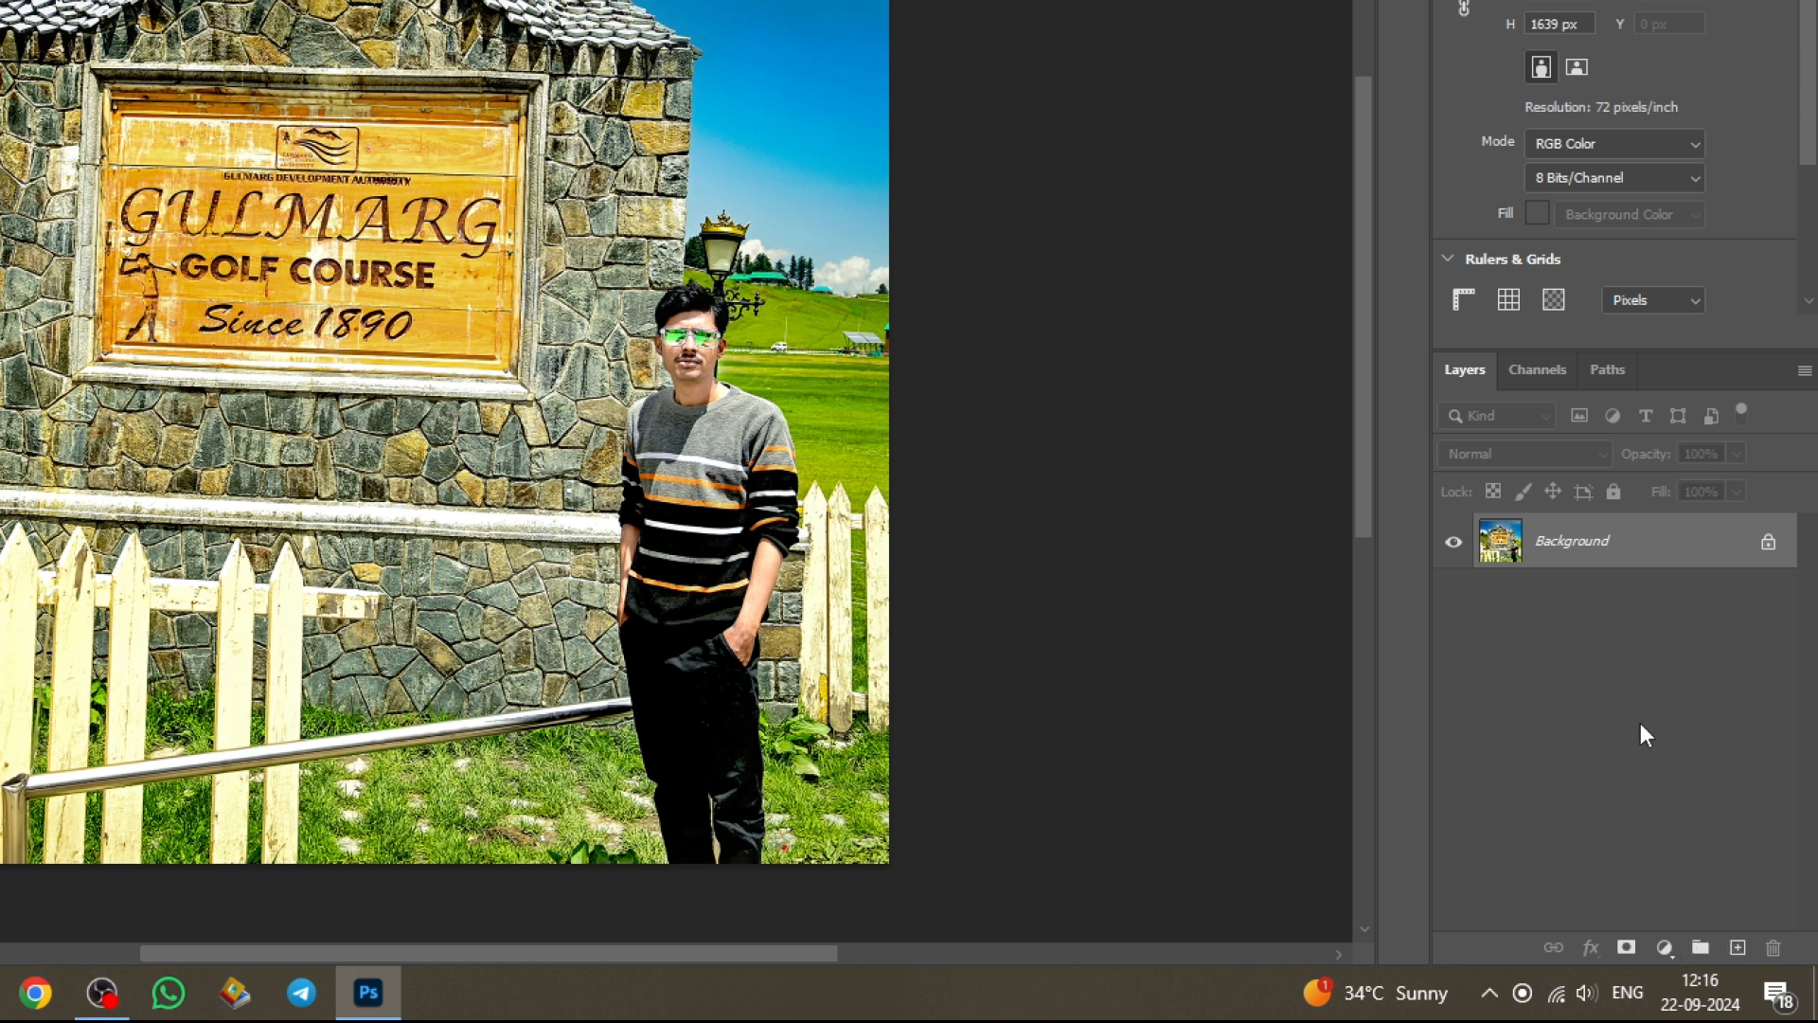
# Step: Duplicate the Background layer as Layer 1, discarding the first dragged copy
pyautogui.moveTo(1624, 540); pyautogui.dragTo(1736, 944)
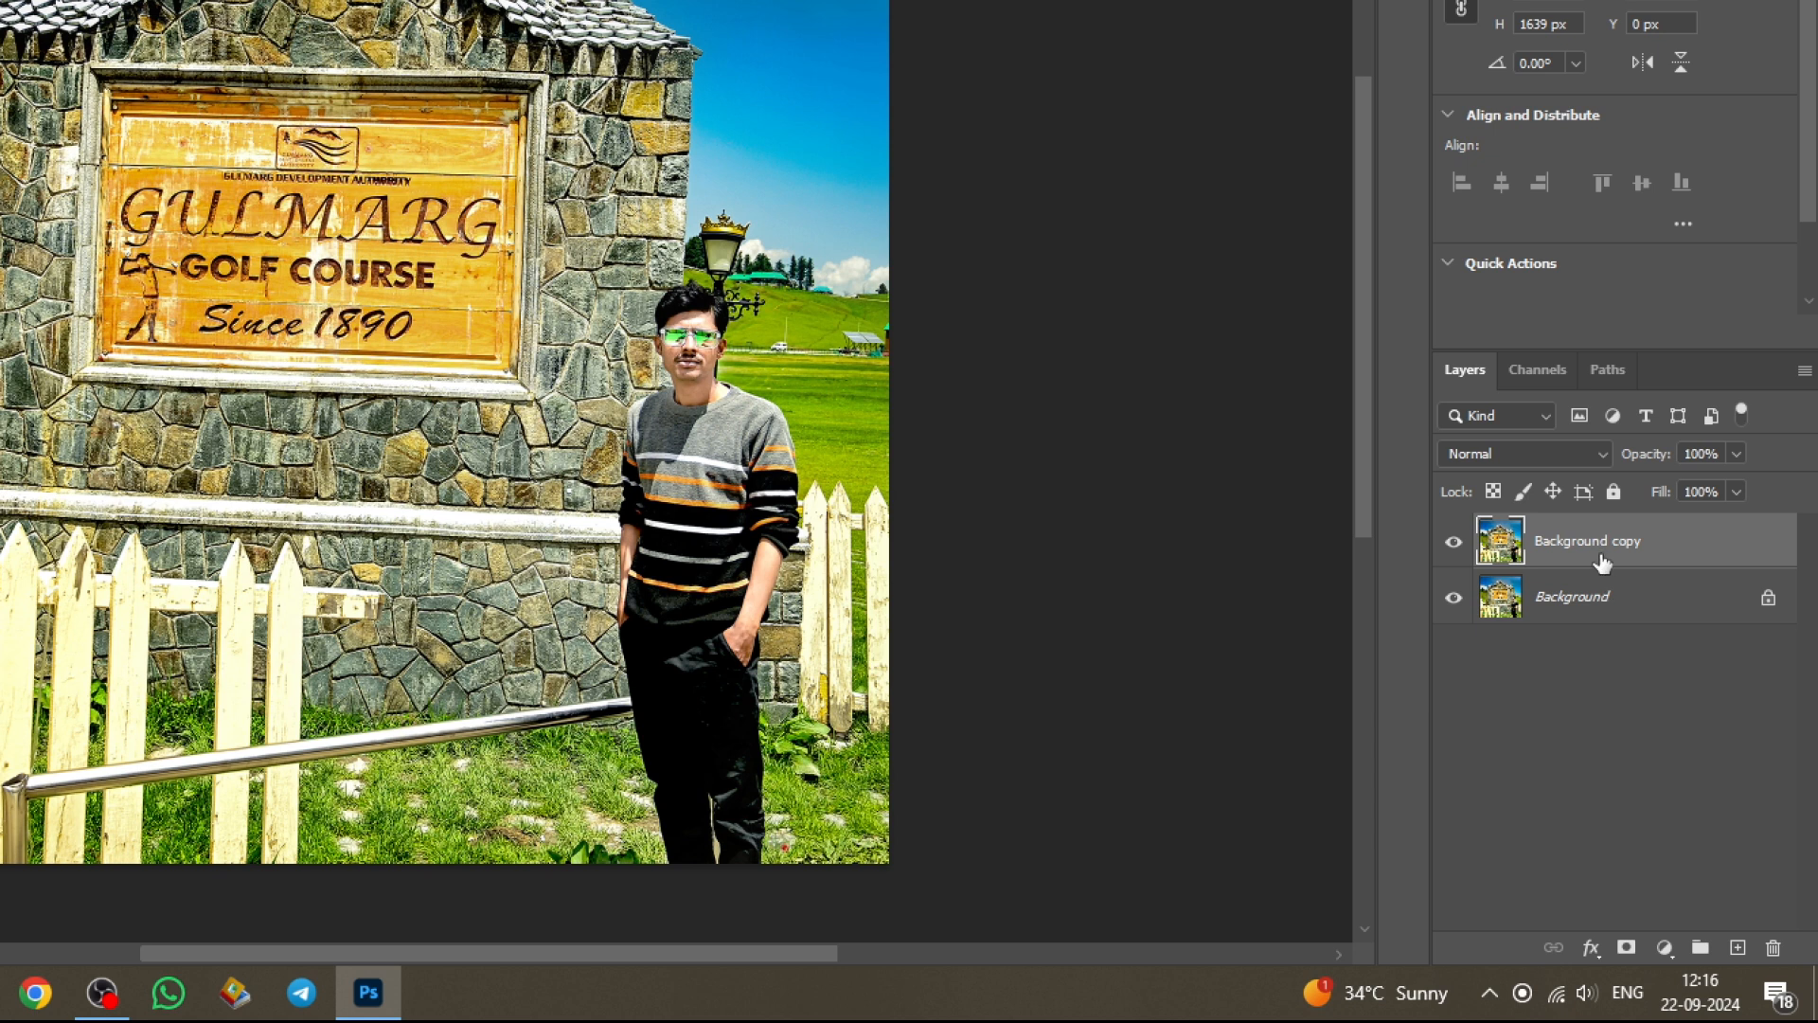
pyautogui.press('Delete')
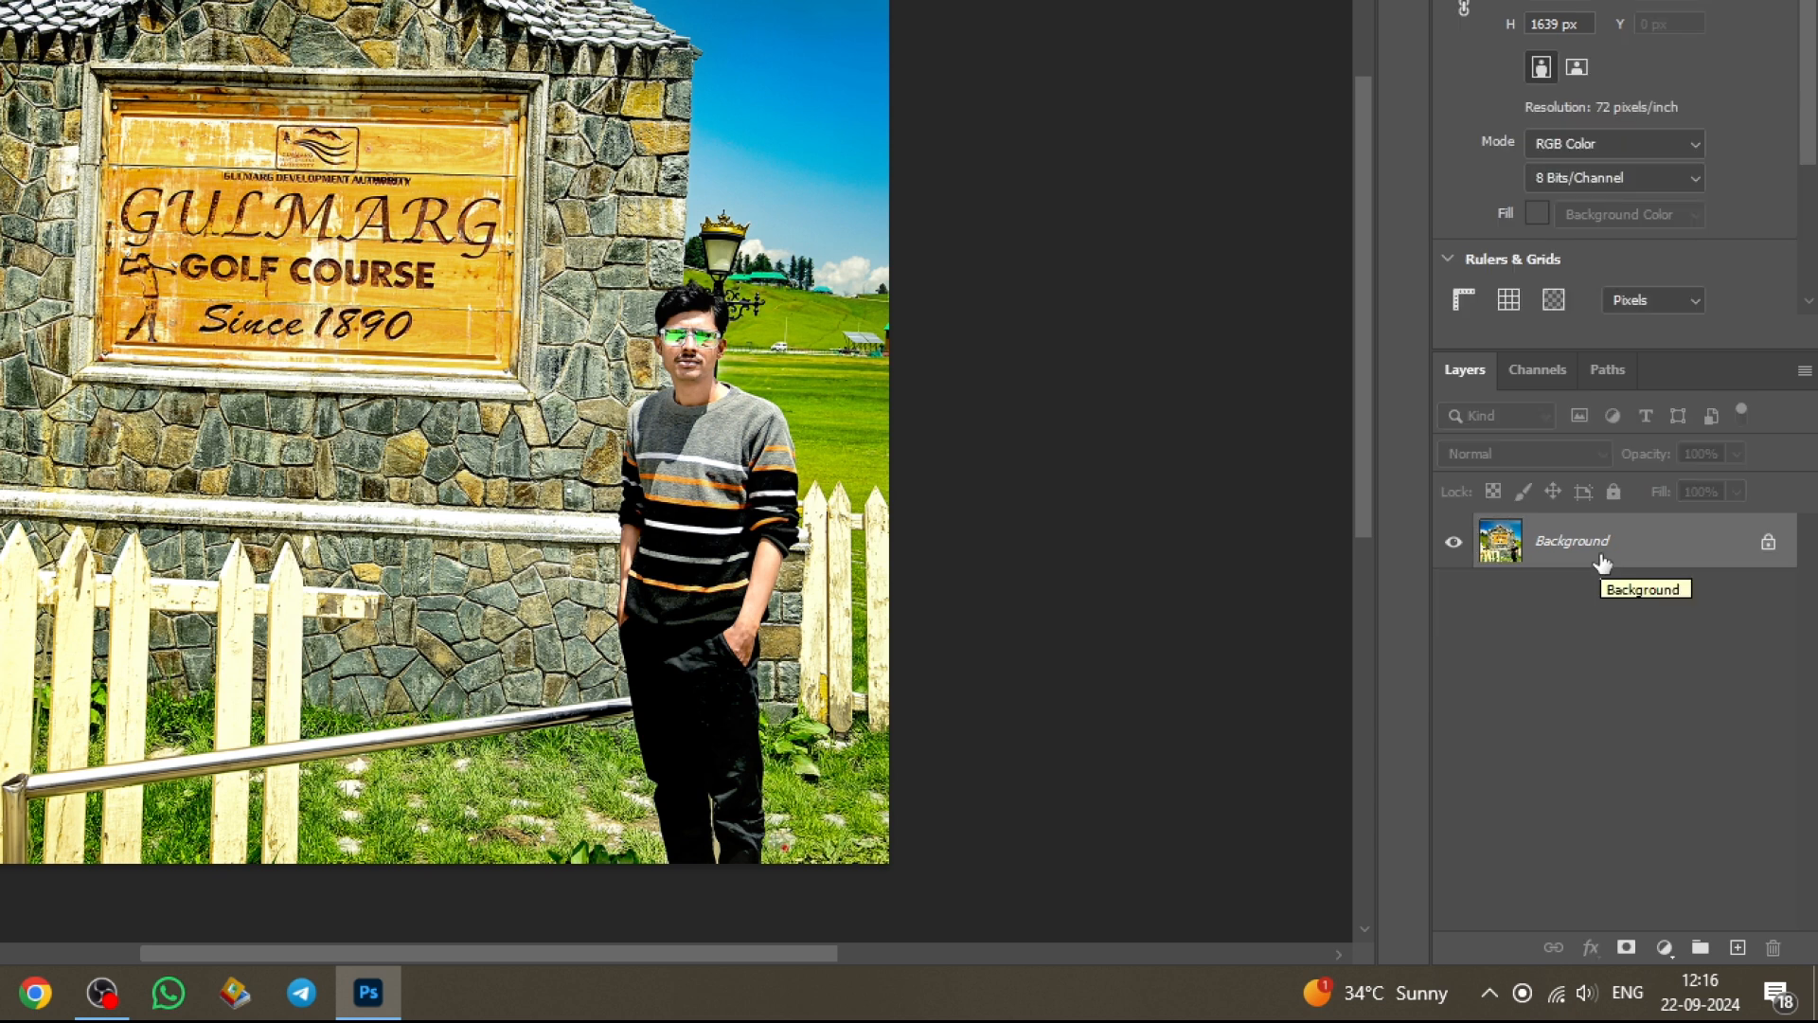
pyautogui.hotkey('ctrl', 'j')
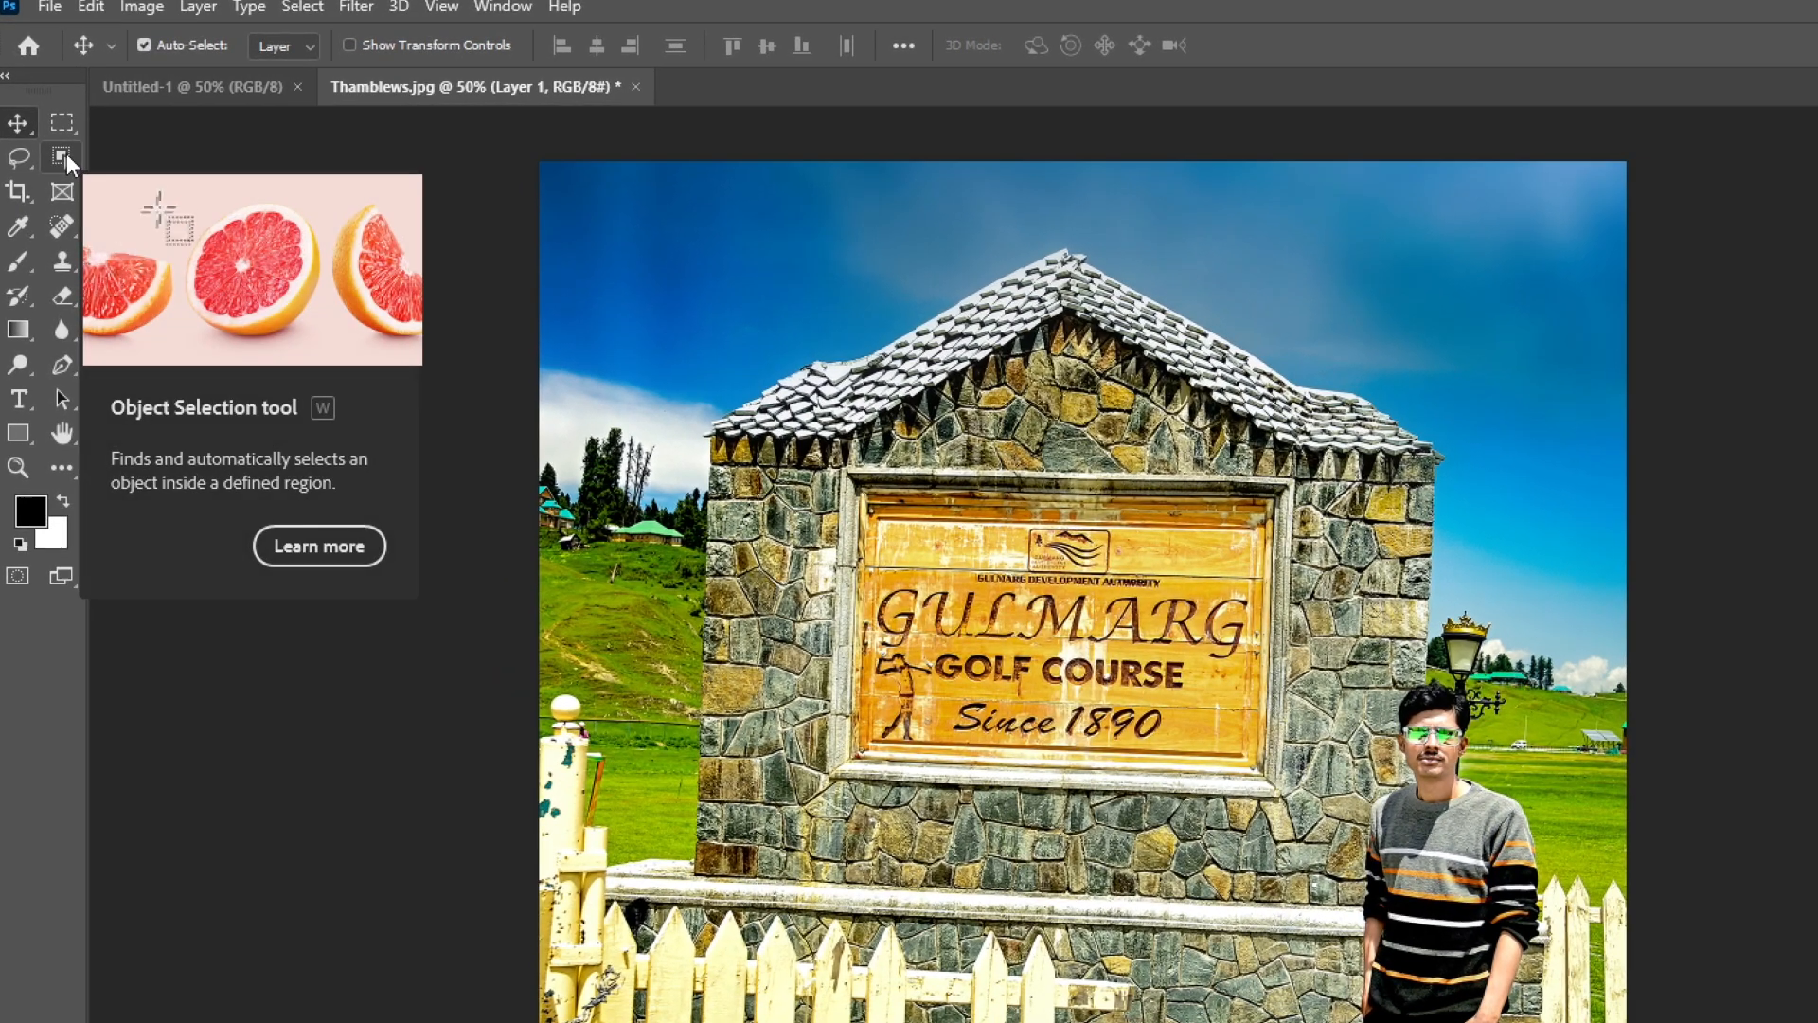
# Step: Browse the Object Selection, Crop and Brush tool variants, then pick Rectangular Marquee
pyautogui.click(59, 145)
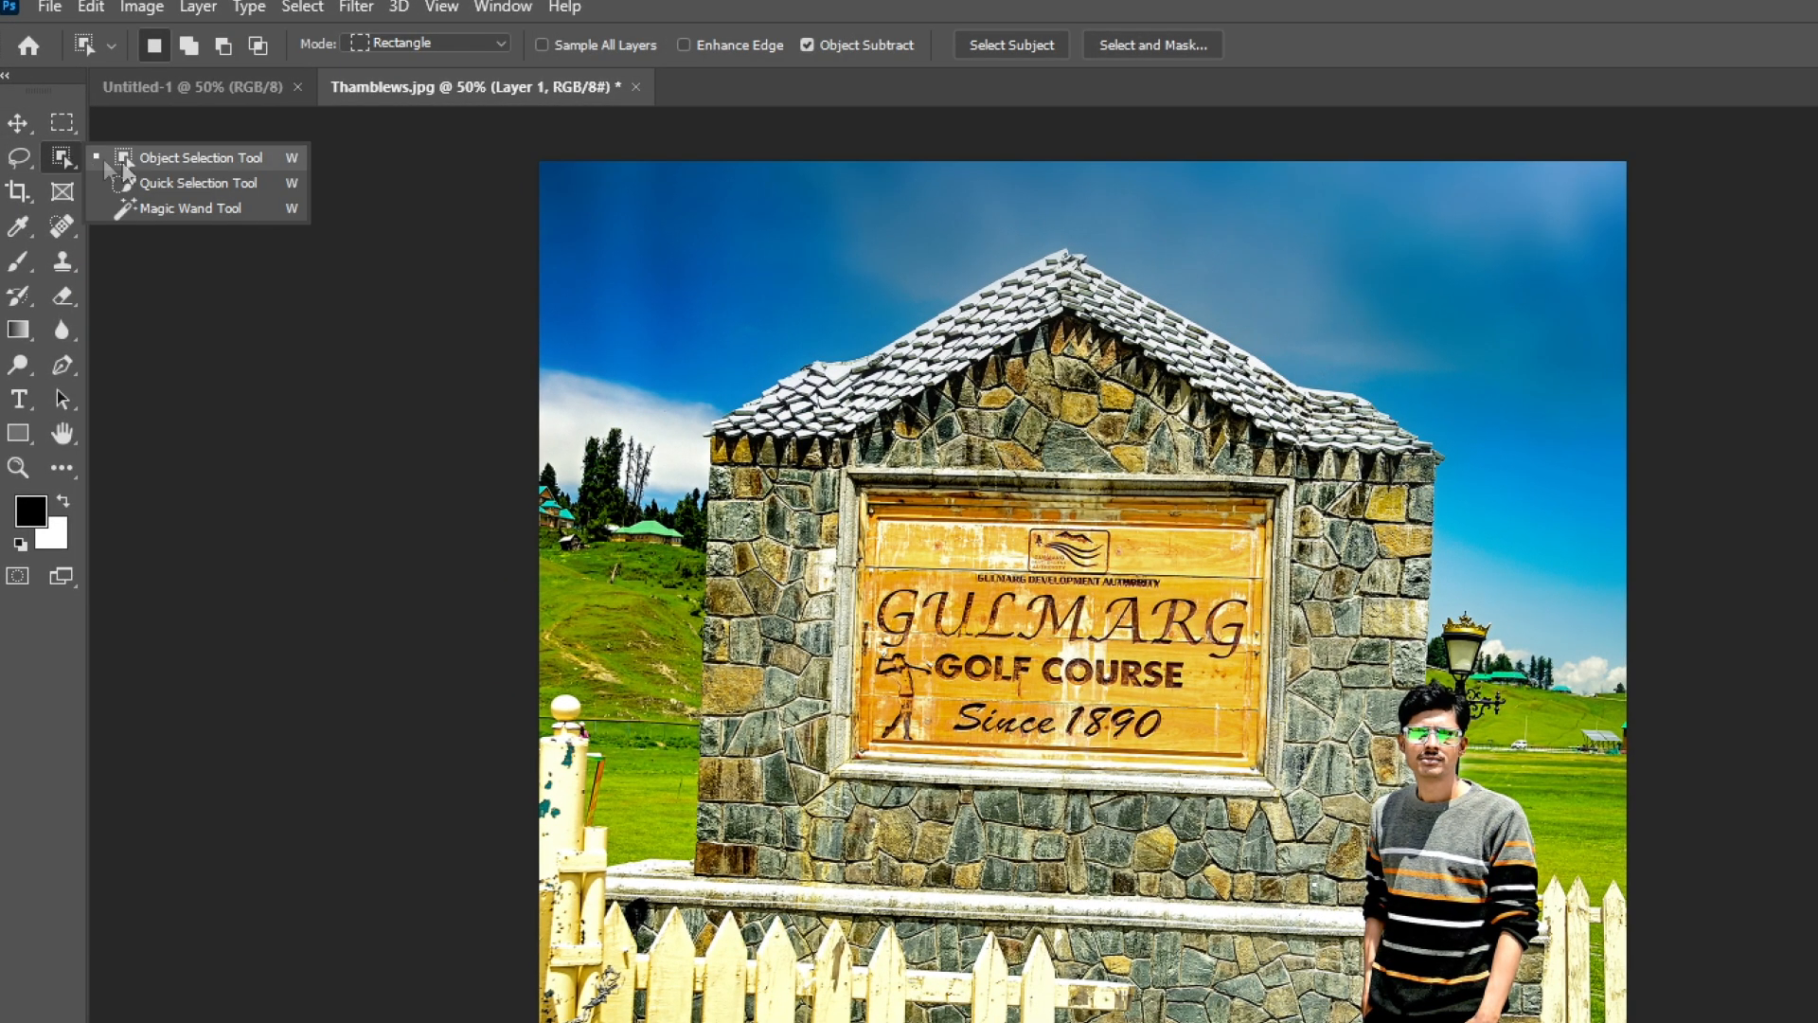
pyautogui.click(17, 192)
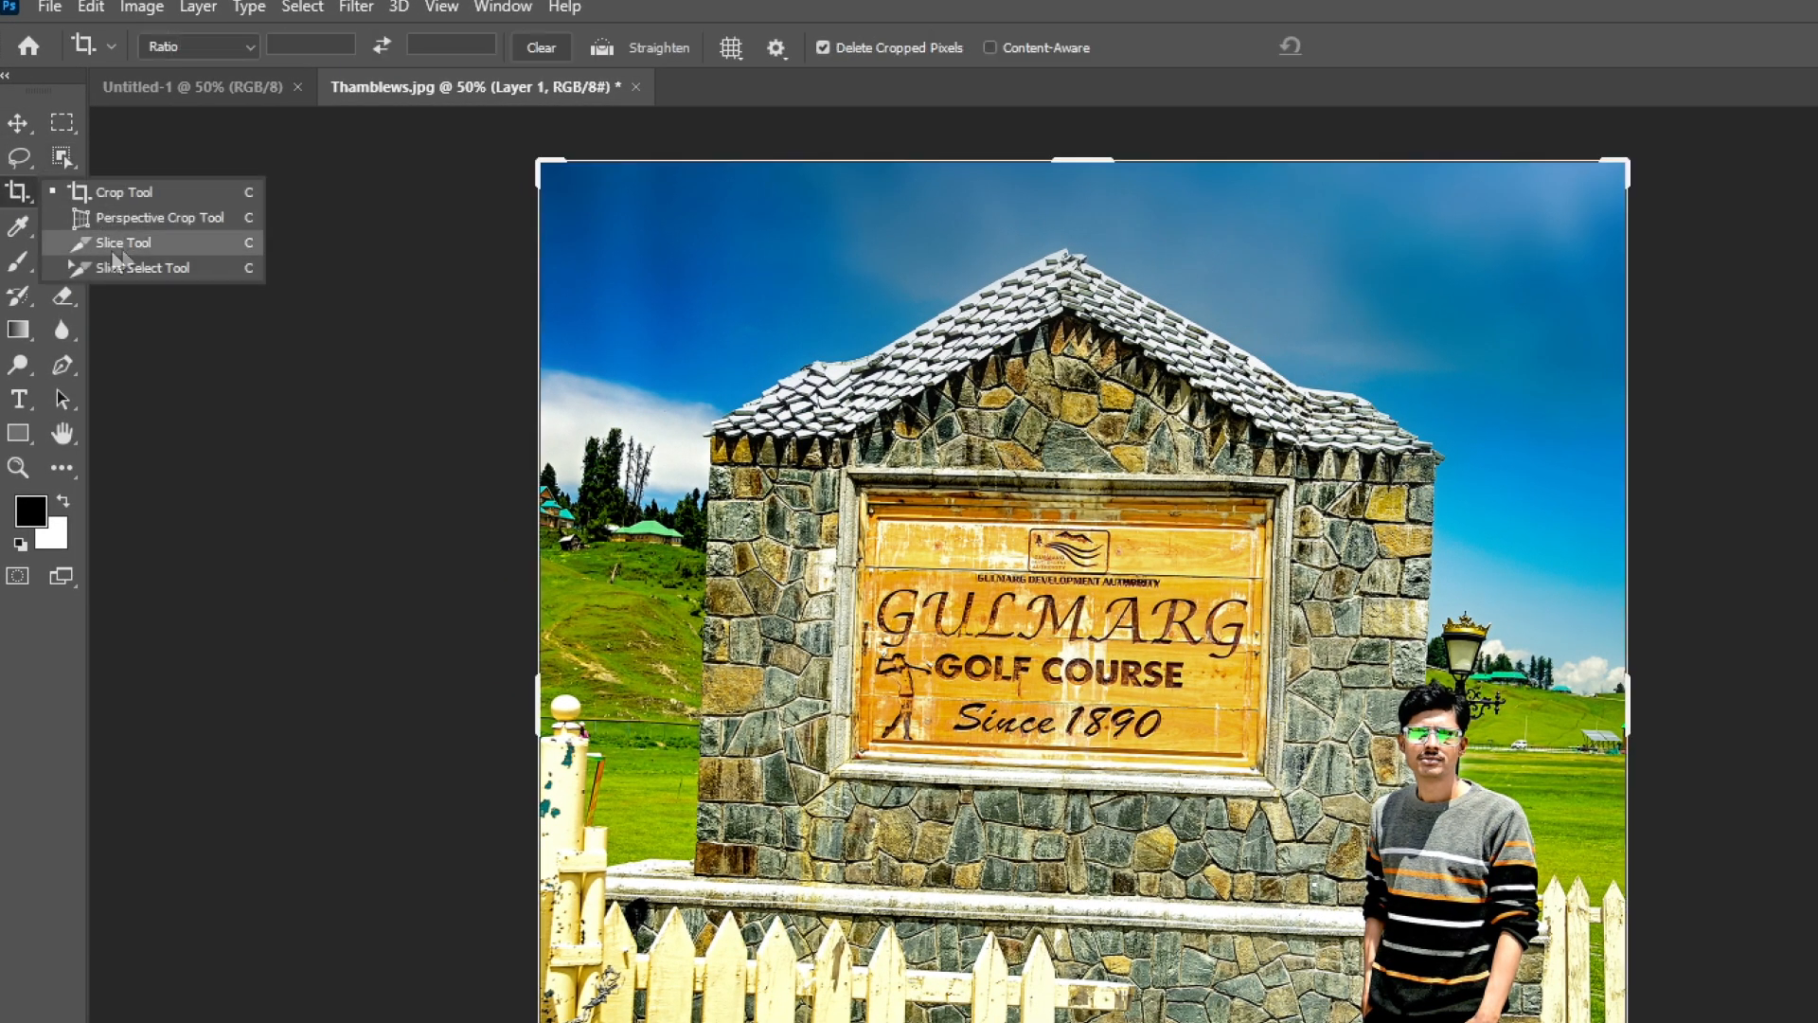
pyautogui.click(17, 260)
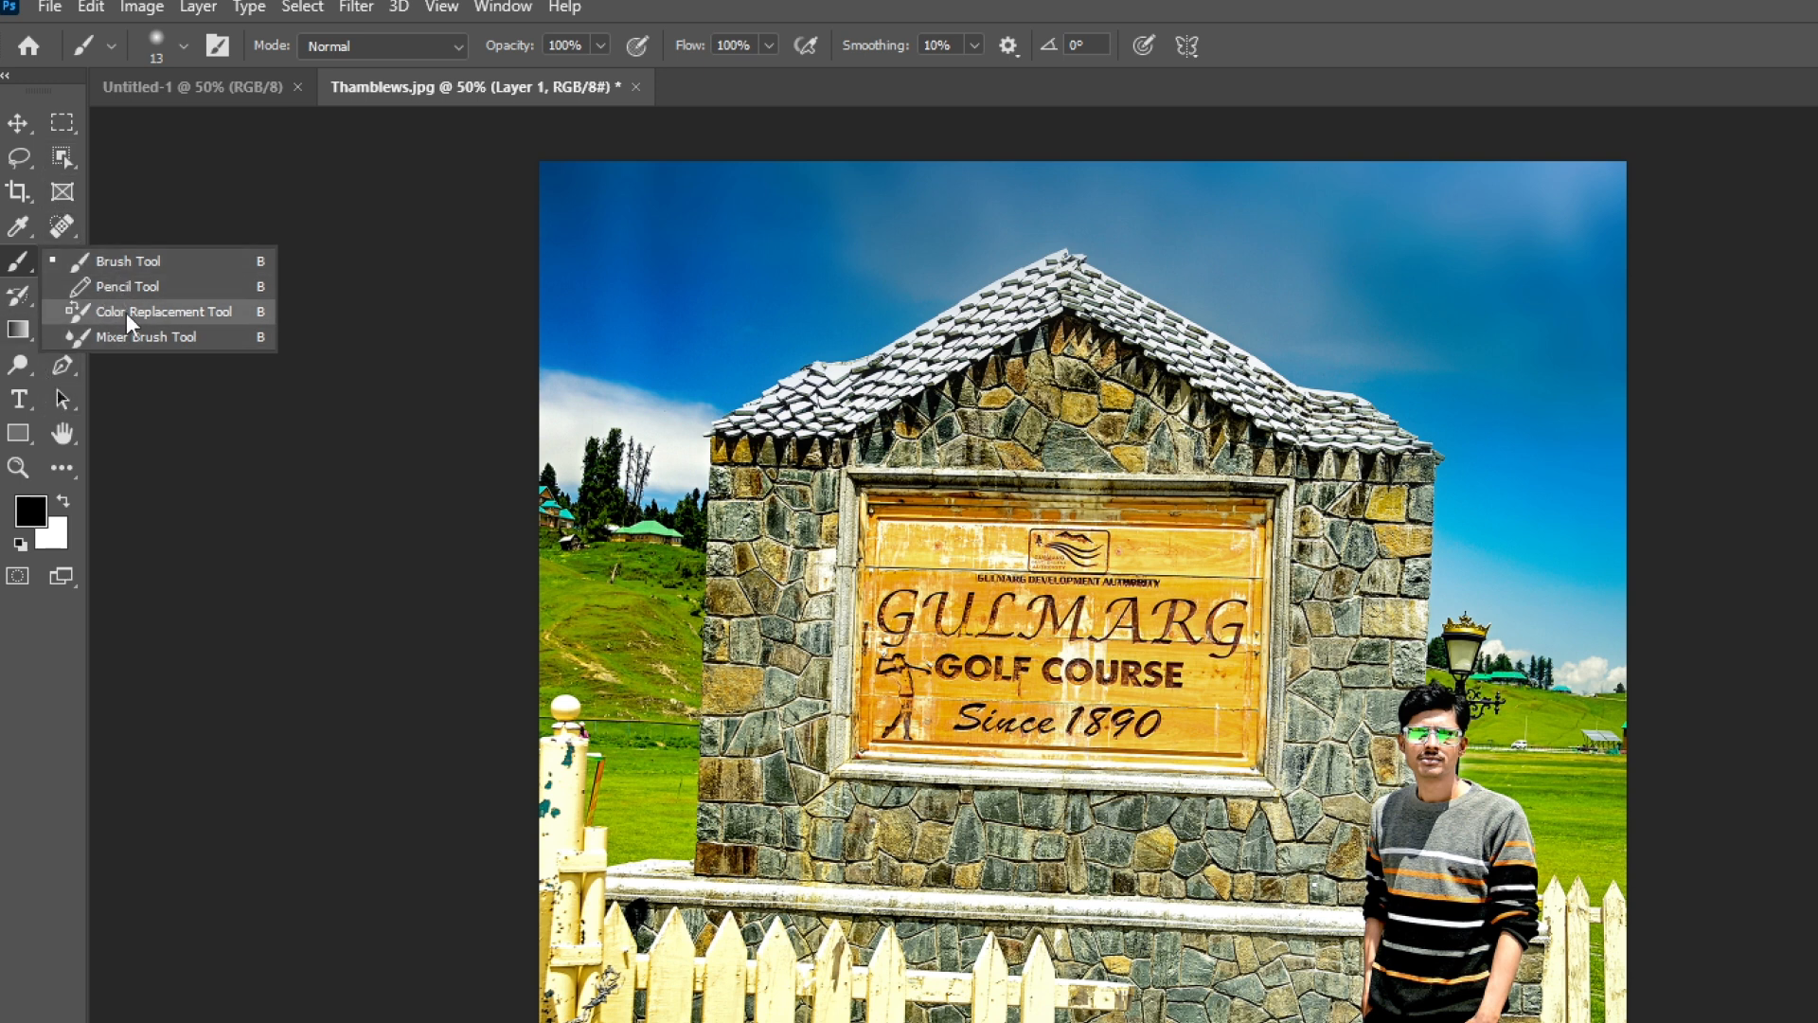
pyautogui.click(117, 471)
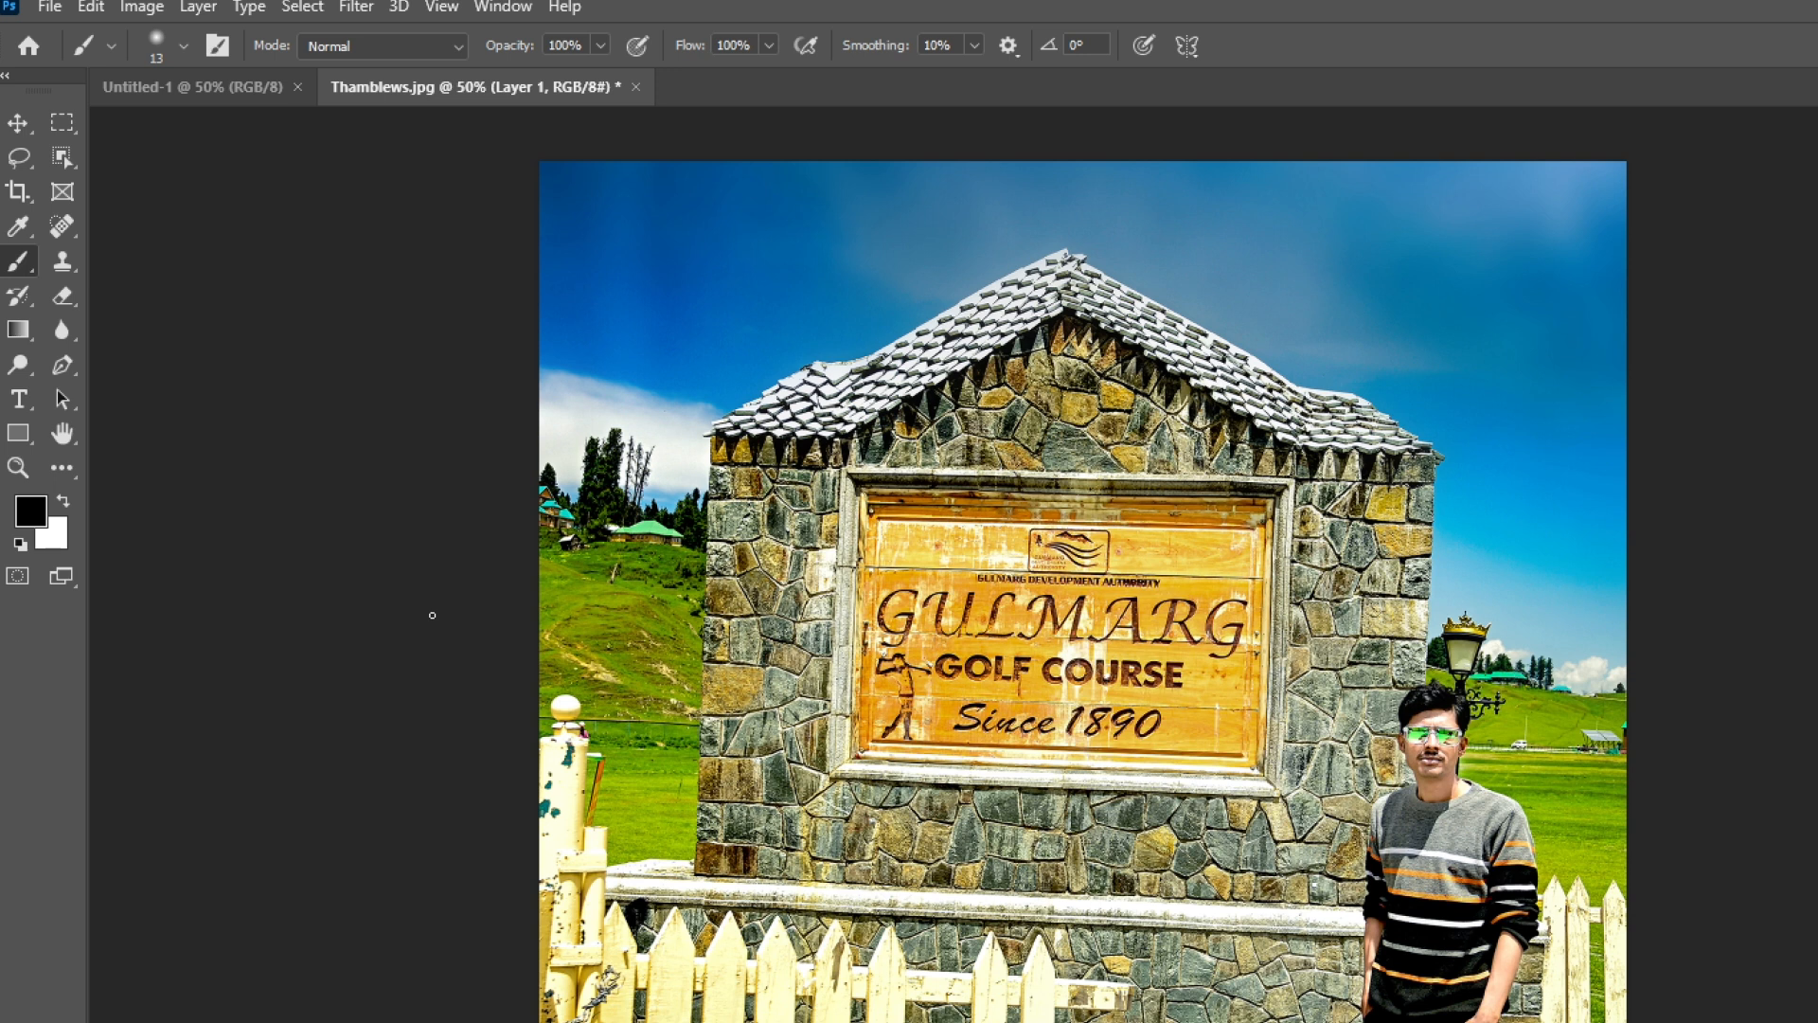
pyautogui.click(62, 122)
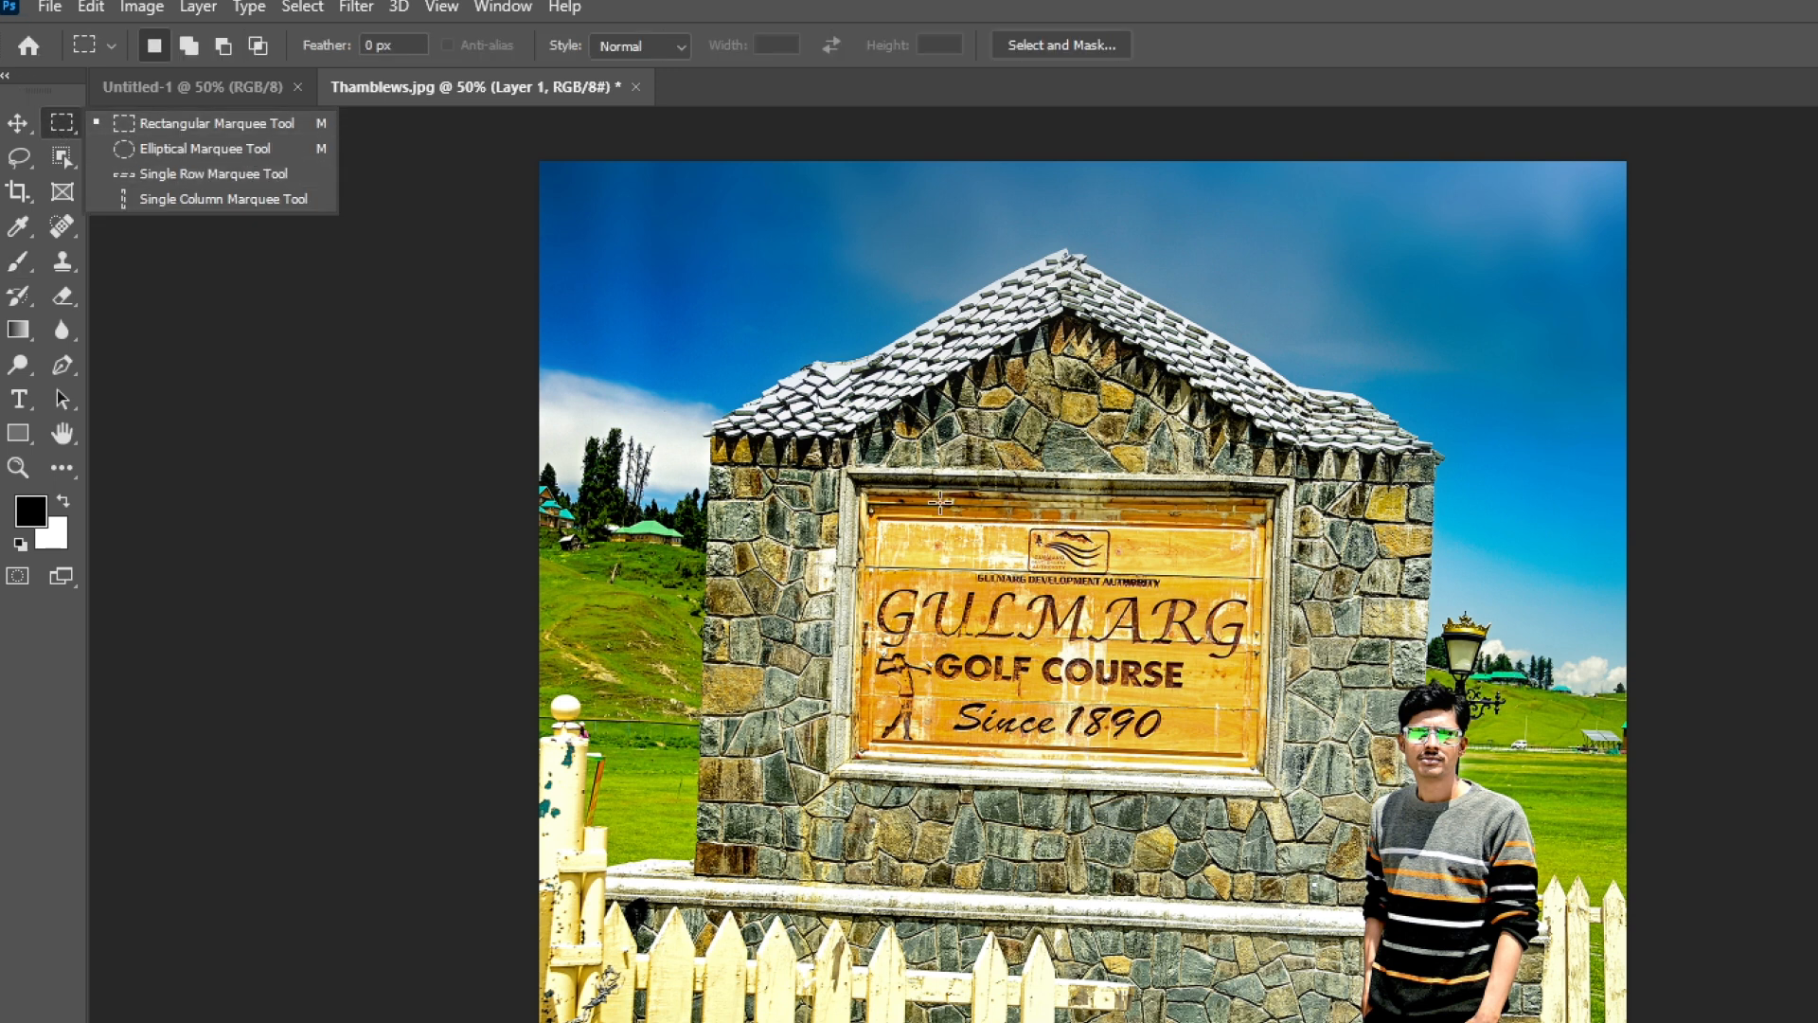
# Step: Draw a rectangular selection around the man and shift it up and left
pyautogui.moveTo(1284, 616); pyautogui.dragTo(1591, 968)
pyautogui.moveTo(1485, 798); pyautogui.dragTo(1437, 761)
pyautogui.press('v')
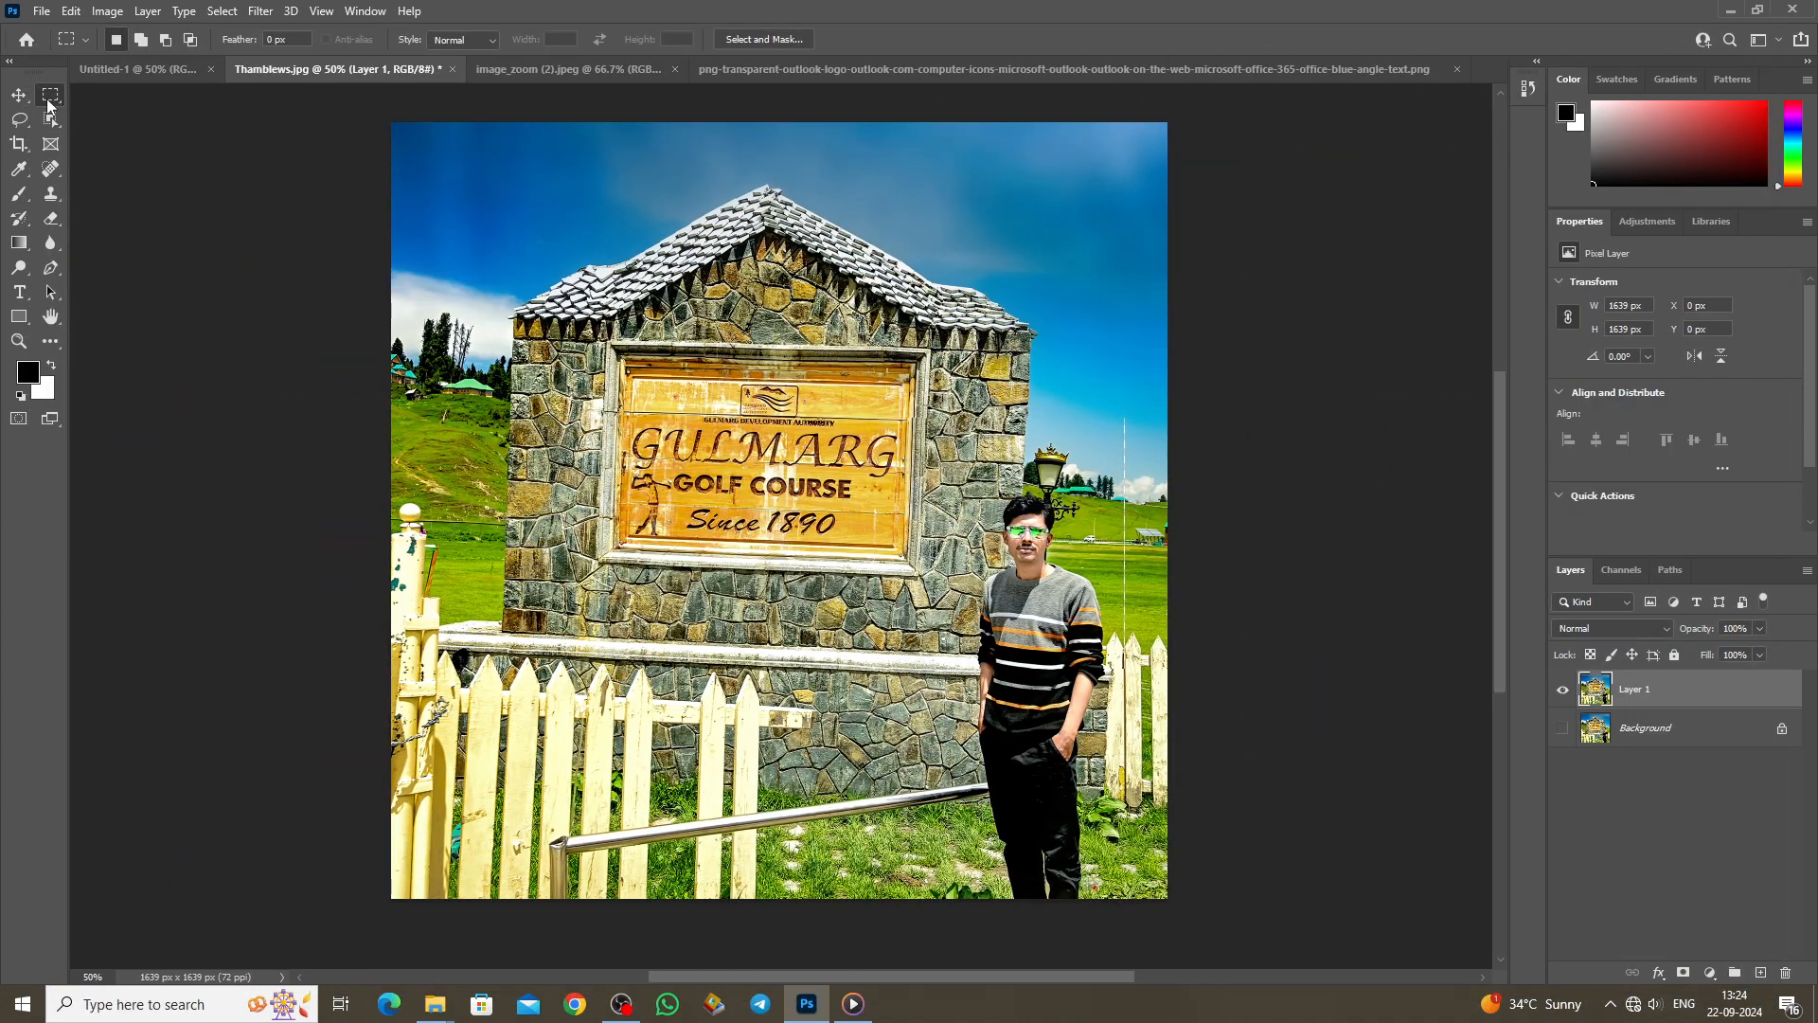
pyautogui.rightClick(47, 98)
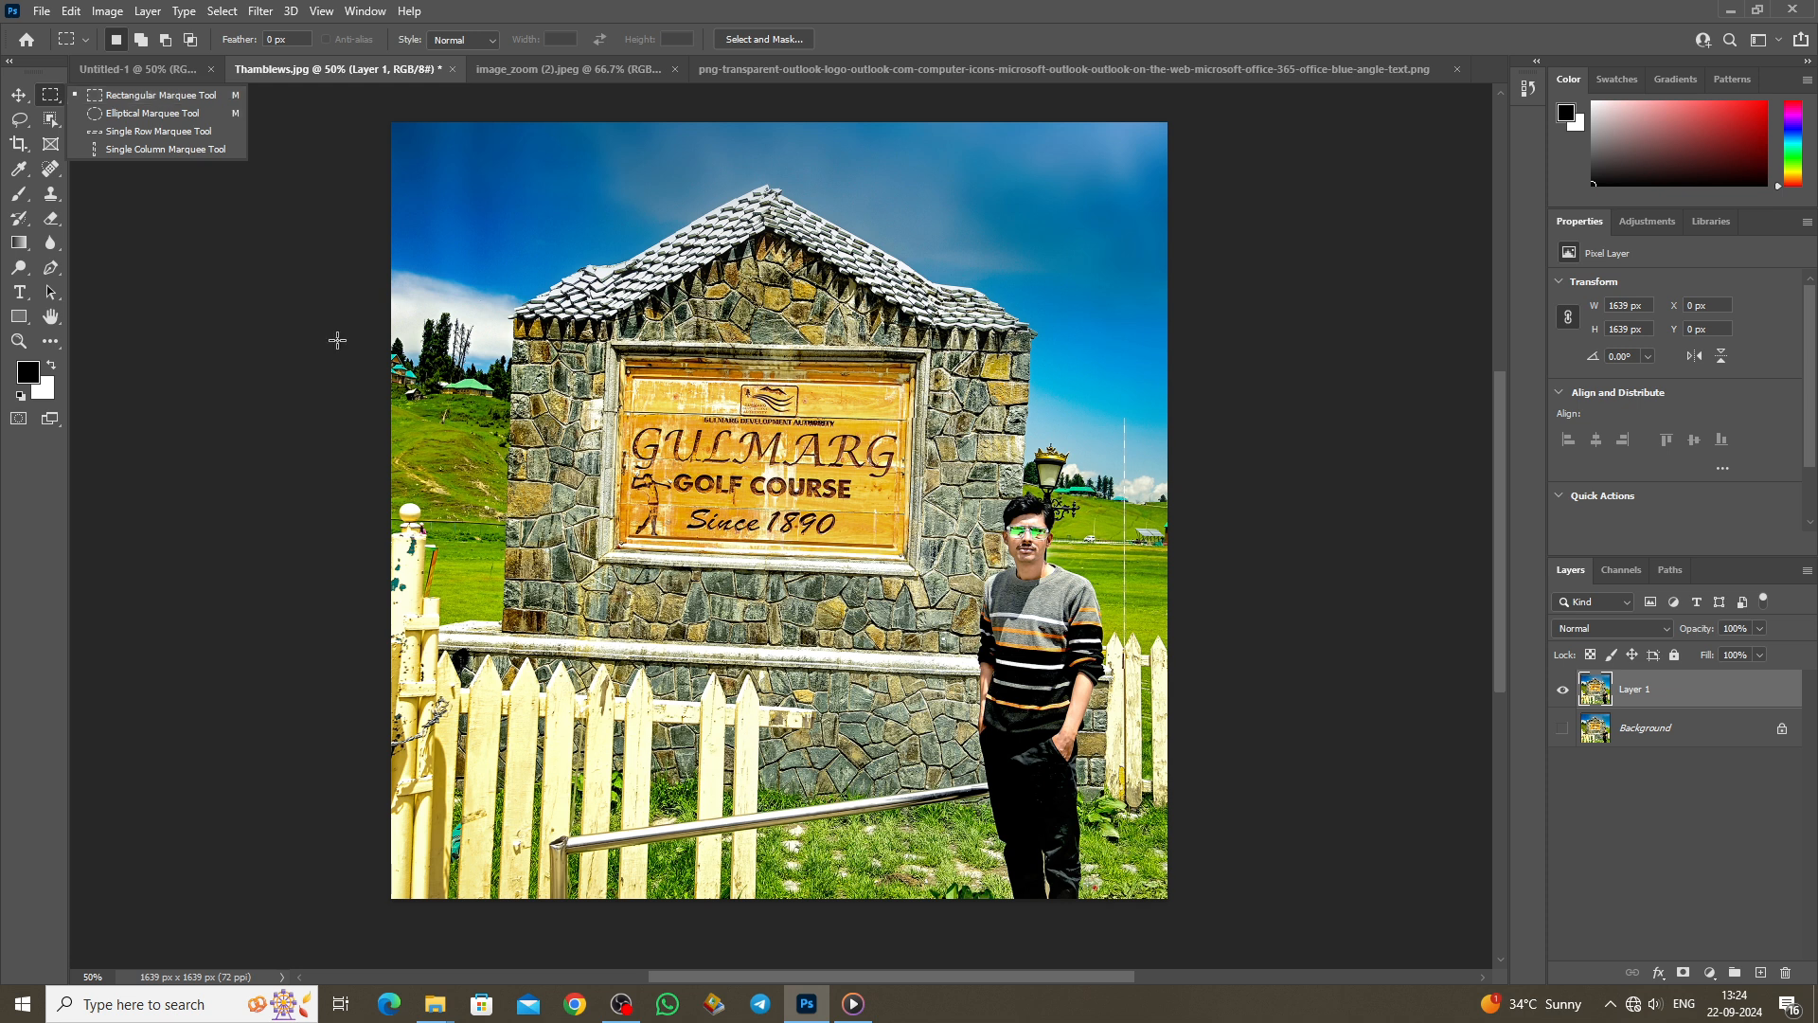
# Step: Try rectangular selections over the sign, roof, lamp and a large sky-to-chest area, clearing each
pyautogui.moveTo(519, 235)
pyautogui.mouseDown()
pyautogui.moveTo(843, 490)
pyautogui.moveTo(948, 521)
pyautogui.mouseUp()
pyautogui.moveTo(607, 203)
pyautogui.mouseDown()
pyautogui.moveTo(653, 536)
pyautogui.moveTo(881, 653)
pyautogui.moveTo(895, 688)
pyautogui.mouseUp()
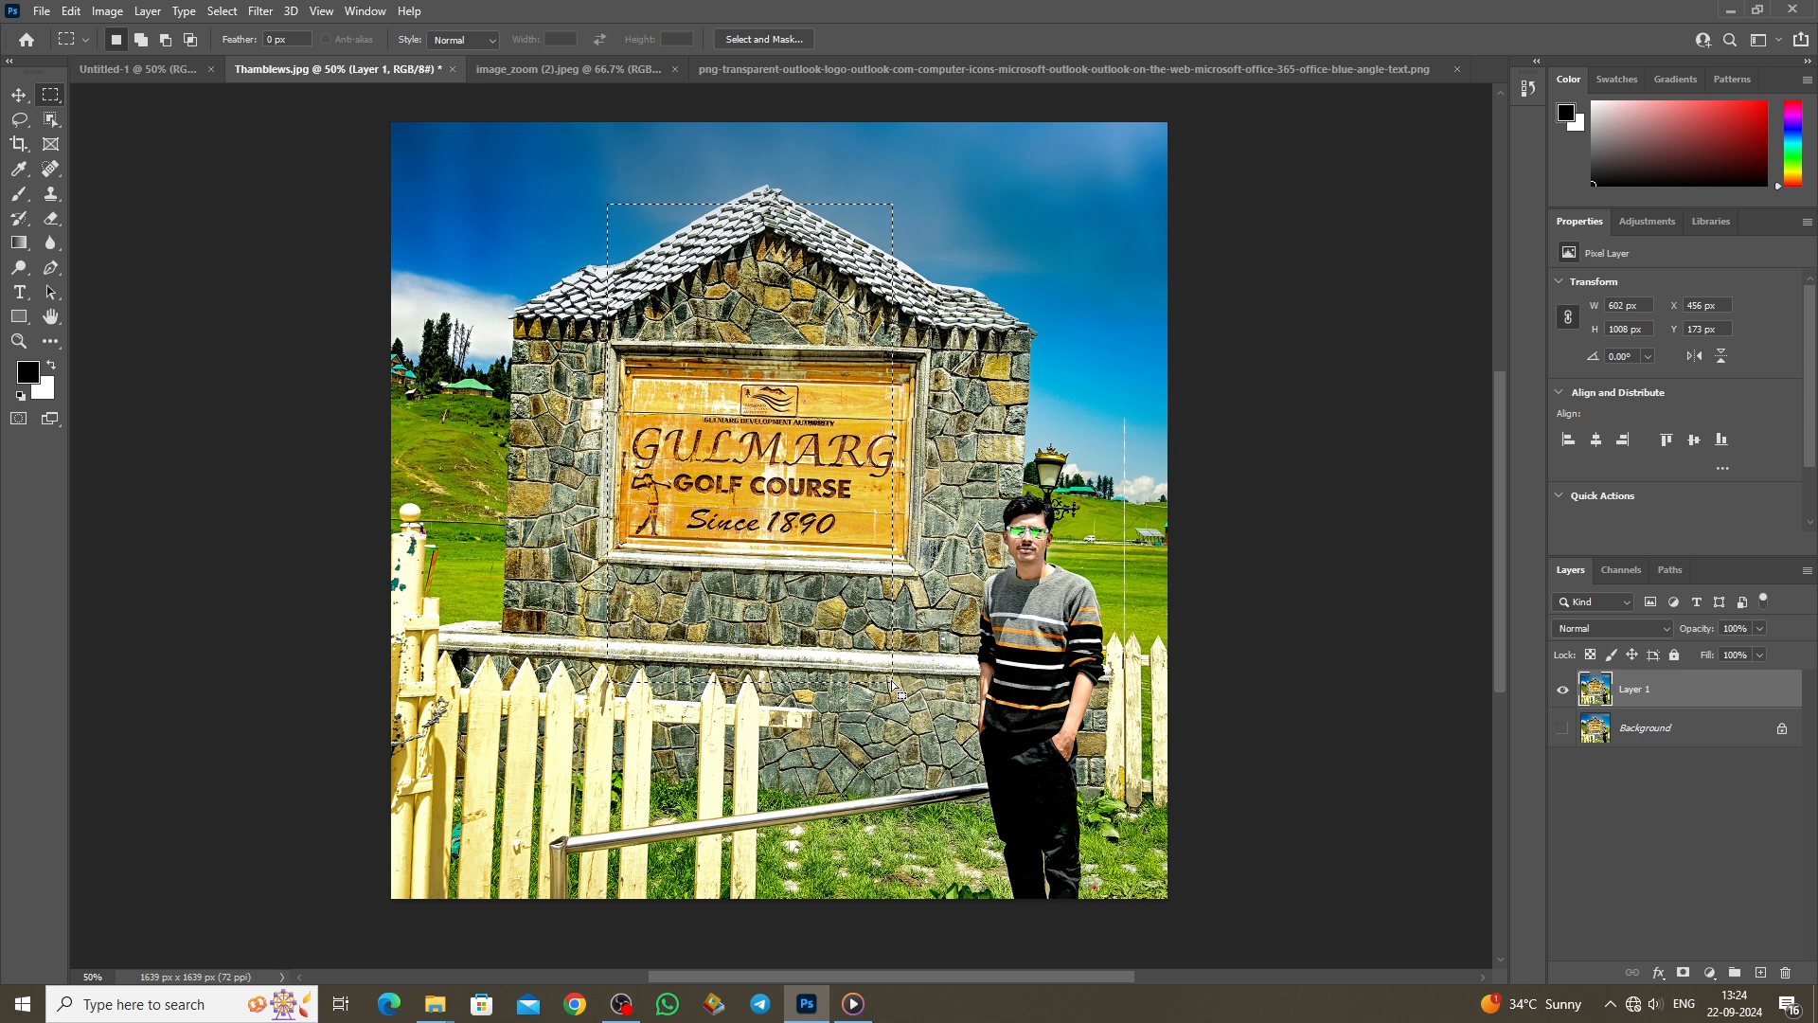
pyautogui.hotkey('ctrl', 'd')
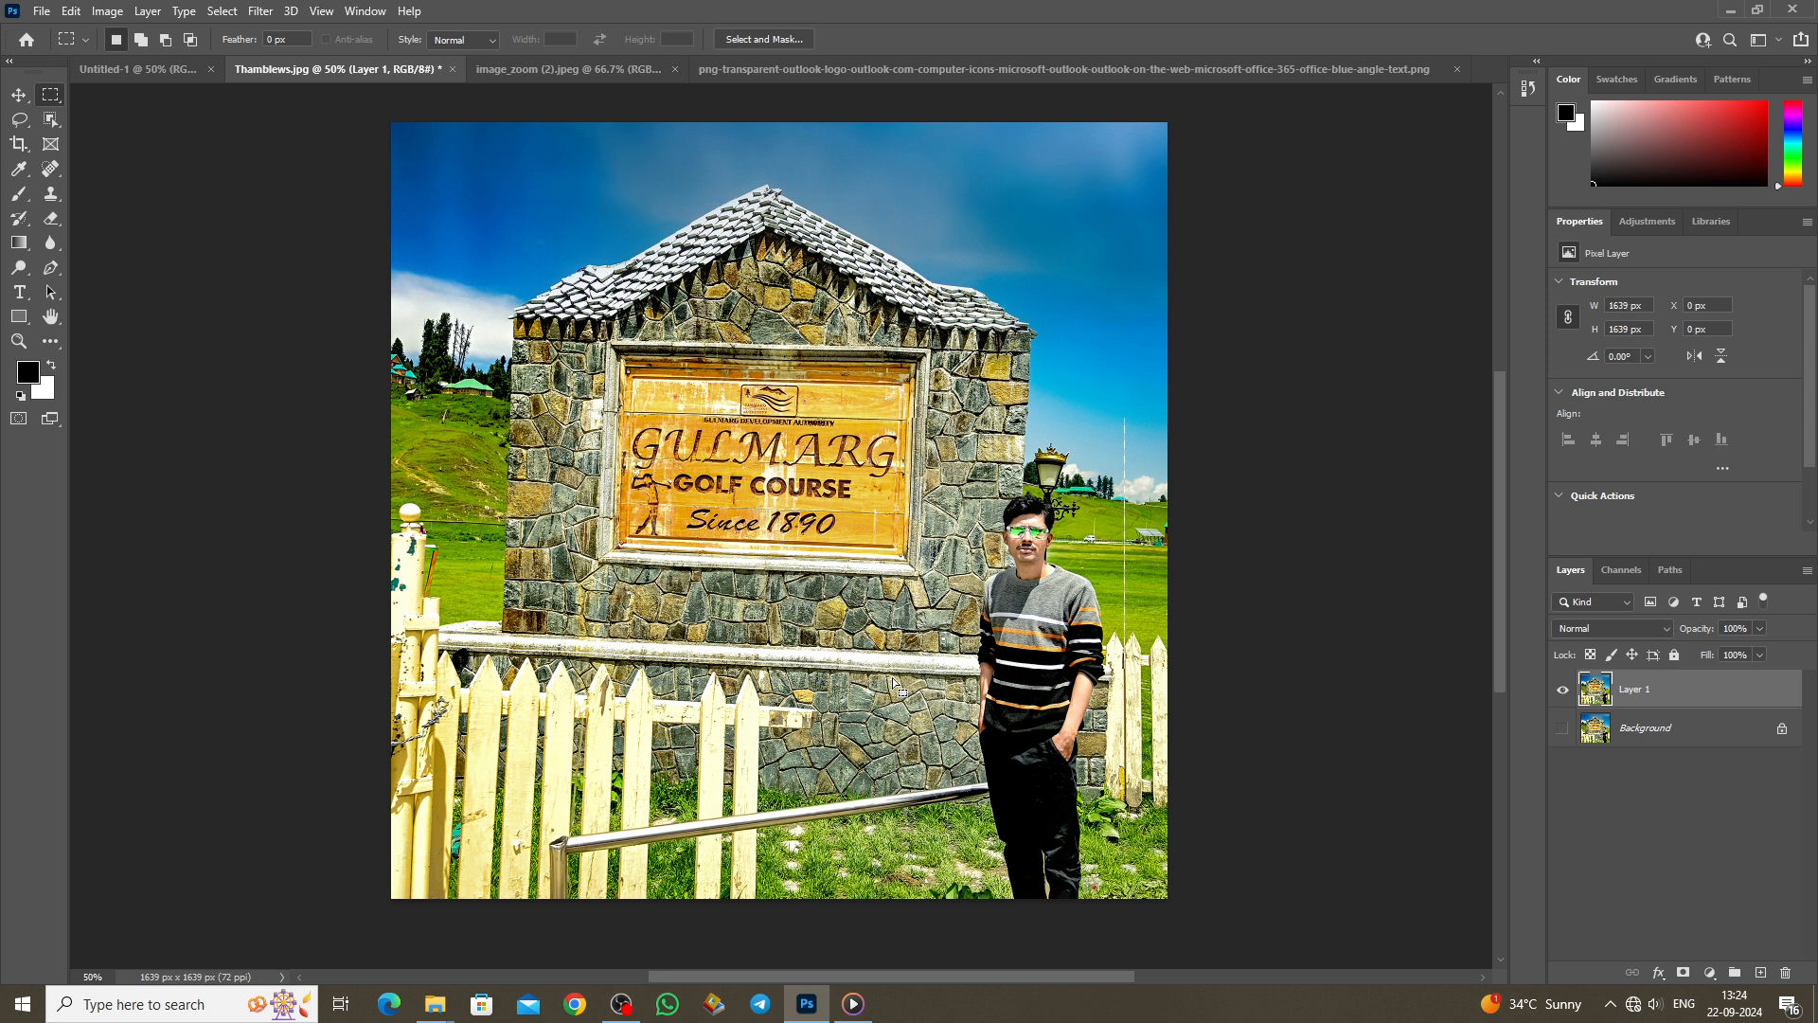
pyautogui.moveTo(961, 452); pyautogui.dragTo(1115, 722)
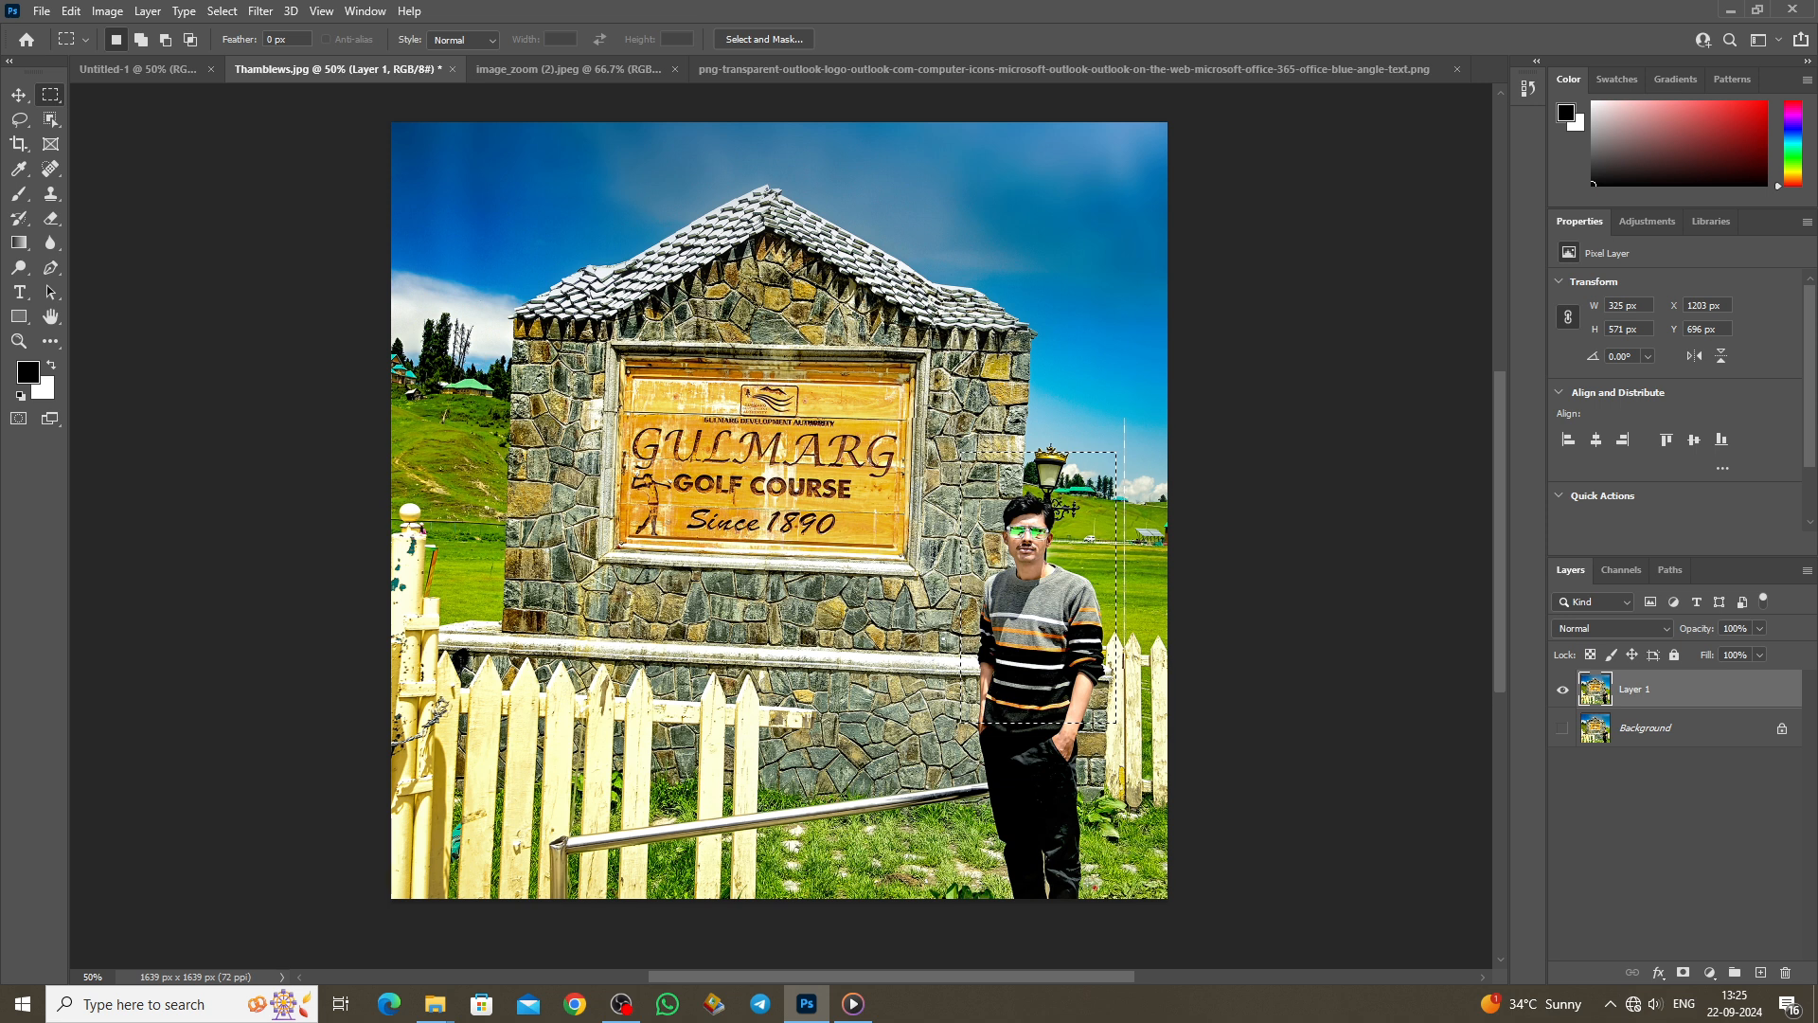
pyautogui.moveTo(599, 327); pyautogui.dragTo(933, 584)
pyautogui.click(858, 536)
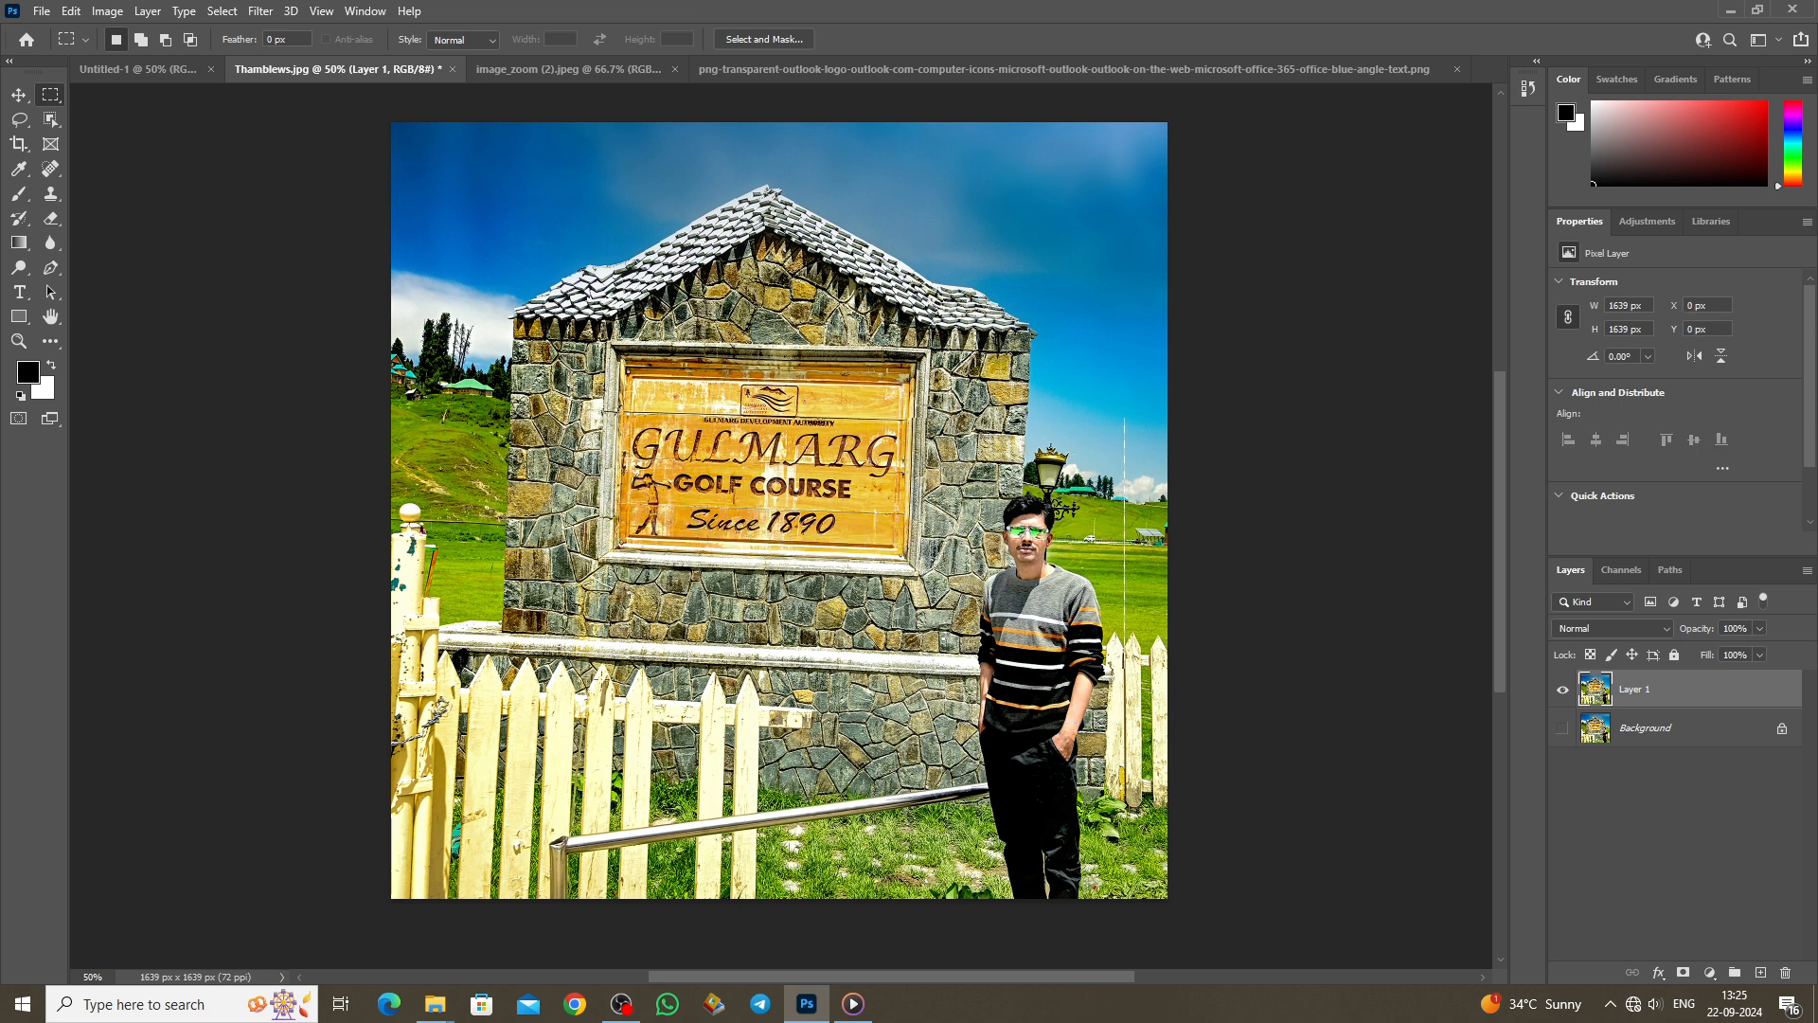
pyautogui.moveTo(491, 173); pyautogui.dragTo(1057, 688)
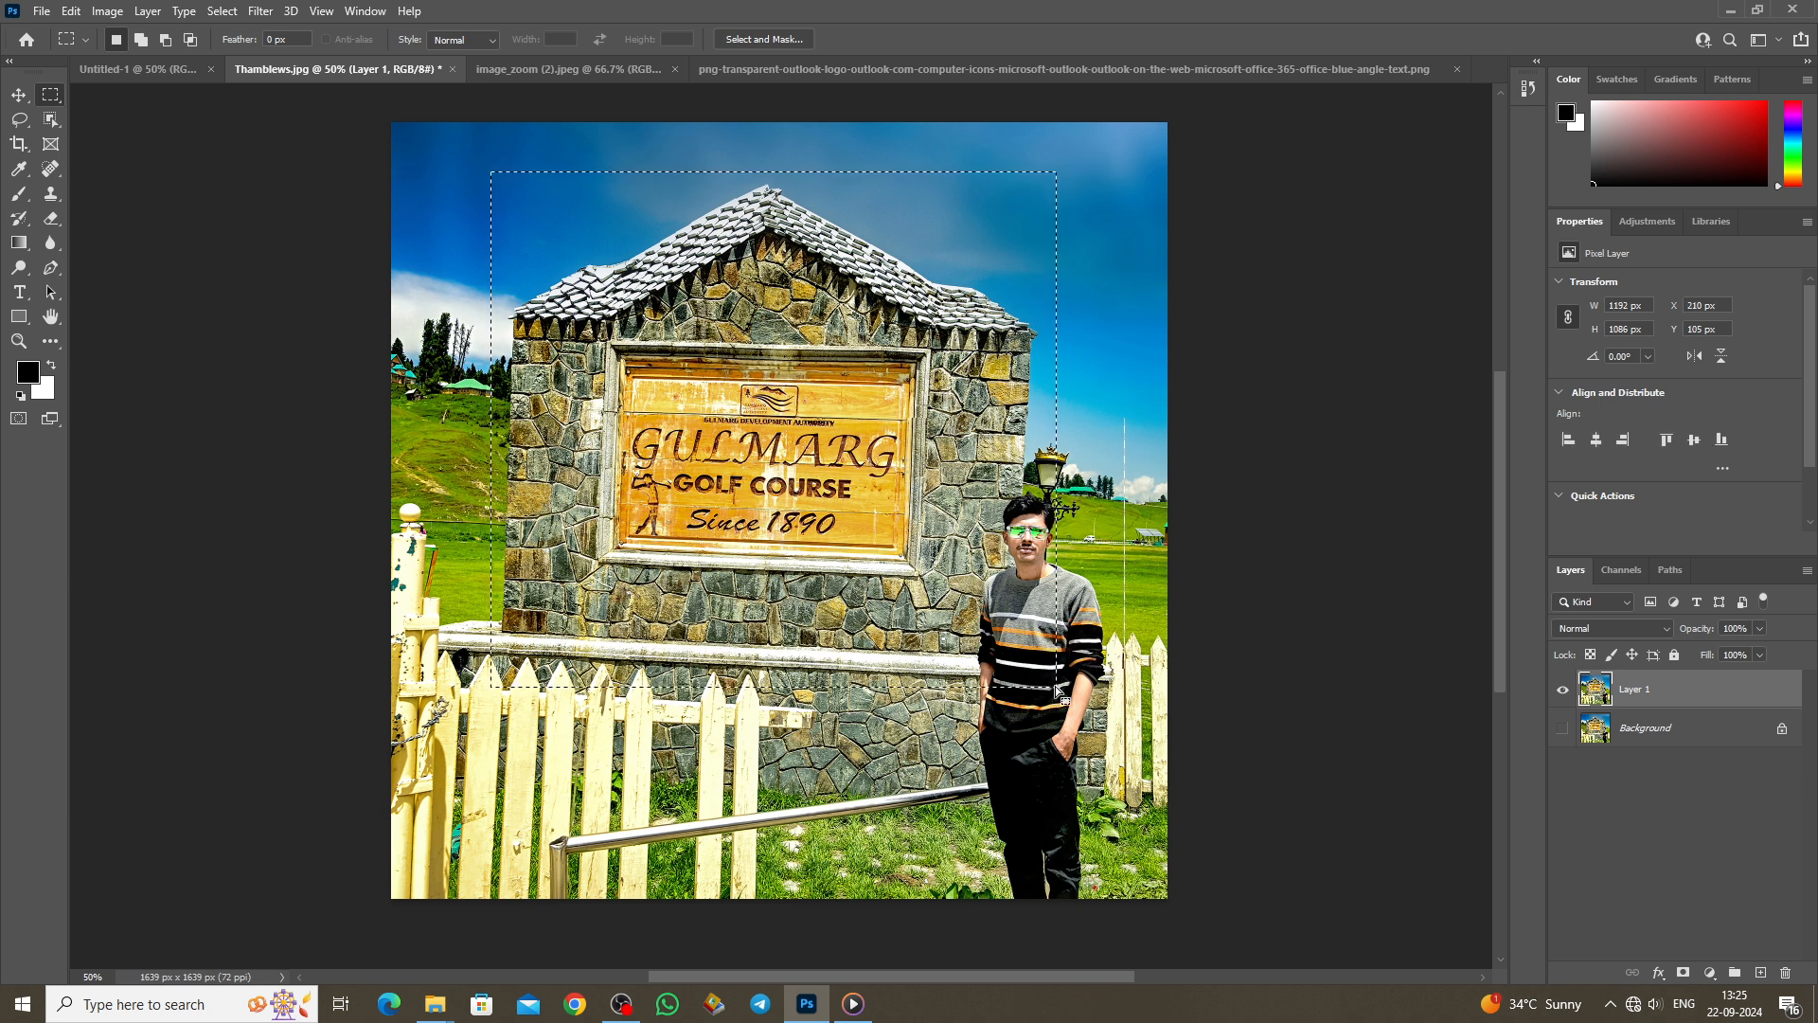
pyautogui.click(984, 653)
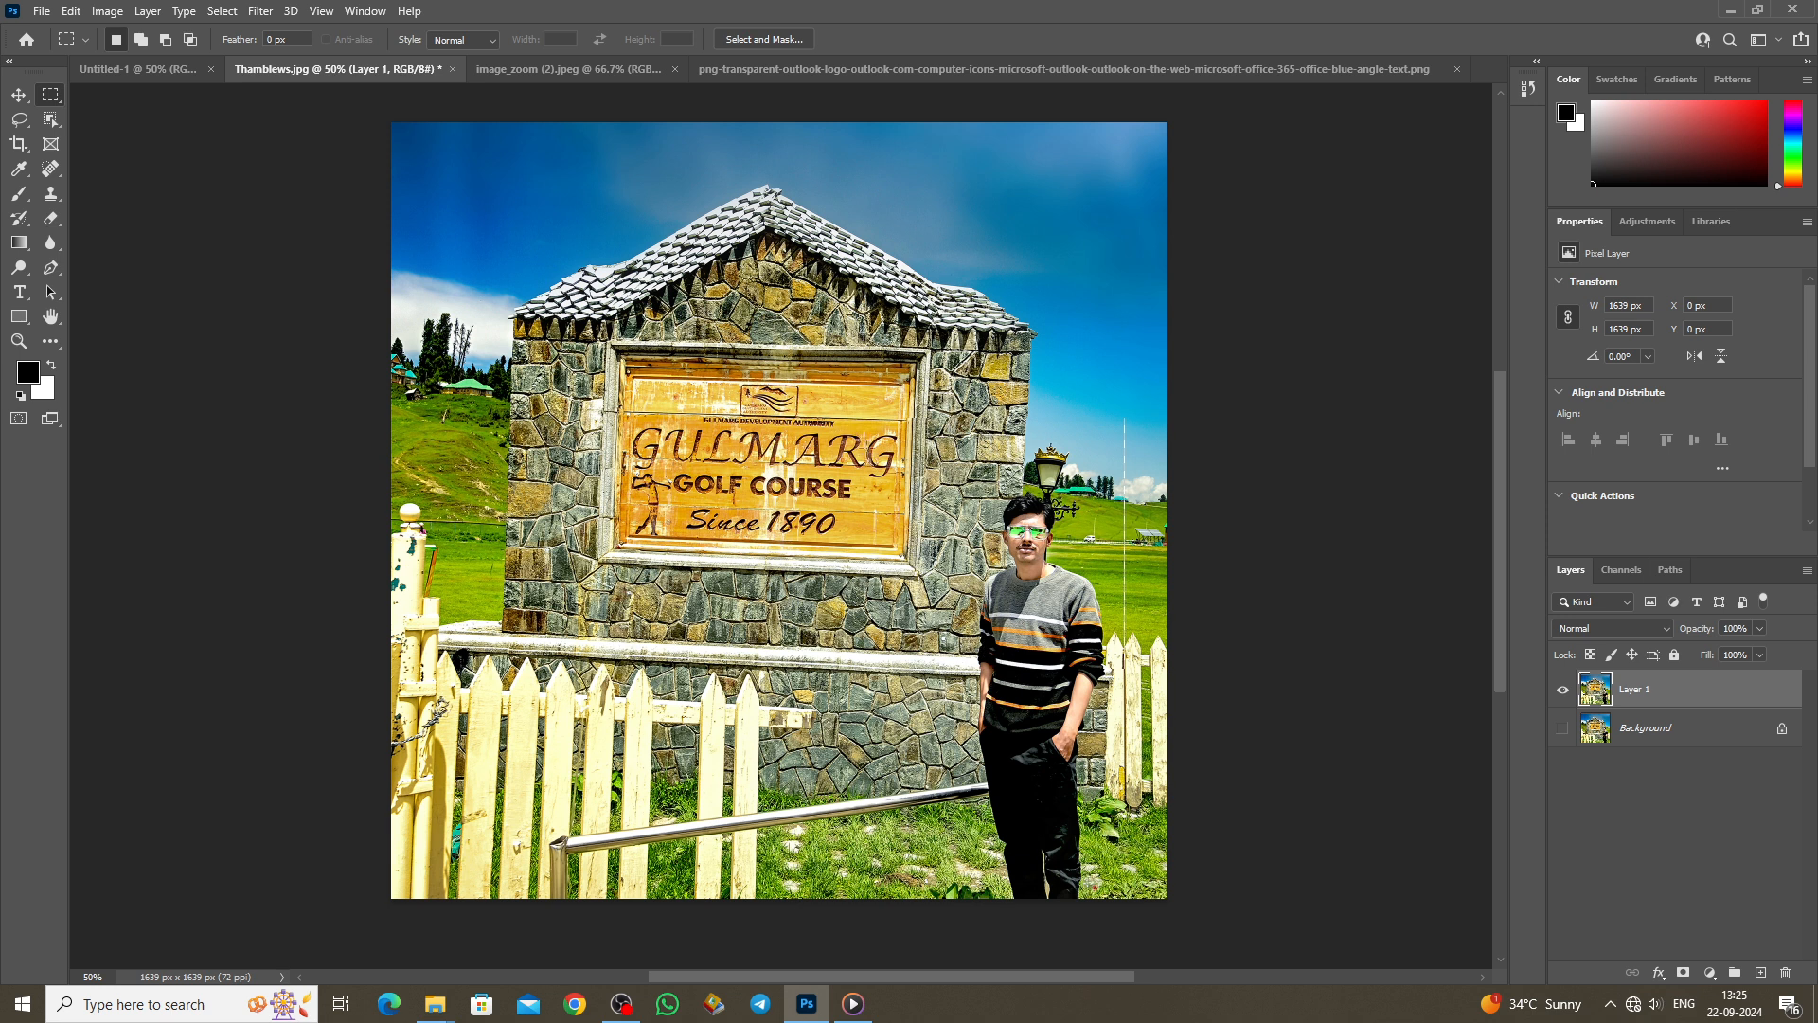
# Step: Select the GU letters, drag the GOLF COURSE piece top-left, then undo the move
pyautogui.moveTo(865, 417); pyautogui.dragTo(903, 494)
pyautogui.moveTo(623, 413); pyautogui.dragTo(862, 507)
pyautogui.click(666, 466)
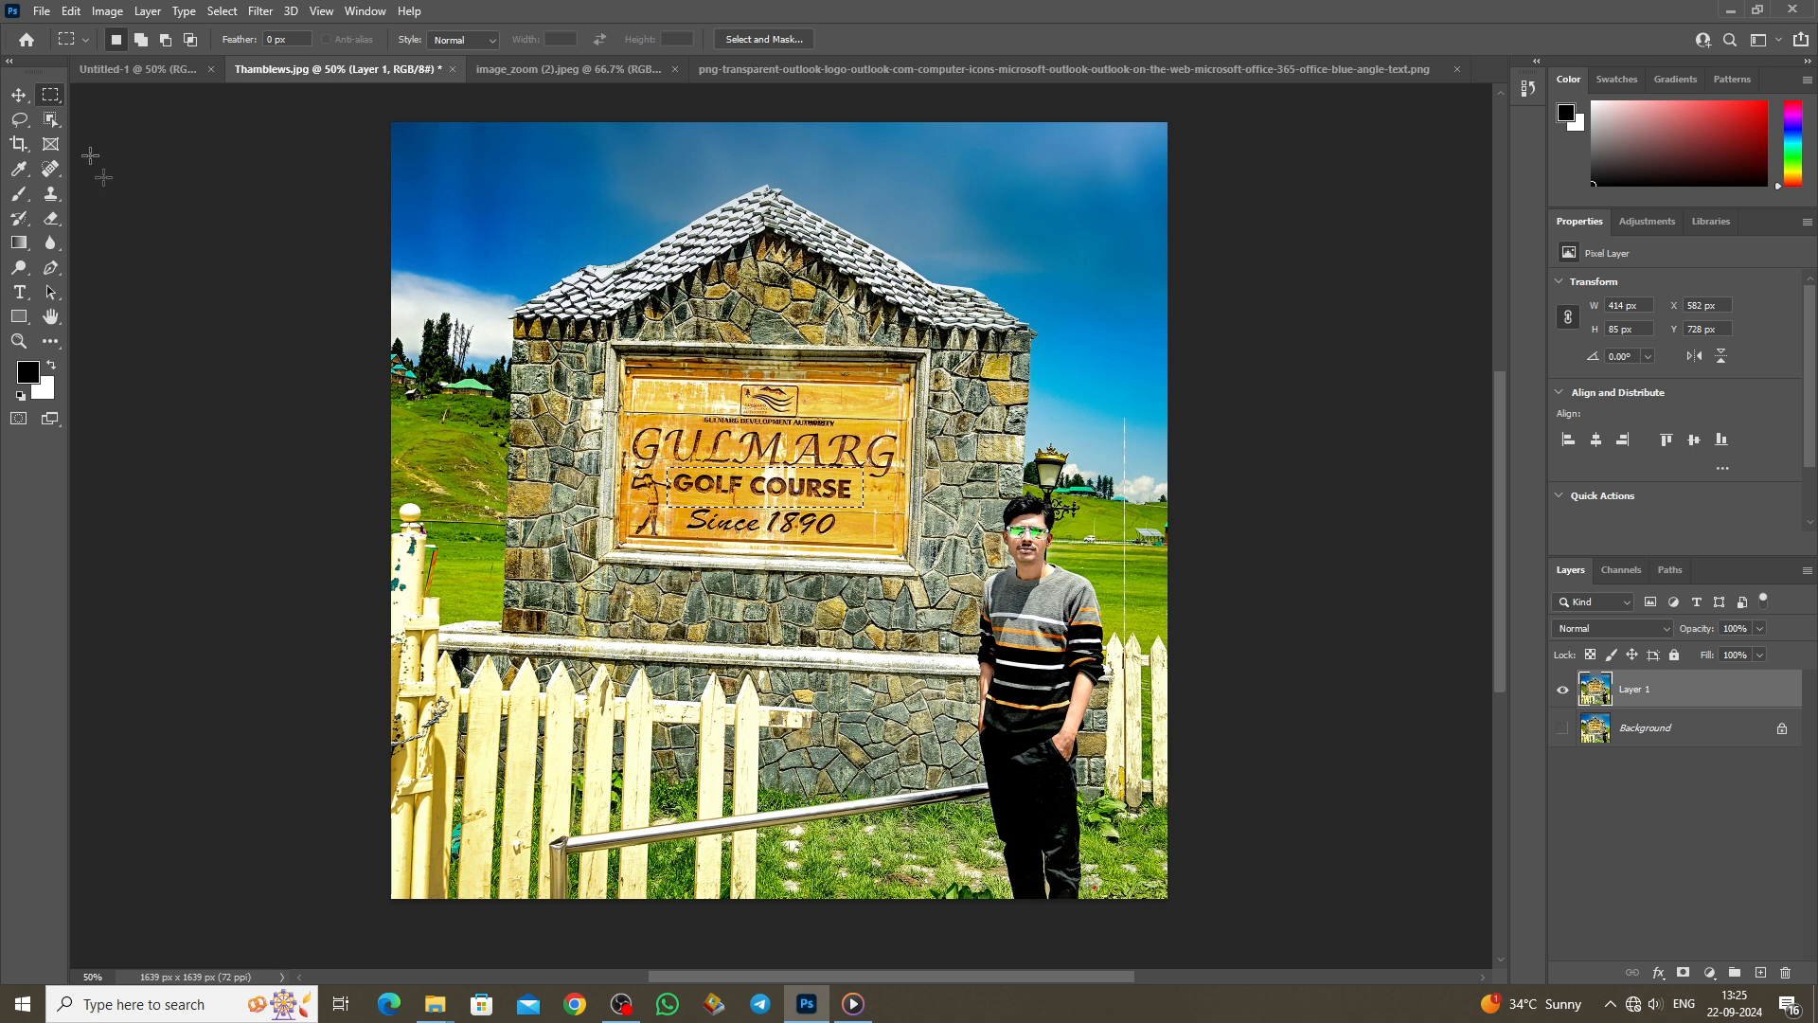
pyautogui.click(20, 96)
pyautogui.moveTo(737, 492); pyautogui.dragTo(490, 191)
pyautogui.hotkey('ctrl', 'z')
pyautogui.hotkey('ctrl', 'z')
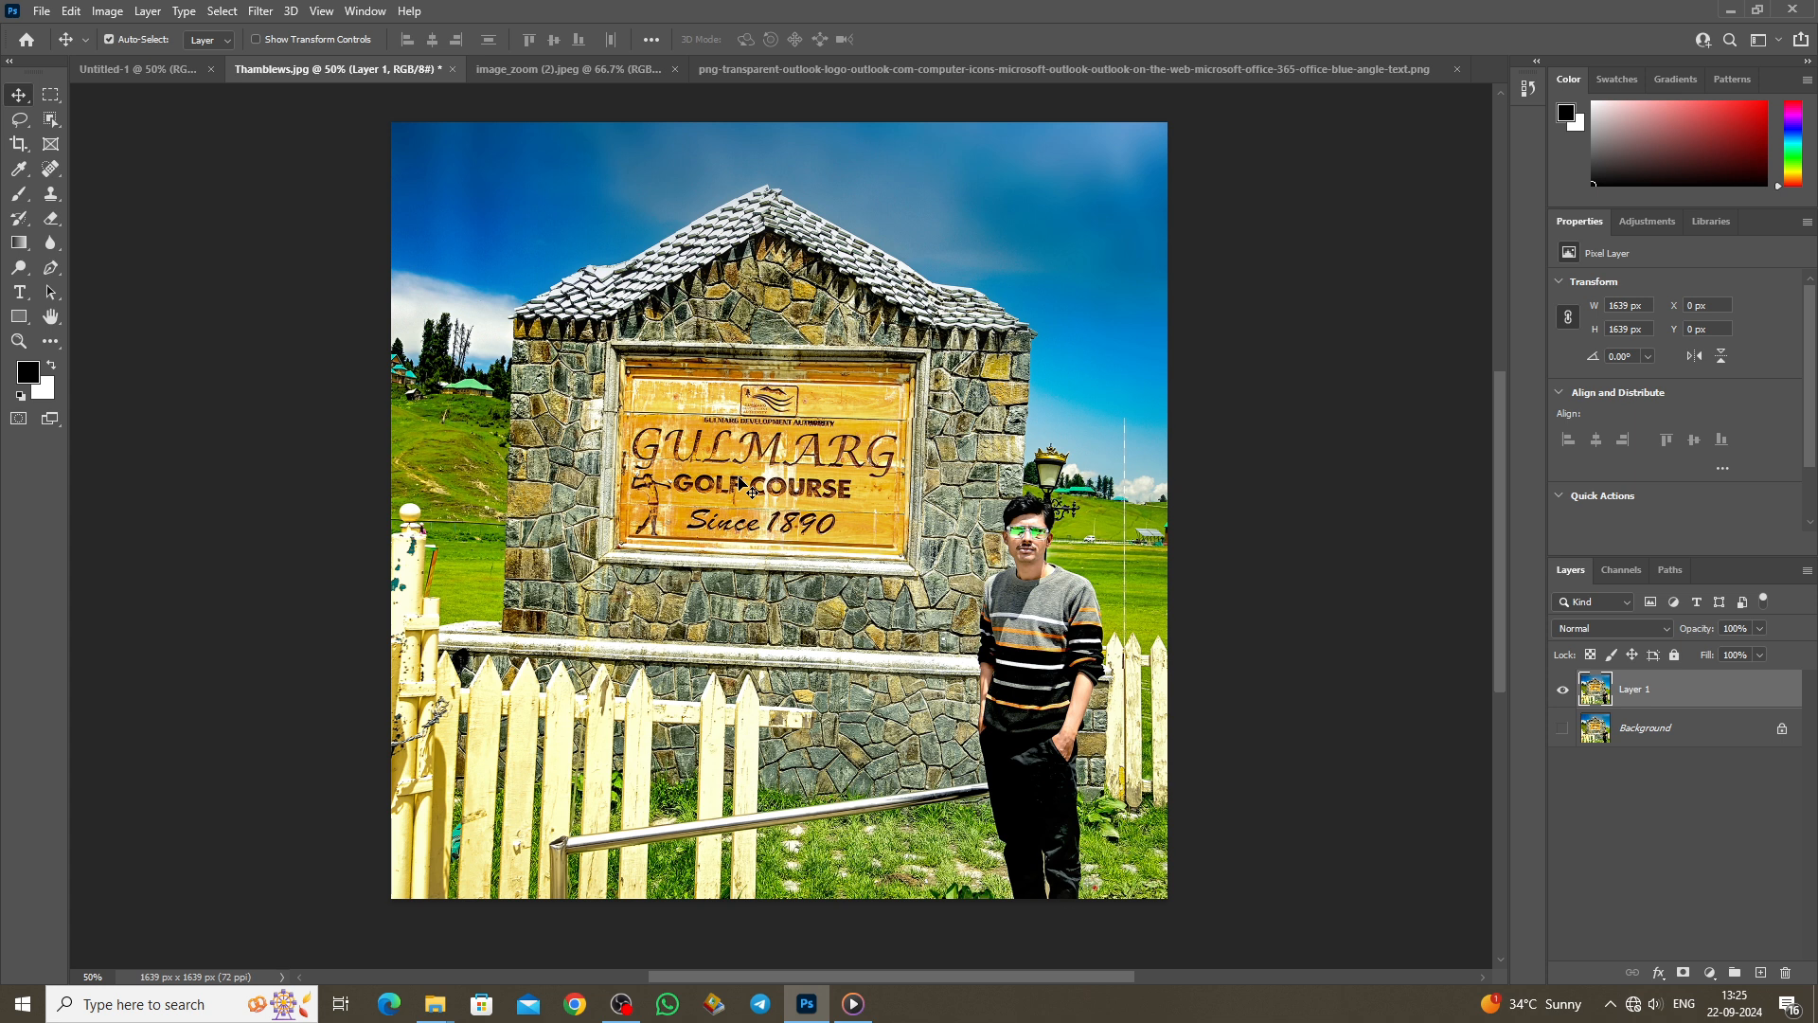
pyautogui.click(53, 98)
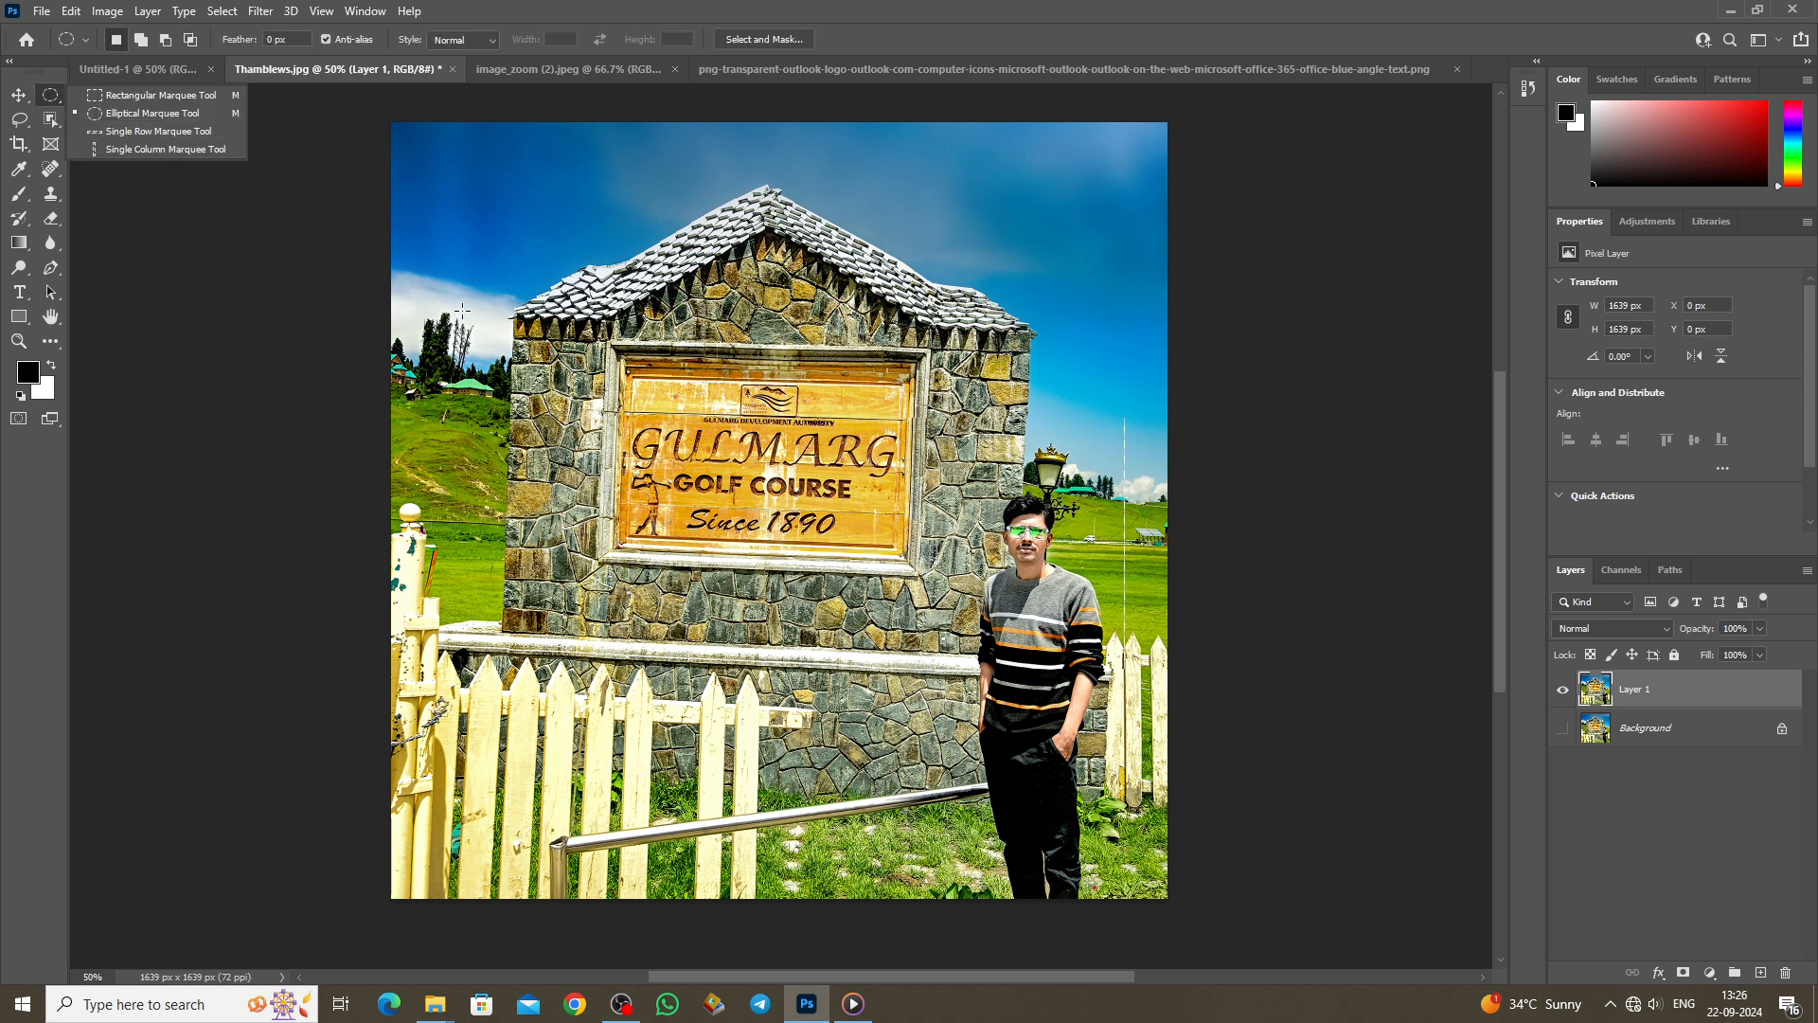
pyautogui.moveTo(495, 243); pyautogui.dragTo(879, 638)
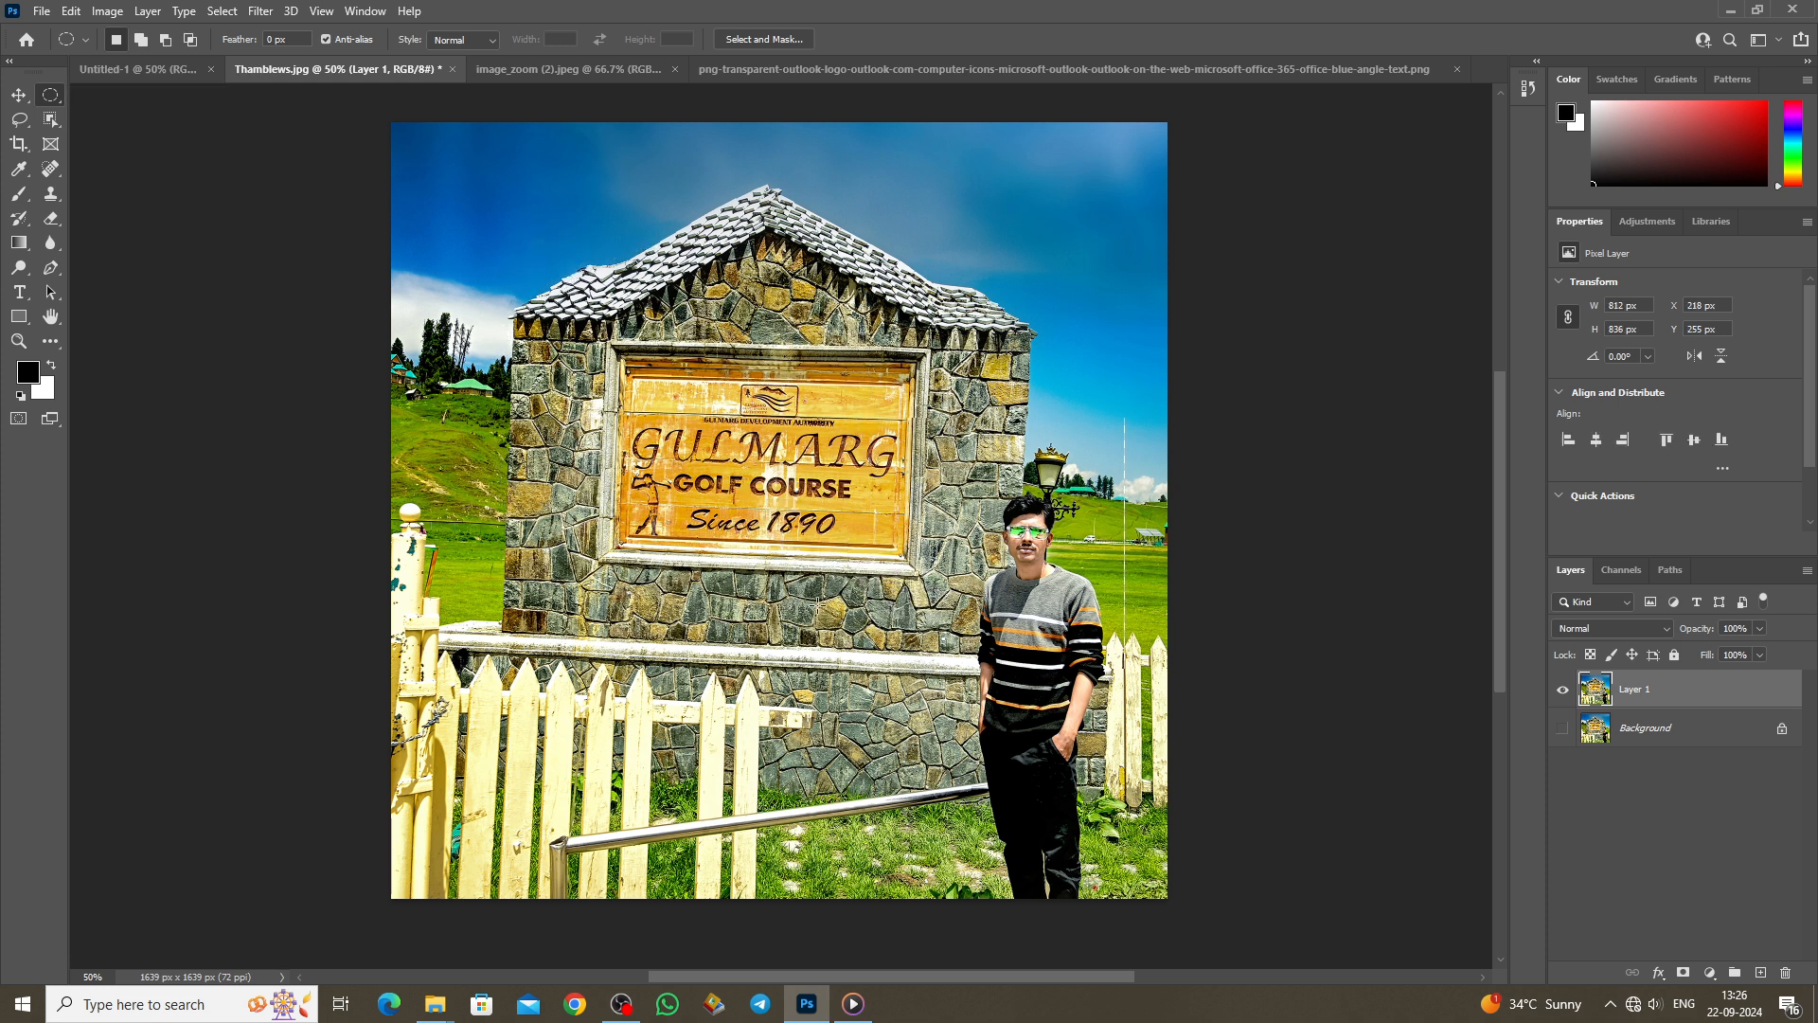
pyautogui.moveTo(944, 433); pyautogui.dragTo(1134, 689)
pyautogui.moveTo(1054, 609); pyautogui.dragTo(1045, 611)
pyautogui.click(19, 95)
pyautogui.moveTo(971, 538); pyautogui.dragTo(712, 583)
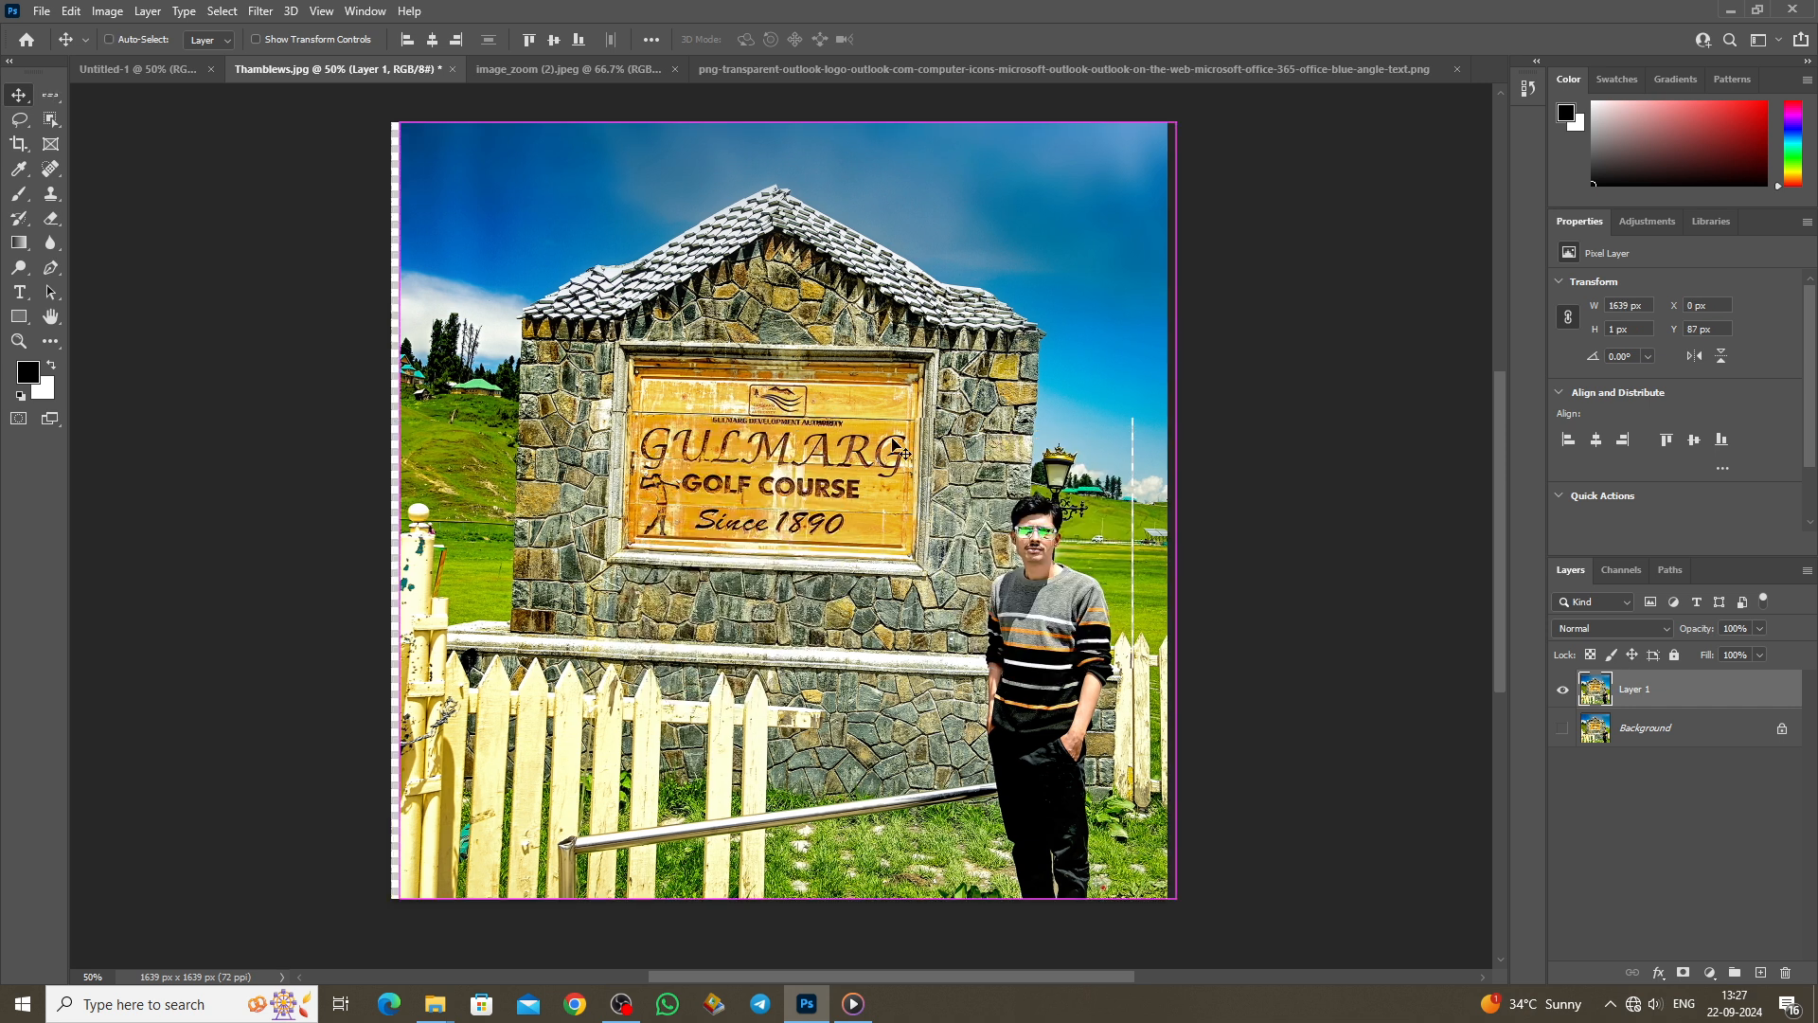
pyautogui.hotkey('ctrl', 'z')
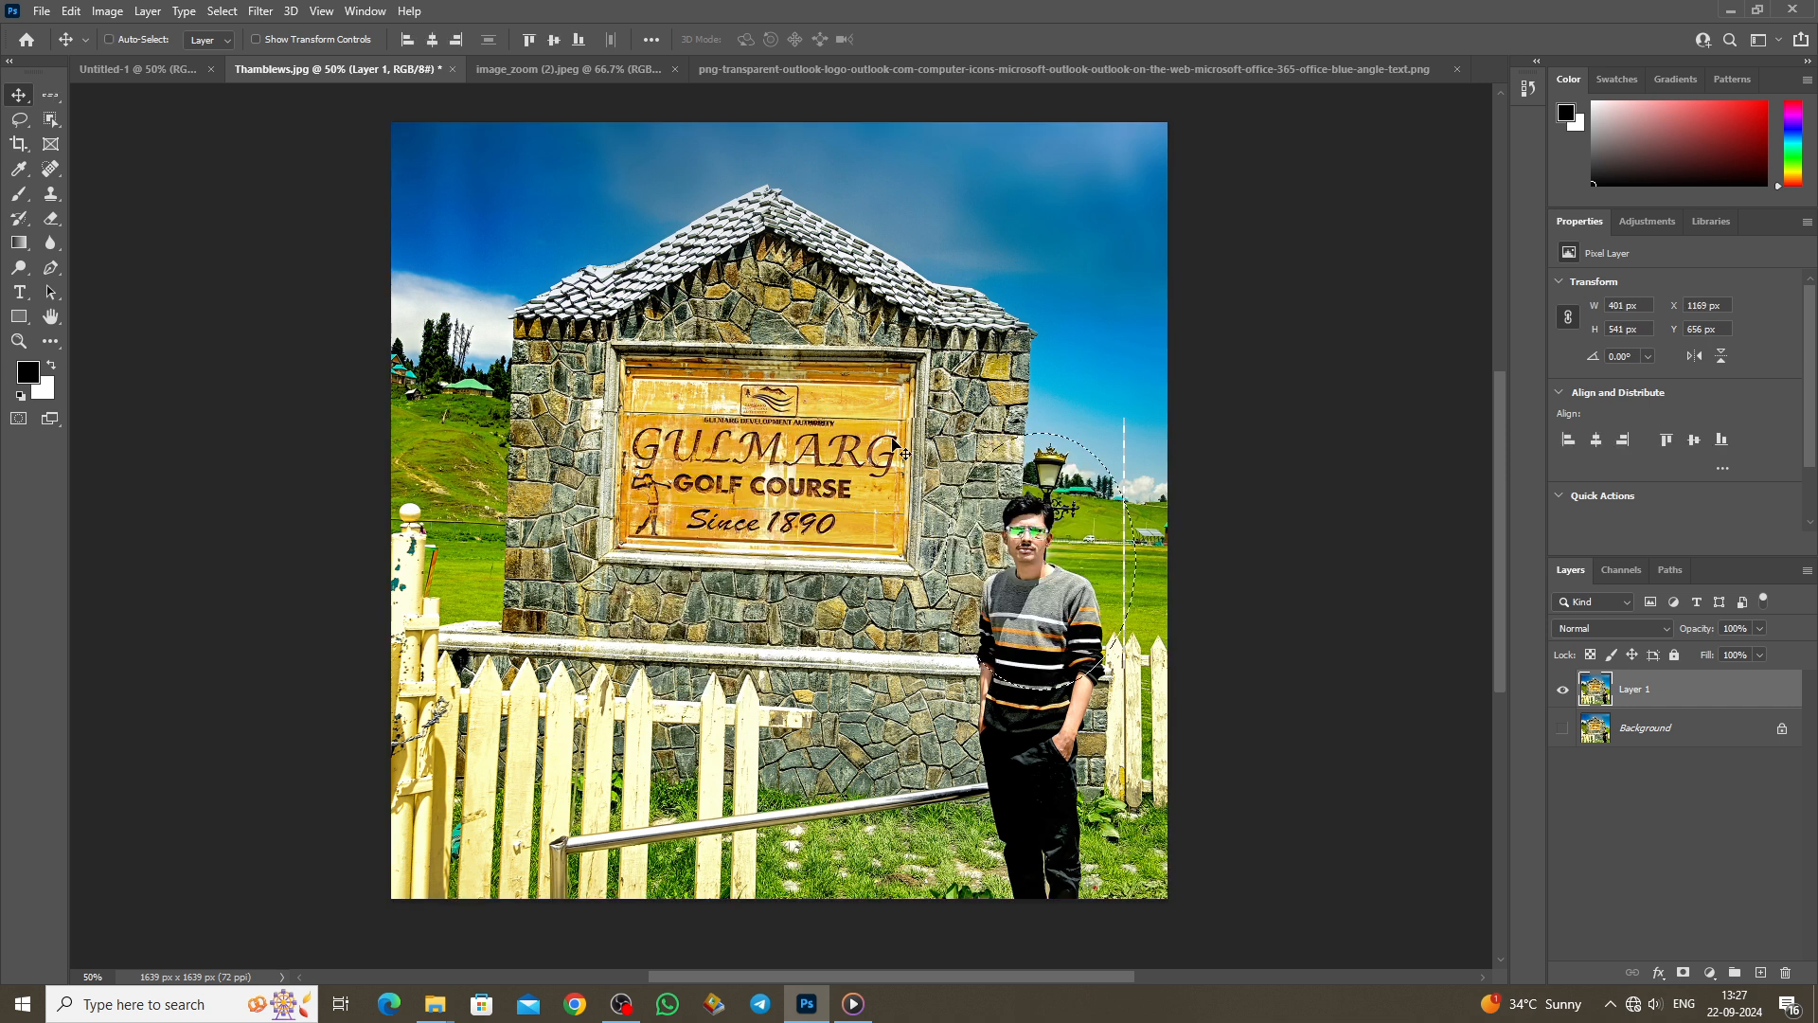
# Step: Use Single Row Marquee to place one-pixel row selections above and across the roof
pyautogui.click(42, 97)
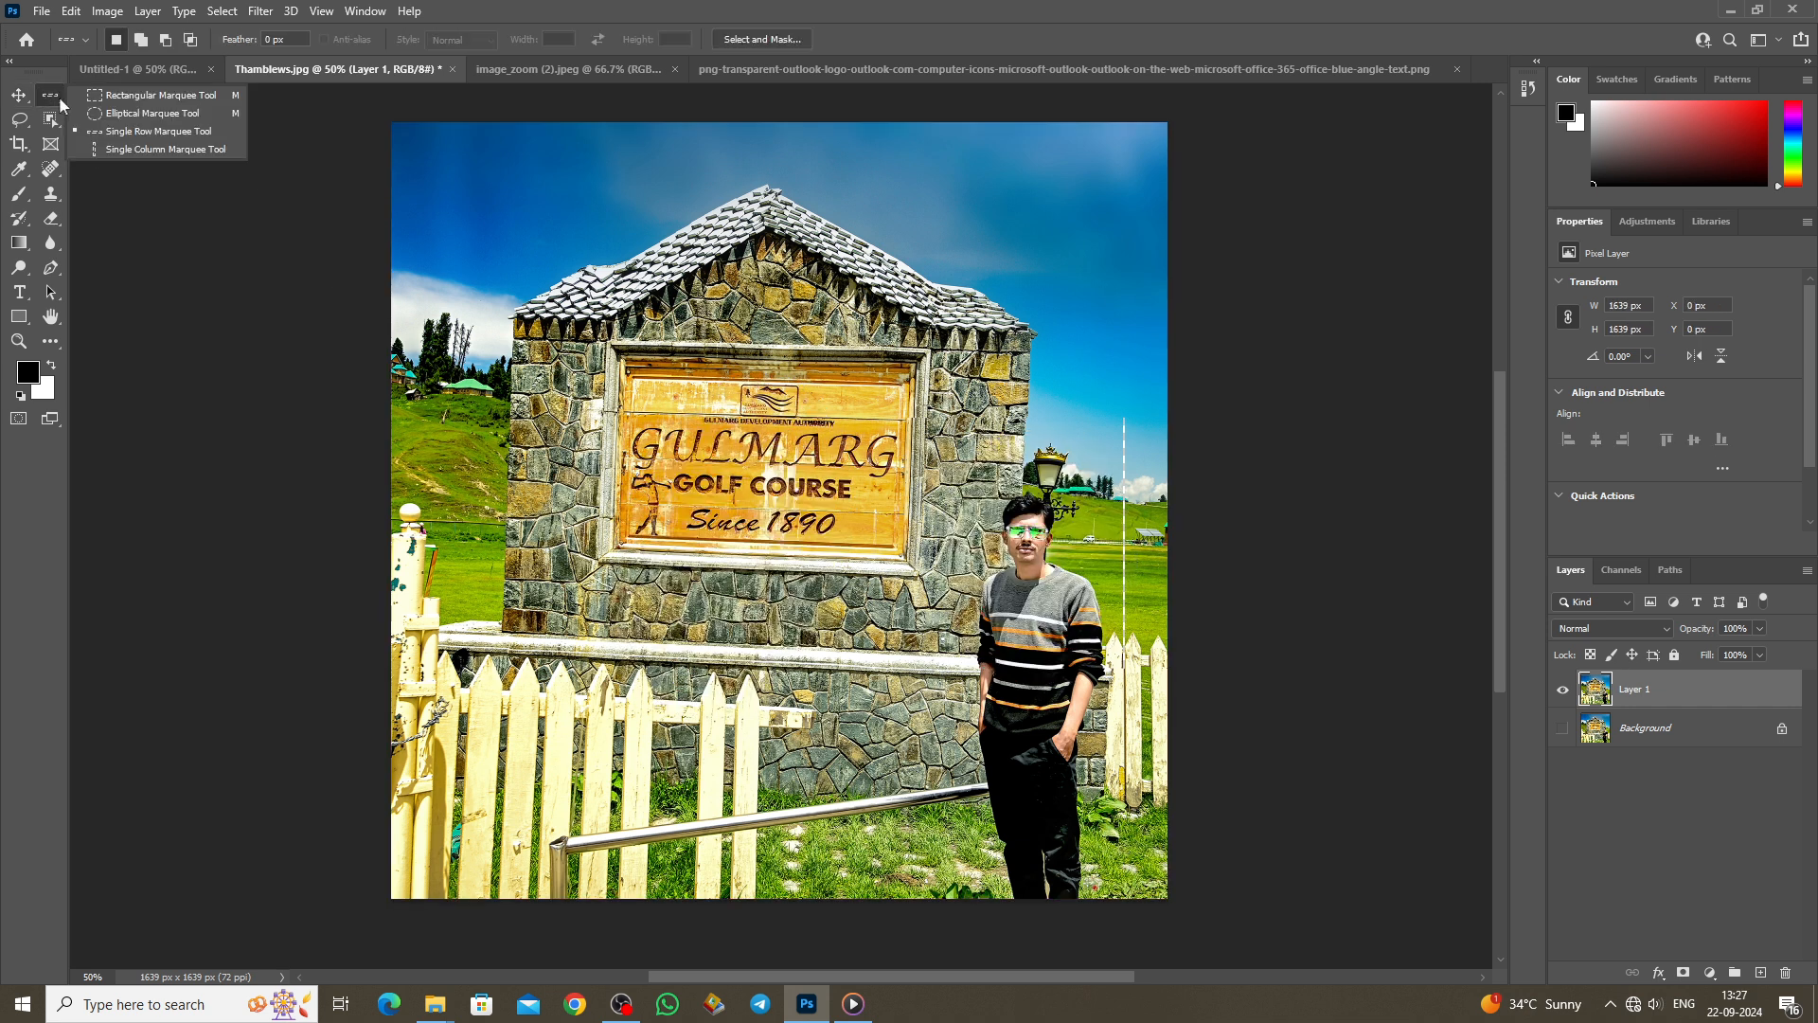
pyautogui.click(144, 133)
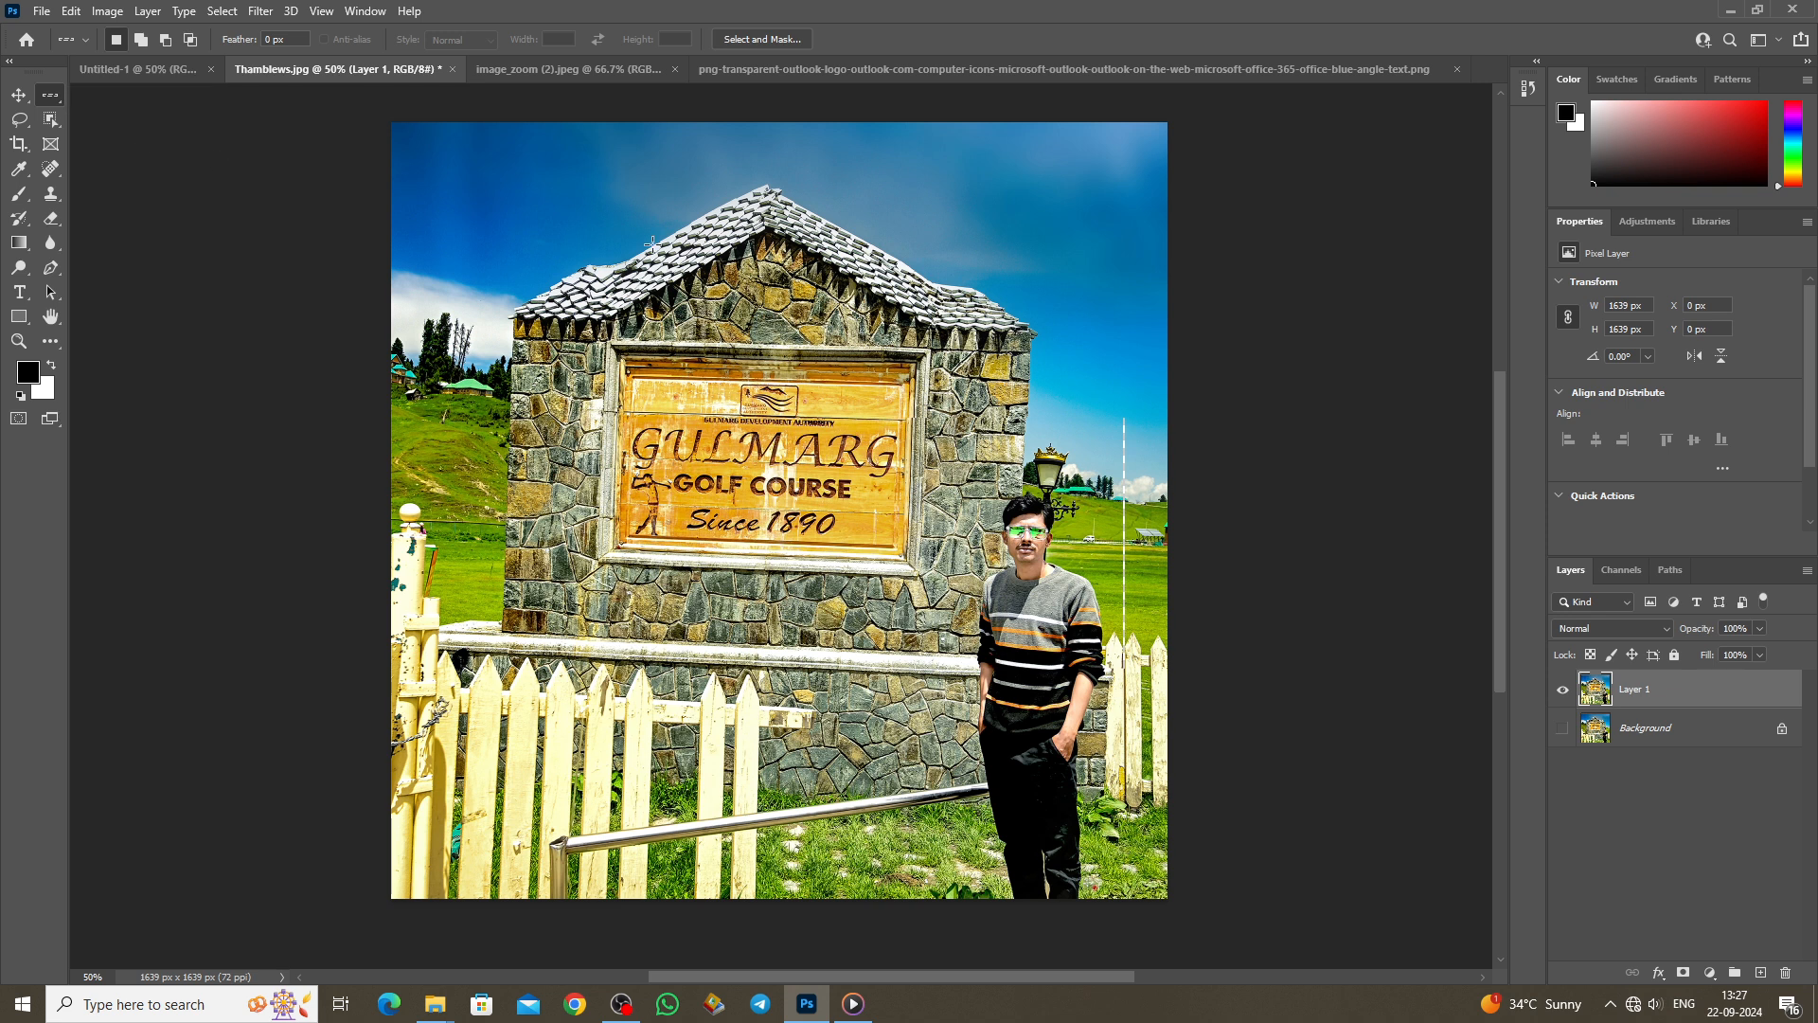
pyautogui.moveTo(617, 199); pyautogui.dragTo(652, 319)
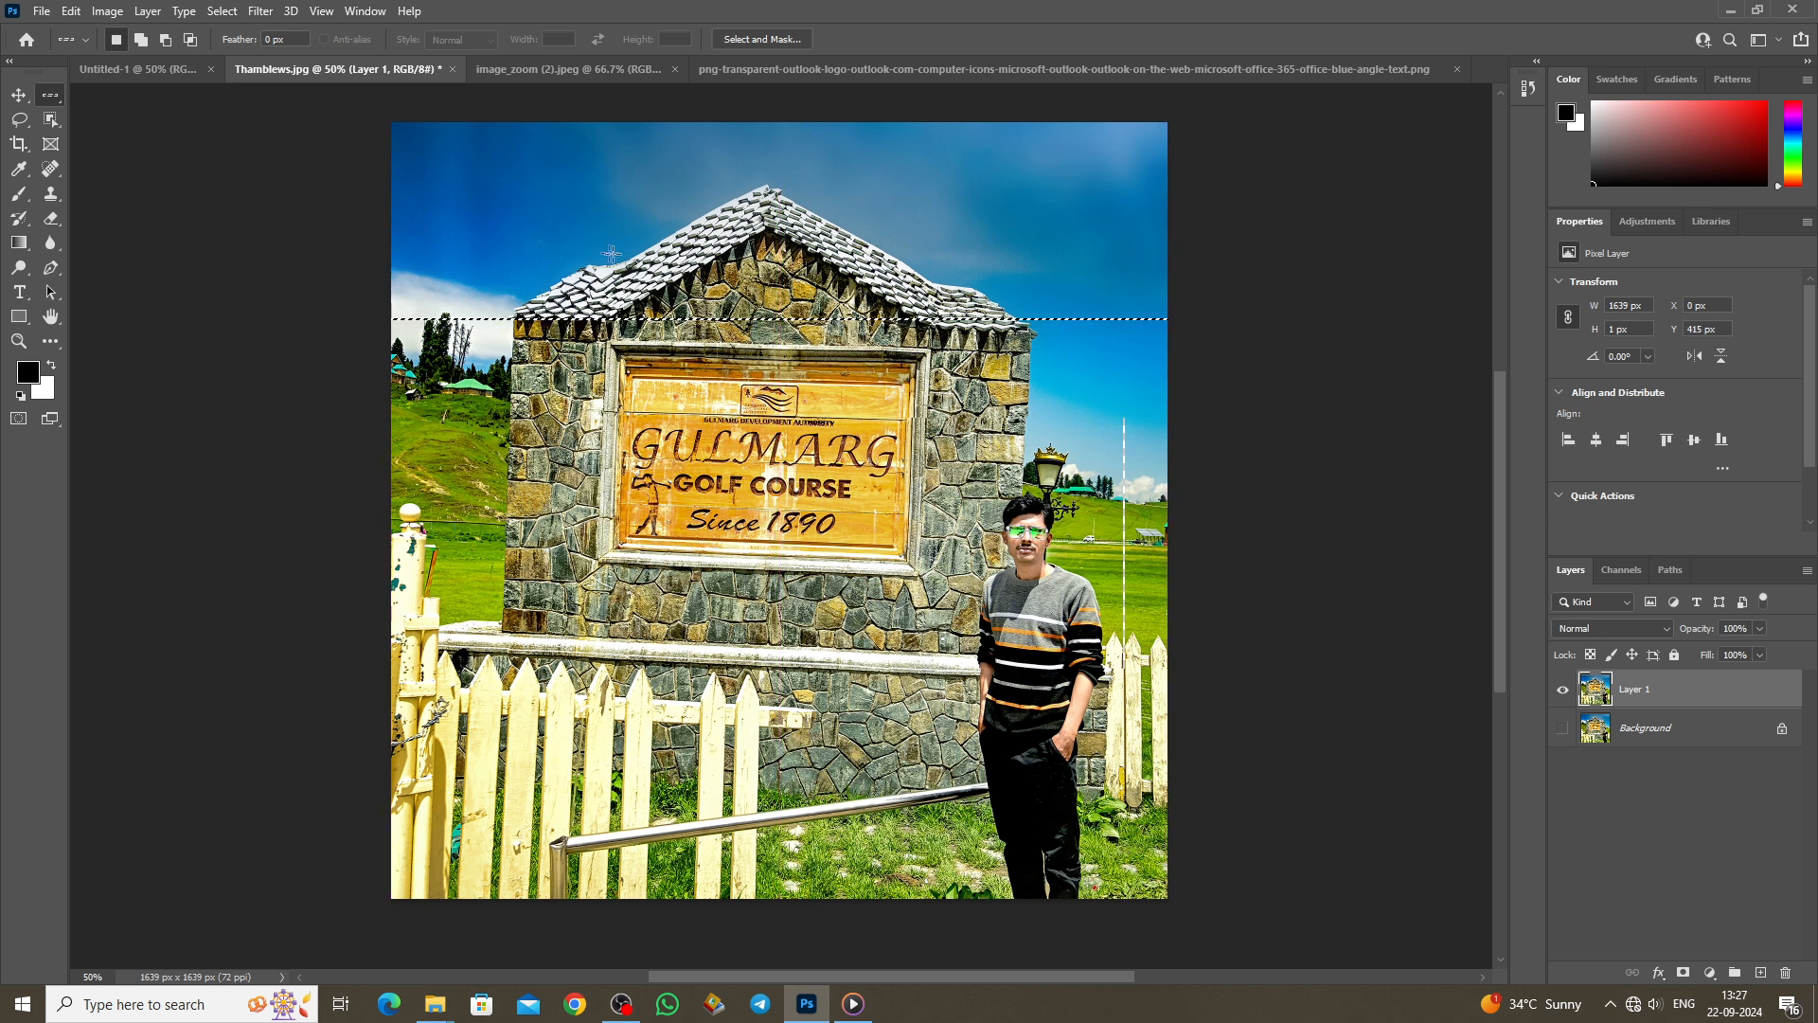
pyautogui.click(622, 199)
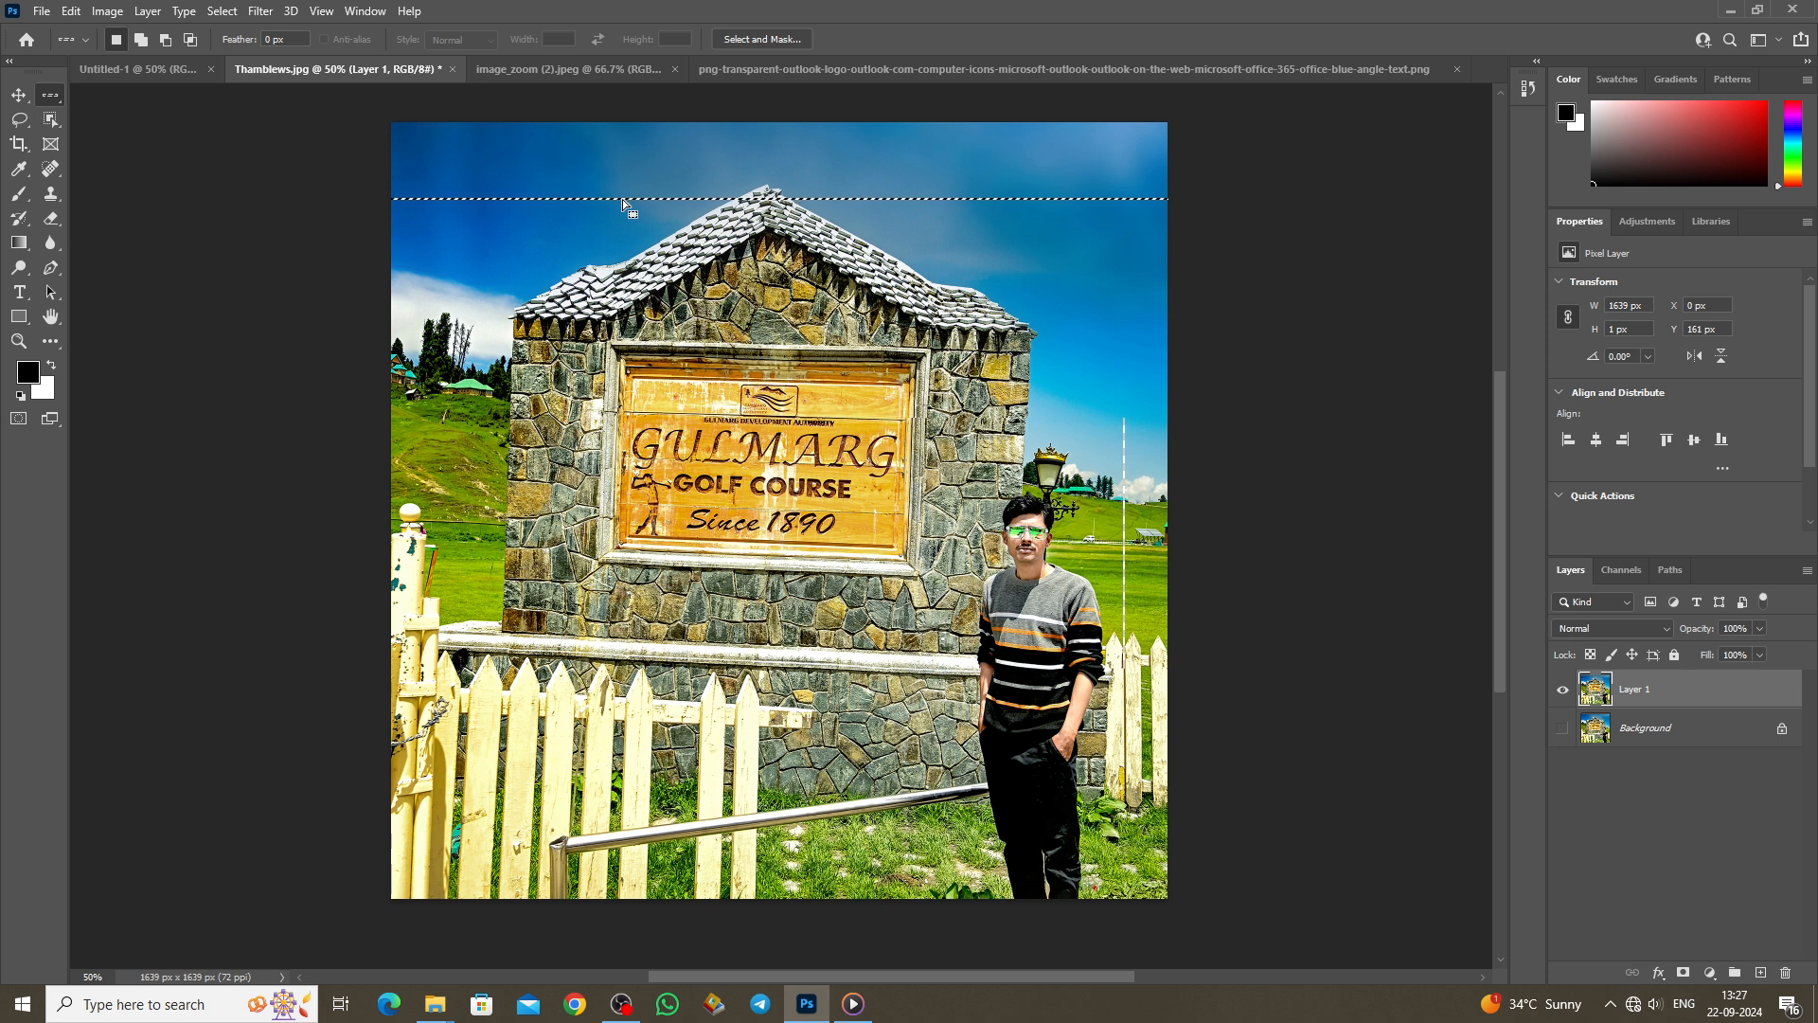
pyautogui.click(605, 246)
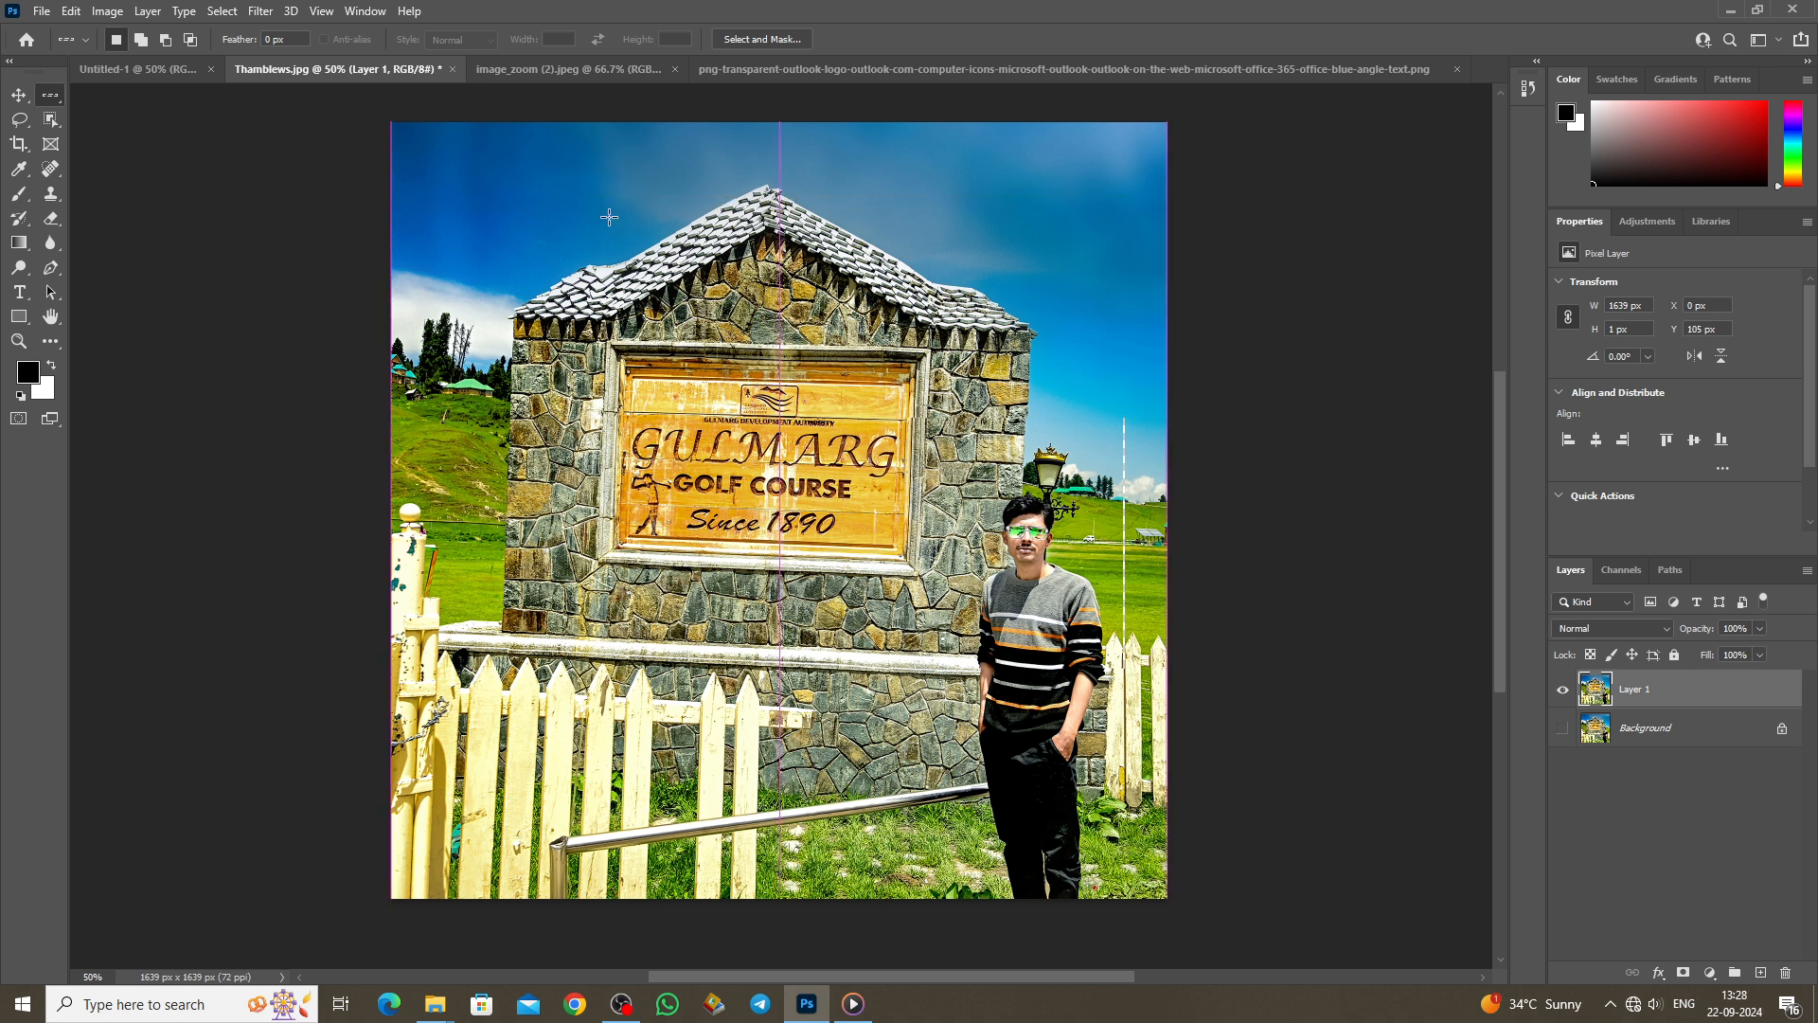
# Step: Use Single Column Marquee to place one-pixel column selections at several spots across the image
pyautogui.rightClick(54, 99)
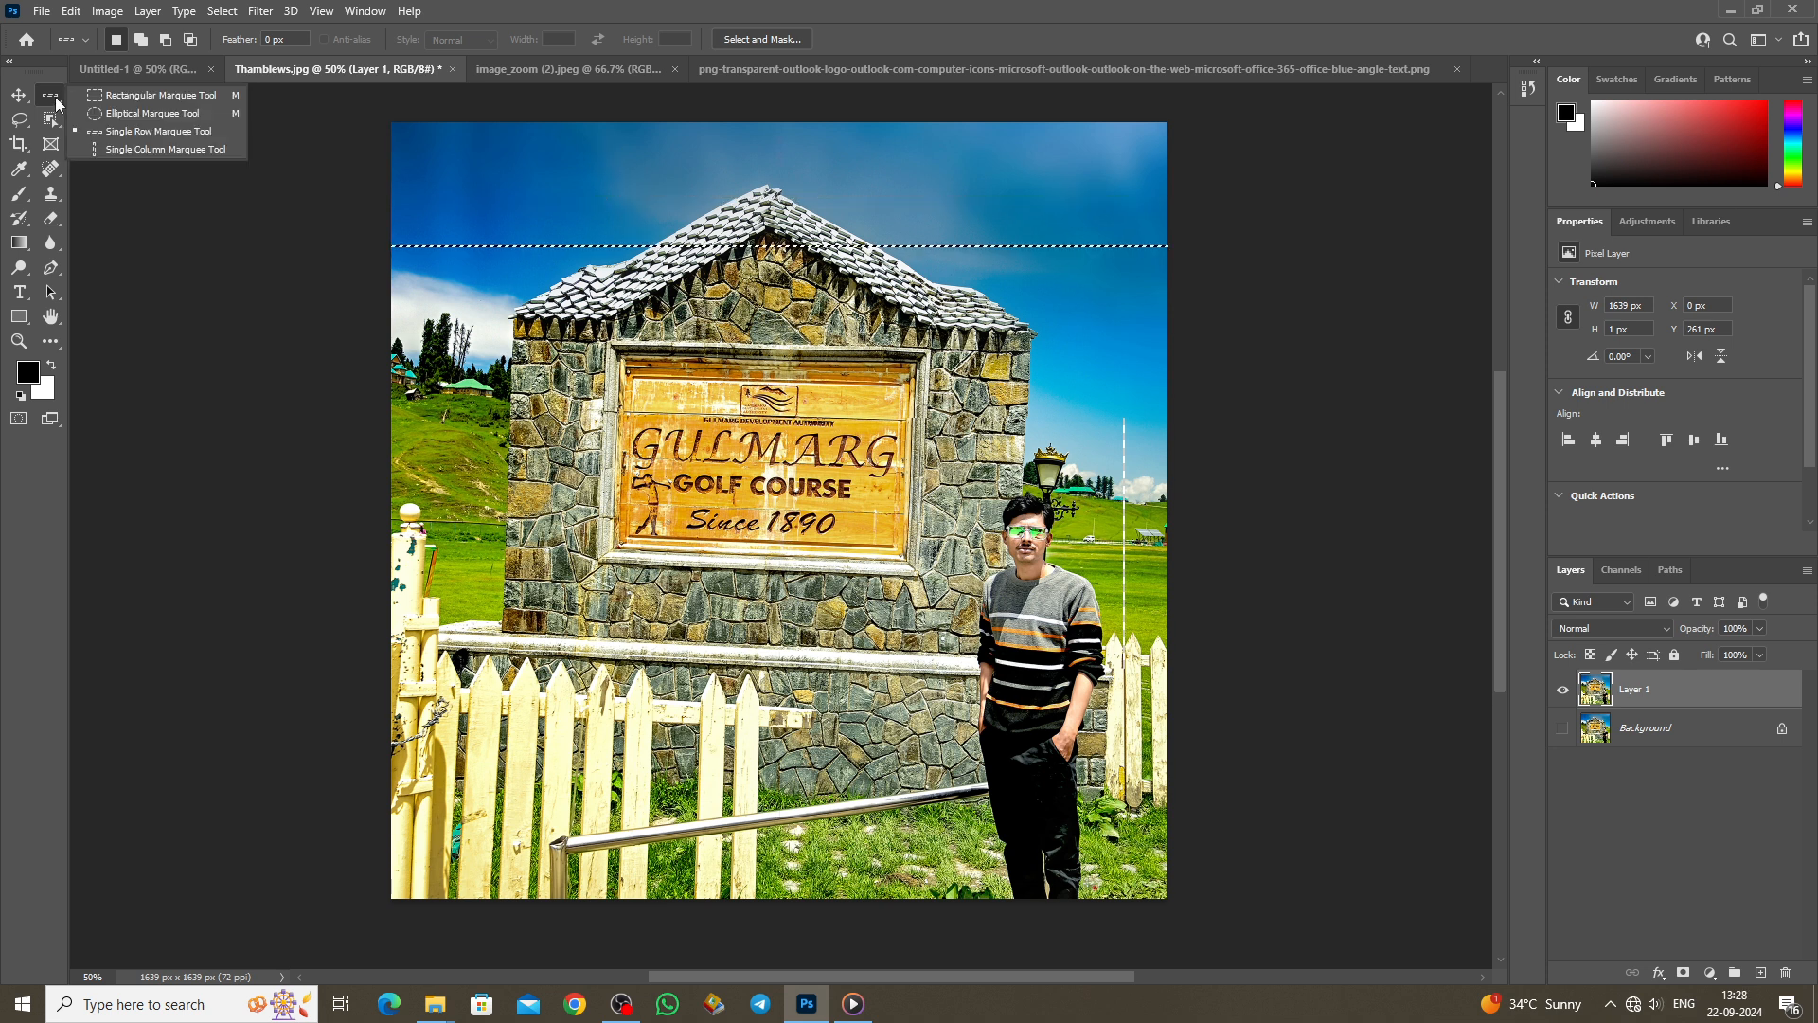
pyautogui.click(159, 150)
pyautogui.click(609, 152)
pyautogui.click(719, 147)
pyautogui.click(820, 156)
pyautogui.click(687, 187)
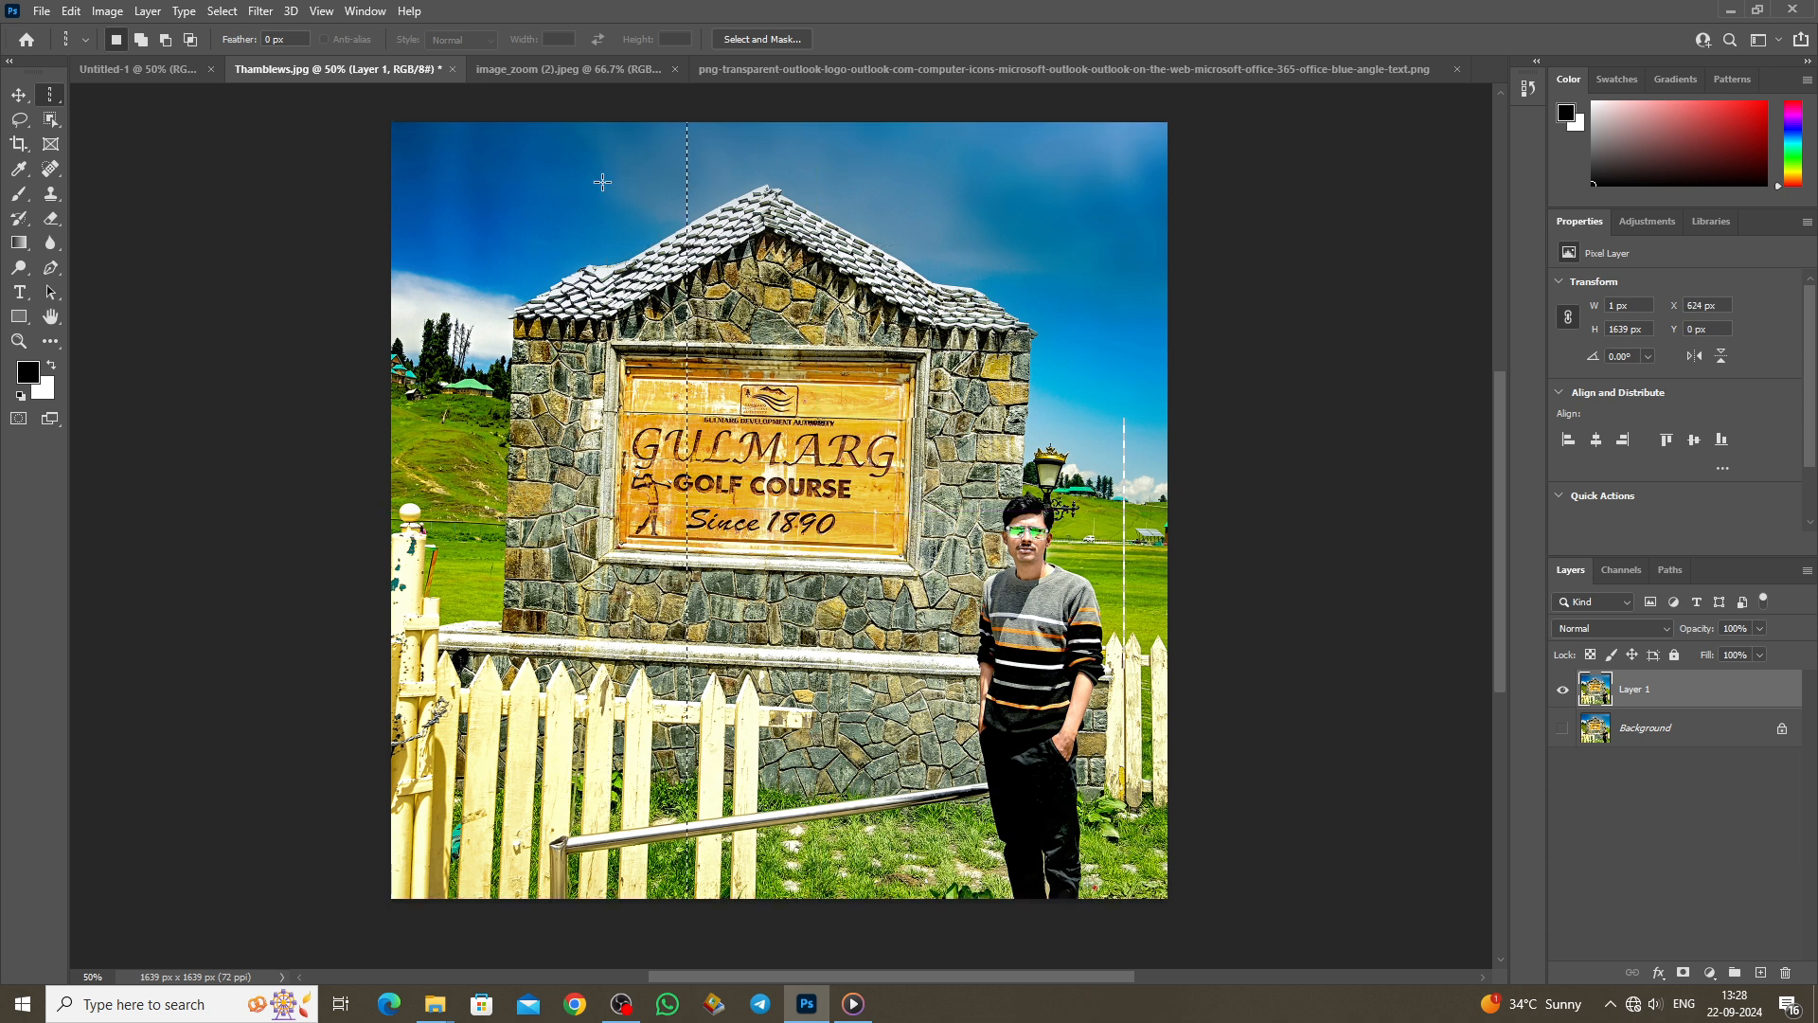
pyautogui.click(536, 167)
pyautogui.click(668, 165)
pyautogui.click(942, 159)
pyautogui.click(578, 176)
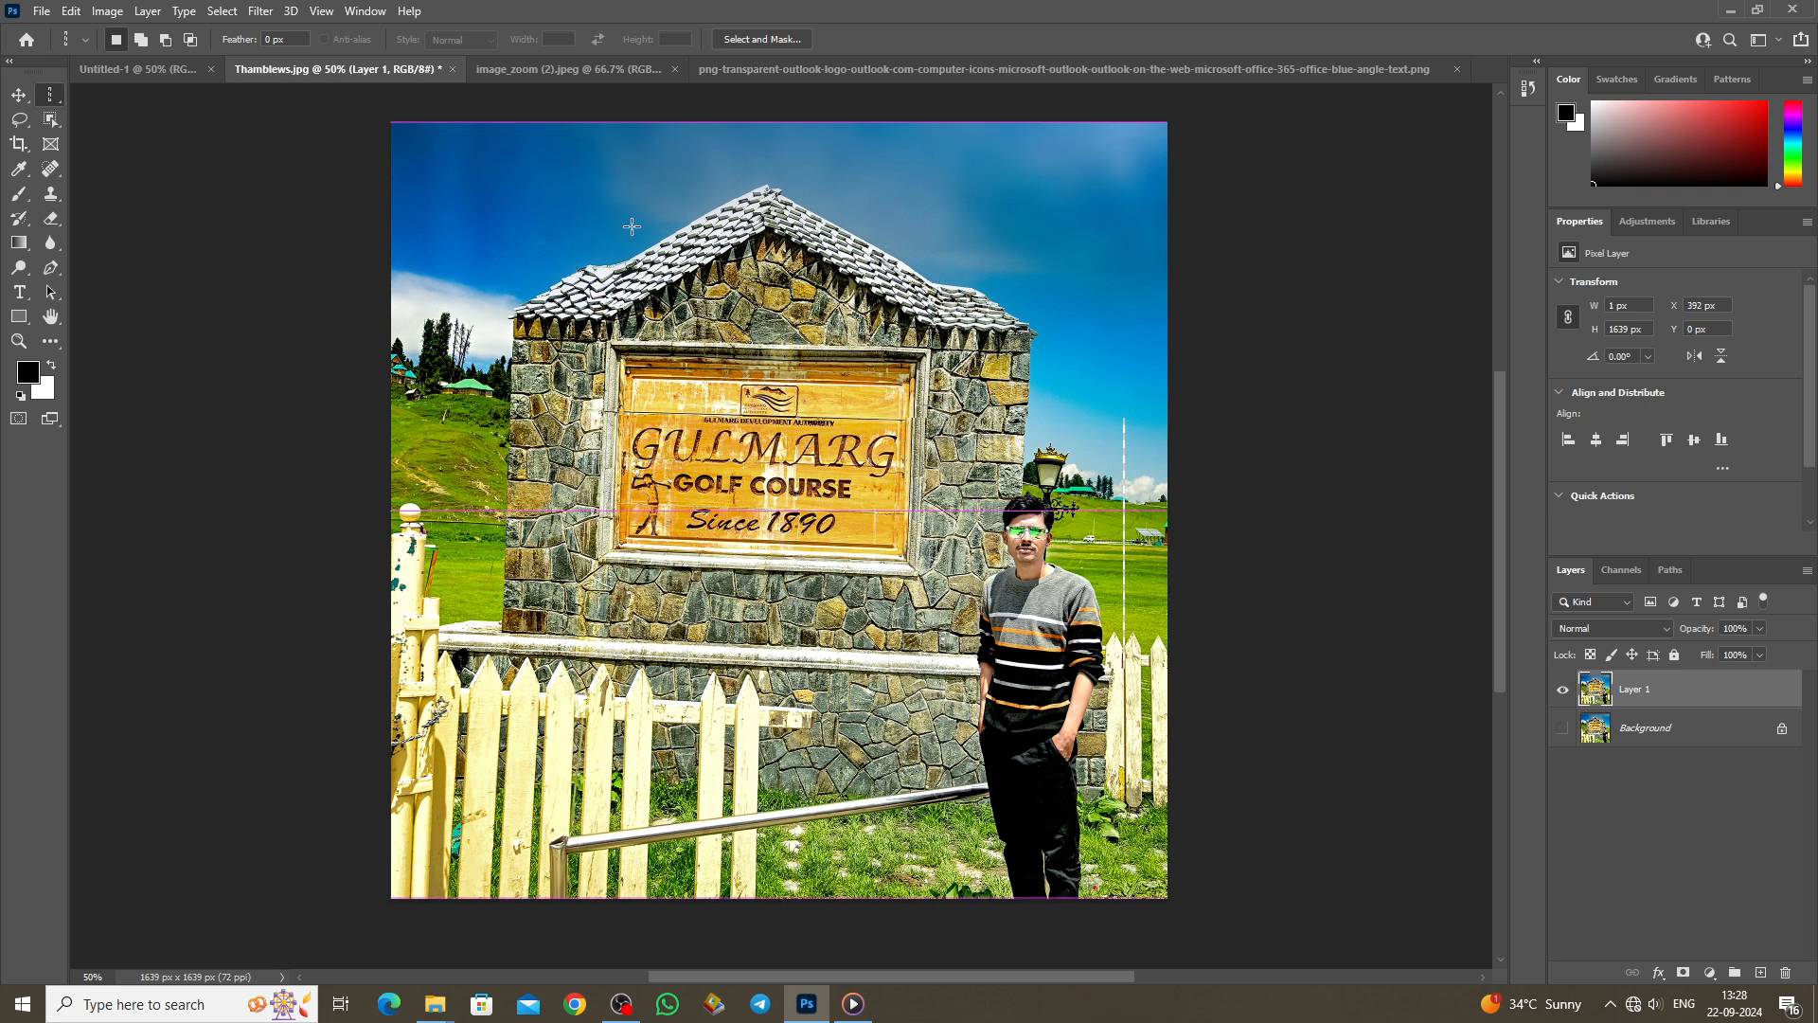
pyautogui.click(534, 218)
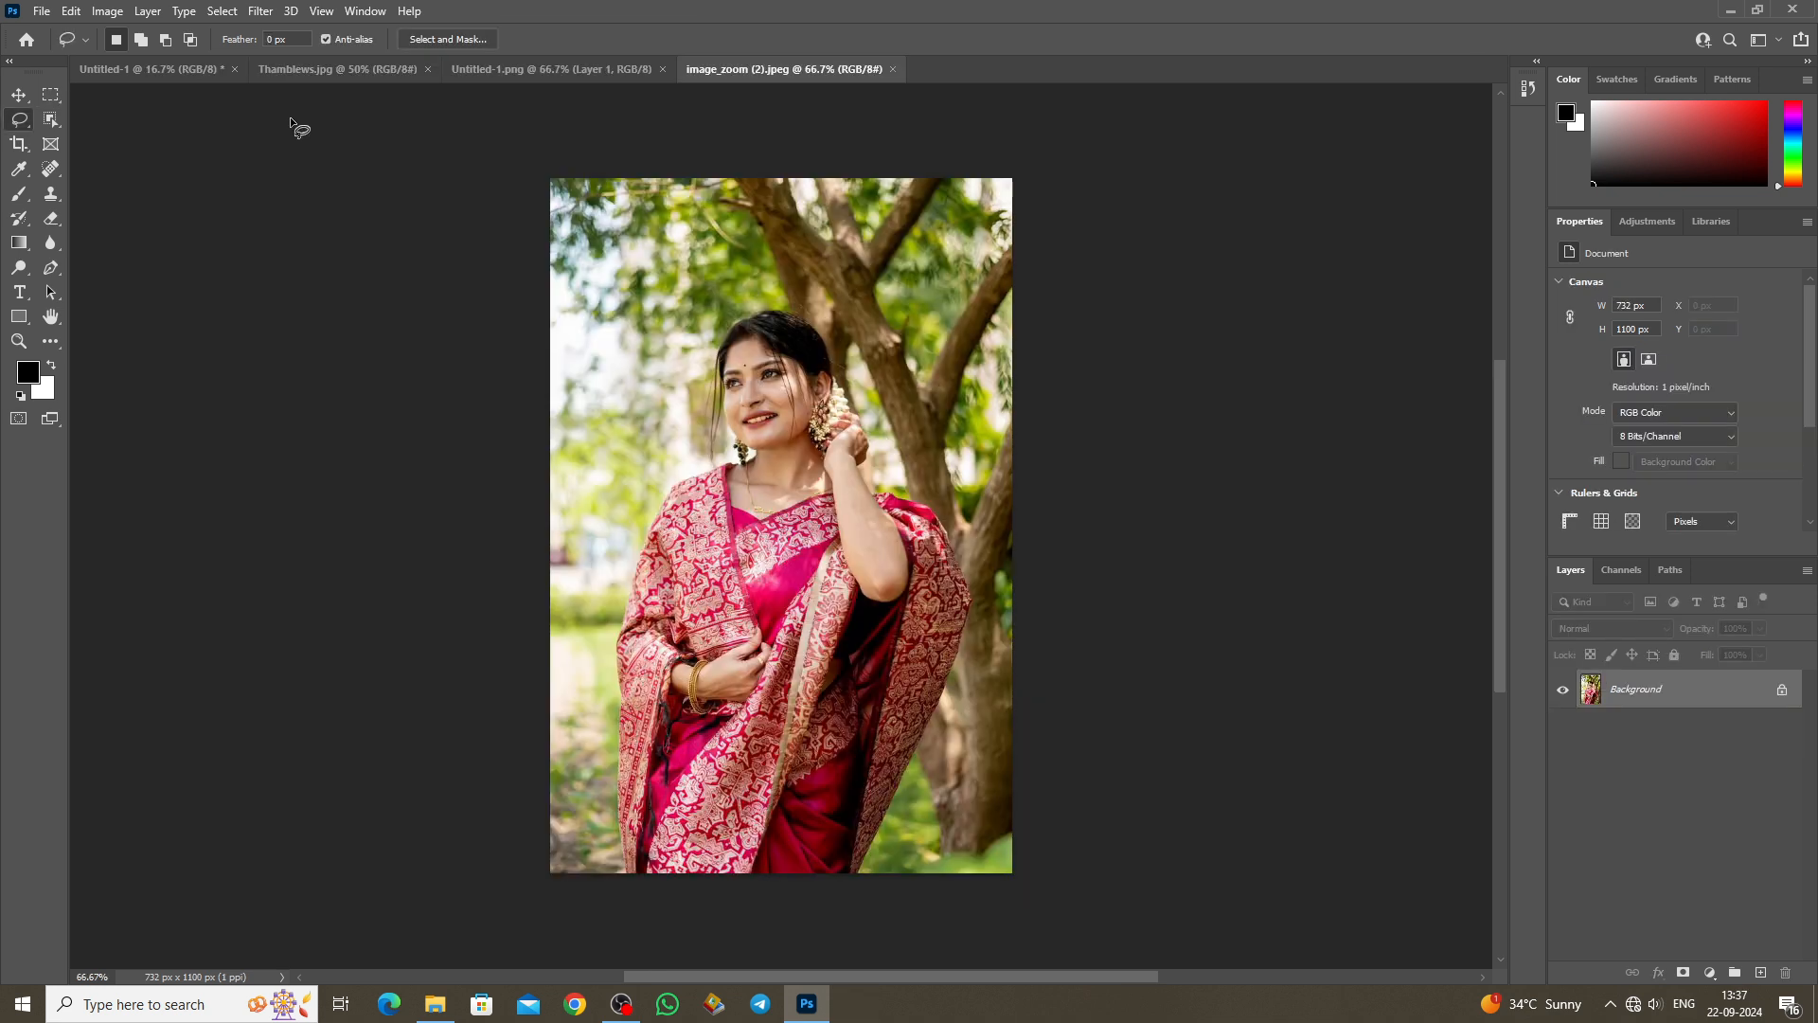
# Step: Choose the Lasso Tool and trace freehand outlines along the saree shoulder, hair and tree trunk
pyautogui.rightClick(21, 122)
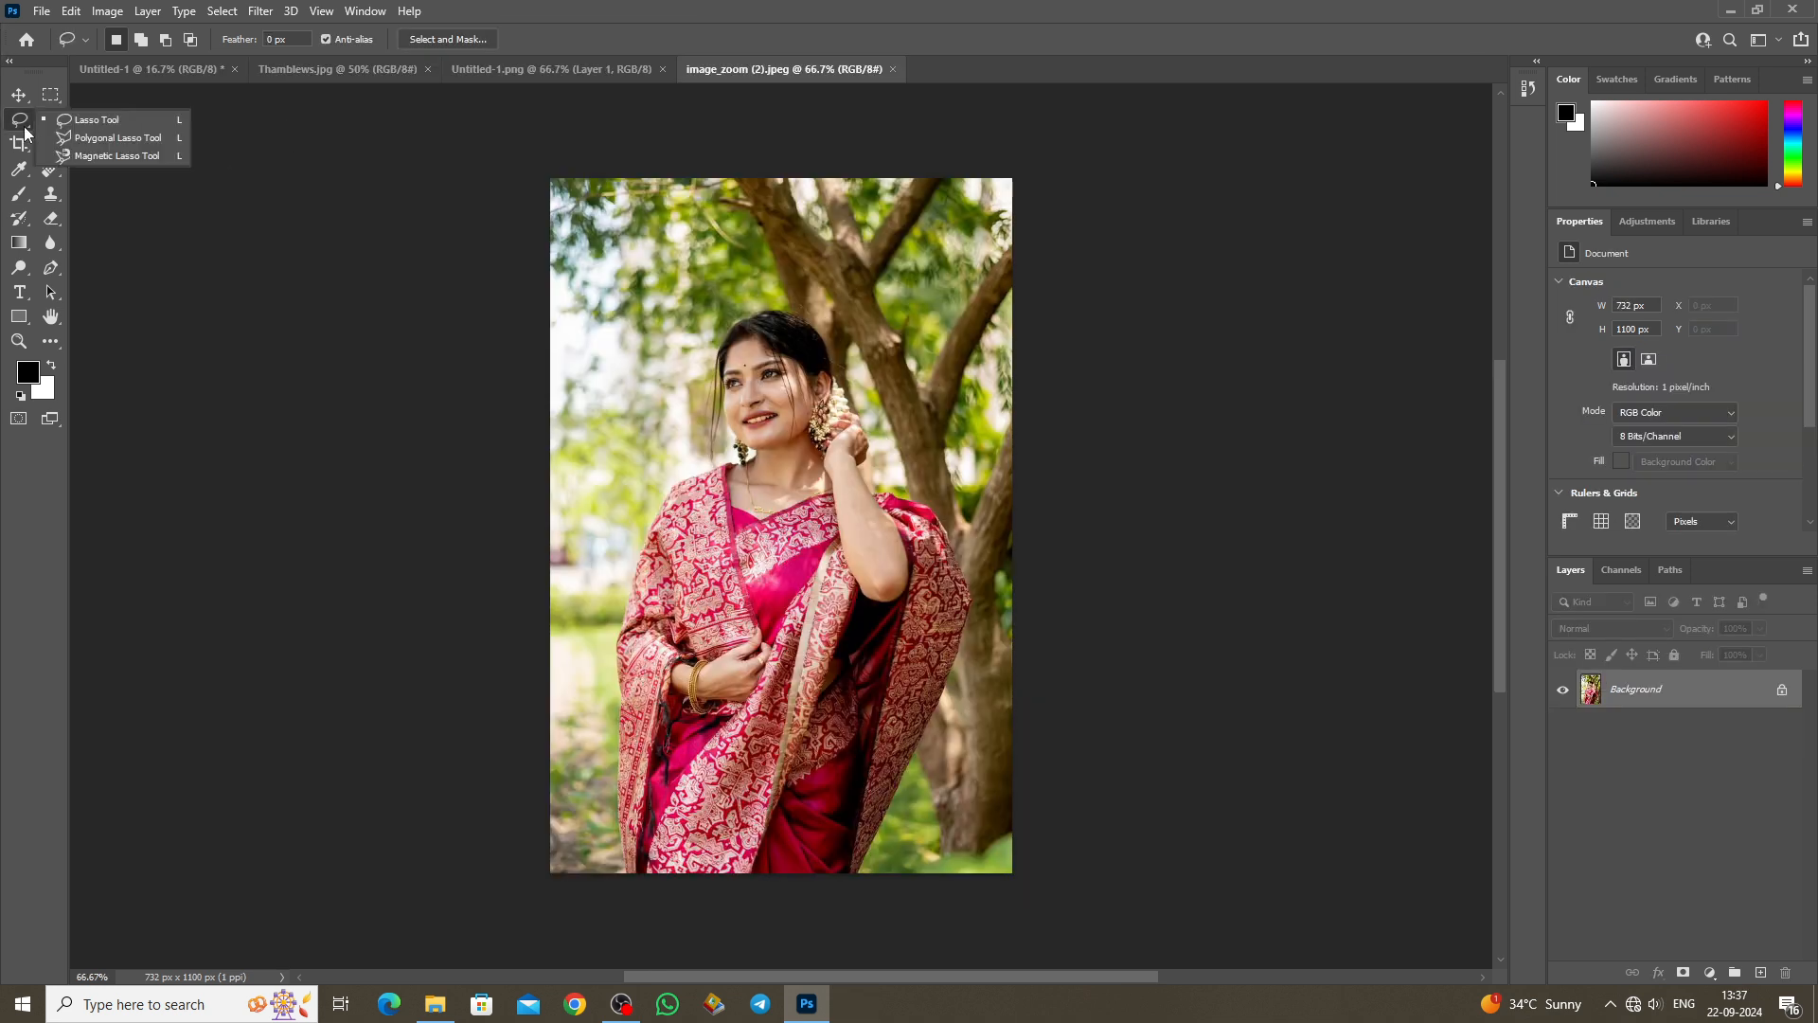
pyautogui.click(112, 126)
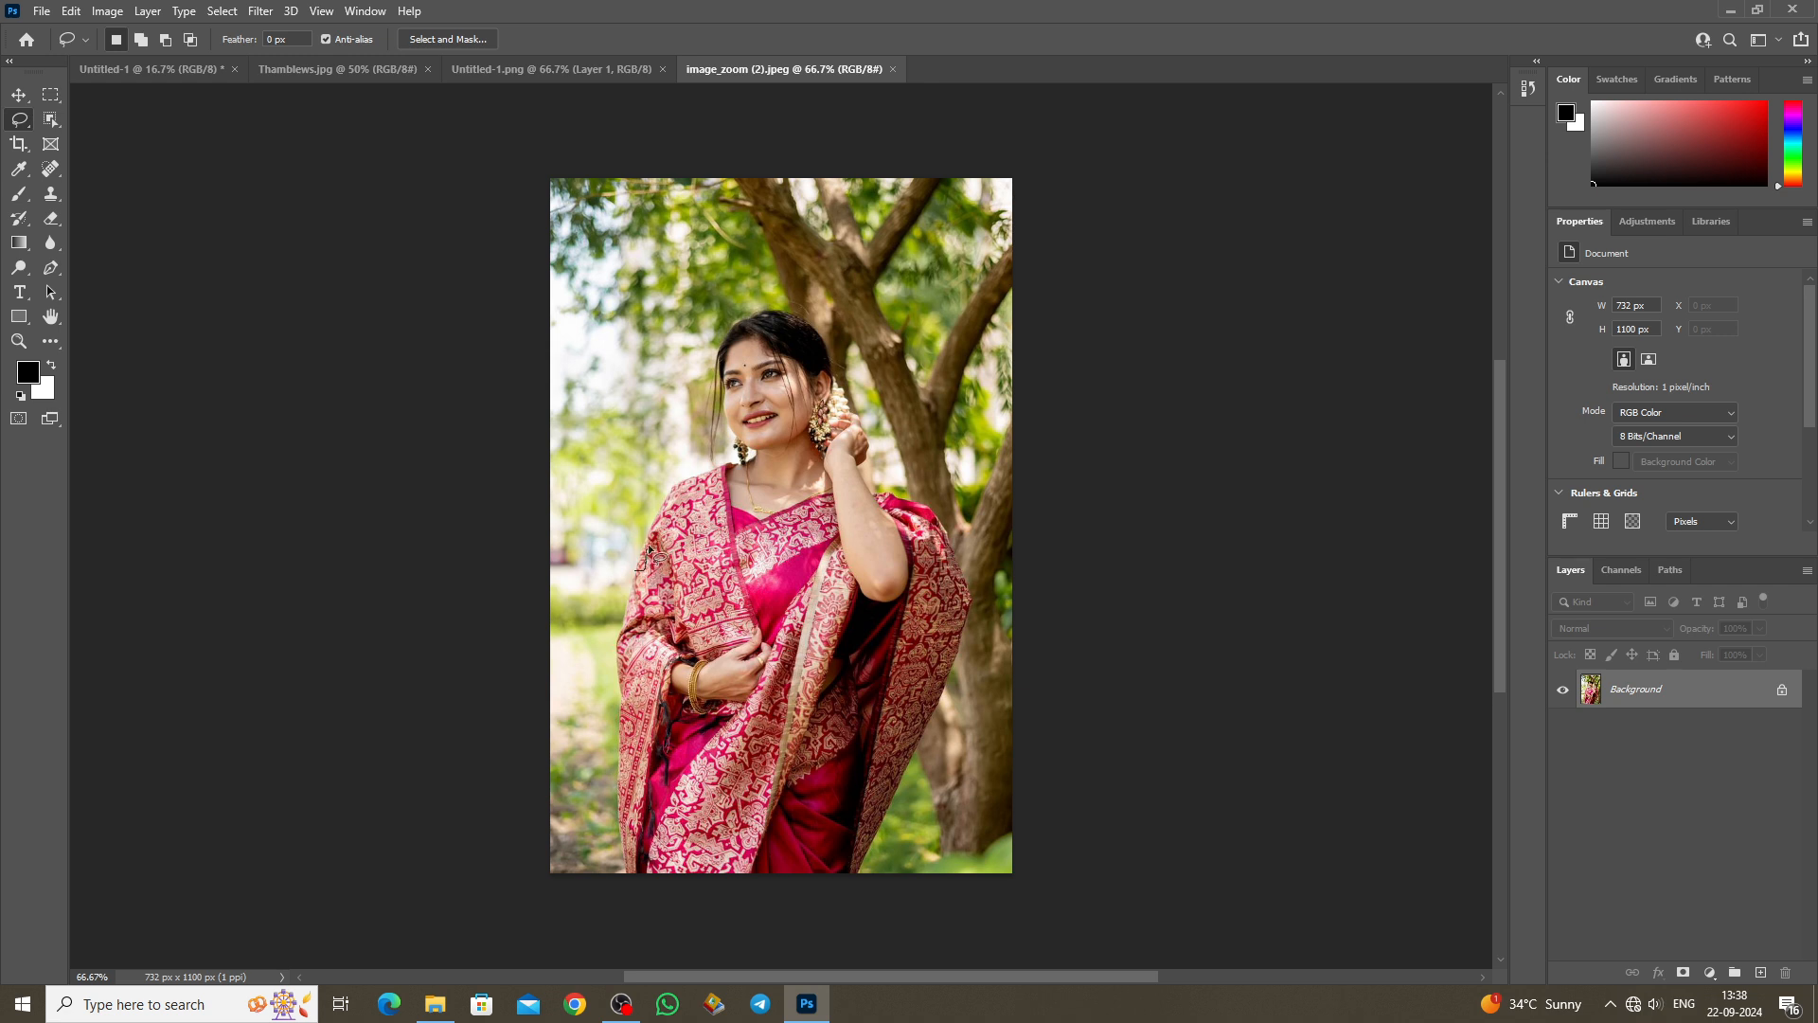
pyautogui.moveTo(691, 481); pyautogui.dragTo(731, 466)
pyautogui.moveTo(723, 338)
pyautogui.mouseDown()
pyautogui.moveTo(772, 319)
pyautogui.moveTo(818, 341)
pyautogui.moveTo(835, 376)
pyautogui.mouseUp()
pyautogui.moveTo(871, 483)
pyautogui.mouseDown()
pyautogui.moveTo(912, 509)
pyautogui.moveTo(964, 598)
pyautogui.moveTo(743, 638)
pyautogui.moveTo(643, 572)
pyautogui.mouseUp()
pyautogui.moveTo(912, 502)
pyautogui.mouseDown()
pyautogui.moveTo(859, 341)
pyautogui.moveTo(849, 403)
pyautogui.moveTo(737, 176)
pyautogui.moveTo(784, 172)
pyautogui.moveTo(829, 242)
pyautogui.moveTo(820, 179)
pyautogui.moveTo(847, 190)
pyautogui.moveTo(872, 249)
pyautogui.moveTo(942, 176)
pyautogui.moveTo(880, 309)
pyautogui.moveTo(928, 392)
pyautogui.moveTo(1007, 252)
pyautogui.moveTo(1002, 301)
pyautogui.mouseUp()
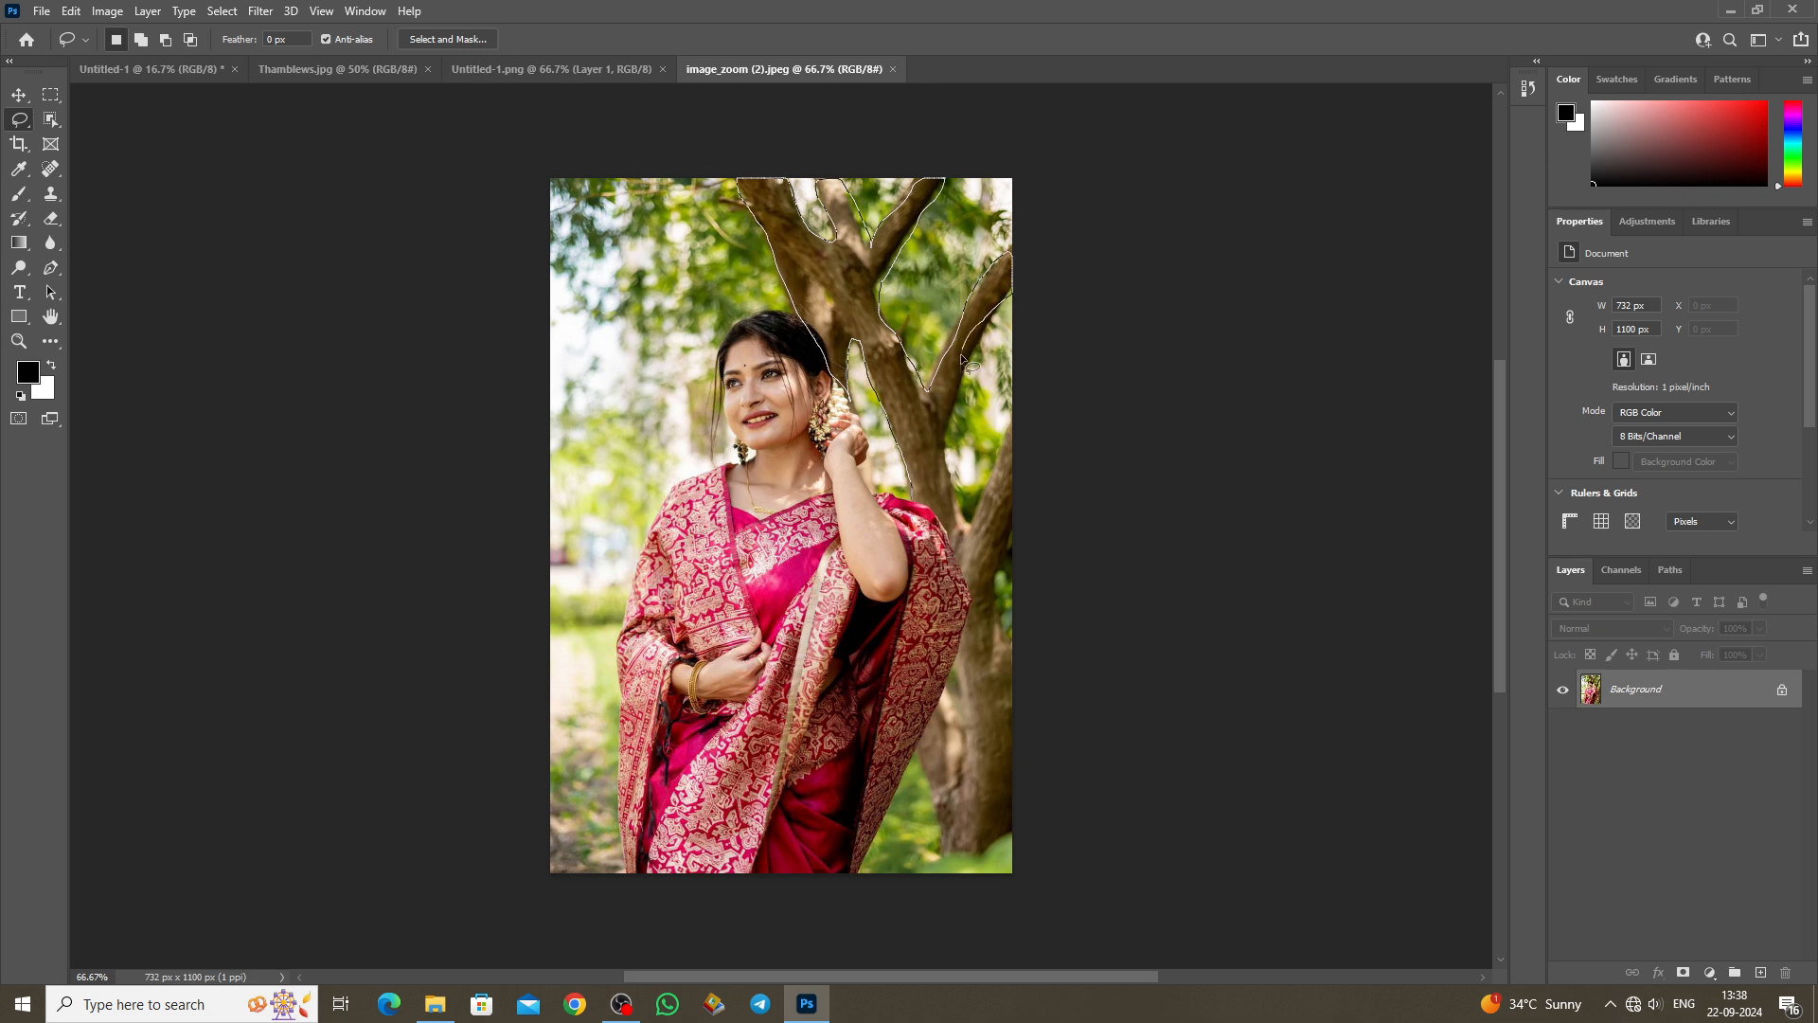
pyautogui.moveTo(905, 509); pyautogui.dragTo(907, 506)
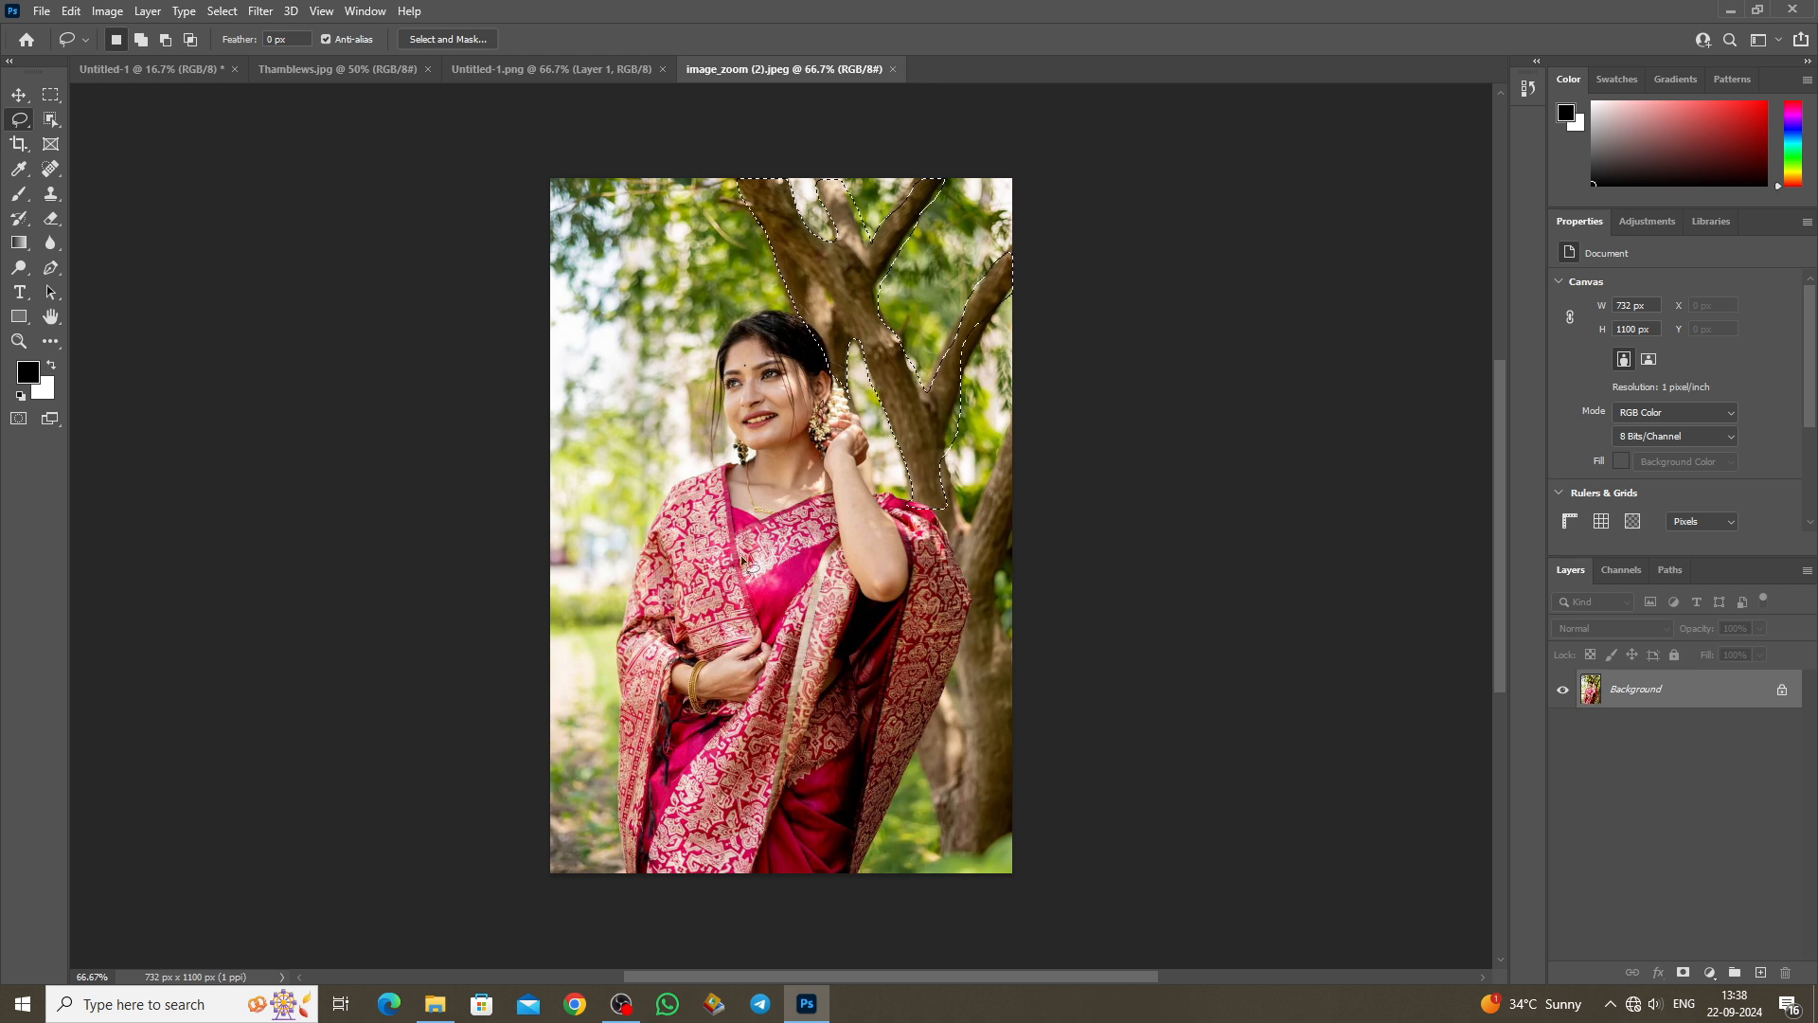
# Step: Trace a freehand outline up the sari's left edge and down its right edge
pyautogui.moveTo(629, 878)
pyautogui.mouseDown()
pyautogui.moveTo(612, 795)
pyautogui.moveTo(625, 707)
pyautogui.mouseUp()
pyautogui.moveTo(622, 645)
pyautogui.mouseDown()
pyautogui.moveTo(661, 508)
pyautogui.moveTo(741, 464)
pyautogui.mouseUp()
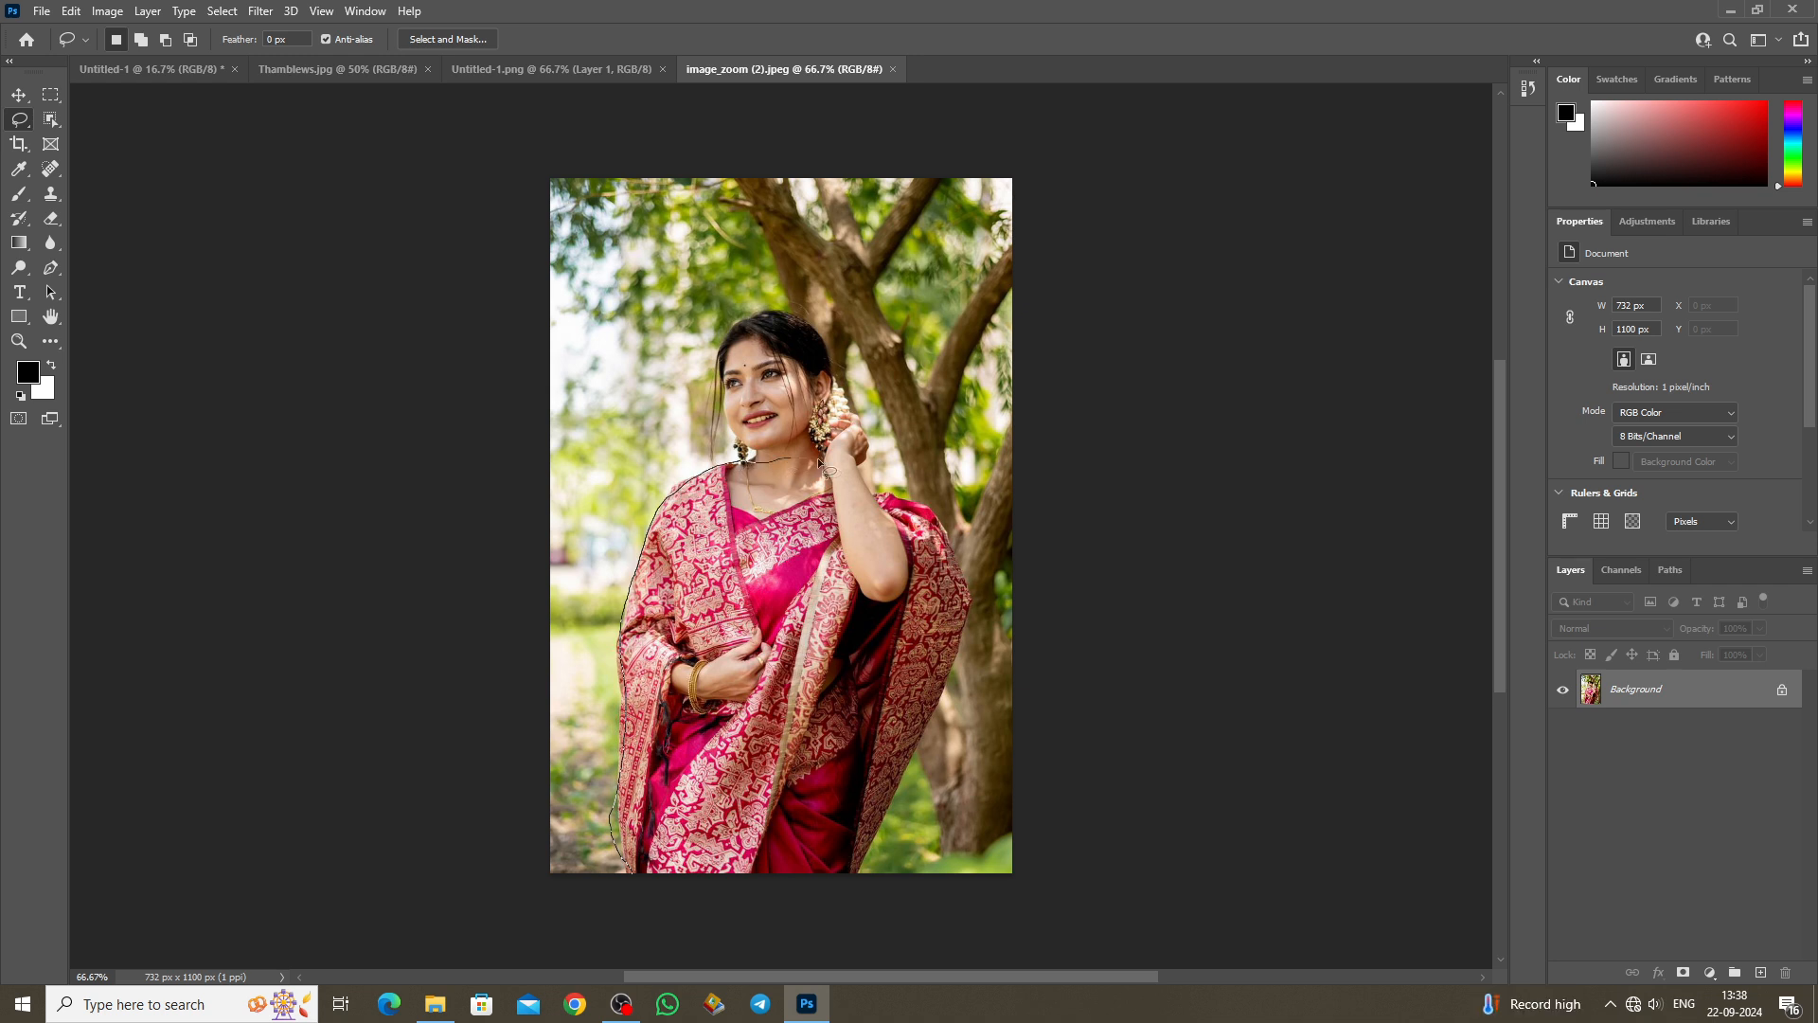
pyautogui.moveTo(889, 505)
pyautogui.mouseDown()
pyautogui.moveTo(942, 540)
pyautogui.moveTo(961, 632)
pyautogui.mouseUp()
pyautogui.moveTo(927, 710)
pyautogui.mouseDown()
pyautogui.moveTo(879, 827)
pyautogui.moveTo(678, 888)
pyautogui.moveTo(633, 875)
pyautogui.mouseUp()
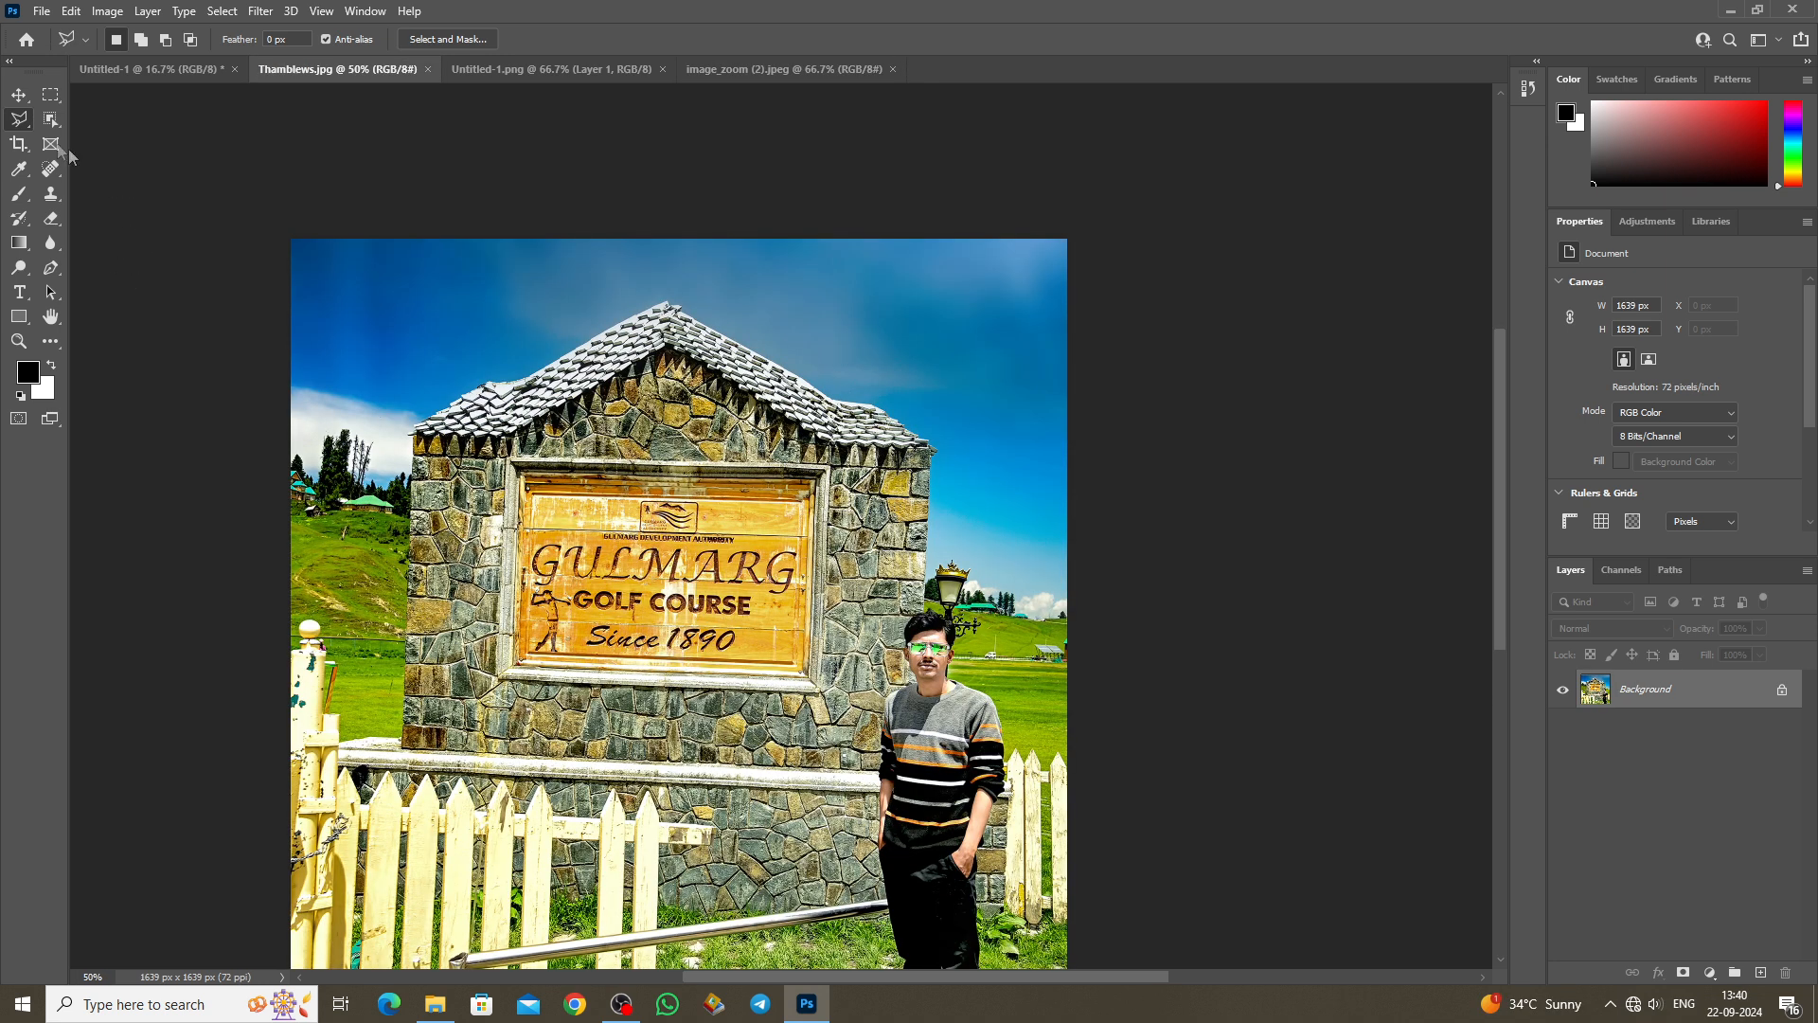
# Step: Choose the Polygonal Lasso Tool and close a small straight-edged selection on the stone wall
pyautogui.rightClick(20, 123)
pyautogui.click(97, 142)
pyautogui.rightClick(21, 124)
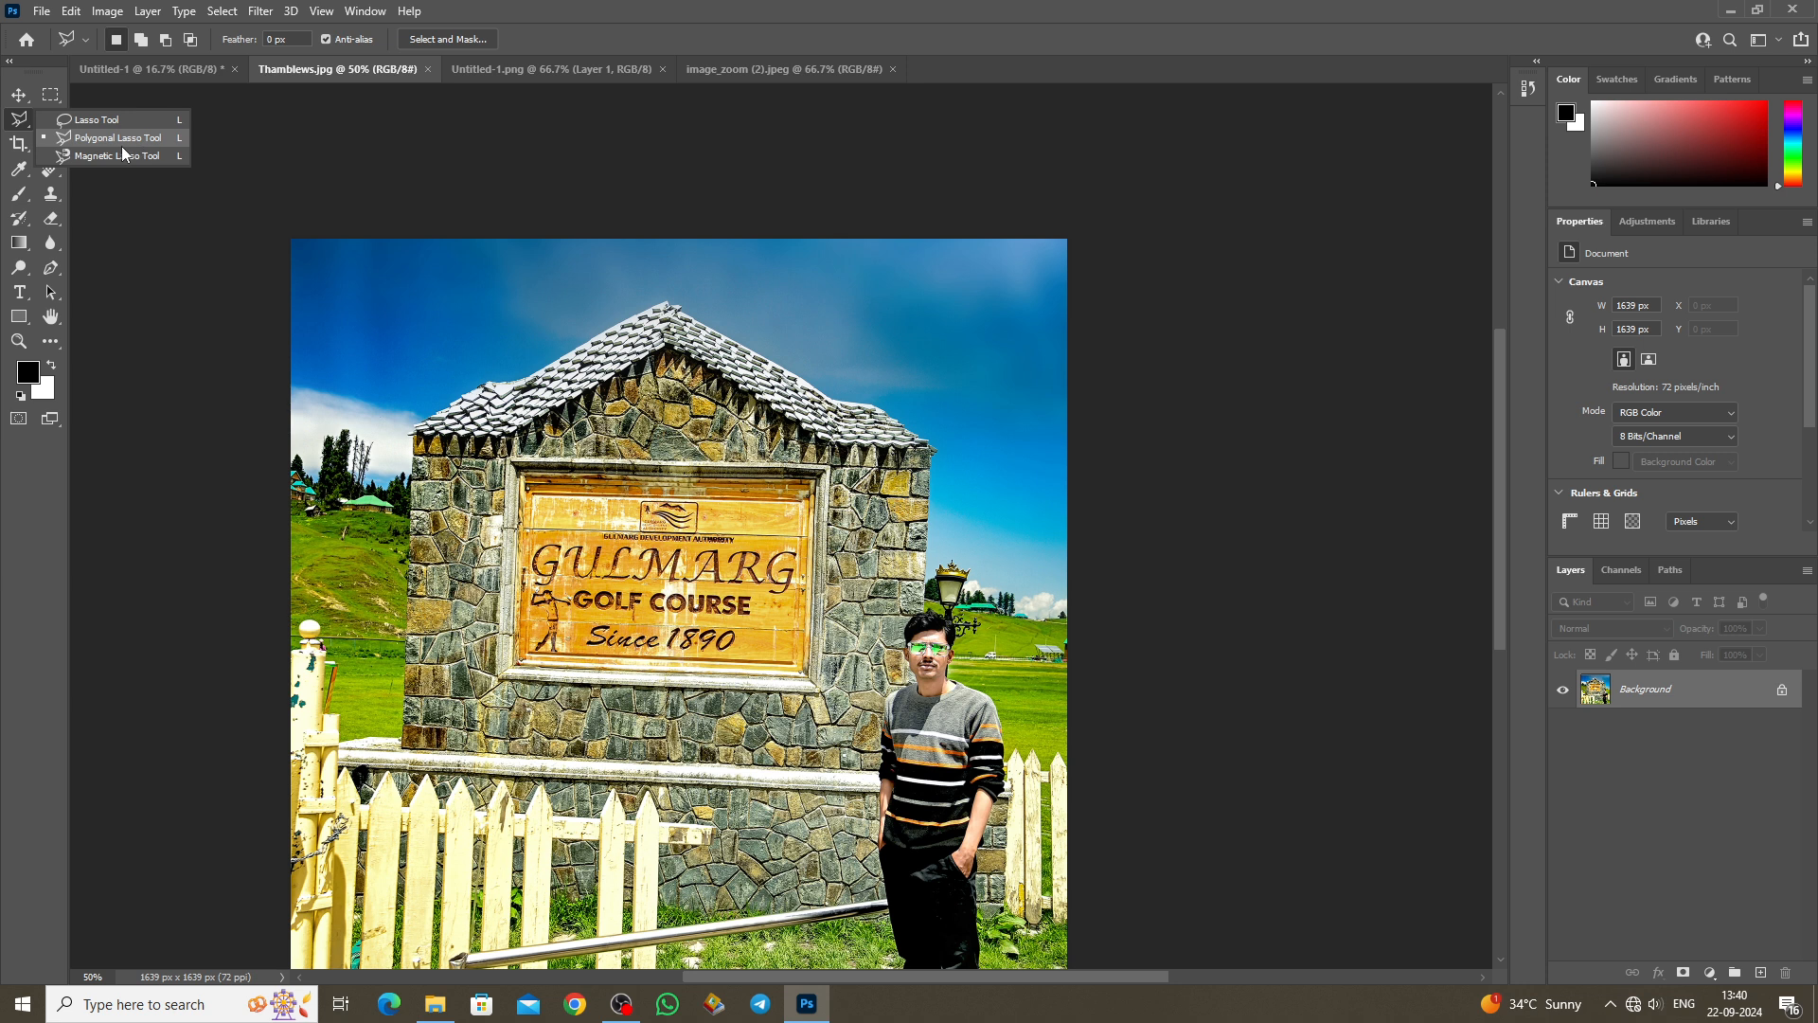
pyautogui.click(408, 755)
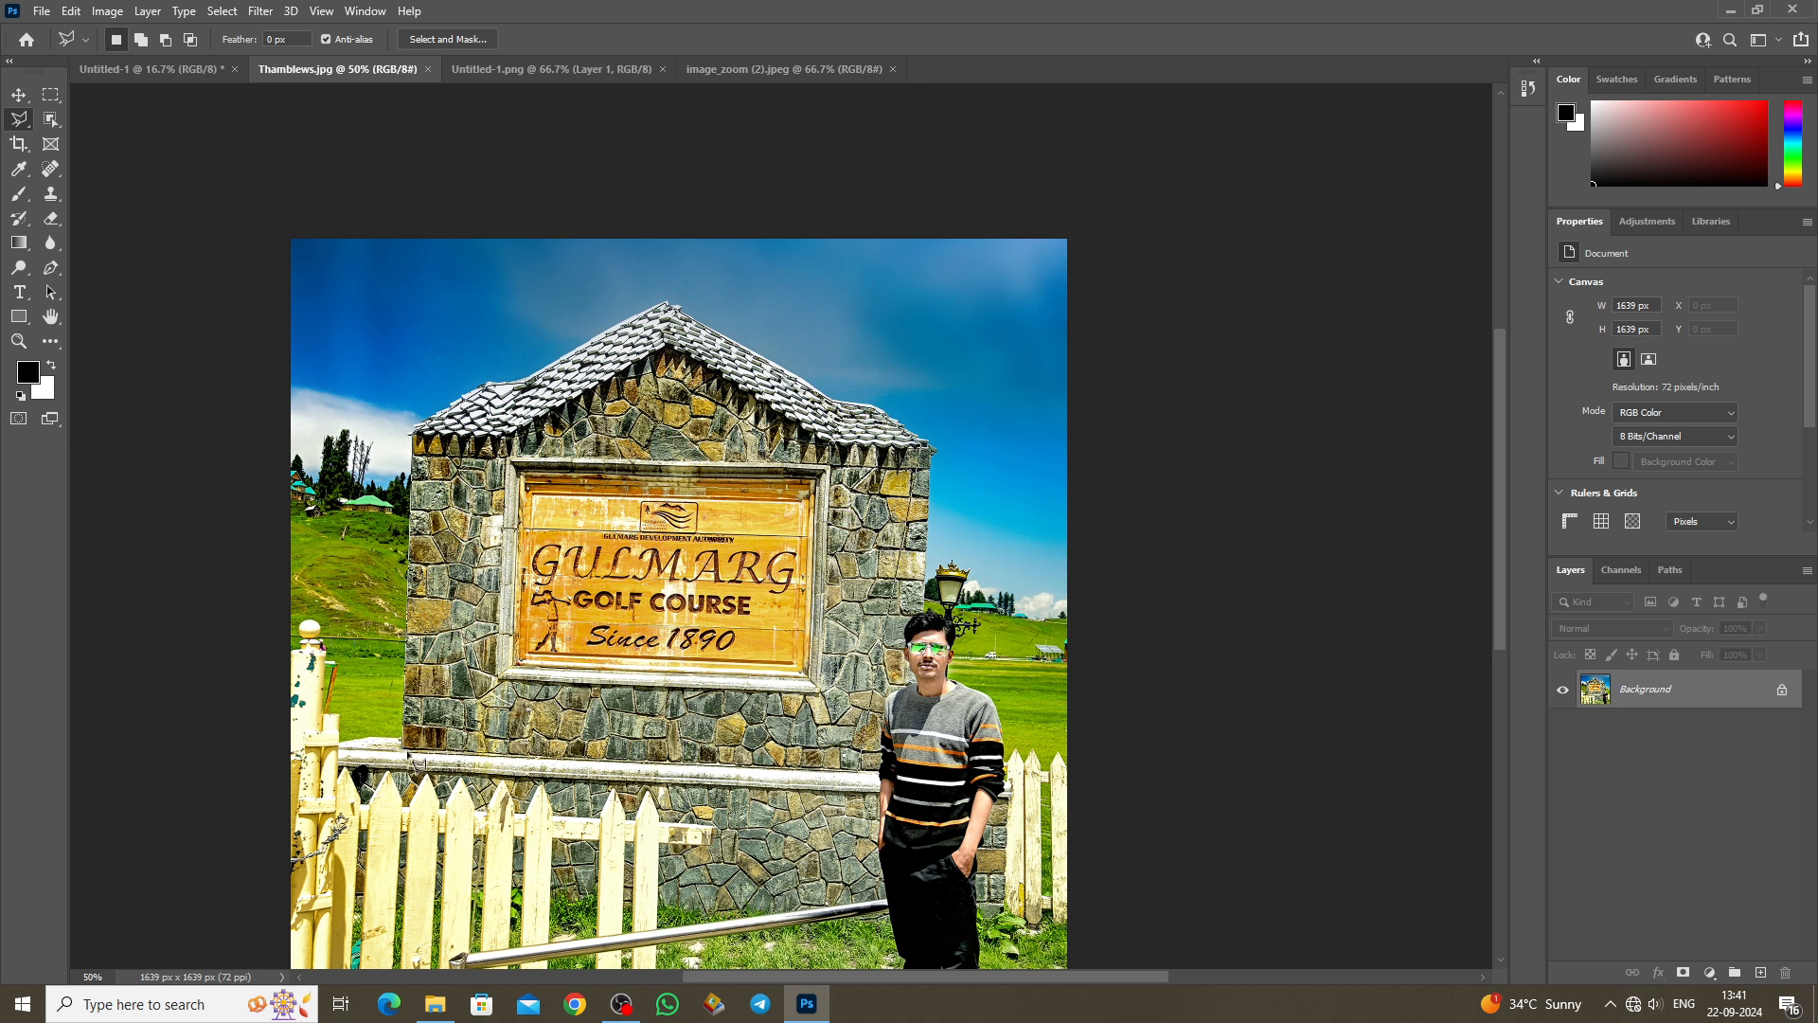
pyautogui.click(403, 751)
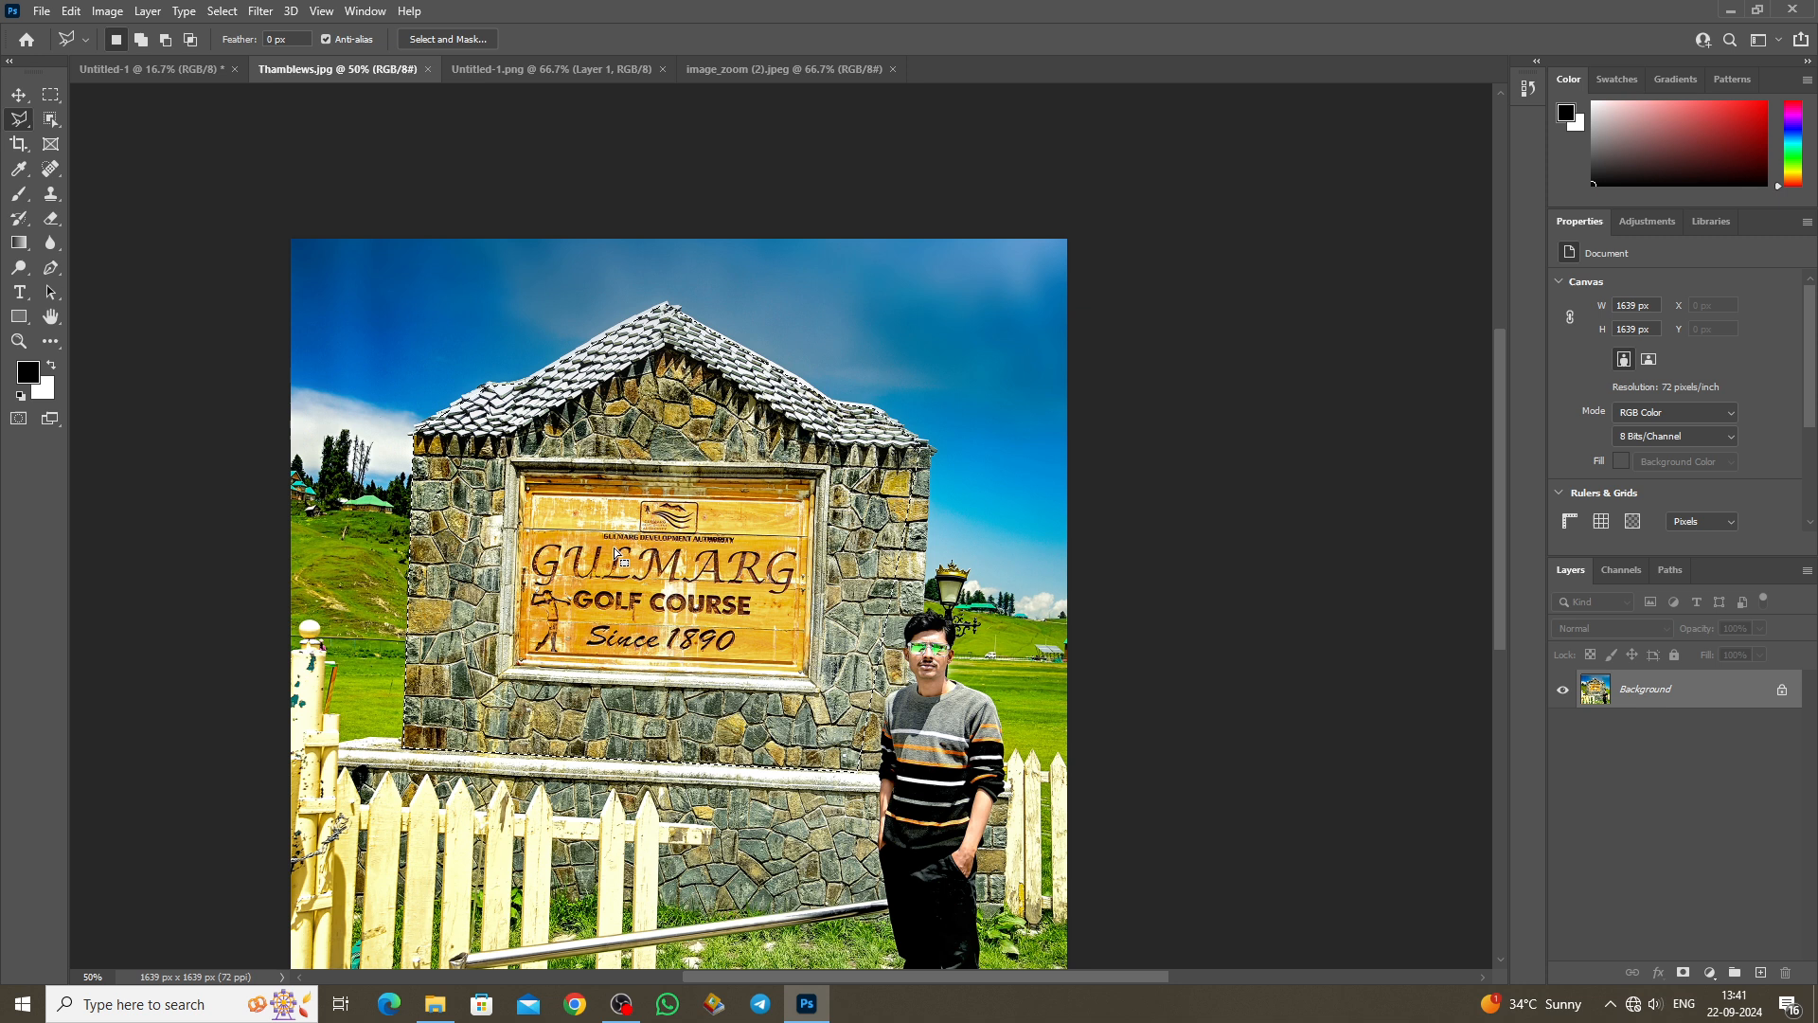
# Step: Outline the golf-course sign by its corners, move it up-left, then undo and deselect
pyautogui.click(510, 462)
pyautogui.click(829, 466)
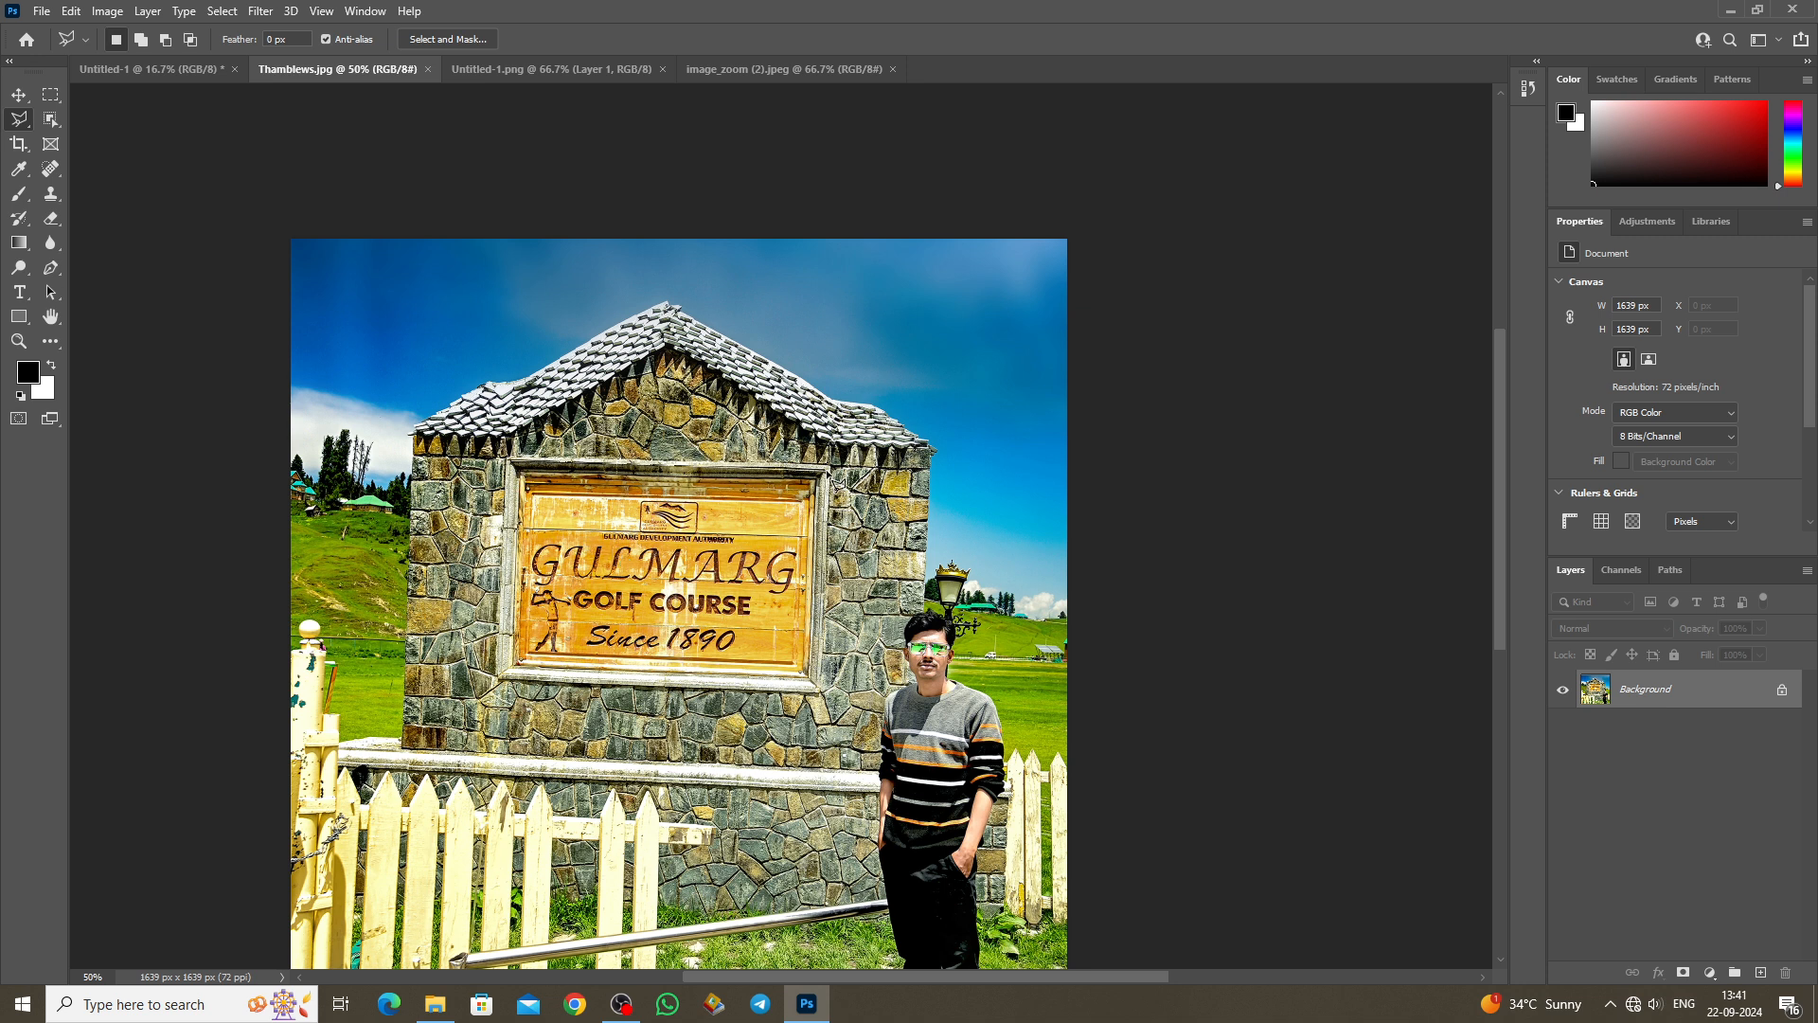
pyautogui.click(820, 696)
pyautogui.click(515, 682)
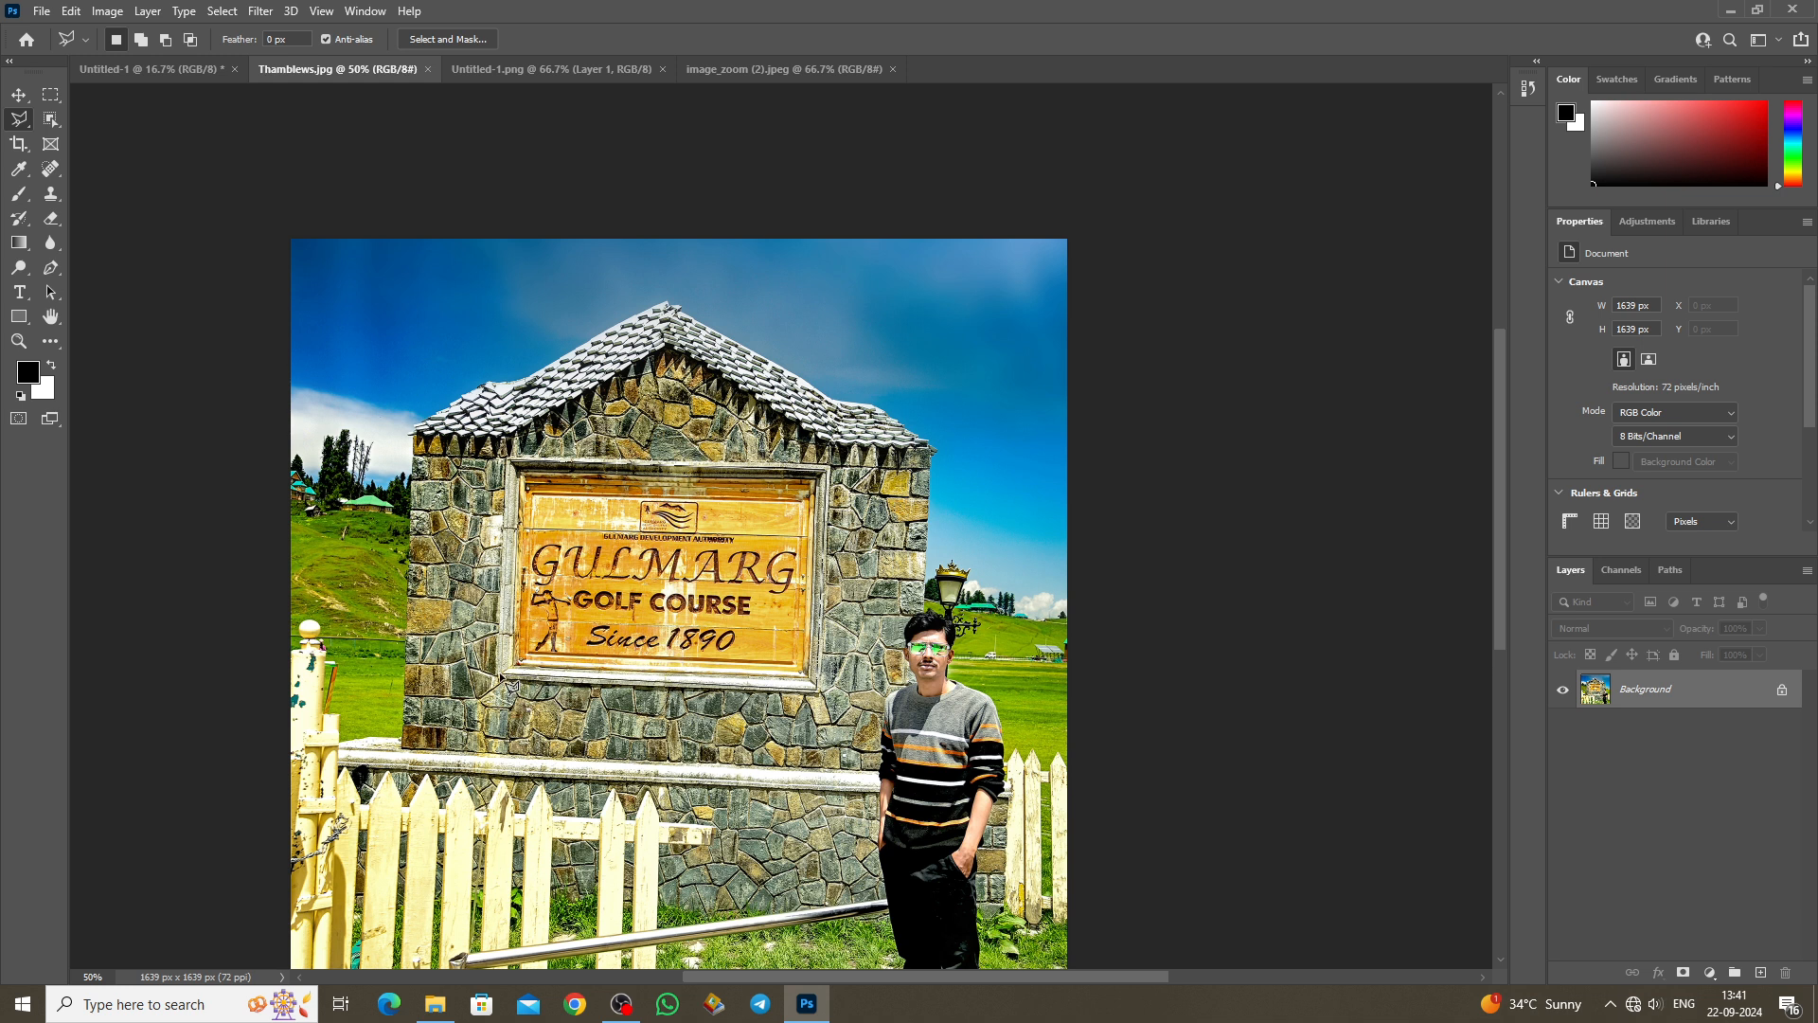
pyautogui.click(519, 470)
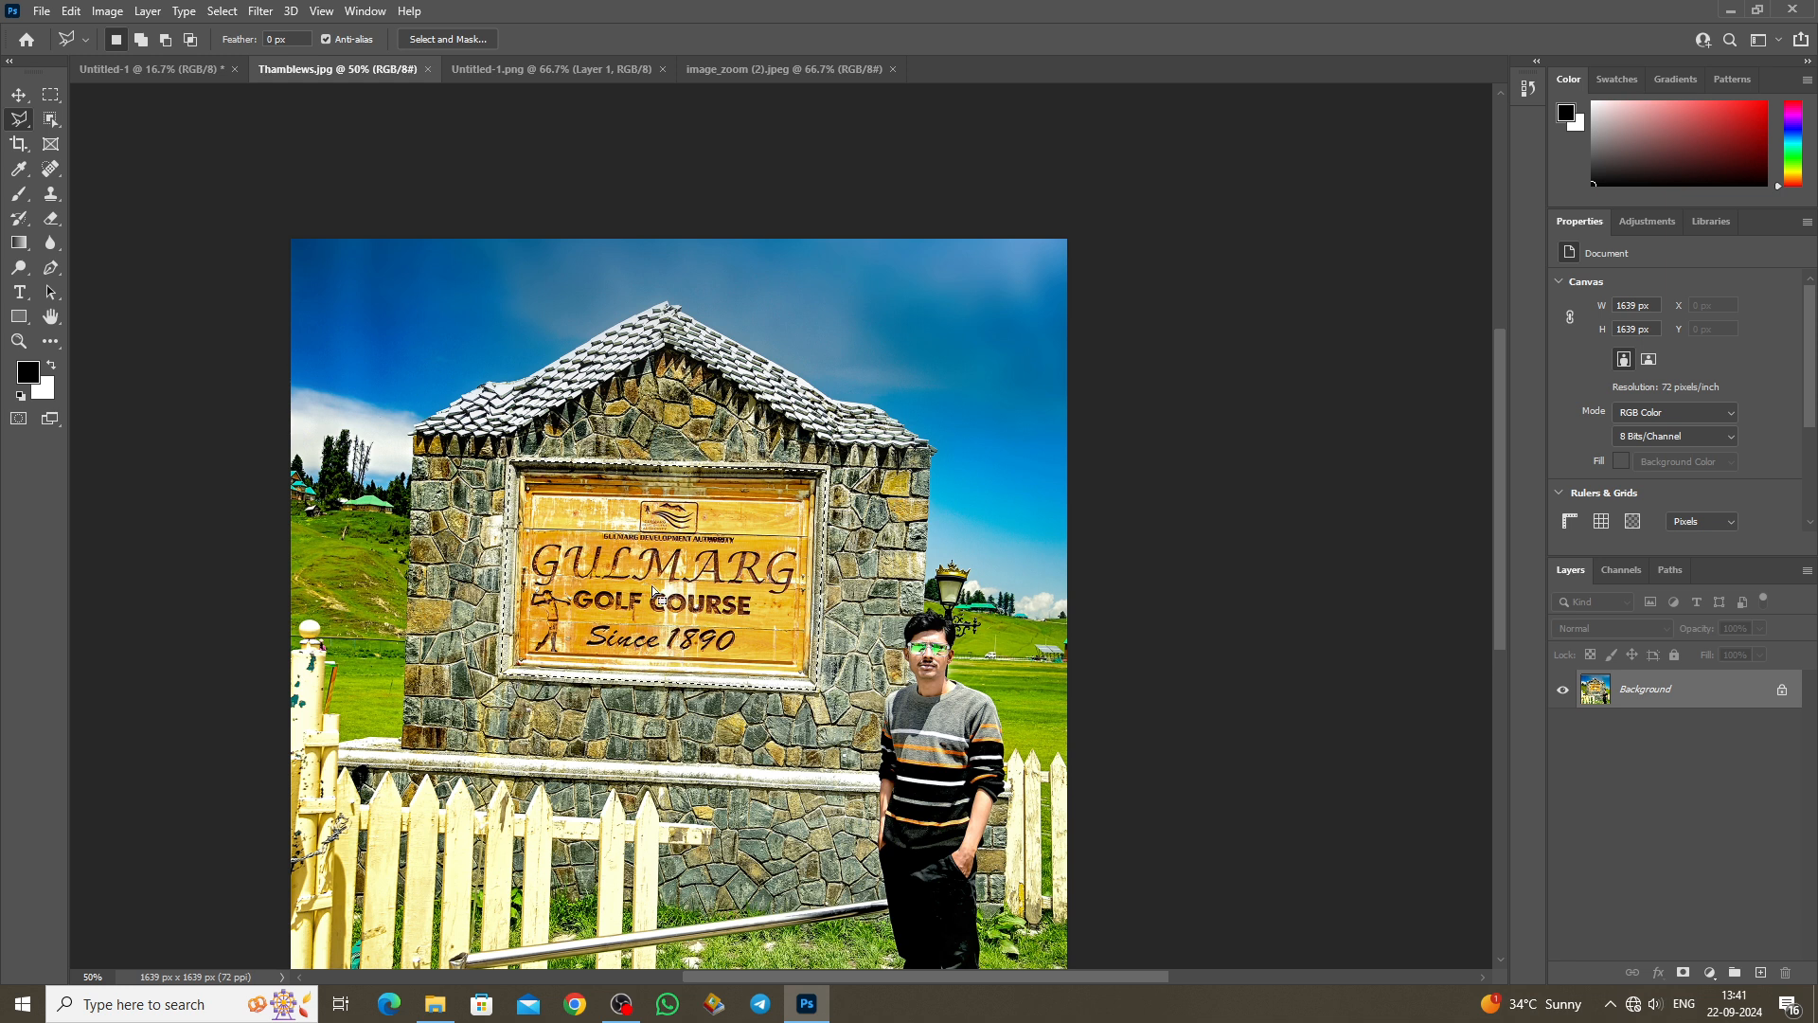
pyautogui.press('v')
pyautogui.moveTo(798, 580)
pyautogui.mouseDown()
pyautogui.moveTo(655, 422)
pyautogui.moveTo(683, 503)
pyautogui.moveTo(736, 470)
pyautogui.moveTo(703, 442)
pyautogui.moveTo(690, 472)
pyautogui.mouseUp()
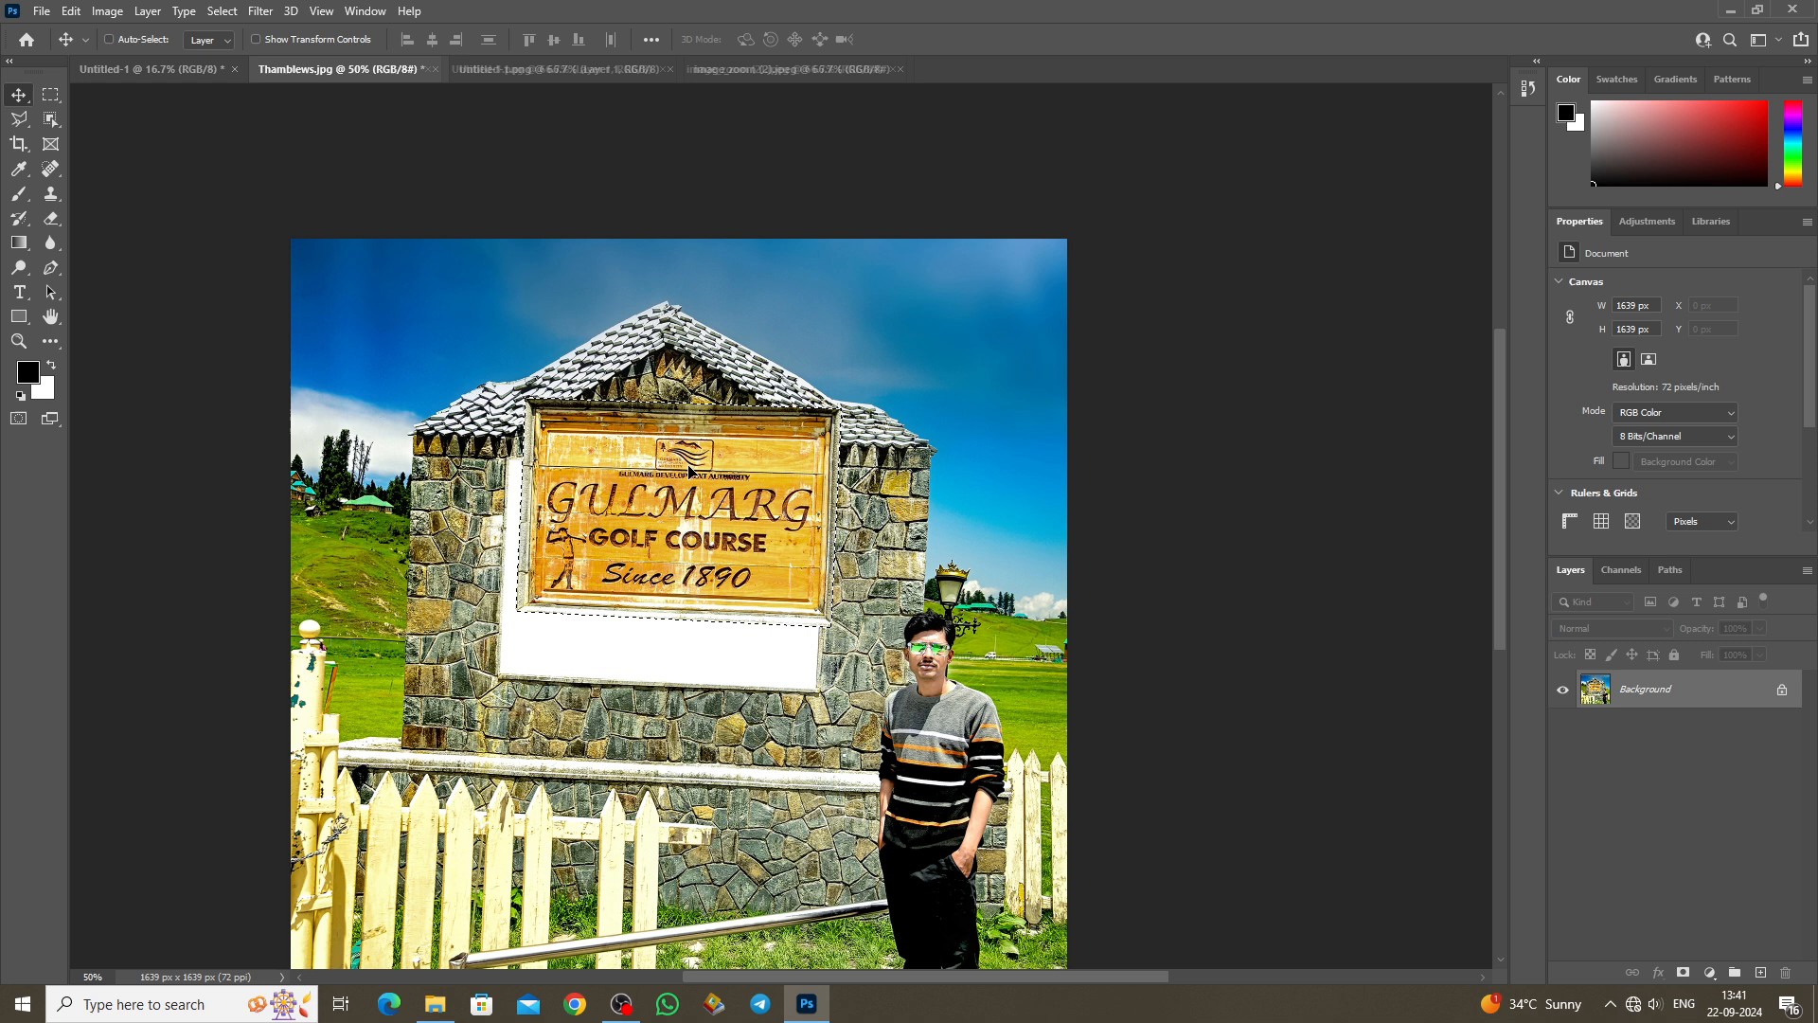
pyautogui.hotkey('ctrl', 'z')
pyautogui.hotkey('ctrl', 'd')
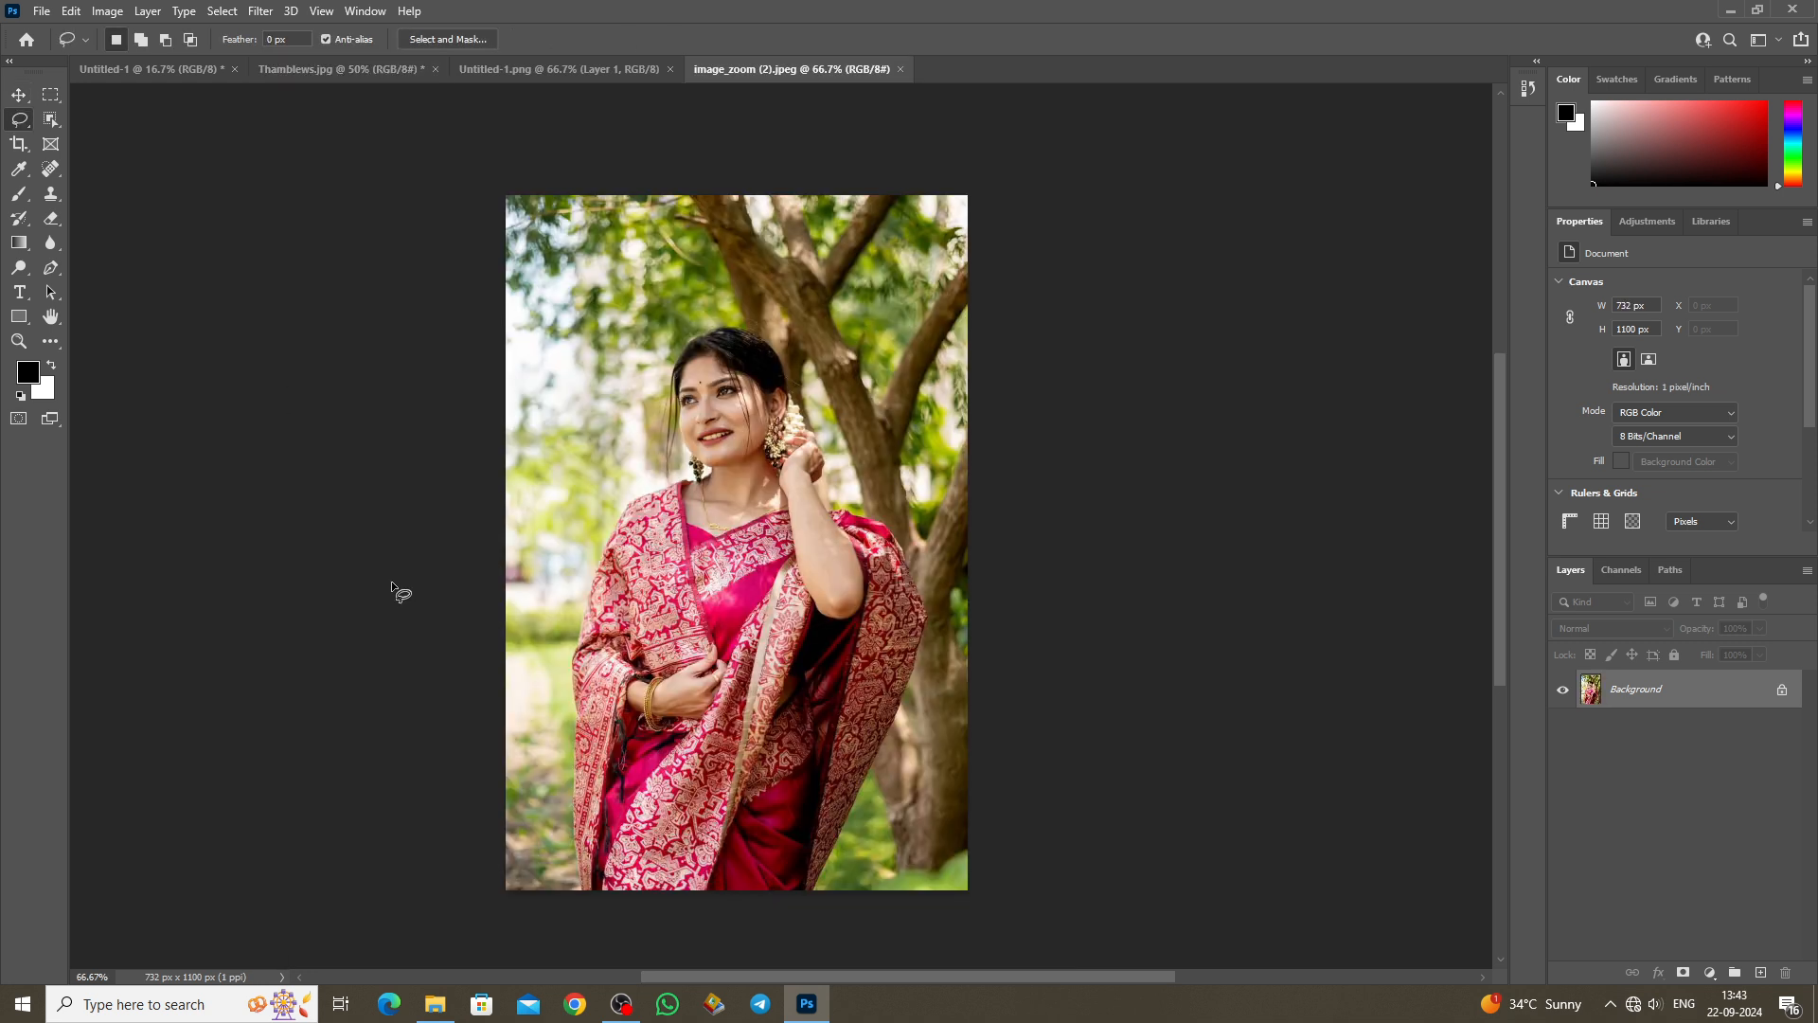
# Step: Trace the woman with the Magnetic Lasso and drag her selection up and to the left
pyautogui.rightClick(26, 119)
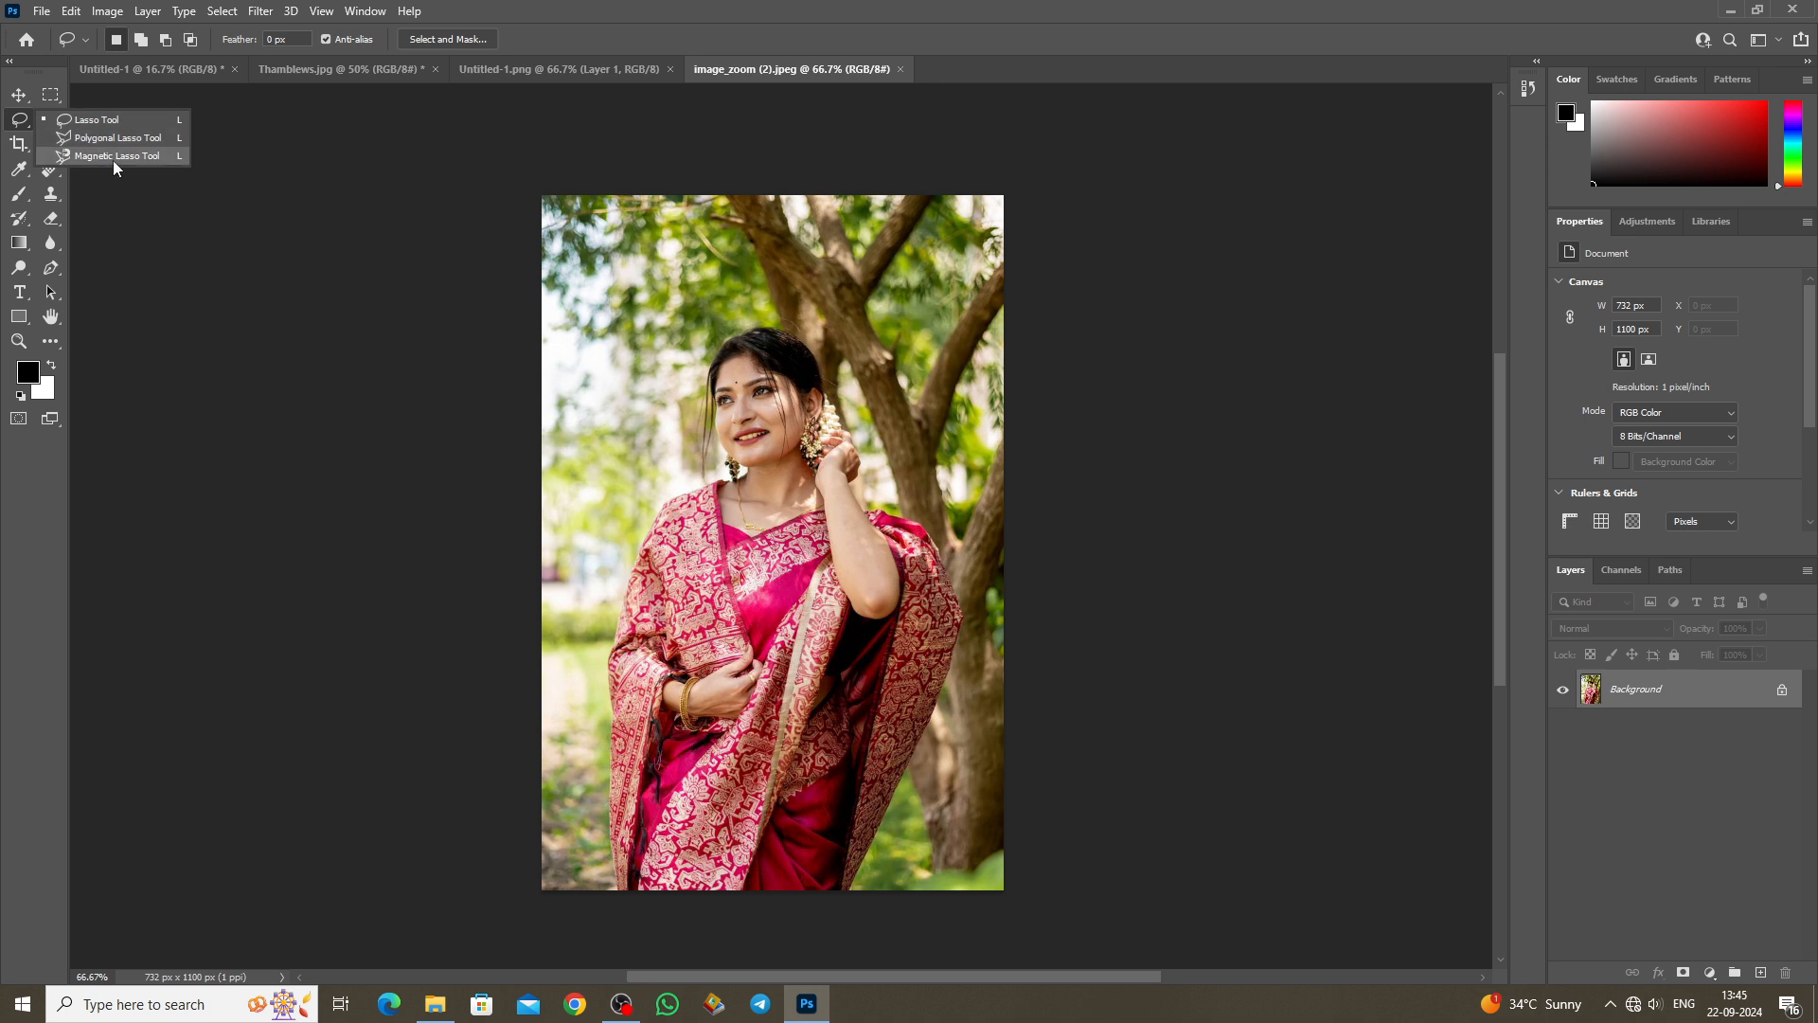
pyautogui.click(112, 160)
pyautogui.click(615, 711)
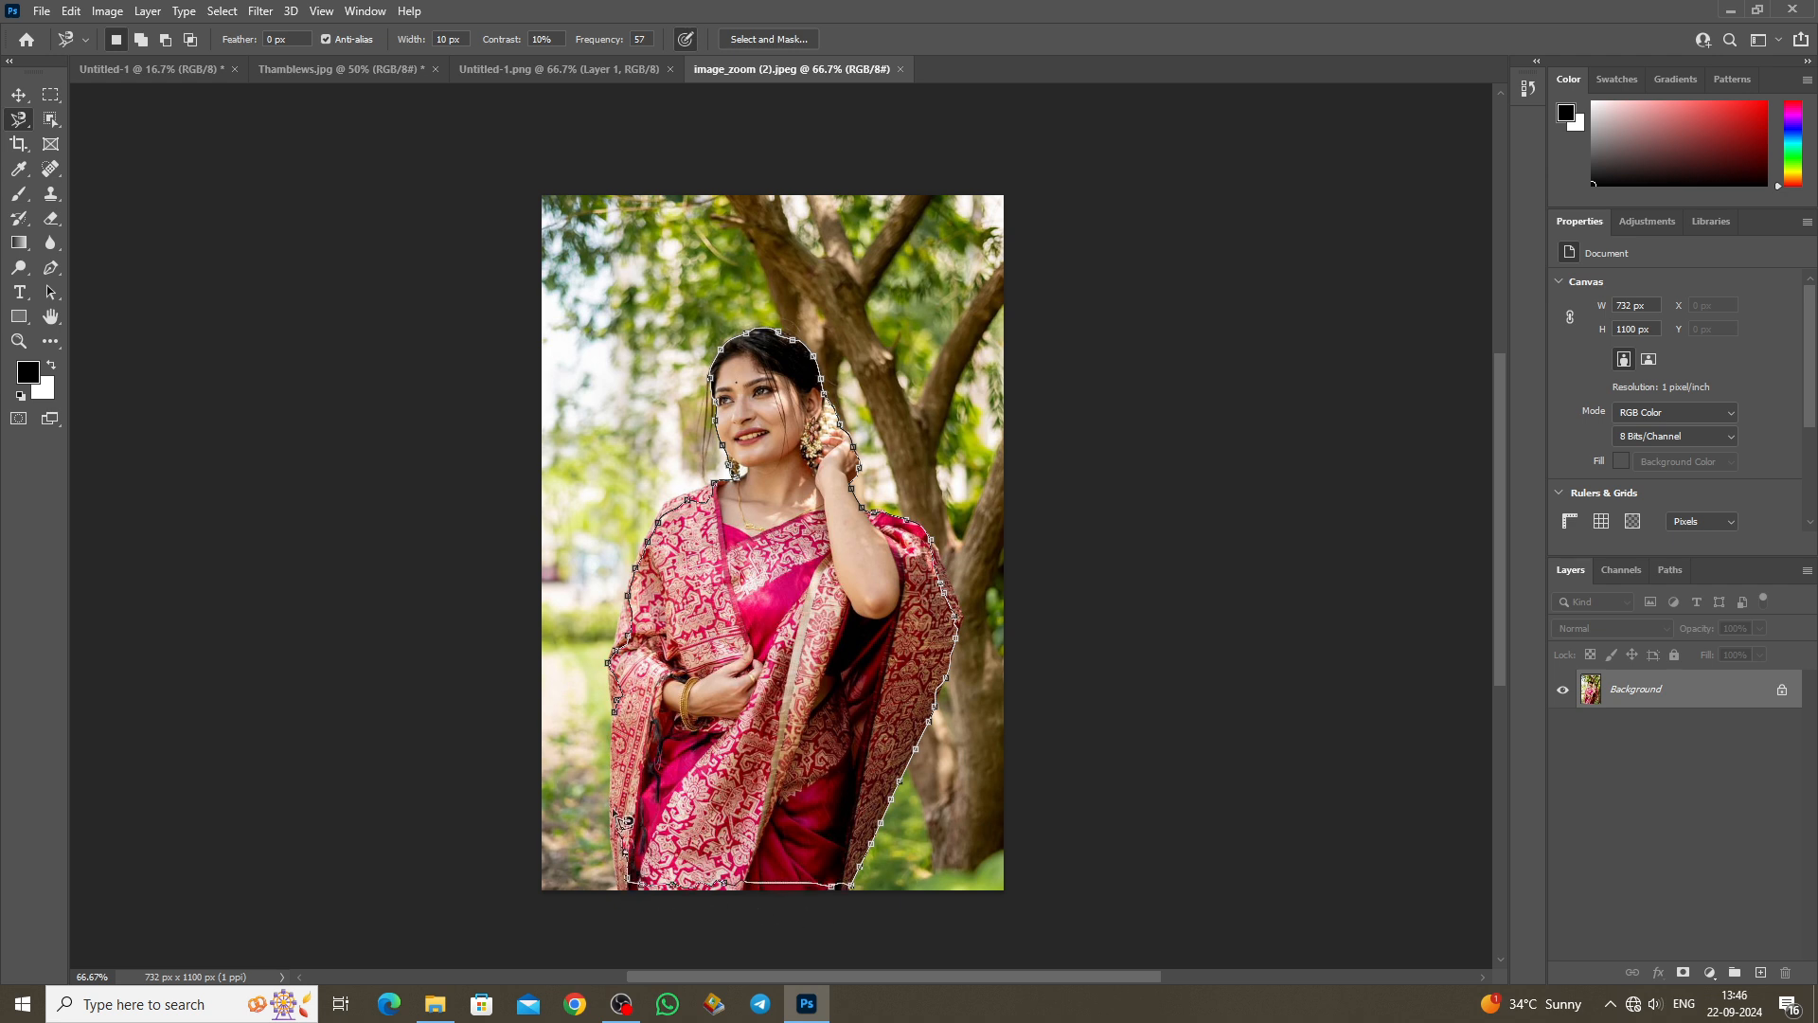
pyautogui.doubleClick(617, 719)
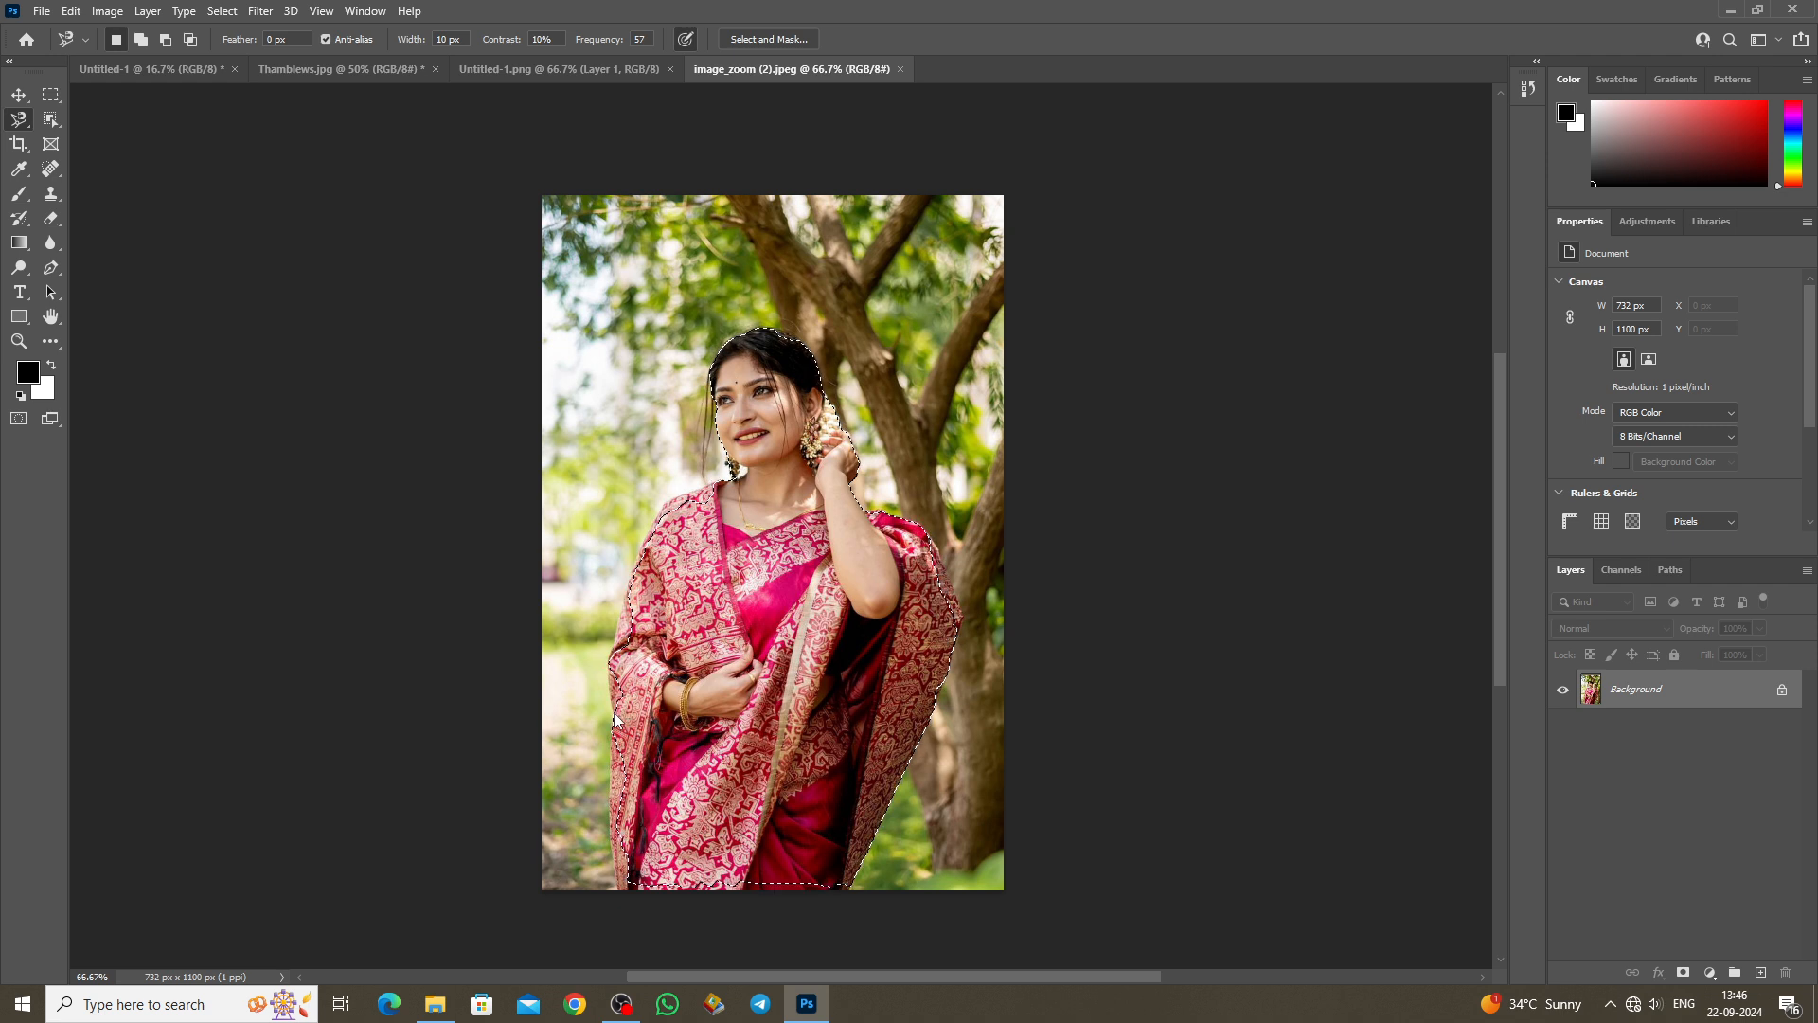
pyautogui.press('v')
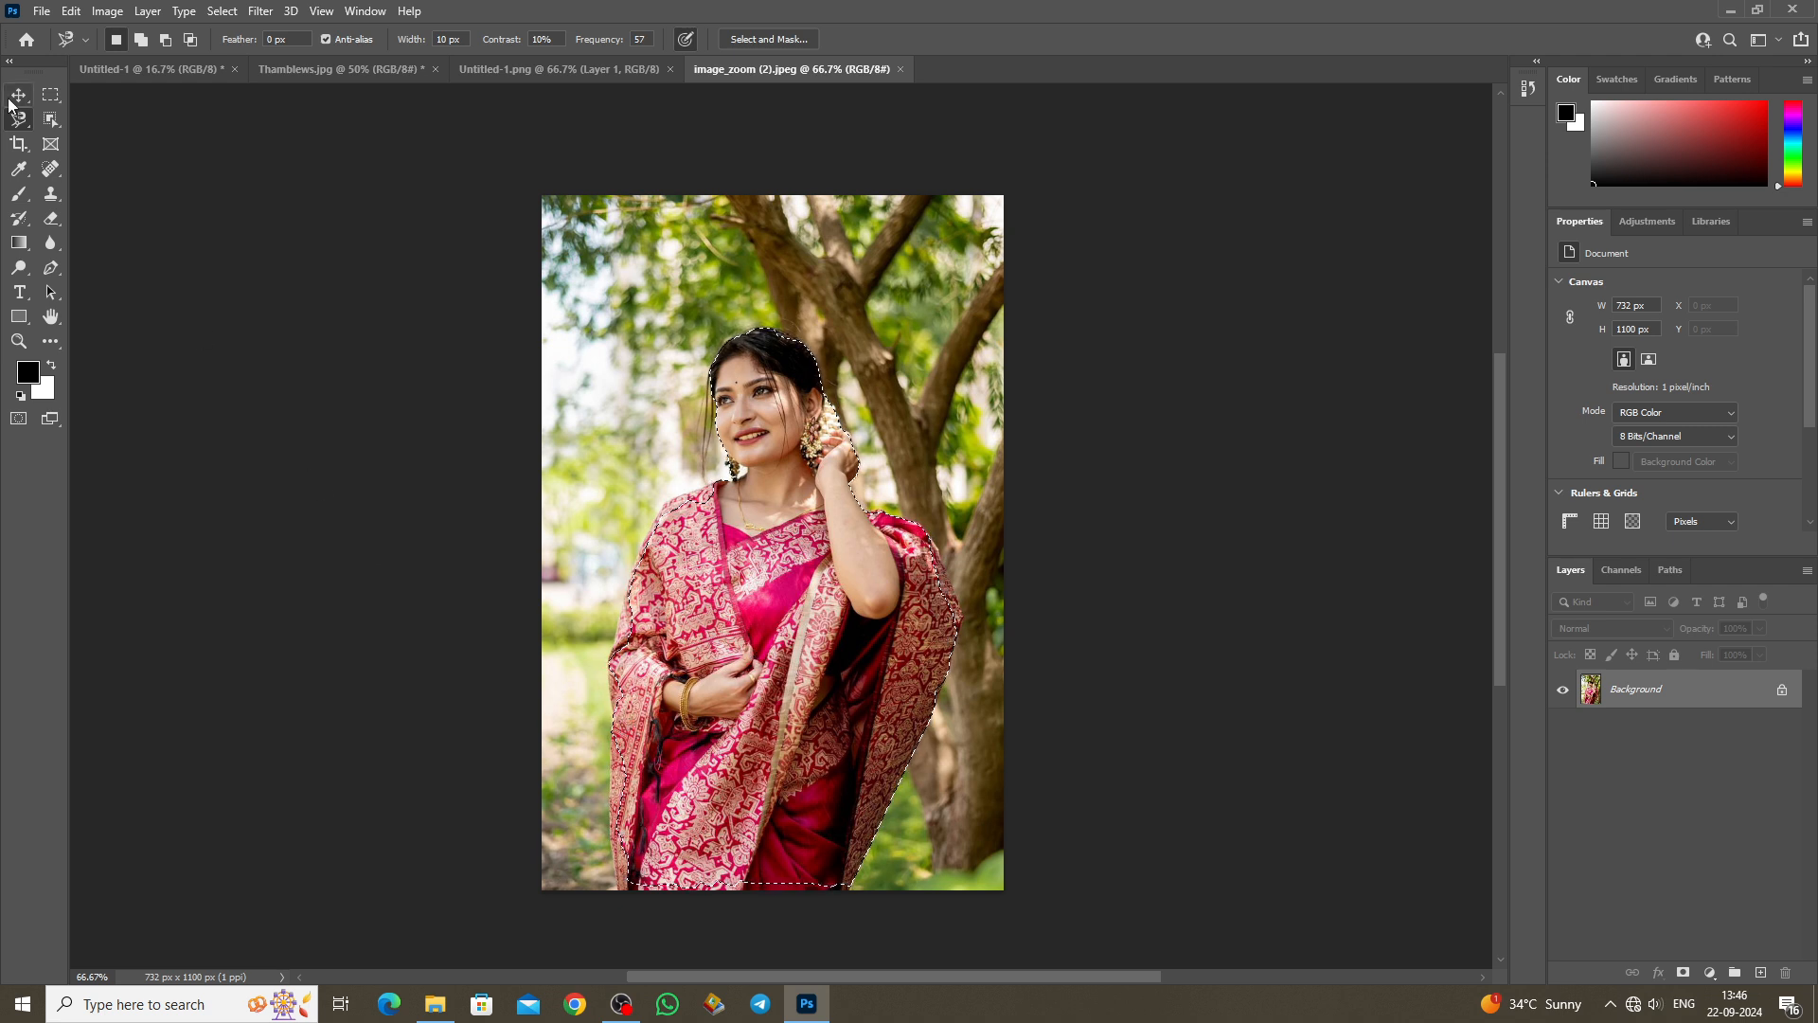
pyautogui.moveTo(815, 665)
pyautogui.mouseDown()
pyautogui.moveTo(606, 488)
pyautogui.moveTo(876, 549)
pyautogui.moveTo(789, 516)
pyautogui.moveTo(798, 573)
pyautogui.moveTo(818, 556)
pyautogui.mouseUp()
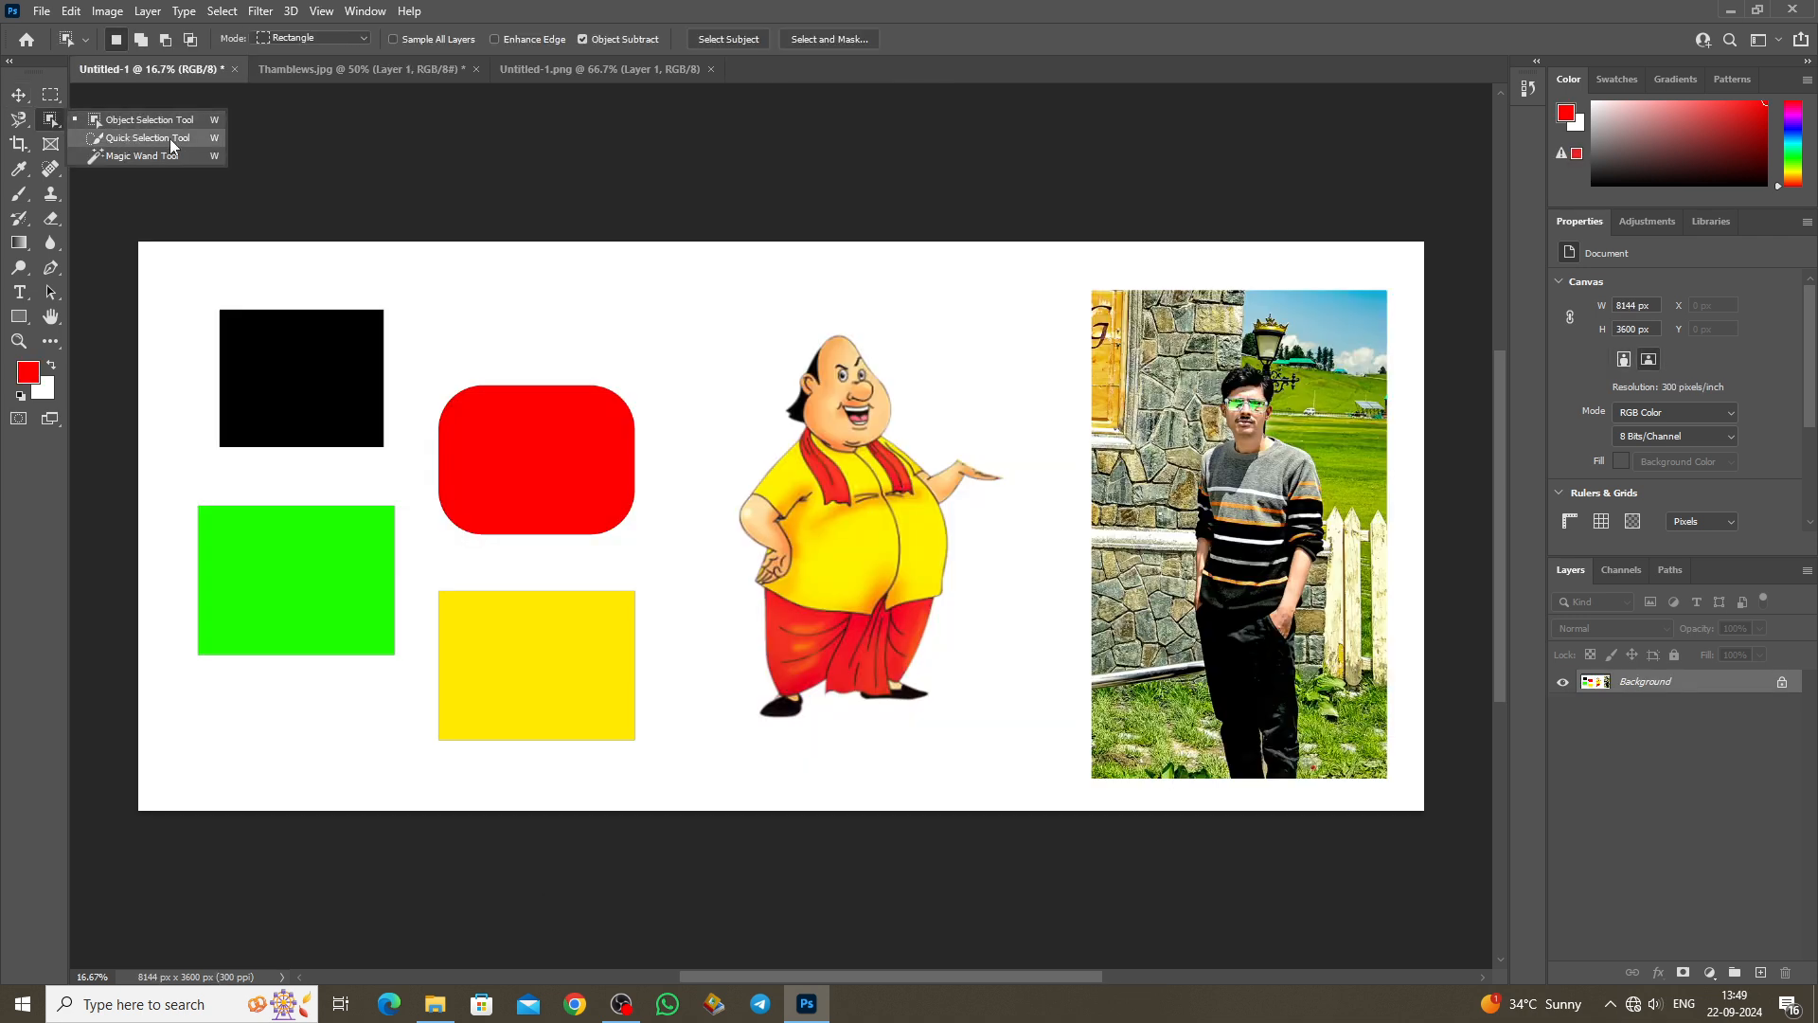
pyautogui.click(147, 138)
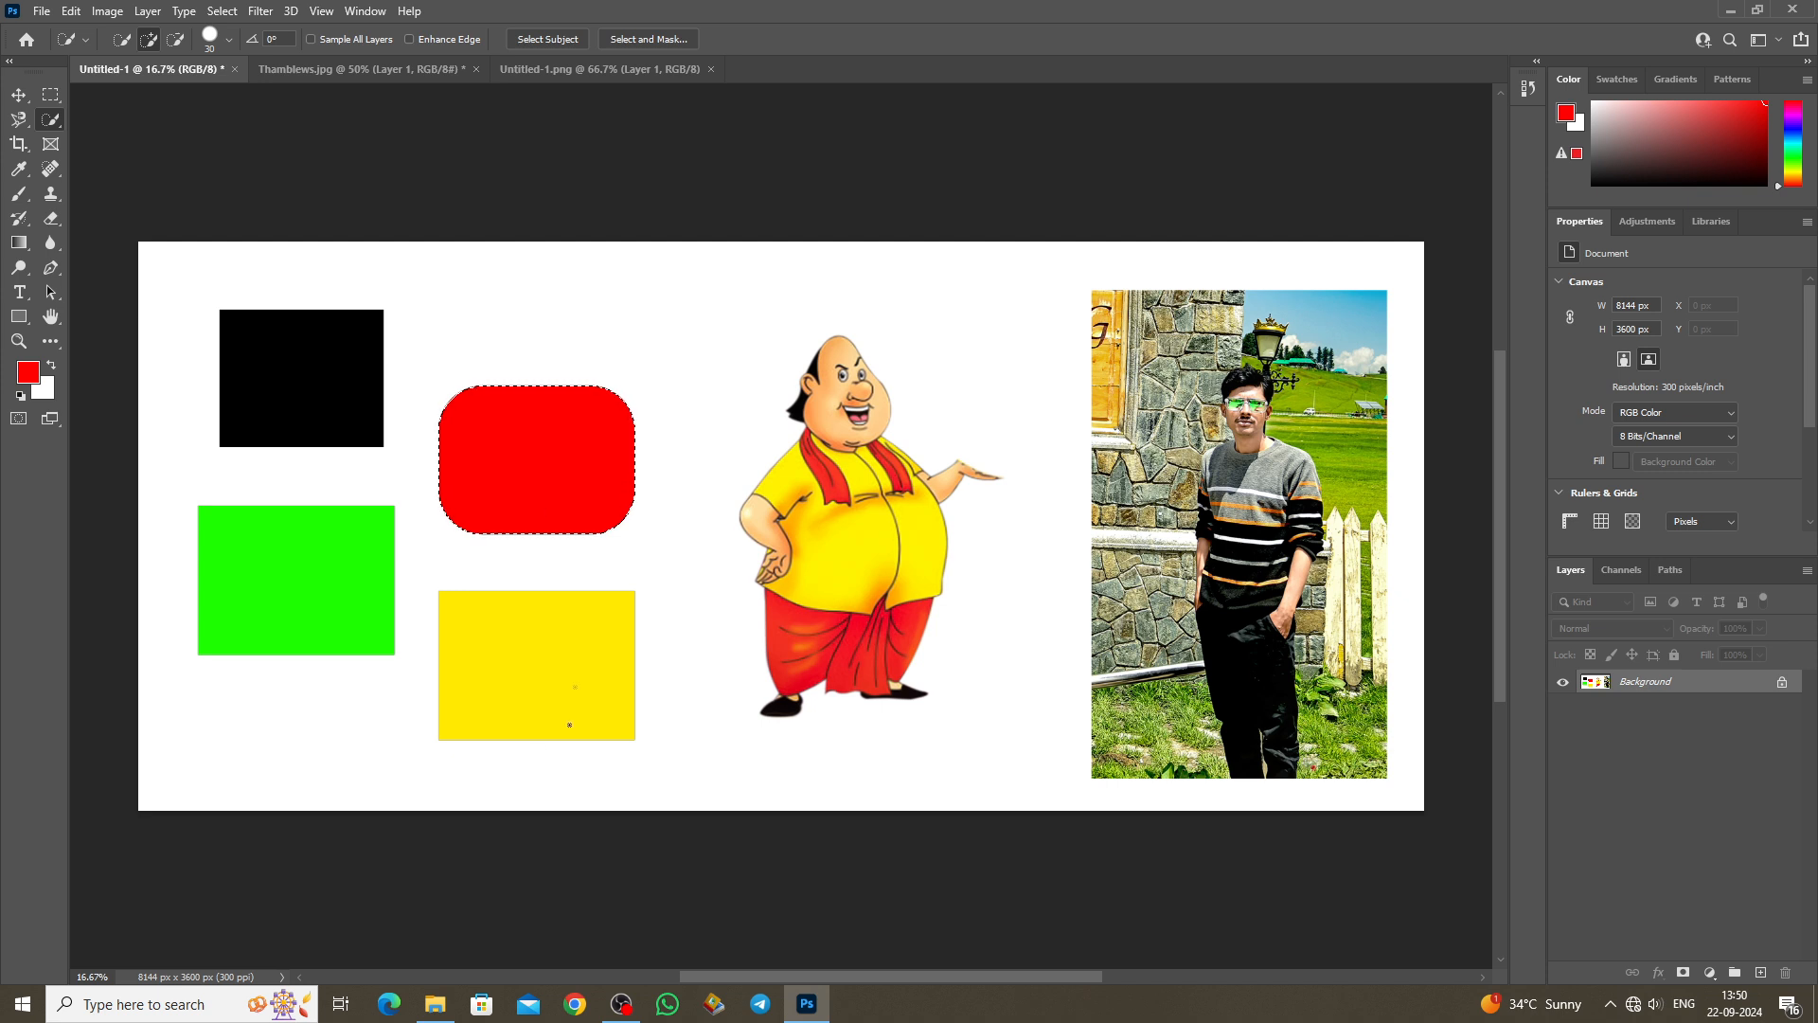
pyautogui.click(520, 683)
pyautogui.click(268, 565)
pyautogui.click(328, 394)
pyautogui.moveTo(796, 490); pyautogui.dragTo(767, 528)
pyautogui.moveTo(794, 618)
pyautogui.mouseDown()
pyautogui.moveTo(788, 656)
pyautogui.moveTo(899, 664)
pyautogui.moveTo(882, 656)
pyautogui.moveTo(902, 573)
pyautogui.moveTo(946, 571)
pyautogui.moveTo(941, 481)
pyautogui.mouseUp()
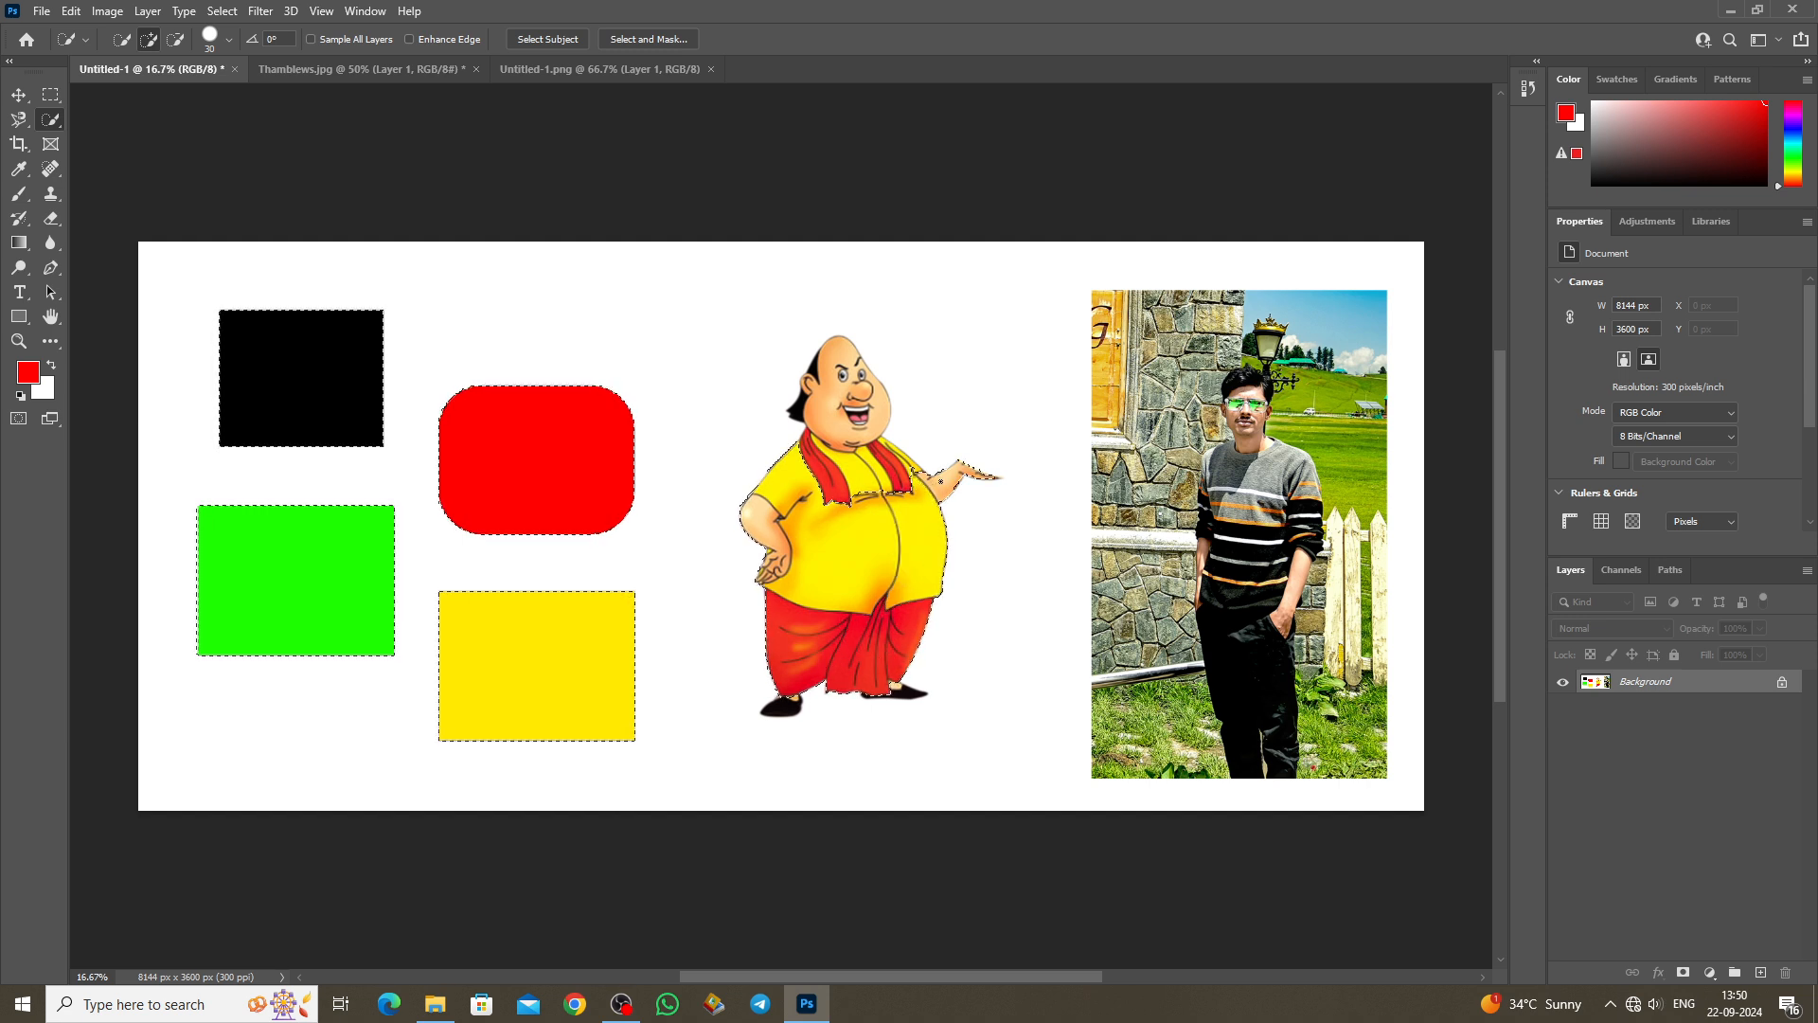
pyautogui.click(900, 465)
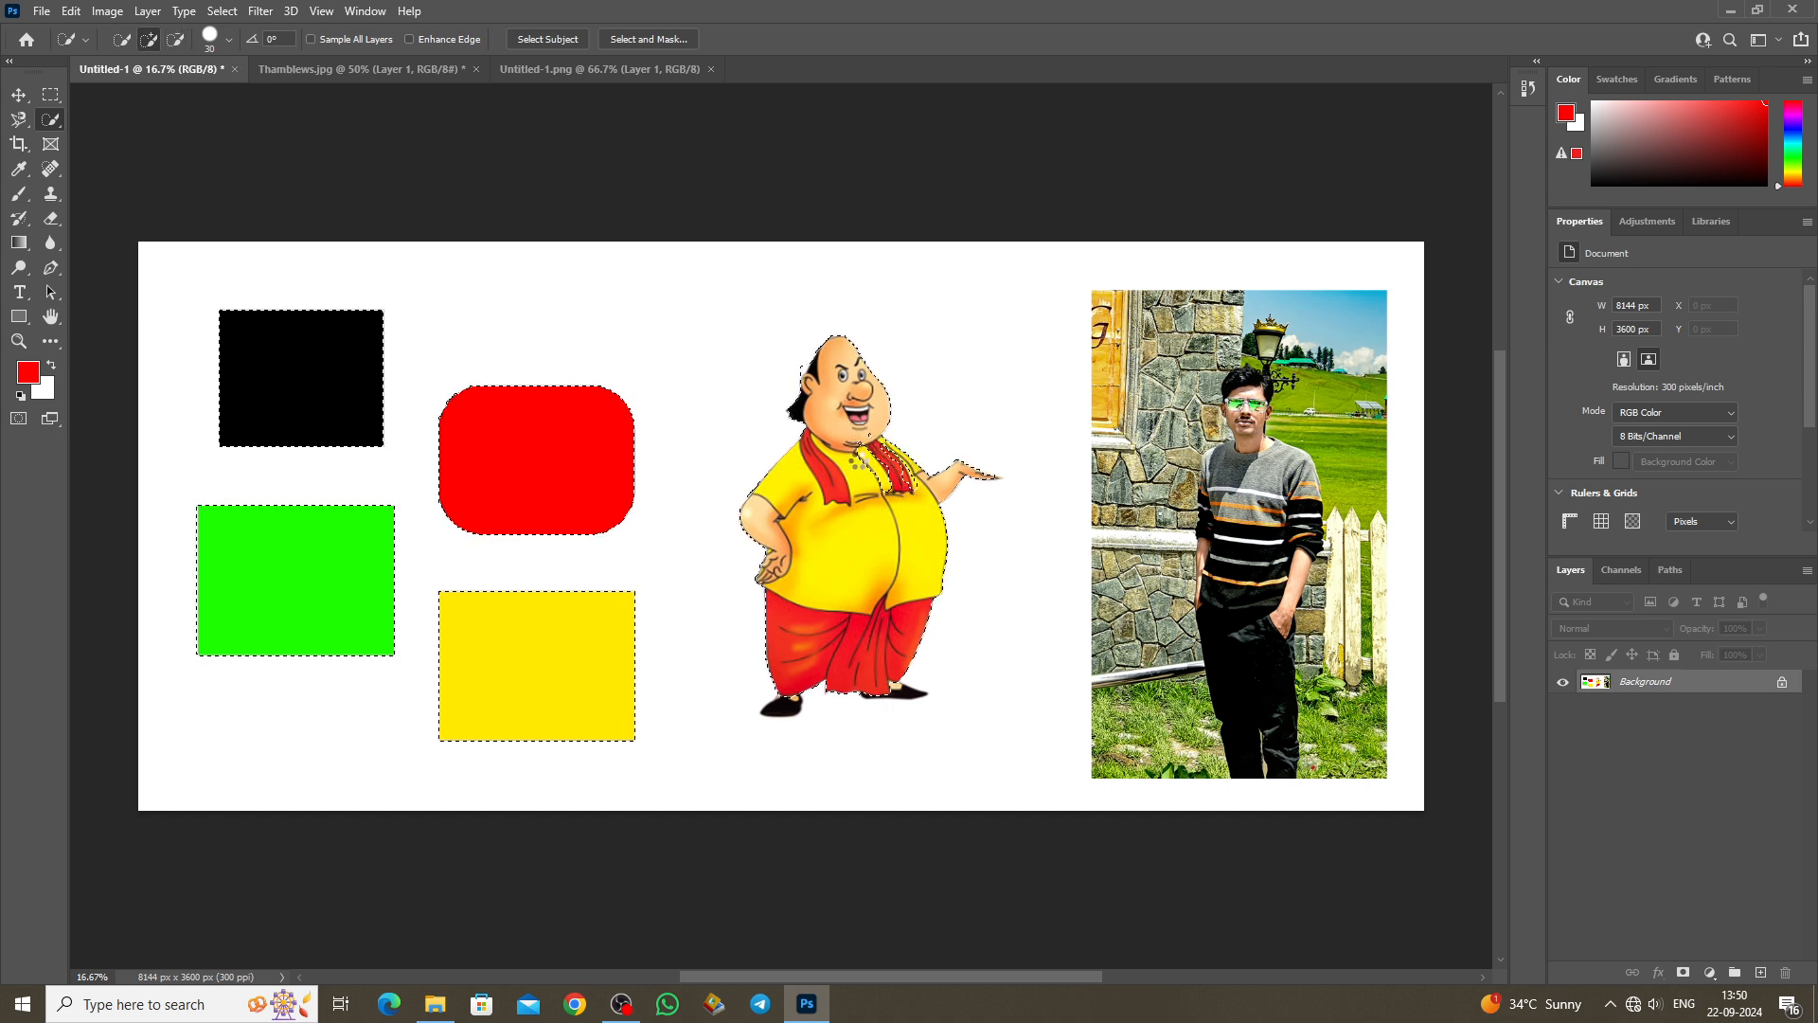
pyautogui.press(']')
pyautogui.press(']')
pyautogui.press(']')
pyautogui.press(']')
pyautogui.press(']')
pyautogui.press('alt')
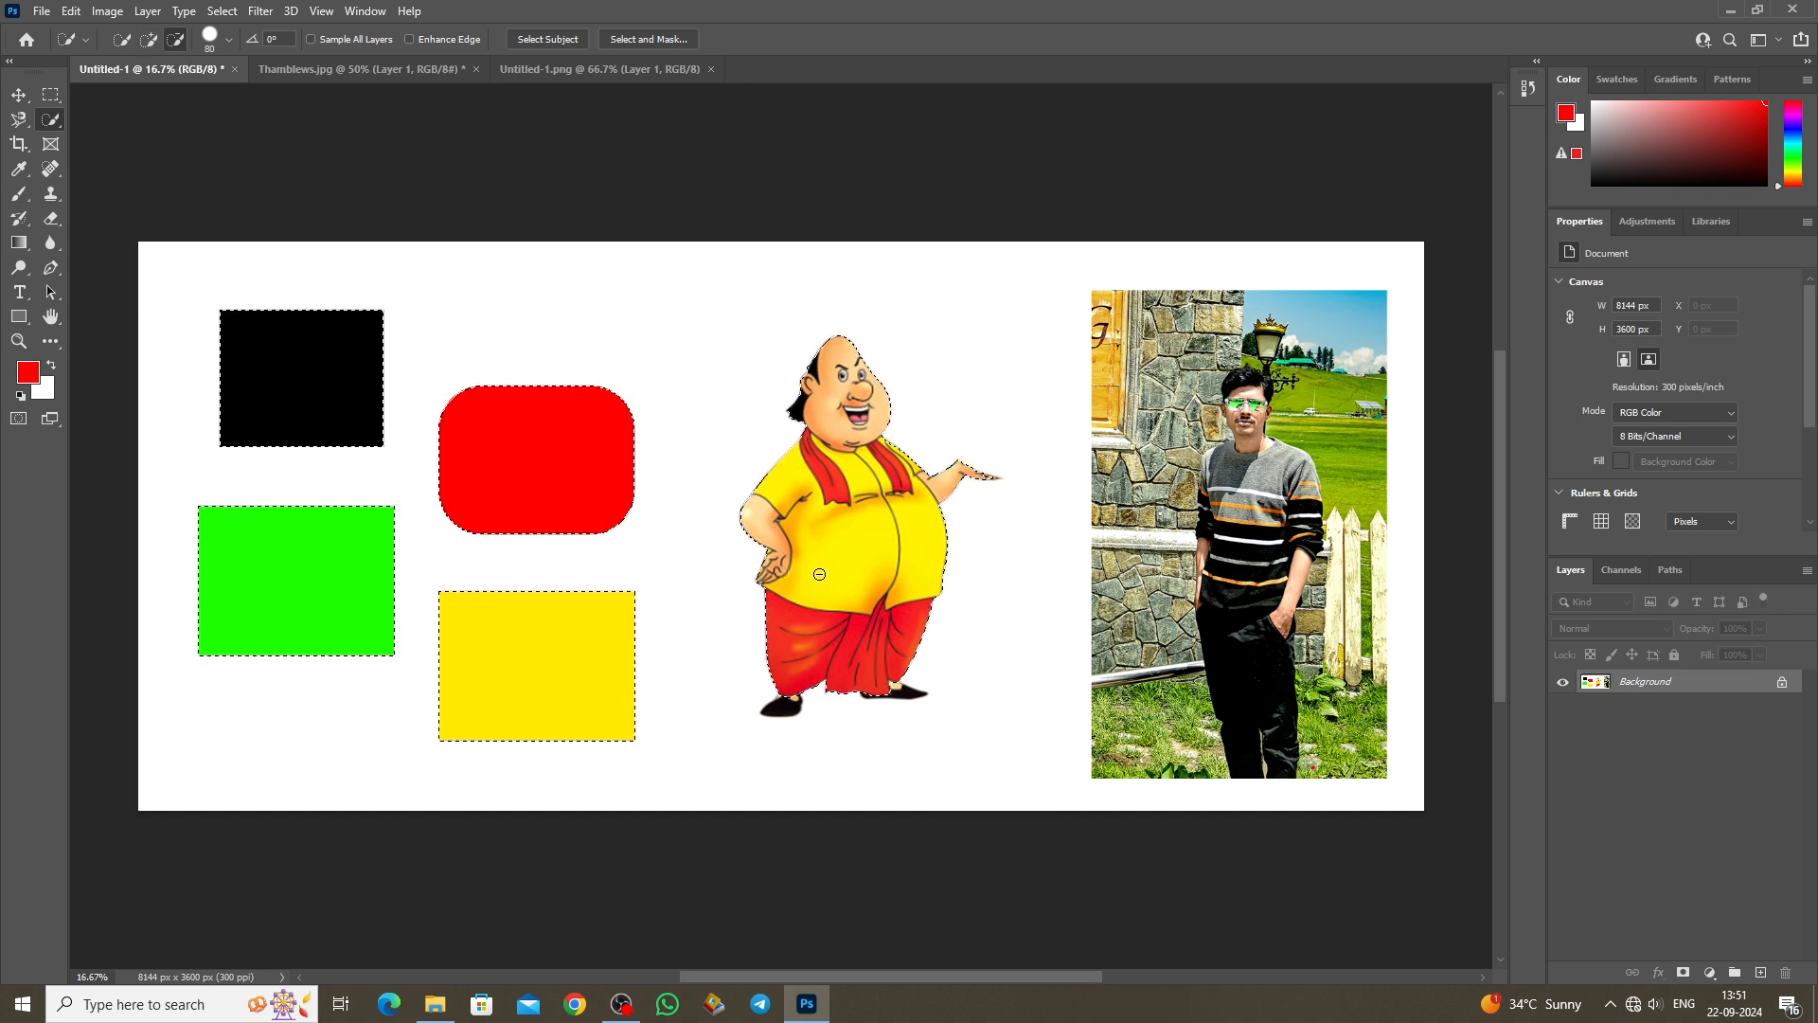
pyautogui.press('v')
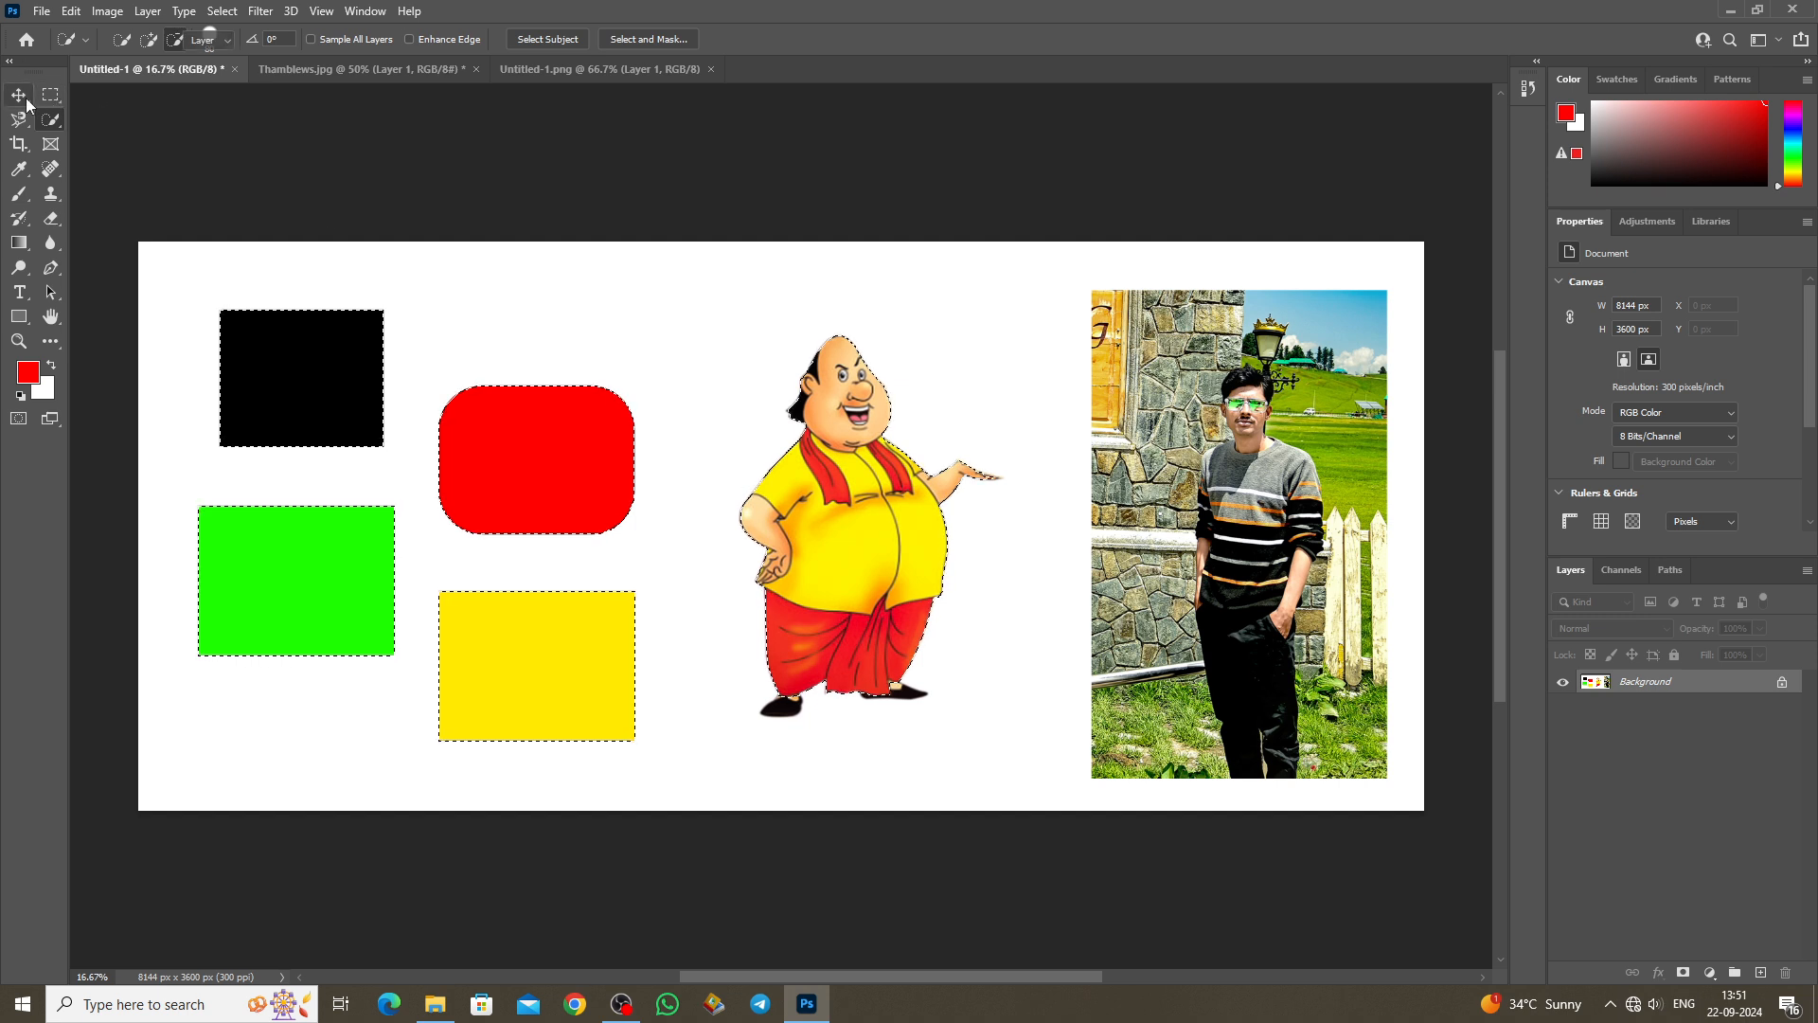
pyautogui.moveTo(860, 537)
pyautogui.mouseDown()
pyautogui.moveTo(873, 442)
pyautogui.moveTo(936, 563)
pyautogui.moveTo(893, 507)
pyautogui.moveTo(899, 528)
pyautogui.moveTo(852, 493)
pyautogui.moveTo(873, 570)
pyautogui.moveTo(934, 558)
pyautogui.moveTo(909, 567)
pyautogui.mouseUp()
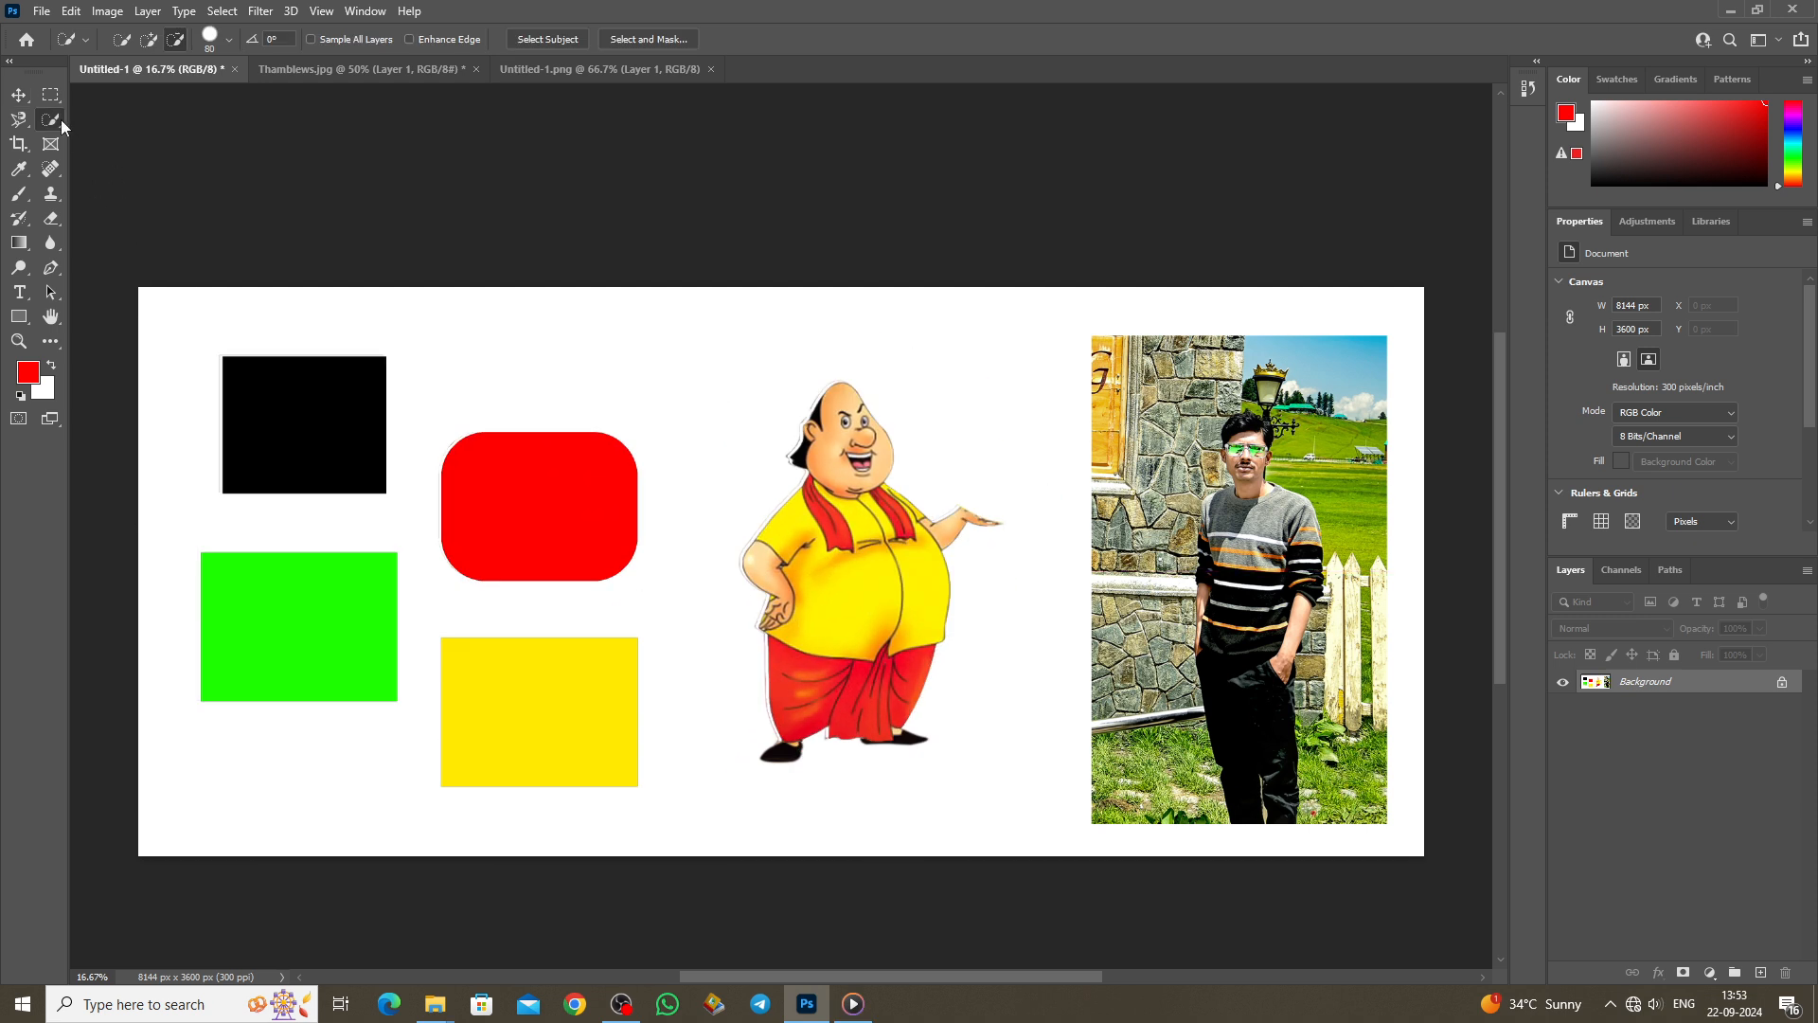
pyautogui.rightClick(61, 119)
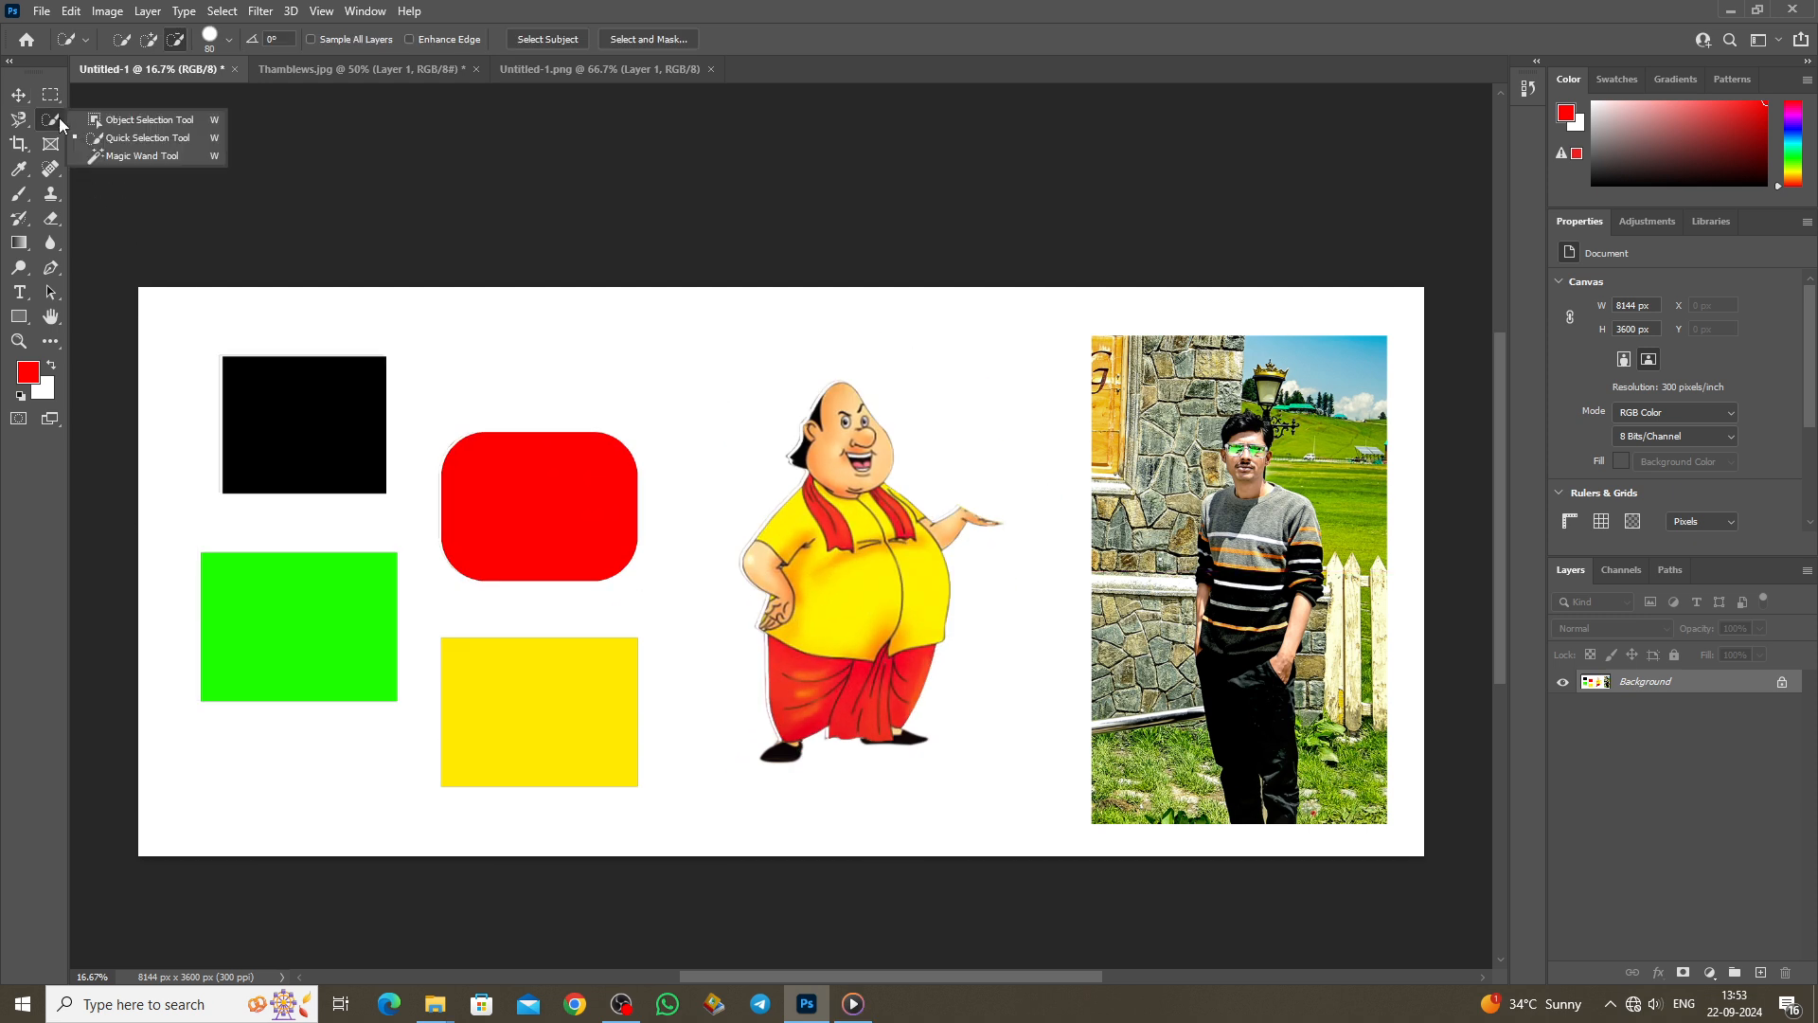
# Step: With Object Selection on Thamblews.jpg, try the wall and railing post, then select the man
pyautogui.click(144, 122)
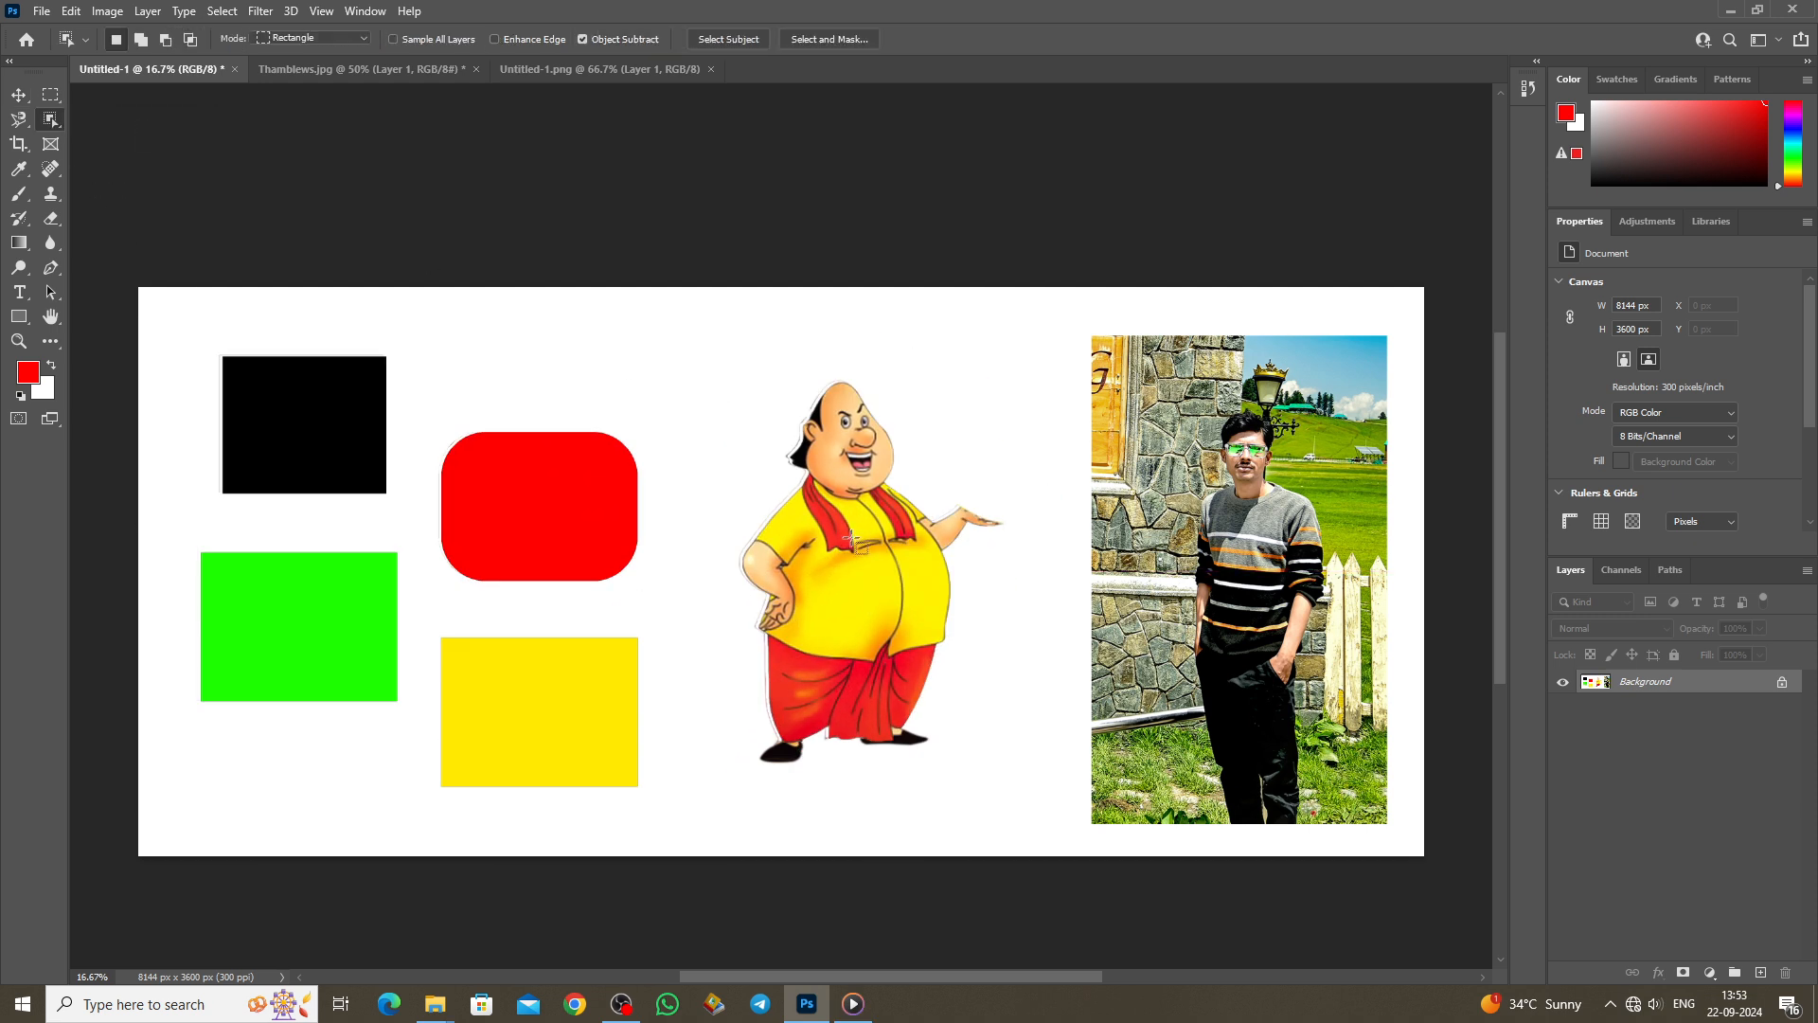
pyautogui.click(270, 68)
pyautogui.moveTo(626, 634); pyautogui.dragTo(658, 680)
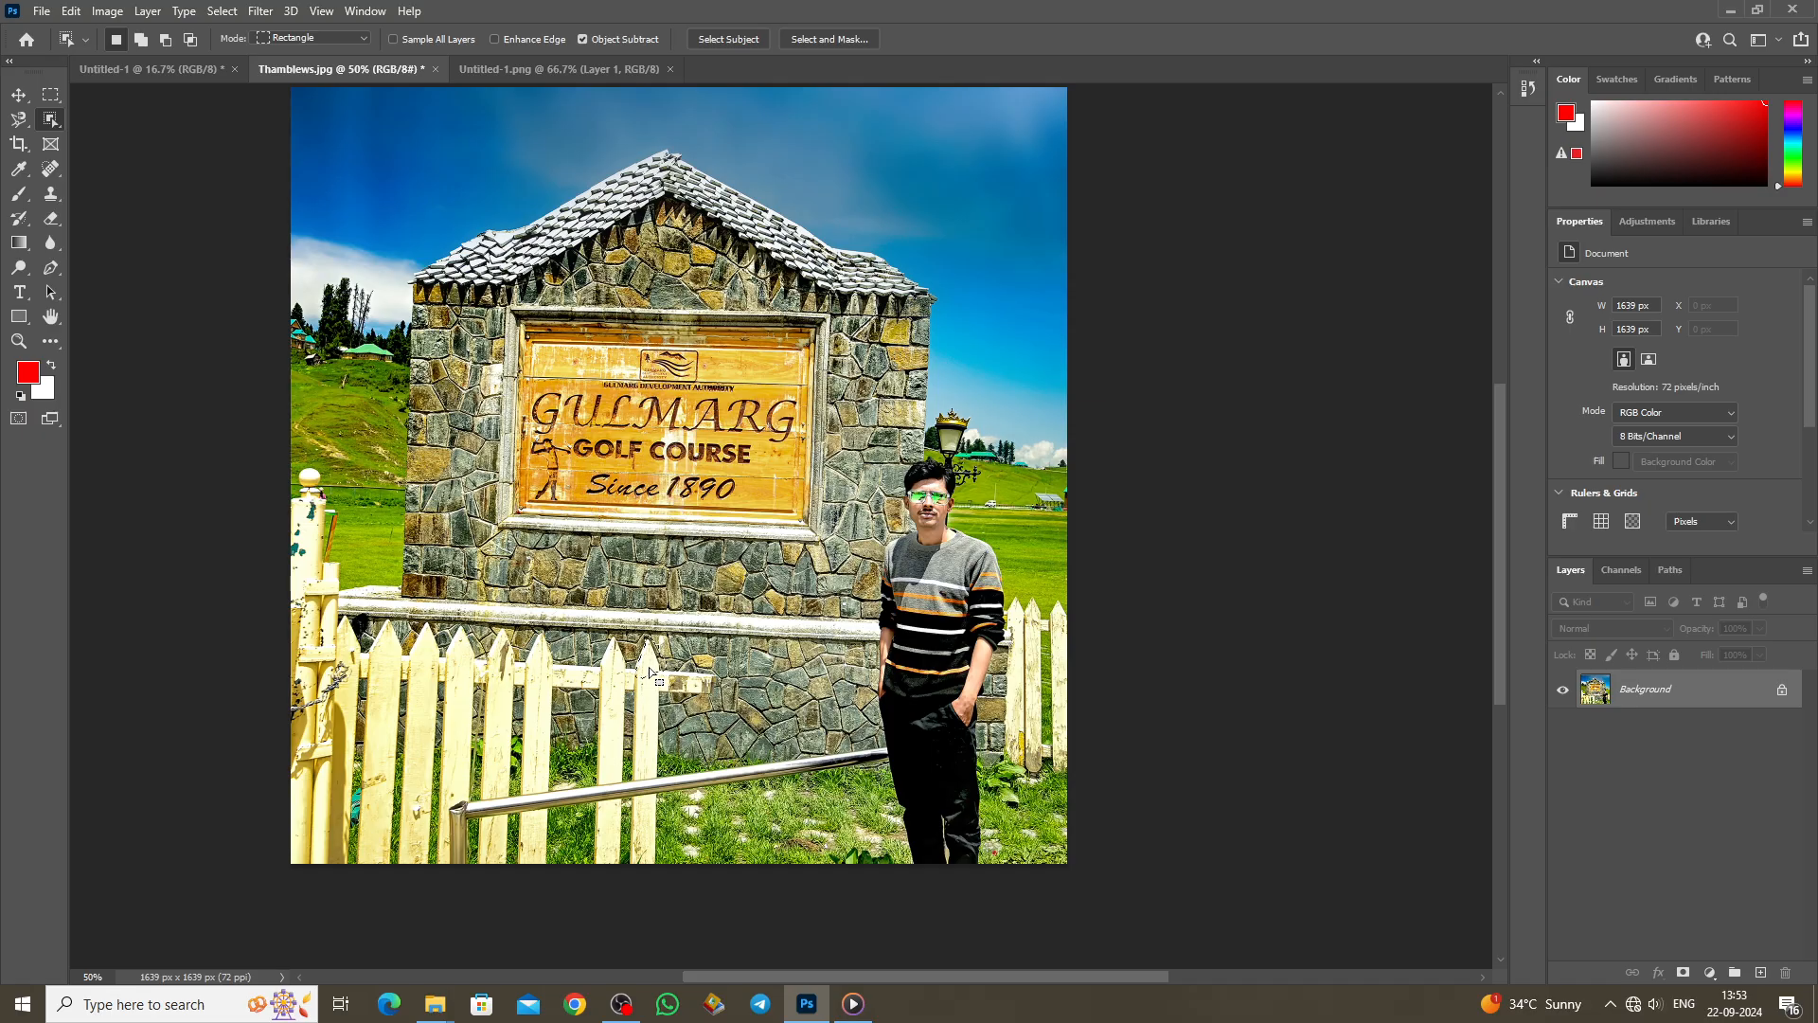
pyautogui.scroll(1, 652, 674)
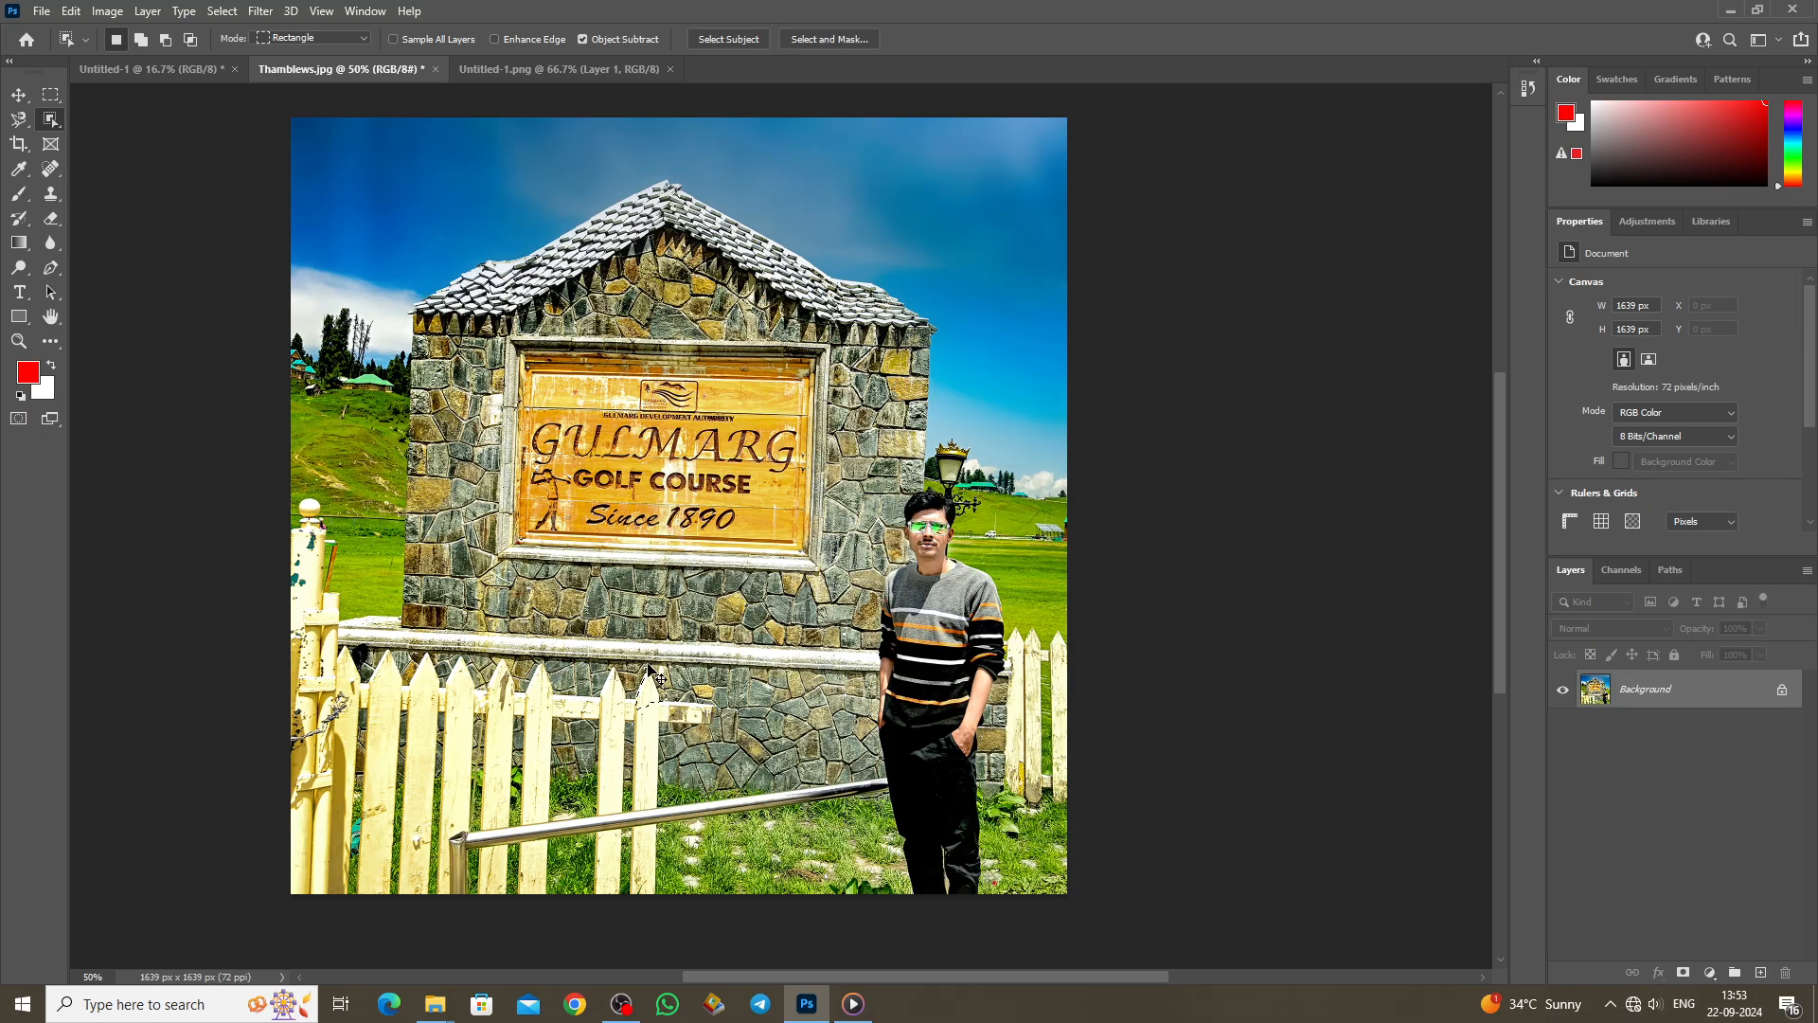
pyautogui.scroll(3, 651, 674)
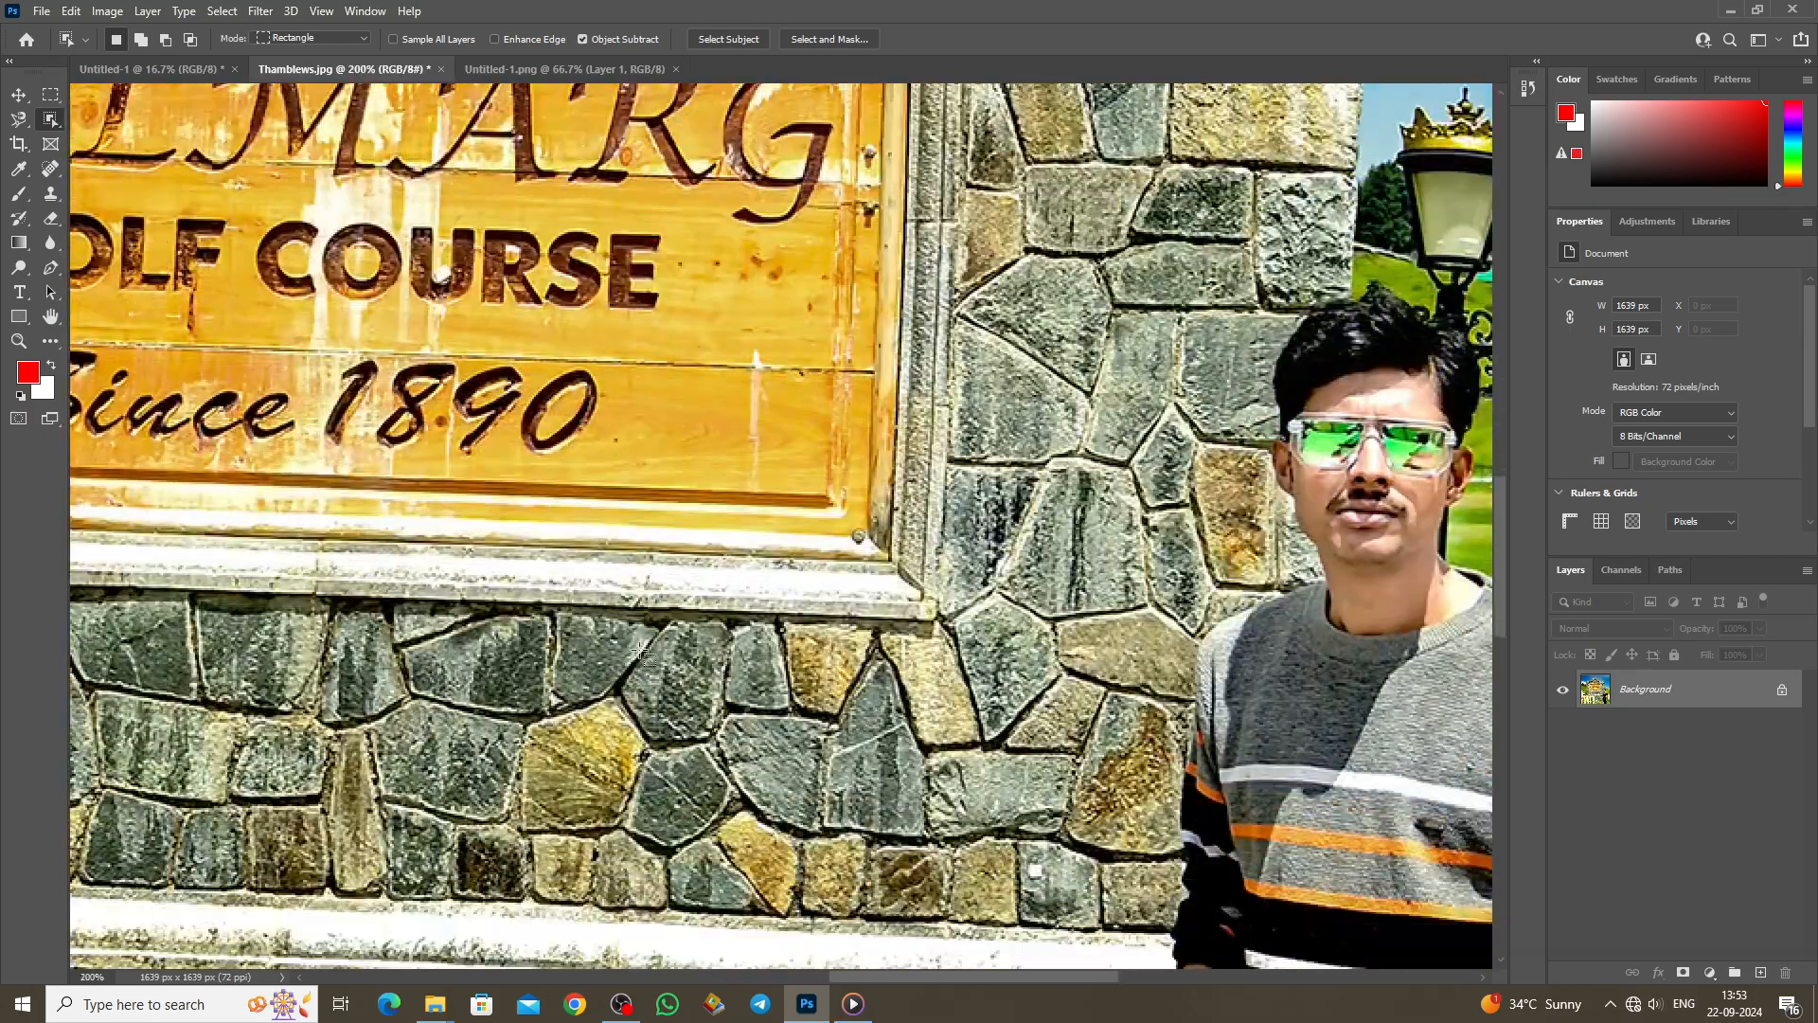
pyautogui.scroll(-3, 643, 653)
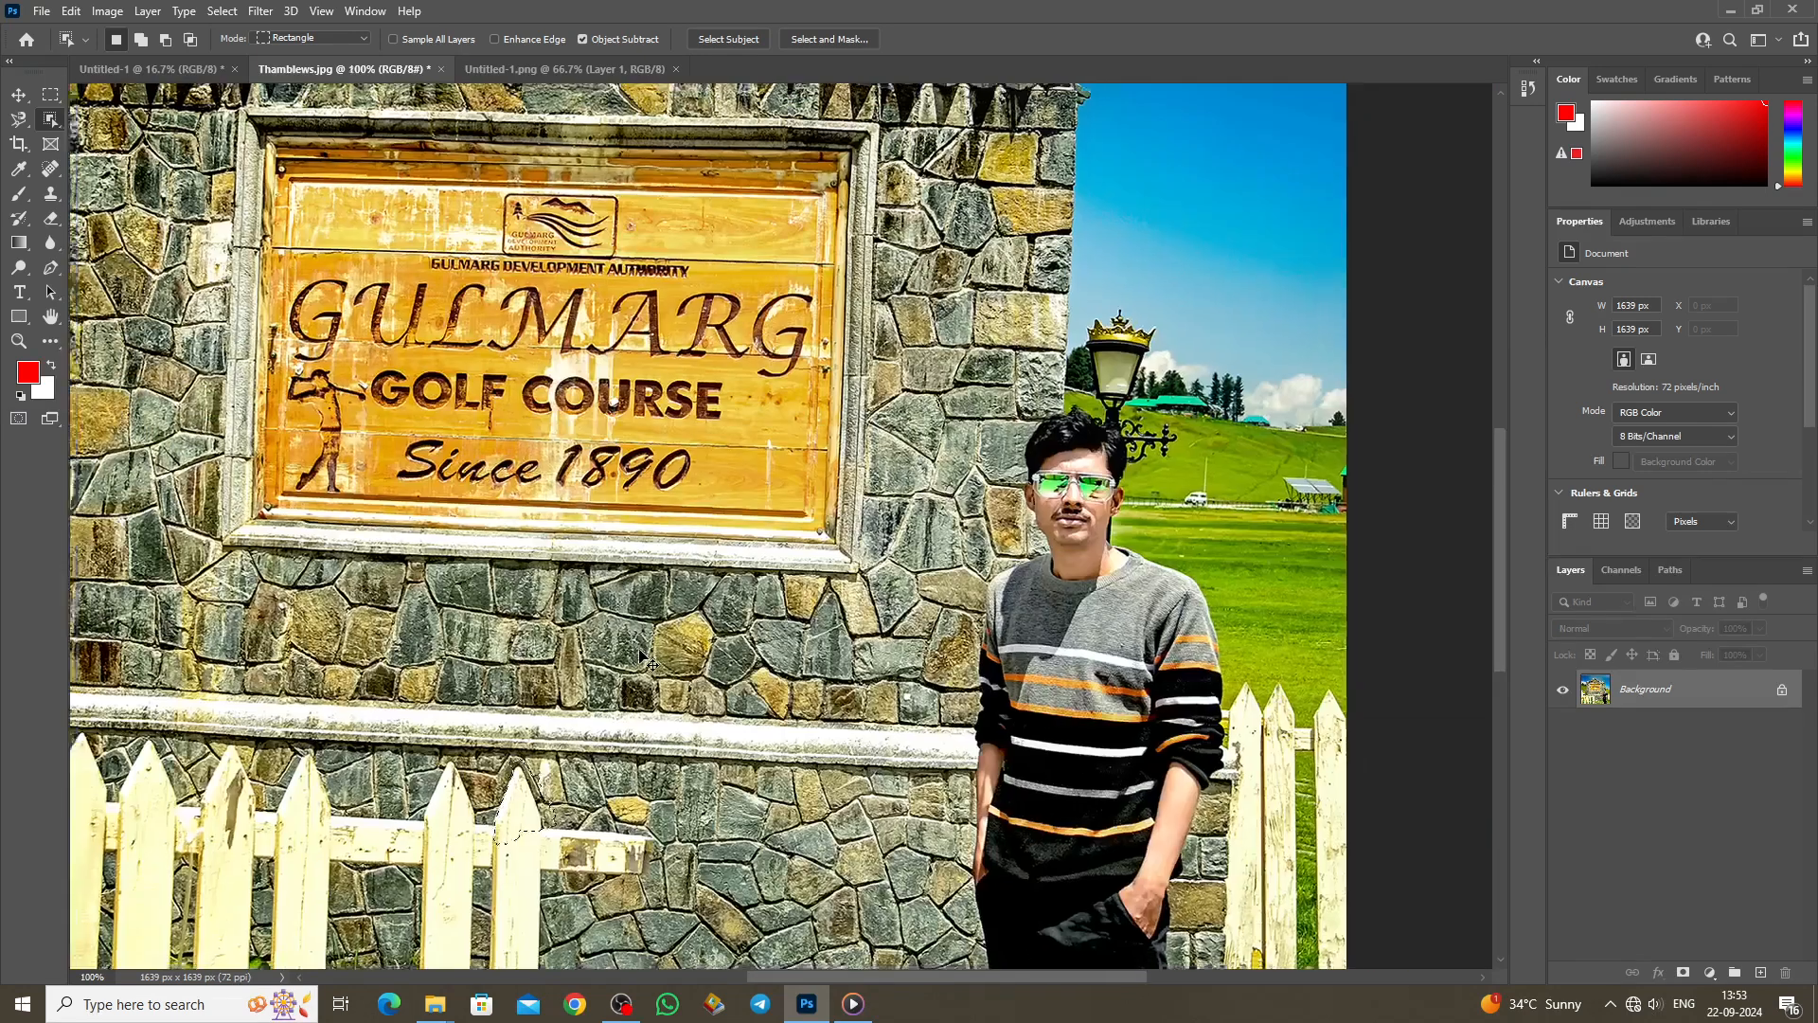
pyautogui.moveTo(283, 264); pyautogui.dragTo(327, 317)
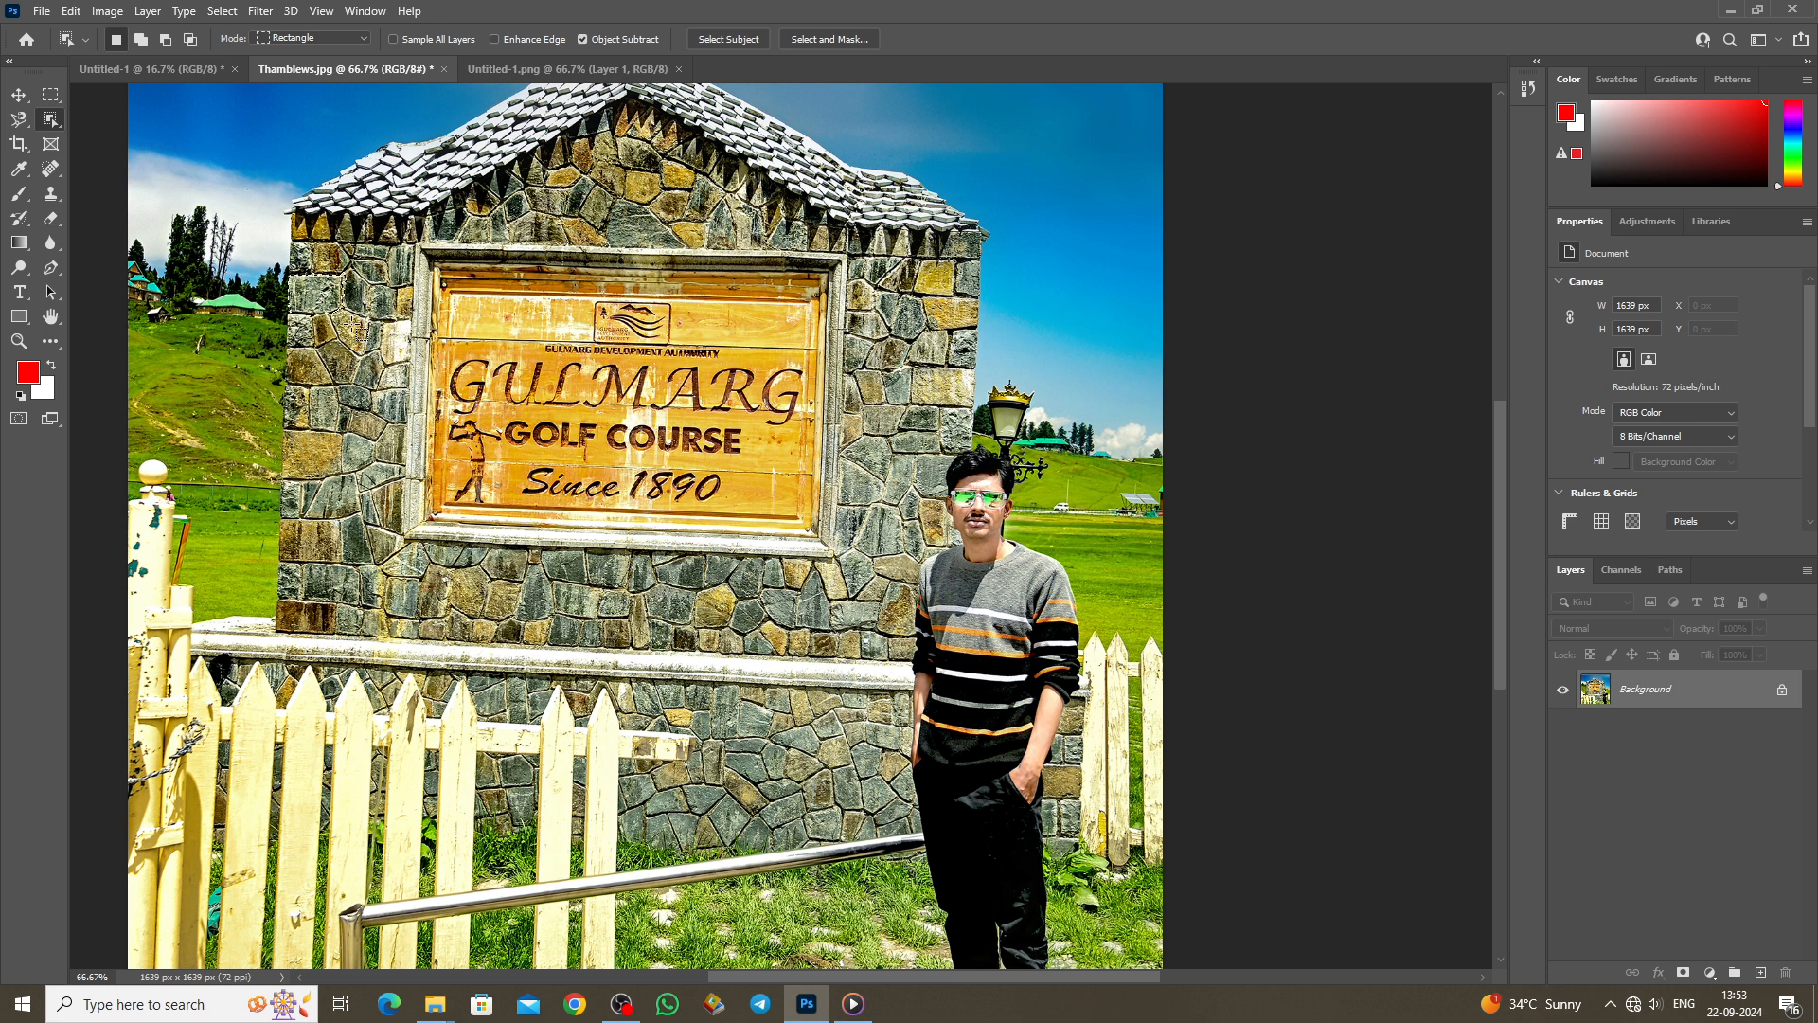
pyautogui.scroll(2, 352, 324)
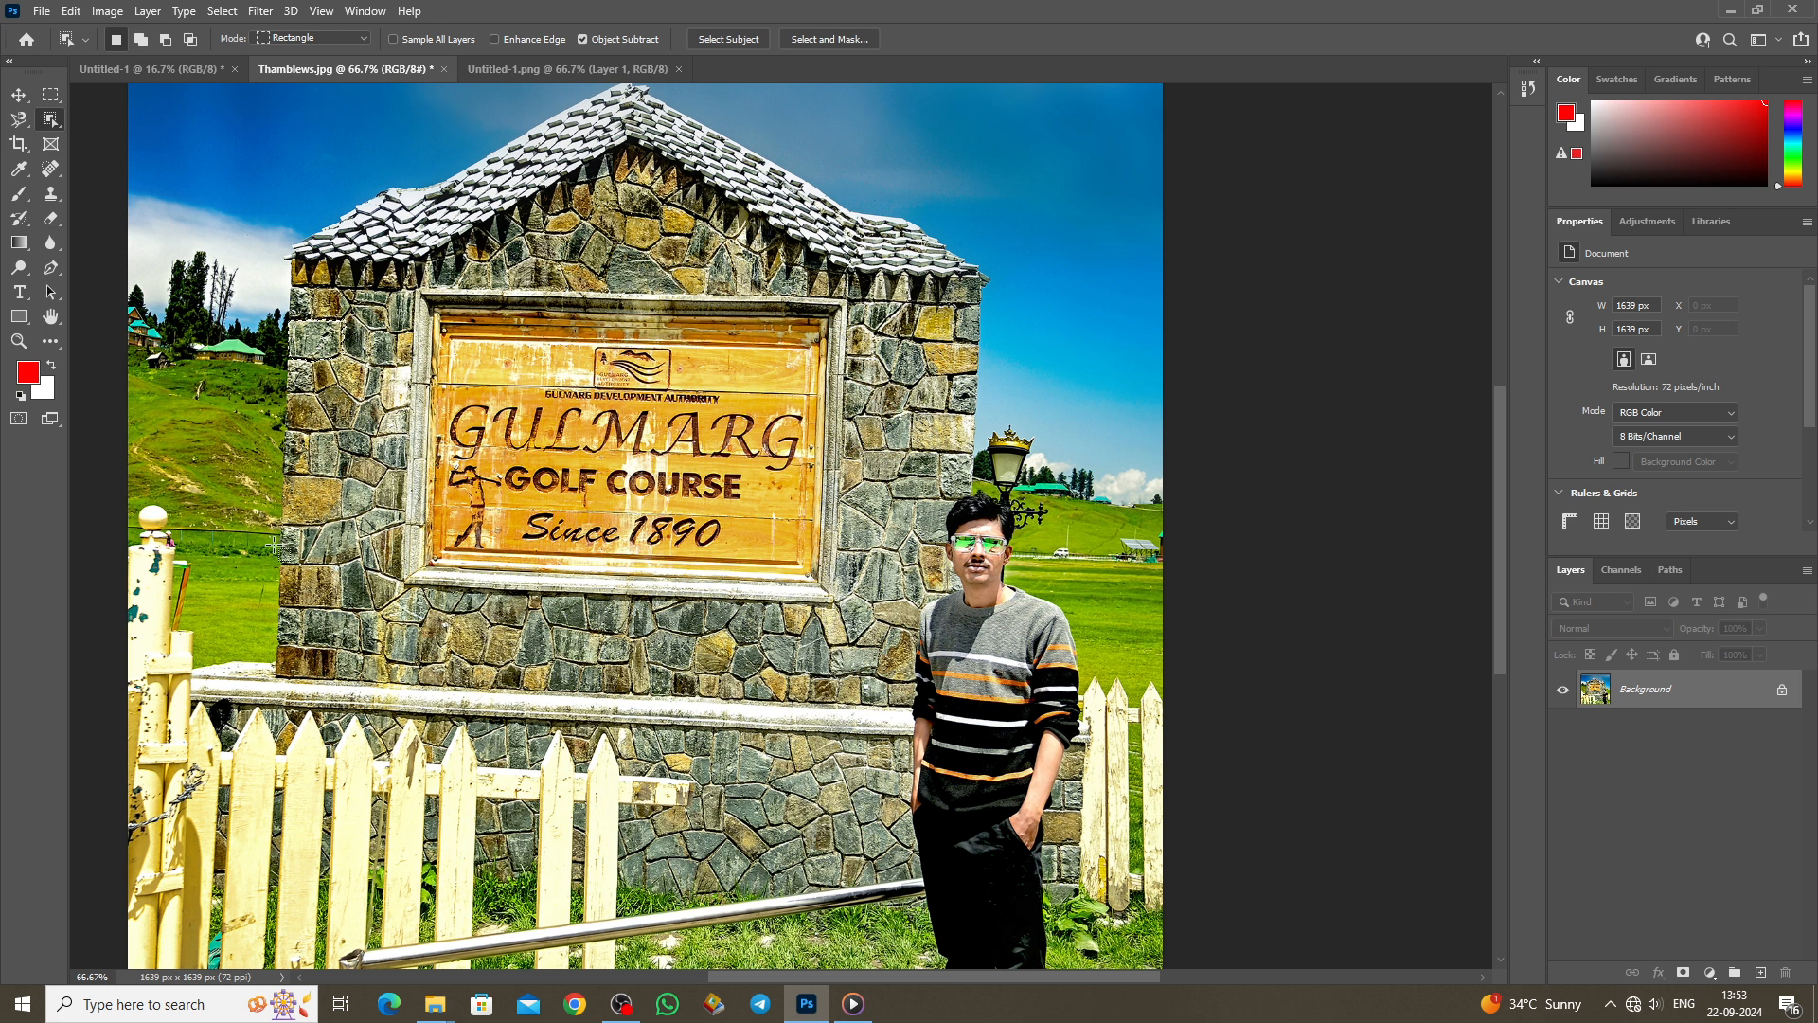
pyautogui.scroll(-6, 284, 720)
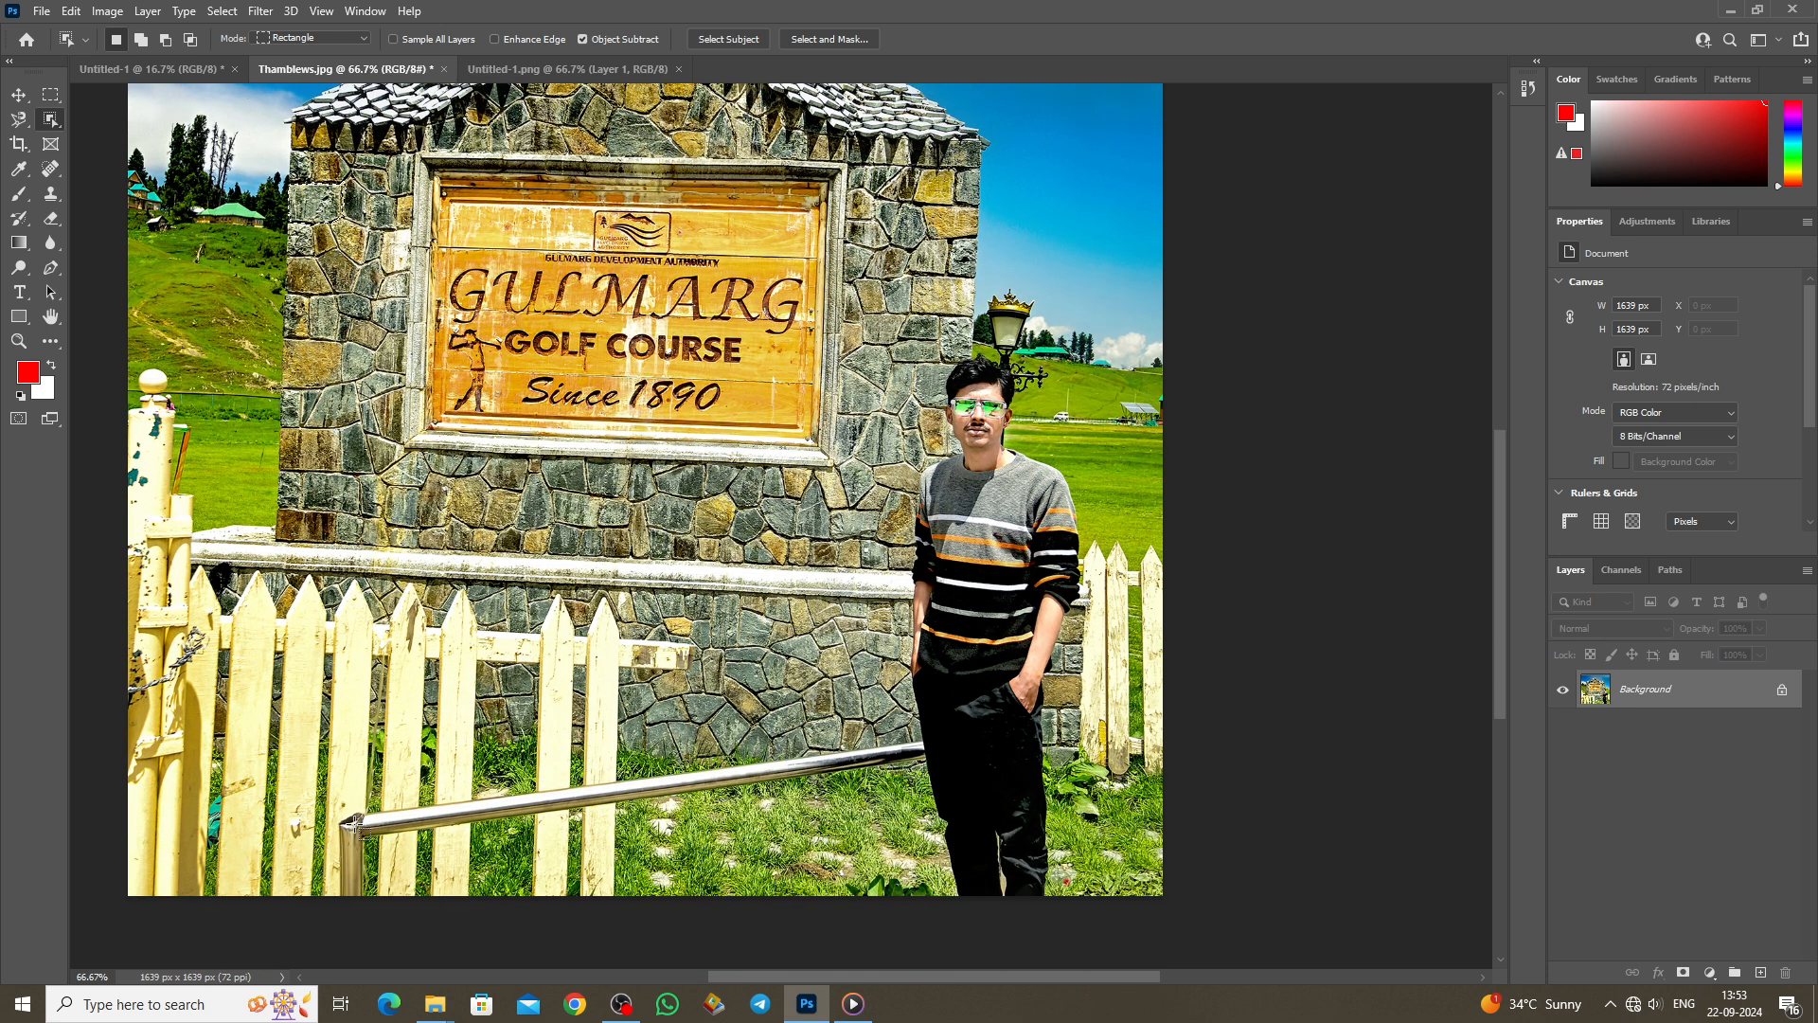
pyautogui.moveTo(333, 812); pyautogui.dragTo(383, 907)
pyautogui.scroll(2, 575, 680)
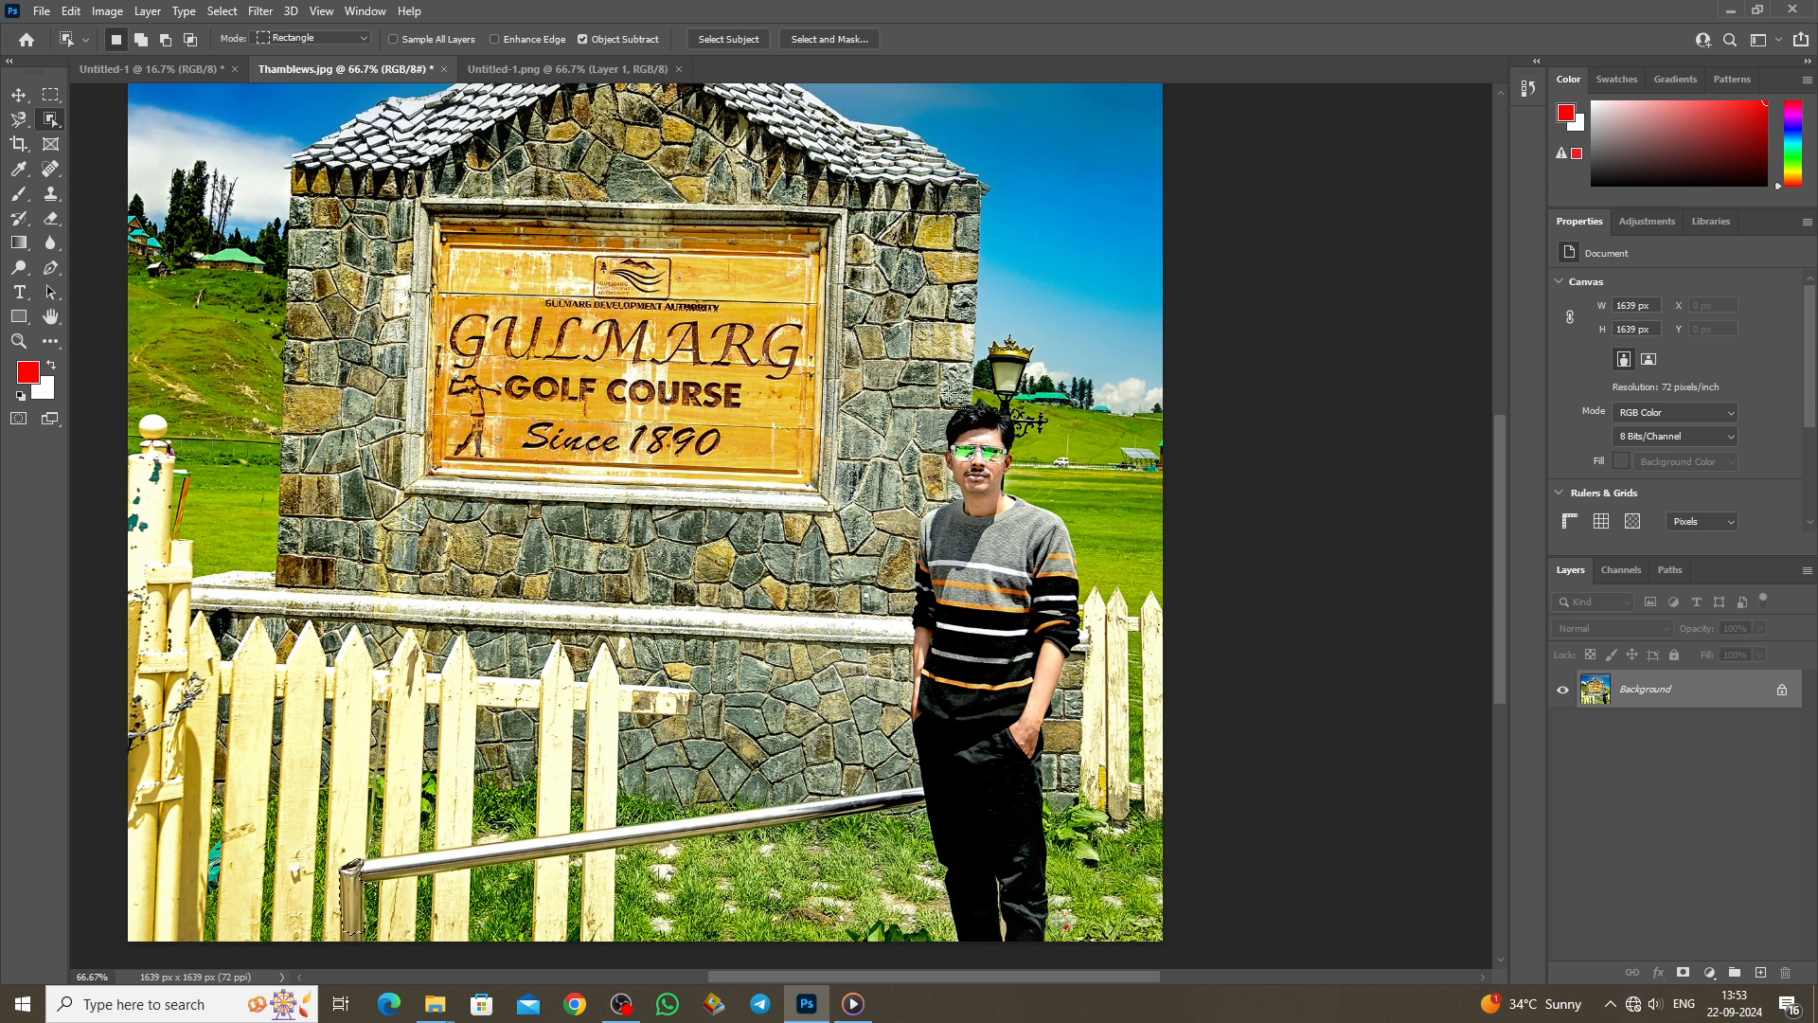
pyautogui.moveTo(921, 369); pyautogui.dragTo(1097, 617)
# Step: Switch to the Magic Wand, clear the man's selection, and select his trousers and the grass
pyautogui.rightClick(45, 122)
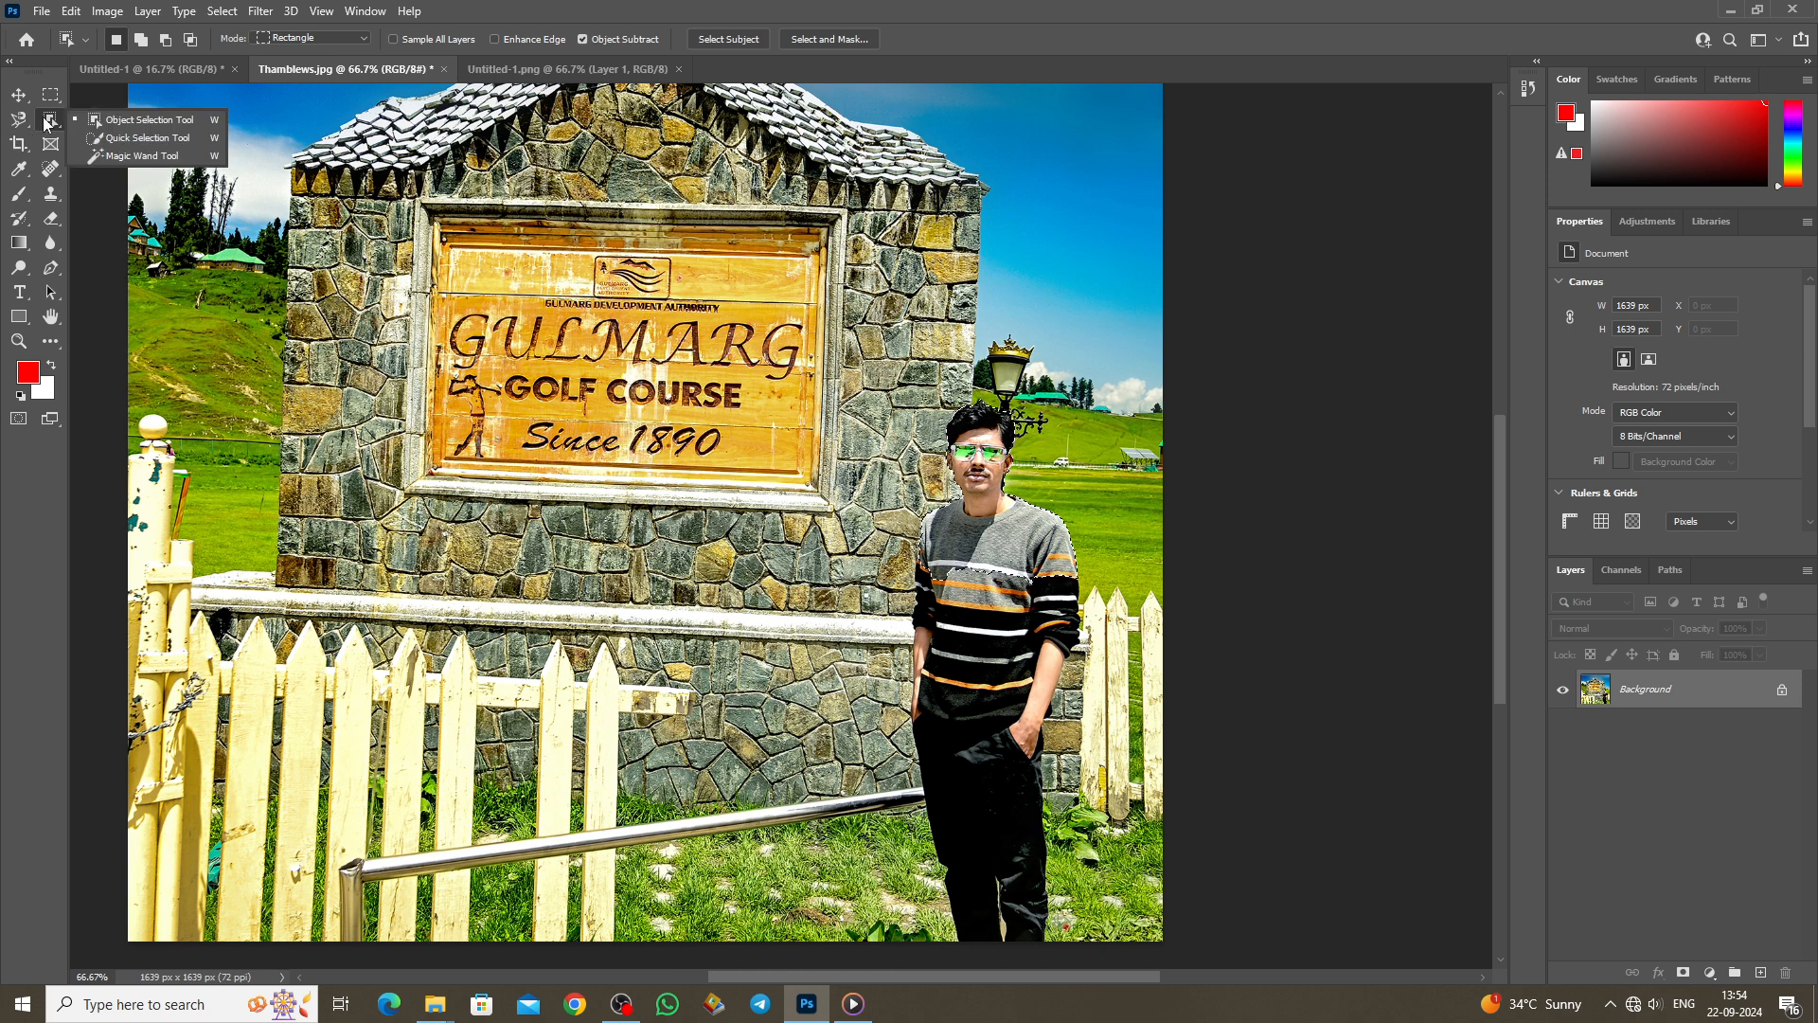
pyautogui.click(132, 156)
pyautogui.scroll(2, 650, 528)
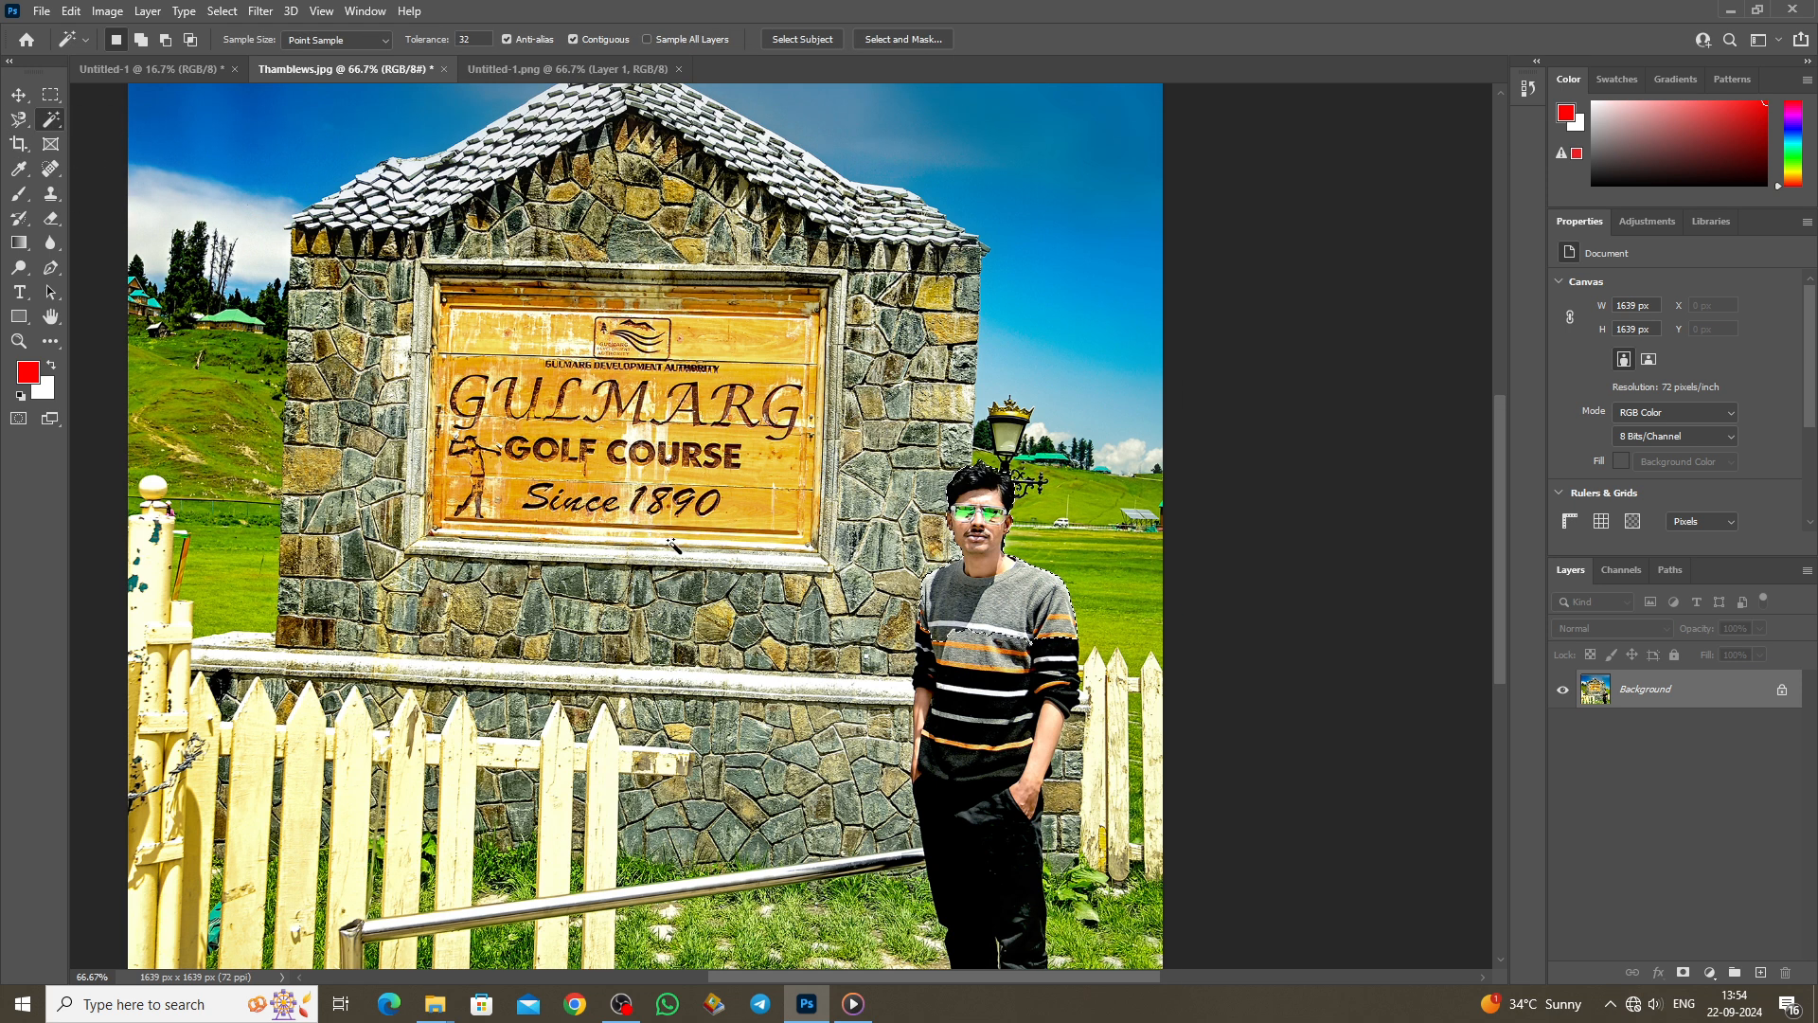
pyautogui.scroll(-2, 675, 546)
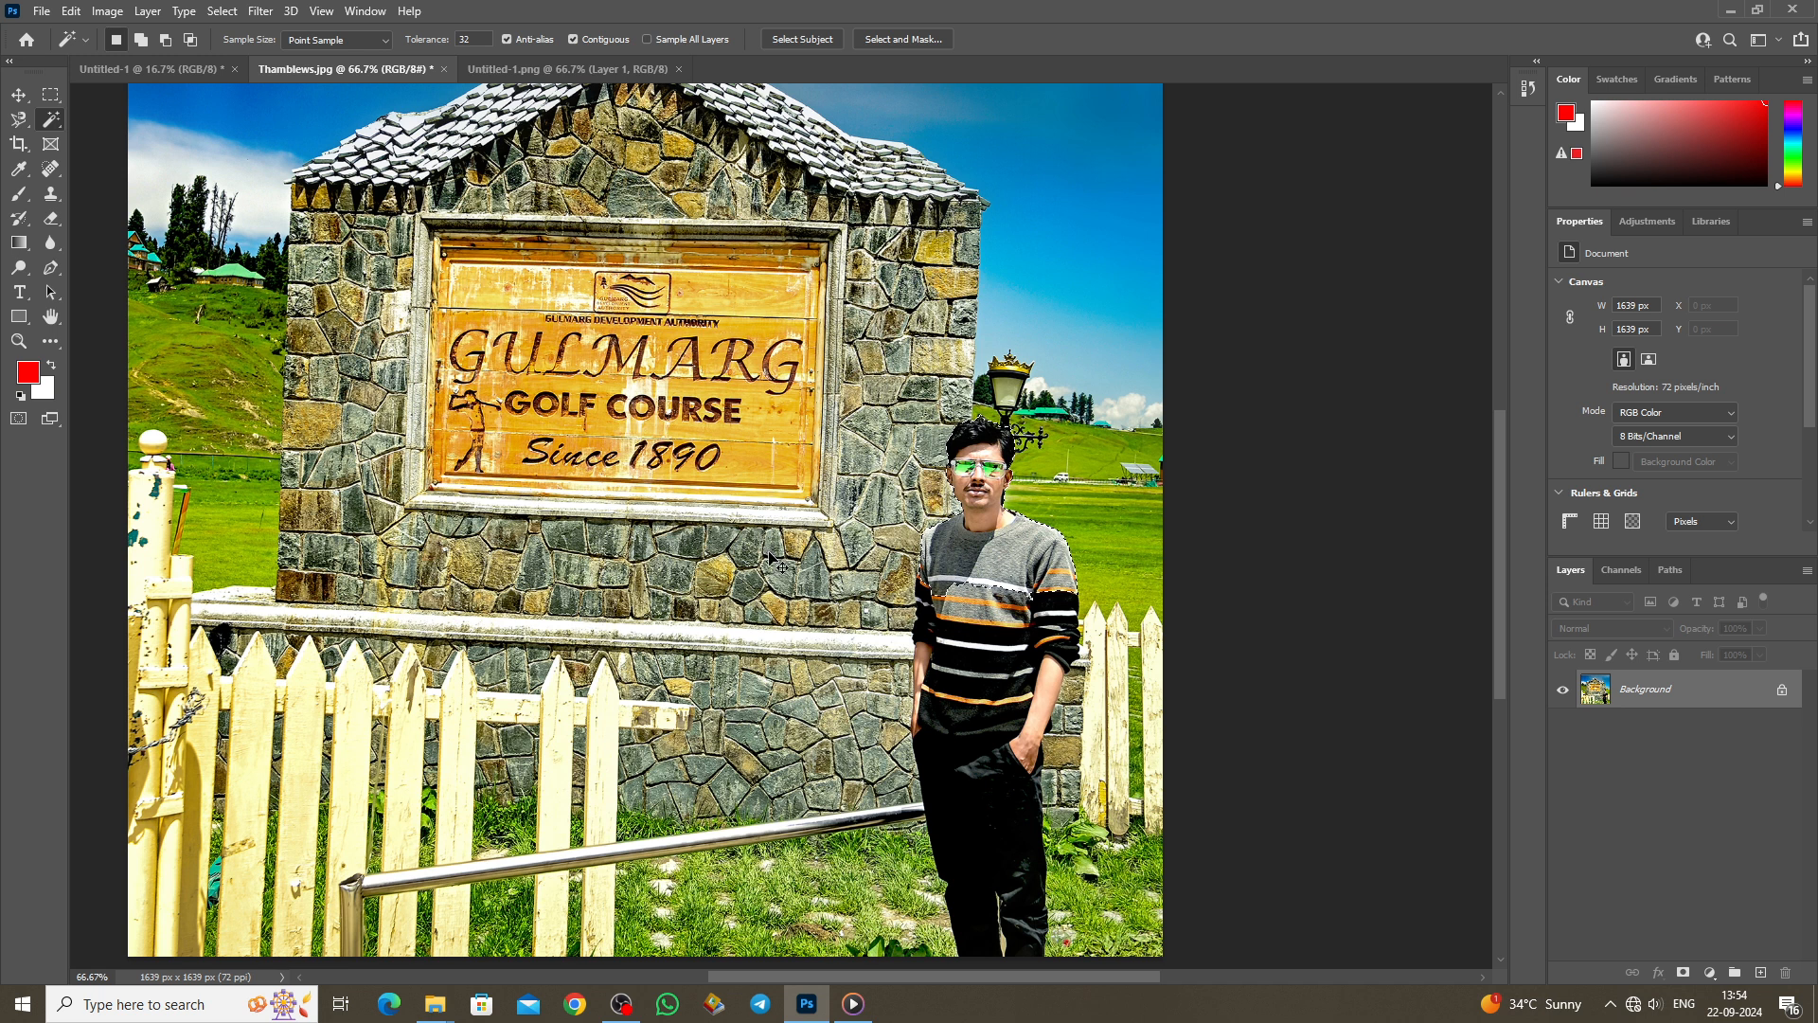
pyautogui.hotkey('ctrl', 'd')
pyautogui.scroll(-3, 985, 750)
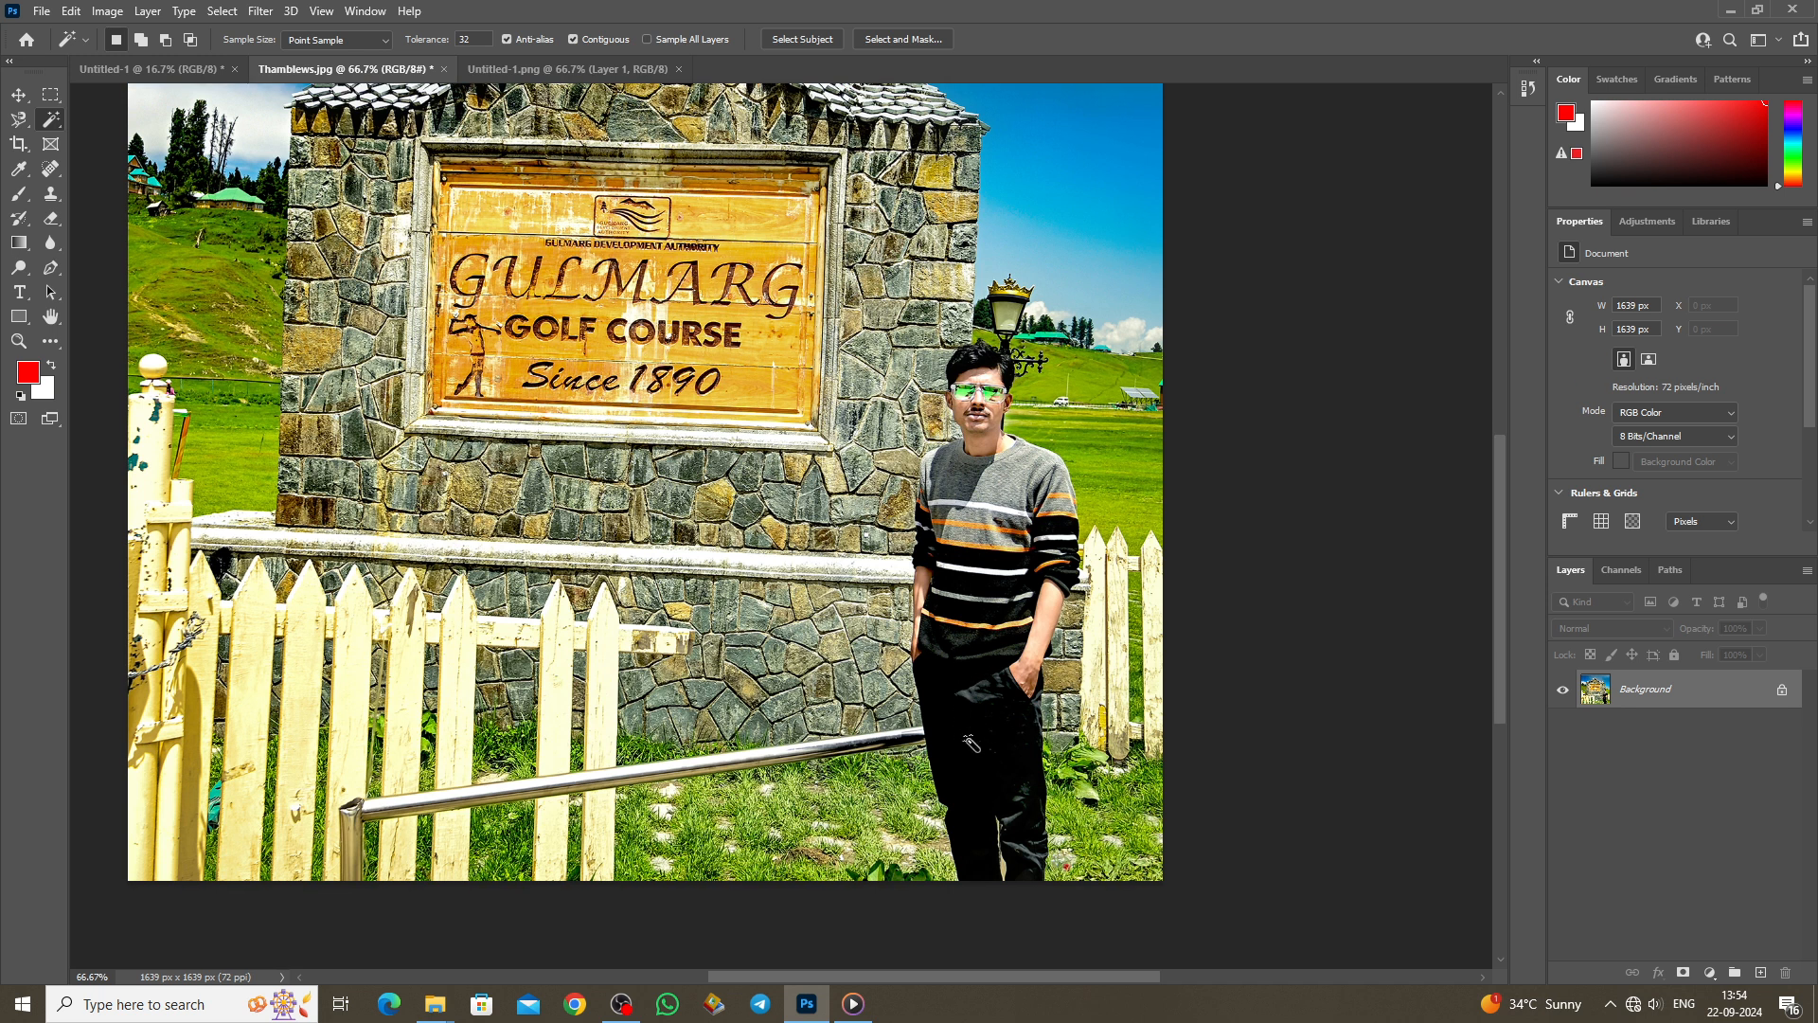
pyautogui.click(989, 758)
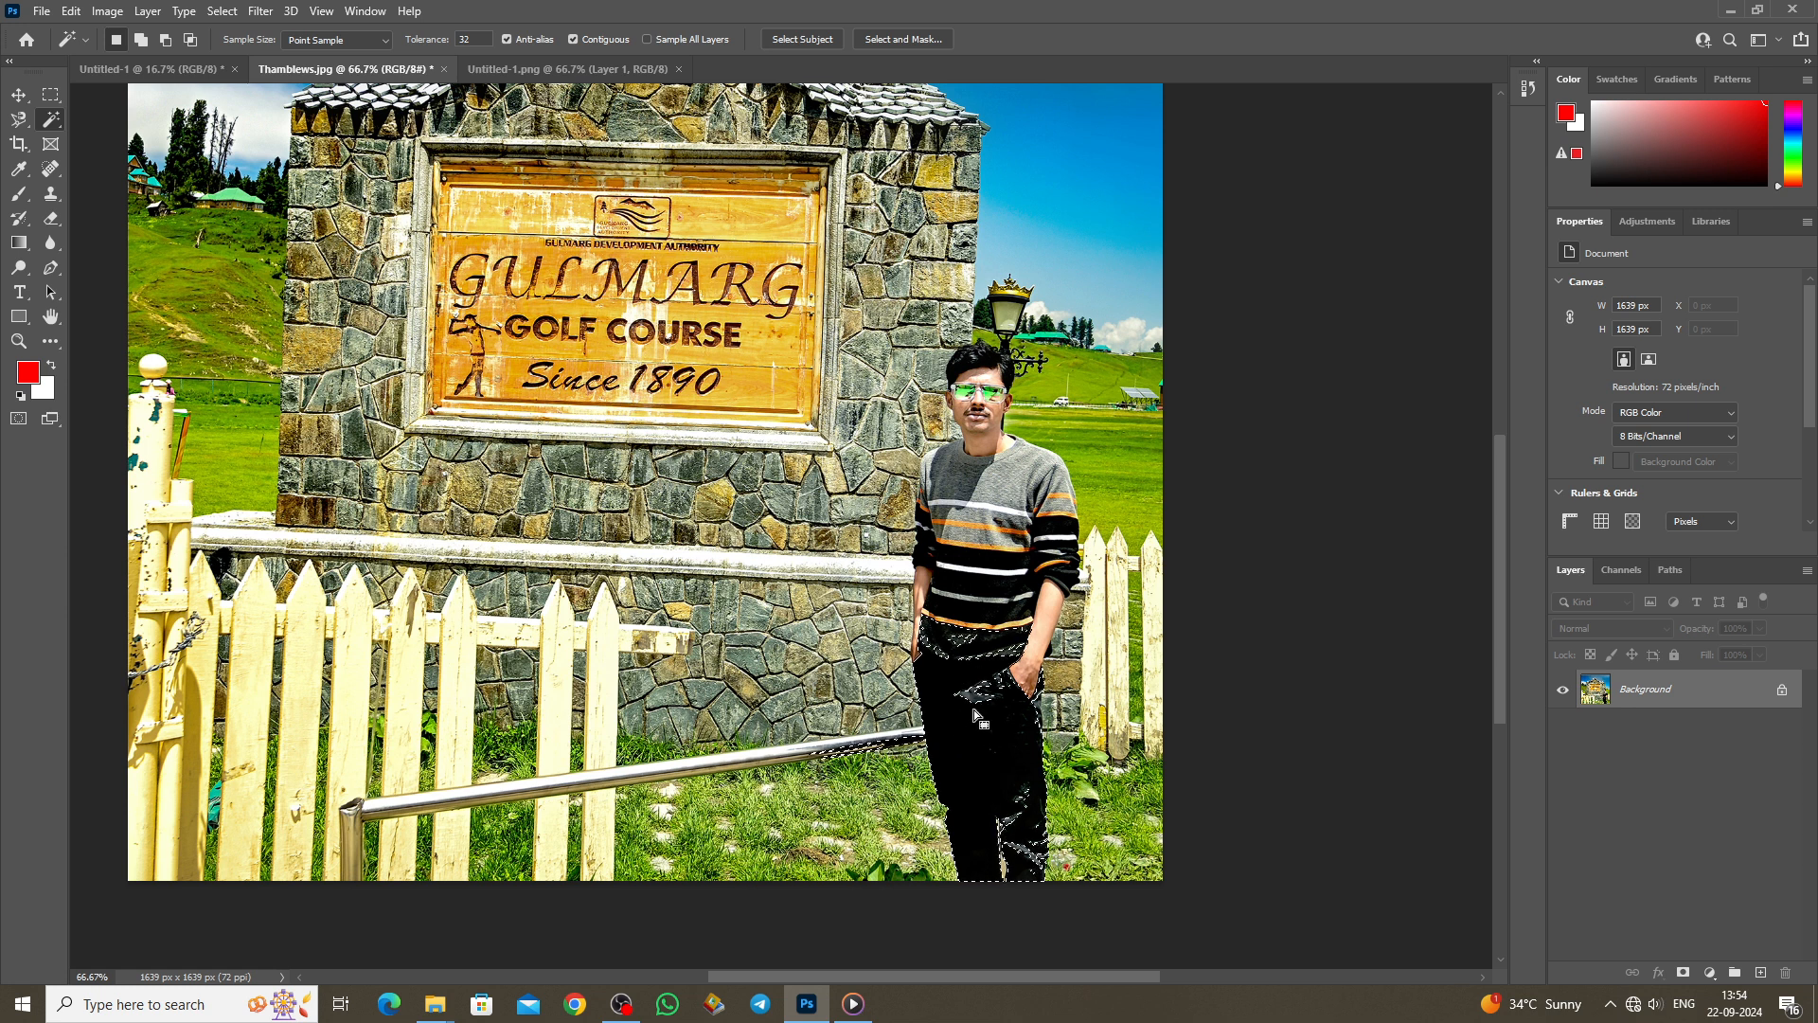
pyautogui.scroll(2, 973, 708)
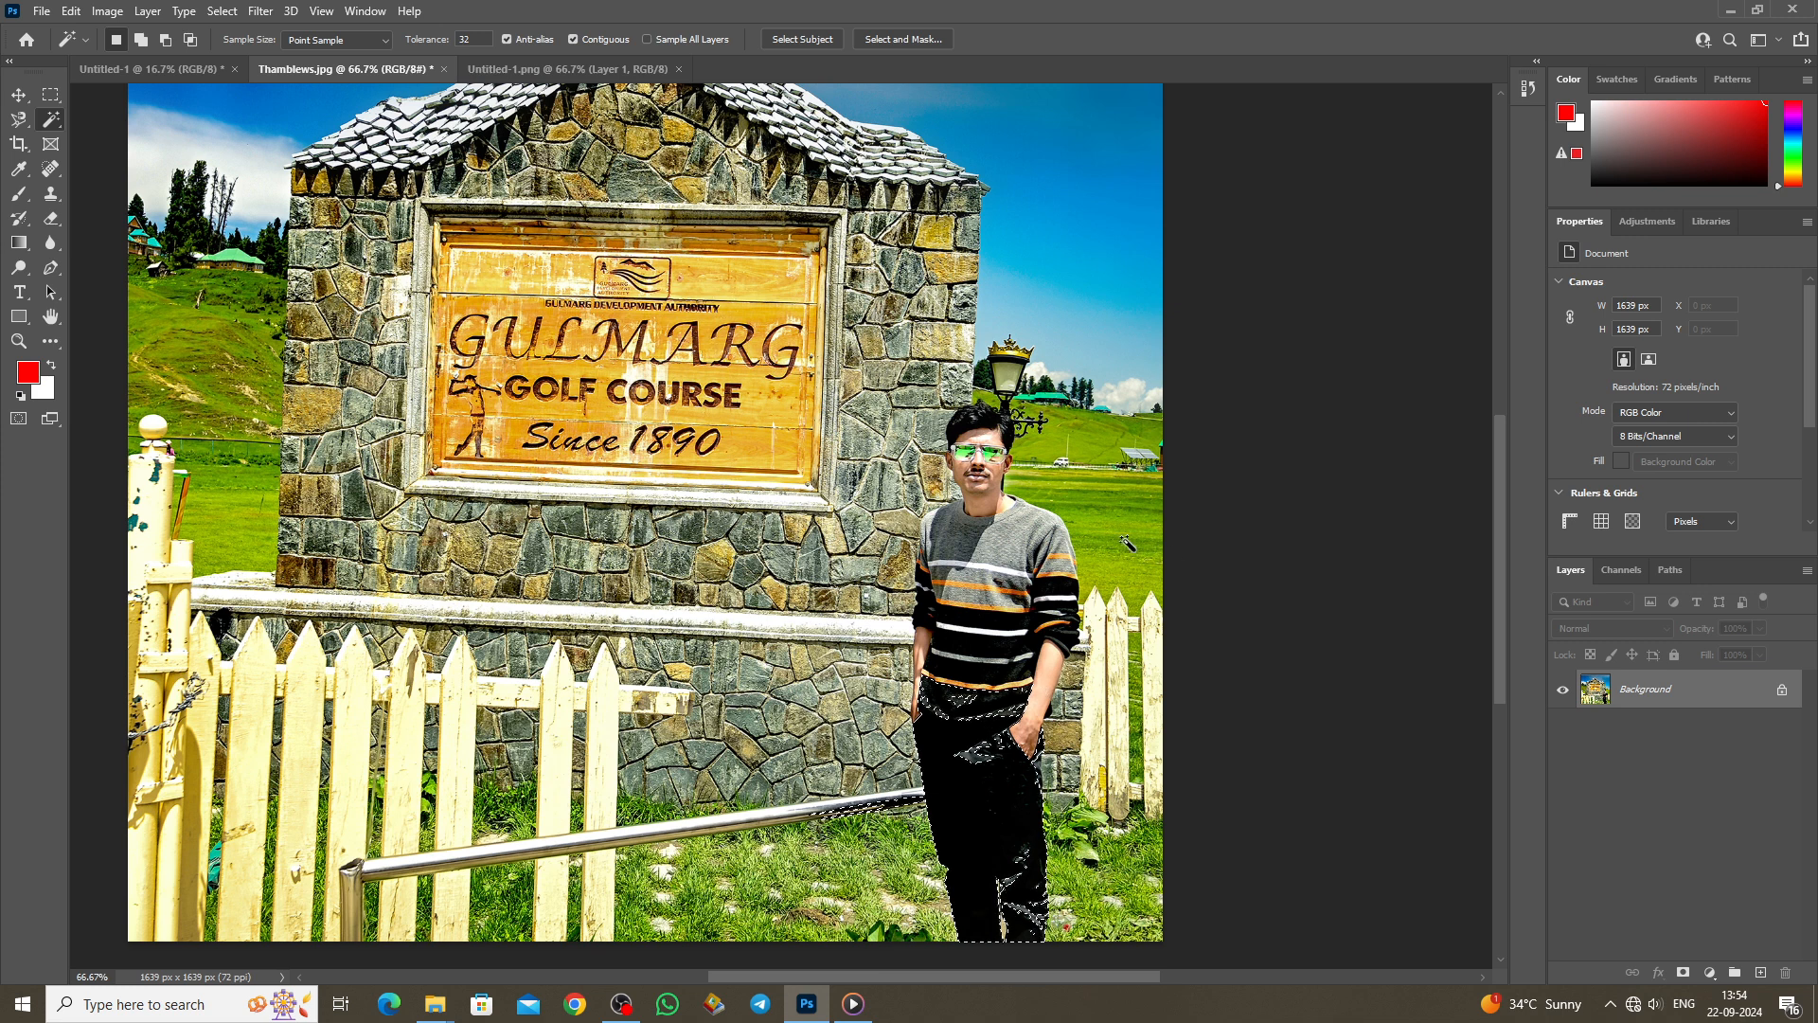
pyautogui.click(1110, 521)
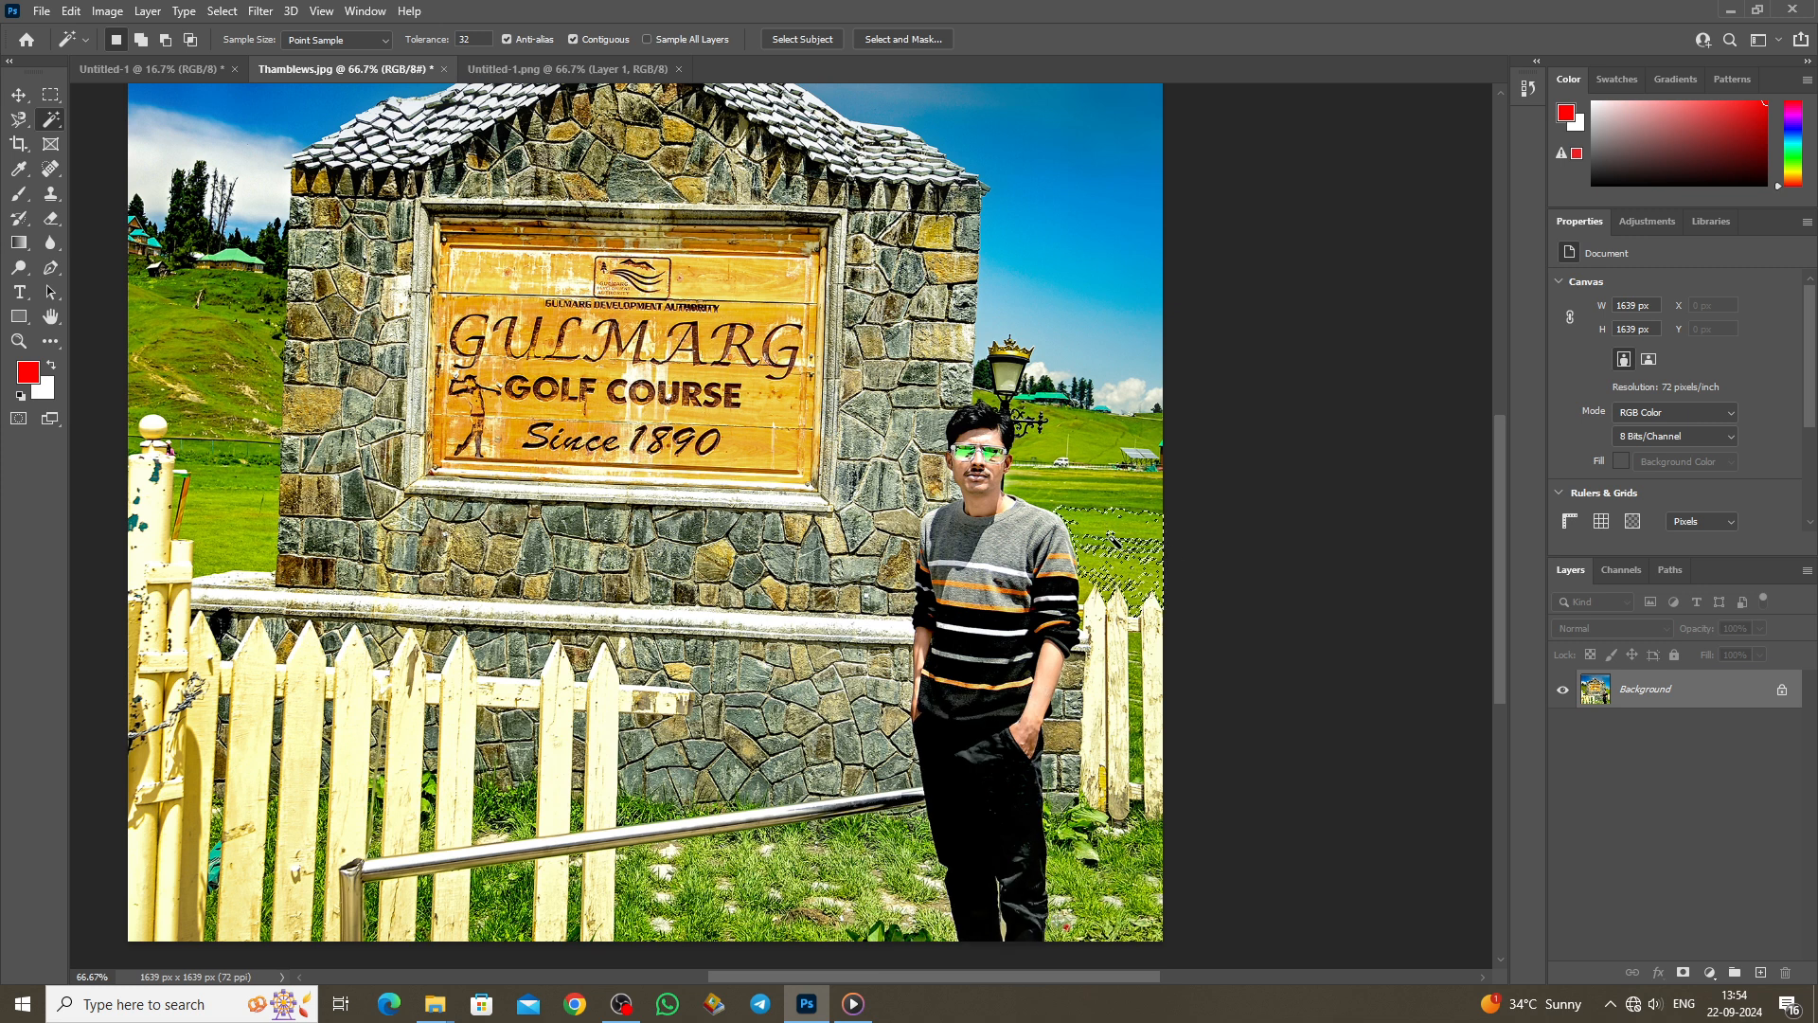
# Step: Select the sky at the upper right, then the sky patch just right of the roof
pyautogui.scroll(2, 1113, 540)
pyautogui.scroll(2, 1099, 427)
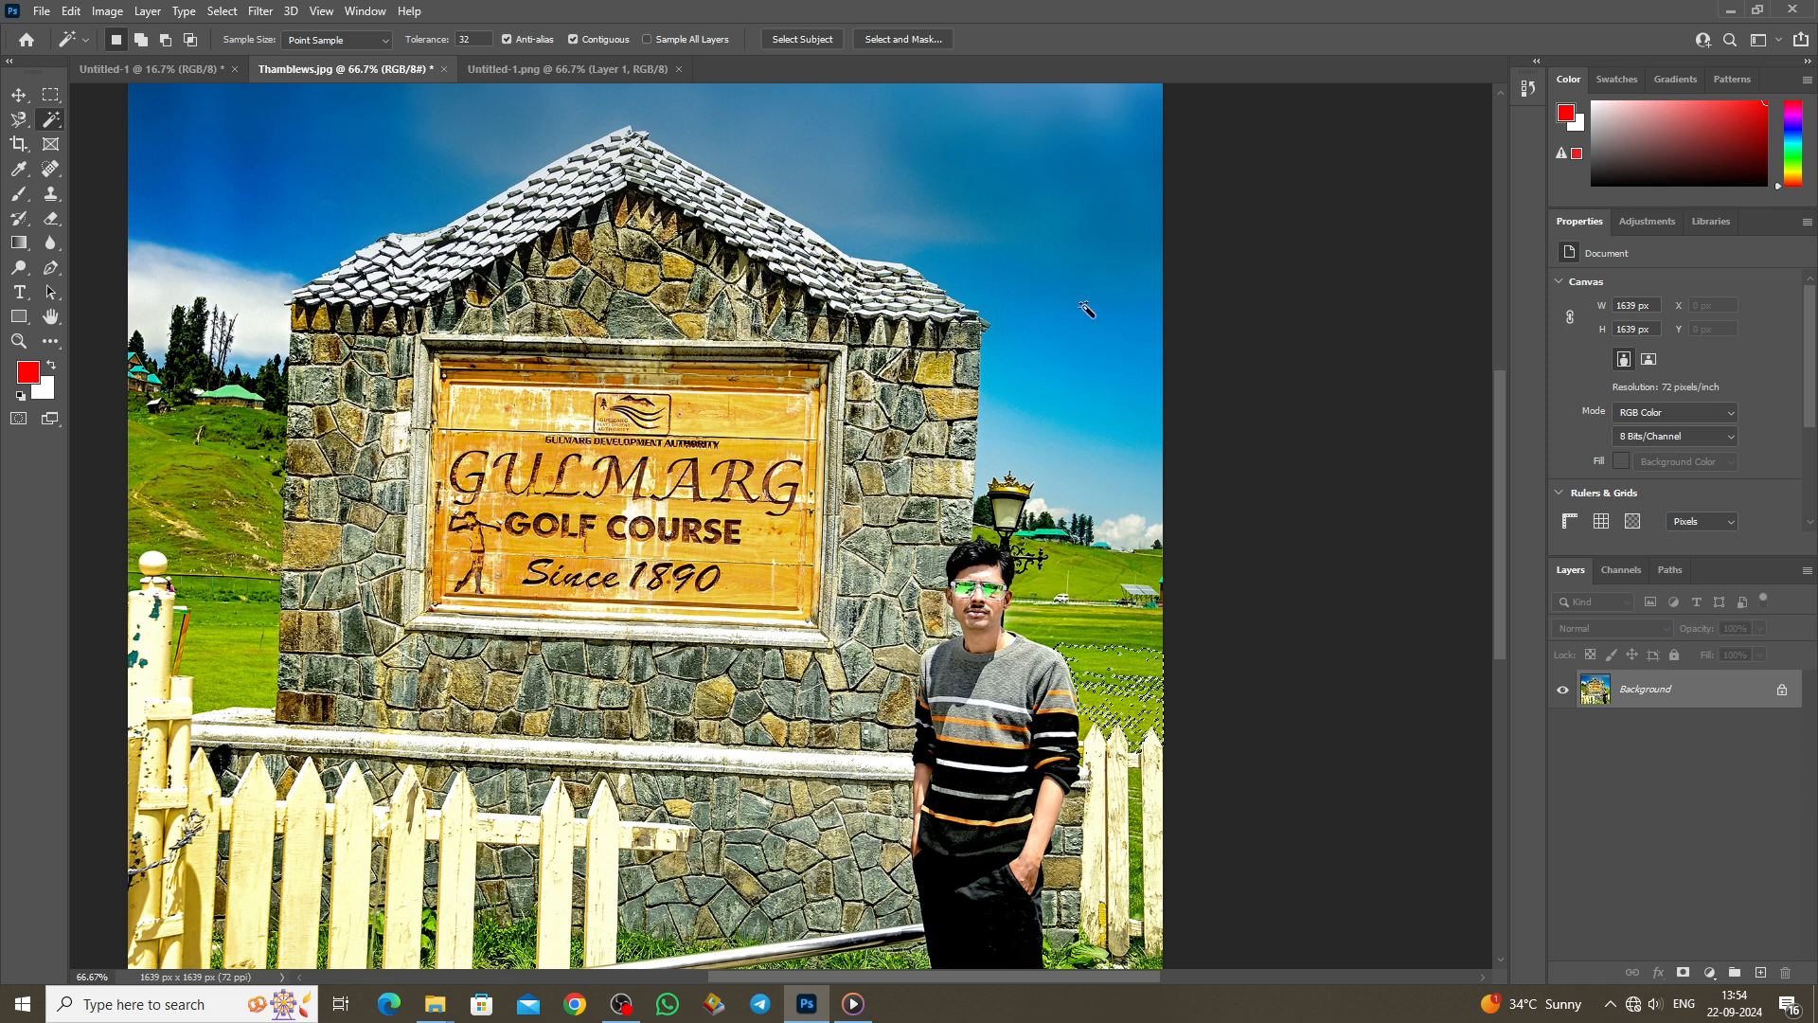
pyautogui.scroll(1, 1091, 349)
pyautogui.click(1079, 352)
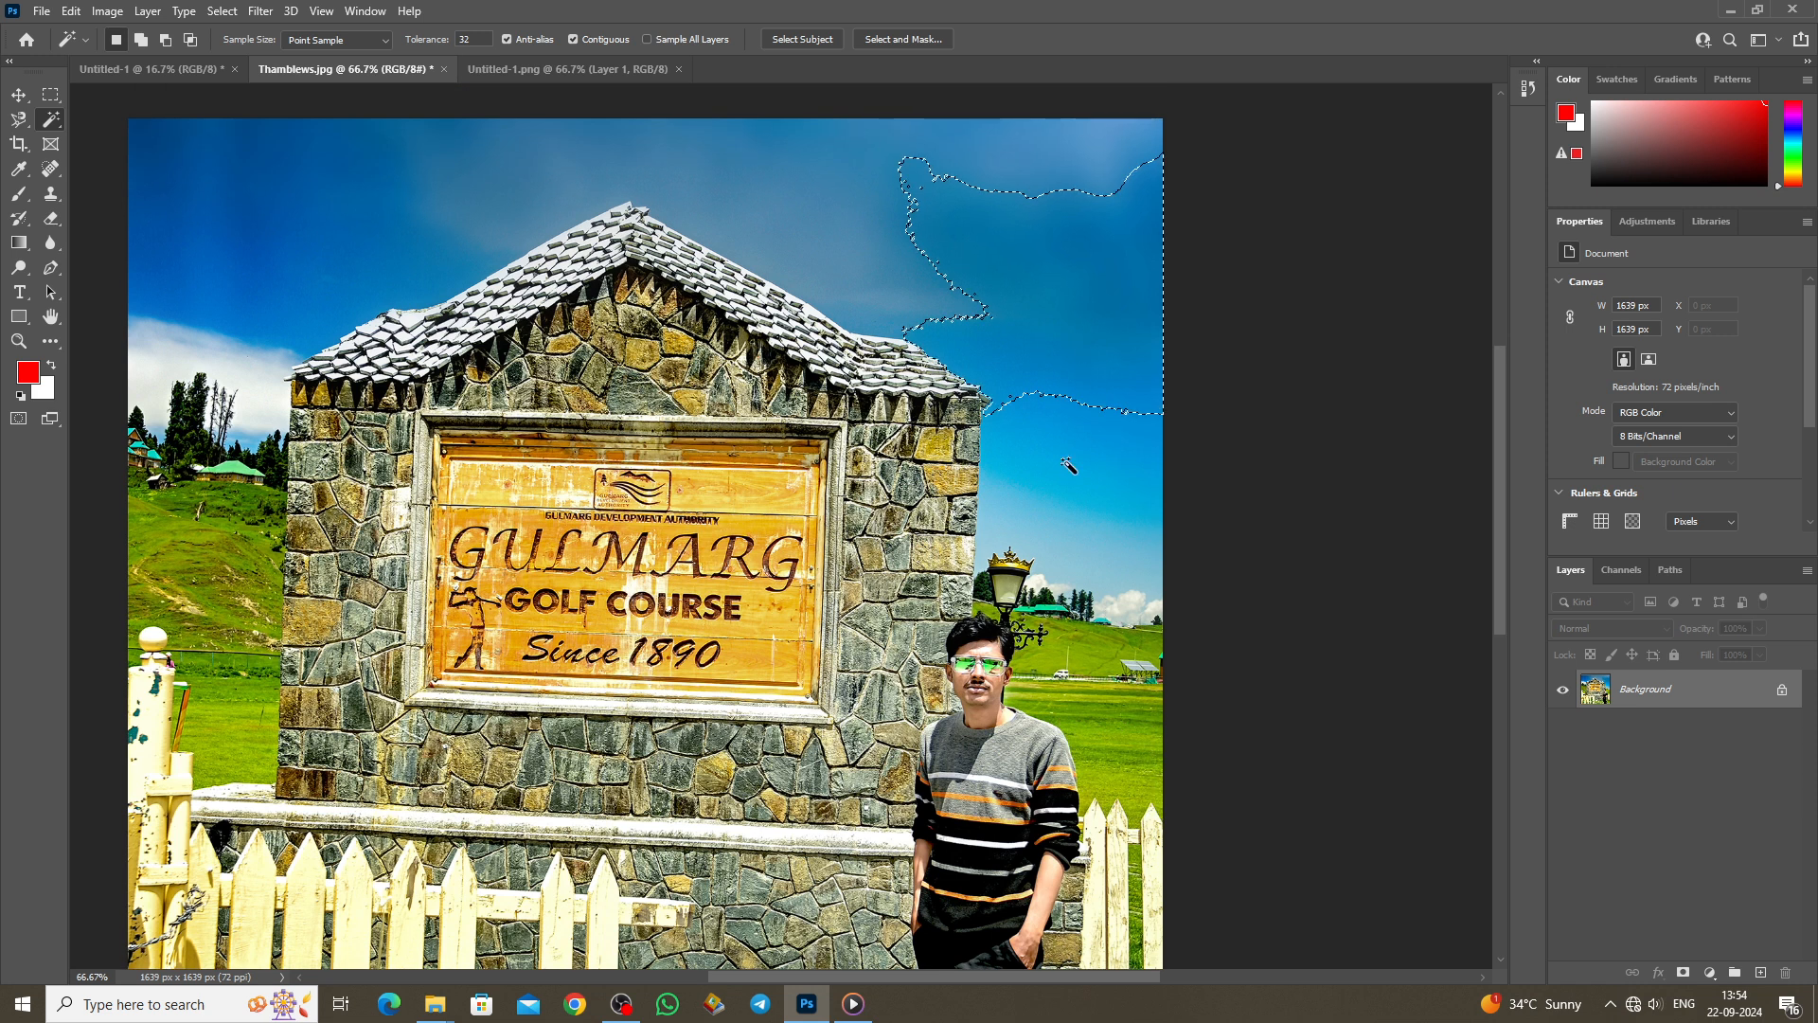
pyautogui.click(1037, 426)
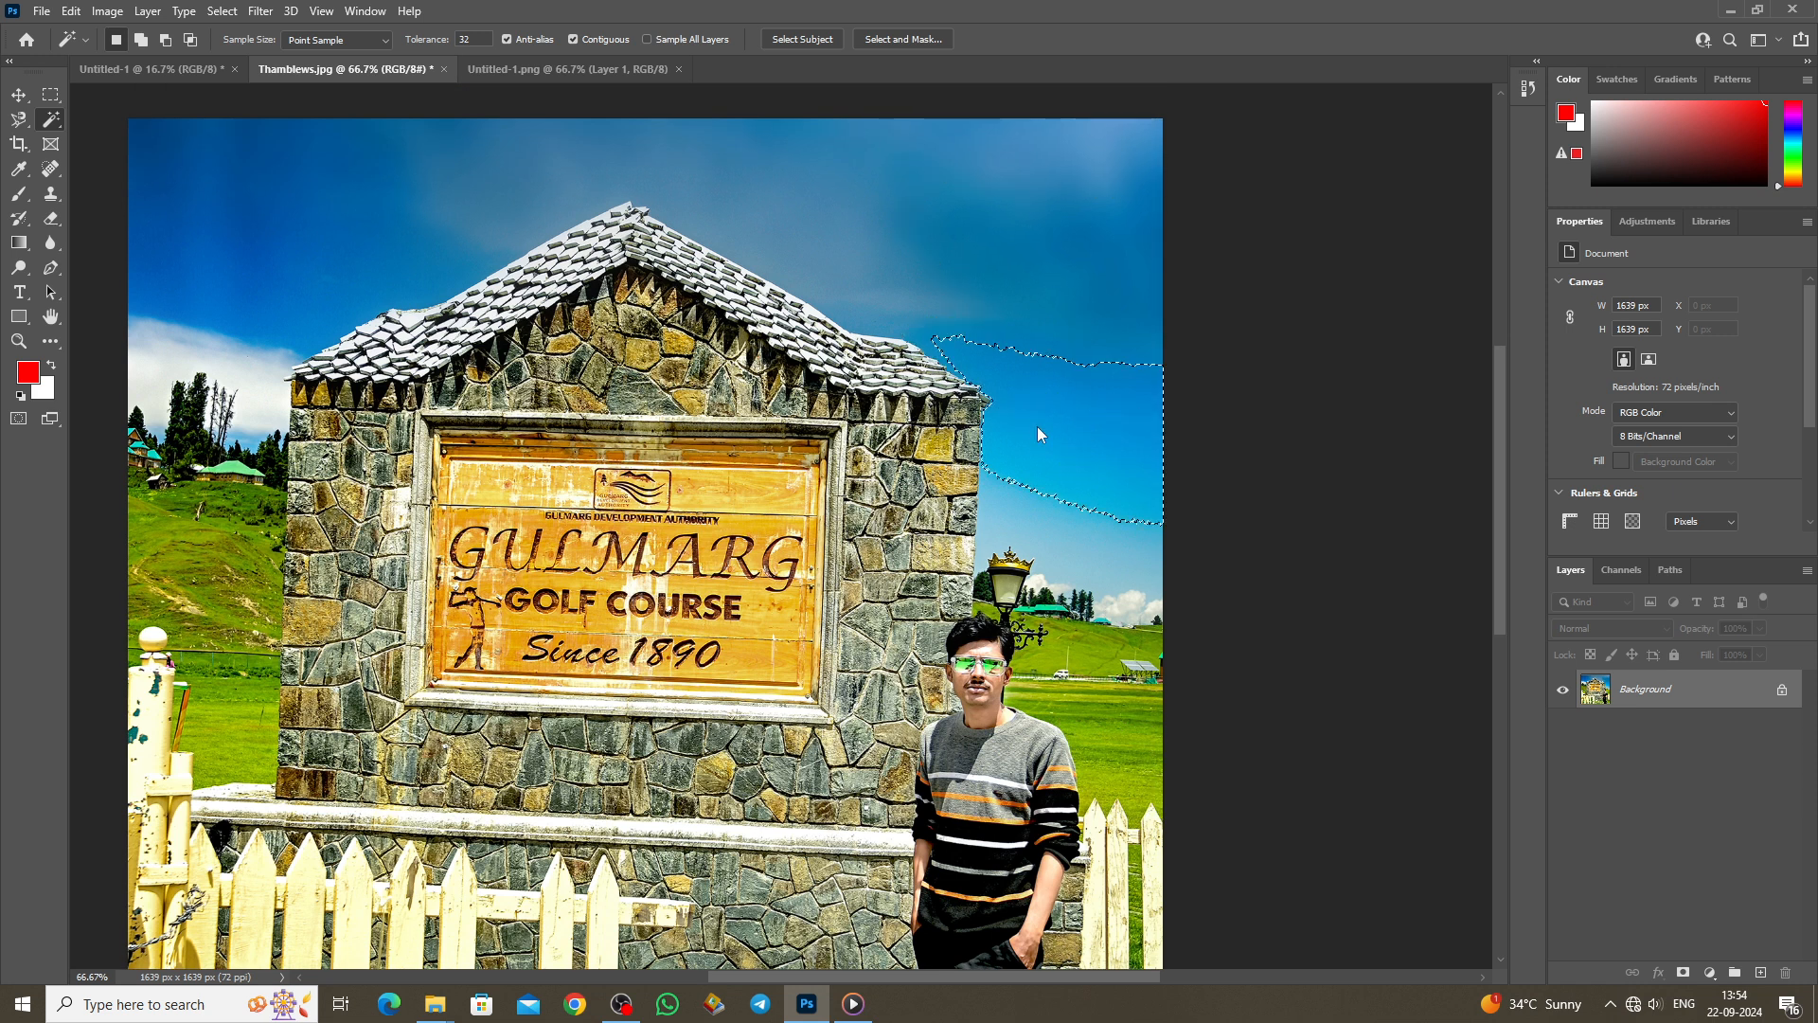
pyautogui.scroll(-2, 1037, 426)
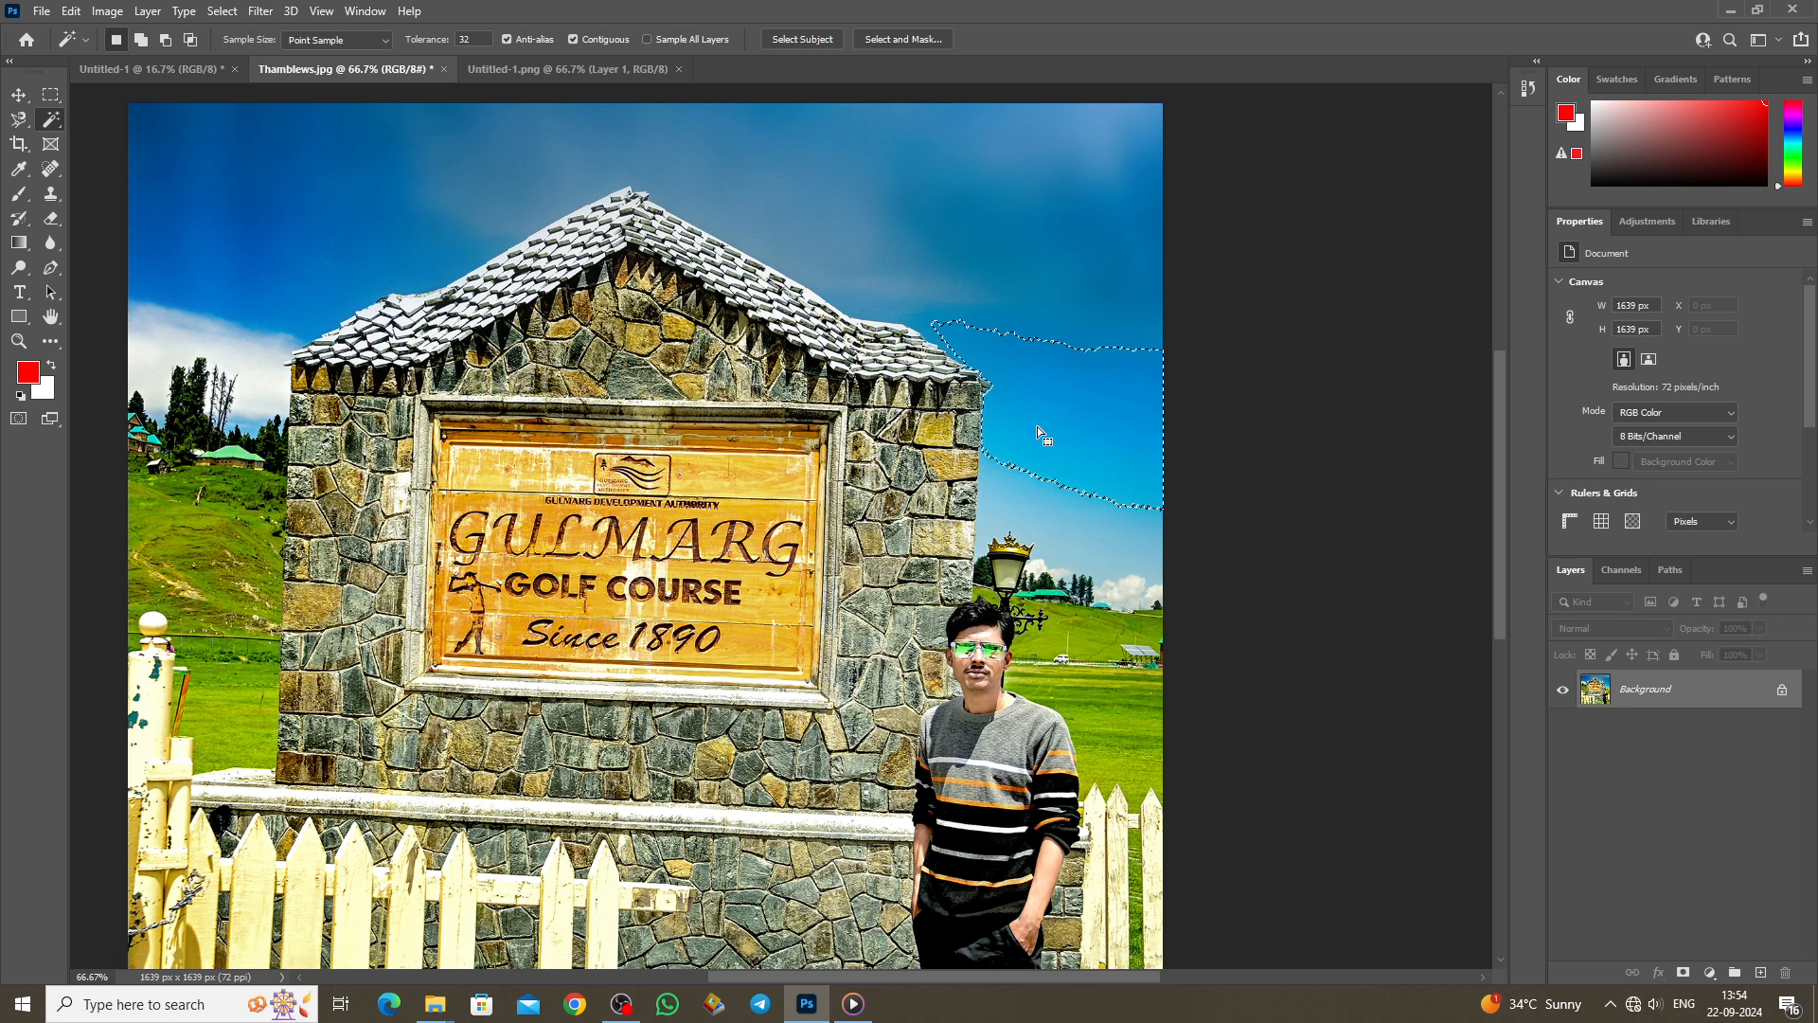
pyautogui.scroll(-2, 1037, 426)
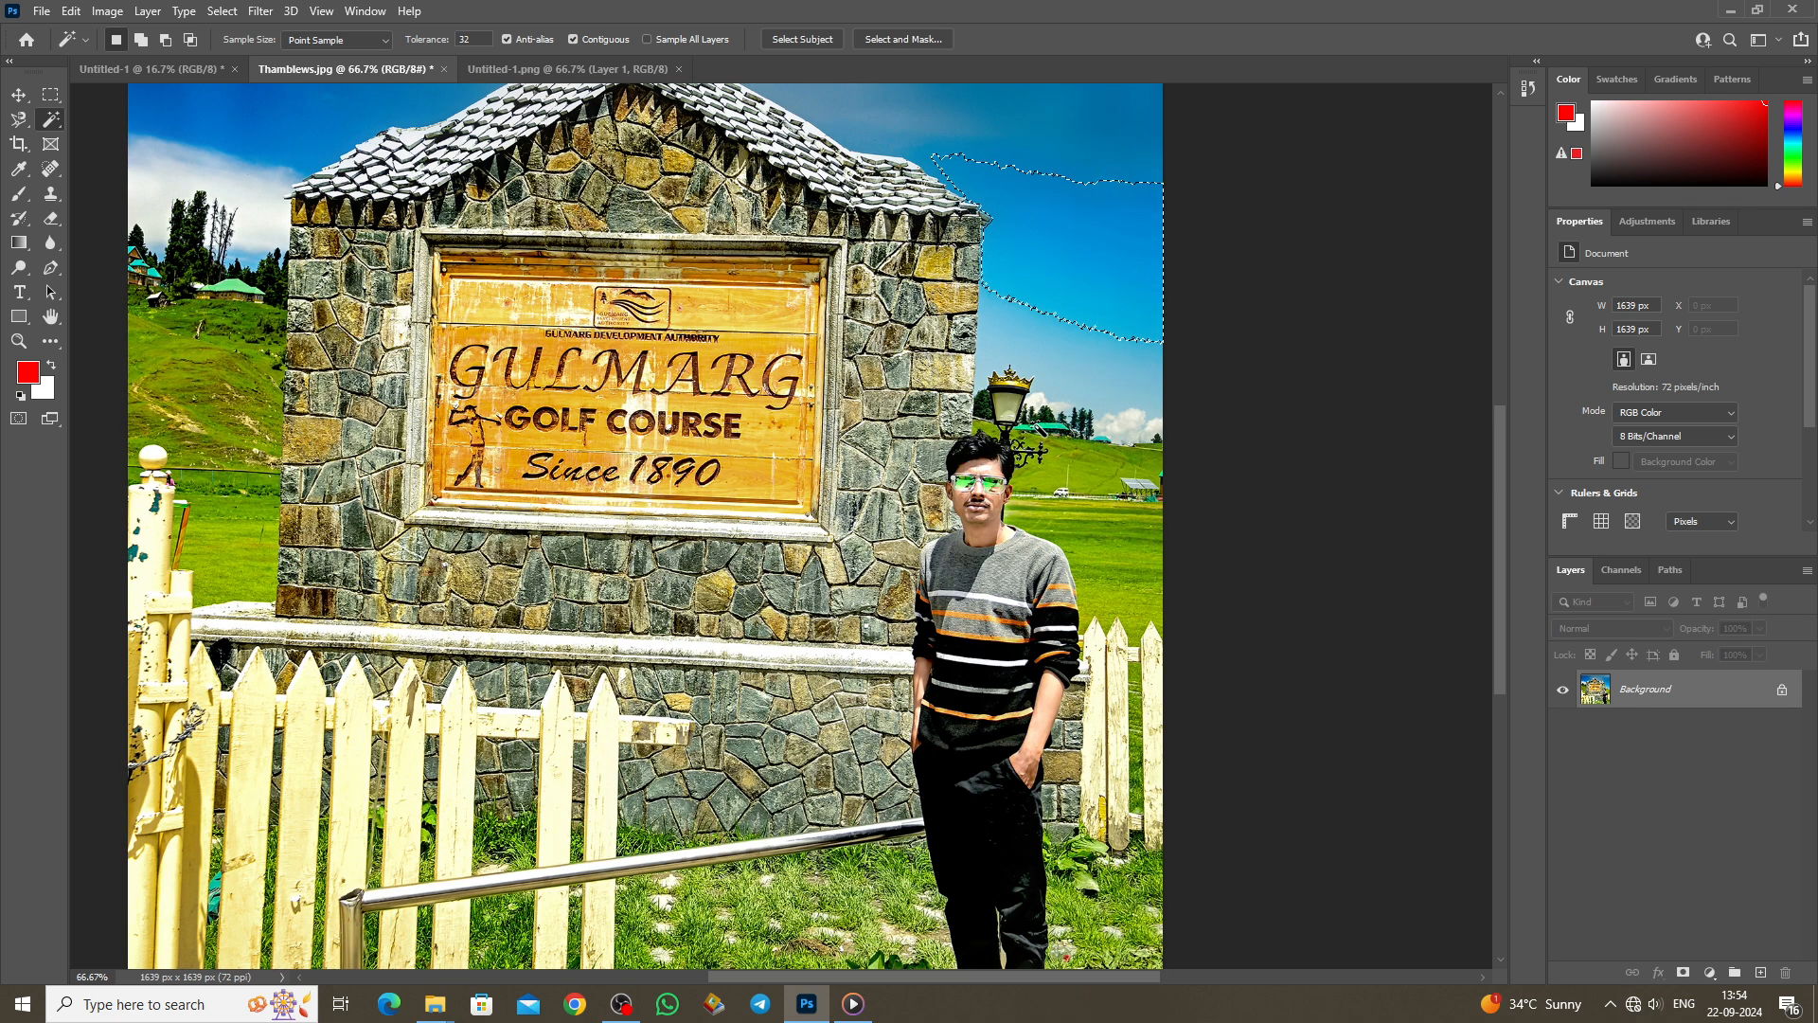
pyautogui.scroll(1, 1037, 426)
pyautogui.scroll(2, 1038, 429)
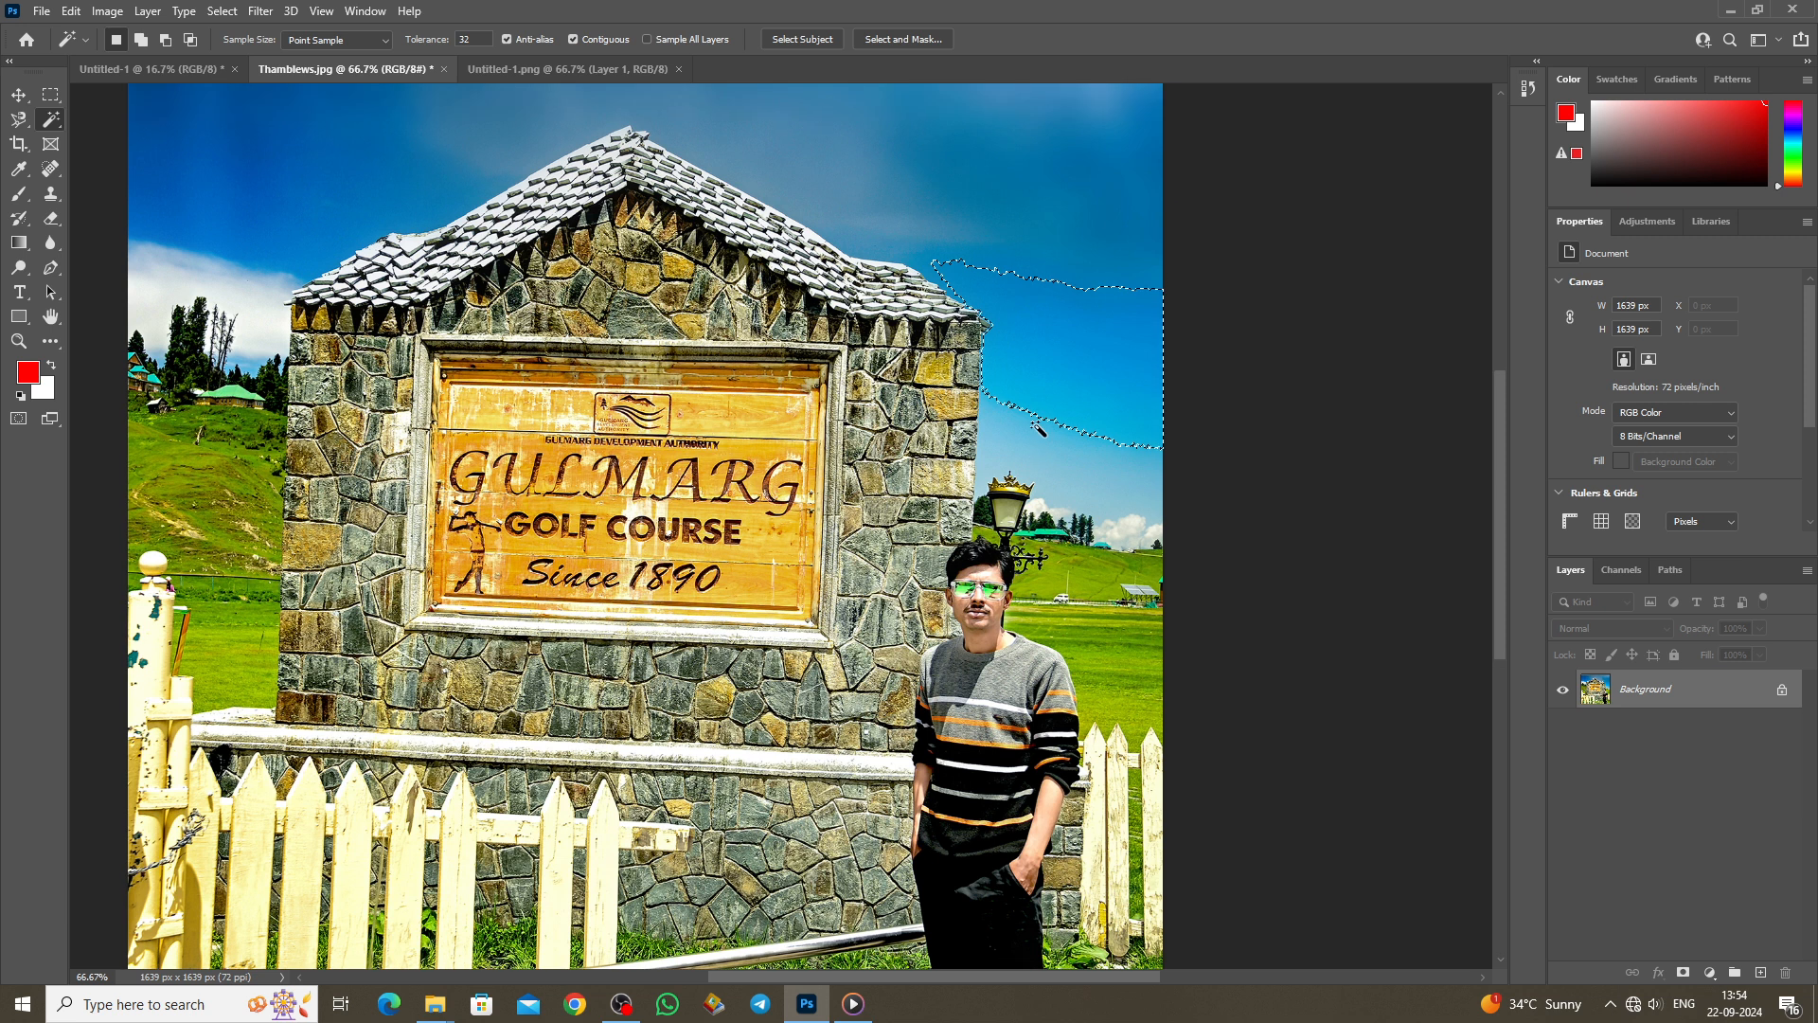
pyautogui.scroll(-1, 1039, 429)
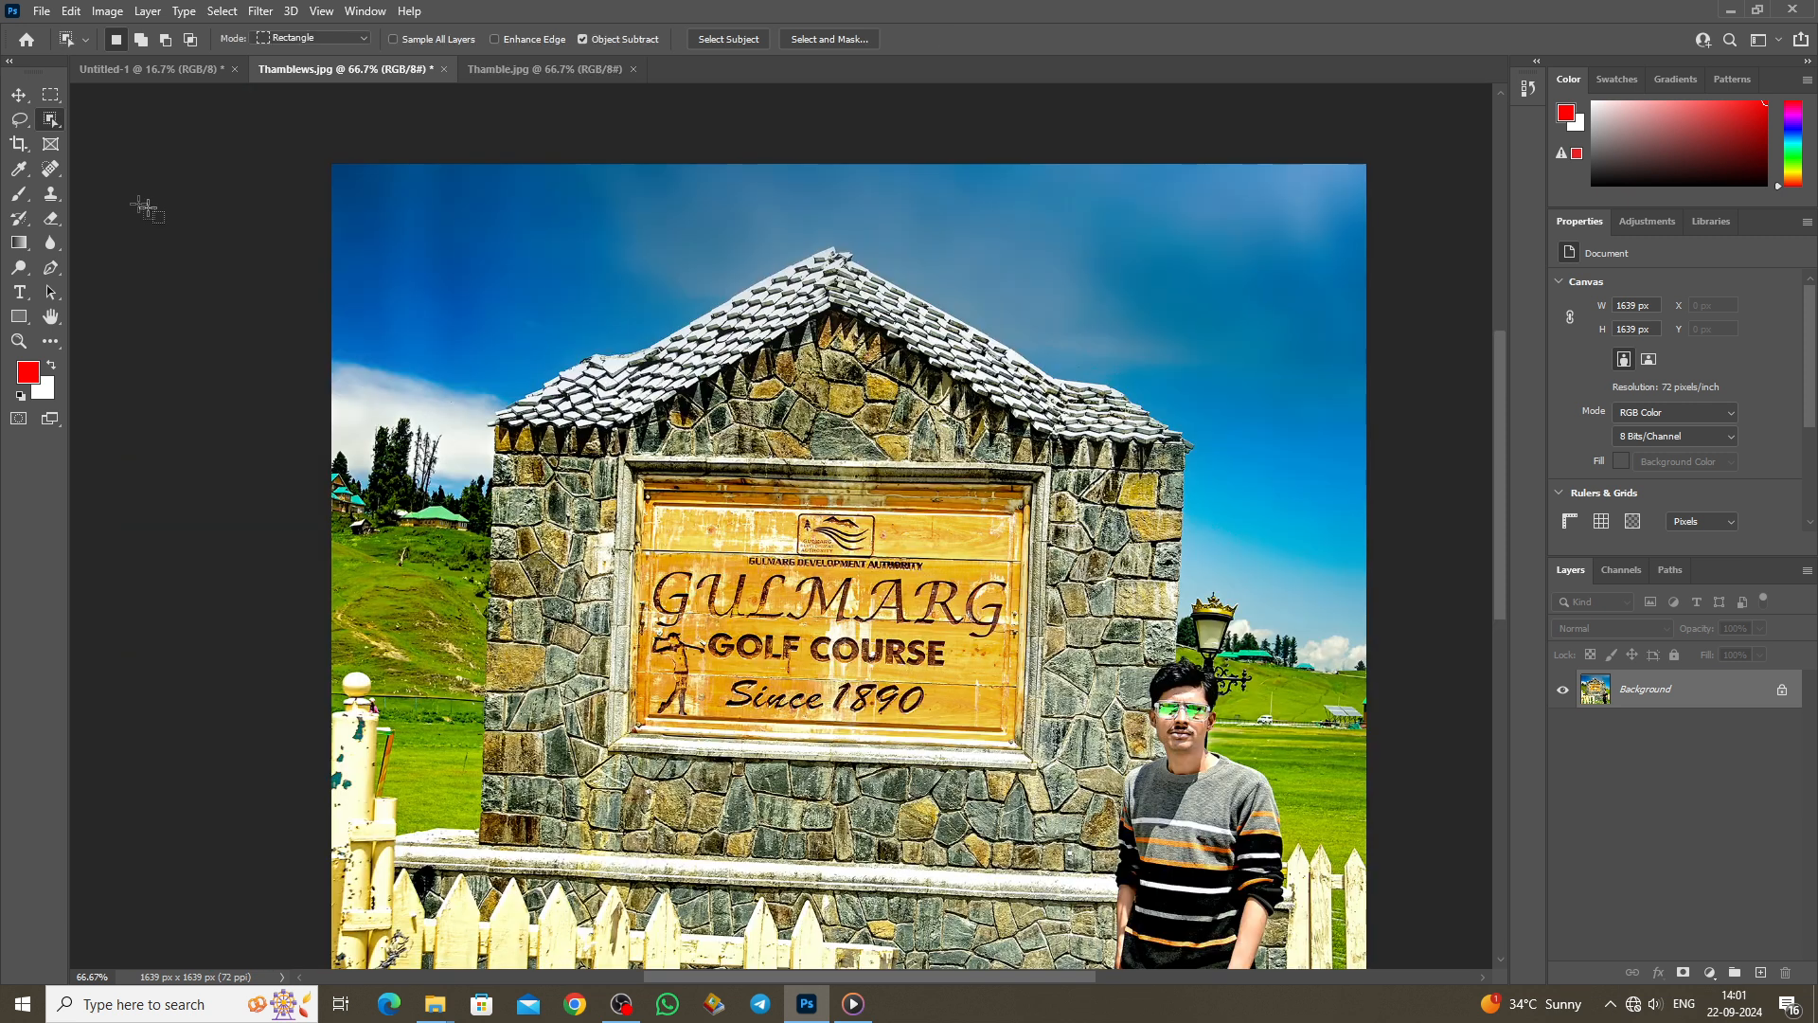
pyautogui.moveTo(19, 143); pyautogui.dragTo(70, 149)
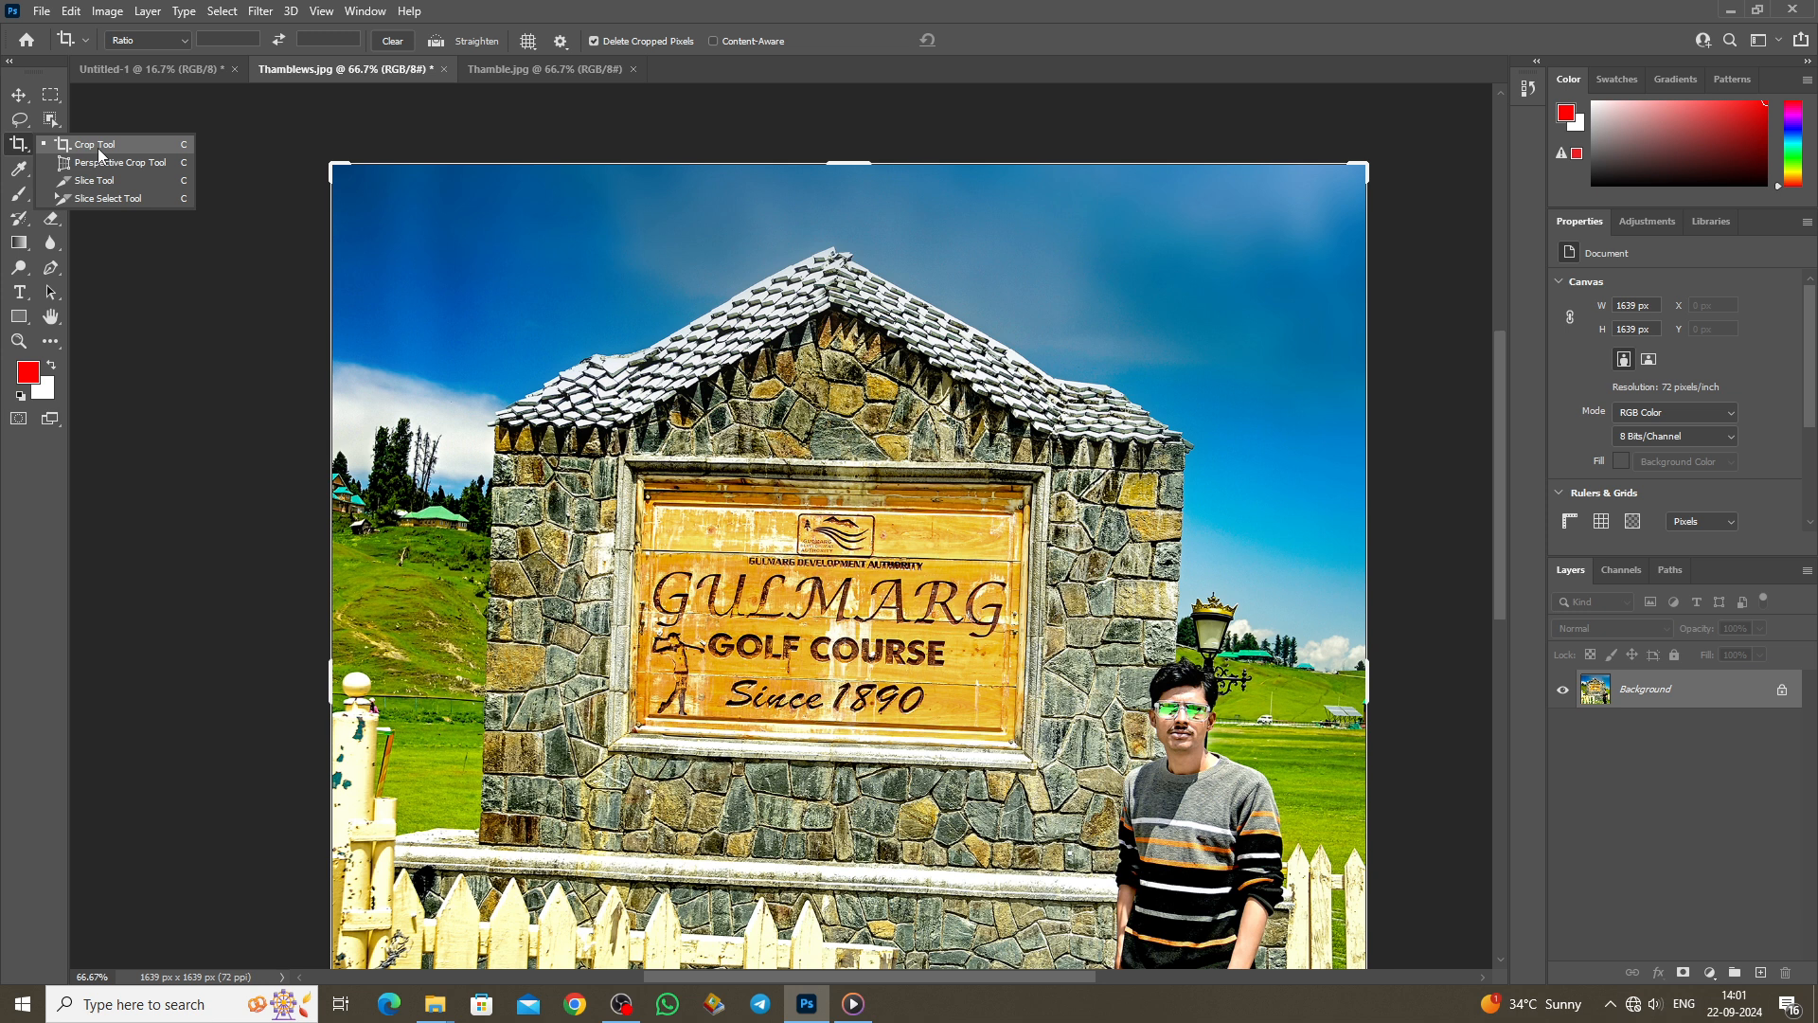
pyautogui.click(98, 148)
pyautogui.scroll(-1, 520, 333)
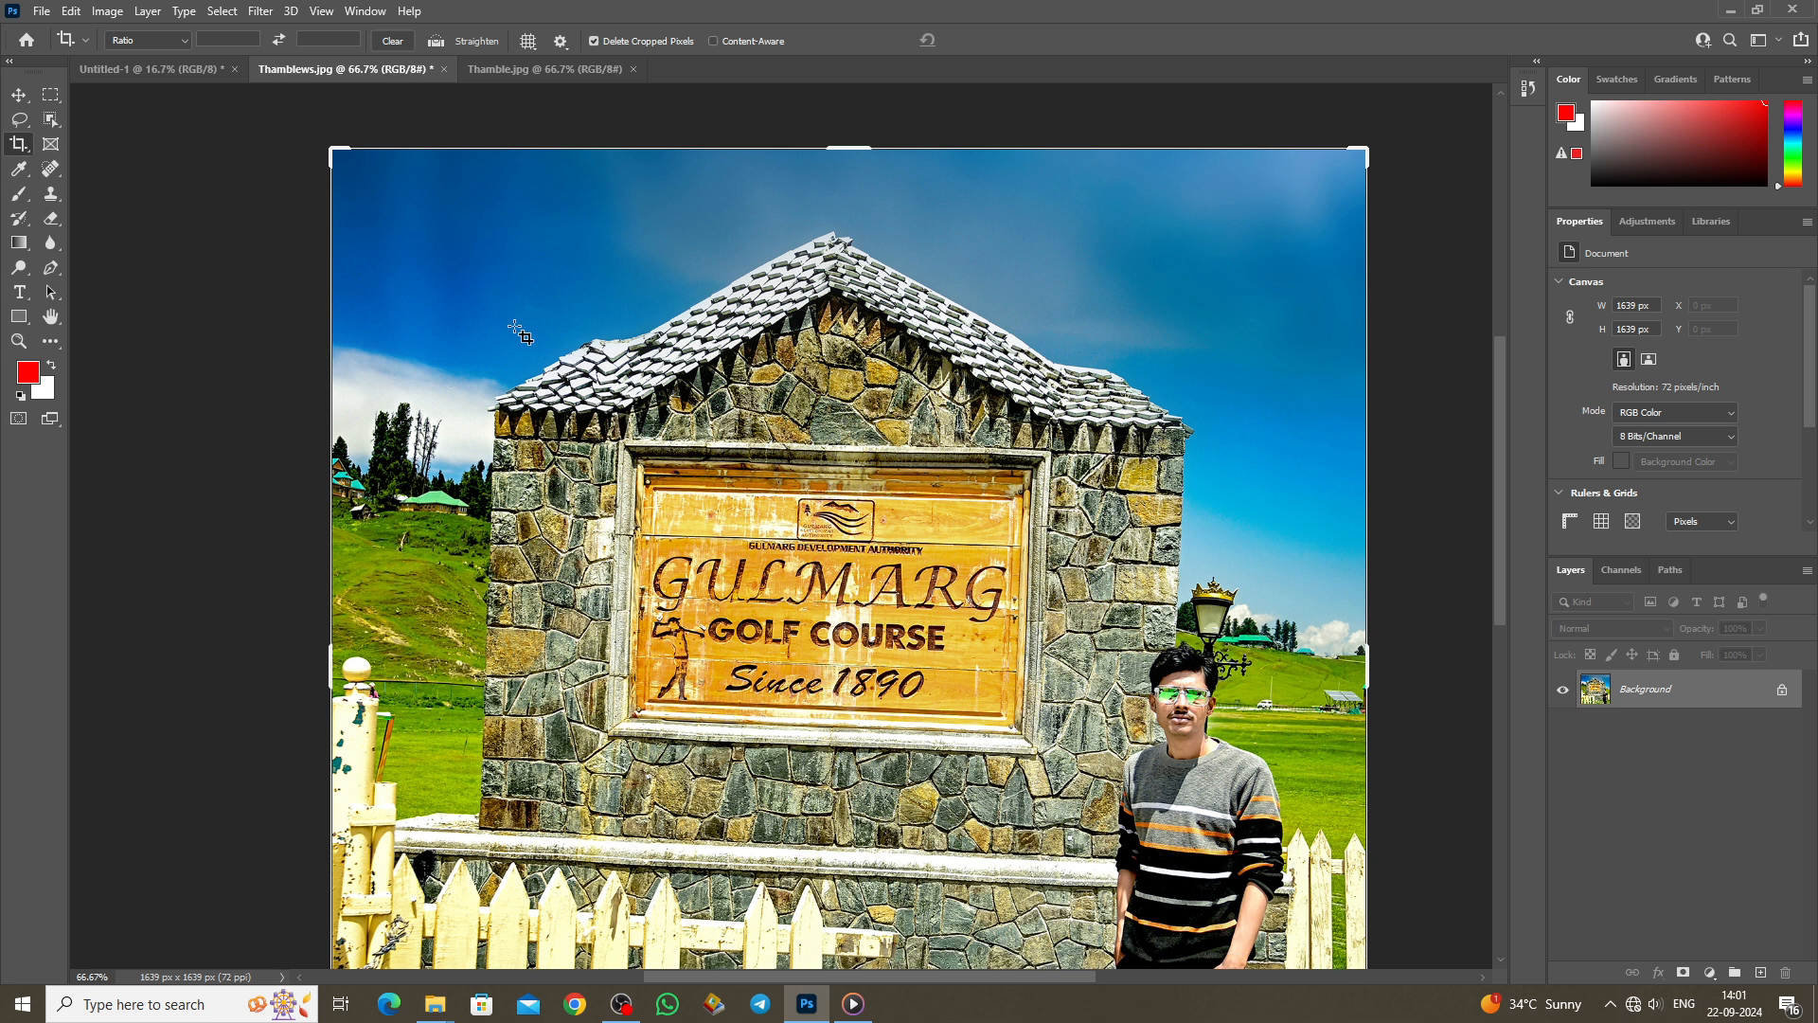
pyautogui.hotkey('ctrl', '-')
pyautogui.hotkey('ctrl', '-')
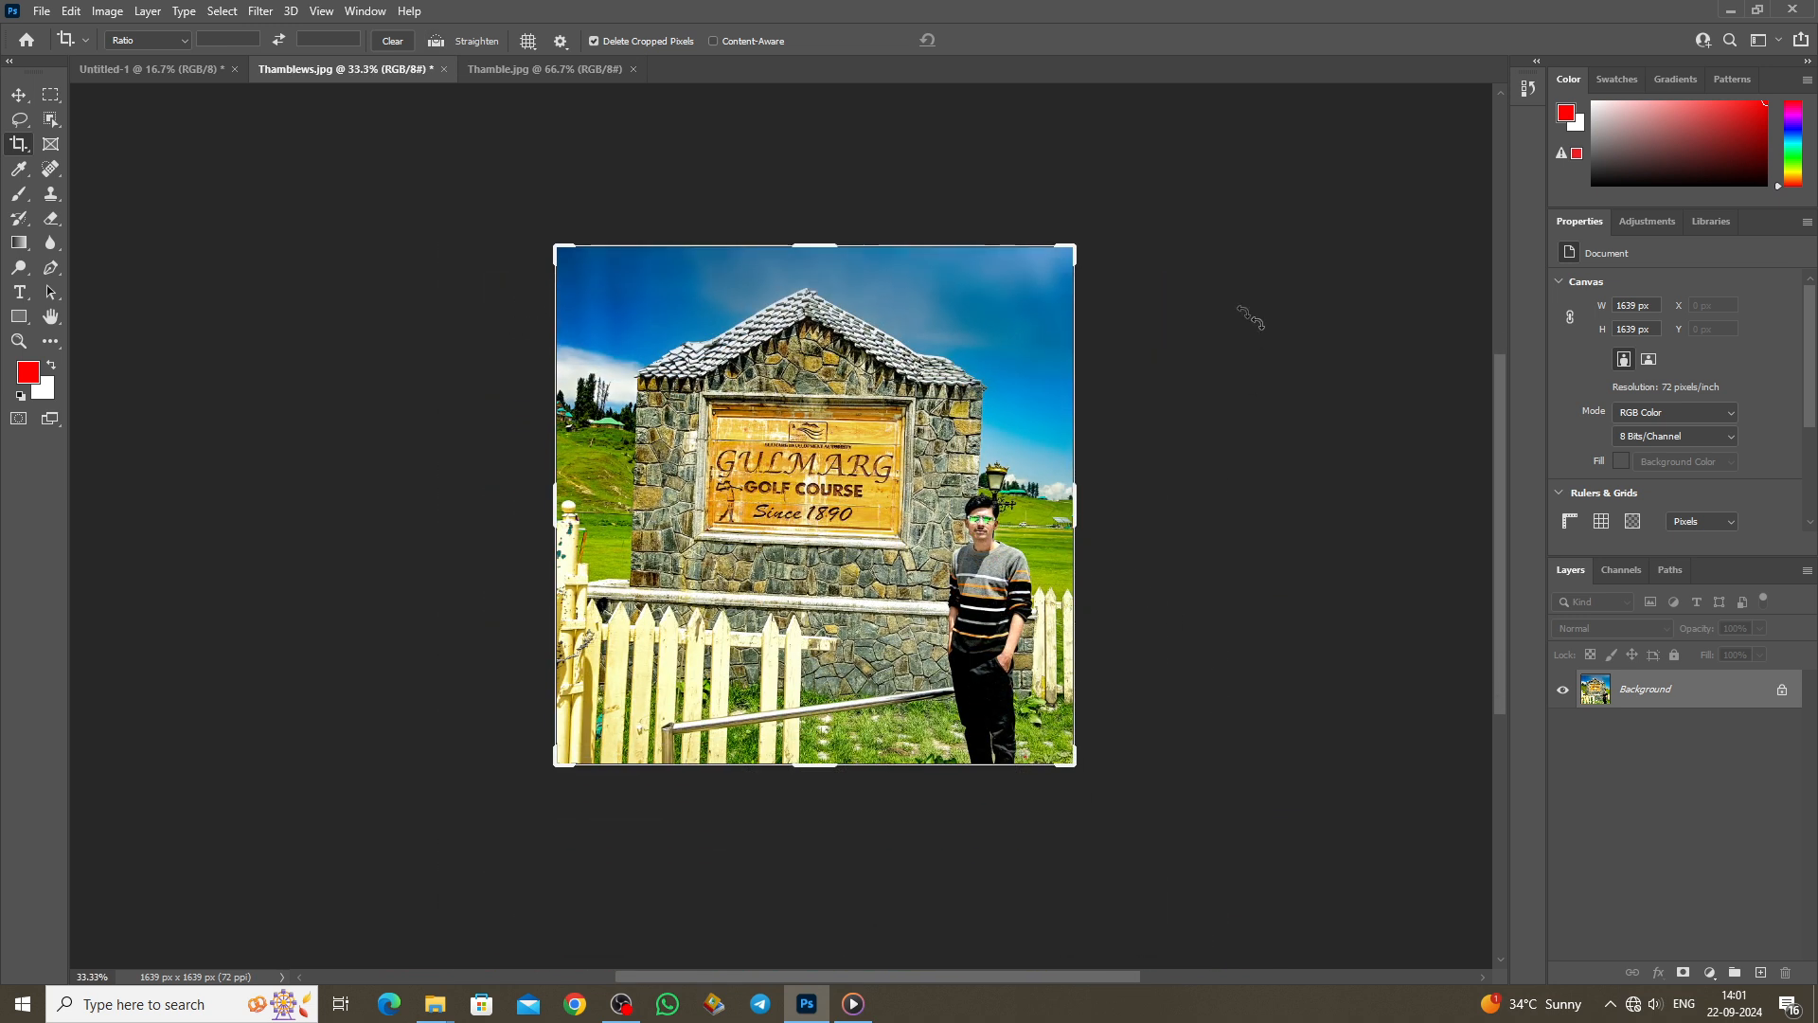
pyautogui.moveTo(562, 250); pyautogui.dragTo(593, 260)
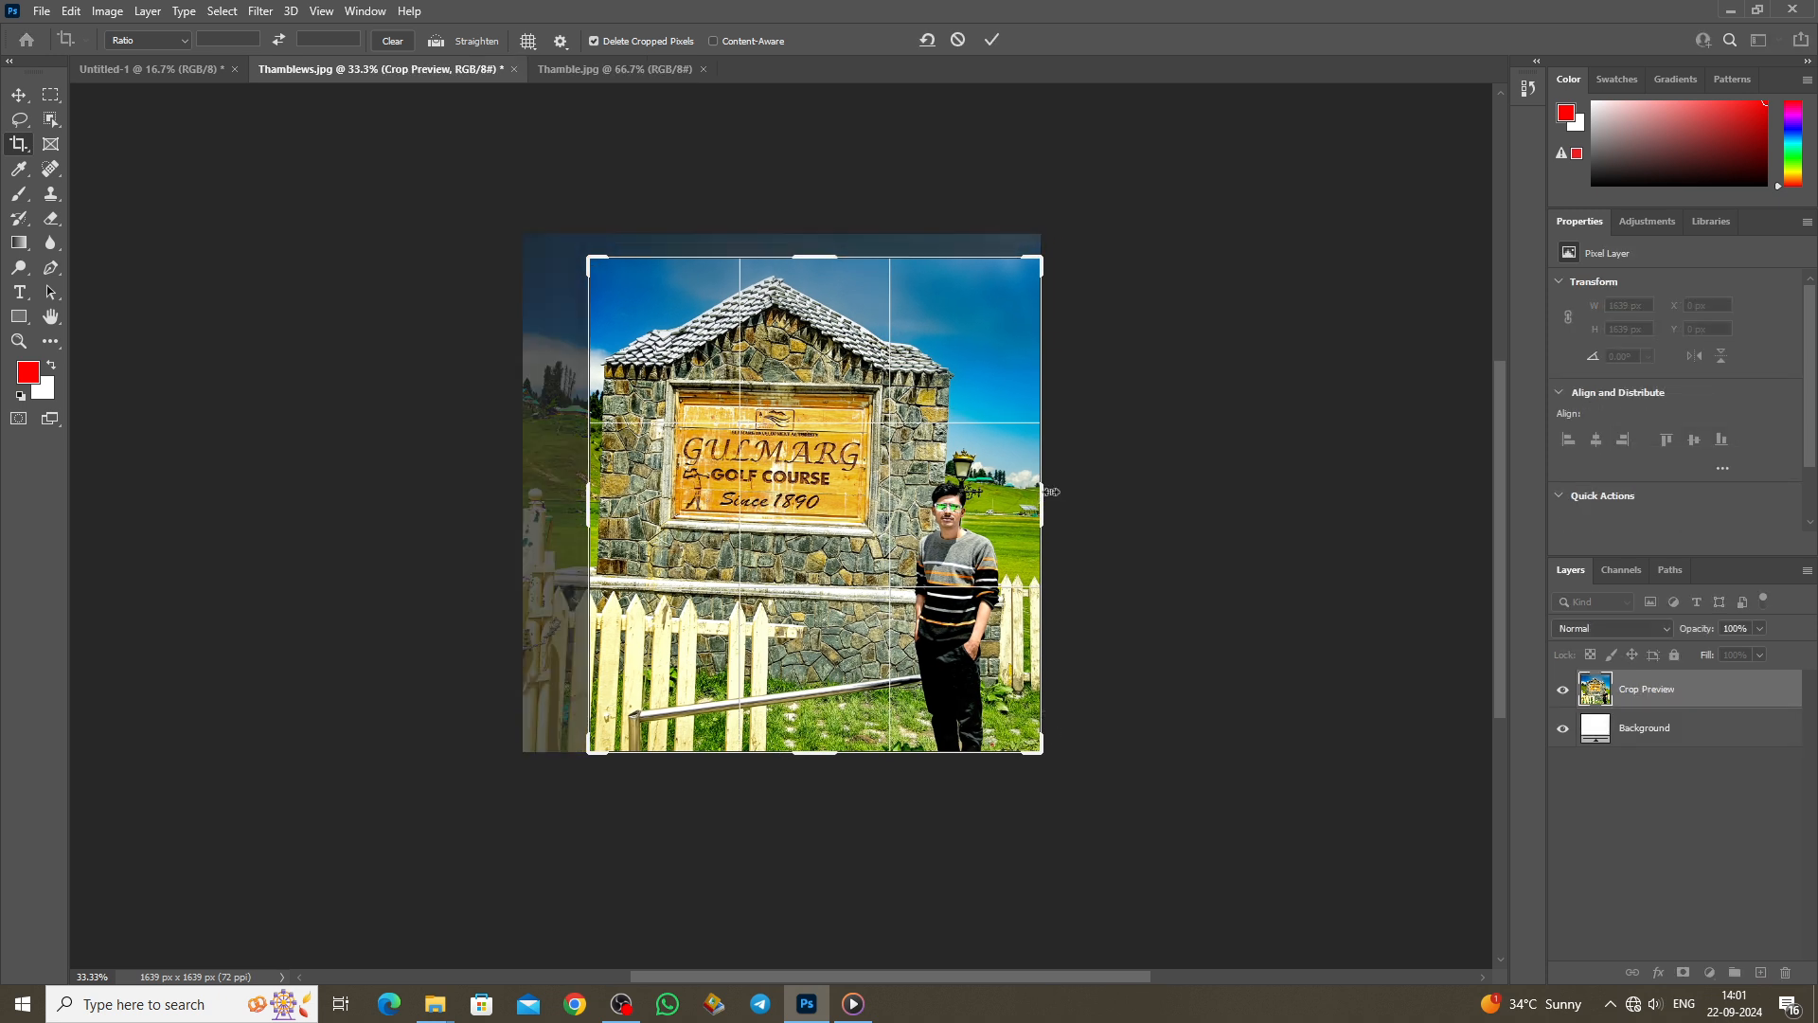
pyautogui.moveTo(1051, 491); pyautogui.dragTo(976, 492)
pyautogui.moveTo(807, 763); pyautogui.dragTo(795, 683)
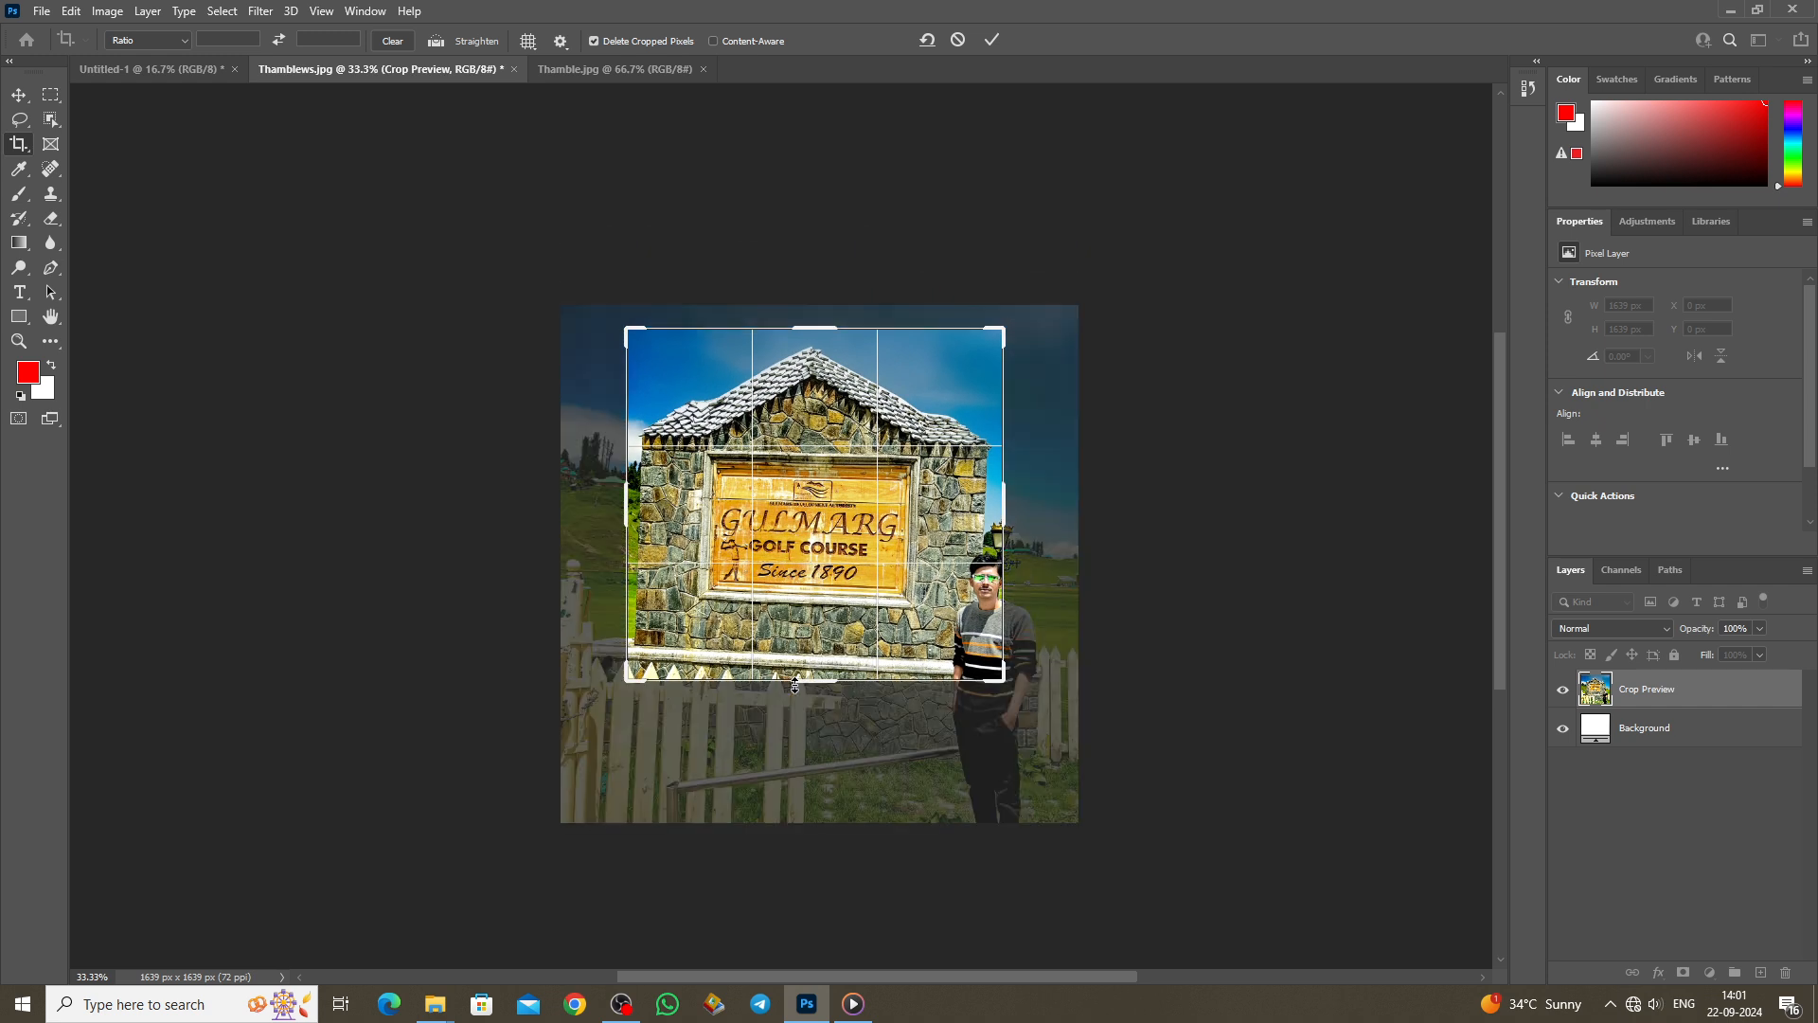
pyautogui.press('Return')
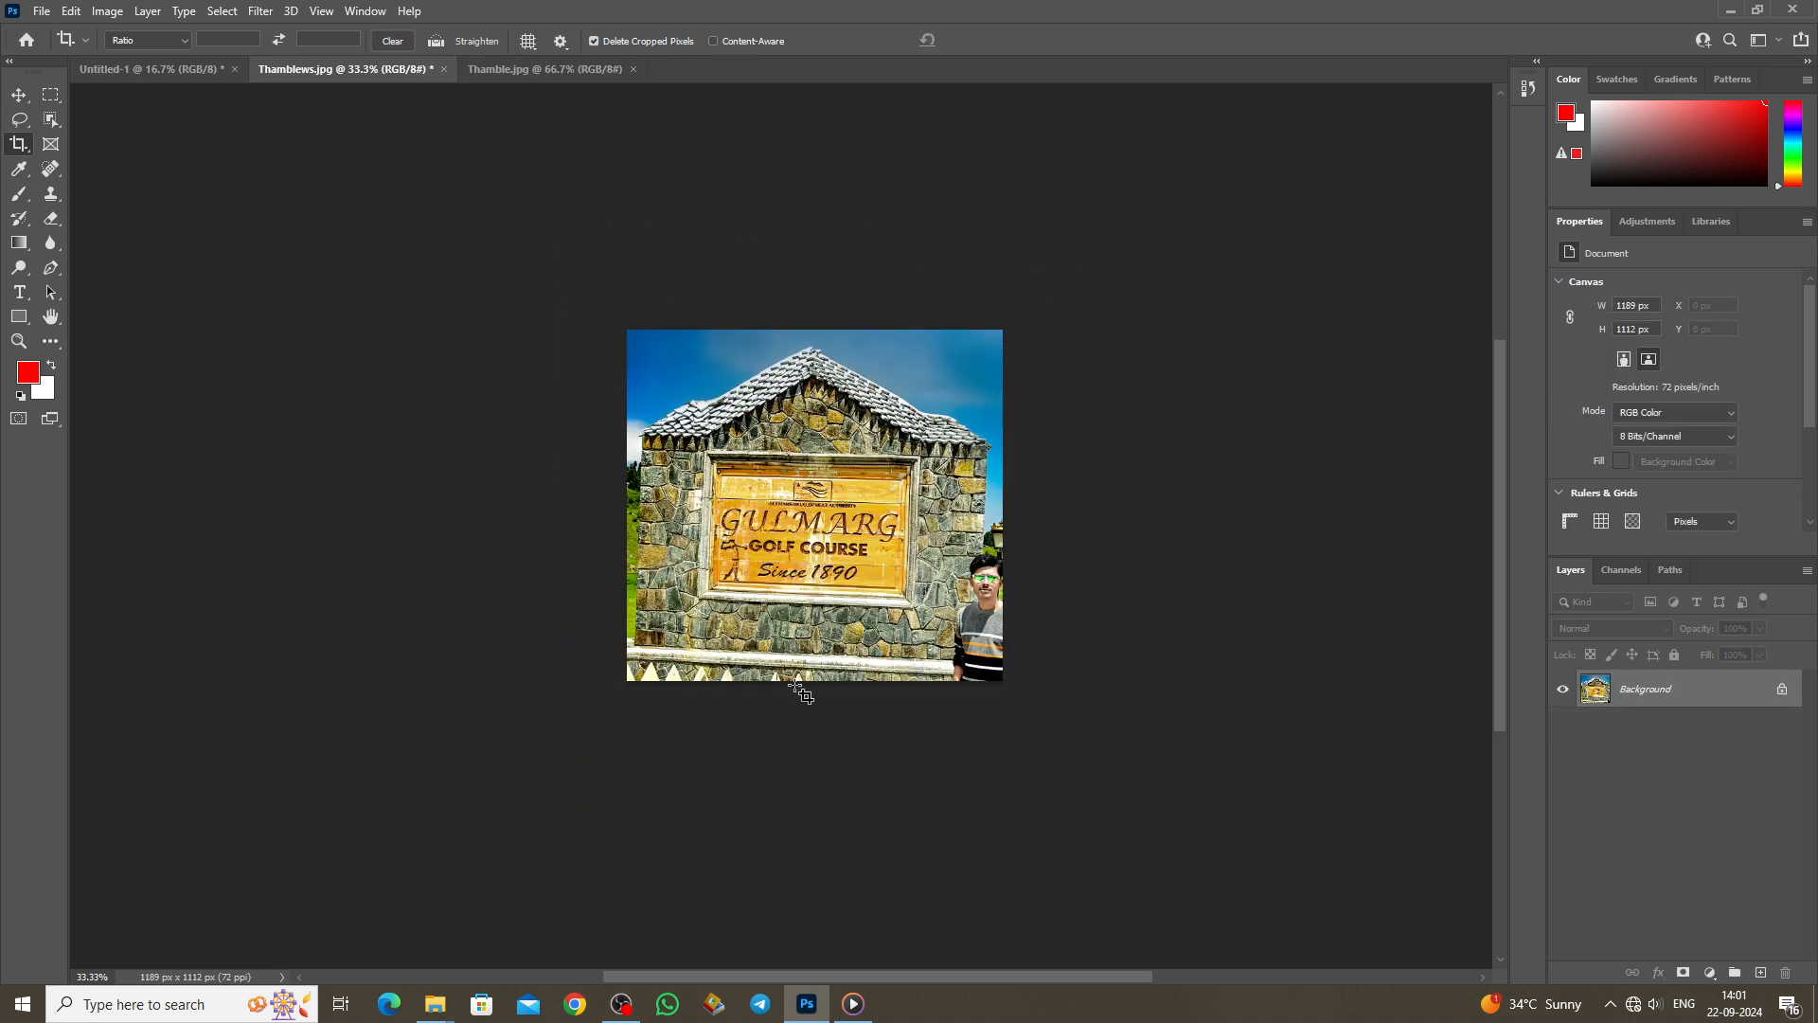
pyautogui.hotkey('ctrl', 'z')
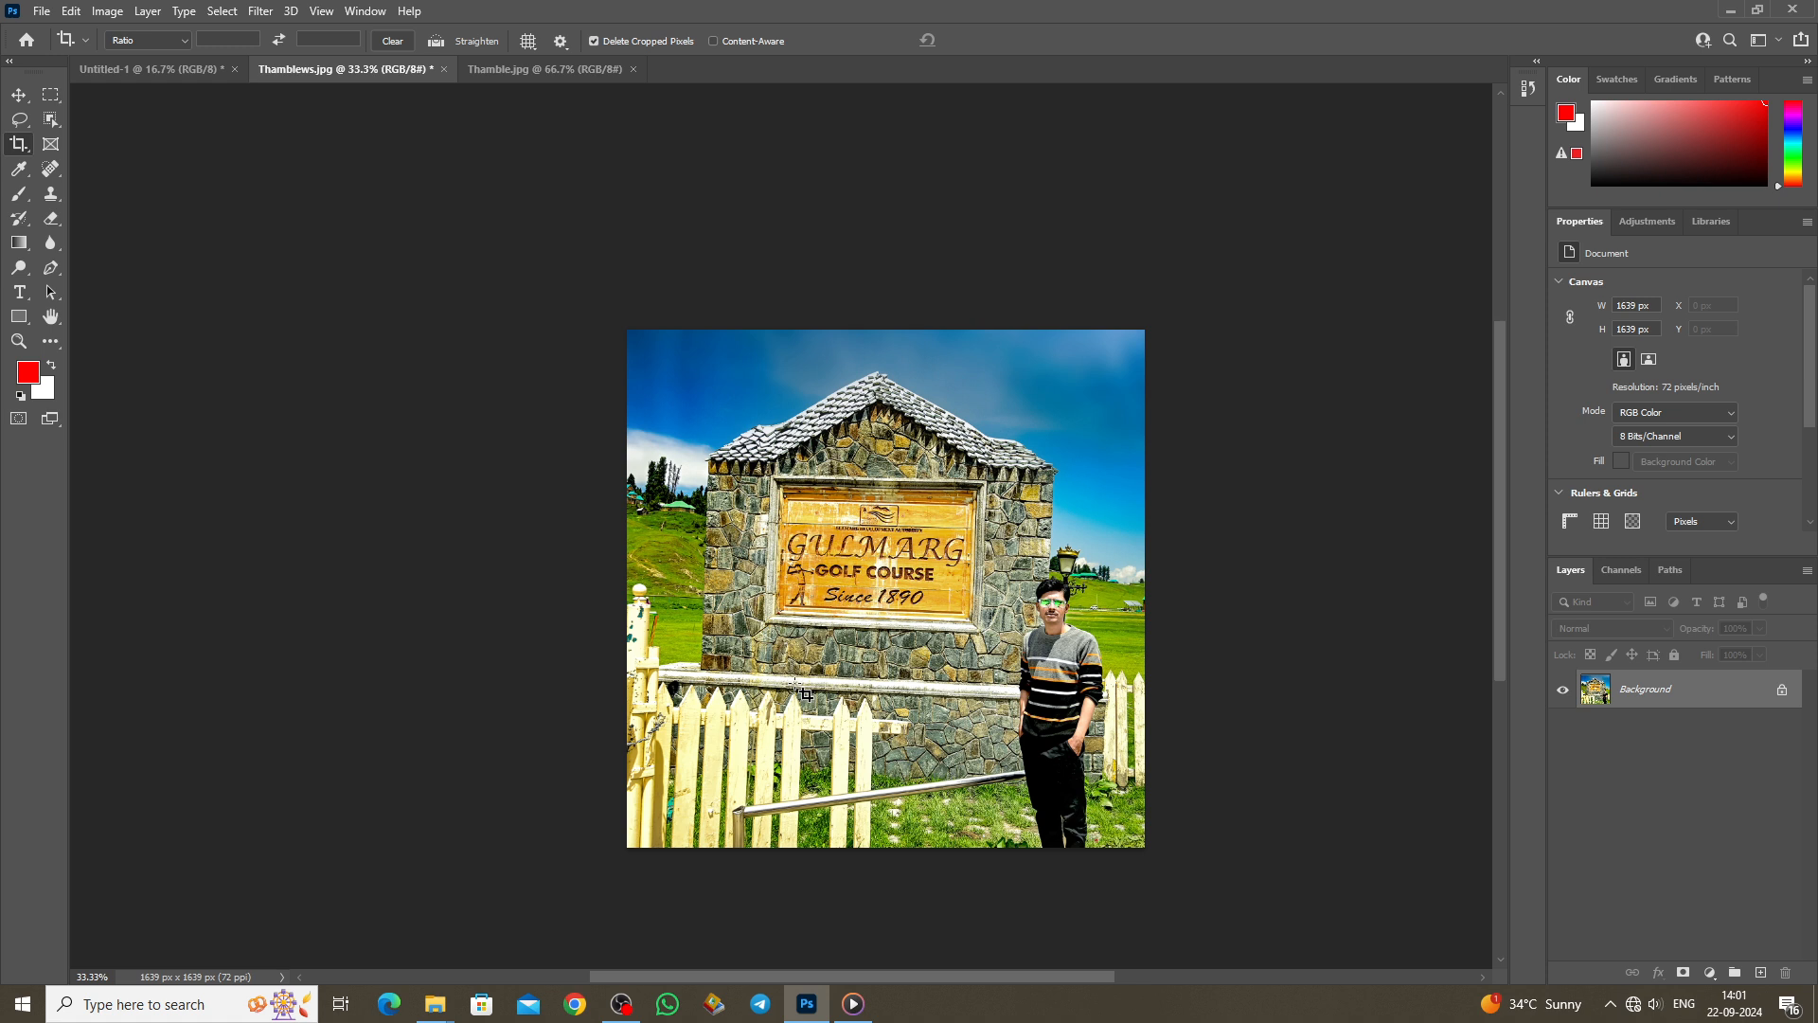
pyautogui.click(19, 144)
pyautogui.moveTo(620, 329); pyautogui.dragTo(796, 435)
pyautogui.press('Return')
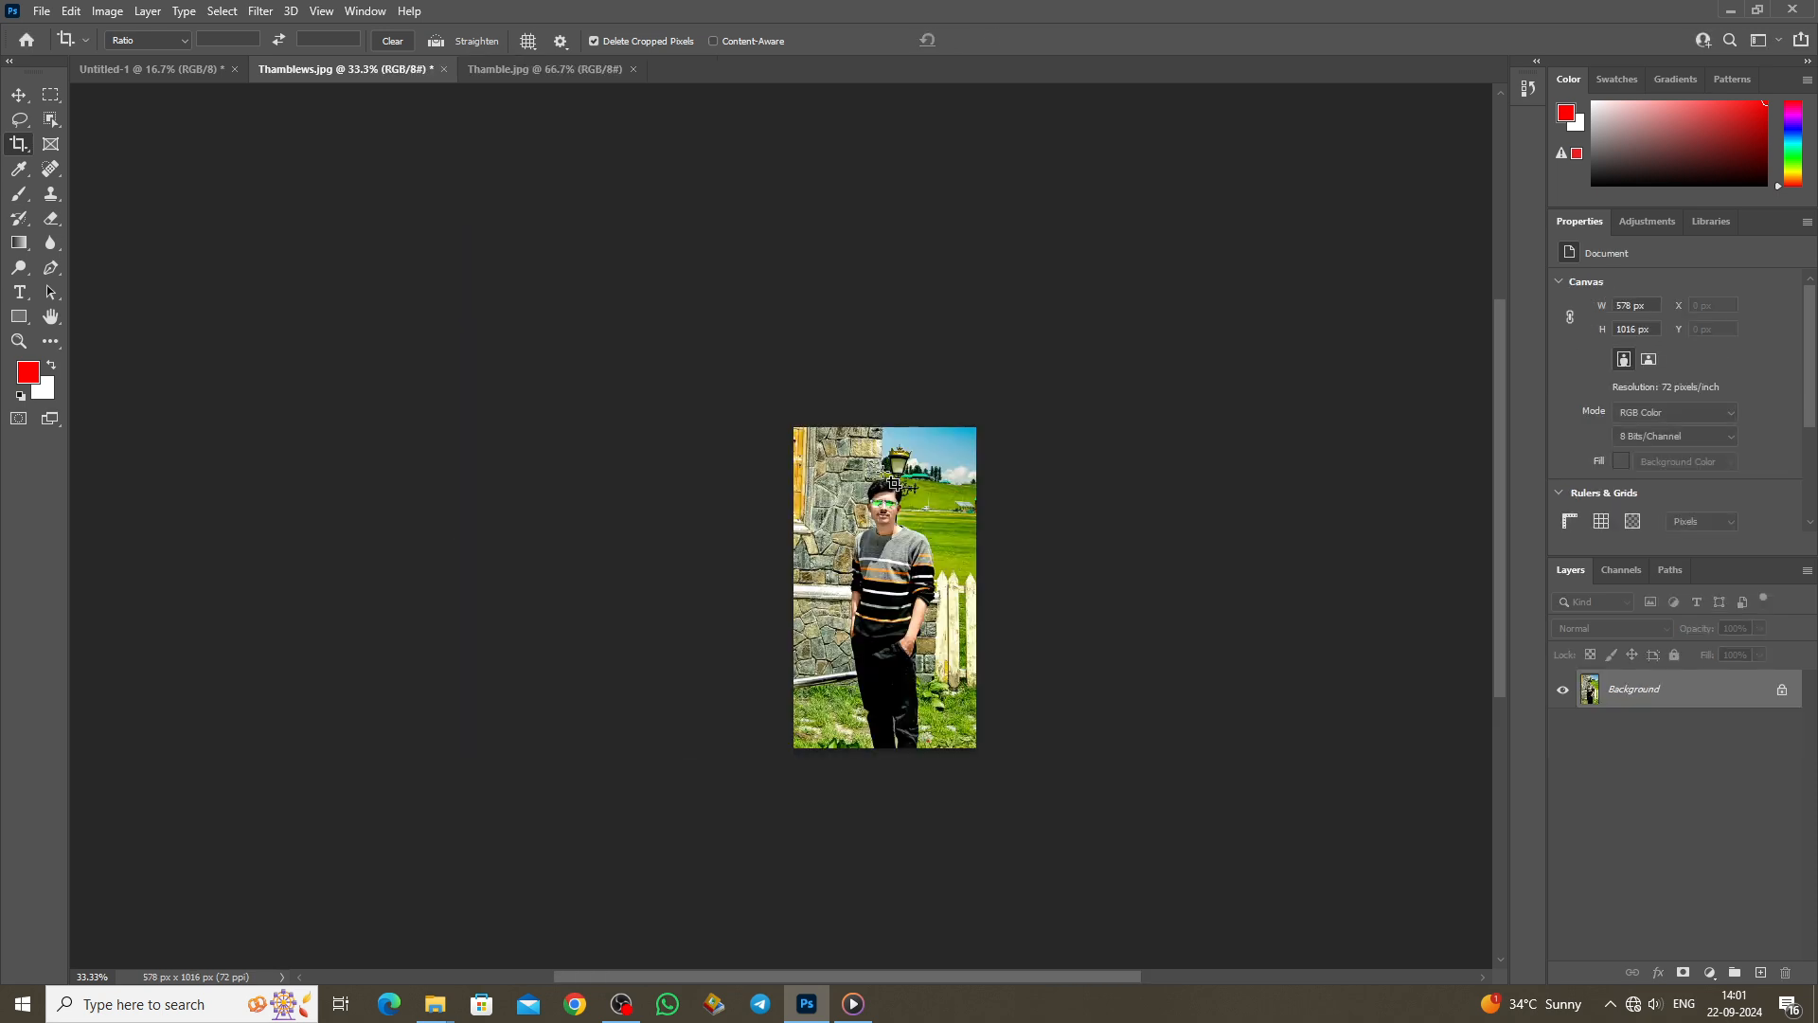
pyautogui.scroll(2, 790, 629)
pyautogui.moveTo(751, 976); pyautogui.dragTo(846, 958)
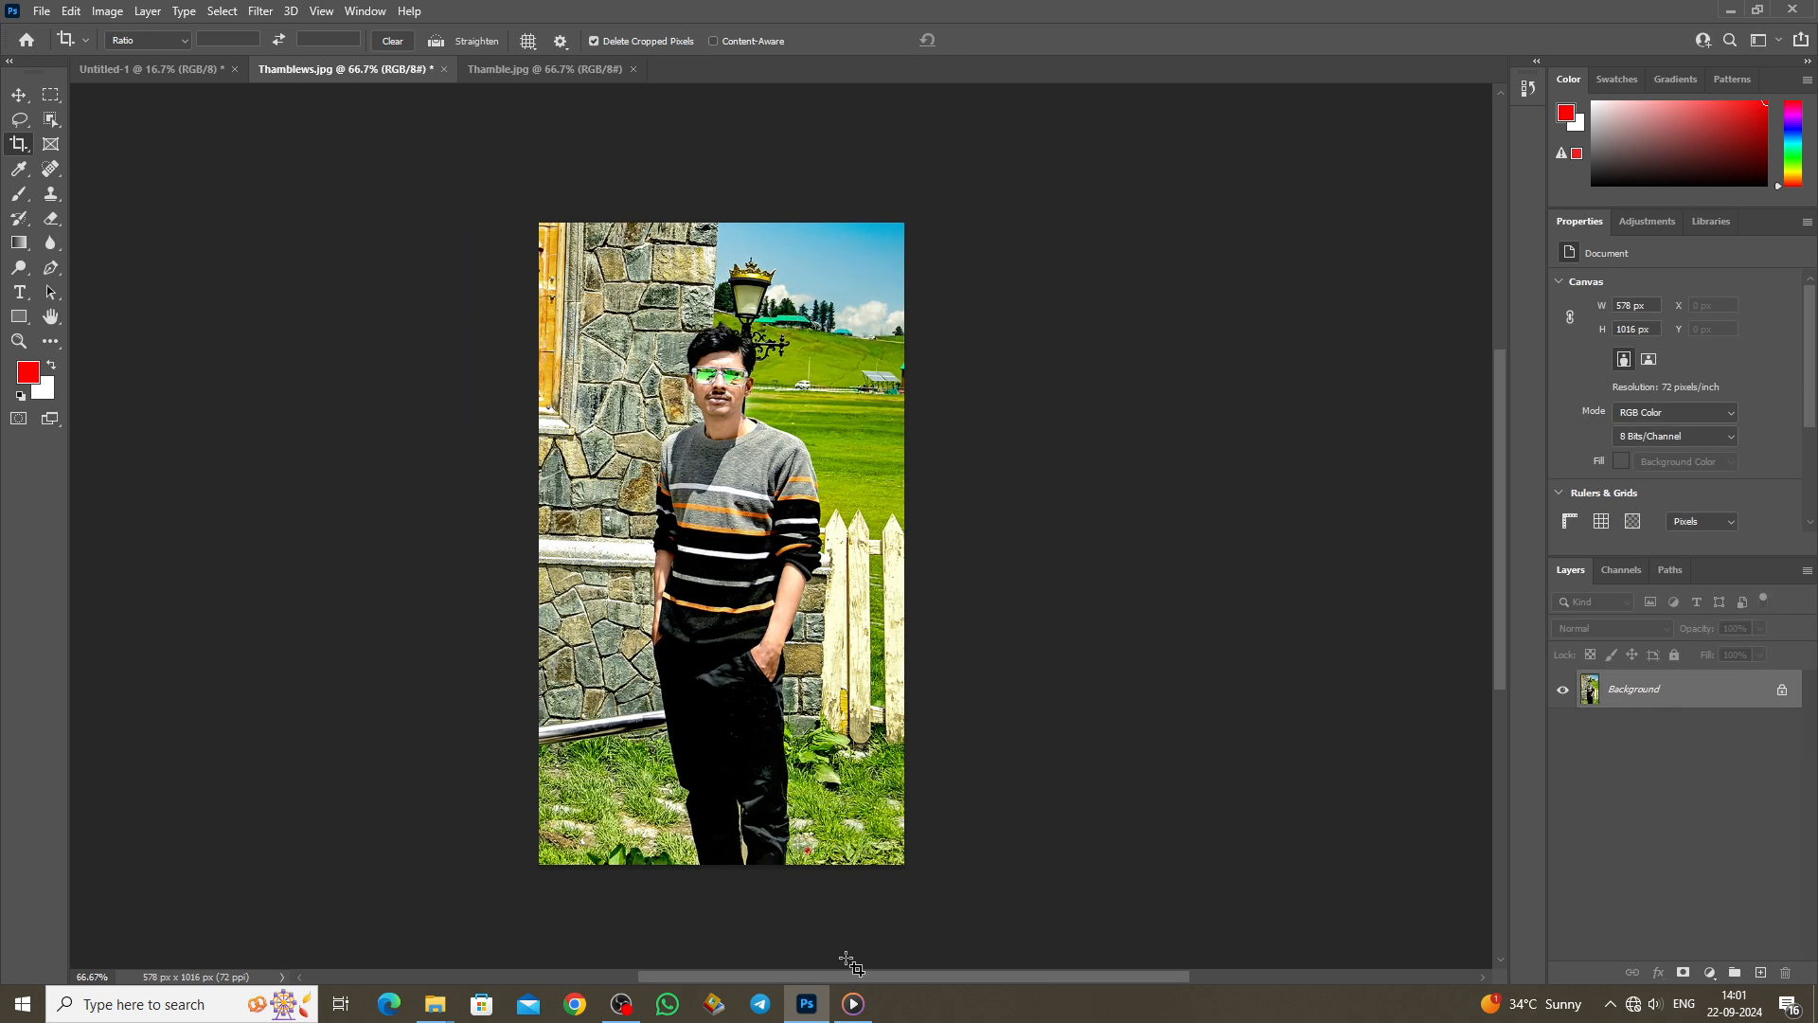
pyautogui.hotkey('ctrl', 'z')
pyautogui.scroll(-3, 834, 963)
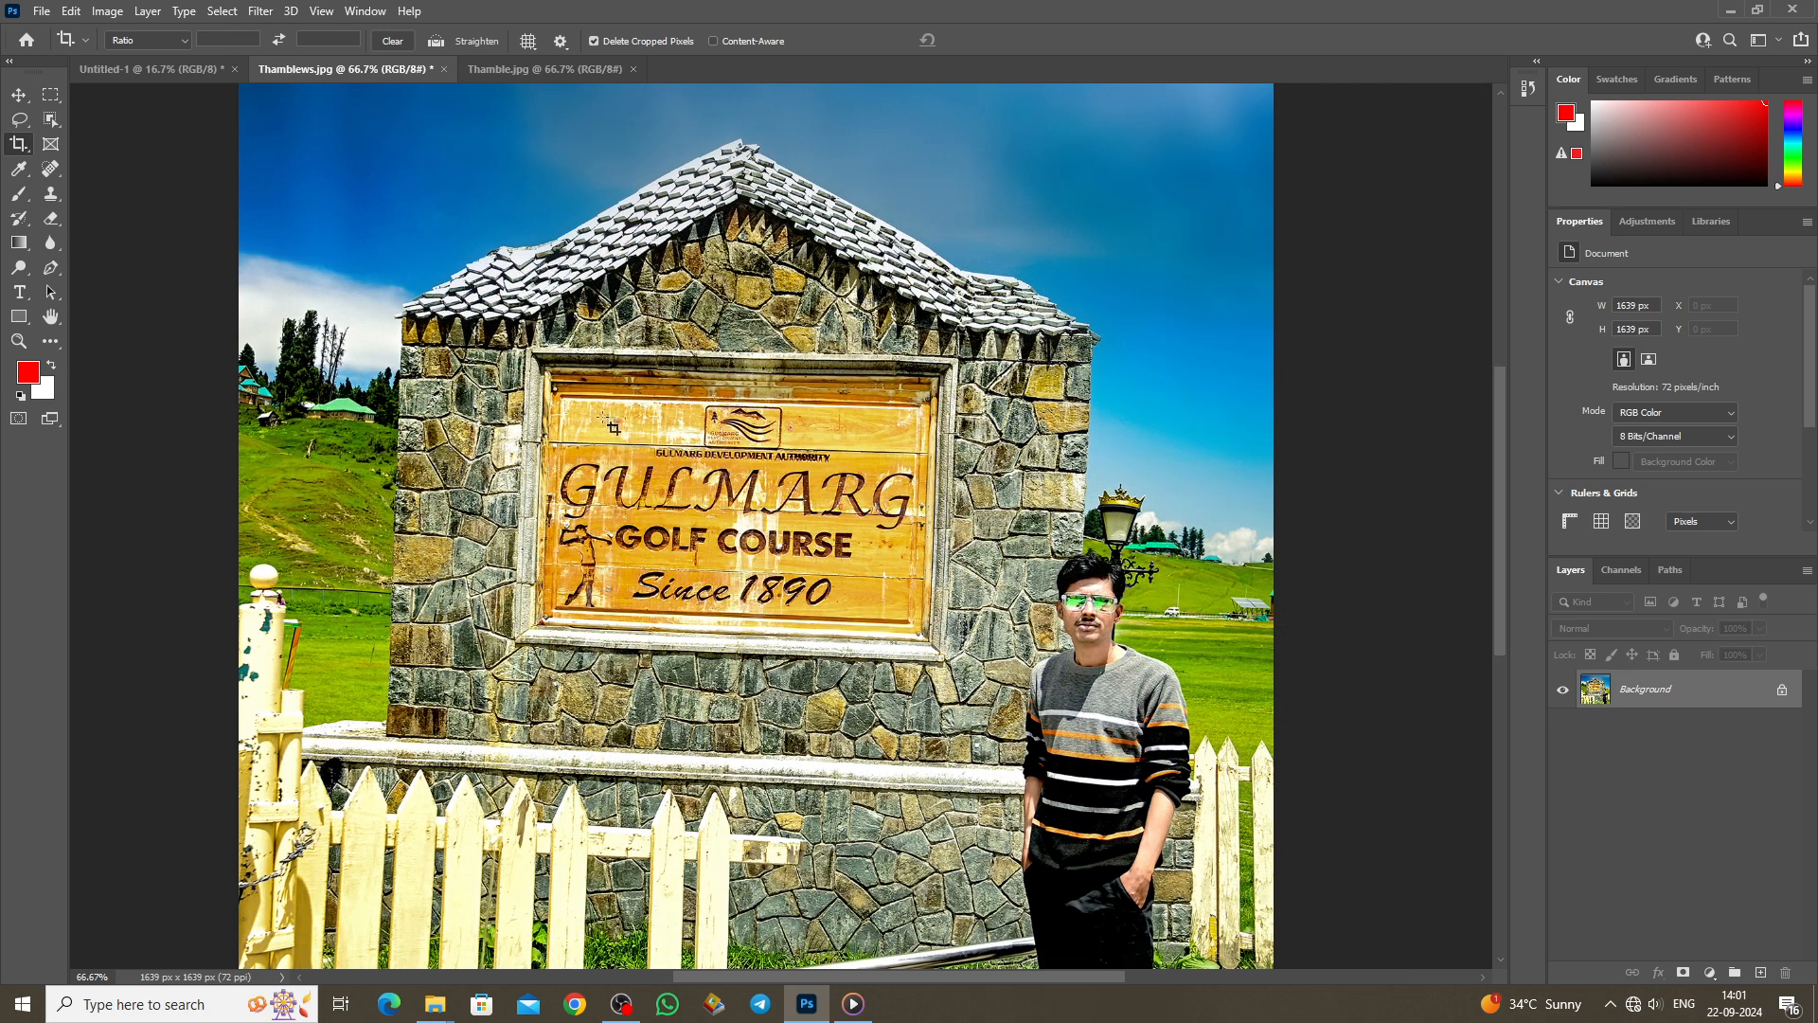
# Step: Crop the photo to a 715 × 516 px box around the Gulmarg Golf Course sign
pyautogui.moveTo(559, 395); pyautogui.dragTo(968, 669)
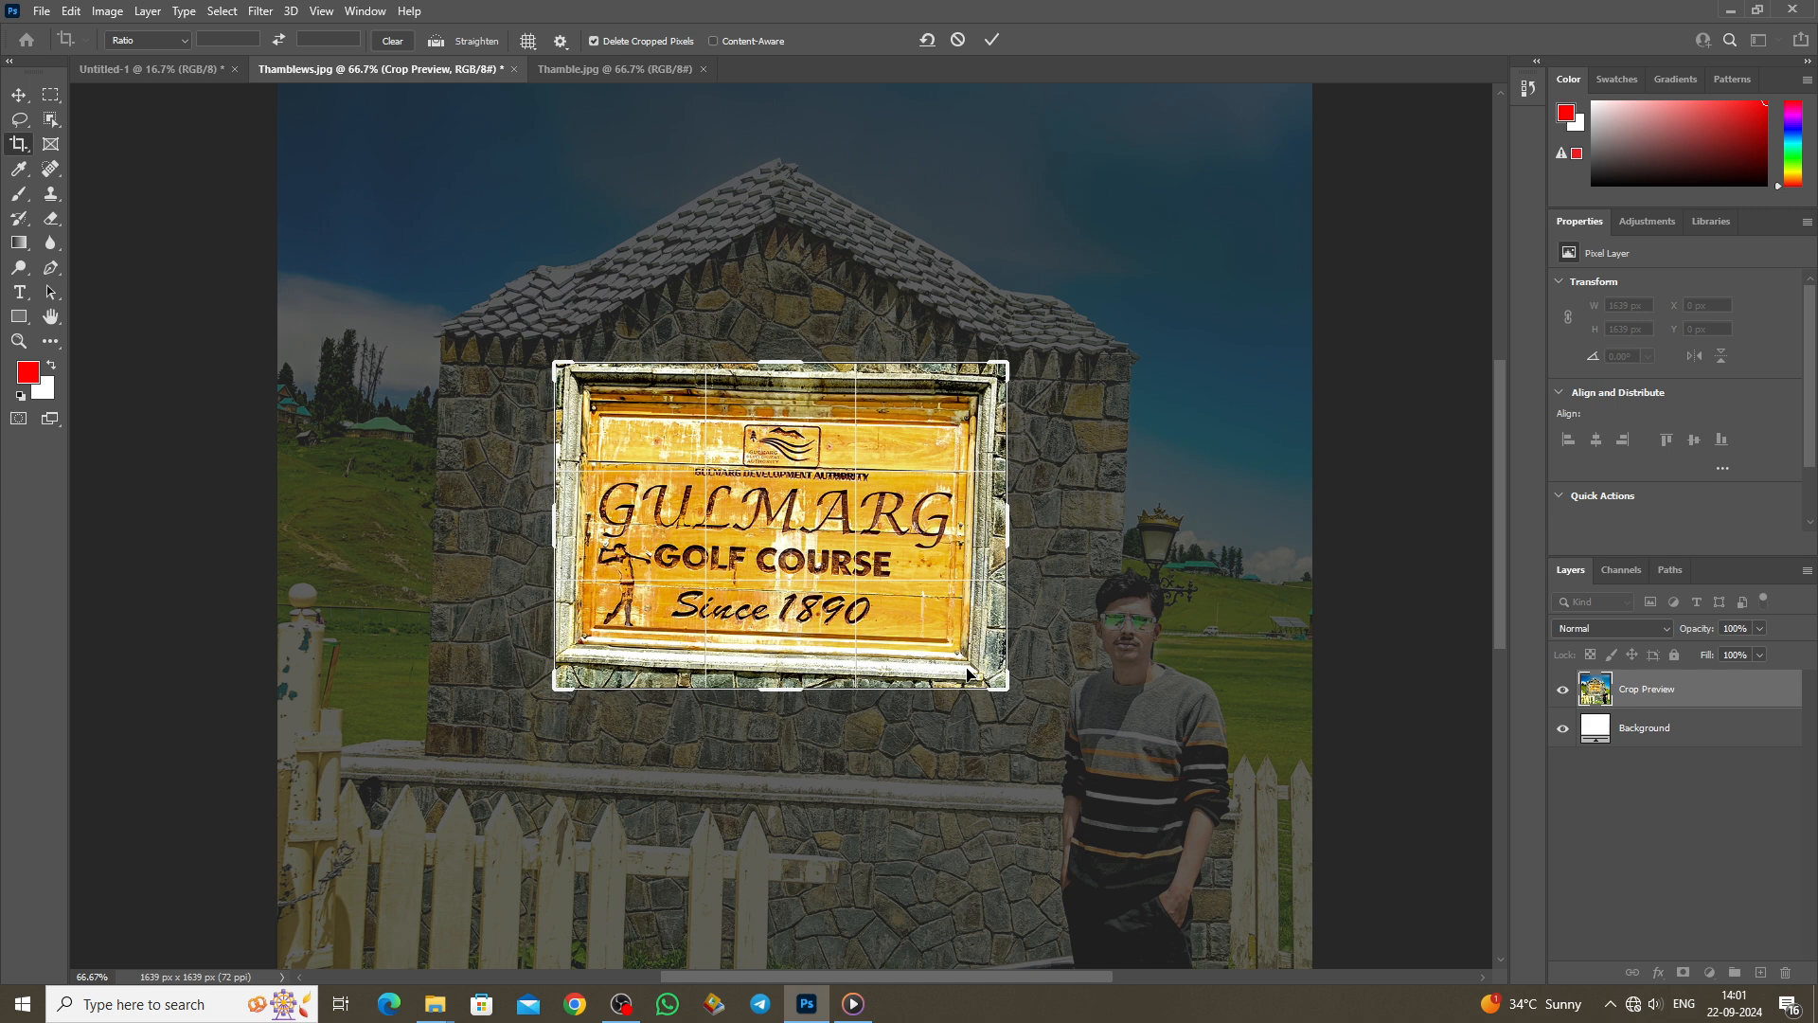
pyautogui.press('Return')
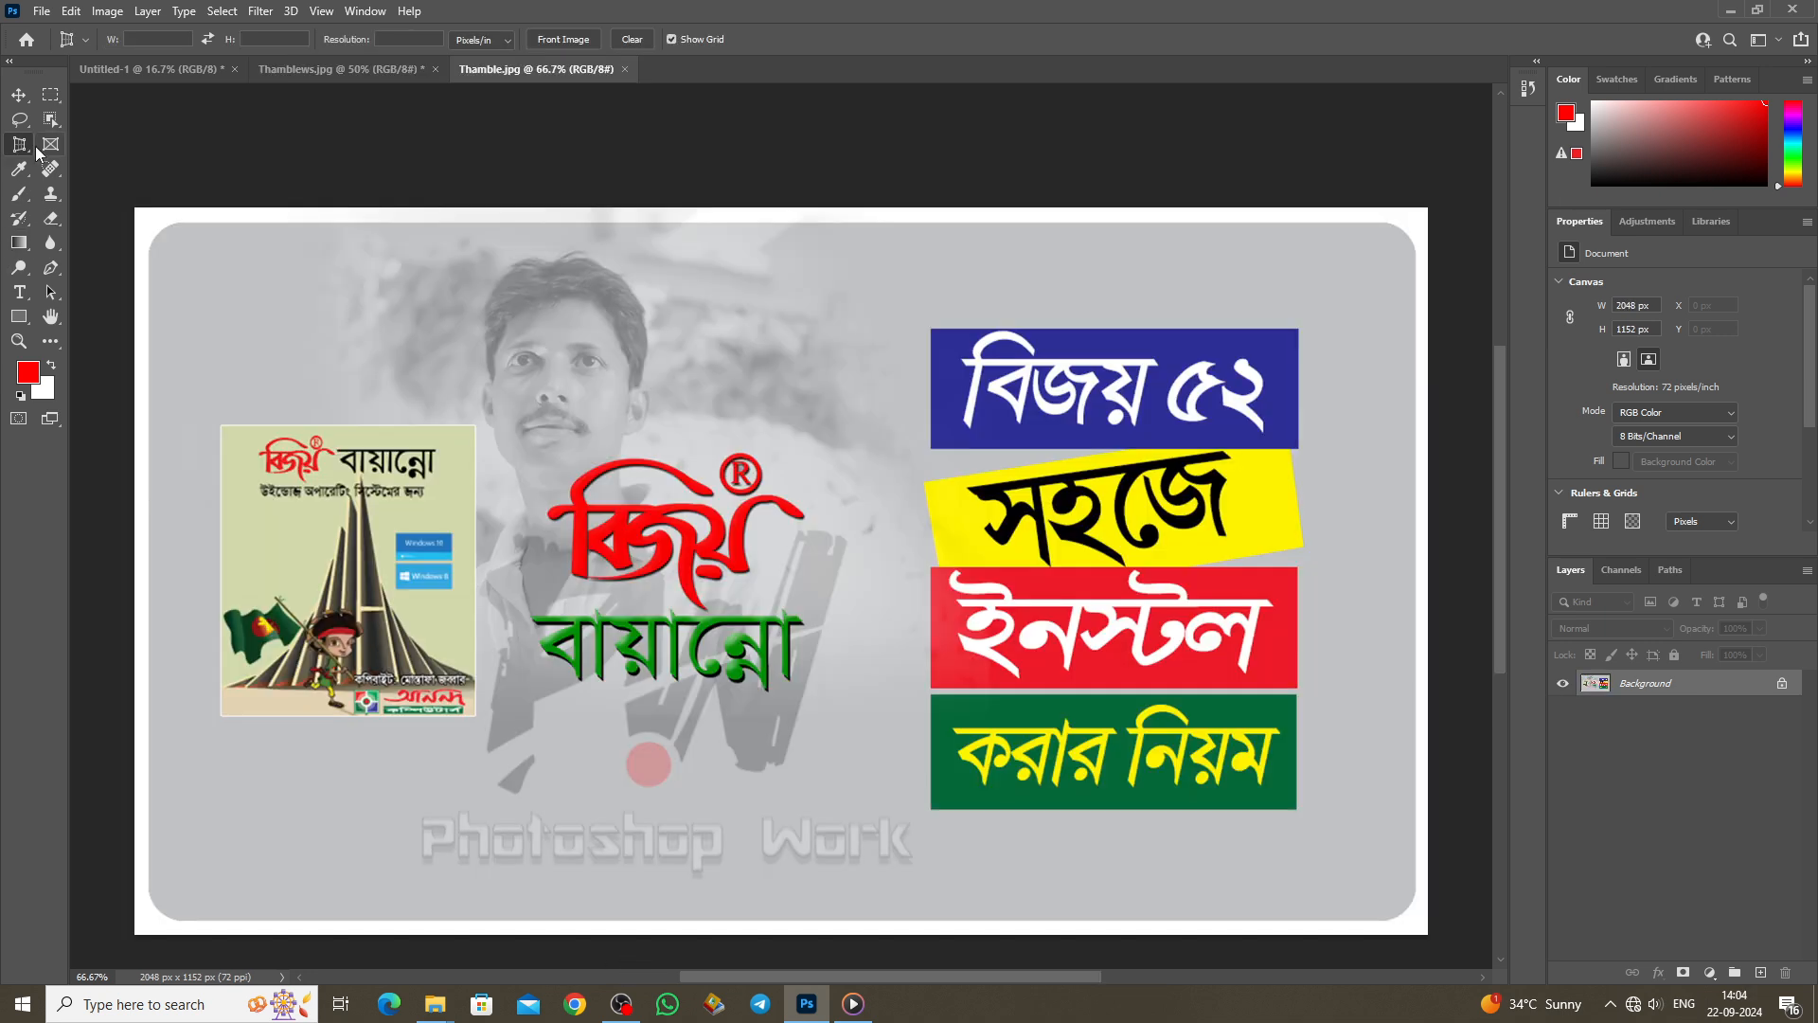
pyautogui.rightClick(19, 144)
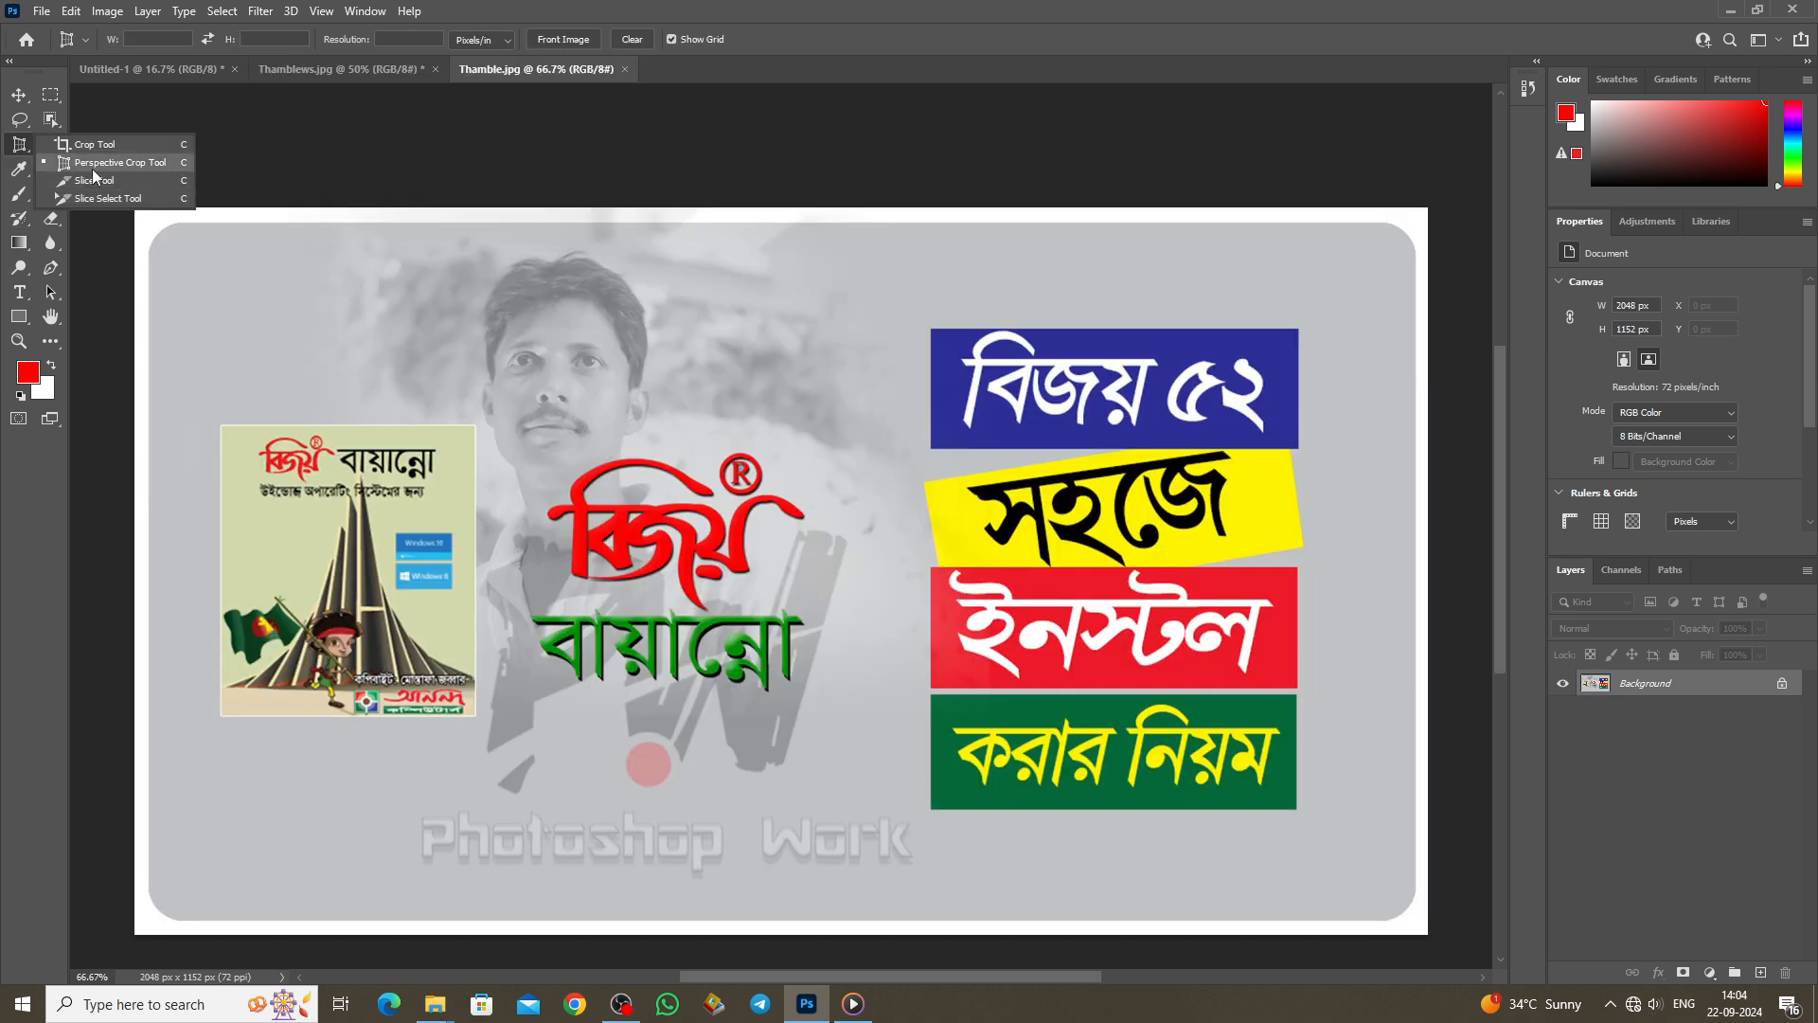
# Step: Perspective-crop the tilted left thumbnail, fitting the corners to its edges for a 479x611 px image
pyautogui.click(131, 163)
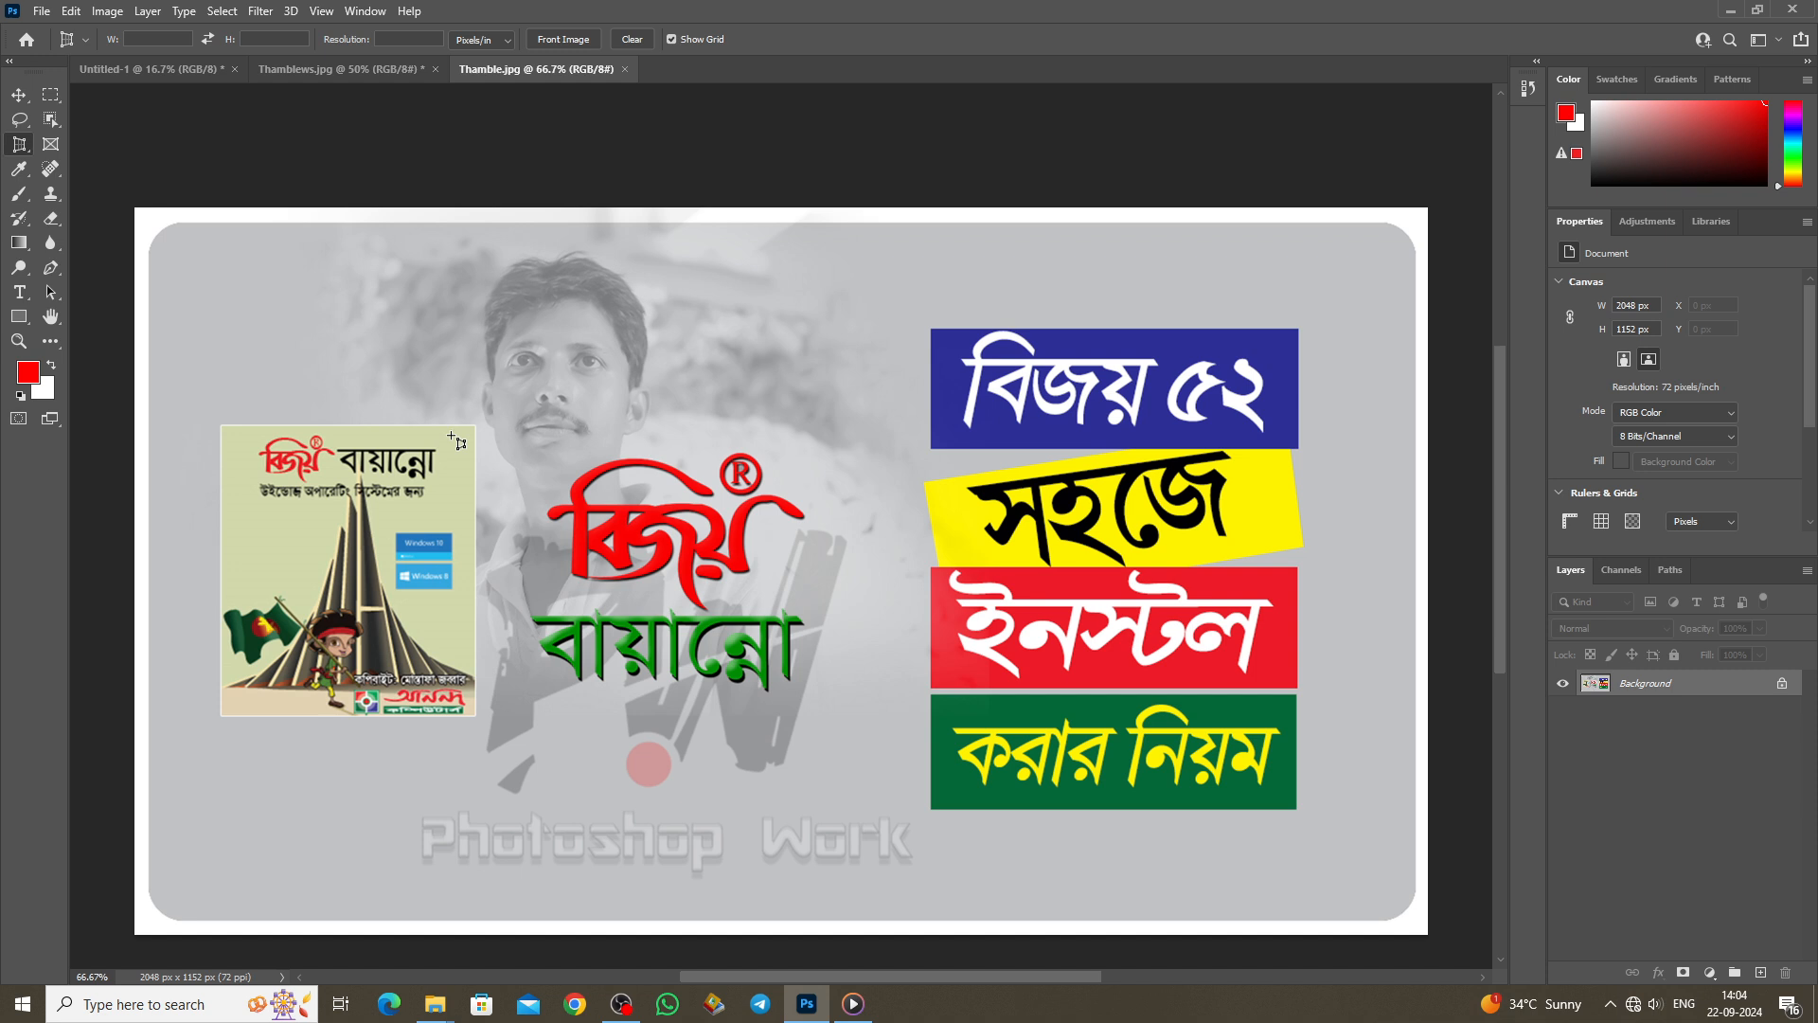
pyautogui.scroll(-1, 458, 442)
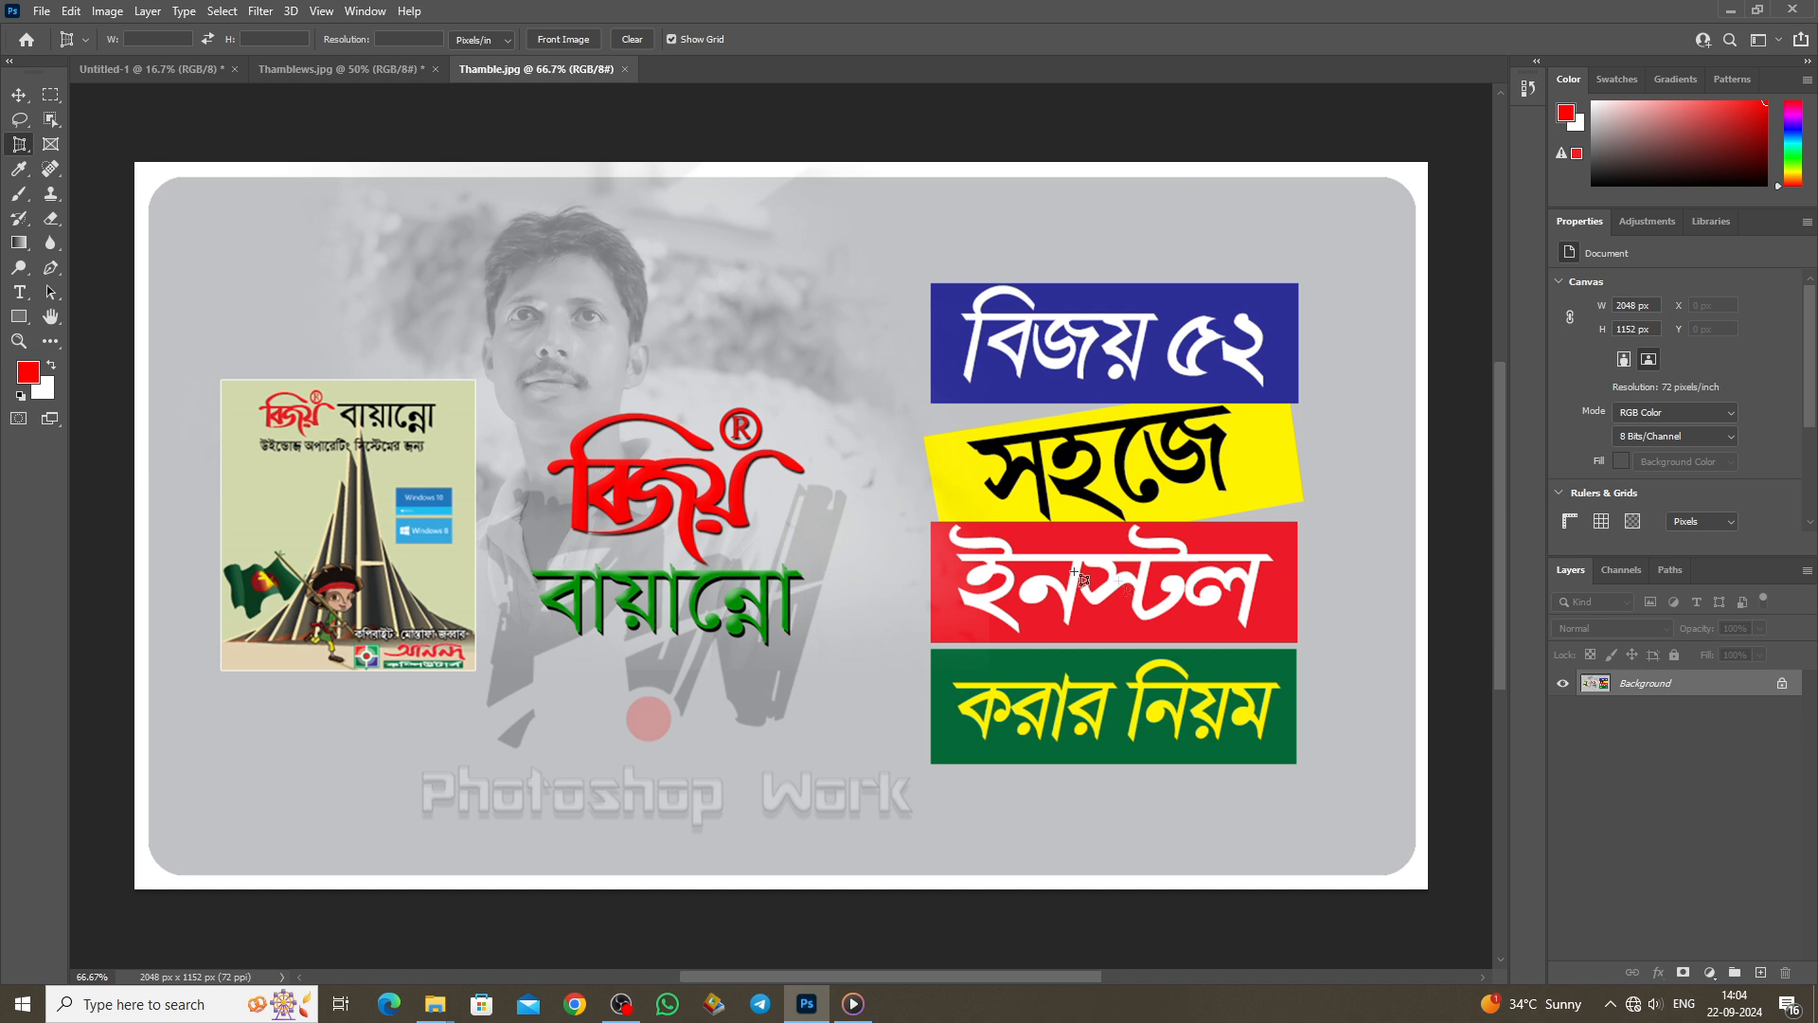
pyautogui.hscroll(-3, 489, 438)
pyautogui.moveTo(552, 314); pyautogui.dragTo(877, 686)
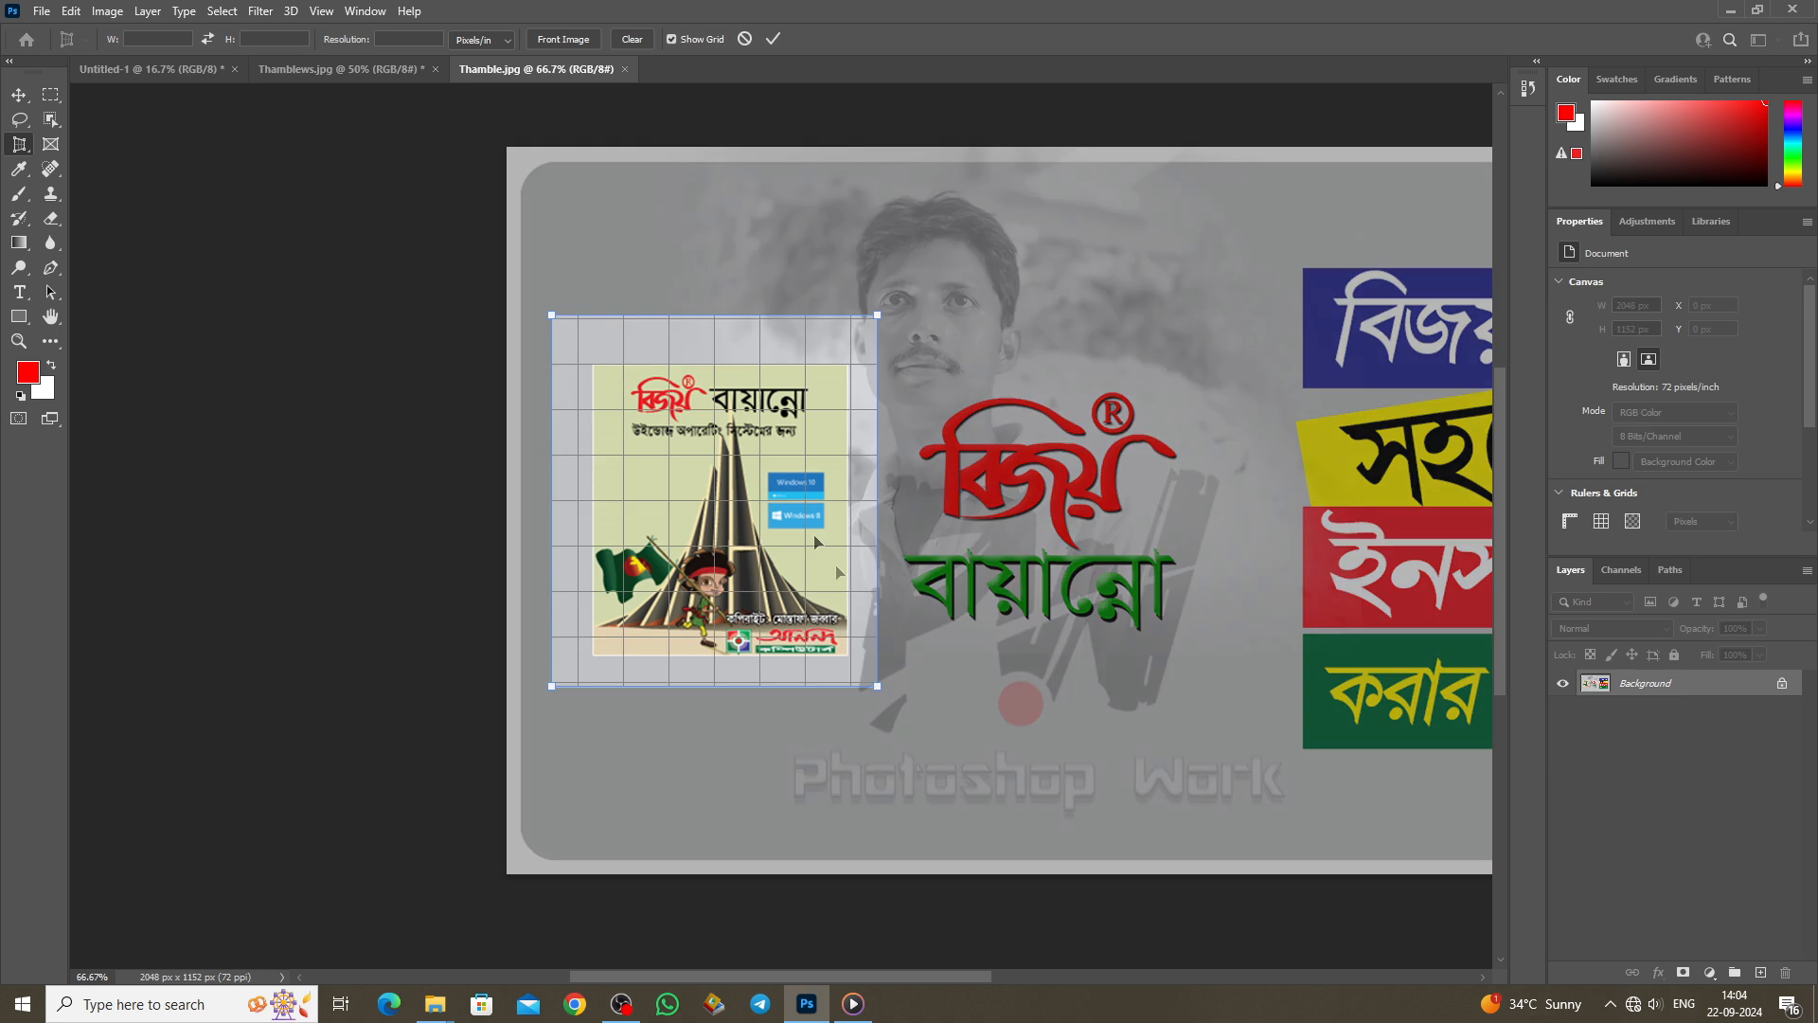
pyautogui.moveTo(879, 316); pyautogui.dragTo(850, 366)
pyautogui.moveTo(877, 687); pyautogui.dragTo(849, 655)
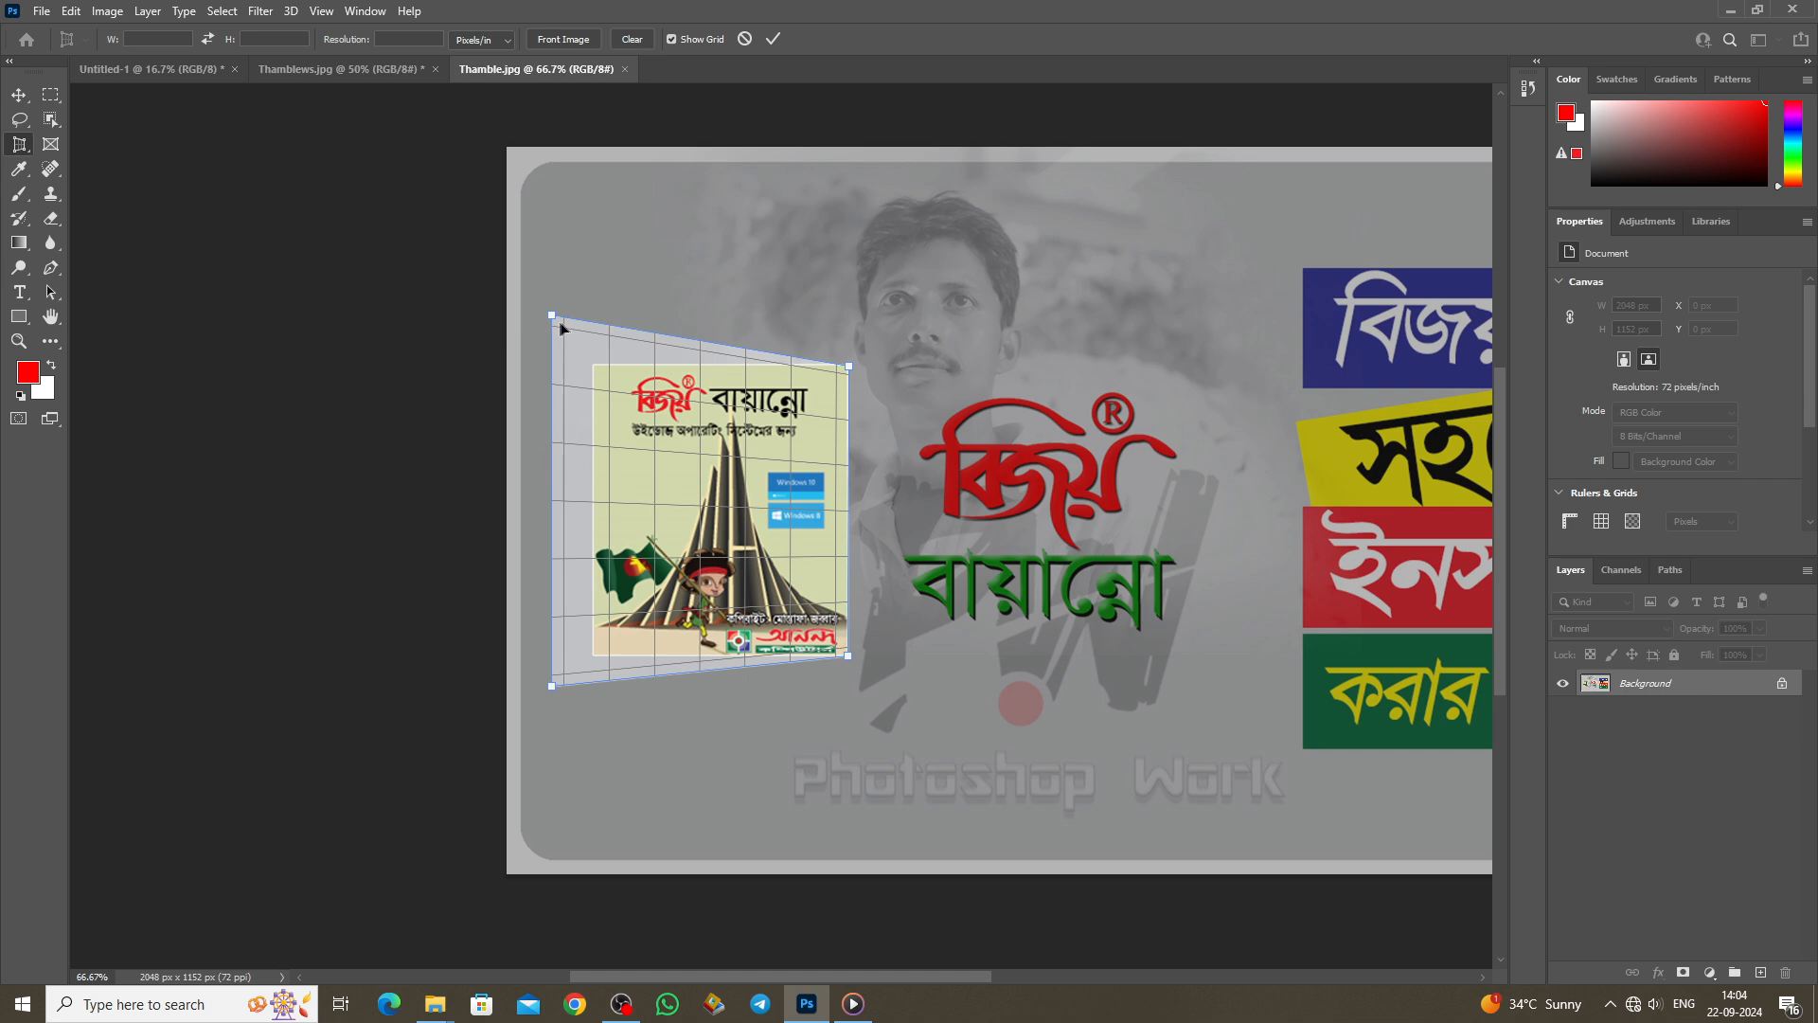
pyautogui.moveTo(553, 687); pyautogui.dragTo(555, 703)
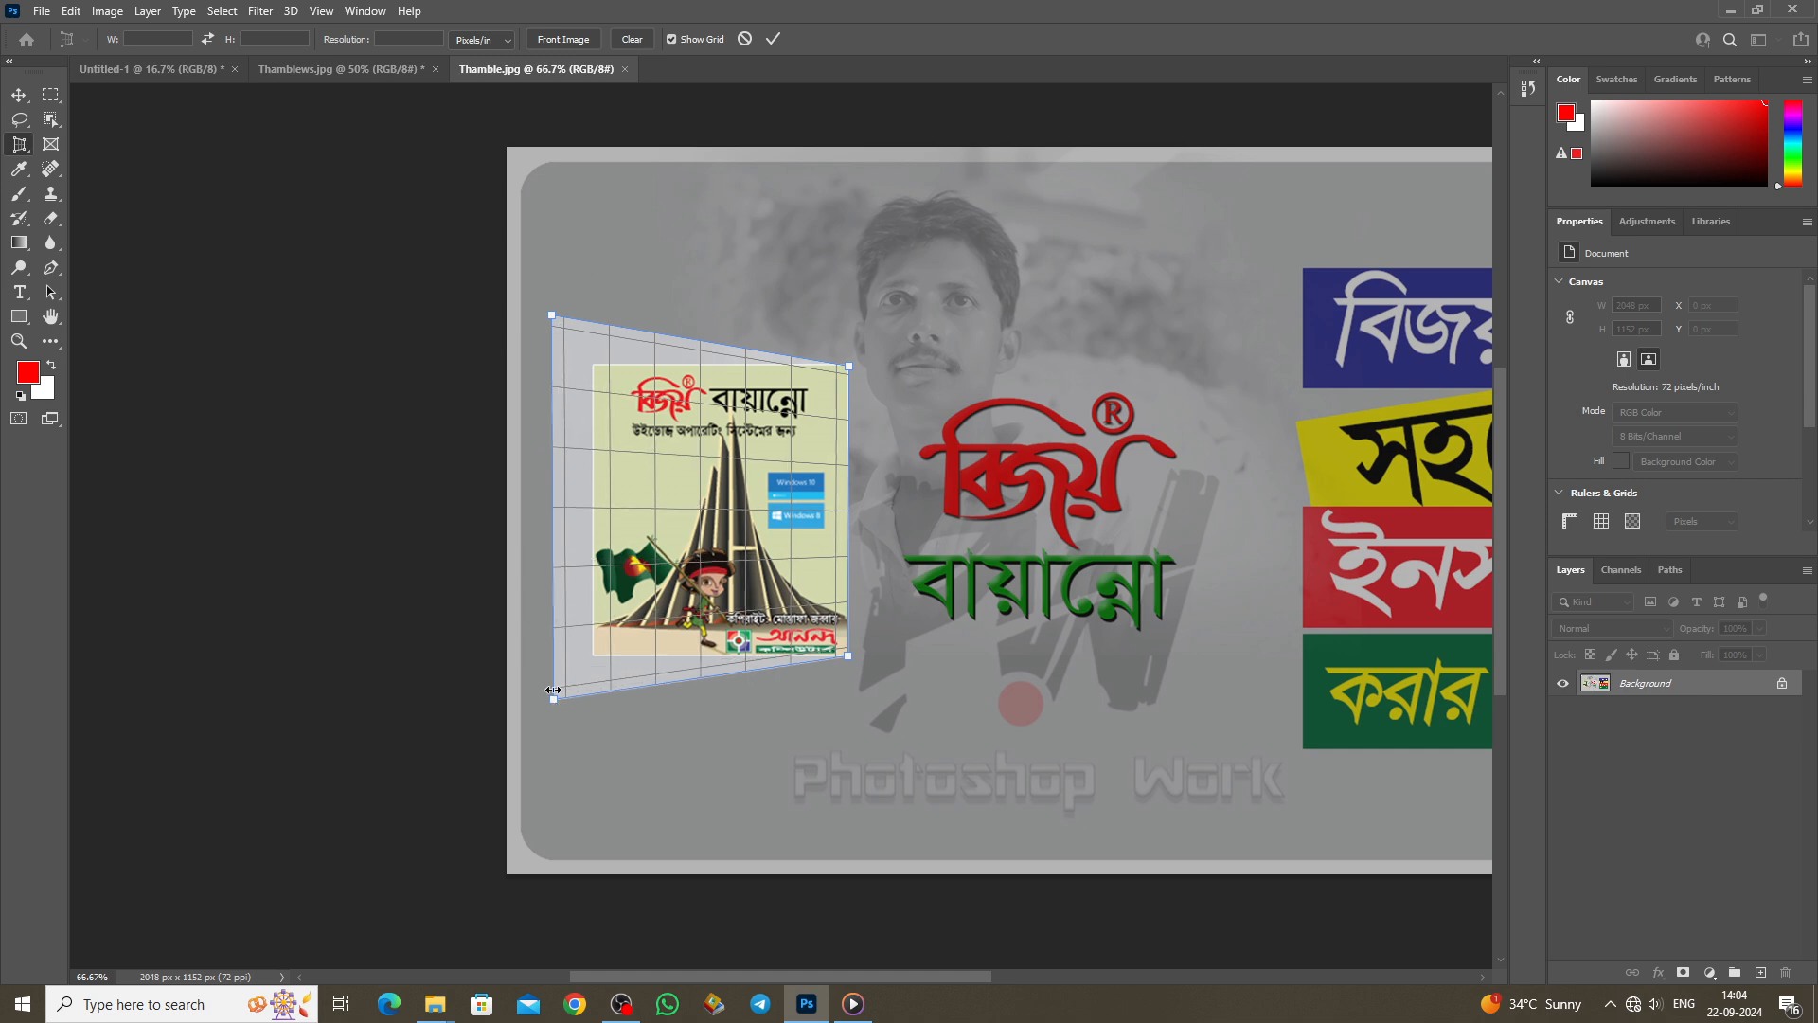
pyautogui.press('Return')
pyautogui.scroll(5, 556, 694)
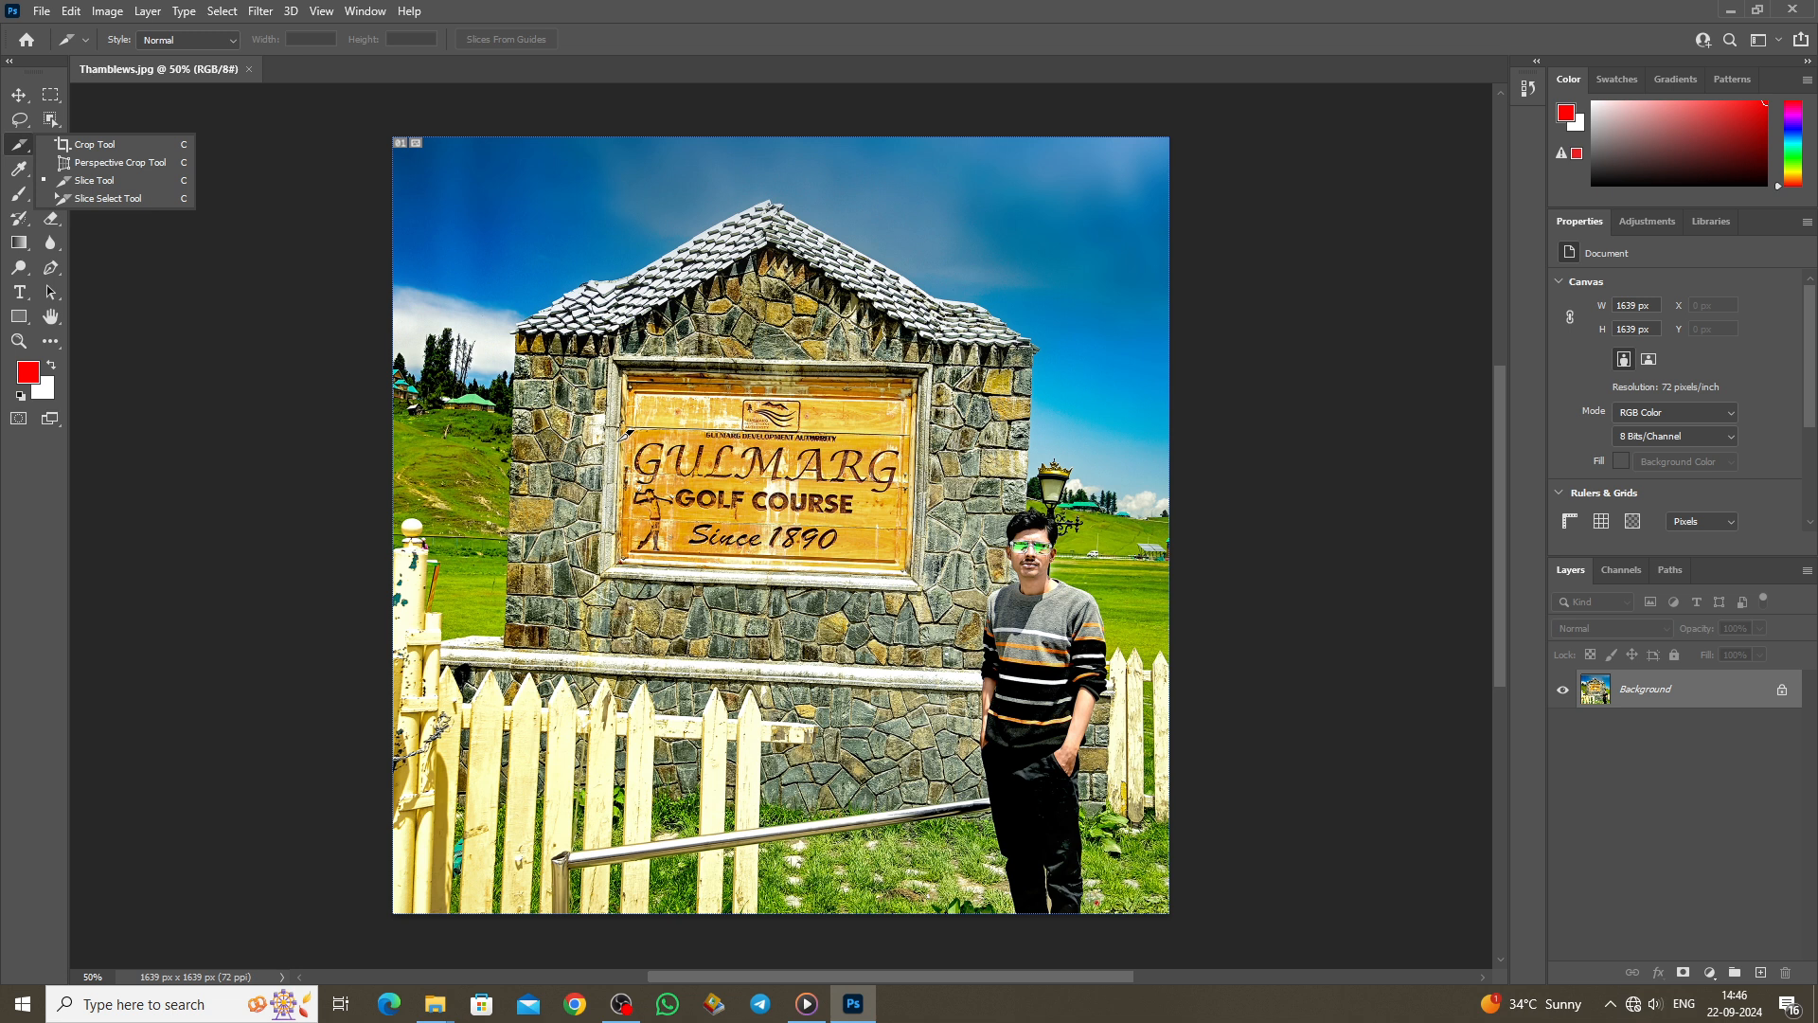
# Step: Draw three slice rectangles on the Gulmarg photo: a tall one, one lower across, and one over the sky
pyautogui.moveTo(623, 350); pyautogui.dragTo(950, 591)
pyautogui.moveTo(498, 669); pyautogui.dragTo(775, 871)
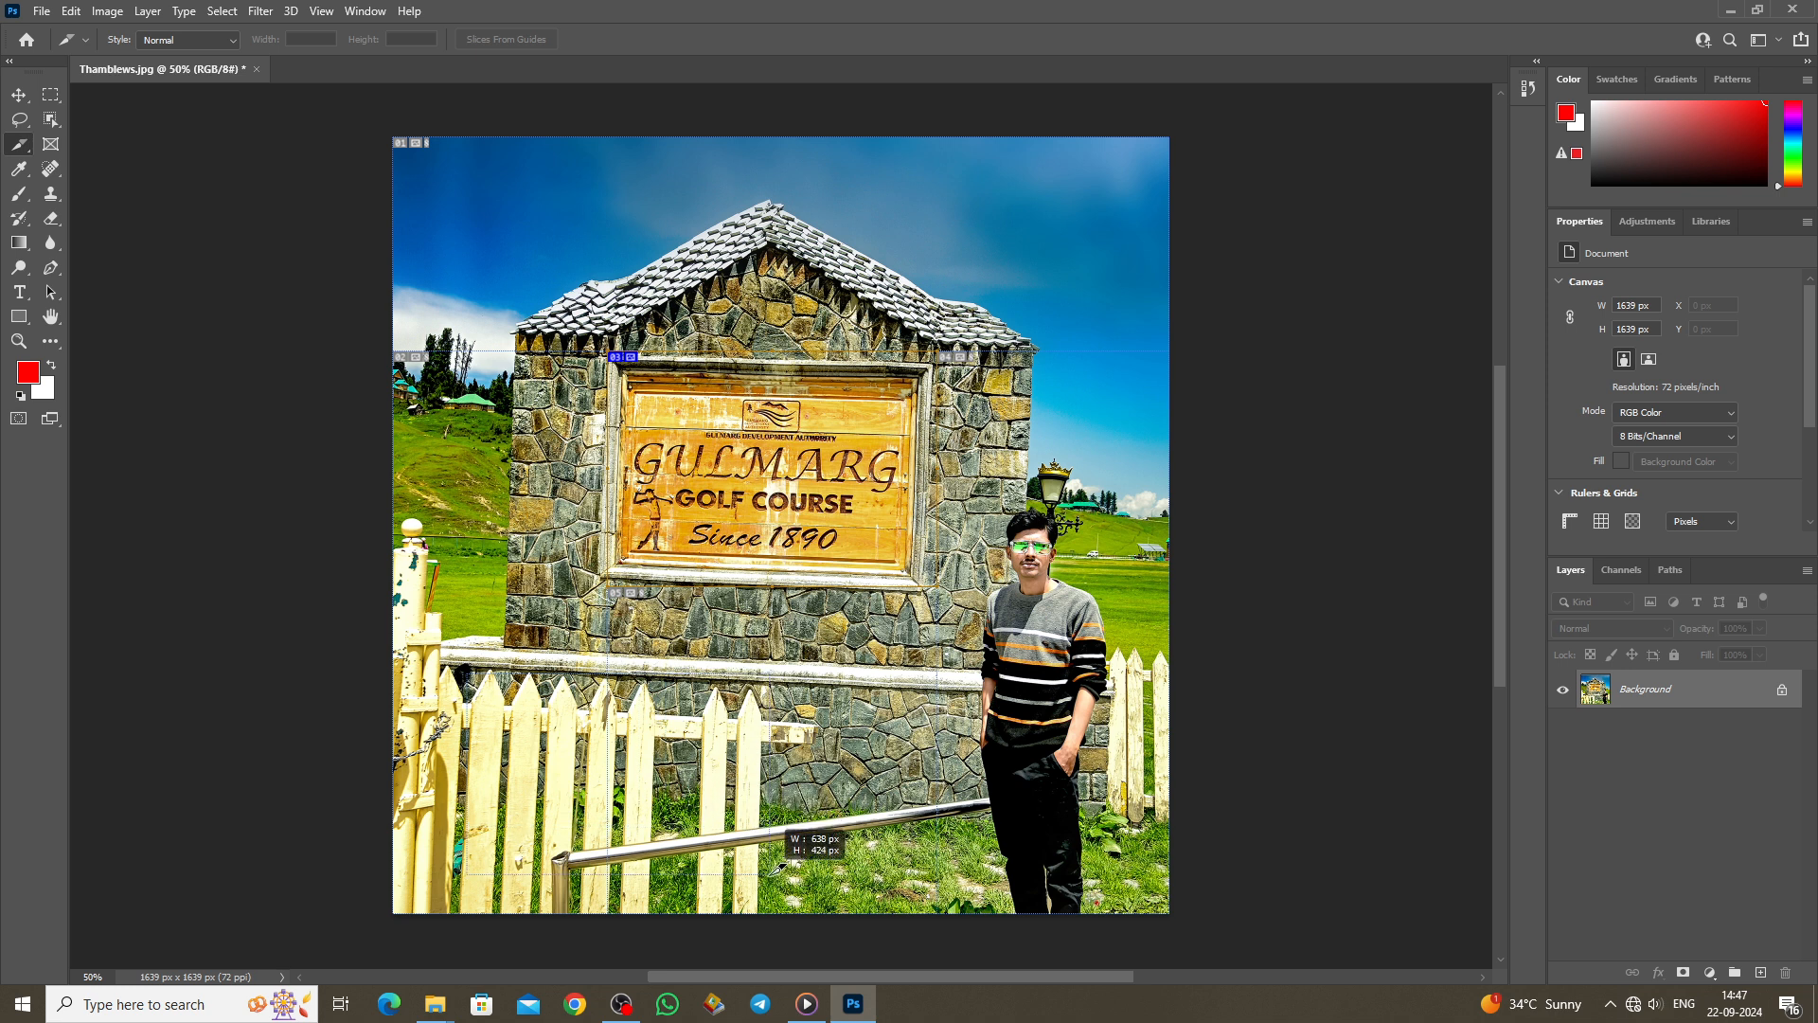
pyautogui.moveTo(467, 163); pyautogui.dragTo(663, 289)
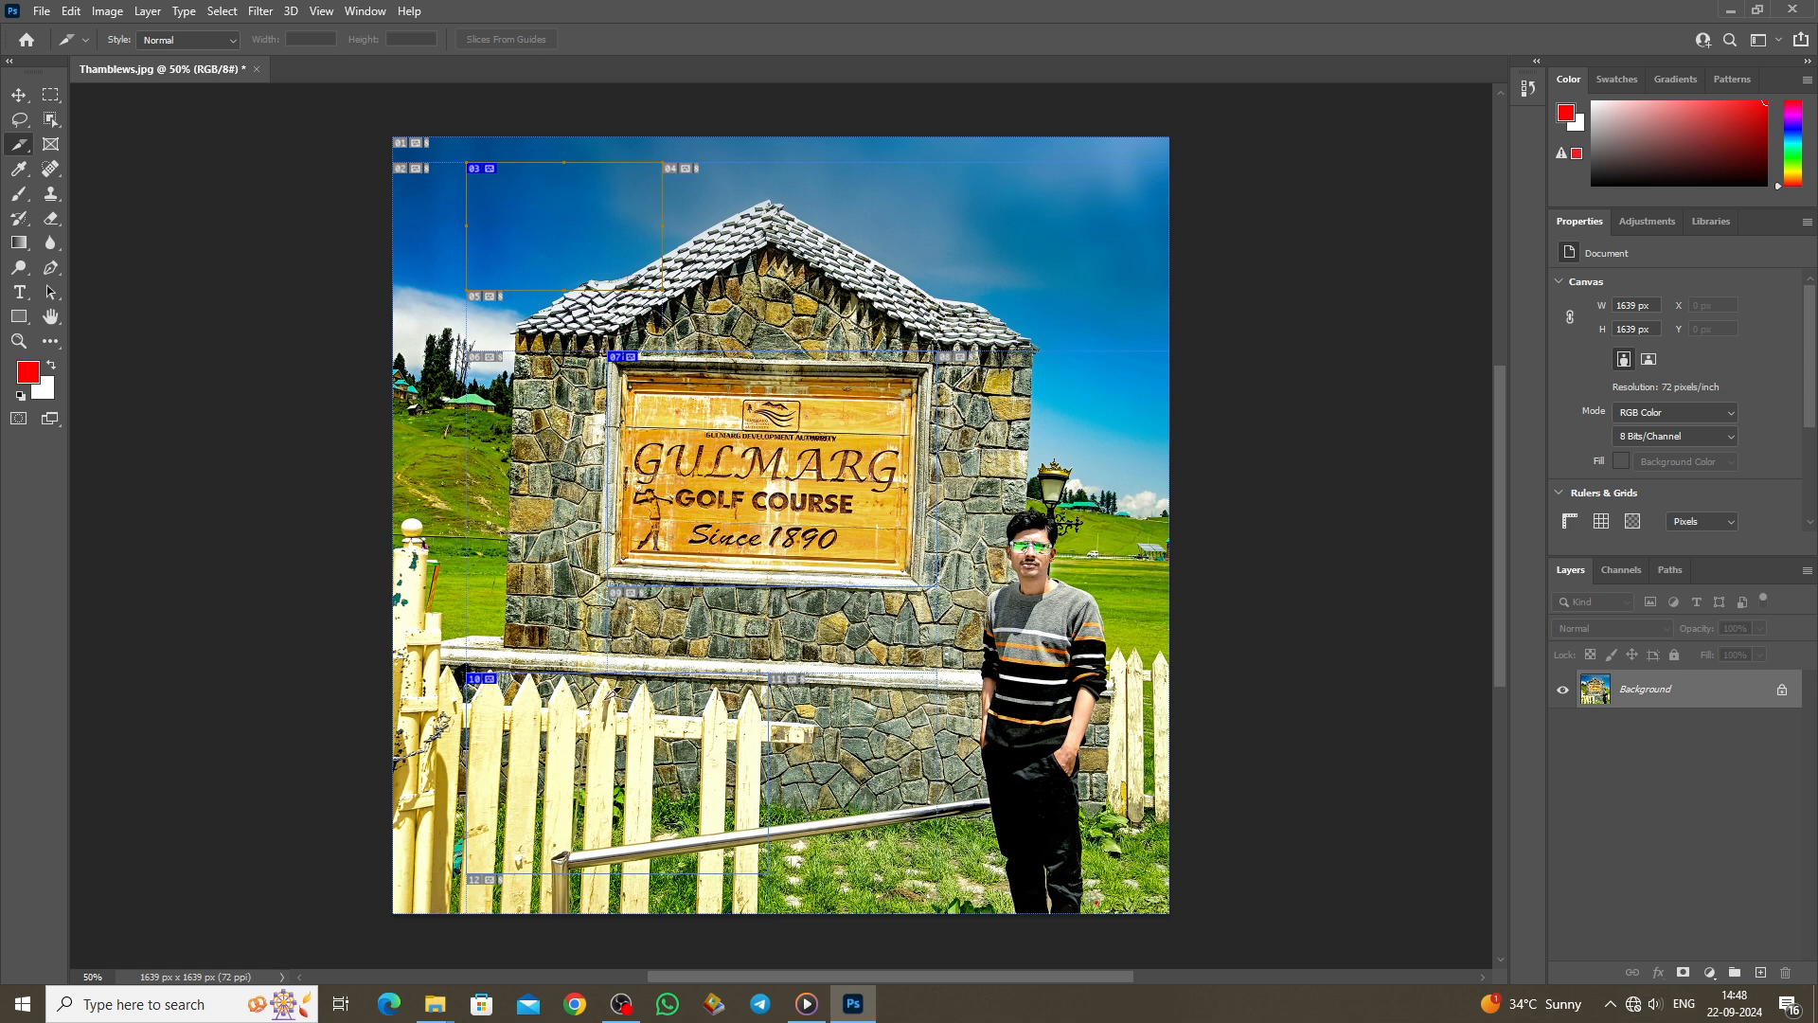
pyautogui.click(40, 12)
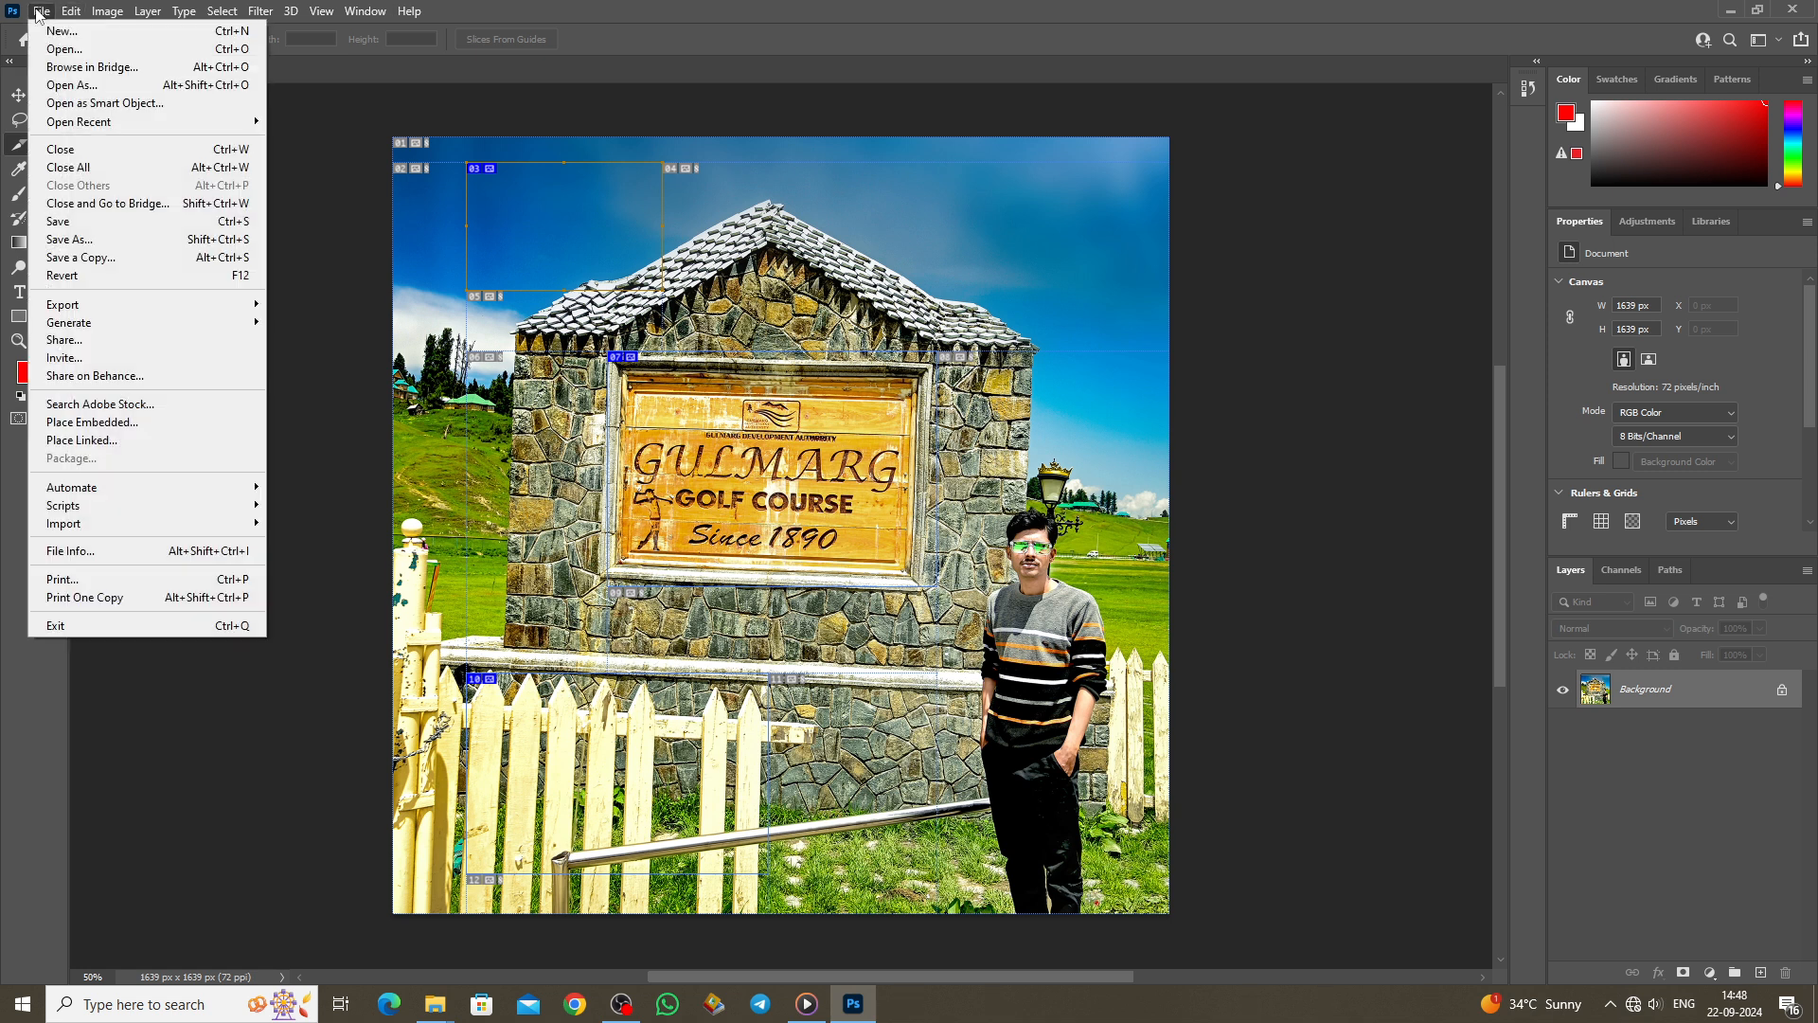
pyautogui.click(516, 431)
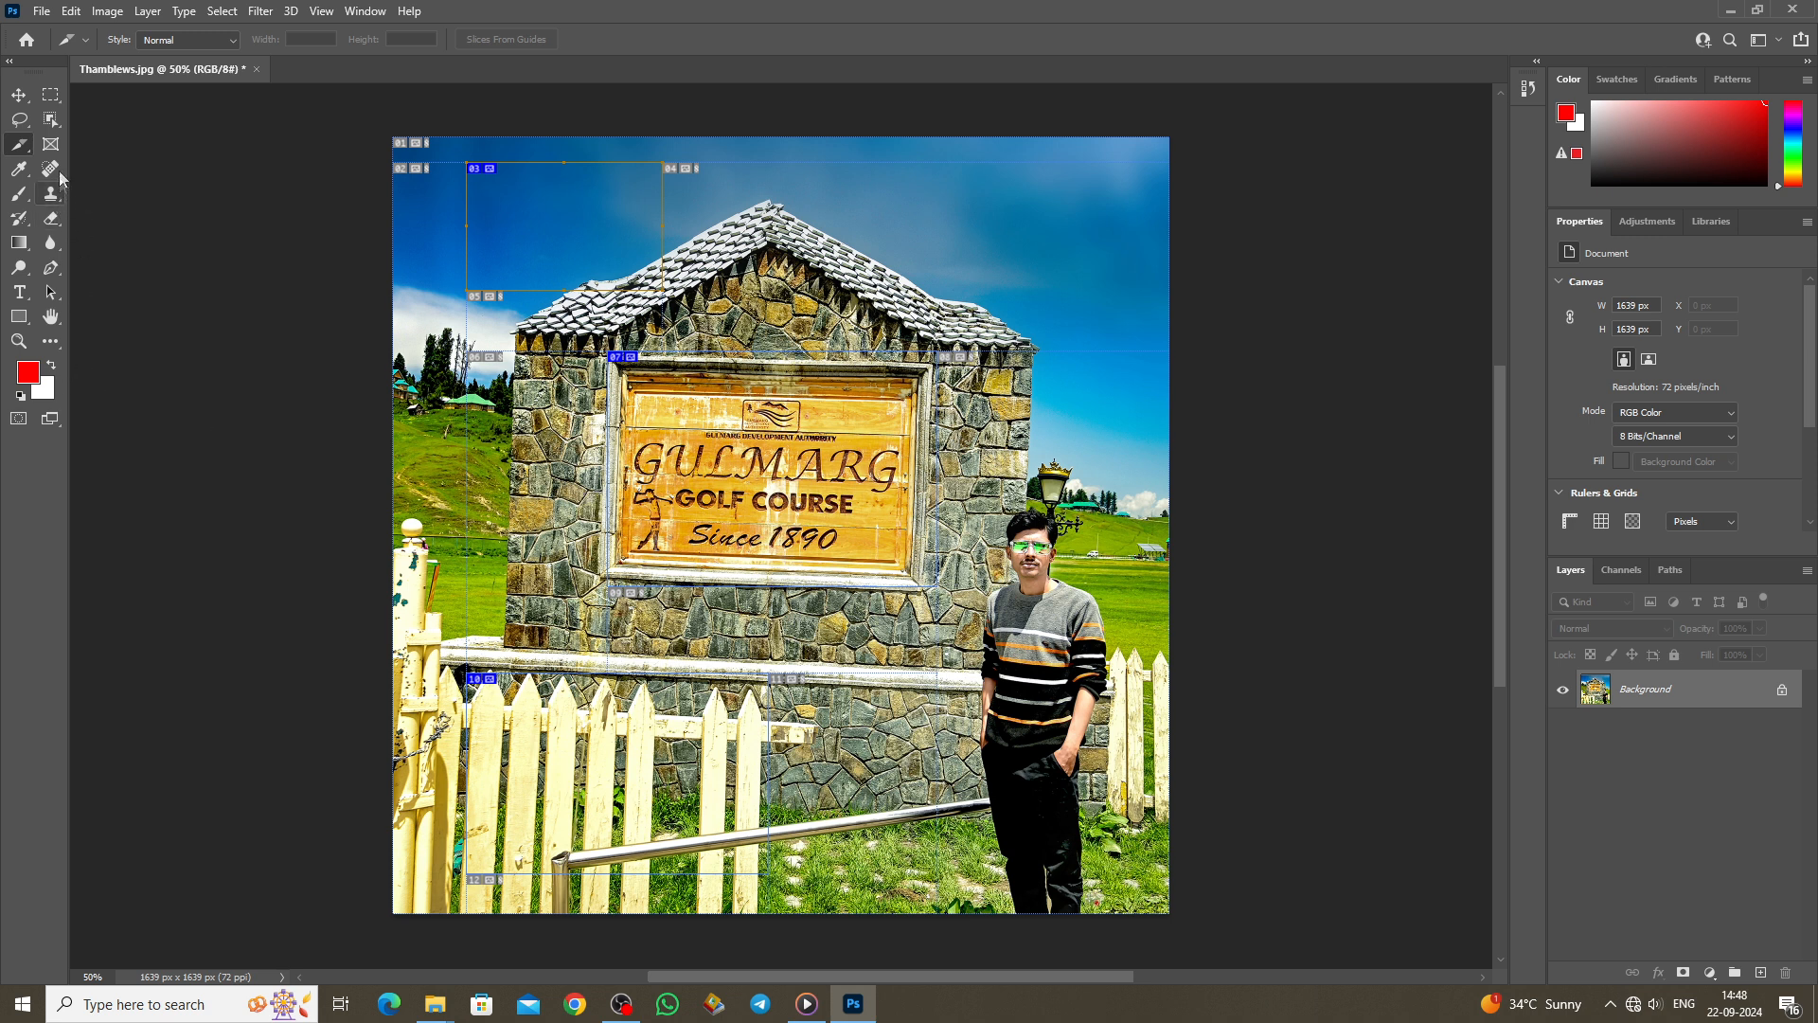
pyautogui.rightClick(19, 144)
# Step: With the Slice Select Tool, shrink slice 03 over the sky and pull slice 07's corner inward
pyautogui.click(102, 201)
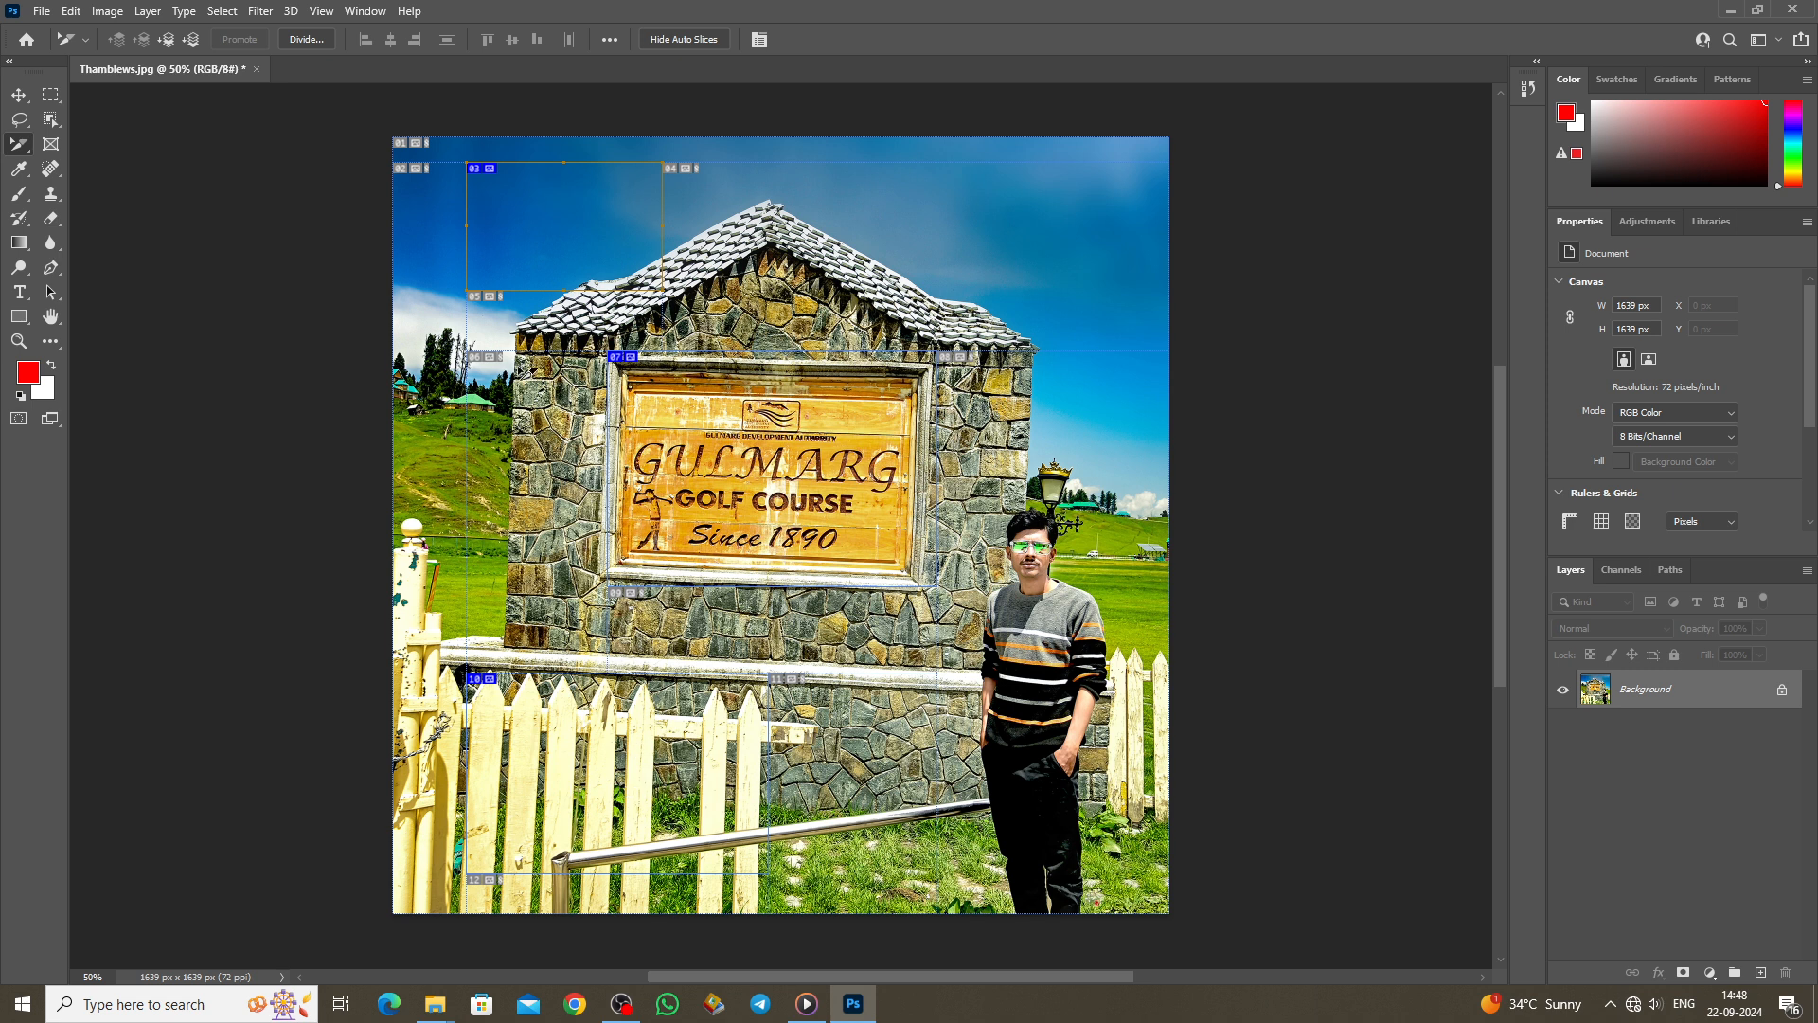
pyautogui.moveTo(467, 163); pyautogui.dragTo(492, 167)
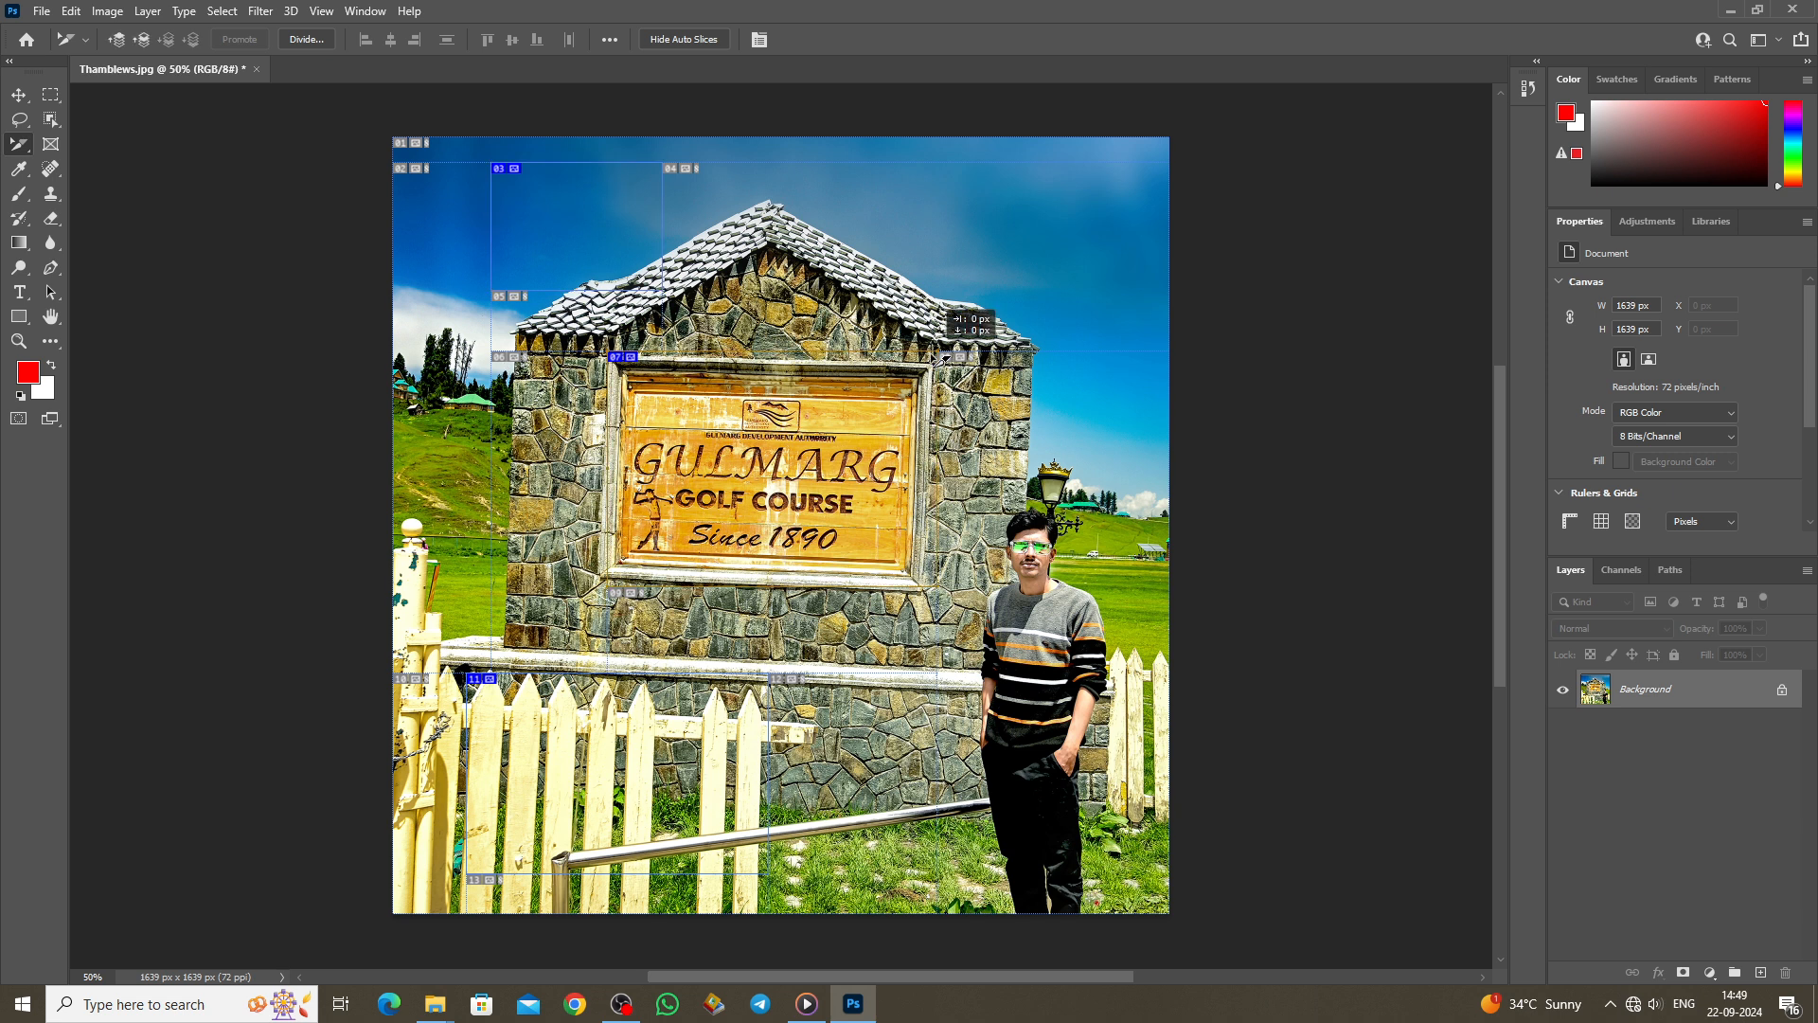
pyautogui.moveTo(938, 357); pyautogui.dragTo(855, 358)
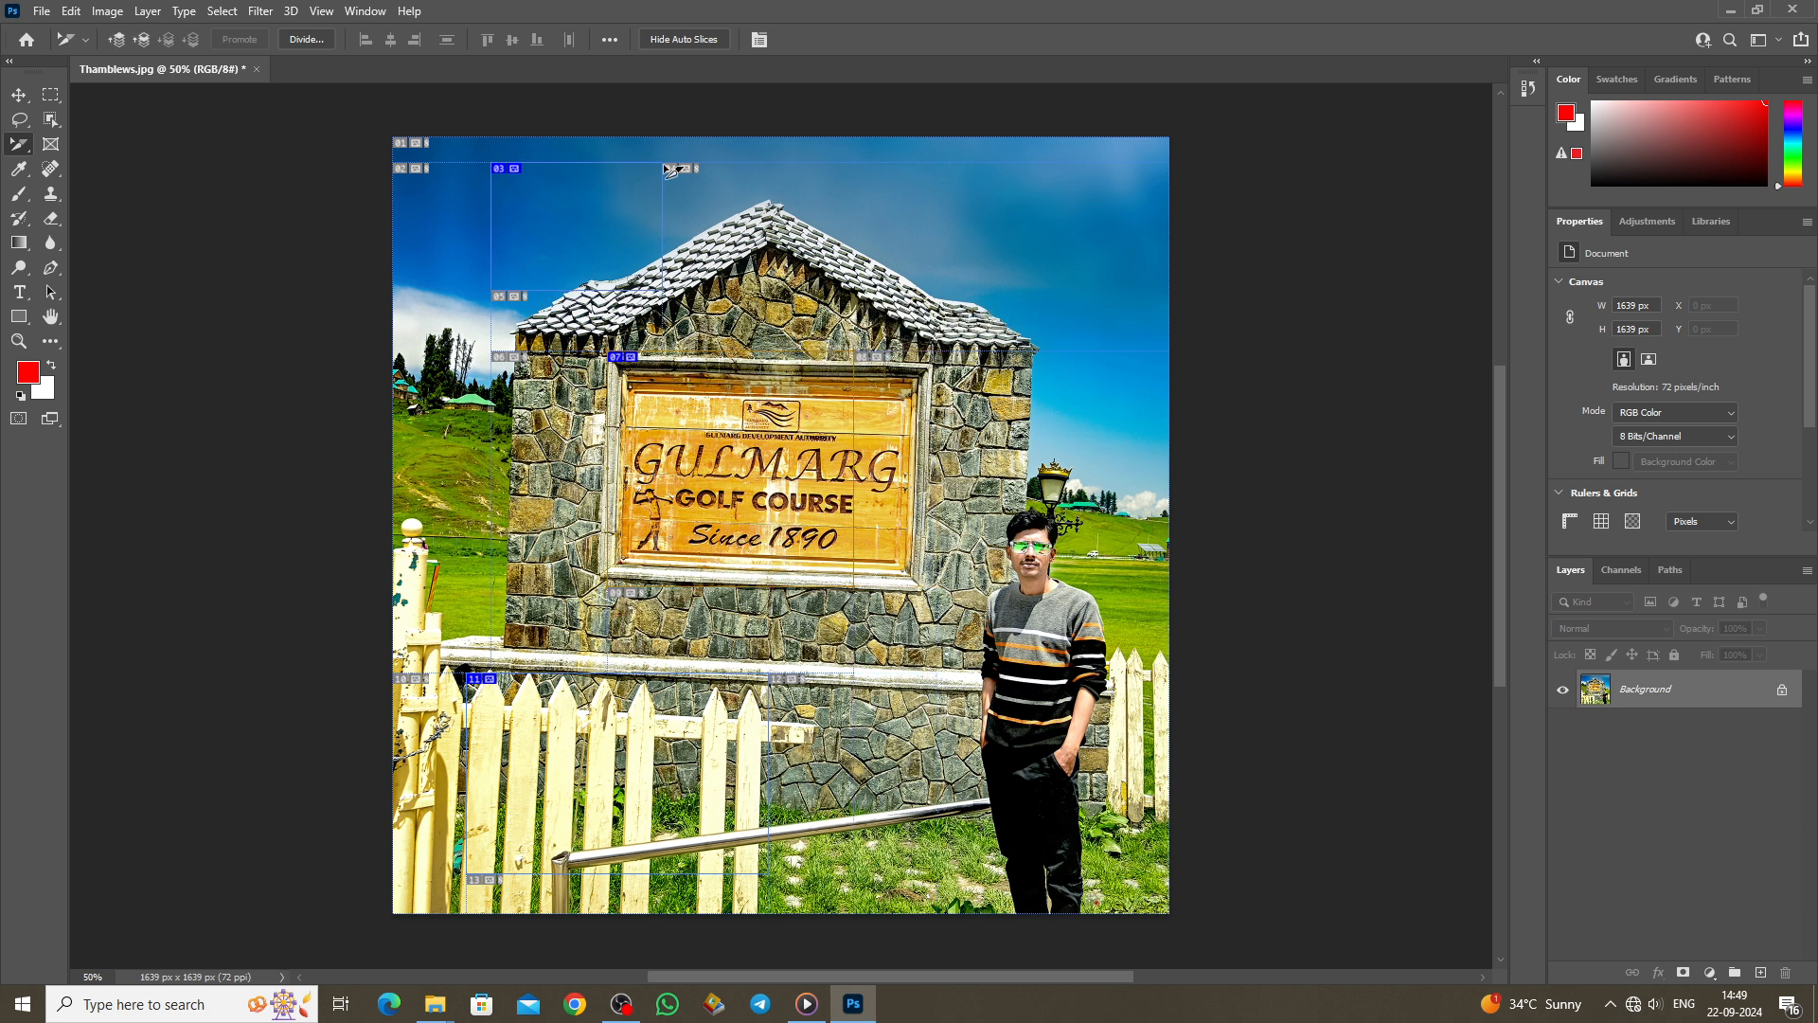
pyautogui.moveTo(663, 166); pyautogui.dragTo(598, 167)
pyautogui.moveTo(423, 164); pyautogui.dragTo(471, 165)
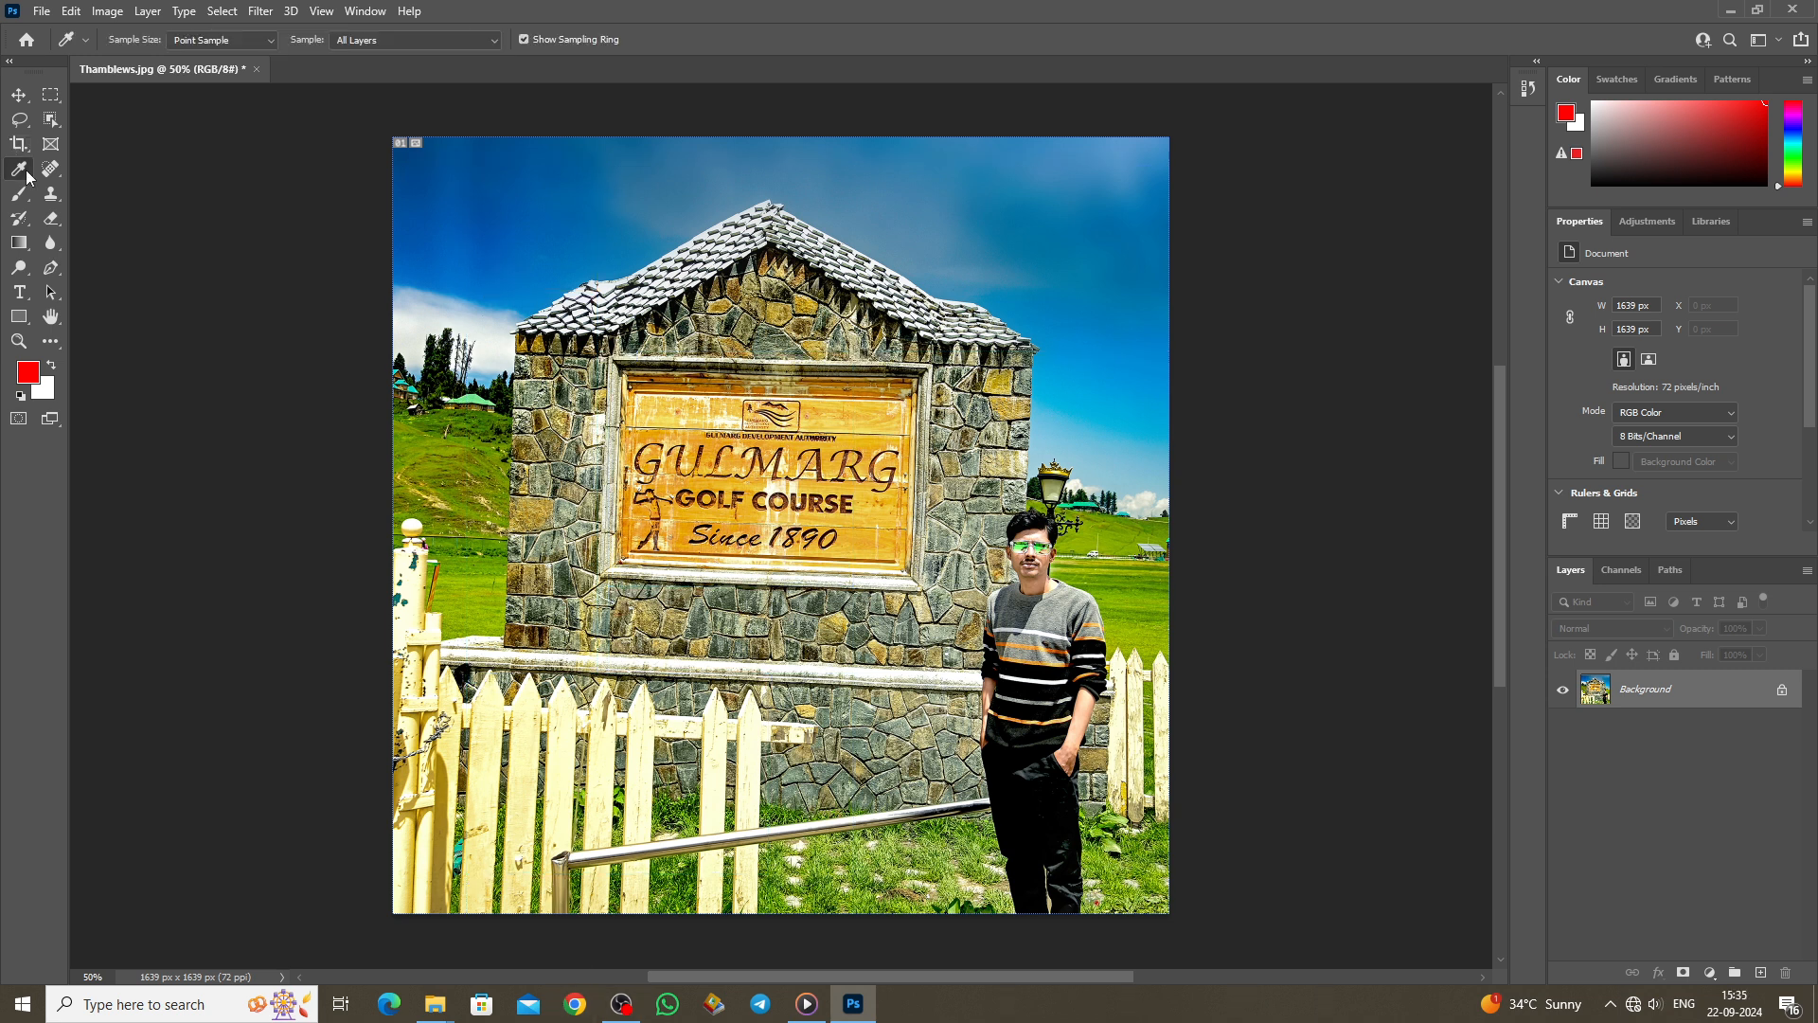
pyautogui.rightClick(19, 169)
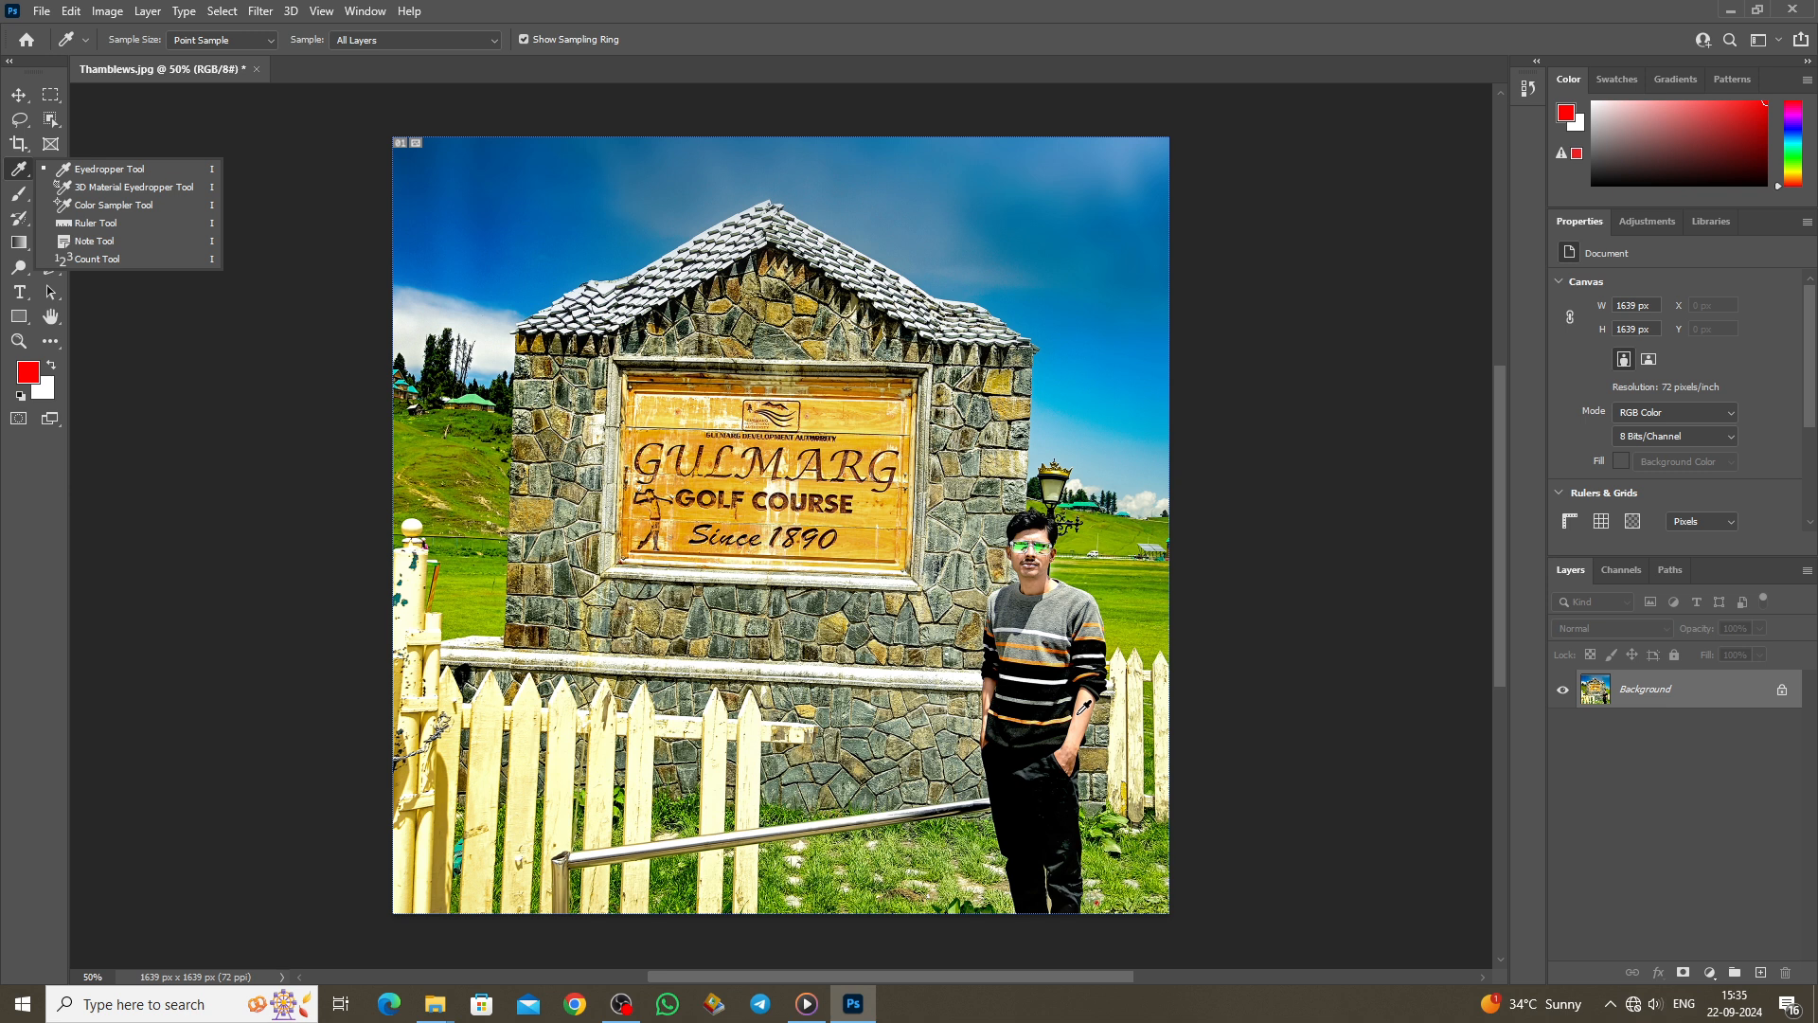
# Step: Sample the sweater's black, the sign's orange, then the sky's blue as the foreground colour
pyautogui.click(86, 177)
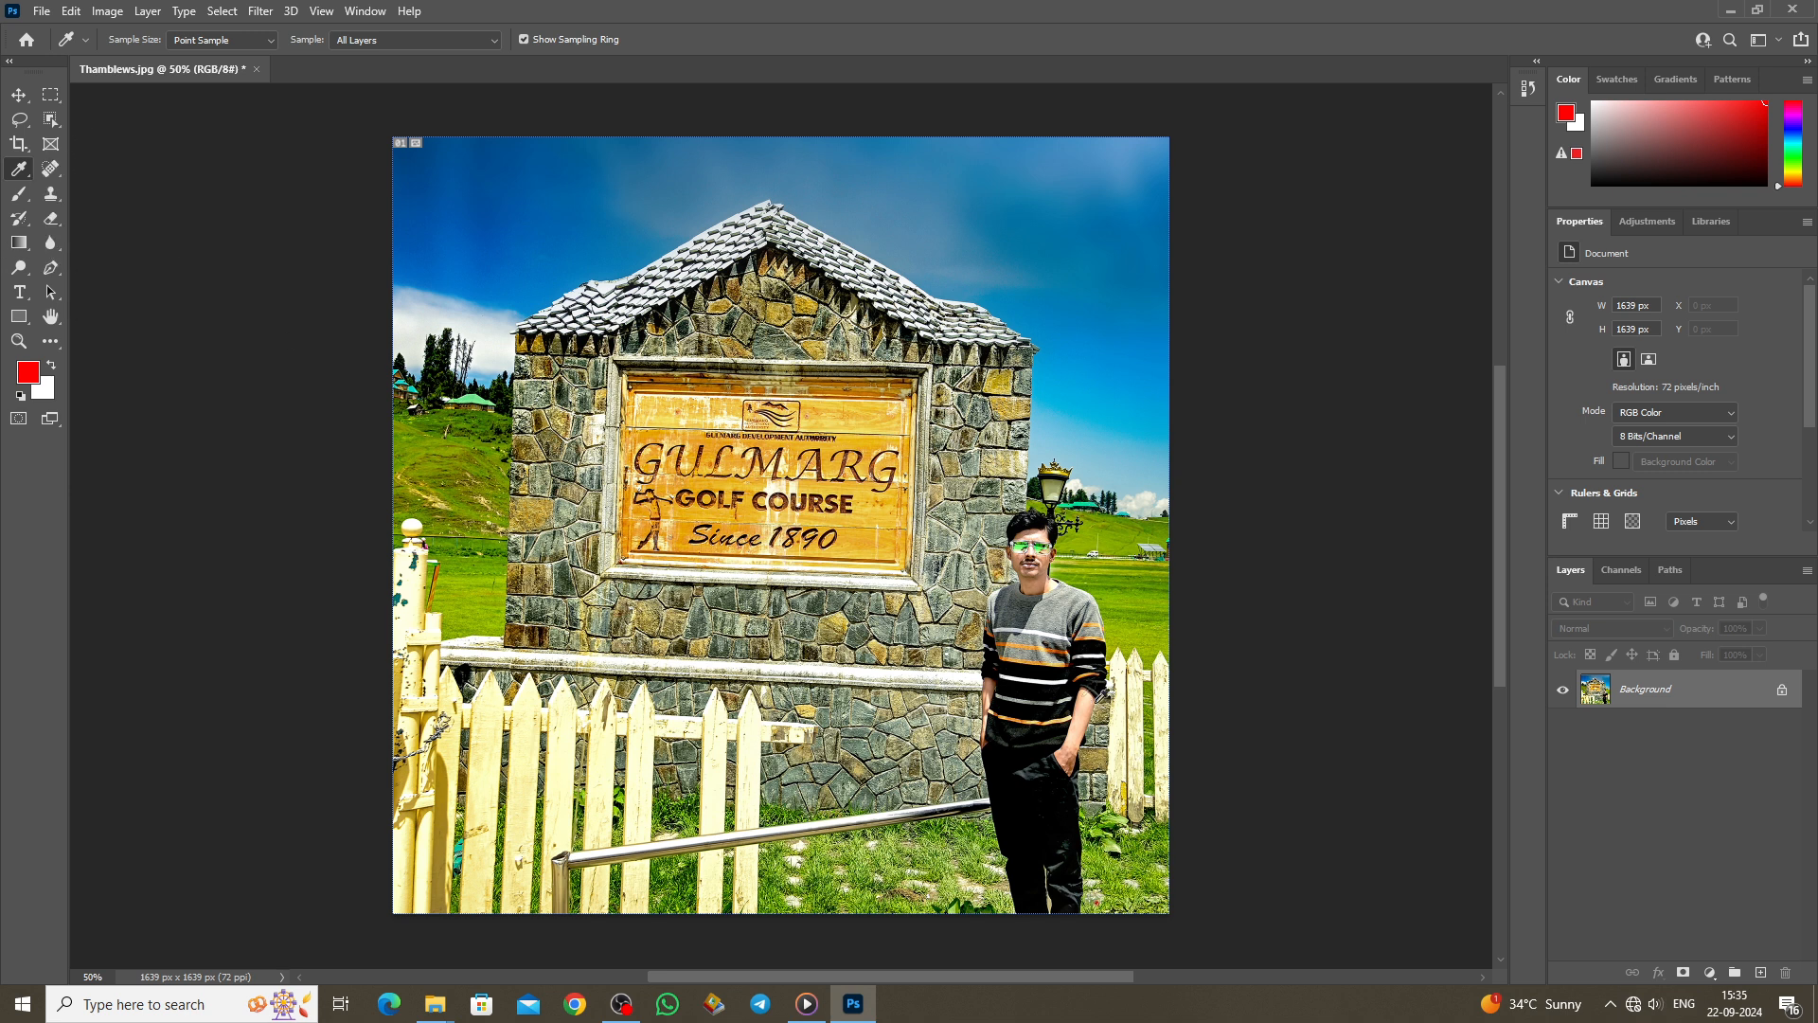
pyautogui.click(1044, 701)
pyautogui.click(664, 428)
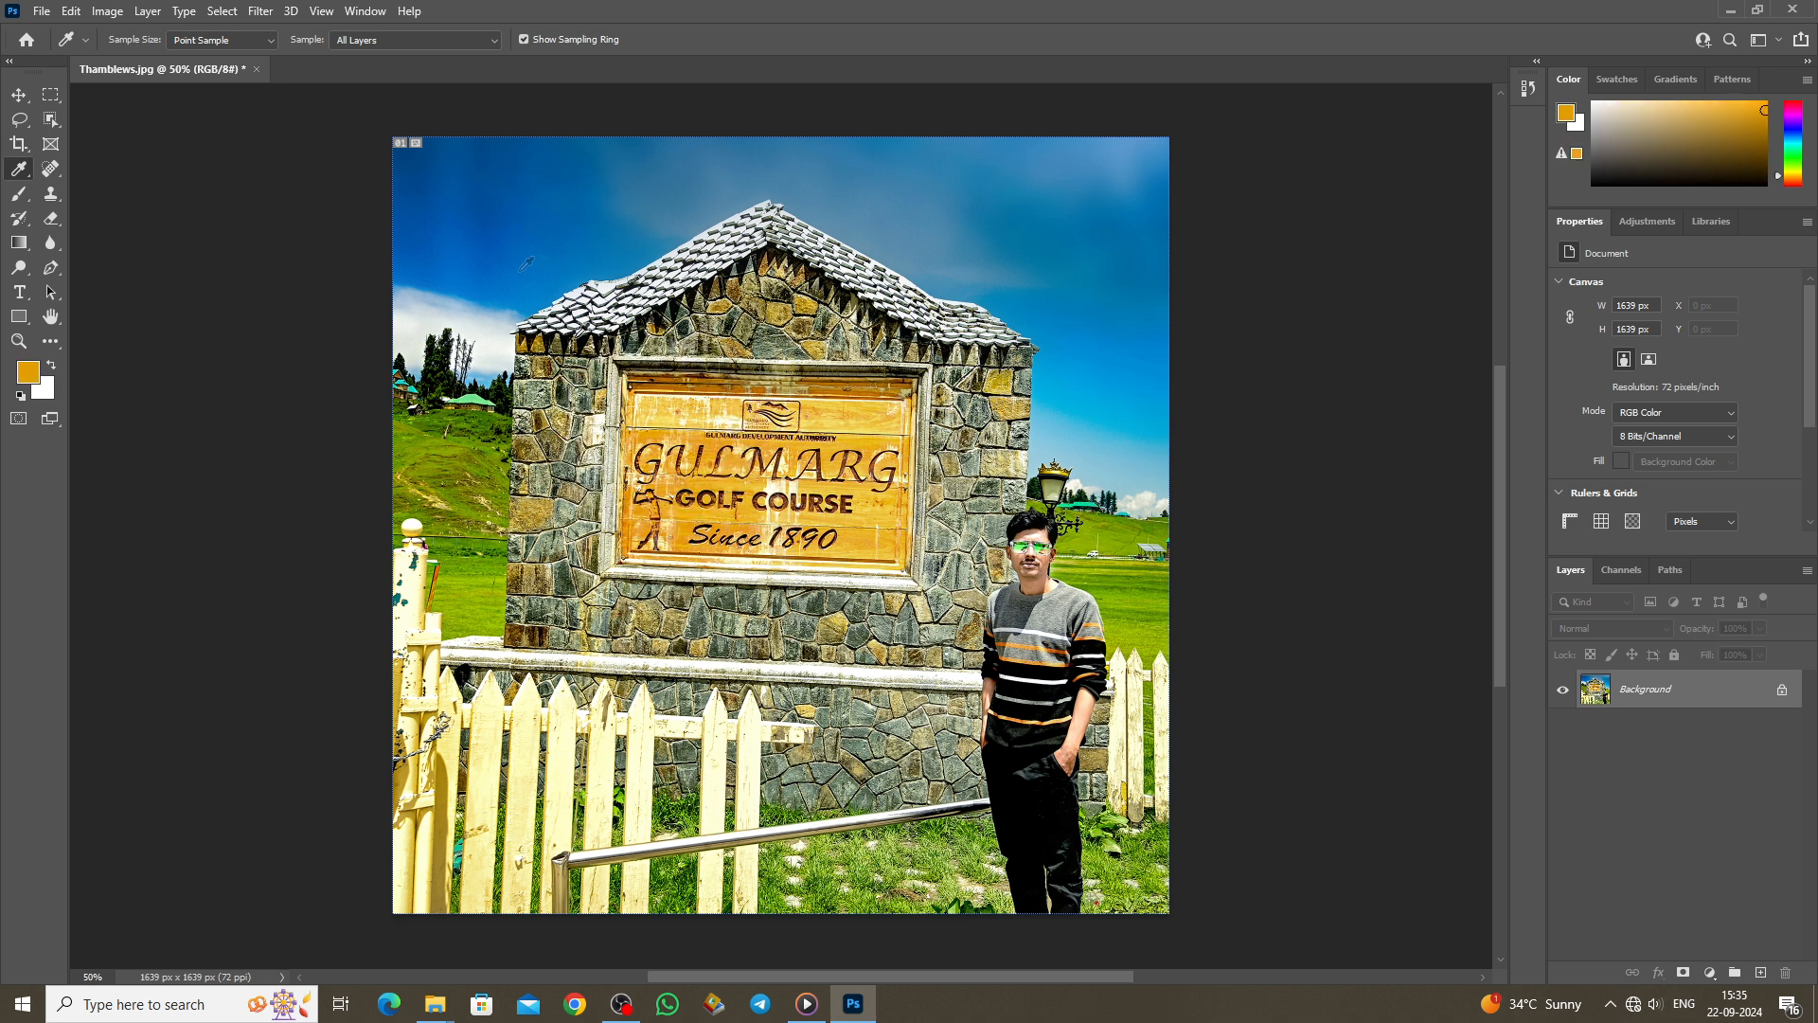
pyautogui.click(488, 192)
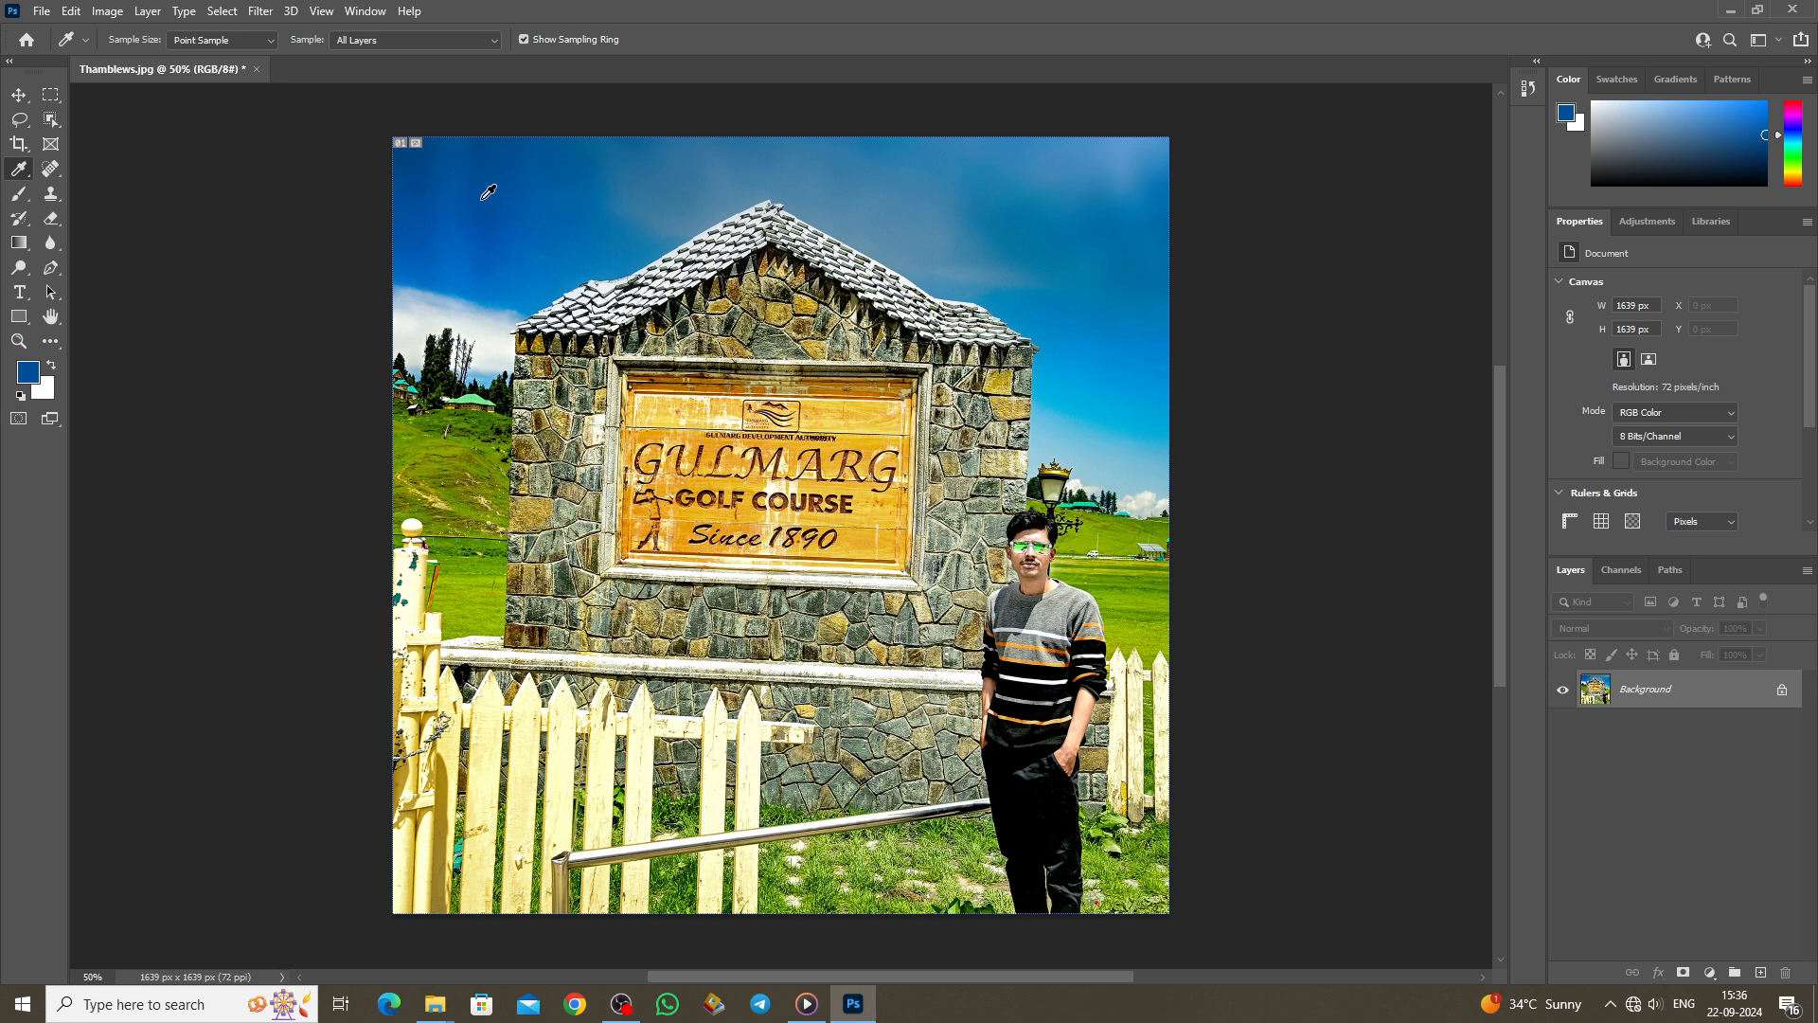
pyautogui.rightClick(19, 169)
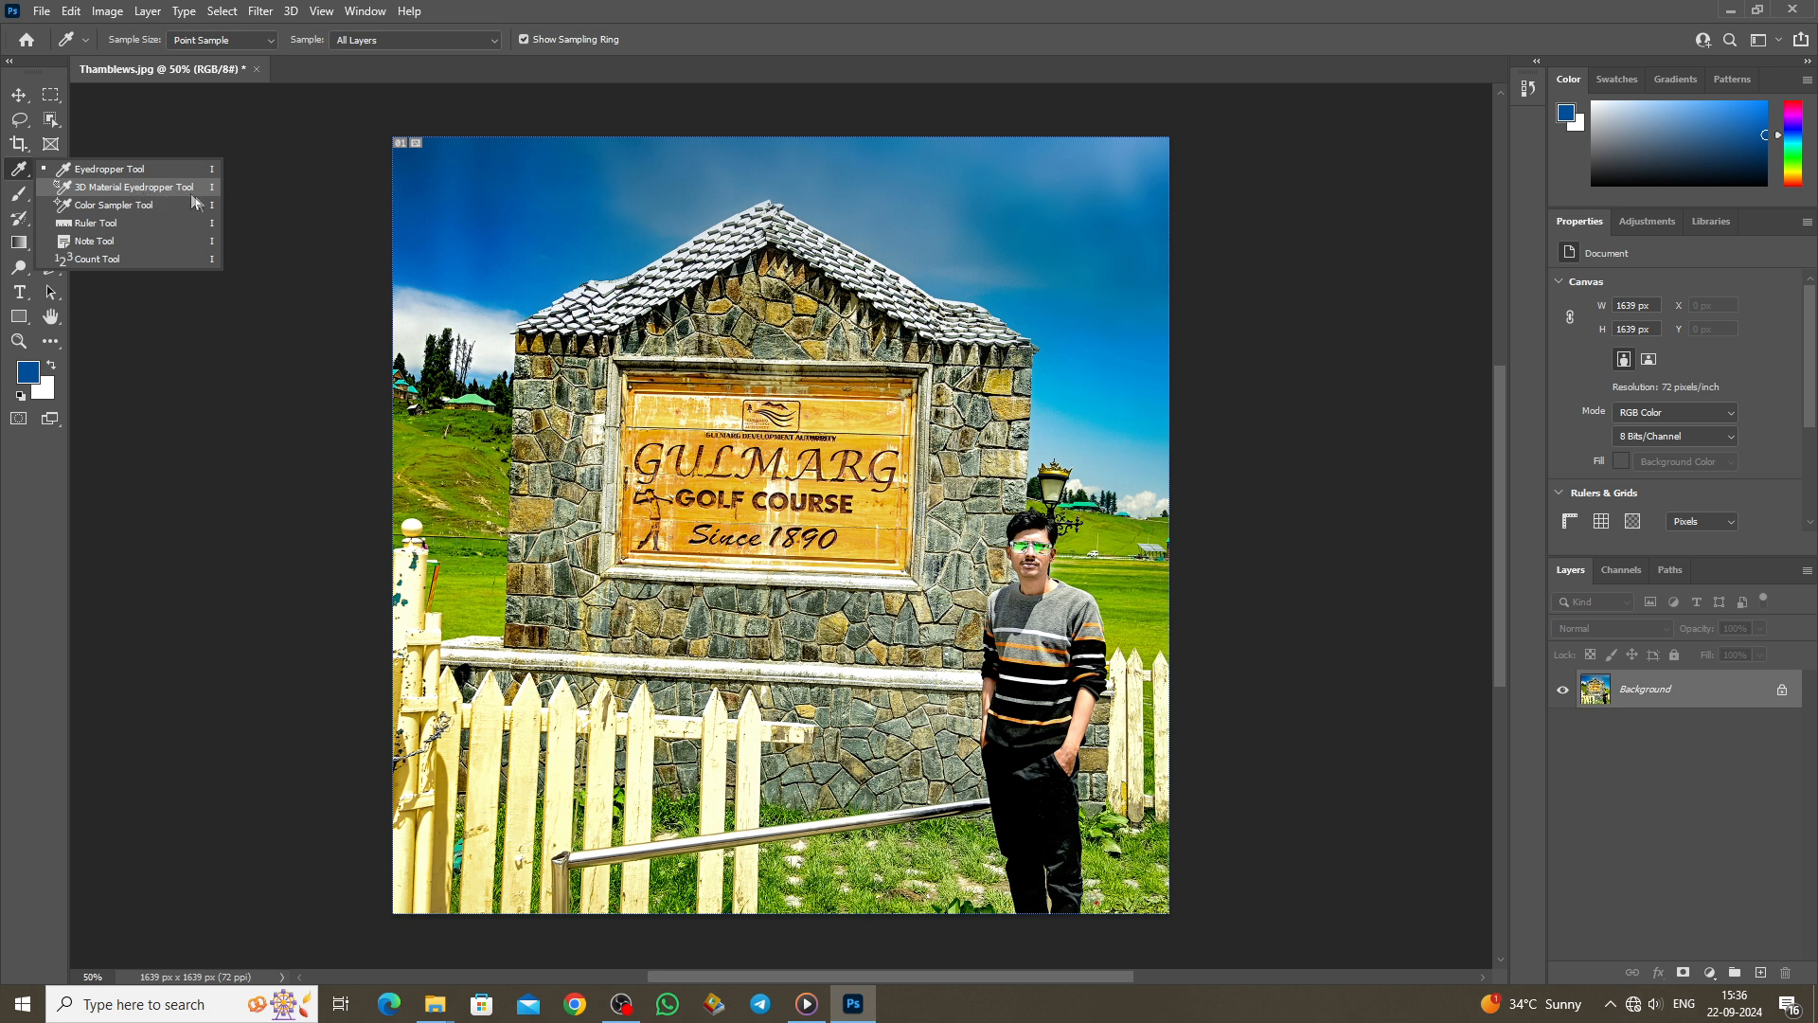
pyautogui.click(109, 208)
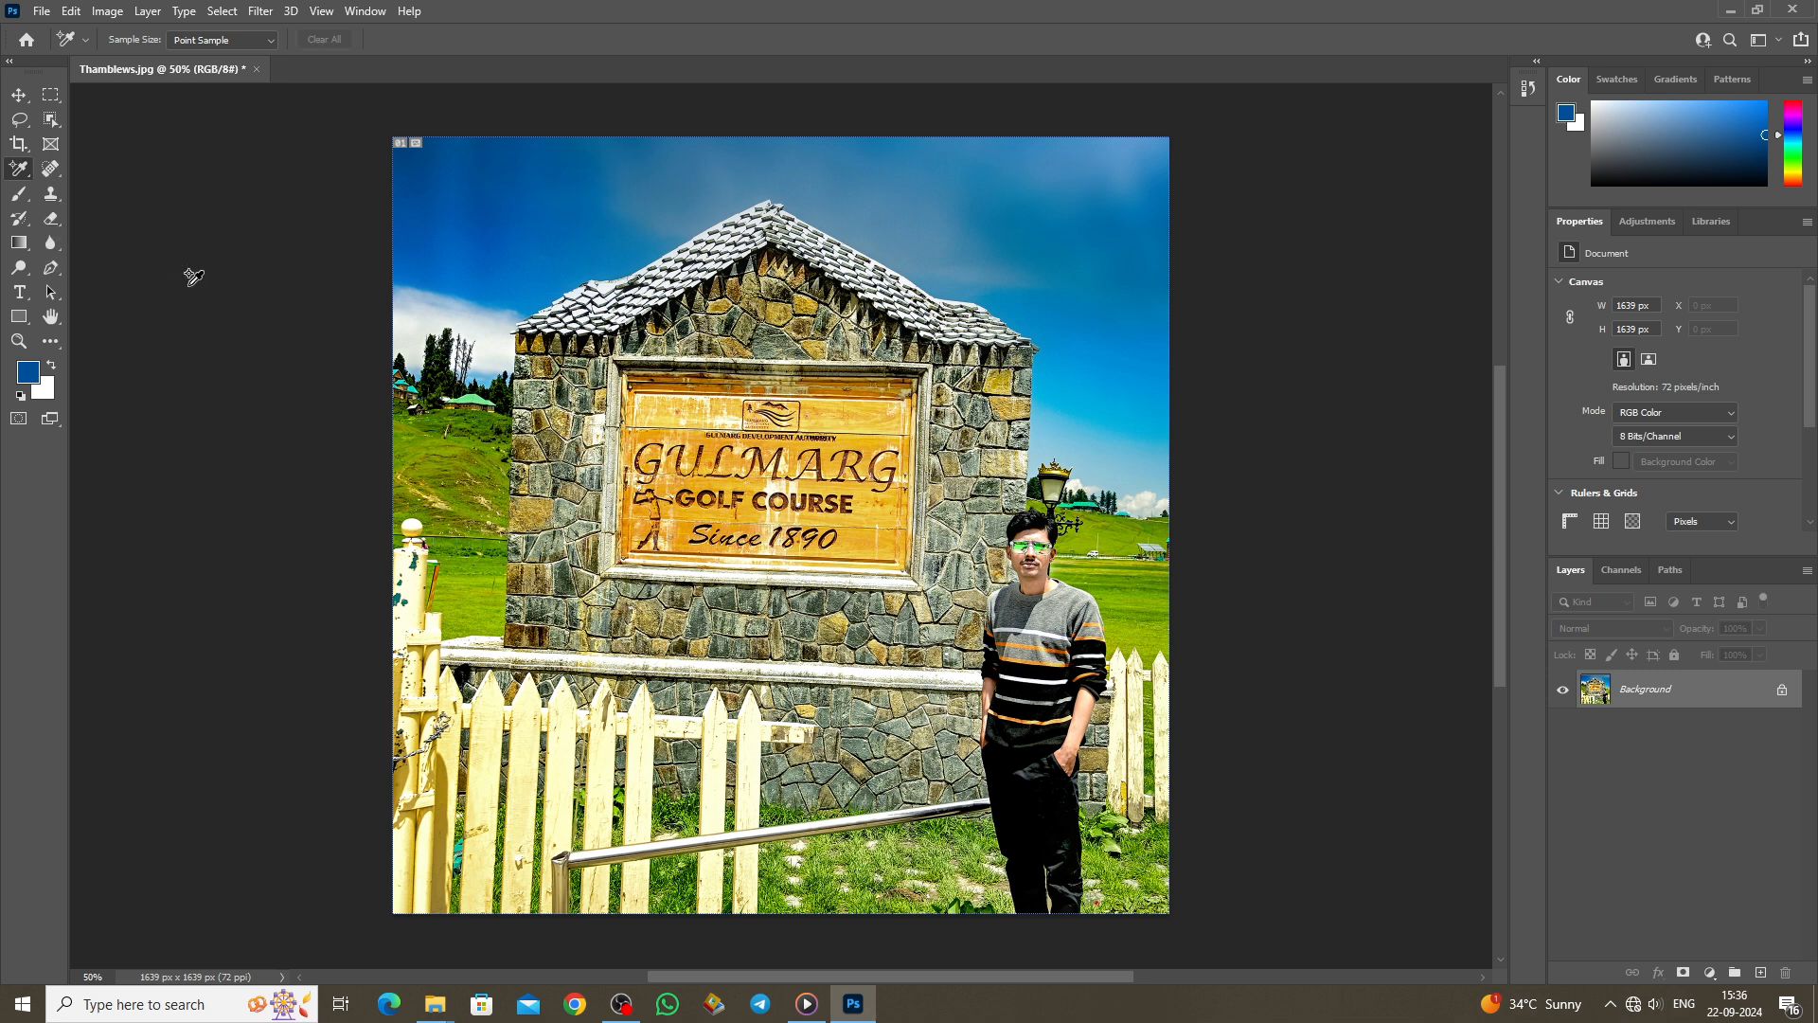
# Step: Place seven colour sample points on the sky, left grass, wall and orange sign
pyautogui.click(517, 216)
pyautogui.click(1044, 225)
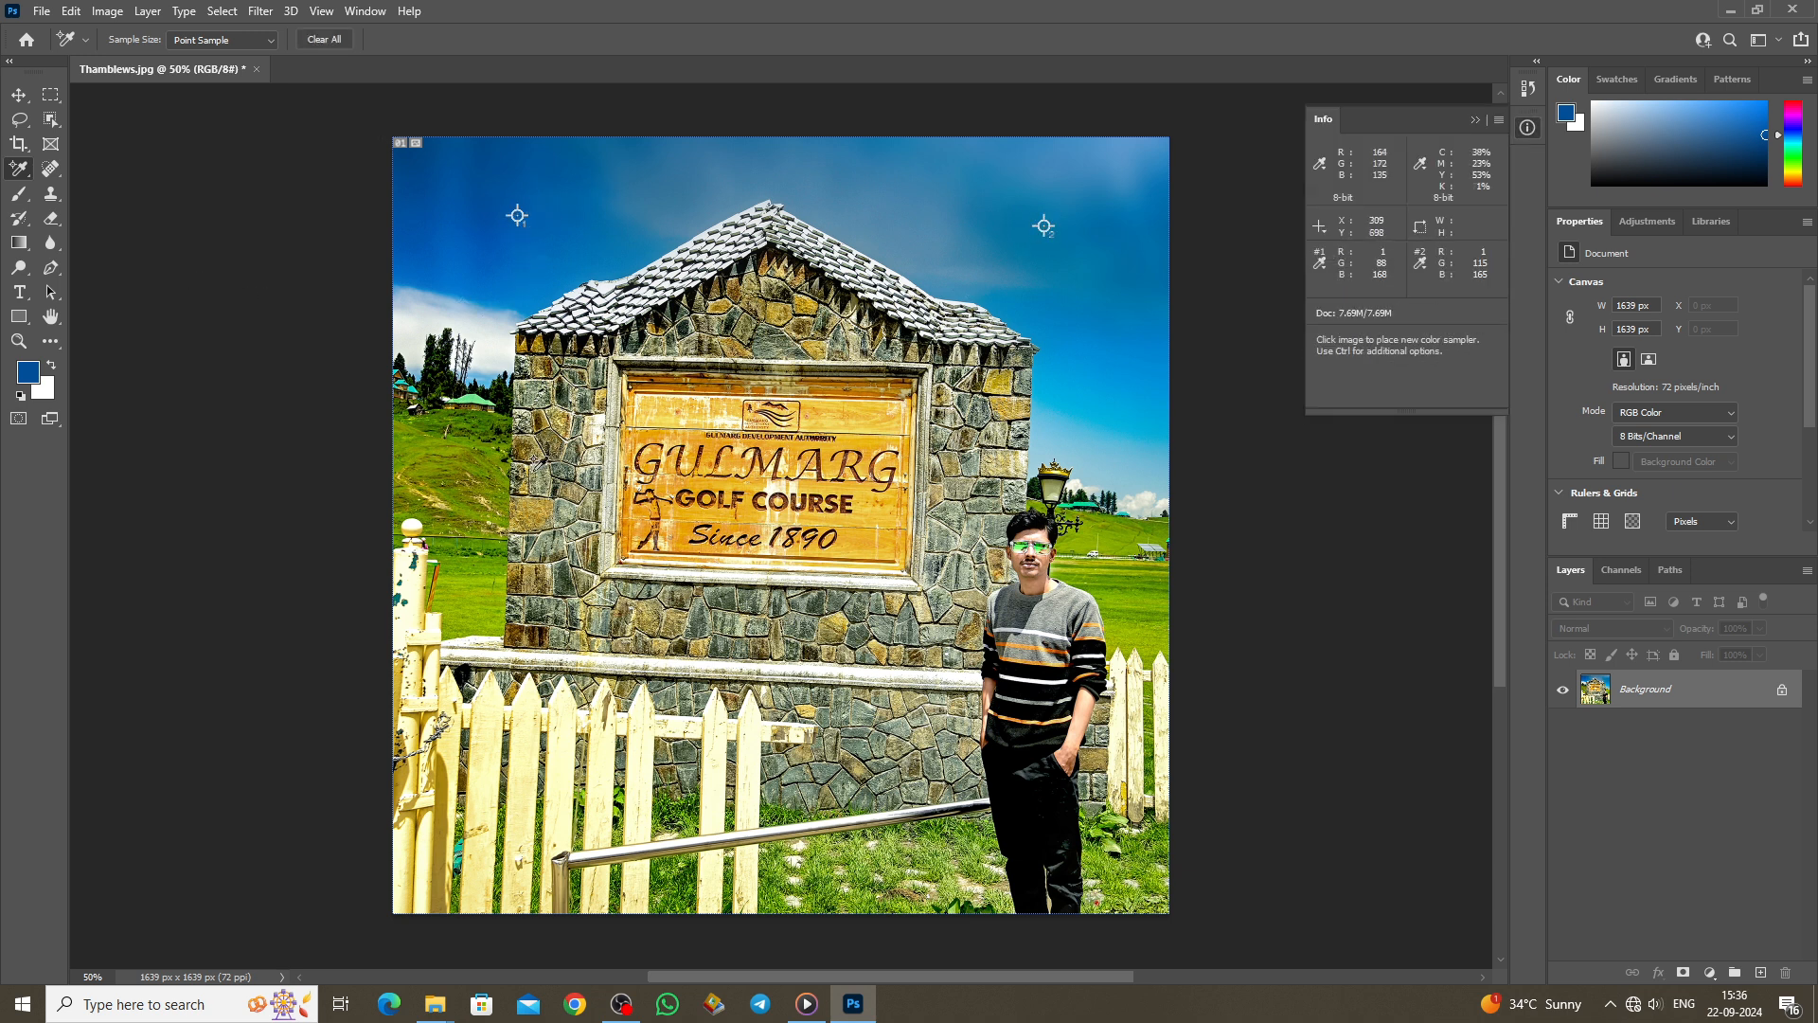
pyautogui.click(485, 507)
pyautogui.click(972, 534)
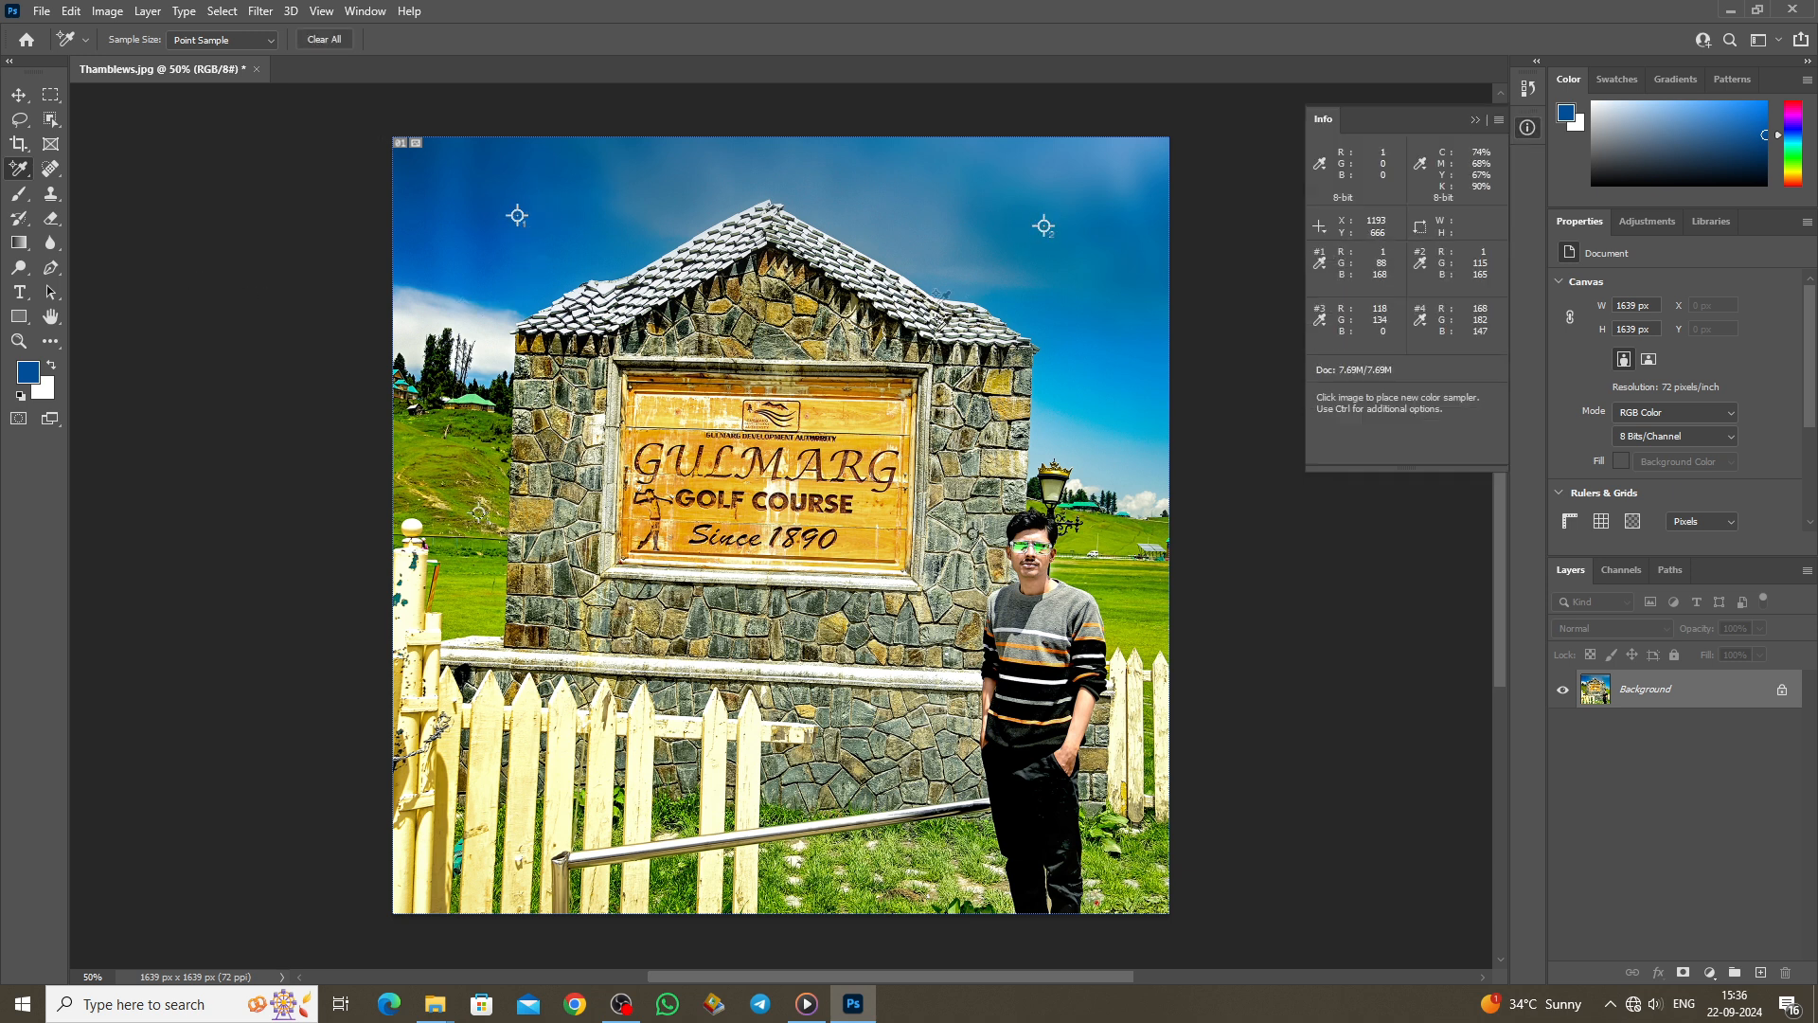
pyautogui.click(914, 255)
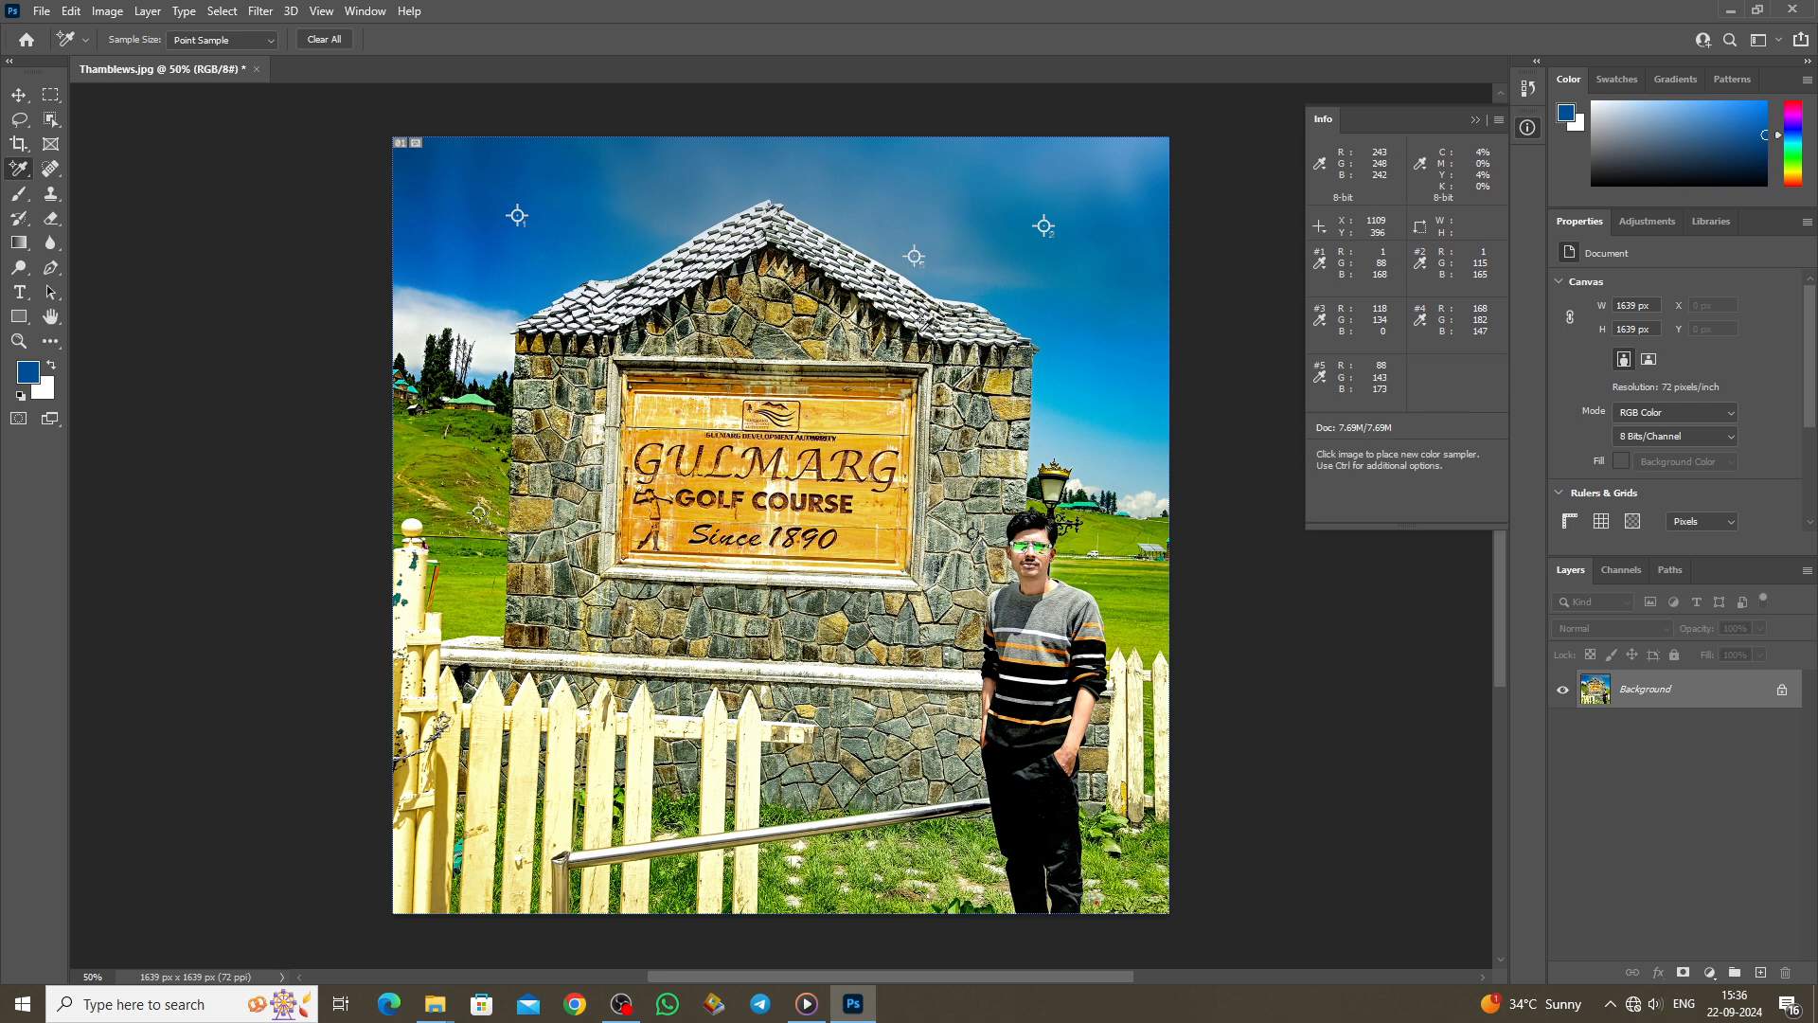
pyautogui.click(804, 409)
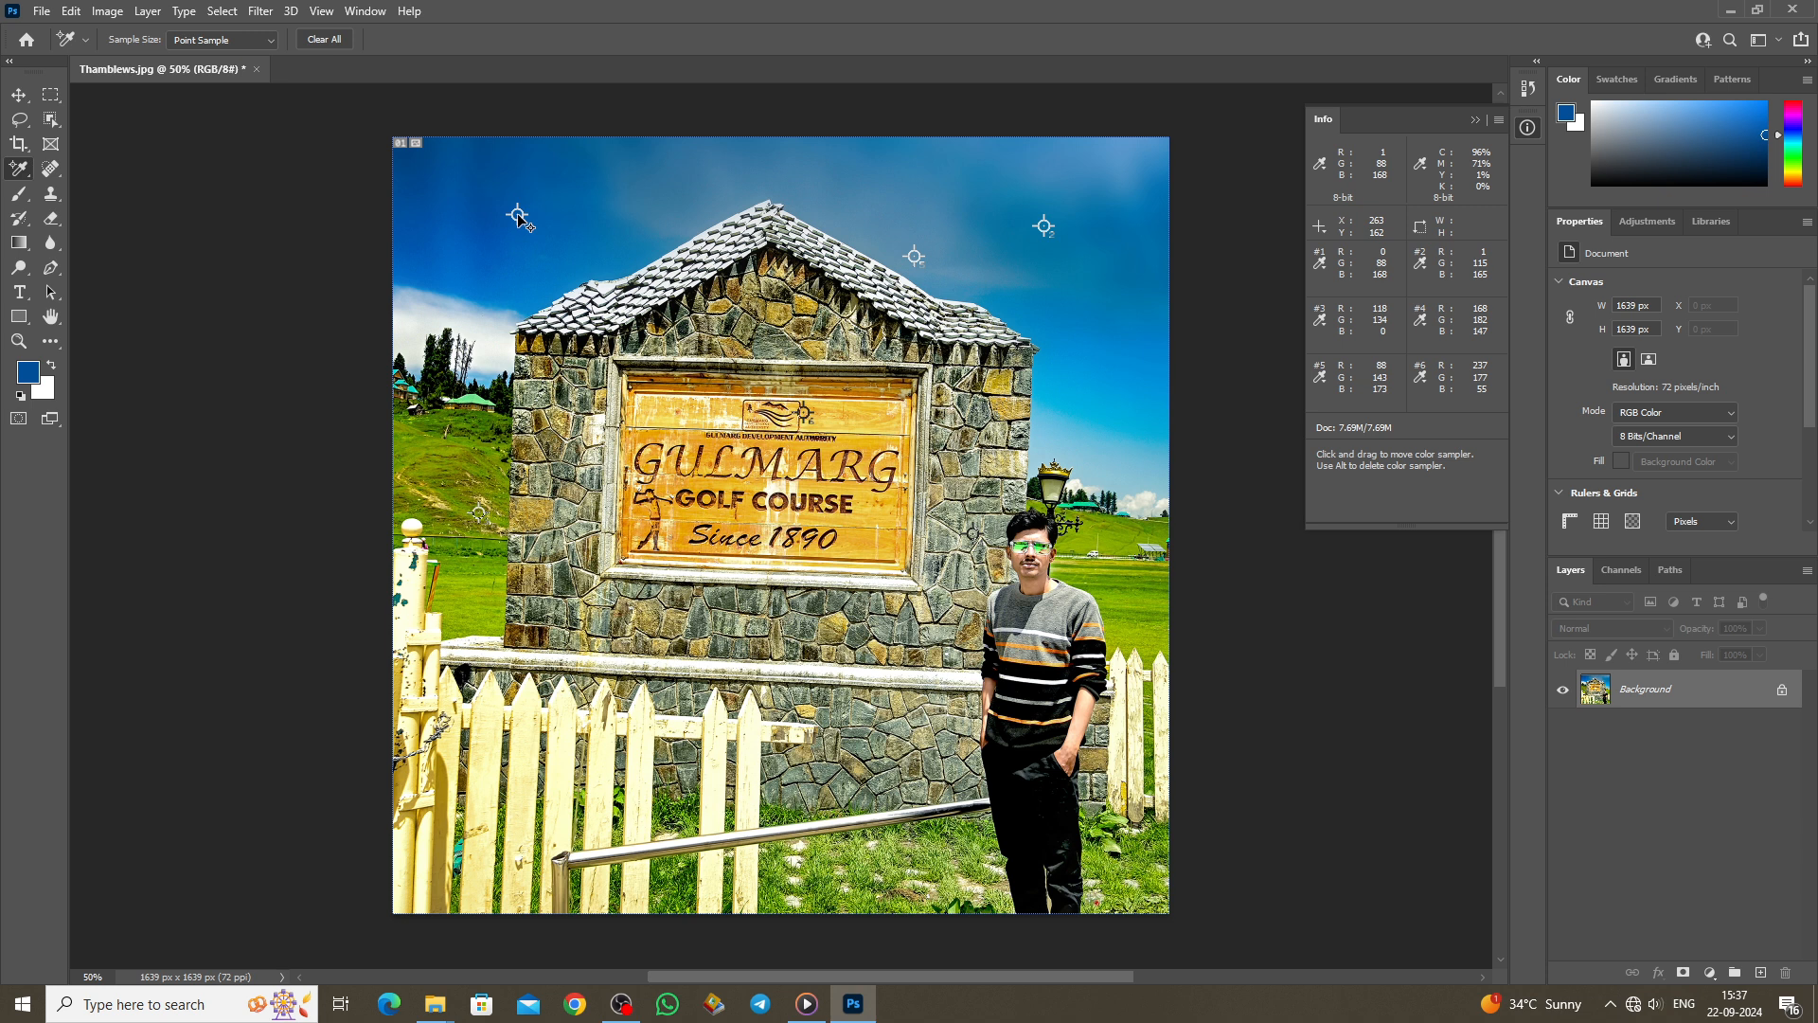
pyautogui.moveTo(517, 214)
pyautogui.mouseDown()
pyautogui.moveTo(474, 191)
pyautogui.moveTo(517, 215)
pyautogui.mouseUp()
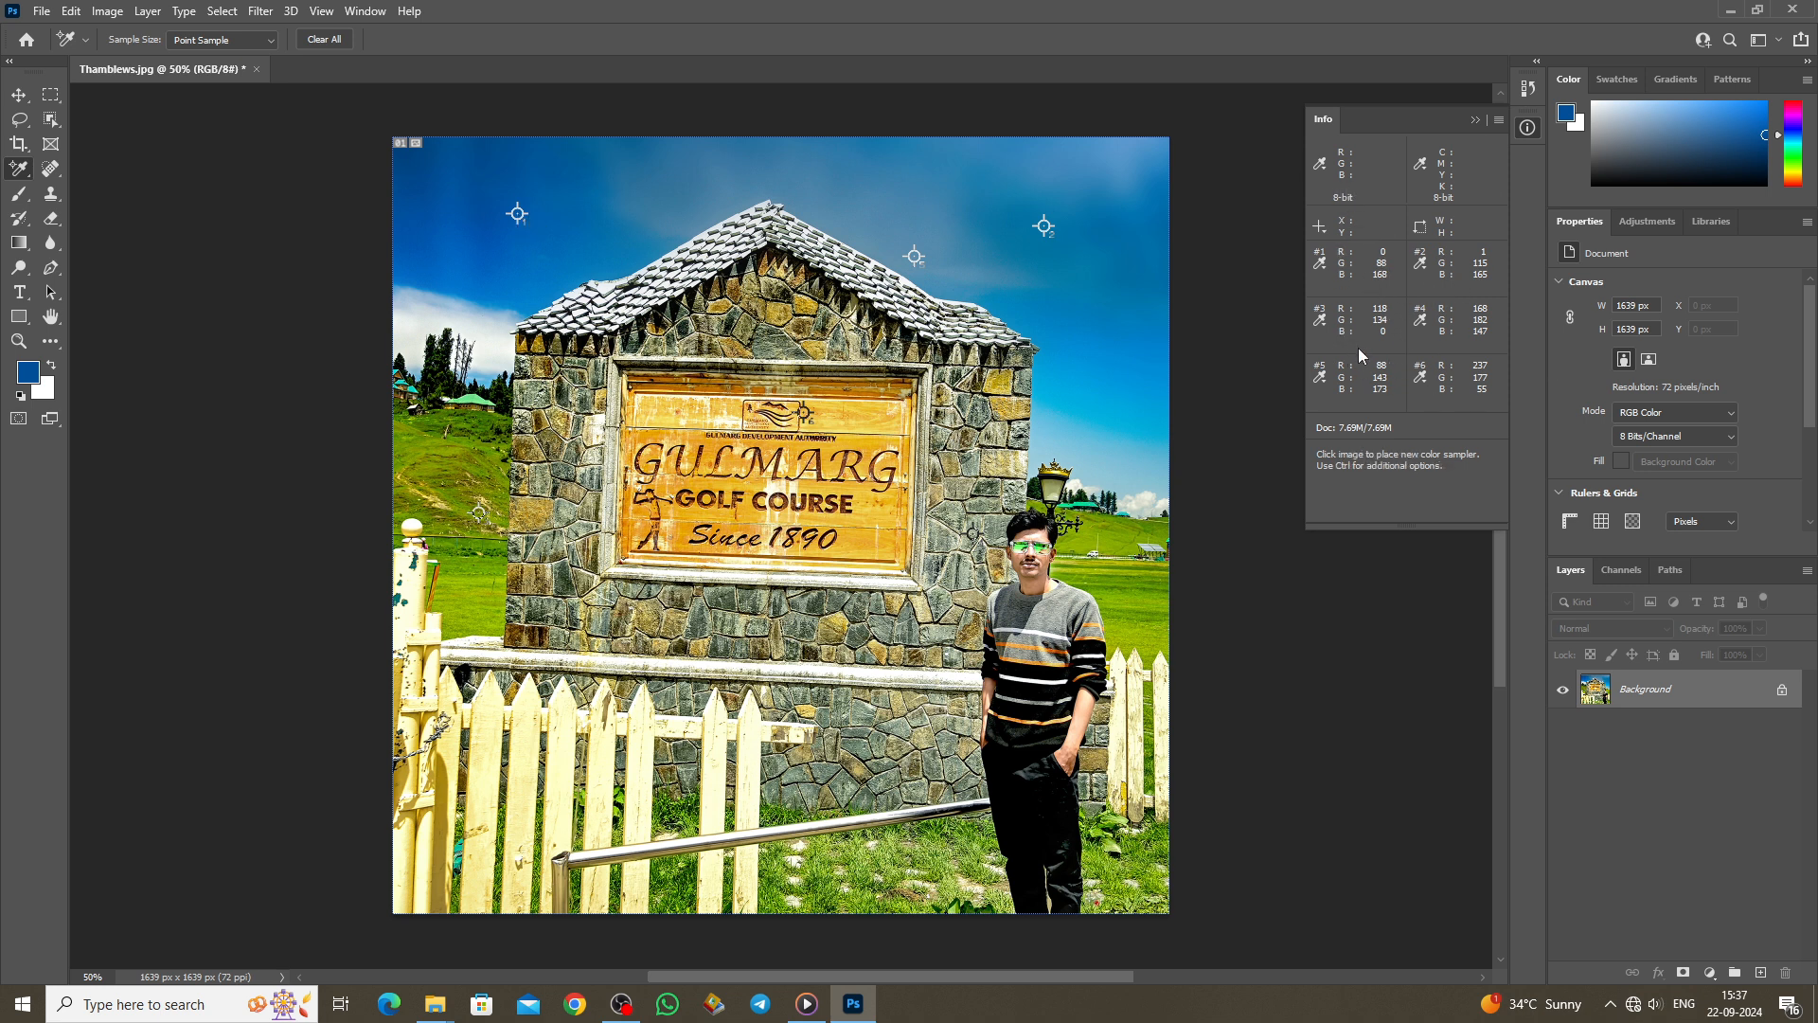
pyautogui.click(519, 226)
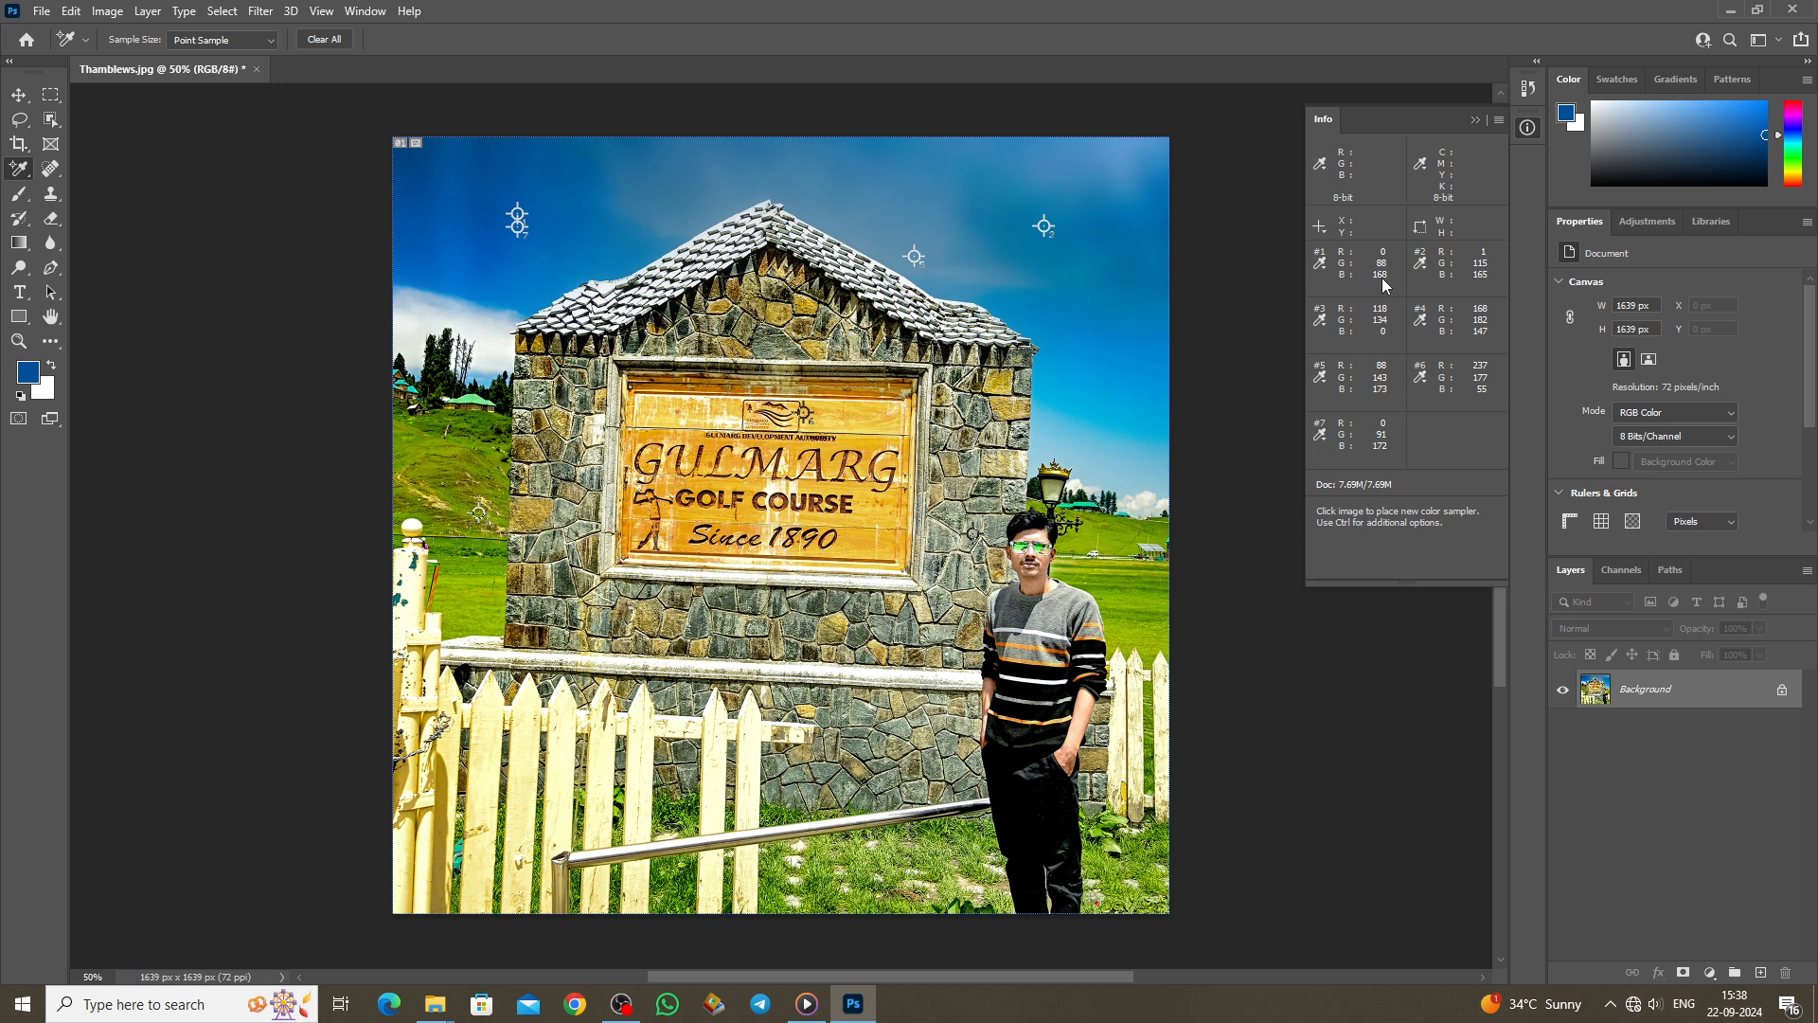
# Step: Draw a Ruler measurement line across the top of the photo
pyautogui.hotkey('shift', 'i')
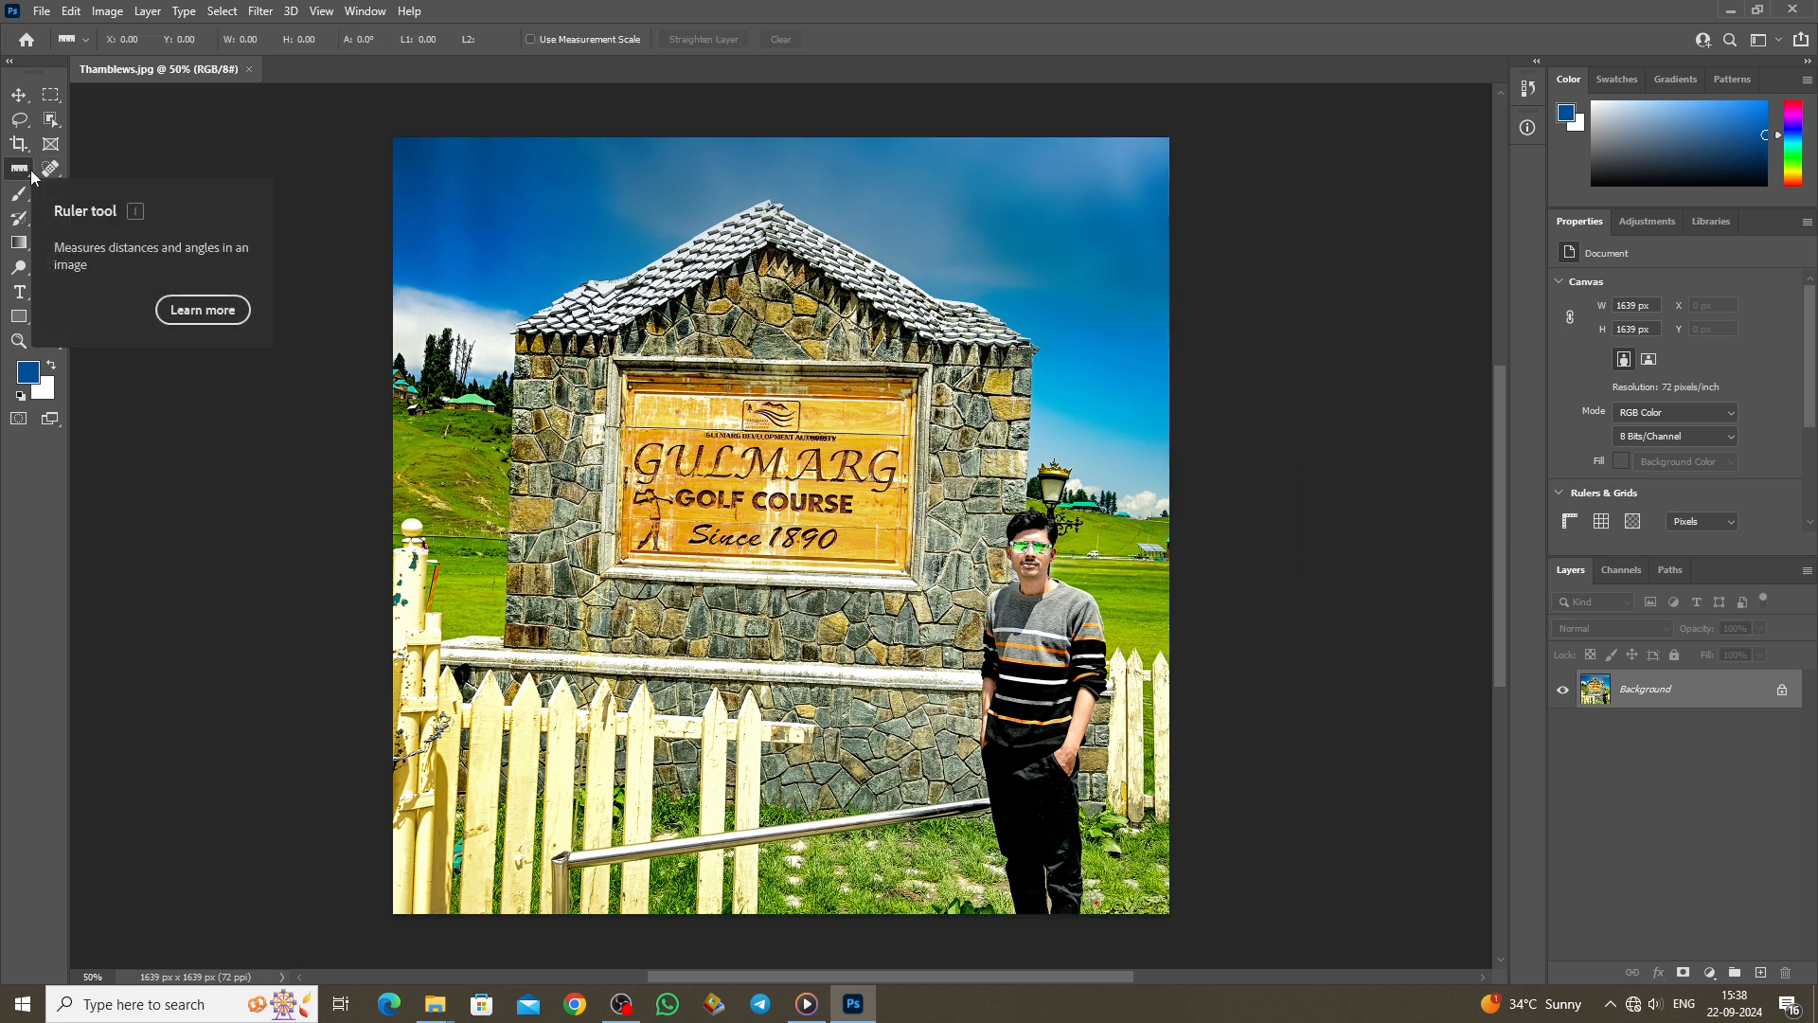
pyautogui.rightClick(31, 176)
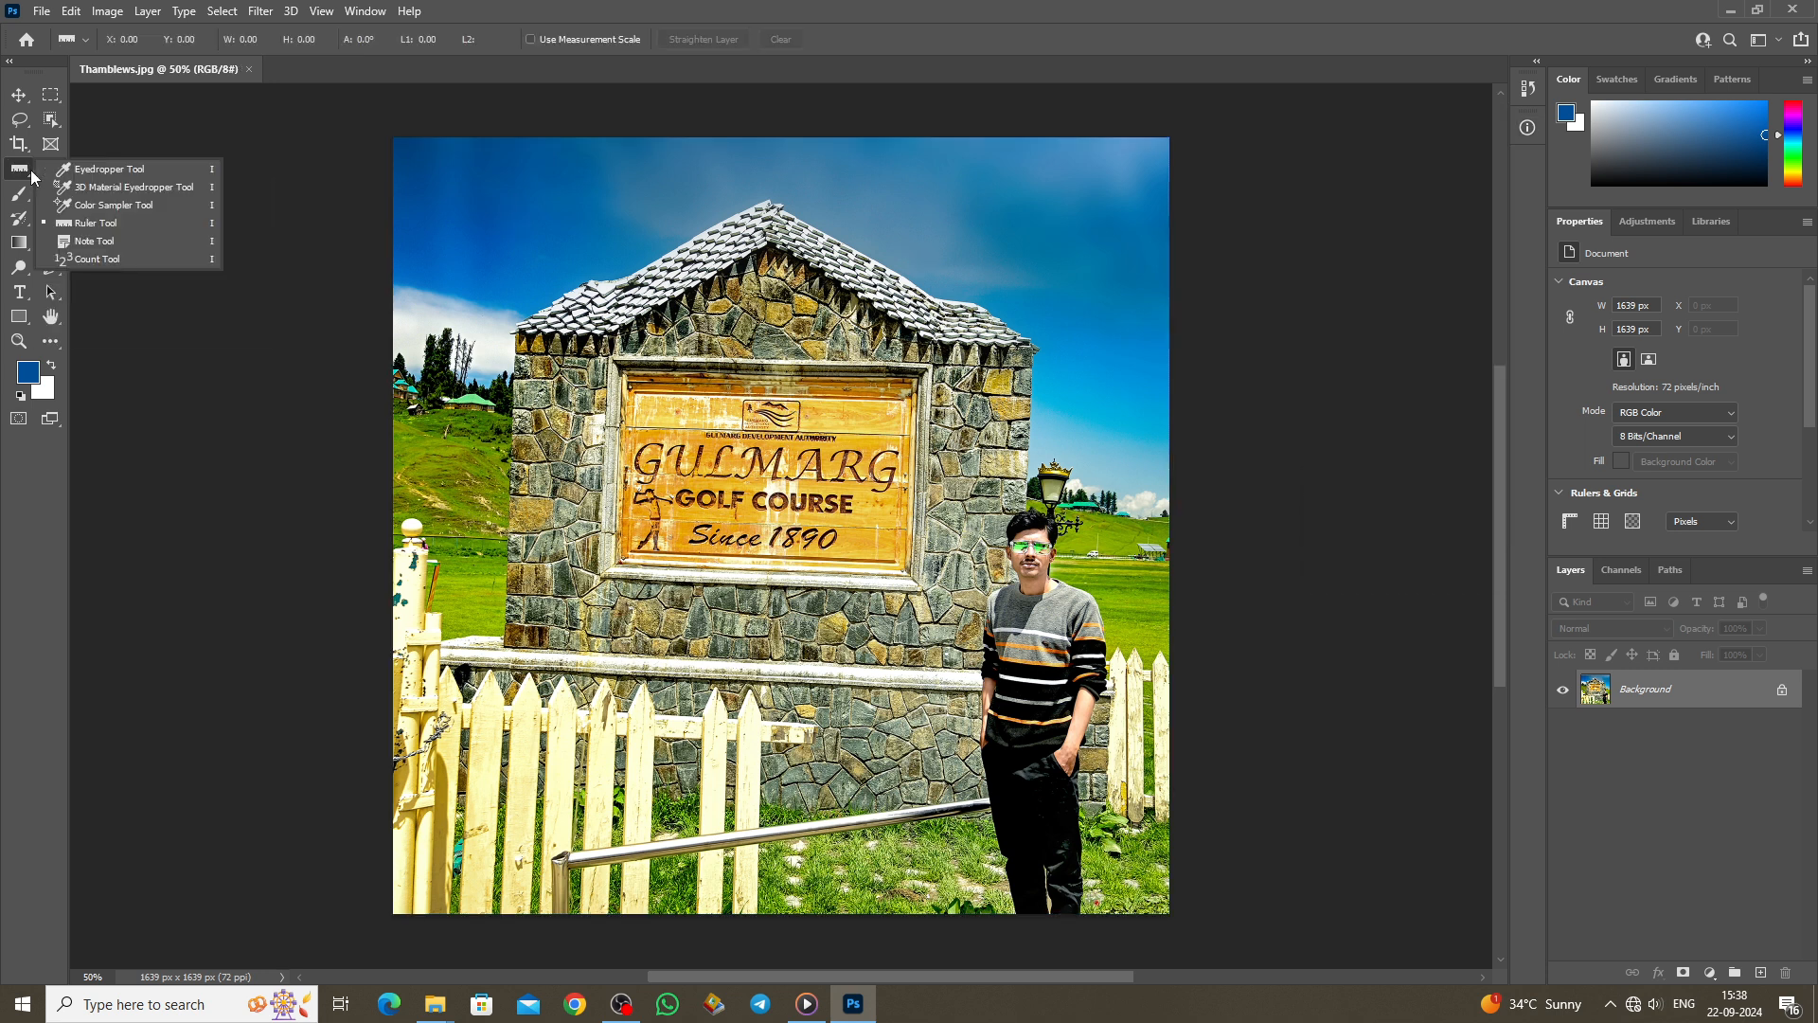
pyautogui.click(95, 223)
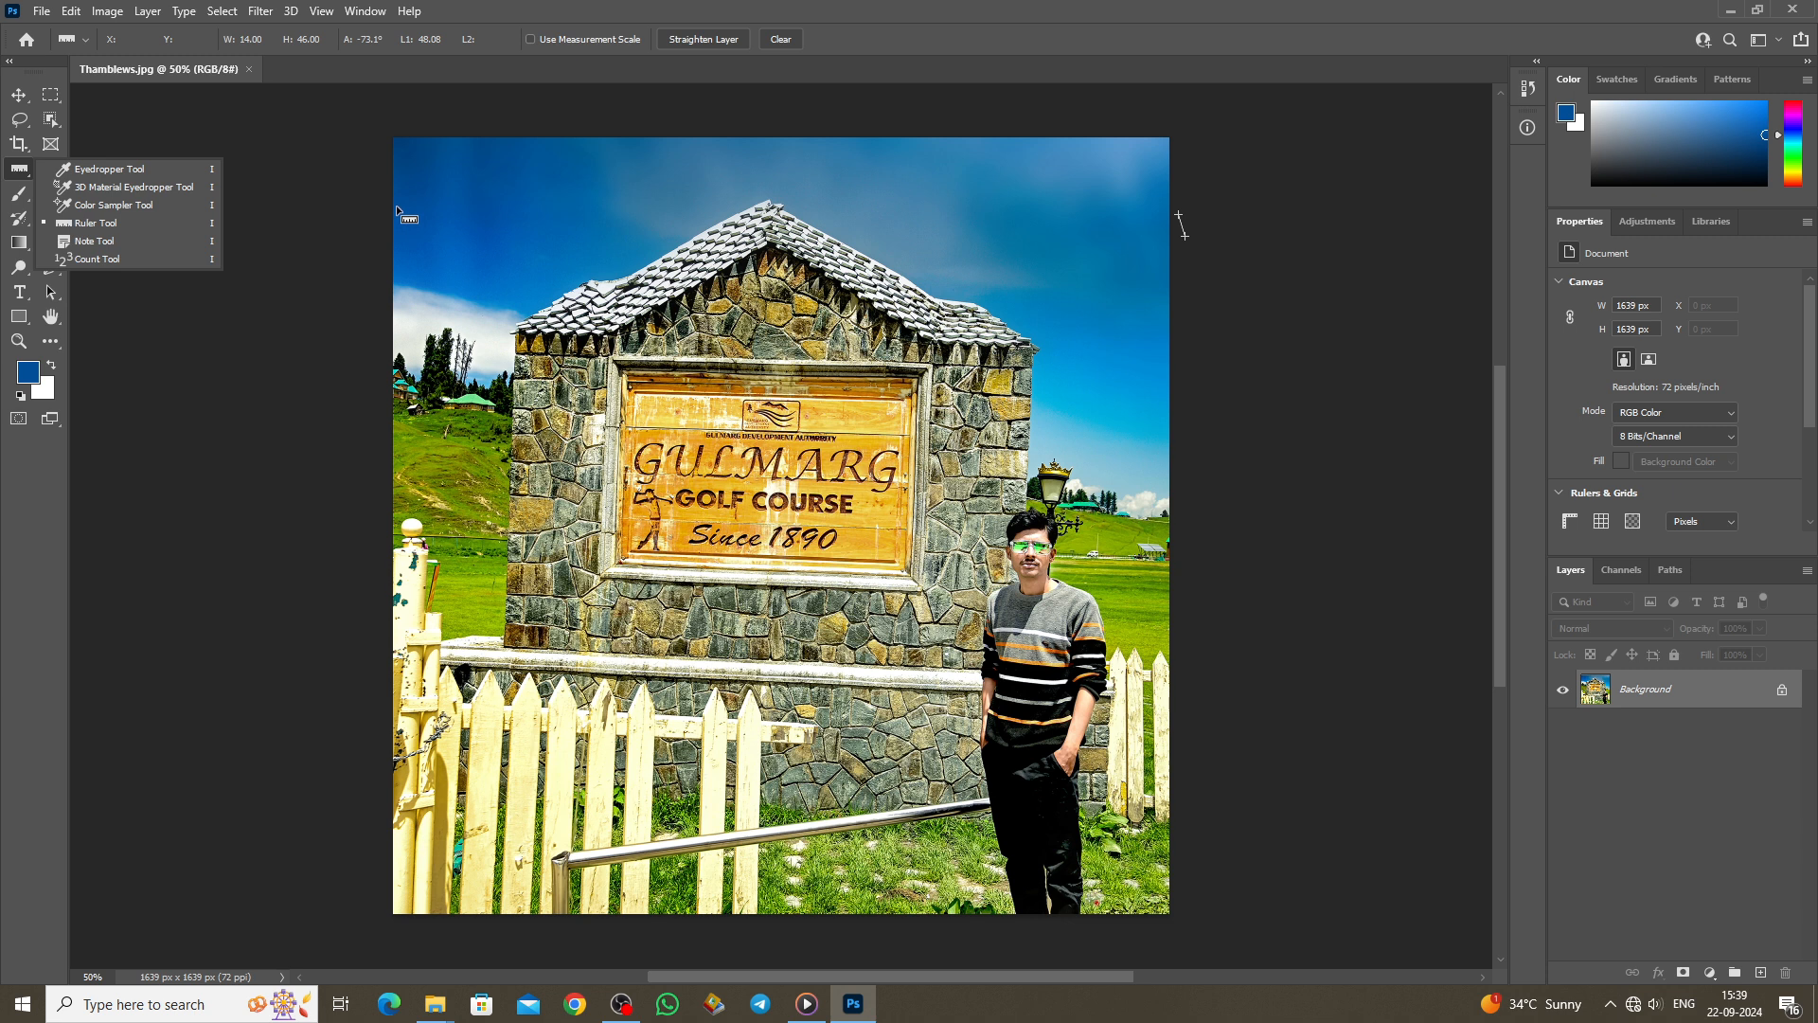
pyautogui.click(396, 207)
pyautogui.moveTo(396, 206); pyautogui.dragTo(1174, 207)
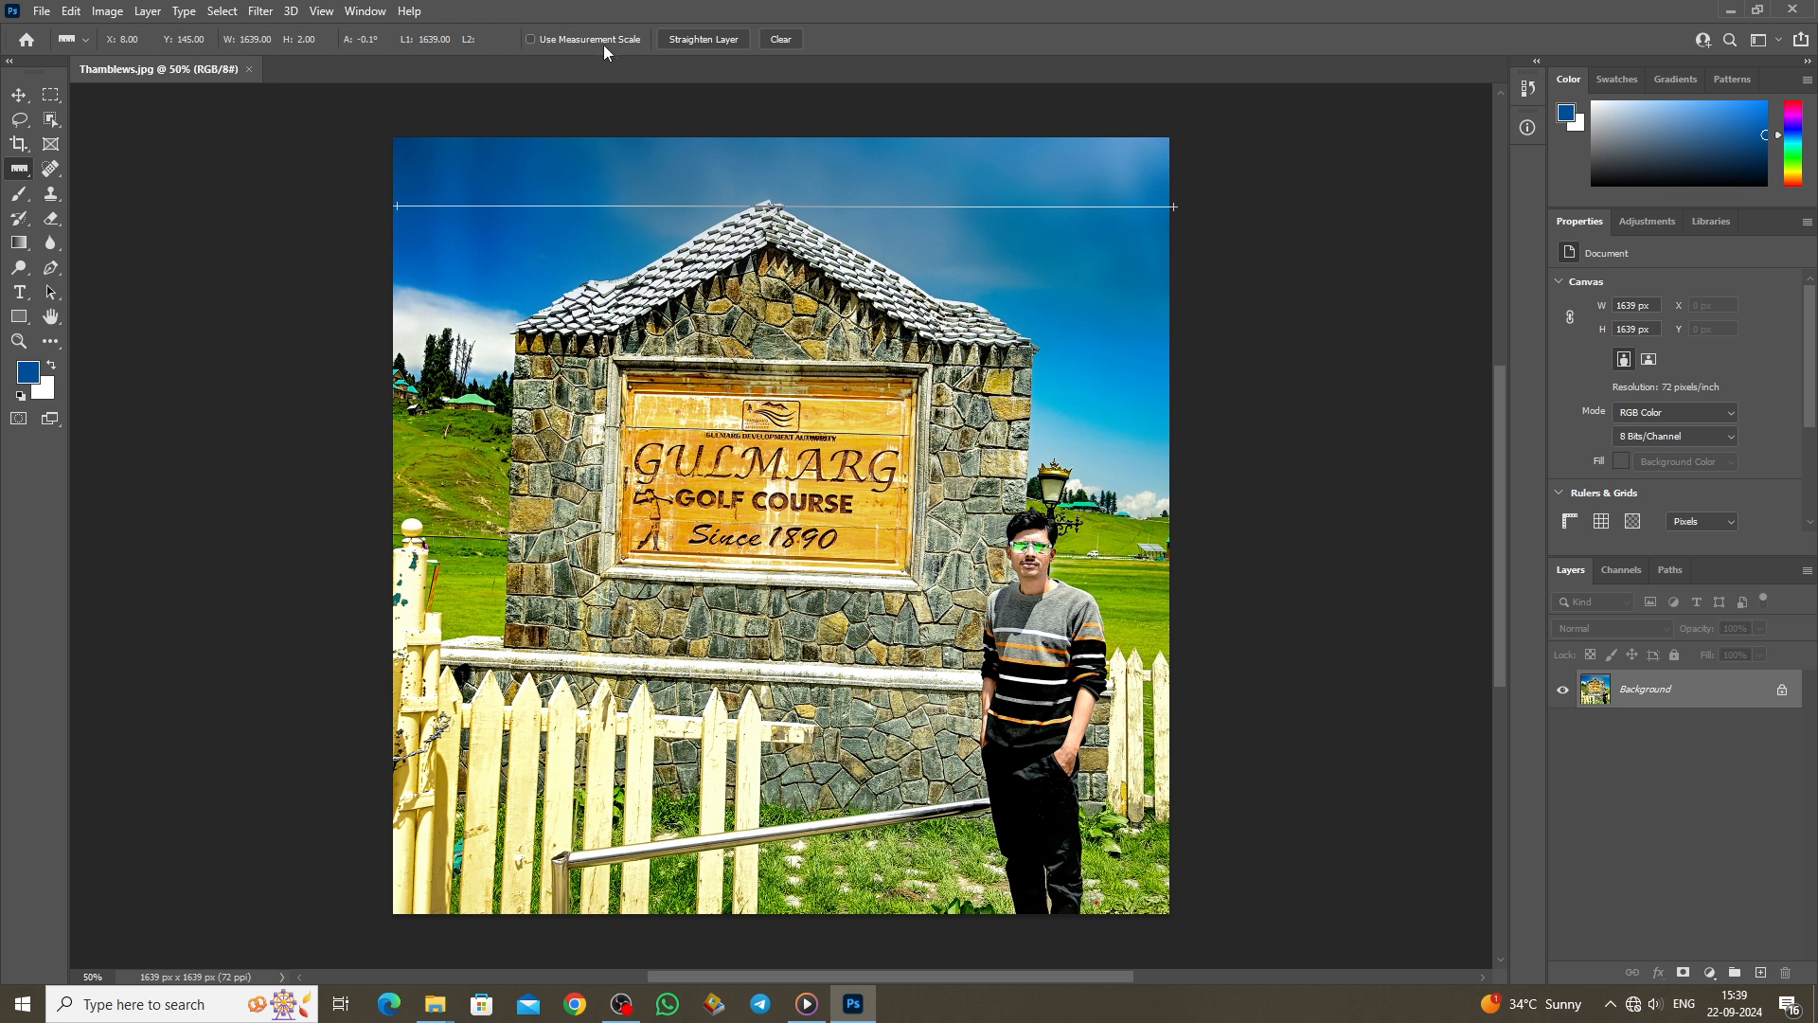
# Step: Clear the ruler measurement line and switch to the Move tool
pyautogui.click(781, 40)
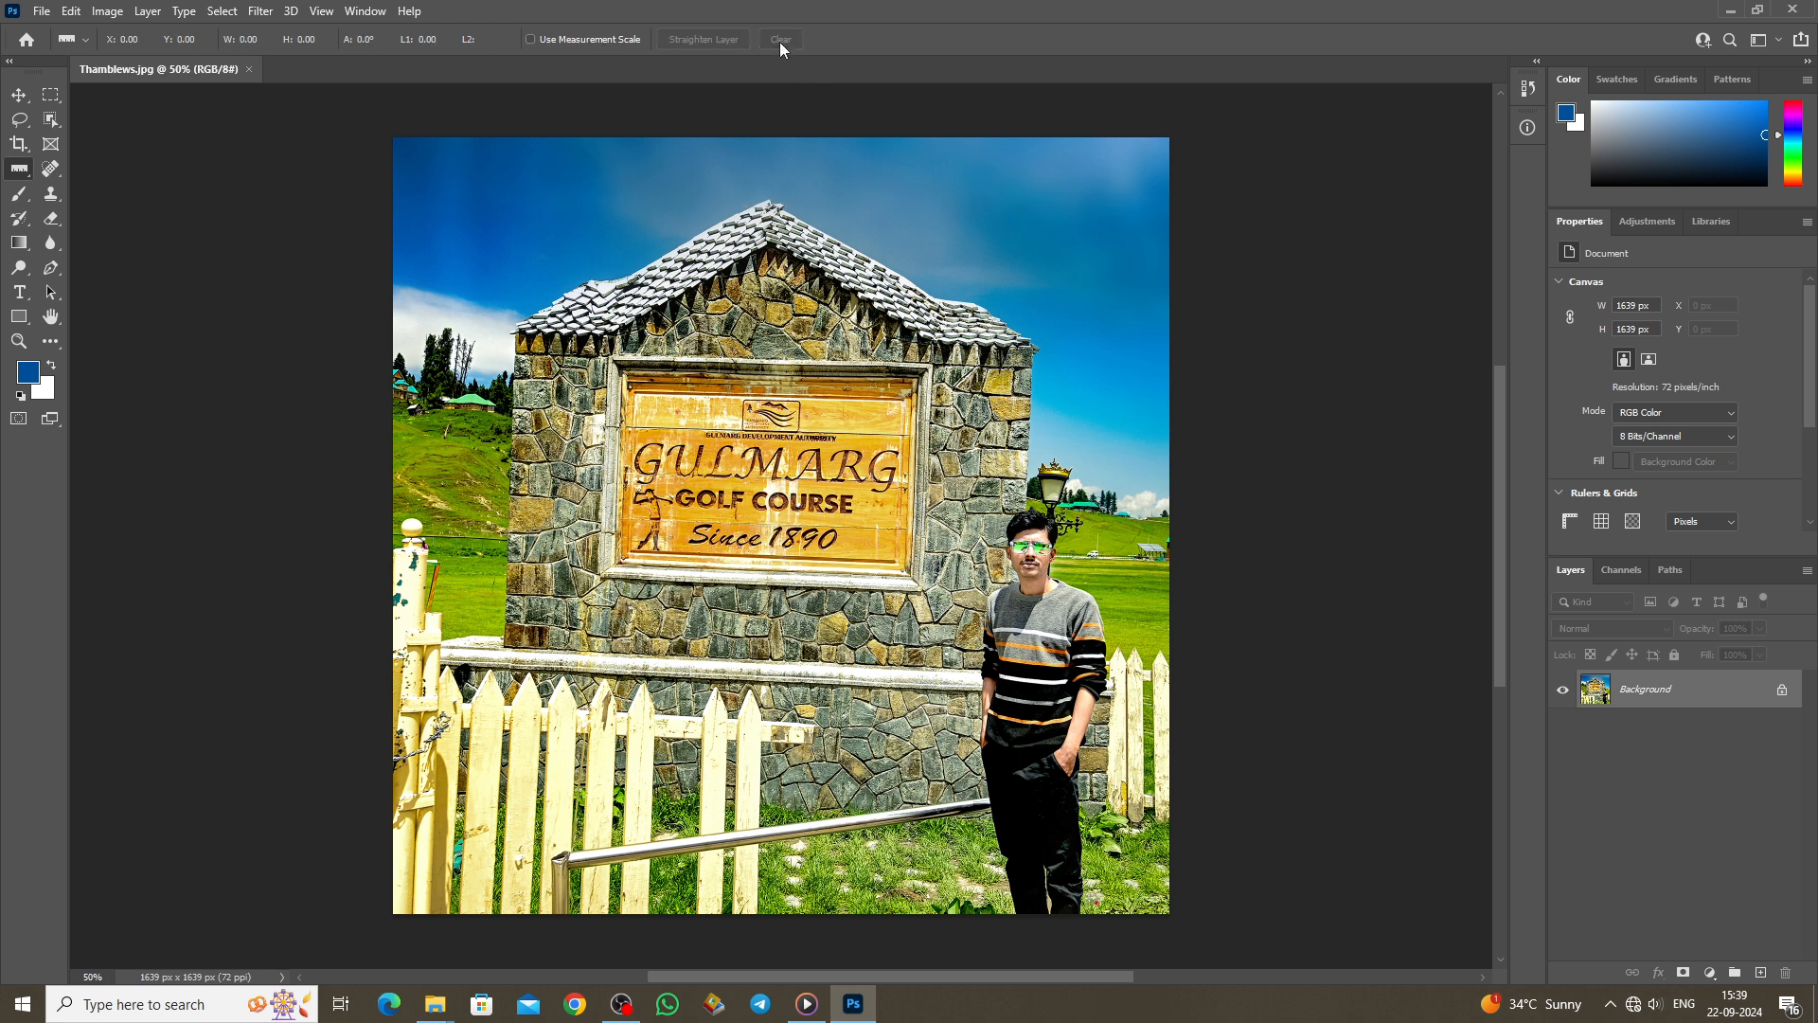
pyautogui.press('v')
pyautogui.press('ctrl')
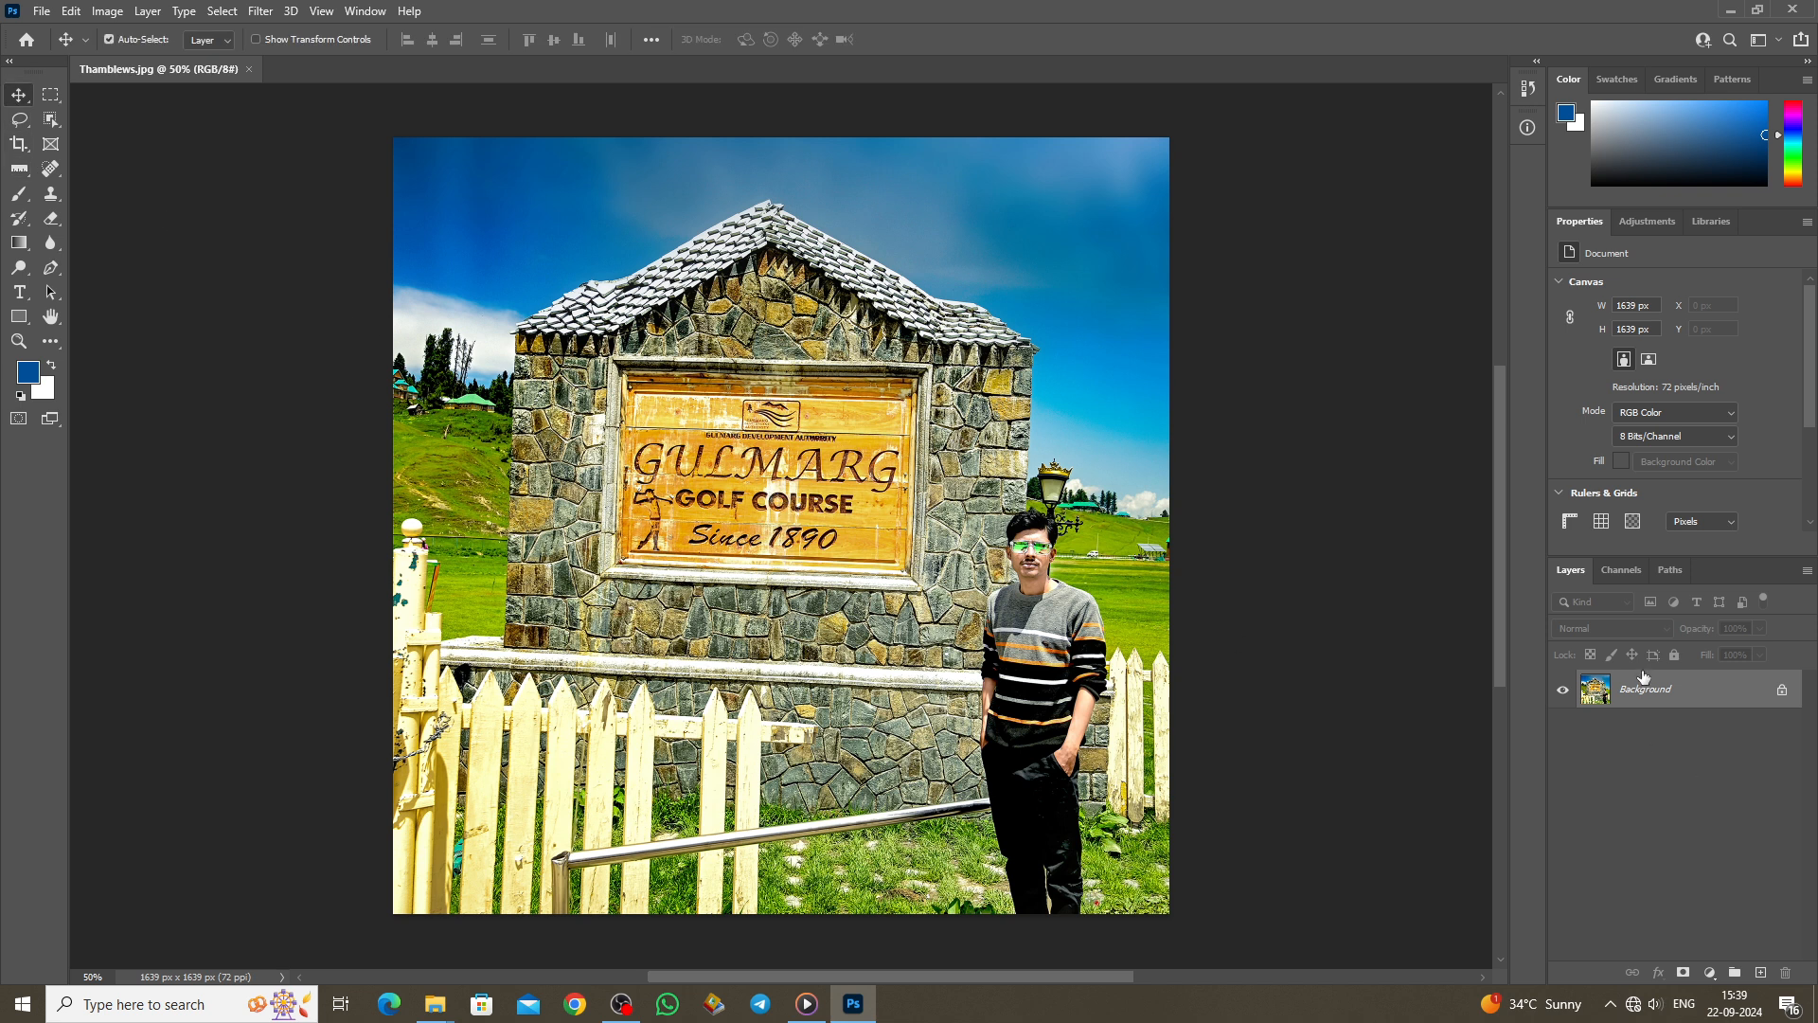
# Step: Convert the Background into Layer 0, then rotate it about 10° and shrink it with Free Transform
pyautogui.doubleClick(1646, 687)
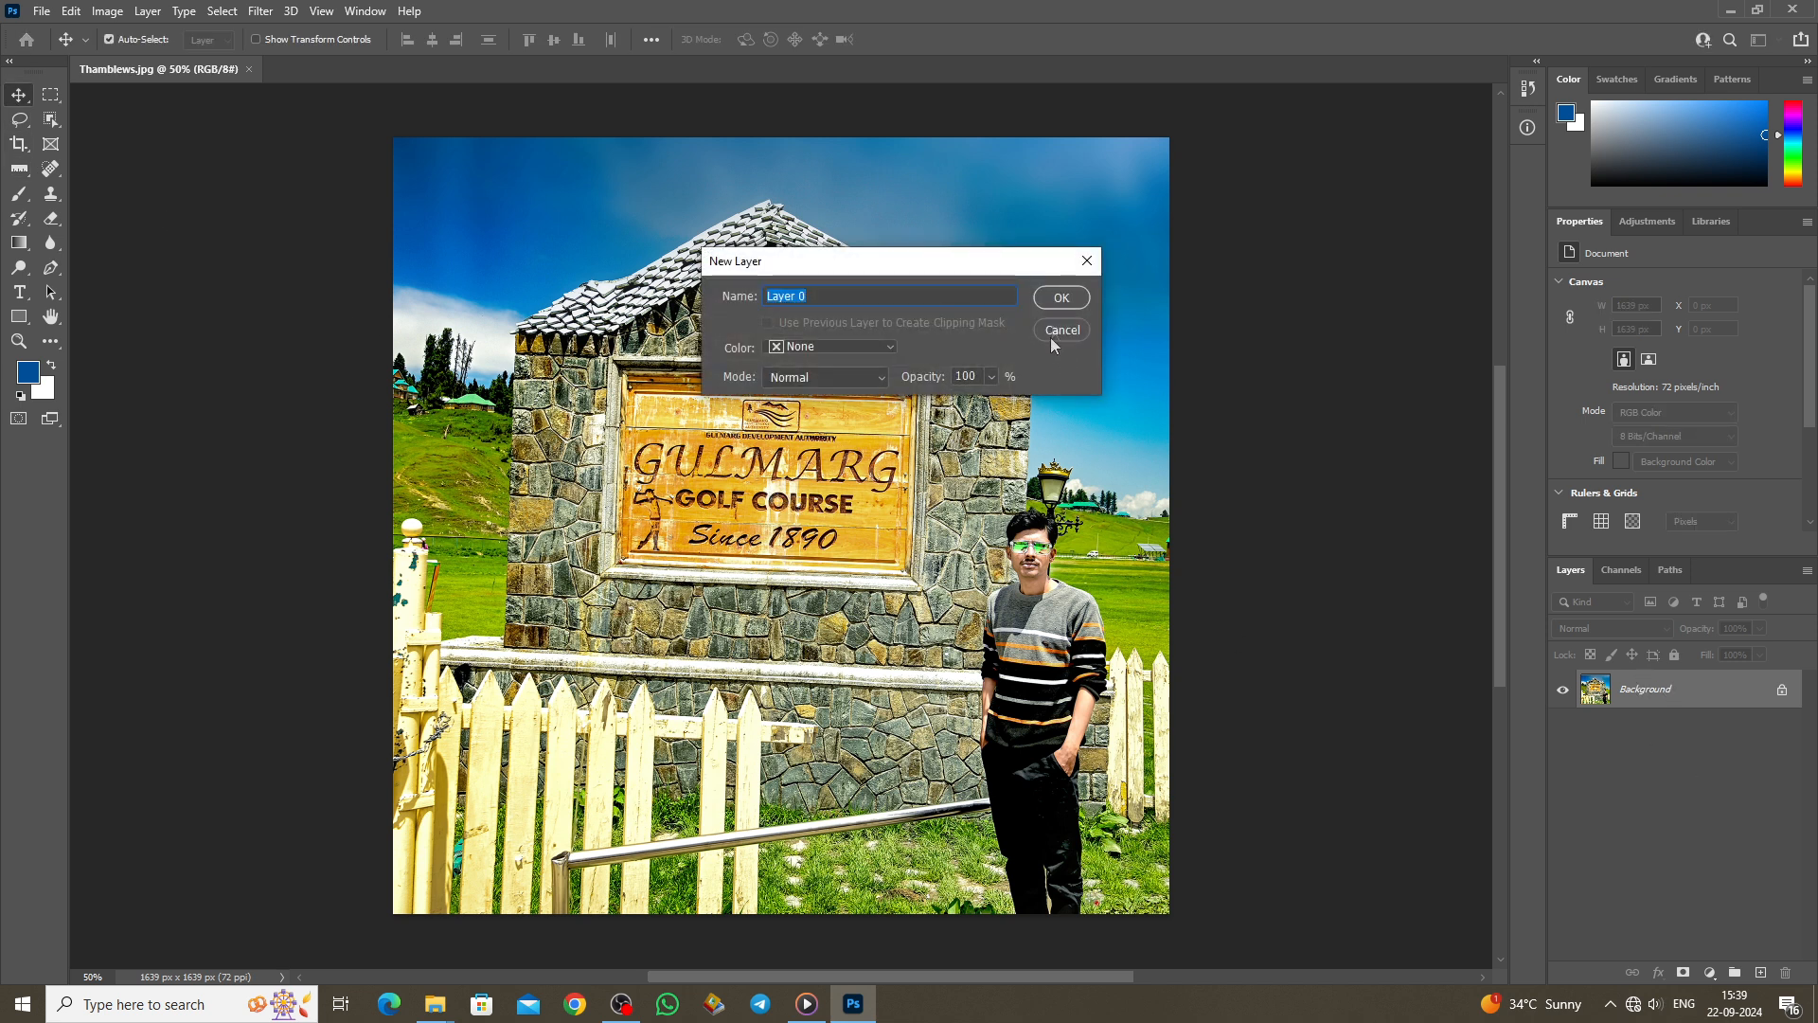
pyautogui.press('Return')
pyautogui.hotkey('ctrl', 't')
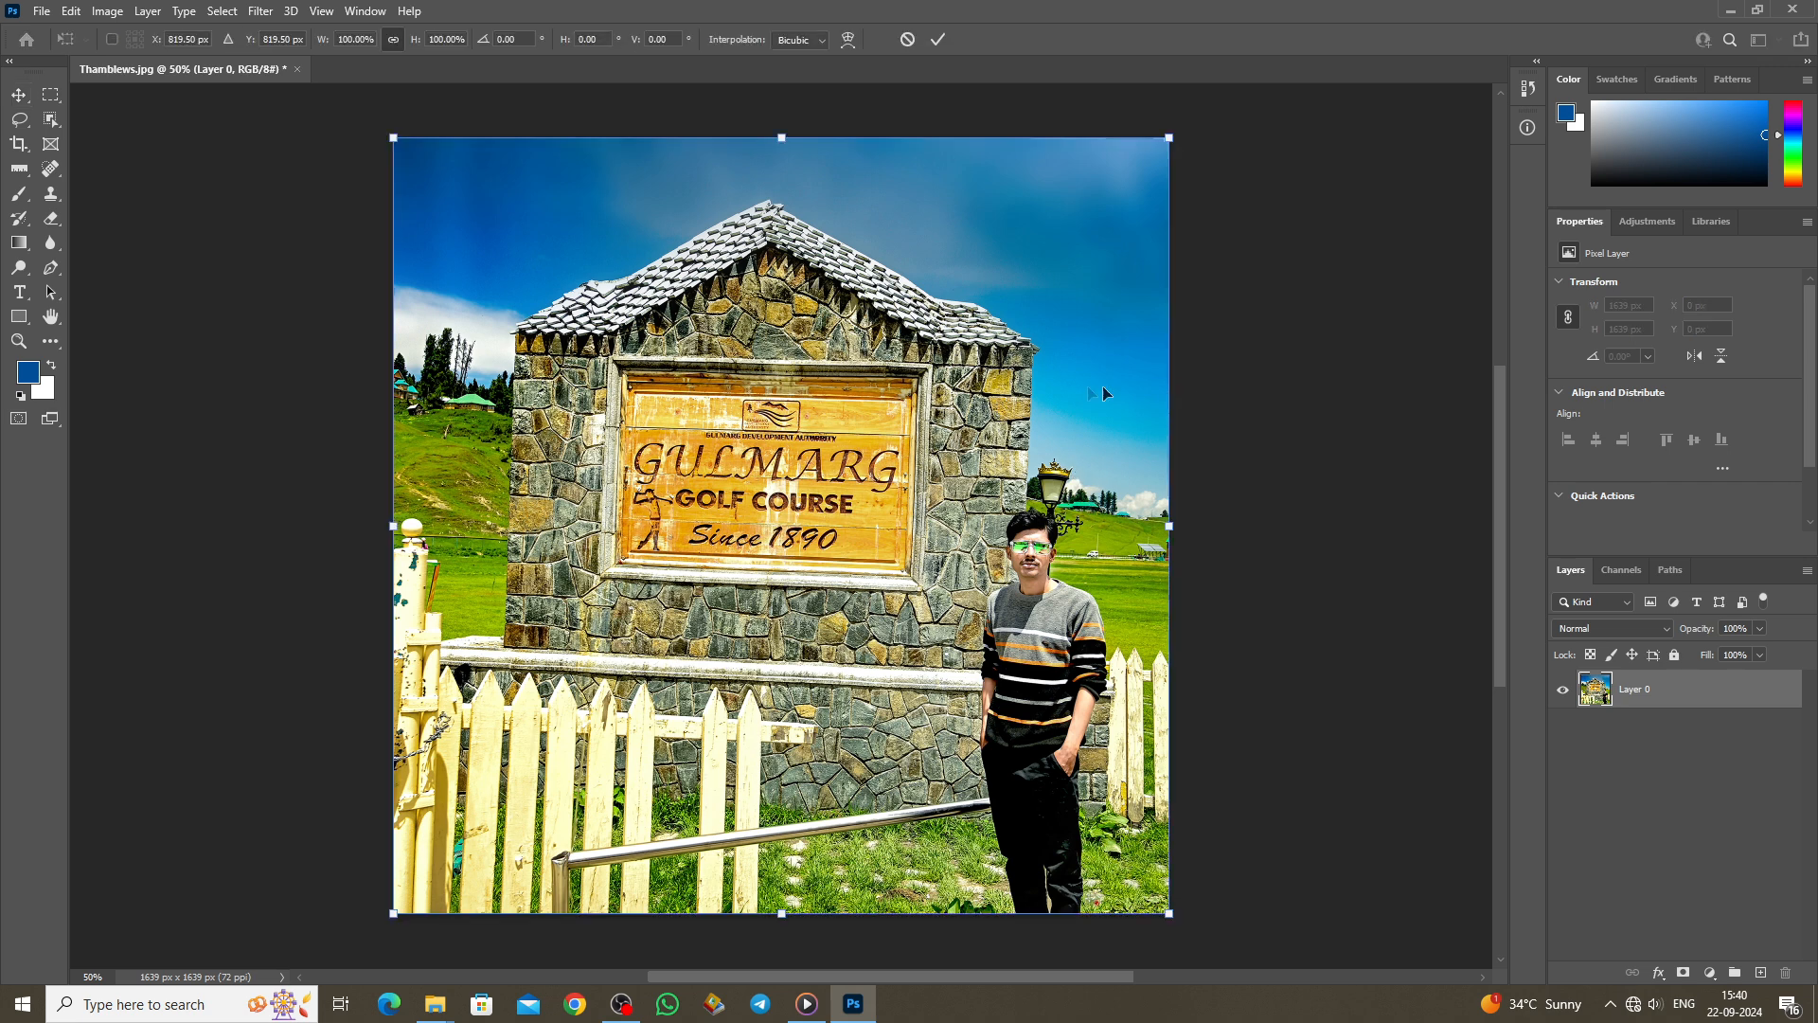
pyautogui.moveTo(1195, 139); pyautogui.dragTo(1016, 344)
pyautogui.press('Return')
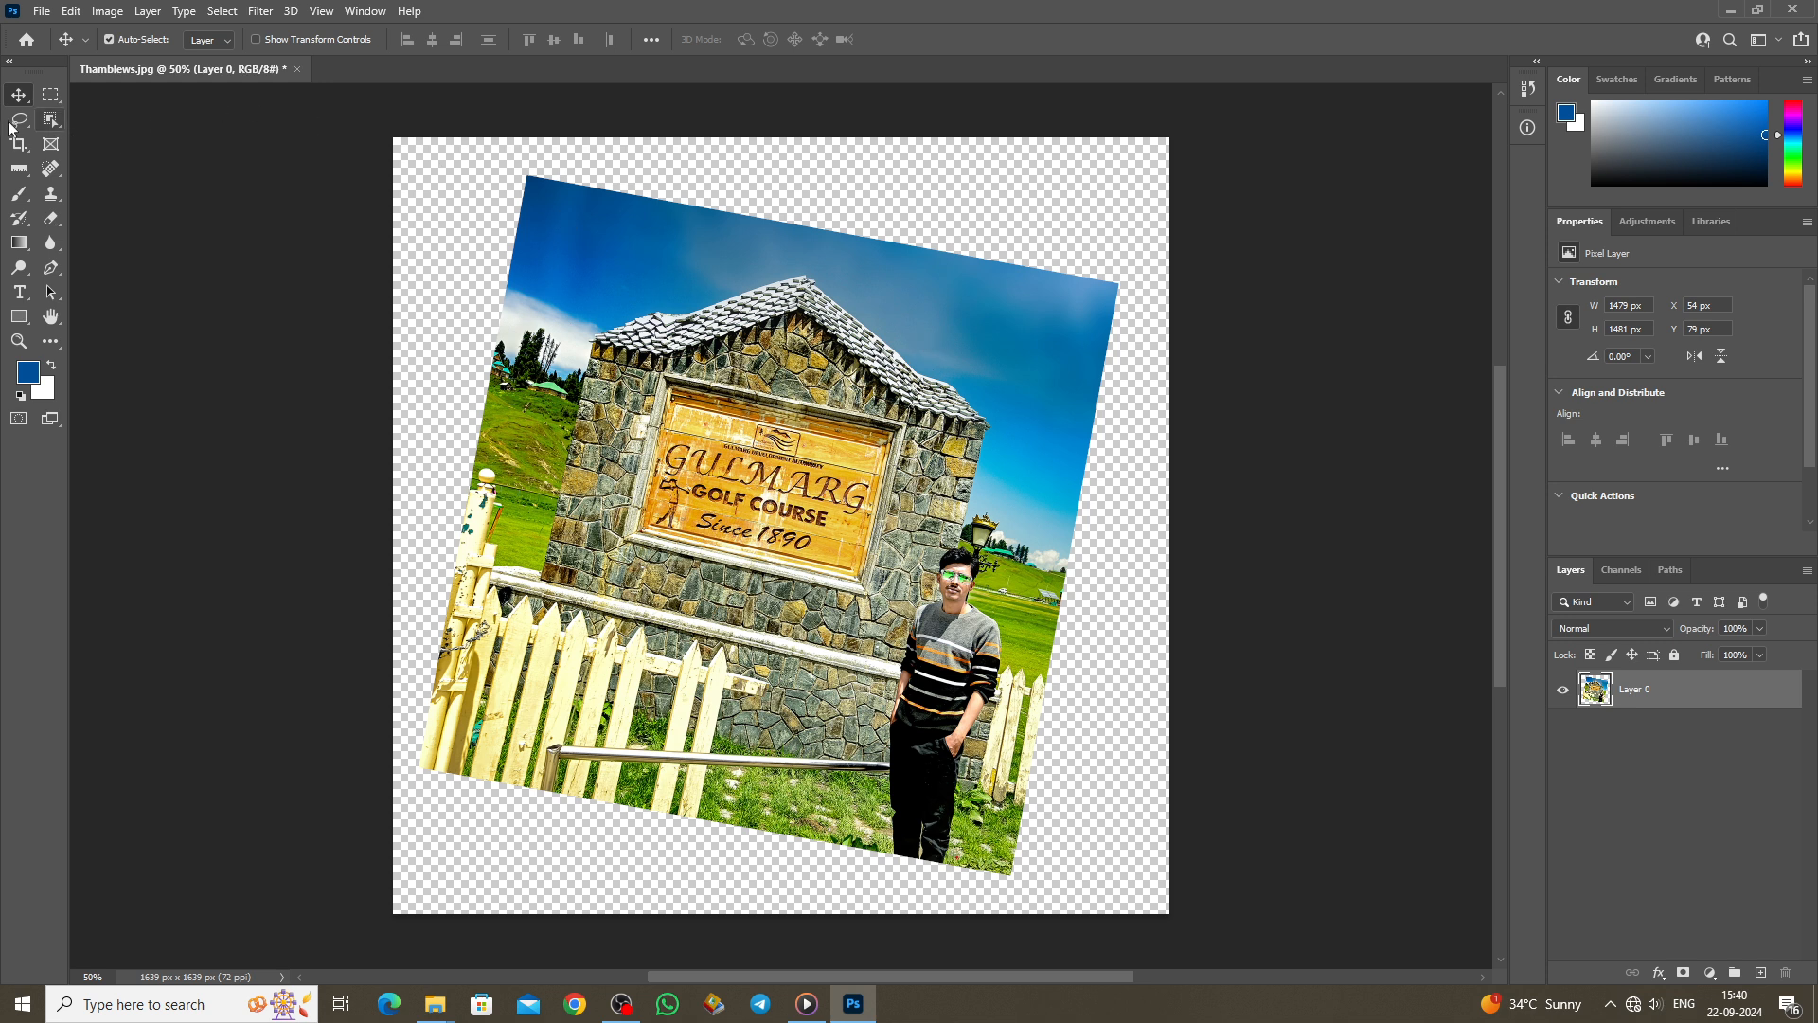
pyautogui.click(26, 175)
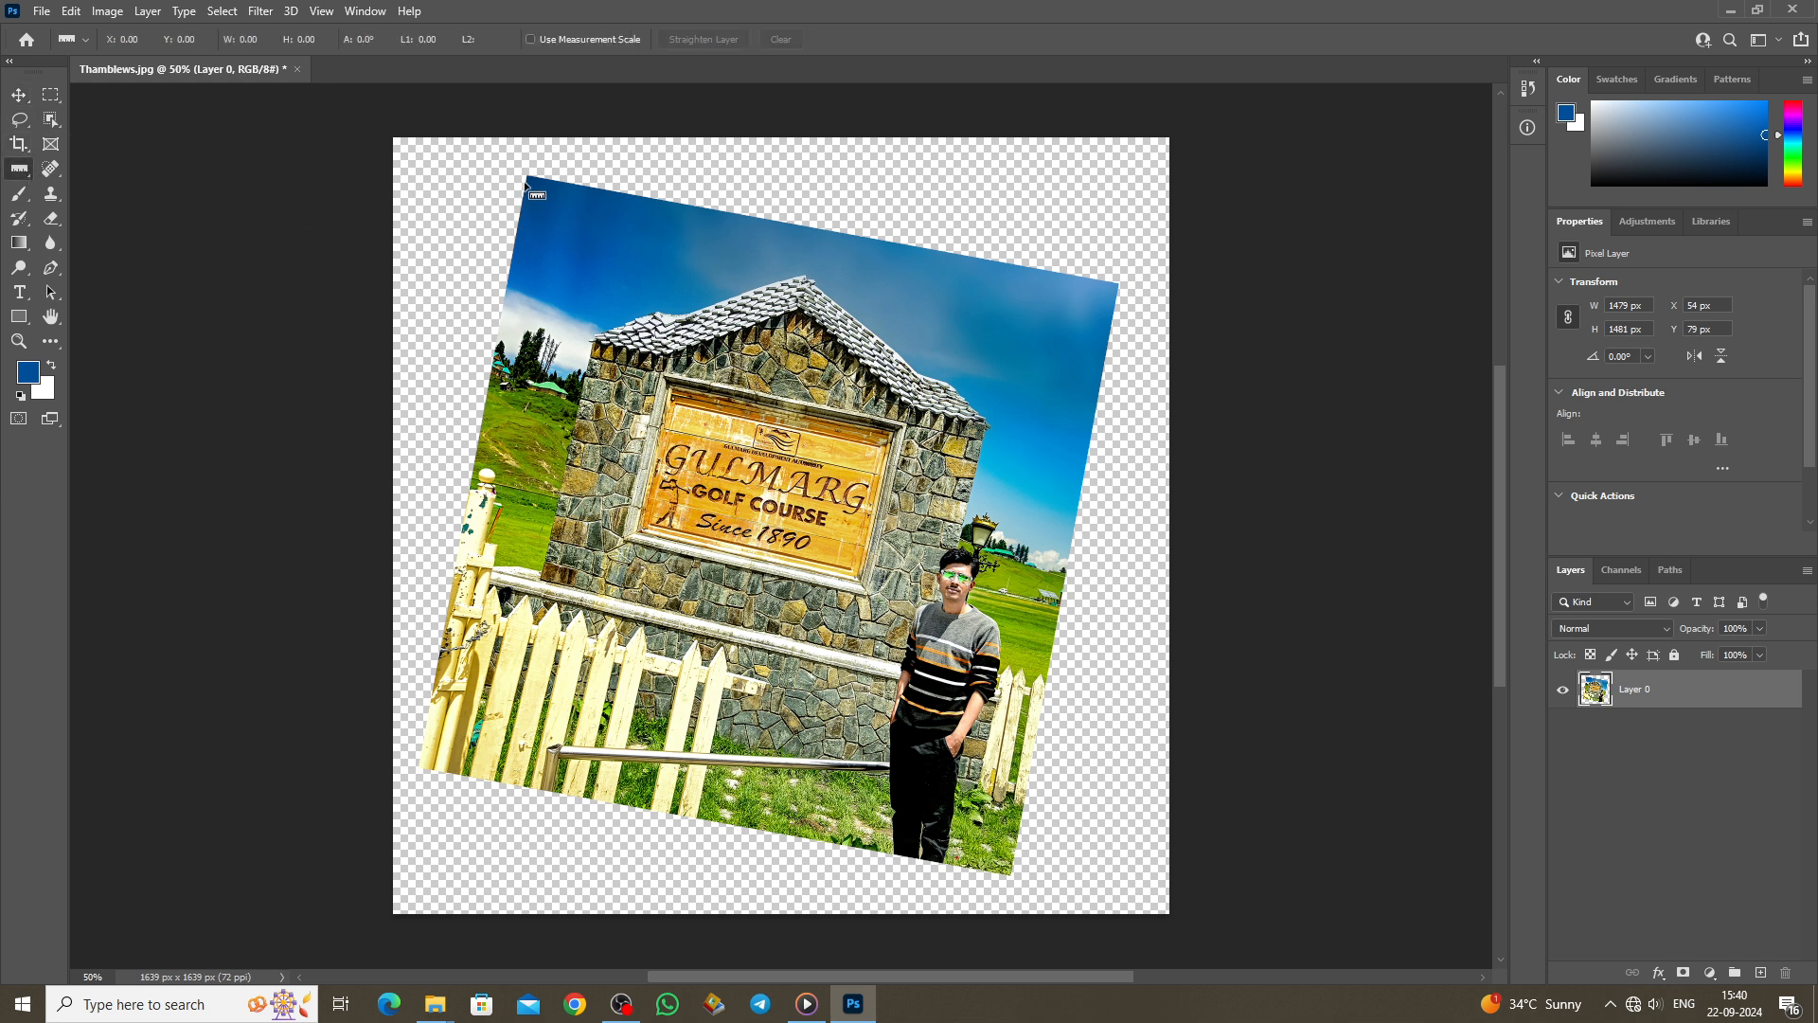
# Step: Measure the tilt along the photo's top edge with the Ruler tool
pyautogui.moveTo(528, 177); pyautogui.dragTo(1118, 283)
pyautogui.moveTo(1117, 283); pyautogui.dragTo(1120, 284)
pyautogui.click(106, 11)
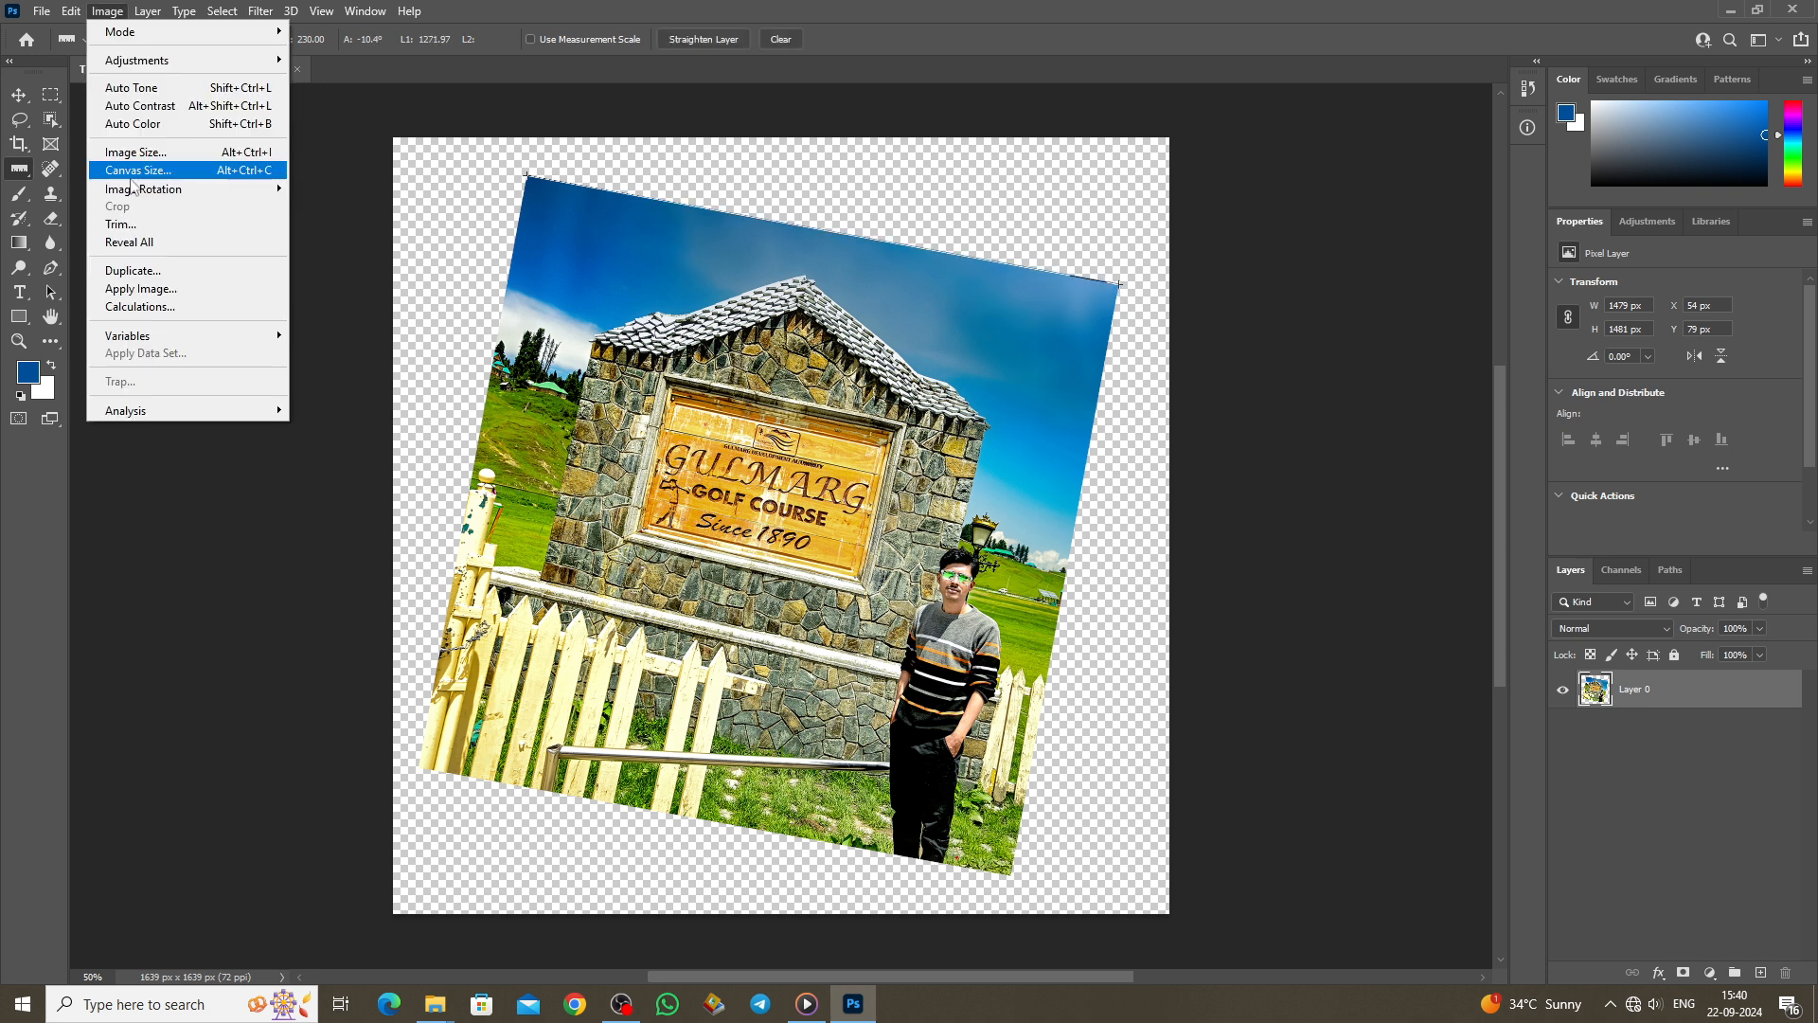
# Step: Apply Arbitrary Image Rotation of 10.42° CCW to straighten the canvas
pyautogui.click(344, 337)
pyautogui.click(99, 13)
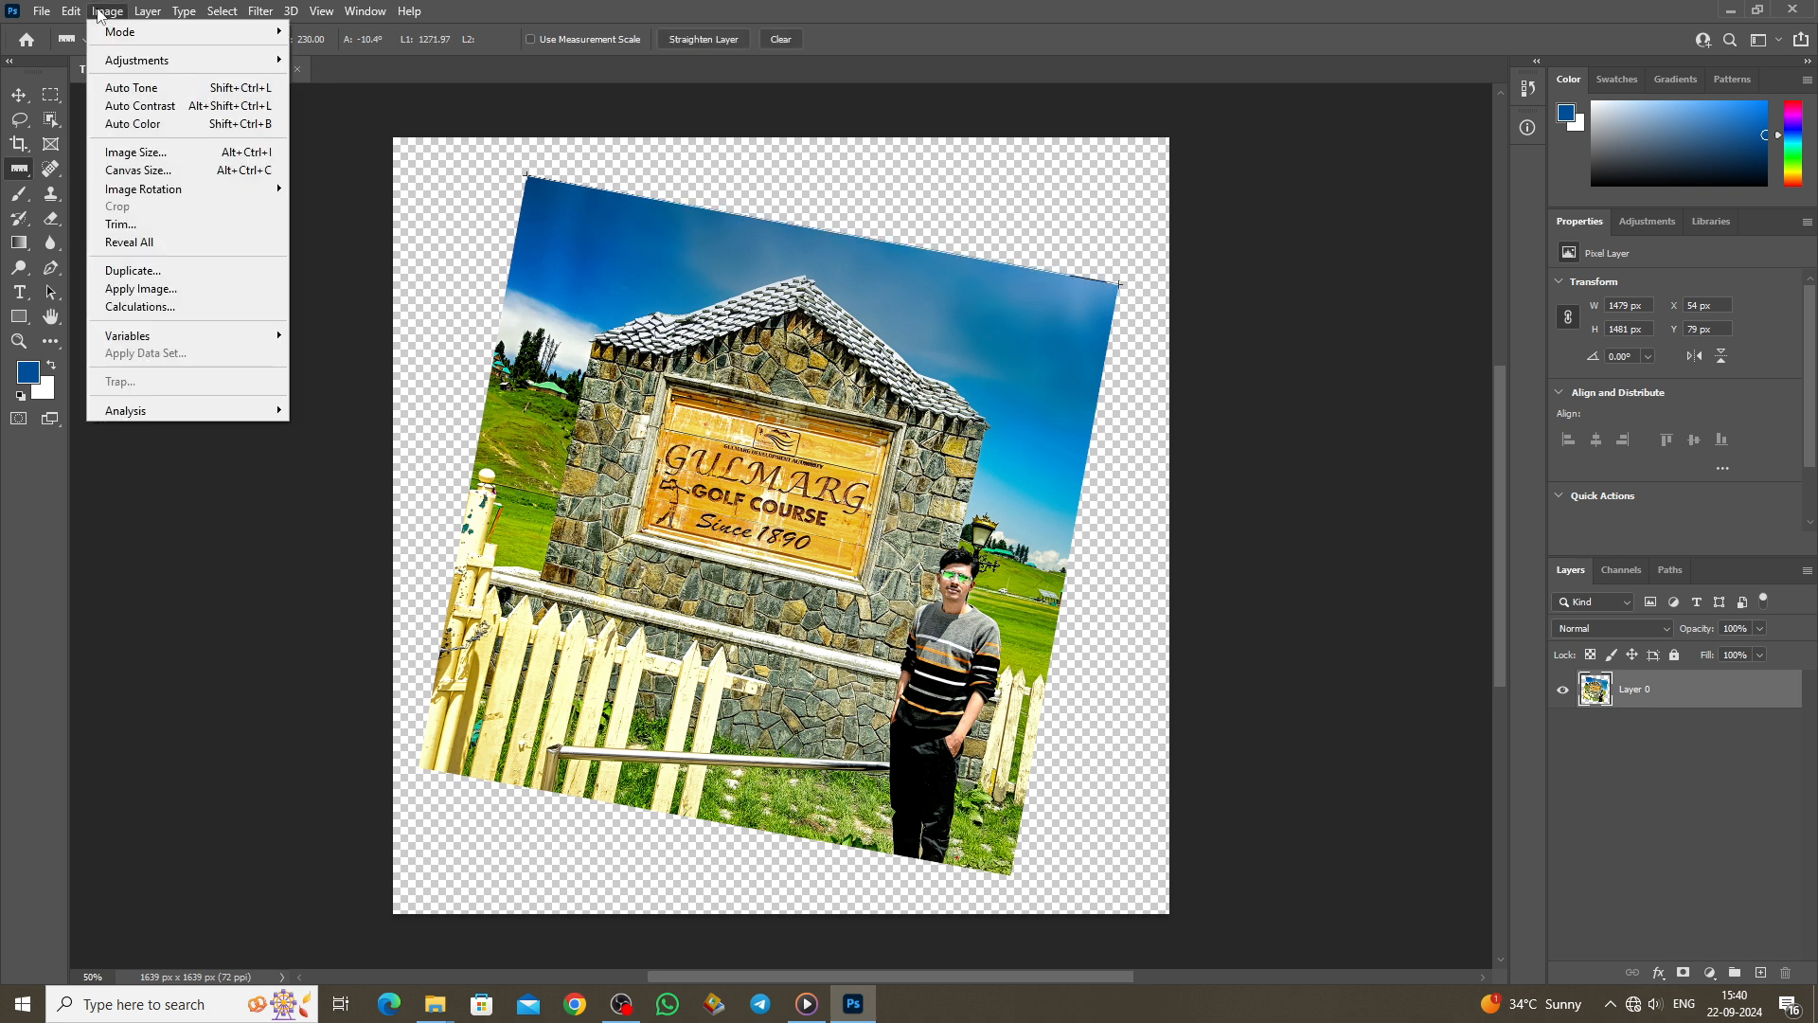
pyautogui.moveTo(142, 193)
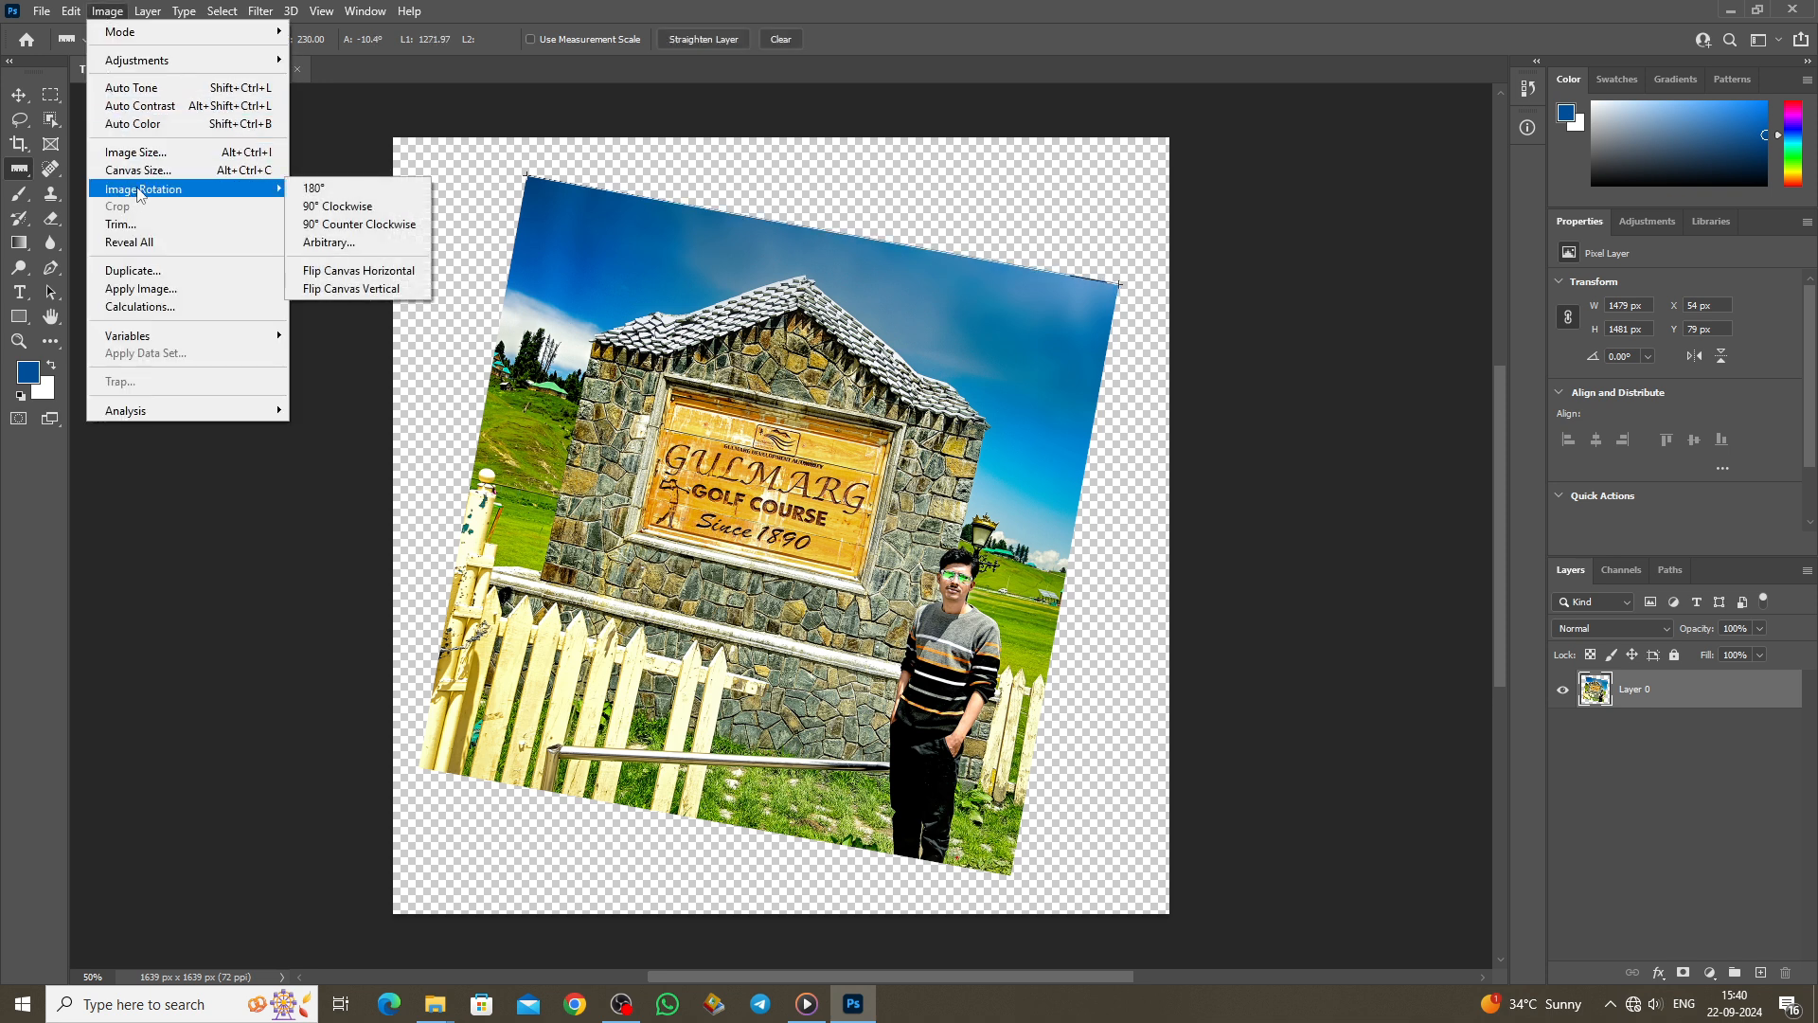
pyautogui.click(334, 244)
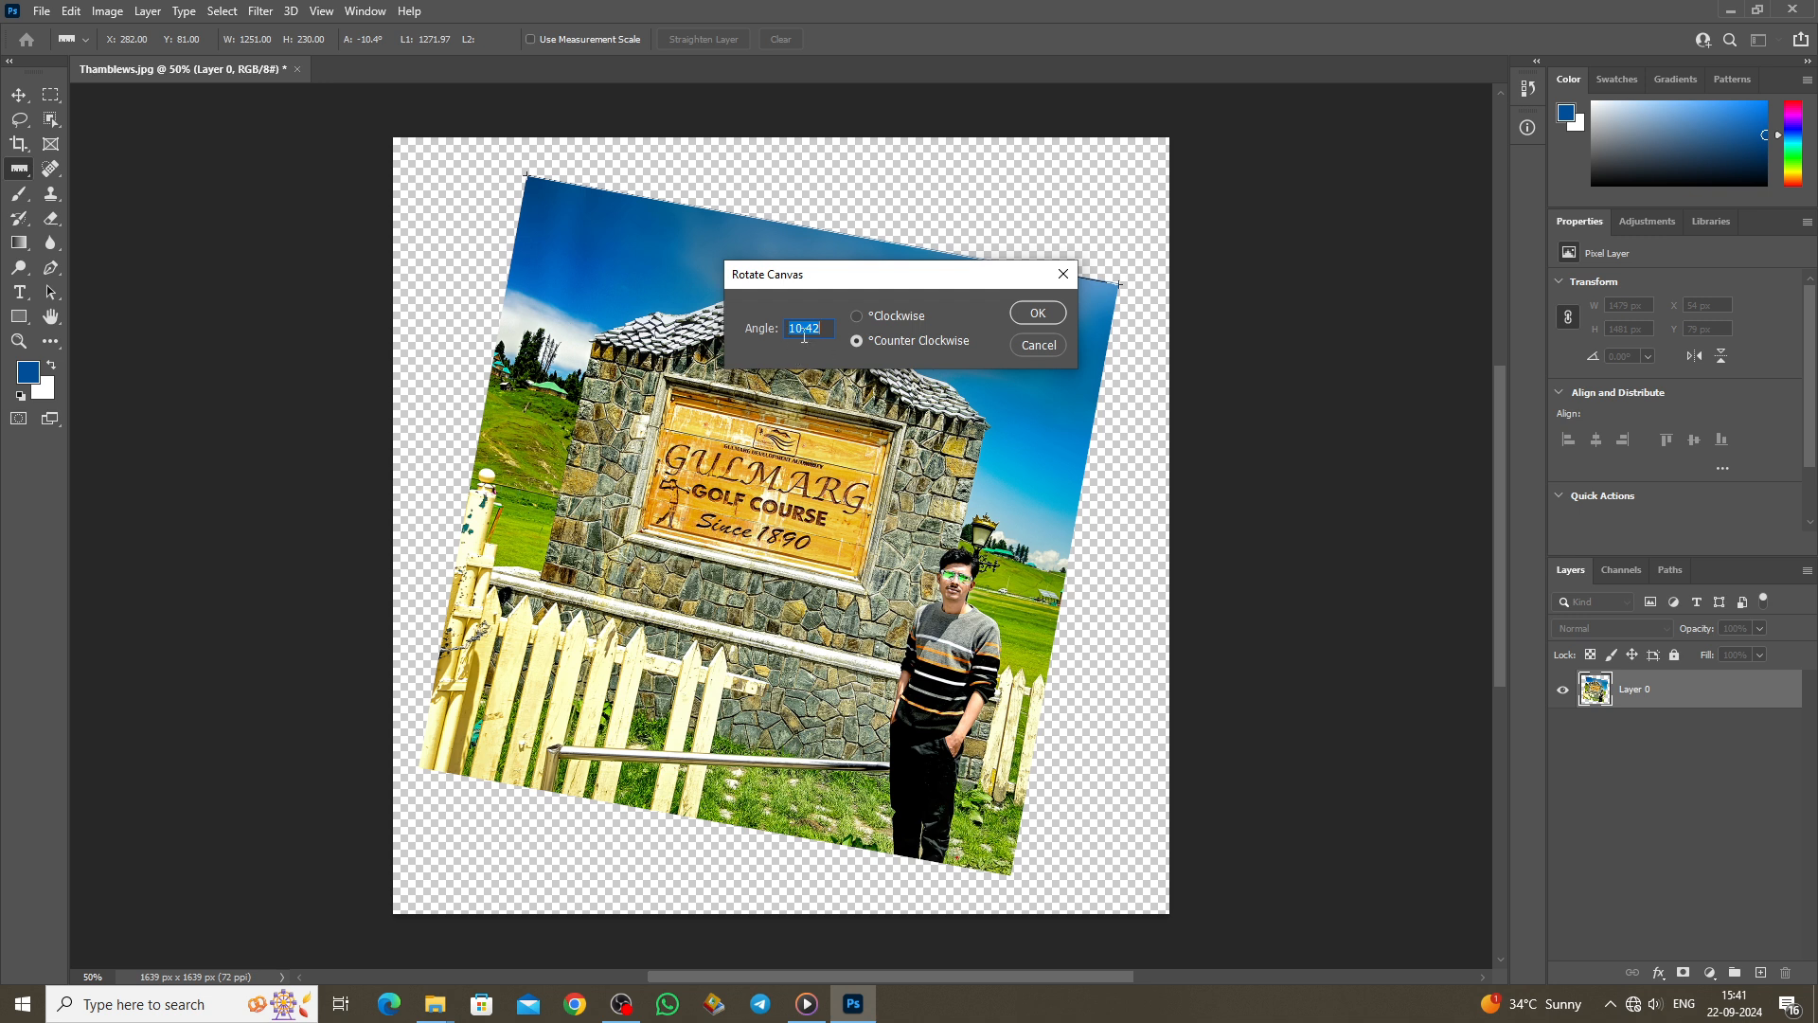
pyautogui.click(1039, 314)
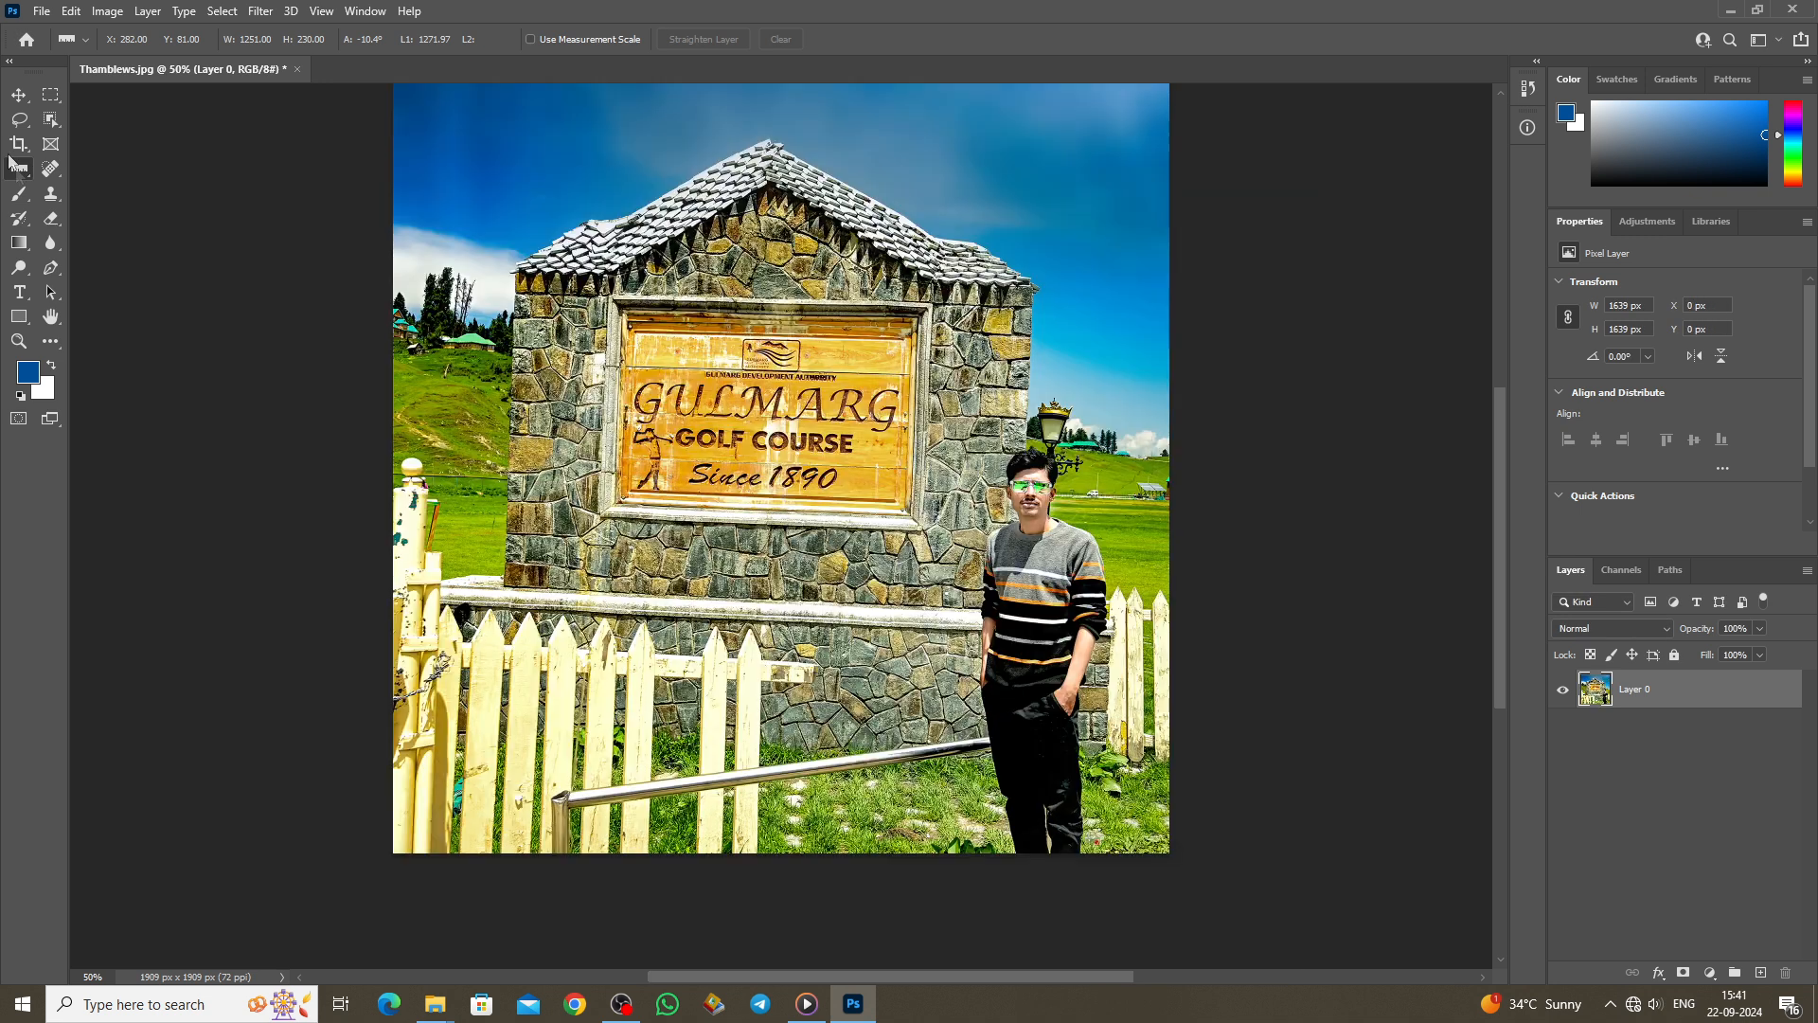
# Step: Add a note reading 'logo' in the upper-left sky
pyautogui.rightClick(16, 174)
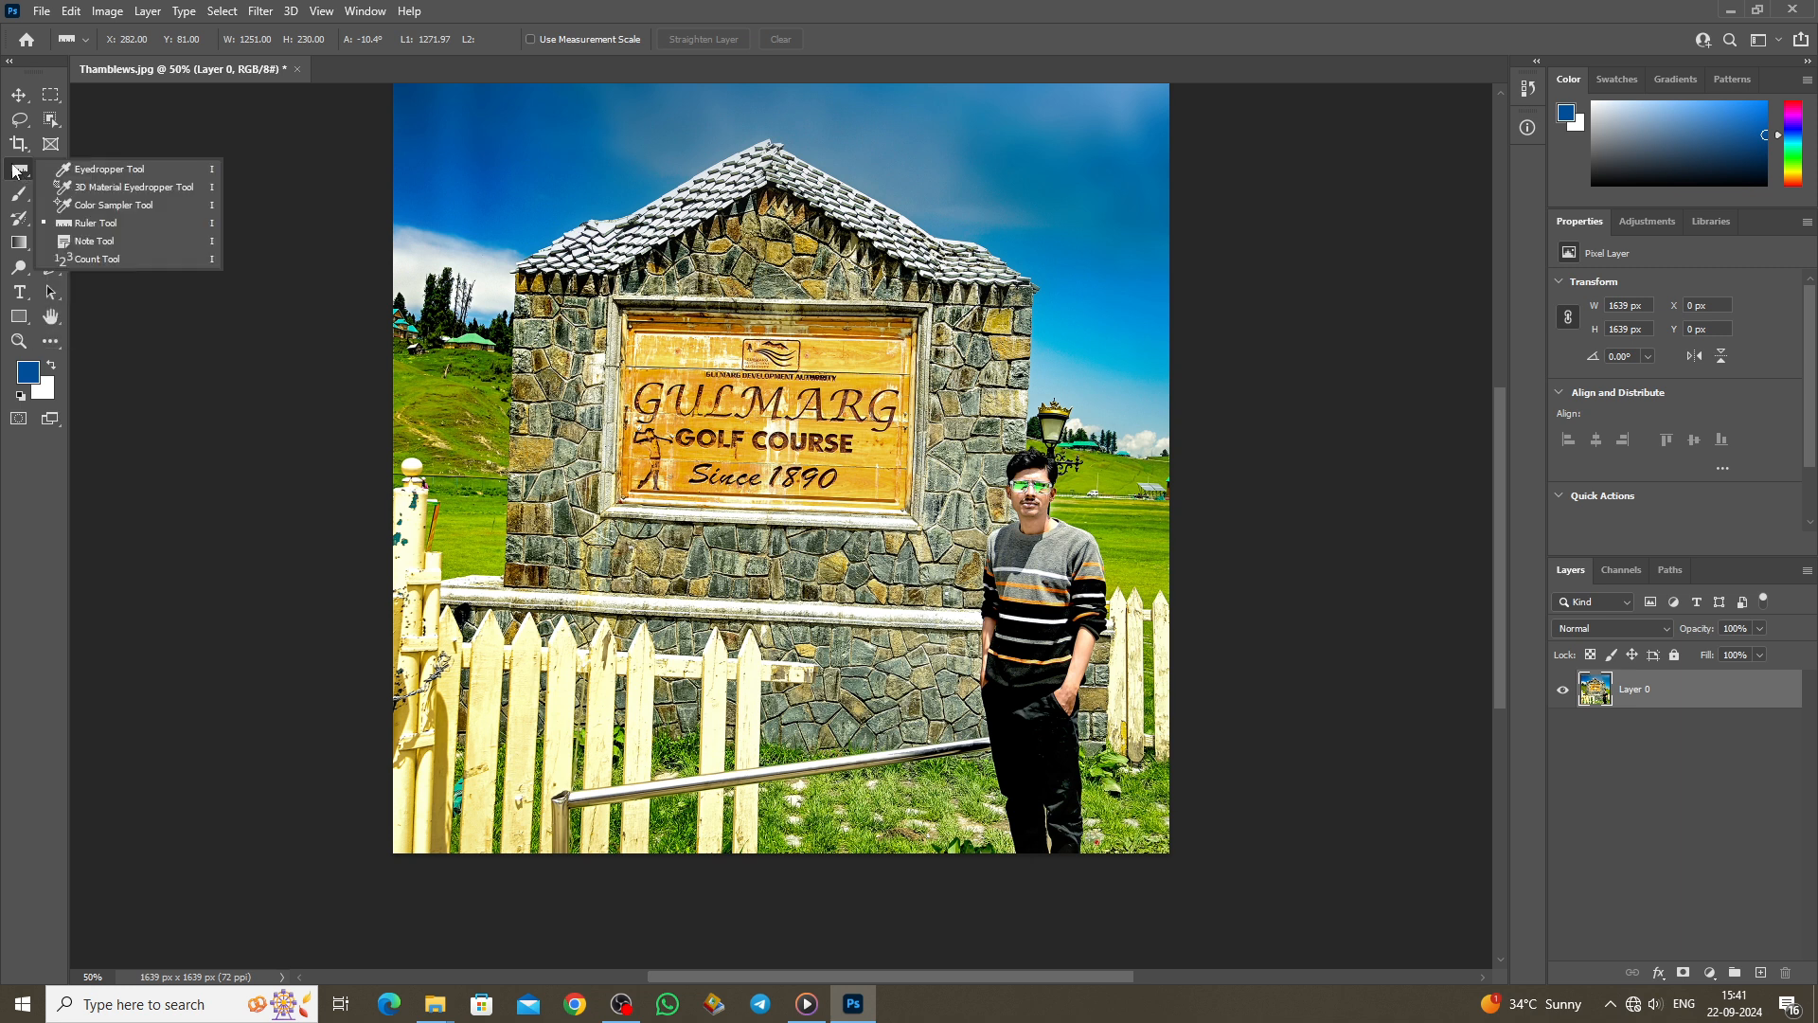
pyautogui.click(94, 248)
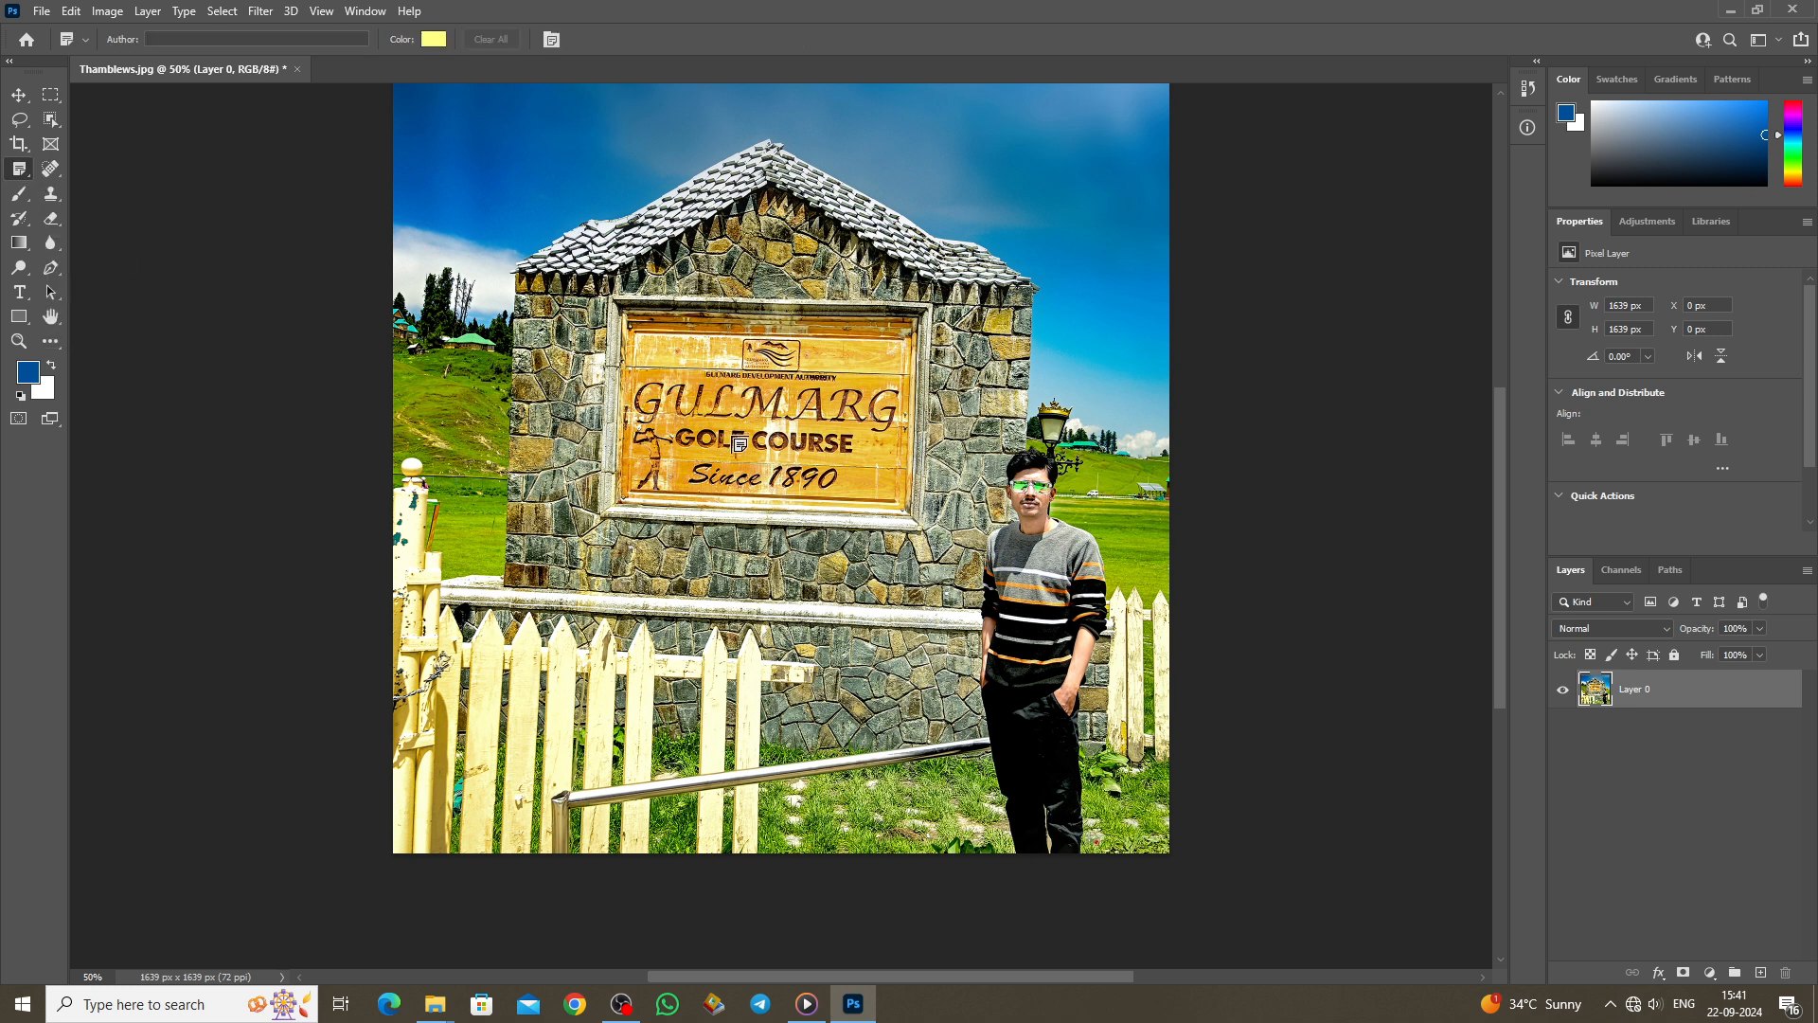
pyautogui.scroll(1, 743, 448)
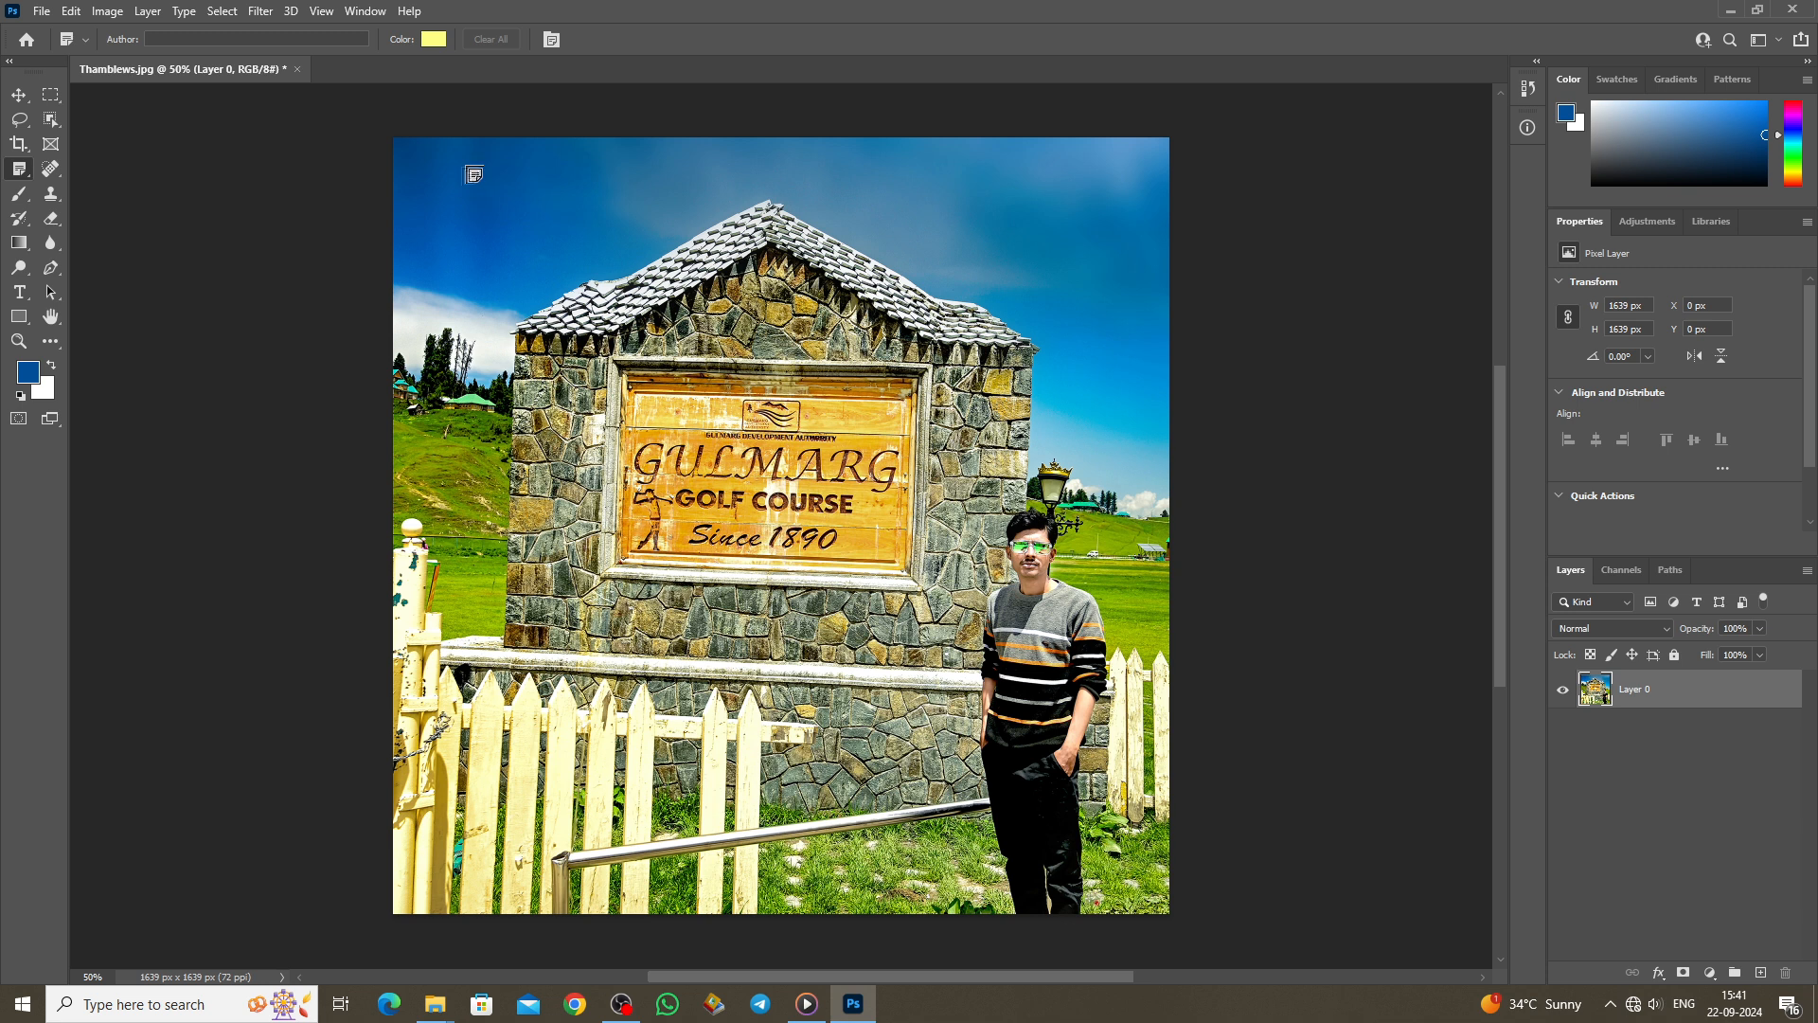
pyautogui.click(440, 182)
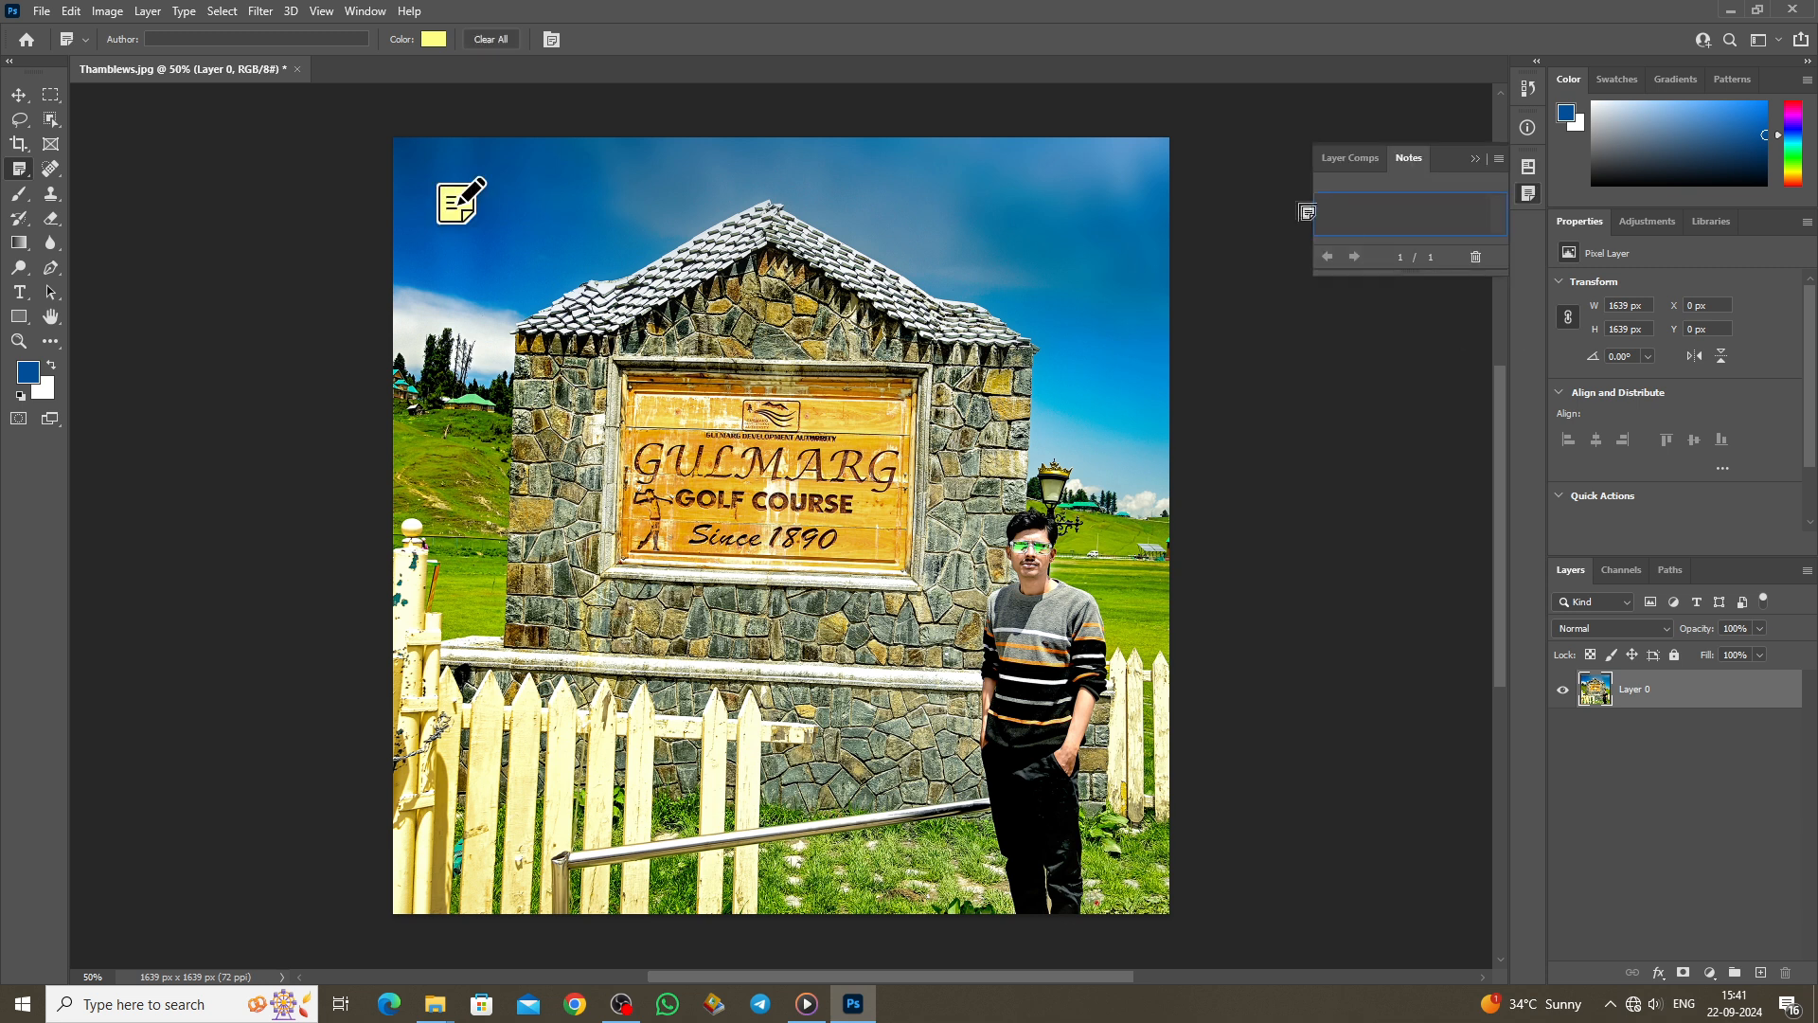
pyautogui.write('logo')
# Step: Add a second note on the man's face and reopen the 'logo' note to view its text
pyautogui.click(1038, 539)
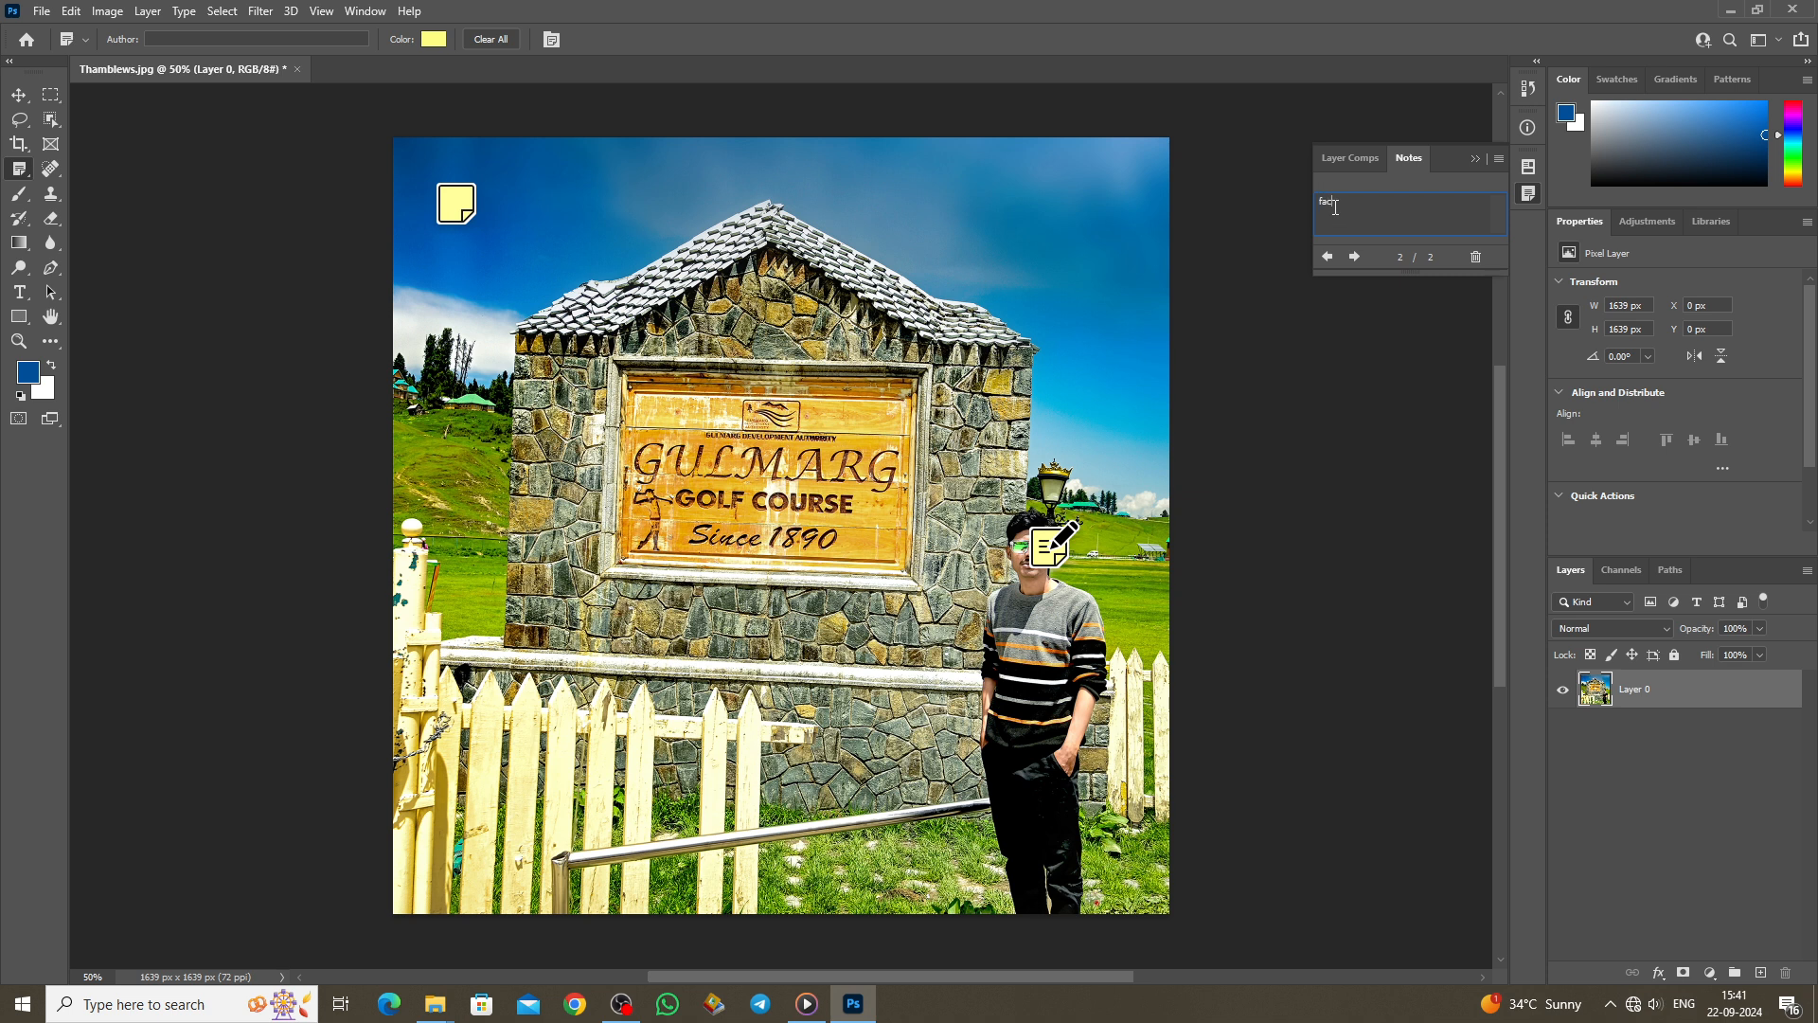
pyautogui.click(452, 204)
pyautogui.click(453, 205)
pyautogui.moveTo(1345, 210); pyautogui.dragTo(1310, 209)
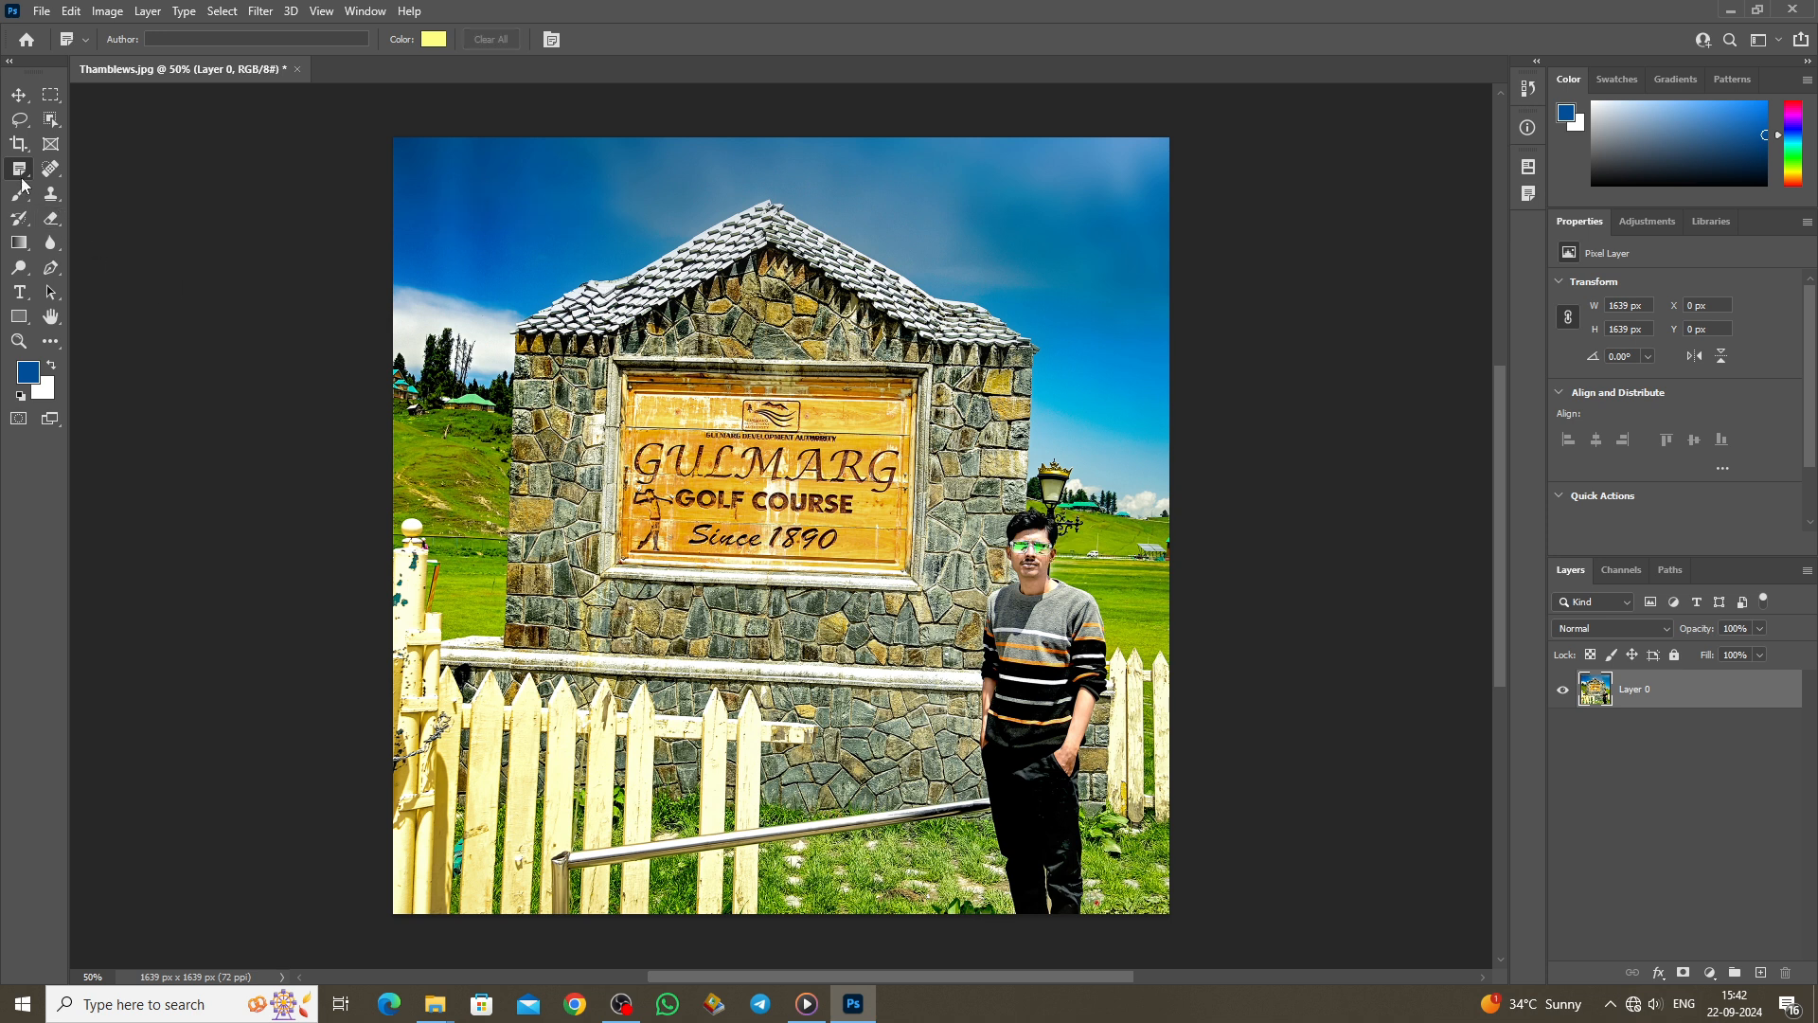
pyautogui.rightClick(20, 177)
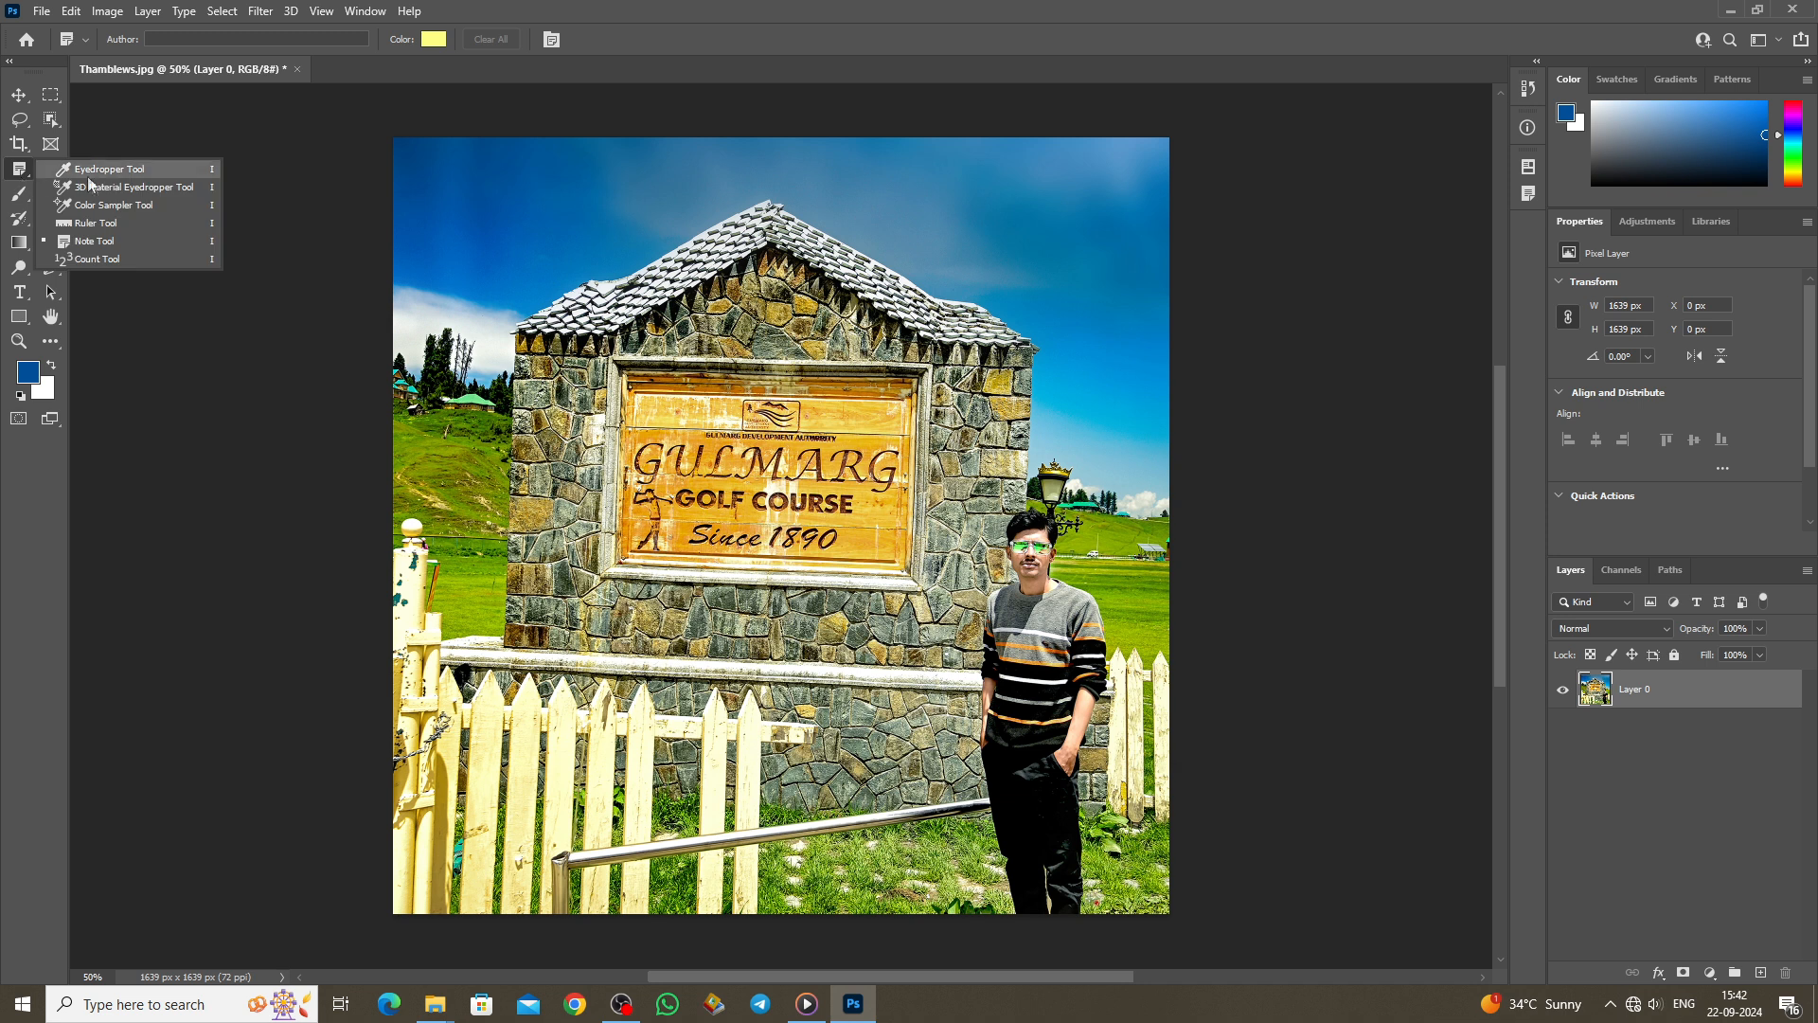
# Step: Place count markers along the top of the photo with the Count Tool
pyautogui.click(92, 260)
pyautogui.scroll(1, 602, 493)
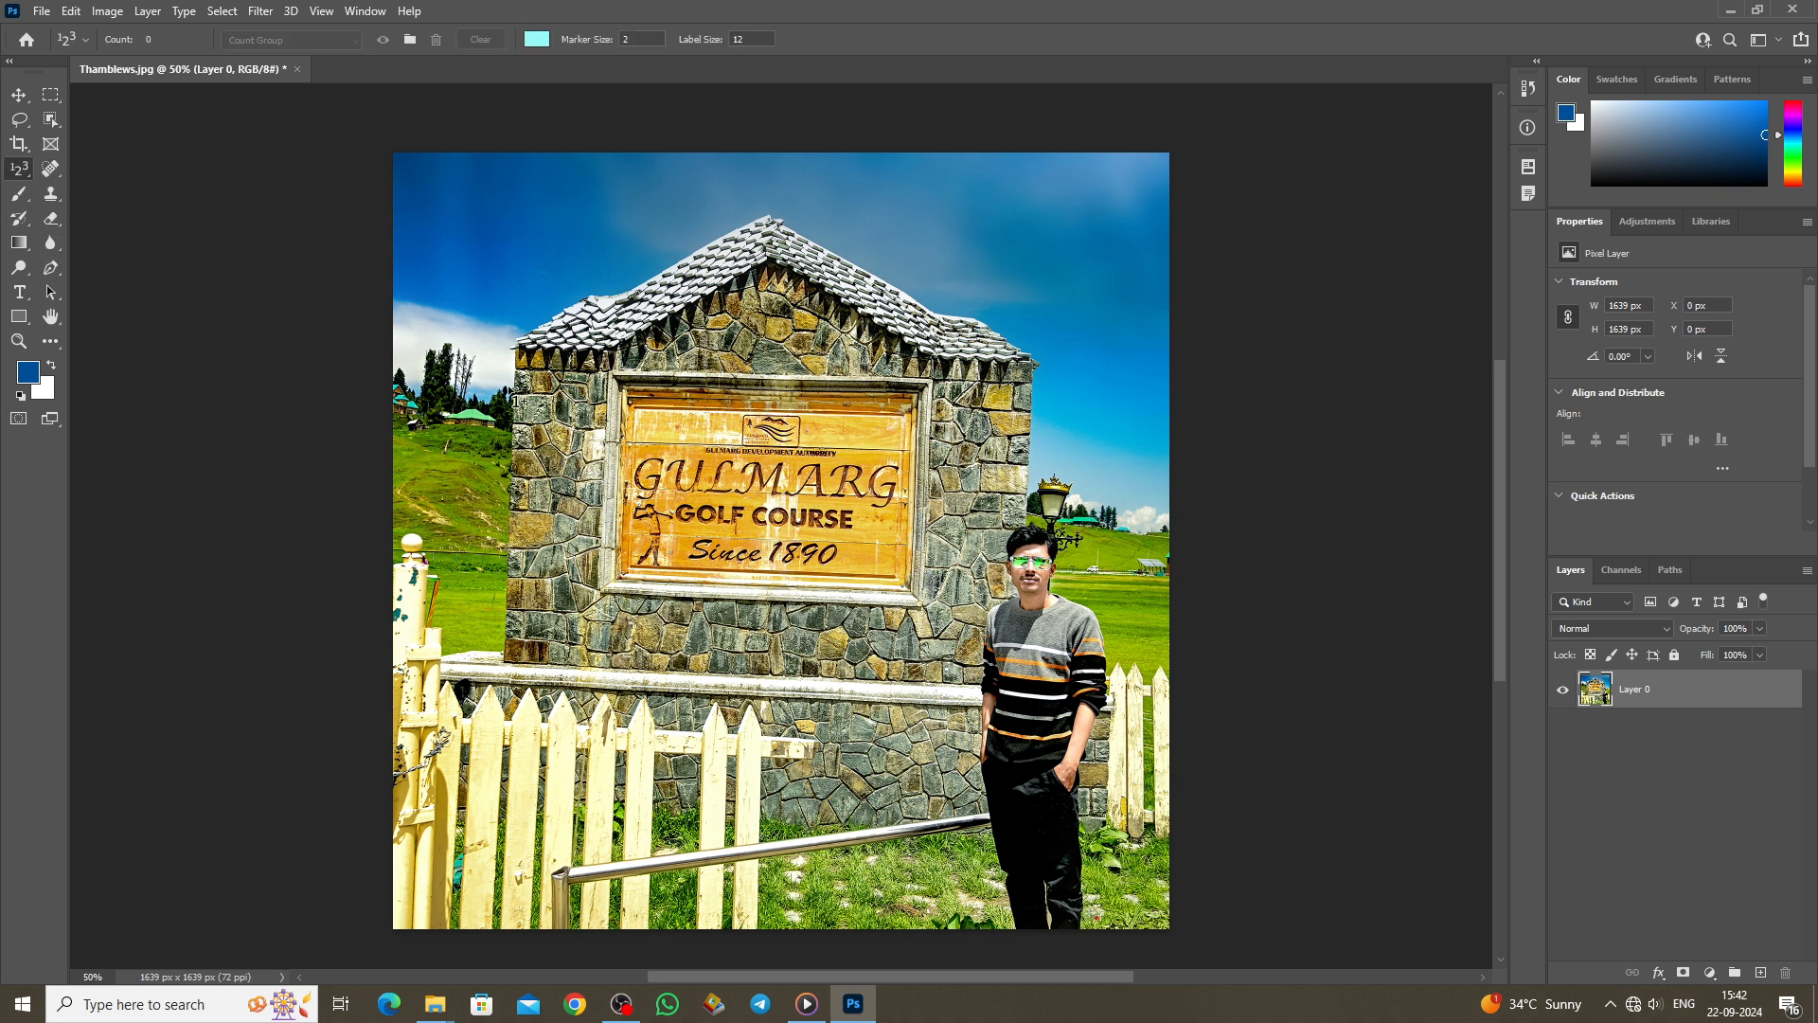
pyautogui.click(443, 210)
pyautogui.click(591, 210)
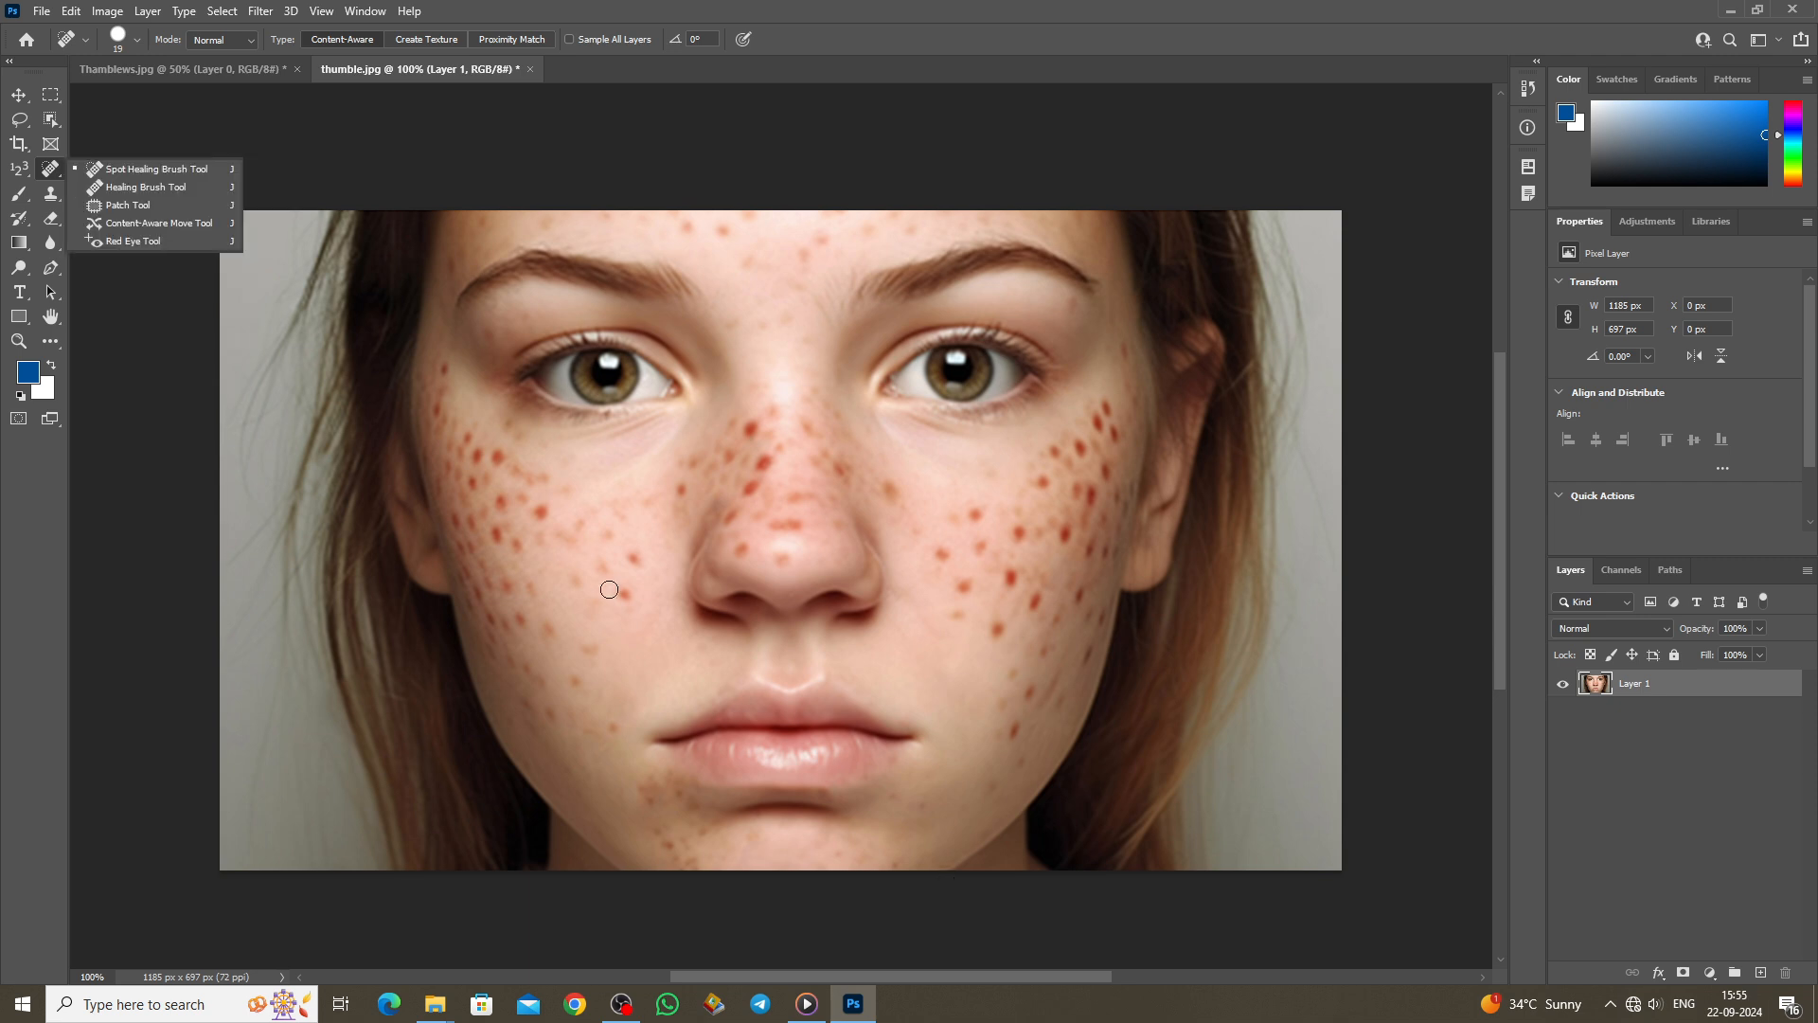
# Step: Heal four freckles on the left cheek with the Spot Healing Brush
pyautogui.hotkey('ctrl', '+')
pyautogui.hotkey('ctrl', '-')
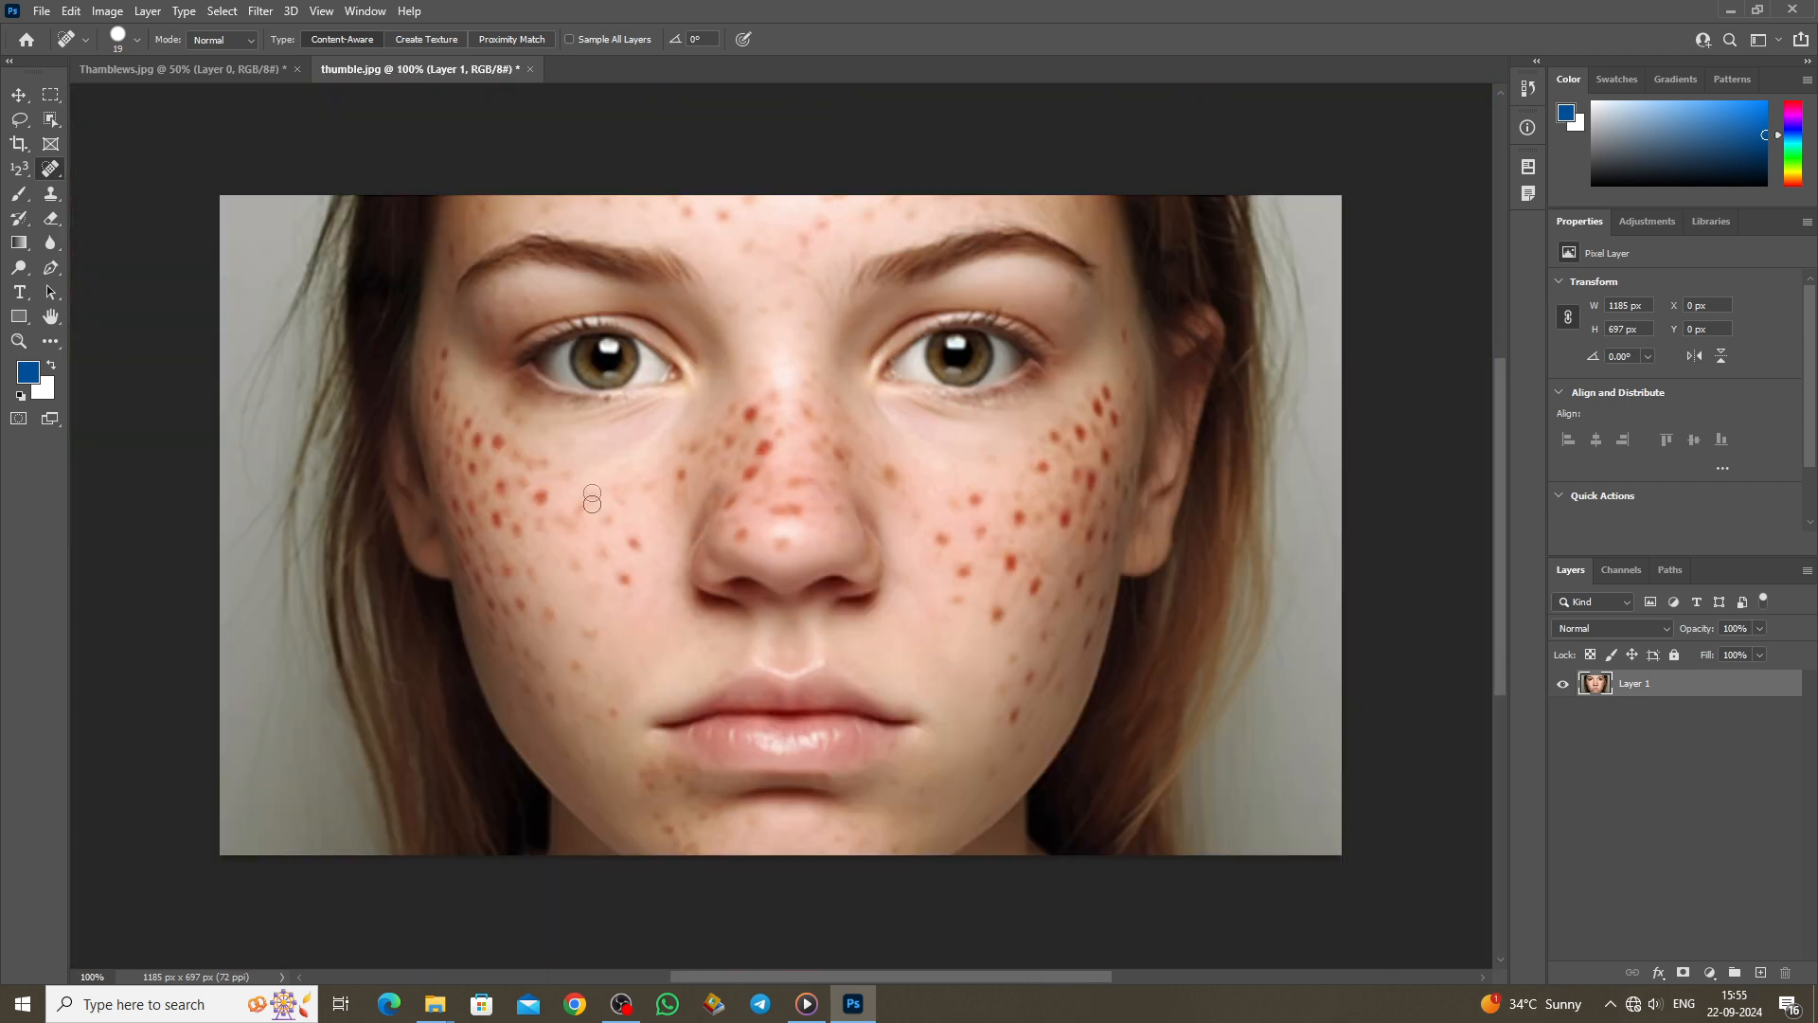
pyautogui.click(626, 577)
pyautogui.click(601, 549)
pyautogui.click(572, 560)
pyautogui.click(621, 576)
# Step: Enlarge the spot healing brush to 35 and heal freckles higher on the left cheek near the eye
pyautogui.press(']')
pyautogui.press(']')
pyautogui.press(']')
pyautogui.click(625, 497)
pyautogui.click(548, 502)
pyautogui.click(550, 472)
pyautogui.click(570, 492)
pyautogui.click(572, 507)
pyautogui.click(507, 492)
pyautogui.click(499, 449)
pyautogui.click(488, 452)
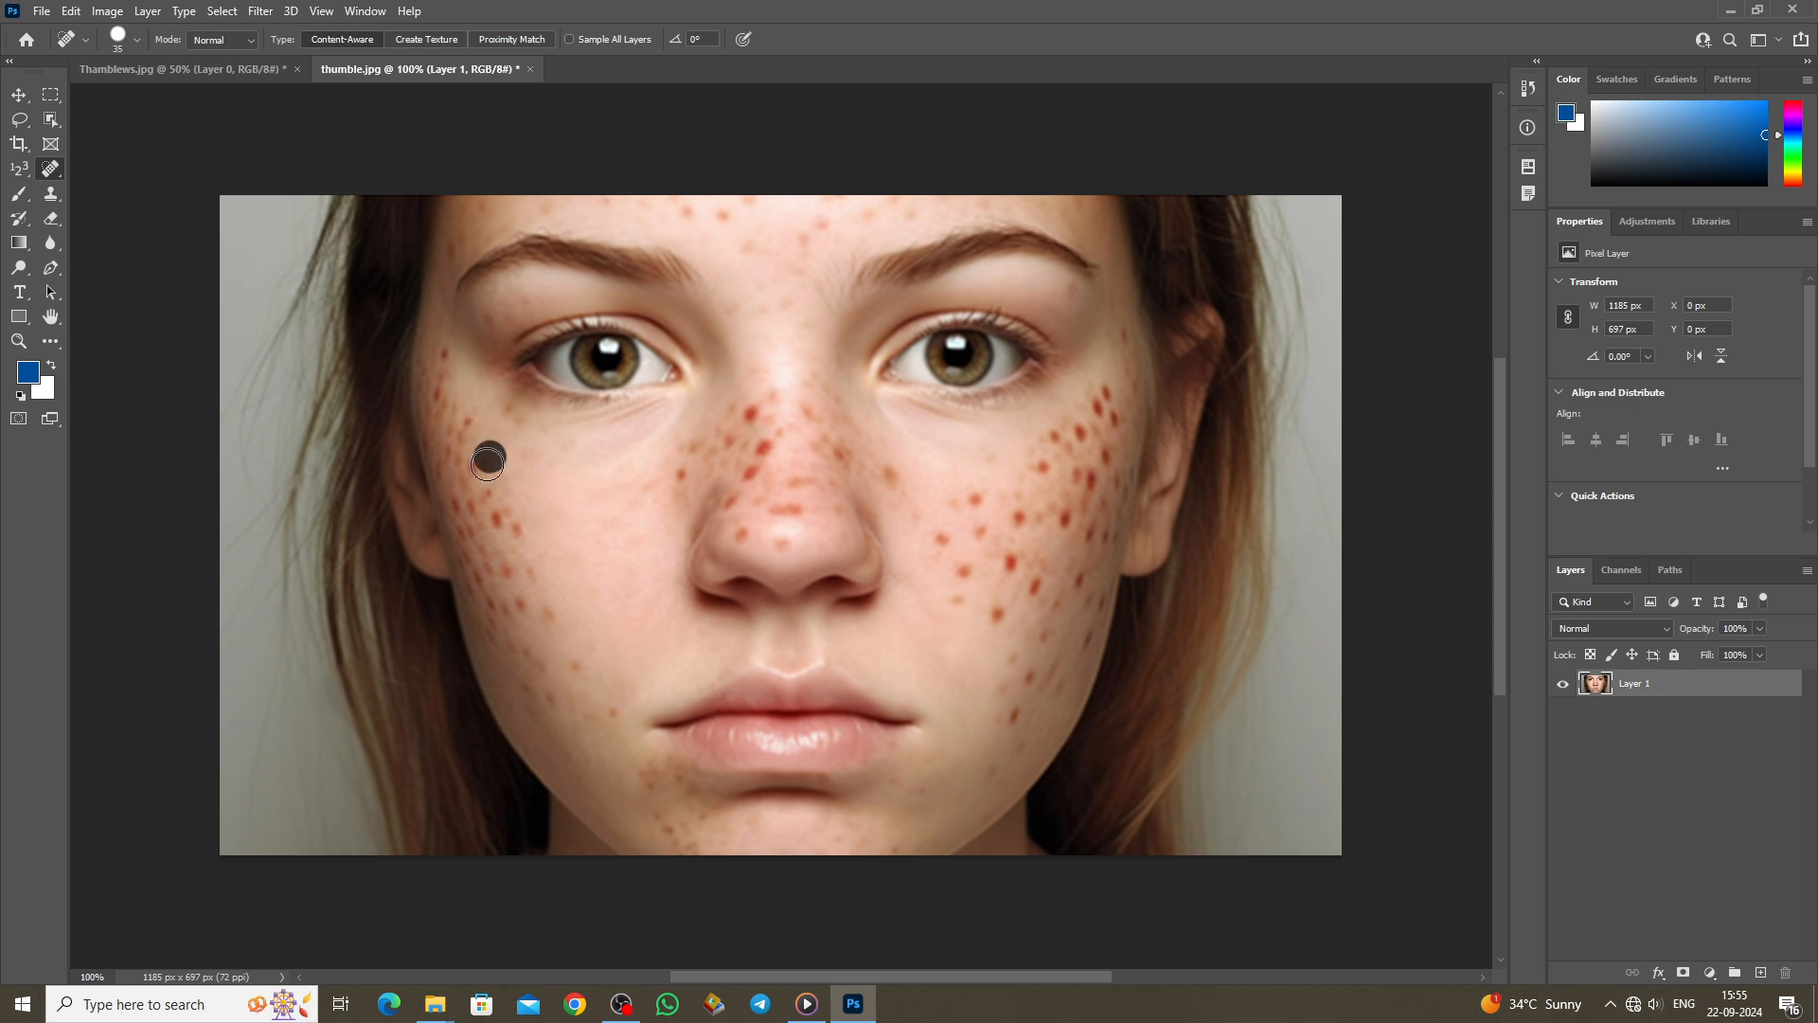
# Step: Heal the freckles on the lower left cheek down toward the jaw
pyautogui.click(500, 519)
pyautogui.click(519, 526)
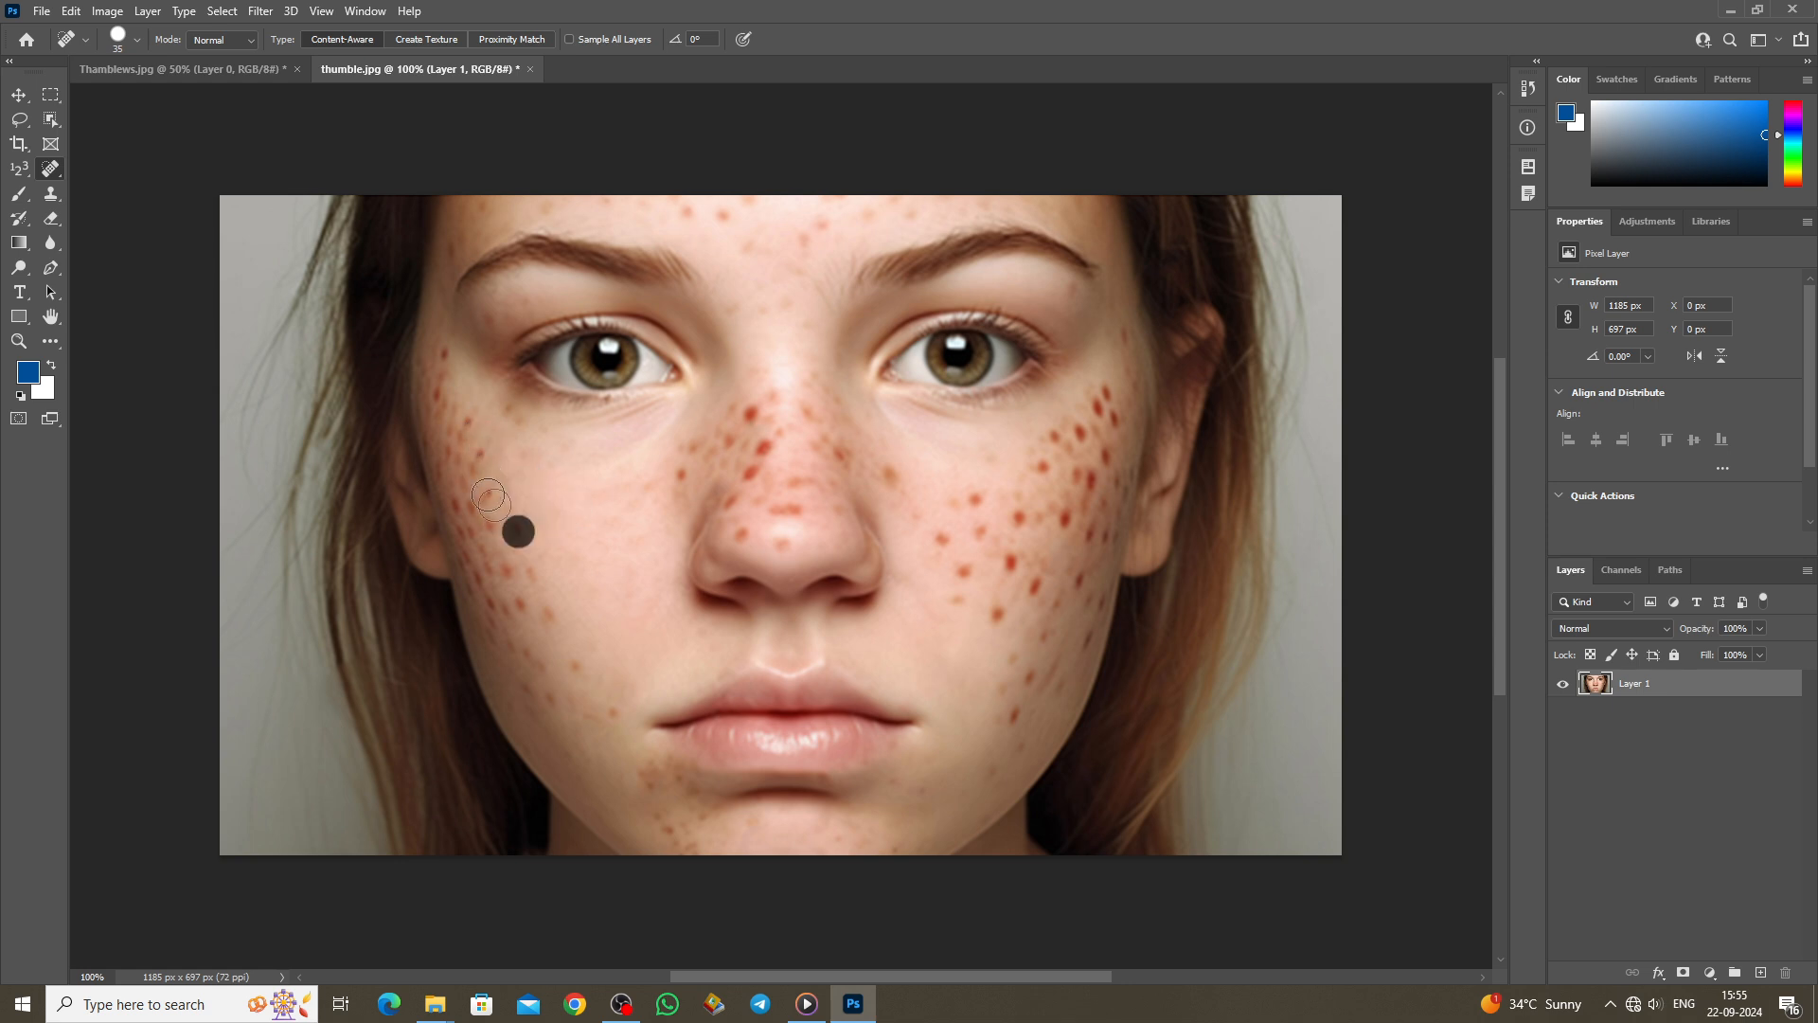
pyautogui.click(520, 574)
pyautogui.click(530, 580)
pyautogui.click(542, 611)
pyautogui.click(521, 601)
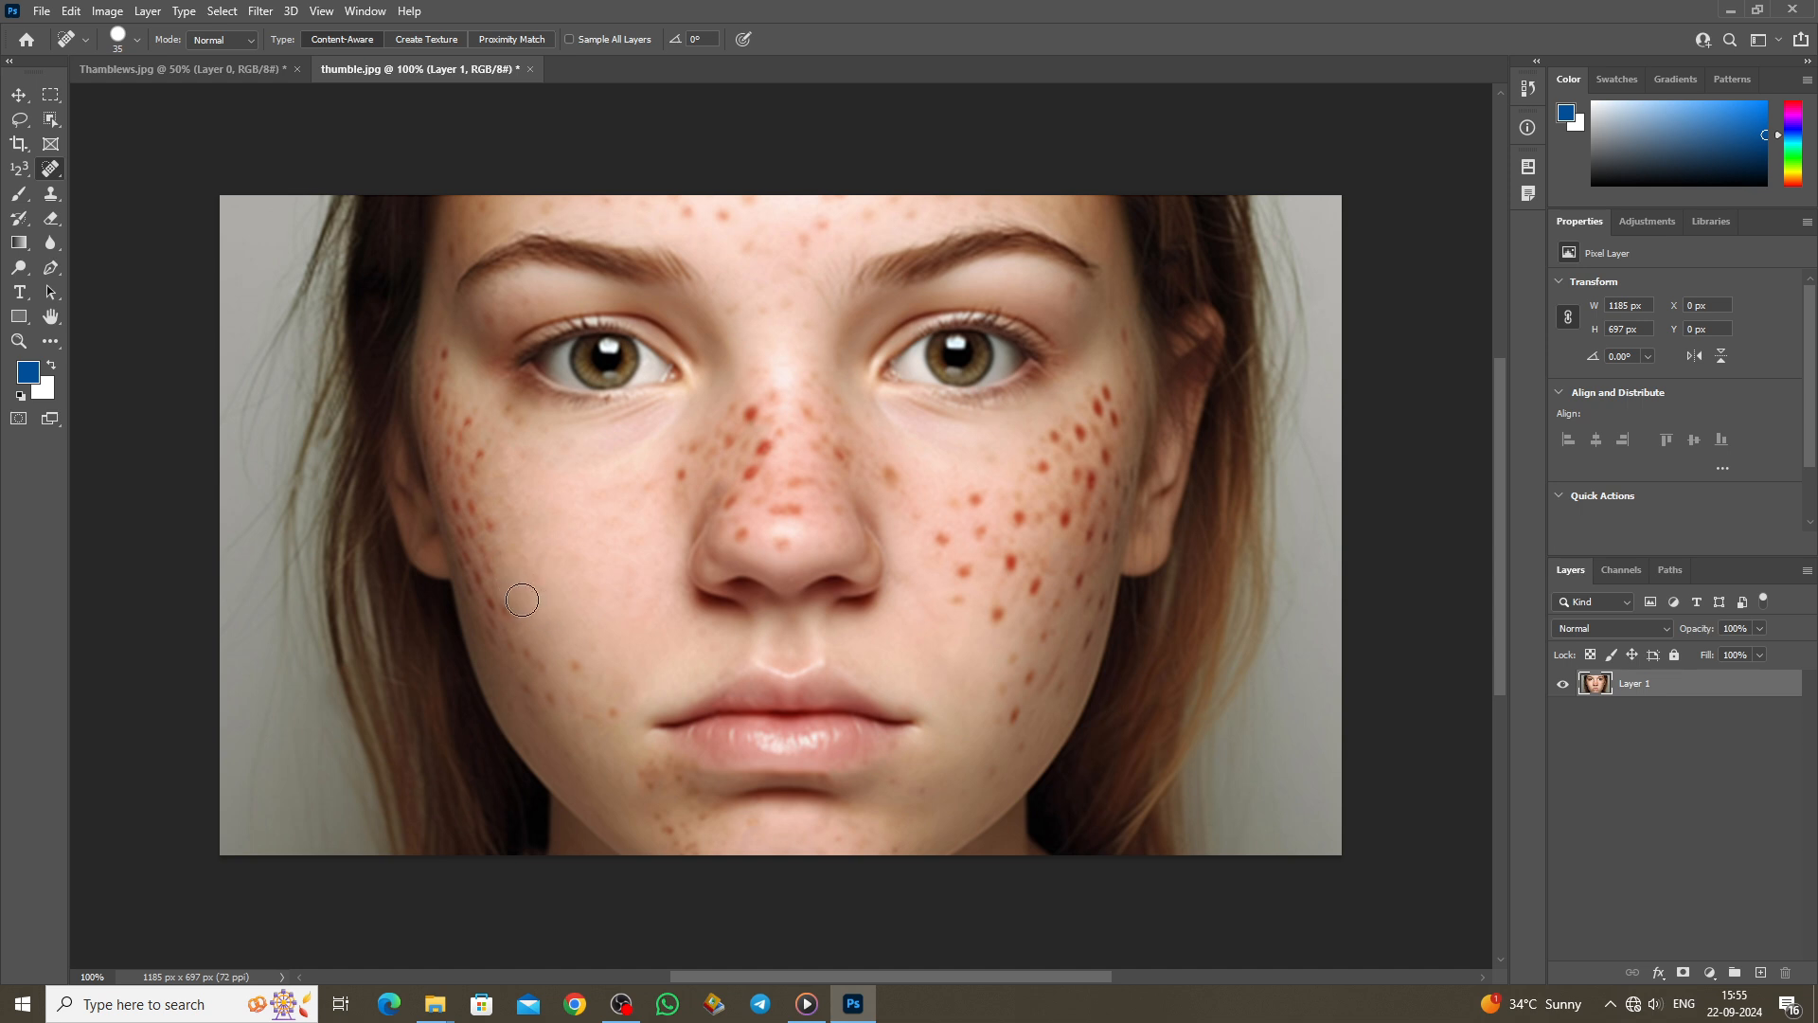
pyautogui.rightClick(50, 169)
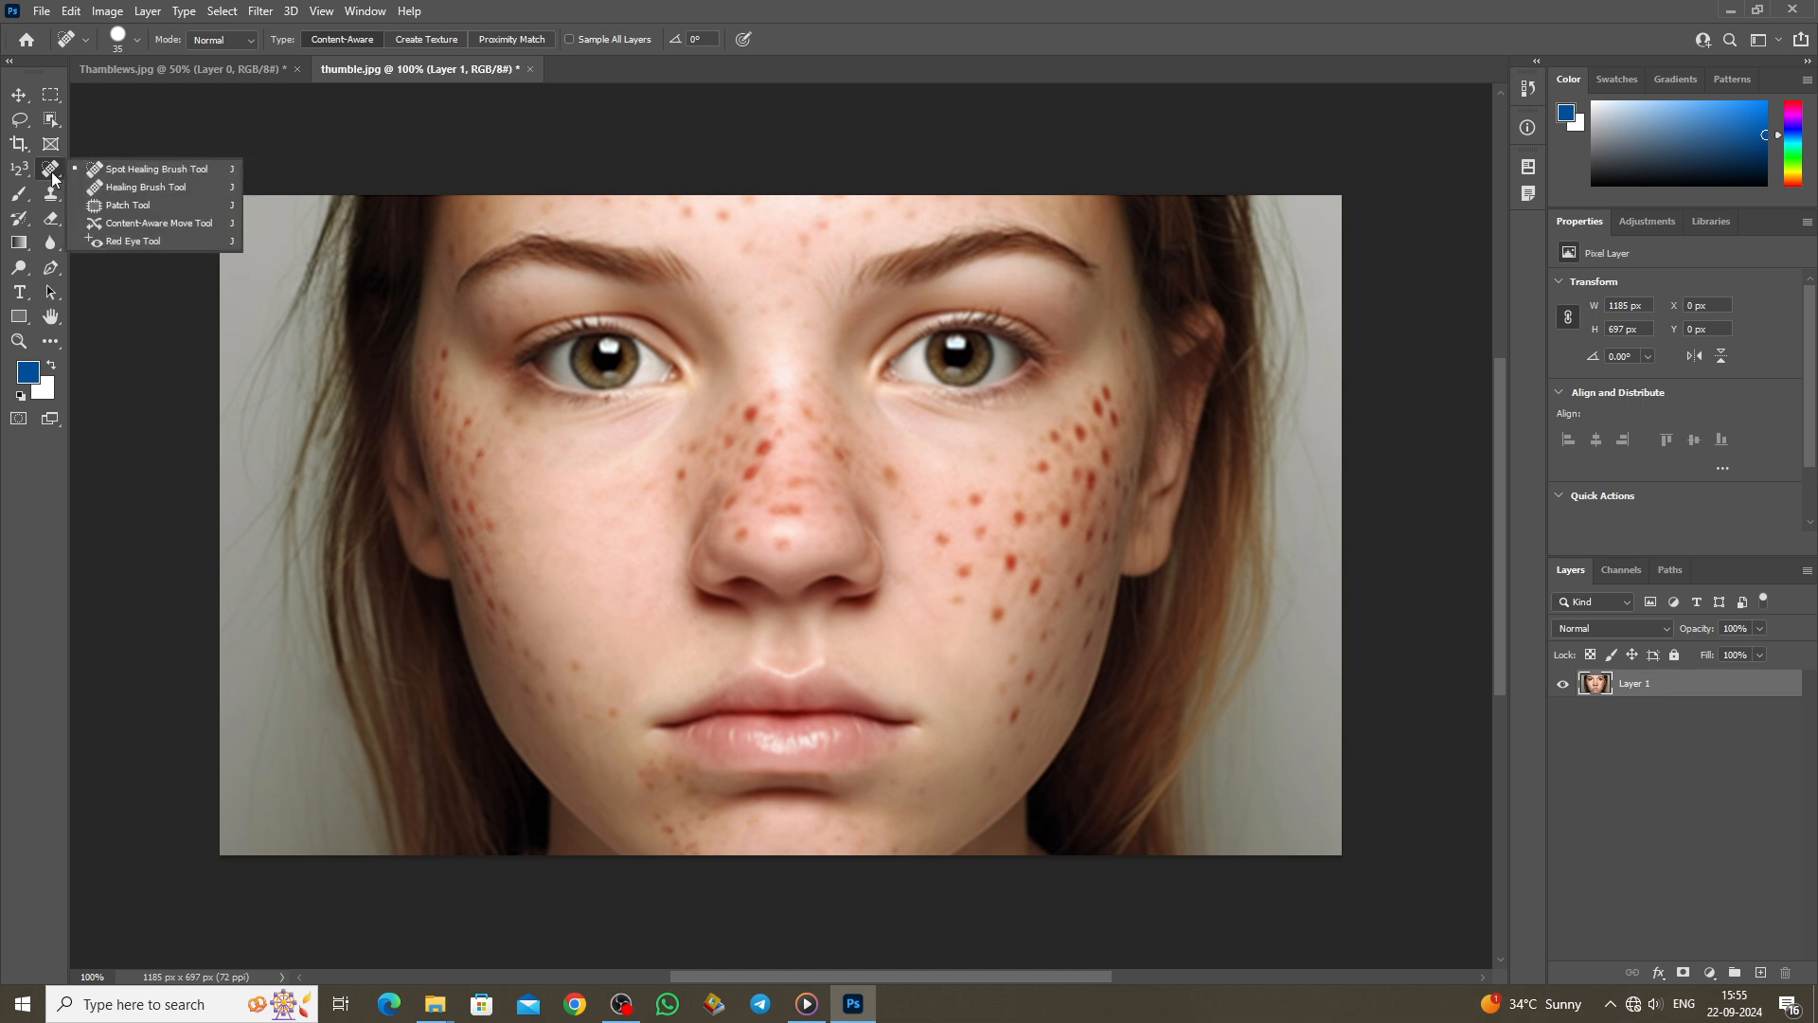
# Step: Switch to the Healing Brush at size 45 and heal six freckles on the right cheek and beside the nose
pyautogui.click(138, 188)
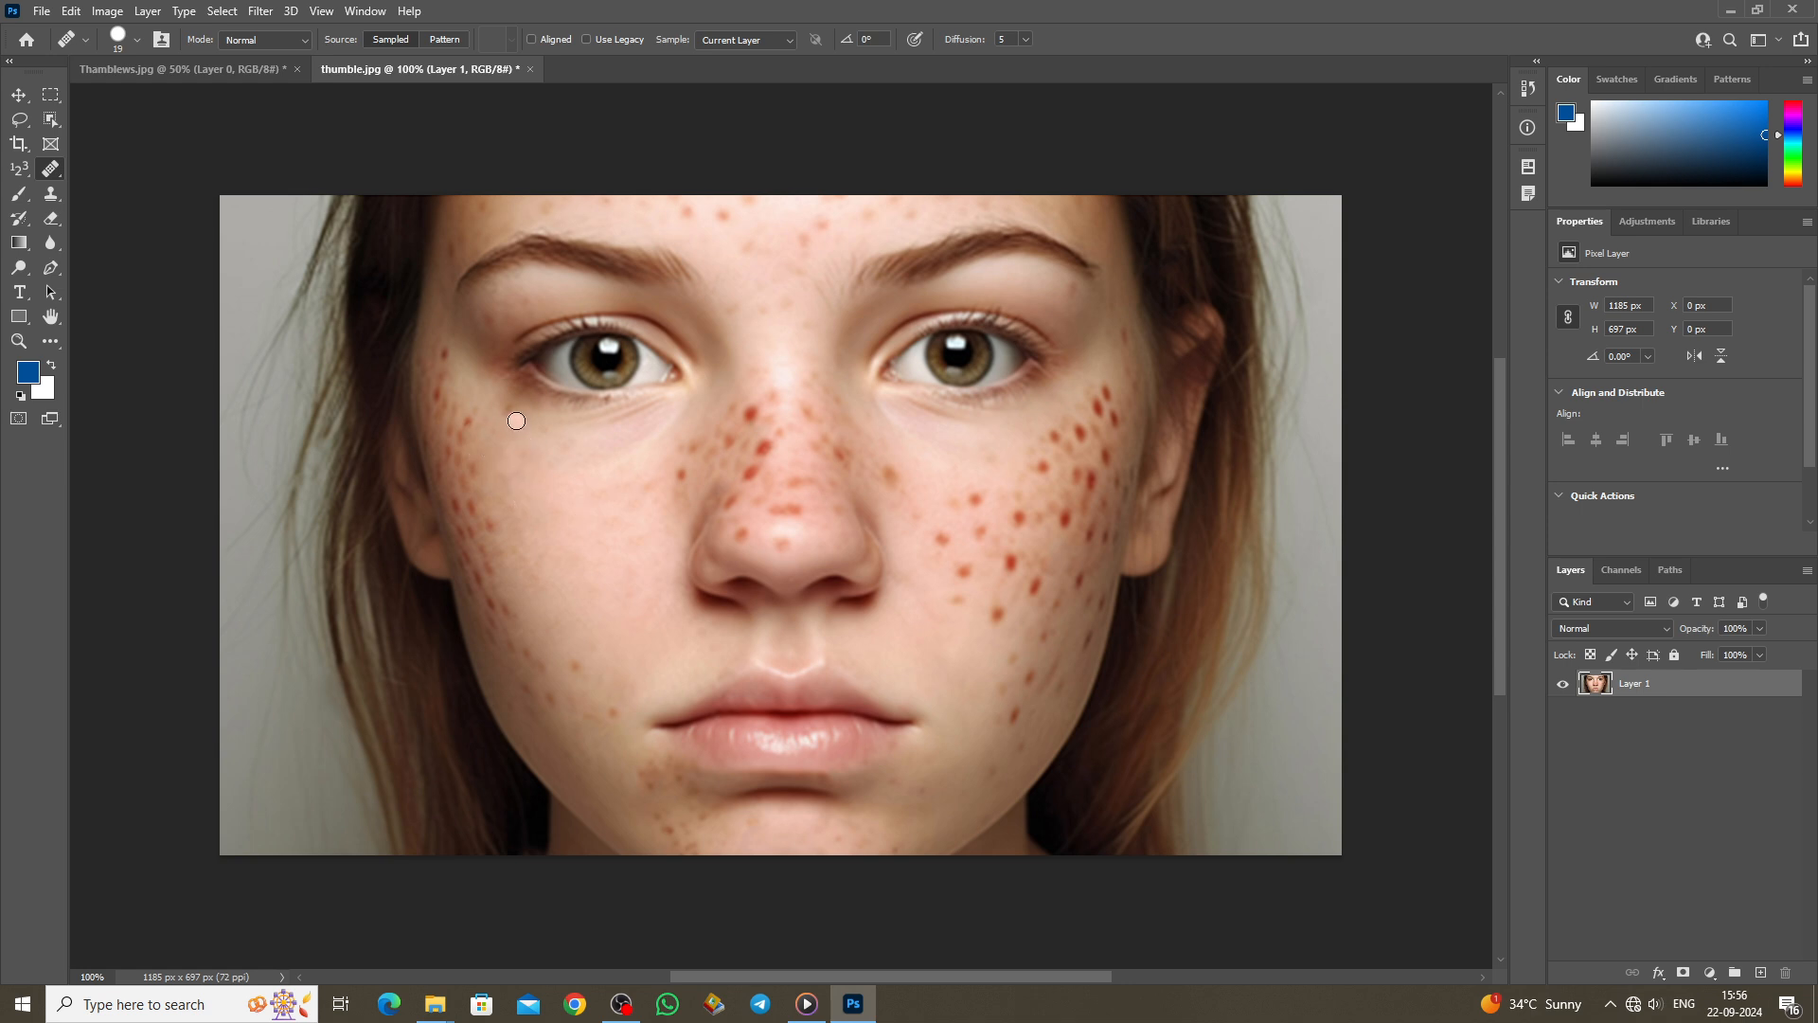
pyautogui.press(']')
pyautogui.press(']')
pyautogui.press(']')
pyautogui.press(']')
pyautogui.press(']')
pyautogui.press(']')
pyautogui.press(']')
pyautogui.click(982, 532)
pyautogui.click(942, 534)
pyautogui.click(894, 476)
pyautogui.click(1009, 562)
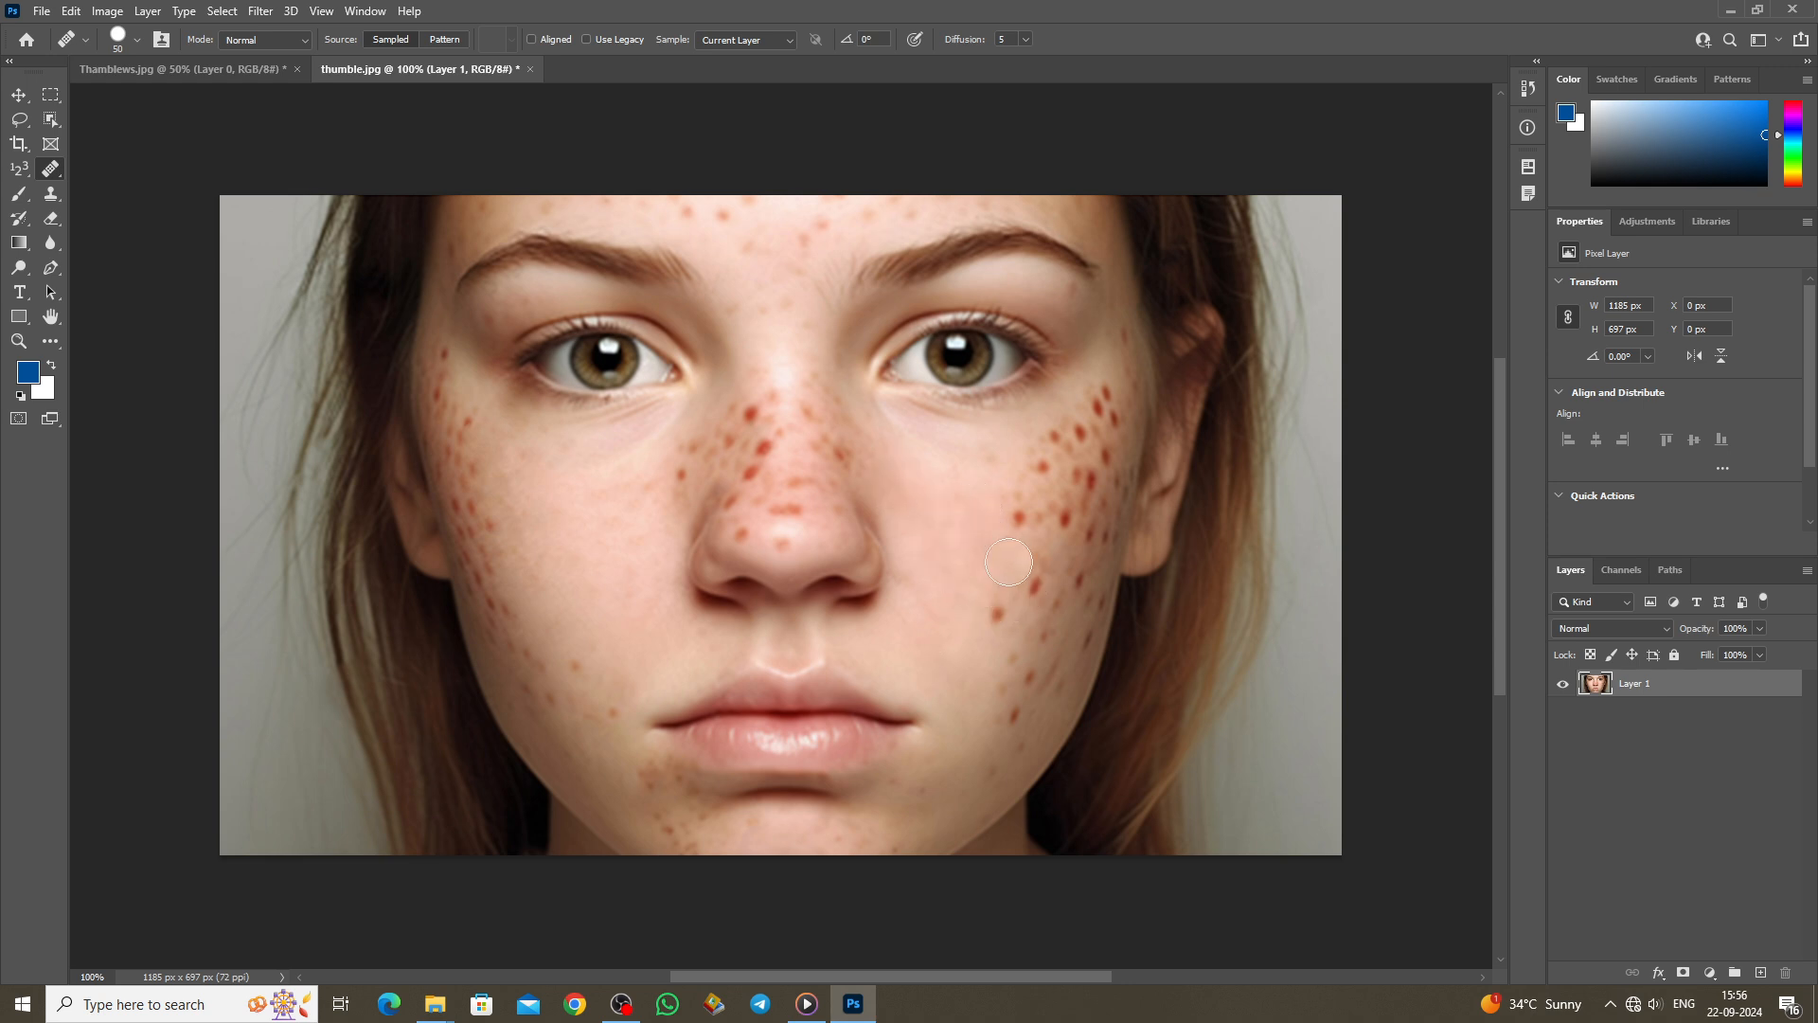
pyautogui.click(994, 612)
pyautogui.click(1036, 586)
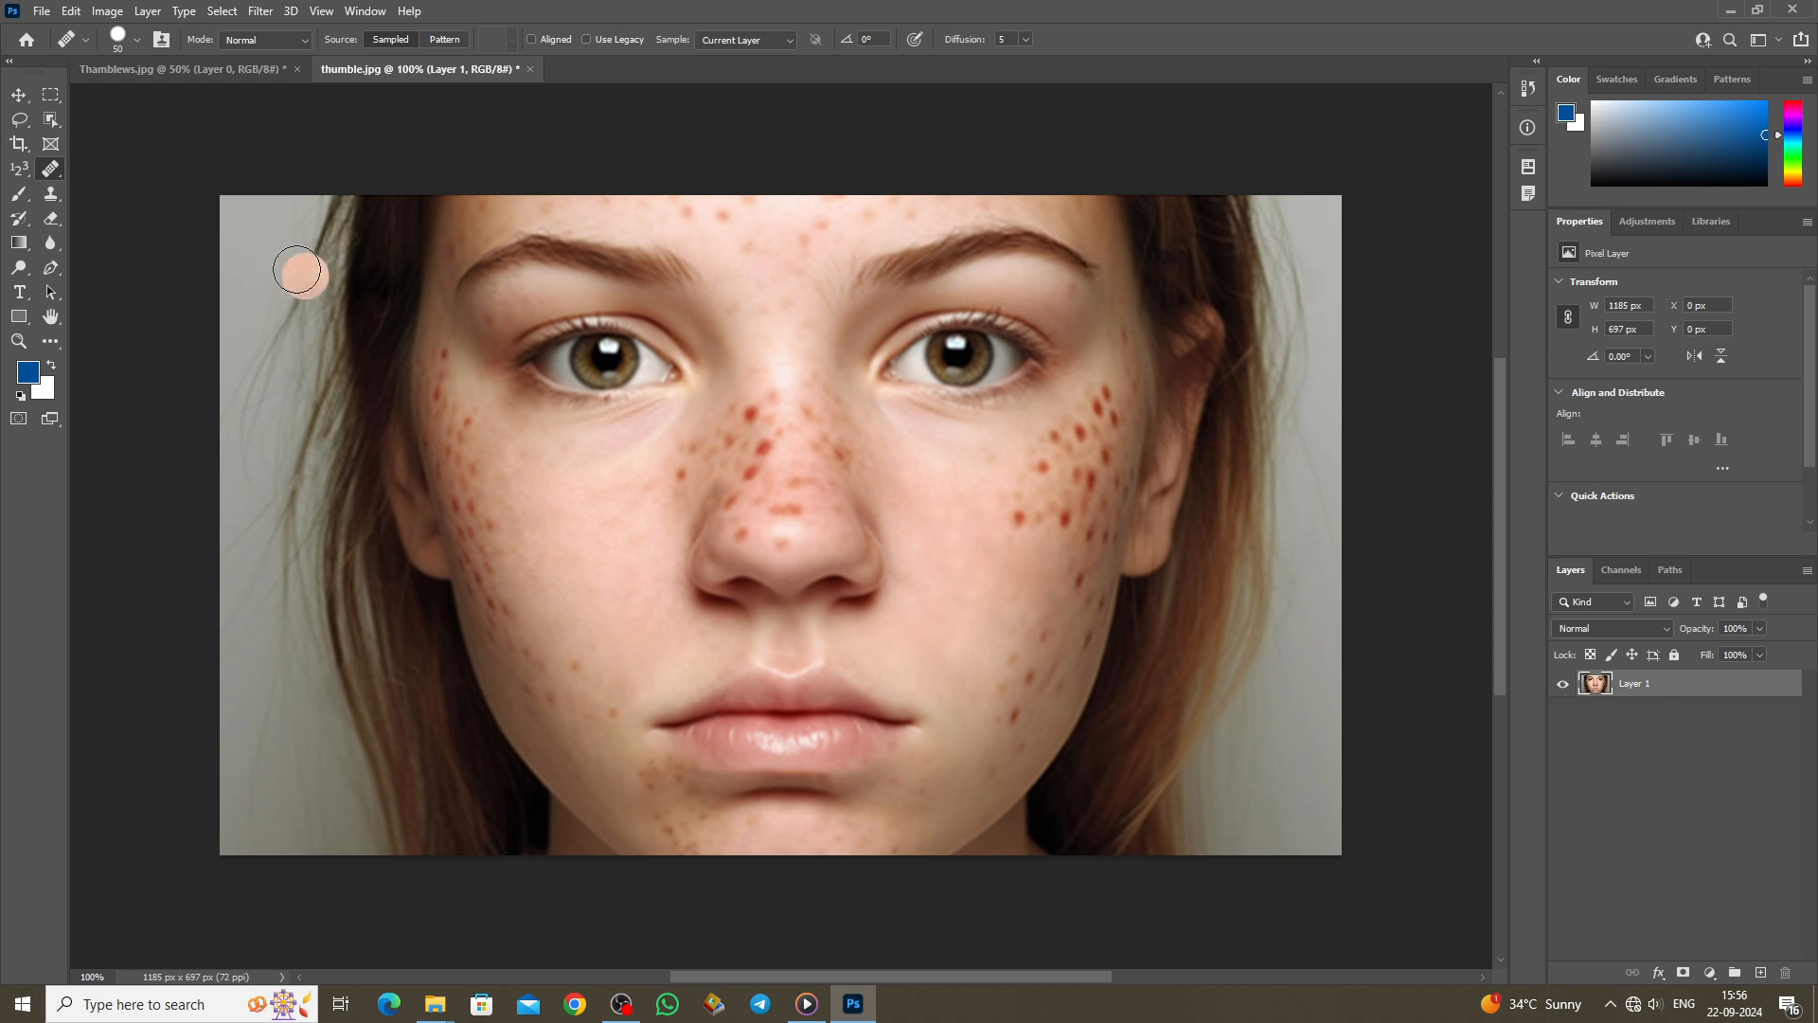
pyautogui.rightClick(56, 176)
# Step: Patch a right-cheek freckle and a nose freckle with nearby clear skin using the Patch Tool, then deselect
pyautogui.click(118, 204)
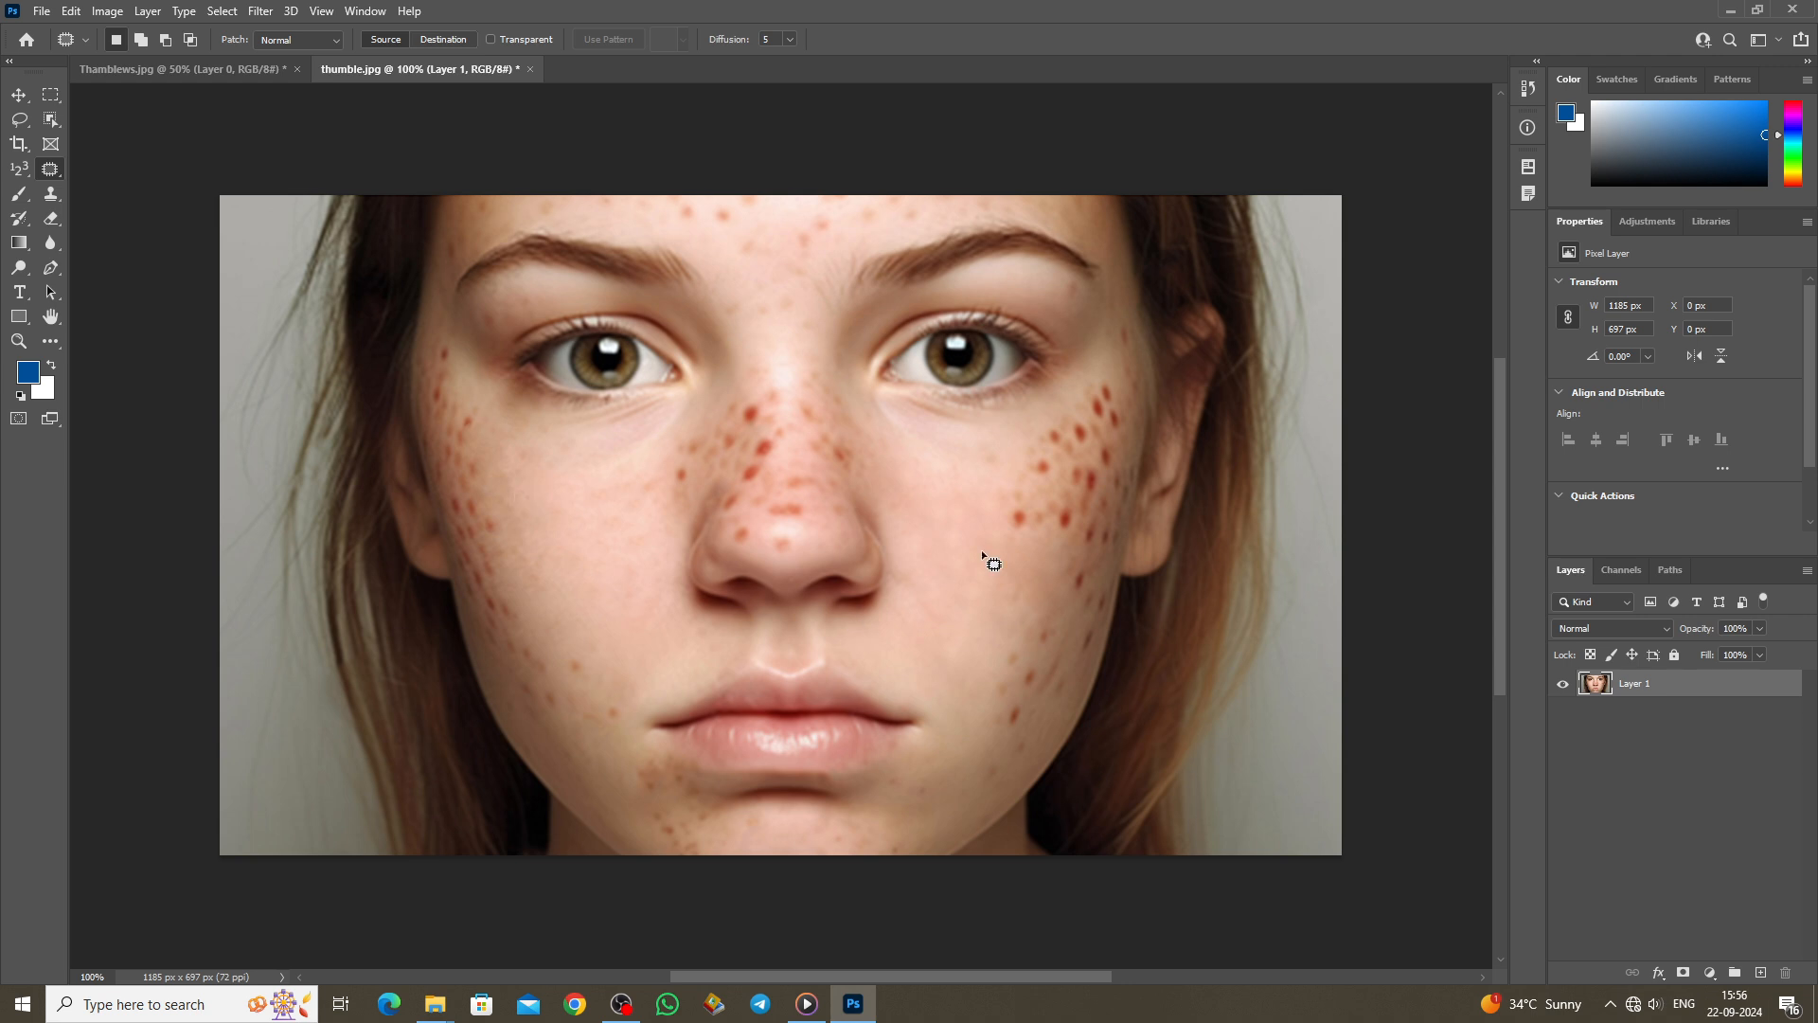
pyautogui.moveTo(1024, 546)
pyautogui.mouseDown()
pyautogui.moveTo(1046, 515)
pyautogui.moveTo(1008, 490)
pyautogui.moveTo(950, 589)
pyautogui.mouseUp()
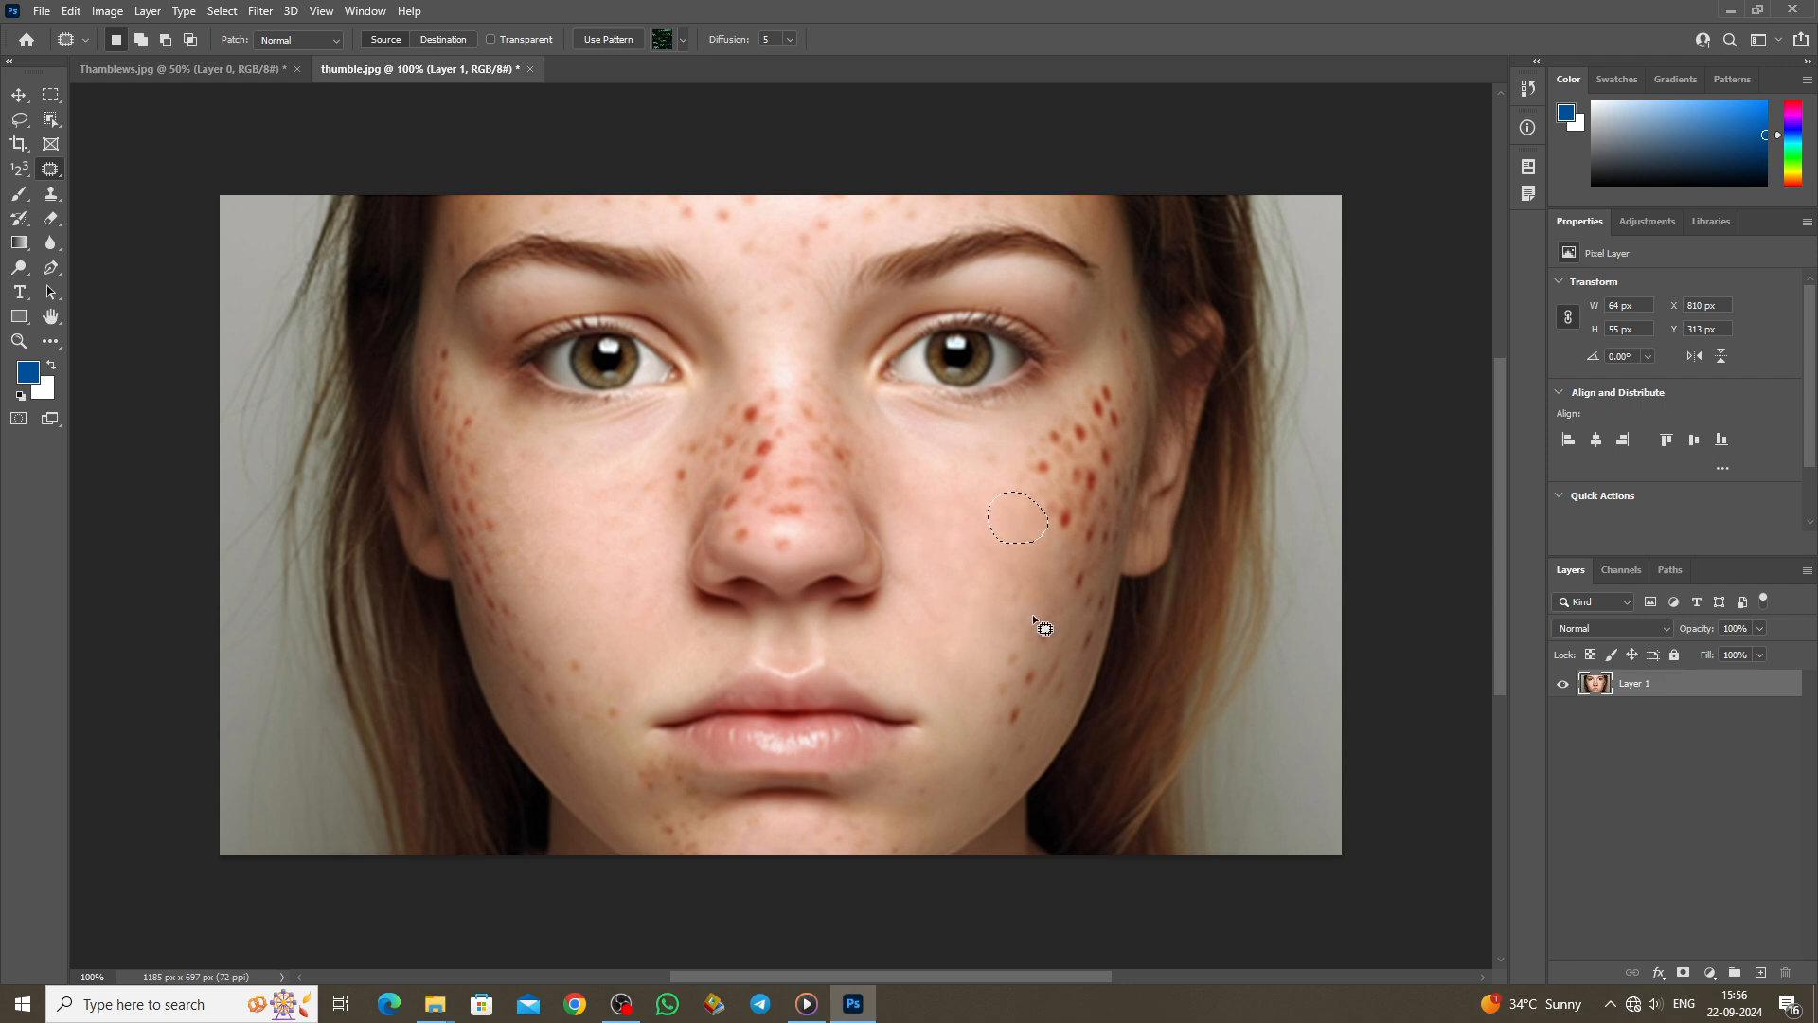
pyautogui.moveTo(765, 431)
pyautogui.mouseDown()
pyautogui.moveTo(733, 488)
pyautogui.moveTo(766, 478)
pyautogui.moveTo(773, 434)
pyautogui.moveTo(952, 543)
pyautogui.mouseUp()
pyautogui.hotkey('ctrl', 'd')
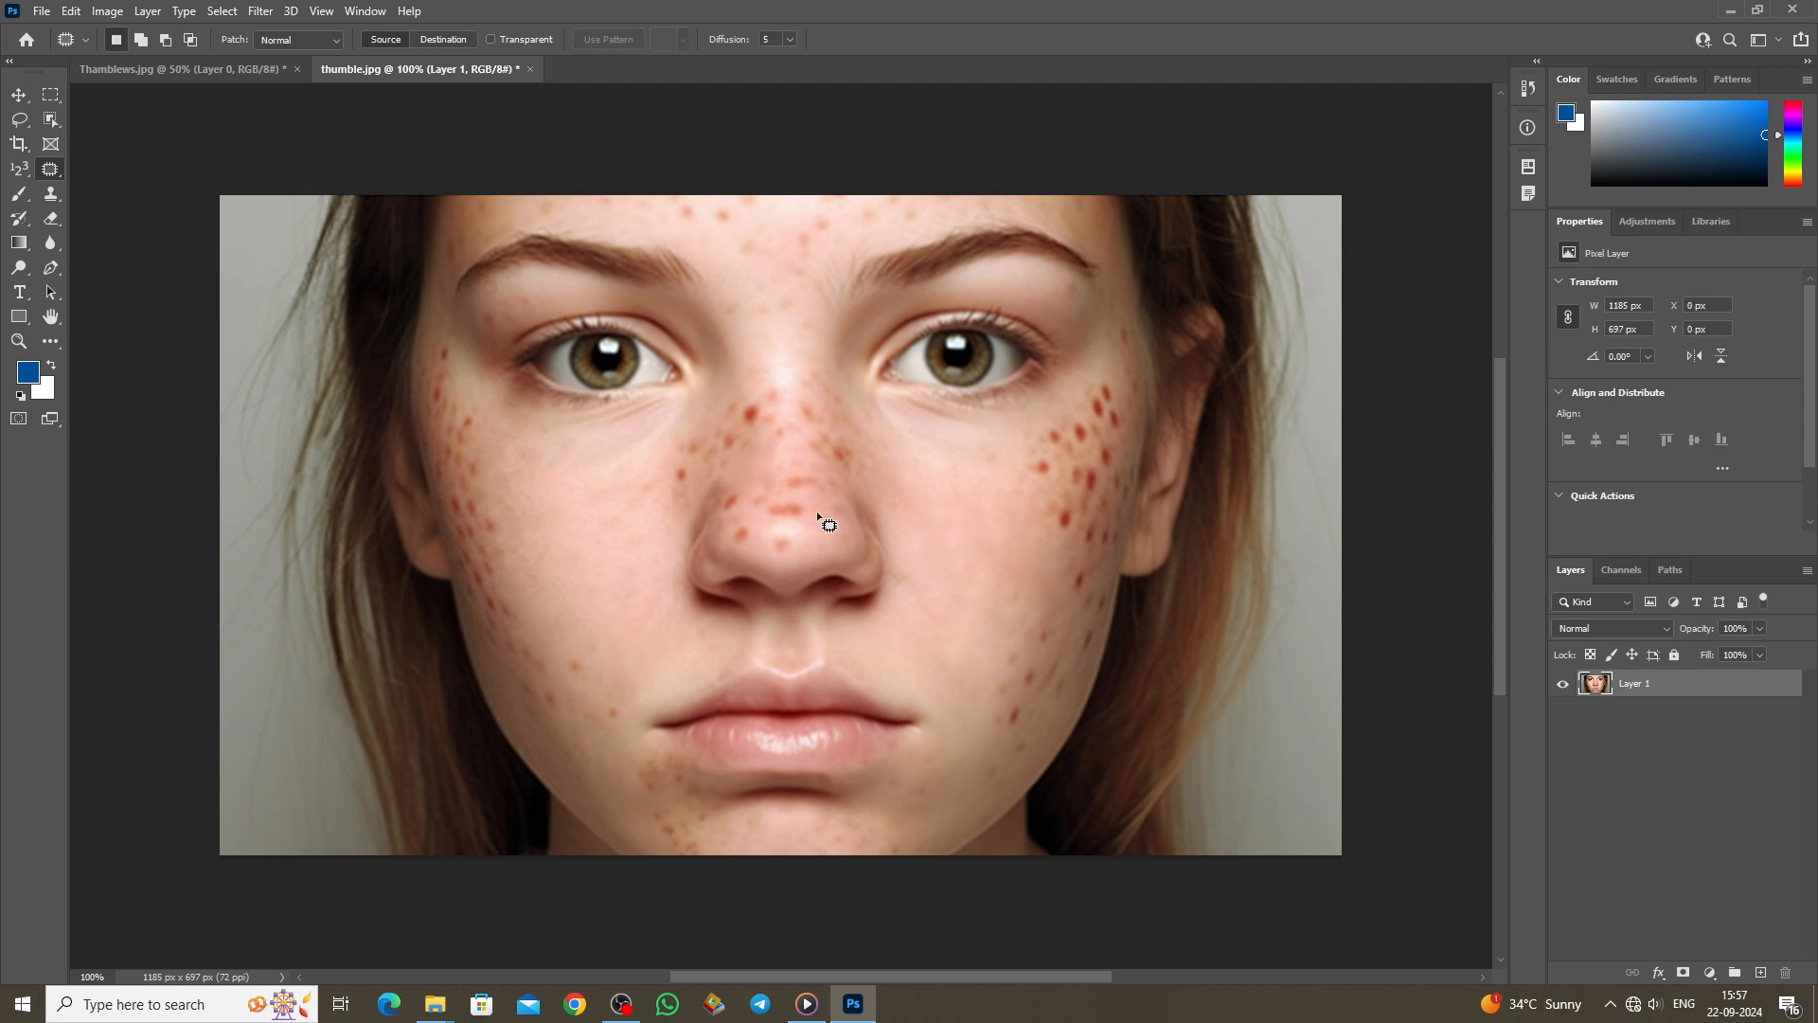
pyautogui.hotkey('shift', 'j')
# Step: Select the Content-Aware Move Tool and outline a freckle on the right cheek
pyautogui.rightClick(51, 171)
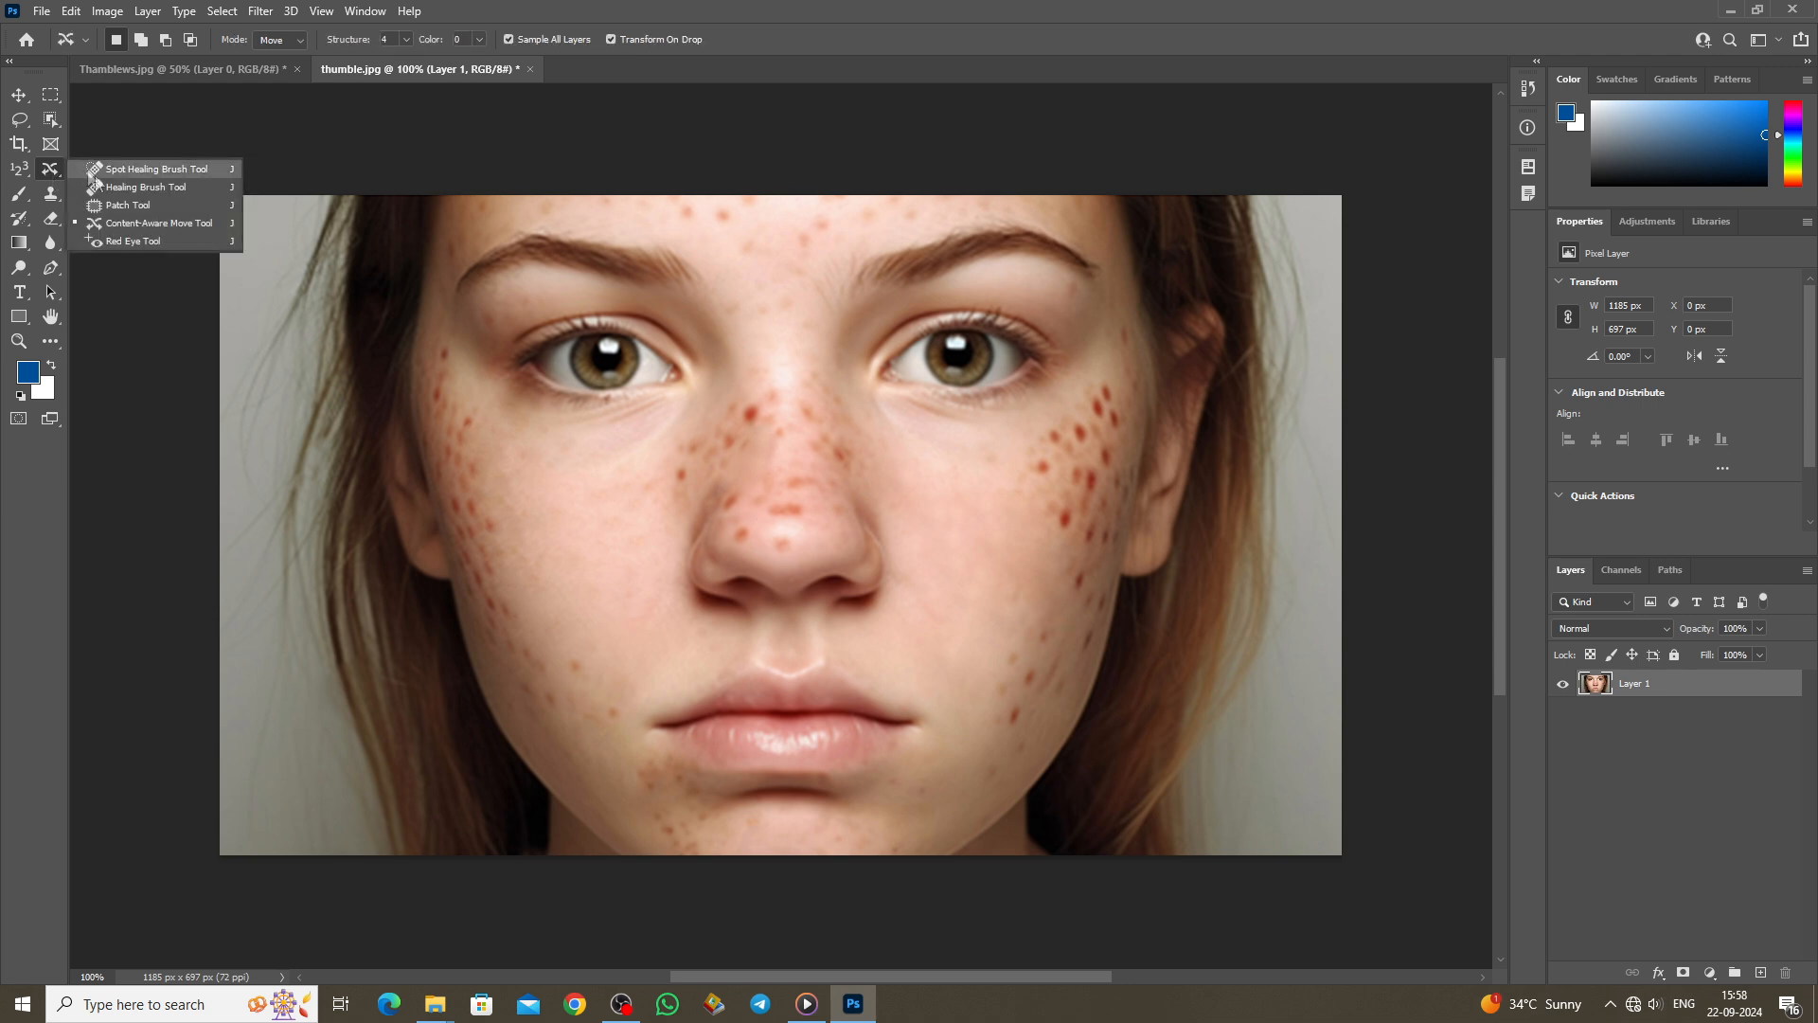
pyautogui.click(152, 222)
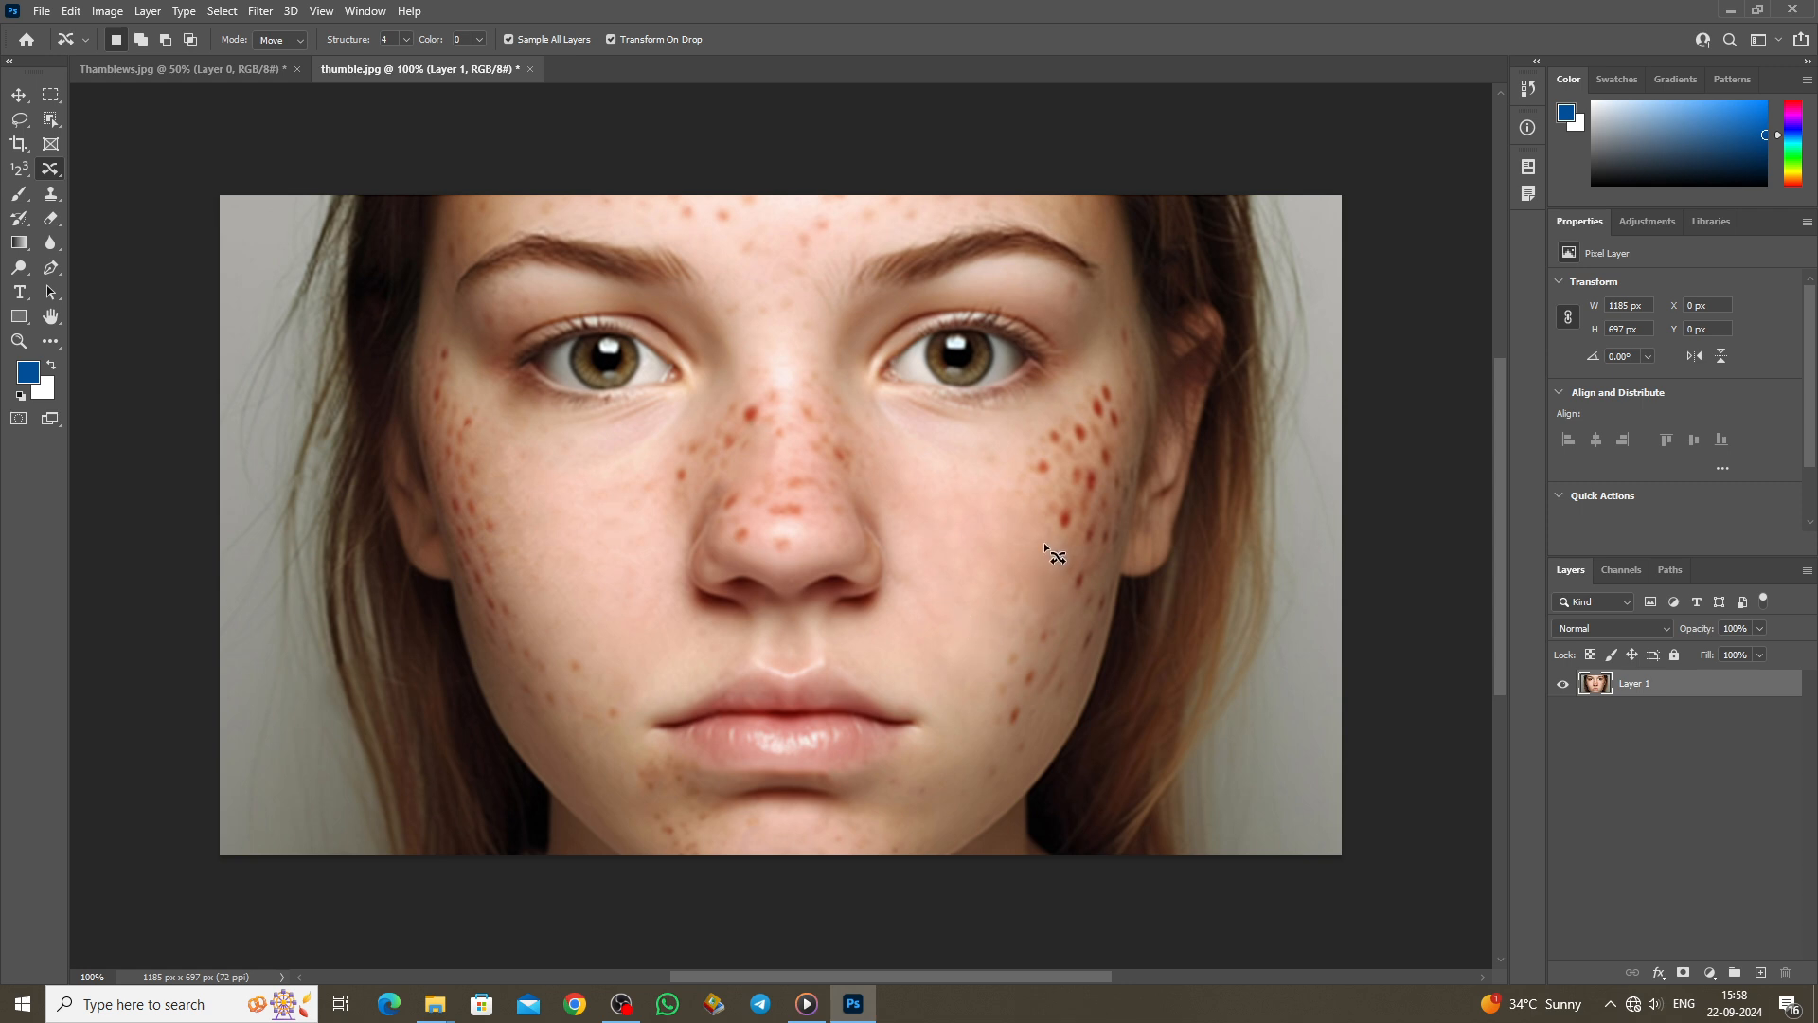
pyautogui.moveTo(1047, 572)
pyautogui.mouseDown()
pyautogui.moveTo(1070, 580)
pyautogui.moveTo(1042, 546)
pyautogui.moveTo(1083, 580)
pyautogui.mouseUp()
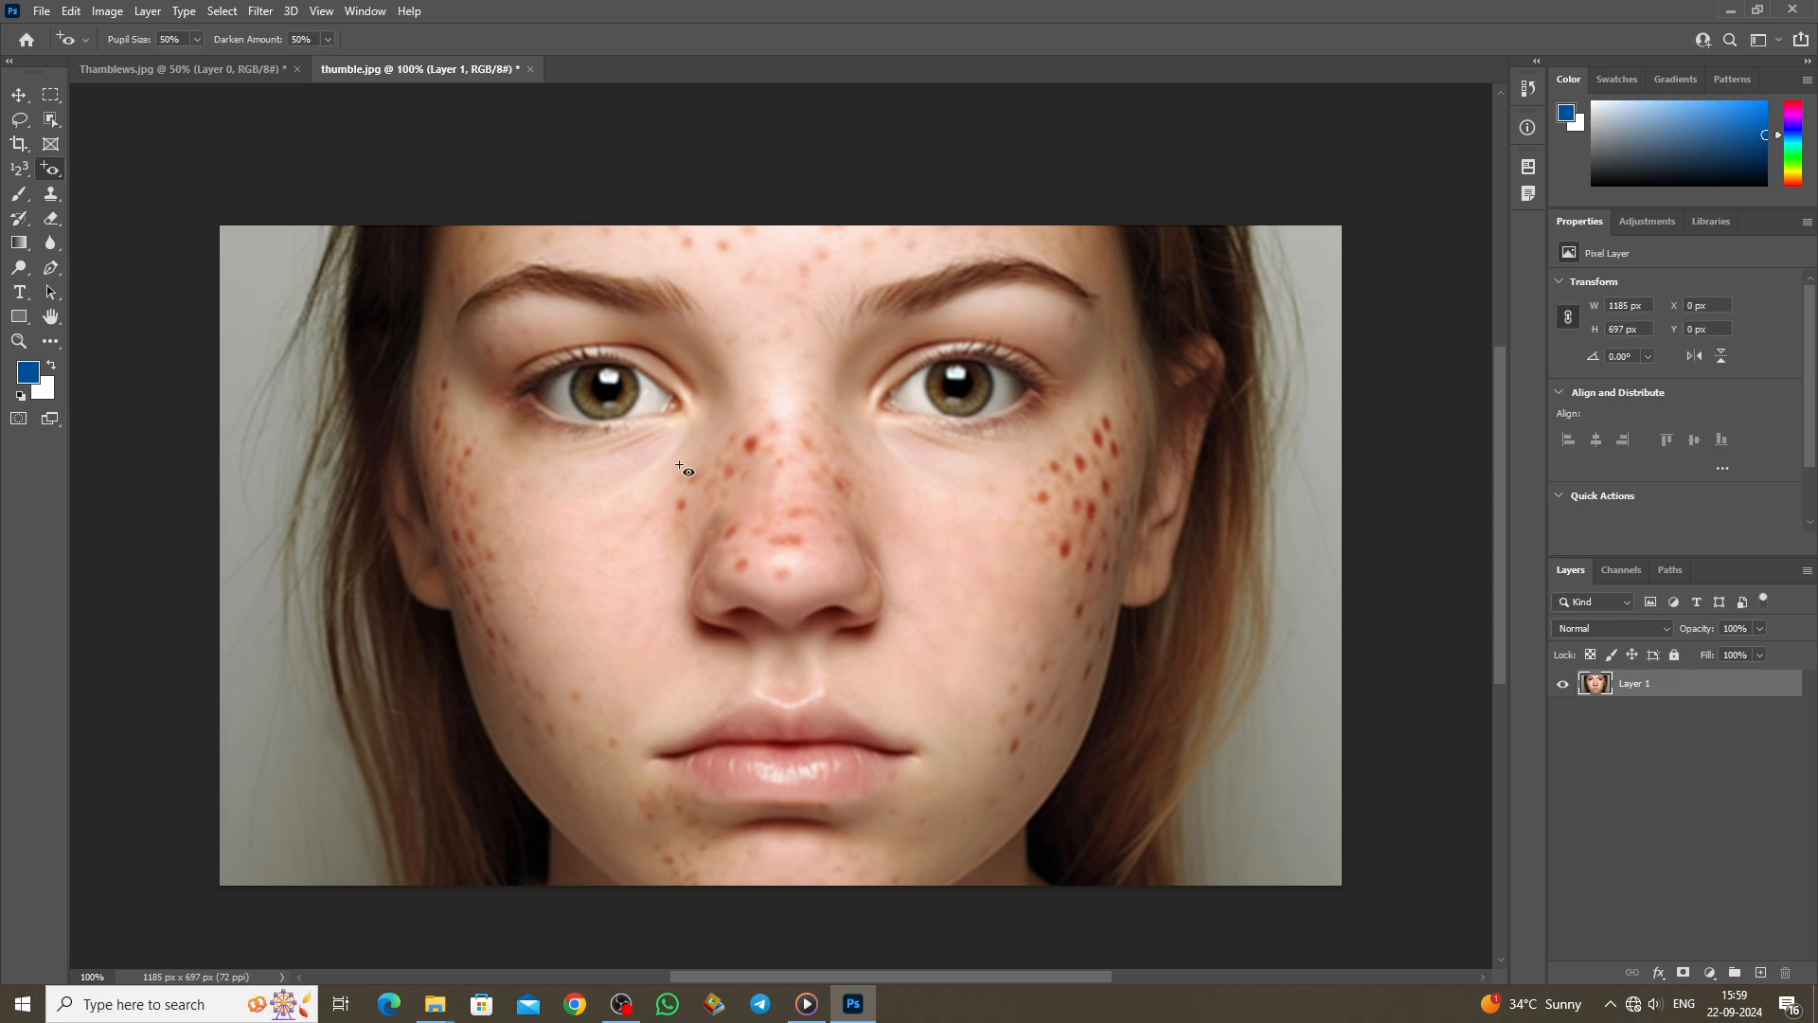
# Step: Apply the Red Eye Tool to both eyes, undoing the first smudged attempt at the left eye
pyautogui.rightClick(51, 172)
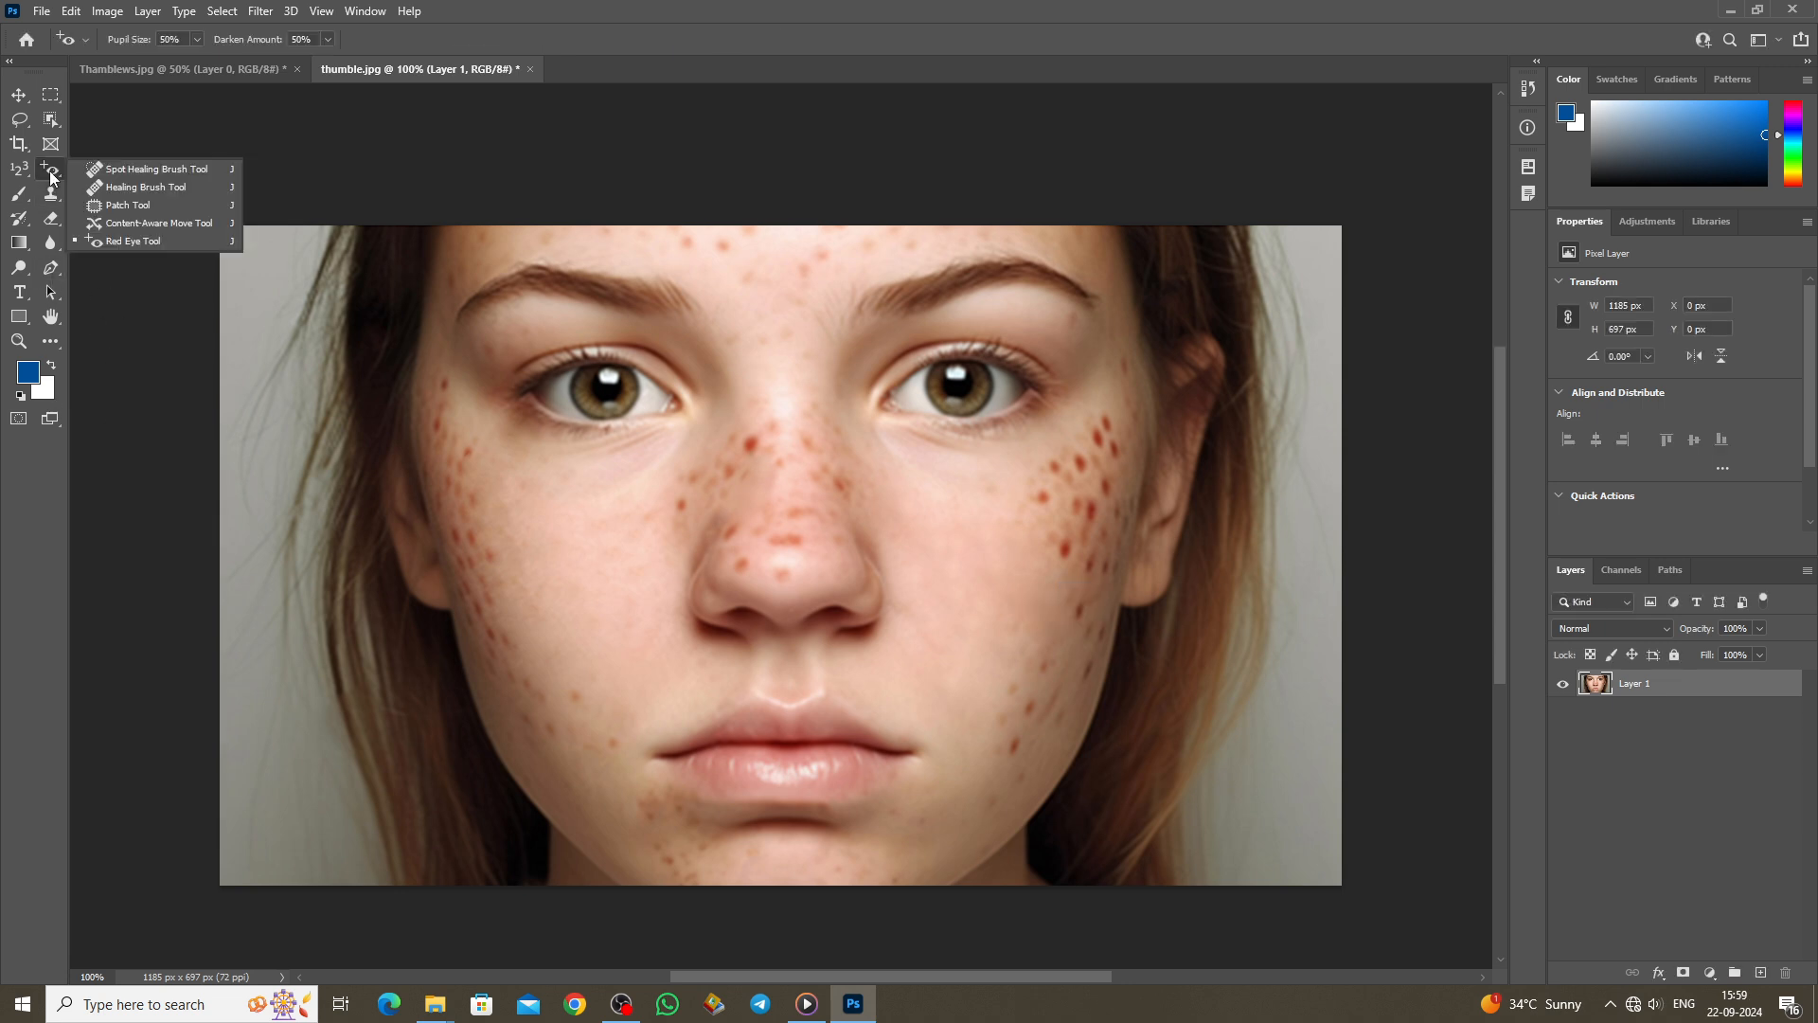
pyautogui.click(132, 241)
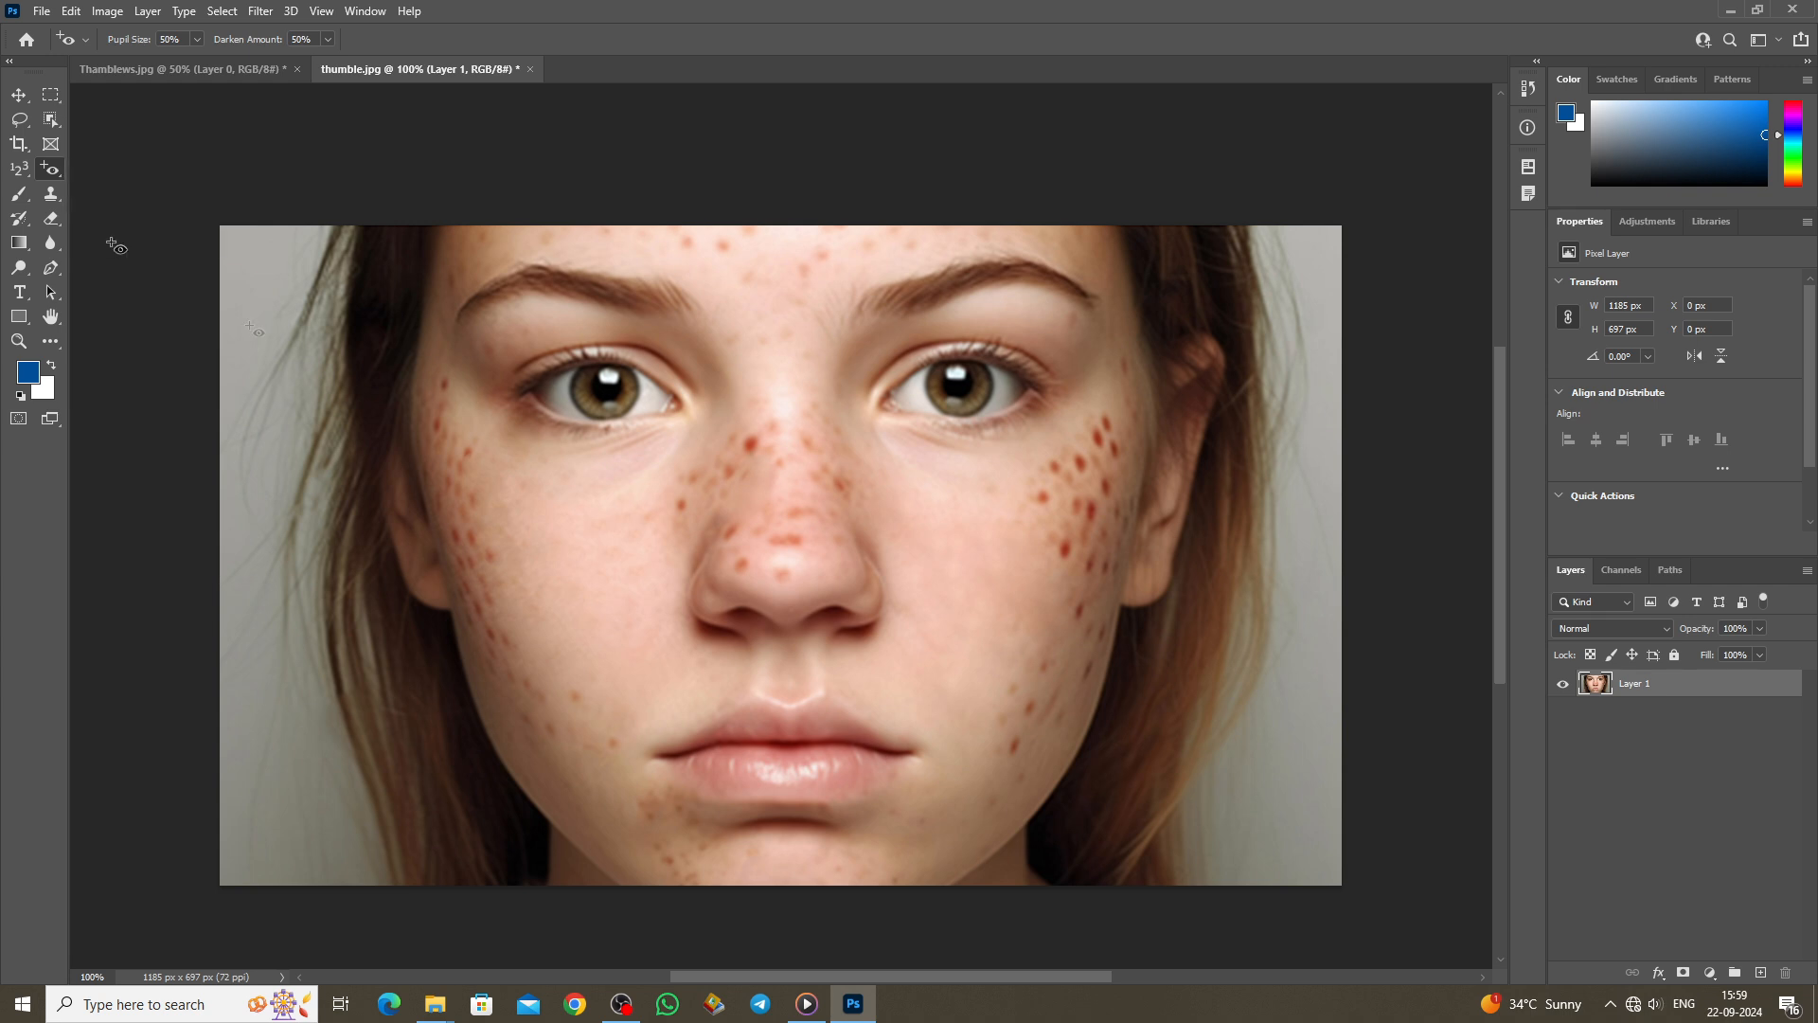
pyautogui.scroll(1, 585, 501)
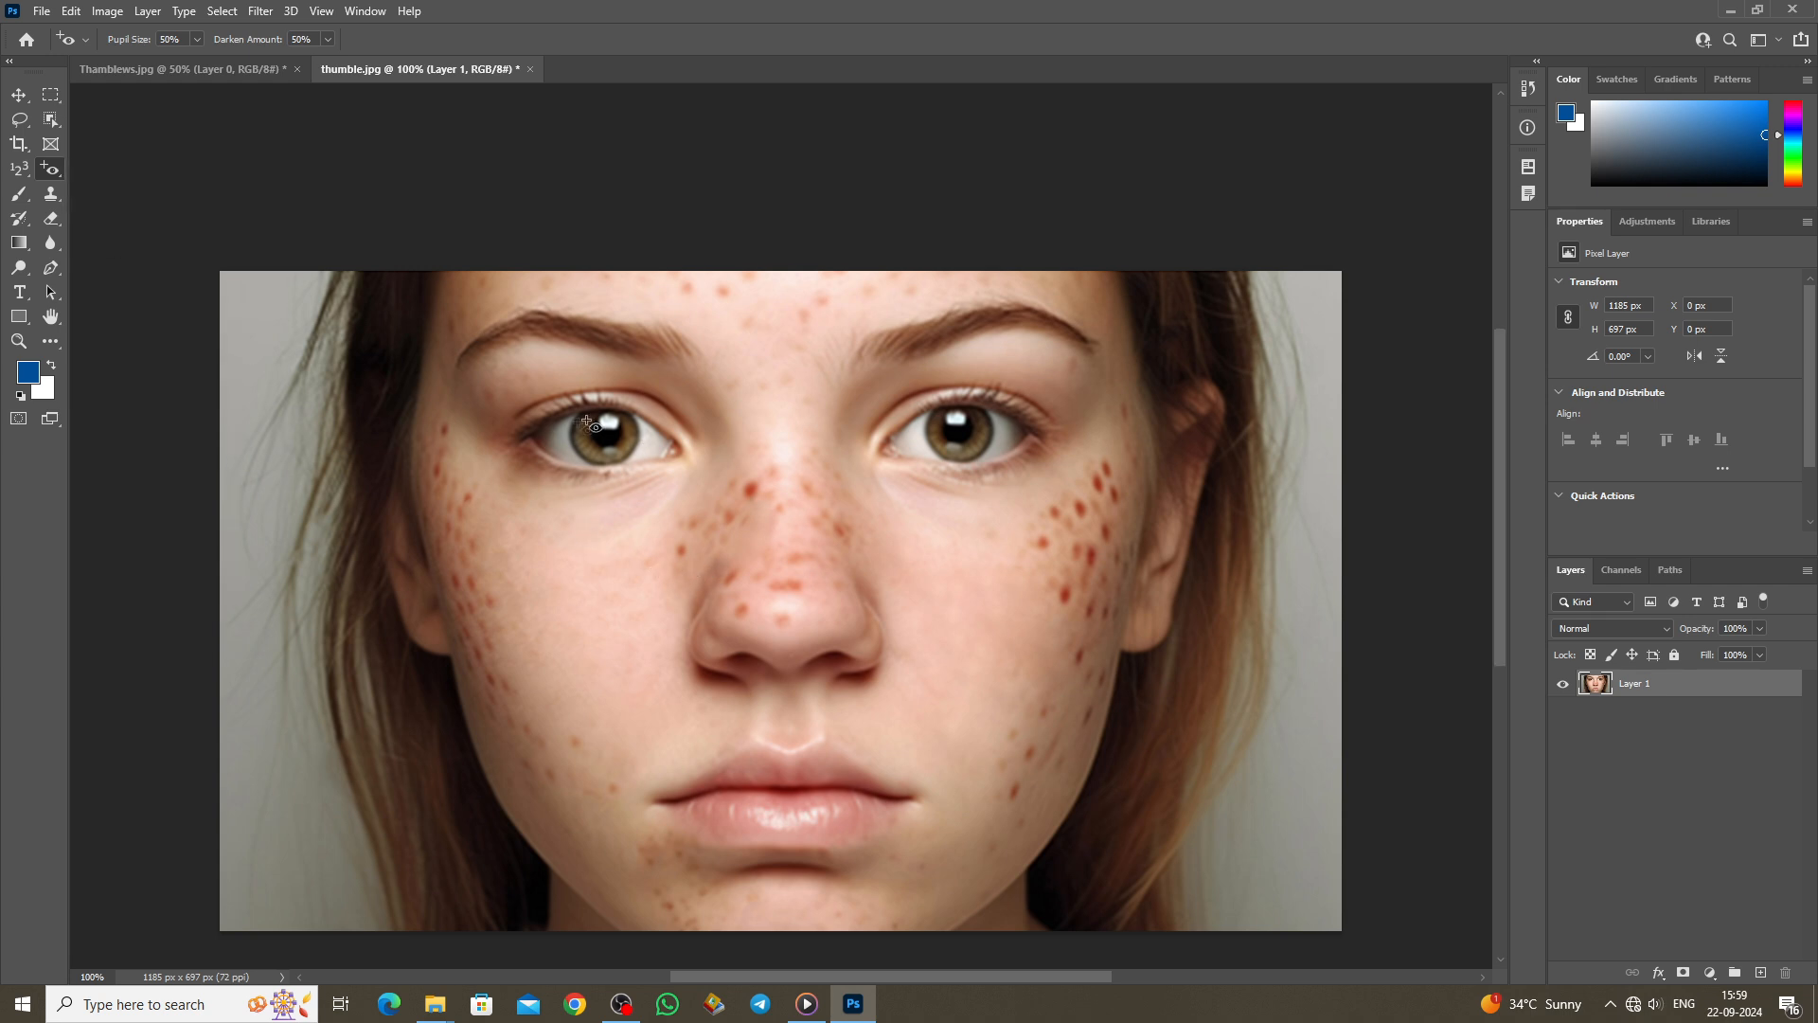
pyautogui.click(618, 471)
pyautogui.hotkey('ctrl', 'z')
pyautogui.click(968, 444)
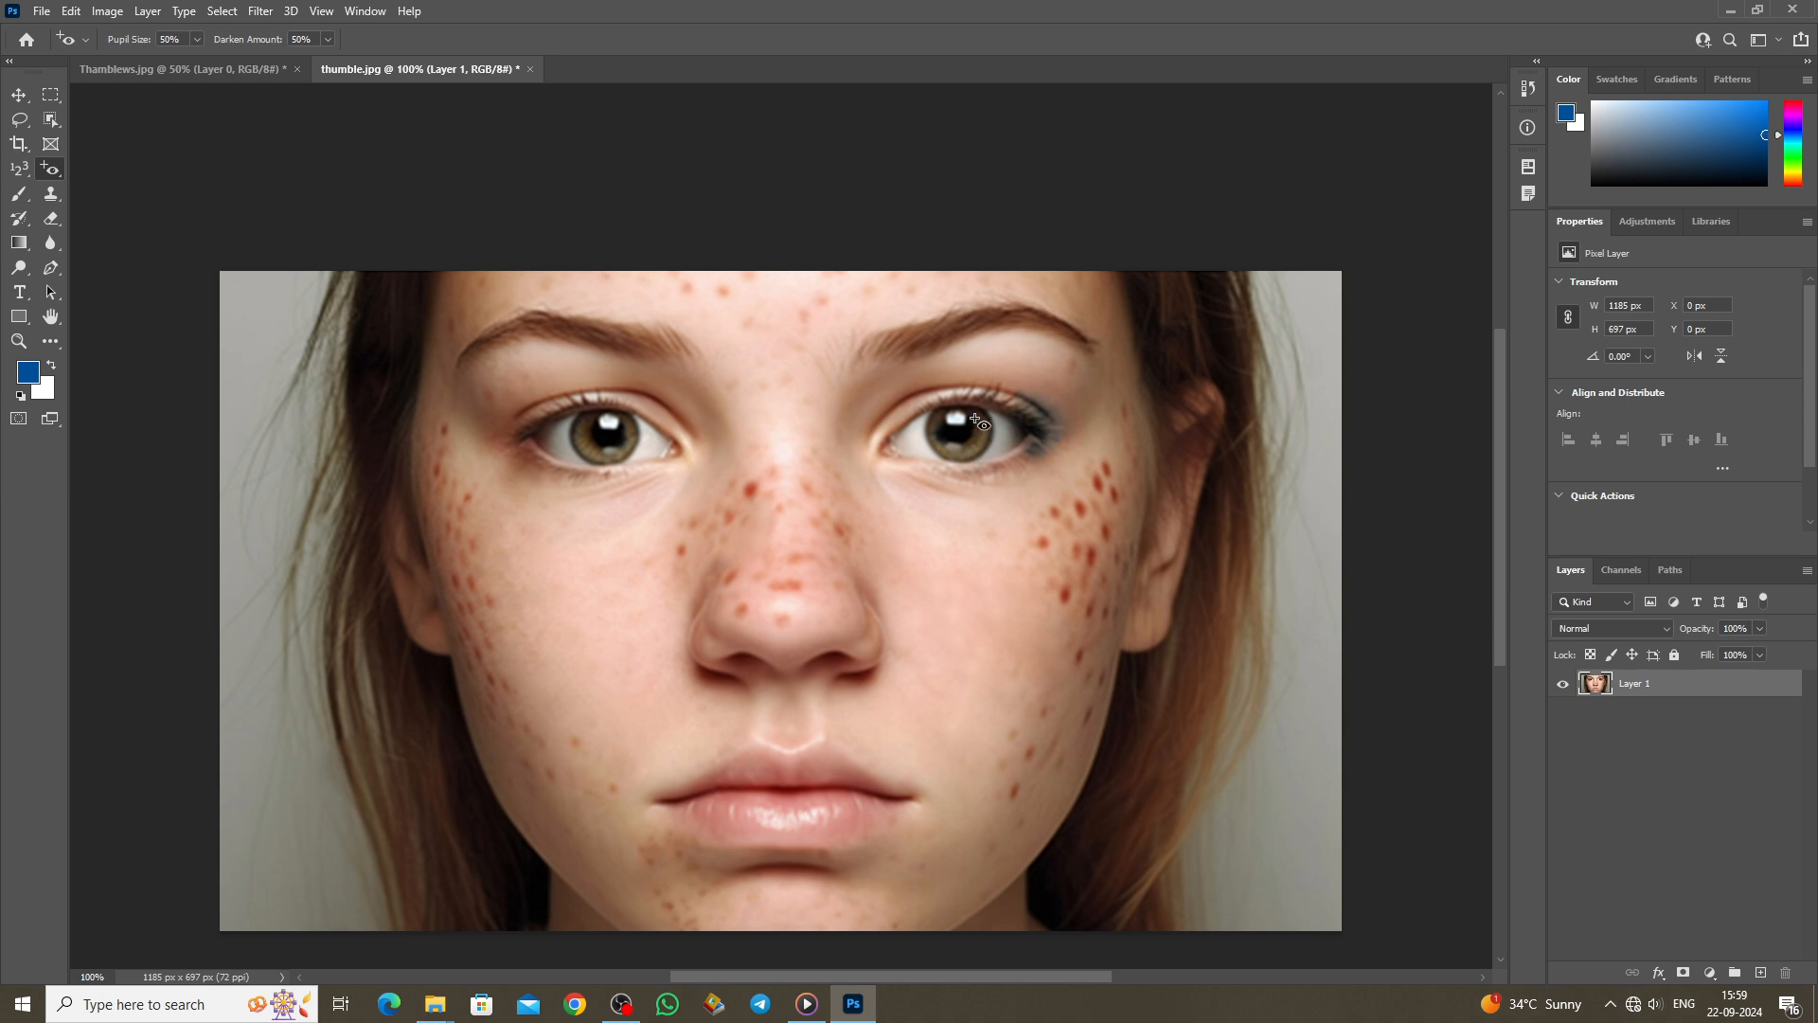
pyautogui.click(506, 427)
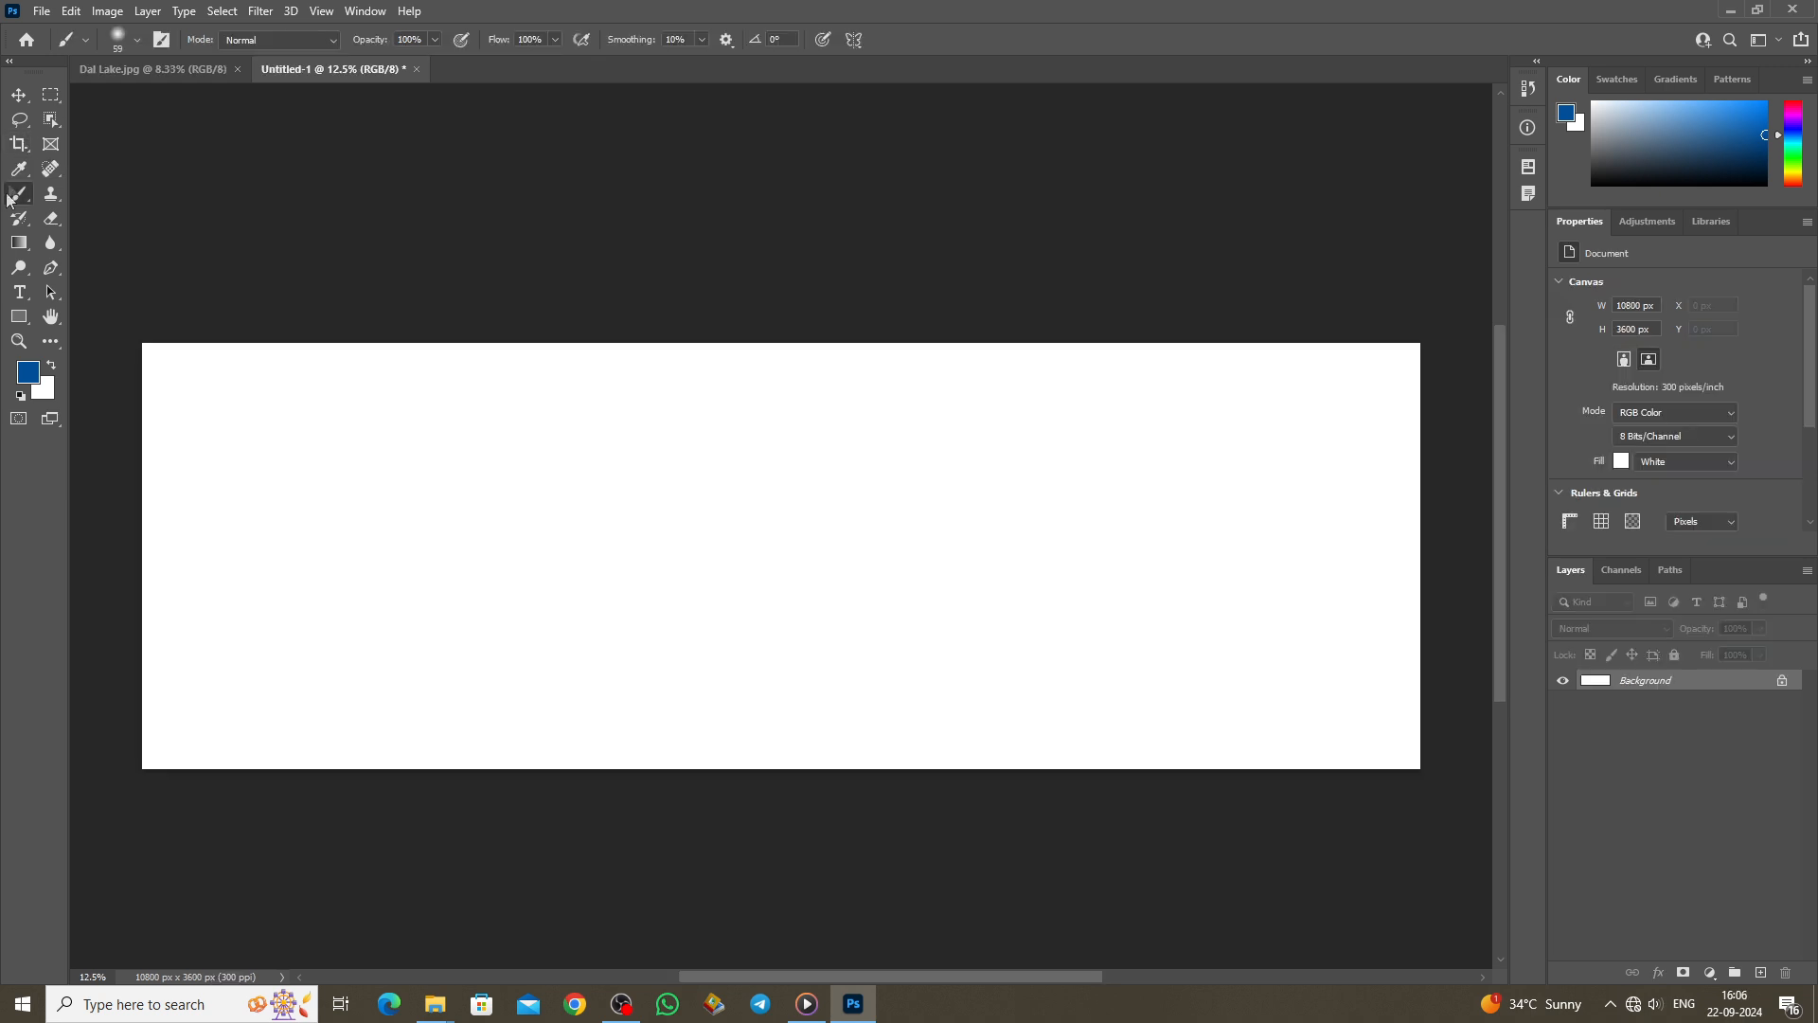
# Step: Set a 1500 px brush with green #309901 foreground and paint a soft stroke on the canvas's left side
pyautogui.rightClick(19, 194)
pyautogui.click(81, 197)
pyautogui.press(']')
pyautogui.press(']')
pyautogui.press(']')
pyautogui.press(']')
pyautogui.press(']')
pyautogui.press(']')
pyautogui.press(']')
pyautogui.press(']')
pyautogui.press(']')
pyautogui.press(']')
pyautogui.press(']')
pyautogui.press(']')
pyautogui.press(']')
pyautogui.press(']')
pyautogui.press(']')
pyautogui.press(']')
pyautogui.press(']')
pyautogui.press(']')
pyautogui.press('p')
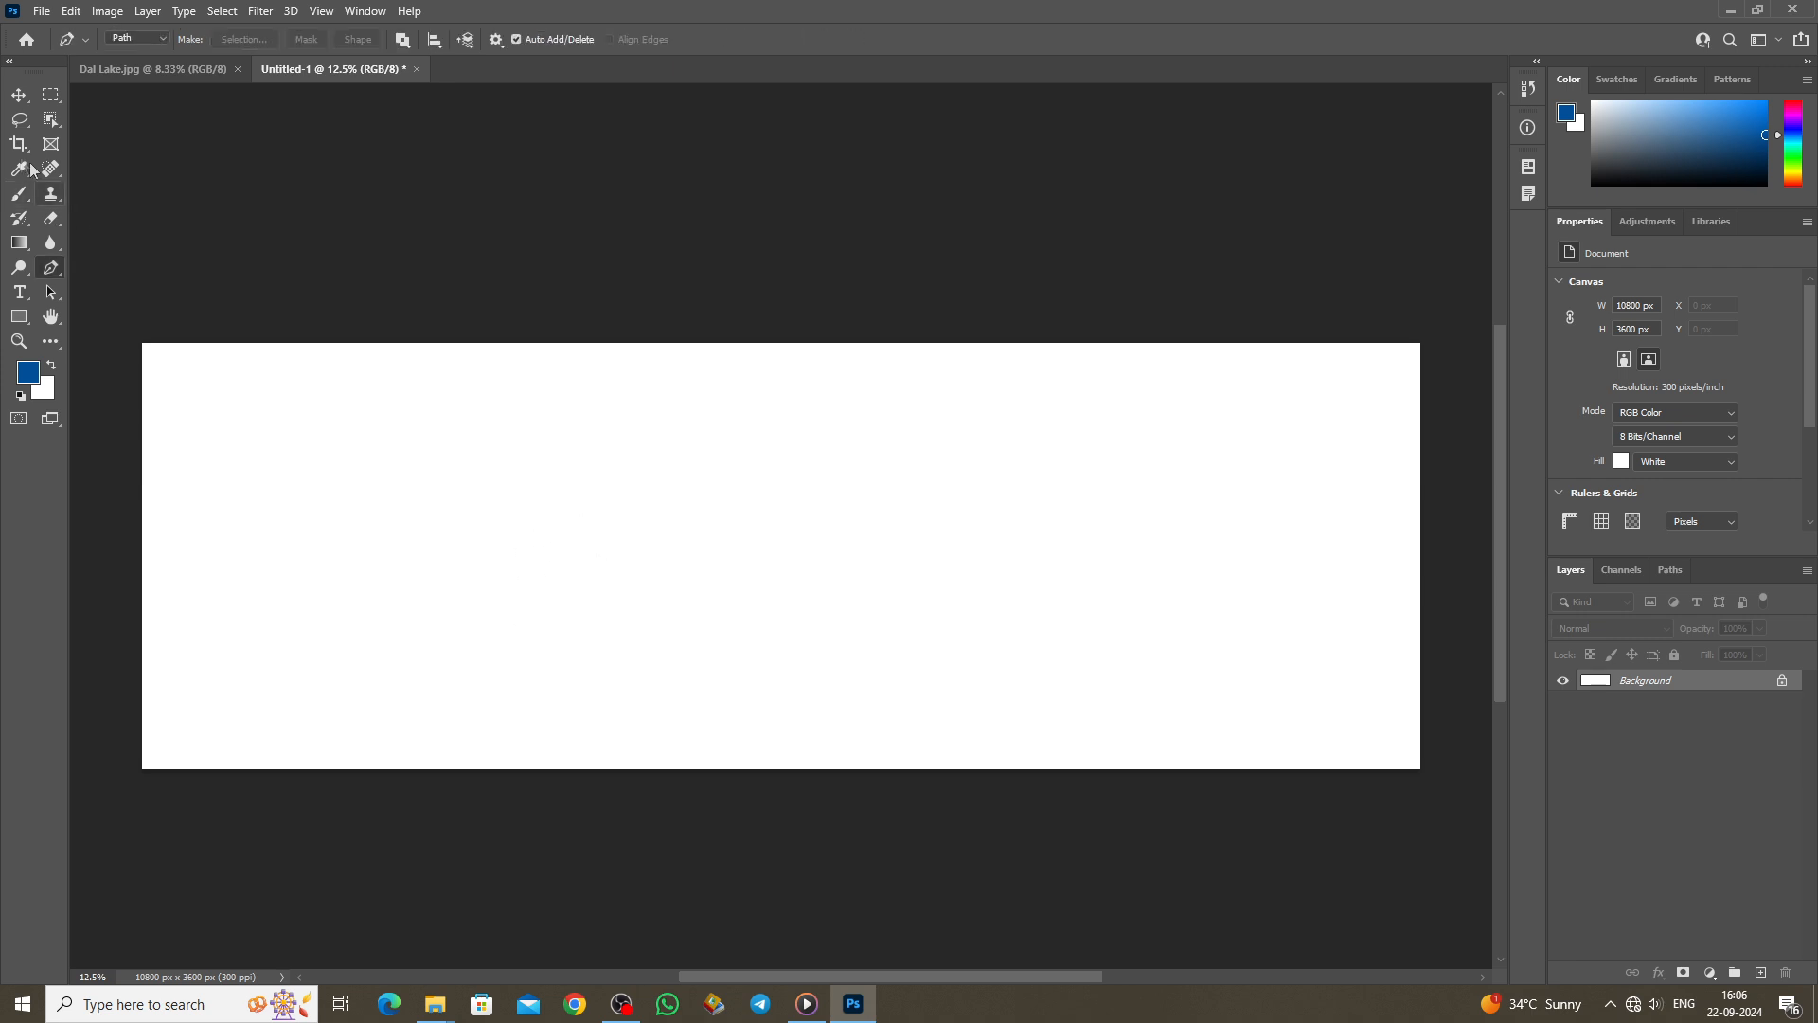
pyautogui.click(26, 197)
pyautogui.click(80, 195)
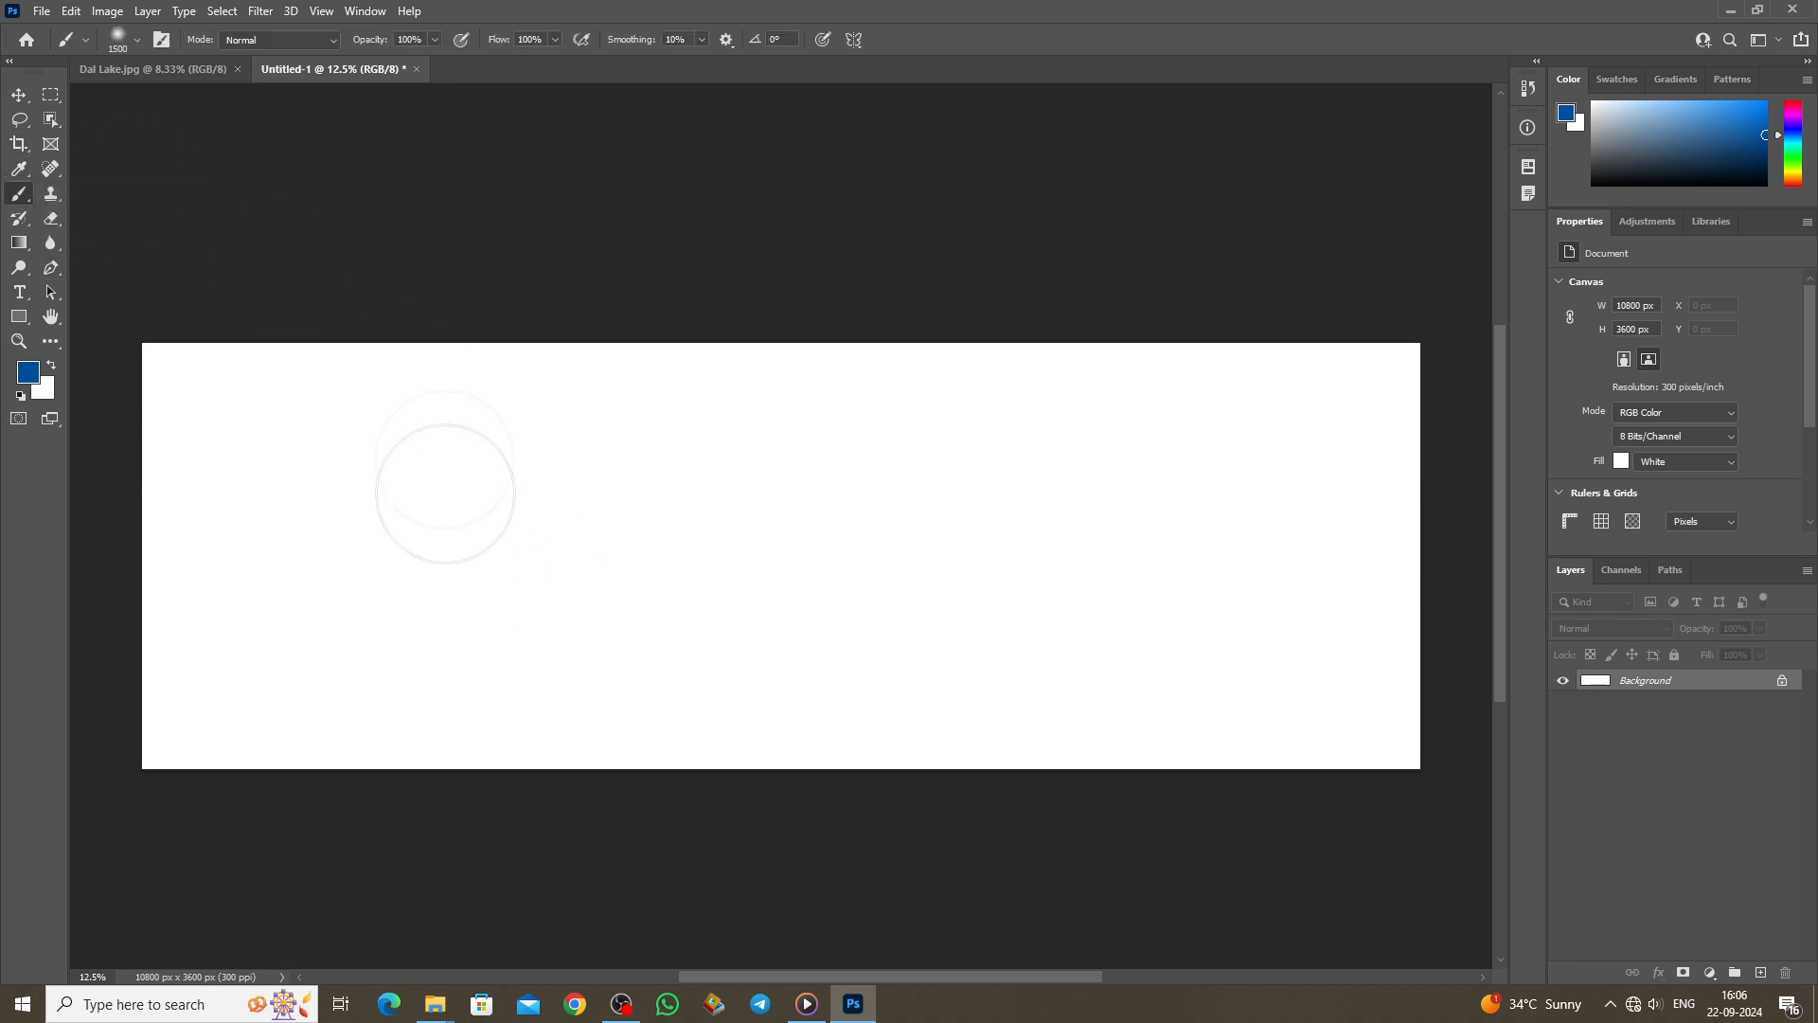
pyautogui.click(28, 373)
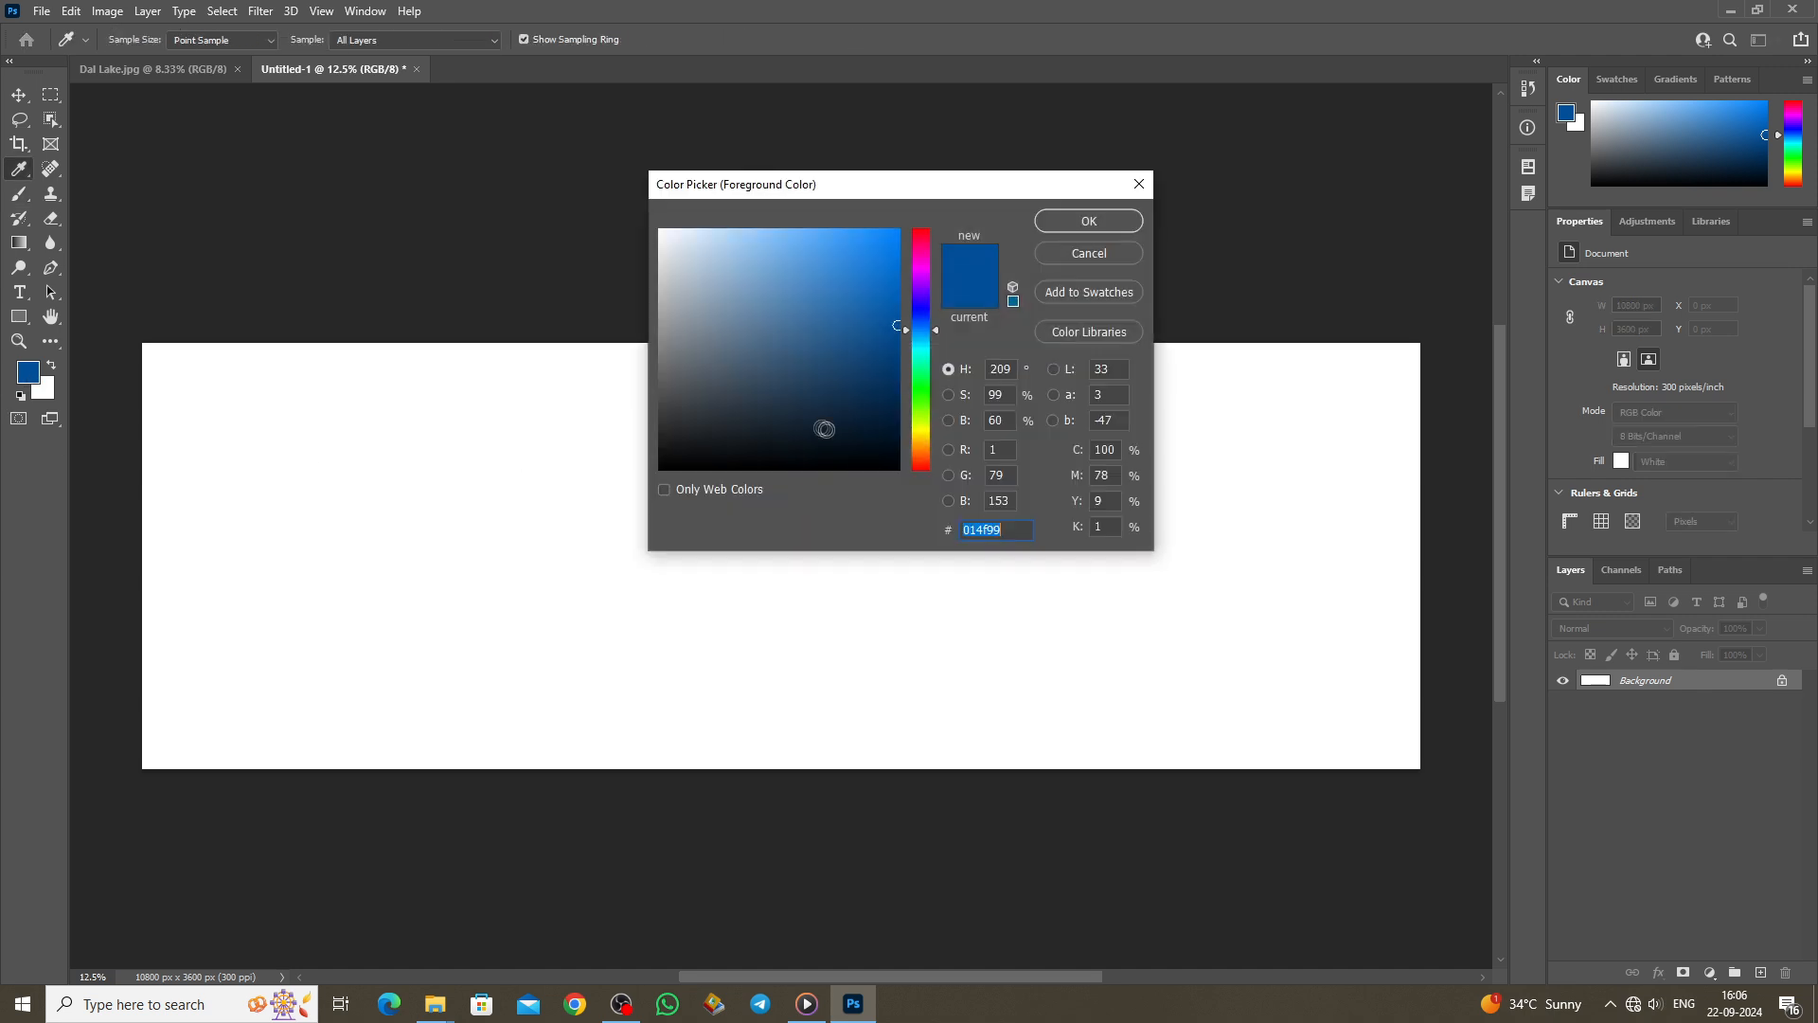
pyautogui.click(923, 402)
pyautogui.click(1071, 228)
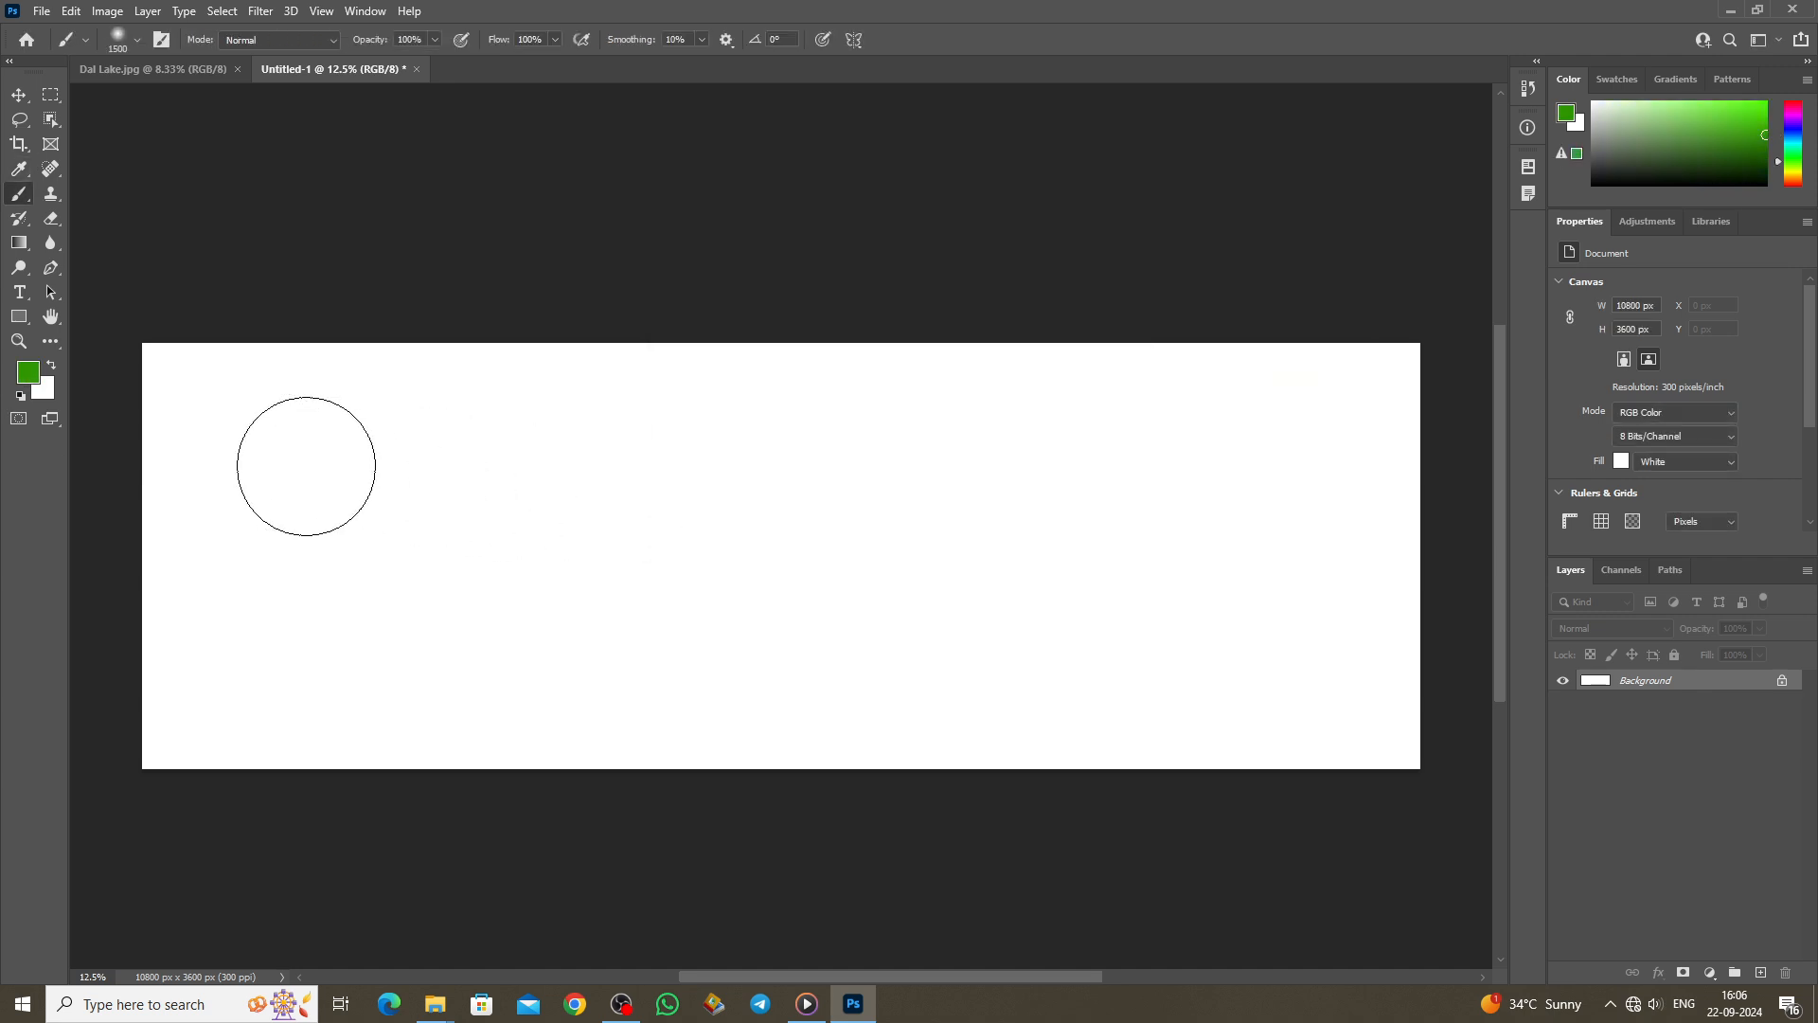
pyautogui.moveTo(258, 456)
pyautogui.mouseDown()
pyautogui.moveTo(573, 465)
pyautogui.moveTo(233, 545)
pyautogui.moveTo(450, 509)
pyautogui.moveTo(632, 524)
pyautogui.moveTo(561, 561)
pyautogui.moveTo(398, 580)
pyautogui.mouseUp()
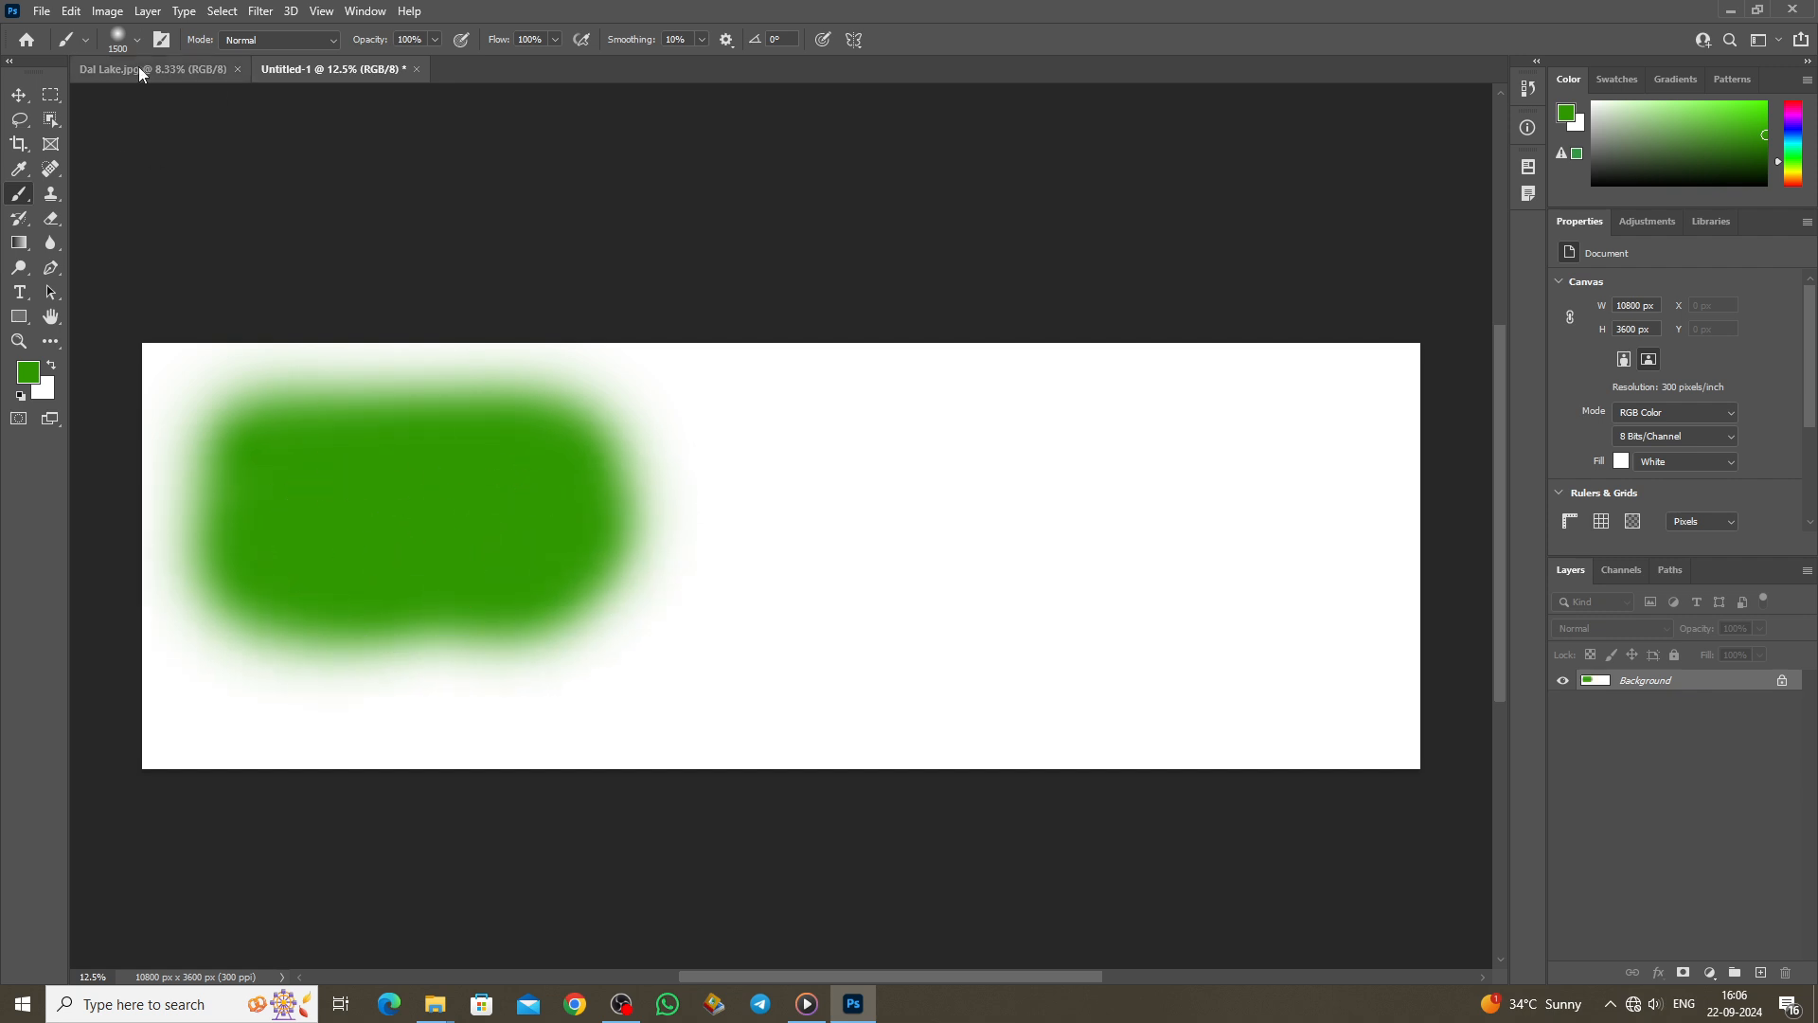
# Step: Switch to the Soft Round brush at 108 px and paint a looping green stroke
pyautogui.click(137, 40)
pyautogui.moveTo(190, 99); pyautogui.dragTo(110, 96)
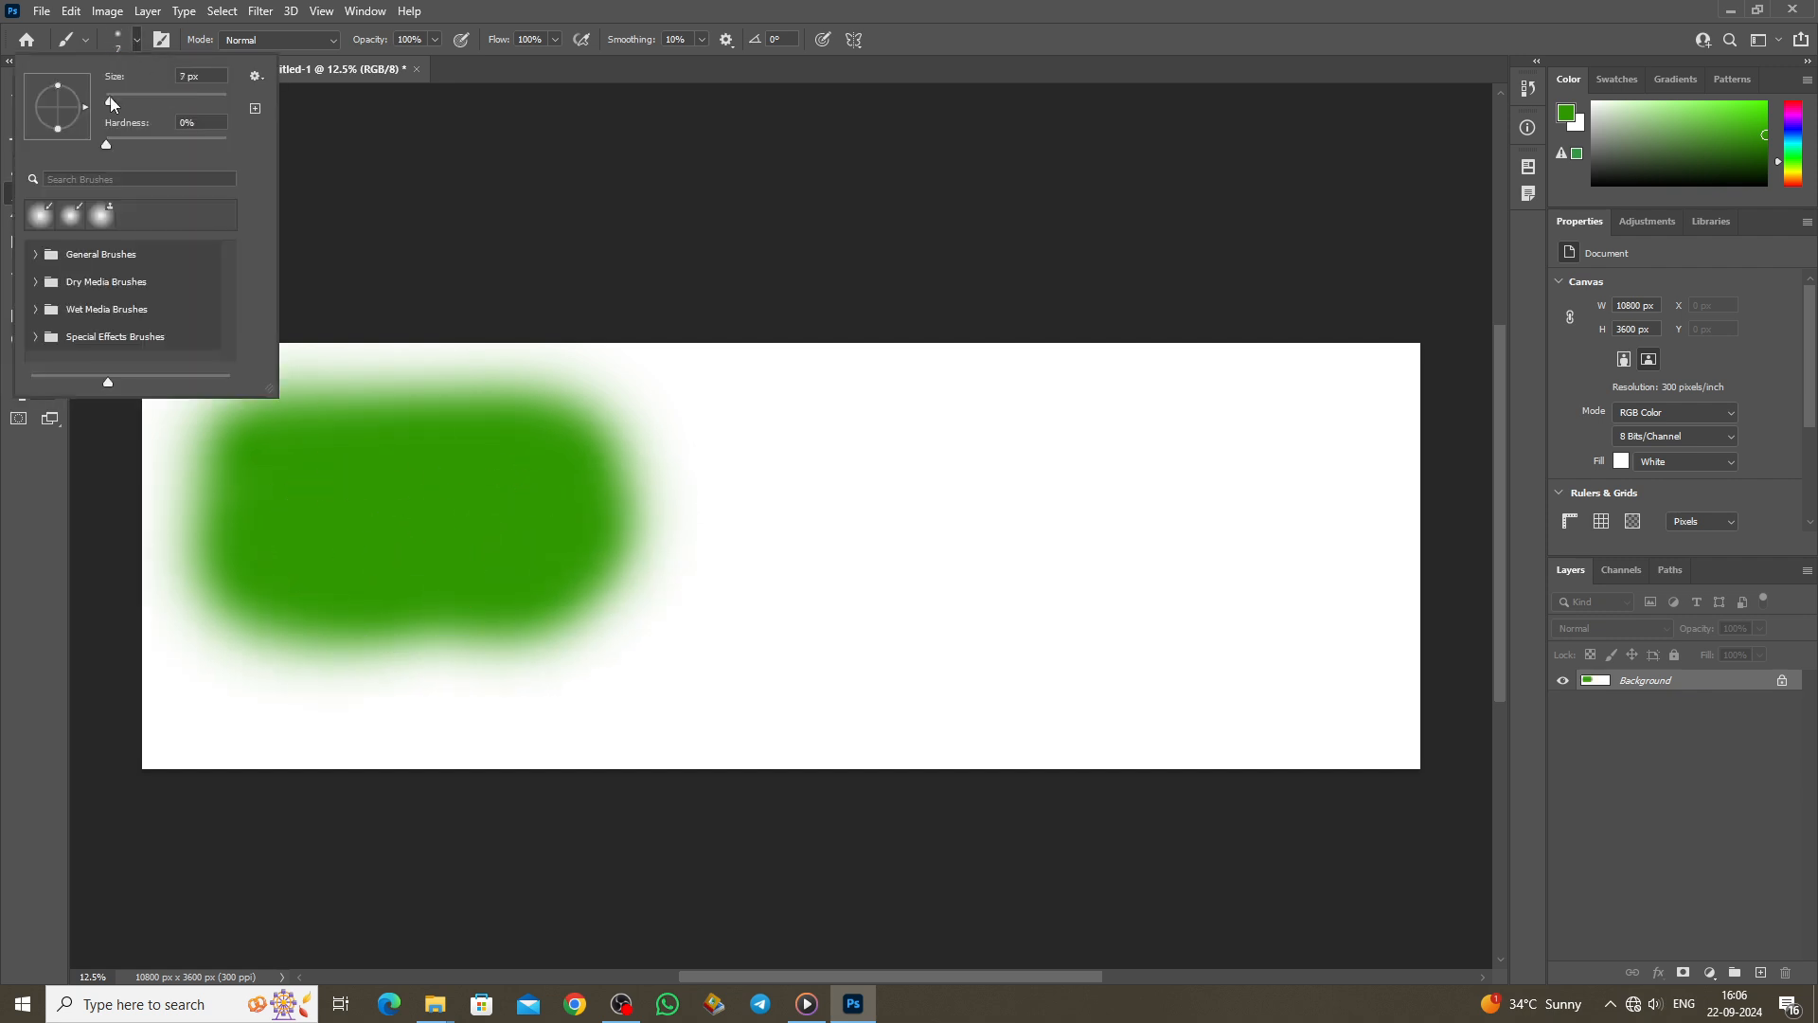
pyautogui.click(35, 255)
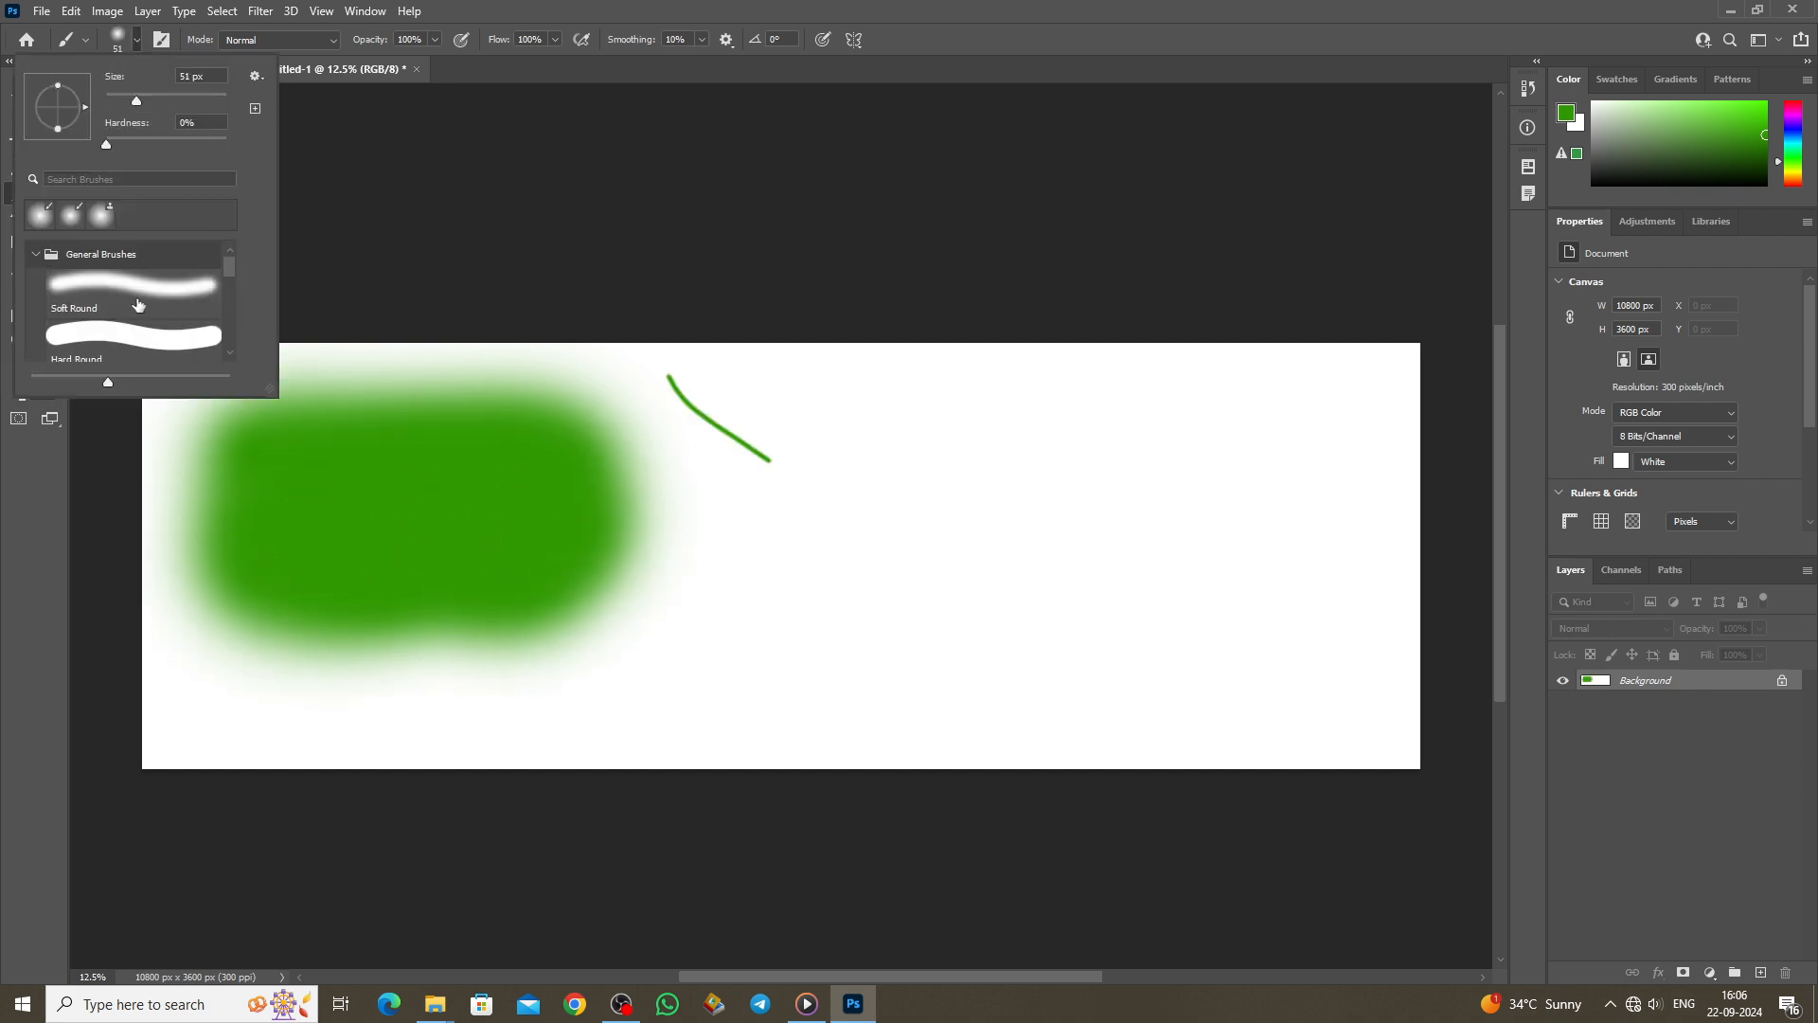
pyautogui.click(136, 292)
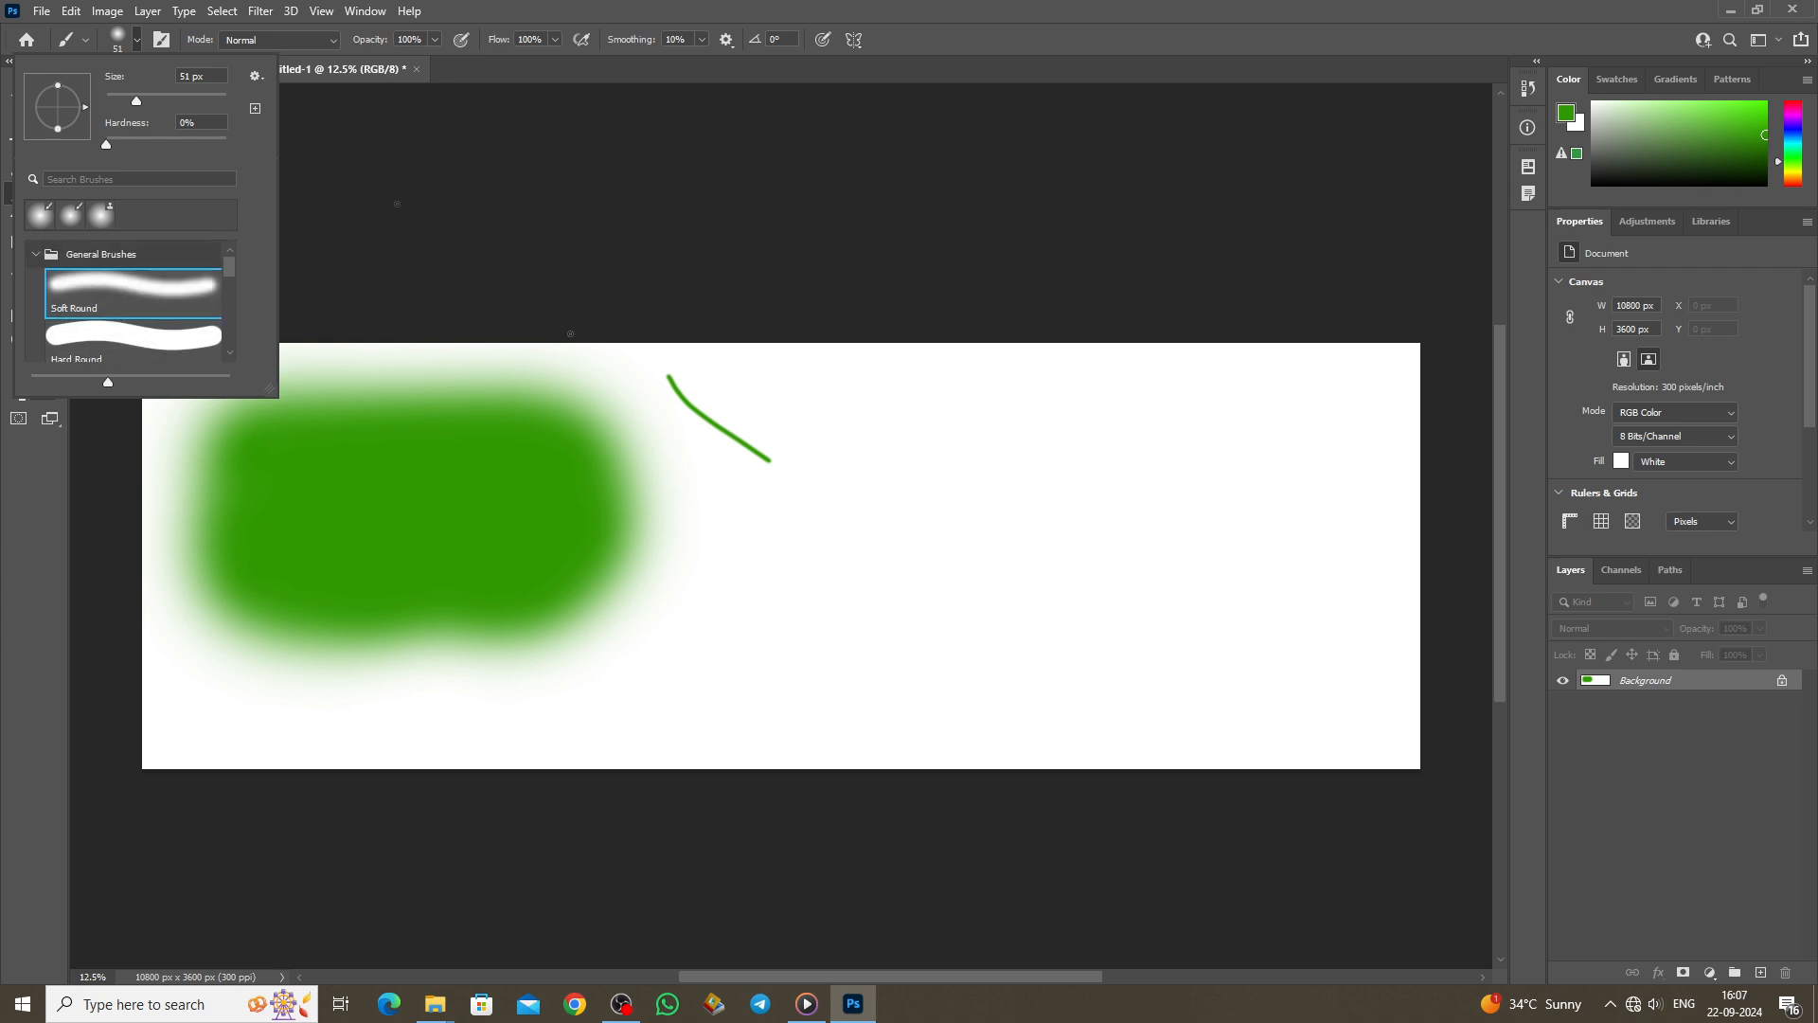
pyautogui.moveTo(152, 101); pyautogui.dragTo(160, 100)
pyautogui.moveTo(719, 508)
pyautogui.mouseDown()
pyautogui.moveTo(785, 576)
pyautogui.moveTo(841, 549)
pyautogui.moveTo(833, 572)
pyautogui.moveTo(783, 542)
pyautogui.mouseUp()
# Step: Paint a thick Hard Round stroke, then a huge 1300 px green shape across the canvas centre
pyautogui.click(137, 40)
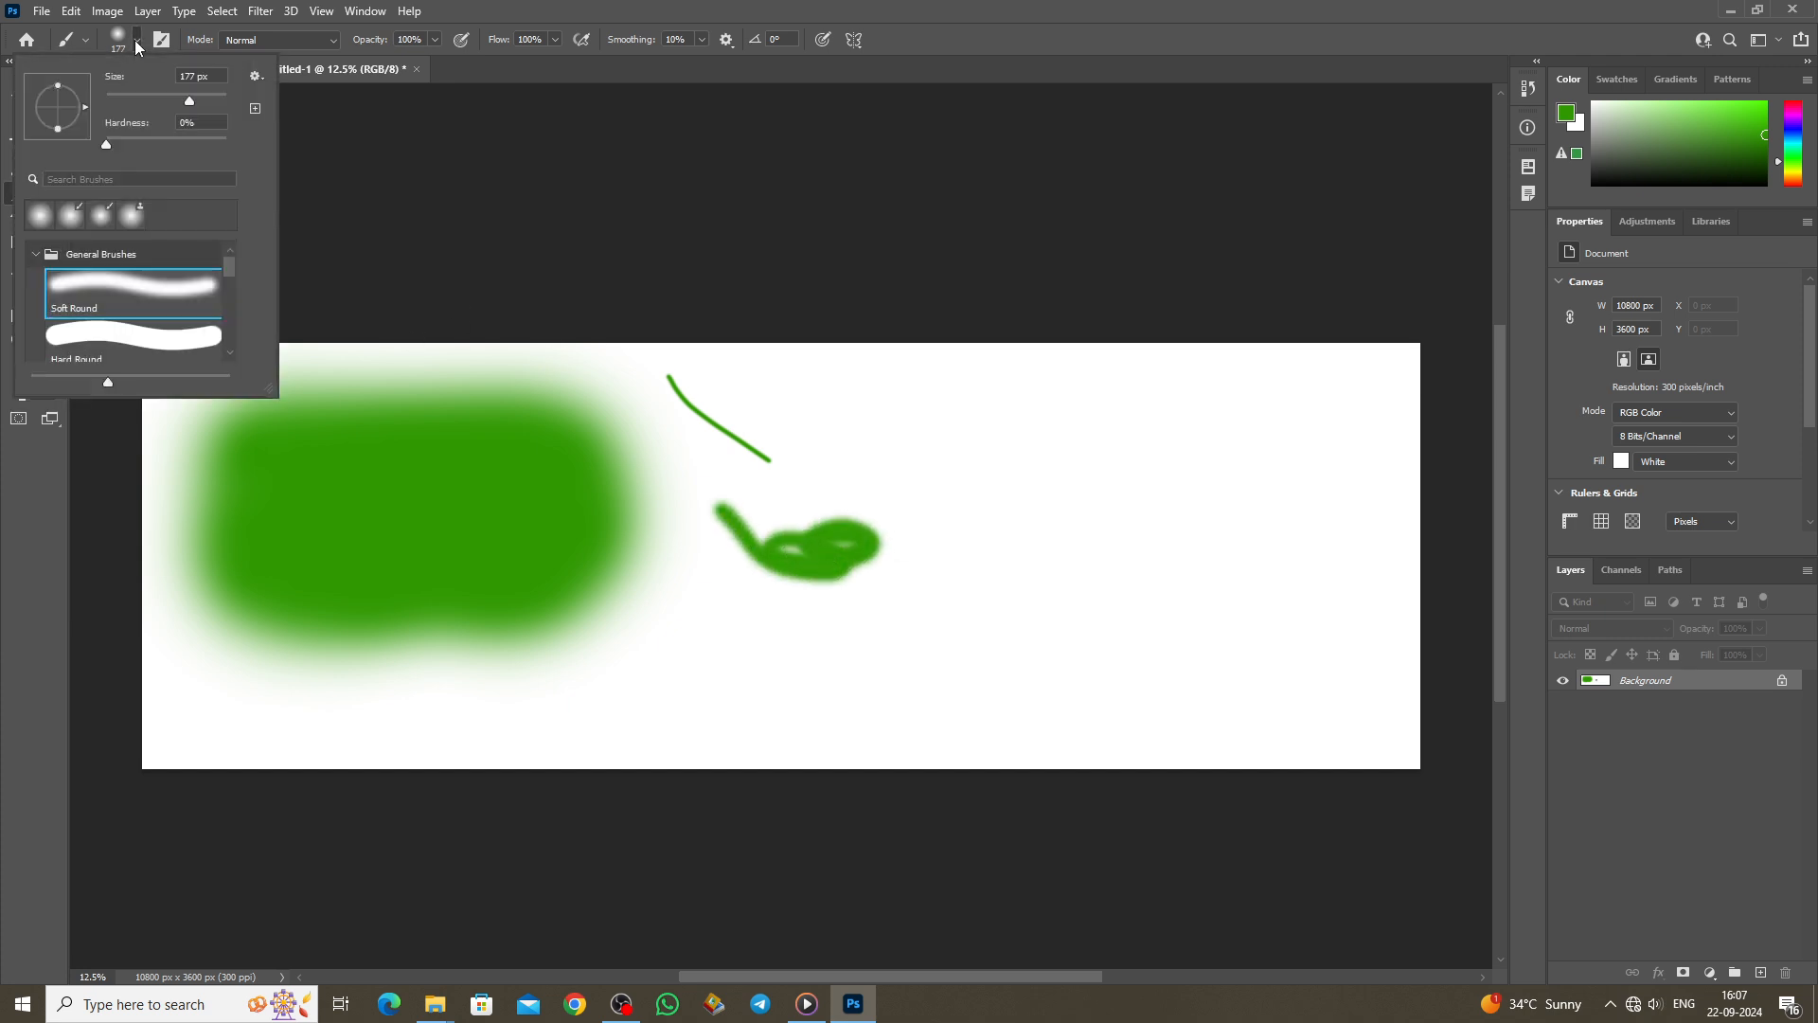
pyautogui.click(151, 335)
pyautogui.moveTo(807, 451)
pyautogui.mouseDown()
pyautogui.moveTo(1020, 489)
pyautogui.moveTo(880, 489)
pyautogui.moveTo(965, 458)
pyautogui.moveTo(892, 462)
pyautogui.moveTo(939, 443)
pyautogui.mouseUp()
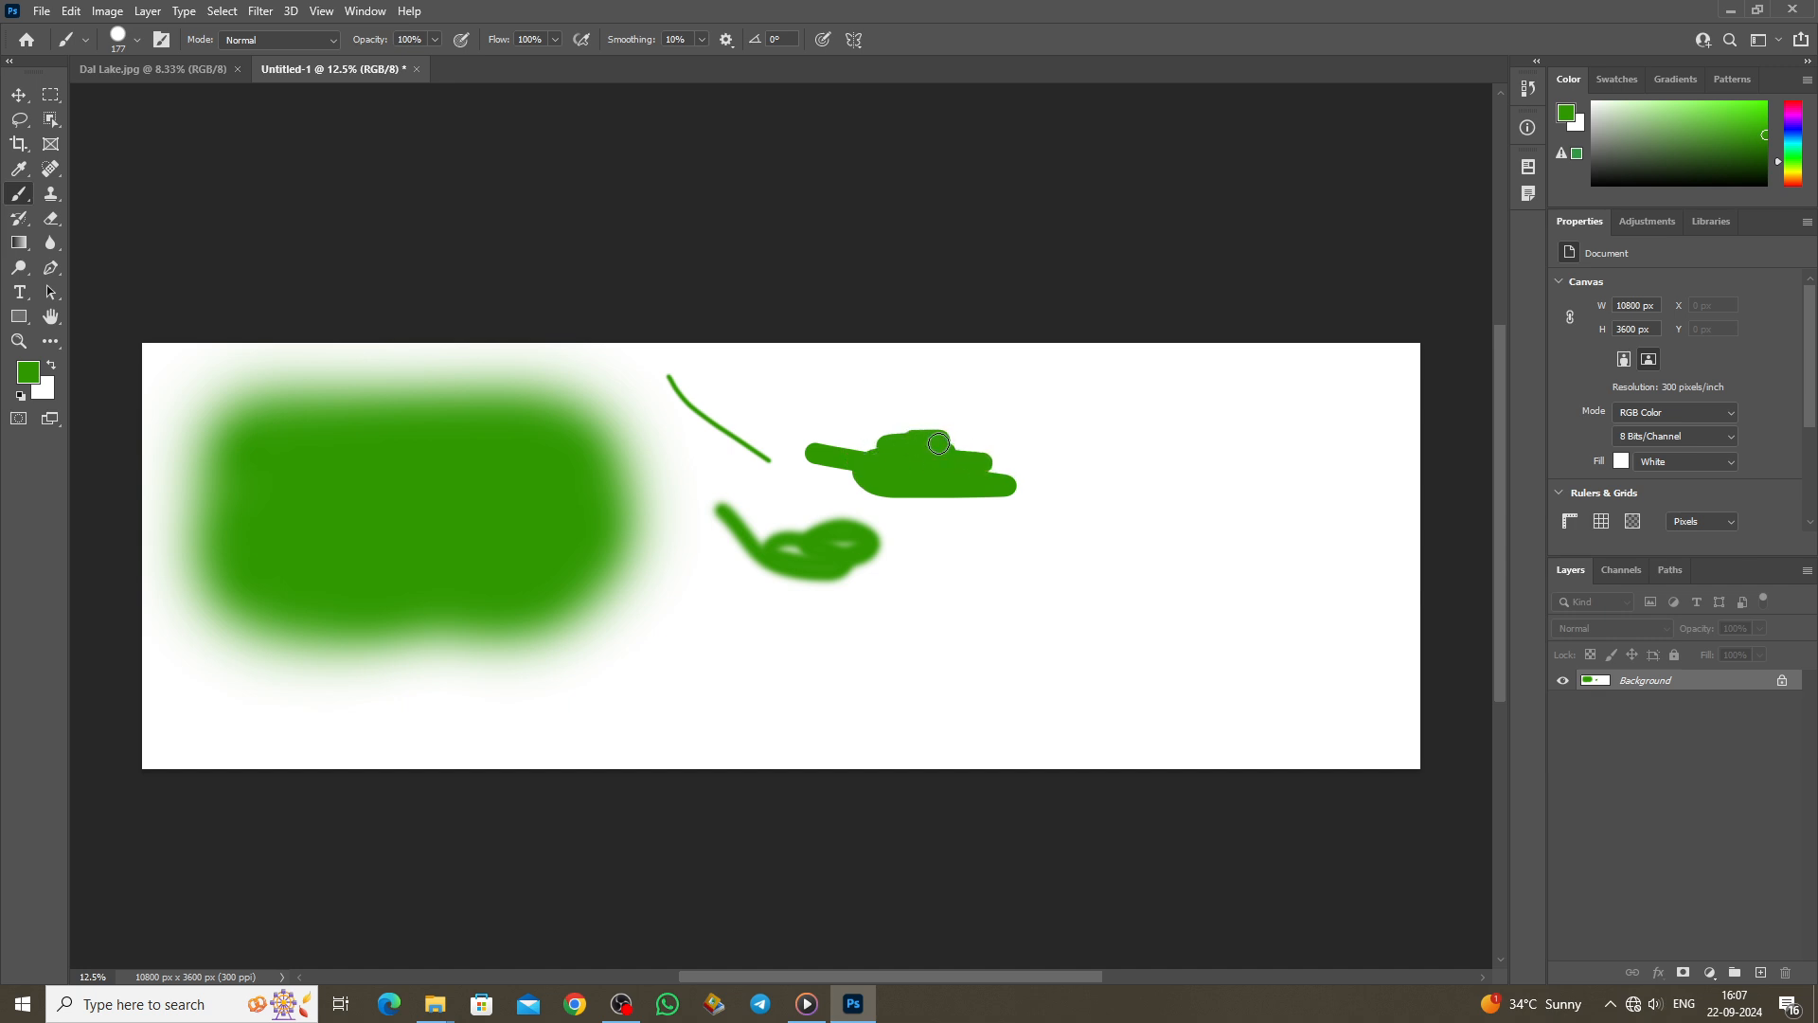
pyautogui.press(']')
pyautogui.press(']')
pyautogui.press(']')
pyautogui.press(']')
pyautogui.press(']')
pyautogui.press(']')
pyautogui.press(']')
pyautogui.press(']')
pyautogui.press(']')
pyautogui.press(']')
pyautogui.press(']')
pyautogui.press(']')
pyautogui.moveTo(987, 618)
pyautogui.mouseDown()
pyautogui.moveTo(865, 619)
pyautogui.moveTo(971, 577)
pyautogui.moveTo(919, 556)
pyautogui.moveTo(572, 569)
pyautogui.moveTo(982, 513)
pyautogui.moveTo(1020, 590)
pyautogui.moveTo(1066, 606)
pyautogui.moveTo(697, 476)
pyautogui.moveTo(535, 449)
pyautogui.moveTo(771, 518)
pyautogui.moveTo(851, 480)
pyautogui.moveTo(755, 495)
pyautogui.mouseUp()
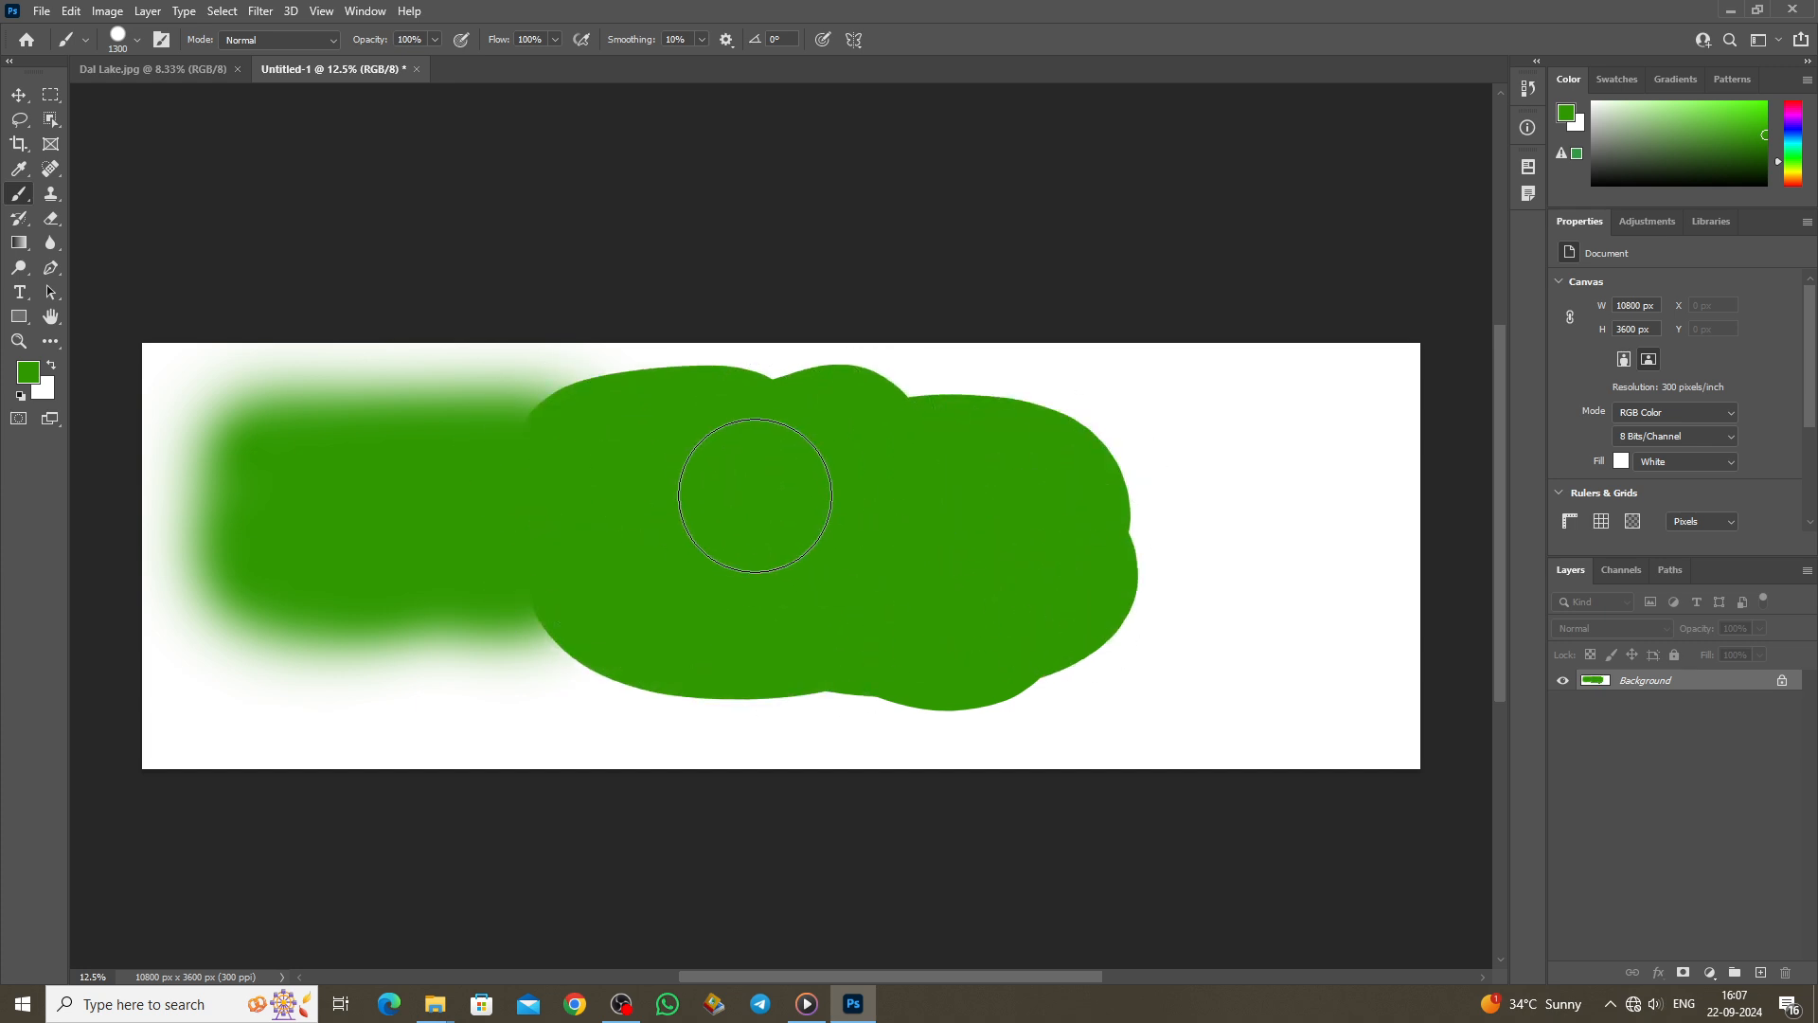
# Step: Draw a thin green line right of the blob with the Pencil Tool at 77 px
pyautogui.rightClick(19, 193)
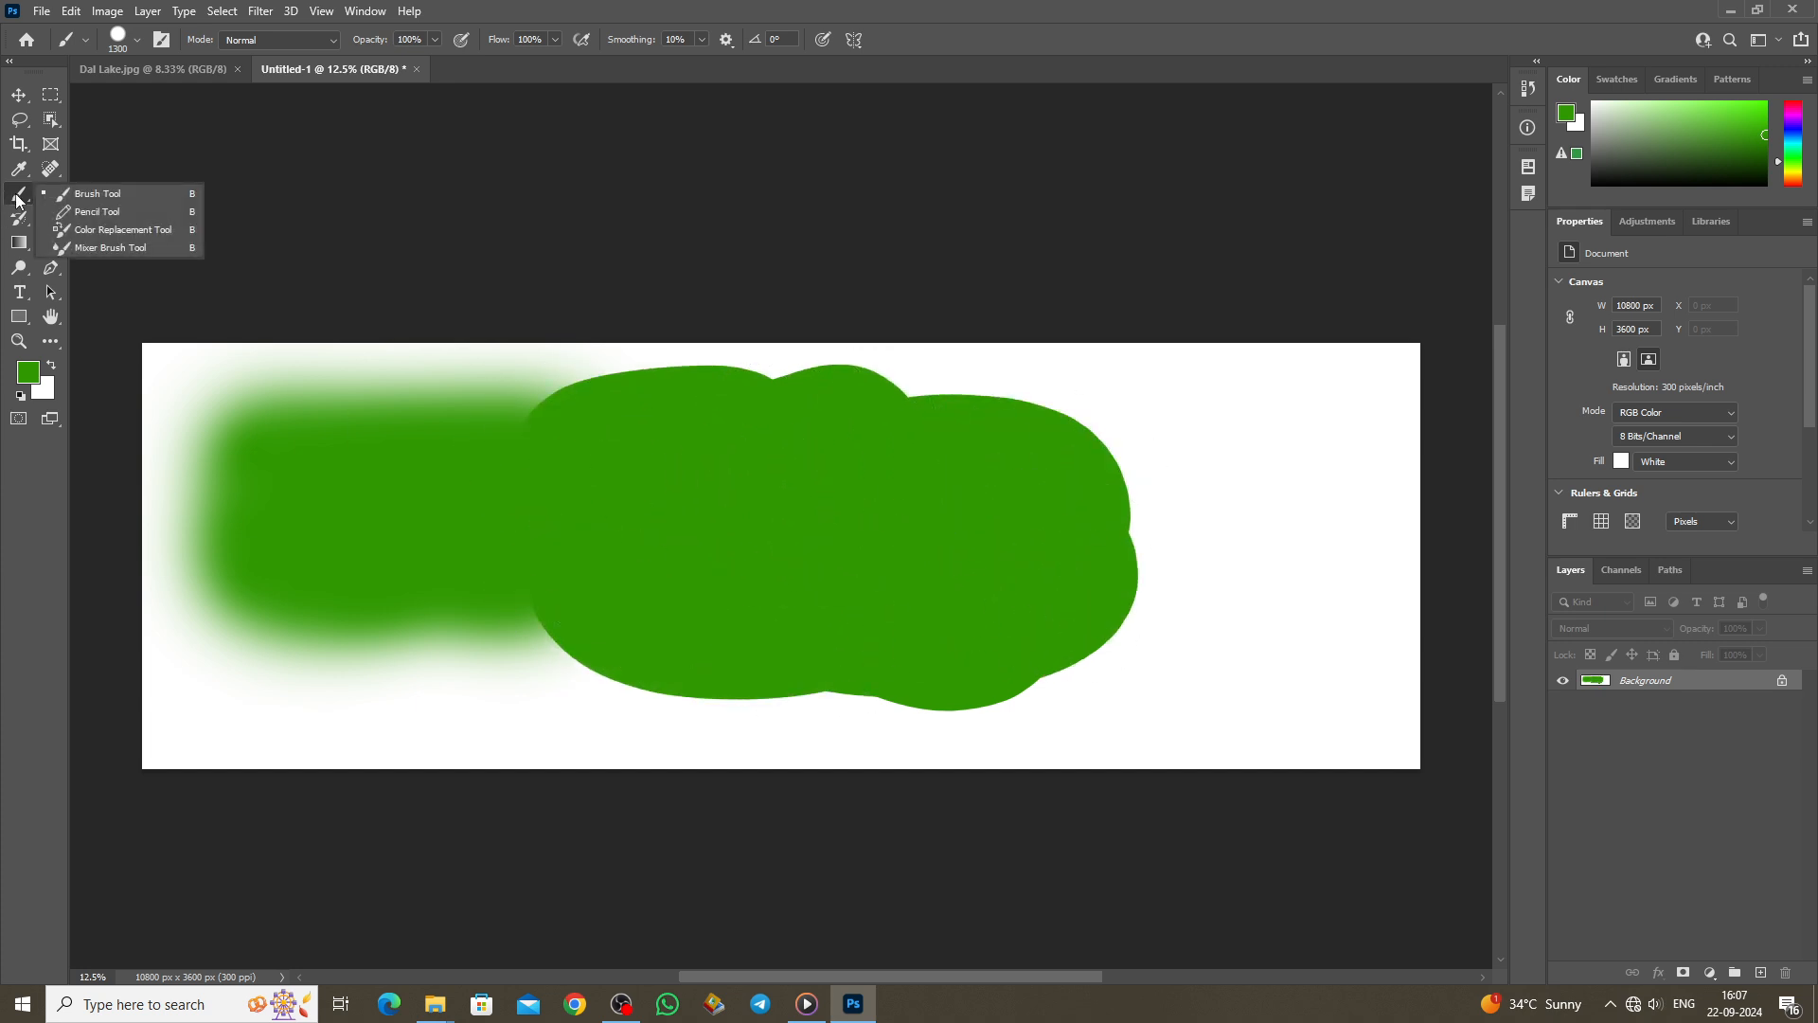
pyautogui.click(95, 213)
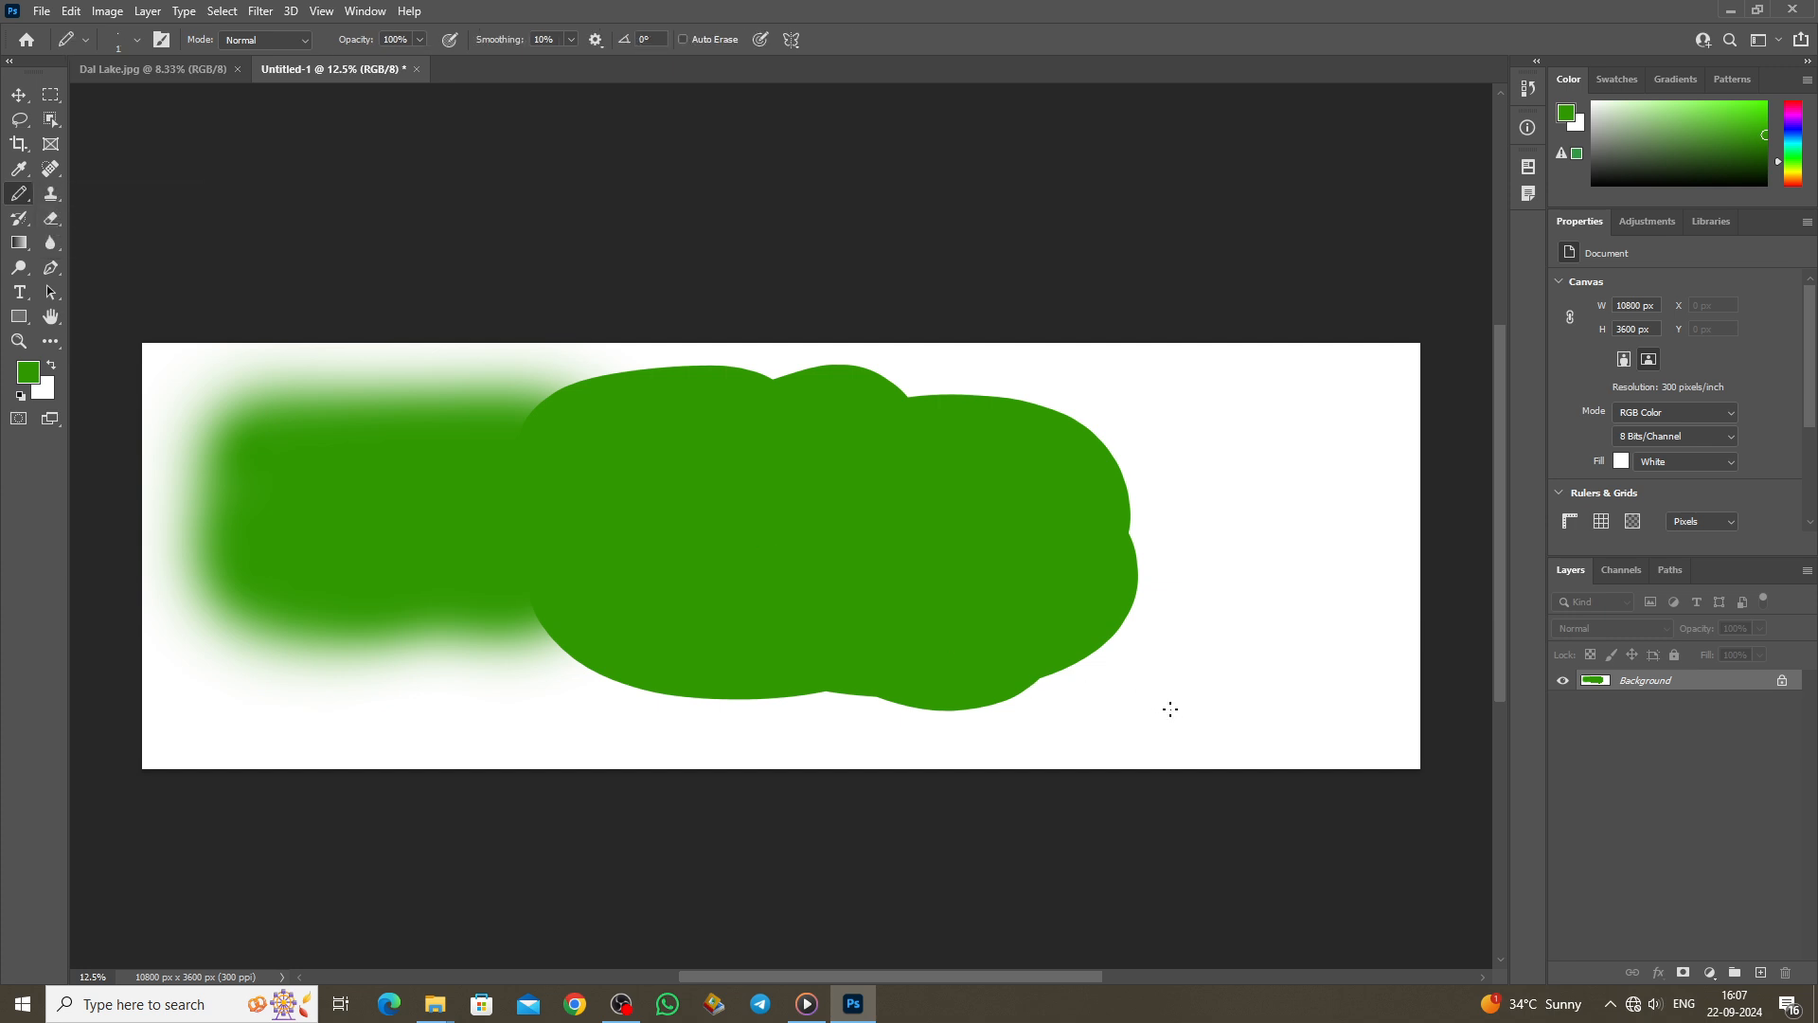
pyautogui.click(138, 40)
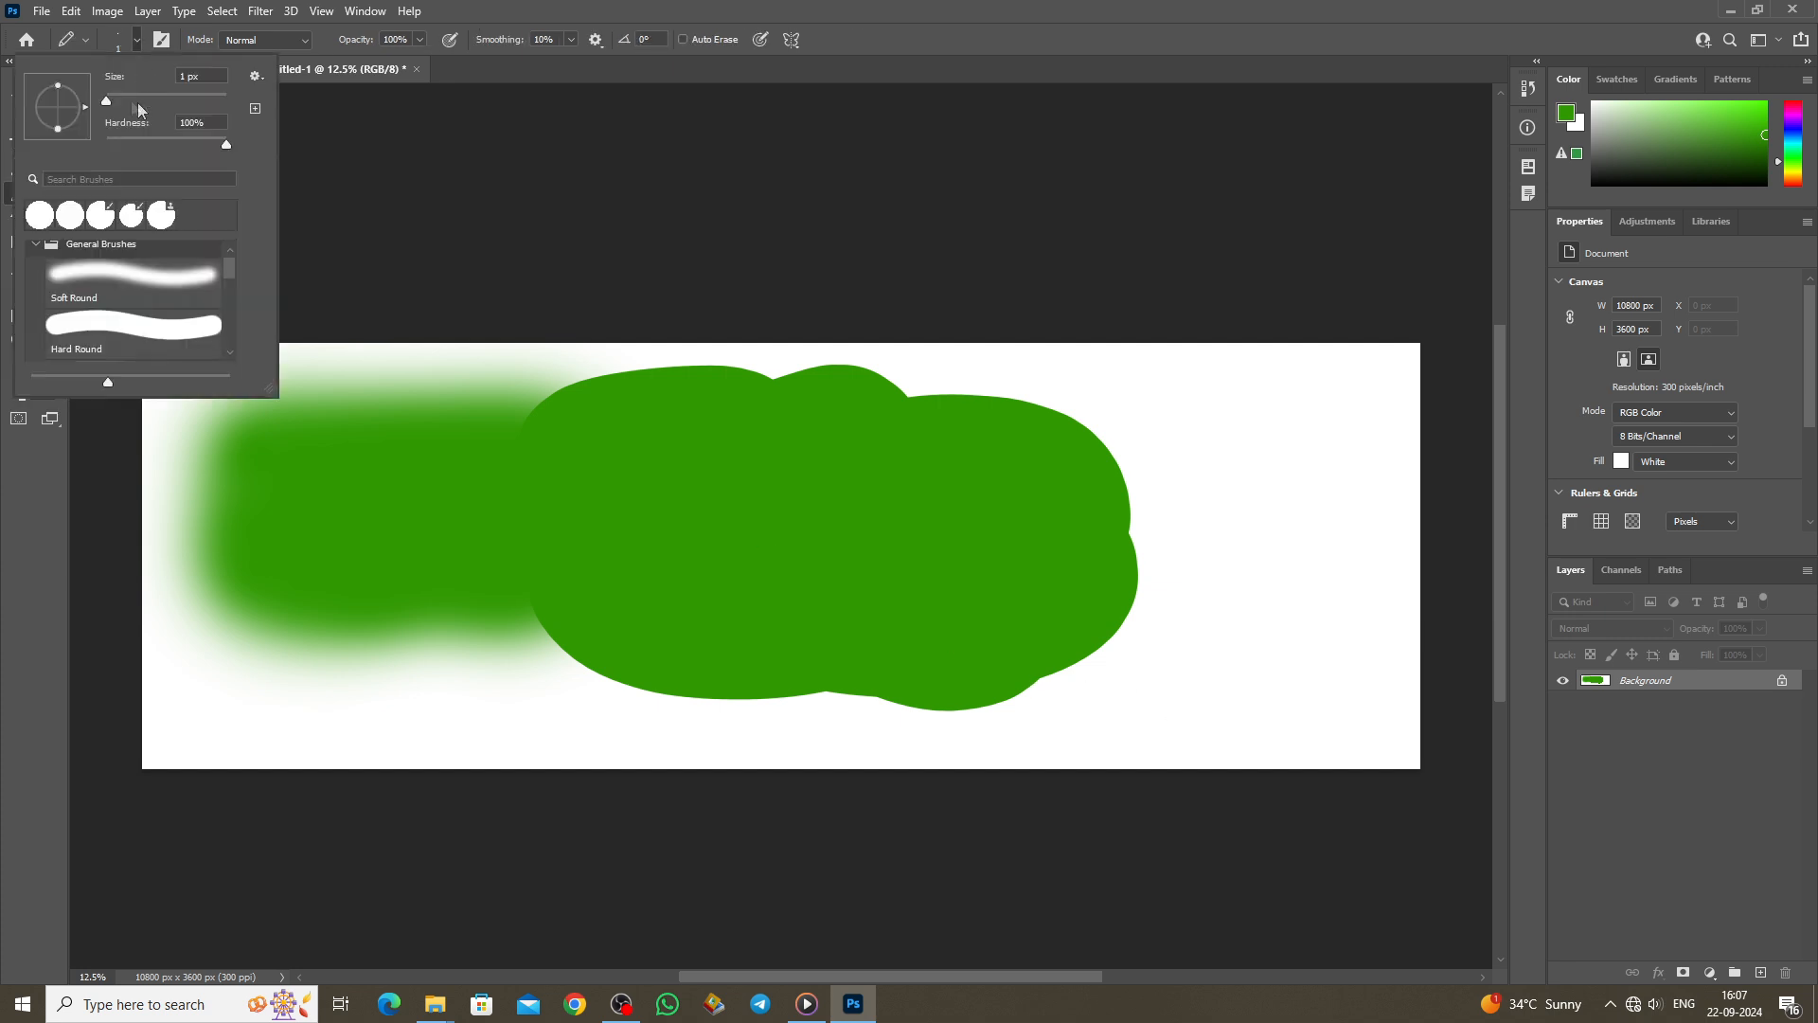
pyautogui.moveTo(108, 103); pyautogui.dragTo(154, 102)
pyautogui.click(1154, 411)
pyautogui.moveTo(1152, 409)
pyautogui.mouseDown()
pyautogui.moveTo(1238, 442)
pyautogui.moveTo(1259, 415)
pyautogui.moveTo(1280, 421)
pyautogui.moveTo(1242, 519)
pyautogui.moveTo(1208, 454)
pyautogui.moveTo(1216, 530)
pyautogui.moveTo(1260, 586)
pyautogui.moveTo(1283, 592)
pyautogui.moveTo(1360, 482)
pyautogui.moveTo(1313, 407)
pyautogui.moveTo(1231, 367)
pyautogui.moveTo(1140, 396)
pyautogui.moveTo(1170, 540)
pyautogui.mouseUp()
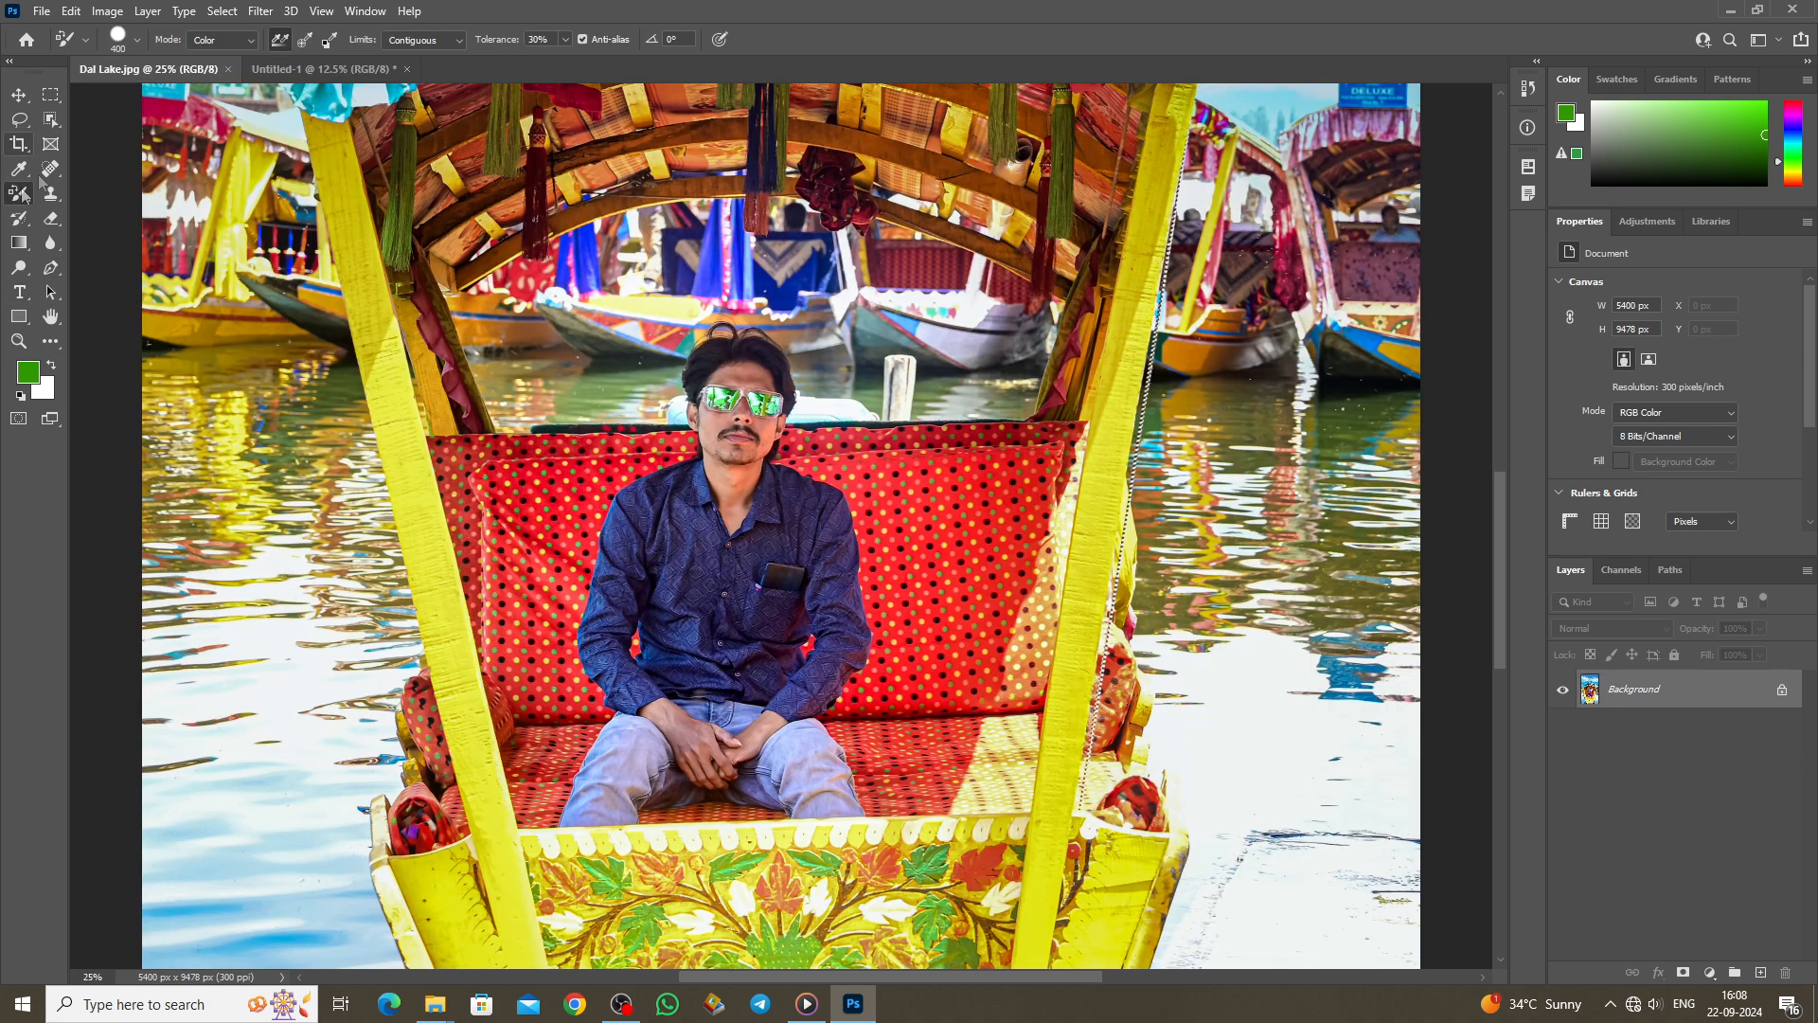
# Step: Paint green over the water and boat hulls left of the man with the Color Replacement Tool
pyautogui.rightClick(23, 196)
pyautogui.click(95, 231)
pyautogui.moveTo(538, 338)
pyautogui.mouseDown()
pyautogui.moveTo(684, 268)
pyautogui.moveTo(551, 365)
pyautogui.moveTo(517, 420)
pyautogui.moveTo(482, 351)
pyautogui.moveTo(488, 410)
pyautogui.moveTo(561, 433)
pyautogui.moveTo(598, 376)
pyautogui.moveTo(474, 304)
pyautogui.moveTo(594, 351)
pyautogui.moveTo(611, 394)
pyautogui.moveTo(634, 369)
pyautogui.moveTo(626, 392)
pyautogui.moveTo(945, 401)
pyautogui.moveTo(851, 366)
pyautogui.moveTo(1013, 396)
pyautogui.moveTo(876, 379)
pyautogui.moveTo(824, 361)
pyautogui.moveTo(813, 335)
pyautogui.moveTo(985, 334)
pyautogui.moveTo(816, 359)
pyautogui.moveTo(816, 343)
pyautogui.moveTo(725, 318)
pyautogui.moveTo(681, 378)
pyautogui.moveTo(712, 358)
pyautogui.moveTo(777, 374)
pyautogui.mouseUp()
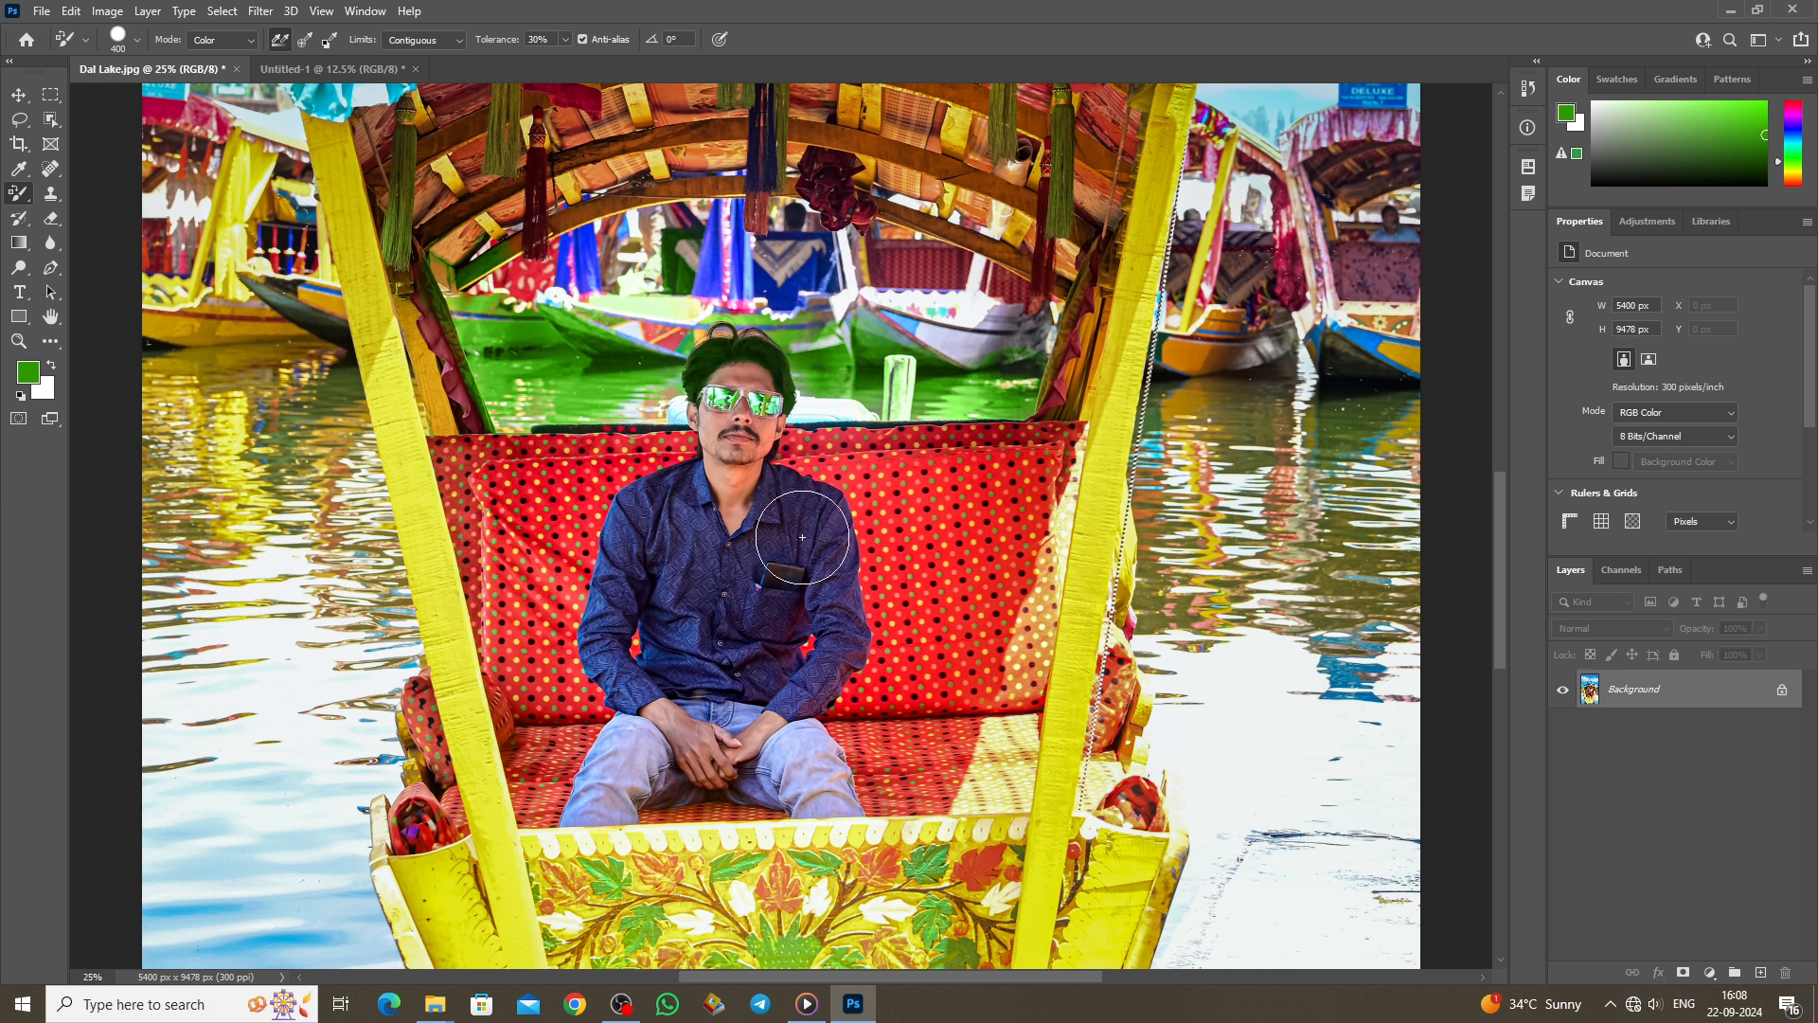
# Step: Paint a large green brush stroke right of the man, zoom in, then undo both green edits
pyautogui.rightClick(13, 193)
pyautogui.click(95, 193)
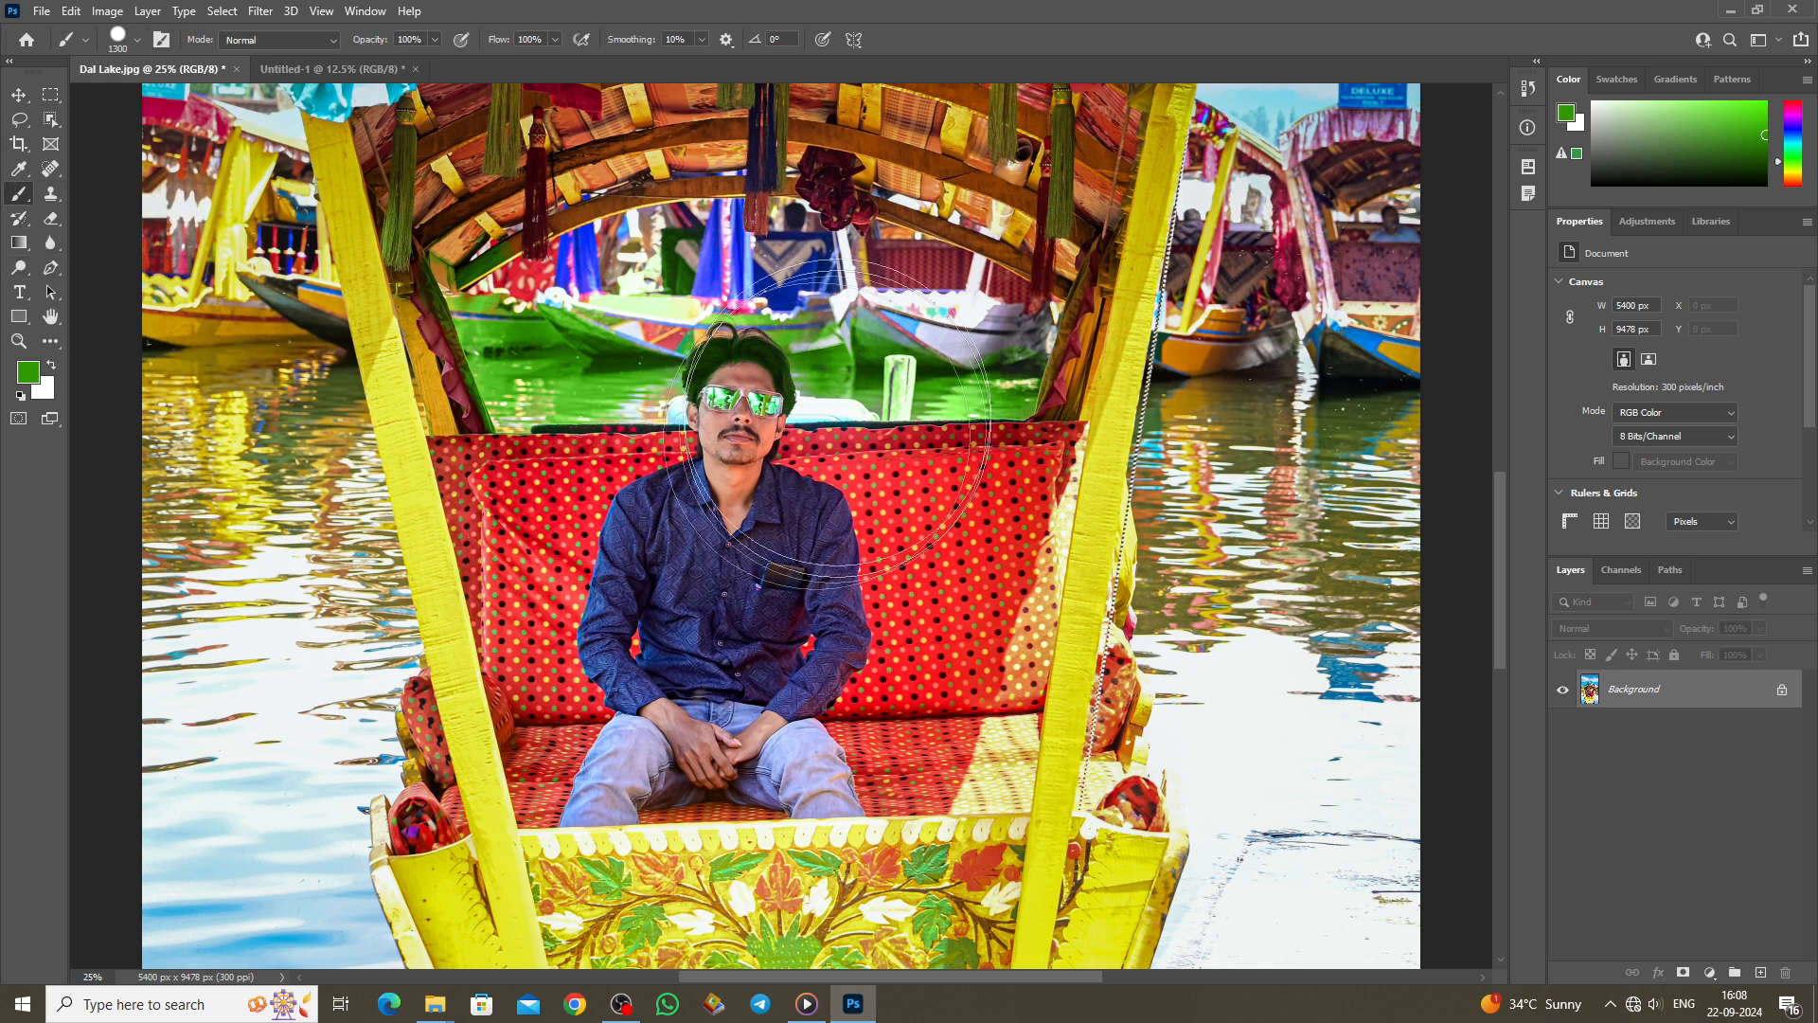
pyautogui.moveTo(1118, 635)
pyautogui.mouseDown()
pyautogui.moveTo(1158, 408)
pyautogui.moveTo(1248, 524)
pyautogui.moveTo(1249, 639)
pyautogui.moveTo(1256, 556)
pyautogui.moveTo(1189, 710)
pyautogui.mouseUp()
pyautogui.hotkey('ctrl', '+')
pyautogui.hotkey('ctrl', '+')
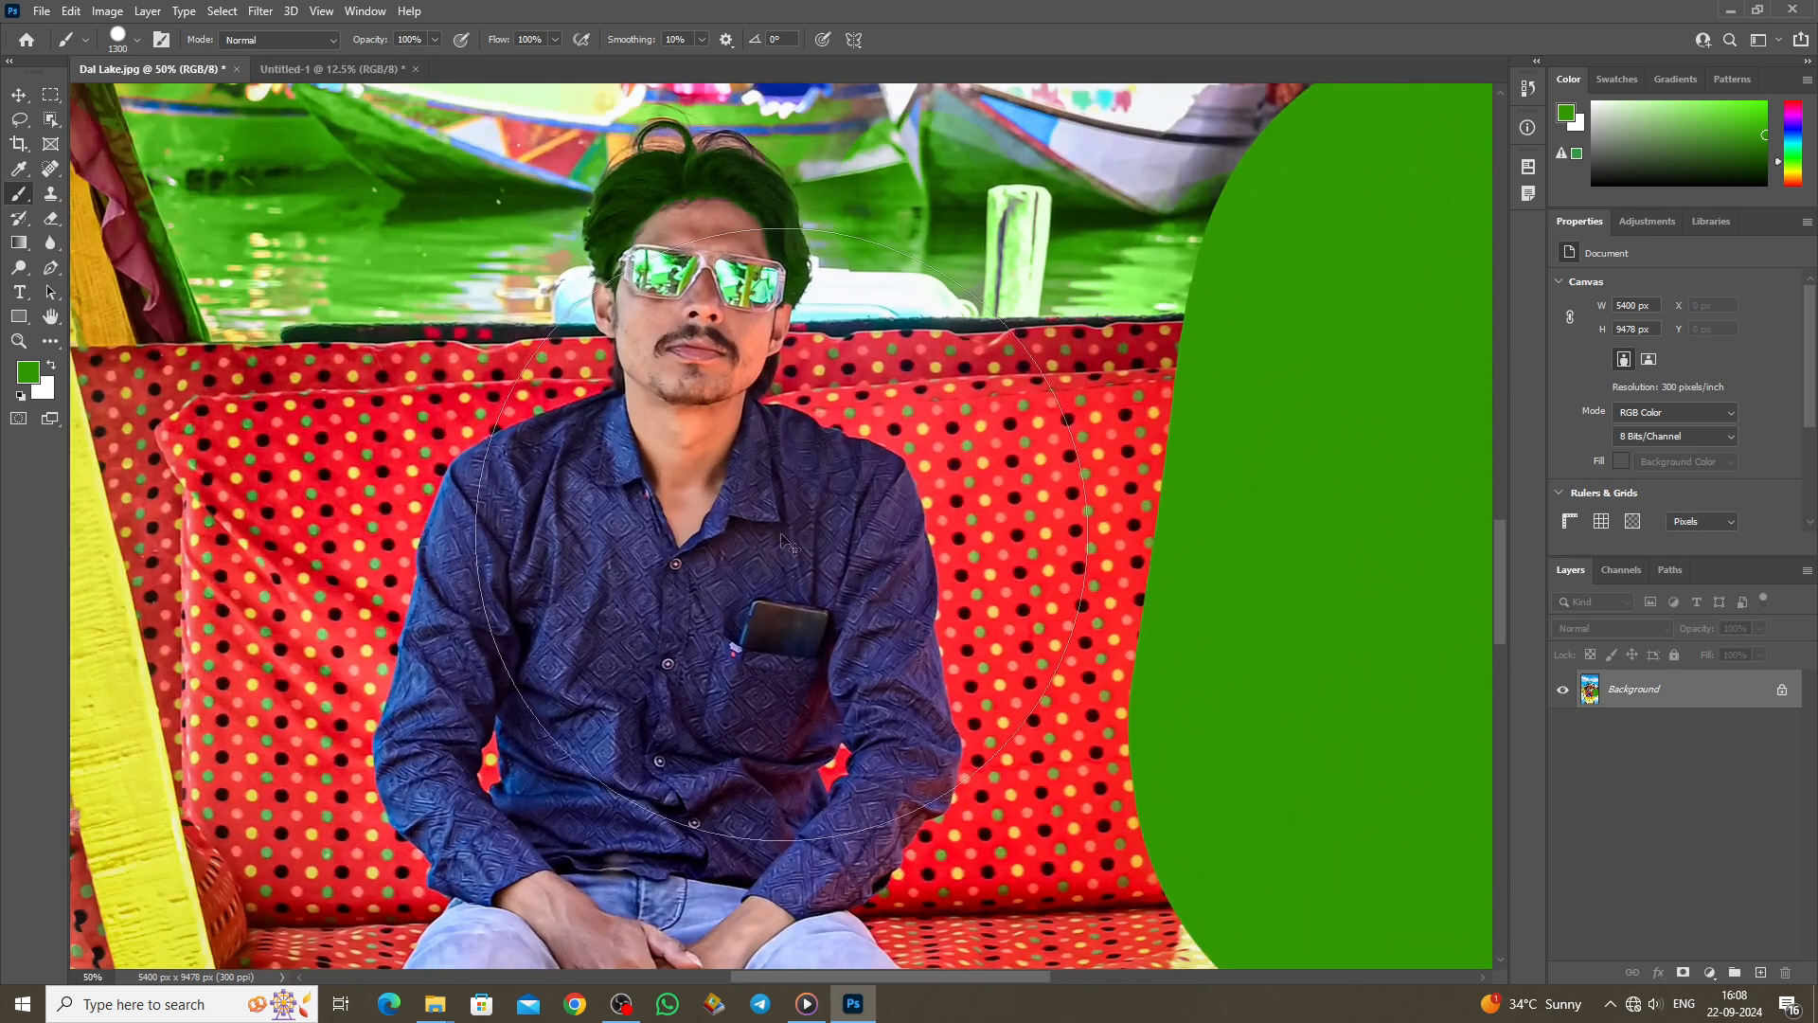
pyautogui.scroll(3, 780, 534)
pyautogui.hotkey('ctrl', 'z')
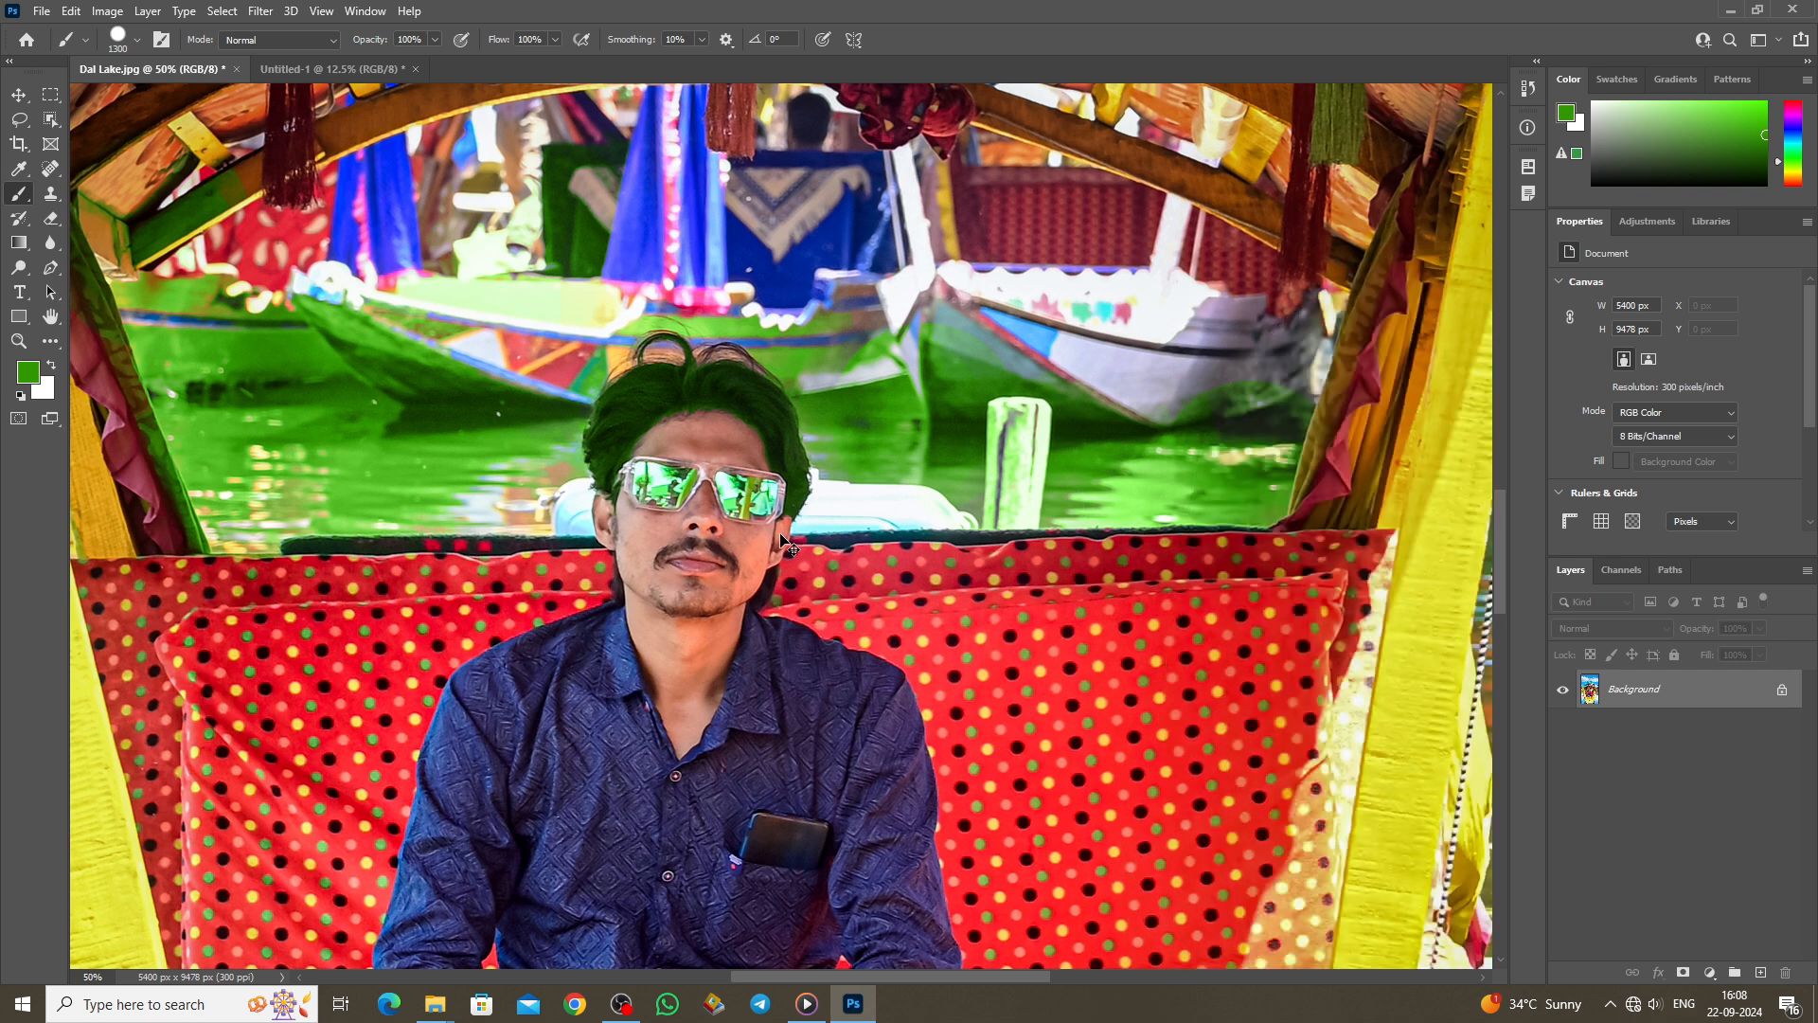
pyautogui.hotkey('ctrl', 'z')
pyautogui.hotkey('ctrl', 'z')
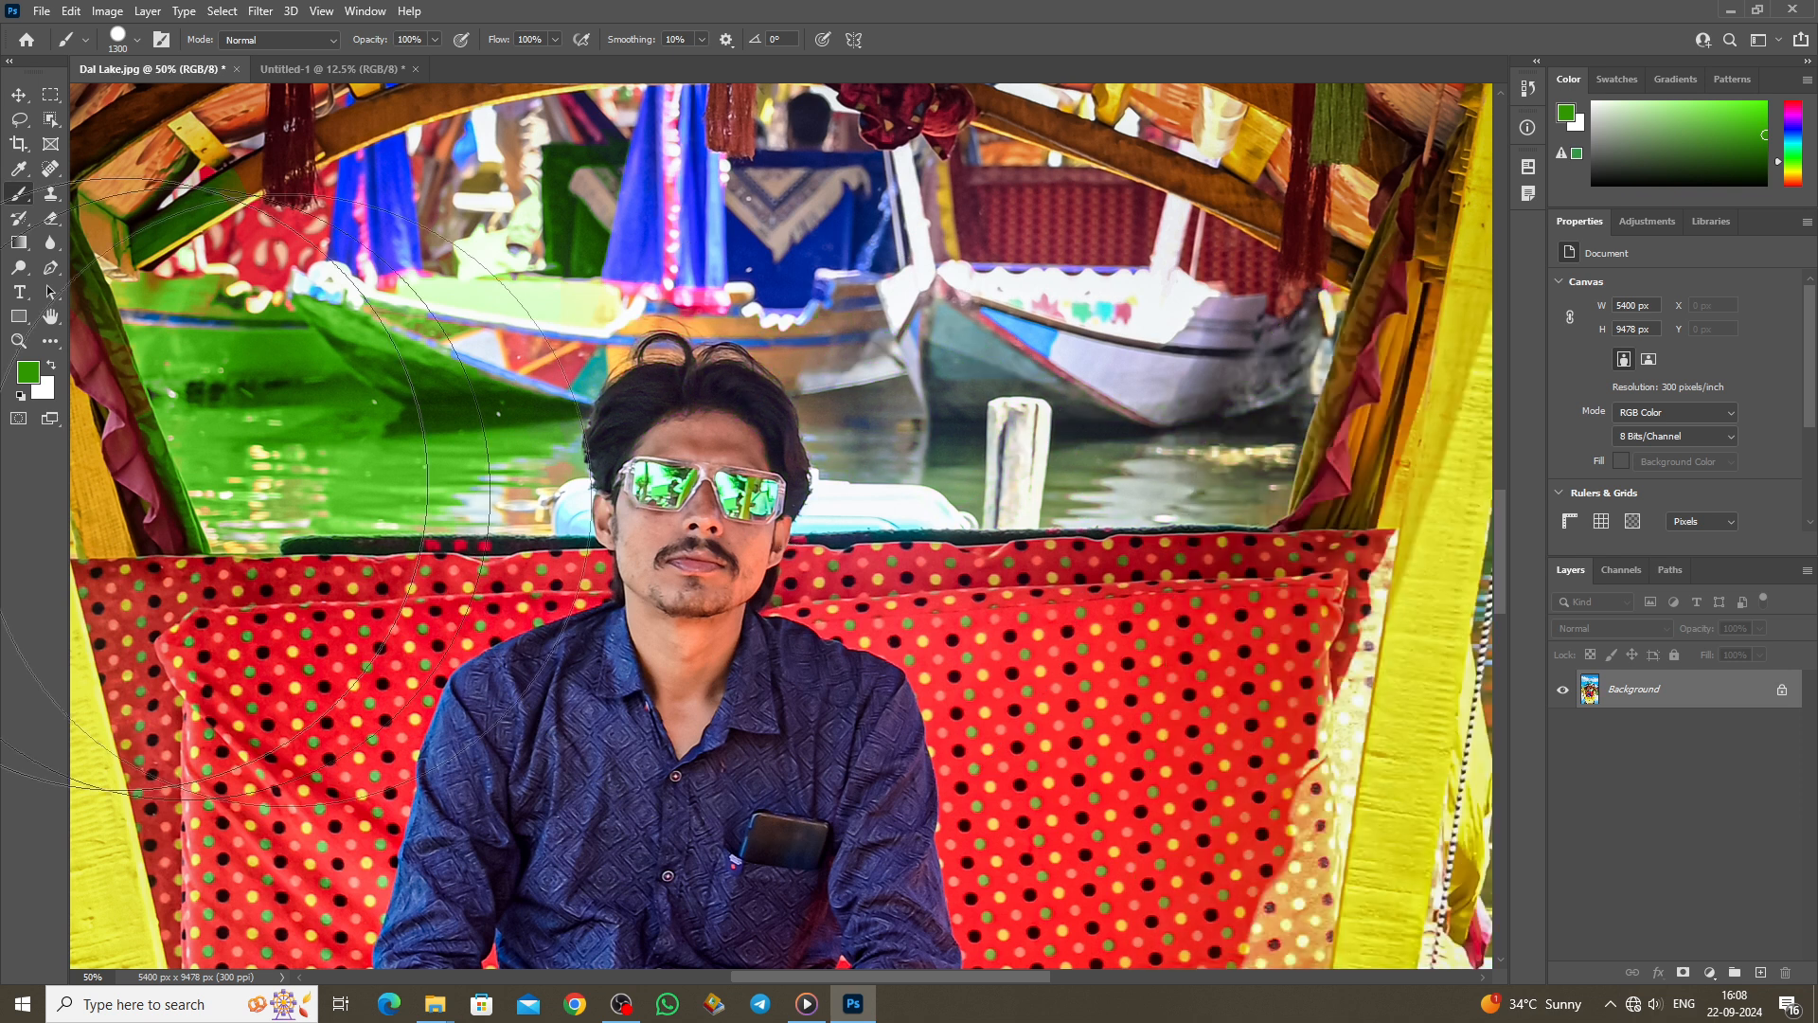
# Step: Set the foreground colour to the cushion's red (#d8232c) sampled from the photo
pyautogui.click(32, 377)
pyautogui.click(395, 585)
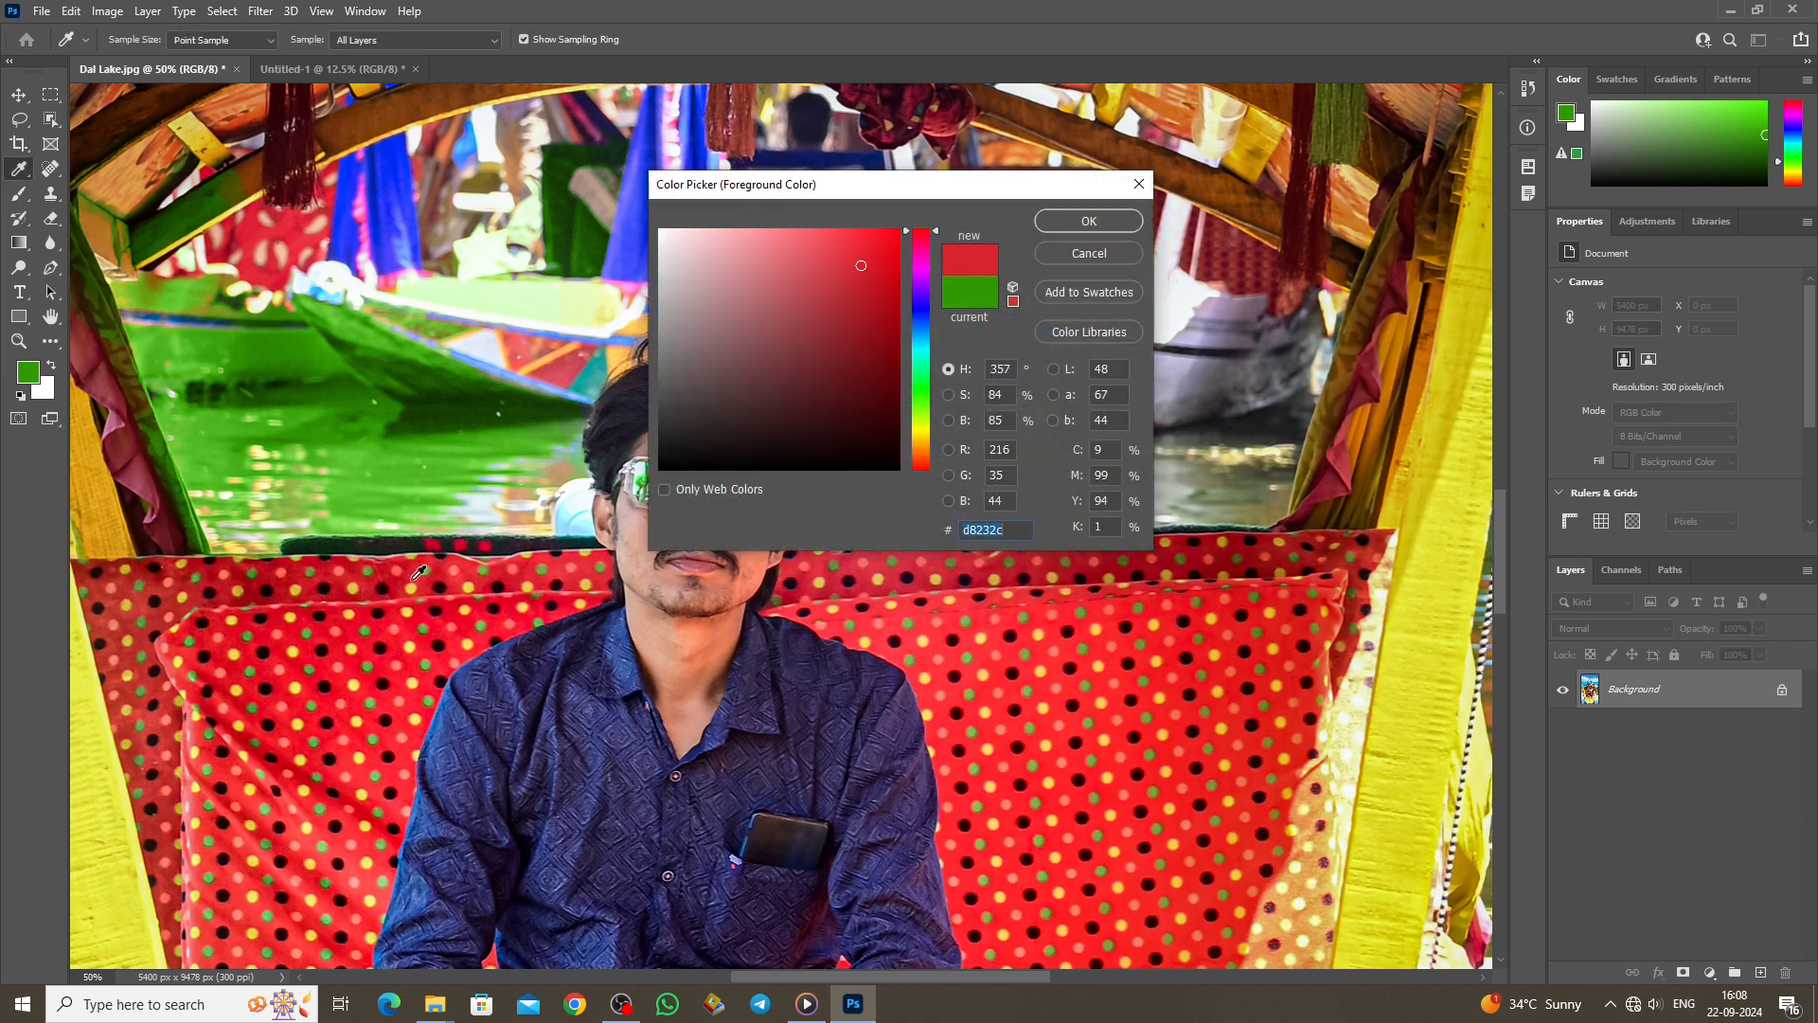
pyautogui.click(1062, 227)
# Step: Paint the man's hair red with the Color Replacement Tool at size 90
pyautogui.rightClick(21, 197)
pyautogui.click(144, 232)
pyautogui.press('[')
pyautogui.press('[')
pyautogui.press('[')
pyautogui.press('[')
pyautogui.press('[')
pyautogui.press('[')
pyautogui.press('[')
pyautogui.press('[')
pyautogui.press('[')
pyautogui.moveTo(608, 440)
pyautogui.mouseDown()
pyautogui.moveTo(685, 388)
pyautogui.moveTo(626, 389)
pyautogui.moveTo(605, 475)
pyautogui.moveTo(643, 381)
pyautogui.moveTo(682, 371)
pyautogui.moveTo(759, 397)
pyautogui.moveTo(793, 490)
pyautogui.moveTo(758, 383)
pyautogui.moveTo(703, 388)
pyautogui.moveTo(760, 400)
pyautogui.moveTo(724, 348)
pyautogui.moveTo(643, 354)
pyautogui.moveTo(762, 392)
pyautogui.mouseUp()
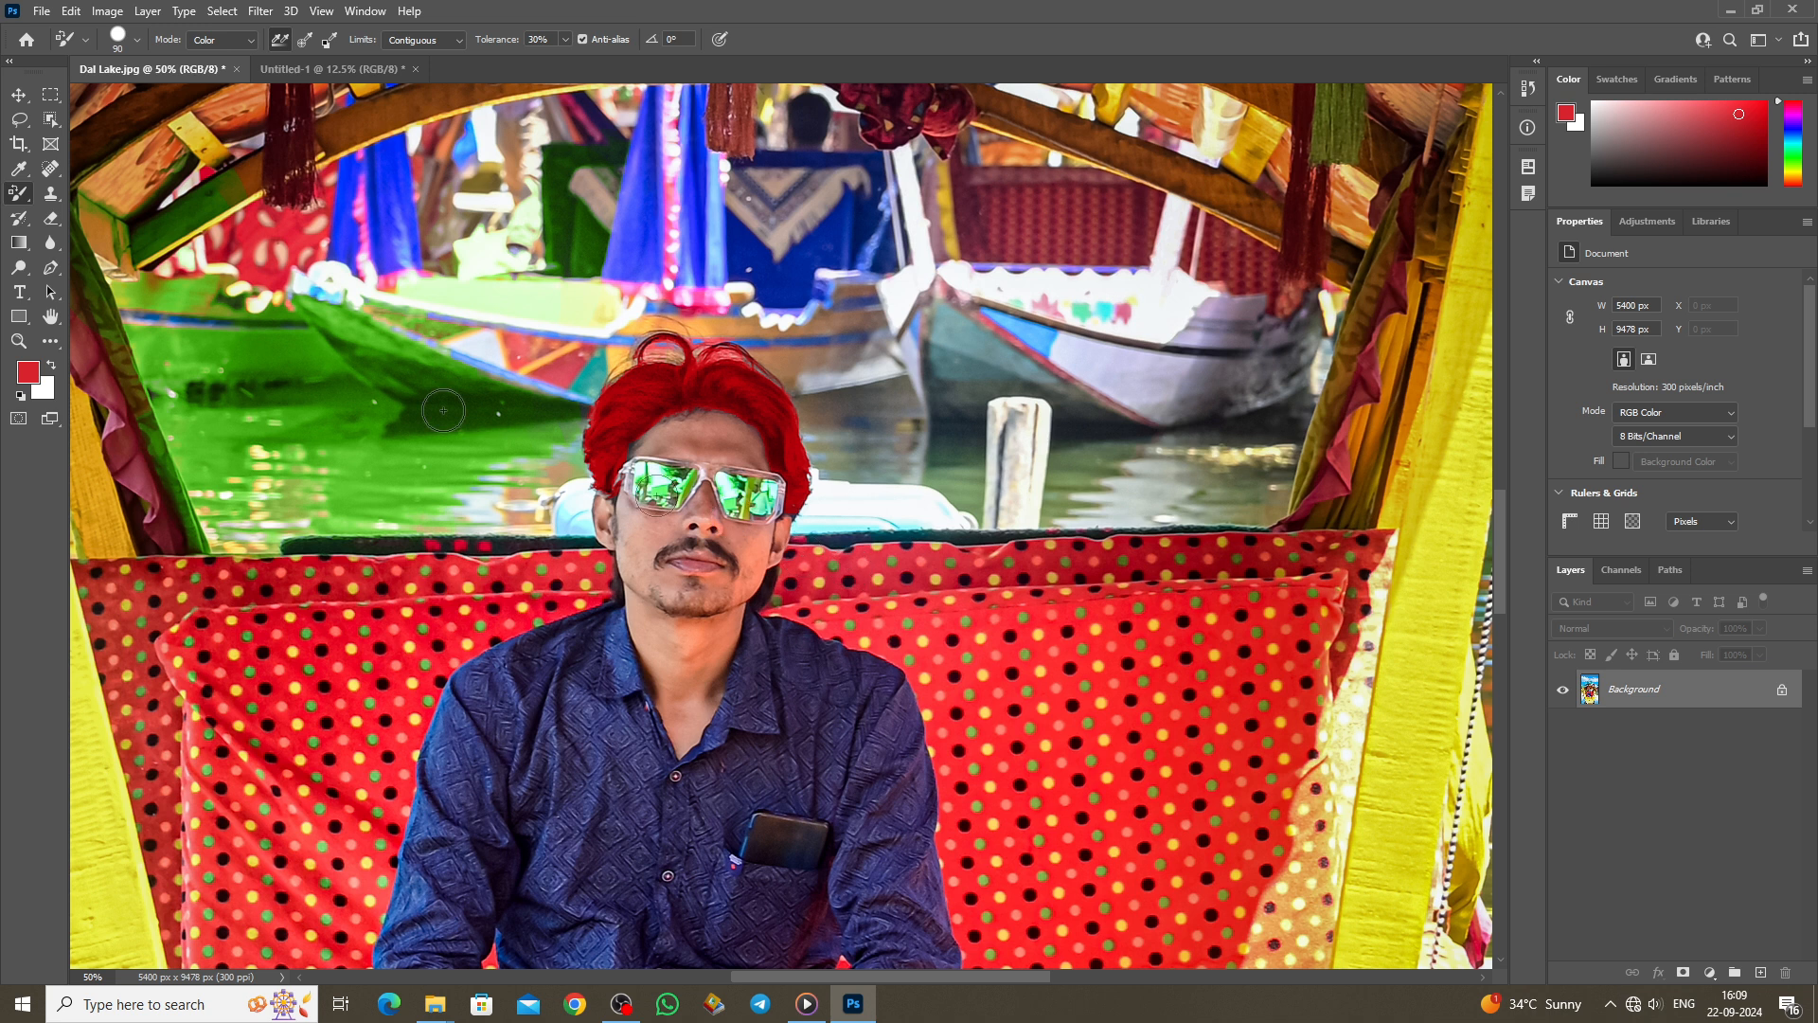
pyautogui.rightClick(19, 193)
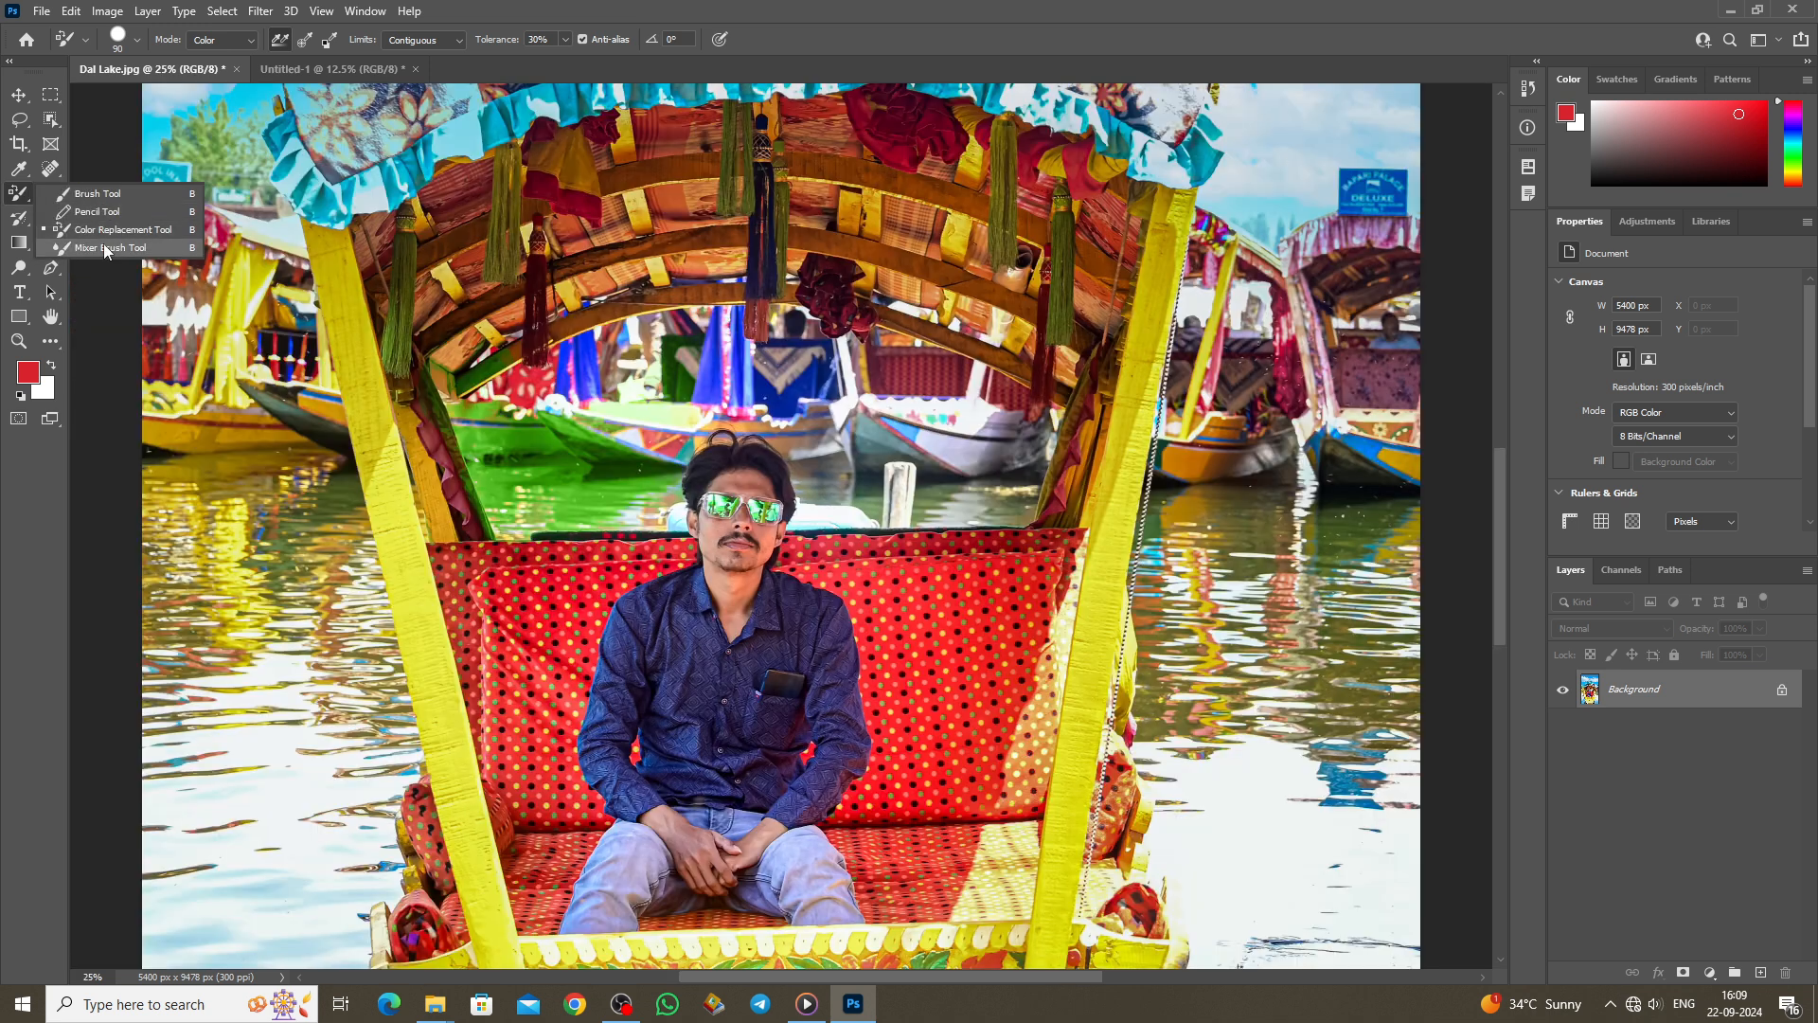
# Step: Select the Mixer Brush and set the foreground to the skin tone sampled from the man's face
pyautogui.click(110, 247)
pyautogui.scroll(1, 789, 677)
pyautogui.scroll(3, 791, 682)
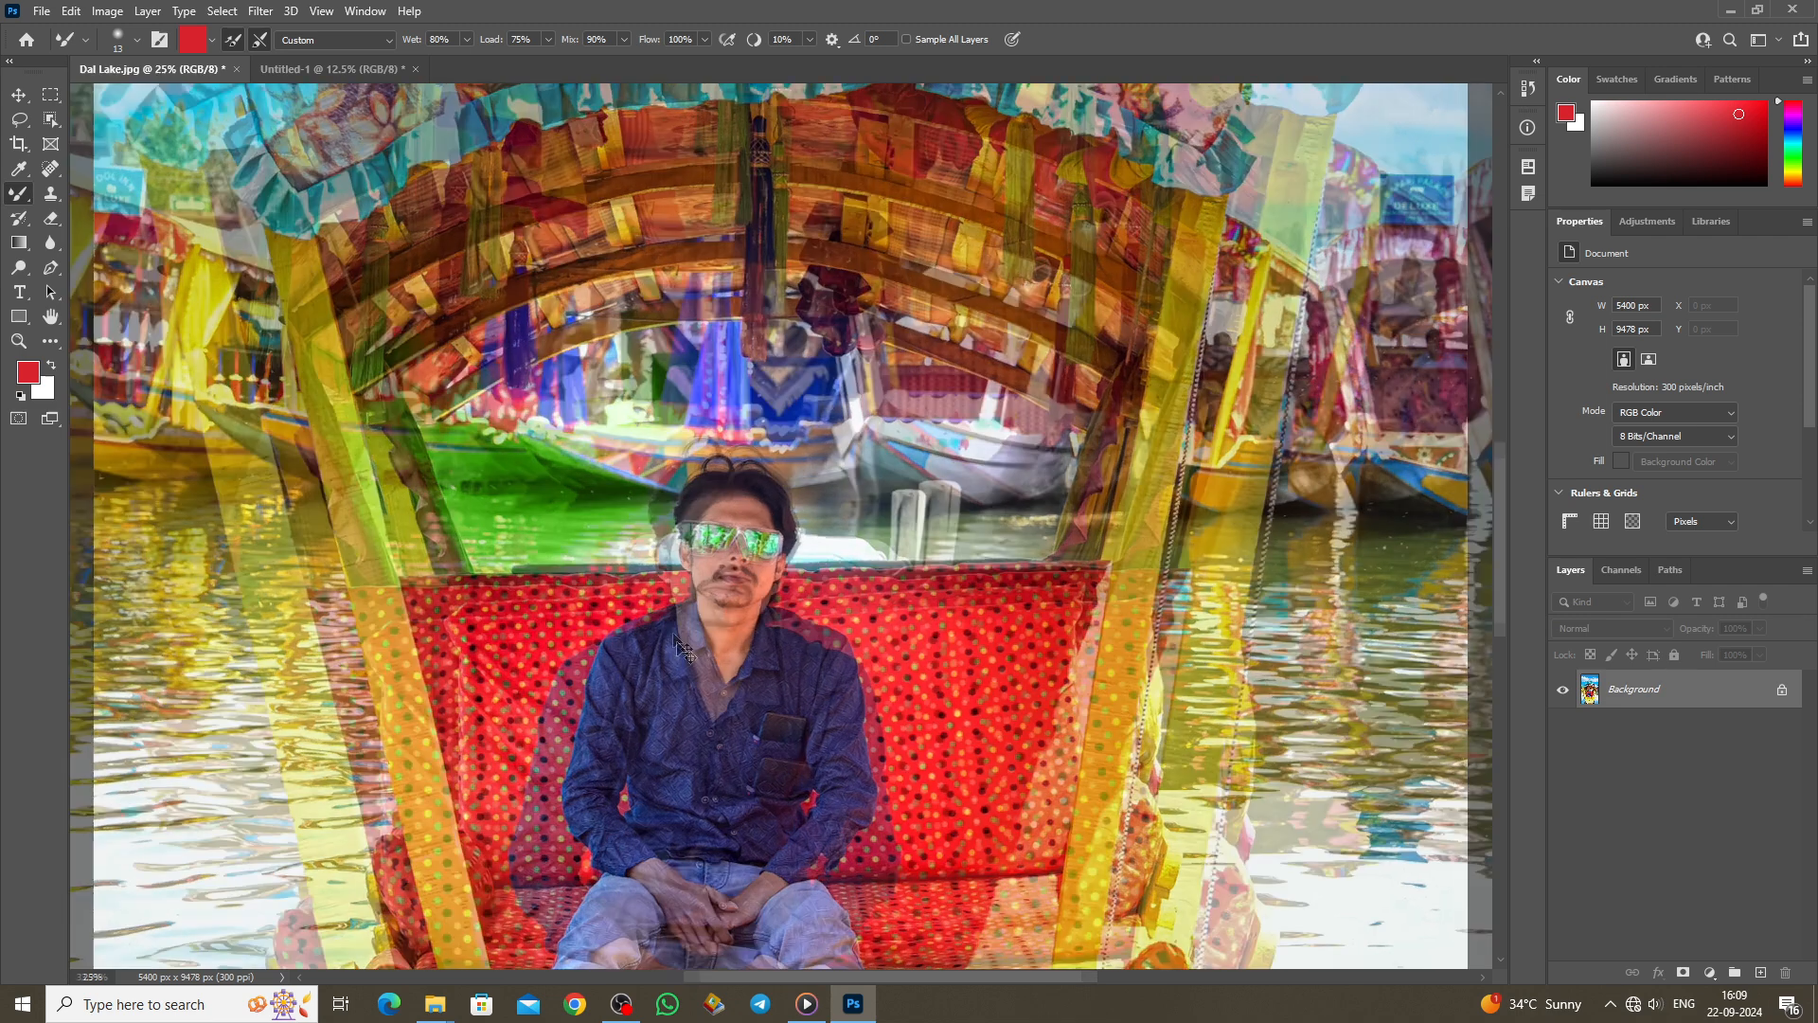
pyautogui.scroll(-1, 632, 633)
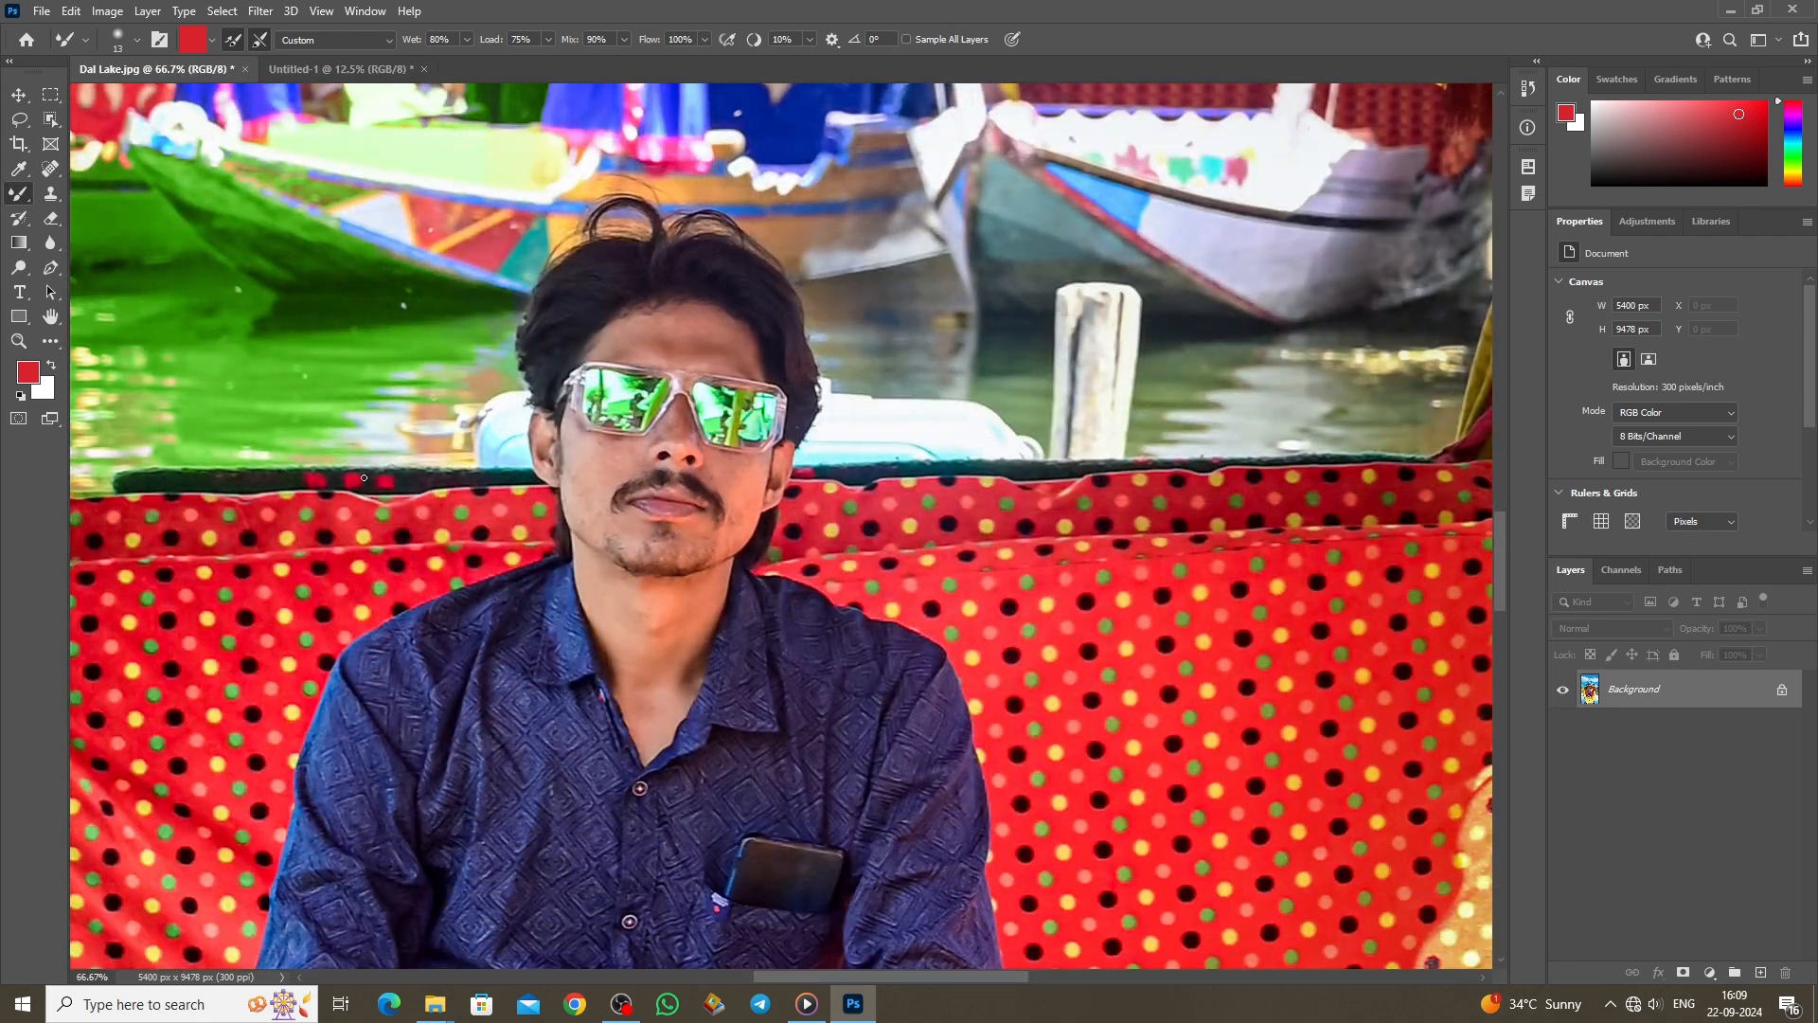
pyautogui.moveTo(875, 983); pyautogui.dragTo(853, 976)
pyautogui.scroll(1, 821, 517)
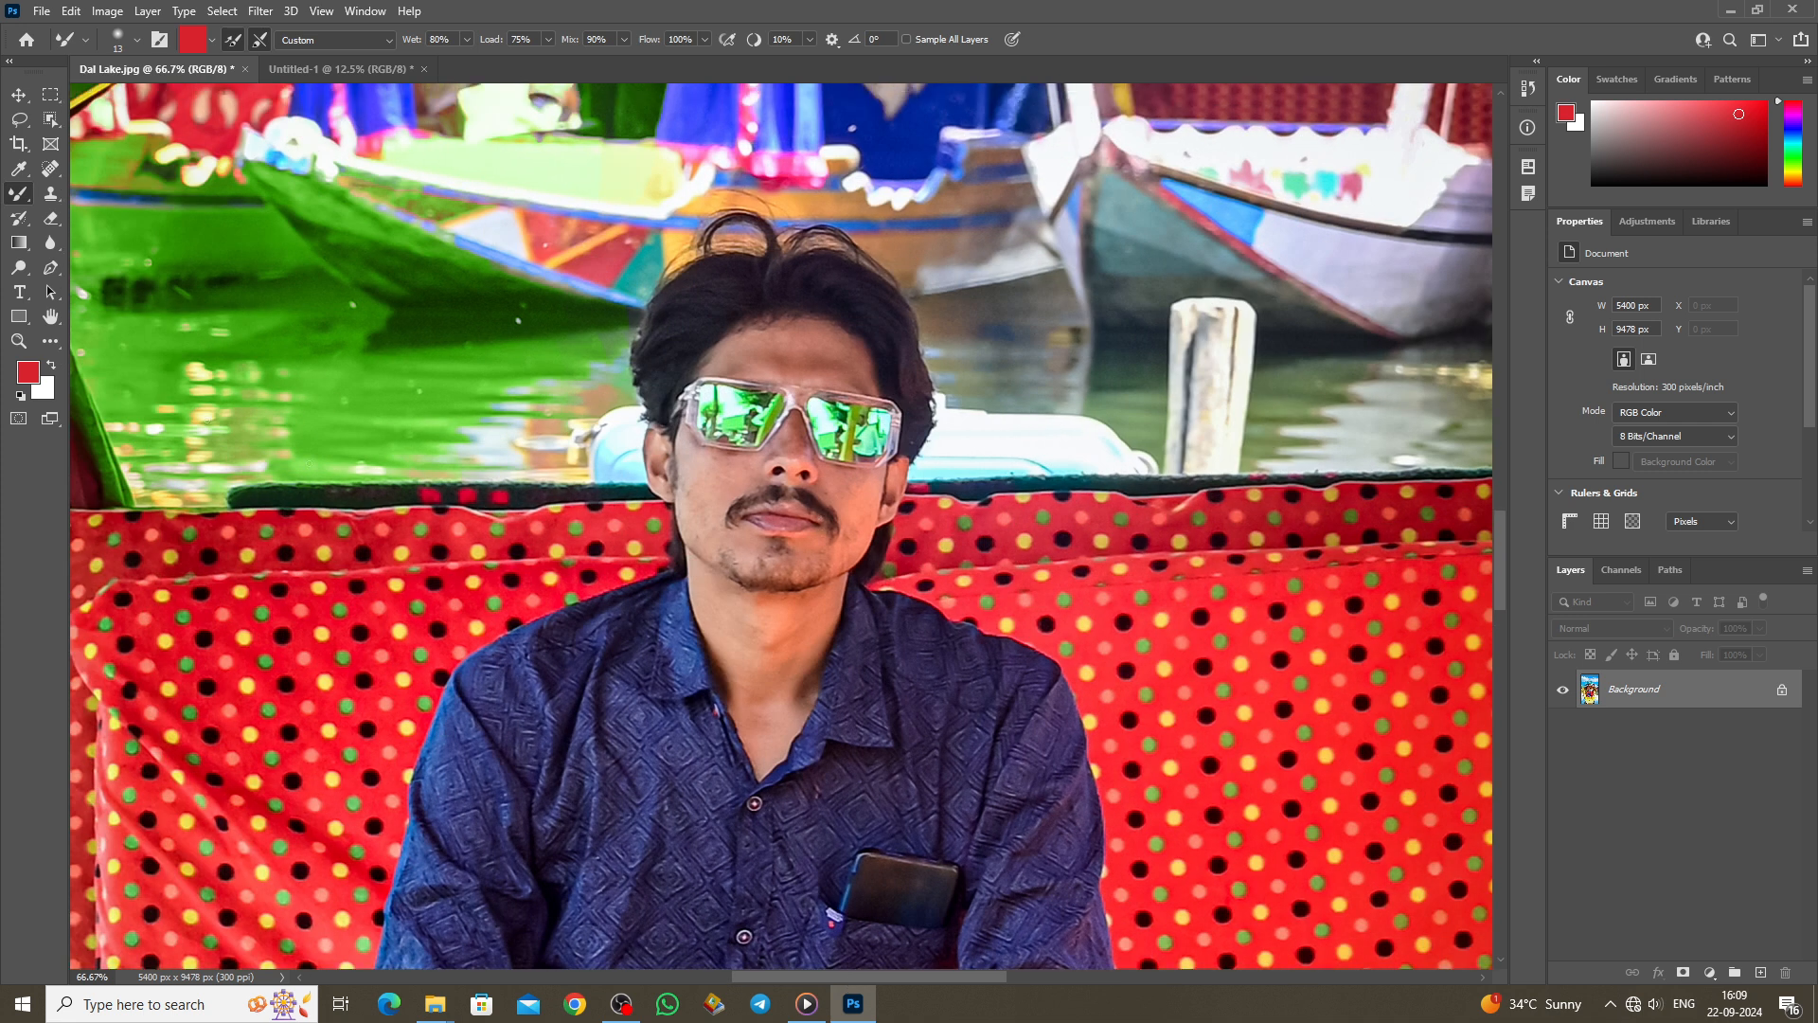
pyautogui.click(28, 371)
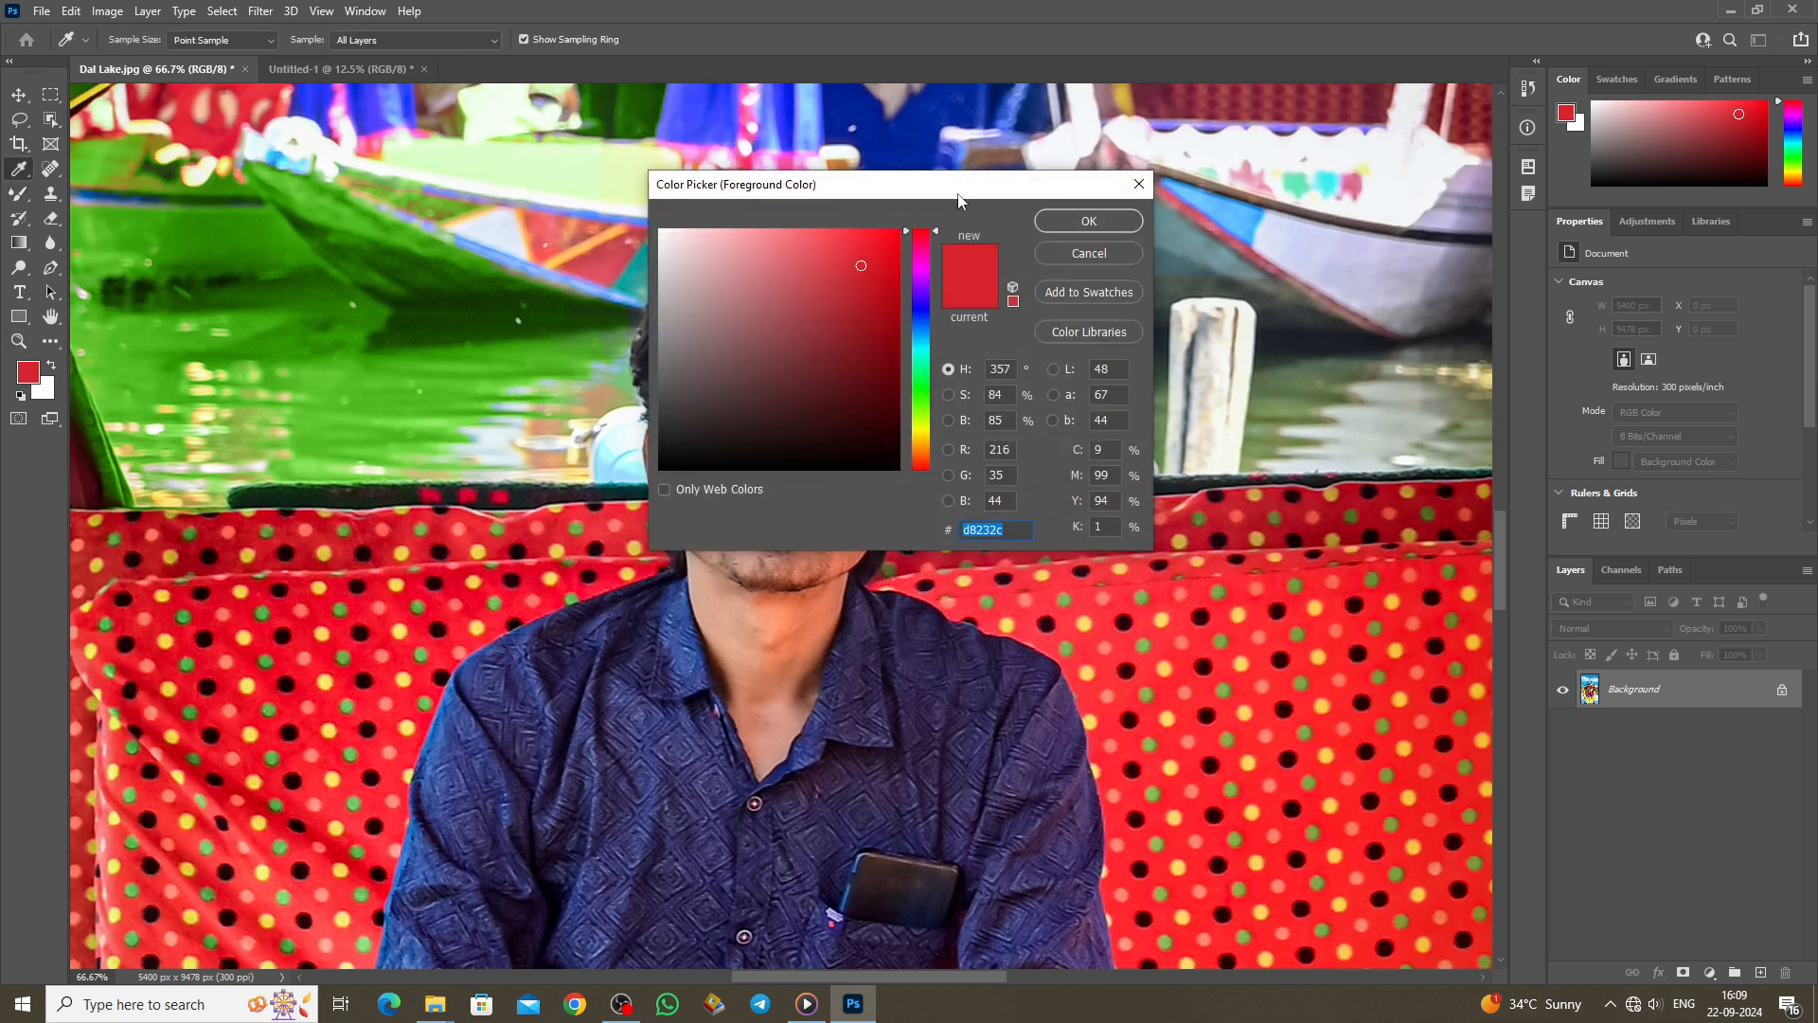
pyautogui.moveTo(958, 201); pyautogui.dragTo(1170, 515)
pyautogui.click(727, 470)
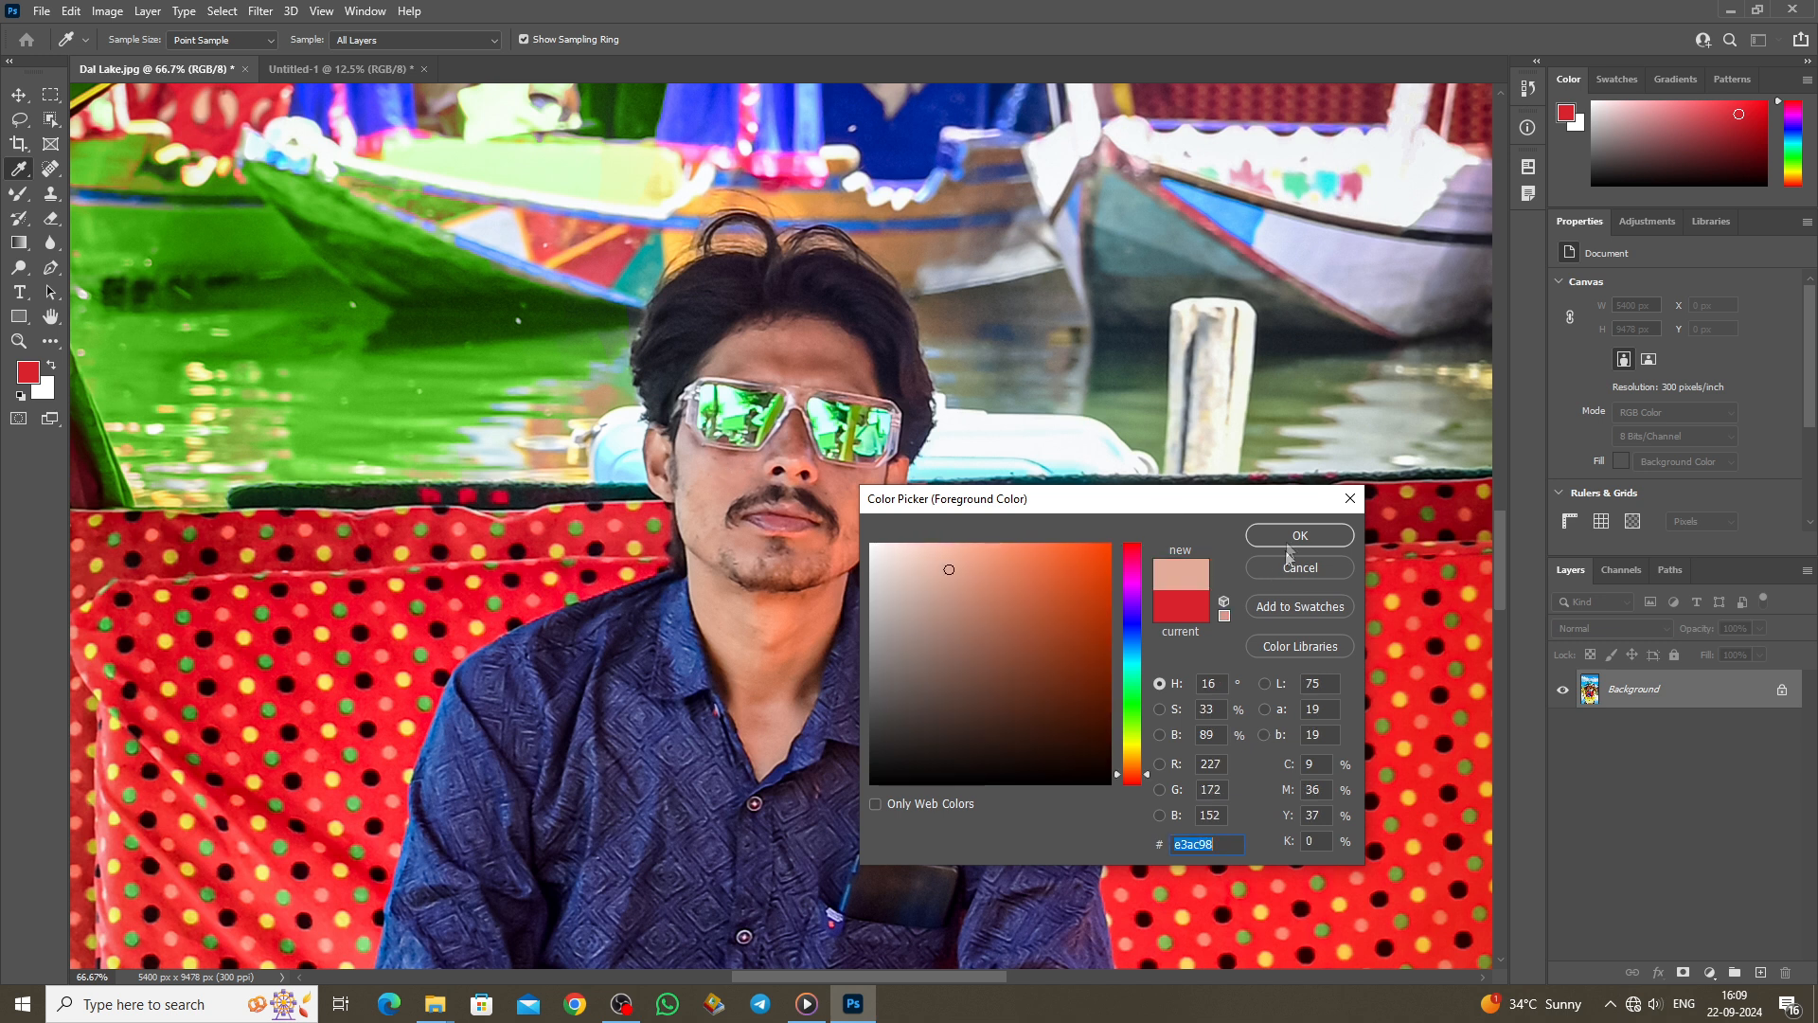
pyautogui.click(1288, 538)
# Step: Smooth the stubble on cheeks, chin and forehead with a size-100 brush, undoing one stroke
pyautogui.press('b')
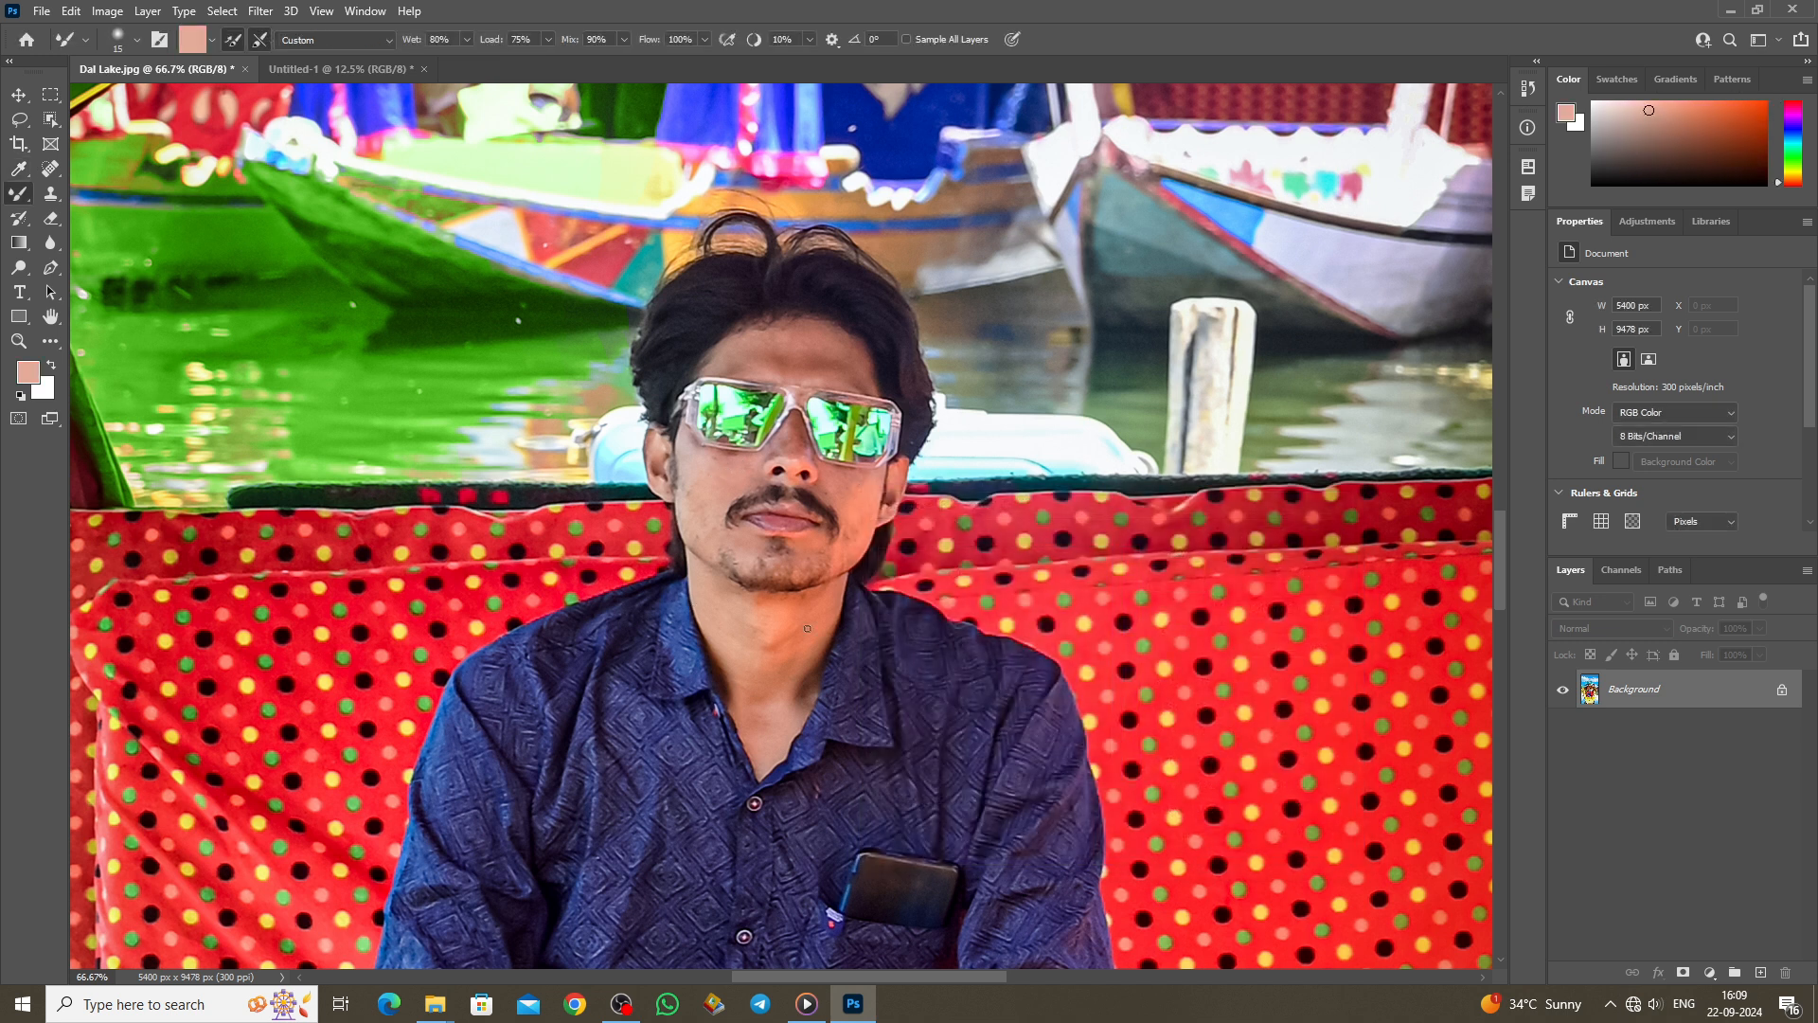
pyautogui.press(']')
pyautogui.press(']')
pyautogui.press(']')
pyautogui.press(']')
pyautogui.press(']')
pyautogui.press(']')
pyautogui.press(']')
pyautogui.press(']')
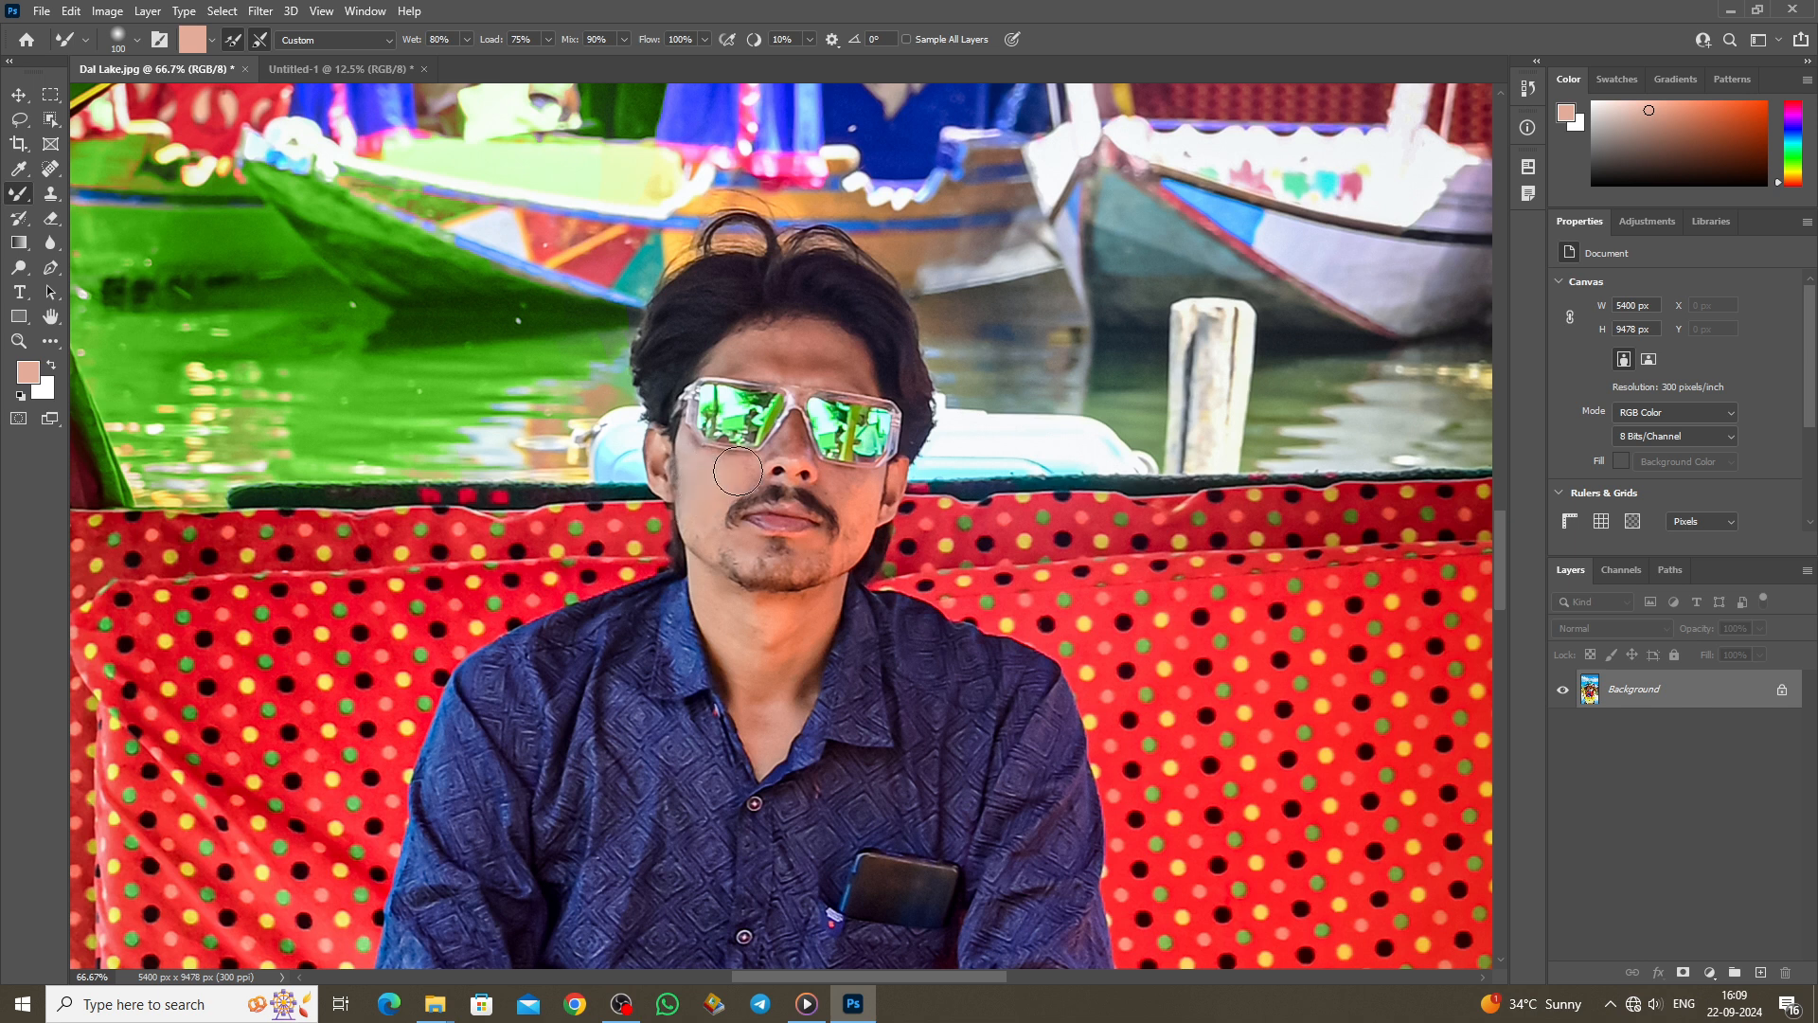
pyautogui.moveTo(703, 515)
pyautogui.mouseDown()
pyautogui.moveTo(748, 554)
pyautogui.moveTo(819, 559)
pyautogui.moveTo(853, 544)
pyautogui.moveTo(842, 493)
pyautogui.moveTo(860, 479)
pyautogui.moveTo(834, 535)
pyautogui.mouseUp()
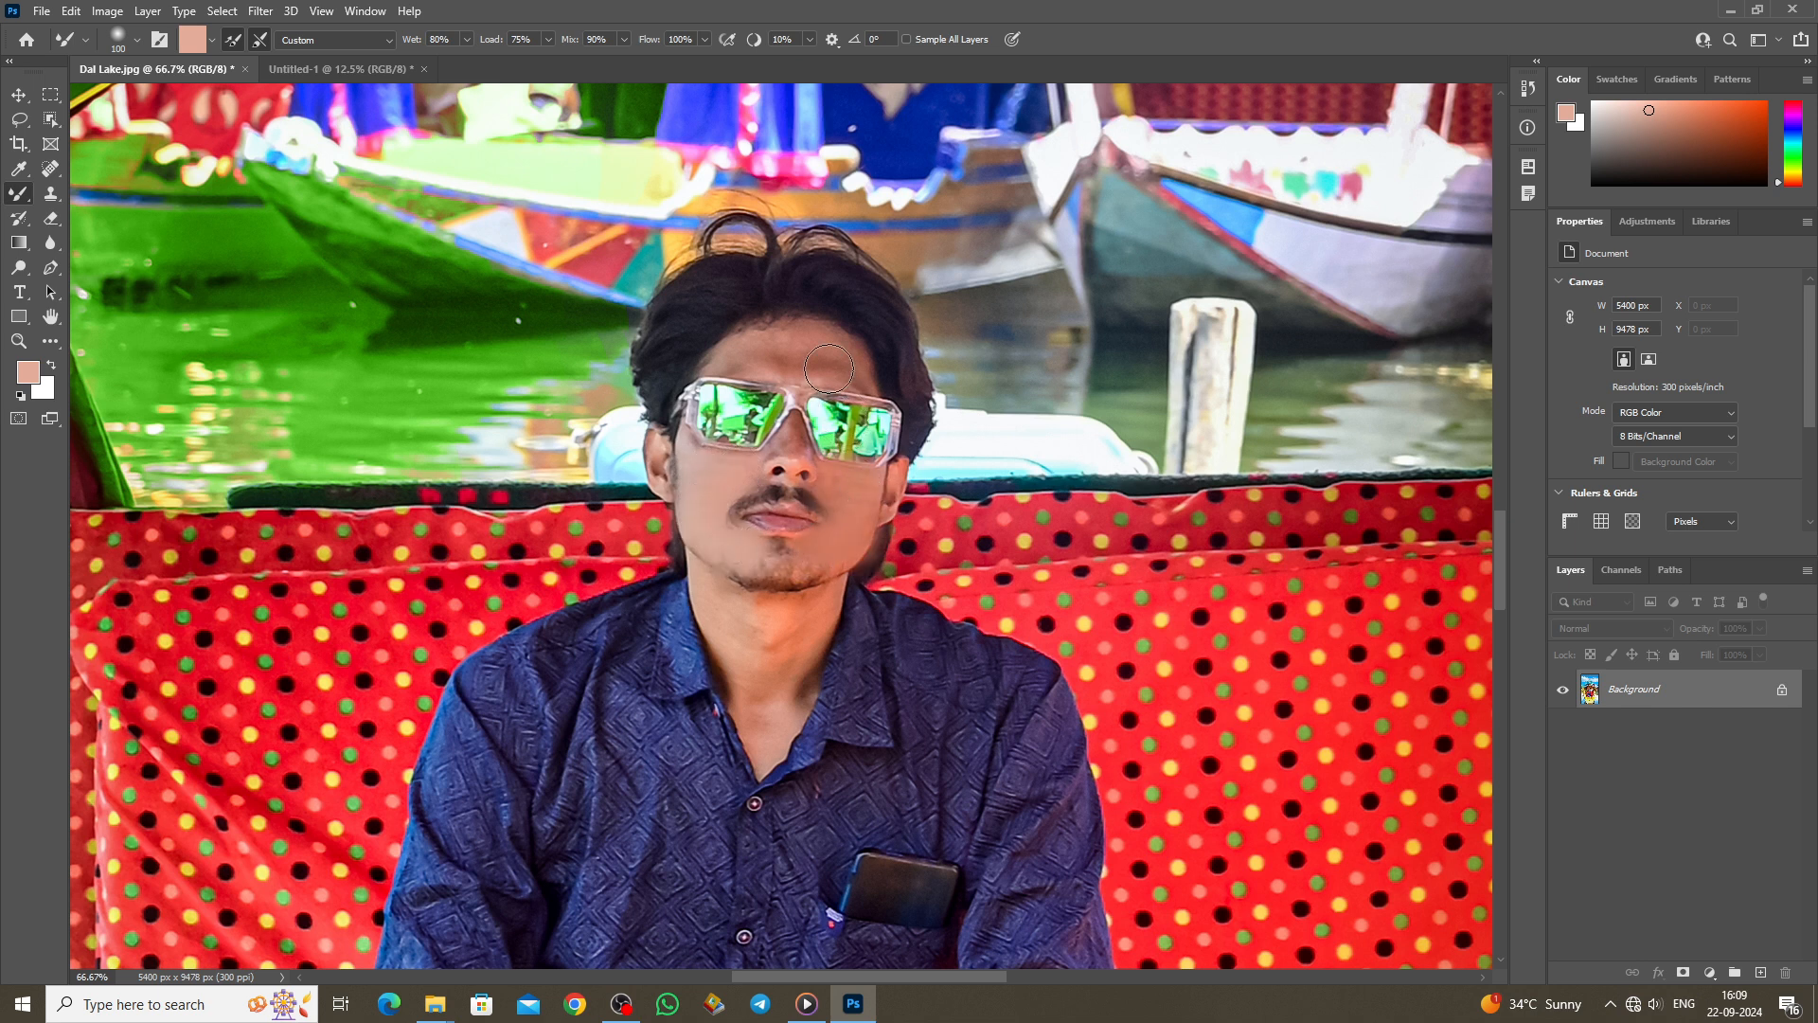
pyautogui.hotkey('ctrl', 'z')
pyautogui.moveTo(840, 366)
pyautogui.mouseDown()
pyautogui.moveTo(743, 363)
pyautogui.moveTo(857, 372)
pyautogui.mouseUp()
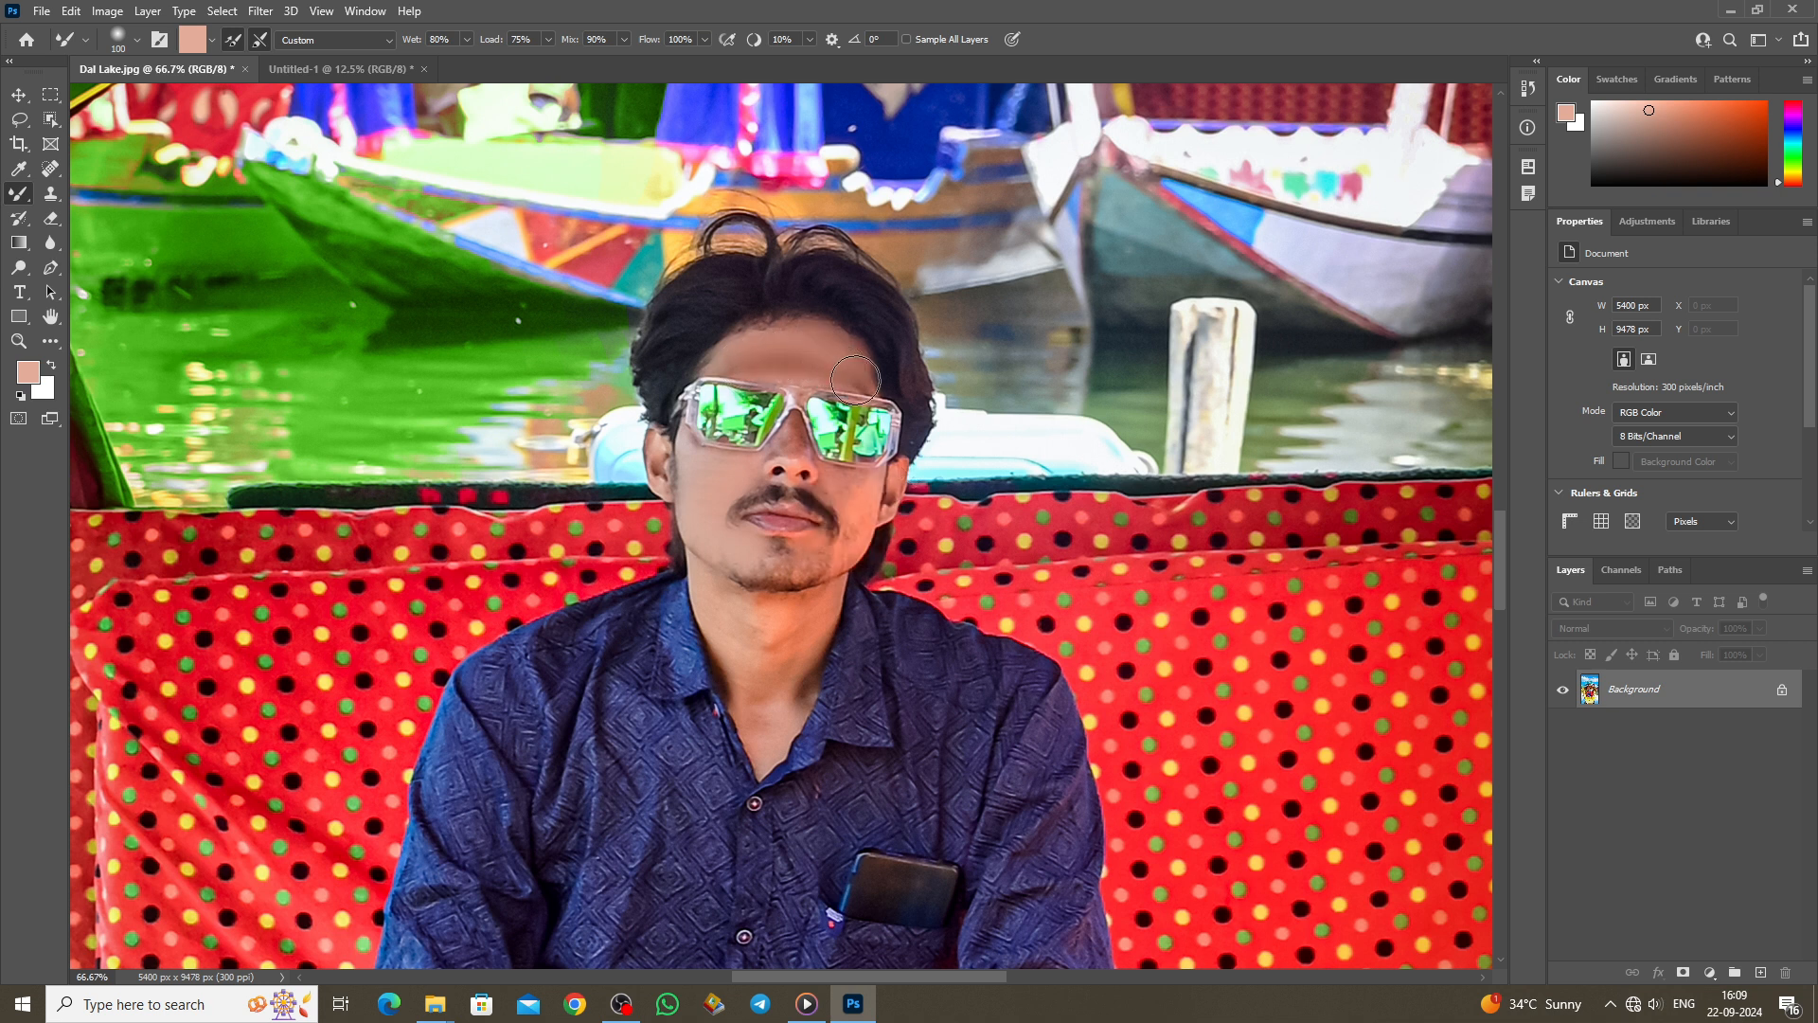
pyautogui.moveTo(839, 485)
pyautogui.mouseDown()
pyautogui.moveTo(843, 554)
pyautogui.moveTo(814, 557)
pyautogui.mouseUp()
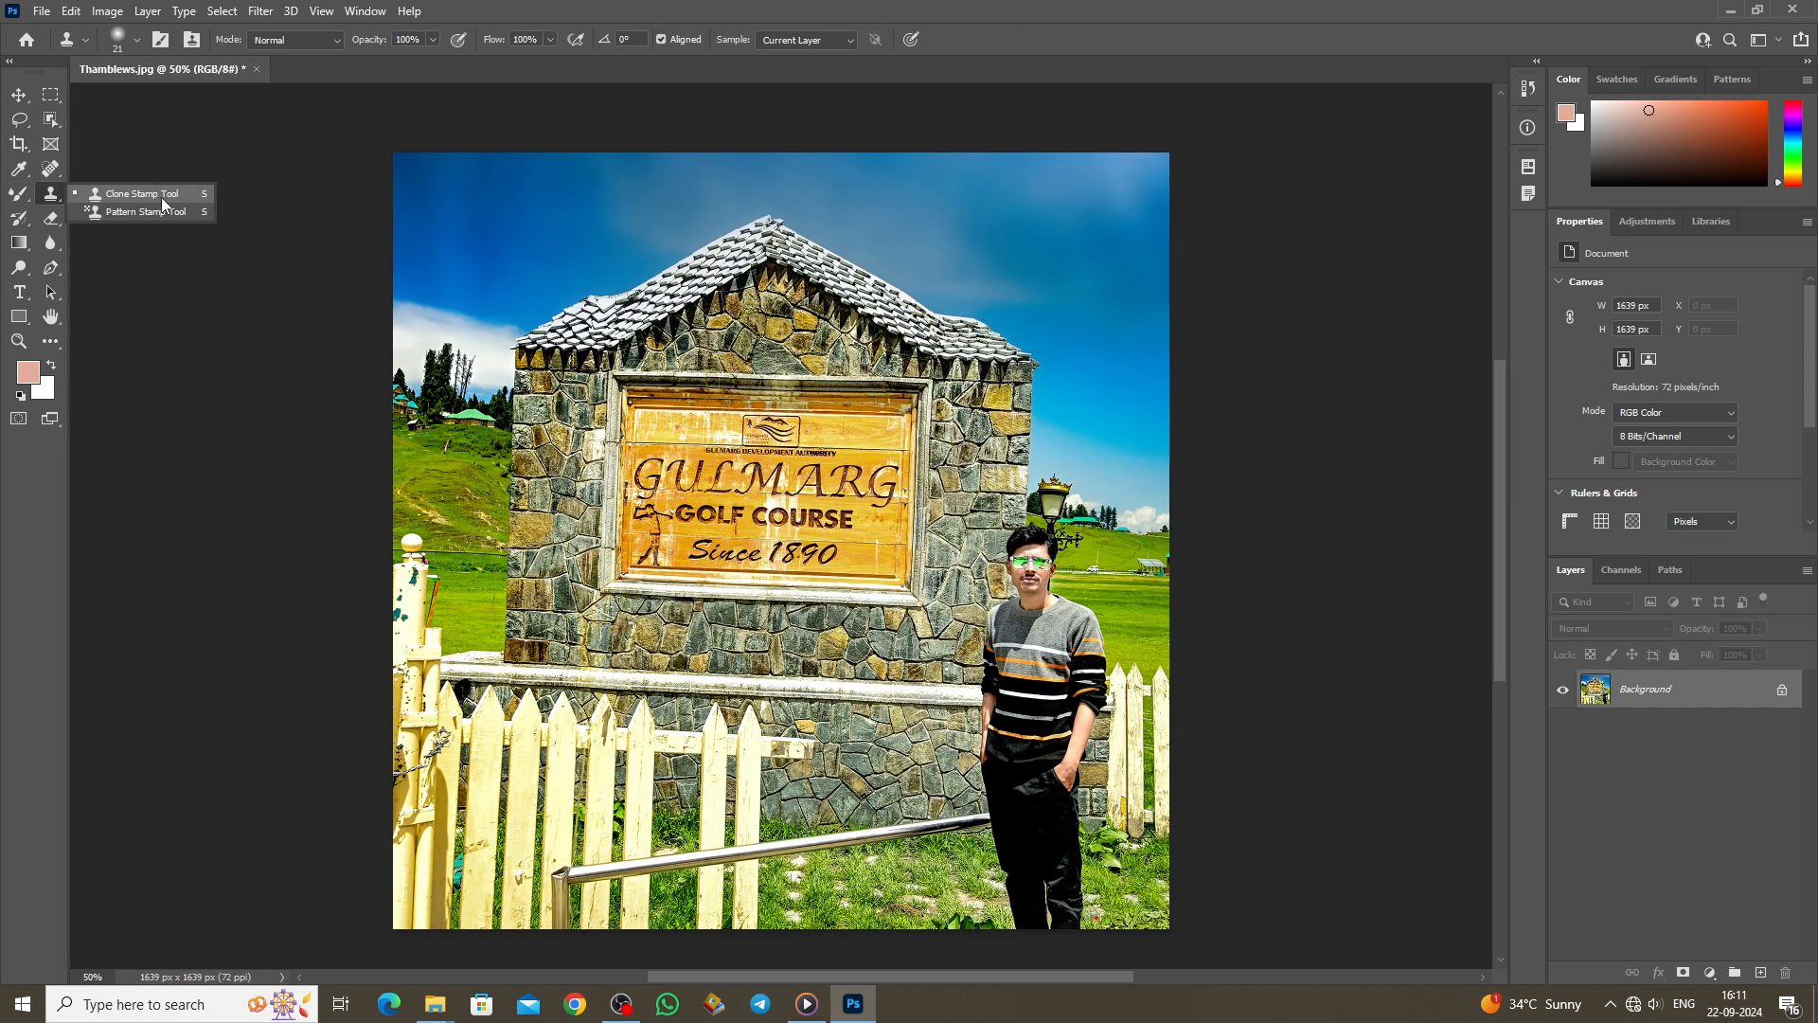
# Step: At 100% zoom, clone the bare tree tops so they fade into the clouds
pyautogui.click(161, 199)
pyautogui.hotkey('ctrl', '1')
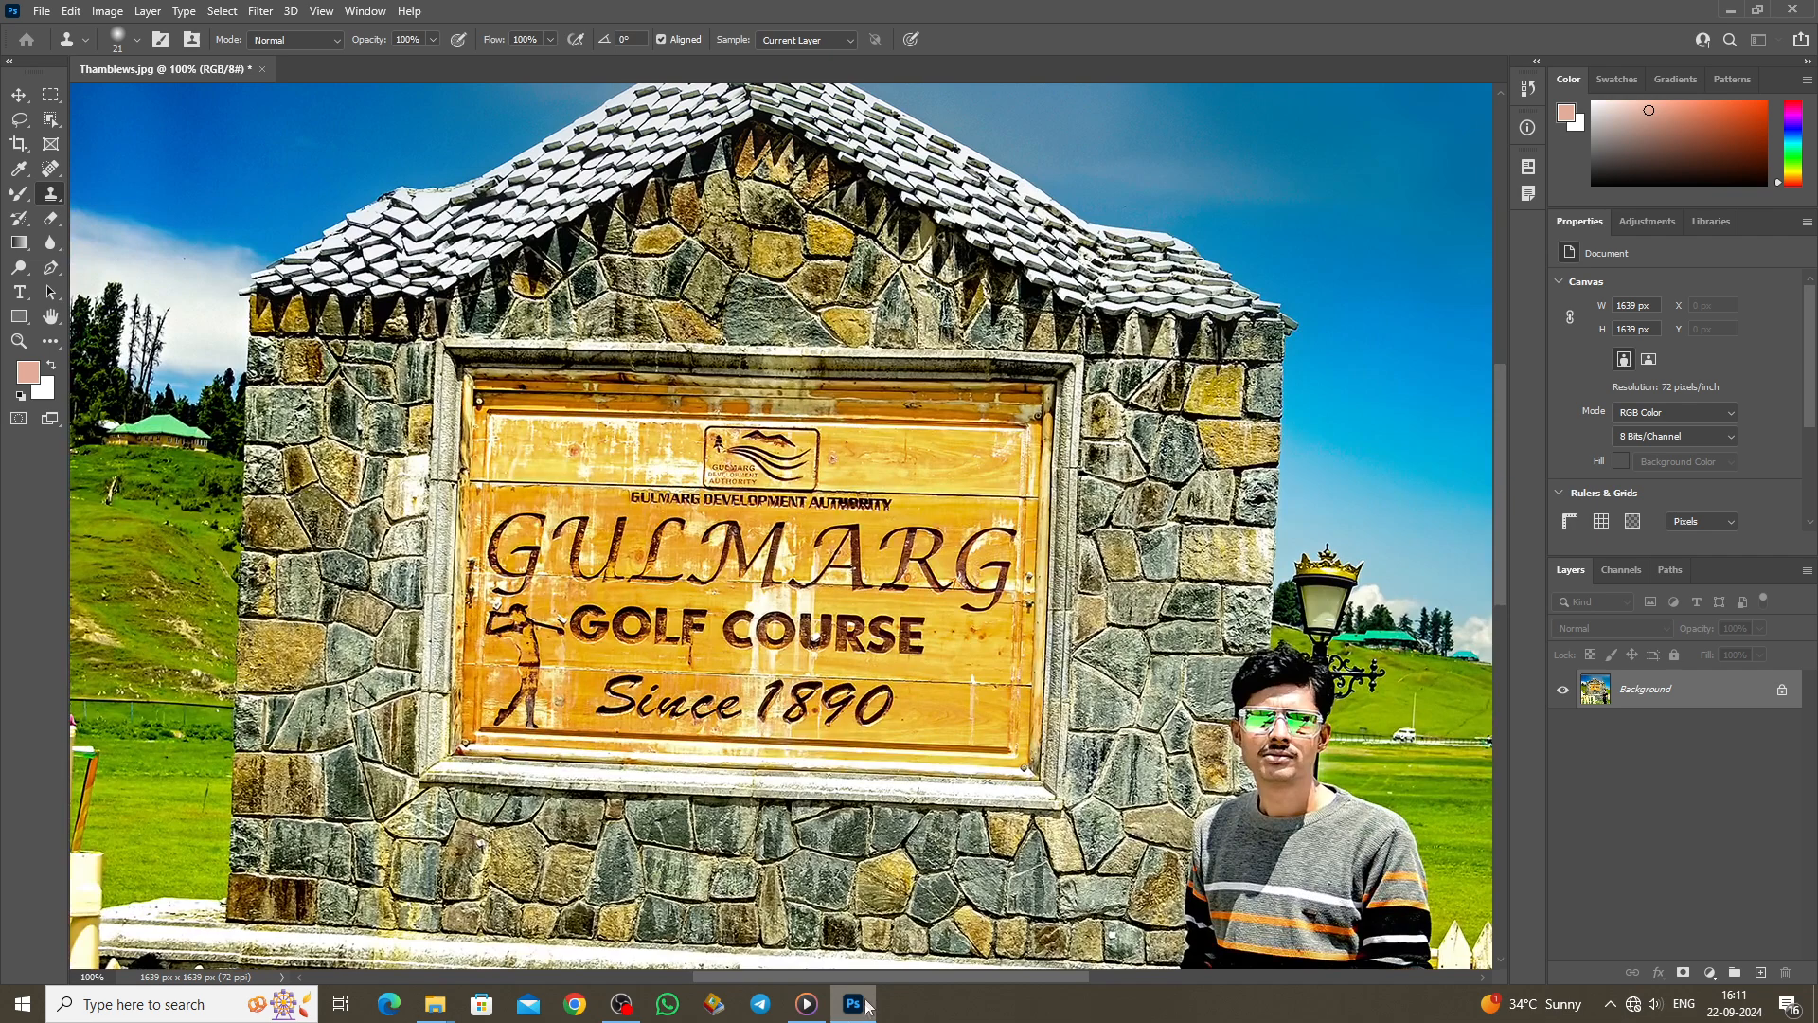
pyautogui.moveTo(866, 984); pyautogui.dragTo(764, 975)
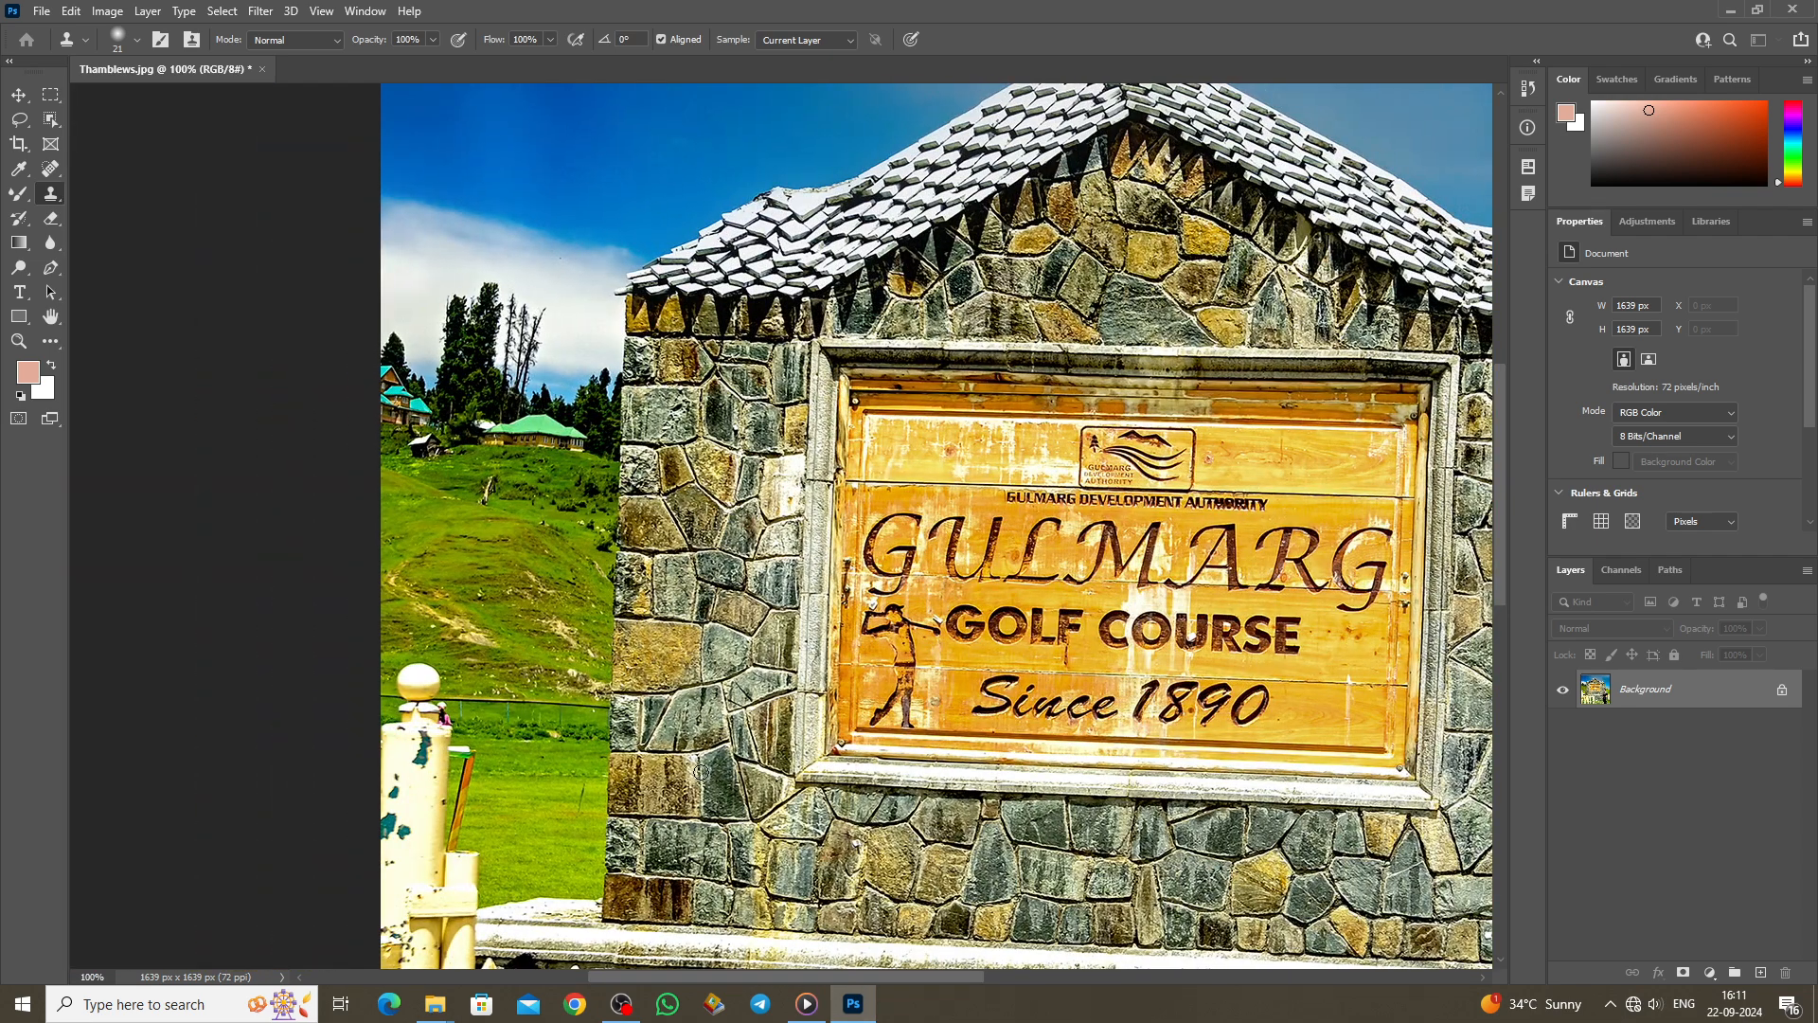
pyautogui.scroll(3, 700, 772)
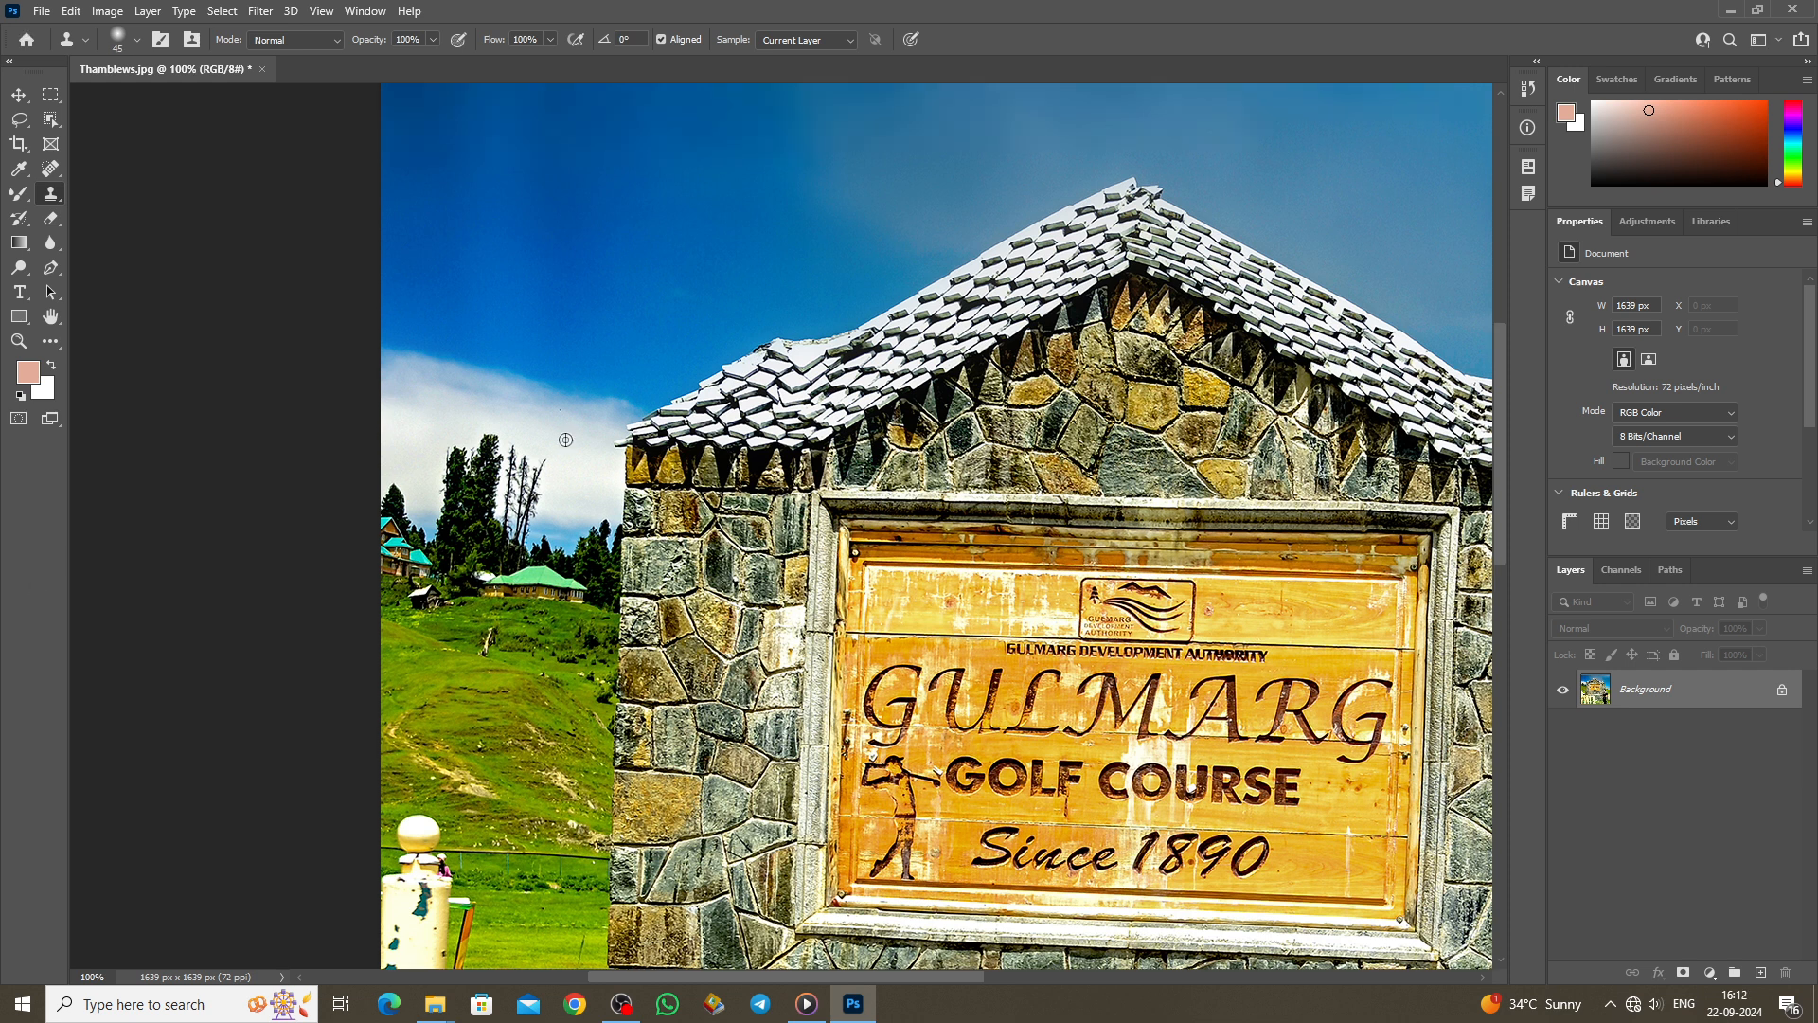
pyautogui.moveTo(541, 466)
pyautogui.mouseDown()
pyautogui.moveTo(515, 447)
pyautogui.moveTo(545, 492)
pyautogui.moveTo(533, 502)
pyautogui.mouseUp()
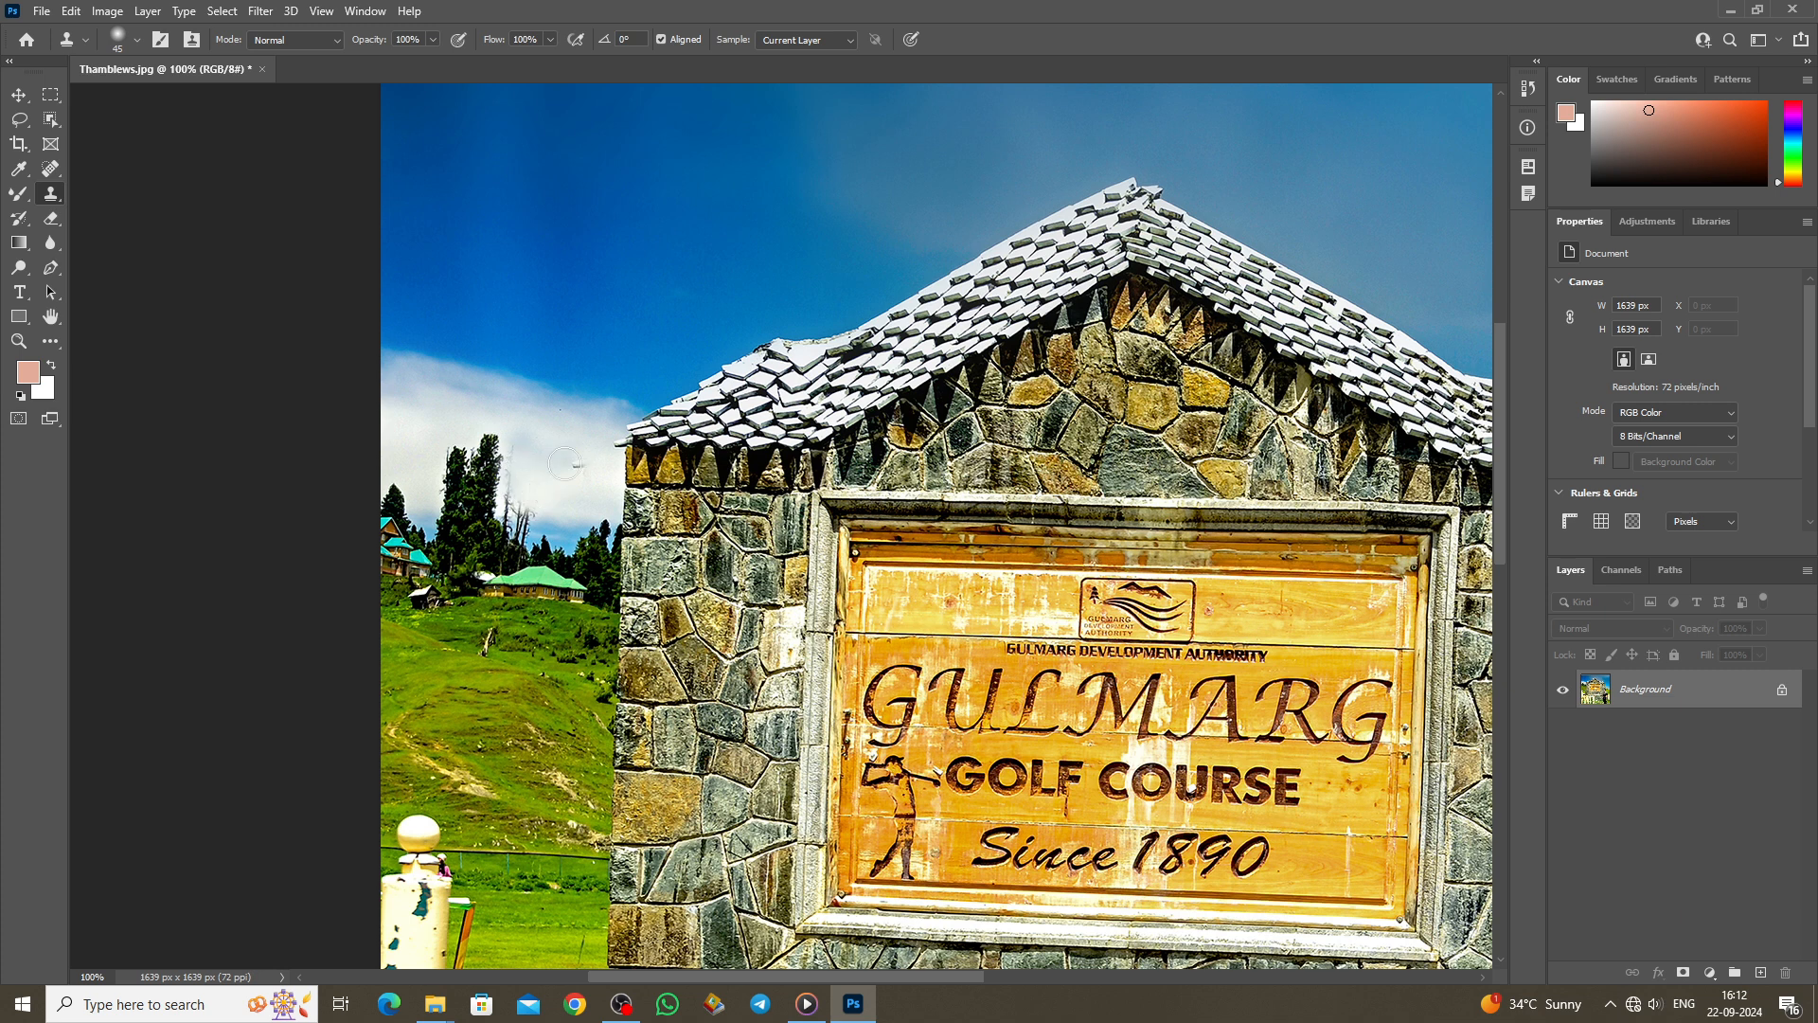
# Step: Clone away the small pole on the grass and the right part of the green hut roof
pyautogui.scroll(1, 445, 426)
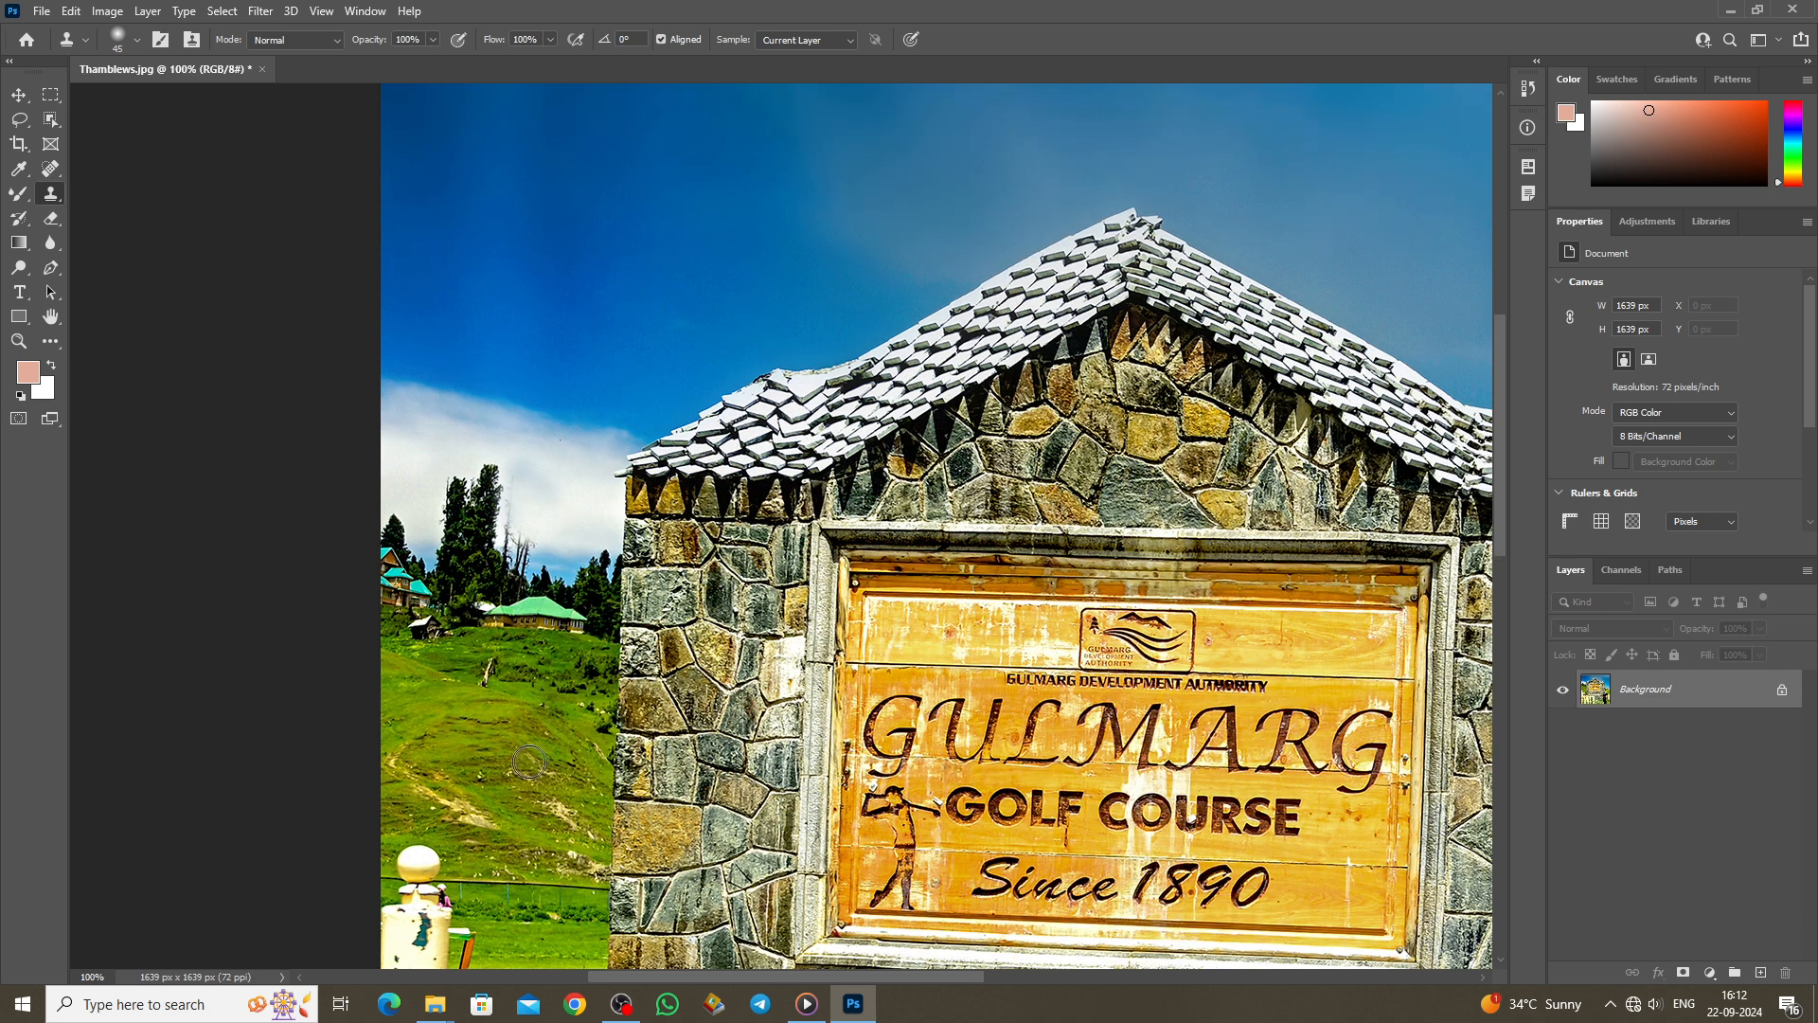
pyautogui.scroll(-5, 512, 587)
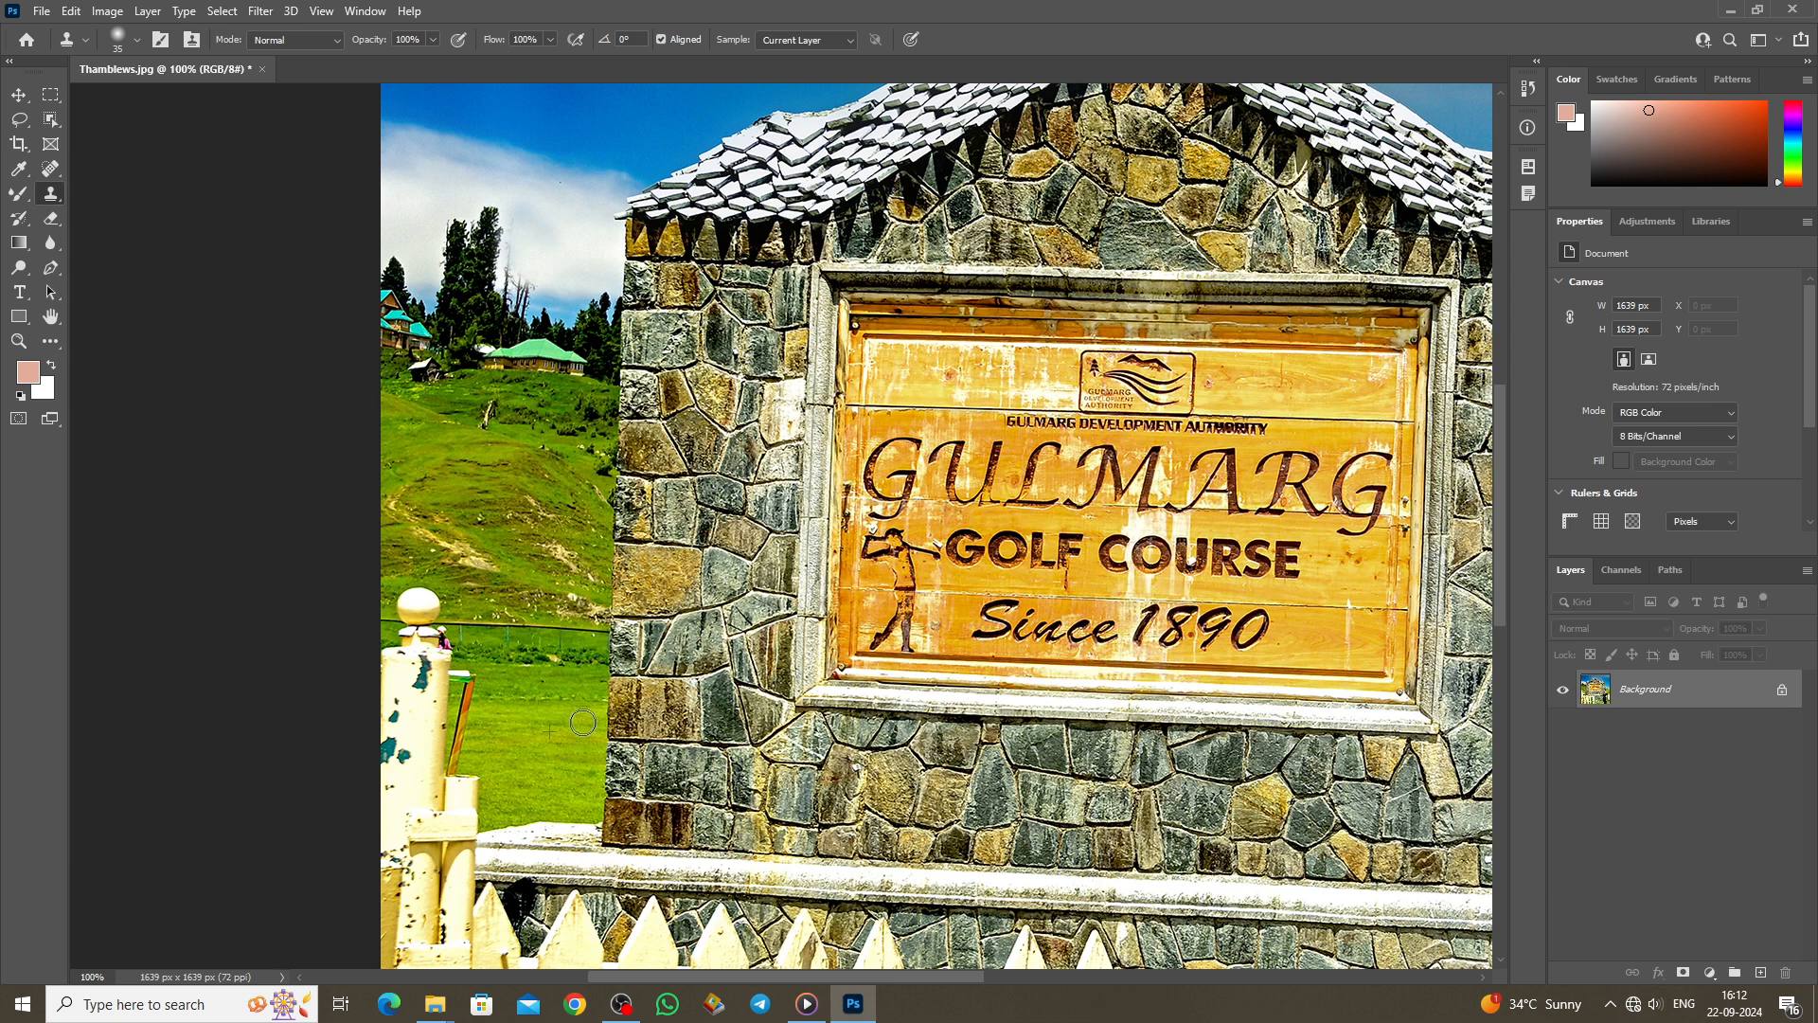
pyautogui.scroll(3, 559, 741)
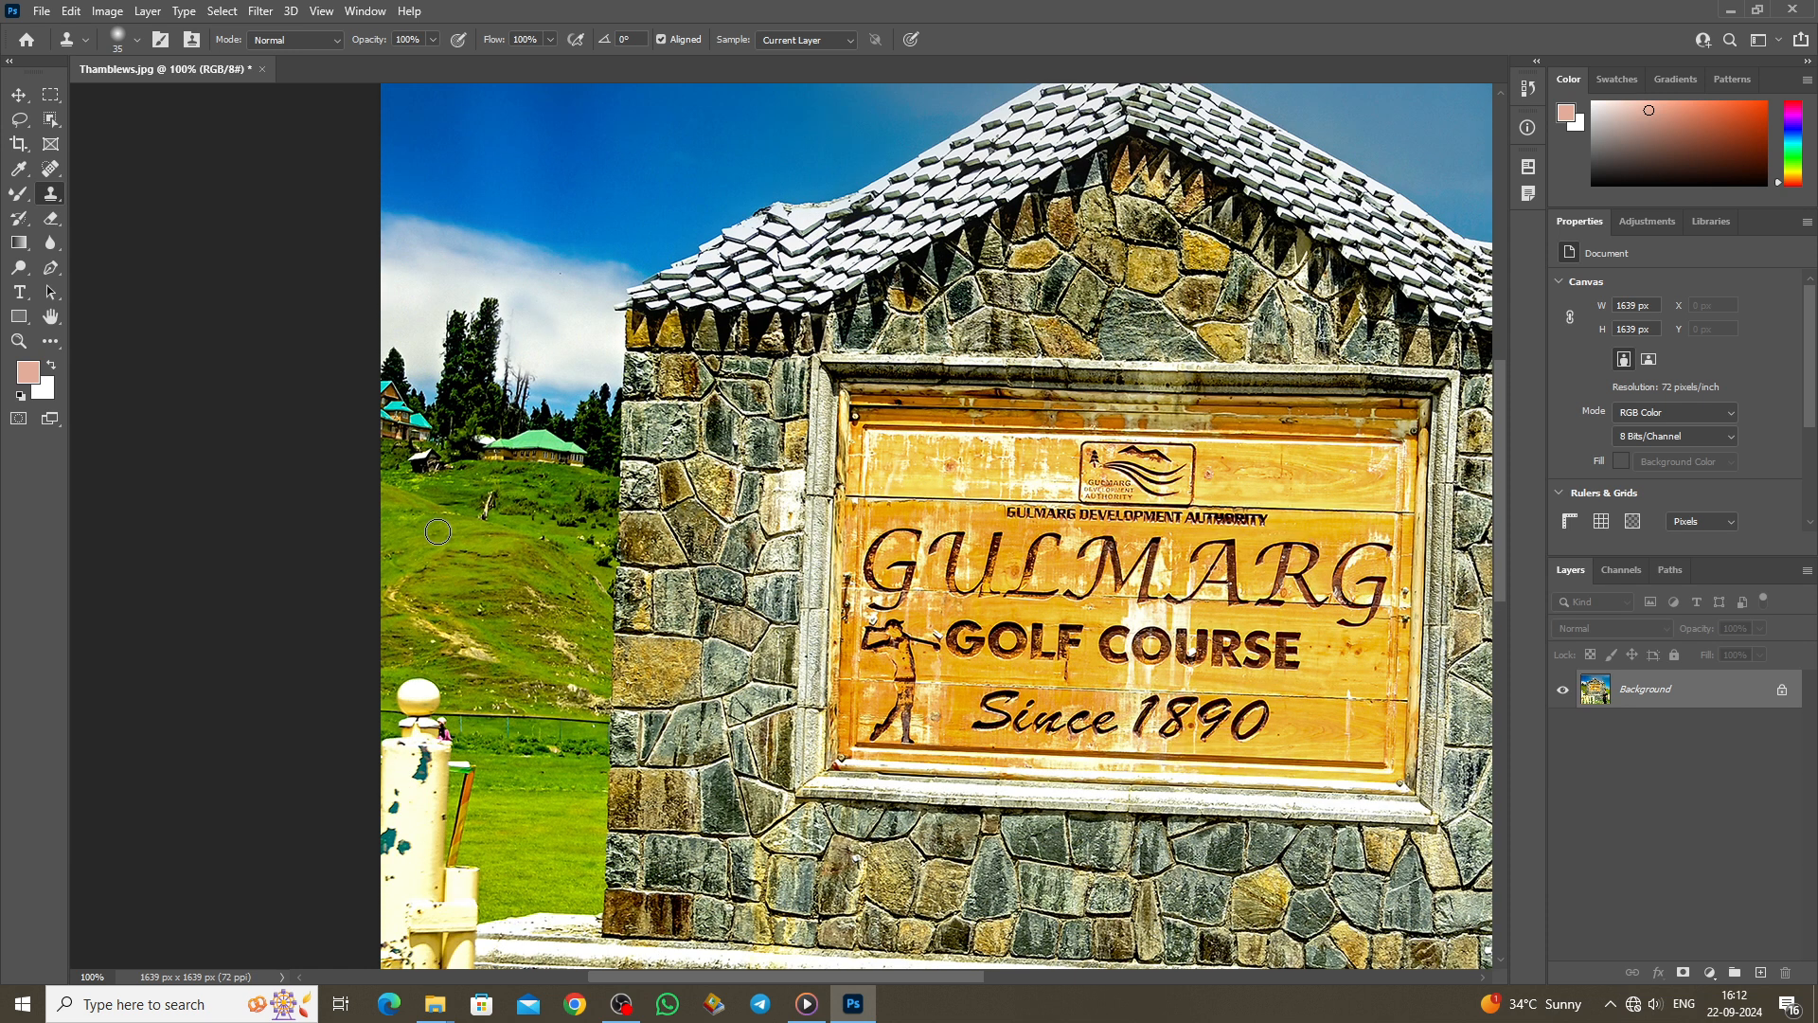
pyautogui.moveTo(484, 514); pyautogui.dragTo(491, 502)
pyautogui.moveTo(560, 446)
pyautogui.mouseDown()
pyautogui.moveTo(480, 441)
pyautogui.moveTo(560, 441)
pyautogui.moveTo(485, 447)
pyautogui.mouseUp()
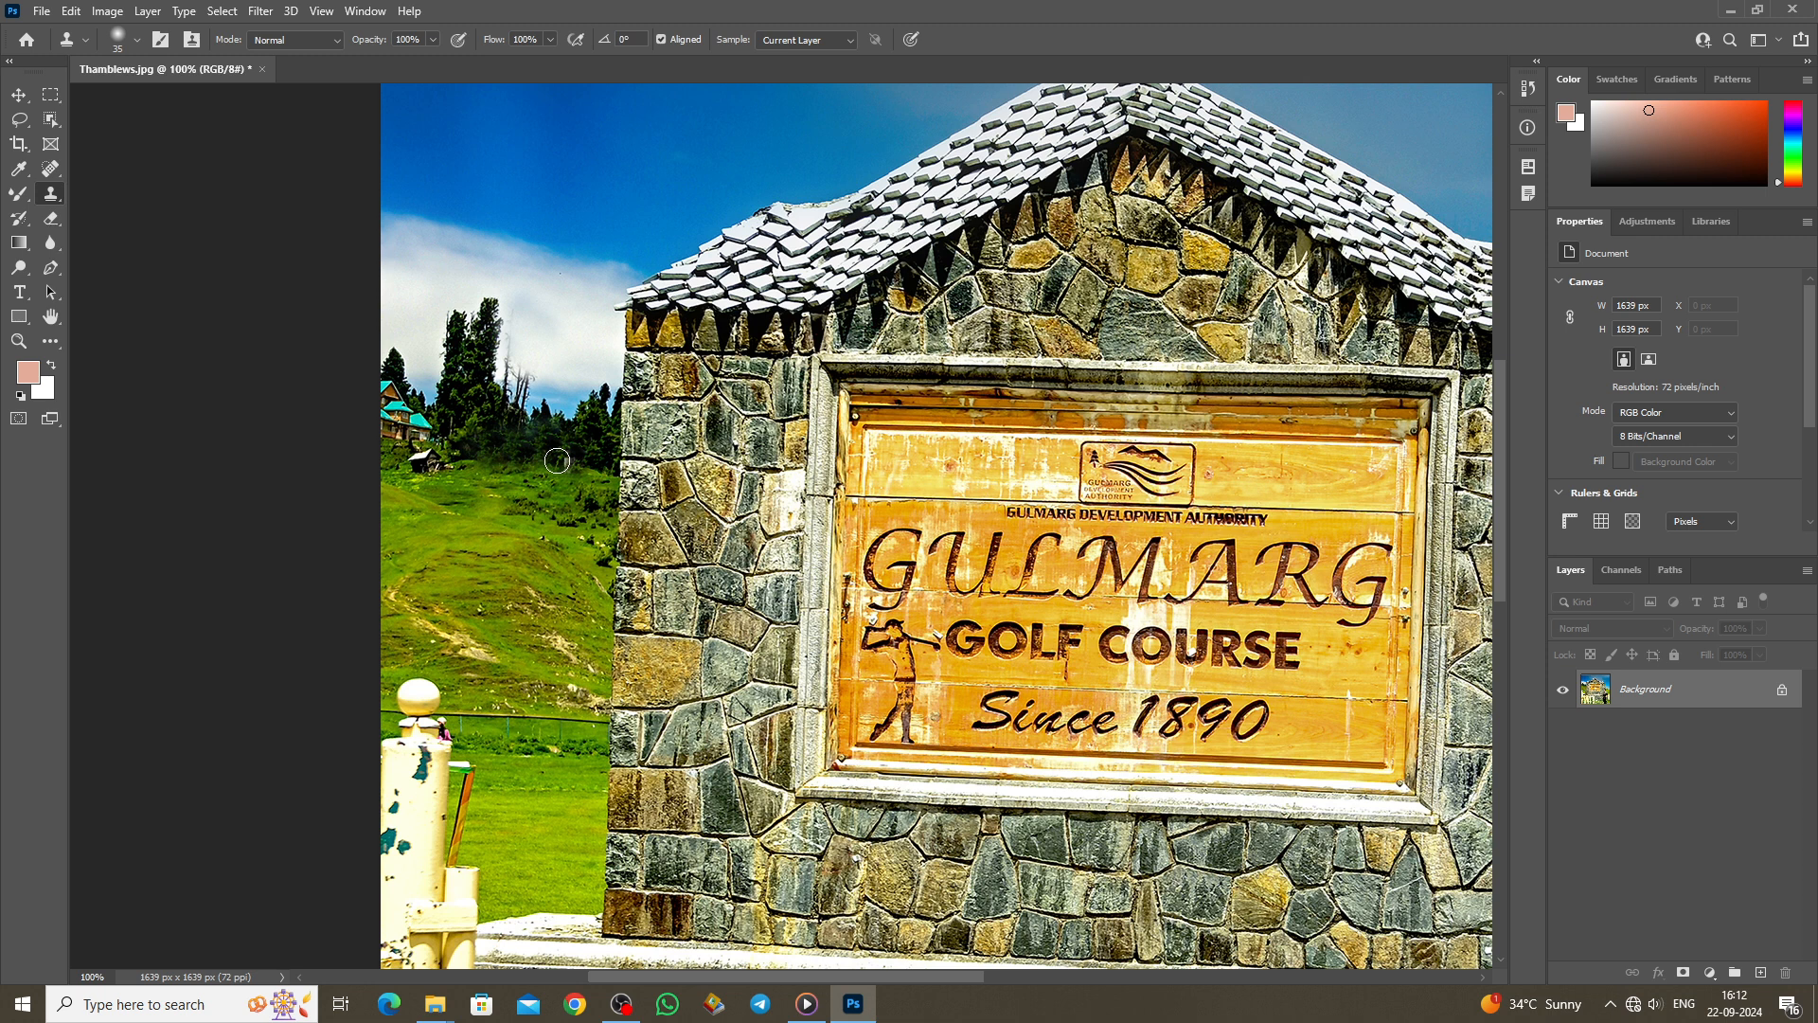
pyautogui.scroll(1, 557, 461)
# Step: Switch to the Pattern Stamp Tool and paint a dark green leaf pattern across the sky and roof
pyautogui.rightClick(50, 193)
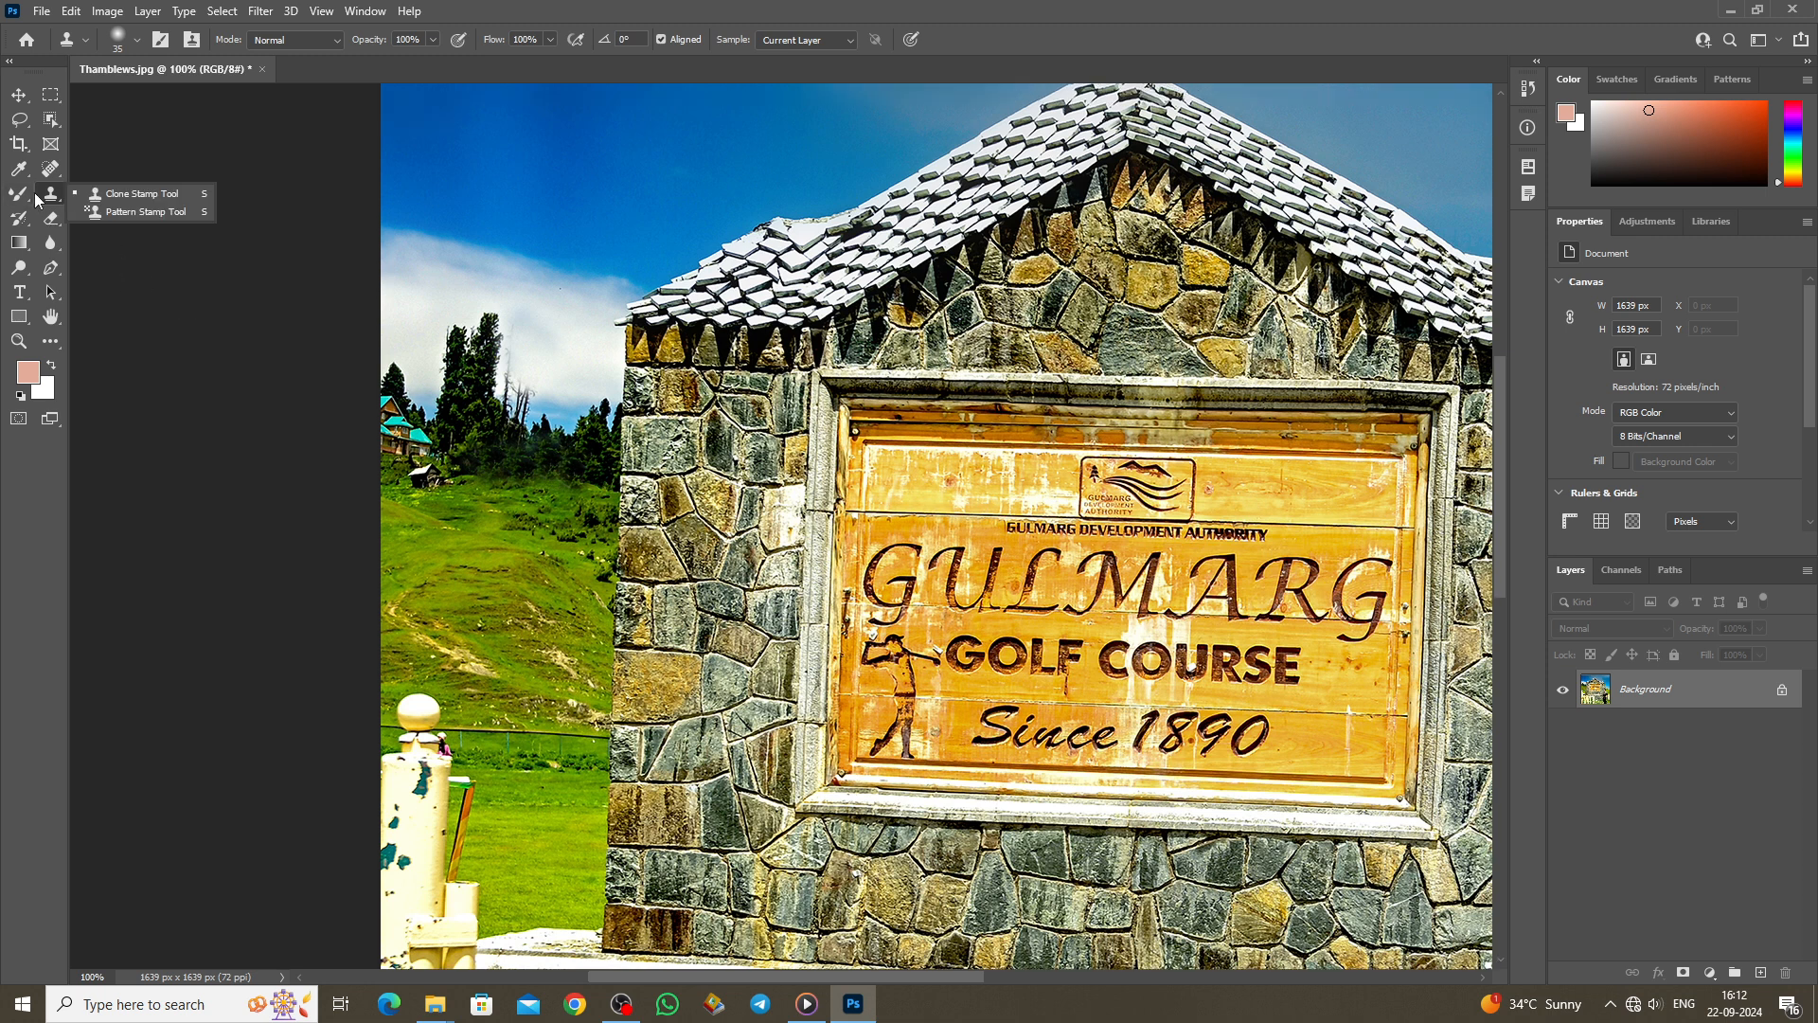
pyautogui.click(123, 212)
pyautogui.scroll(5, 997, 489)
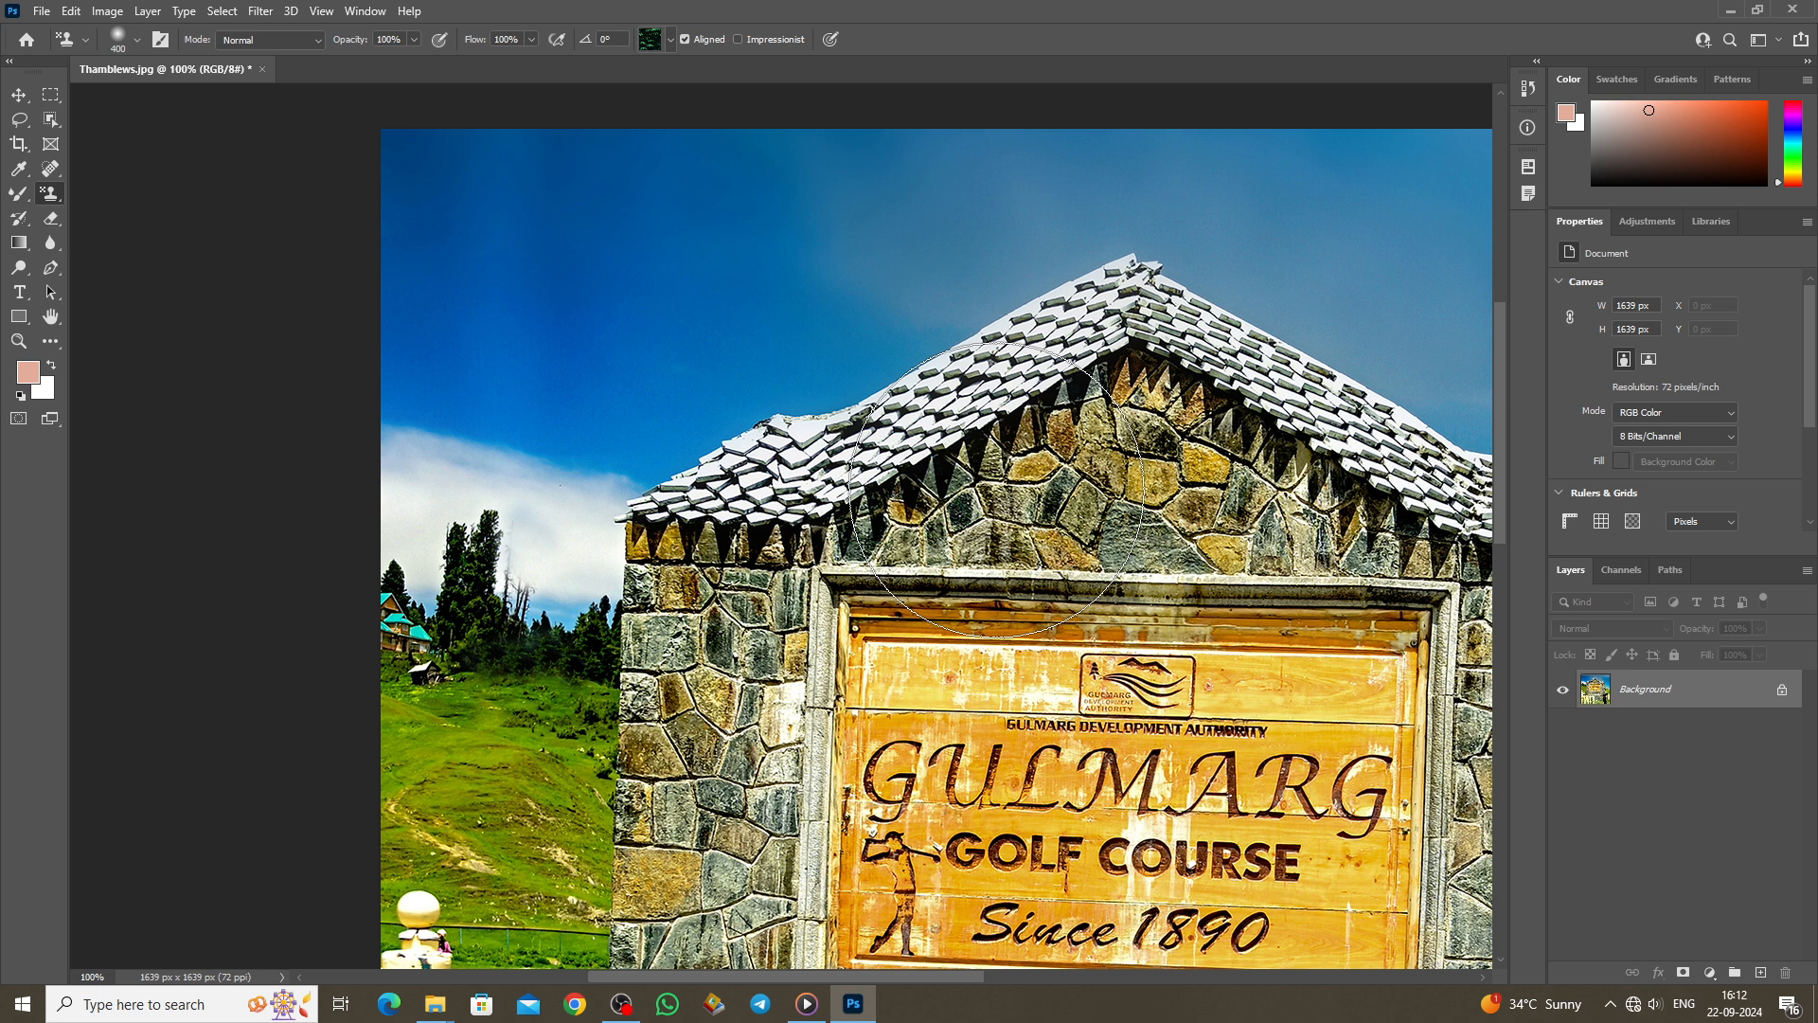
pyautogui.scroll(-1, 997, 490)
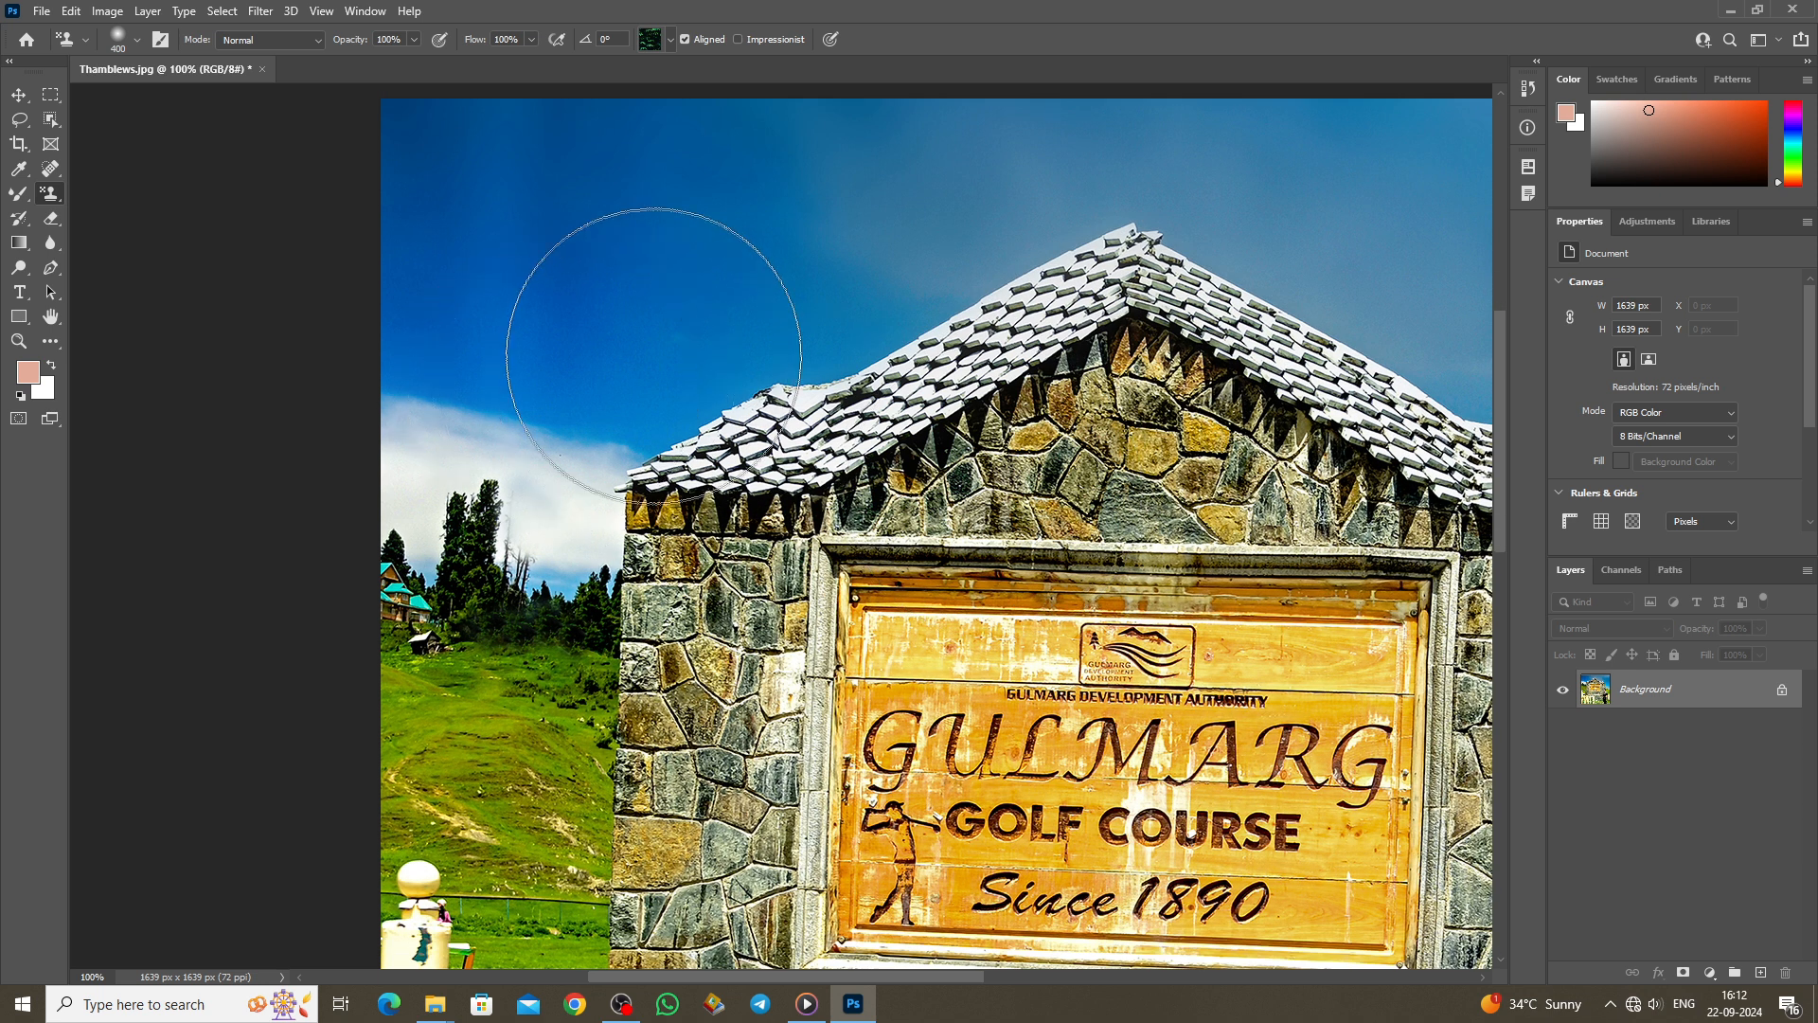
pyautogui.moveTo(634, 357)
pyautogui.mouseDown()
pyautogui.moveTo(663, 502)
pyautogui.moveTo(782, 492)
pyautogui.moveTo(883, 370)
pyautogui.moveTo(976, 341)
pyautogui.moveTo(1080, 426)
pyautogui.moveTo(1108, 530)
pyautogui.moveTo(739, 502)
pyautogui.moveTo(654, 440)
pyautogui.moveTo(814, 464)
pyautogui.moveTo(904, 435)
pyautogui.mouseUp()
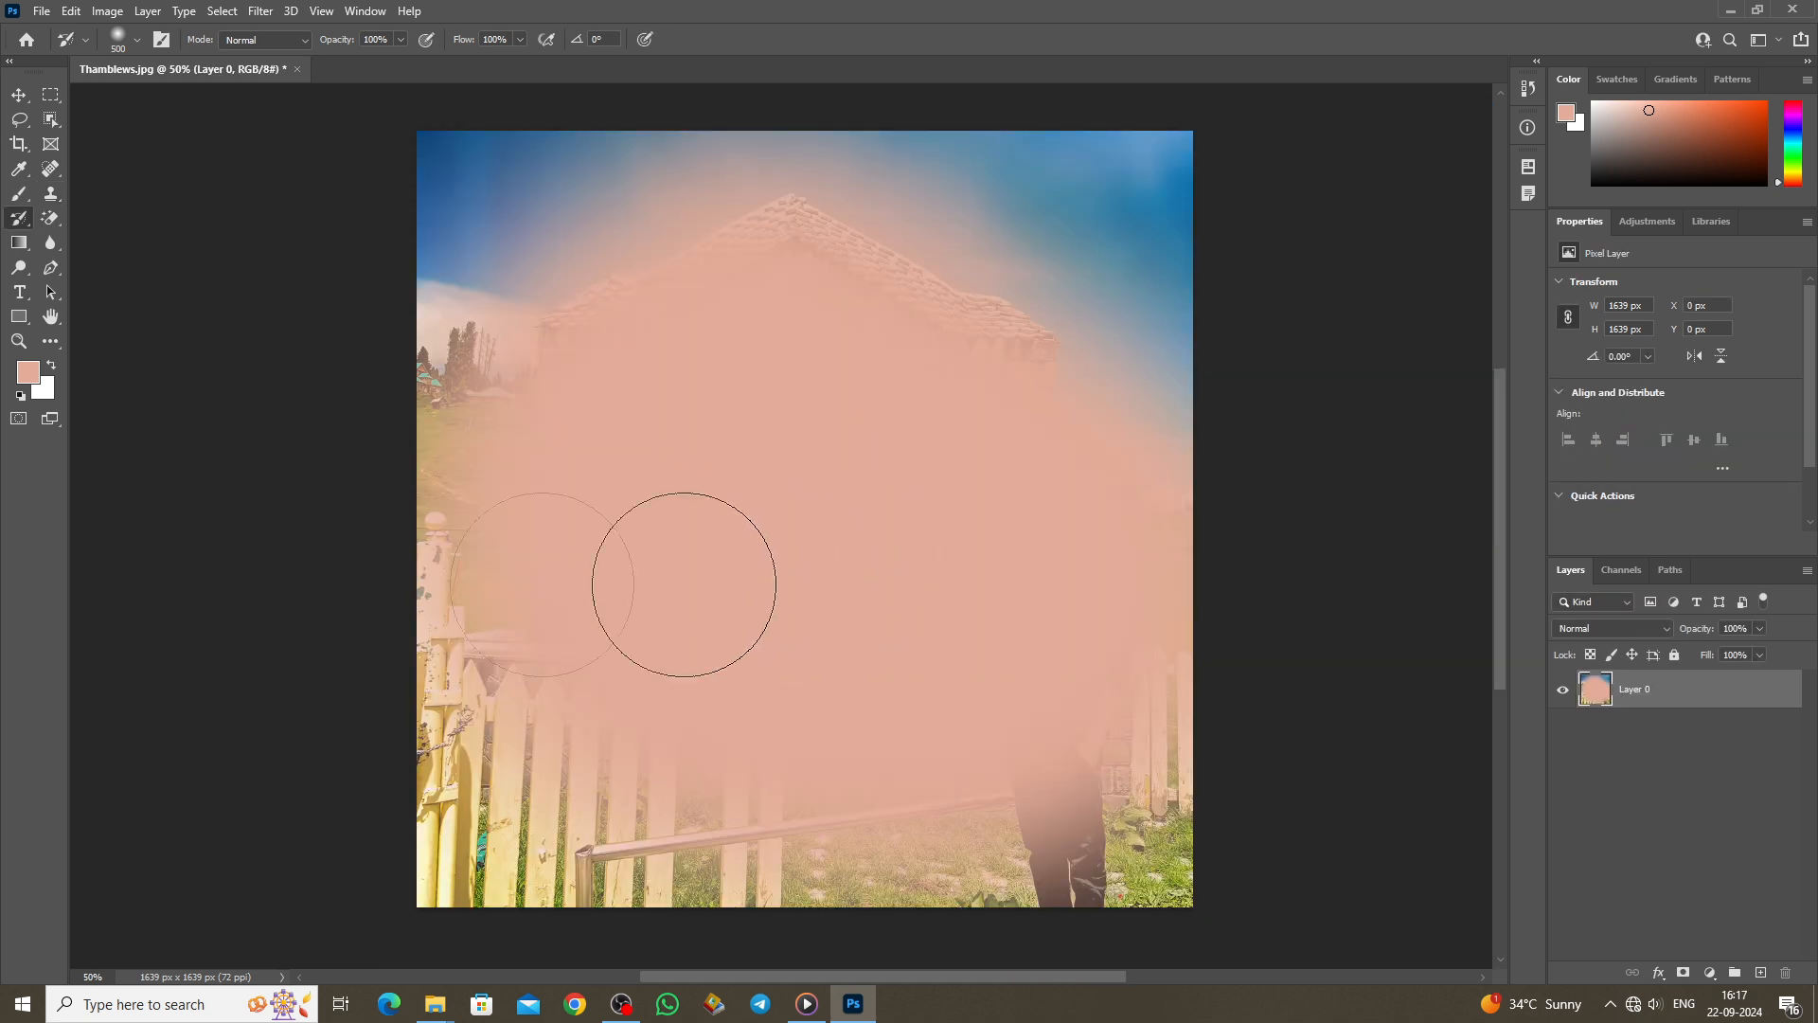
# Step: With the History Brush, paint back the stone wall, grass, sign, roof and sky to remove the pink haze
pyautogui.rightClick(19, 221)
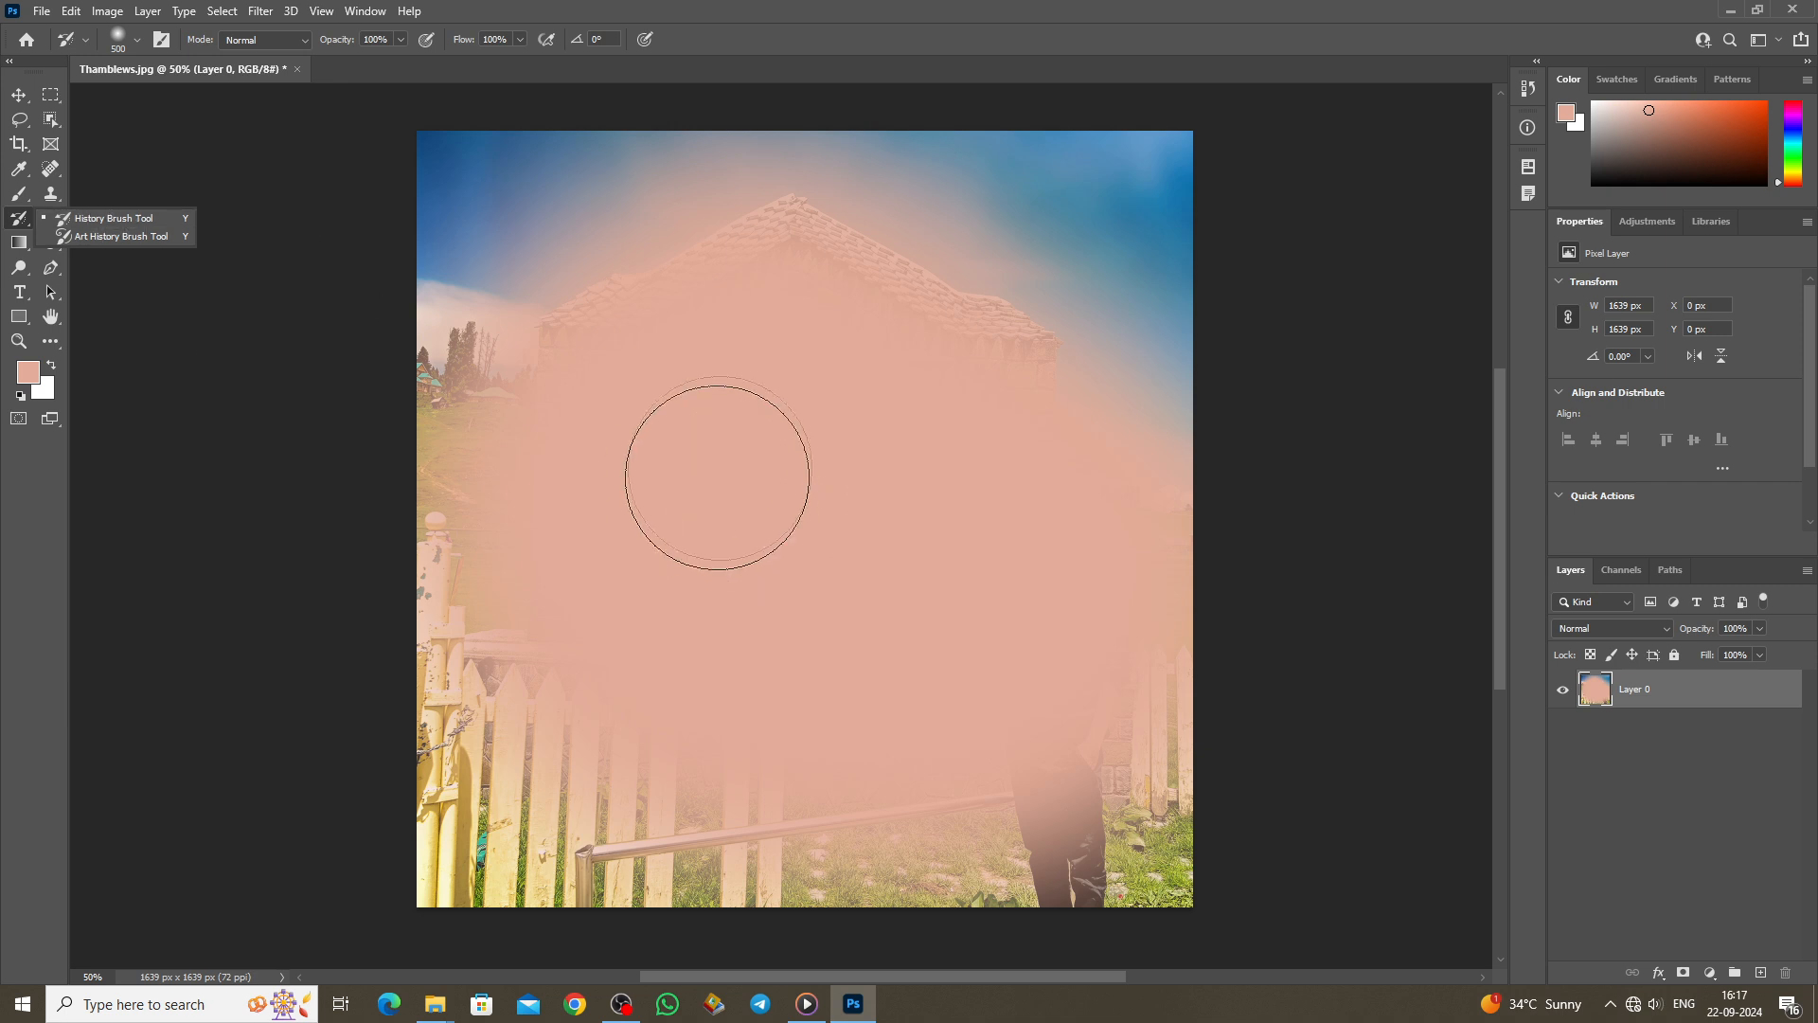
pyautogui.scroll(1, 820, 604)
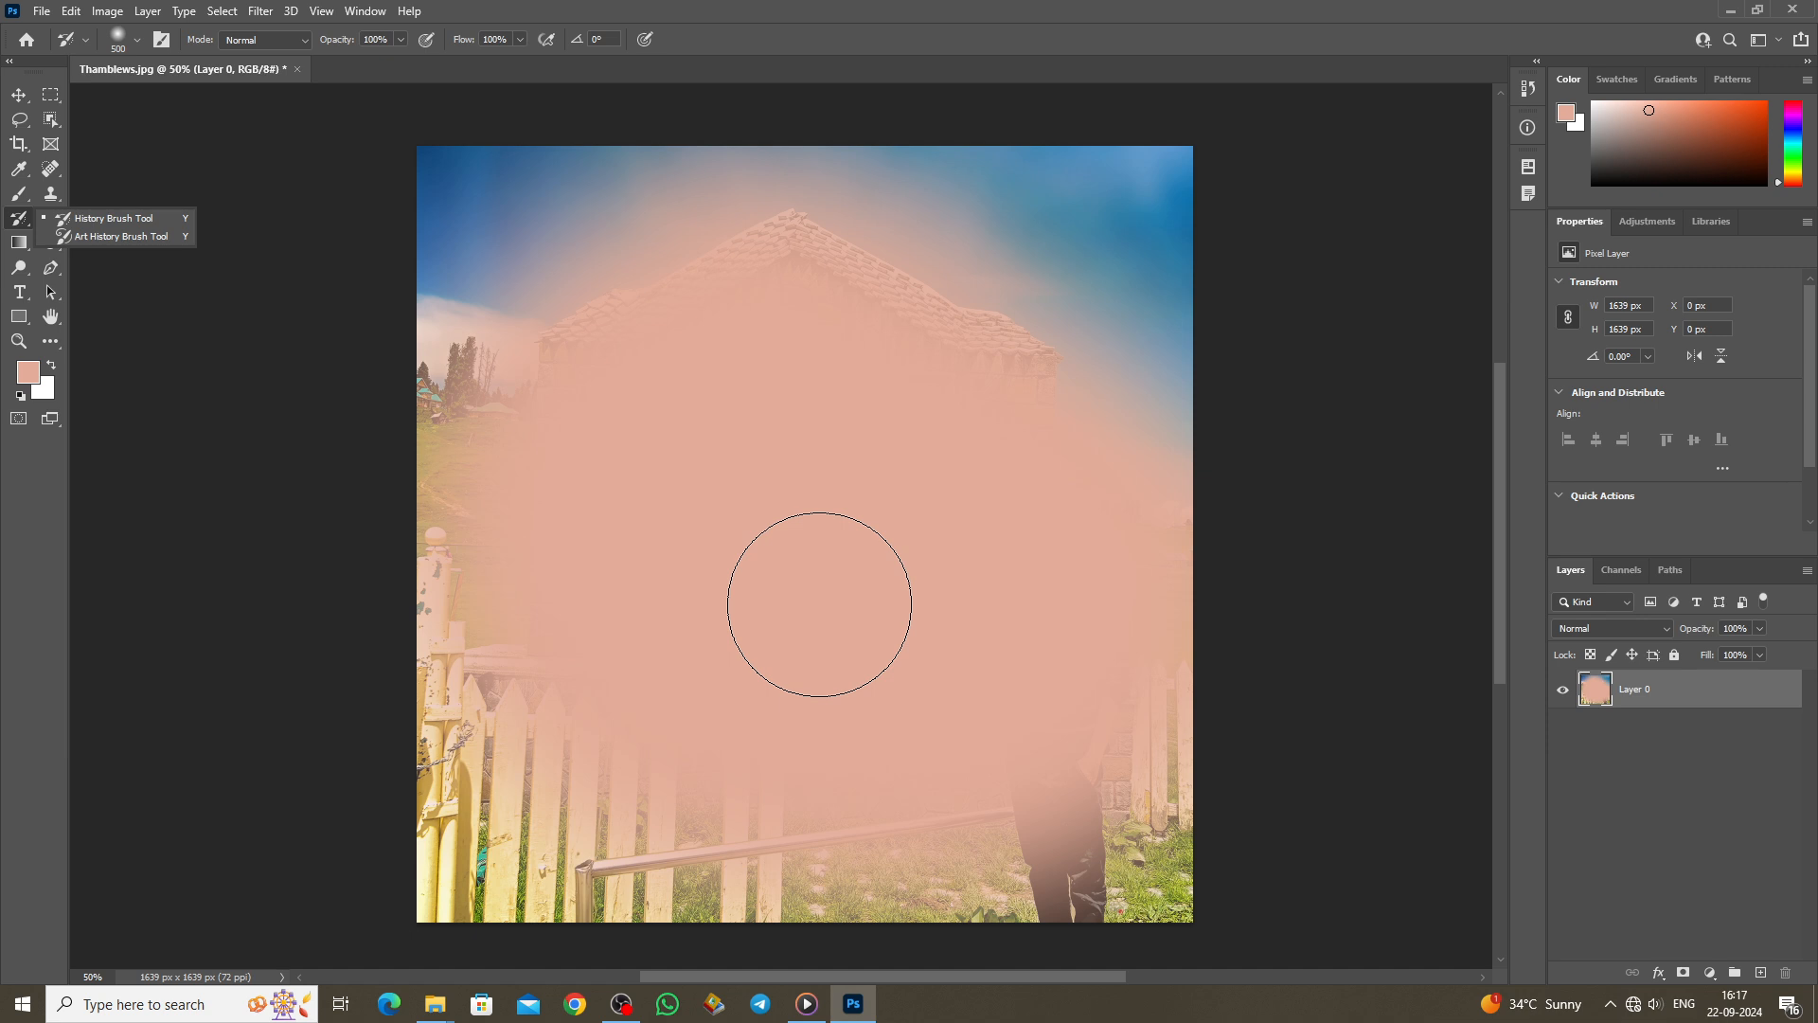
pyautogui.moveTo(547, 568)
pyautogui.mouseDown()
pyautogui.moveTo(579, 423)
pyautogui.moveTo(501, 677)
pyautogui.moveTo(638, 765)
pyautogui.moveTo(751, 750)
pyautogui.moveTo(925, 809)
pyautogui.moveTo(489, 787)
pyautogui.moveTo(705, 869)
pyautogui.moveTo(1044, 811)
pyautogui.moveTo(1060, 850)
pyautogui.moveTo(1123, 693)
pyautogui.moveTo(848, 534)
pyautogui.moveTo(706, 584)
pyautogui.moveTo(961, 604)
pyautogui.moveTo(1040, 522)
pyautogui.moveTo(721, 476)
pyautogui.moveTo(981, 366)
pyautogui.moveTo(617, 255)
pyautogui.moveTo(535, 279)
pyautogui.moveTo(536, 523)
pyautogui.moveTo(435, 224)
pyautogui.mouseUp()
pyautogui.moveTo(779, 601)
pyautogui.mouseDown()
pyautogui.moveTo(966, 208)
pyautogui.moveTo(1156, 418)
pyautogui.moveTo(1080, 654)
pyautogui.mouseUp()
pyautogui.moveTo(715, 154)
pyautogui.mouseDown()
pyautogui.moveTo(948, 338)
pyautogui.moveTo(1098, 287)
pyautogui.moveTo(916, 297)
pyautogui.moveTo(696, 512)
pyautogui.mouseUp()
pyautogui.scroll(-3, 720, 502)
pyautogui.scroll(2, 736, 487)
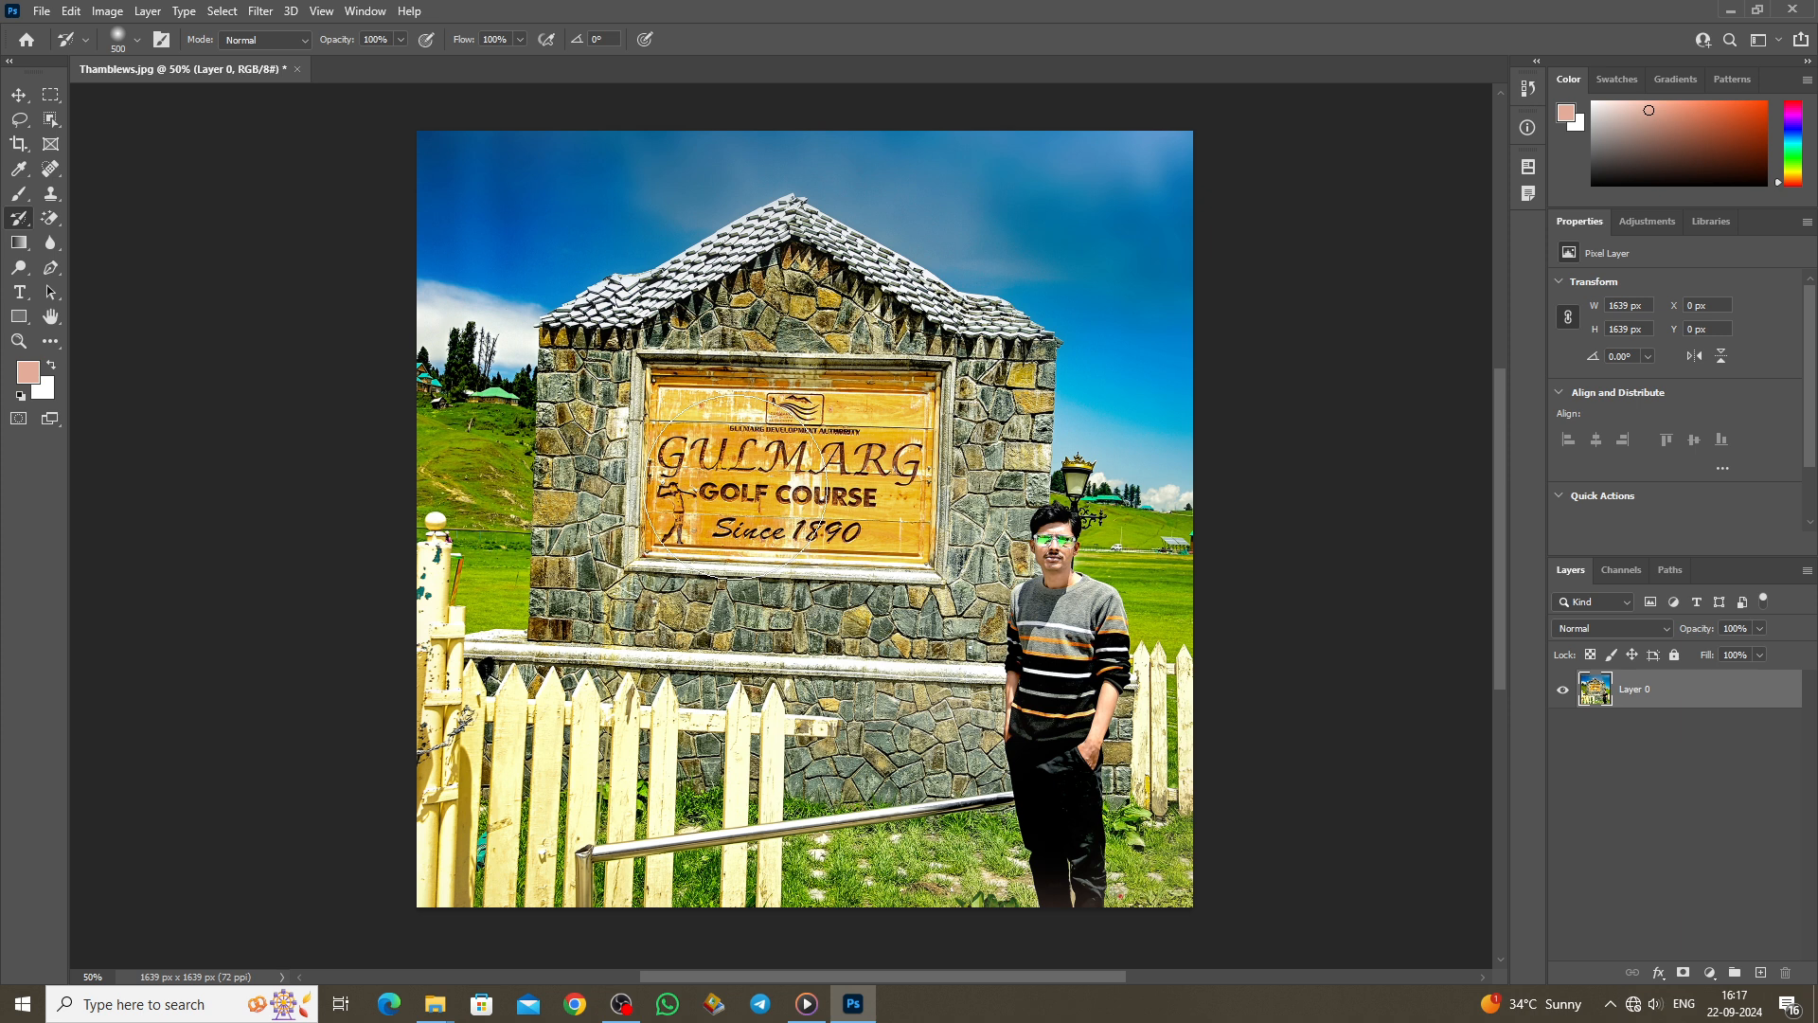
# Step: Apply a 1.0-pixel Gaussian Blur, then history-brush the sign, wall and face back to sharpness
pyautogui.click(262, 10)
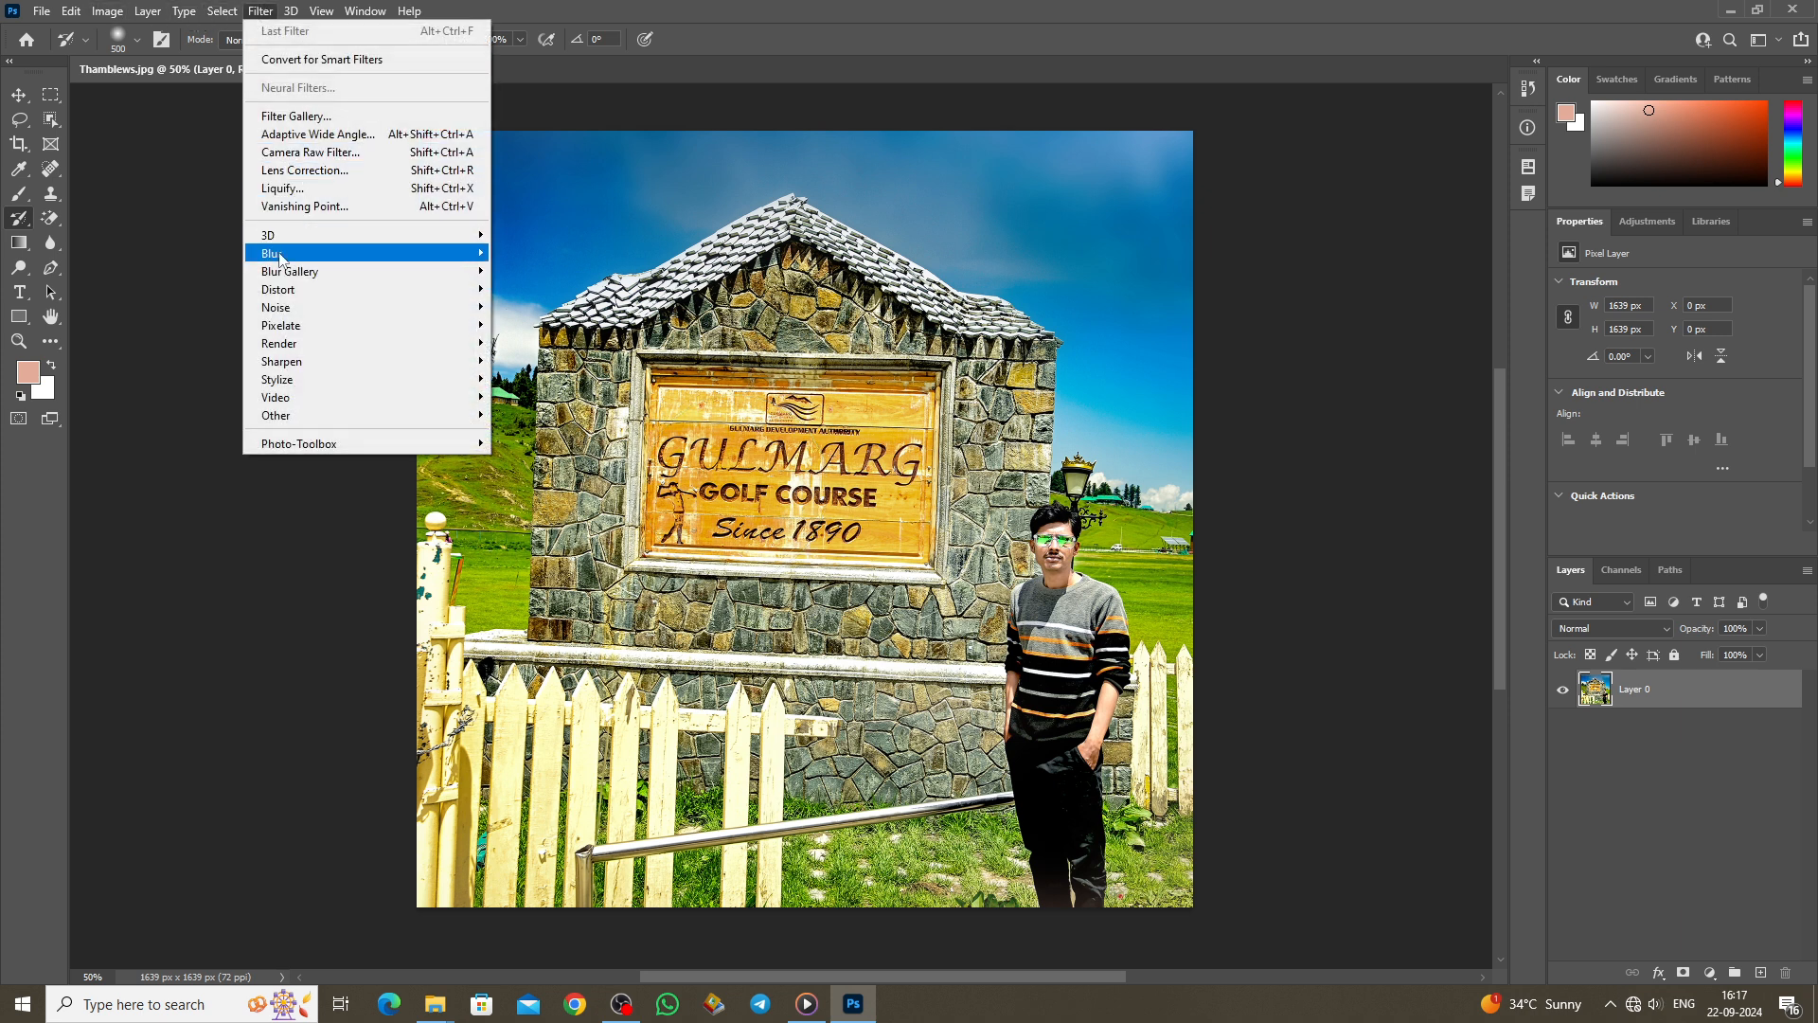
pyautogui.moveTo(315, 254)
pyautogui.click(542, 325)
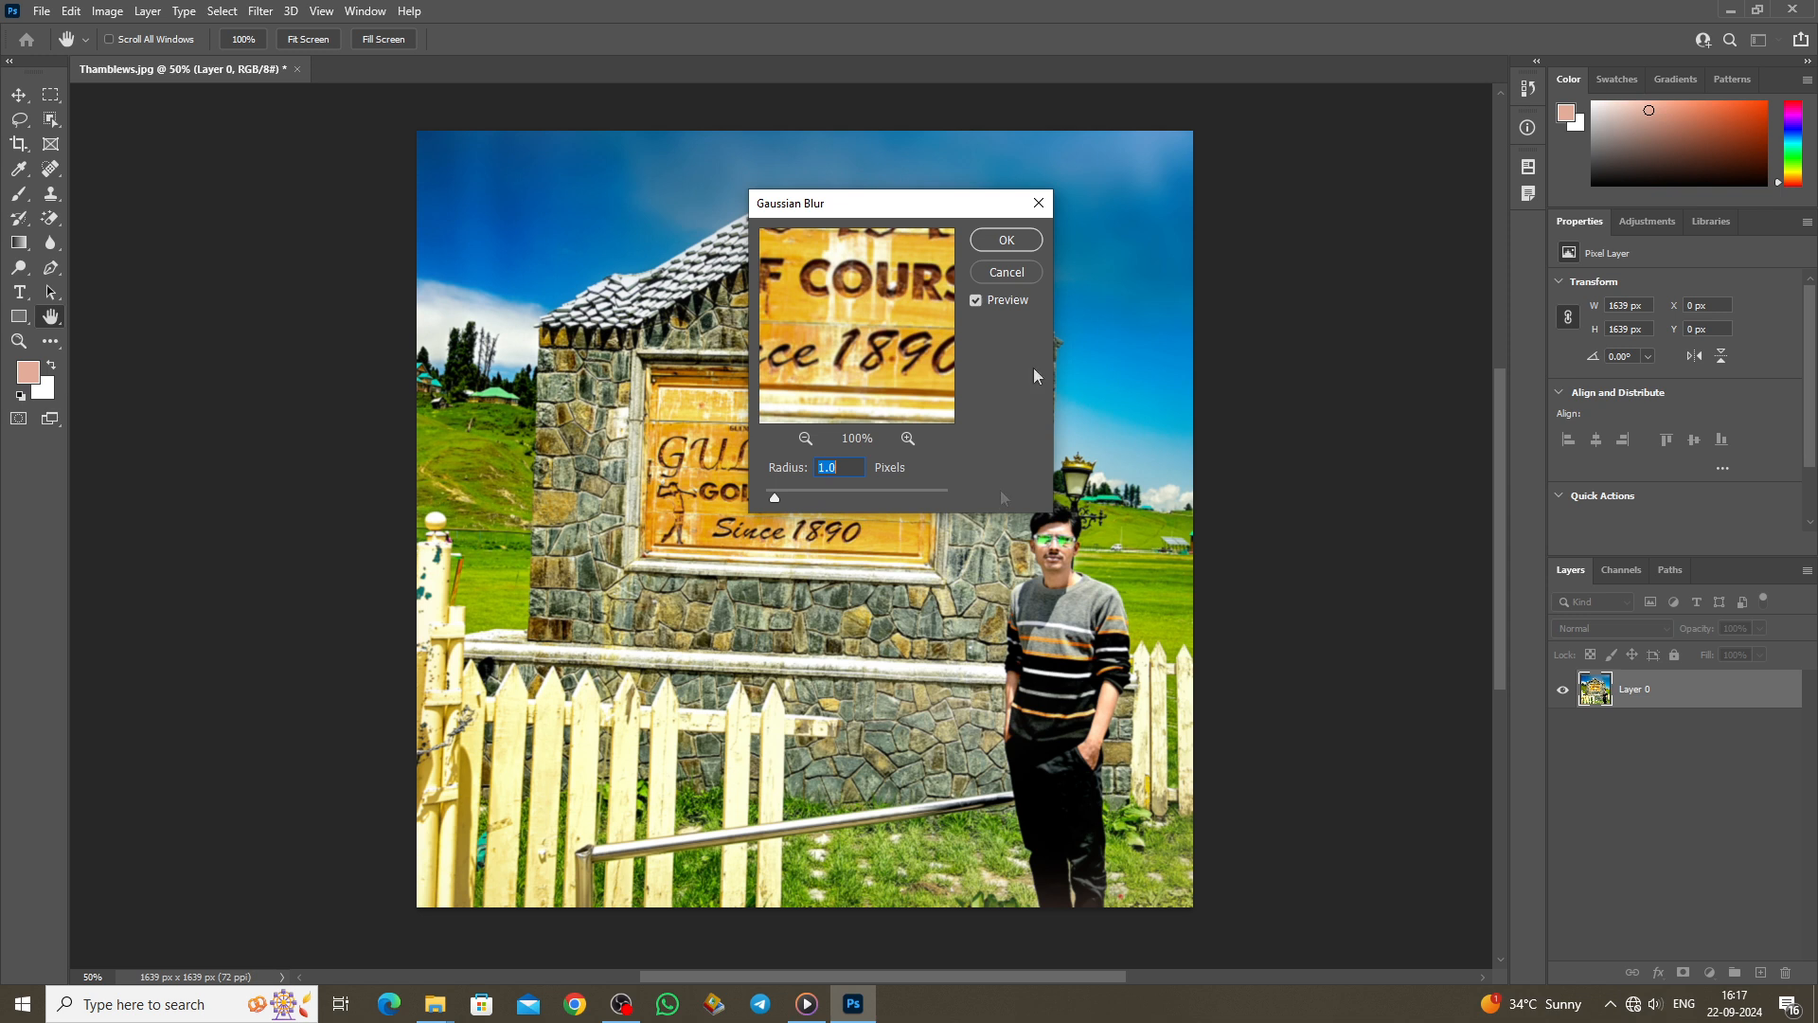
pyautogui.click(1007, 242)
pyautogui.moveTo(681, 460)
pyautogui.mouseDown()
pyautogui.moveTo(593, 488)
pyautogui.moveTo(581, 628)
pyautogui.moveTo(724, 497)
pyautogui.moveTo(794, 476)
pyautogui.moveTo(1063, 551)
pyautogui.mouseUp()
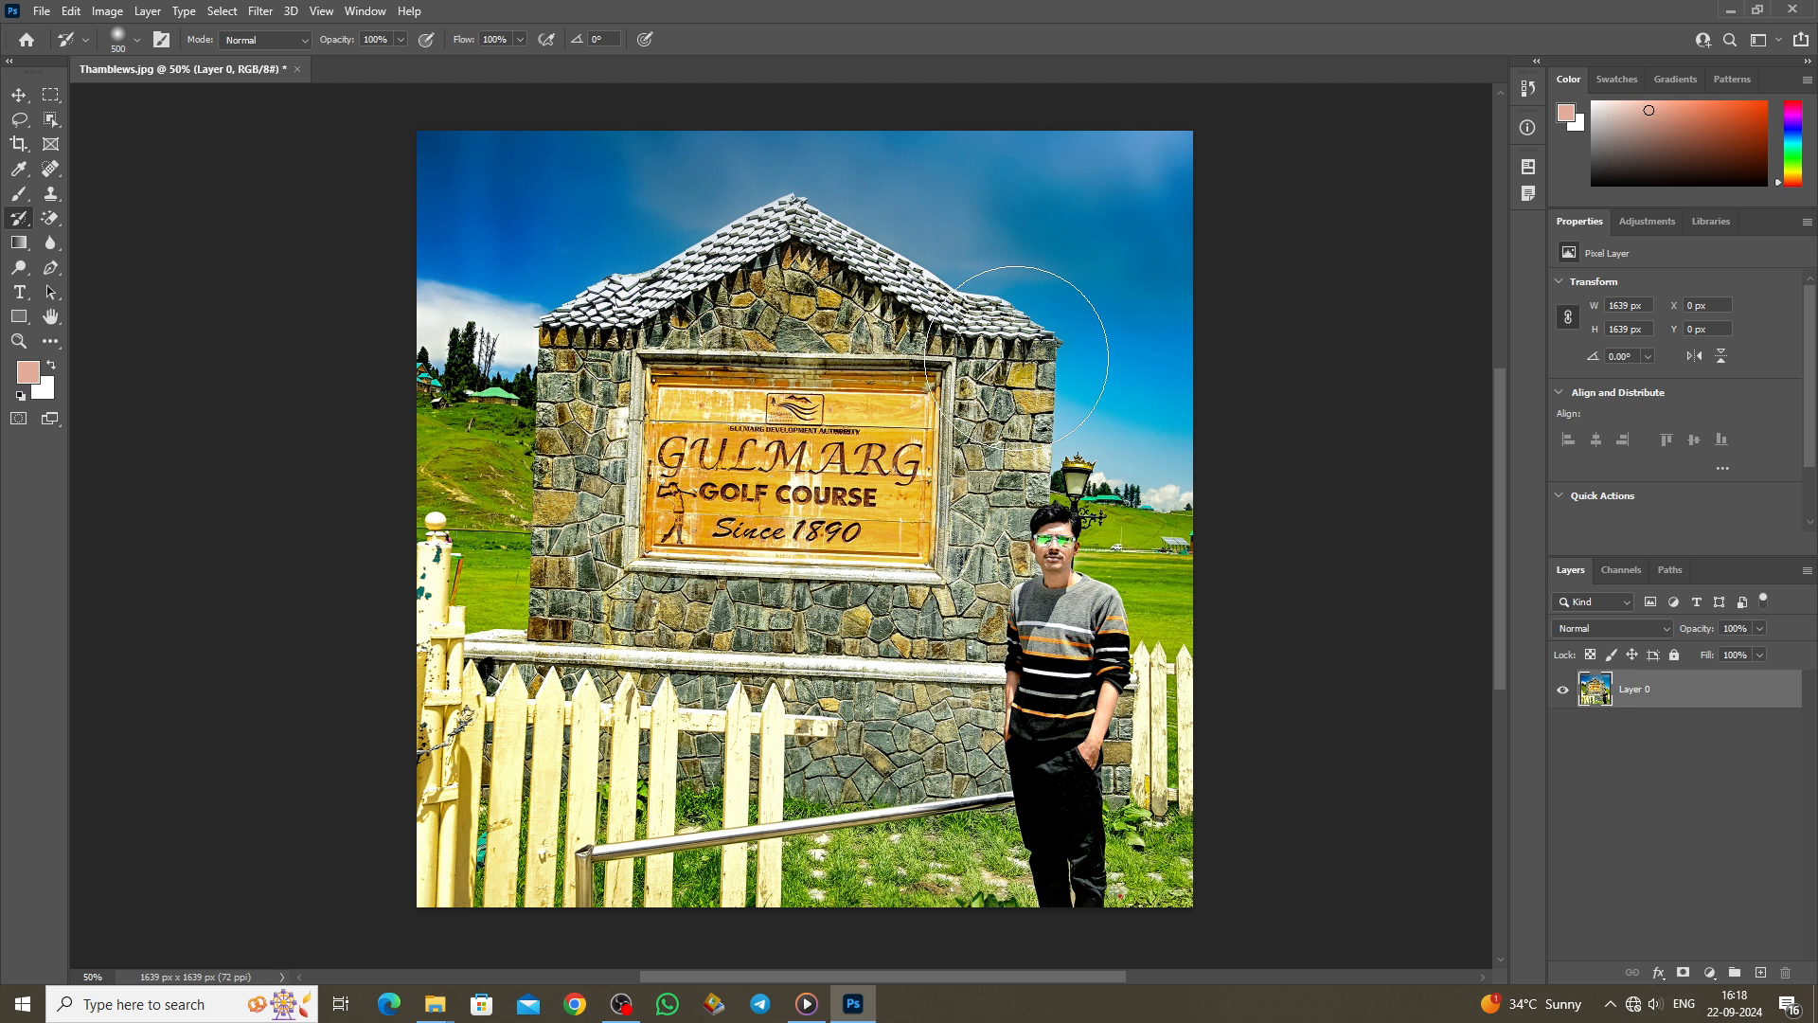
# Step: With the Art History Brush at size 125, smear the left roof edge into the sky
pyautogui.rightClick(19, 217)
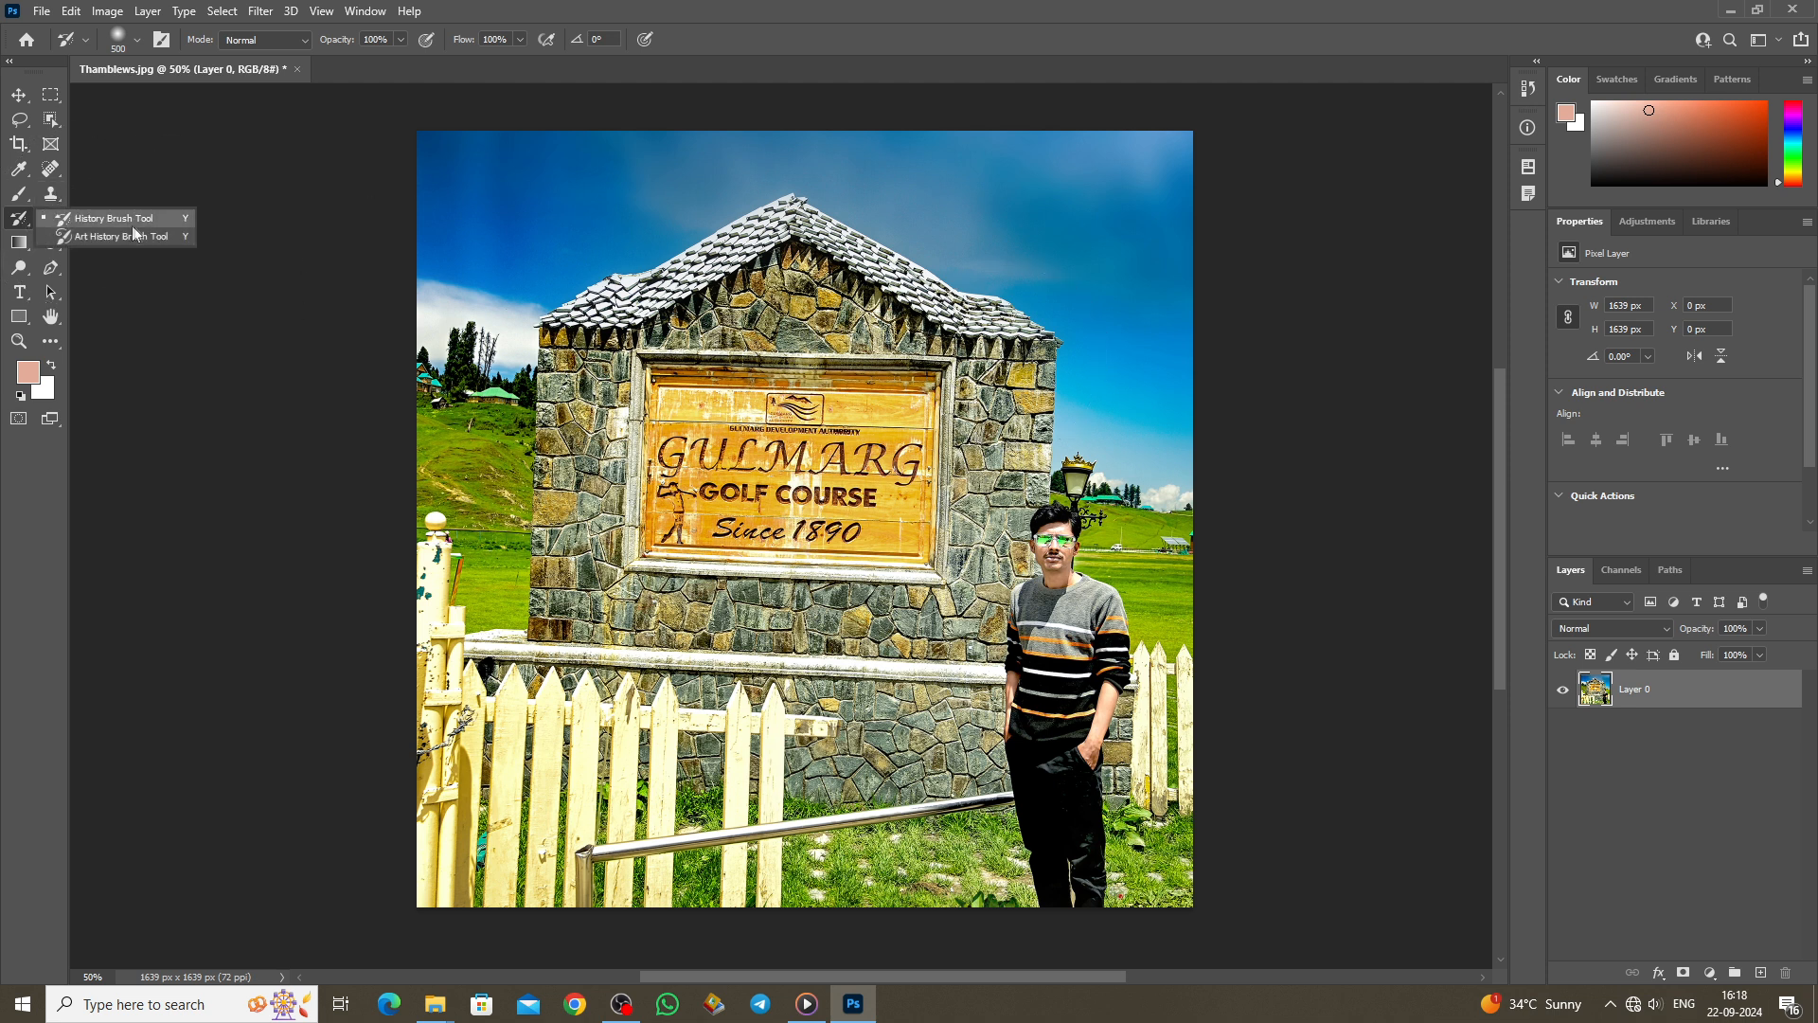
pyautogui.click(121, 236)
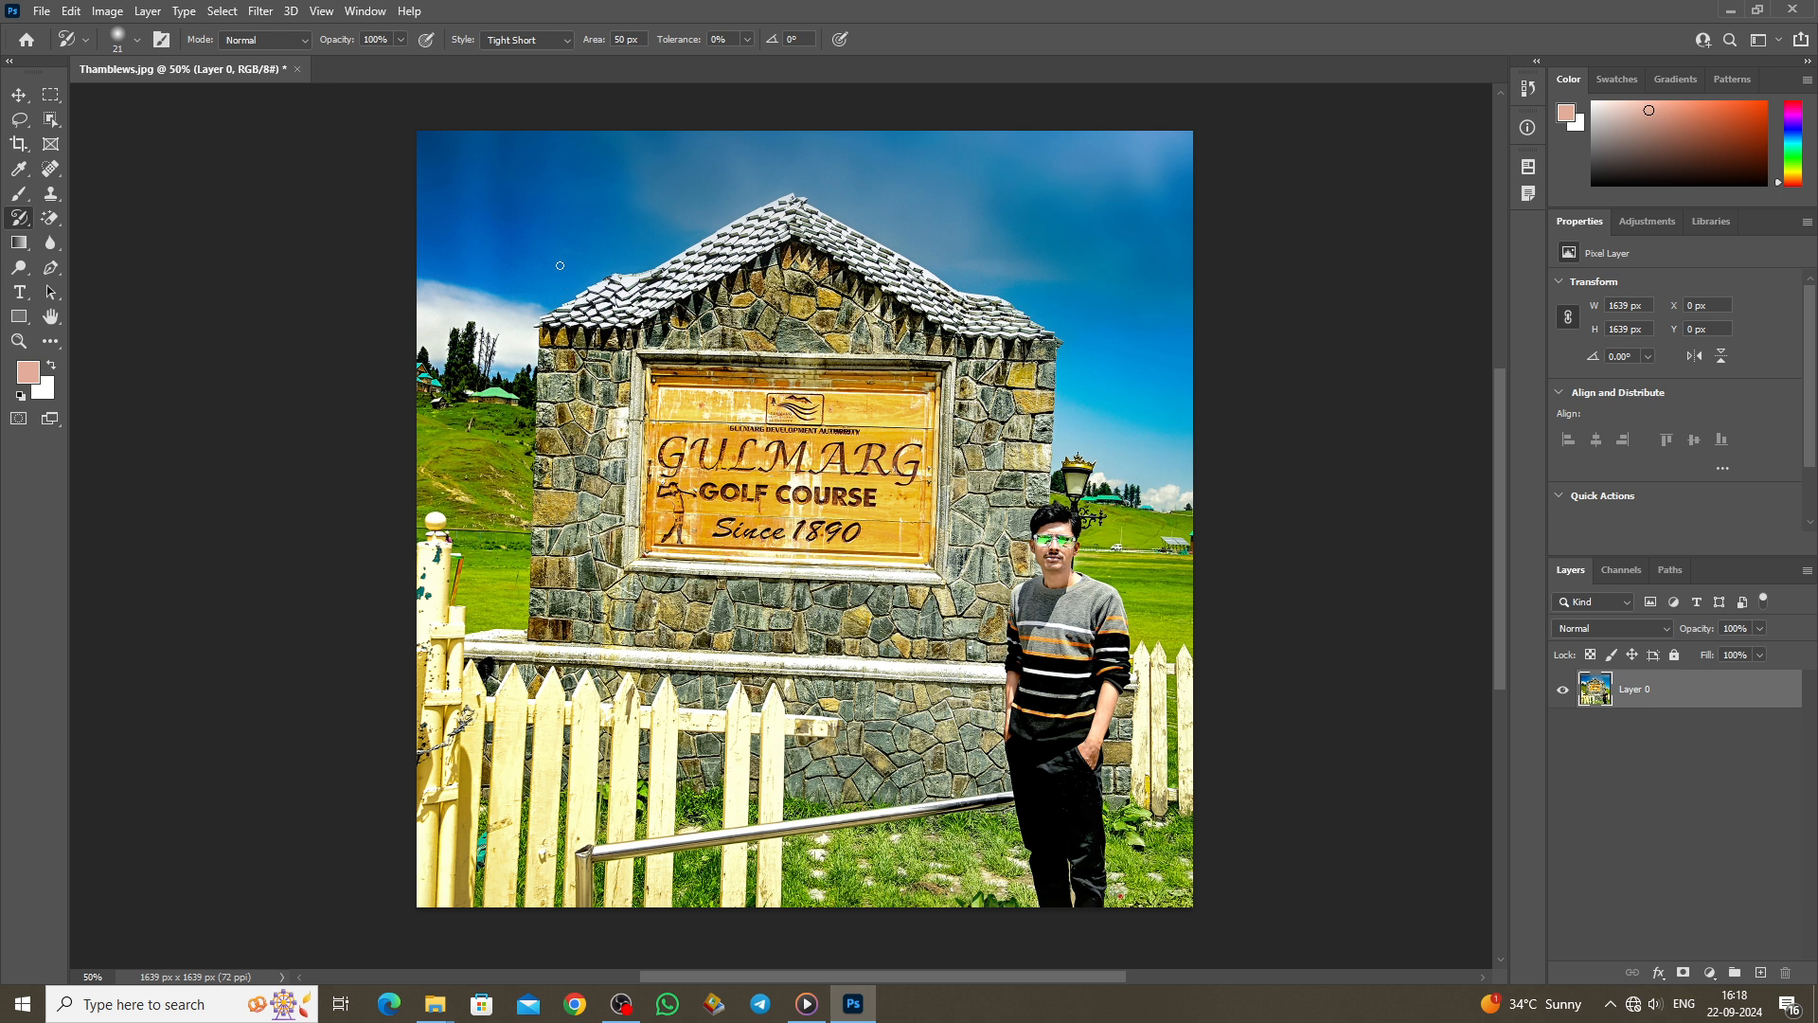
pyautogui.press(']')
pyautogui.press(']')
pyautogui.press(']')
pyautogui.press(']')
pyautogui.press(']')
pyautogui.press(']')
pyautogui.press(']')
pyautogui.press(']')
pyautogui.press(']')
pyautogui.press(']')
pyautogui.press(']')
pyautogui.press(']')
pyautogui.press(']')
pyautogui.press(']')
pyautogui.press(']')
pyautogui.press('[')
pyautogui.press('[')
pyautogui.press('[')
pyautogui.press('[')
pyautogui.moveTo(551, 312)
pyautogui.mouseDown()
pyautogui.moveTo(446, 302)
pyautogui.moveTo(824, 216)
pyautogui.moveTo(896, 281)
pyautogui.moveTo(976, 288)
pyautogui.moveTo(1062, 331)
pyautogui.moveTo(1095, 313)
pyautogui.moveTo(1079, 244)
pyautogui.moveTo(894, 194)
pyautogui.moveTo(594, 182)
pyautogui.moveTo(496, 199)
pyautogui.moveTo(630, 248)
pyautogui.mouseUp()
pyautogui.rightClick(49, 225)
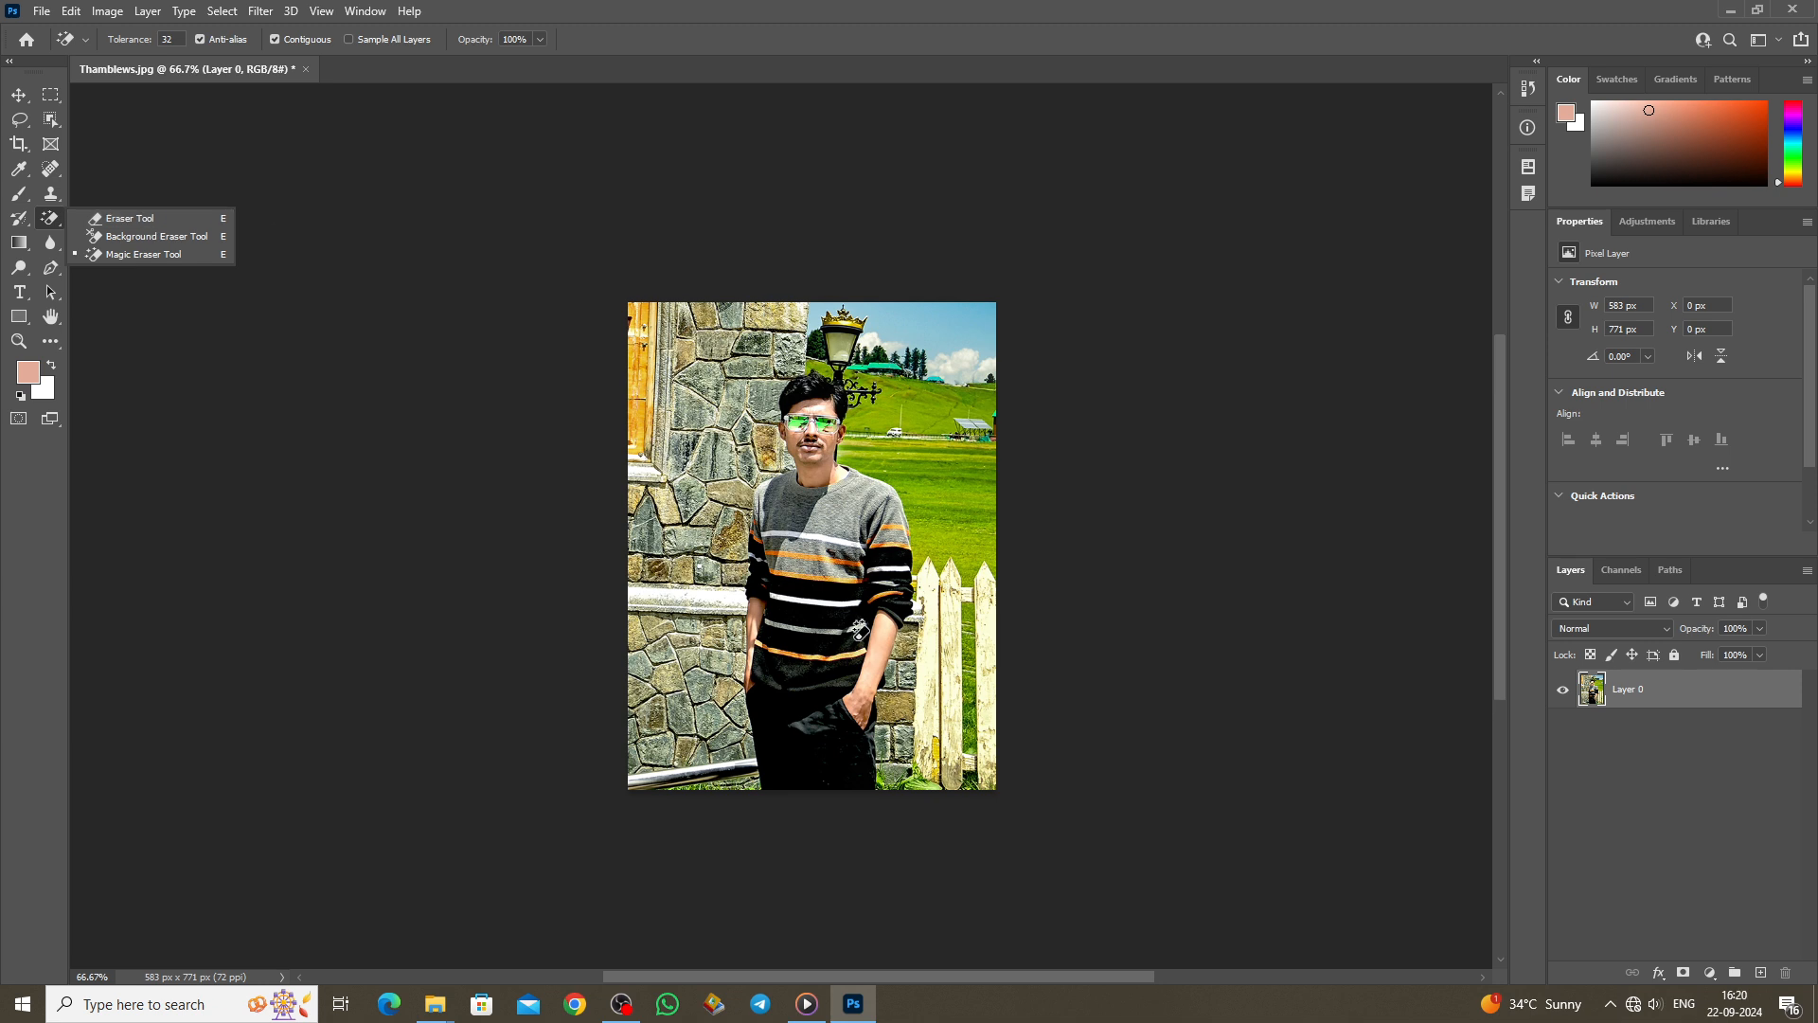
# Step: Erase the grass and sky right of the man's head with the Eraser, then undo it
pyautogui.click(106, 219)
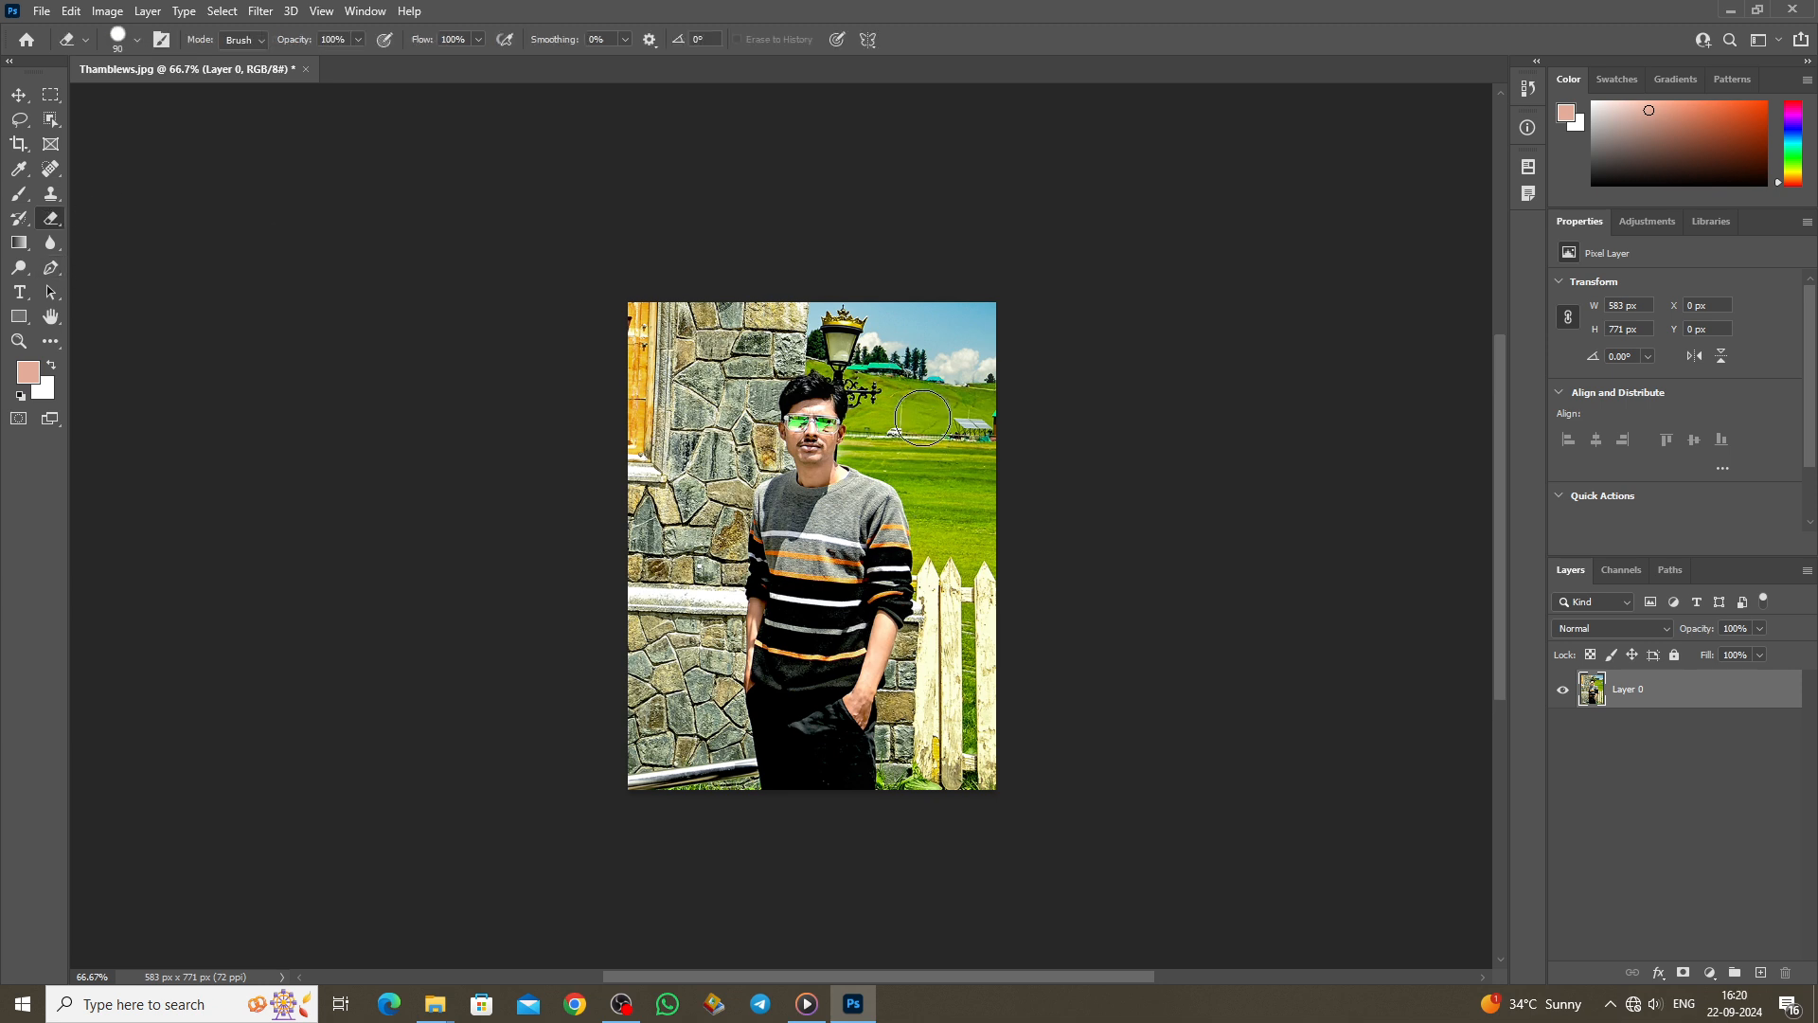
pyautogui.moveTo(897, 407)
pyautogui.mouseDown()
pyautogui.moveTo(895, 446)
pyautogui.moveTo(951, 422)
pyautogui.moveTo(960, 449)
pyautogui.moveTo(980, 440)
pyautogui.moveTo(907, 405)
pyautogui.moveTo(870, 351)
pyautogui.moveTo(890, 330)
pyautogui.moveTo(924, 388)
pyautogui.moveTo(980, 386)
pyautogui.moveTo(822, 311)
pyautogui.moveTo(719, 340)
pyautogui.moveTo(665, 294)
pyautogui.moveTo(648, 354)
pyautogui.moveTo(808, 332)
pyautogui.moveTo(873, 374)
pyautogui.moveTo(874, 442)
pyautogui.moveTo(945, 467)
pyautogui.moveTo(981, 535)
pyautogui.moveTo(962, 553)
pyautogui.moveTo(934, 476)
pyautogui.moveTo(923, 792)
pyautogui.moveTo(989, 736)
pyautogui.moveTo(995, 532)
pyautogui.moveTo(951, 682)
pyautogui.moveTo(987, 554)
pyautogui.moveTo(972, 321)
pyautogui.moveTo(1005, 325)
pyautogui.moveTo(711, 312)
pyautogui.moveTo(599, 414)
pyautogui.moveTo(676, 357)
pyautogui.moveTo(740, 351)
pyautogui.moveTo(695, 549)
pyautogui.moveTo(680, 442)
pyautogui.moveTo(647, 400)
pyautogui.moveTo(658, 502)
pyautogui.moveTo(614, 610)
pyautogui.moveTo(671, 578)
pyautogui.moveTo(664, 536)
pyautogui.mouseUp()
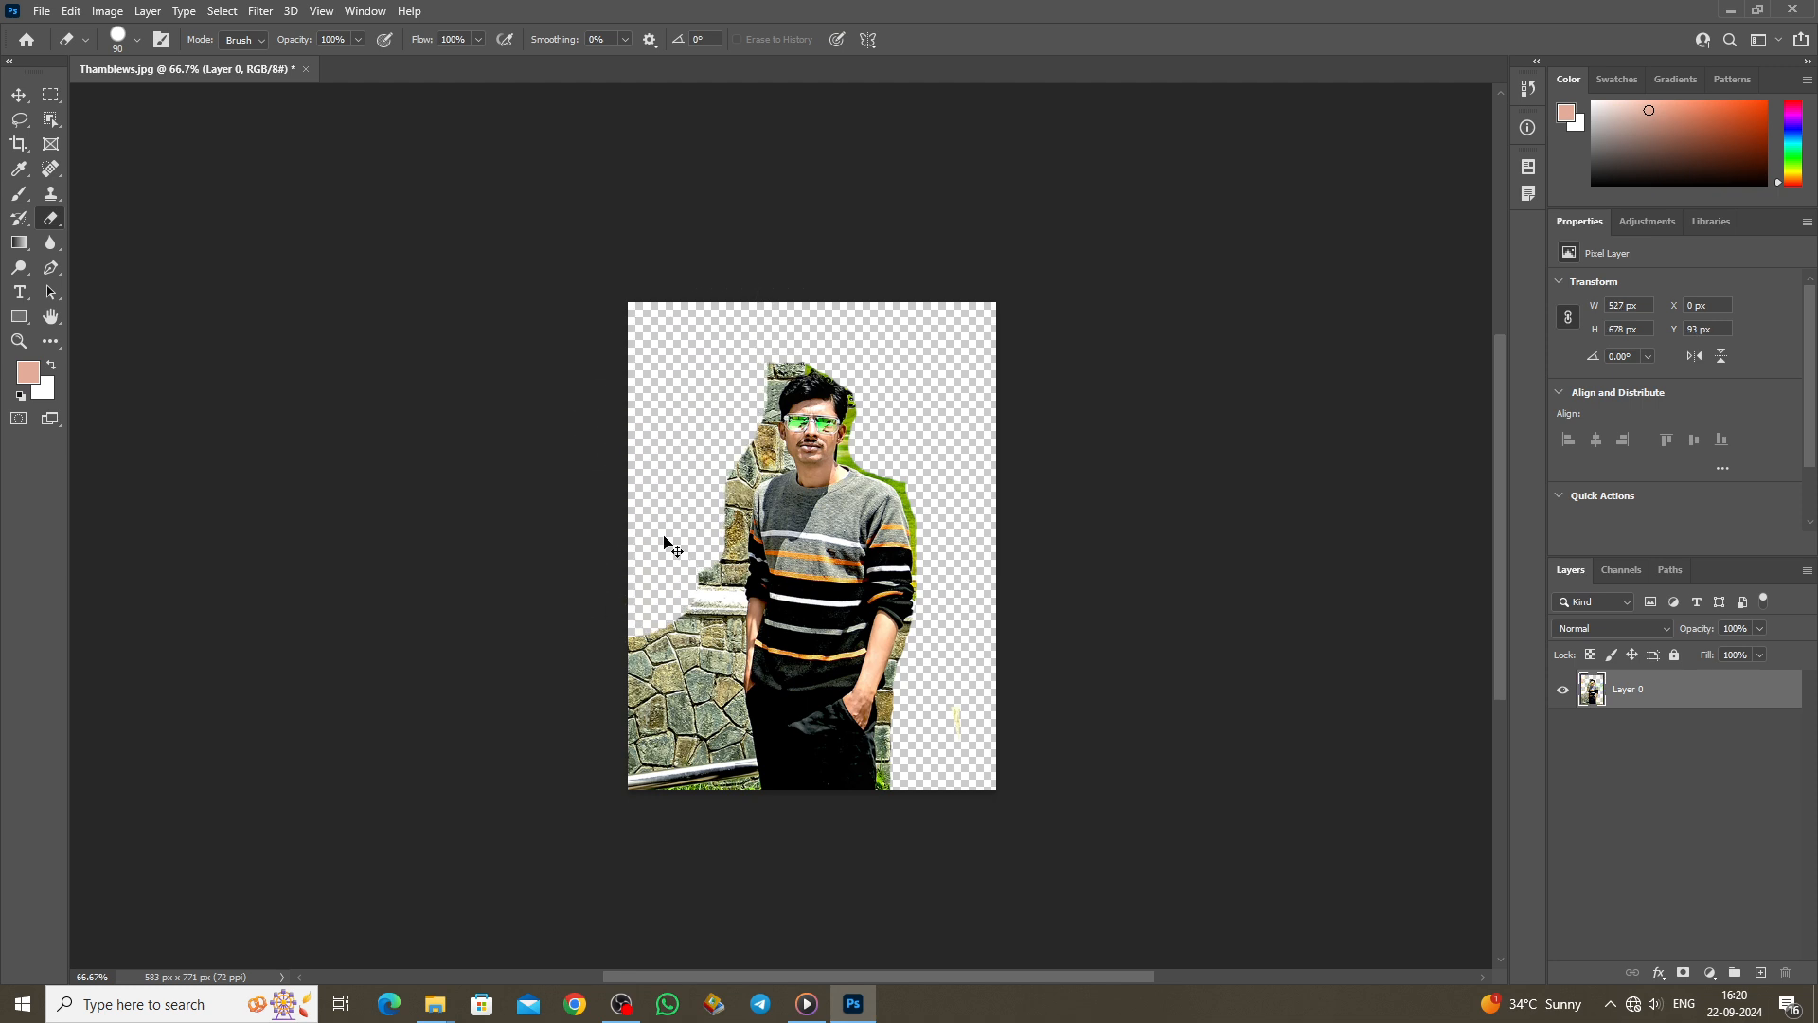
pyautogui.hotkey('ctrl', 'z')
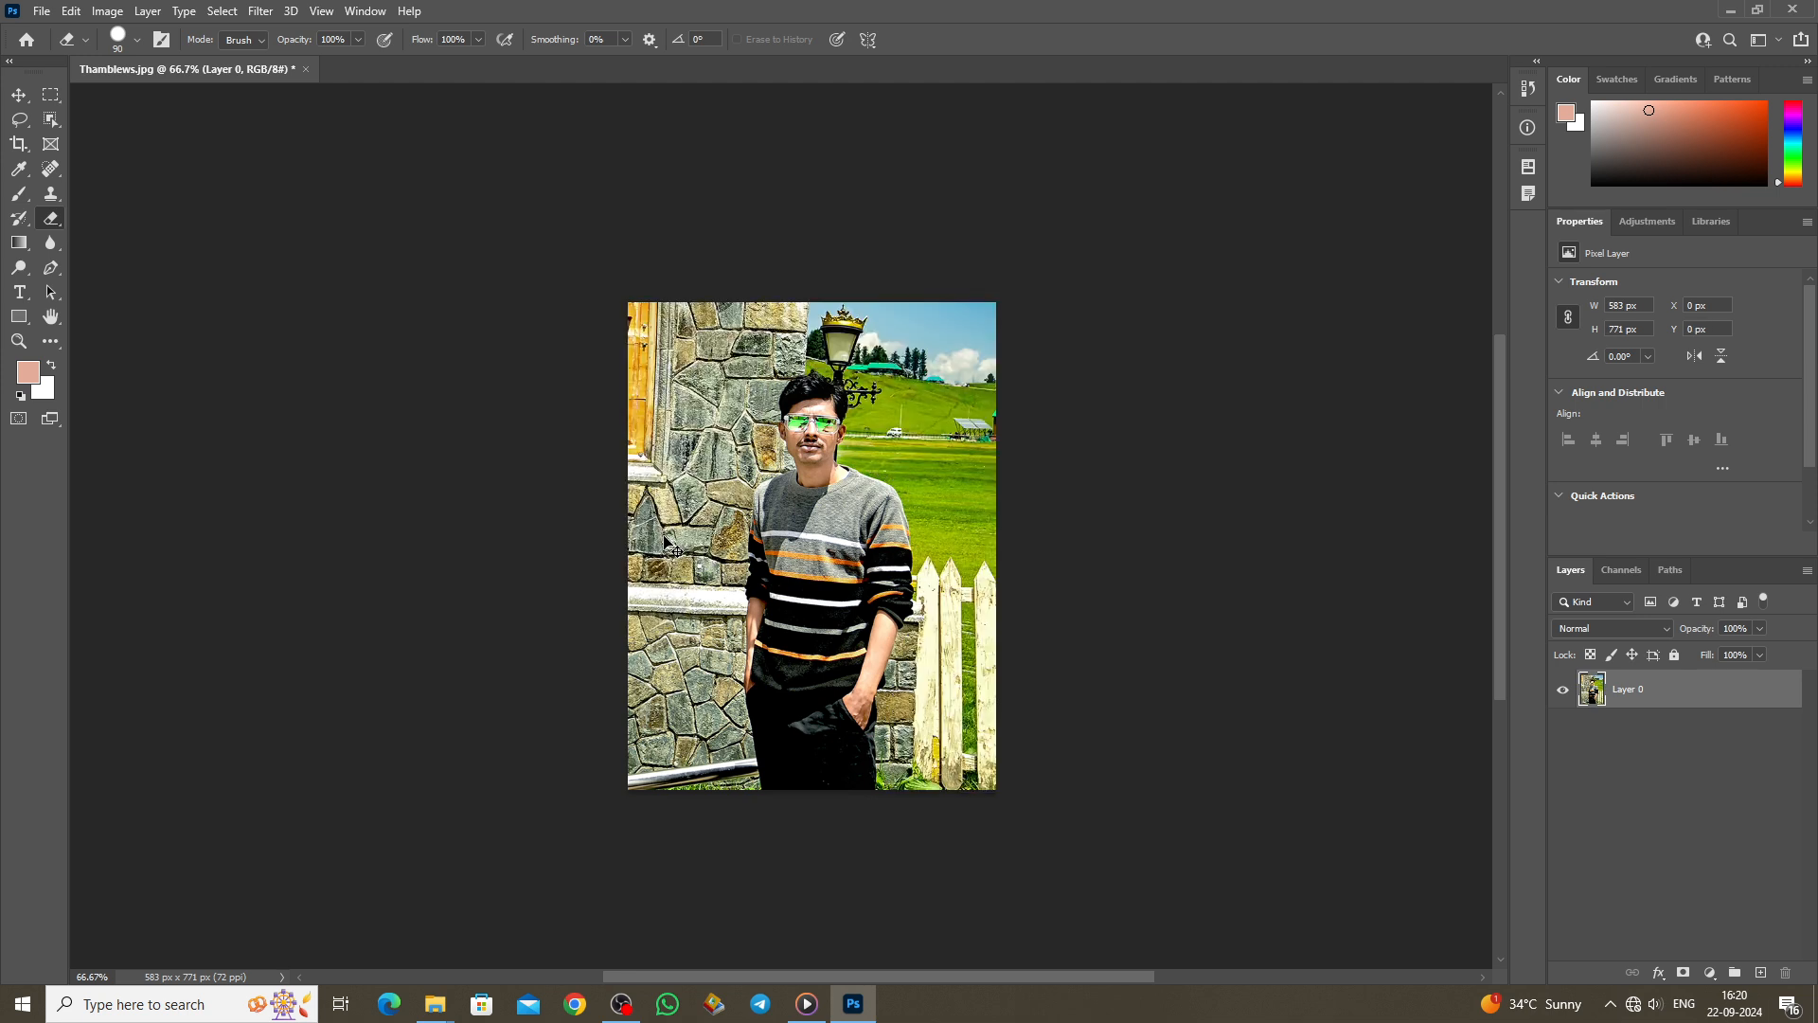
# Step: Try the Background Eraser with a larger brush on the grass and sky near the lamp post, then undo the erasures
pyautogui.rightClick(52, 219)
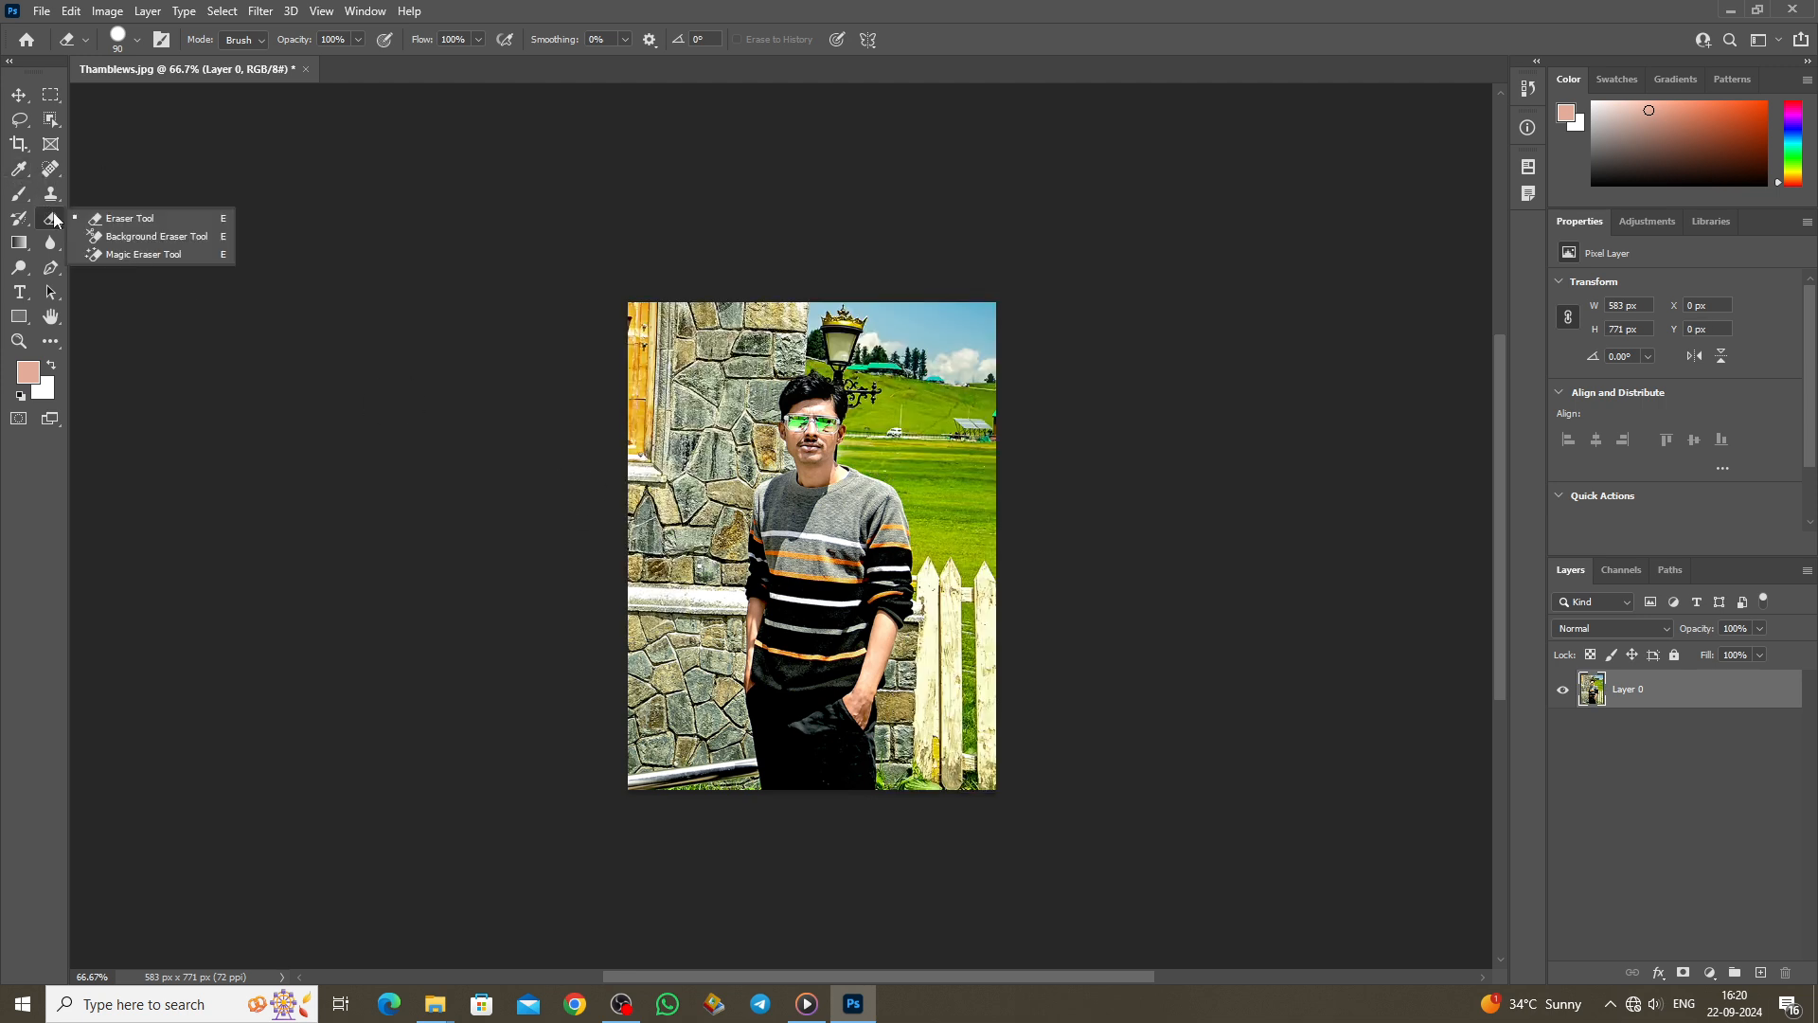
pyautogui.click(133, 236)
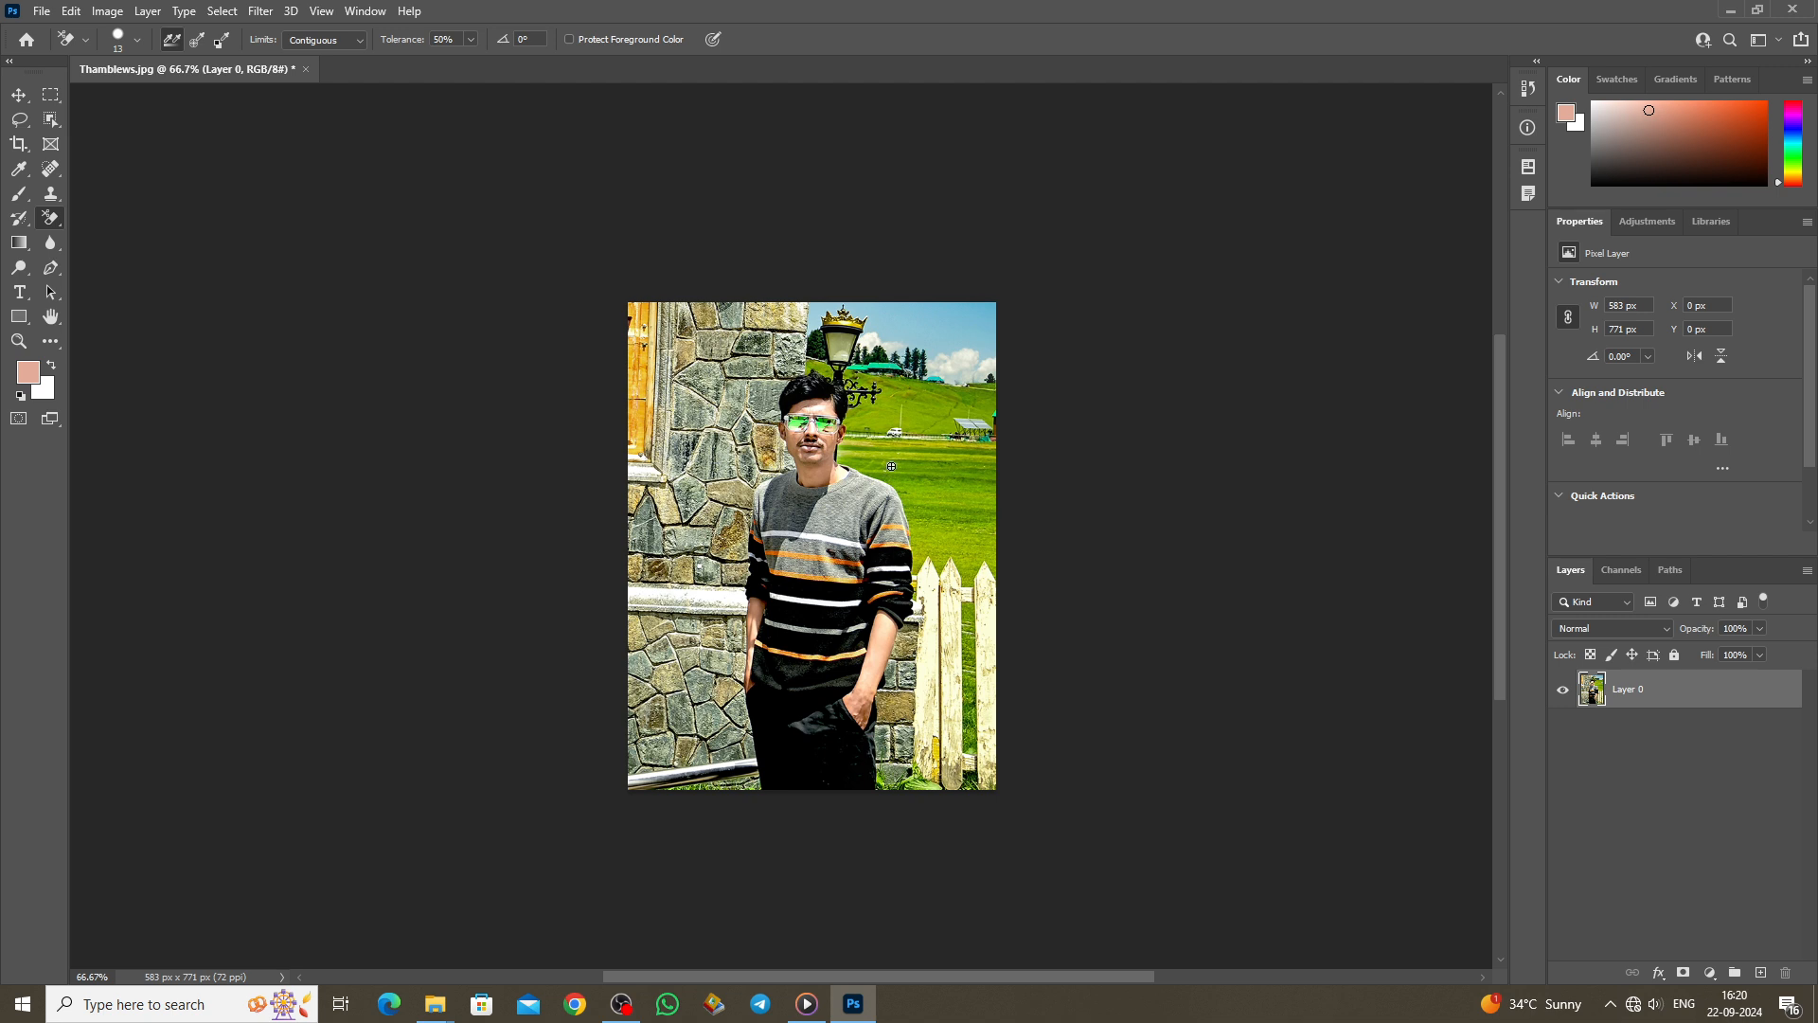
pyautogui.press(']')
pyautogui.press(']')
pyautogui.press(']')
pyautogui.press(']')
pyautogui.press(']')
pyautogui.press(']')
pyautogui.press(']')
pyautogui.press(']')
pyautogui.press(']')
pyautogui.press(']')
pyautogui.click(907, 446)
pyautogui.moveTo(895, 444)
pyautogui.mouseDown()
pyautogui.moveTo(949, 527)
pyautogui.moveTo(957, 602)
pyautogui.mouseUp()
pyautogui.moveTo(981, 491)
pyautogui.mouseDown()
pyautogui.moveTo(961, 438)
pyautogui.moveTo(890, 417)
pyautogui.moveTo(842, 327)
pyautogui.moveTo(876, 431)
pyautogui.moveTo(851, 366)
pyautogui.moveTo(980, 402)
pyautogui.mouseUp()
pyautogui.hotkey('ctrl', 'z')
pyautogui.hotkey('ctrl', 'z')
pyautogui.hotkey('ctrl', 'z')
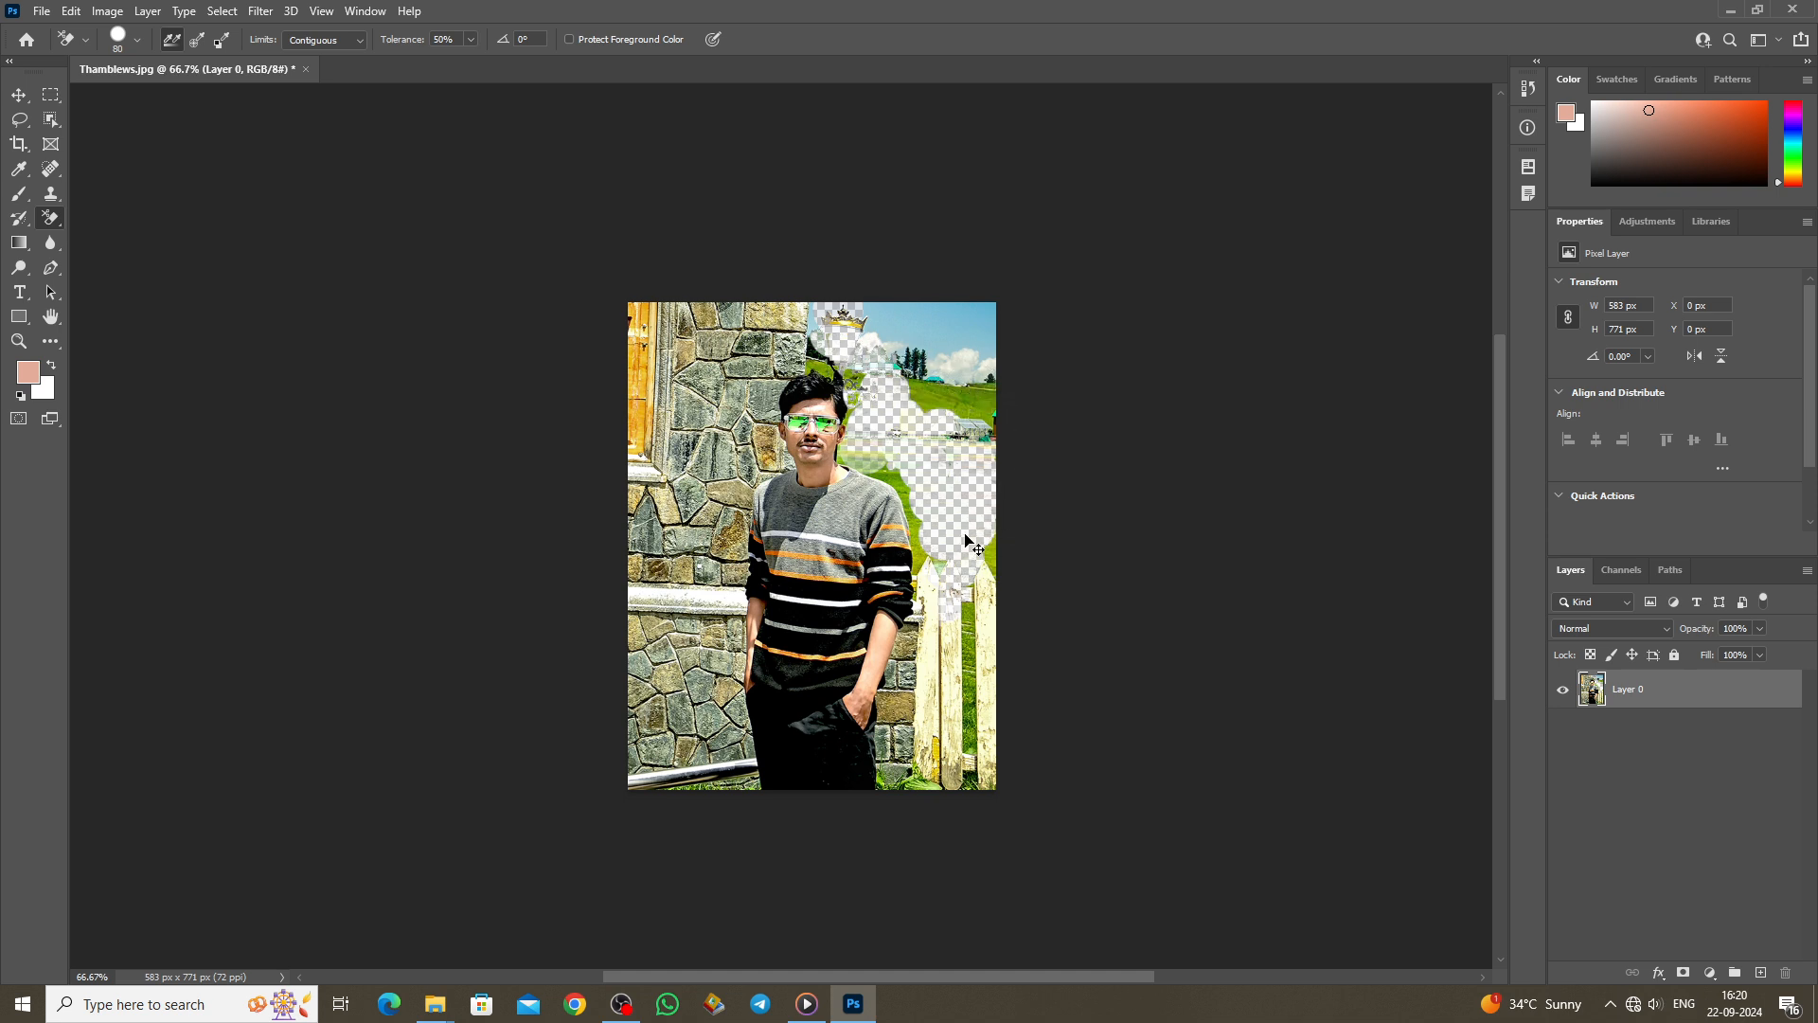
pyautogui.hotkey('ctrl', 'z')
pyautogui.hotkey('ctrl', 'z')
pyautogui.hotkey('ctrl', 'z')
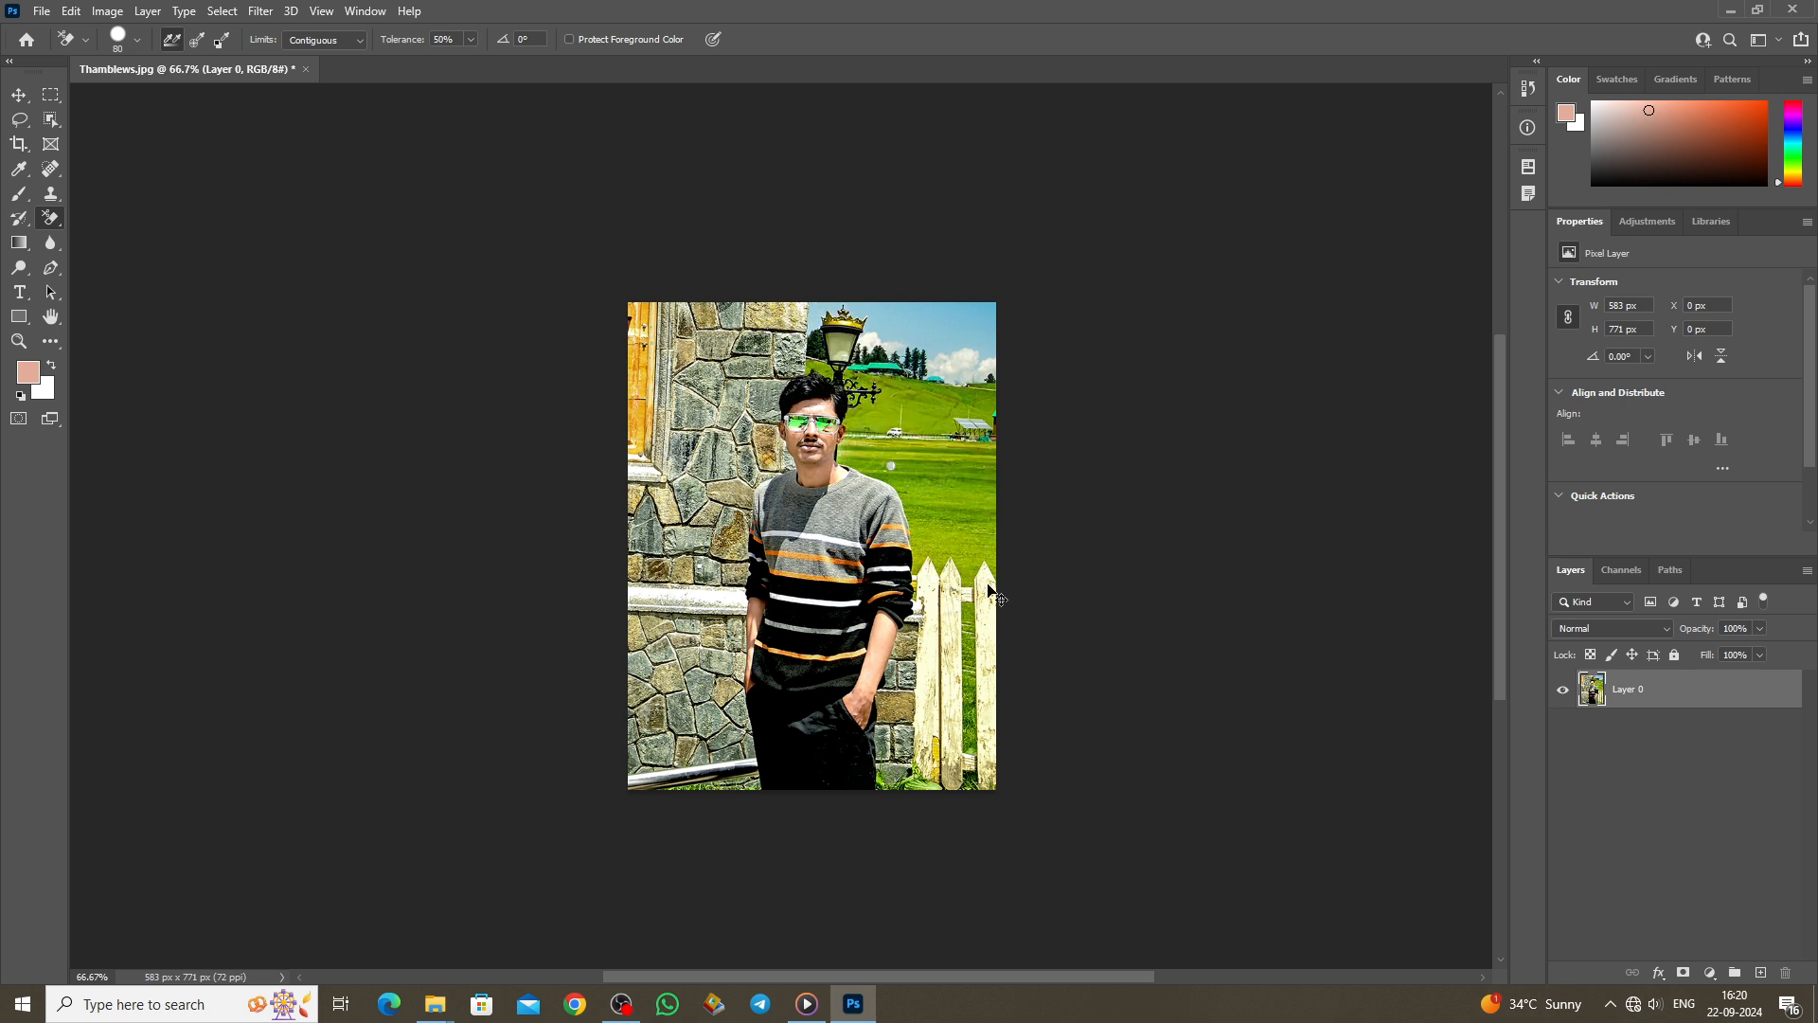
# Step: Switch to the Magic Eraser, erase the sweater's grey-white stripes, then undo it
pyautogui.rightClick(51, 218)
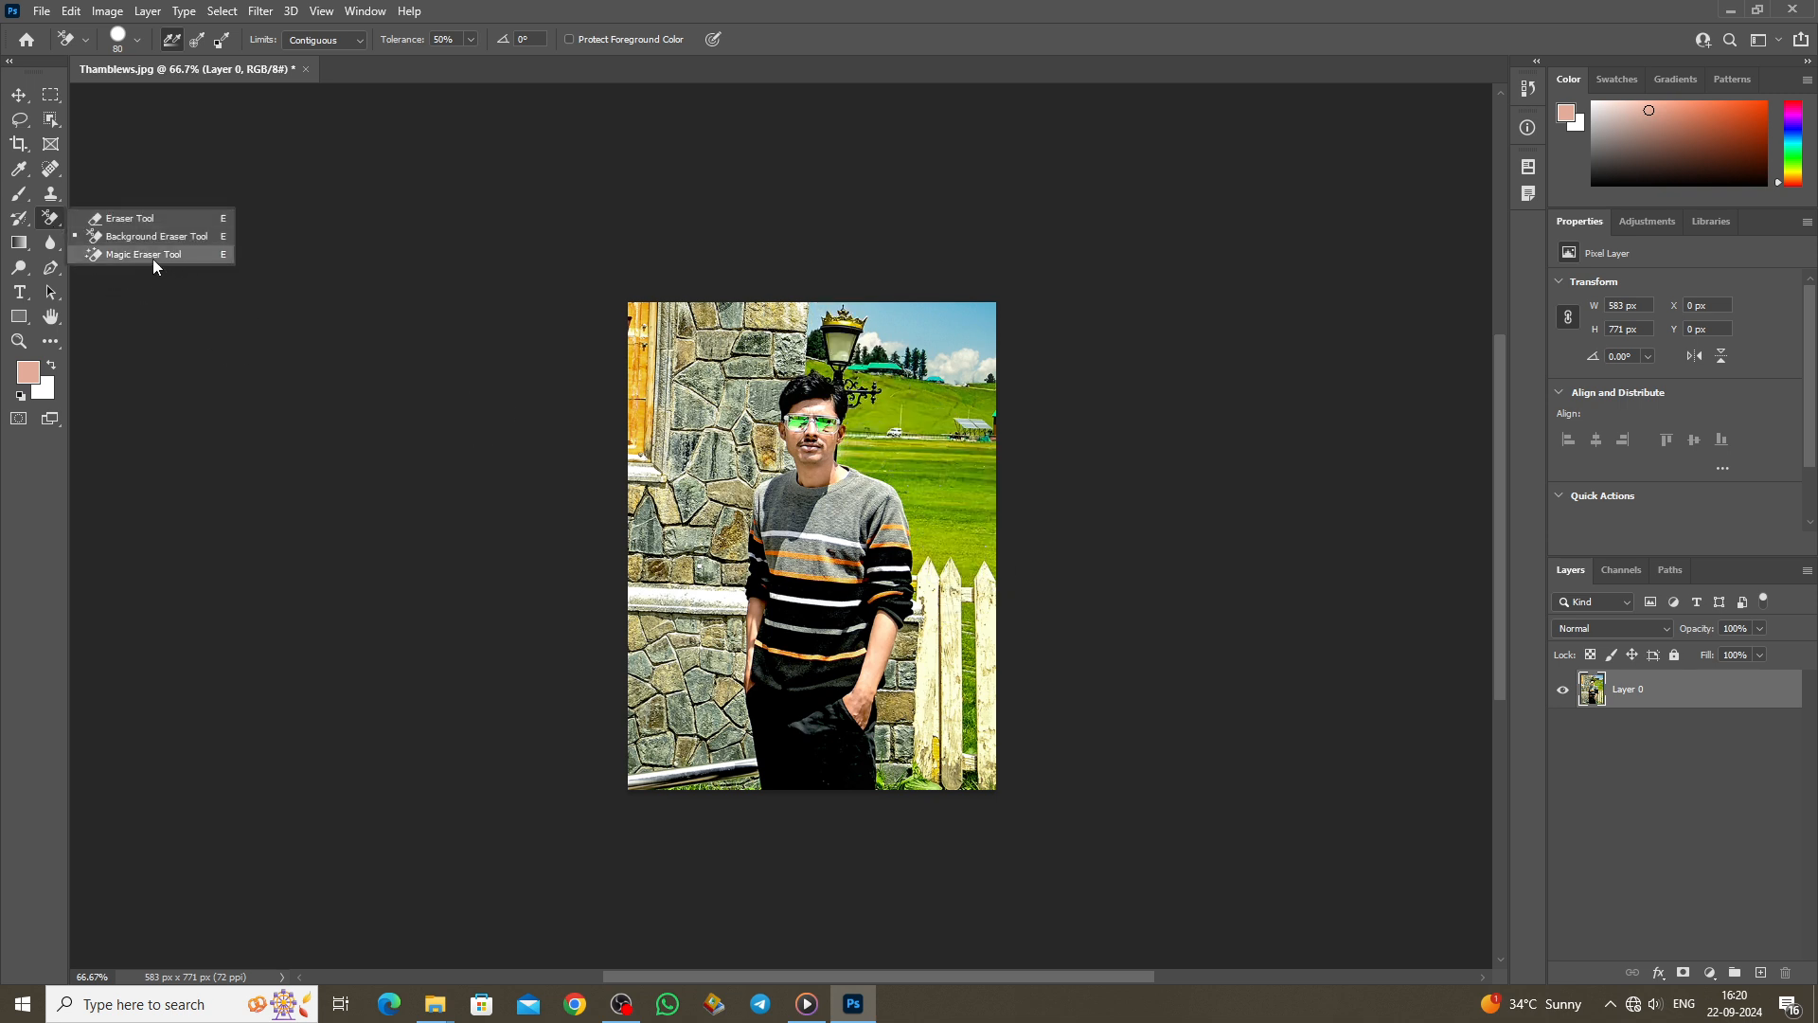
pyautogui.click(144, 254)
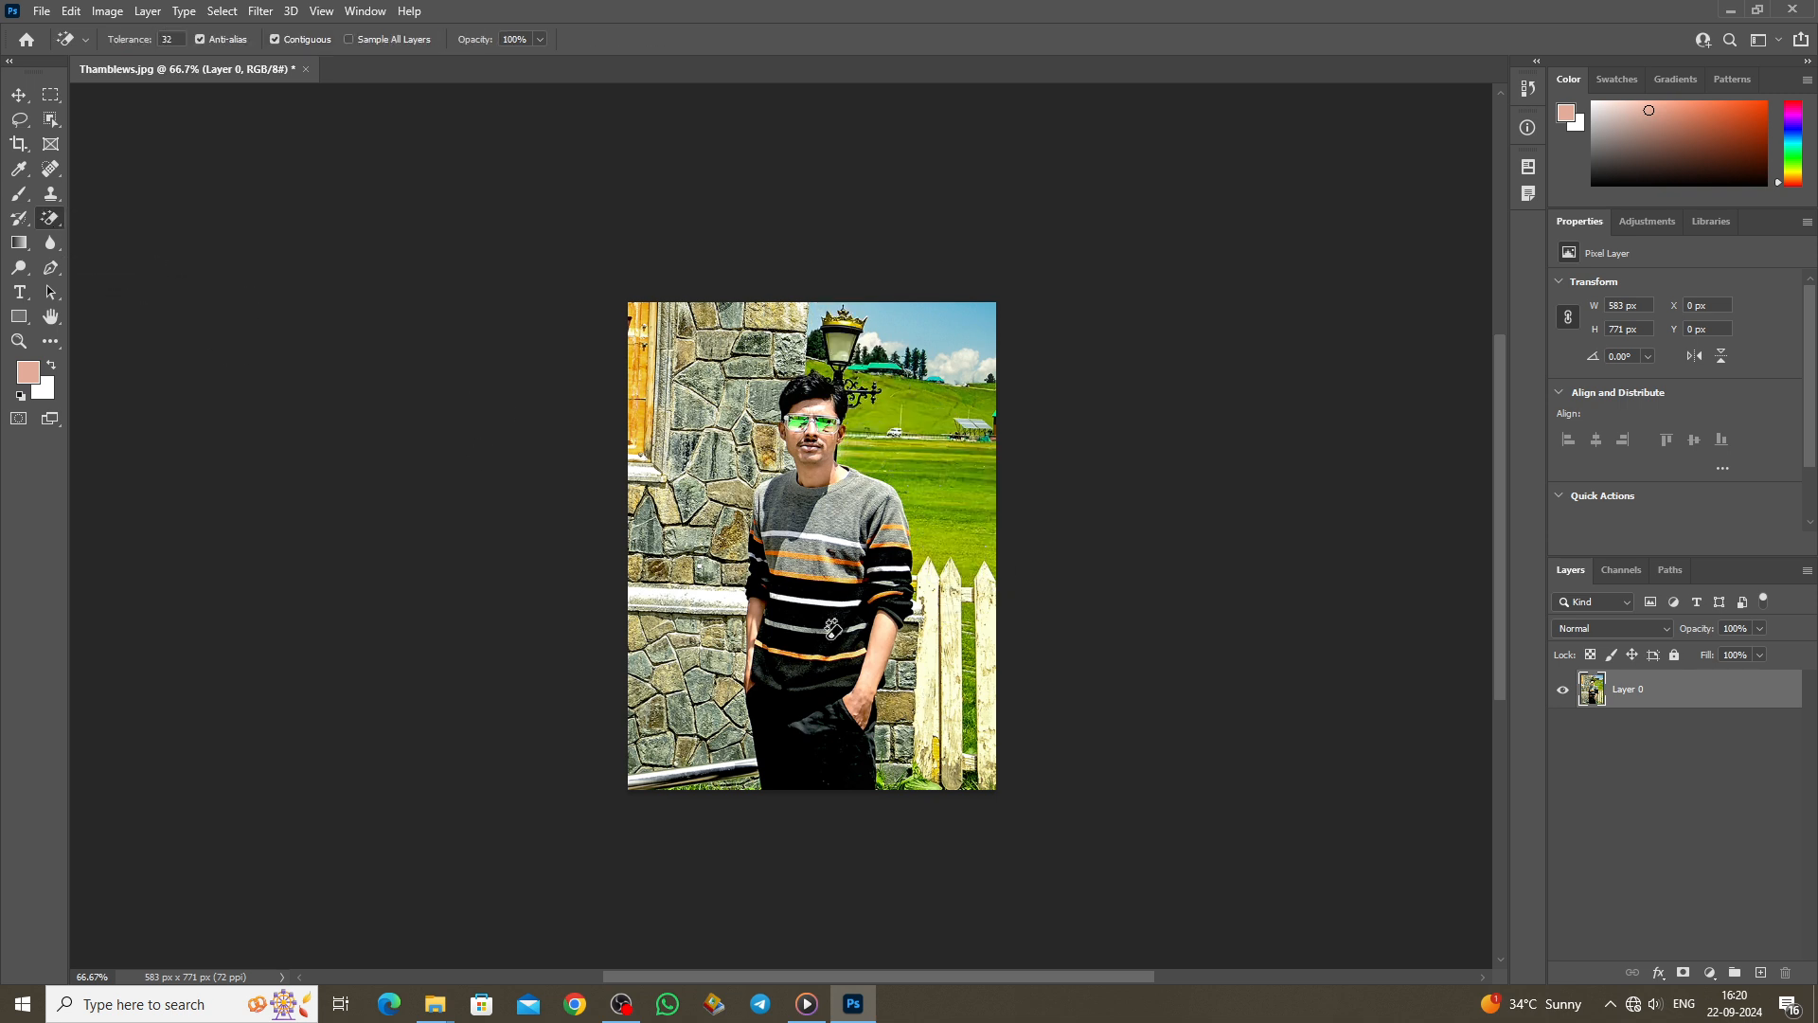
pyautogui.scroll(1, 832, 620)
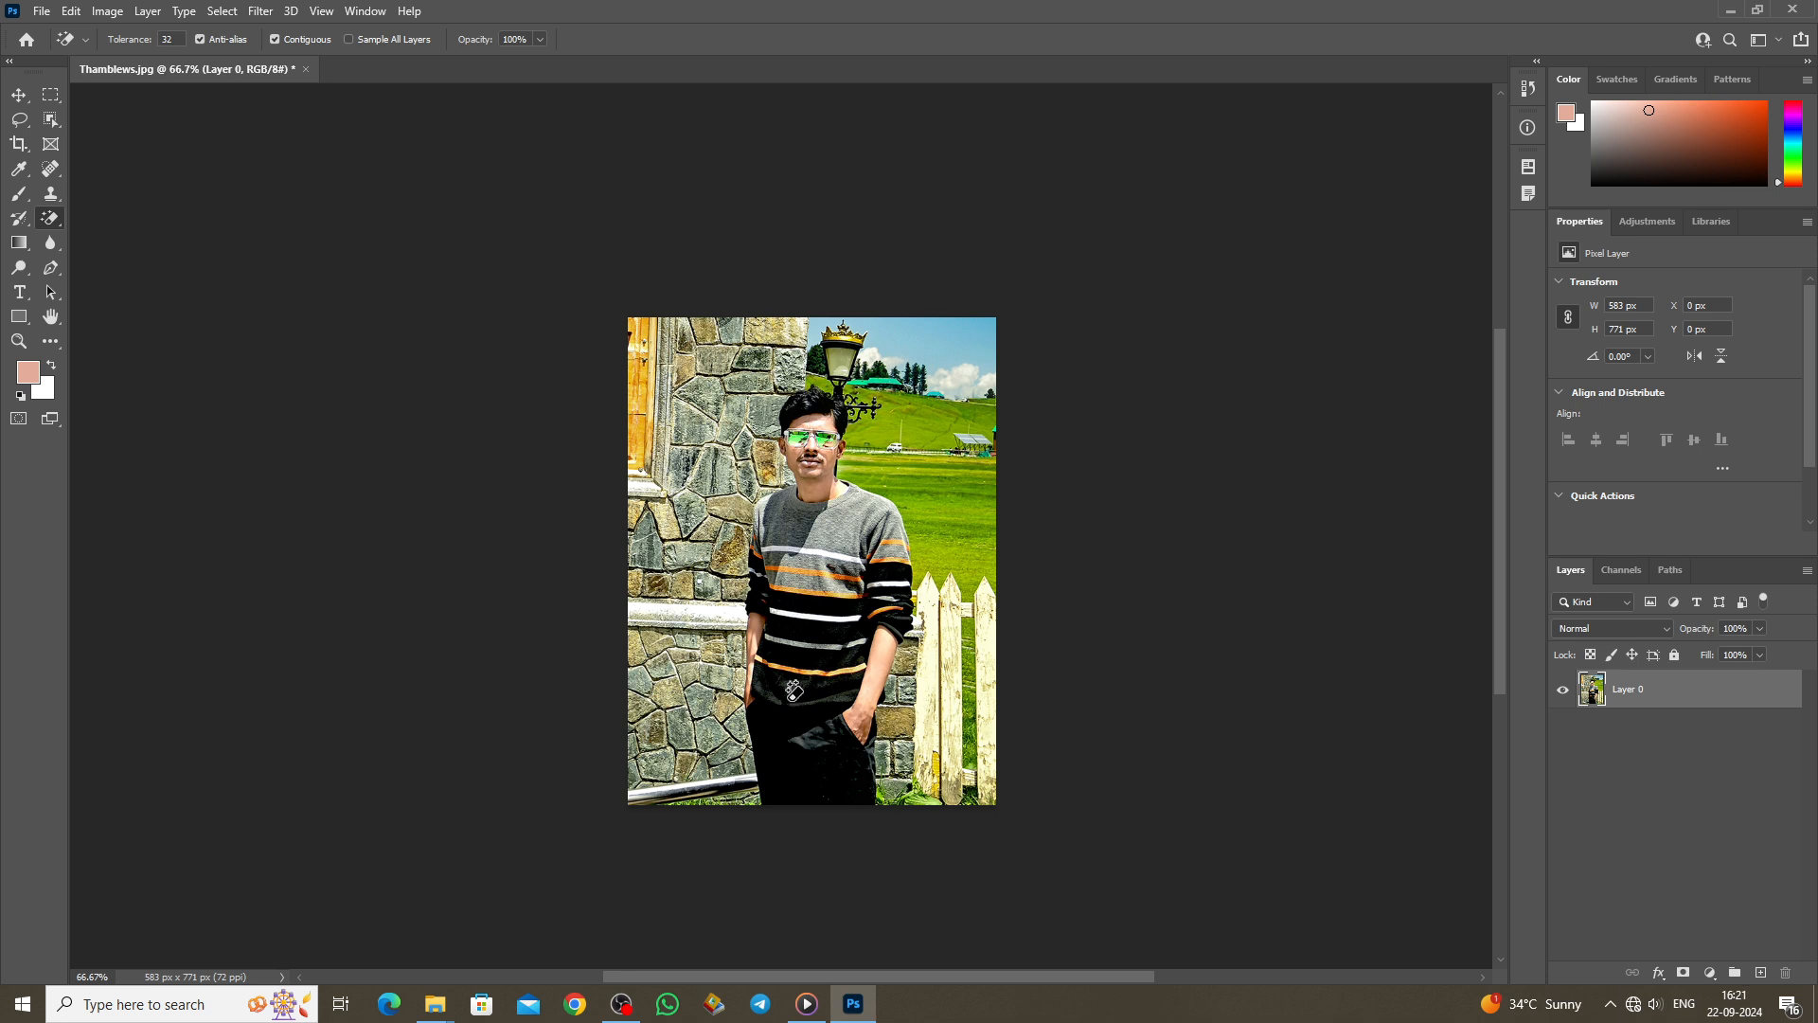
pyautogui.click(815, 638)
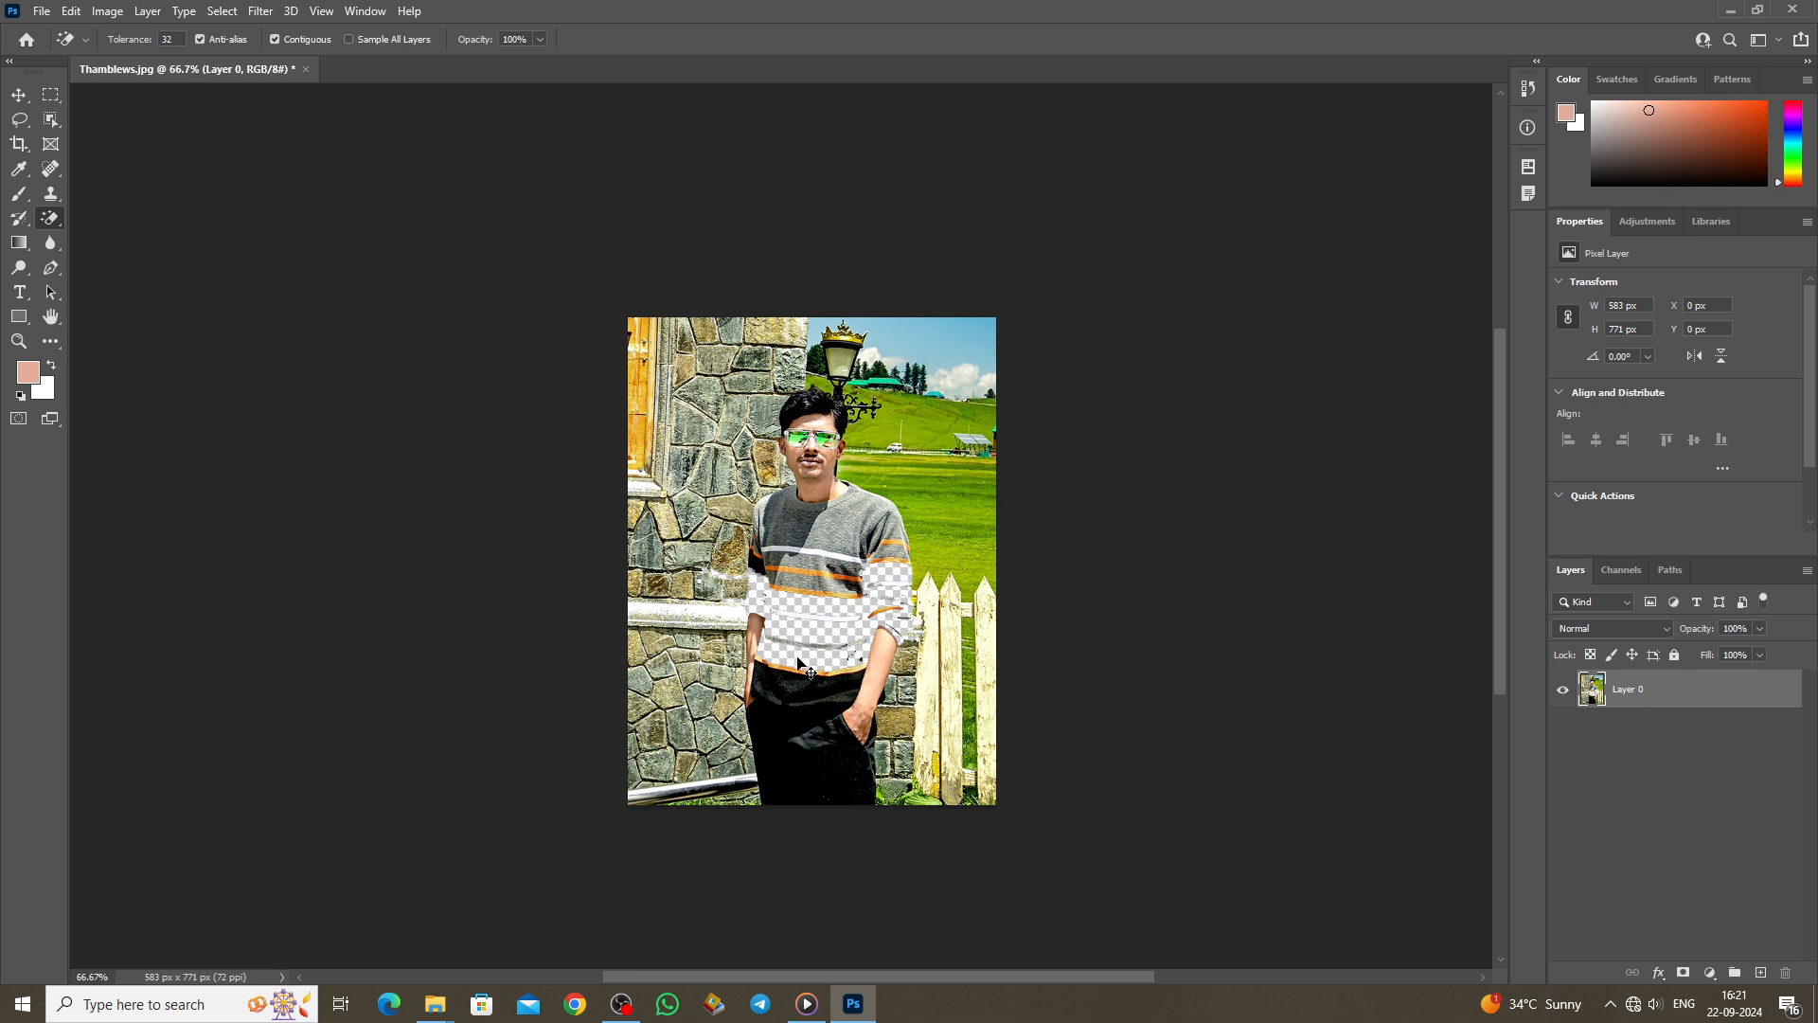
pyautogui.hotkey('ctrl', 'z')
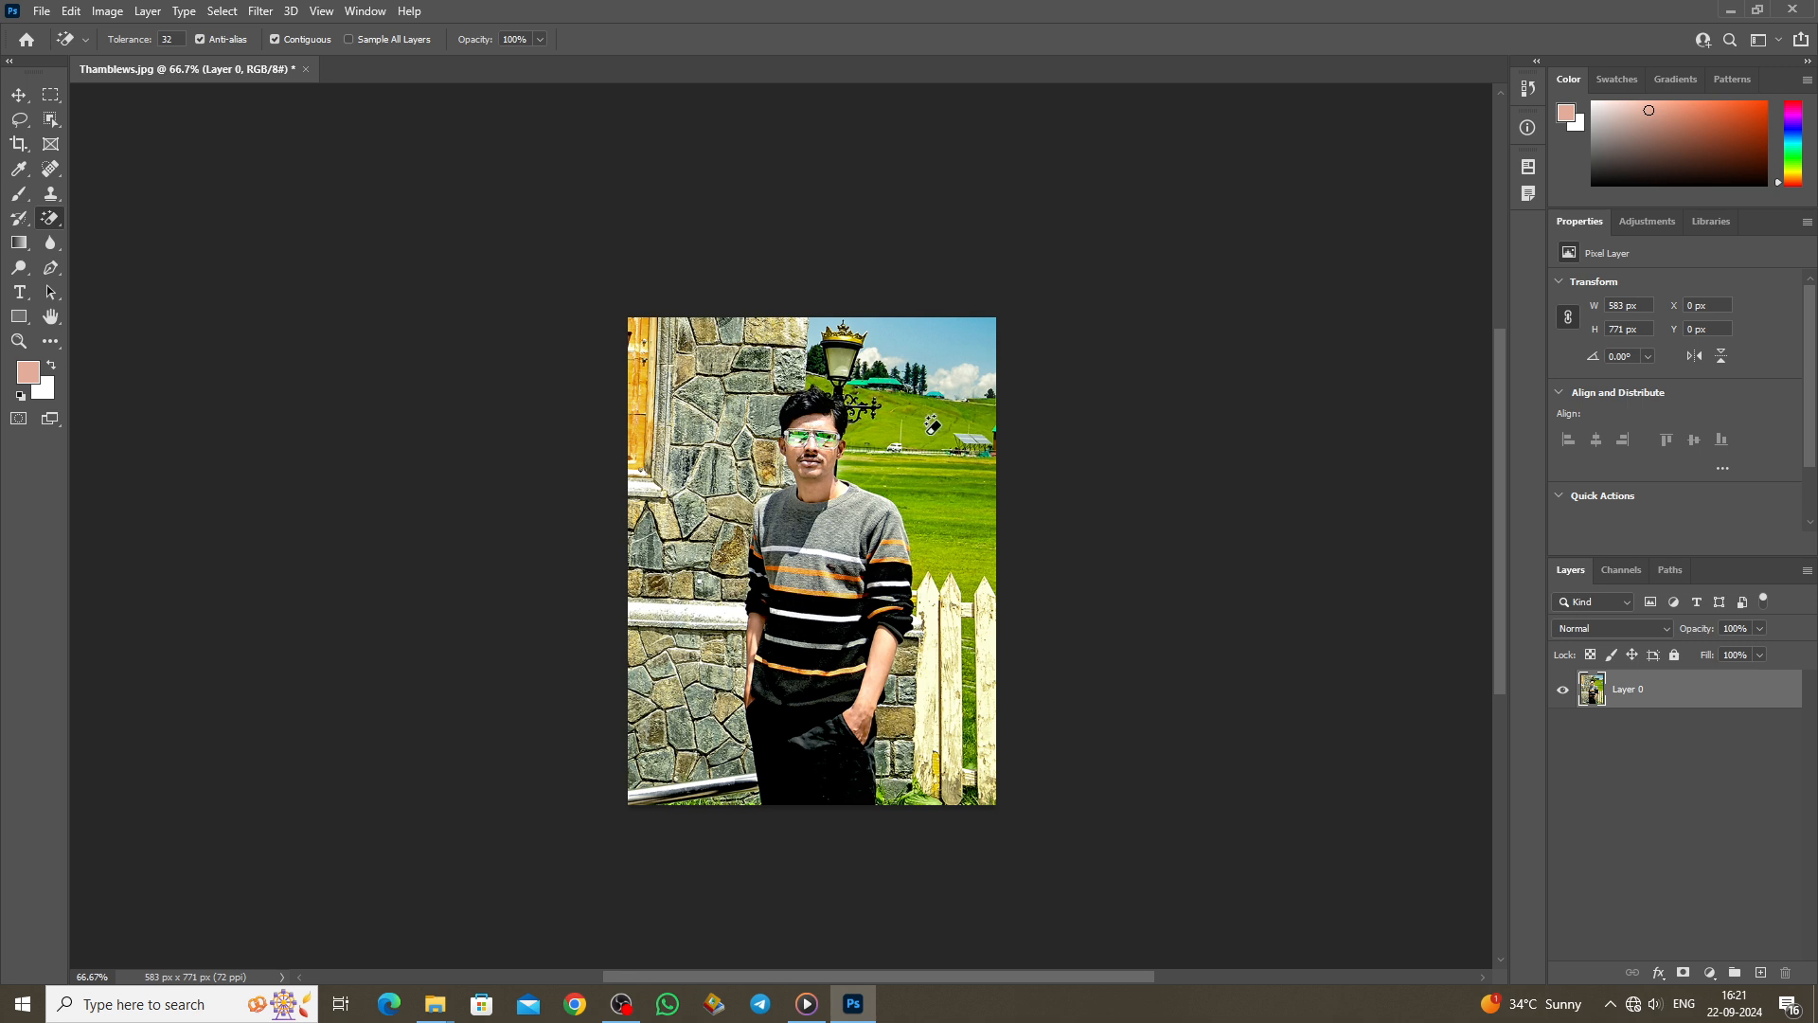
# Step: Erase the bands of grass and road and the top-right sky with single Magic Eraser clicks
pyautogui.click(927, 441)
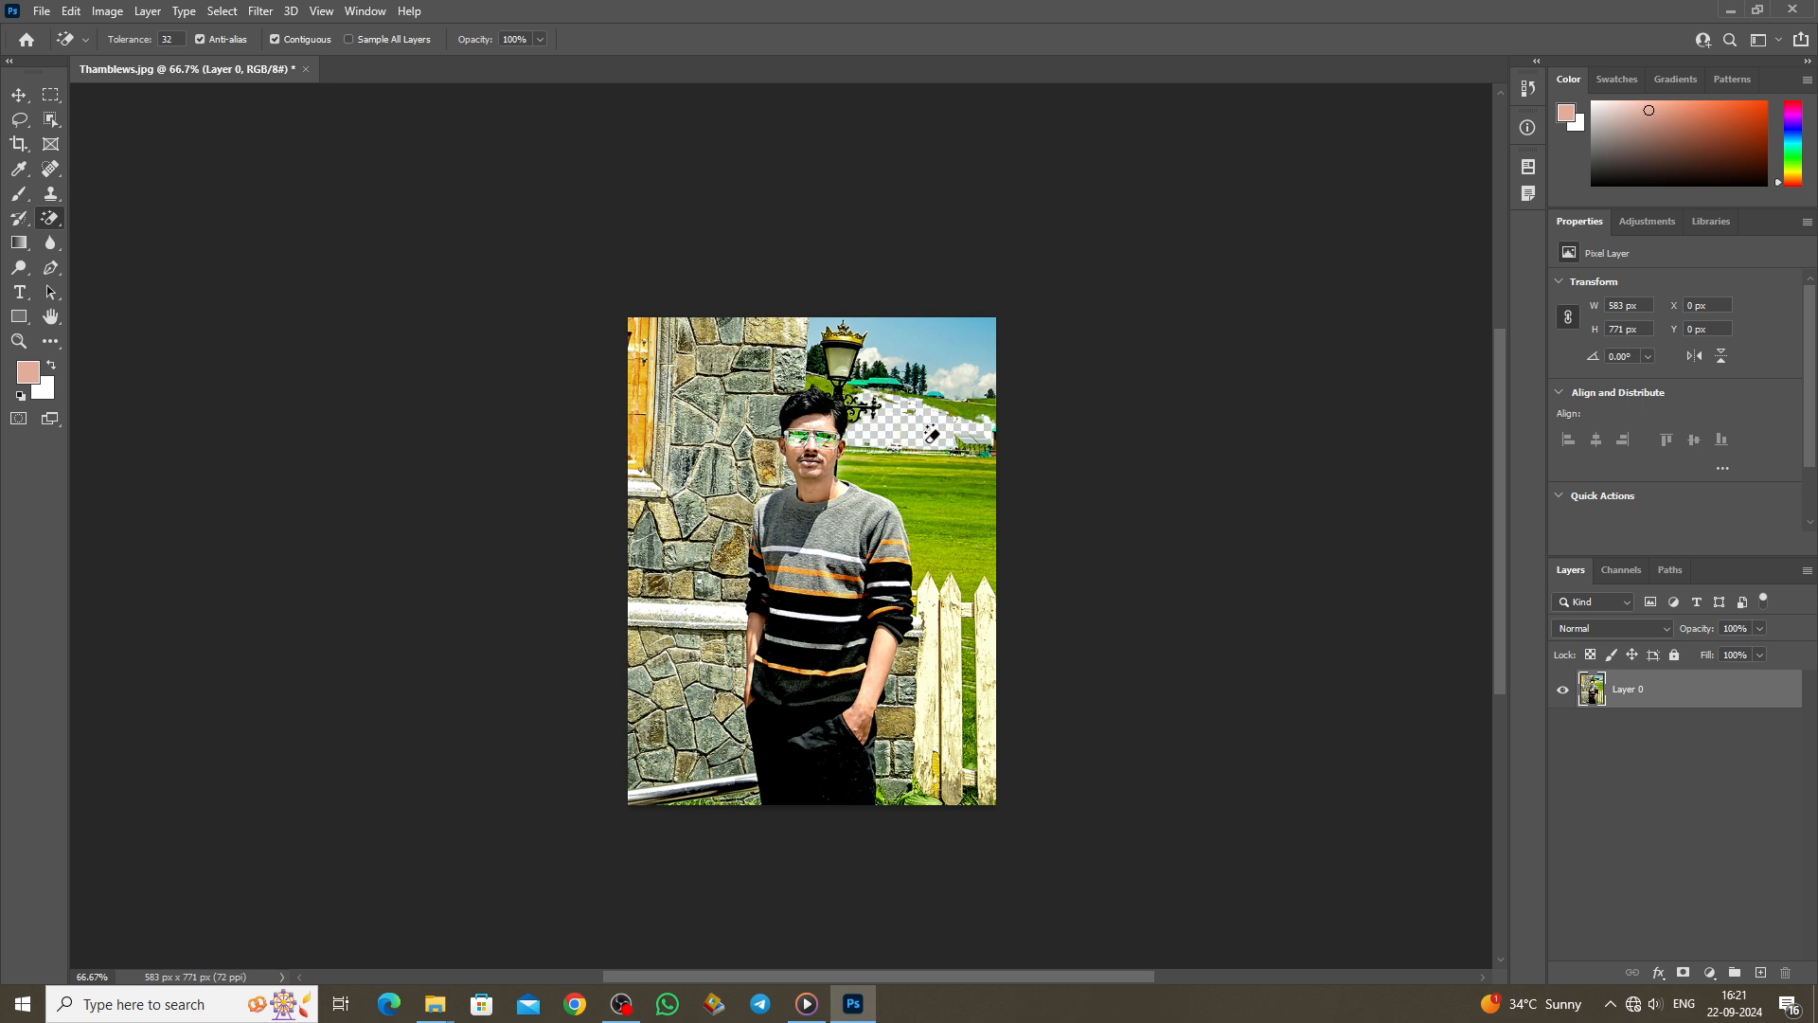
pyautogui.click(943, 492)
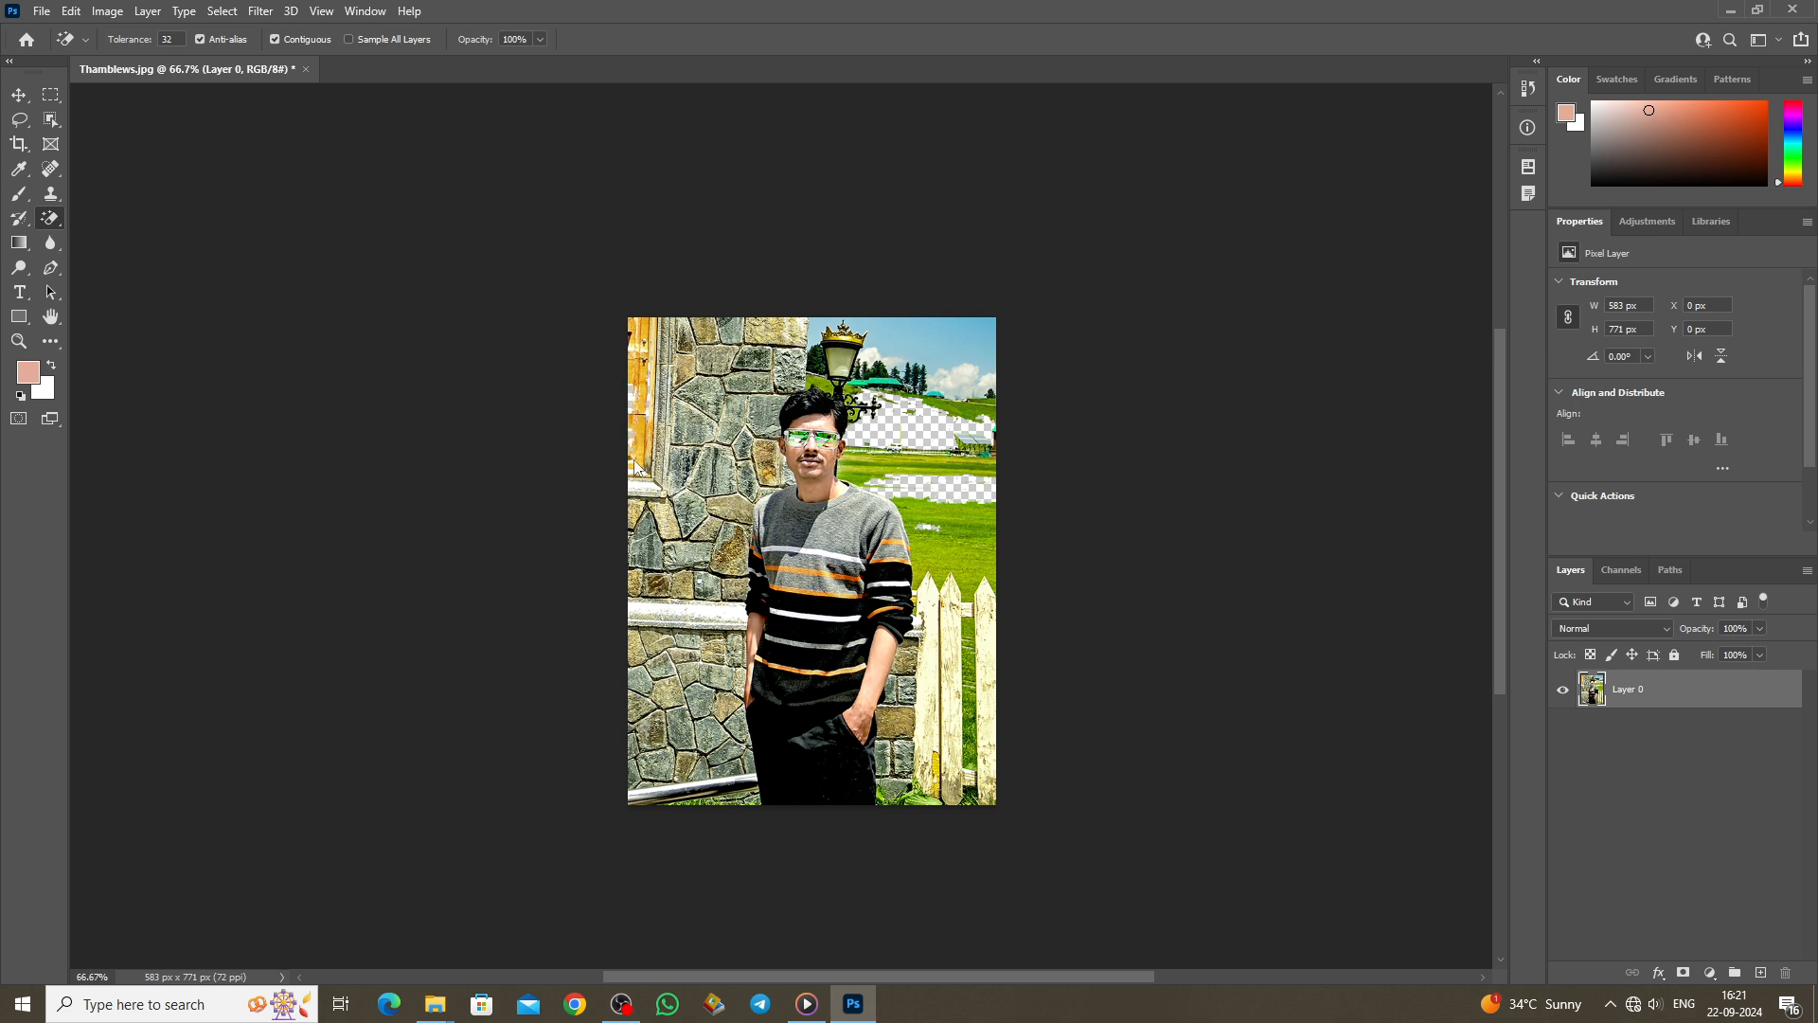
pyautogui.click(934, 347)
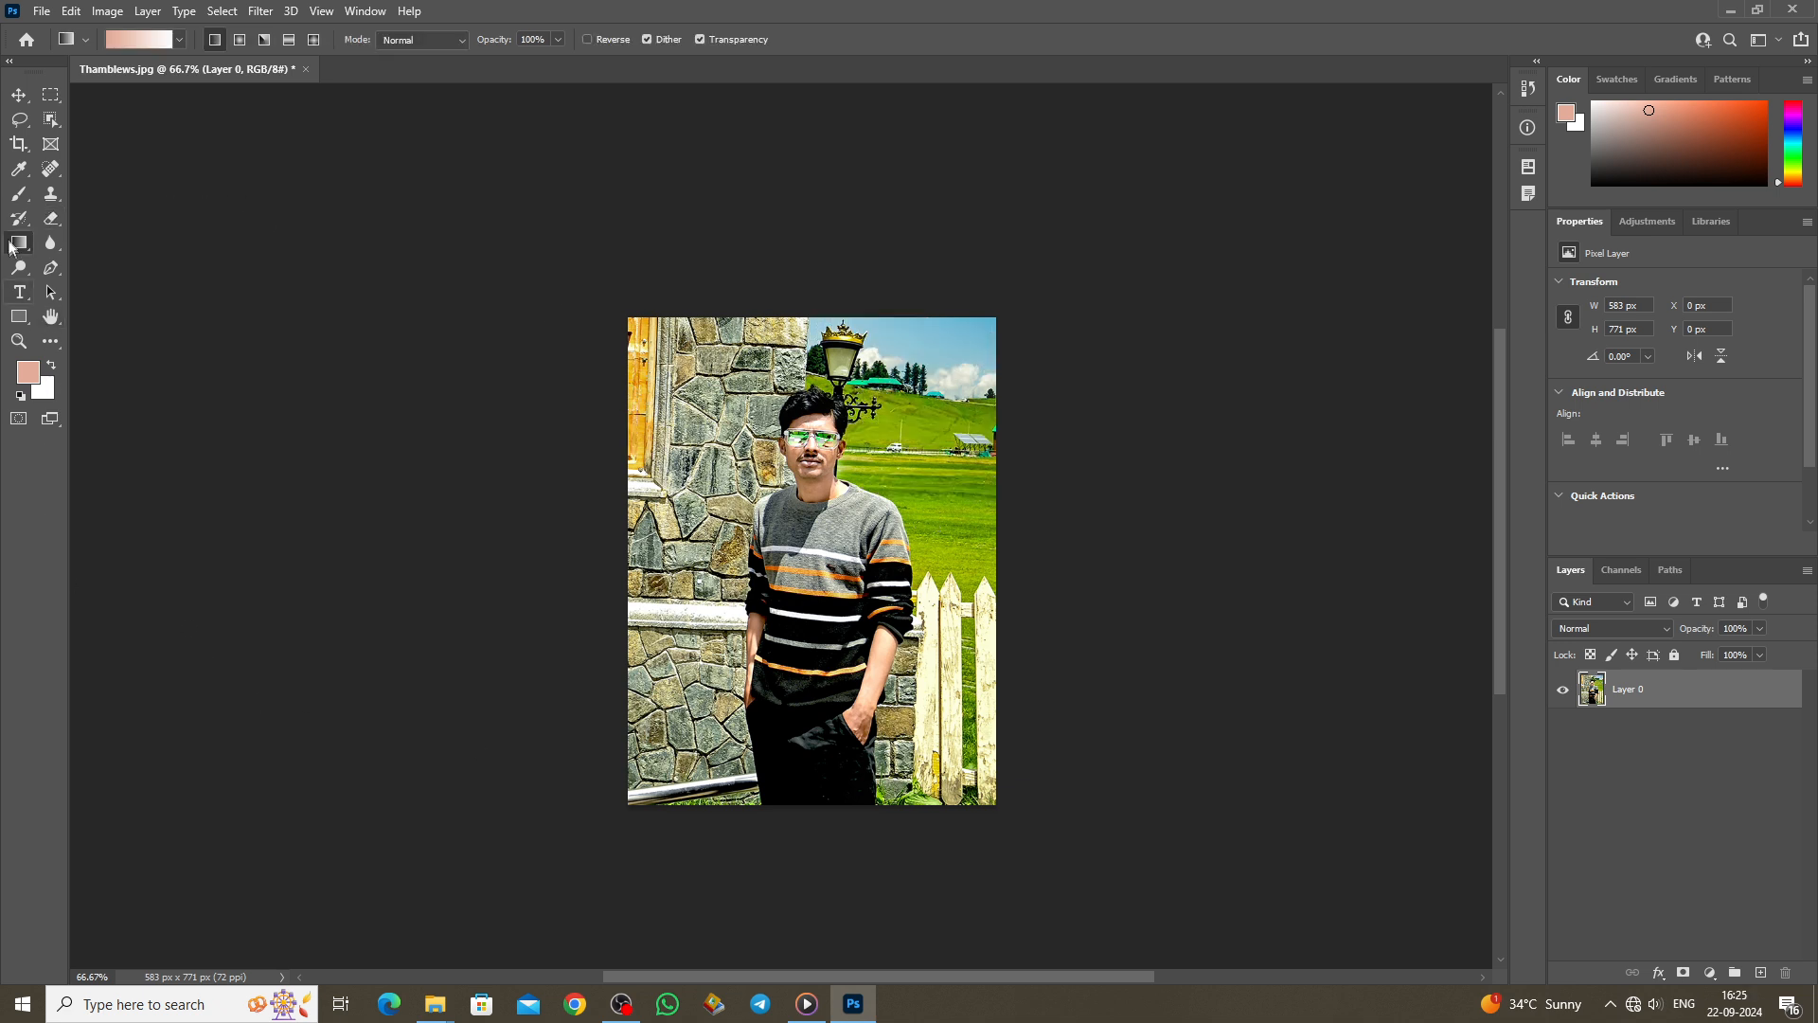
# Step: Switch to the Gradient Tool and browse the Purples and Pinks preset folders
pyautogui.rightClick(18, 246)
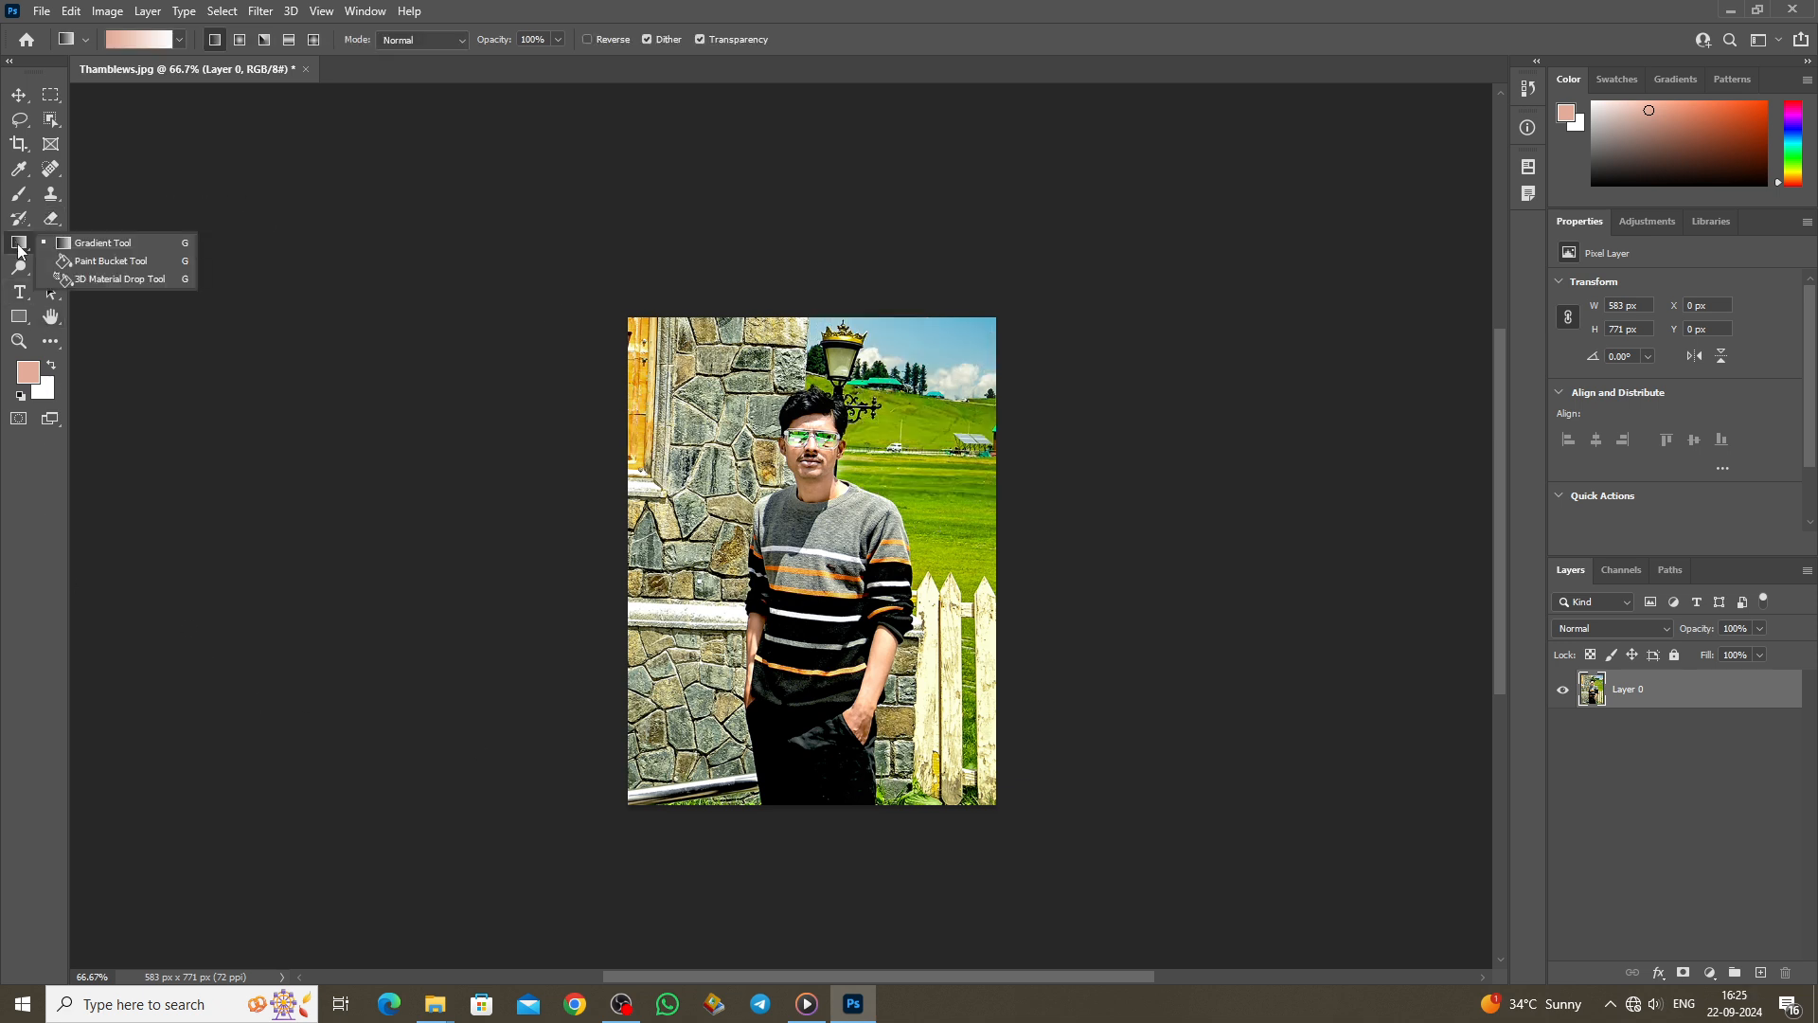
pyautogui.click(105, 249)
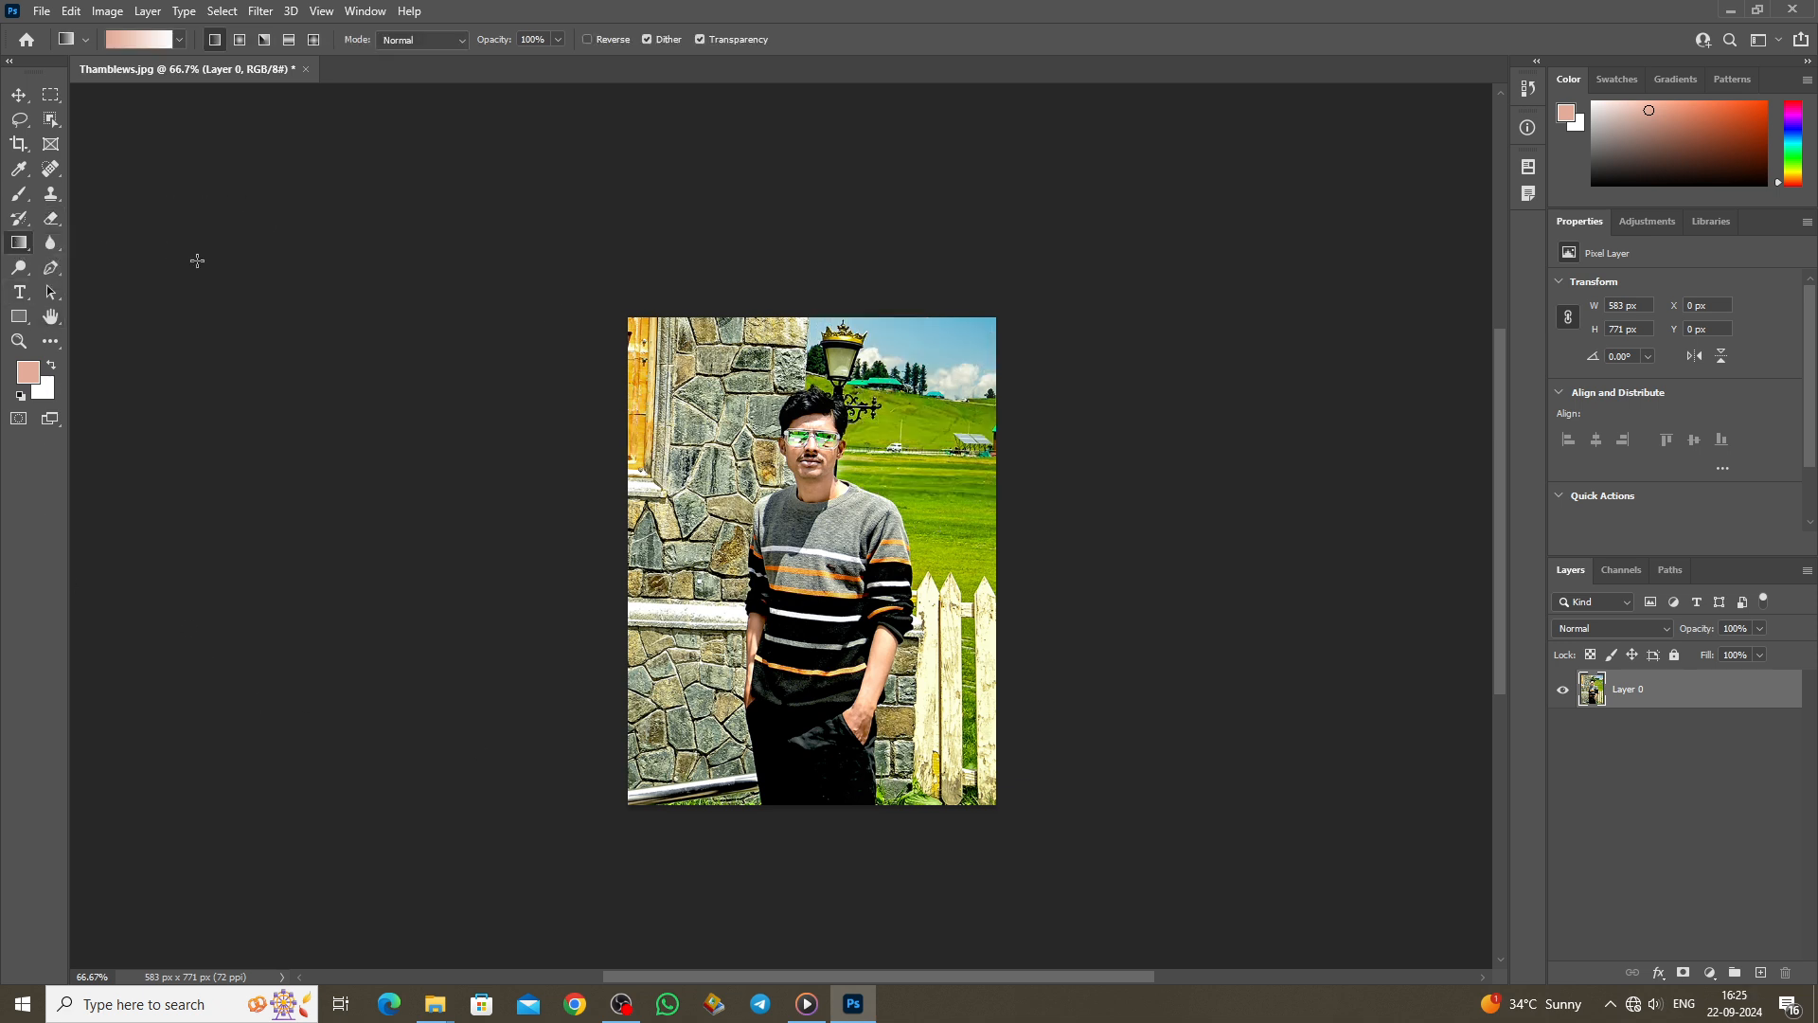
pyautogui.click(179, 41)
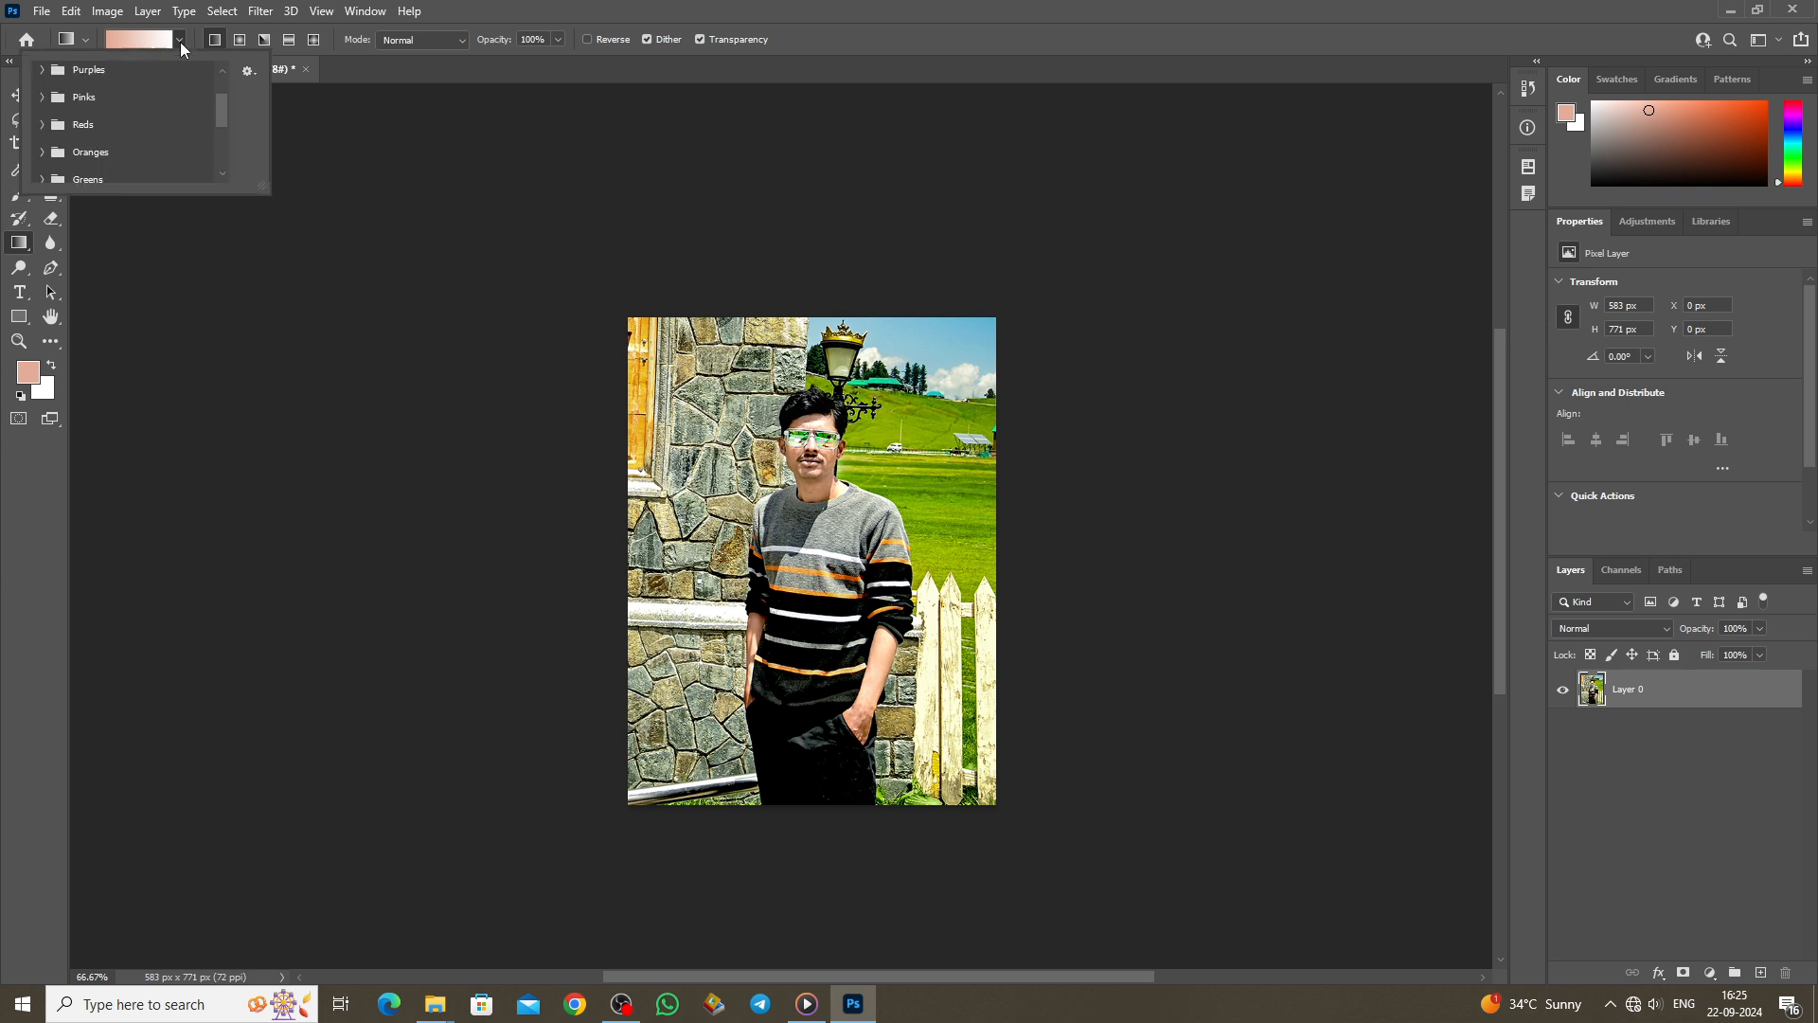
pyautogui.click(40, 70)
pyautogui.click(40, 70)
pyautogui.click(38, 97)
pyautogui.click(38, 97)
# Step: Check the Reds, Oranges and Greens folders, then fill the layer with a left-to-right peach-to-white gradient
pyautogui.click(39, 124)
pyautogui.click(39, 124)
pyautogui.click(41, 152)
pyautogui.click(41, 152)
pyautogui.click(41, 179)
pyautogui.click(41, 179)
pyautogui.moveTo(266, 192); pyautogui.dragTo(469, 427)
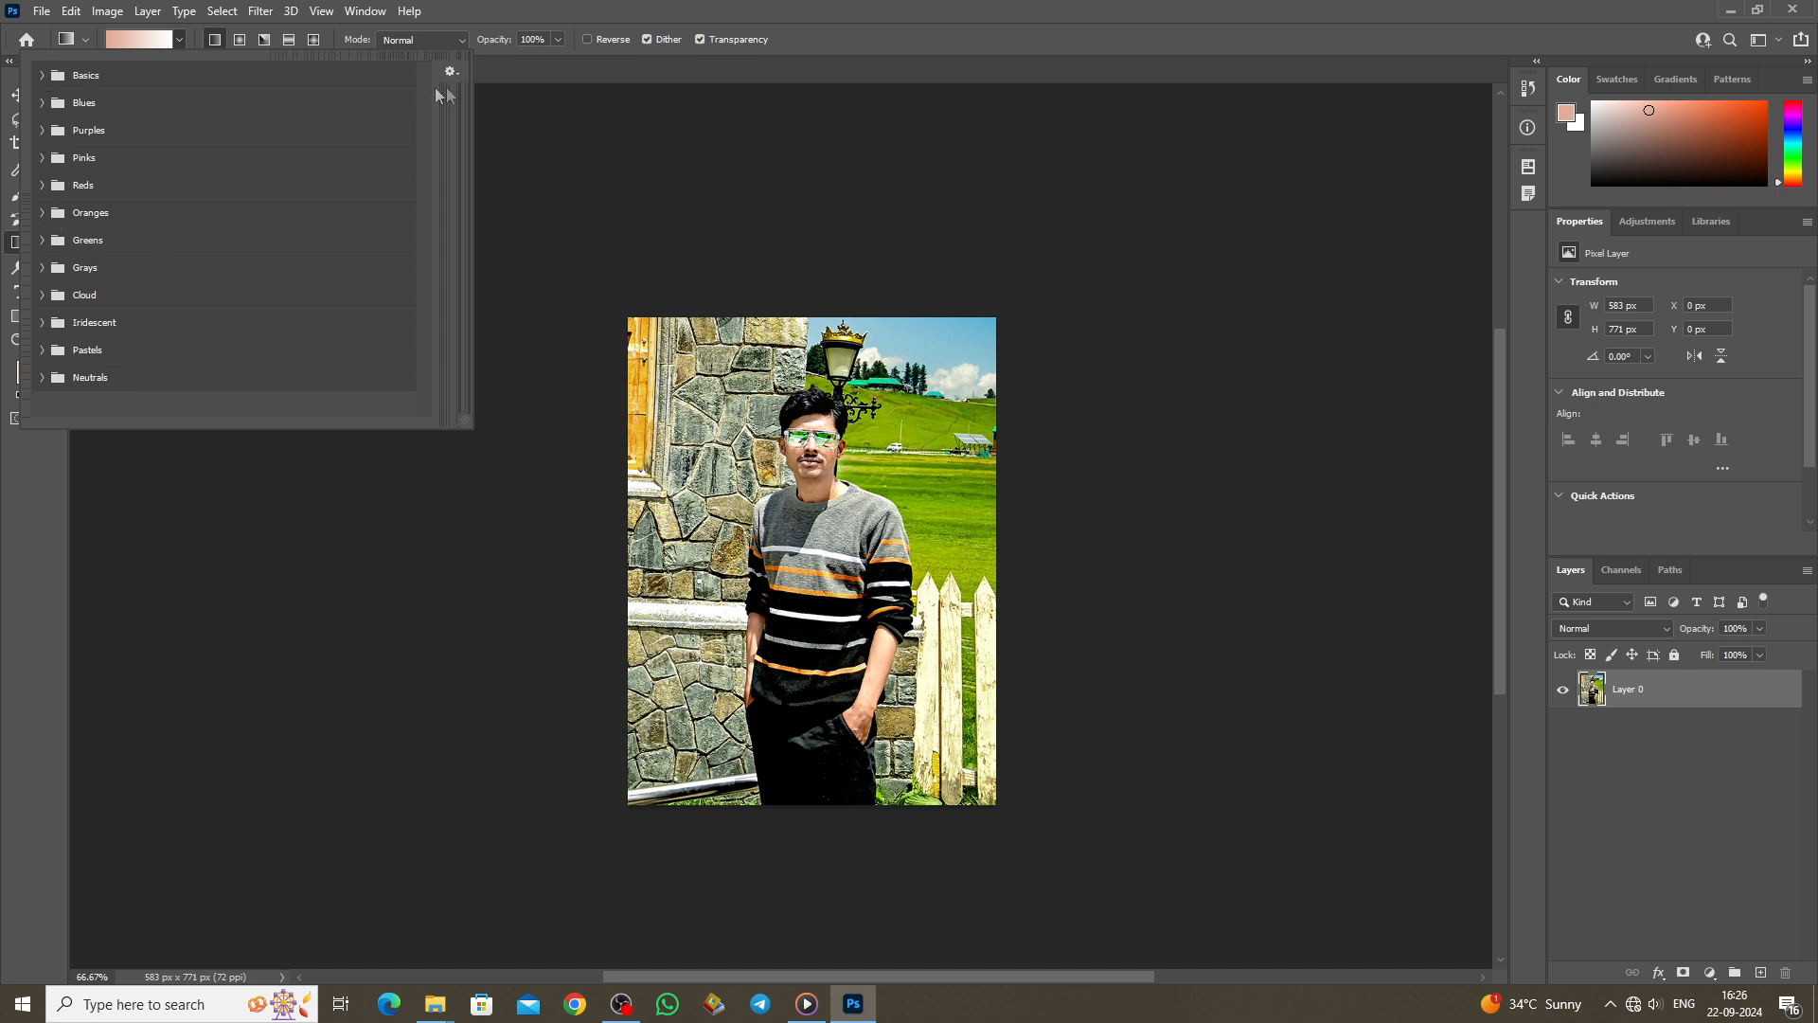
pyautogui.moveTo(633, 545); pyautogui.dragTo(937, 554)
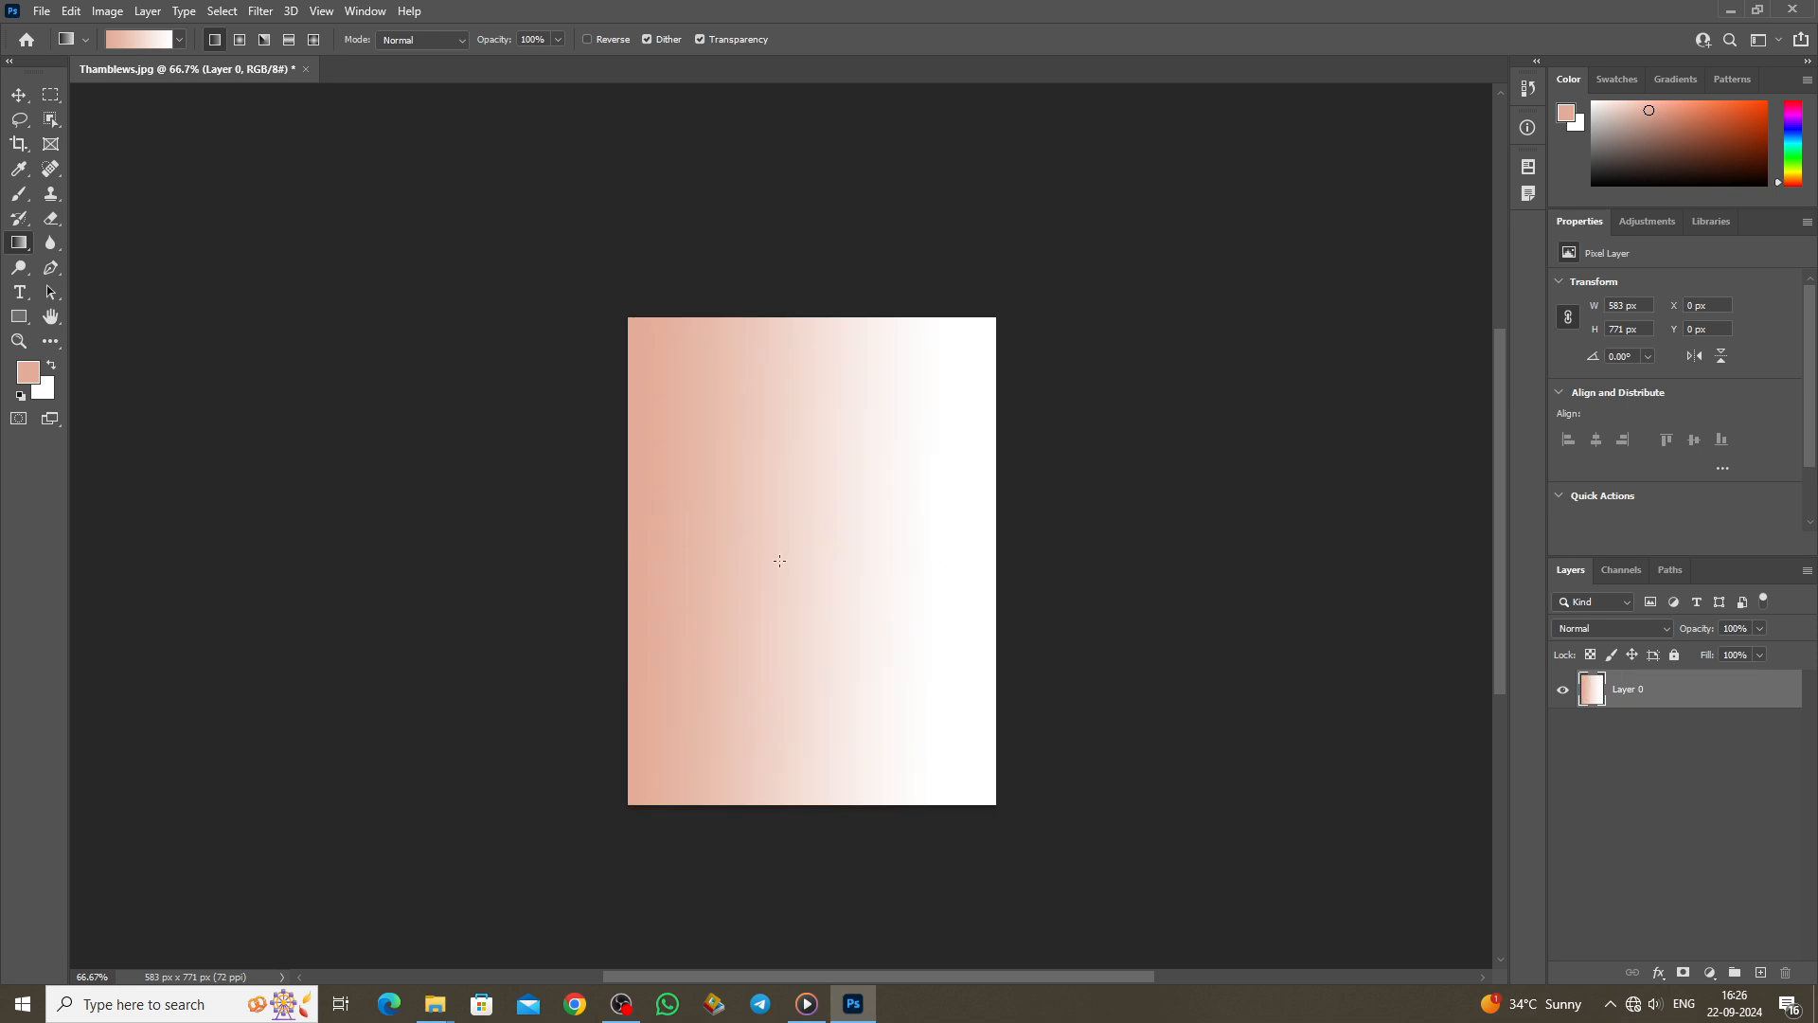
# Step: Create a new 36 x 12 inch, 300 ppi document
pyautogui.click(42, 11)
pyautogui.click(42, 45)
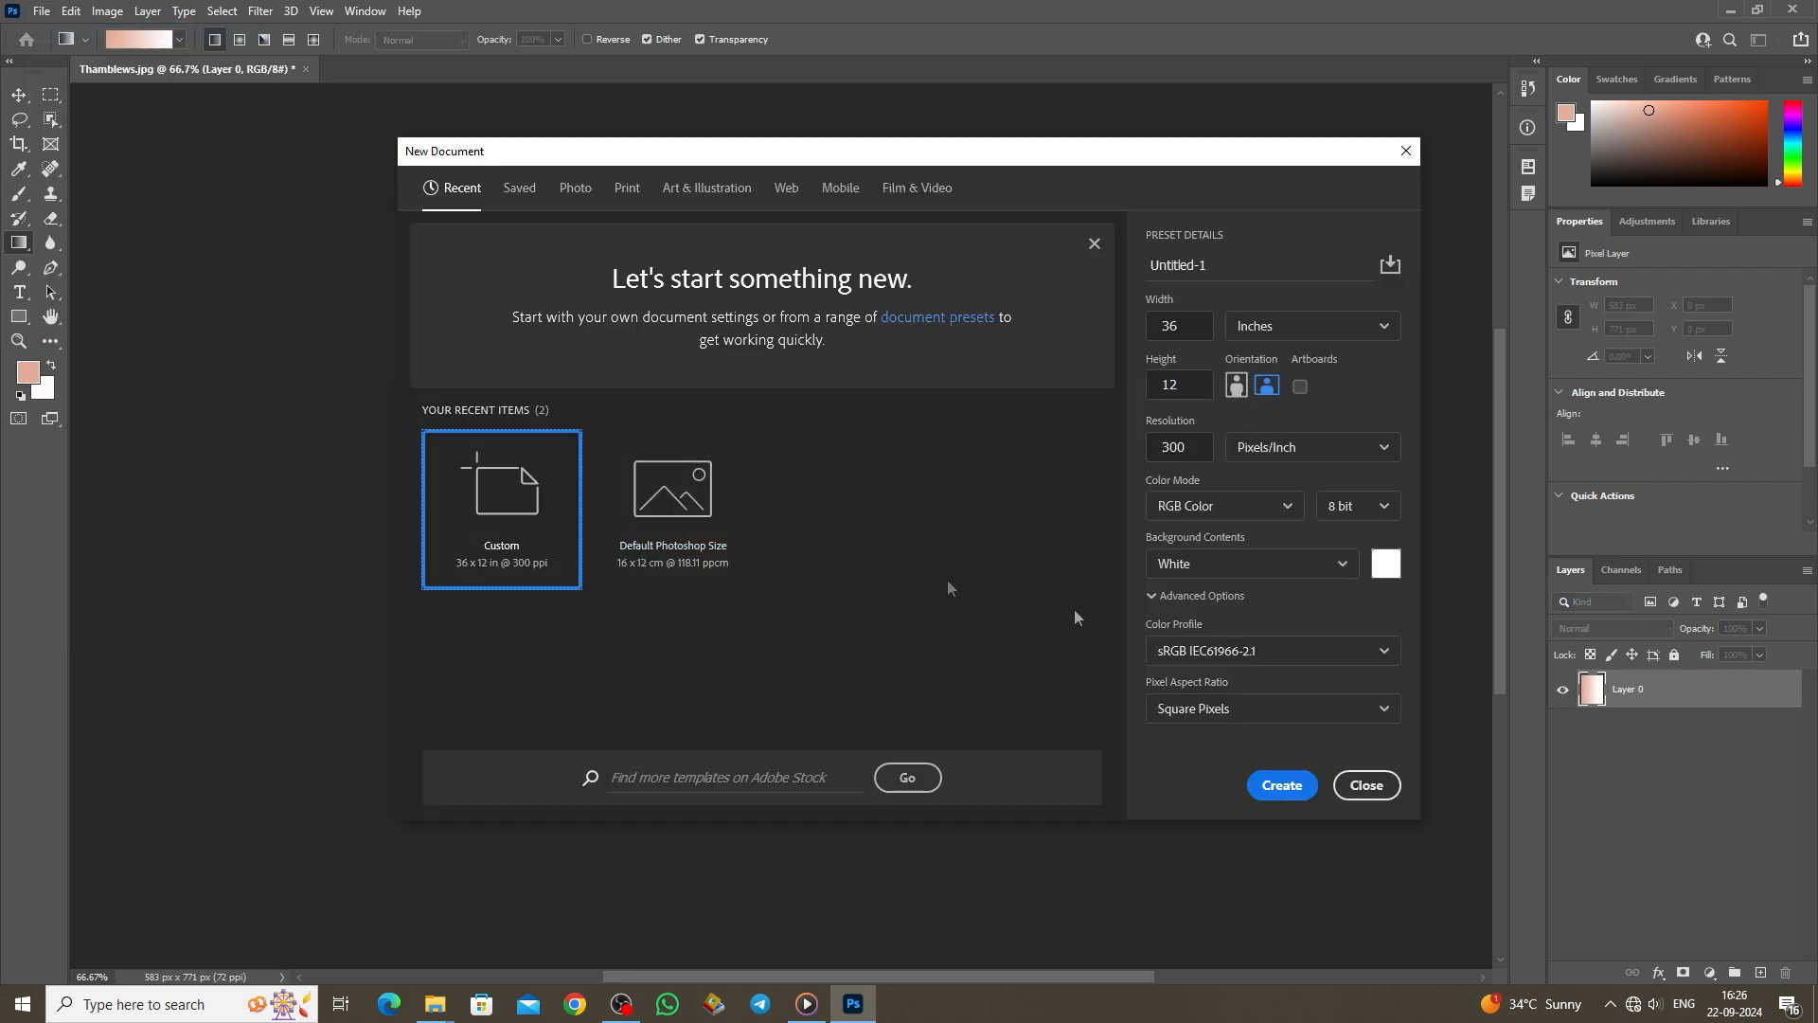
pyautogui.click(1266, 790)
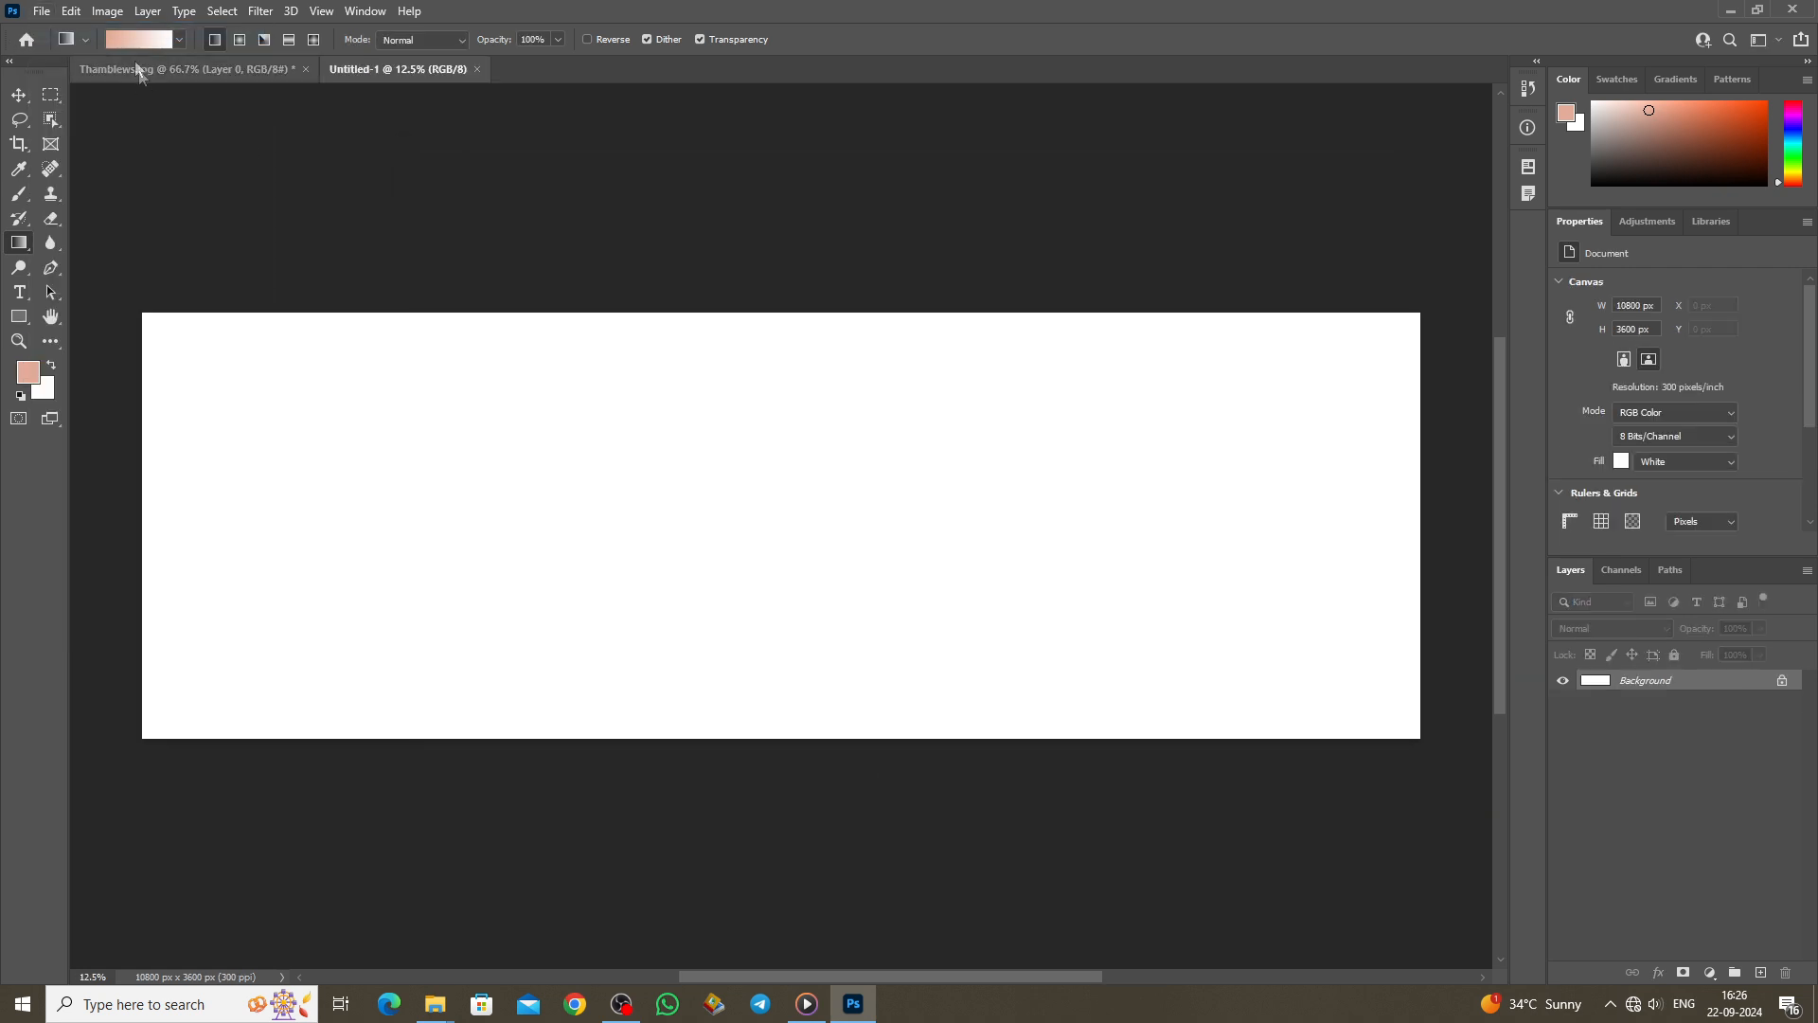
# Step: Fill the canvas across its full width with the cyan-to-magenta Purples gradient preset
pyautogui.click(180, 39)
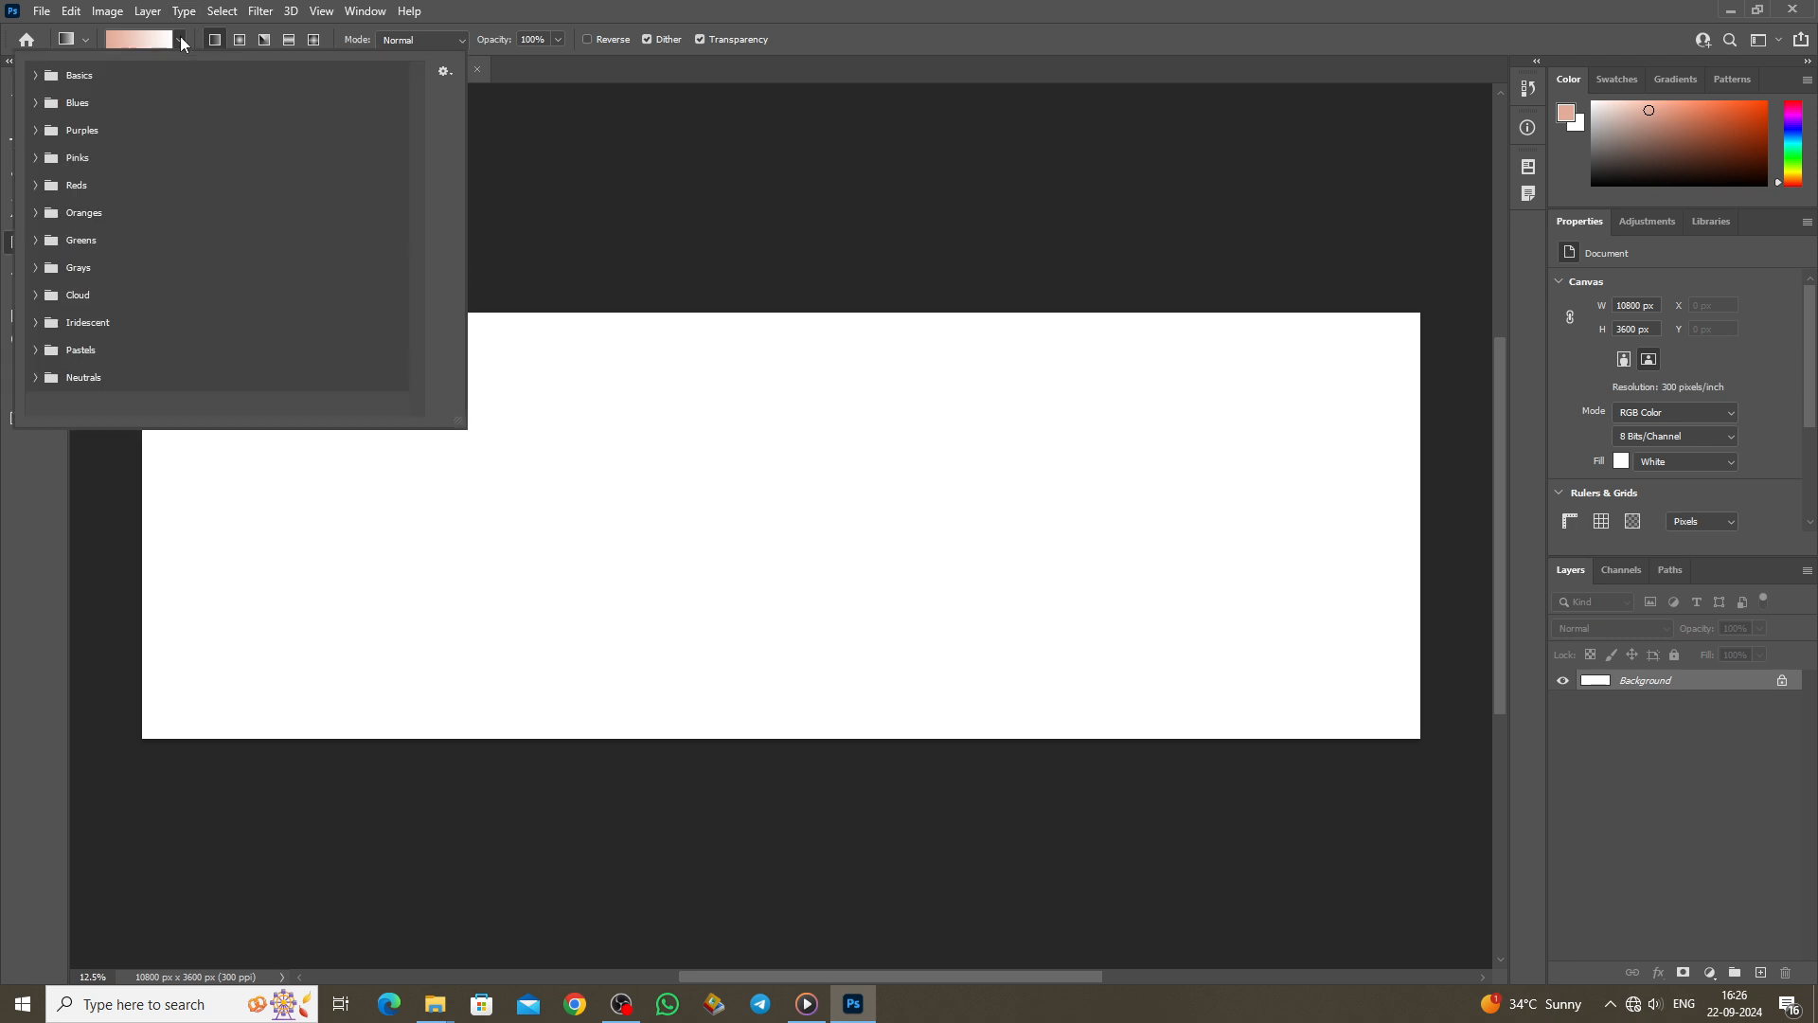
pyautogui.click(35, 130)
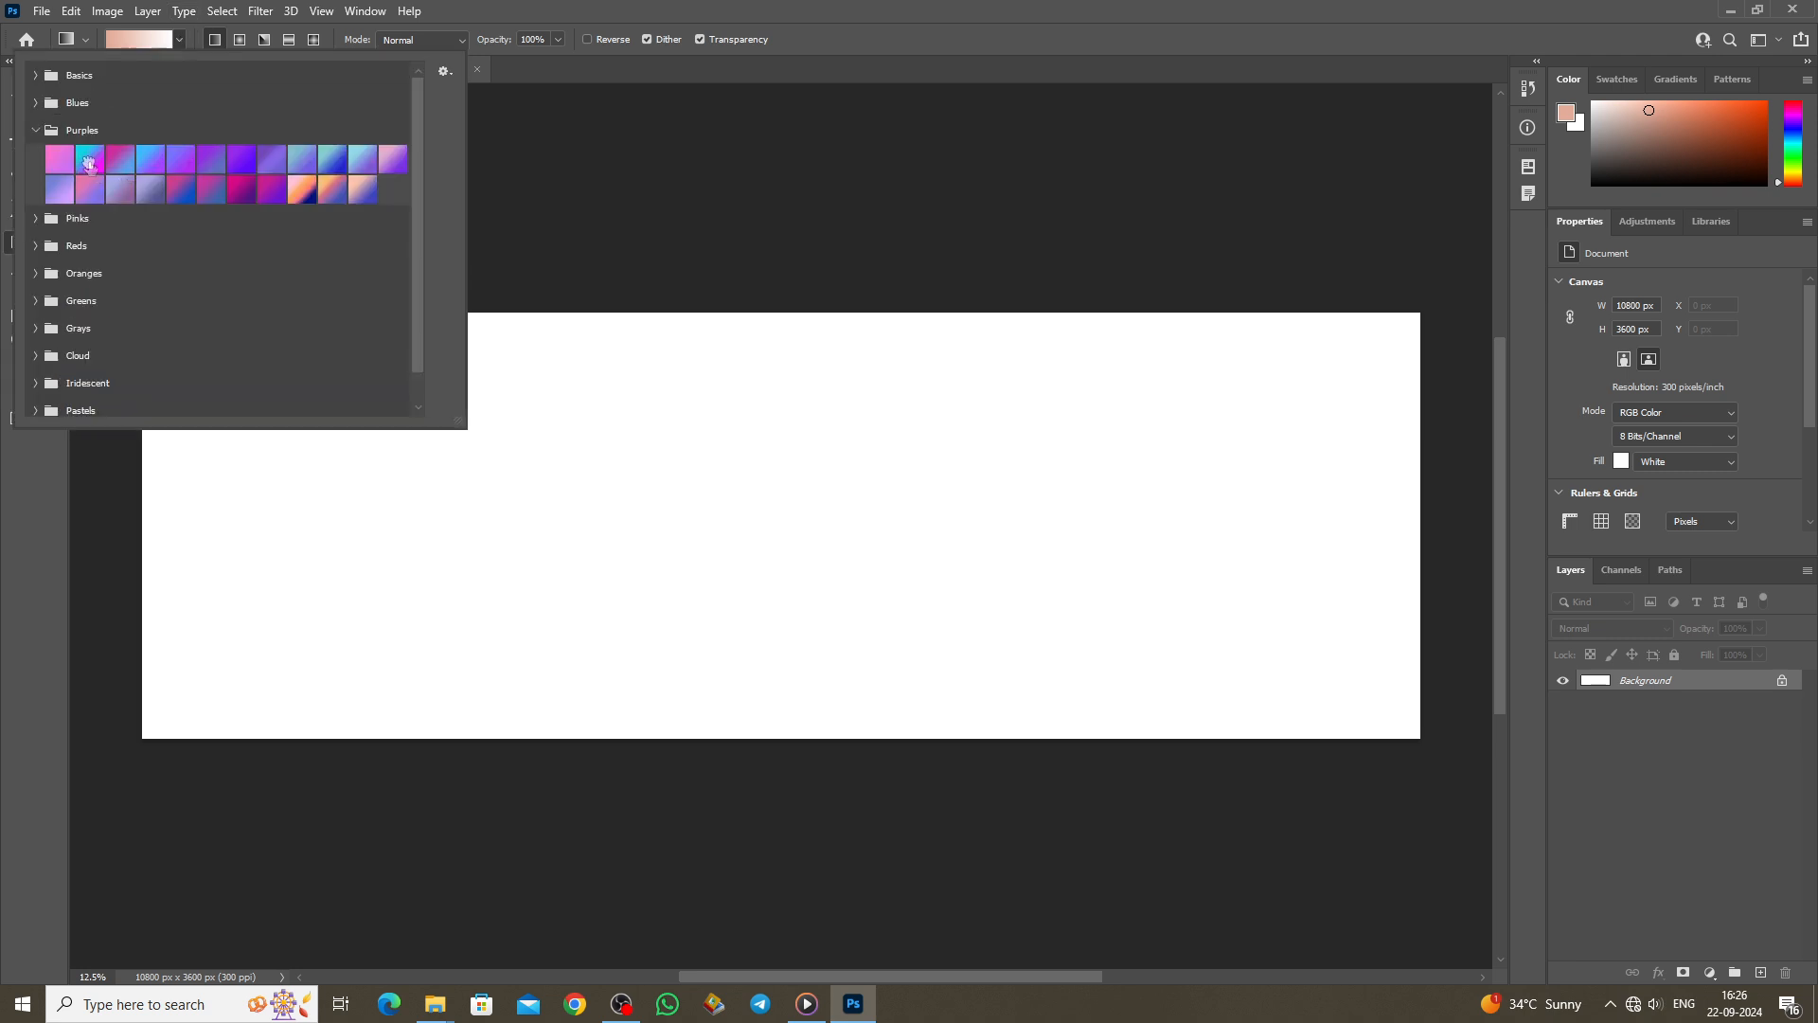
pyautogui.click(89, 163)
pyautogui.click(529, 233)
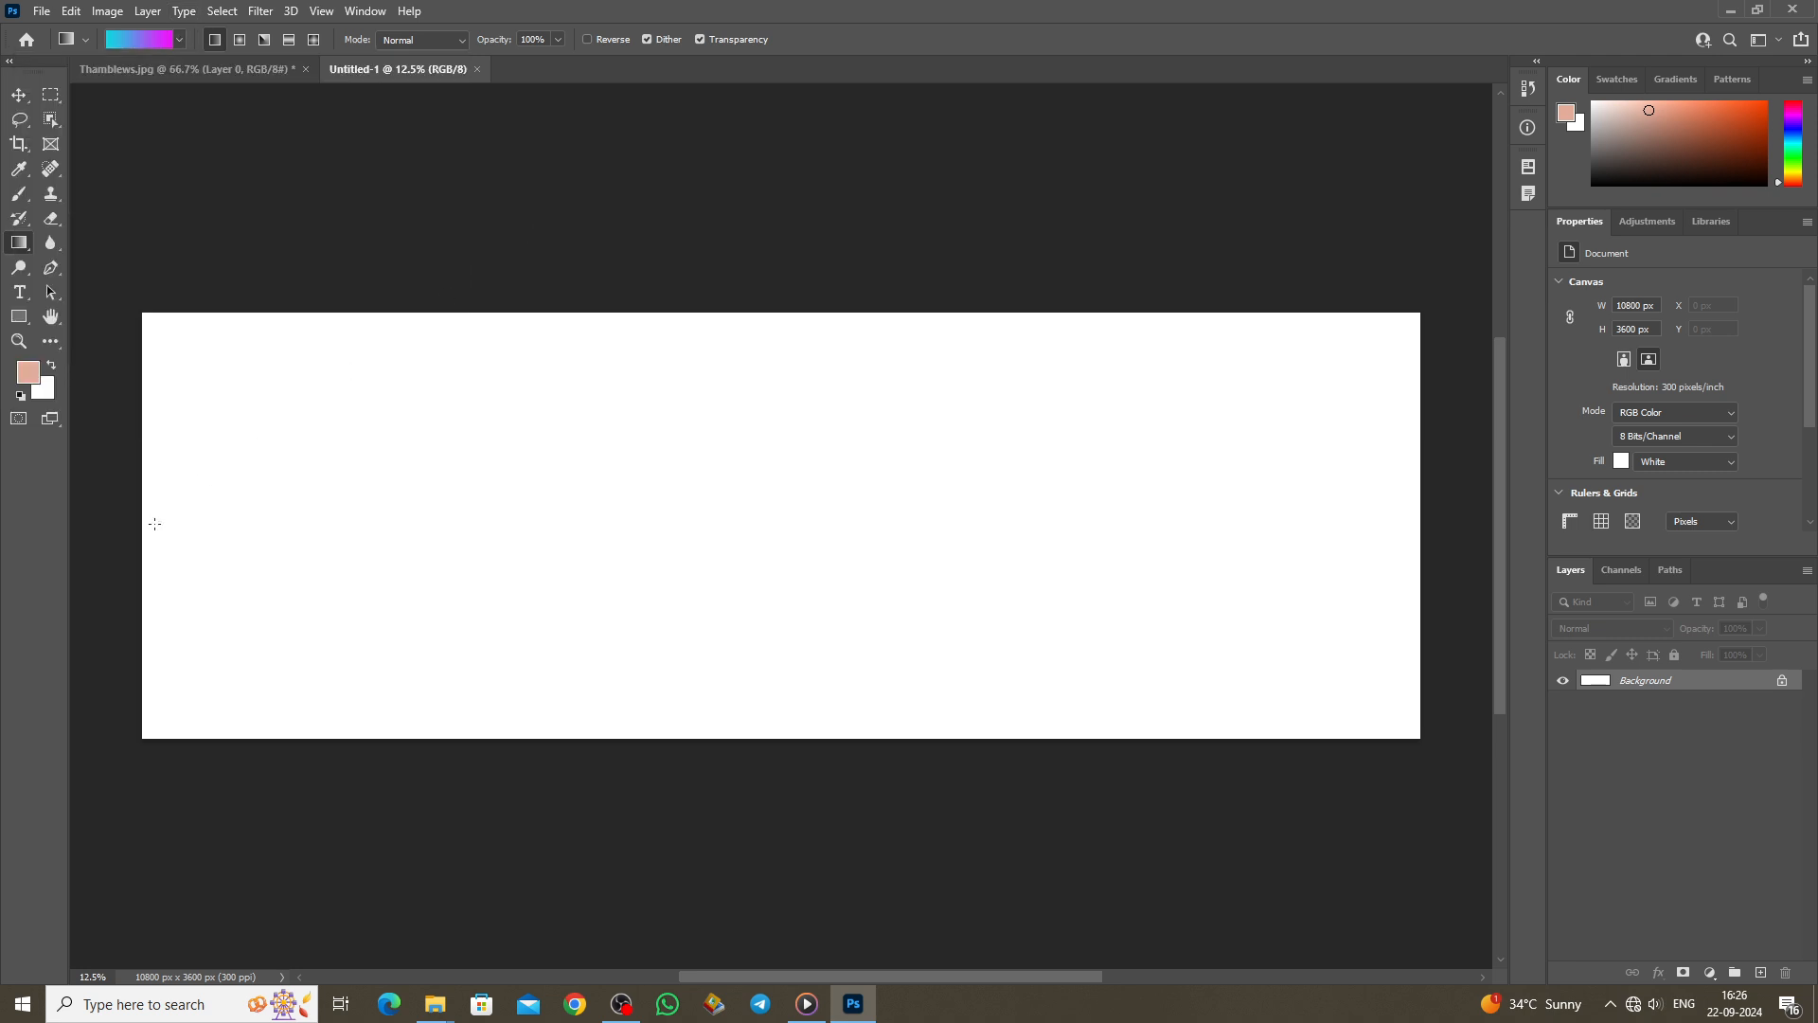
pyautogui.moveTo(330, 533); pyautogui.dragTo(466, 529)
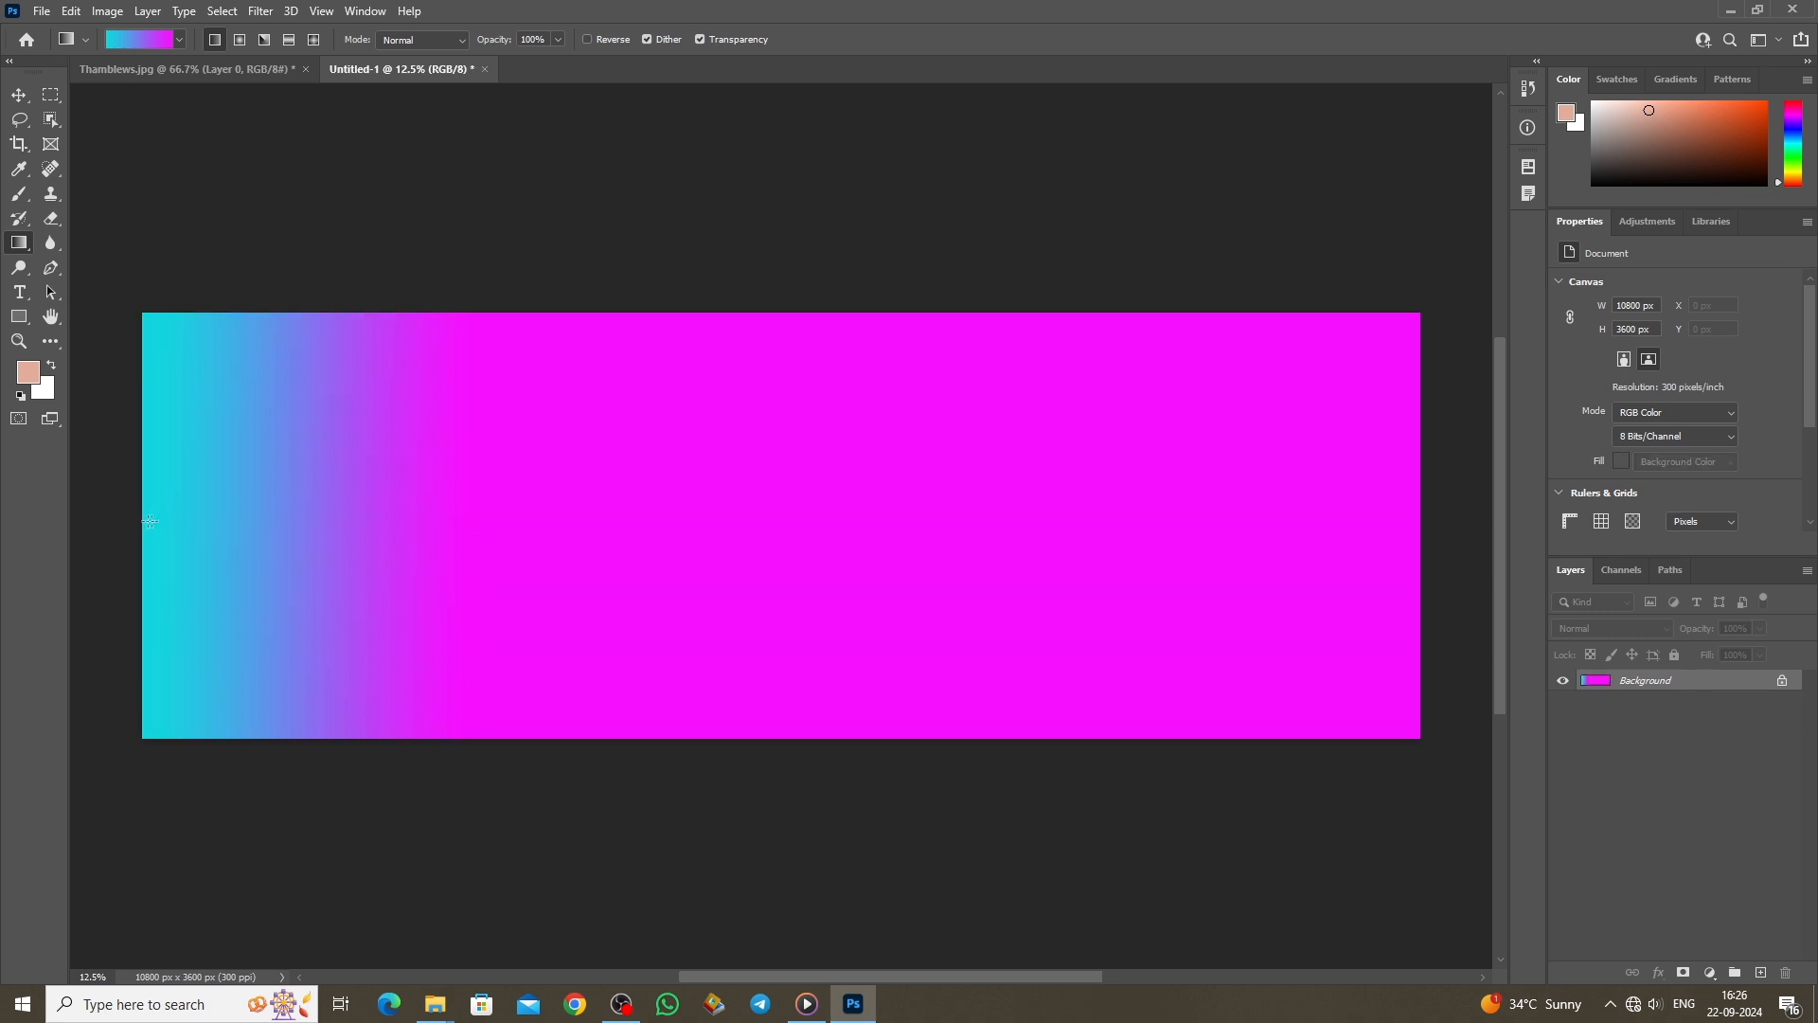
pyautogui.moveTo(641, 511); pyautogui.dragTo(1229, 484)
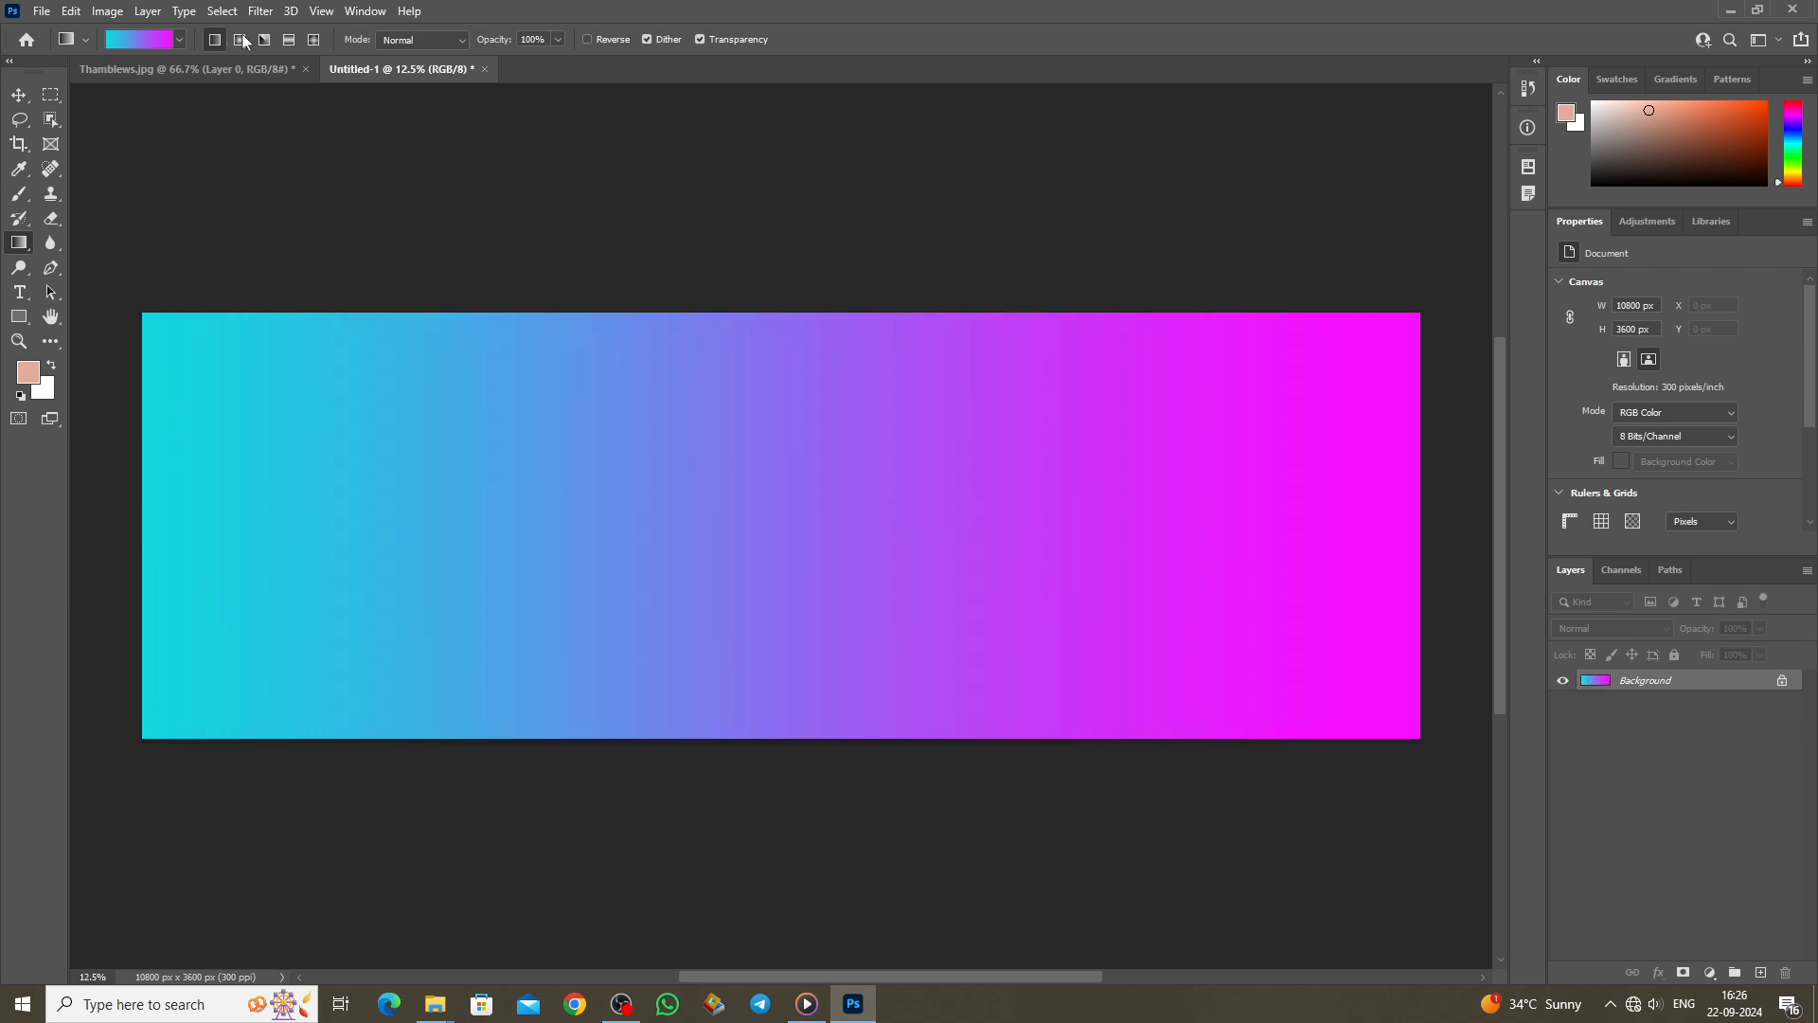
# Step: Replace the fill with a left-to-right pink-orange-navy gradient preset
pyautogui.click(179, 42)
pyautogui.click(301, 190)
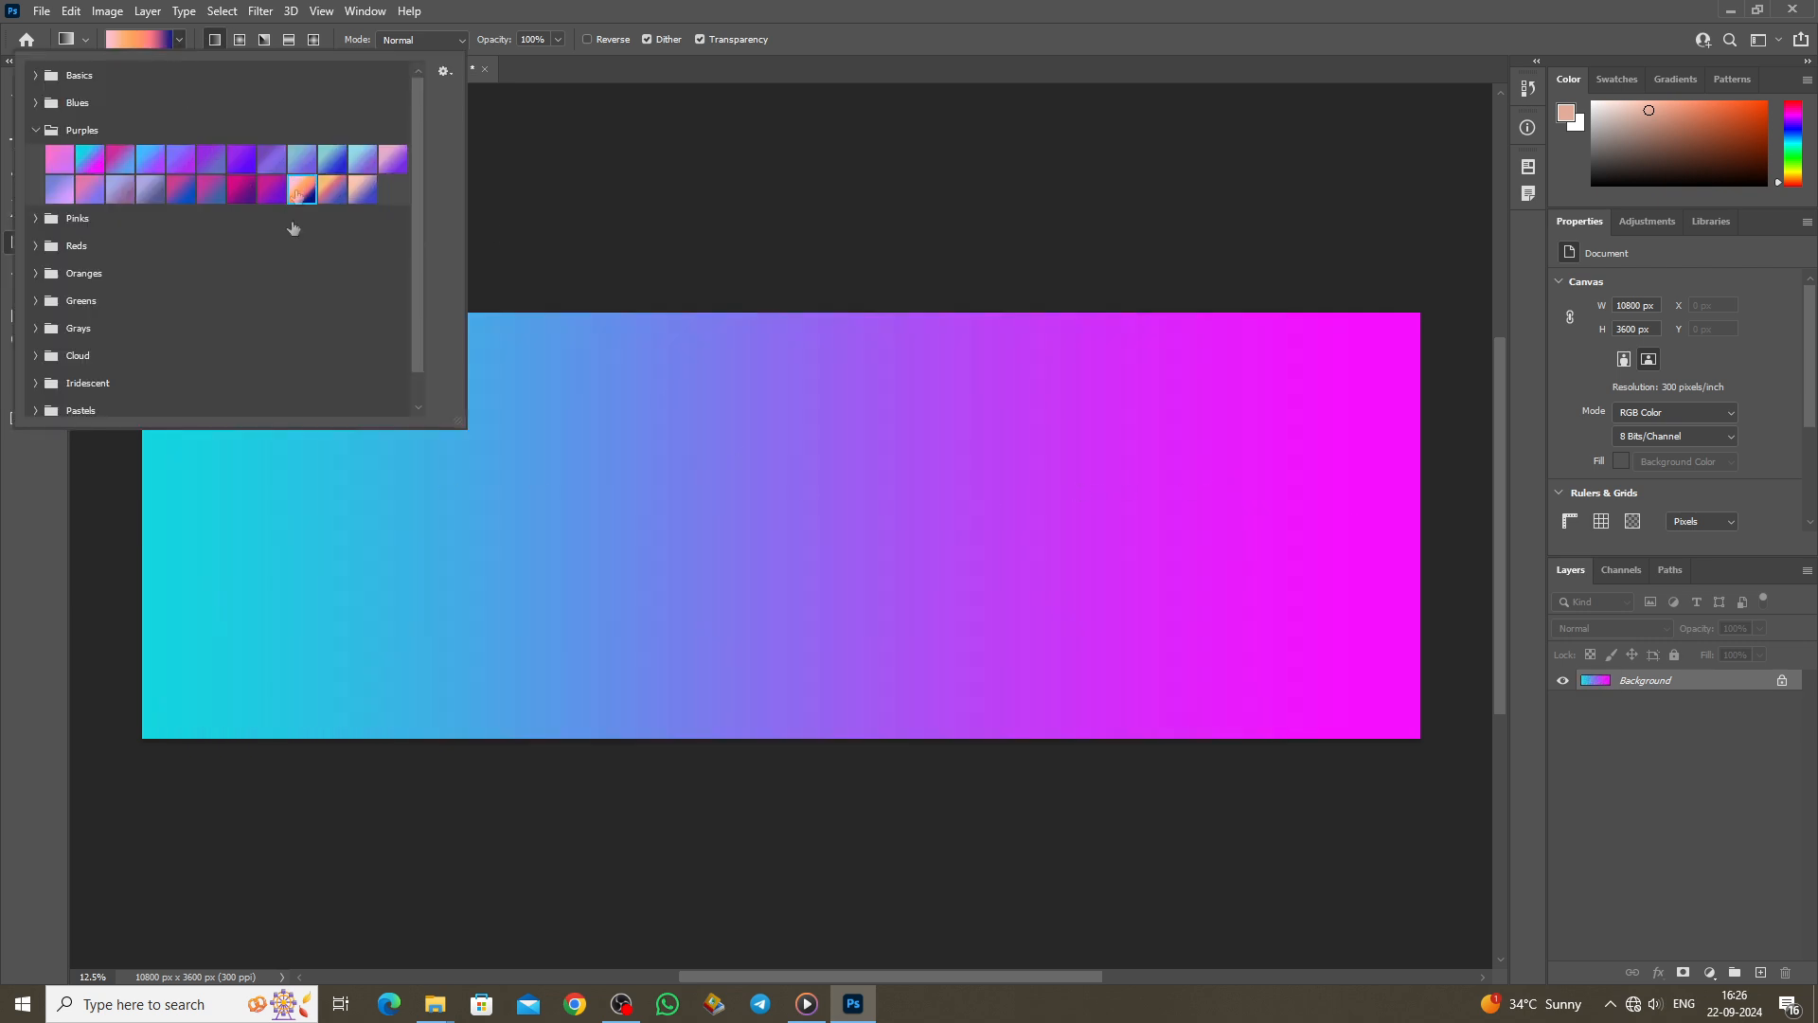
pyautogui.click(142, 536)
pyautogui.moveTo(159, 518); pyautogui.dragTo(1219, 518)
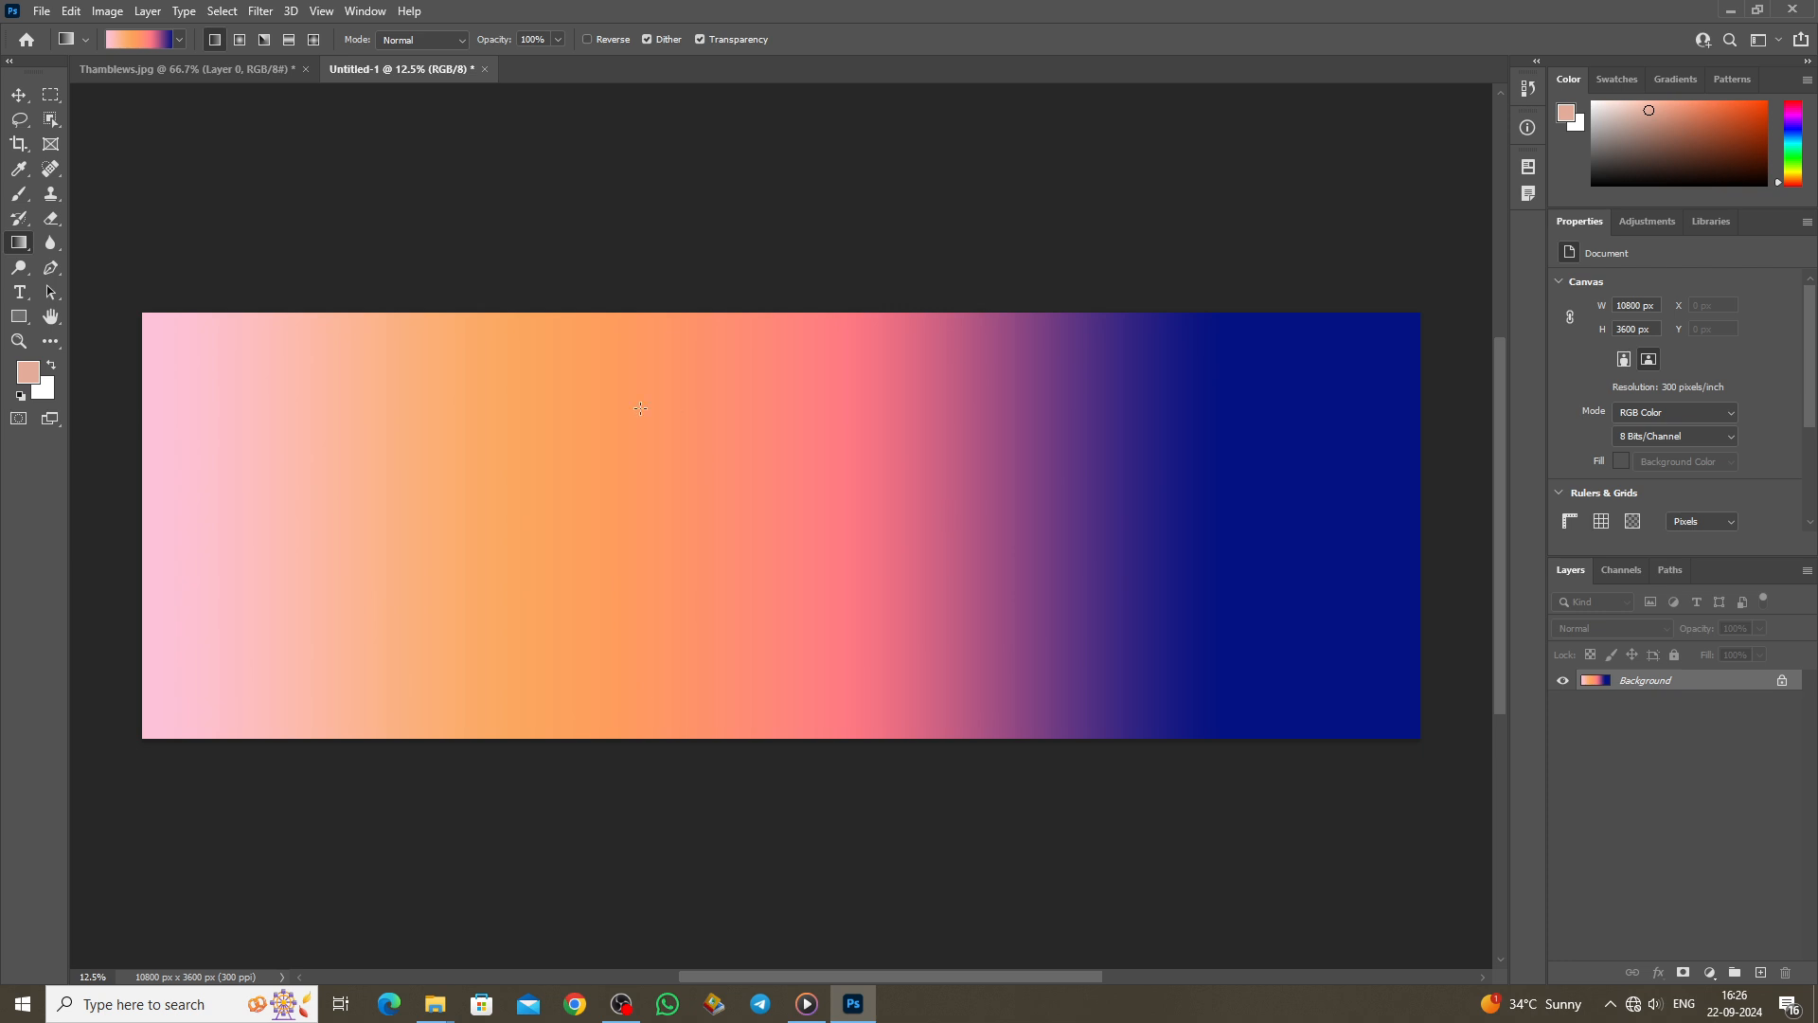
# Step: Switch to the Paint Bucket tool and restore the Thamblews.jpg photo by undoing the gradient
pyautogui.rightClick(19, 242)
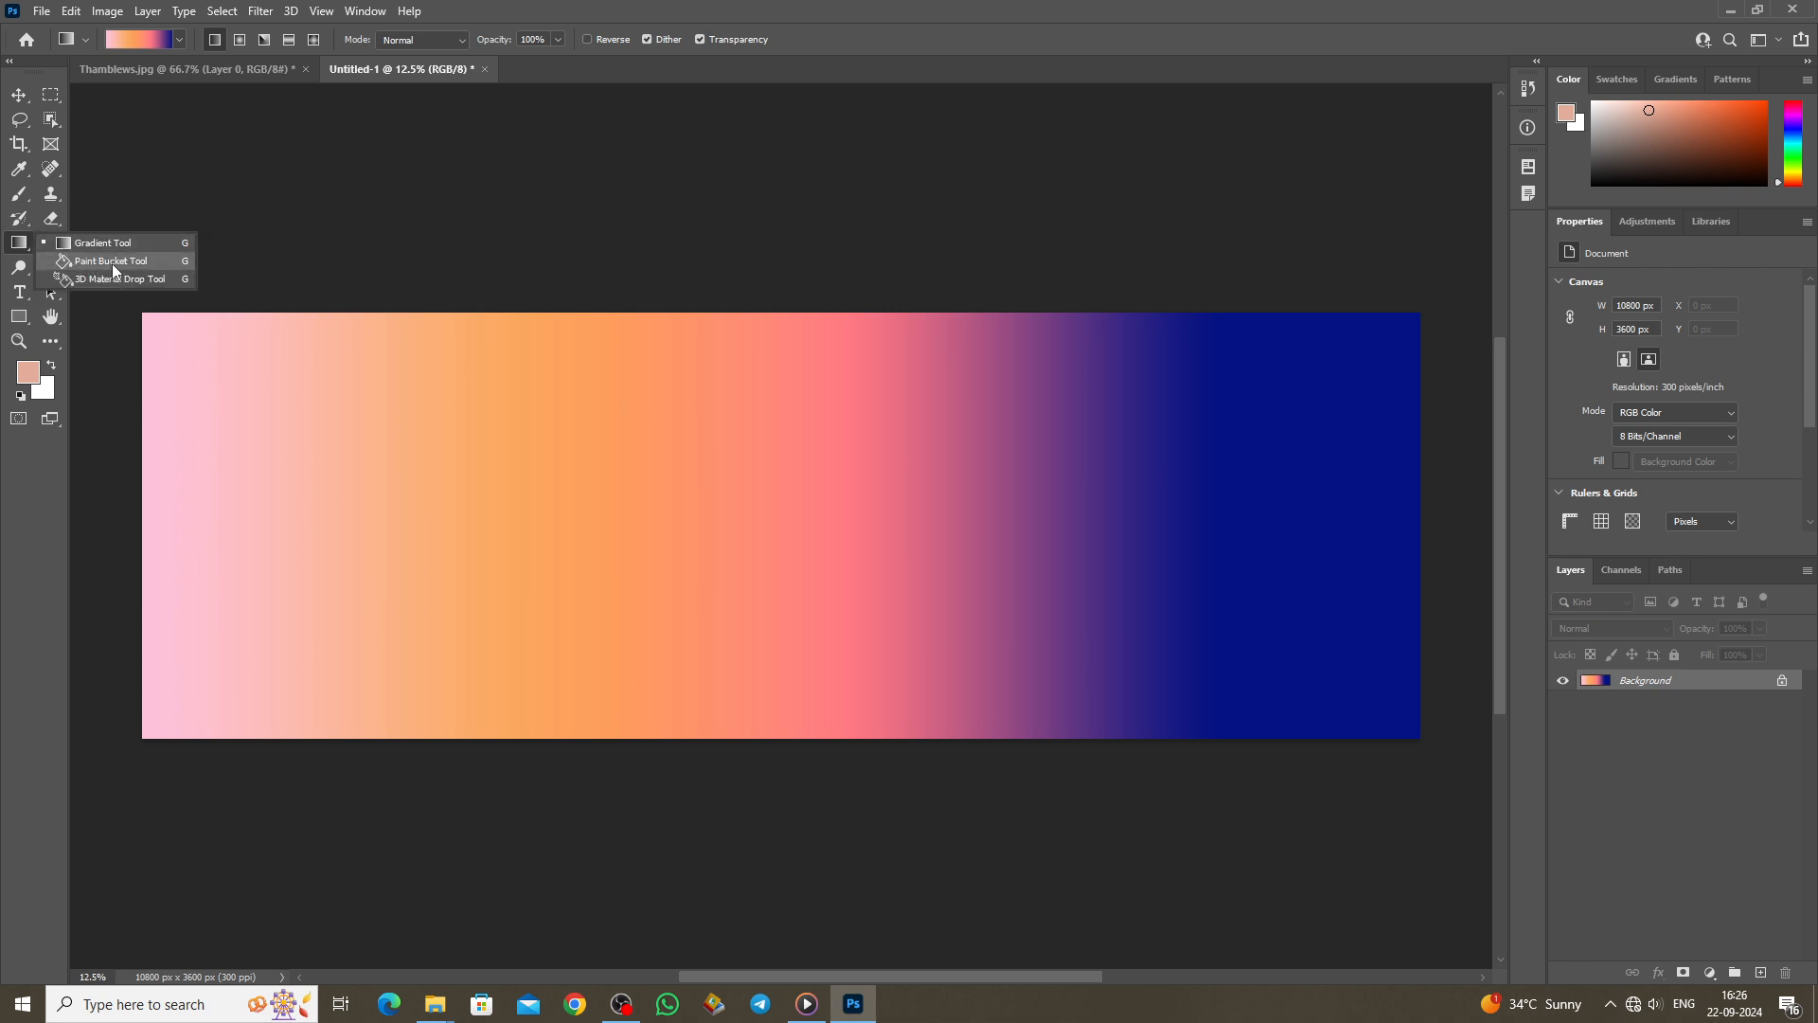
pyautogui.click(114, 261)
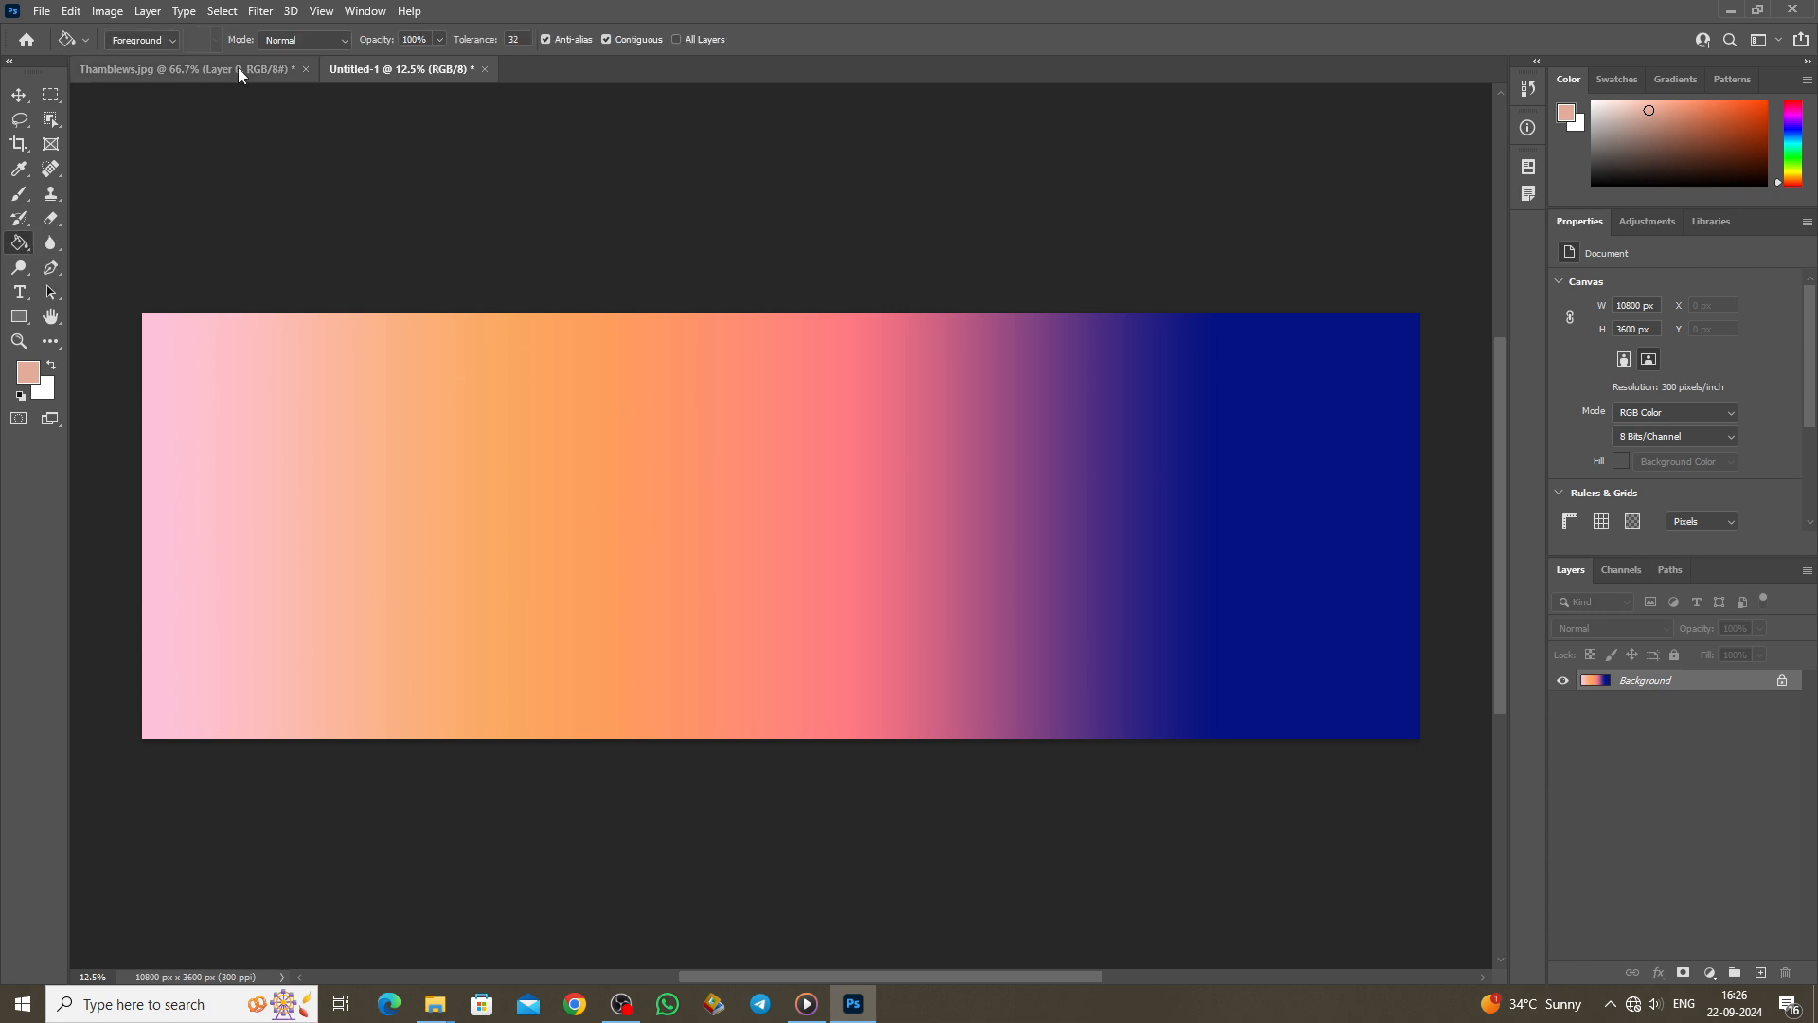
pyautogui.click(237, 69)
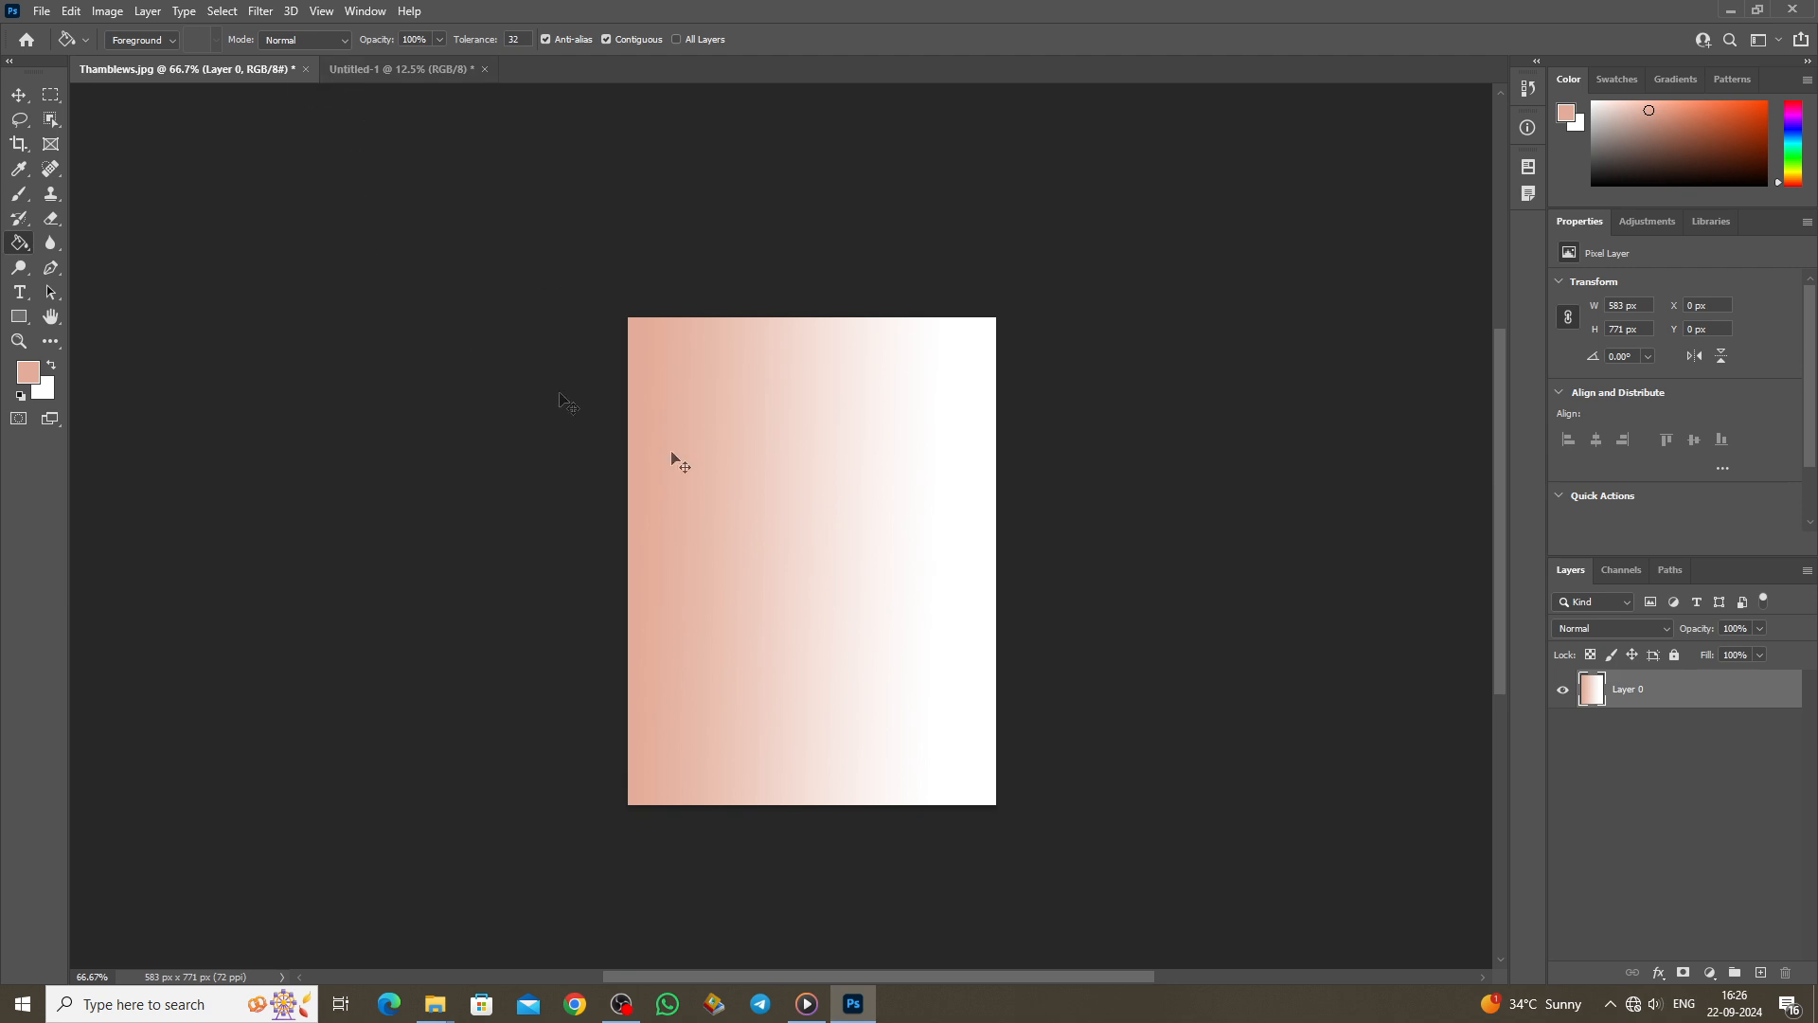
pyautogui.hotkey('ctrl', 'z')
pyautogui.hotkey('ctrl', '+')
pyautogui.scroll(-2, 835, 542)
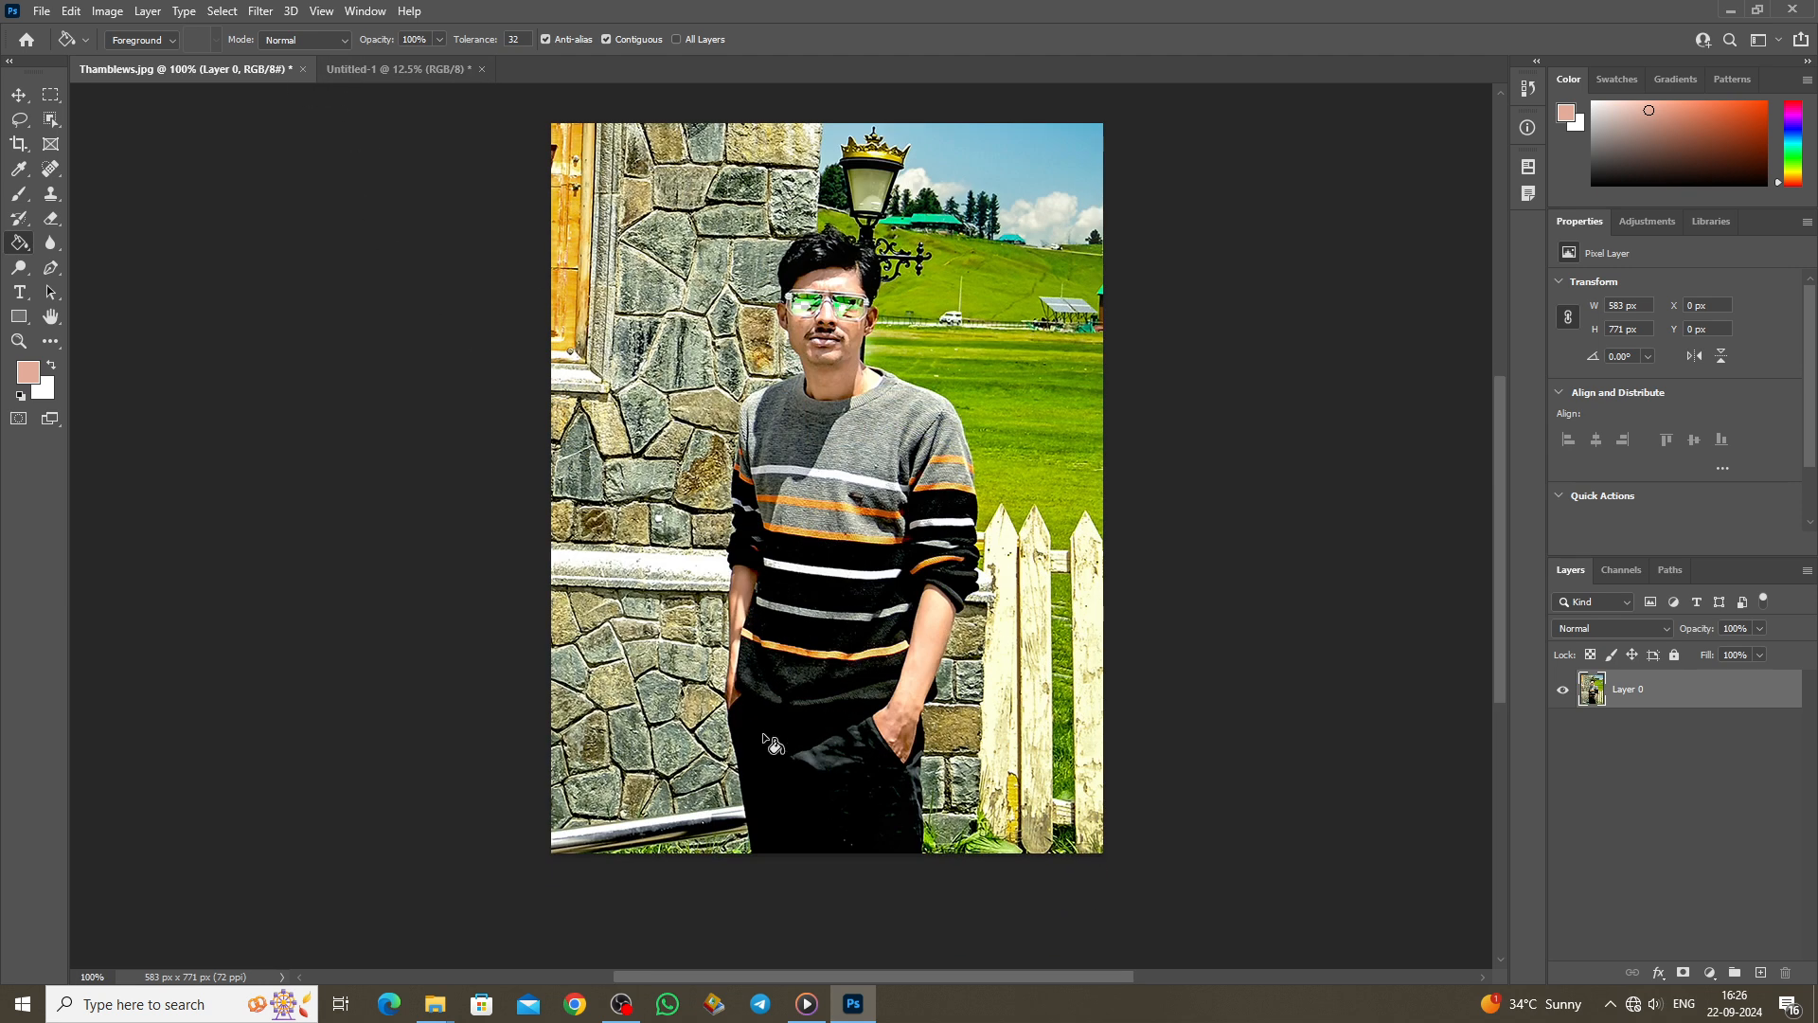
# Step: Try a bright pink fill on the black trousers, then undo it
pyautogui.click(27, 371)
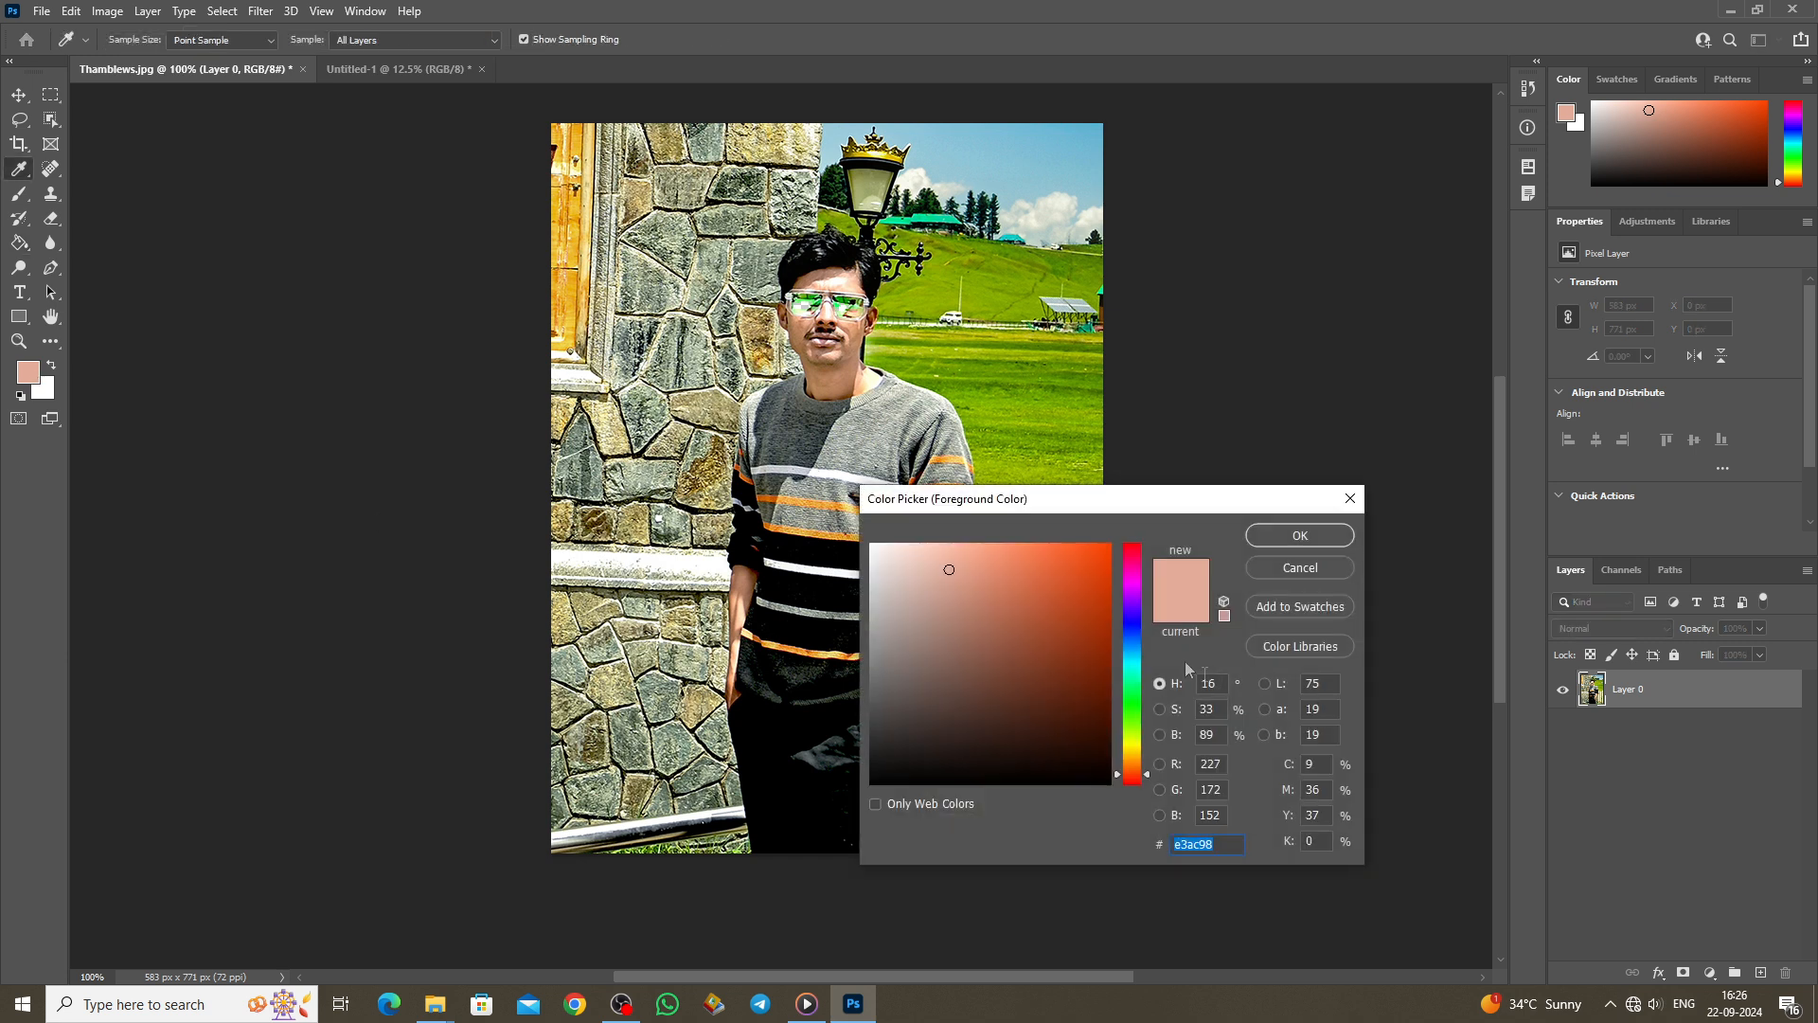
pyautogui.click(1130, 555)
pyautogui.click(1110, 544)
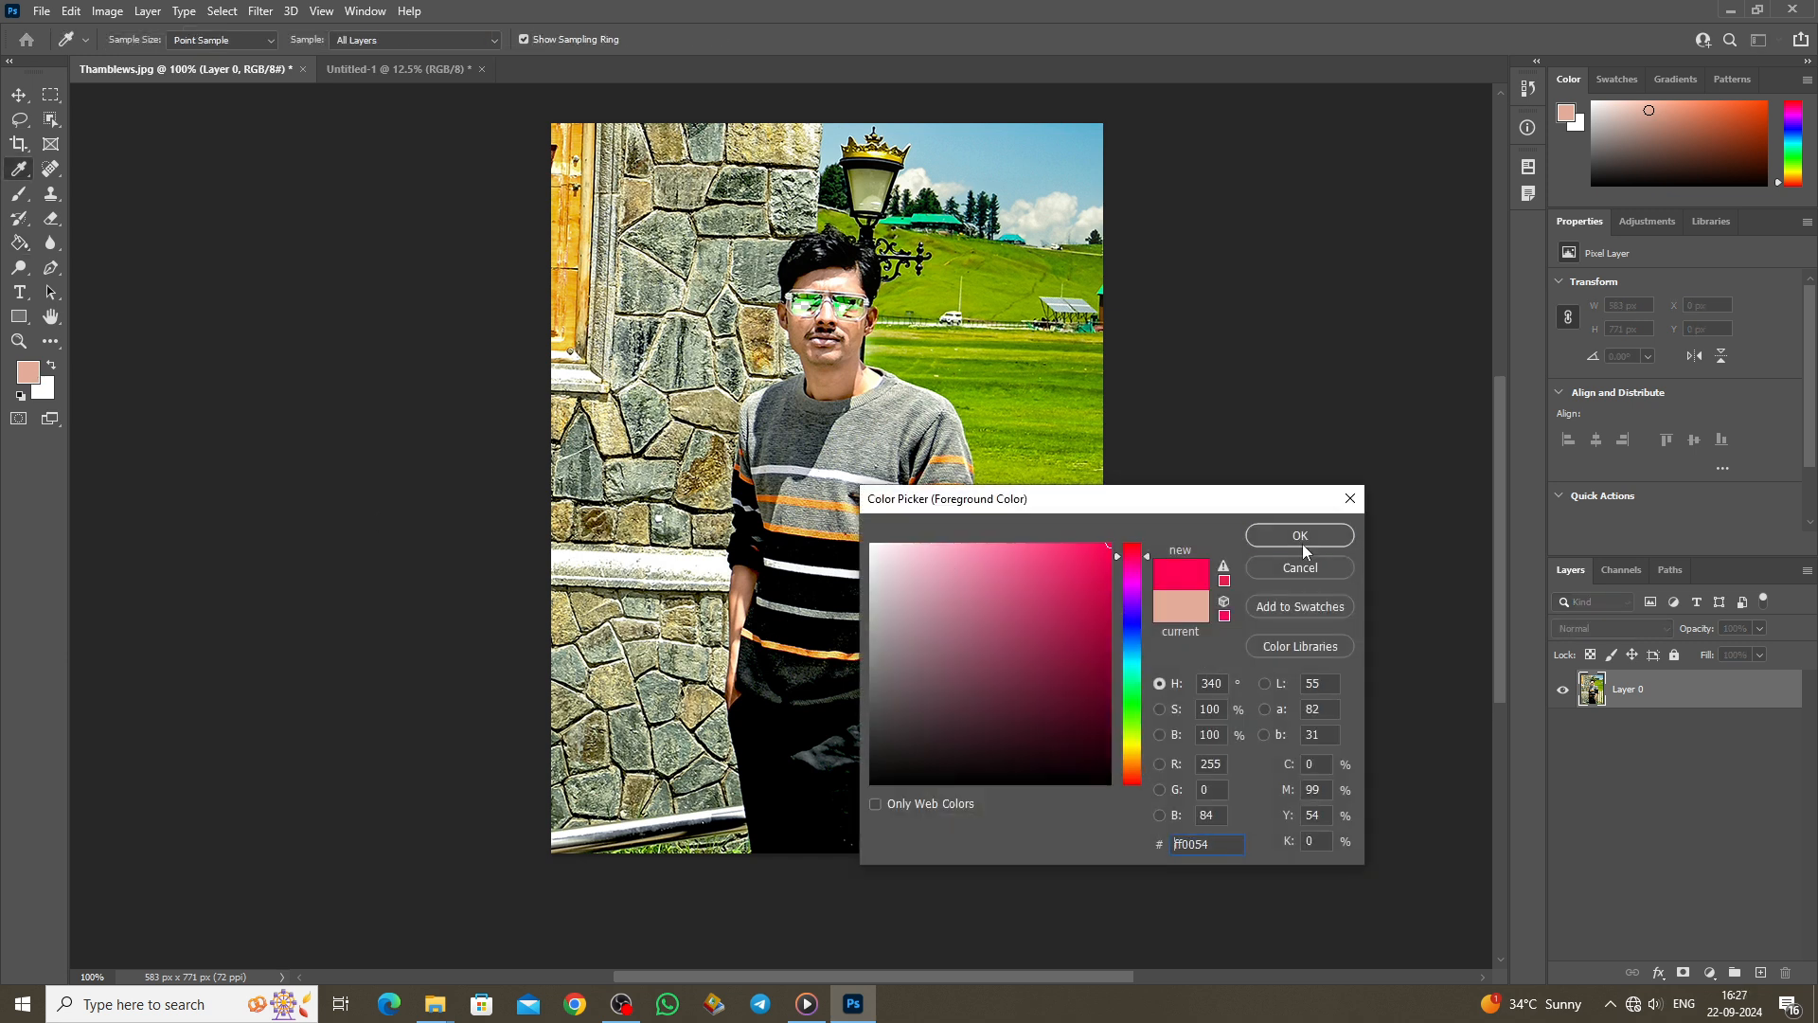
pyautogui.click(1302, 541)
pyautogui.click(871, 791)
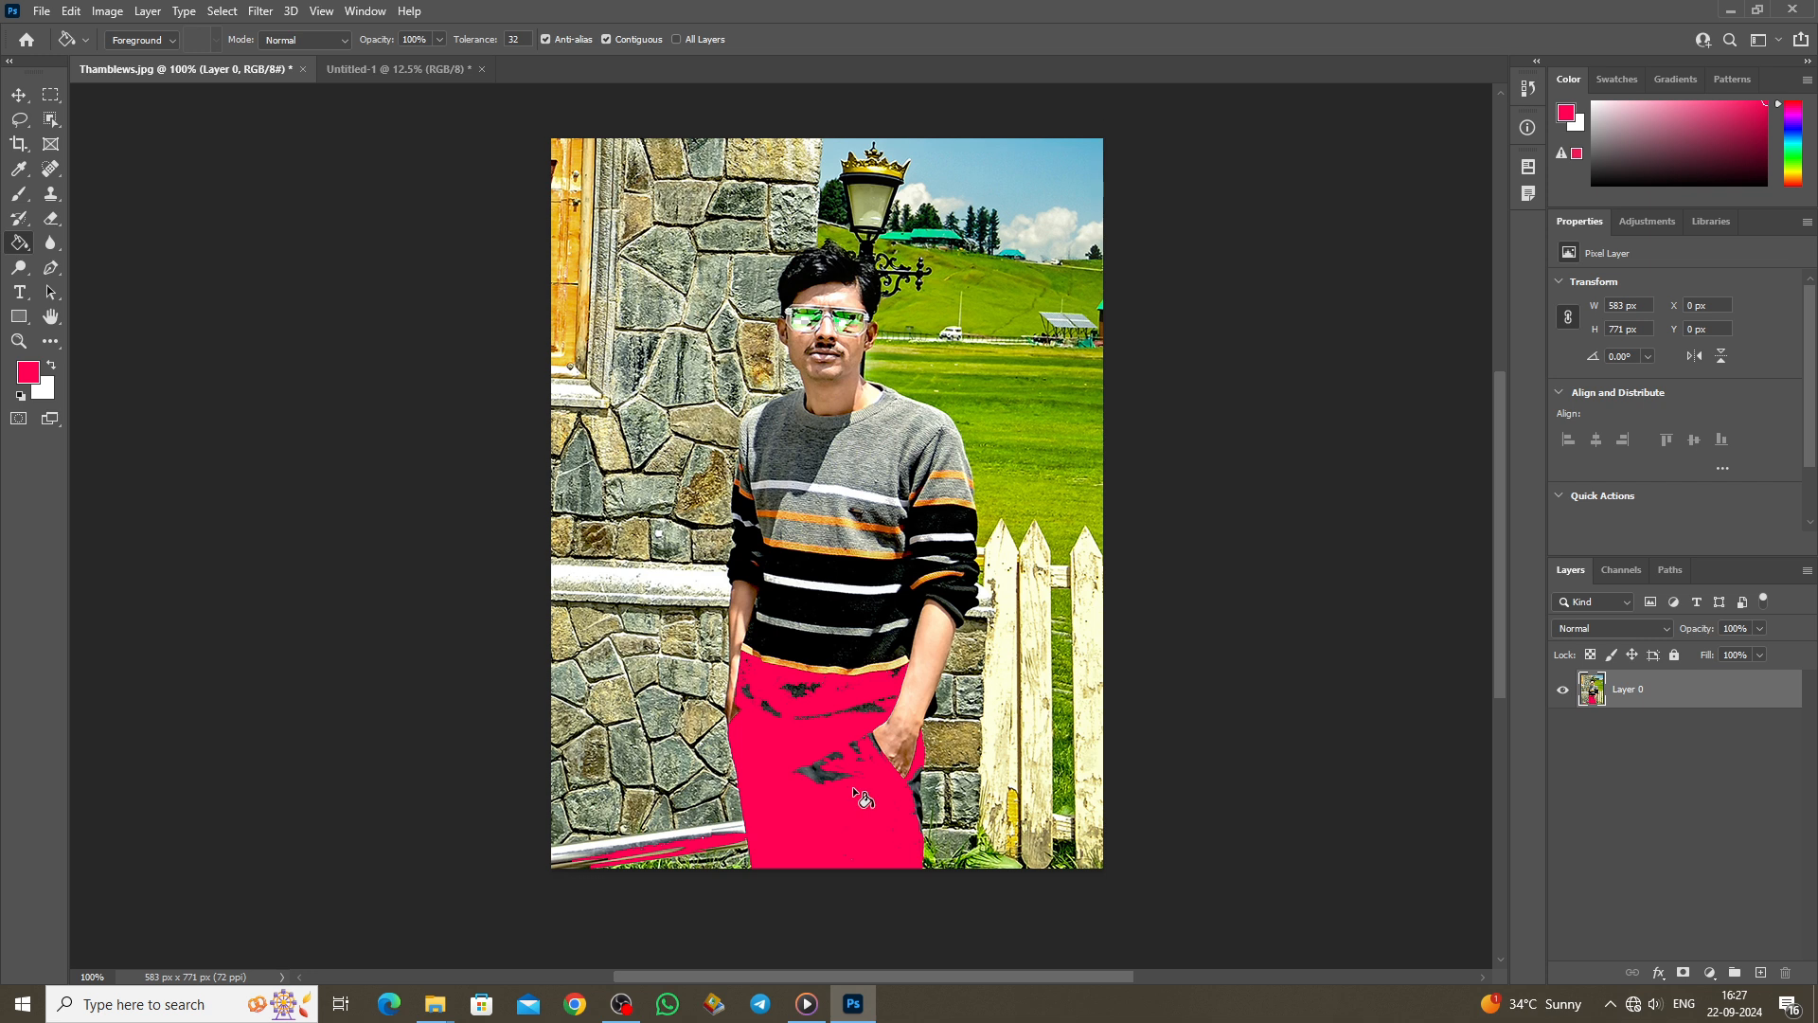
pyautogui.hotkey('ctrl', 'z')
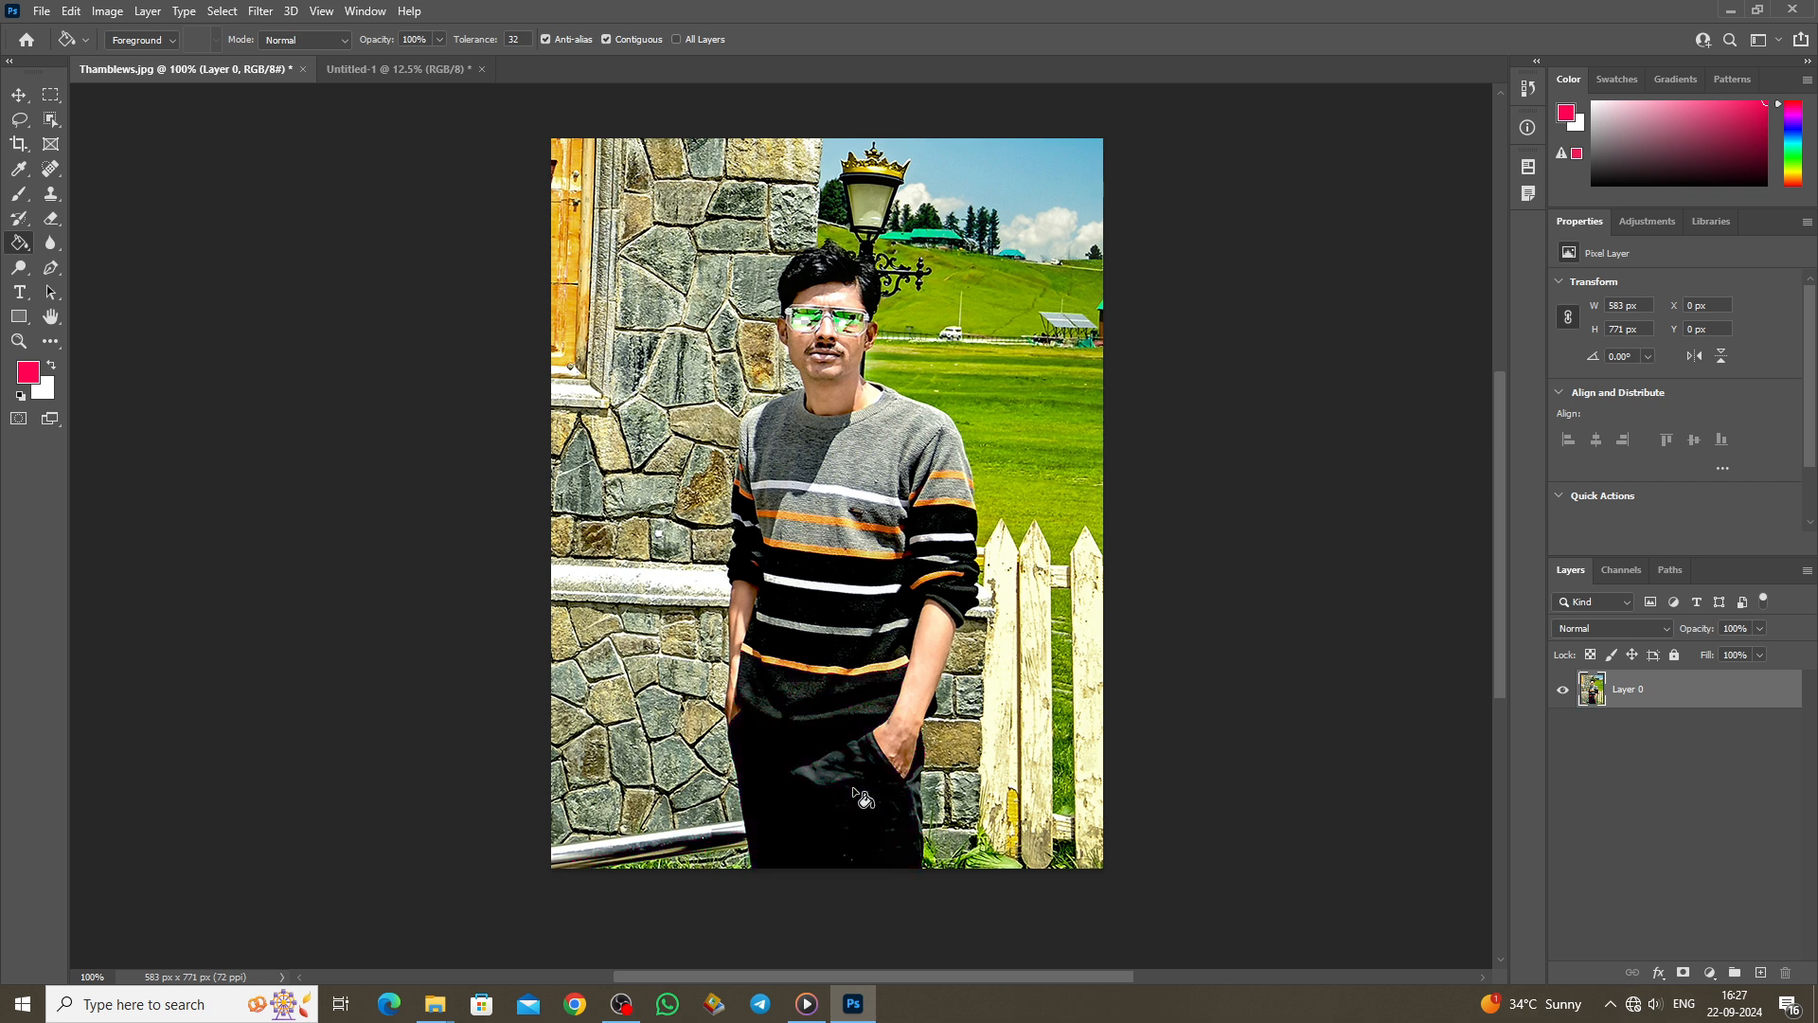
# Step: Fill the sweater's upper chest panels and band with dark maroon #433439
pyautogui.click(39, 379)
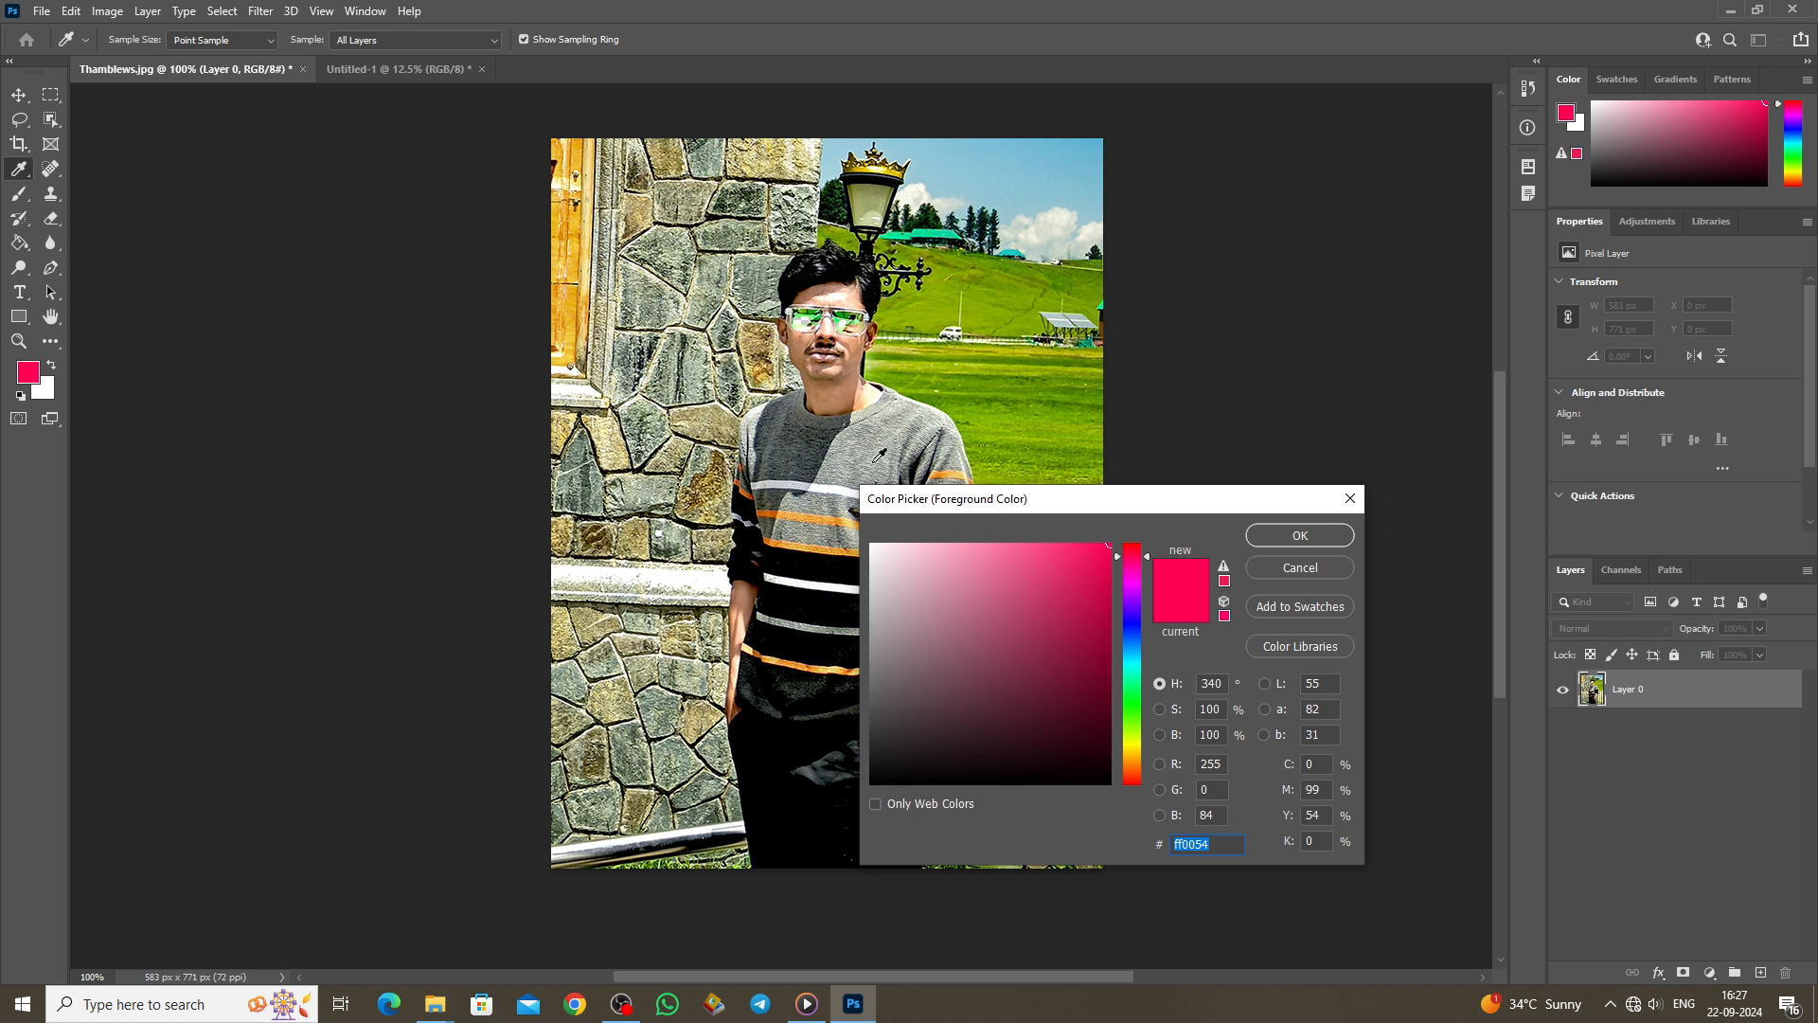
pyautogui.click(923, 722)
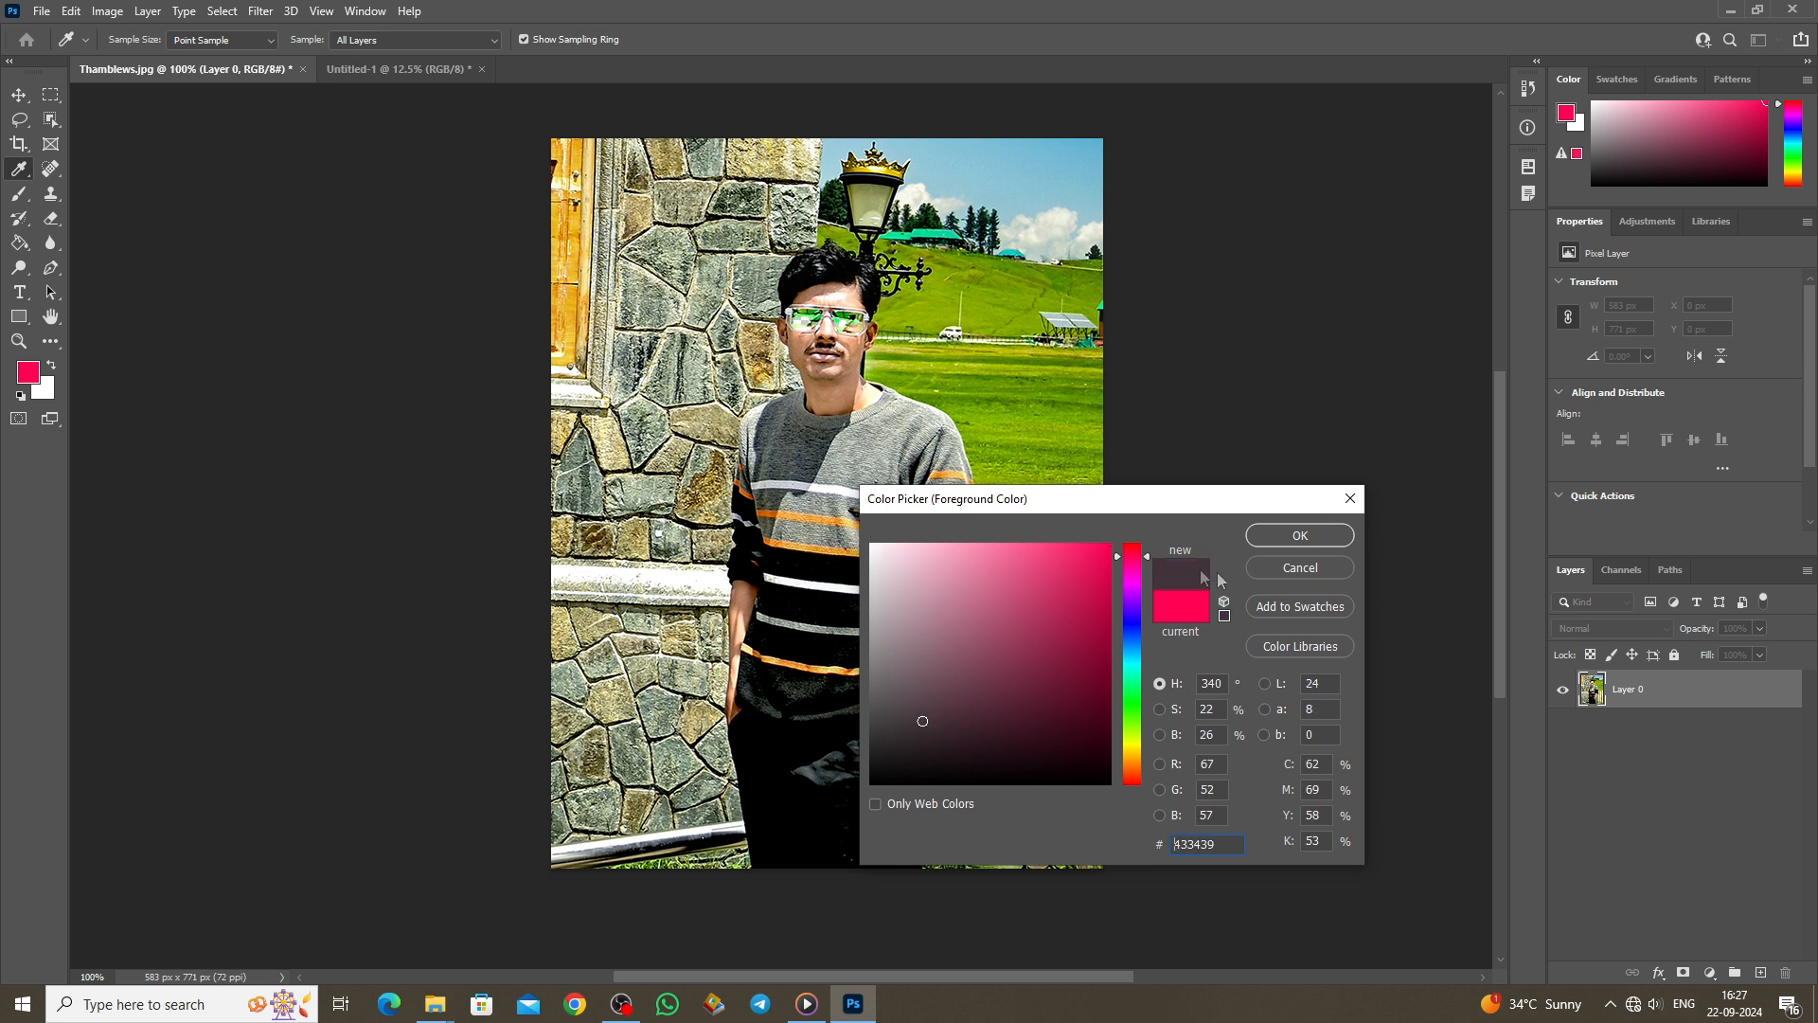
pyautogui.click(1300, 536)
pyautogui.press('g')
pyautogui.click(869, 466)
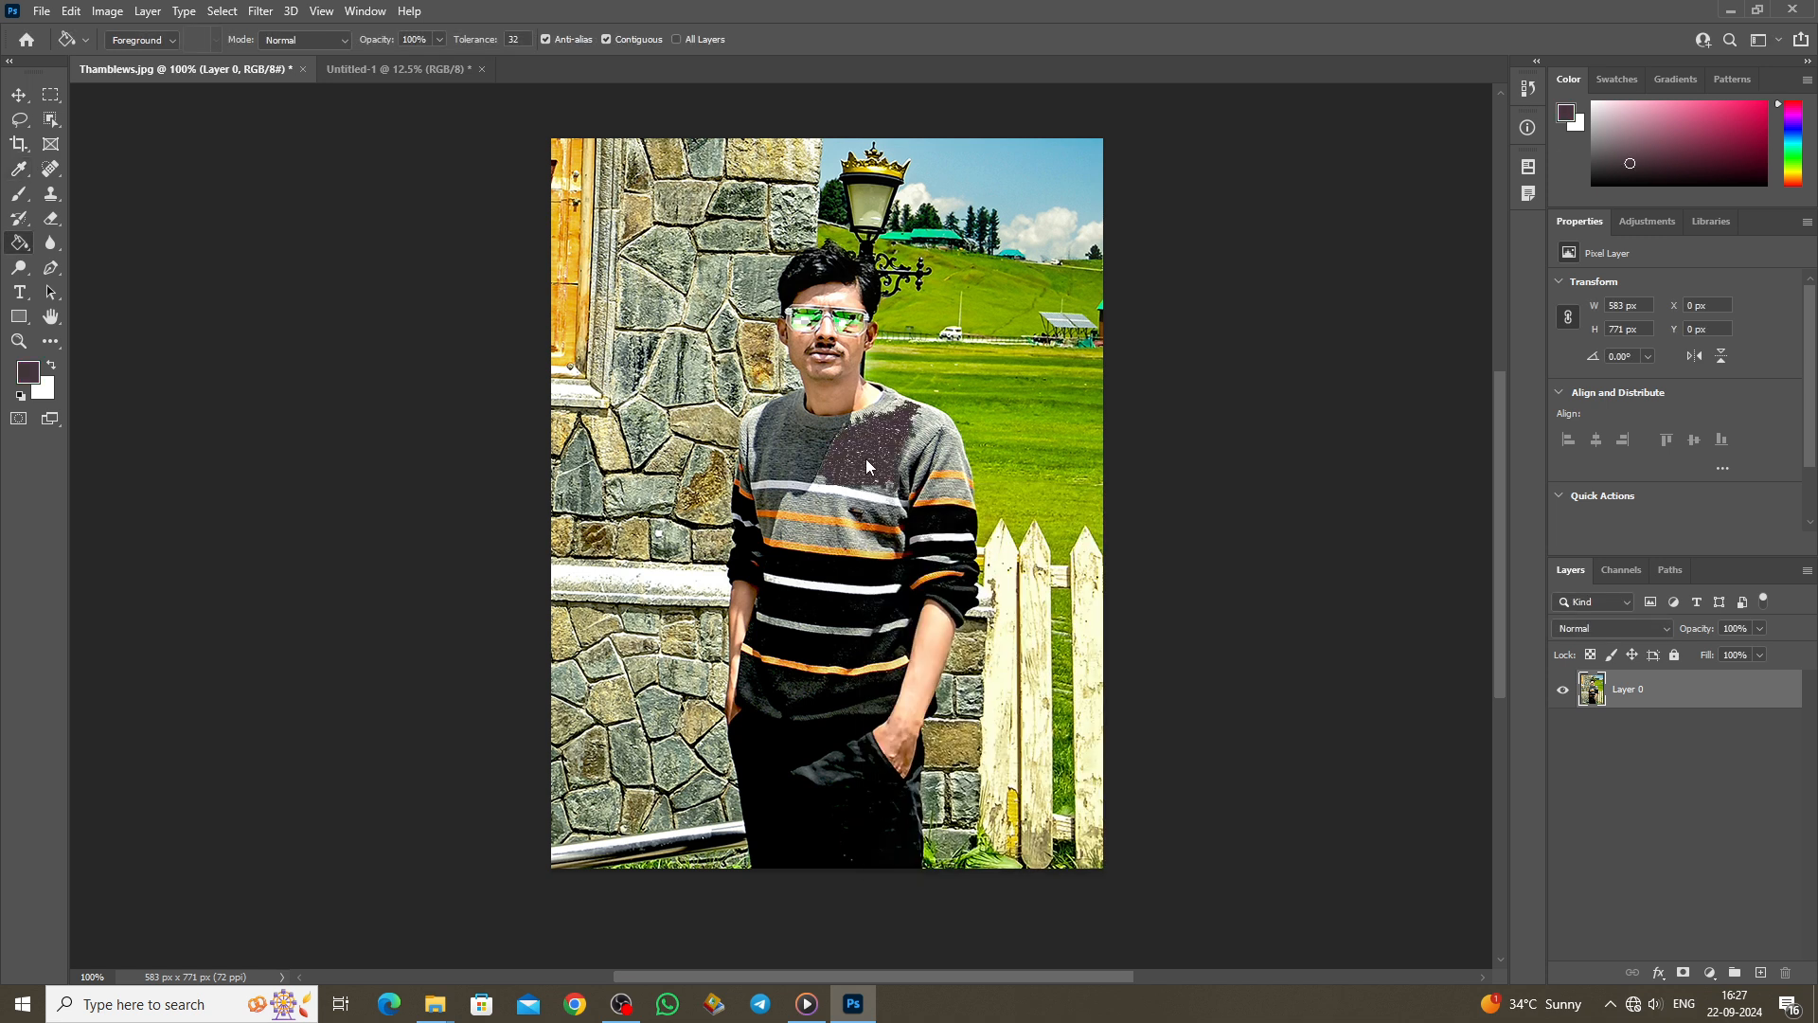
pyautogui.click(802, 461)
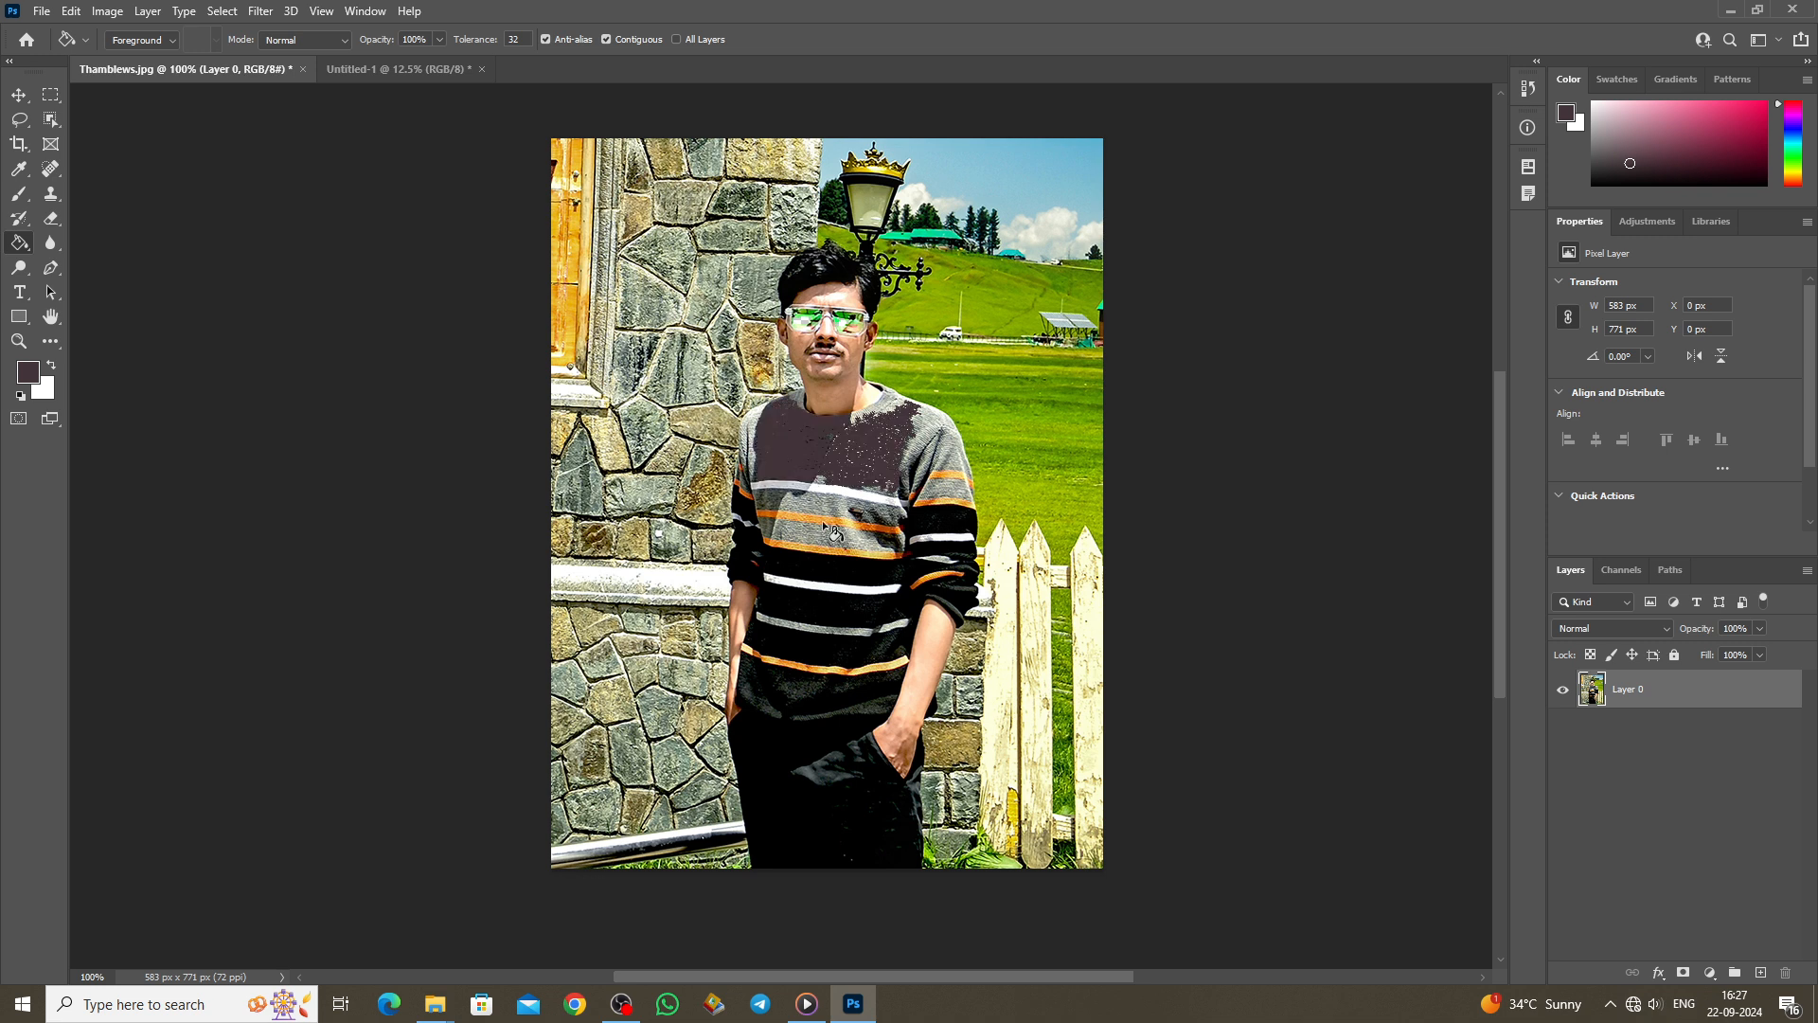
pyautogui.click(837, 509)
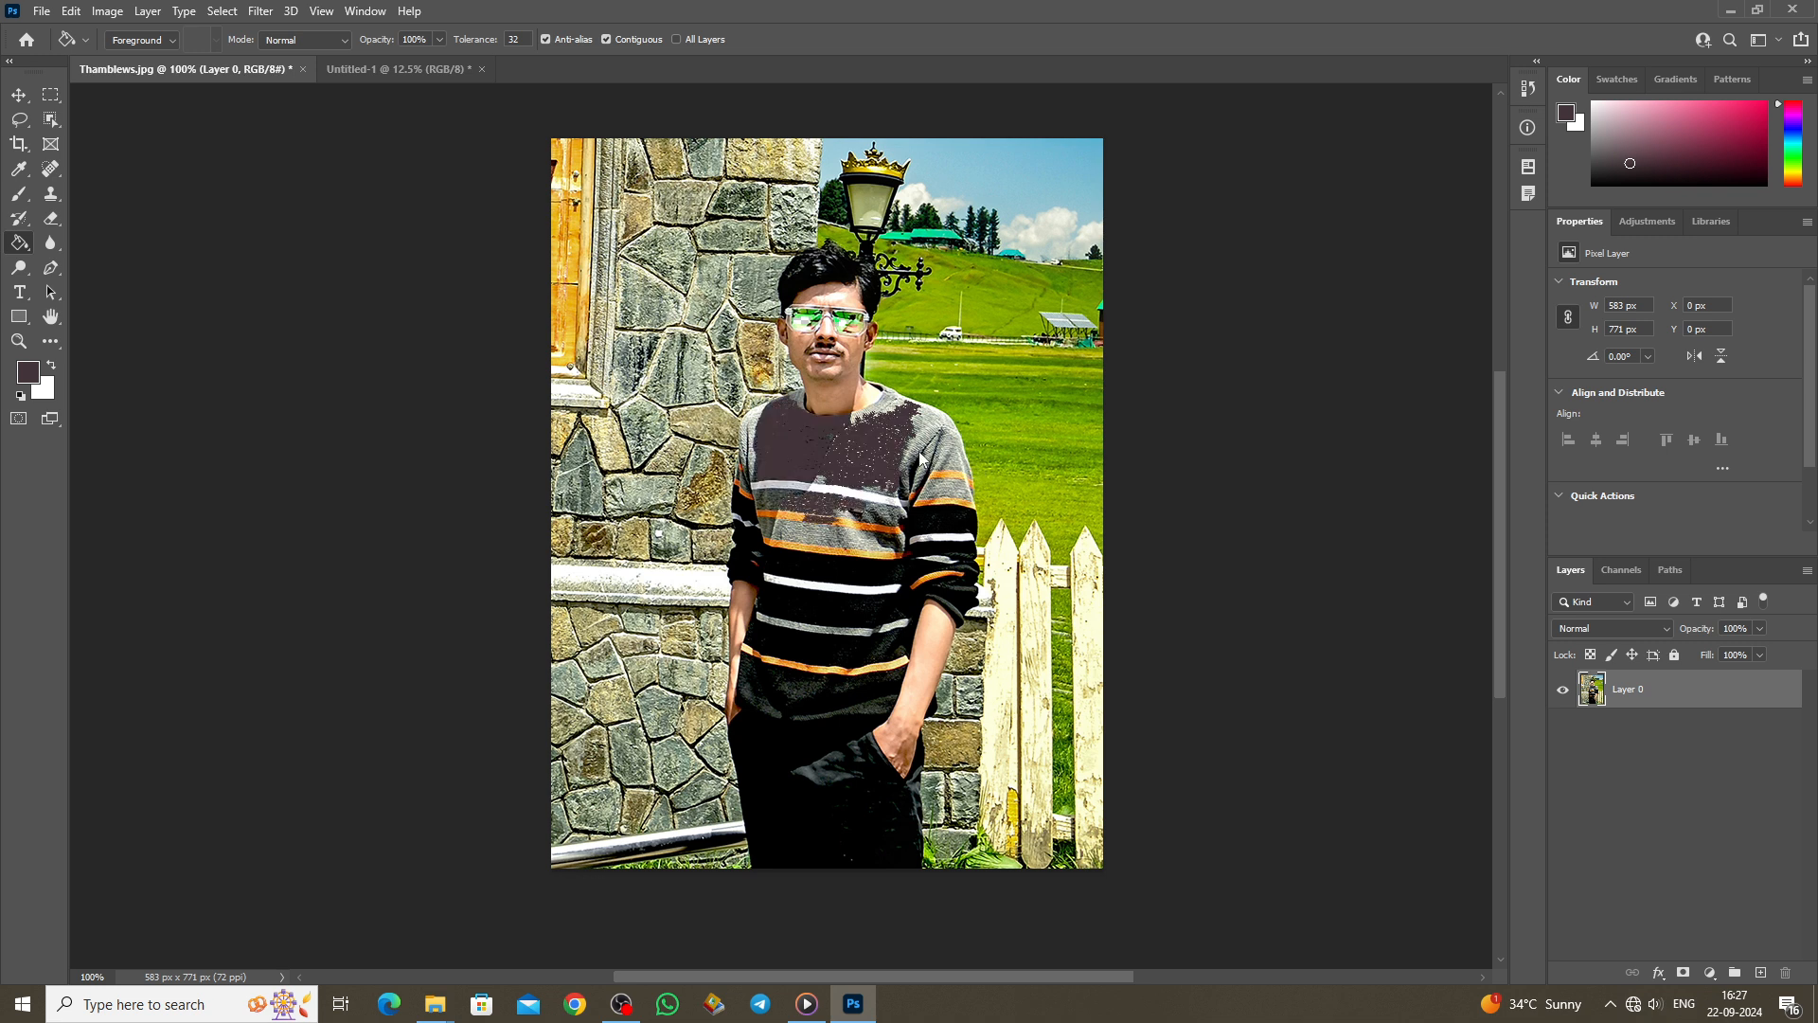
# Step: Blur the Gulmarg sign with a size-500, 100%-strength Blur brush, then undo the strokes
pyautogui.rightClick(20, 244)
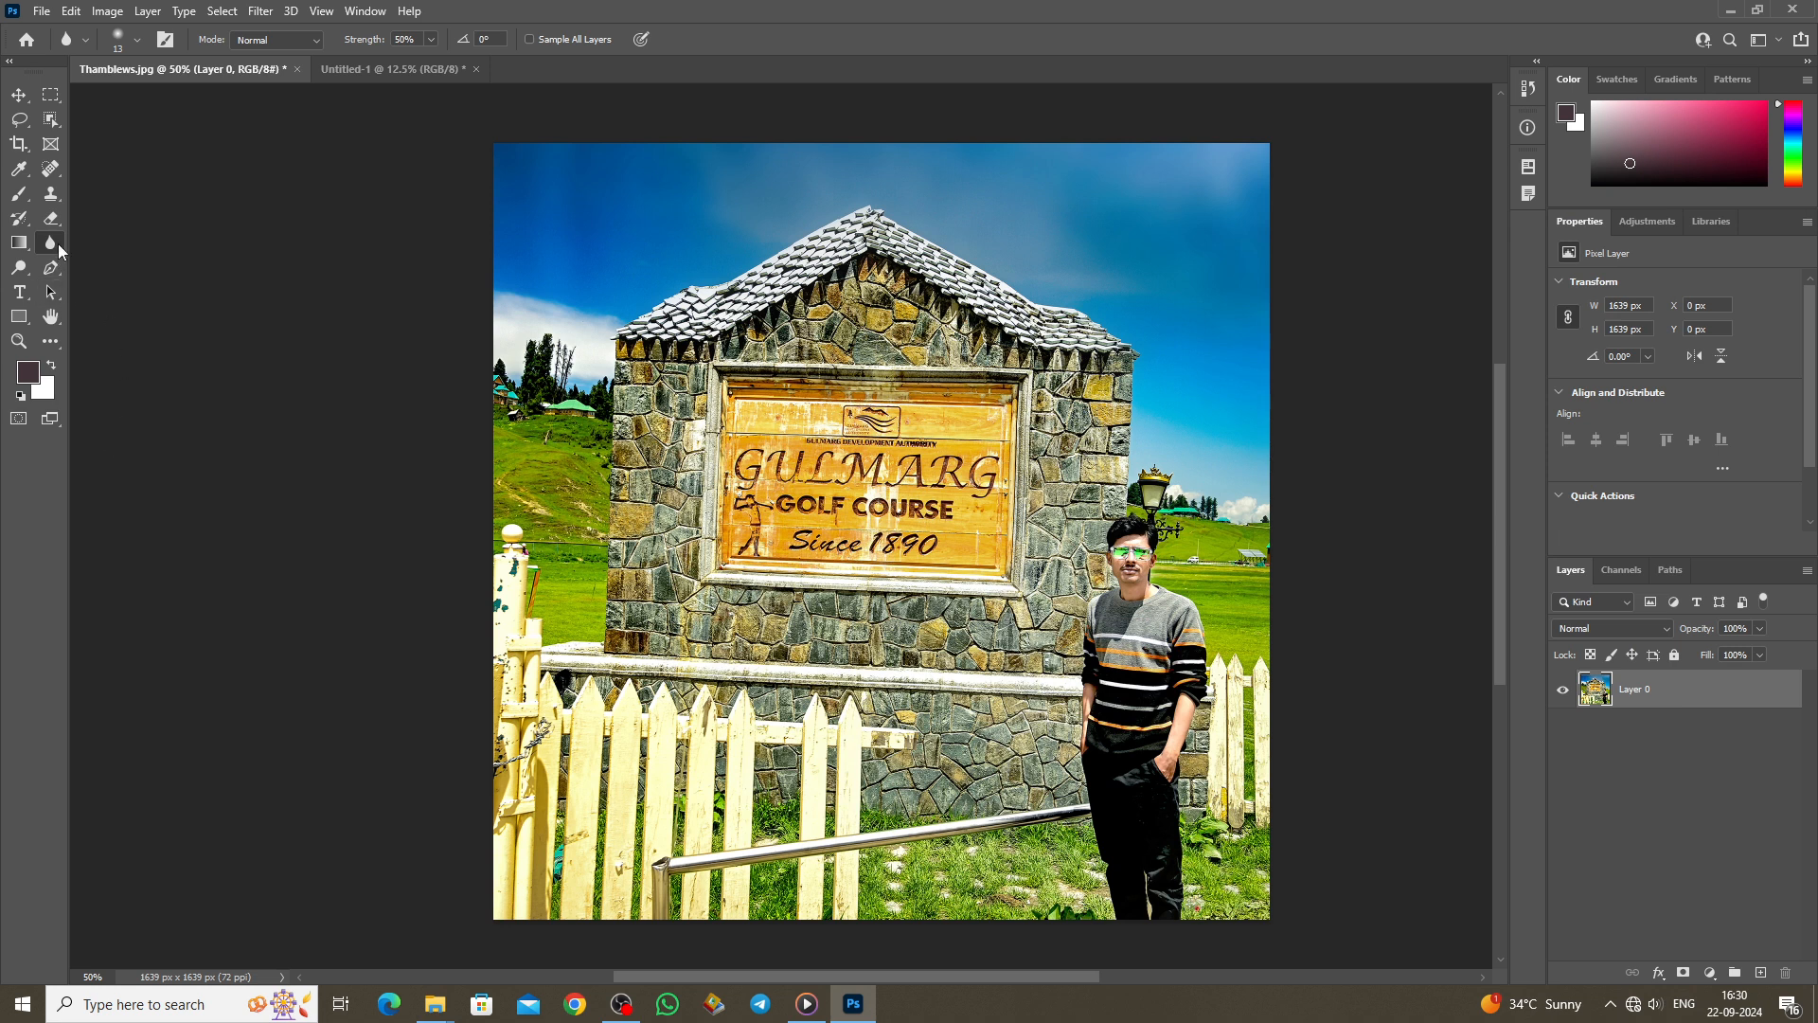
pyautogui.rightClick(59, 242)
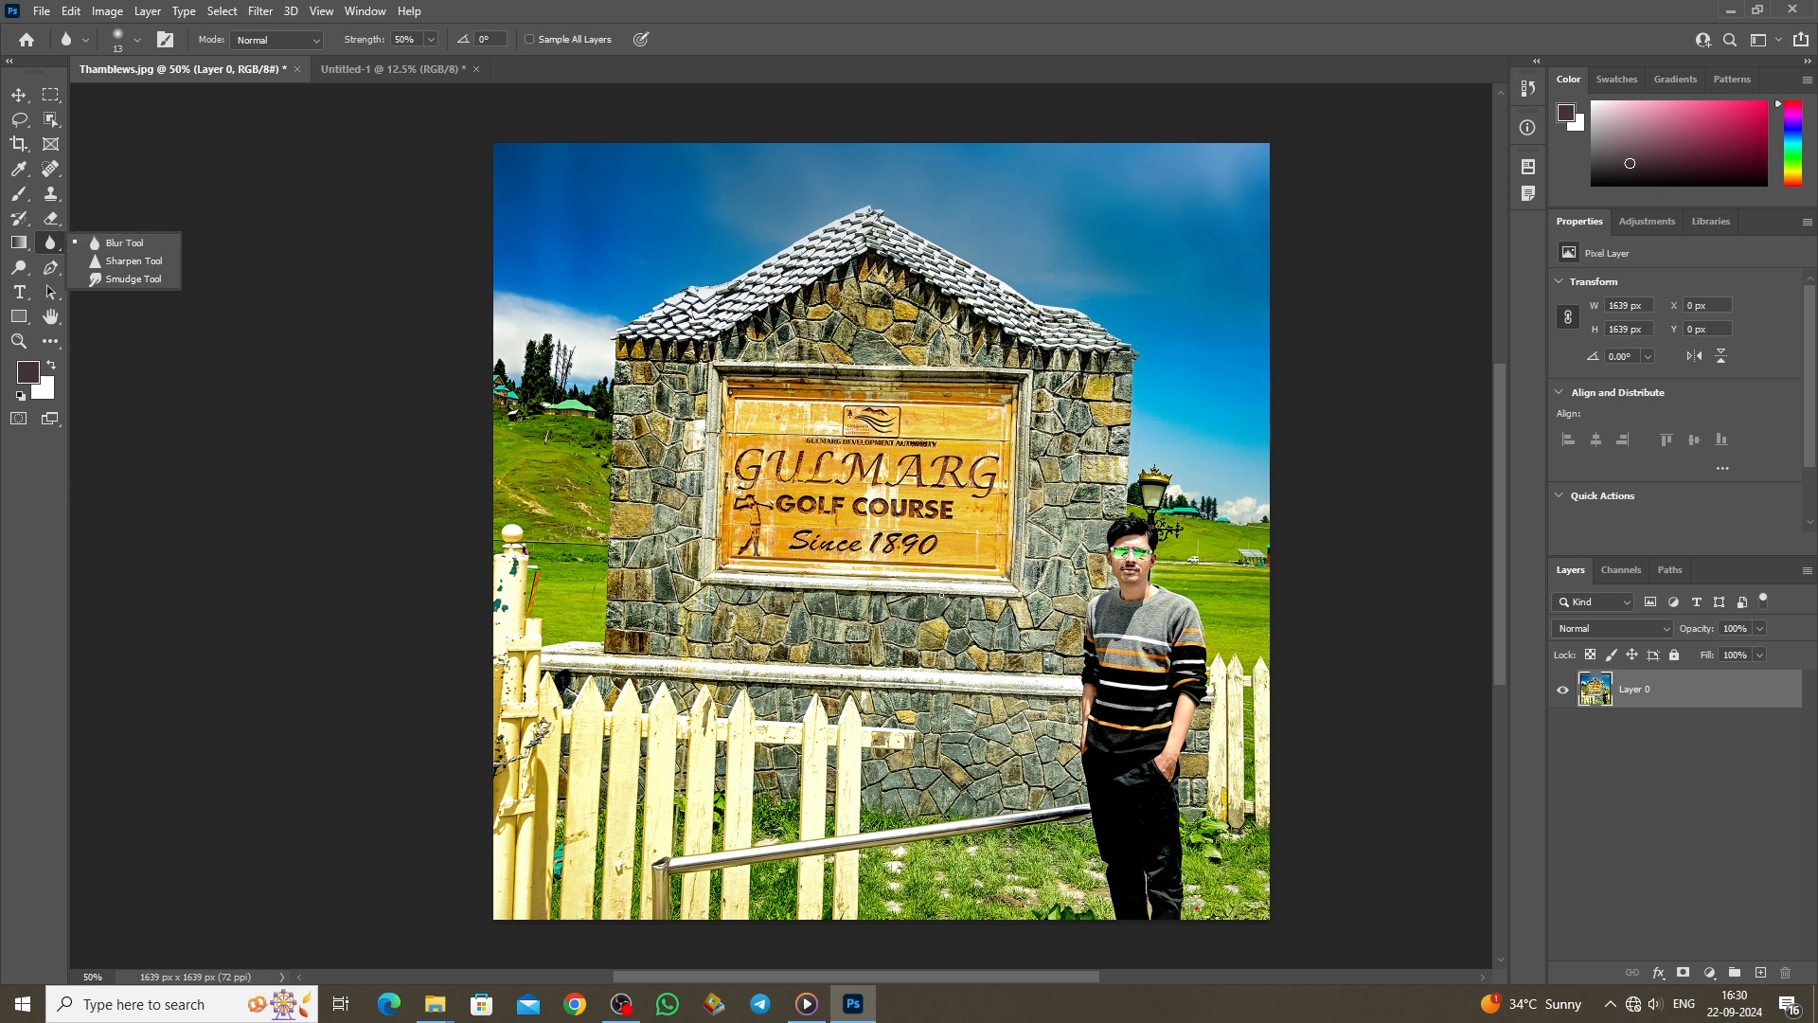
pyautogui.click(138, 40)
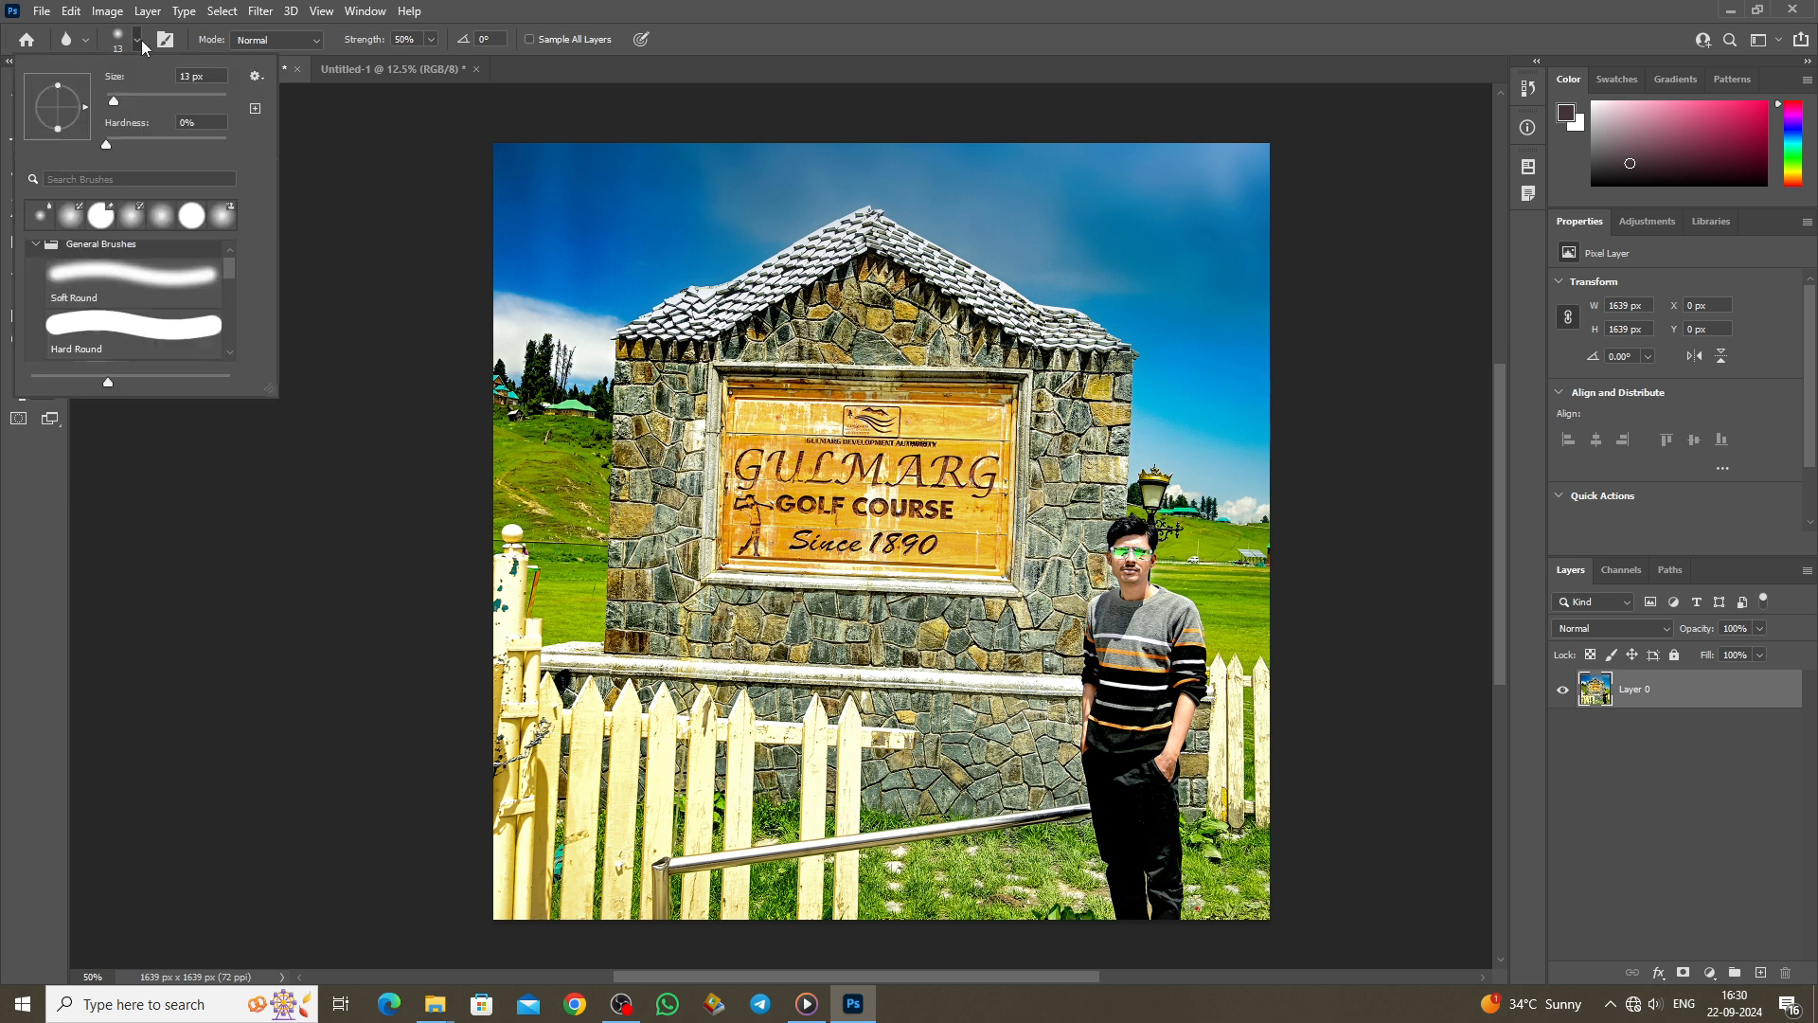
pyautogui.moveTo(134, 100); pyautogui.dragTo(136, 100)
pyautogui.click(835, 474)
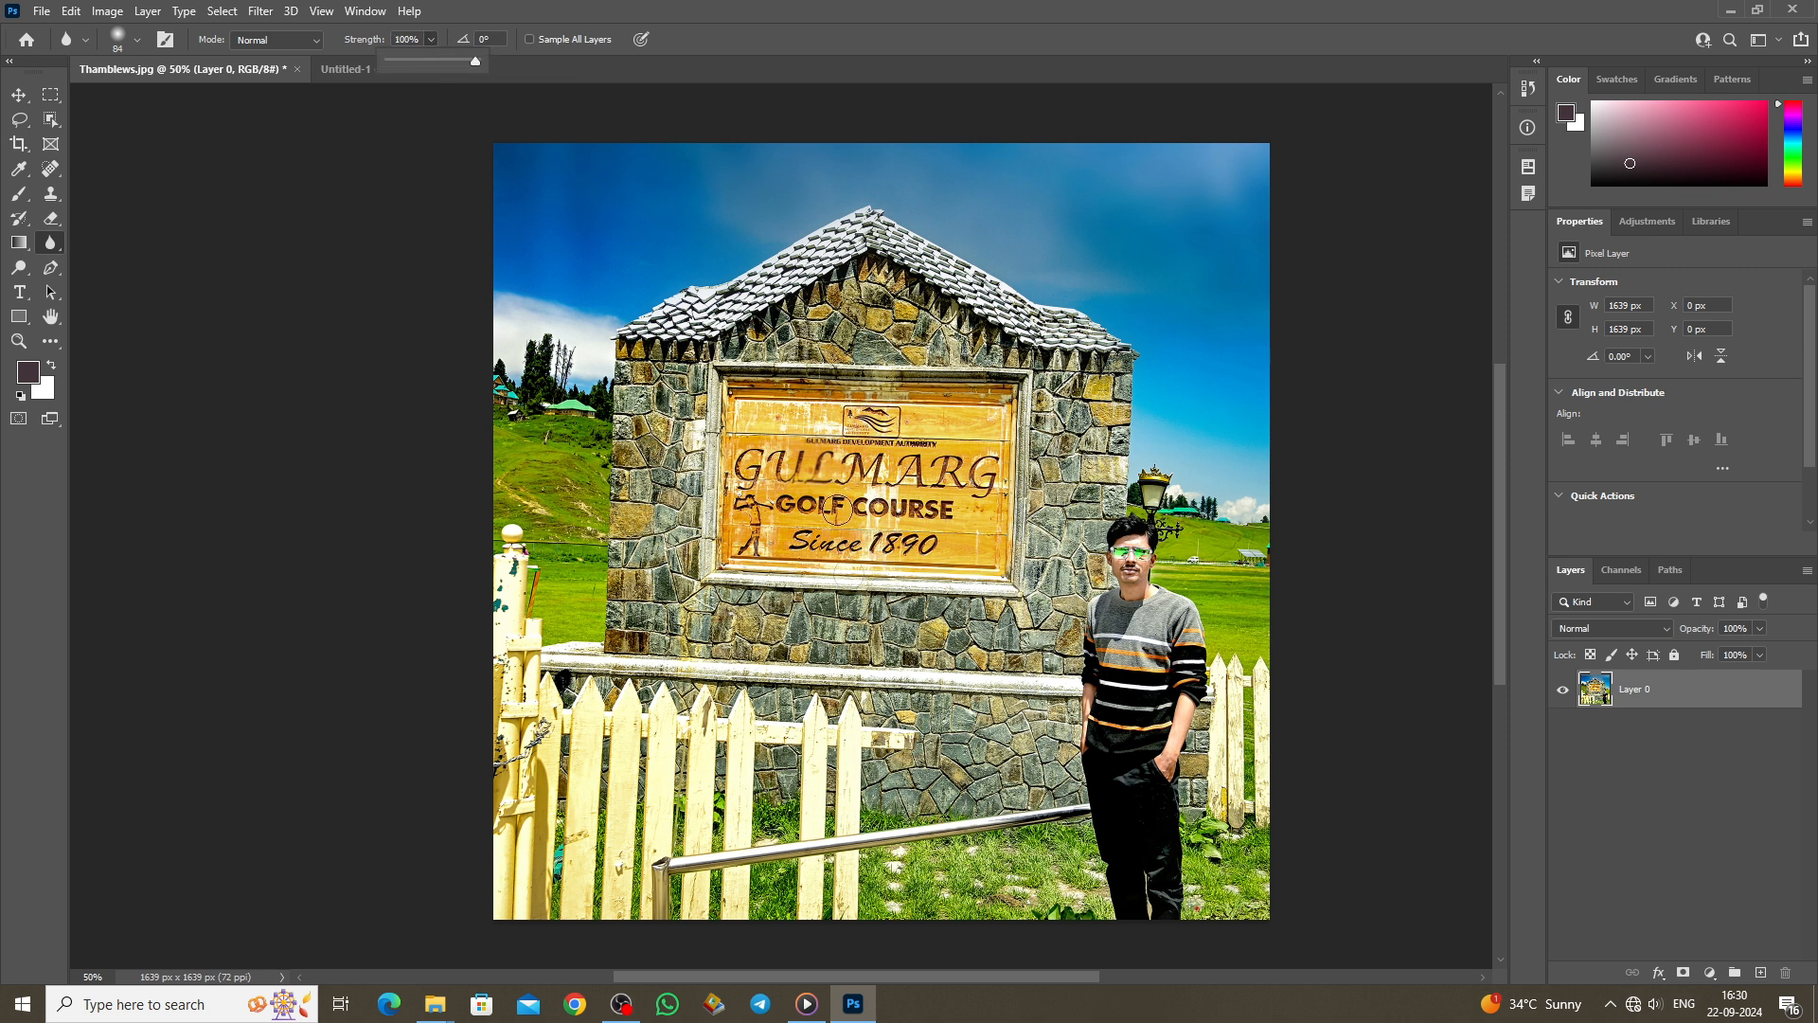
pyautogui.click(848, 599)
pyautogui.press(']')
pyautogui.press(']')
pyautogui.press(']')
pyautogui.press(']')
pyautogui.press(']')
pyautogui.press(']')
pyautogui.press(']')
pyautogui.press(']')
pyautogui.press(']')
pyautogui.press(']')
pyautogui.press(']')
pyautogui.press(']')
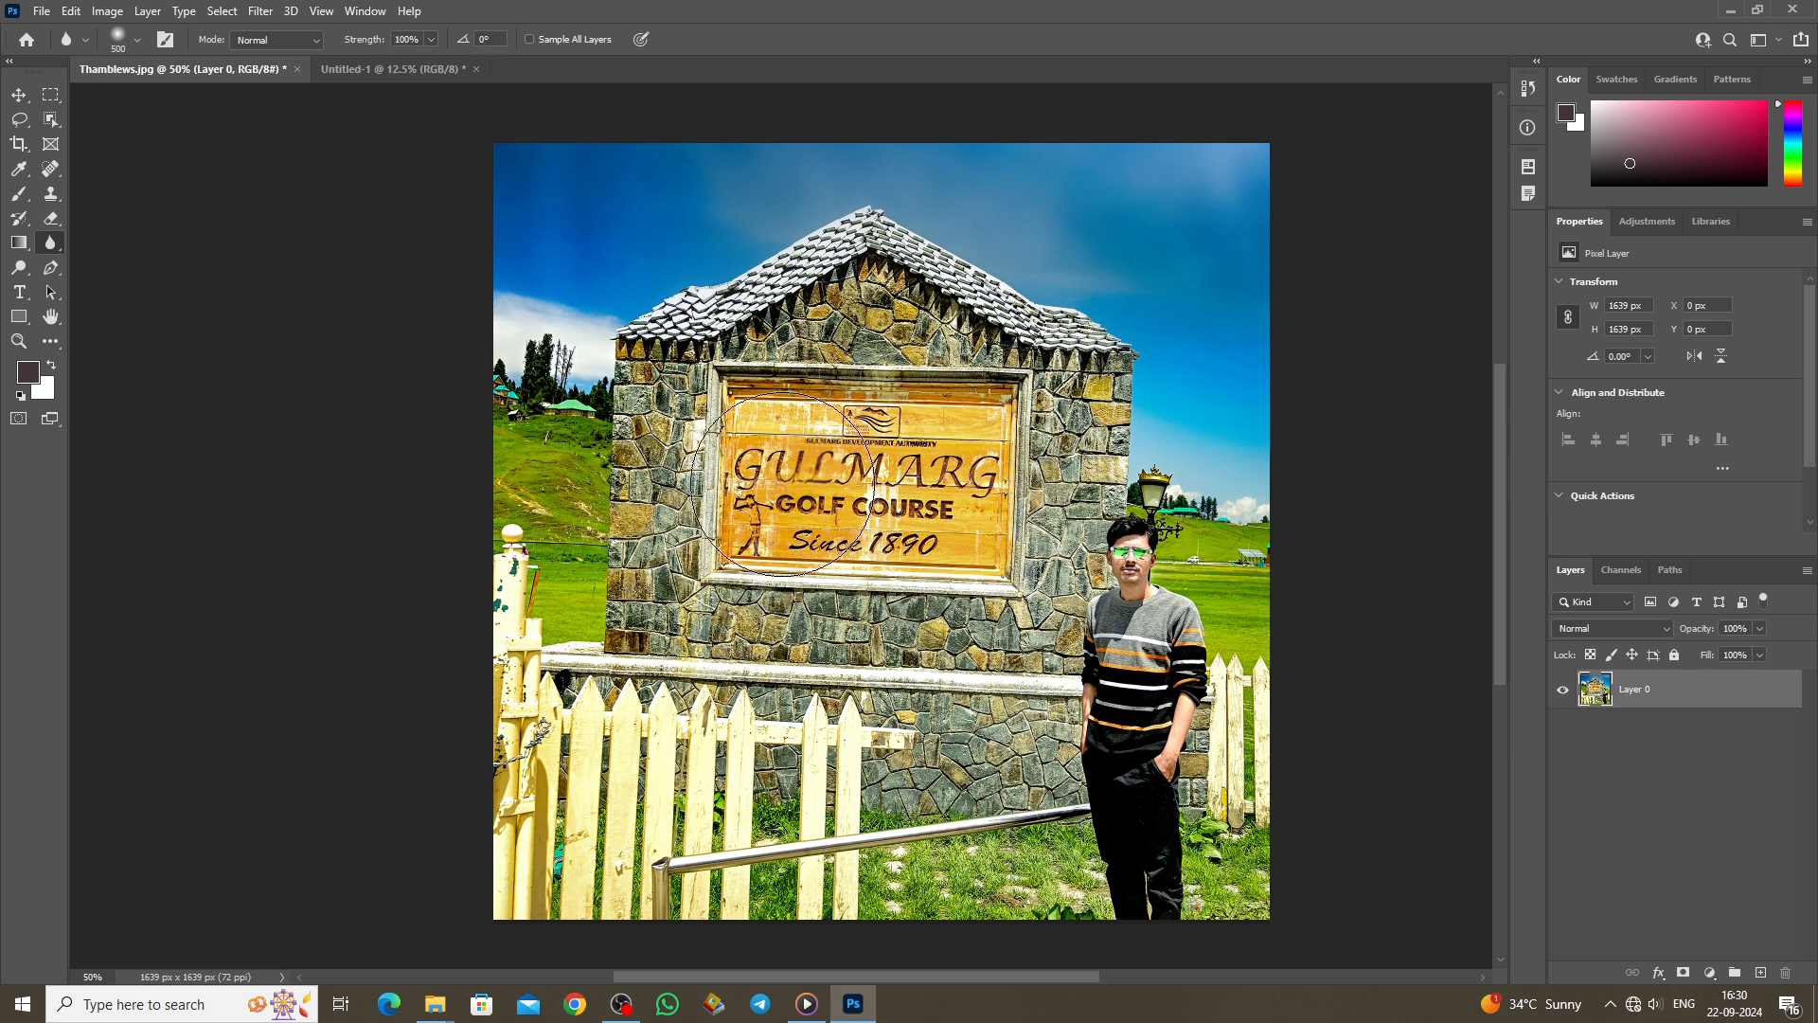
pyautogui.moveTo(769, 448)
pyautogui.mouseDown()
pyautogui.moveTo(762, 499)
pyautogui.moveTo(767, 480)
pyautogui.moveTo(839, 501)
pyautogui.moveTo(902, 556)
pyautogui.moveTo(953, 471)
pyautogui.moveTo(783, 403)
pyautogui.moveTo(769, 556)
pyautogui.moveTo(893, 532)
pyautogui.moveTo(894, 481)
pyautogui.moveTo(833, 491)
pyautogui.moveTo(929, 555)
pyautogui.moveTo(1048, 495)
pyautogui.moveTo(773, 412)
pyautogui.moveTo(741, 503)
pyautogui.moveTo(737, 479)
pyautogui.moveTo(826, 588)
pyautogui.moveTo(713, 585)
pyautogui.moveTo(753, 532)
pyautogui.moveTo(715, 369)
pyautogui.moveTo(744, 488)
pyautogui.moveTo(661, 340)
pyautogui.moveTo(691, 371)
pyautogui.moveTo(921, 314)
pyautogui.moveTo(870, 327)
pyautogui.moveTo(1000, 357)
pyautogui.moveTo(1102, 328)
pyautogui.moveTo(1138, 668)
pyautogui.moveTo(1026, 556)
pyautogui.moveTo(713, 569)
pyautogui.moveTo(671, 634)
pyautogui.moveTo(726, 564)
pyautogui.moveTo(684, 583)
pyautogui.moveTo(647, 506)
pyautogui.moveTo(931, 474)
pyautogui.moveTo(914, 517)
pyautogui.mouseUp()
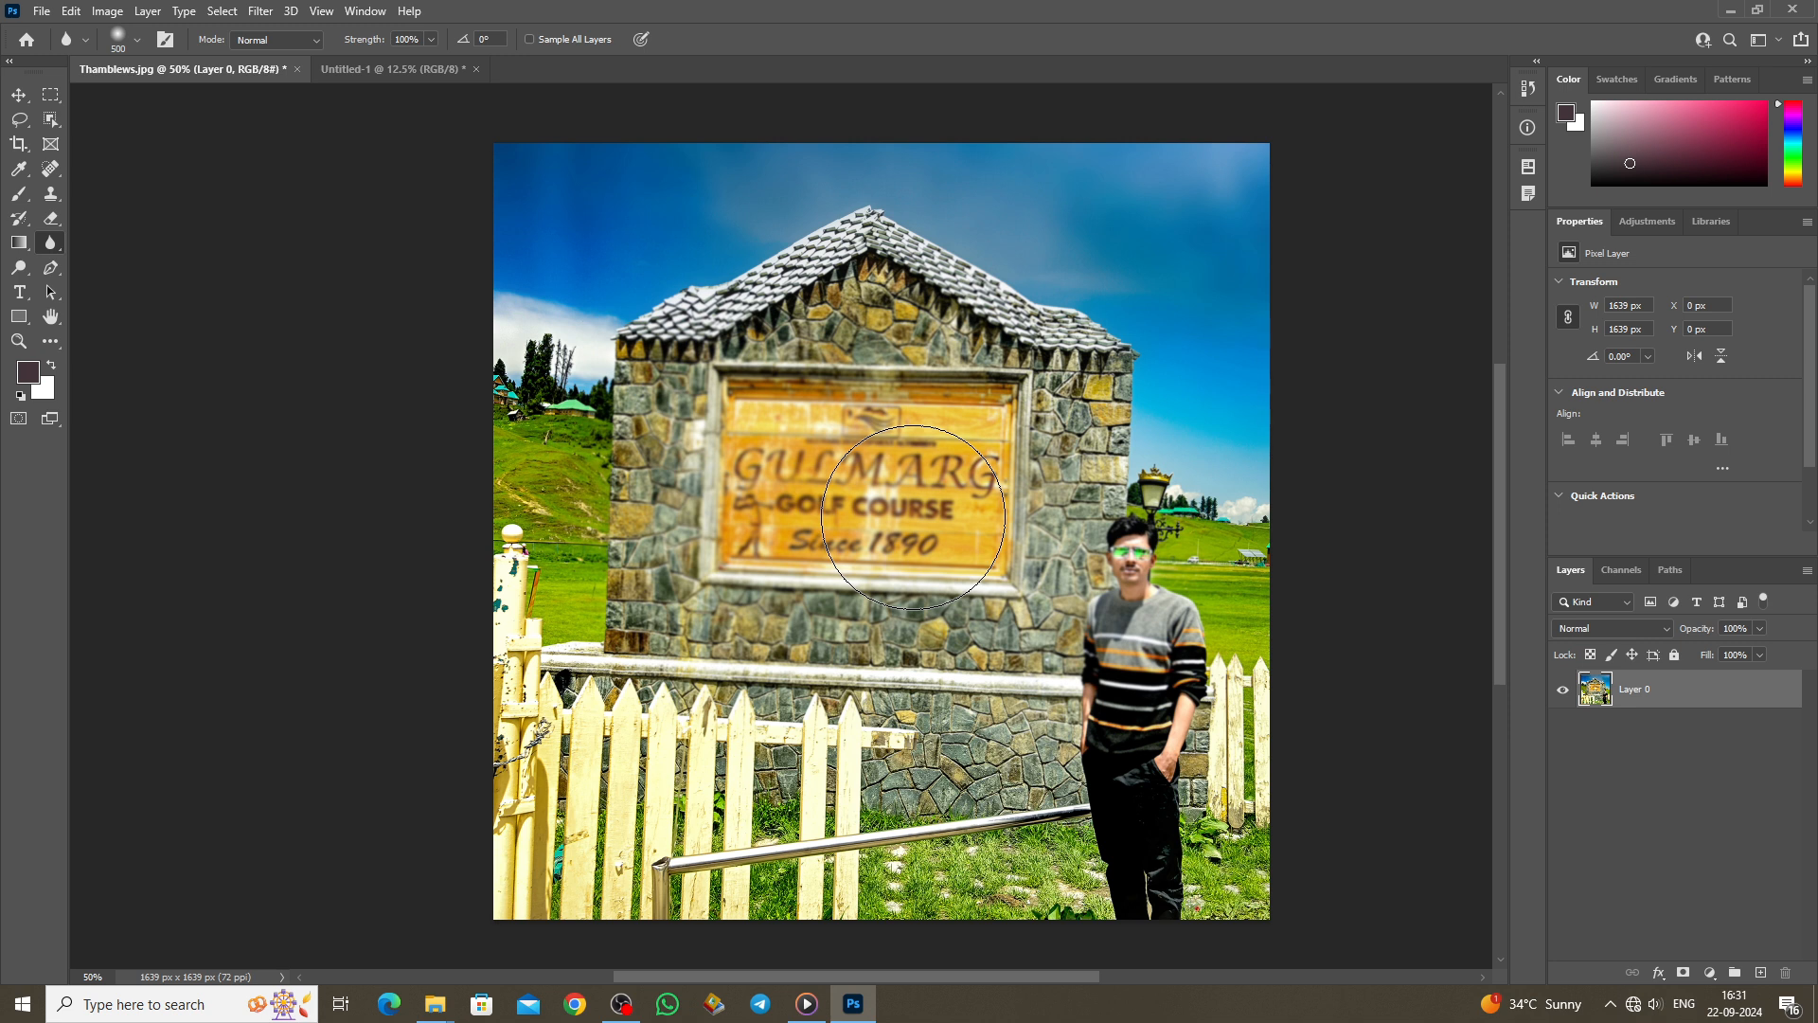
pyautogui.hotkey('ctrl', 'z')
pyautogui.hotkey('ctrl', 'z')
pyautogui.hotkey('ctrl', 'z')
pyautogui.hotkey('ctrl', 'z')
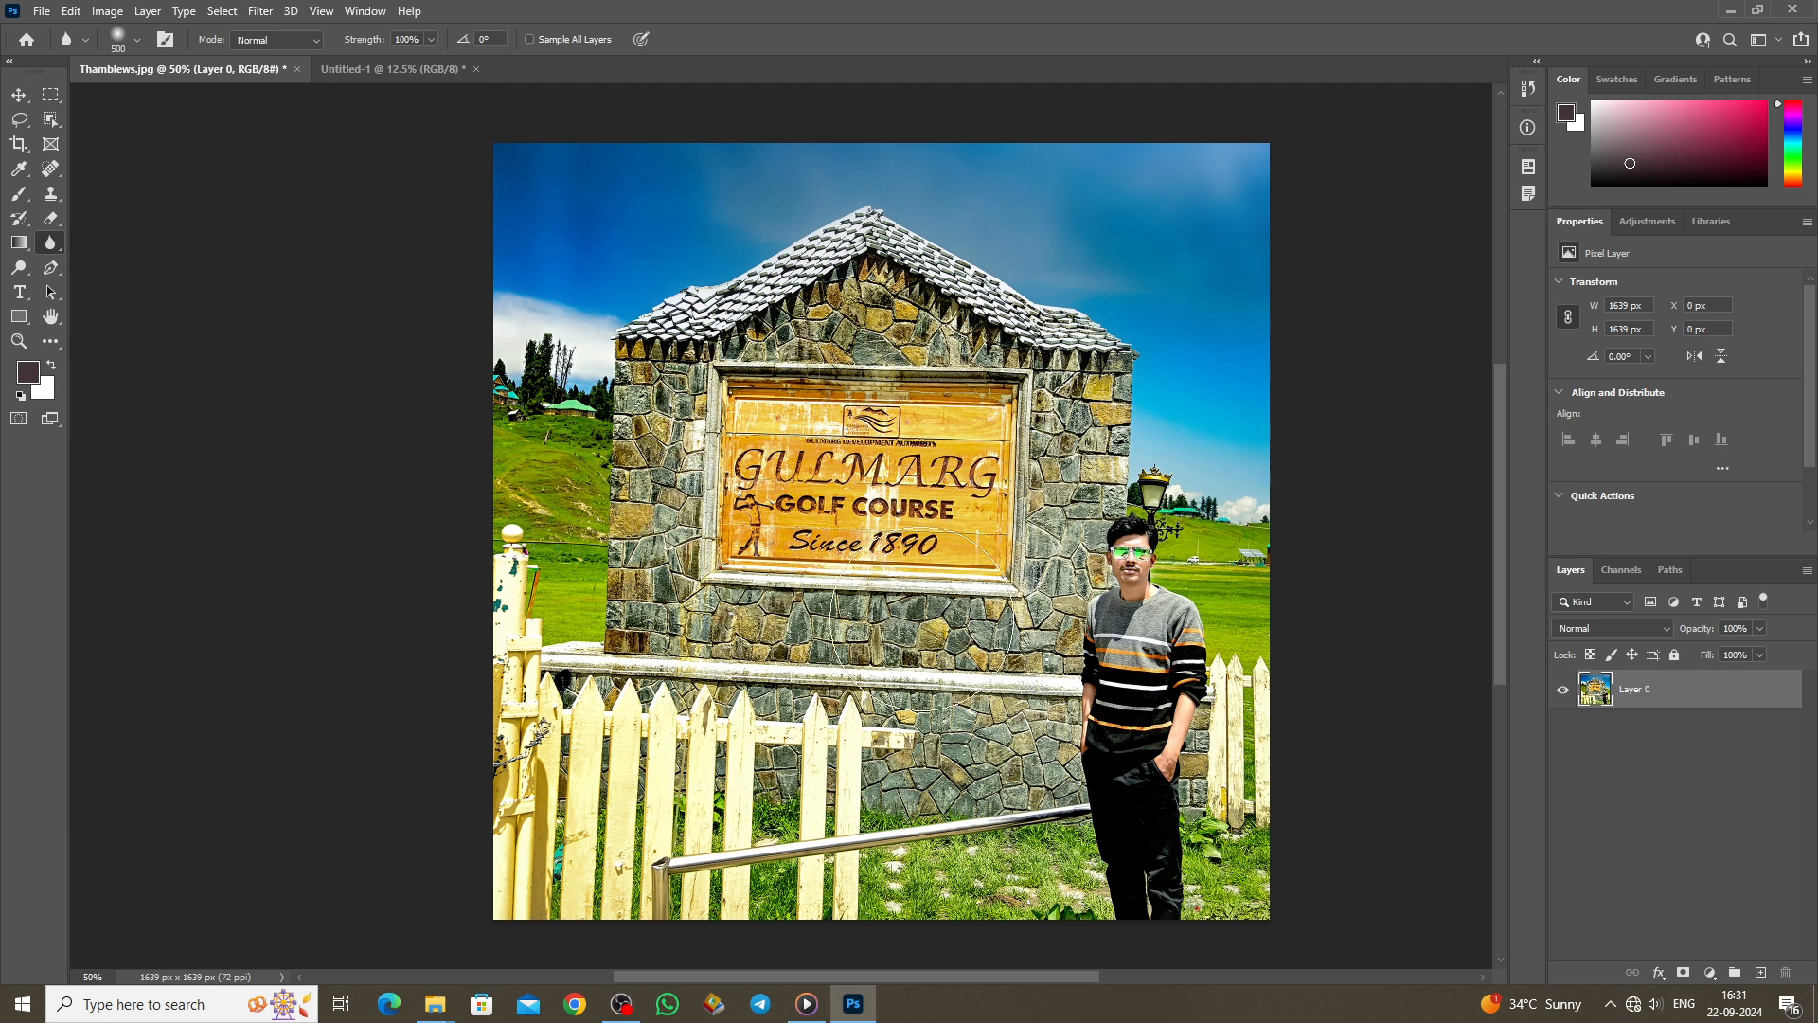
# Step: Try a size-250 Sharpen brush stroke on the photo, then undo it
pyautogui.rightClick(51, 242)
pyautogui.click(106, 261)
pyautogui.hotkey('ctrl', '+')
pyautogui.hotkey('ctrl', '+')
pyautogui.scroll(2, 817, 602)
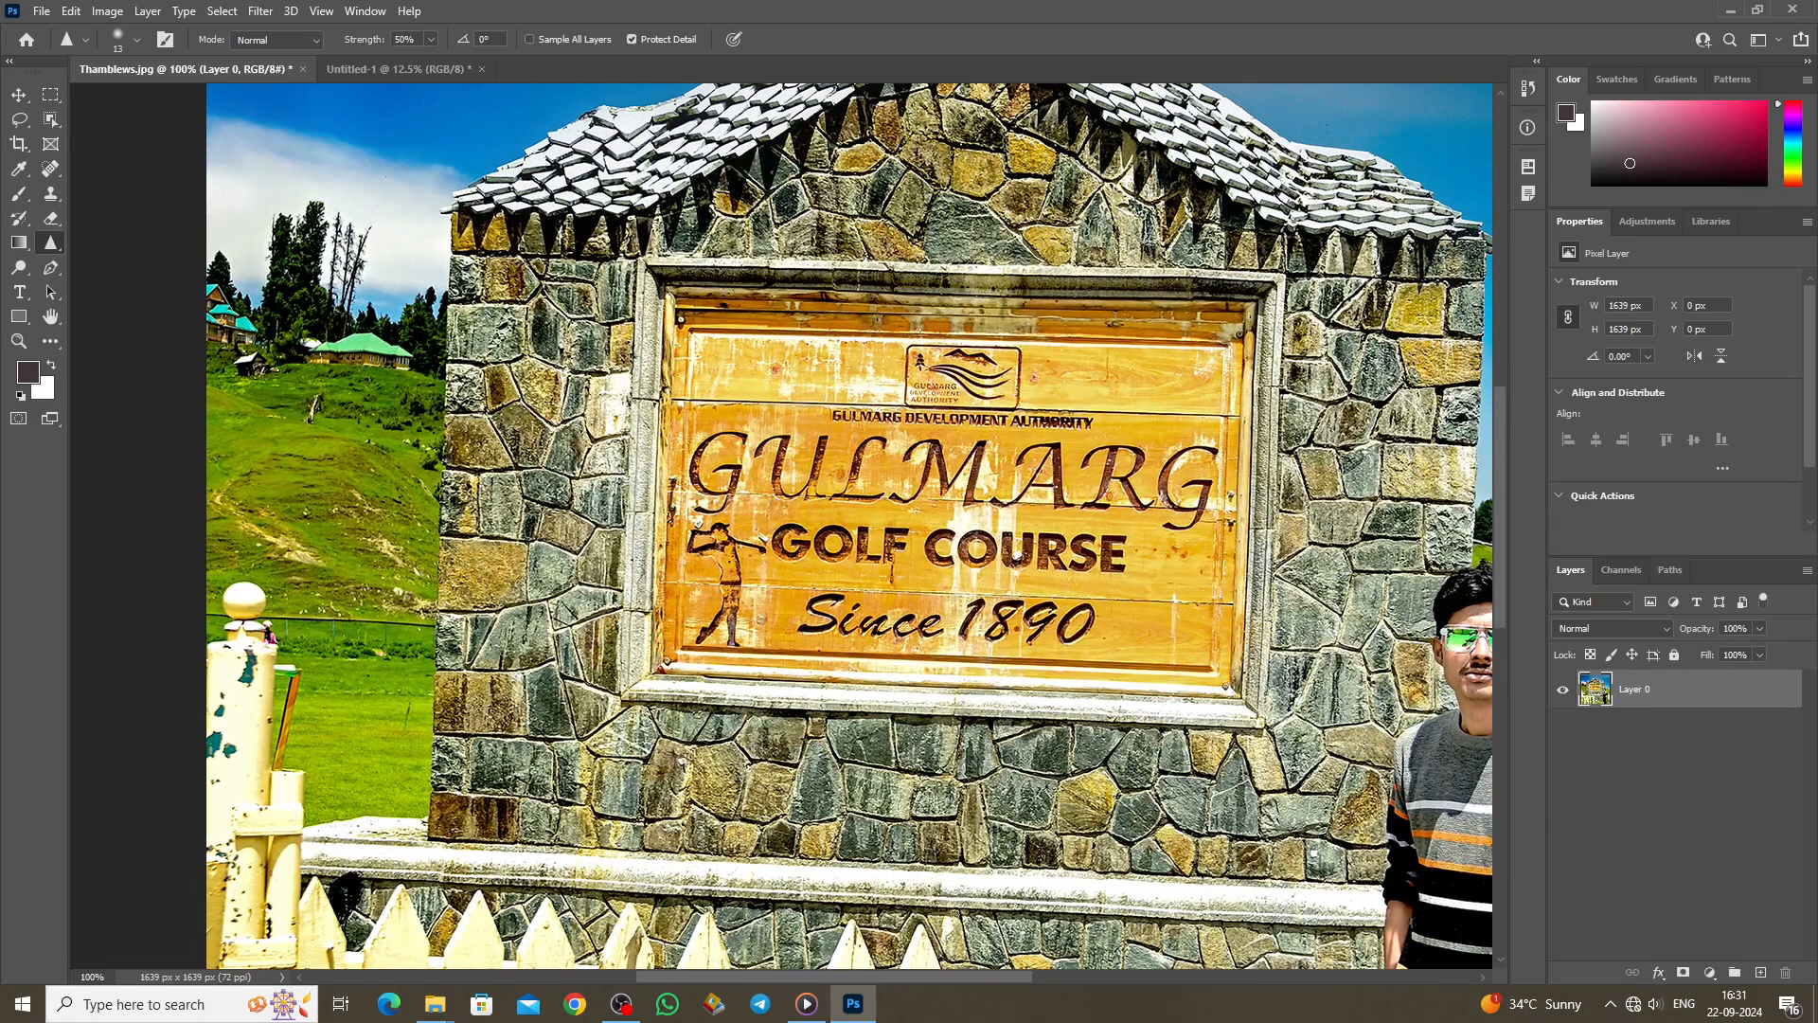
pyautogui.moveTo(928, 979); pyautogui.dragTo(982, 975)
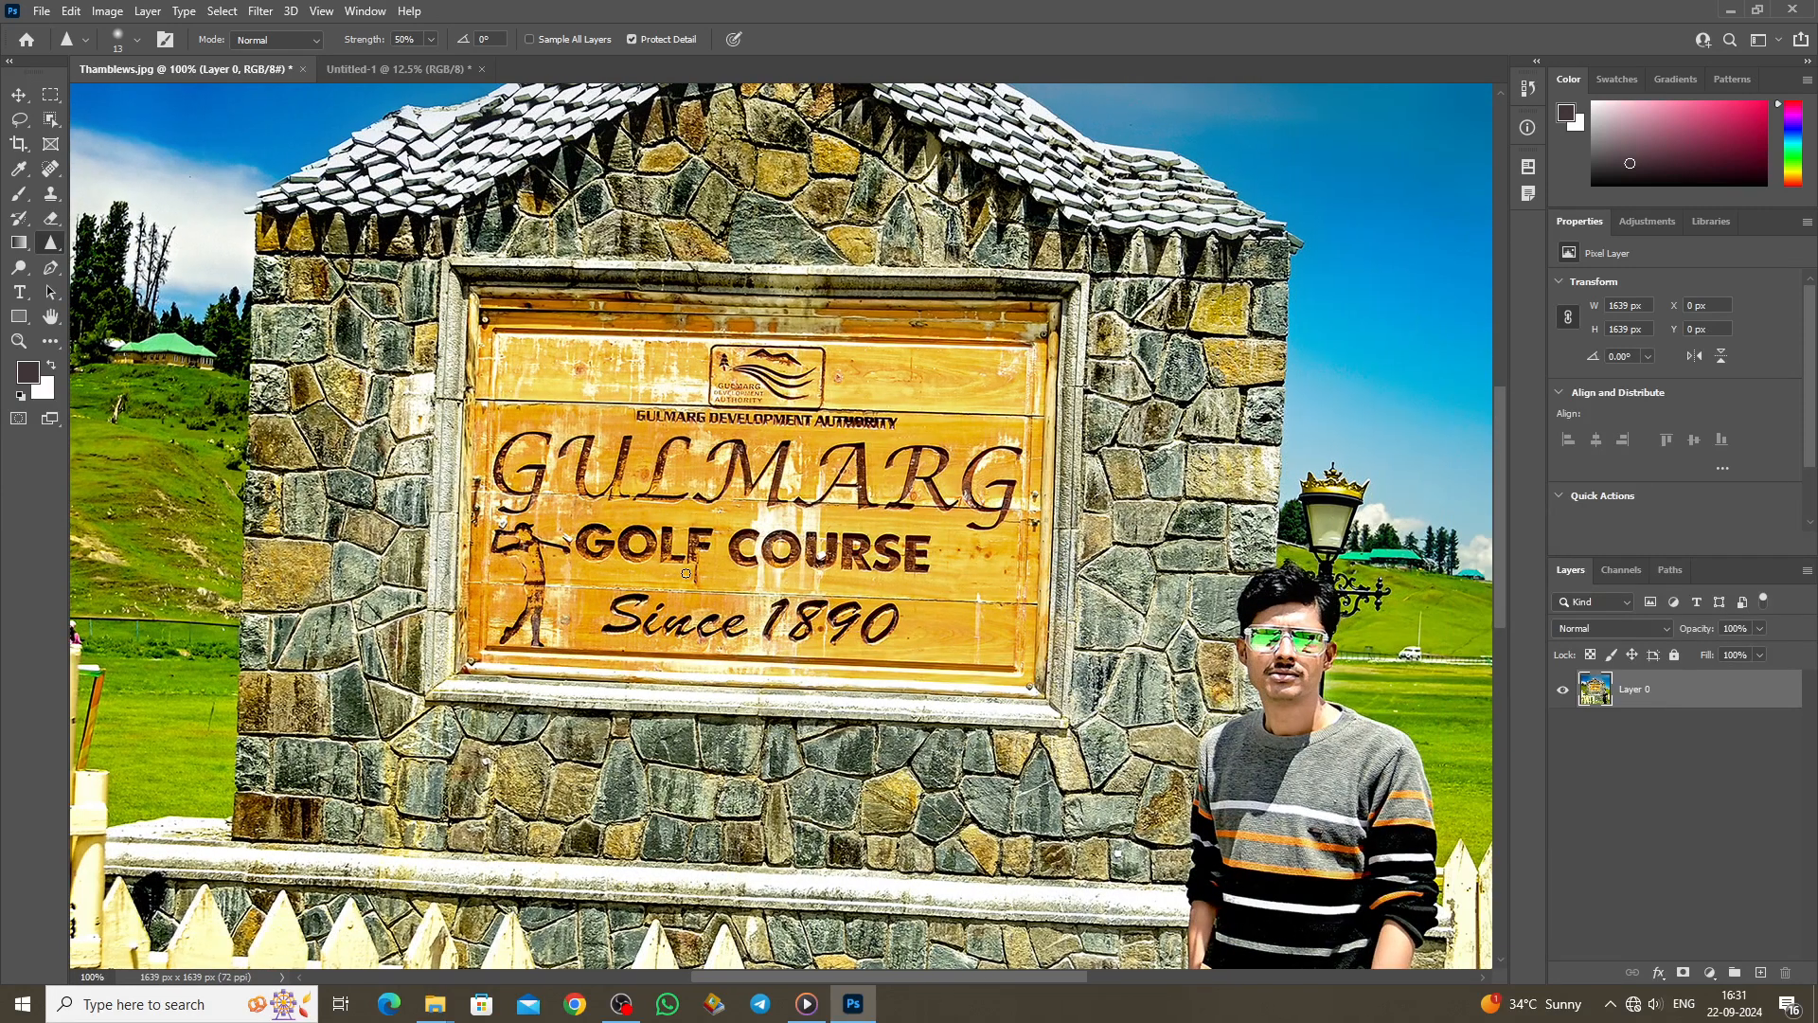
pyautogui.press(']')
pyautogui.press(']')
pyautogui.press(']')
pyautogui.press(']')
pyautogui.press(']')
pyautogui.press(']')
pyautogui.press(']')
pyautogui.press(']')
pyautogui.press(']')
pyautogui.press(']')
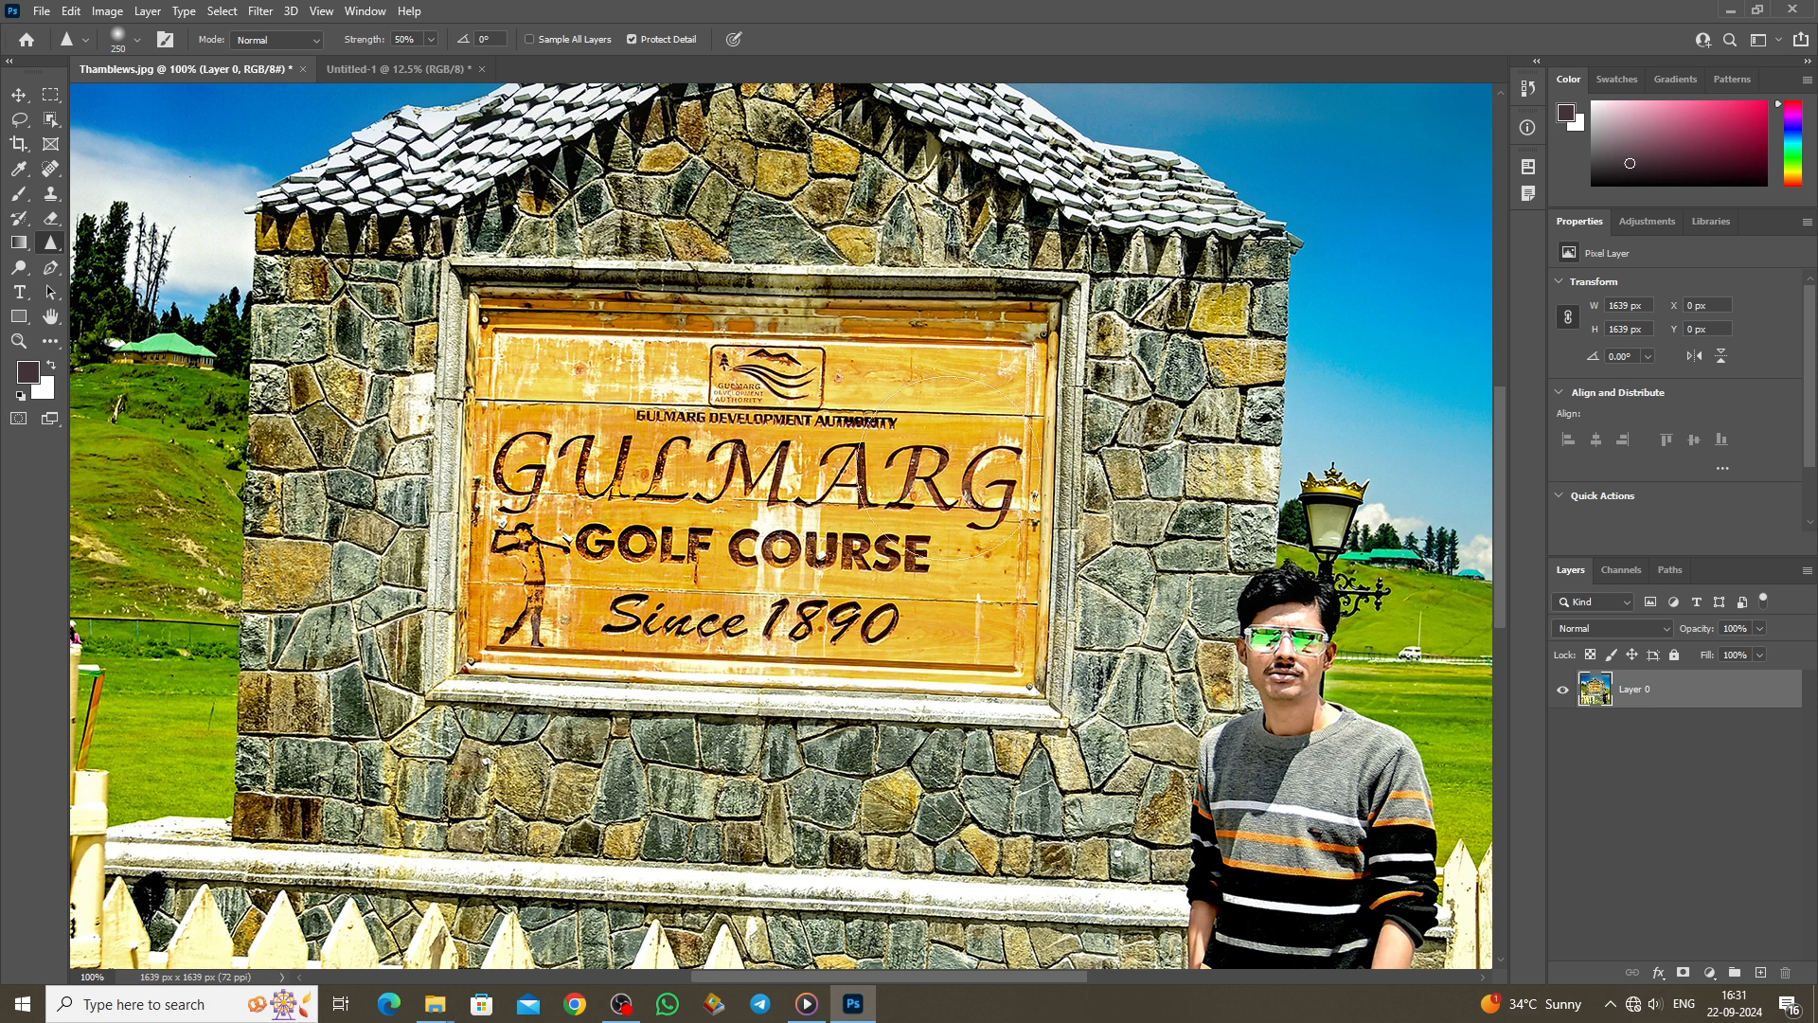
pyautogui.hotkey('ctrl', 'z')
# Step: Blur the sign's lettering and wood, then re-sharpen the GULMARG and GOLF lettering
pyautogui.rightClick(50, 243)
pyautogui.click(113, 241)
pyautogui.moveTo(512, 435)
pyautogui.mouseDown()
pyautogui.moveTo(612, 518)
pyautogui.moveTo(598, 537)
pyautogui.moveTo(522, 514)
pyautogui.moveTo(948, 504)
pyautogui.moveTo(761, 485)
pyautogui.mouseUp()
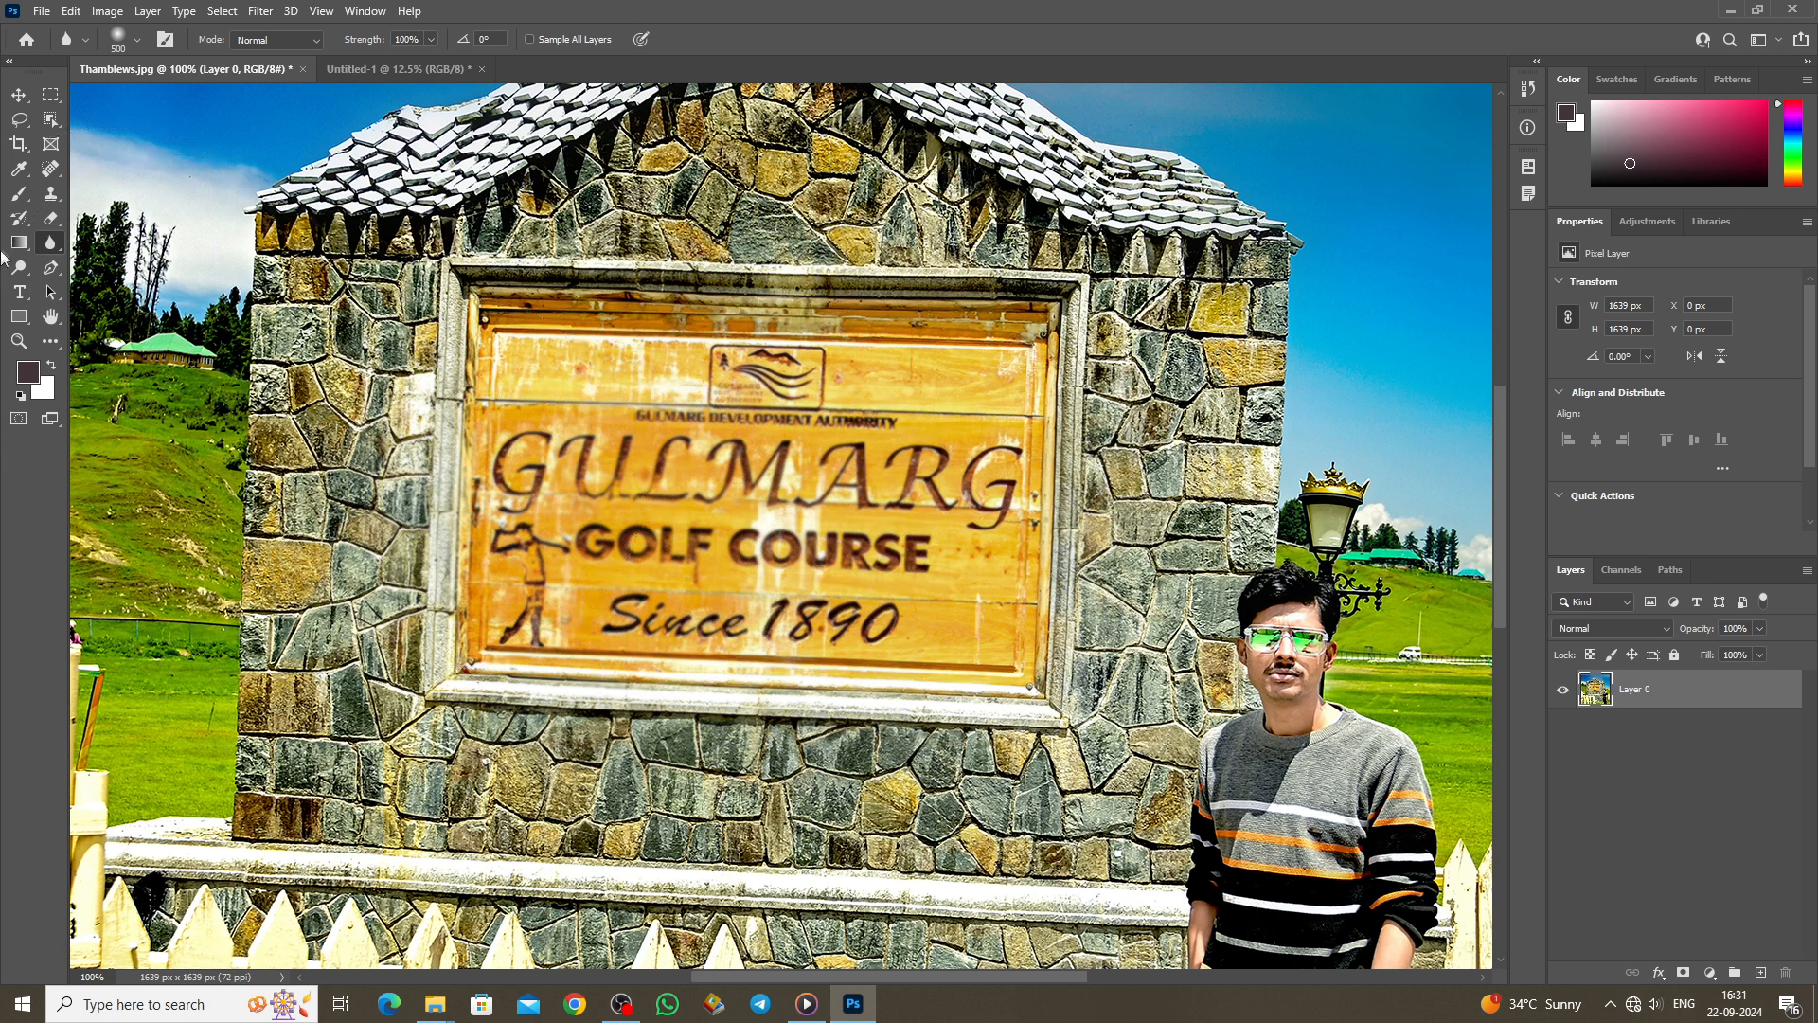
pyautogui.rightClick(52, 245)
pyautogui.click(131, 260)
pyautogui.moveTo(546, 499)
pyautogui.mouseDown()
pyautogui.moveTo(616, 483)
pyautogui.moveTo(644, 502)
pyautogui.moveTo(653, 464)
pyautogui.moveTo(751, 499)
pyautogui.moveTo(923, 478)
pyautogui.moveTo(947, 564)
pyautogui.moveTo(607, 564)
pyautogui.moveTo(549, 516)
pyautogui.moveTo(644, 446)
pyautogui.moveTo(819, 521)
pyautogui.moveTo(952, 506)
pyautogui.moveTo(753, 587)
pyautogui.moveTo(587, 545)
pyautogui.moveTo(595, 515)
pyautogui.moveTo(781, 526)
pyautogui.moveTo(948, 483)
pyautogui.moveTo(650, 473)
pyautogui.moveTo(577, 492)
pyautogui.moveTo(739, 578)
pyautogui.mouseUp()
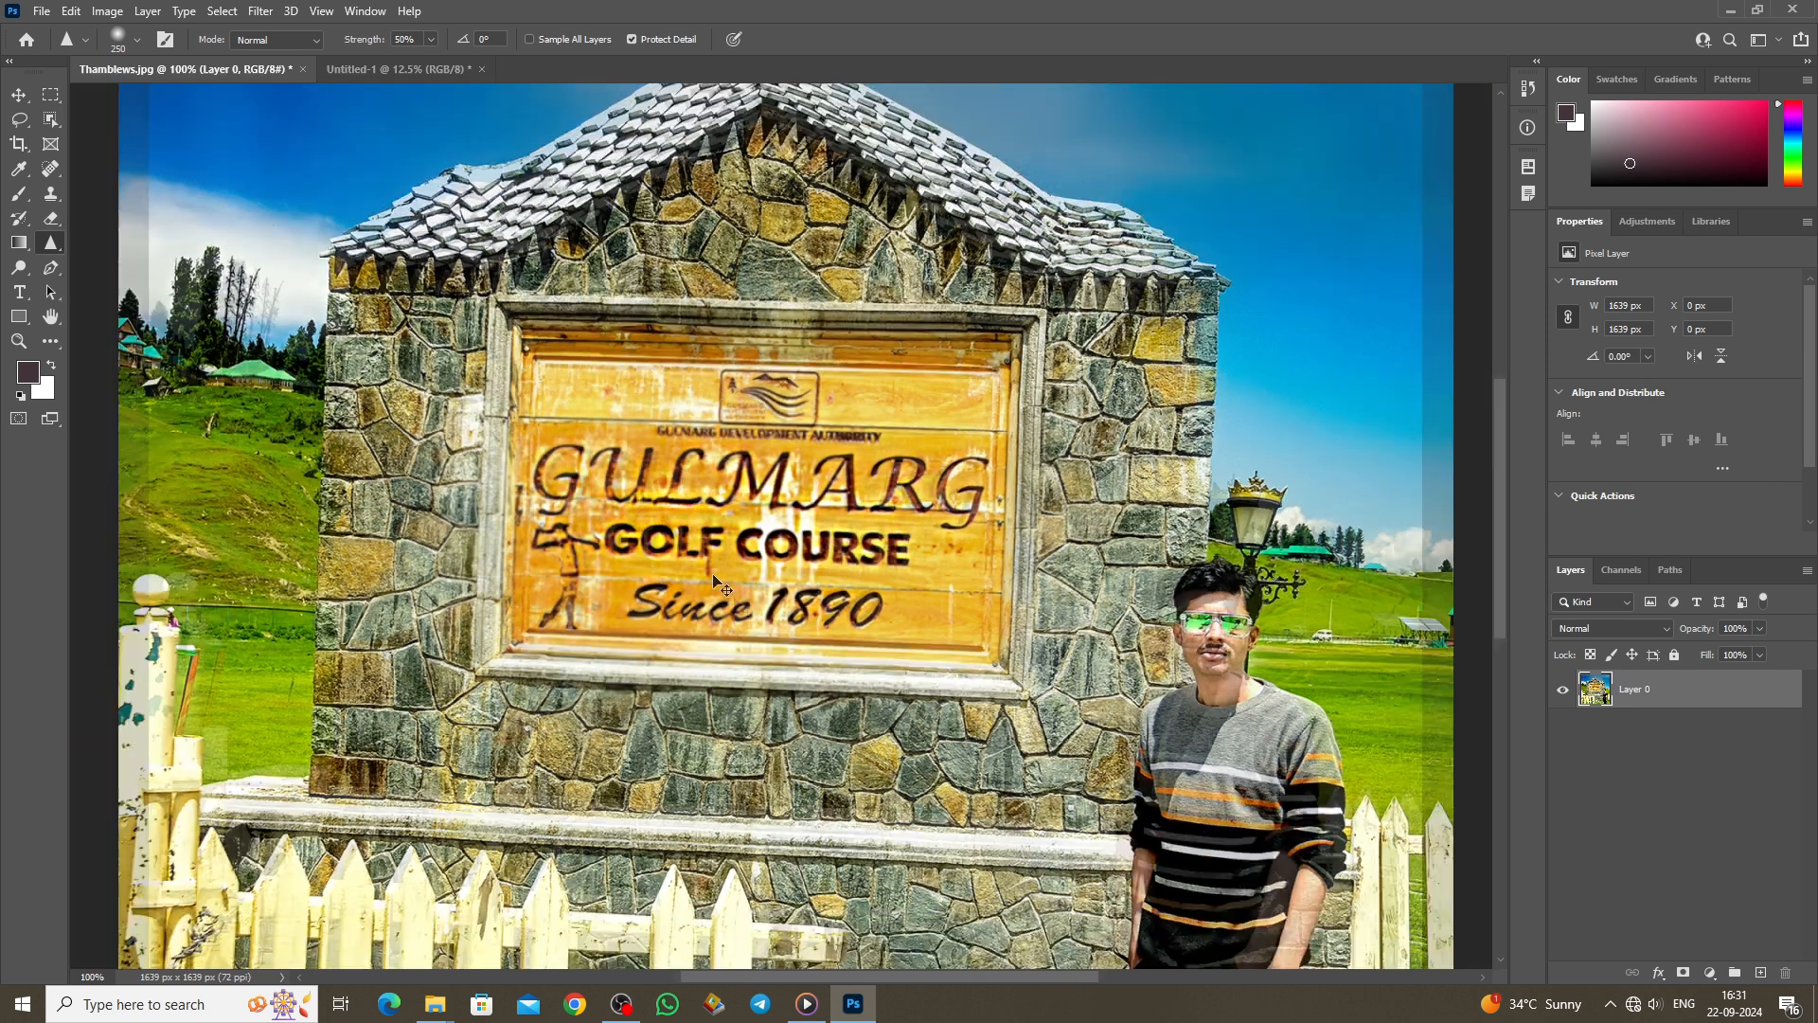
pyautogui.hotkey('ctrl', '-')
pyautogui.hotkey('ctrl', '-')
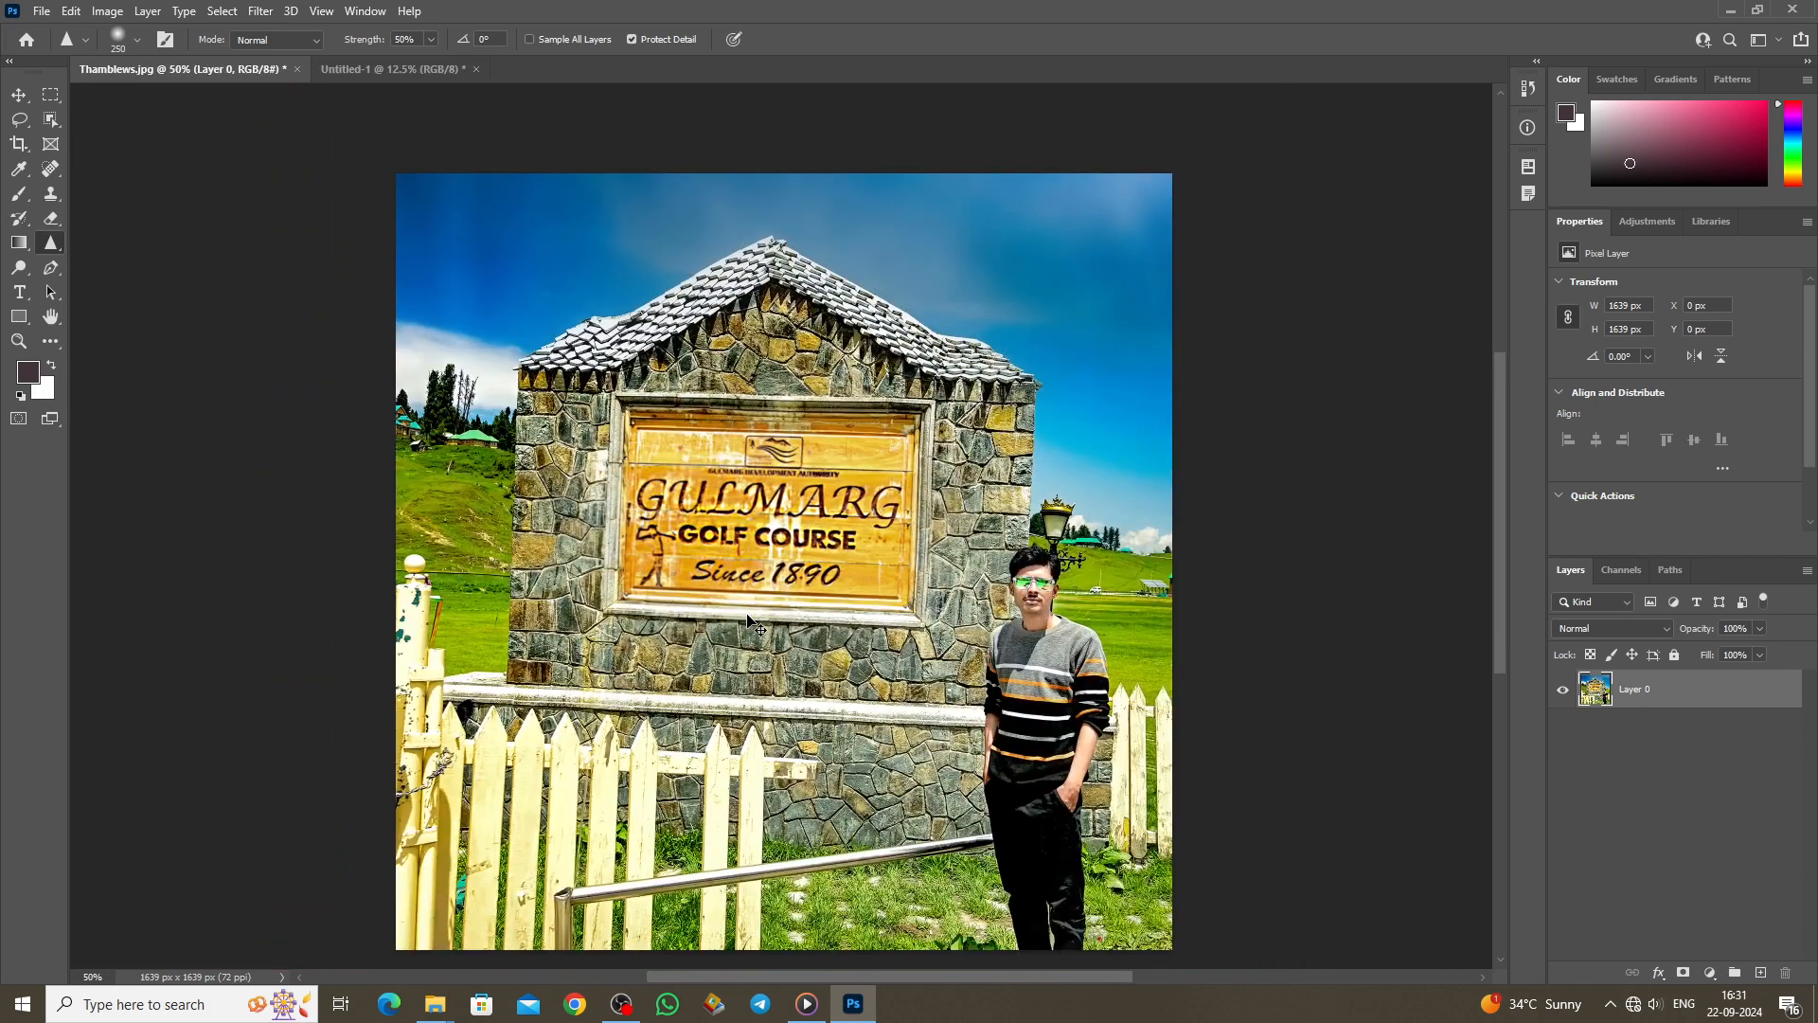
pyautogui.hotkey('ctrl', '+')
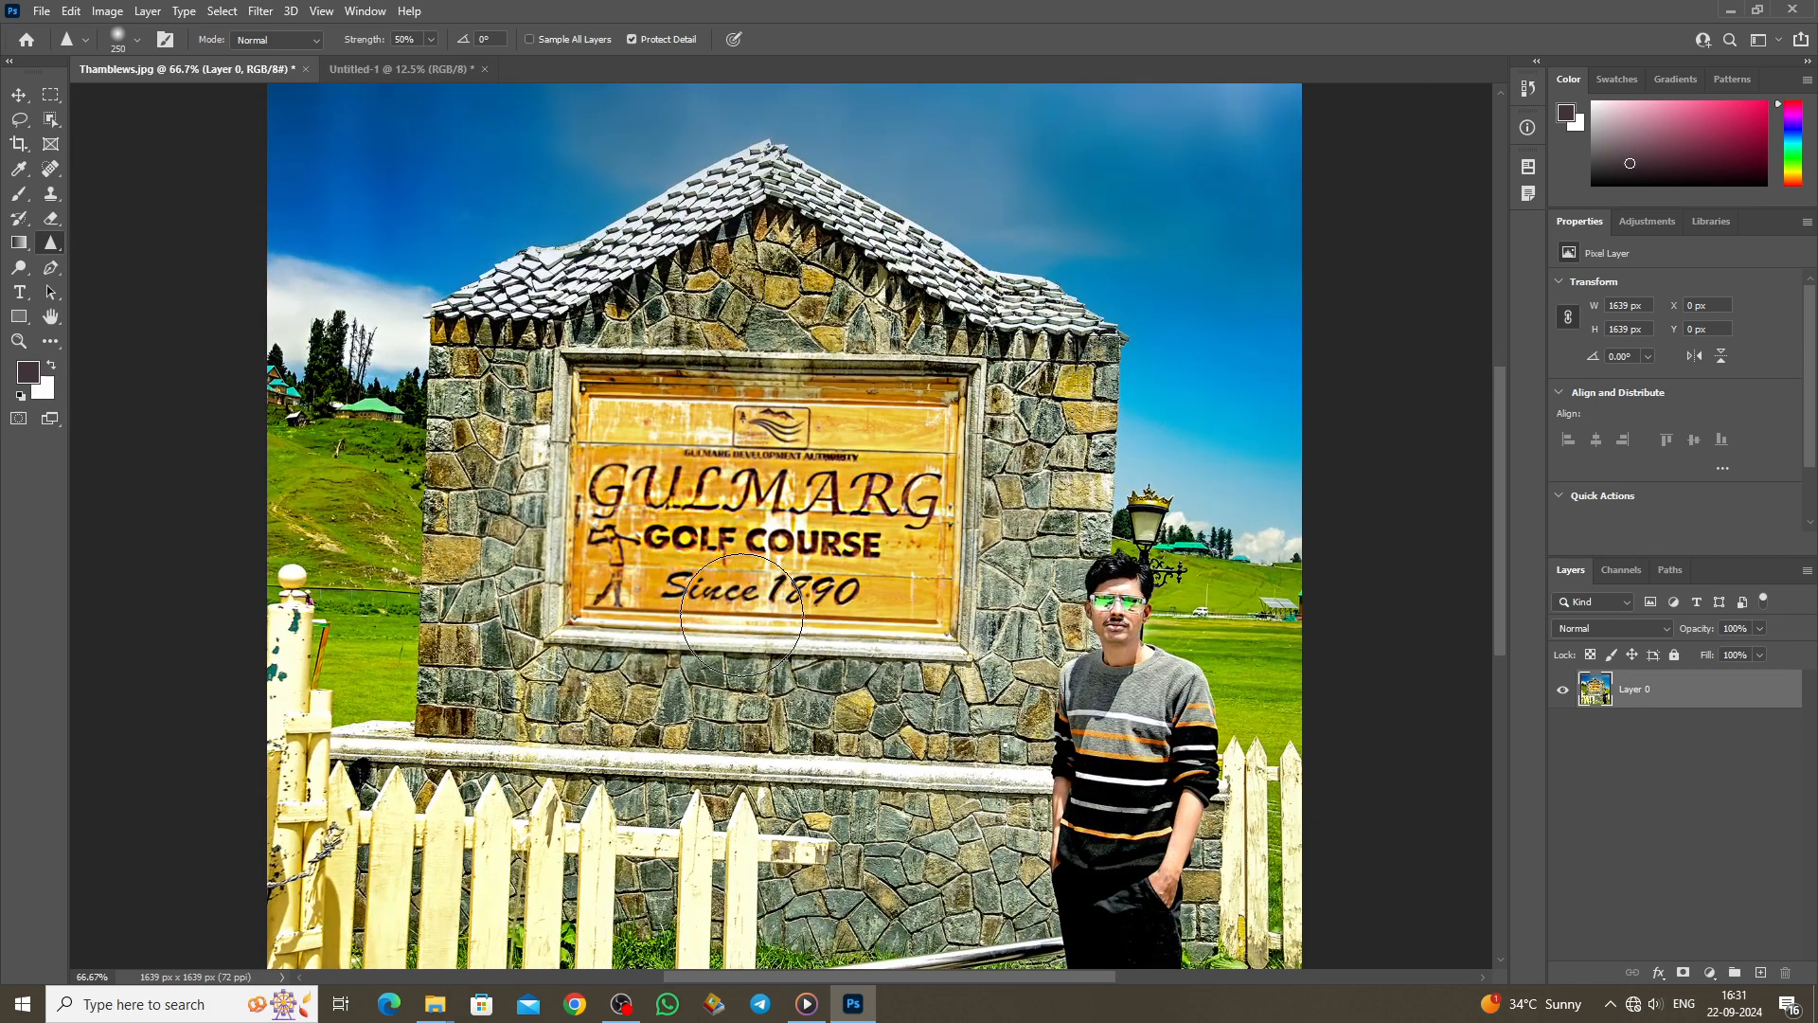
pyautogui.hotkey('ctrl', 'z')
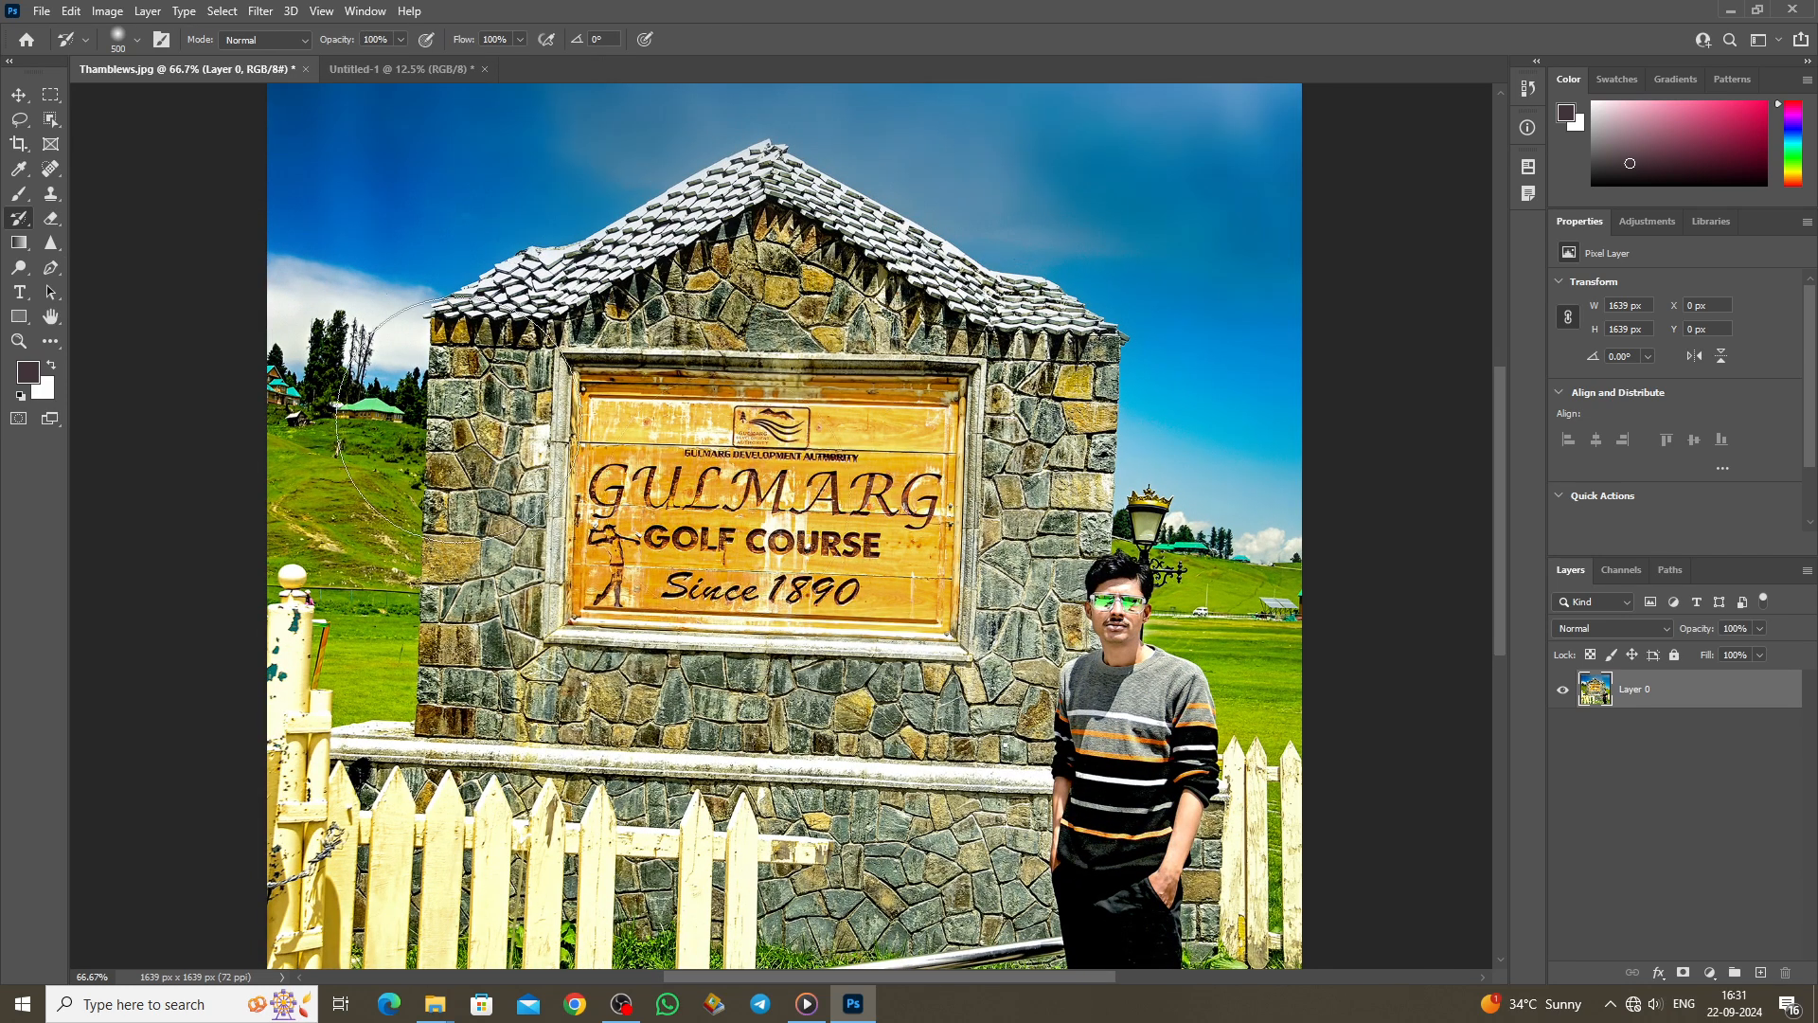
# Step: Smudge the stone building's roof ridge and right eave into the sky with a 45 px brush
pyautogui.rightClick(55, 240)
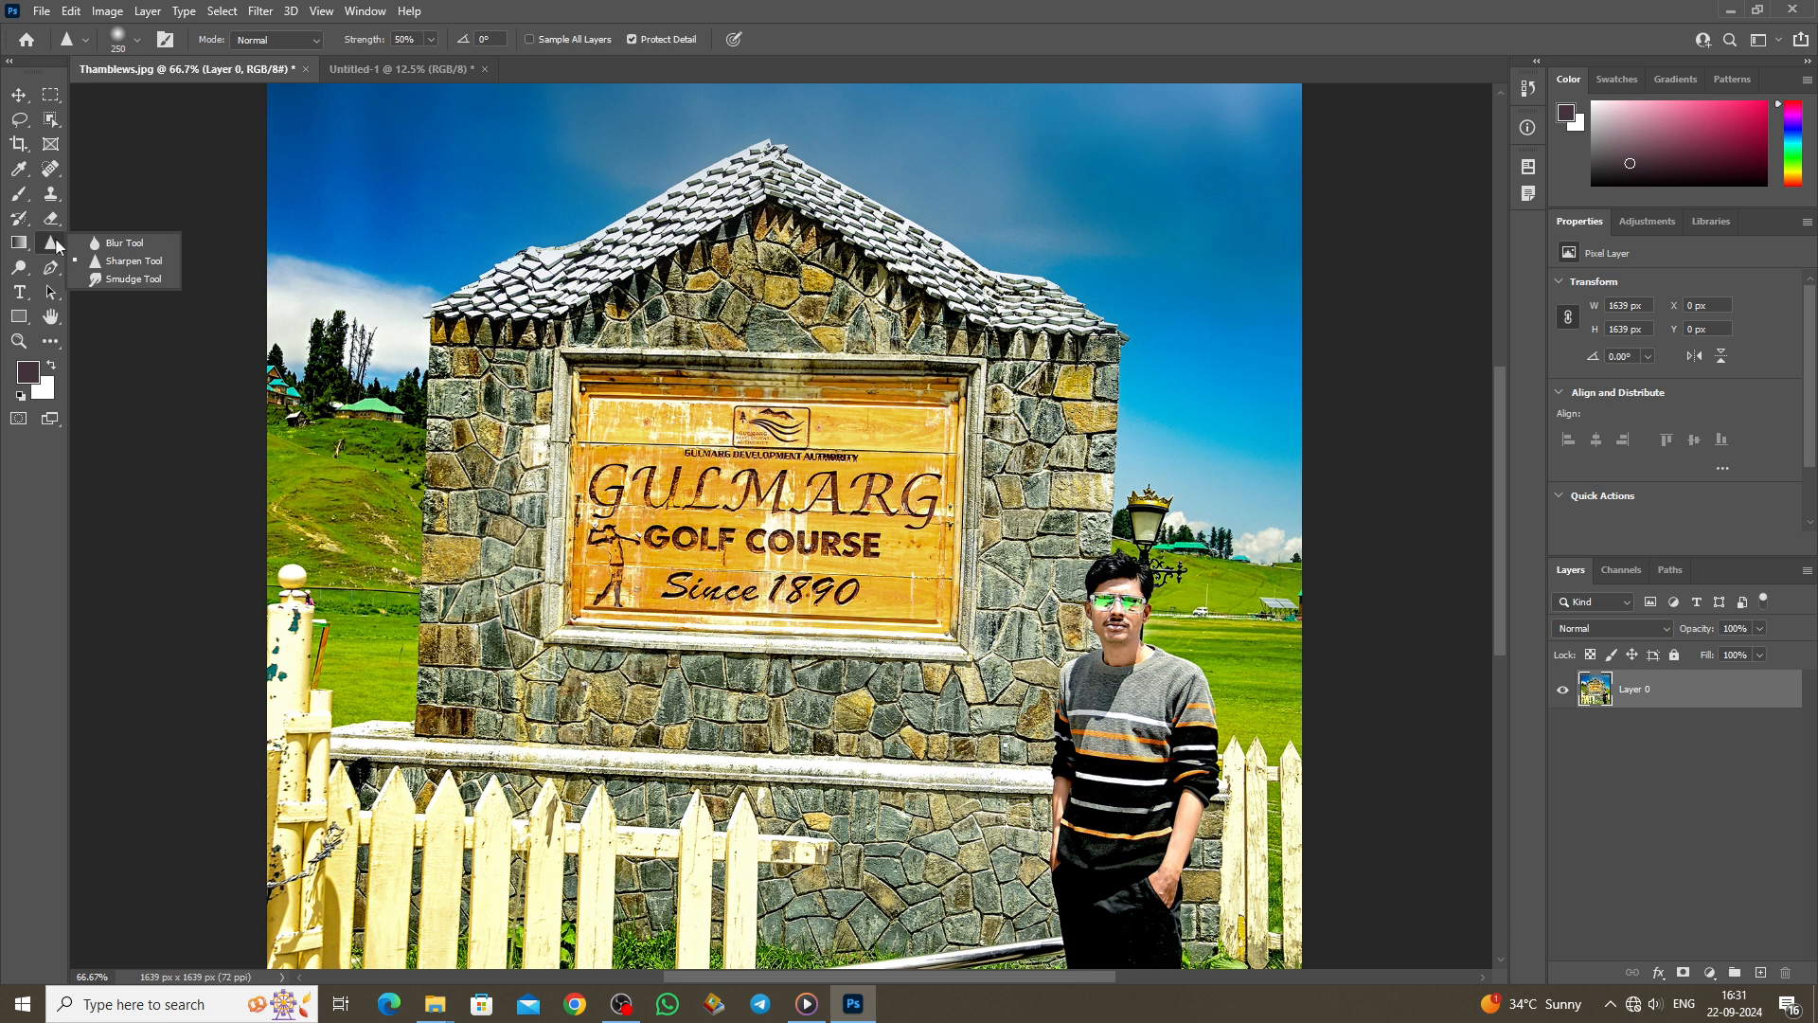
pyautogui.click(133, 280)
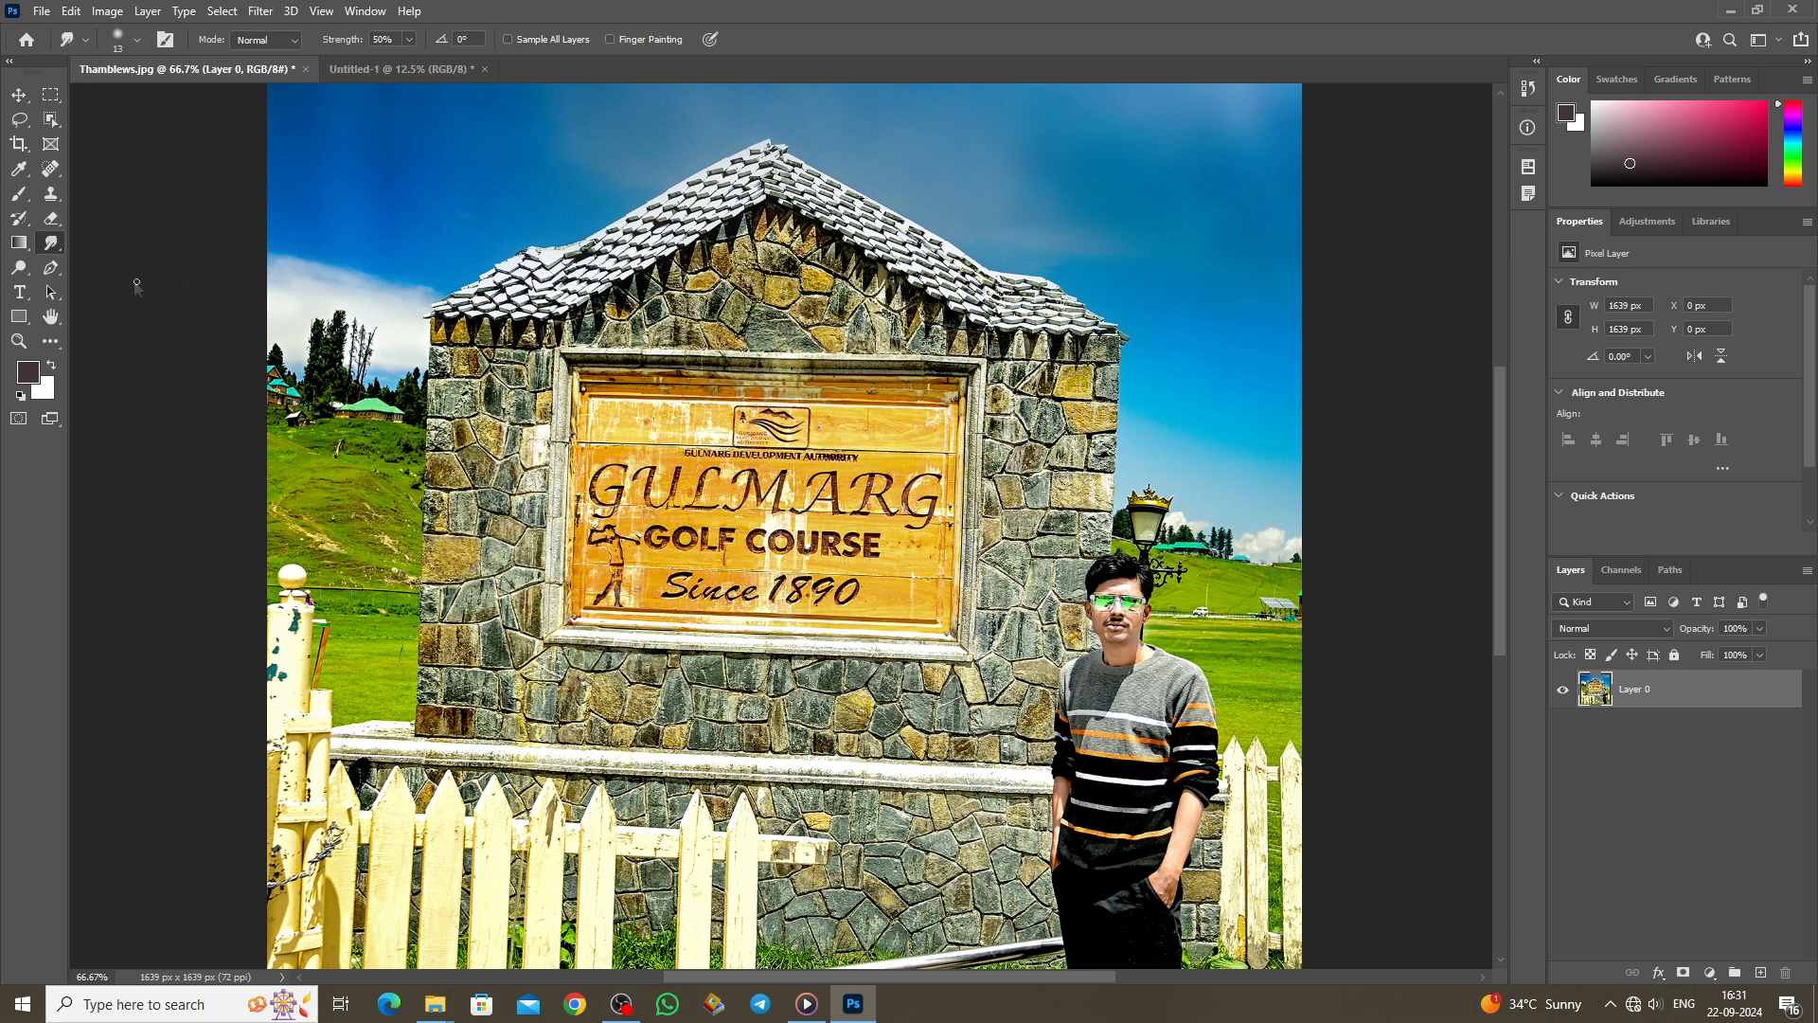
pyautogui.rightClick(47, 249)
pyautogui.click(134, 280)
pyautogui.scroll(1, 968, 595)
pyautogui.scroll(1, 966, 597)
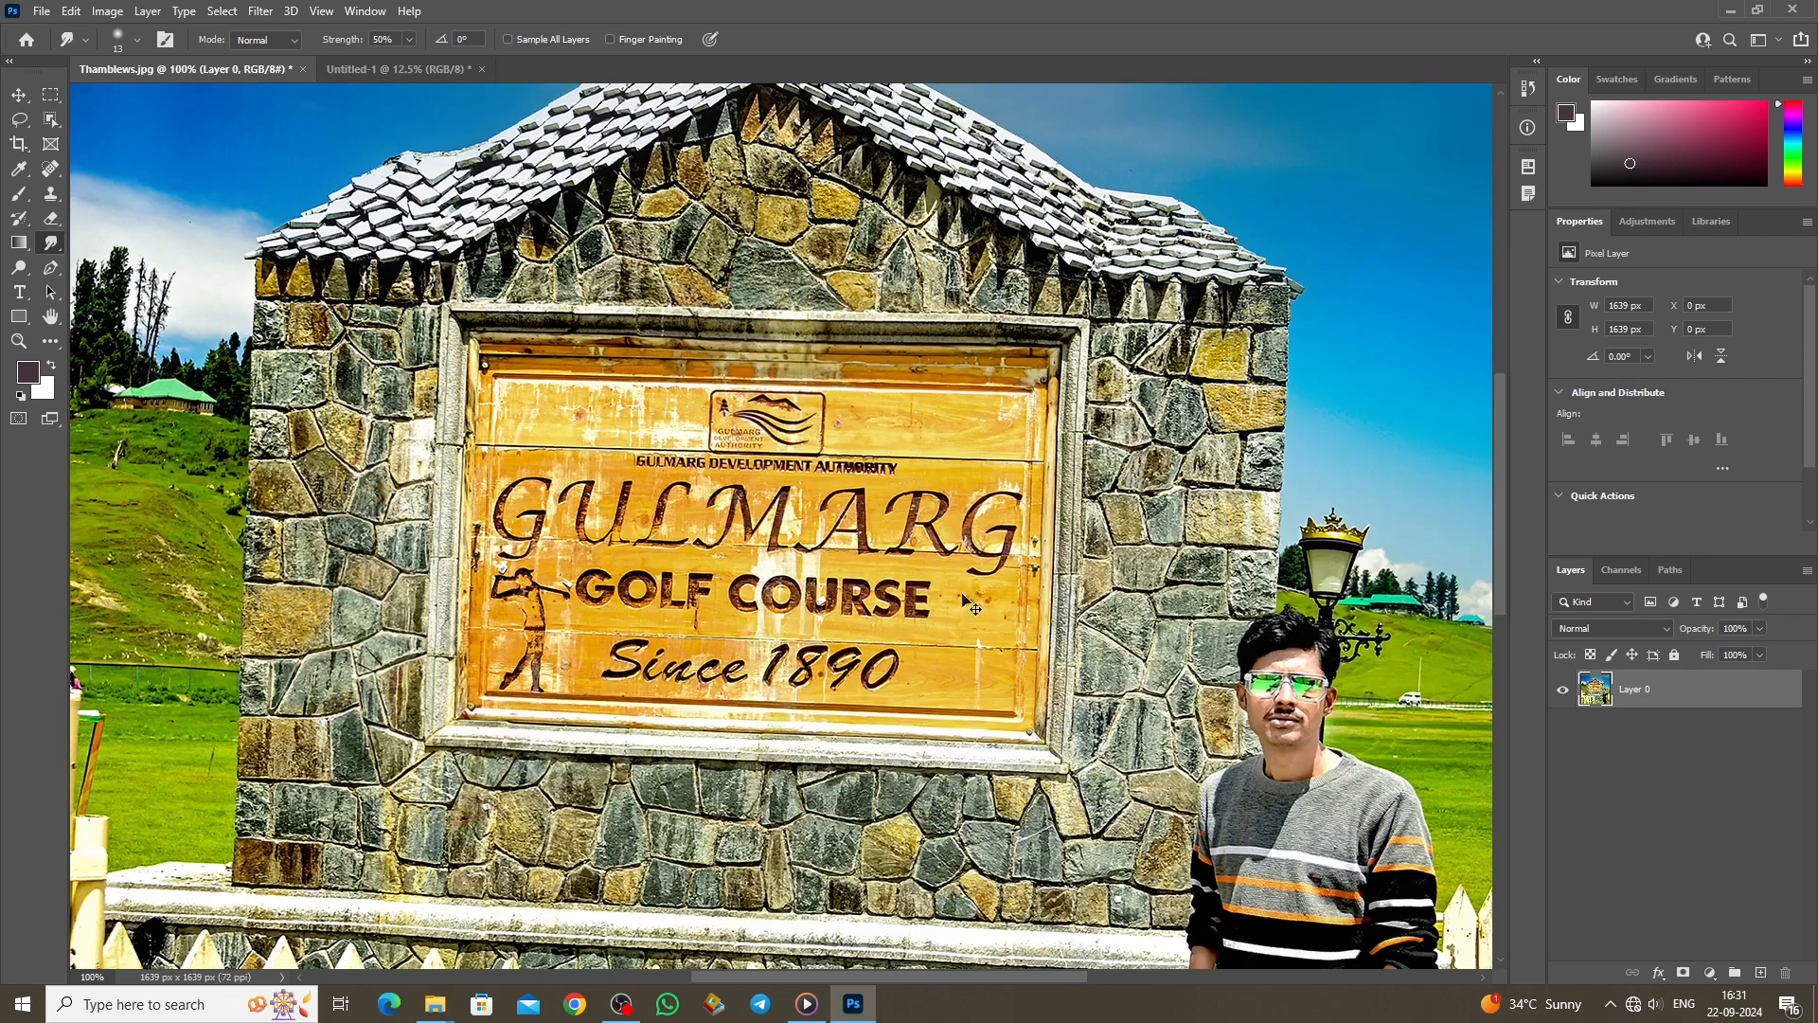
pyautogui.scroll(-1, 953, 599)
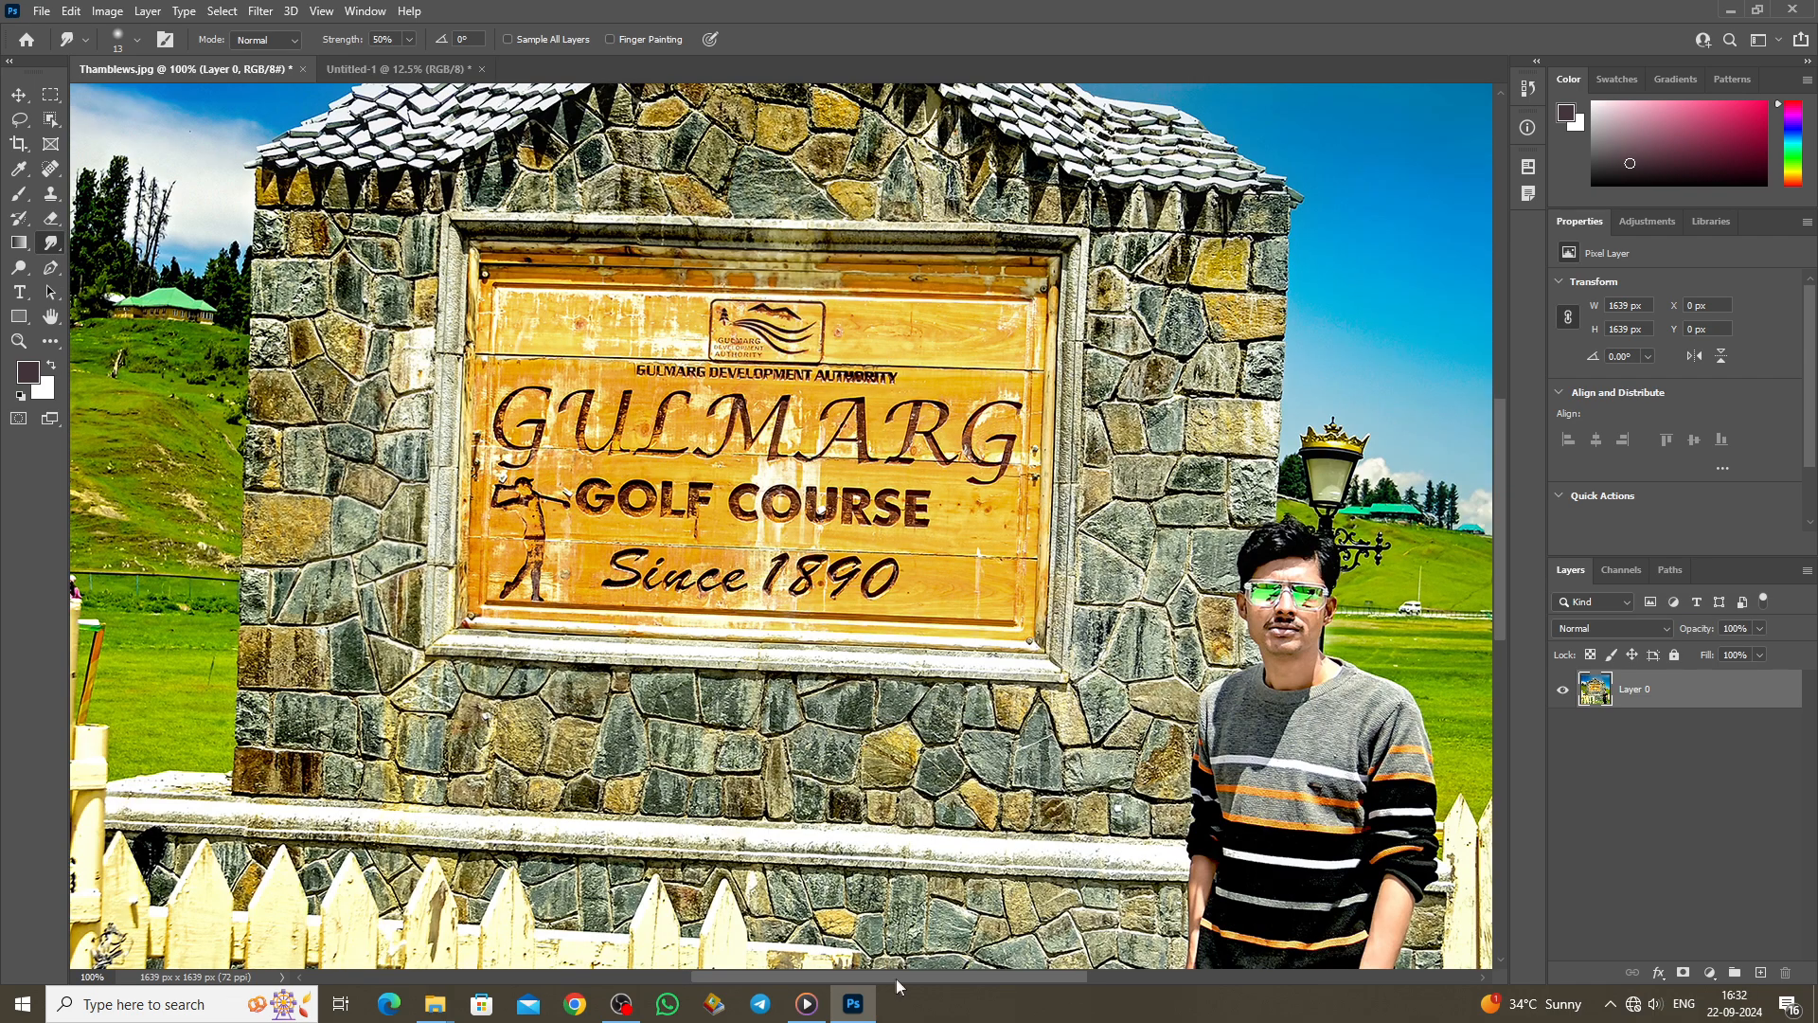
pyautogui.moveTo(896, 979); pyautogui.dragTo(1002, 988)
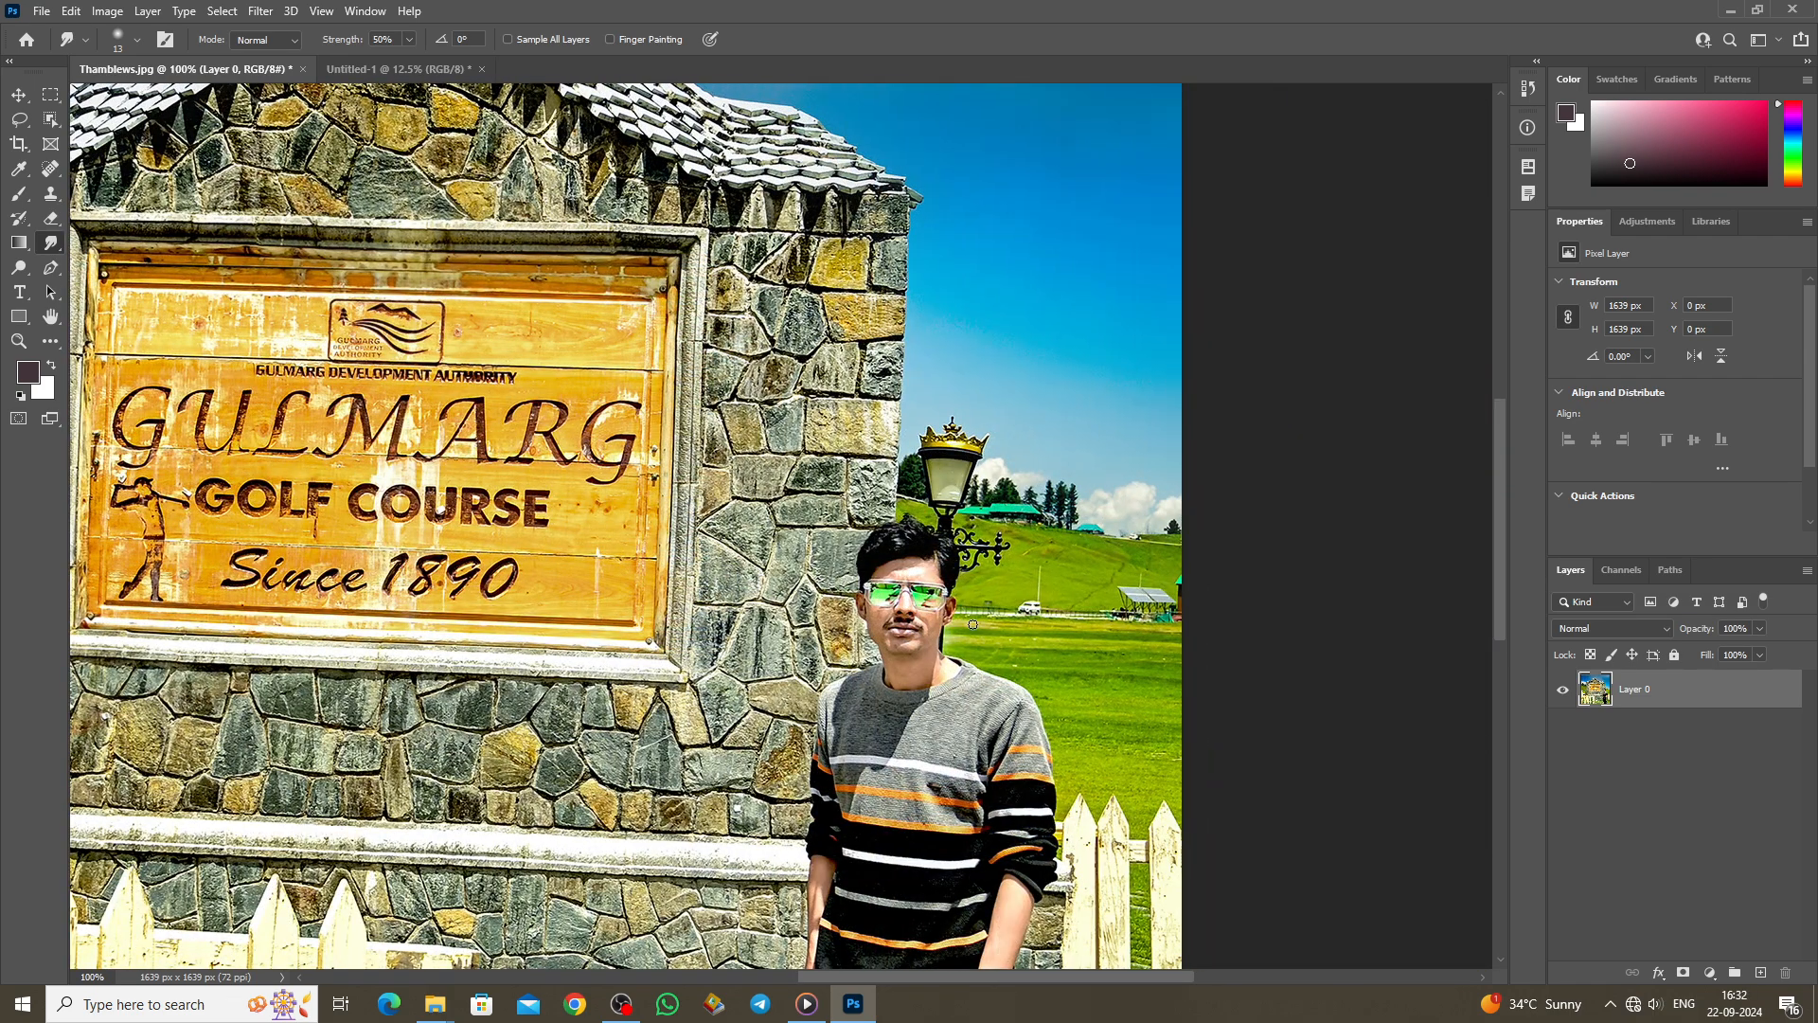
pyautogui.scroll(1, 968, 602)
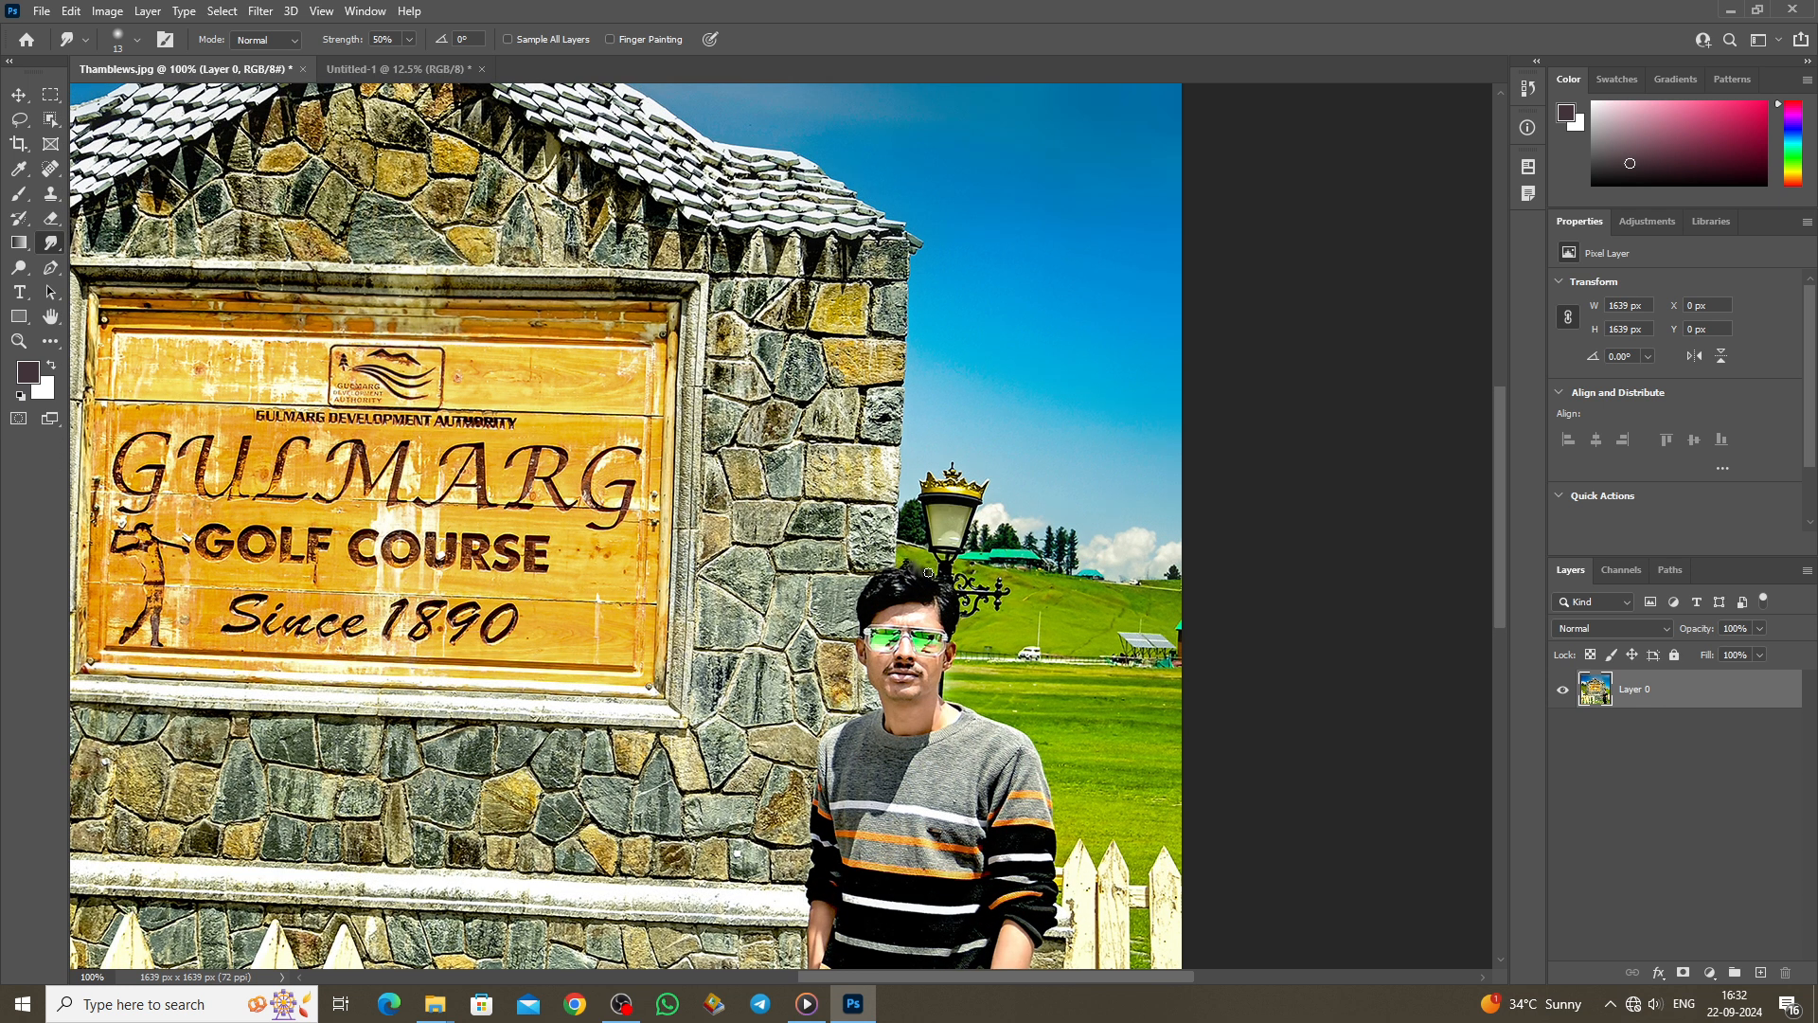
pyautogui.scroll(6, 870, 490)
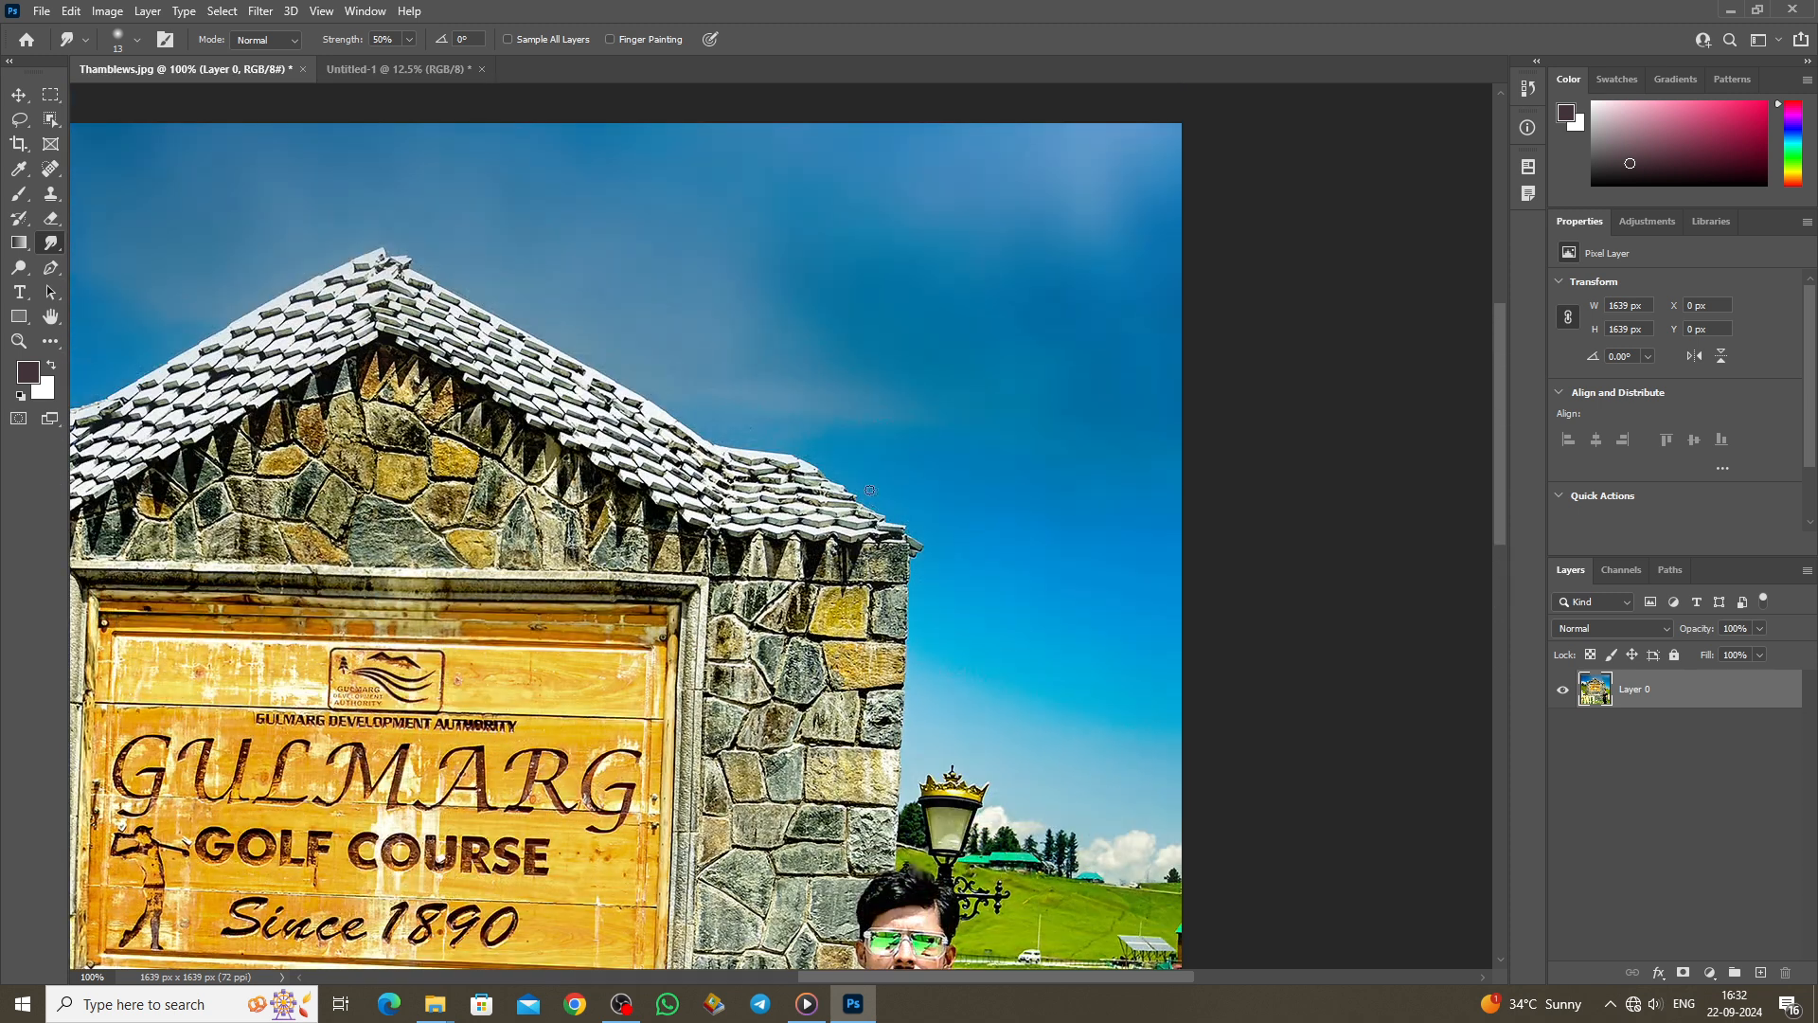
pyautogui.press(']')
pyautogui.press(']')
pyautogui.press(']')
pyautogui.moveTo(648, 413); pyautogui.dragTo(678, 428)
pyautogui.moveTo(906, 551)
pyautogui.mouseDown()
pyautogui.moveTo(893, 627)
pyautogui.moveTo(964, 628)
pyautogui.moveTo(857, 623)
pyautogui.moveTo(952, 624)
pyautogui.mouseUp()
# Step: Undo the last roof smudge and lighten the man's chin with the Dodge tool
pyautogui.hotkey('ctrl', 'z')
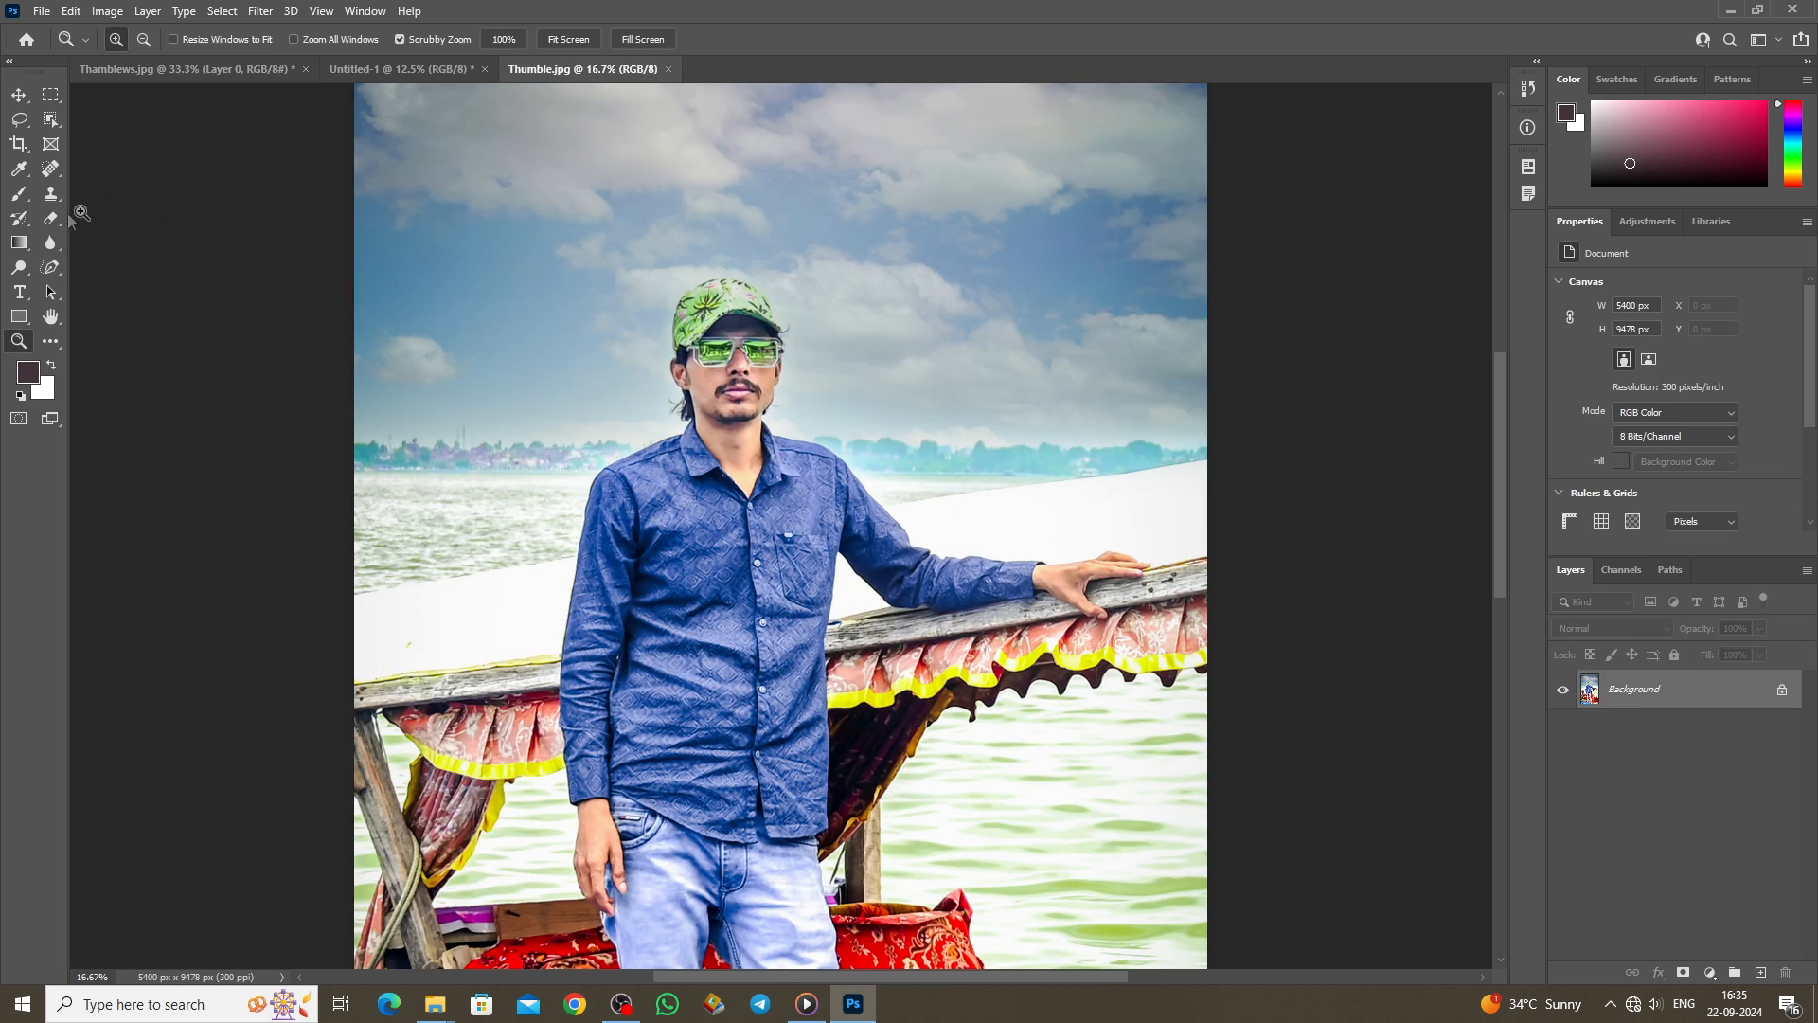
pyautogui.click(51, 244)
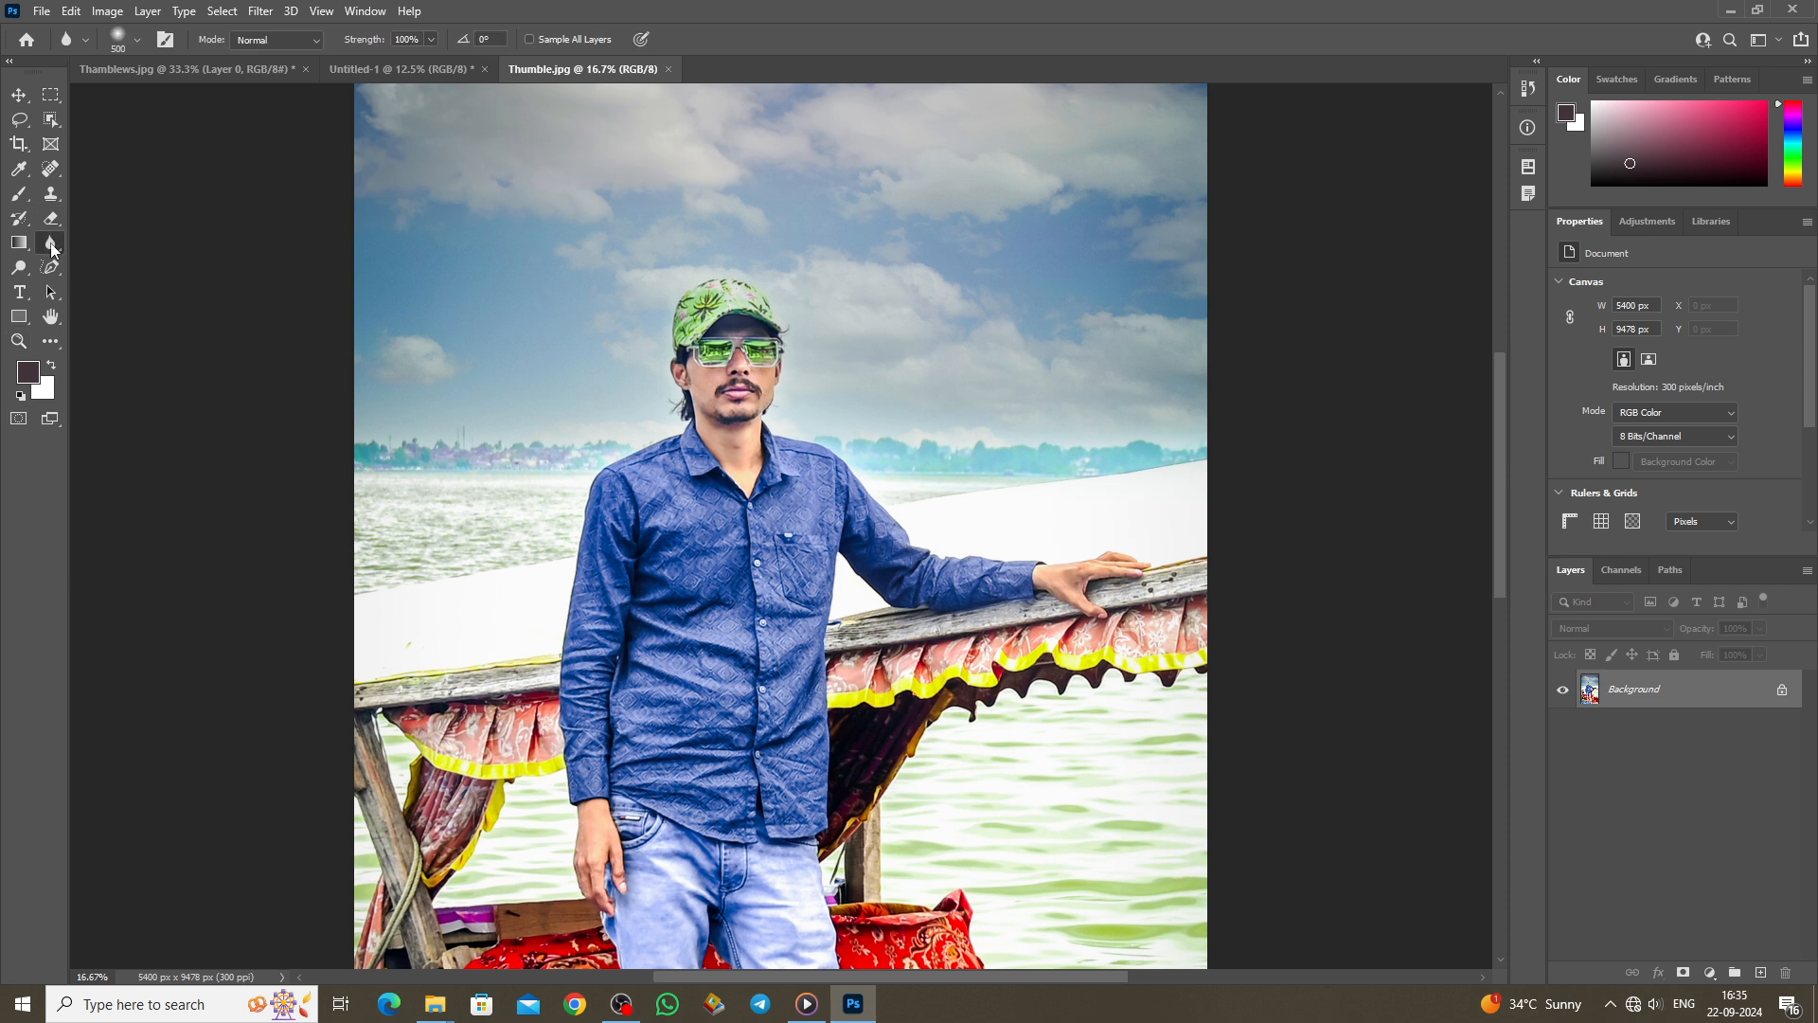
pyautogui.click(19, 267)
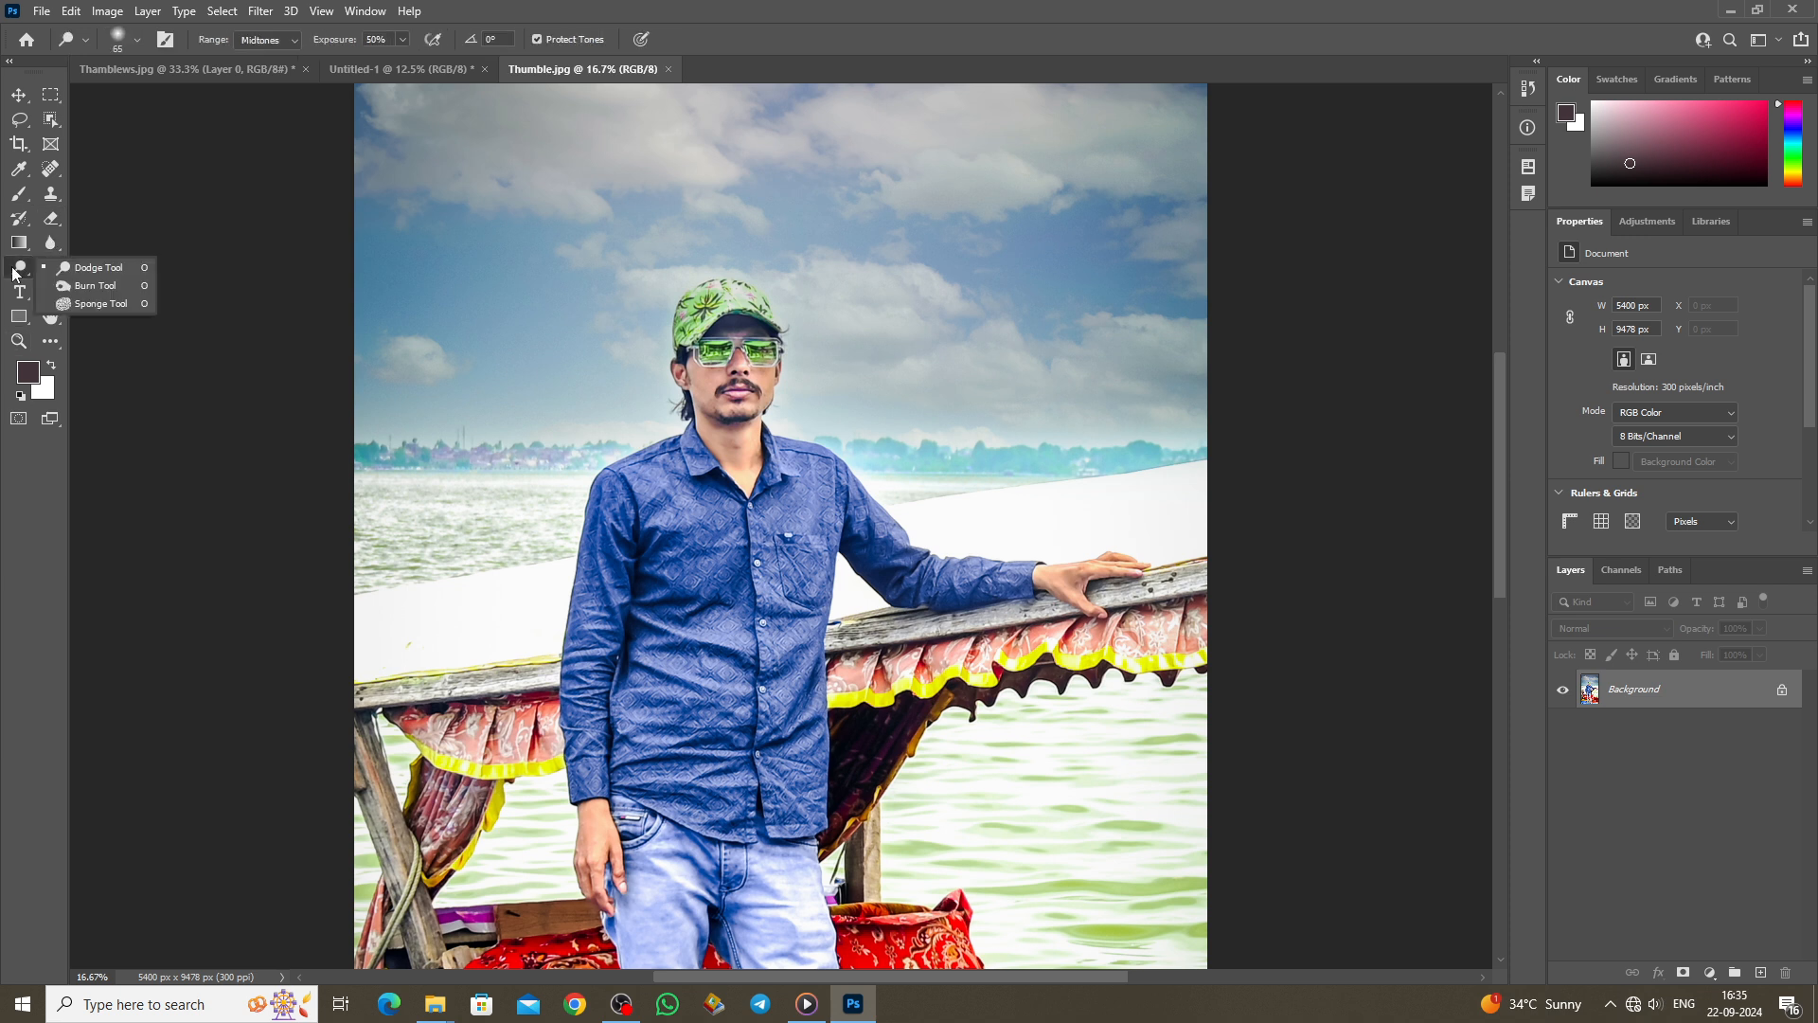
pyautogui.click(98, 270)
pyautogui.scroll(5, 783, 611)
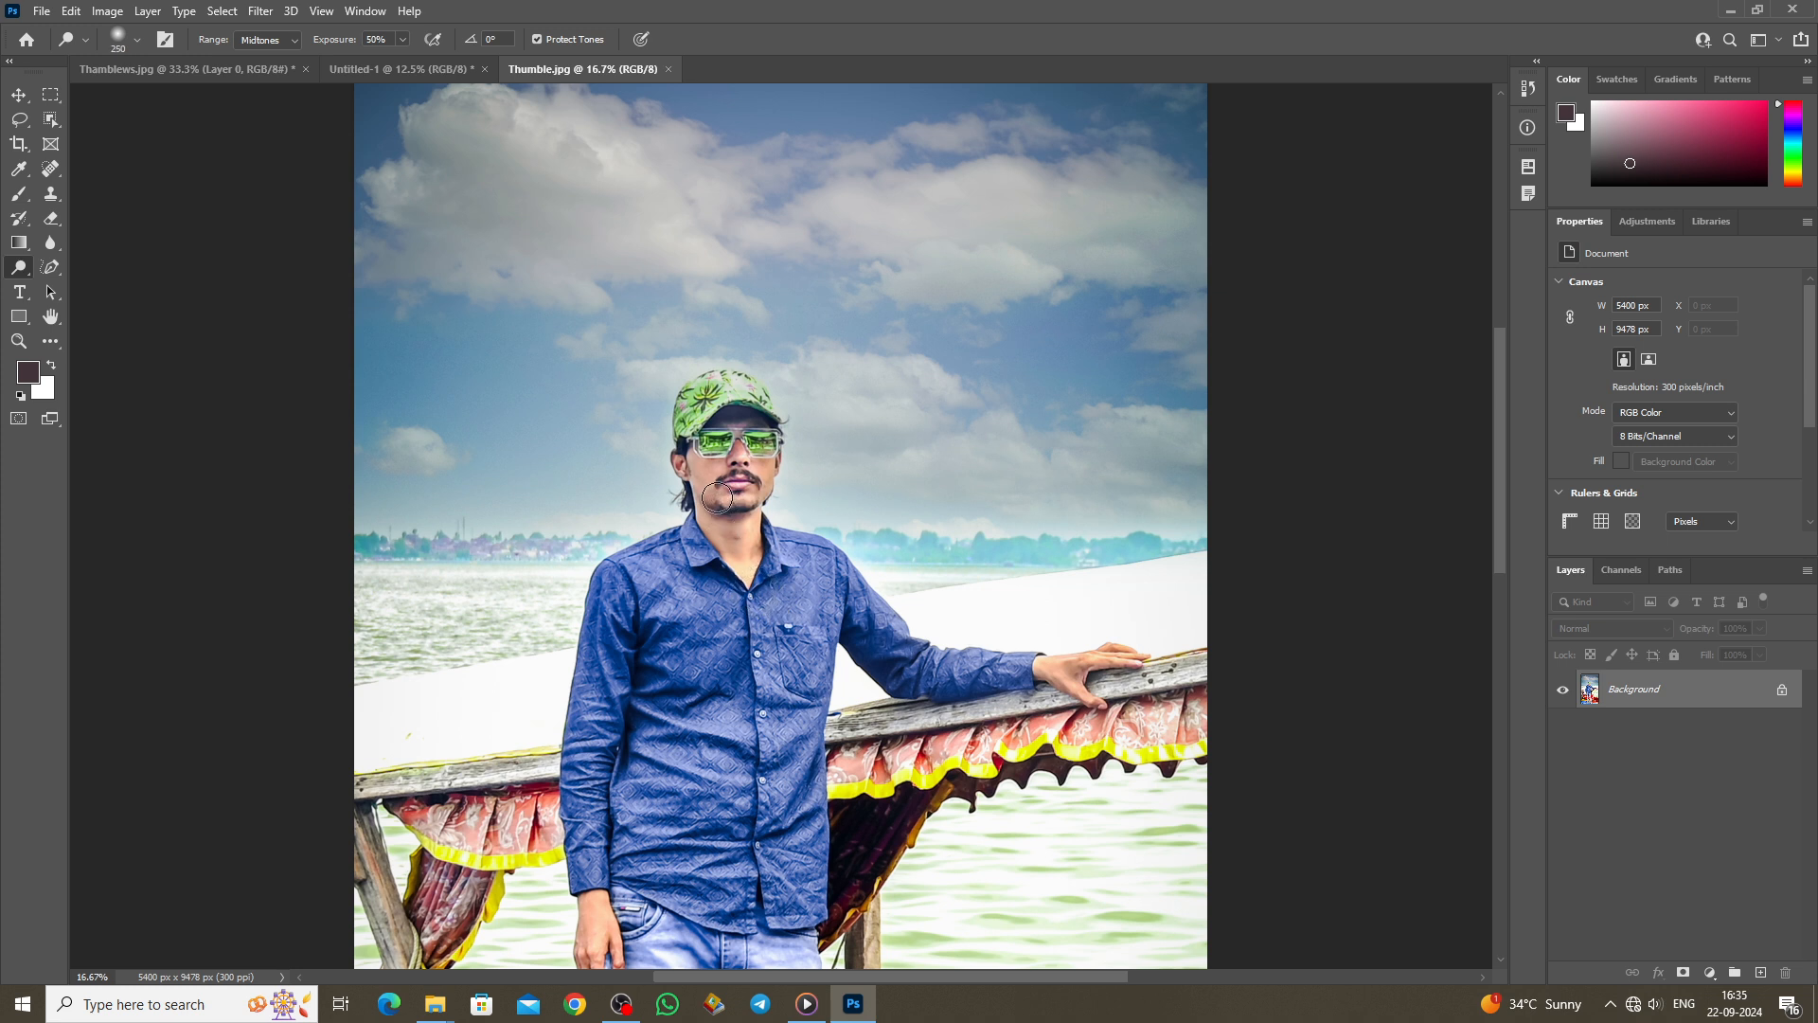
pyautogui.moveTo(717, 497); pyautogui.dragTo(761, 495)
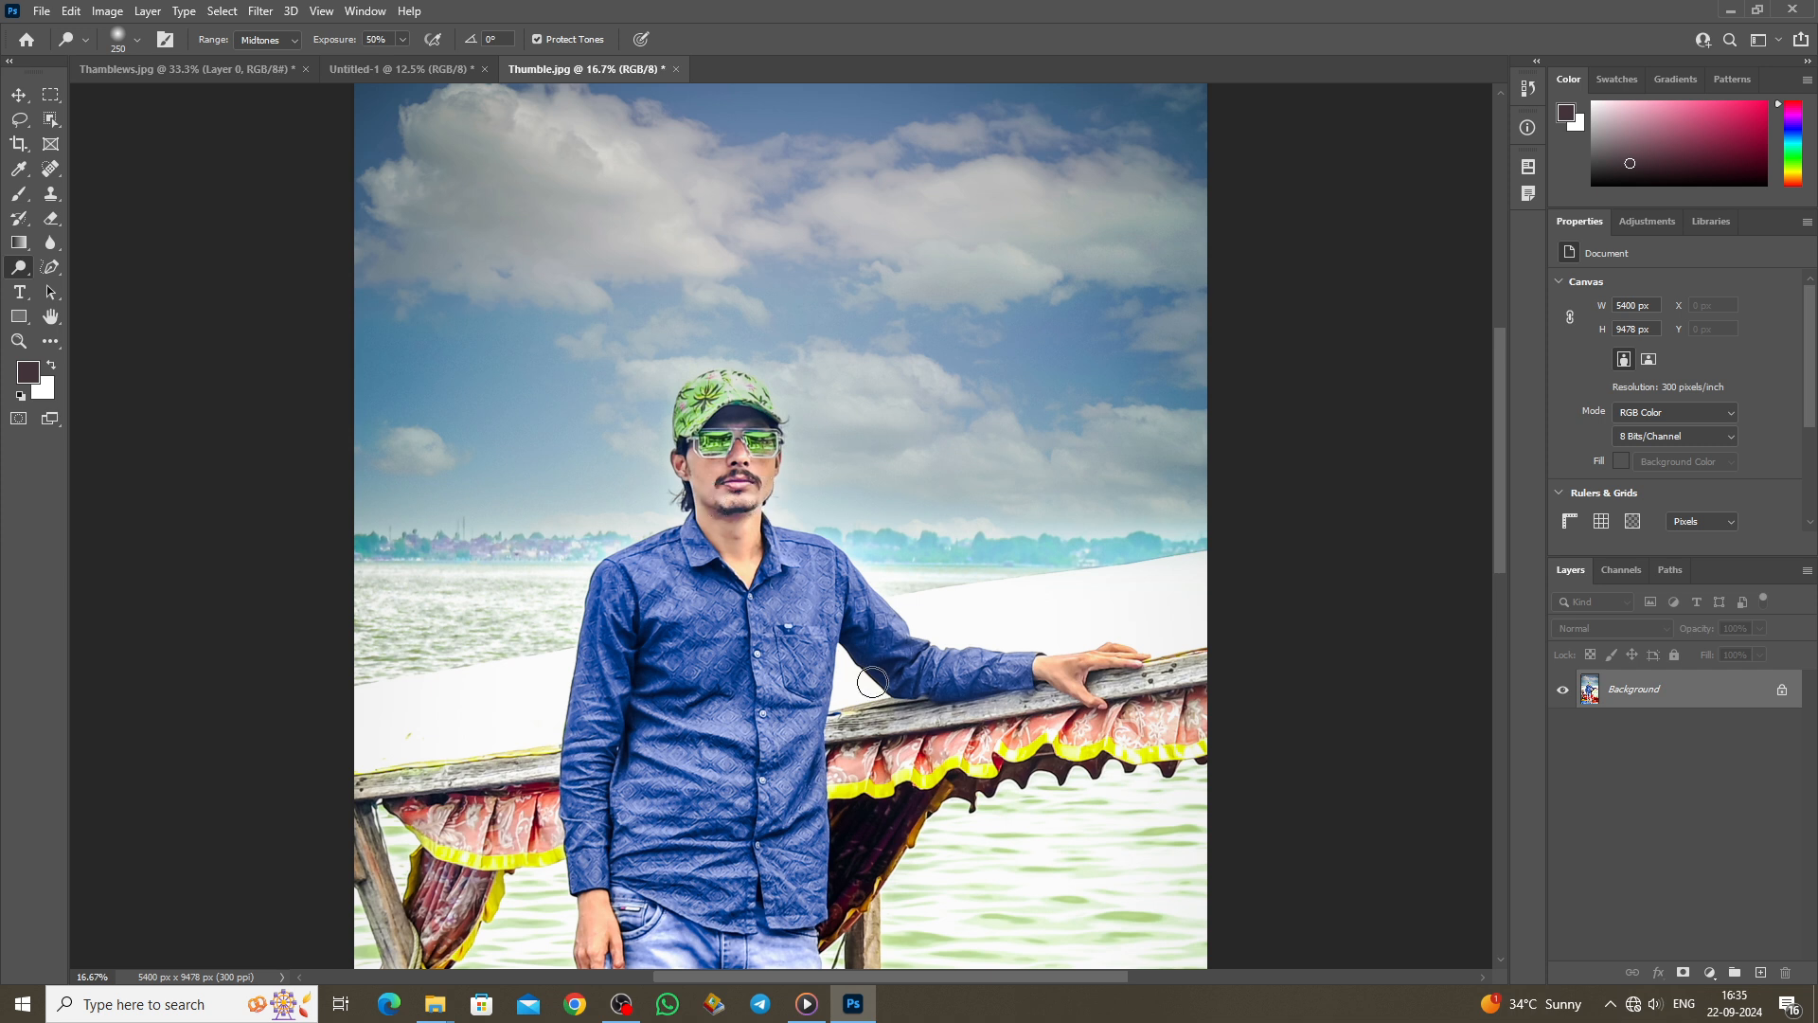
# Step: Duplicate the image to Layer 1, compare it with the original, and merge it down
pyautogui.hotkey('ctrl', 'j')
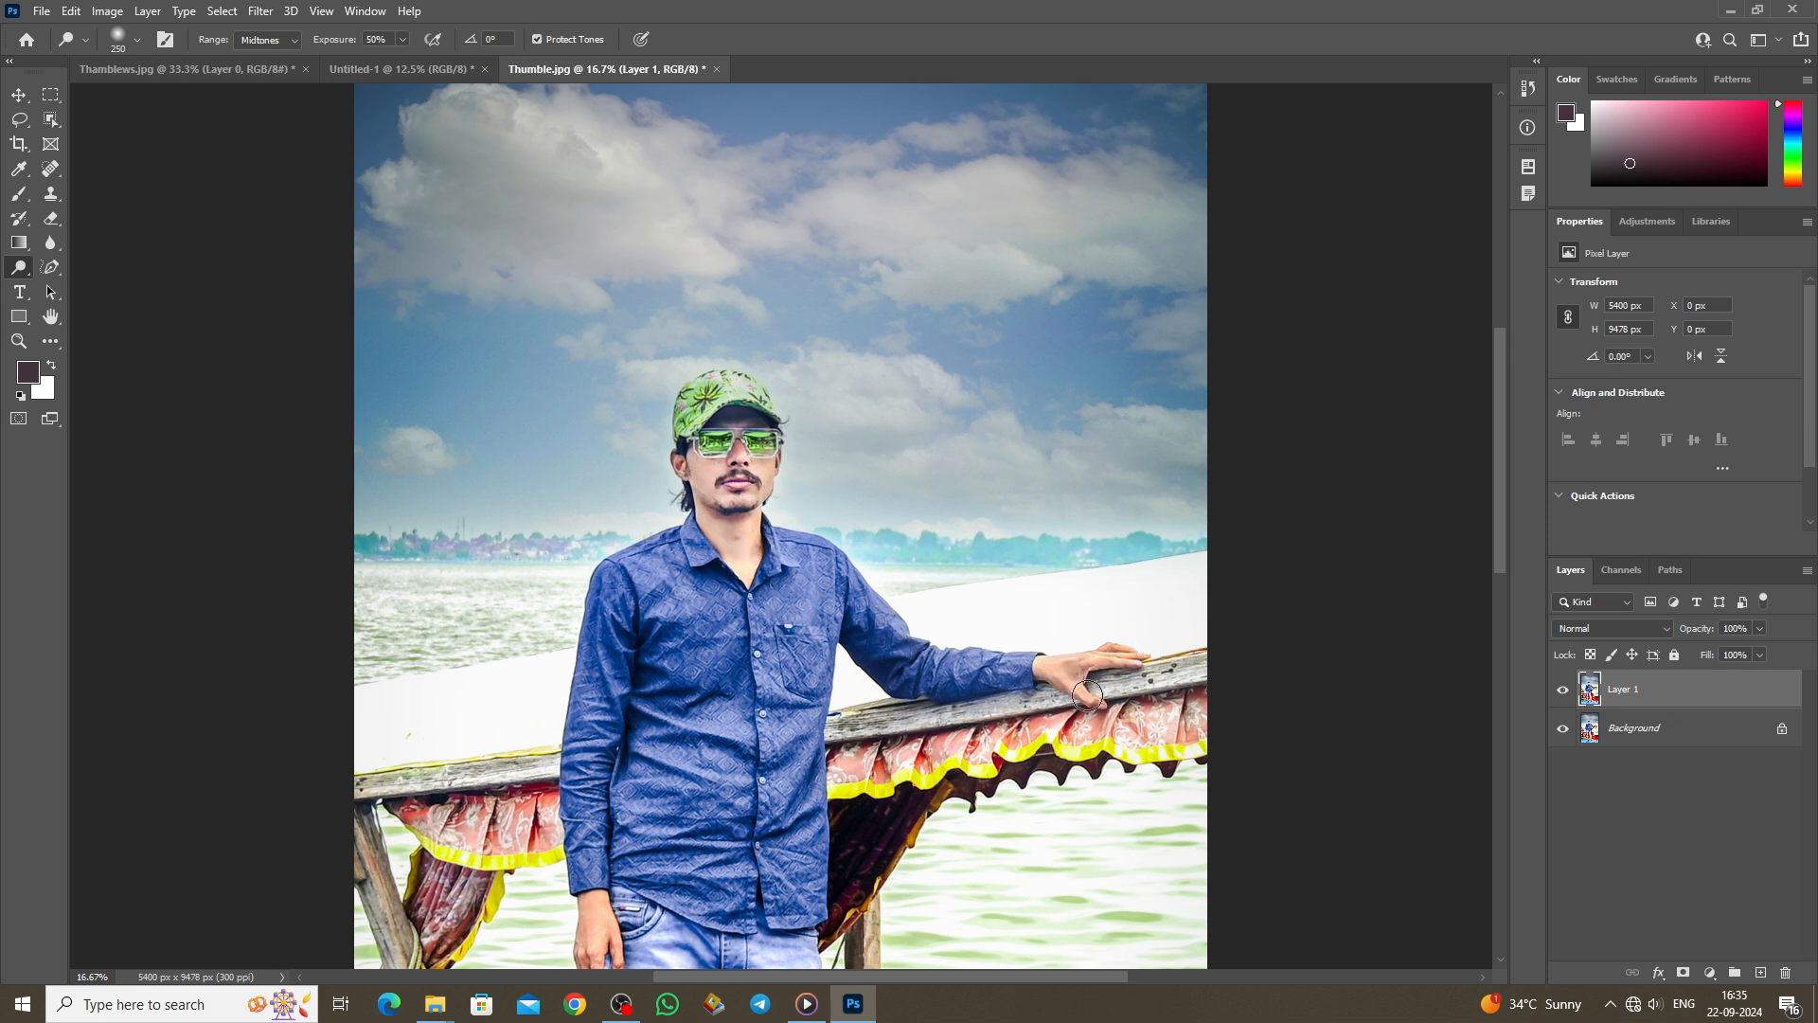
pyautogui.scroll(-3, 1070, 701)
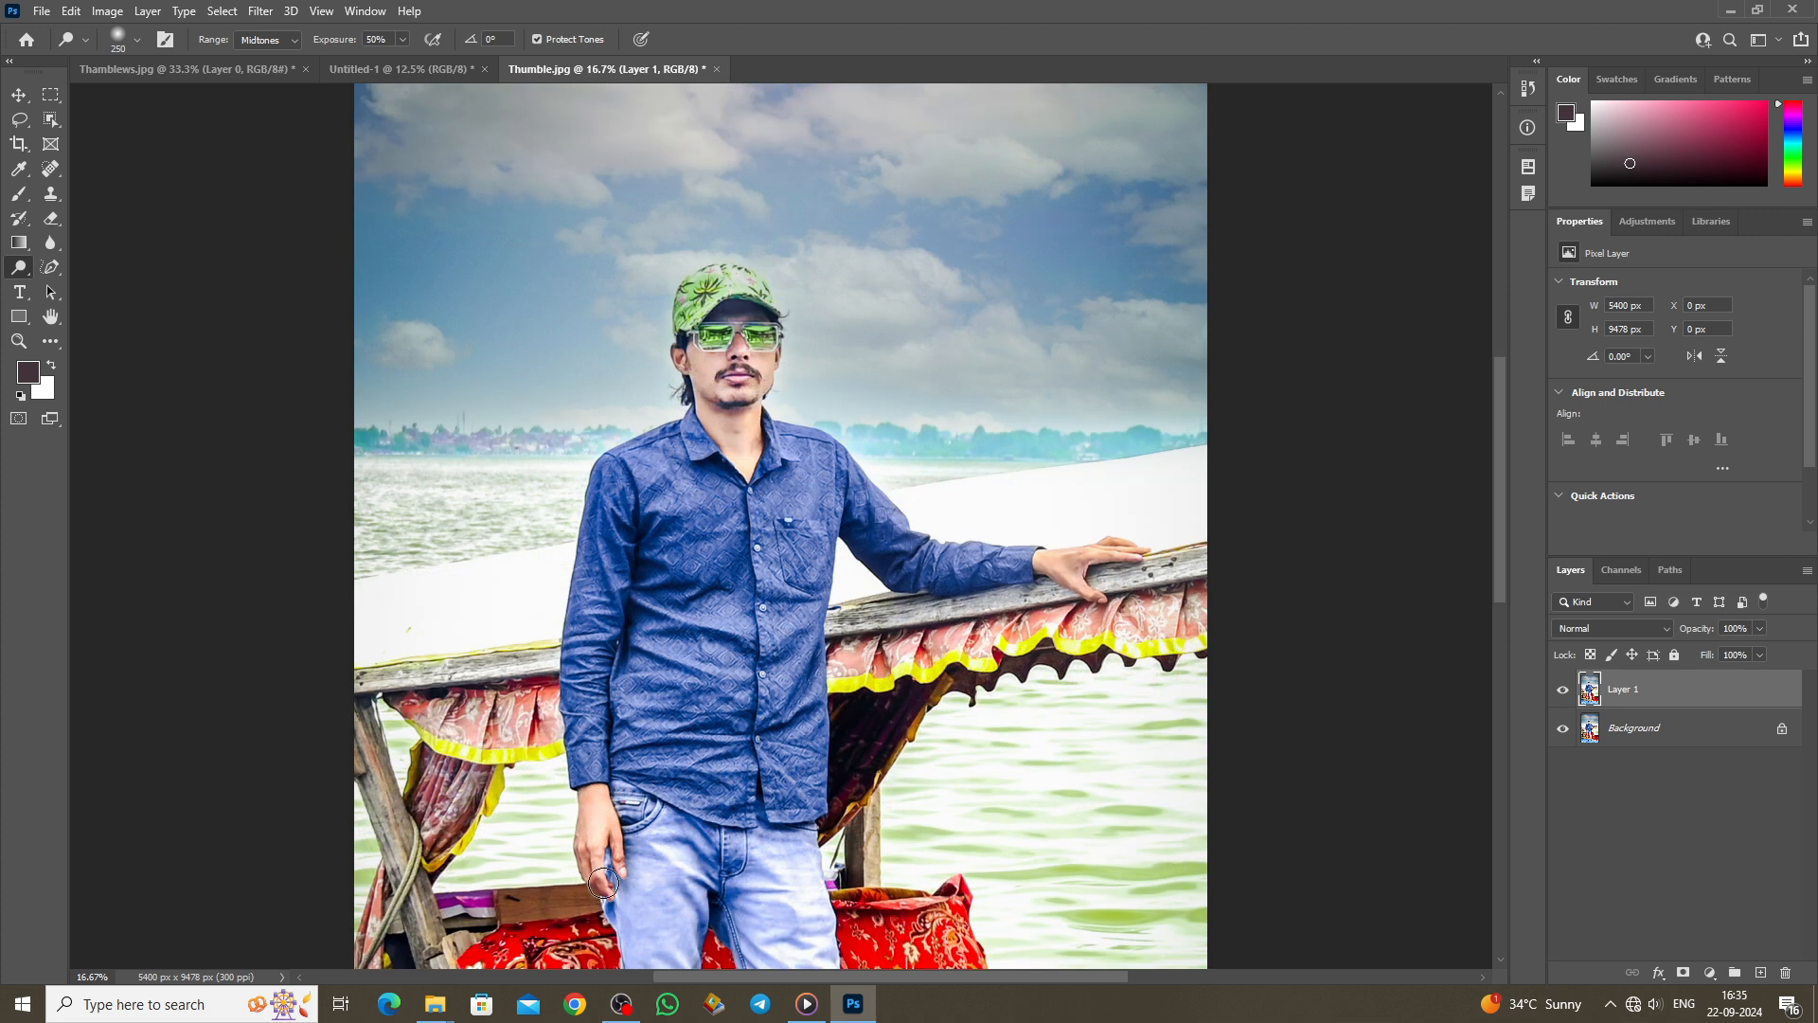
pyautogui.scroll(3, 840, 751)
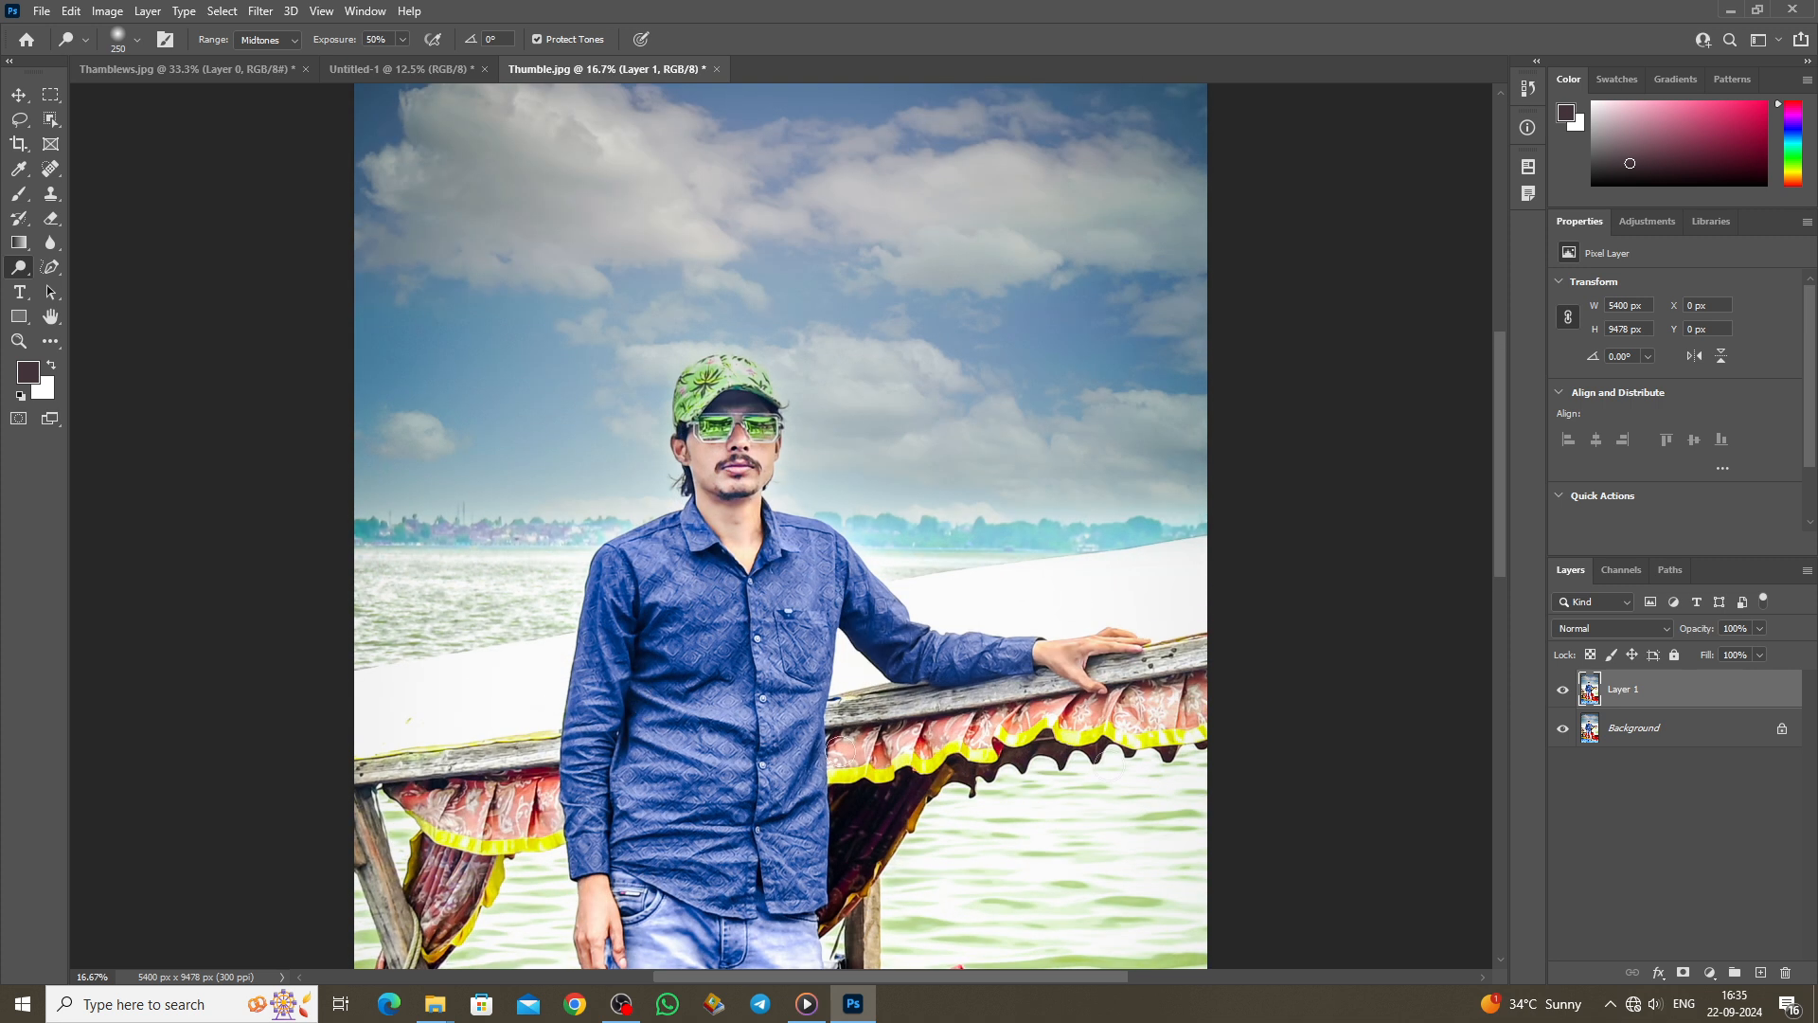
pyautogui.click(1558, 696)
pyautogui.click(1558, 696)
pyautogui.click(1558, 696)
pyautogui.click(1558, 696)
pyautogui.hotkey('ctrl', 'e')
# Step: Darken the man's cheeks and chin with a size-300 Burn brush on a duplicate layer
pyautogui.rightClick(21, 271)
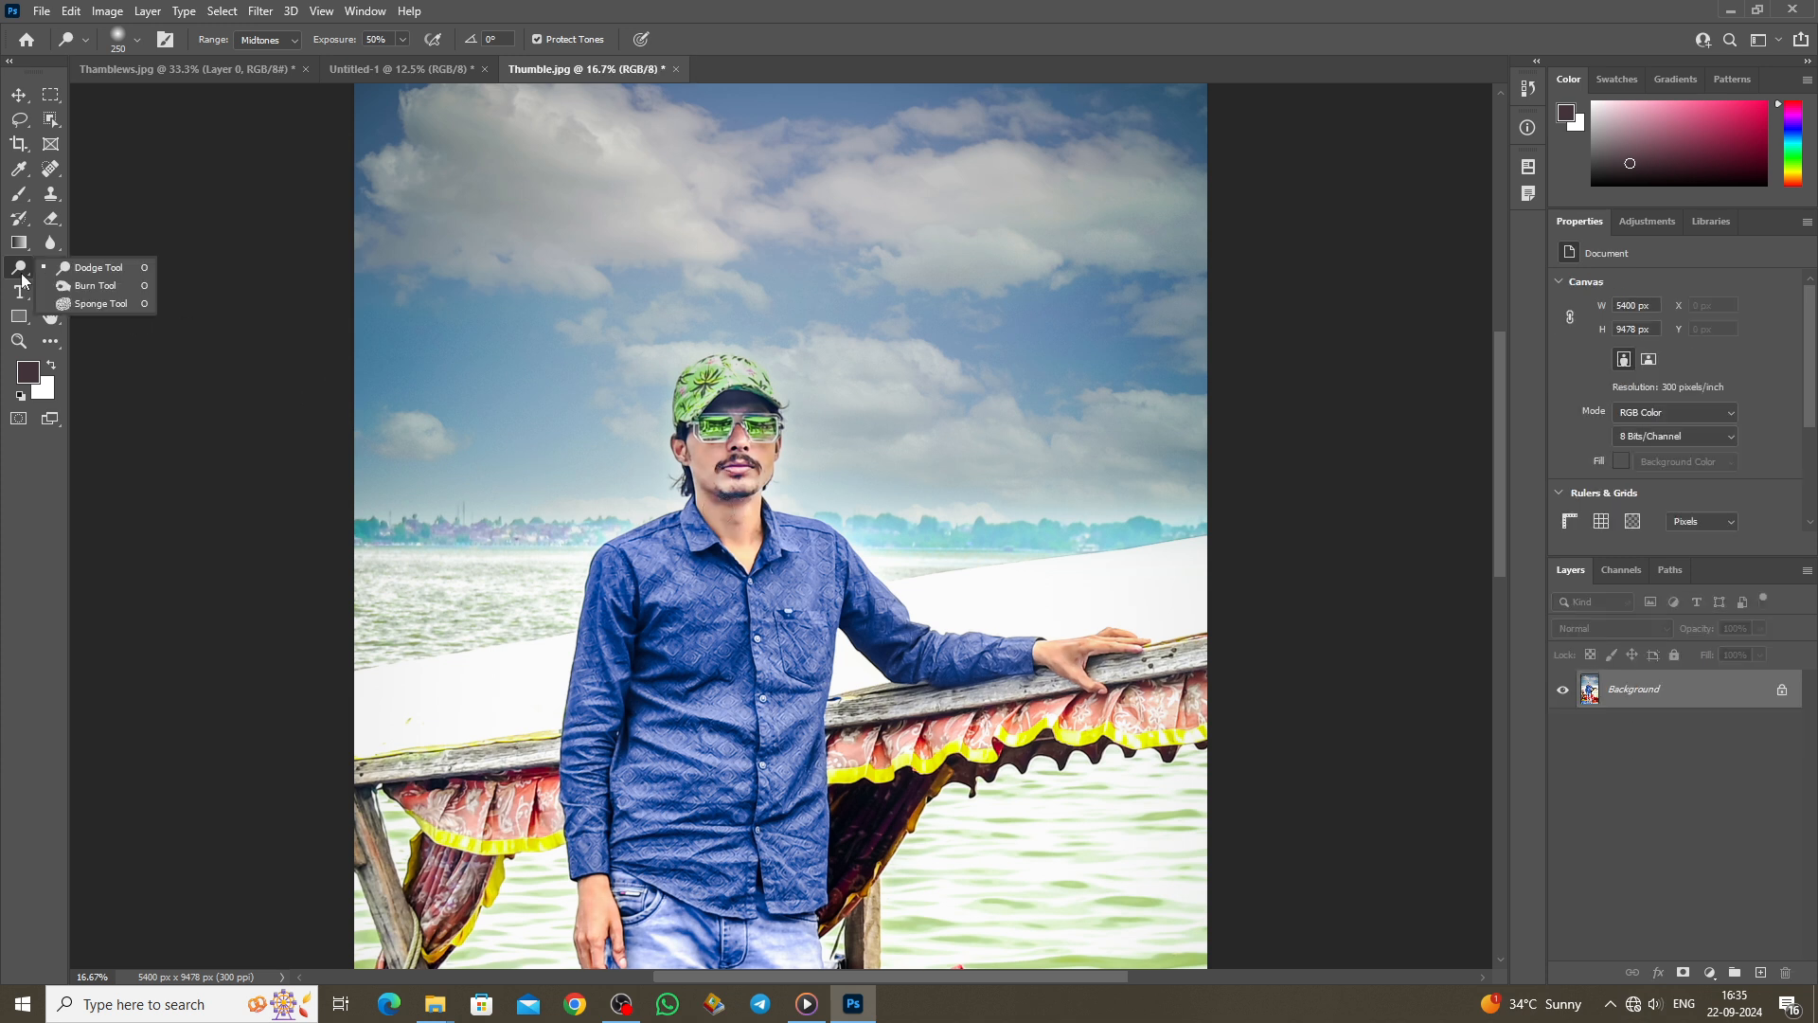
pyautogui.click(74, 288)
pyautogui.scroll(2, 747, 649)
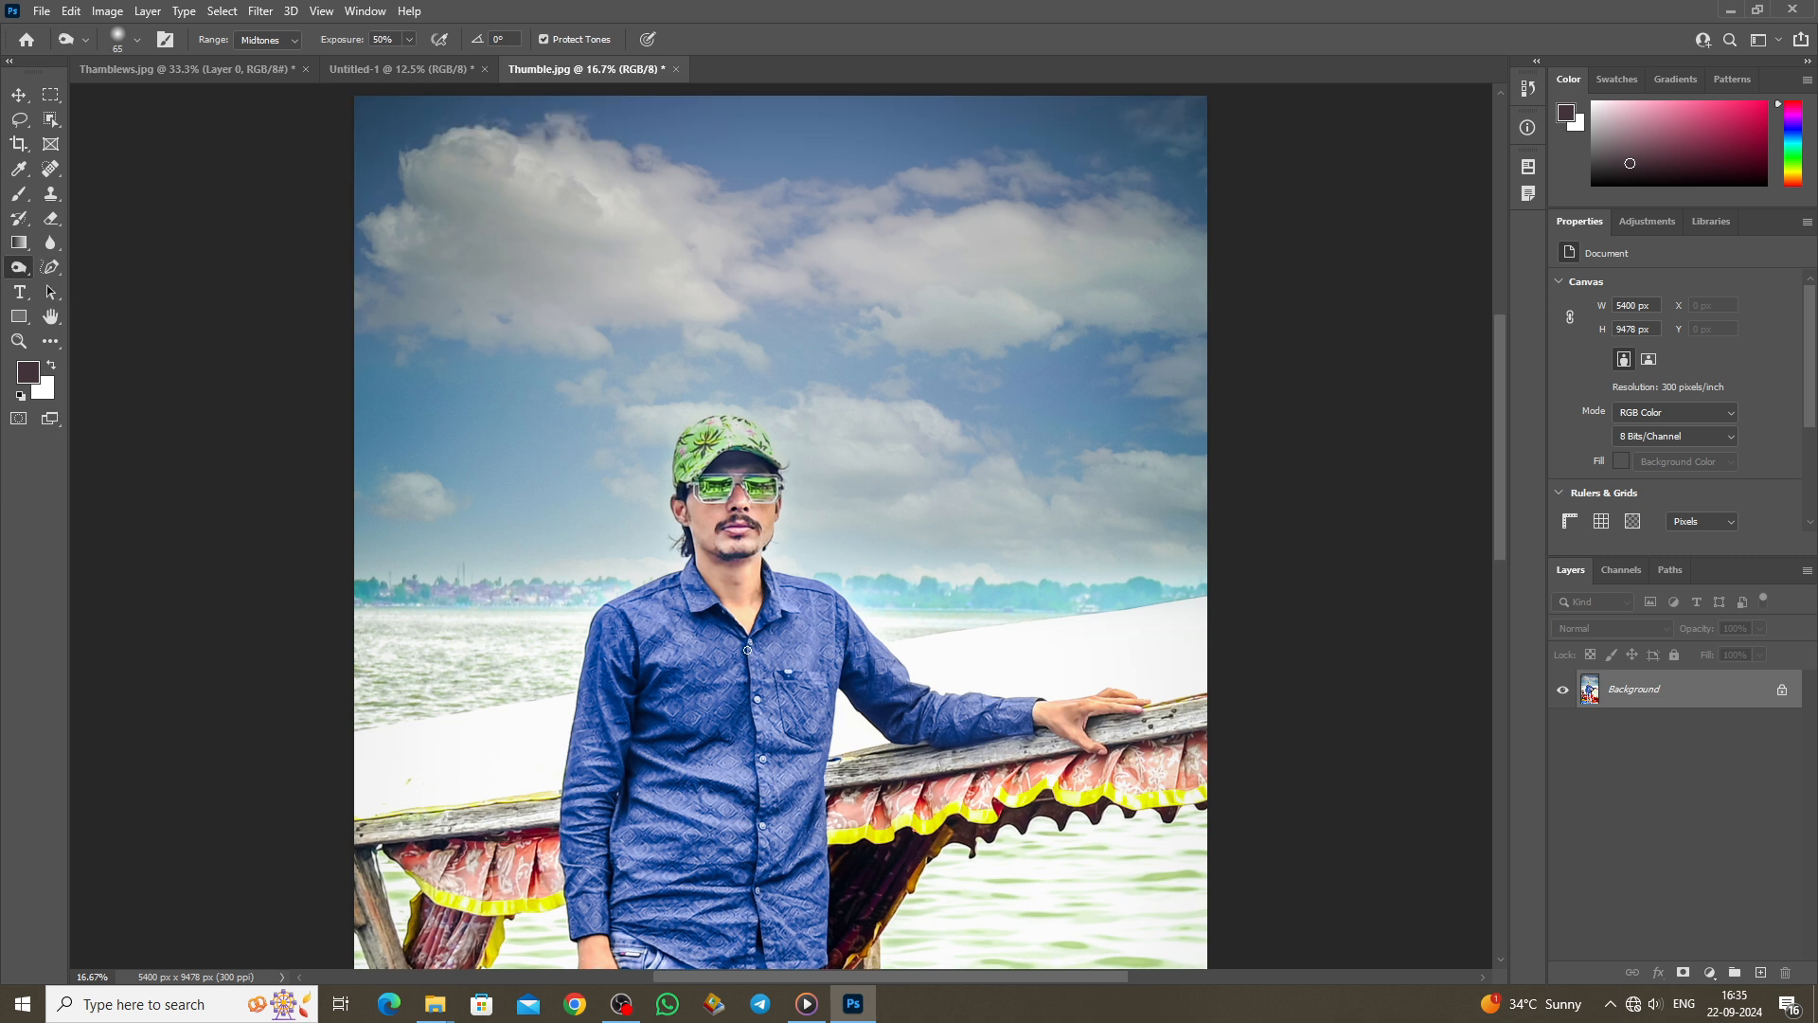
pyautogui.scroll(1, 747, 654)
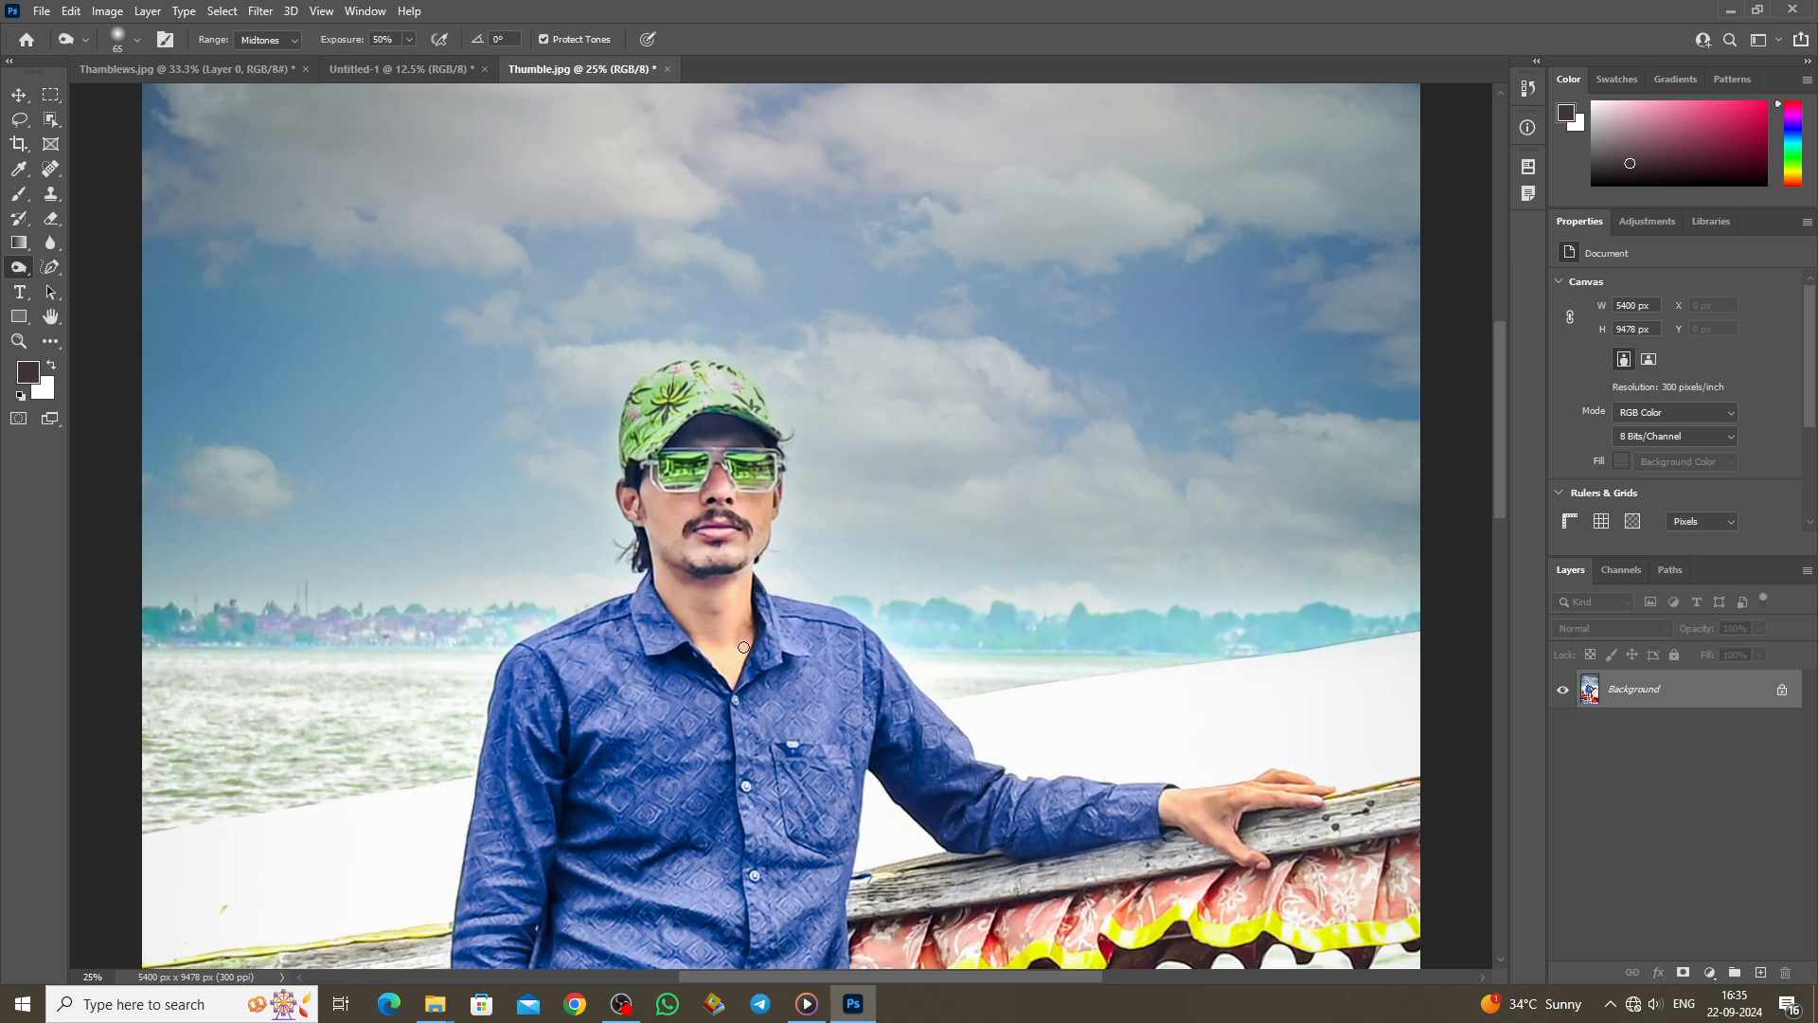
pyautogui.press(']')
pyautogui.press(']')
pyautogui.press(']')
pyautogui.press(']')
pyautogui.press(']')
pyautogui.press(']')
pyautogui.press(']')
pyautogui.press(']')
pyautogui.press(']')
pyautogui.hotkey('ctrl', 'j')
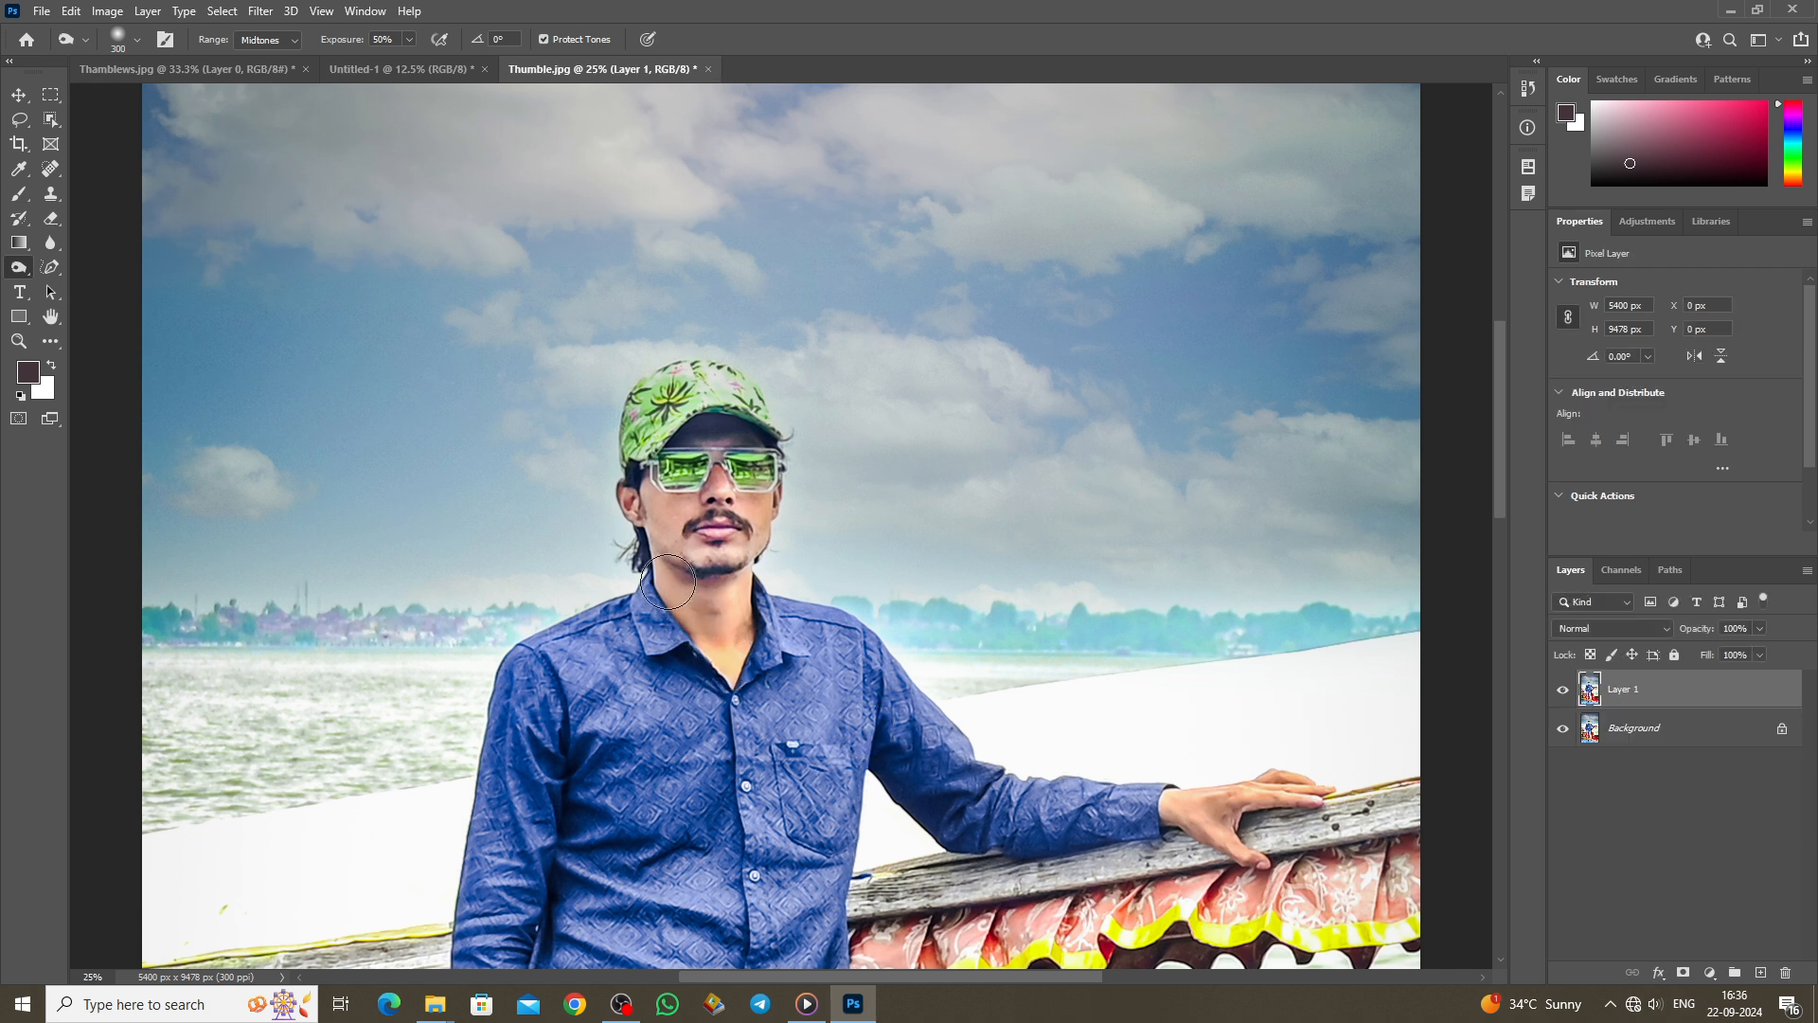
pyautogui.moveTo(669, 516)
pyautogui.mouseDown()
pyautogui.moveTo(705, 557)
pyautogui.moveTo(738, 558)
pyautogui.moveTo(767, 509)
pyautogui.mouseUp()
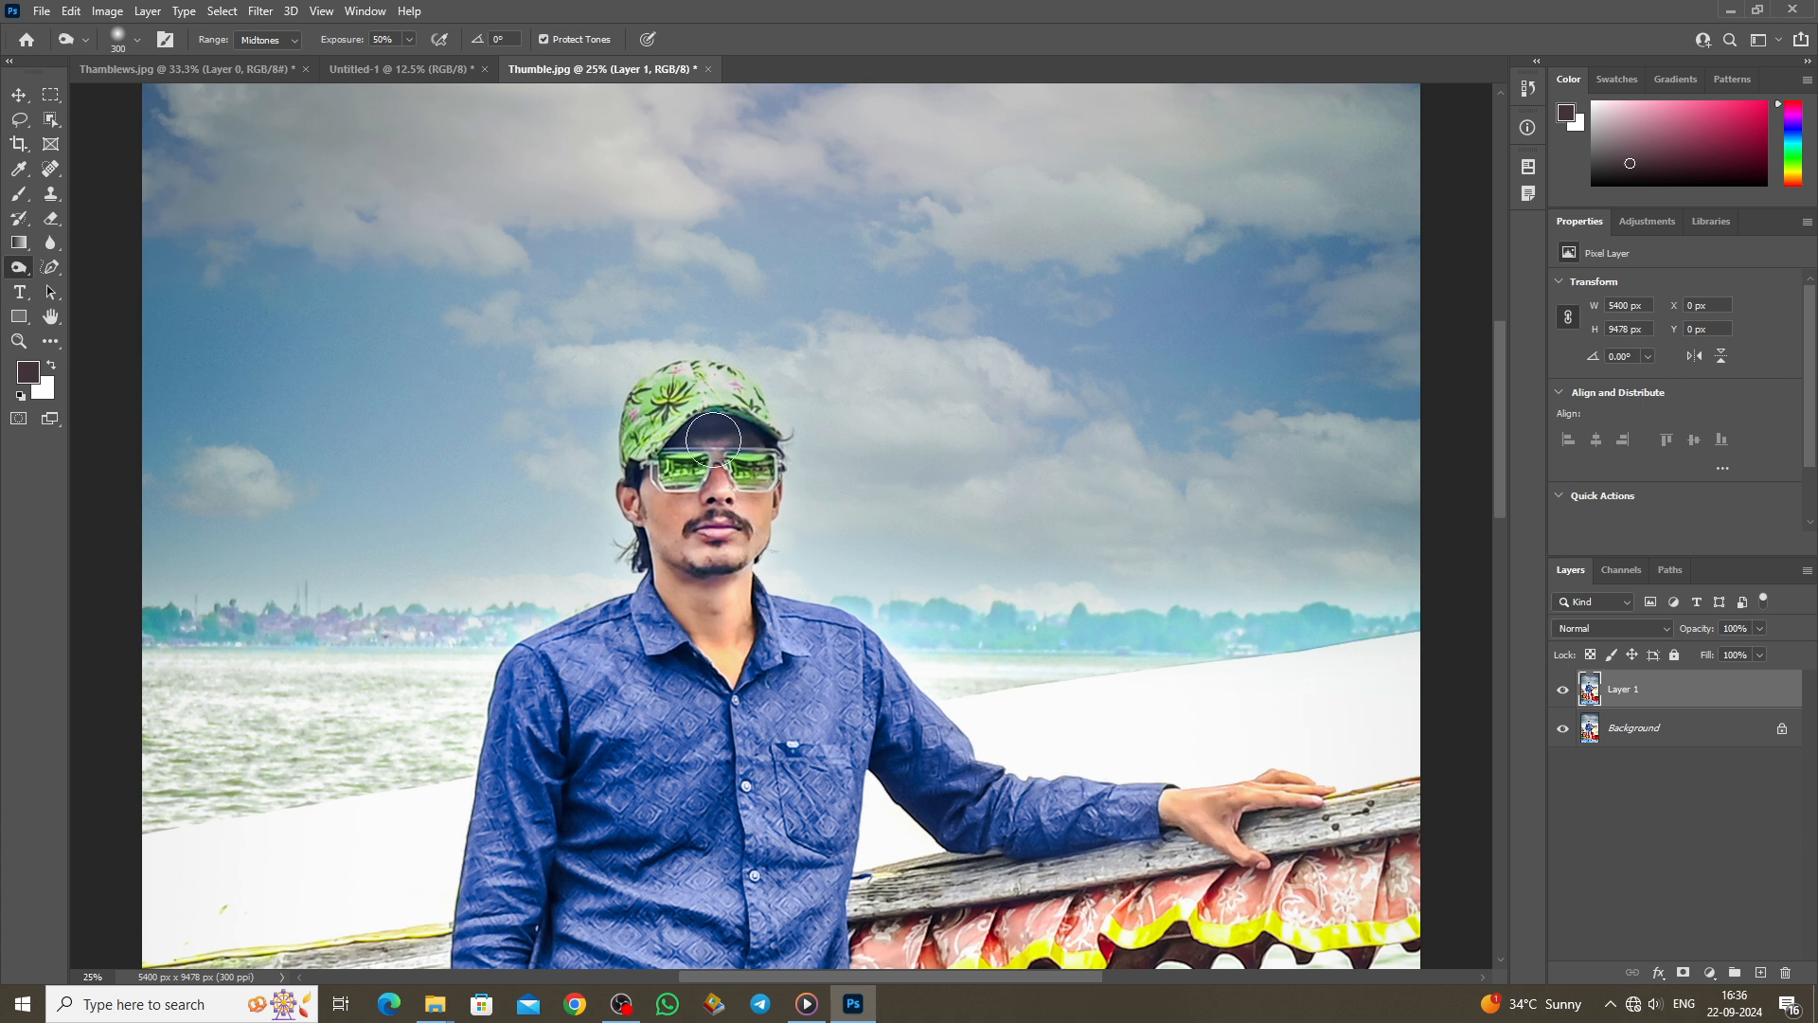
# Step: Compare the burned Layer 1 against the original, then delete it
pyautogui.click(1561, 692)
pyautogui.click(1561, 693)
pyautogui.click(1561, 693)
pyautogui.click(1561, 692)
pyautogui.click(1561, 692)
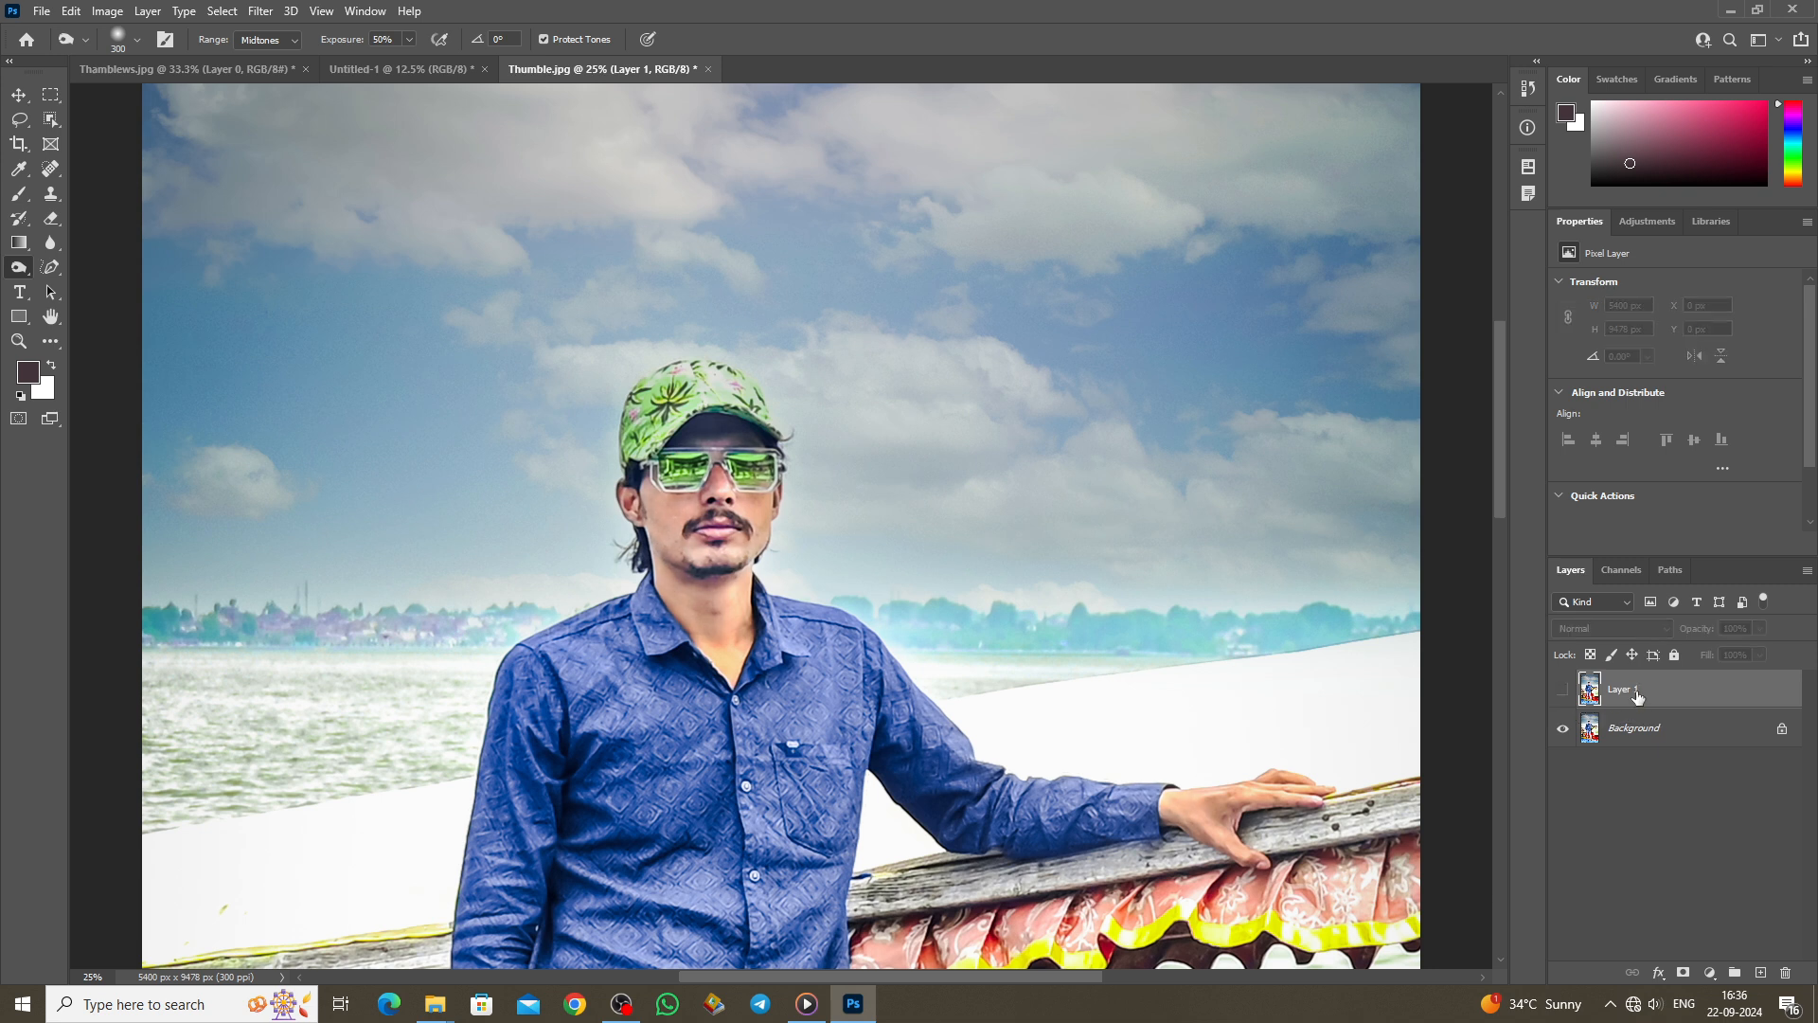
pyautogui.press('Delete')
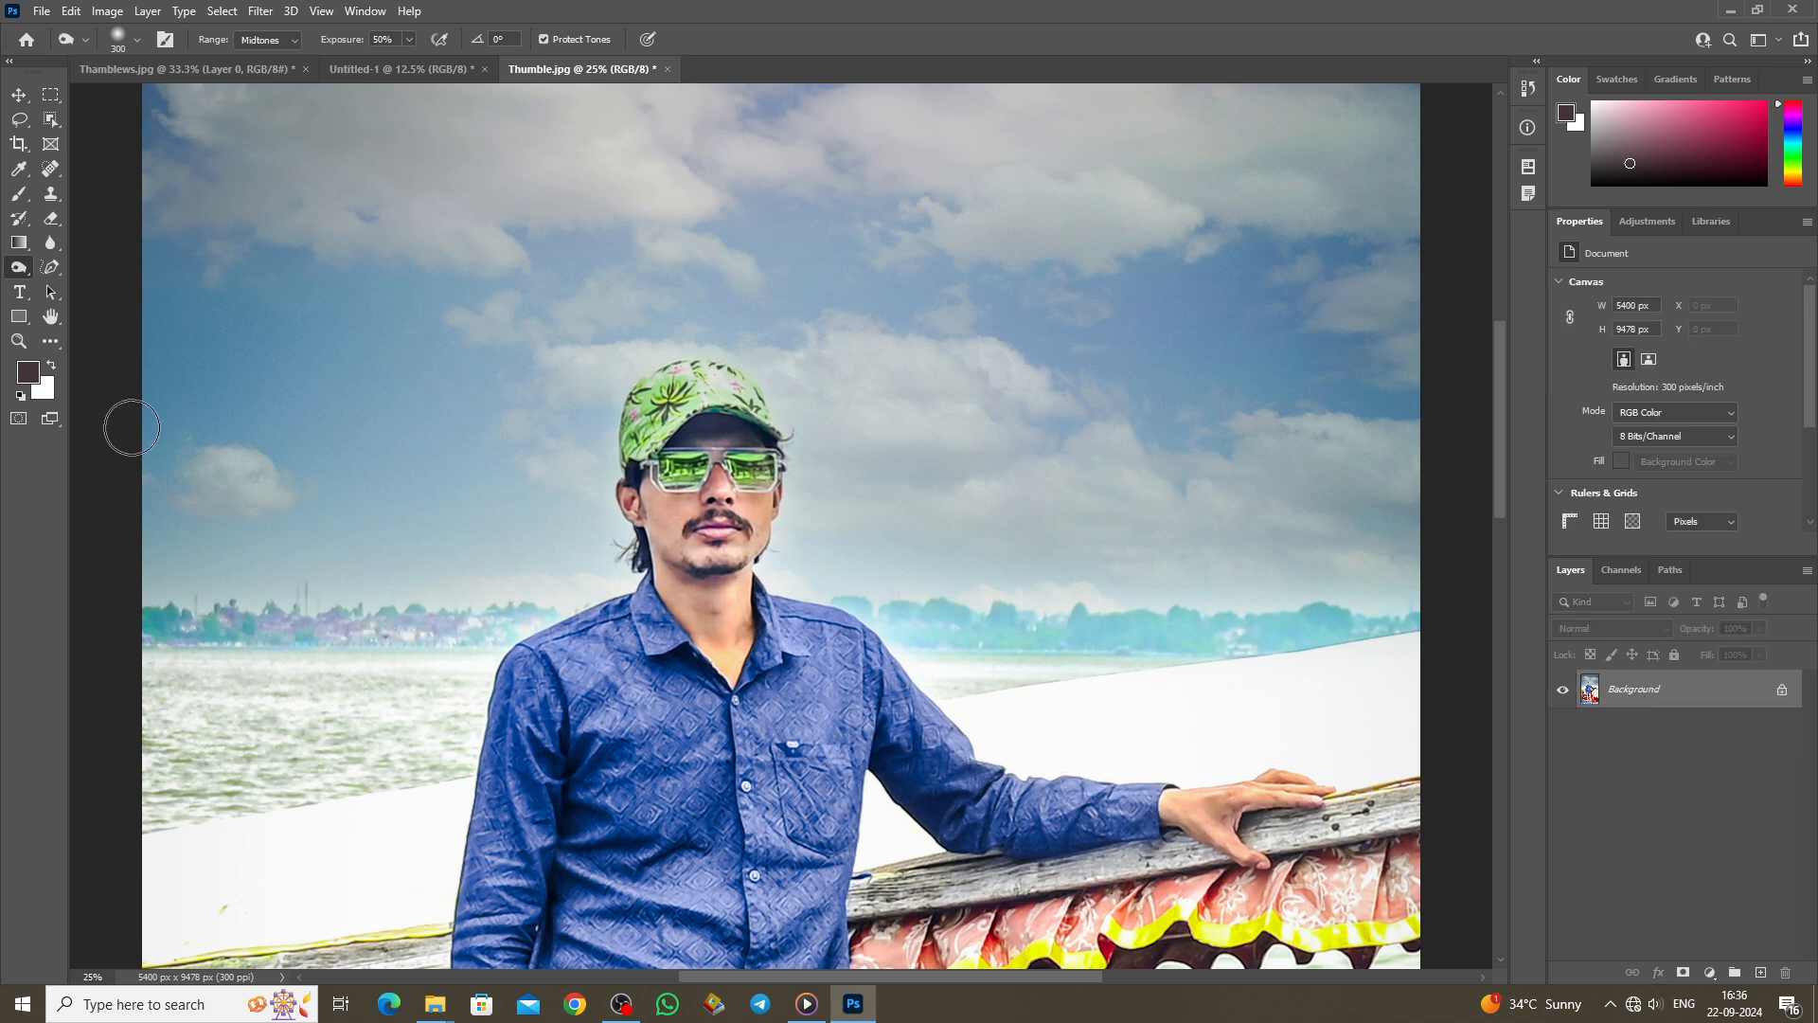
# Step: Desaturate the man's shirt chest and shoulders with a size-1000 Sponge brush on a duplicate layer
pyautogui.rightClick(18, 267)
pyautogui.click(81, 305)
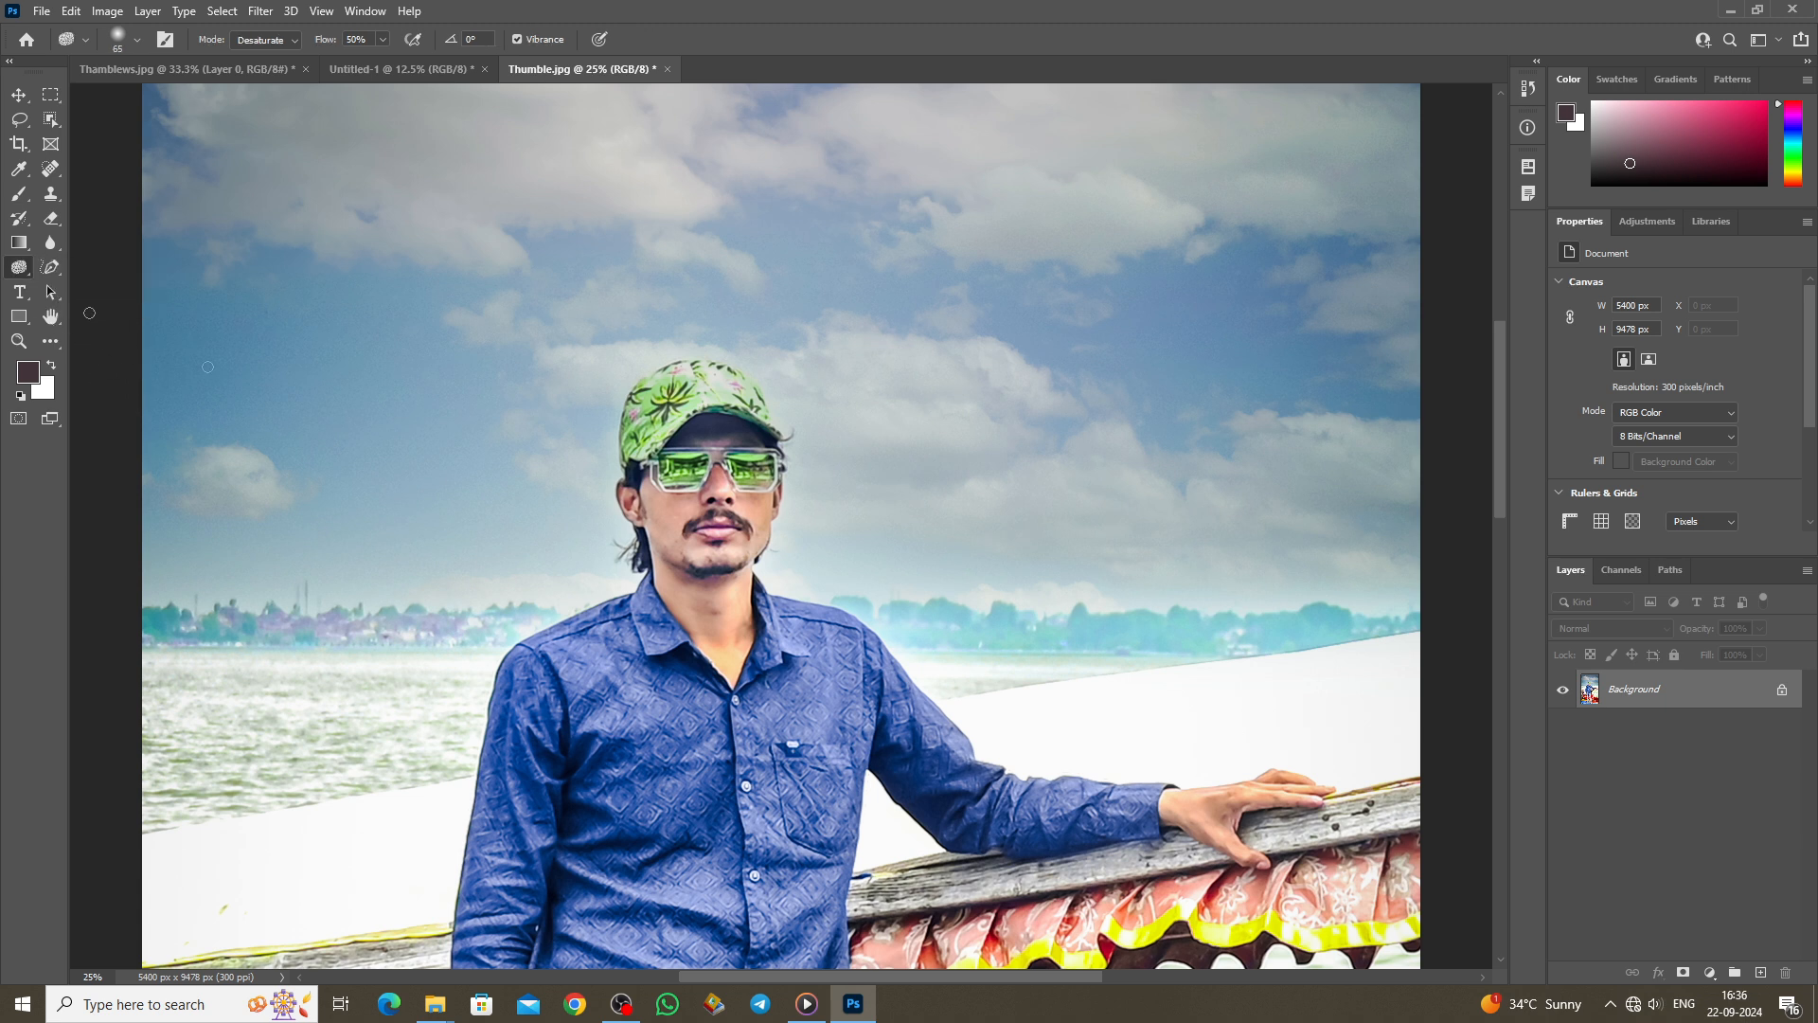
pyautogui.scroll(-2, 919, 748)
pyautogui.press(']')
pyautogui.press(']')
pyautogui.press(']')
pyautogui.press(']')
pyautogui.press(']')
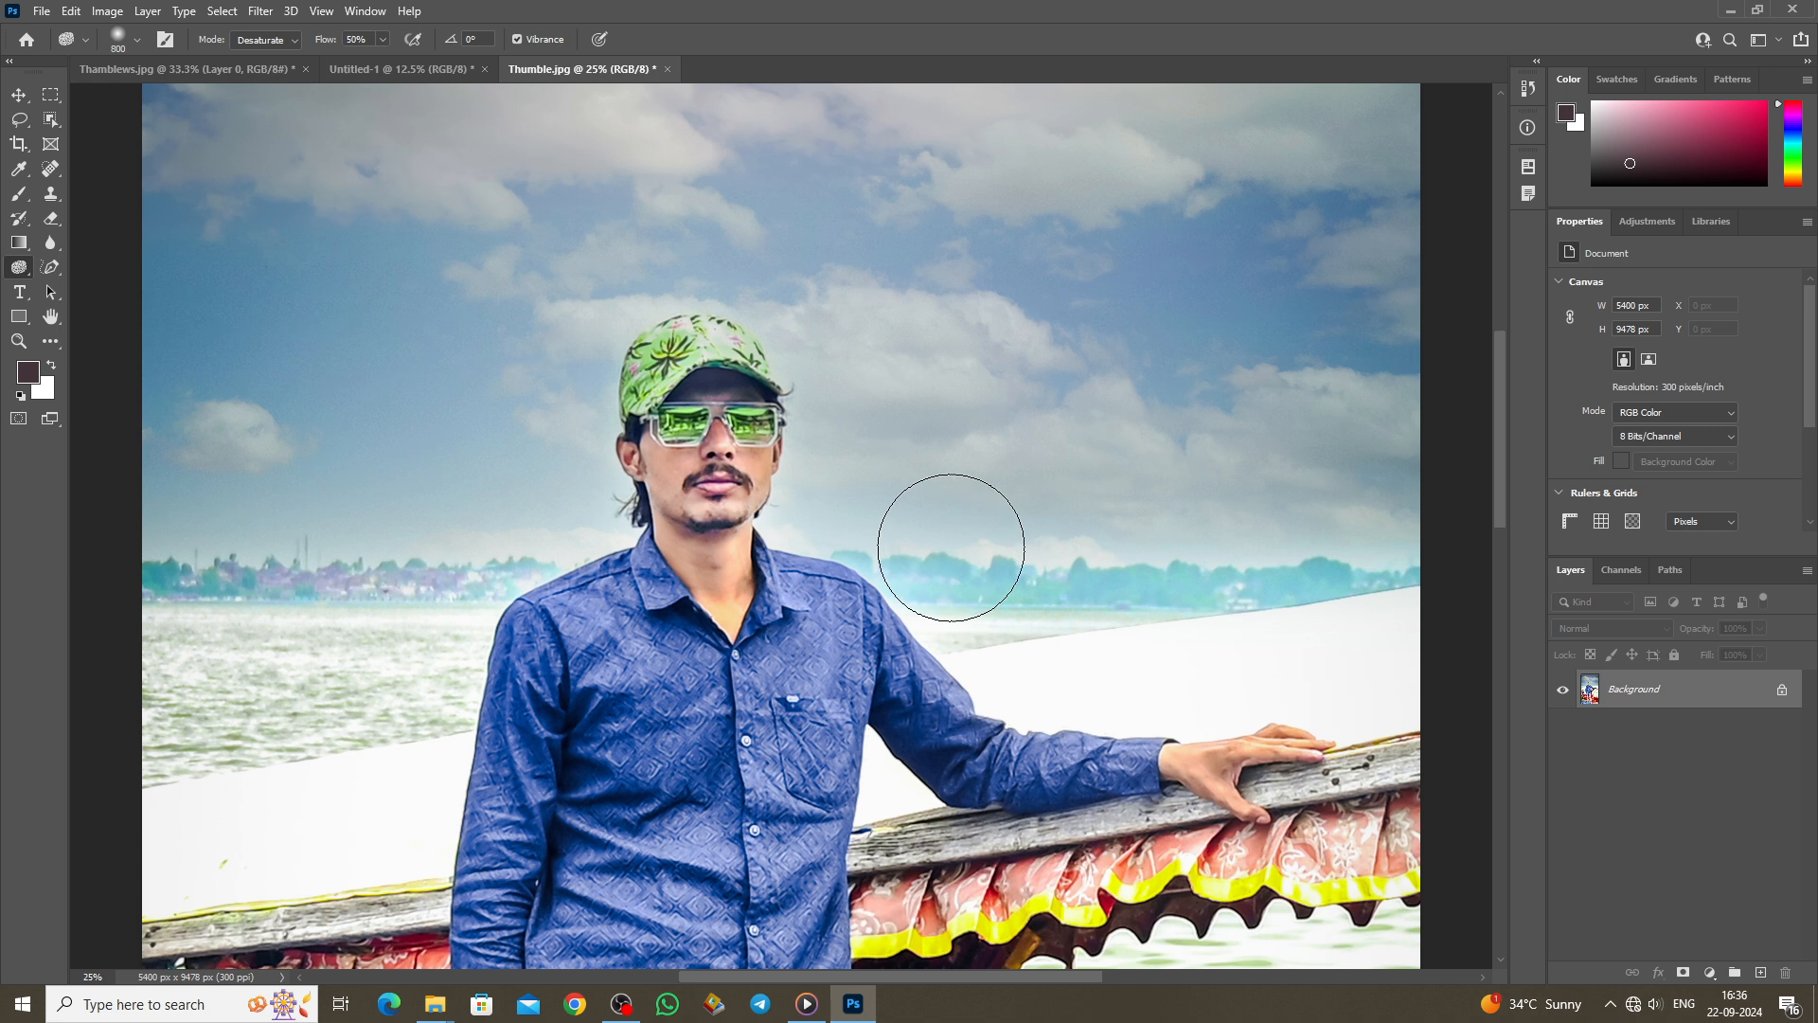
pyautogui.press(']')
pyautogui.press(']')
pyautogui.hotkey('ctrl', 'j')
pyautogui.moveTo(842, 690)
pyautogui.mouseDown()
pyautogui.moveTo(815, 633)
pyautogui.moveTo(809, 734)
pyautogui.moveTo(635, 692)
pyautogui.moveTo(613, 585)
pyautogui.moveTo(559, 620)
pyautogui.moveTo(536, 672)
pyautogui.moveTo(681, 652)
pyautogui.moveTo(754, 547)
pyautogui.mouseUp()
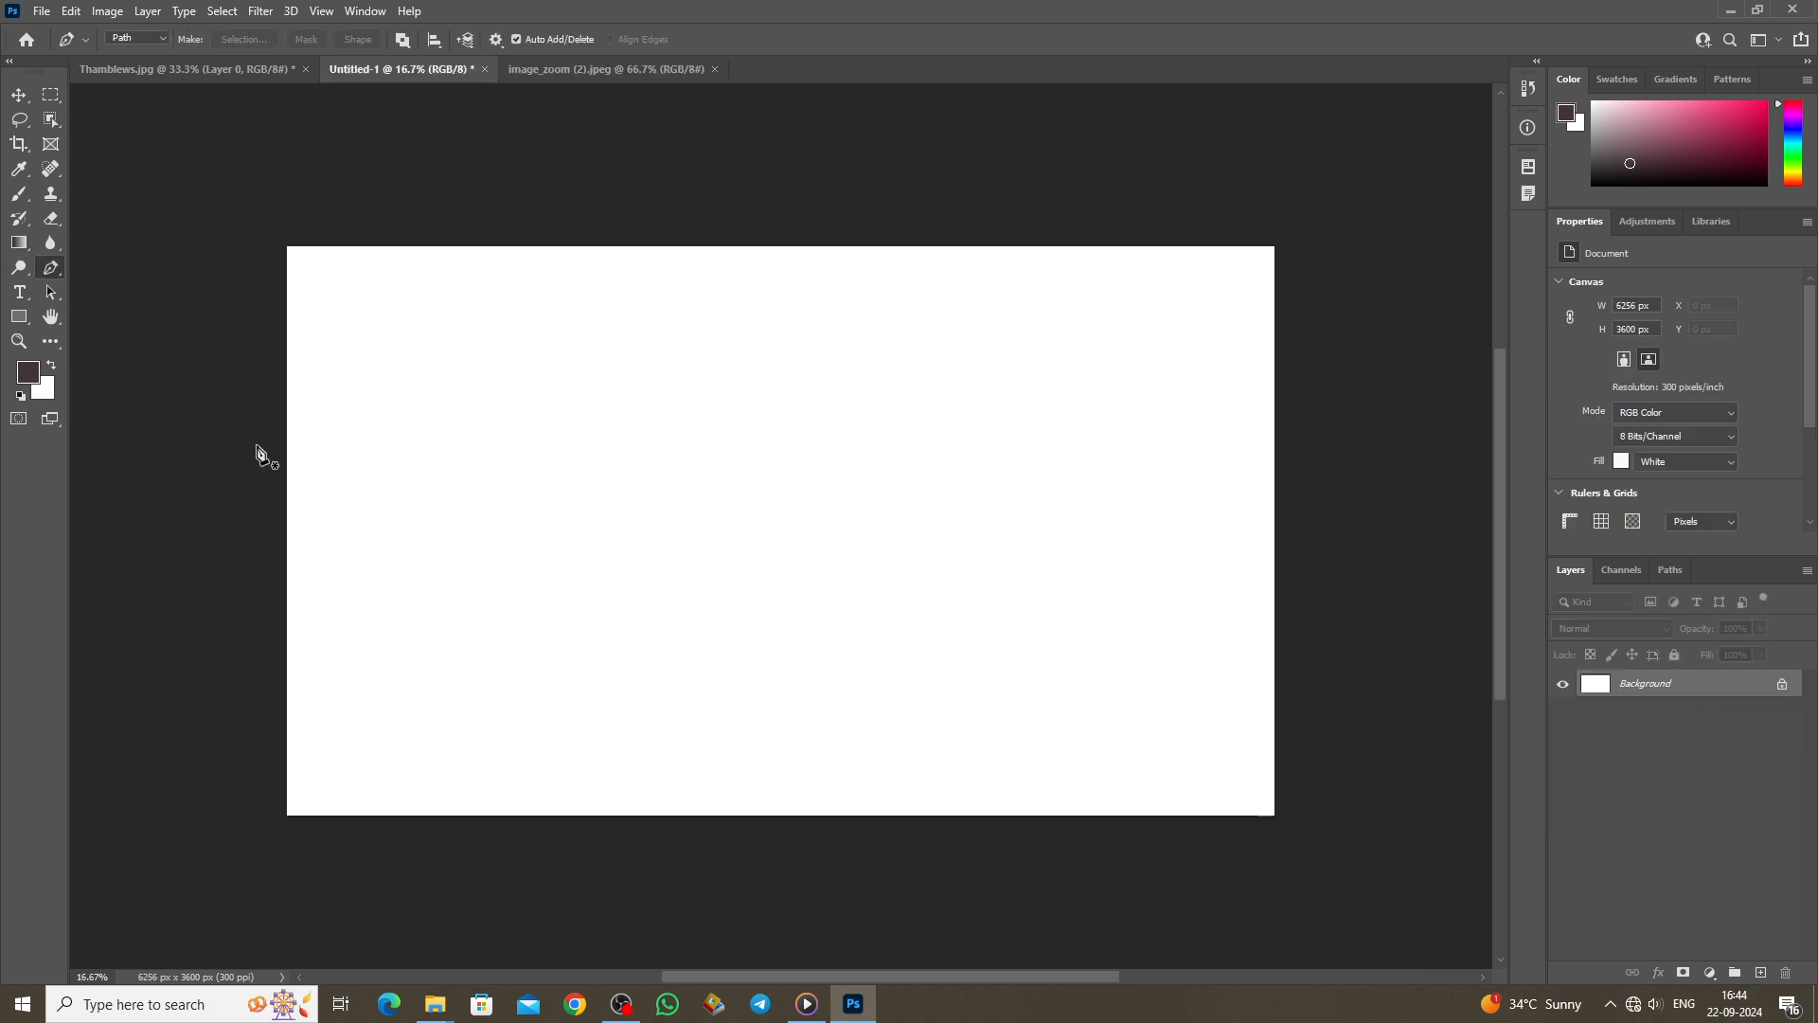
# Step: Draw a closed curved Pen path around the canvas's top-left corner and make it a selection
pyautogui.rightClick(53, 270)
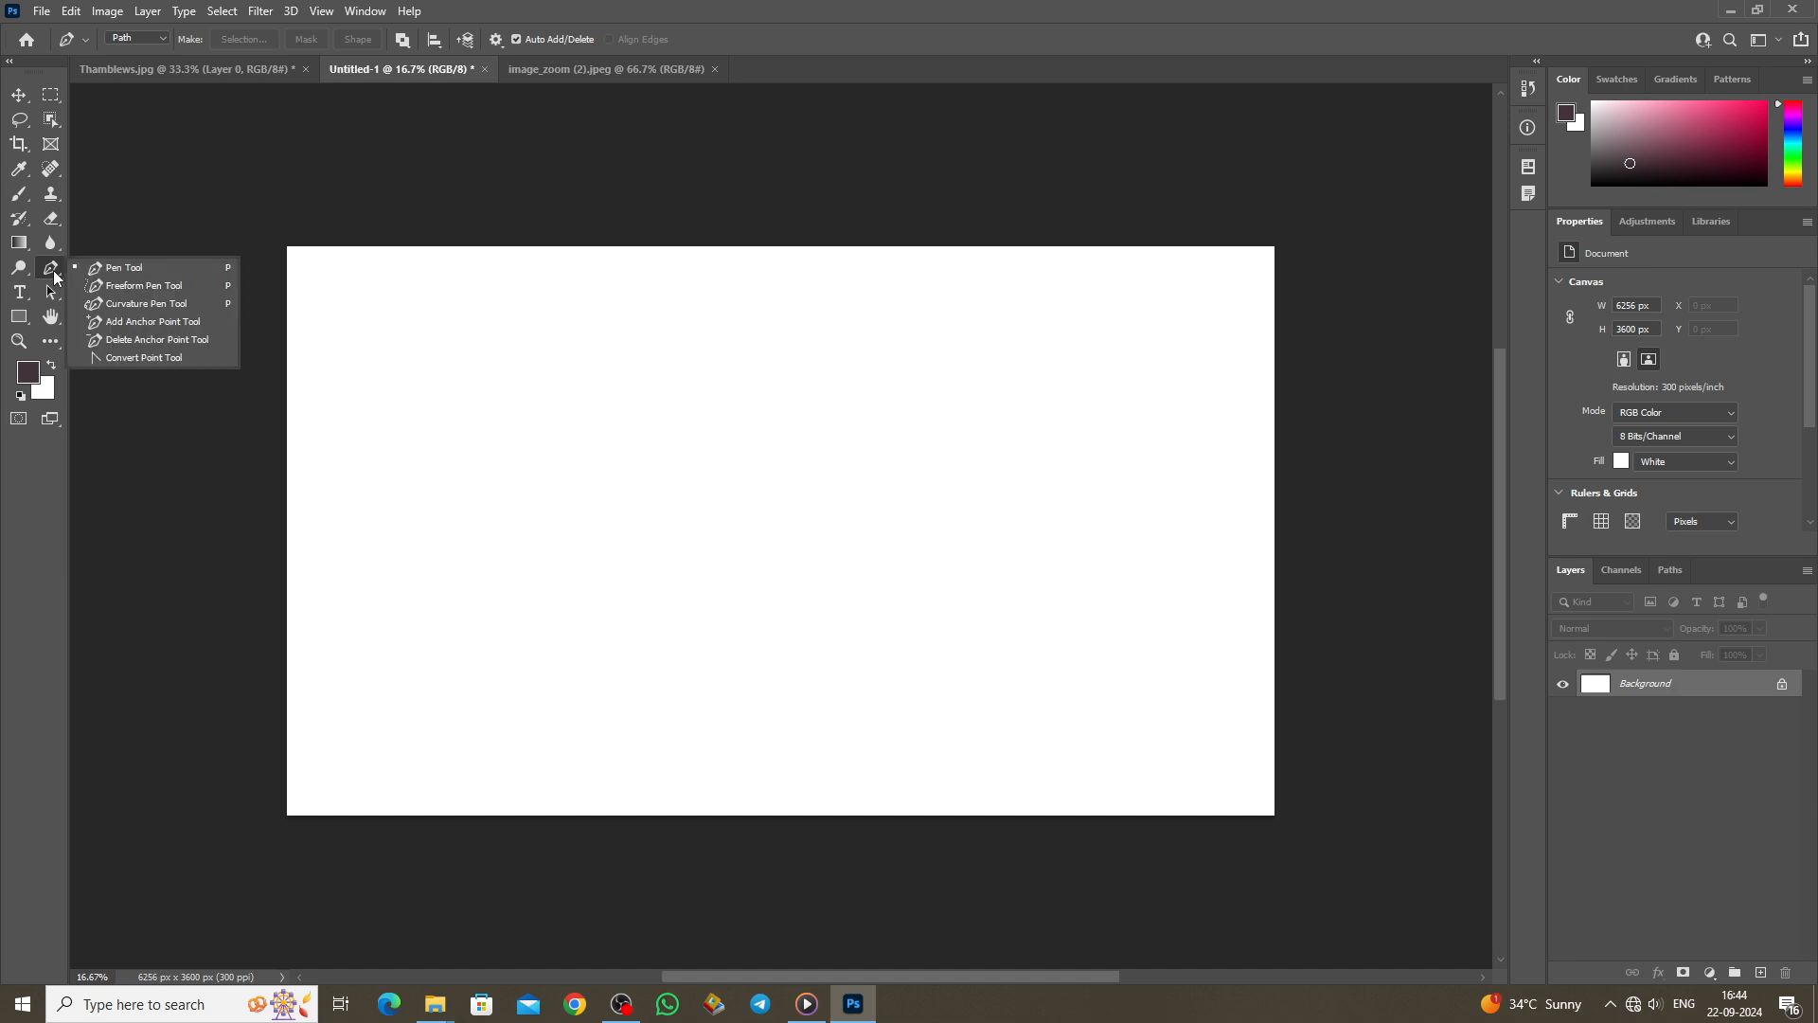
pyautogui.click(111, 269)
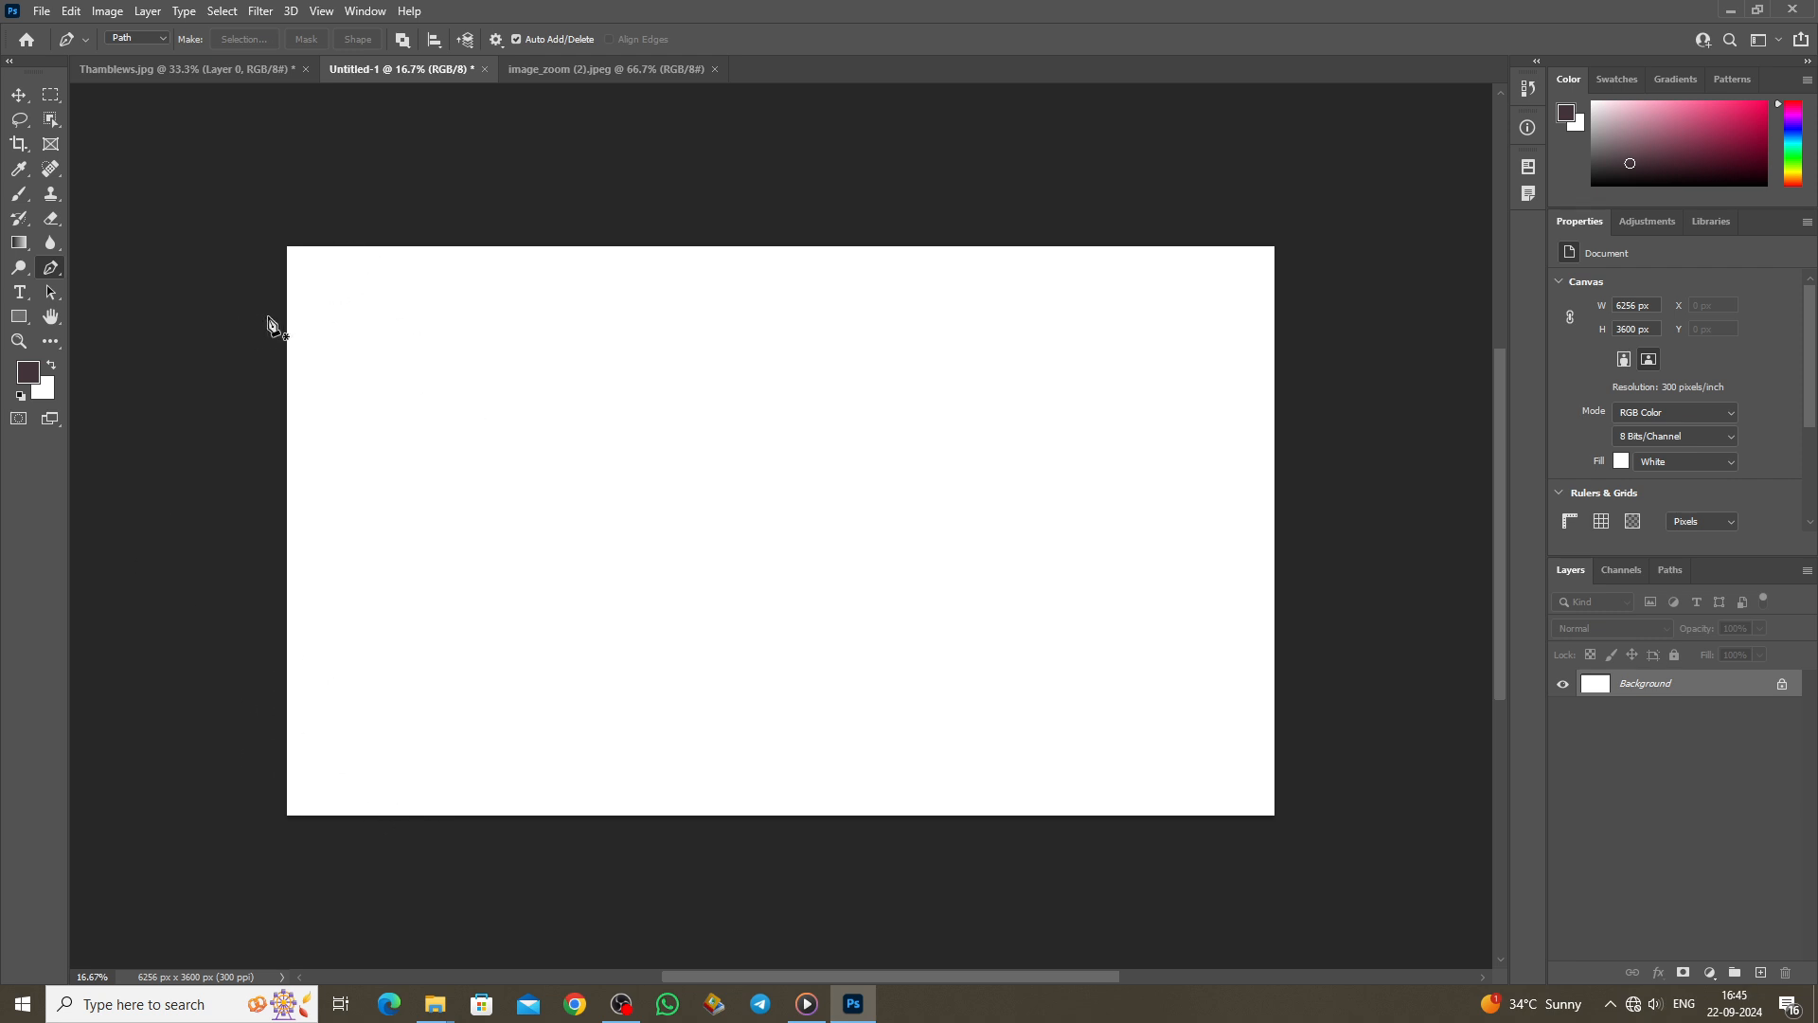
pyautogui.click(286, 369)
pyautogui.moveTo(403, 246); pyautogui.dragTo(510, 230)
pyautogui.moveTo(475, 170); pyautogui.dragTo(417, 156)
pyautogui.moveTo(211, 138); pyautogui.dragTo(189, 210)
pyautogui.moveTo(193, 314); pyautogui.dragTo(212, 382)
pyautogui.moveTo(240, 409); pyautogui.dragTo(272, 405)
pyautogui.click(287, 371)
pyautogui.rightClick(309, 276)
pyautogui.click(372, 350)
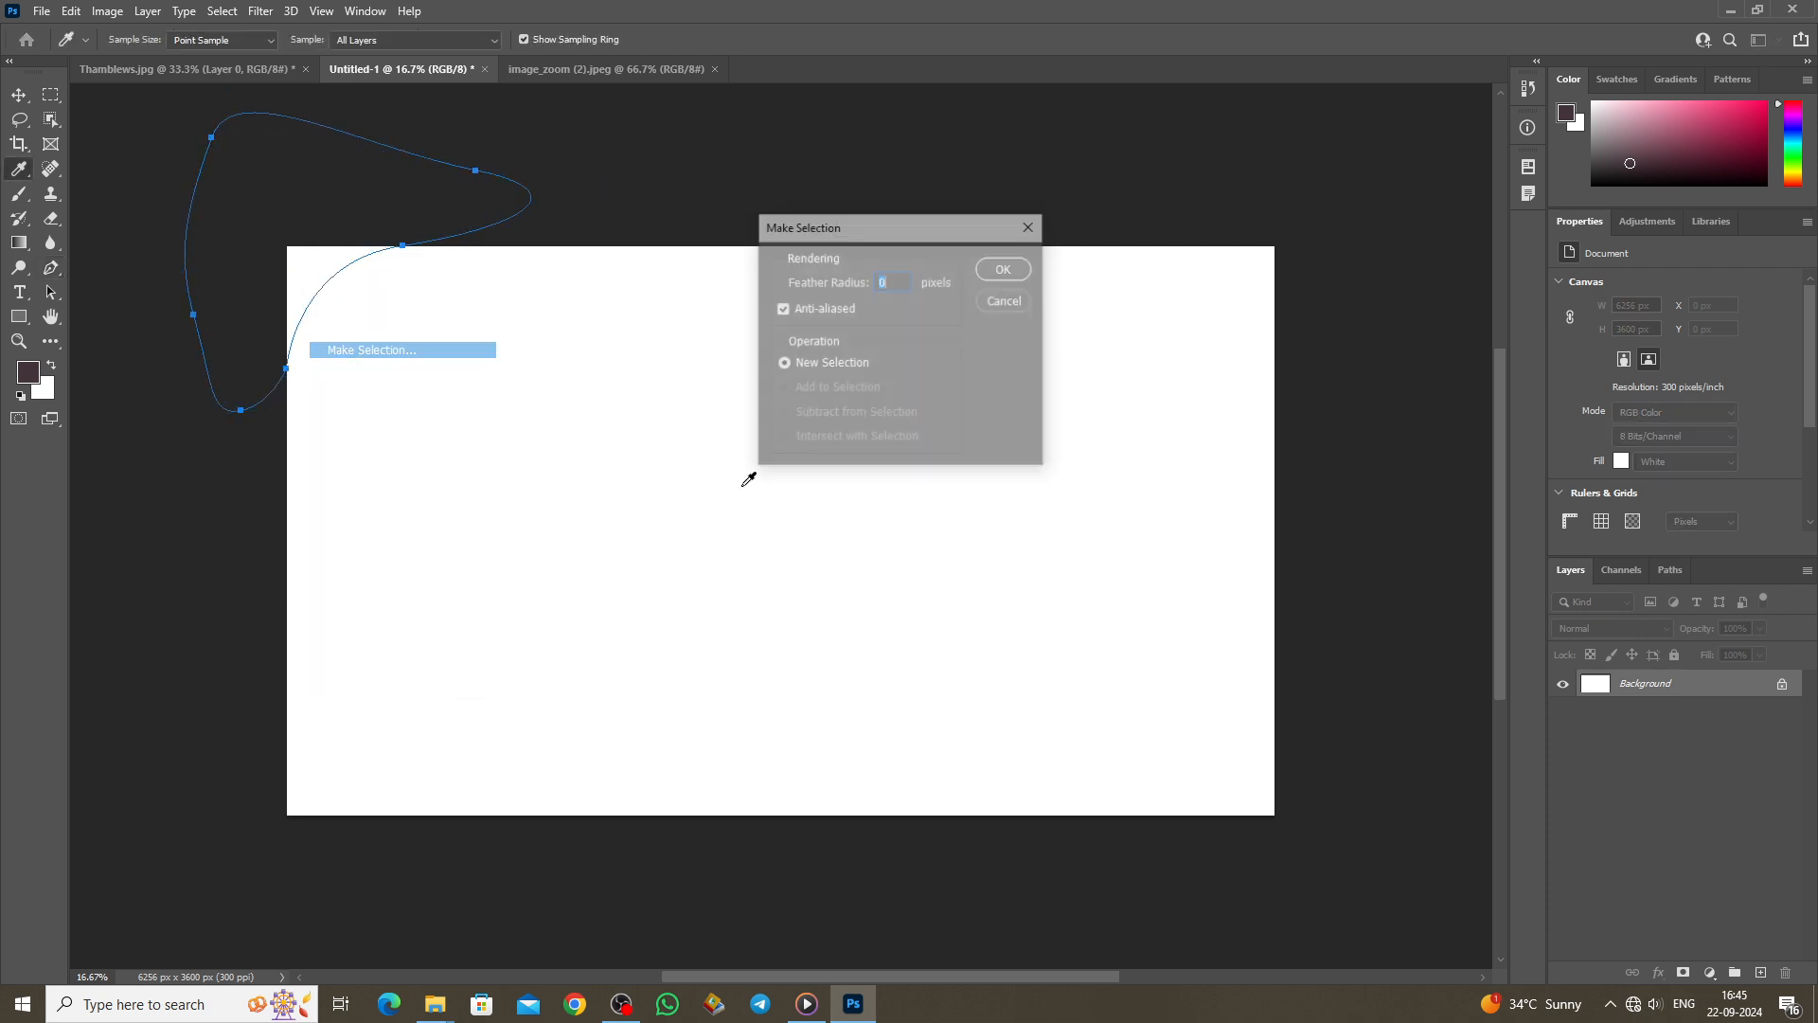
pyautogui.click(1003, 269)
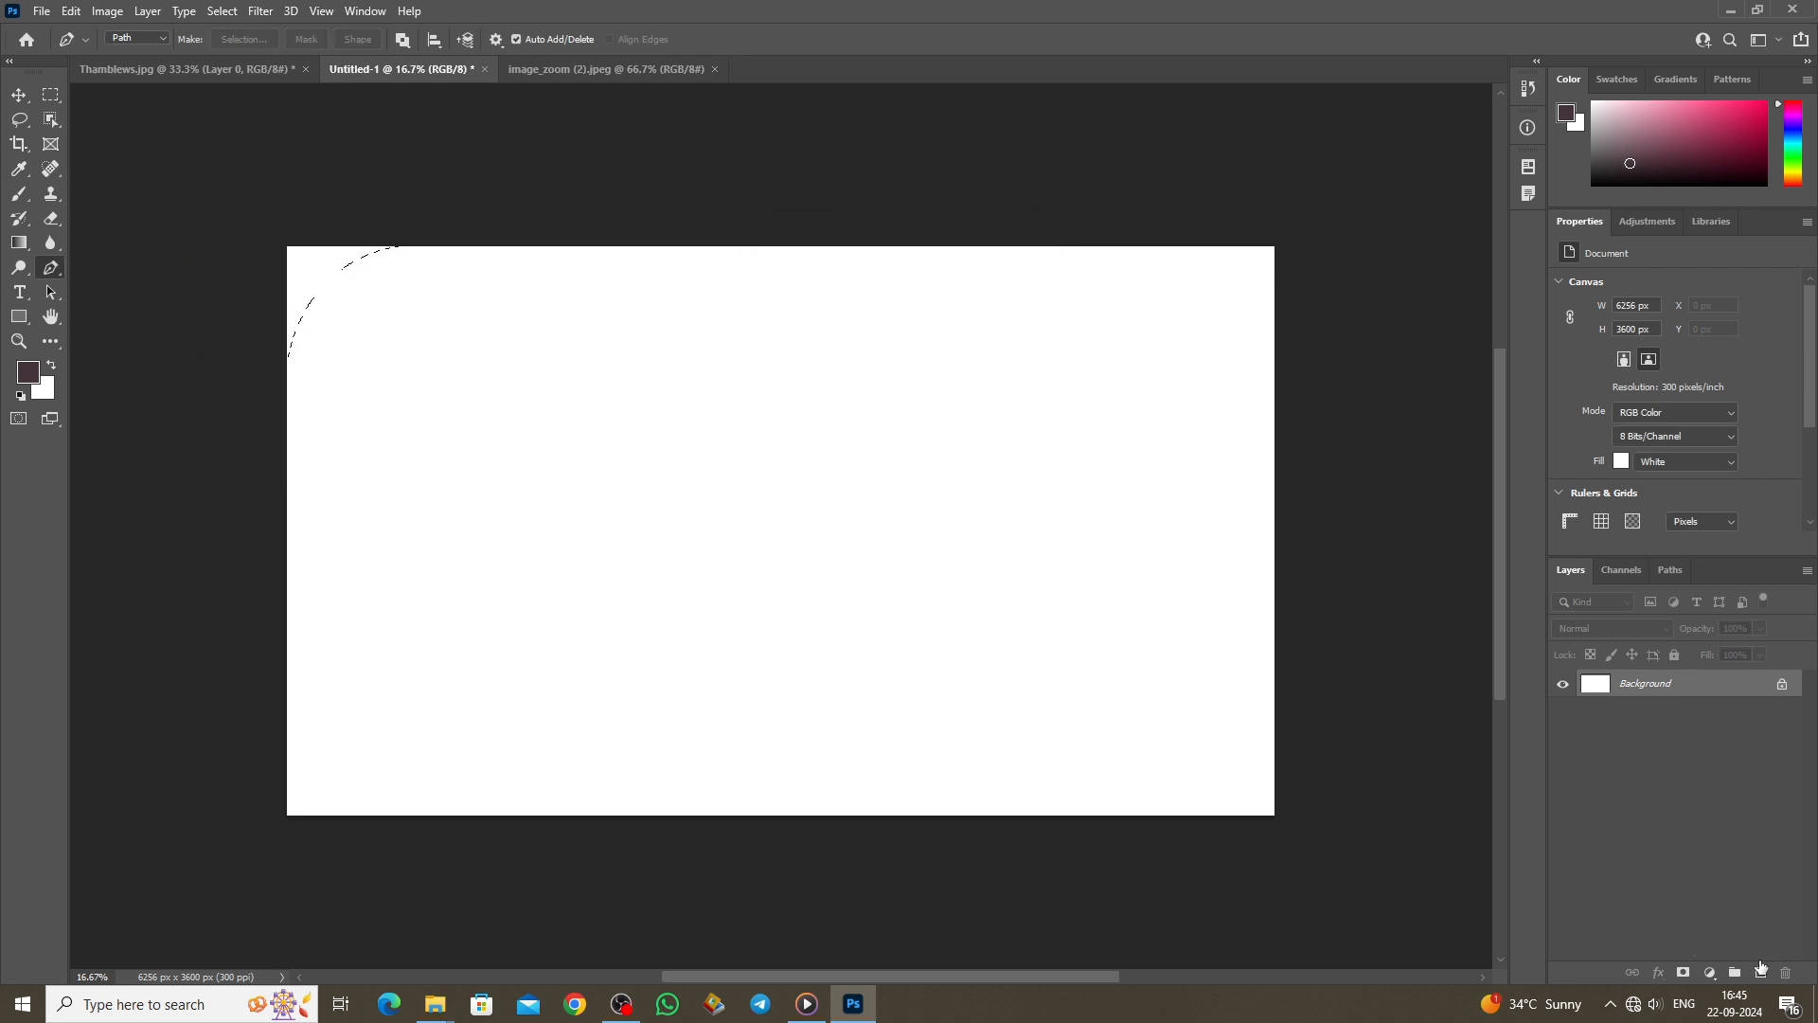
# Step: Fill the selection with blue #3000ff on a new layer, then deselect
pyautogui.click(1760, 973)
pyautogui.click(27, 371)
pyautogui.write('ff0054')
pyautogui.click(1120, 616)
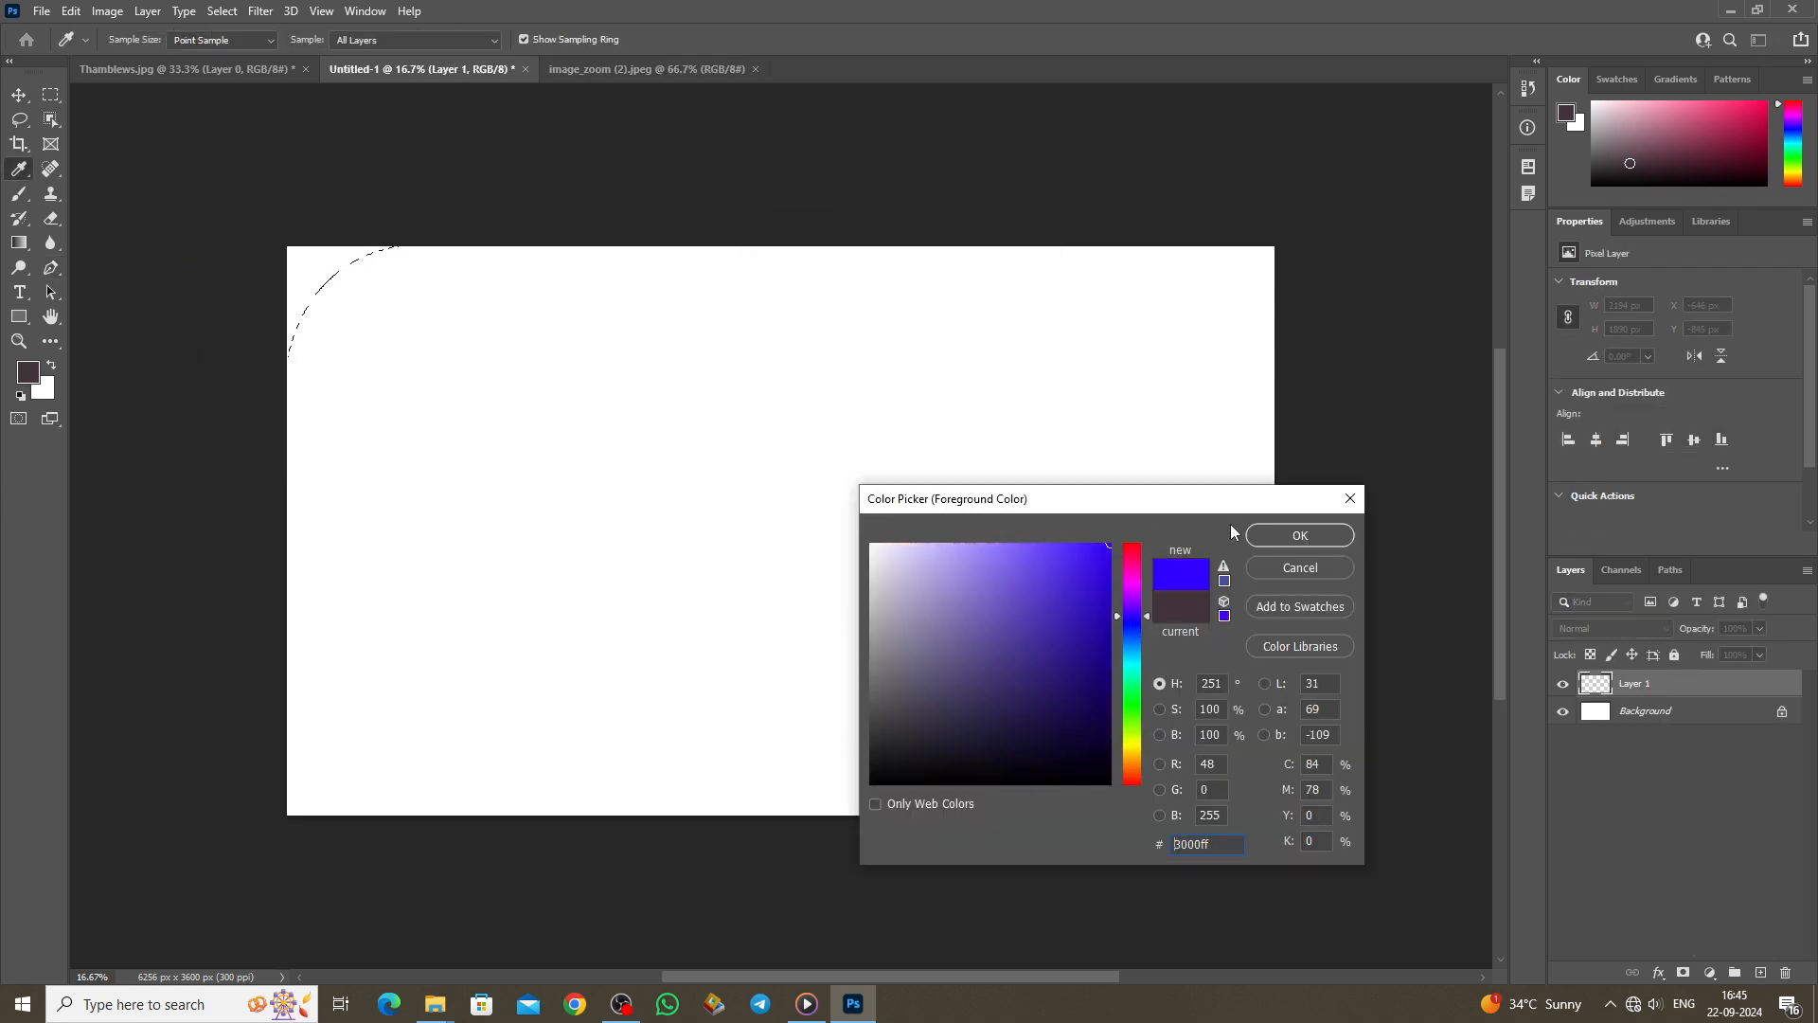
pyautogui.click(1300, 536)
pyautogui.hotkey('alt', 'BackSpace')
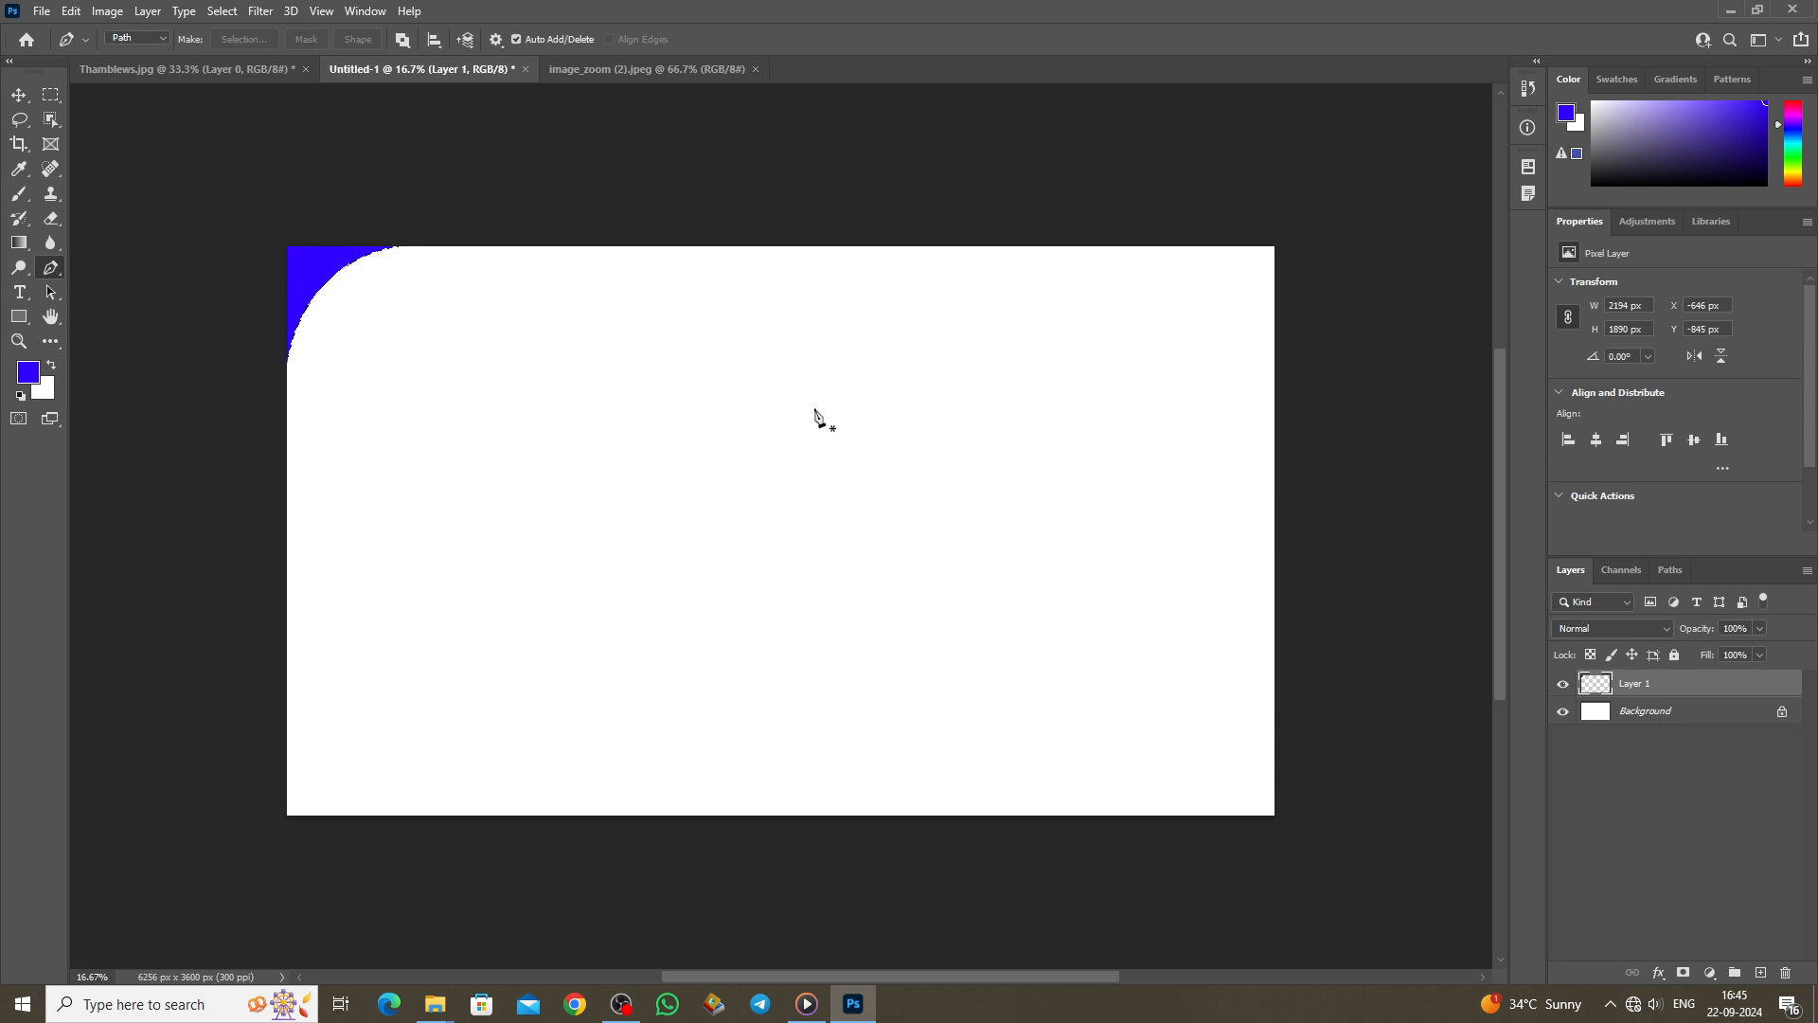
pyautogui.hotkey('ctrl', 'd')
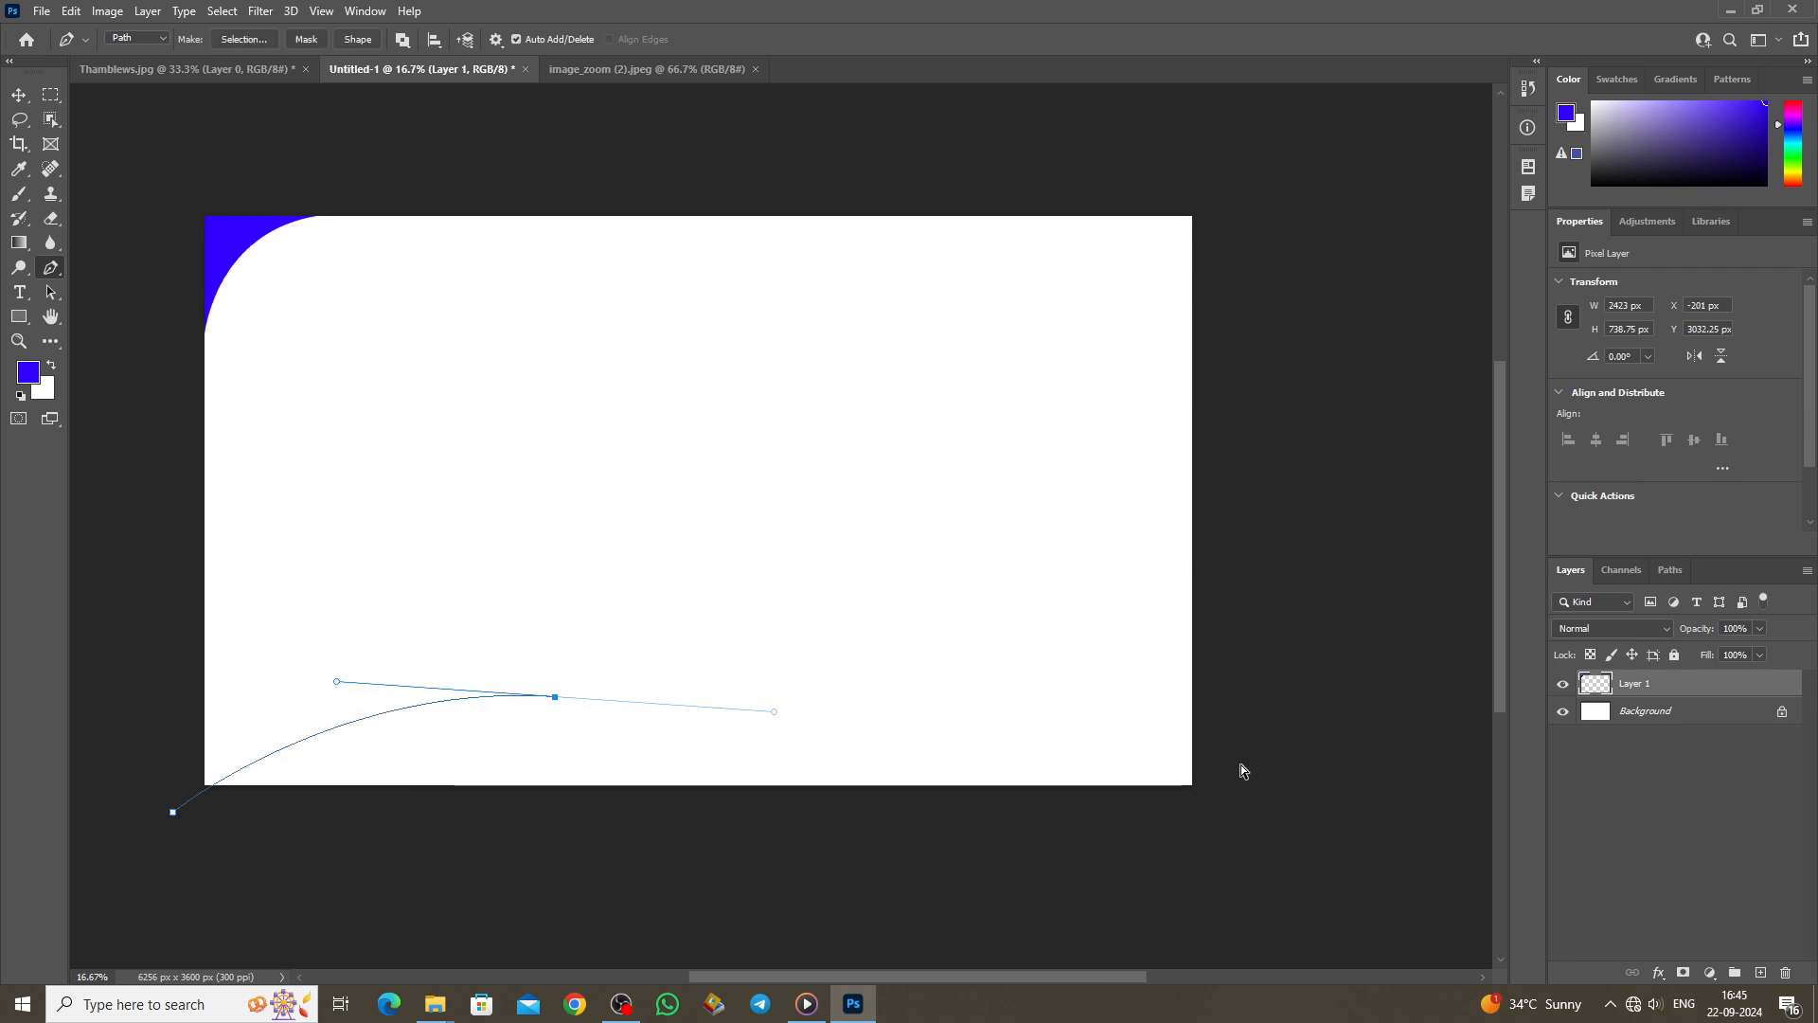
pyautogui.hotkey('ctrl', 'z')
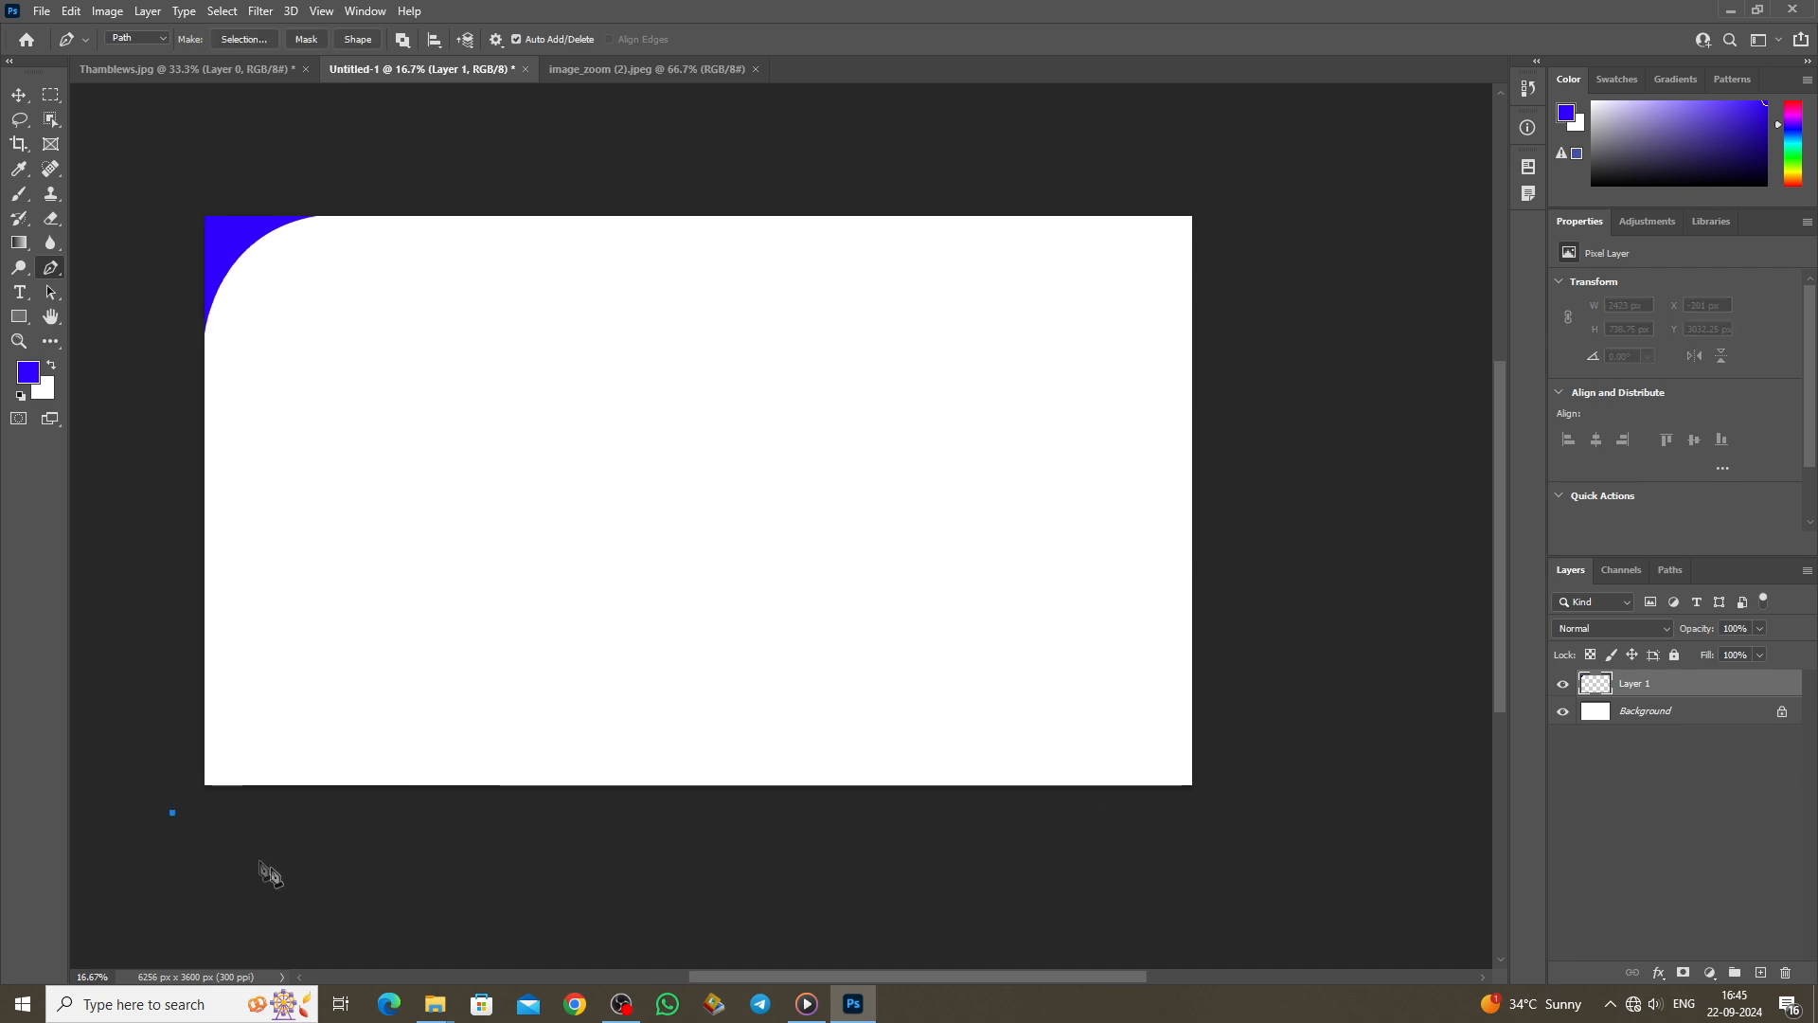
# Step: Draw a closed wavy Pen path along the canvas bottom and convert it to a selection
pyautogui.moveTo(622, 696); pyautogui.dragTo(928, 702)
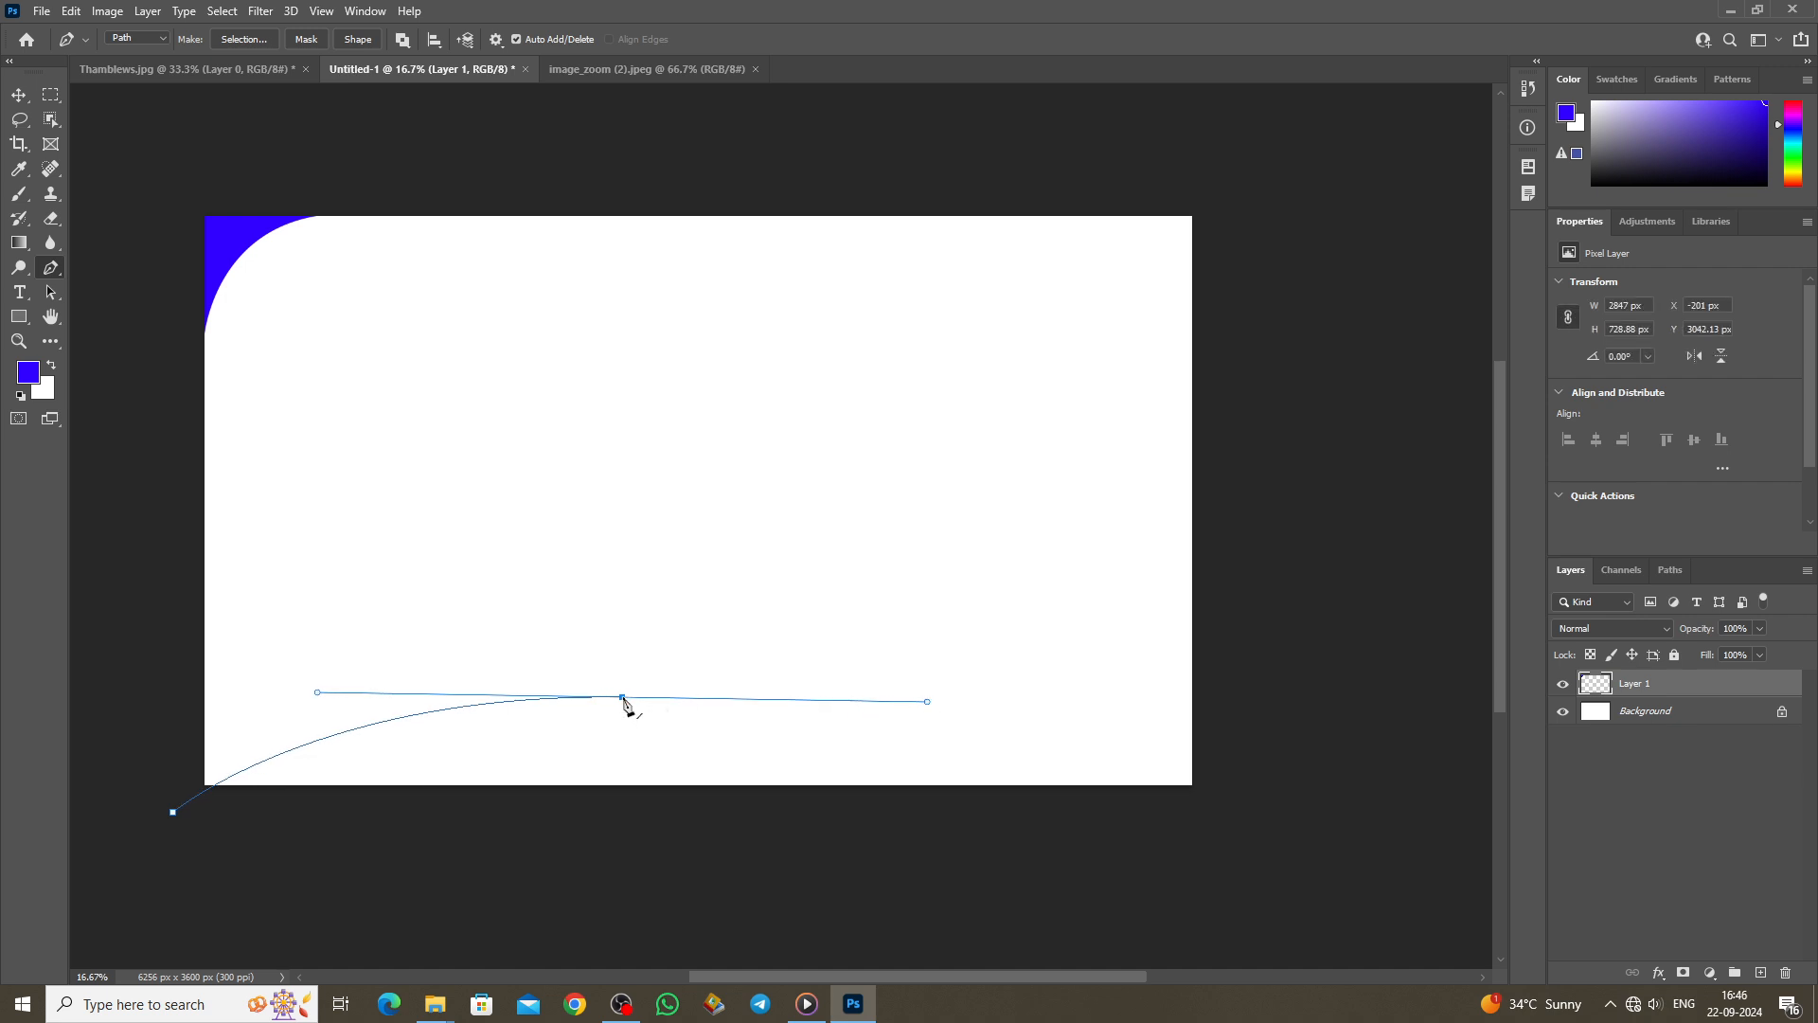
pyautogui.keyDown('alt'); pyautogui.click(623, 698); pyautogui.keyUp('alt')
pyautogui.moveTo(1264, 610); pyautogui.dragTo(1374, 471)
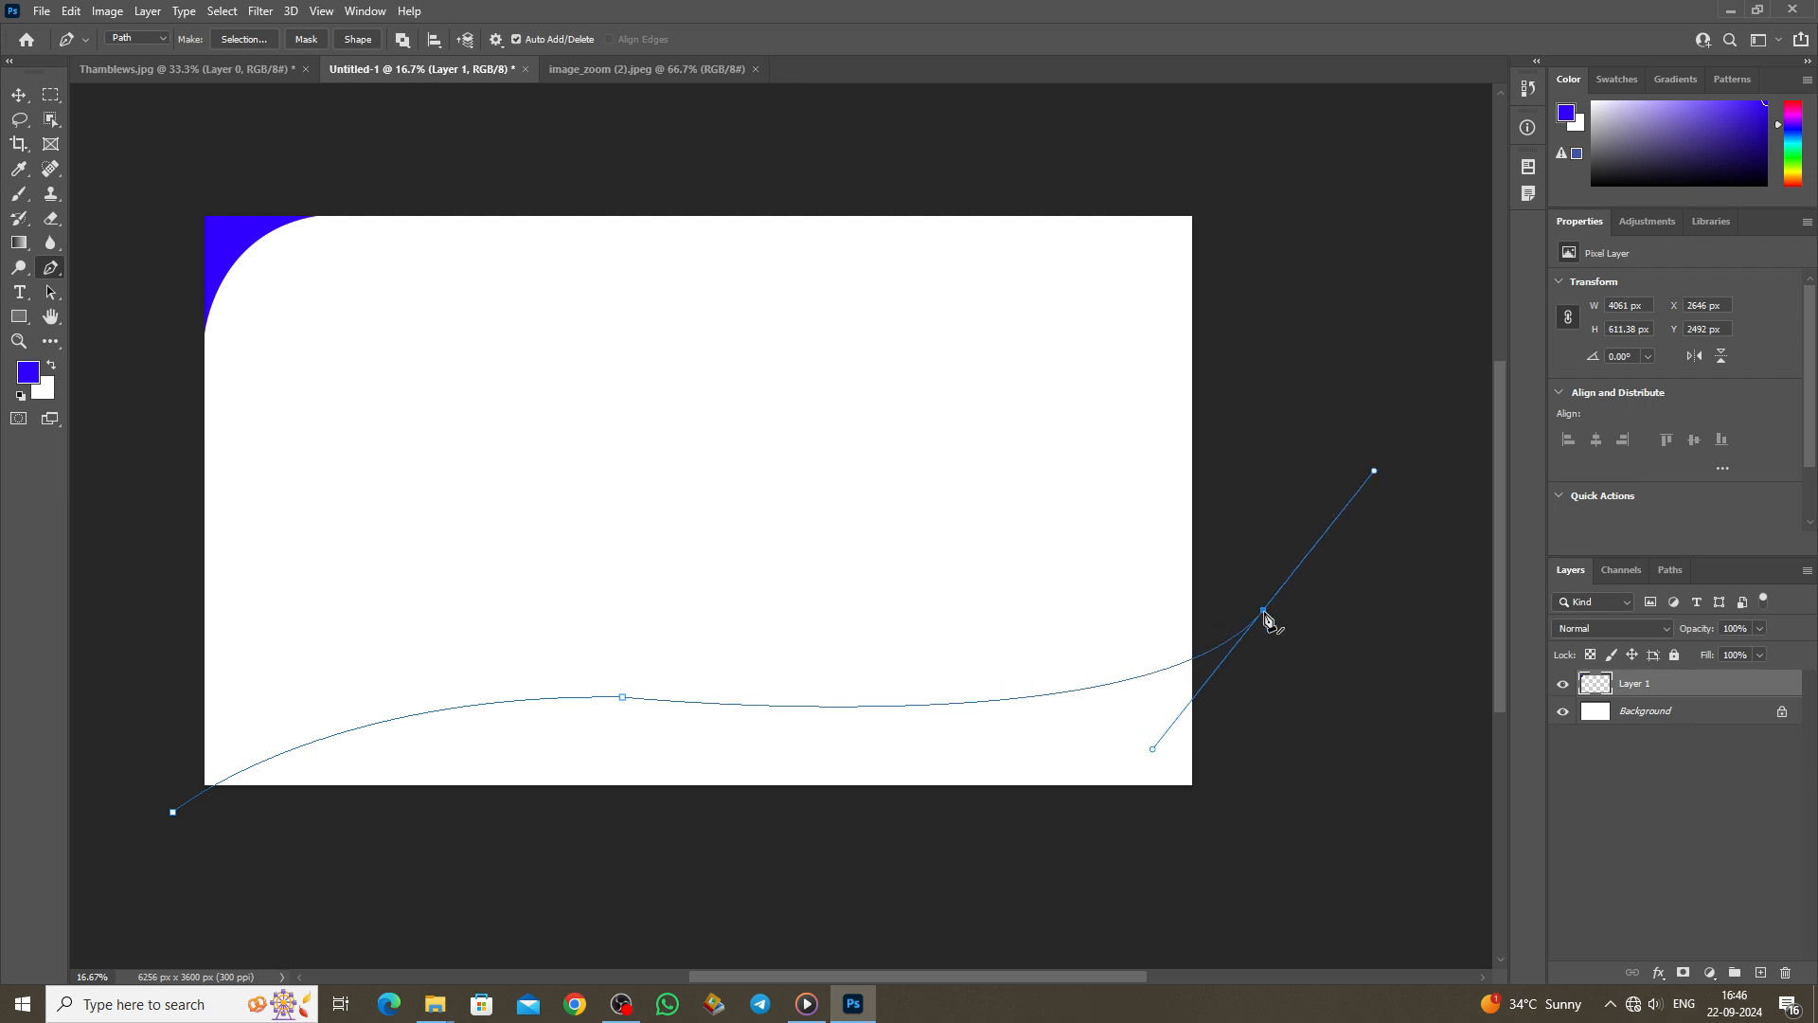
pyautogui.keyDown('alt'); pyautogui.click(1264, 610); pyautogui.keyUp('alt')
pyautogui.moveTo(1318, 722); pyautogui.dragTo(1304, 861)
pyautogui.moveTo(873, 951); pyautogui.dragTo(568, 947)
pyautogui.click(135, 868)
pyautogui.click(172, 813)
pyautogui.rightClick(797, 748)
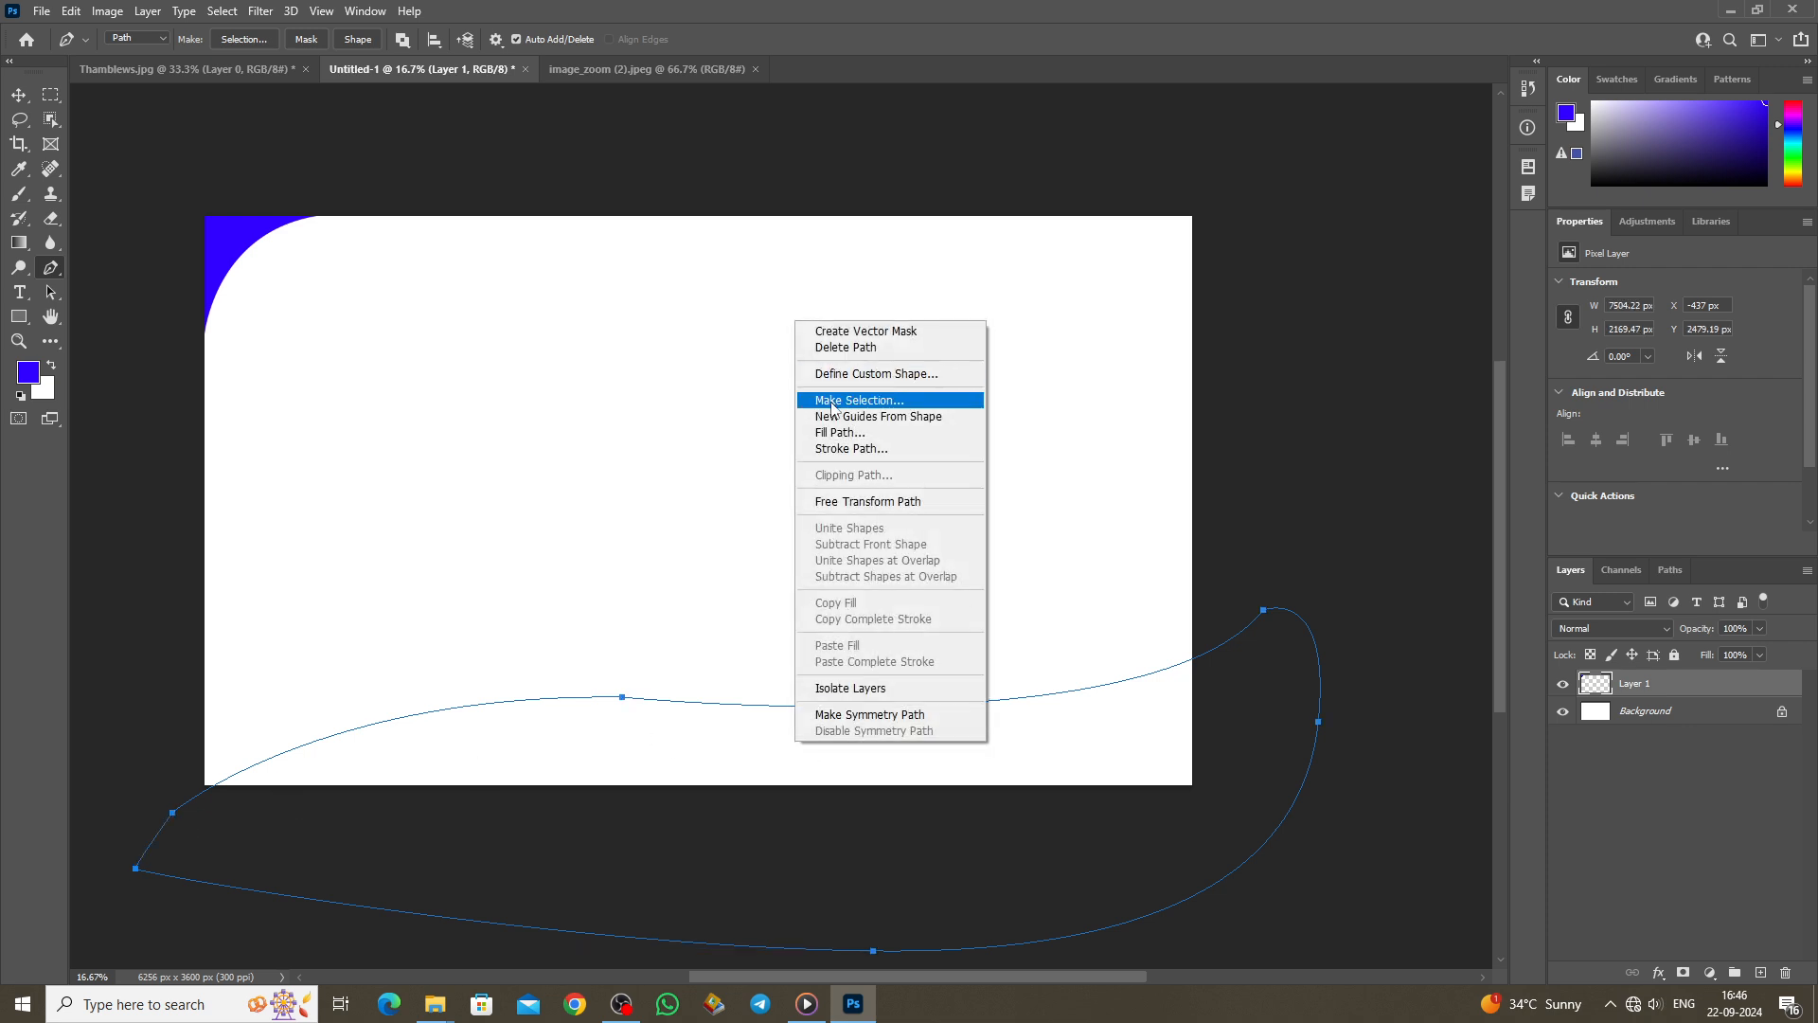
pyautogui.click(832, 401)
pyautogui.click(1007, 270)
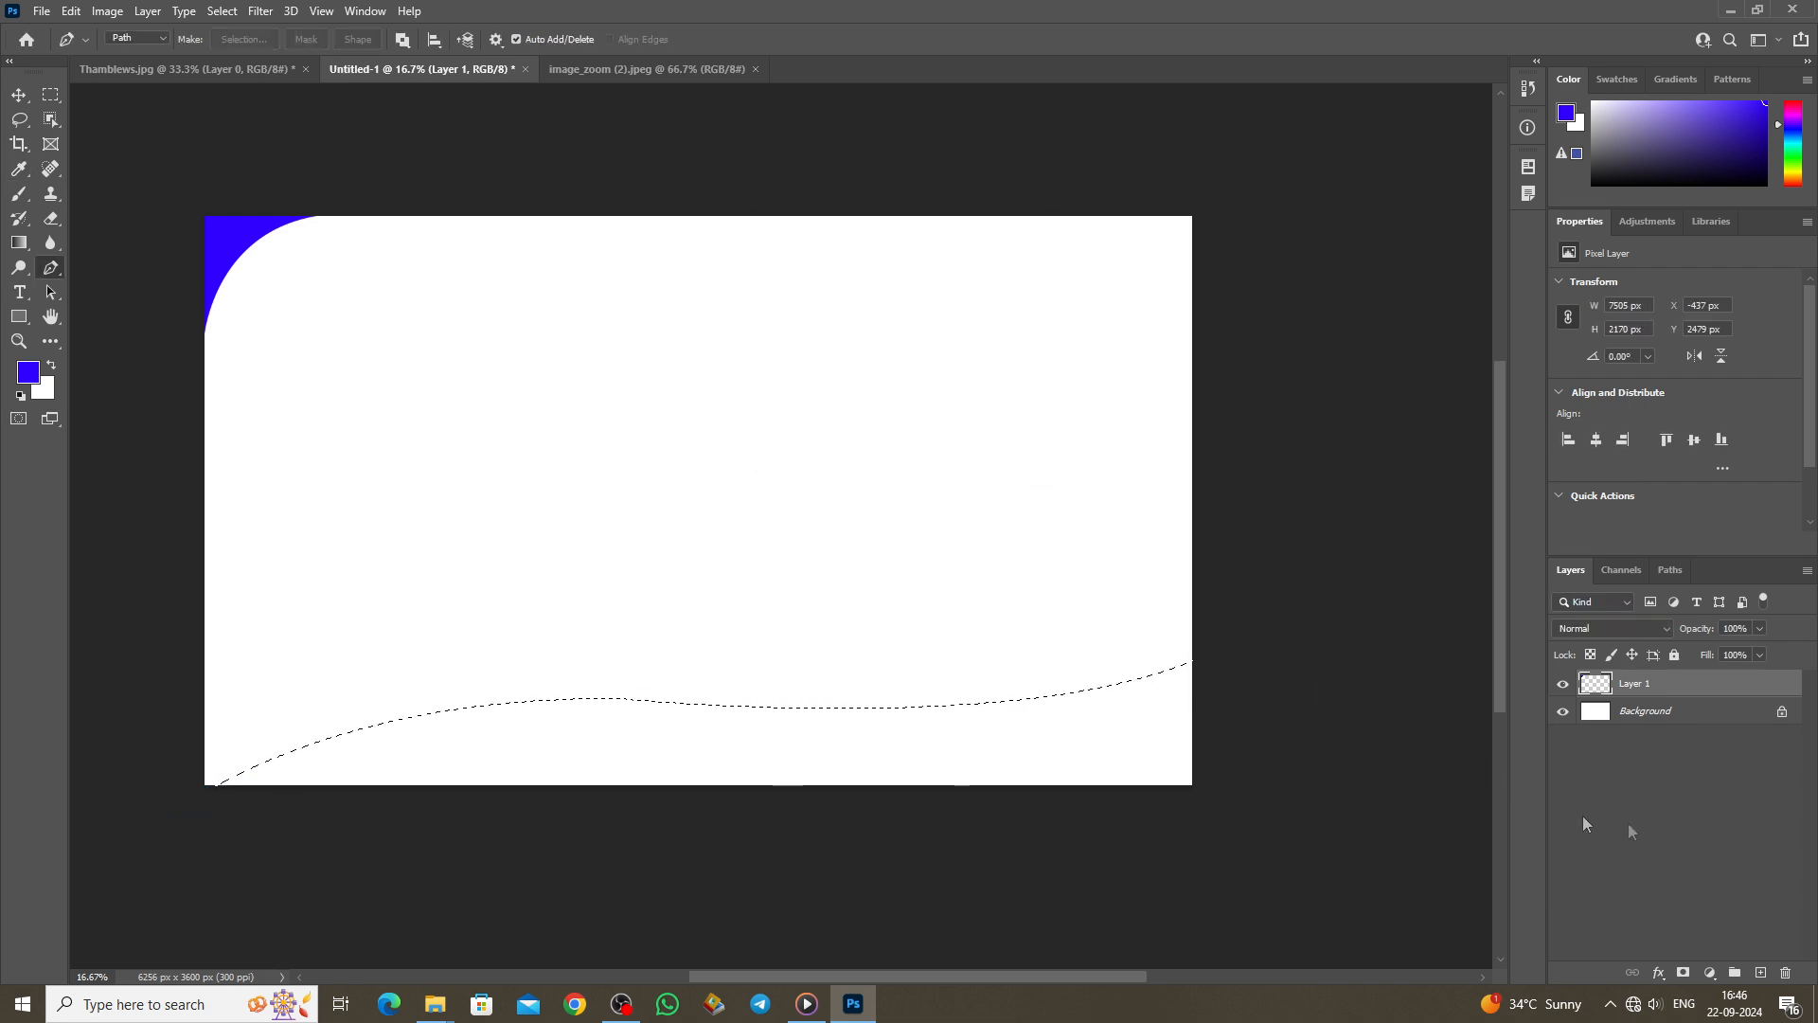
# Step: Fill the wave selection with yellow on a new layer above Background, then deselect
pyautogui.click(1646, 712)
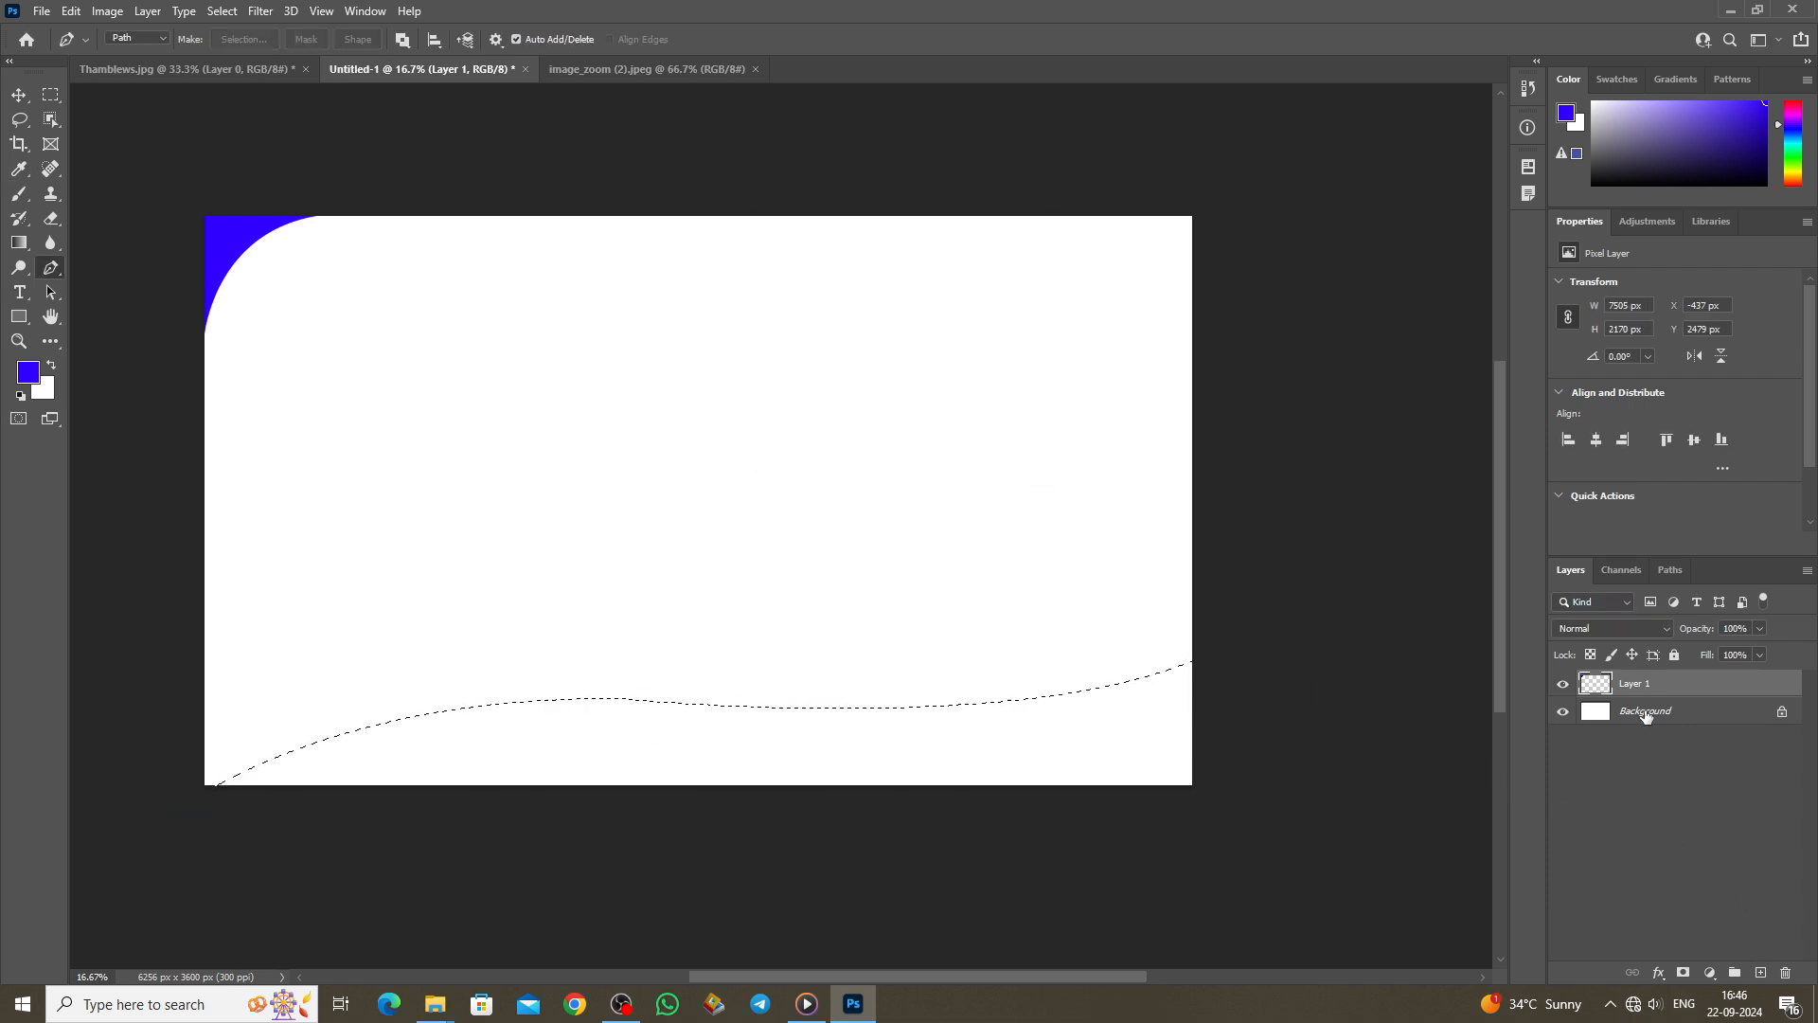
pyautogui.click(1760, 972)
pyautogui.click(28, 372)
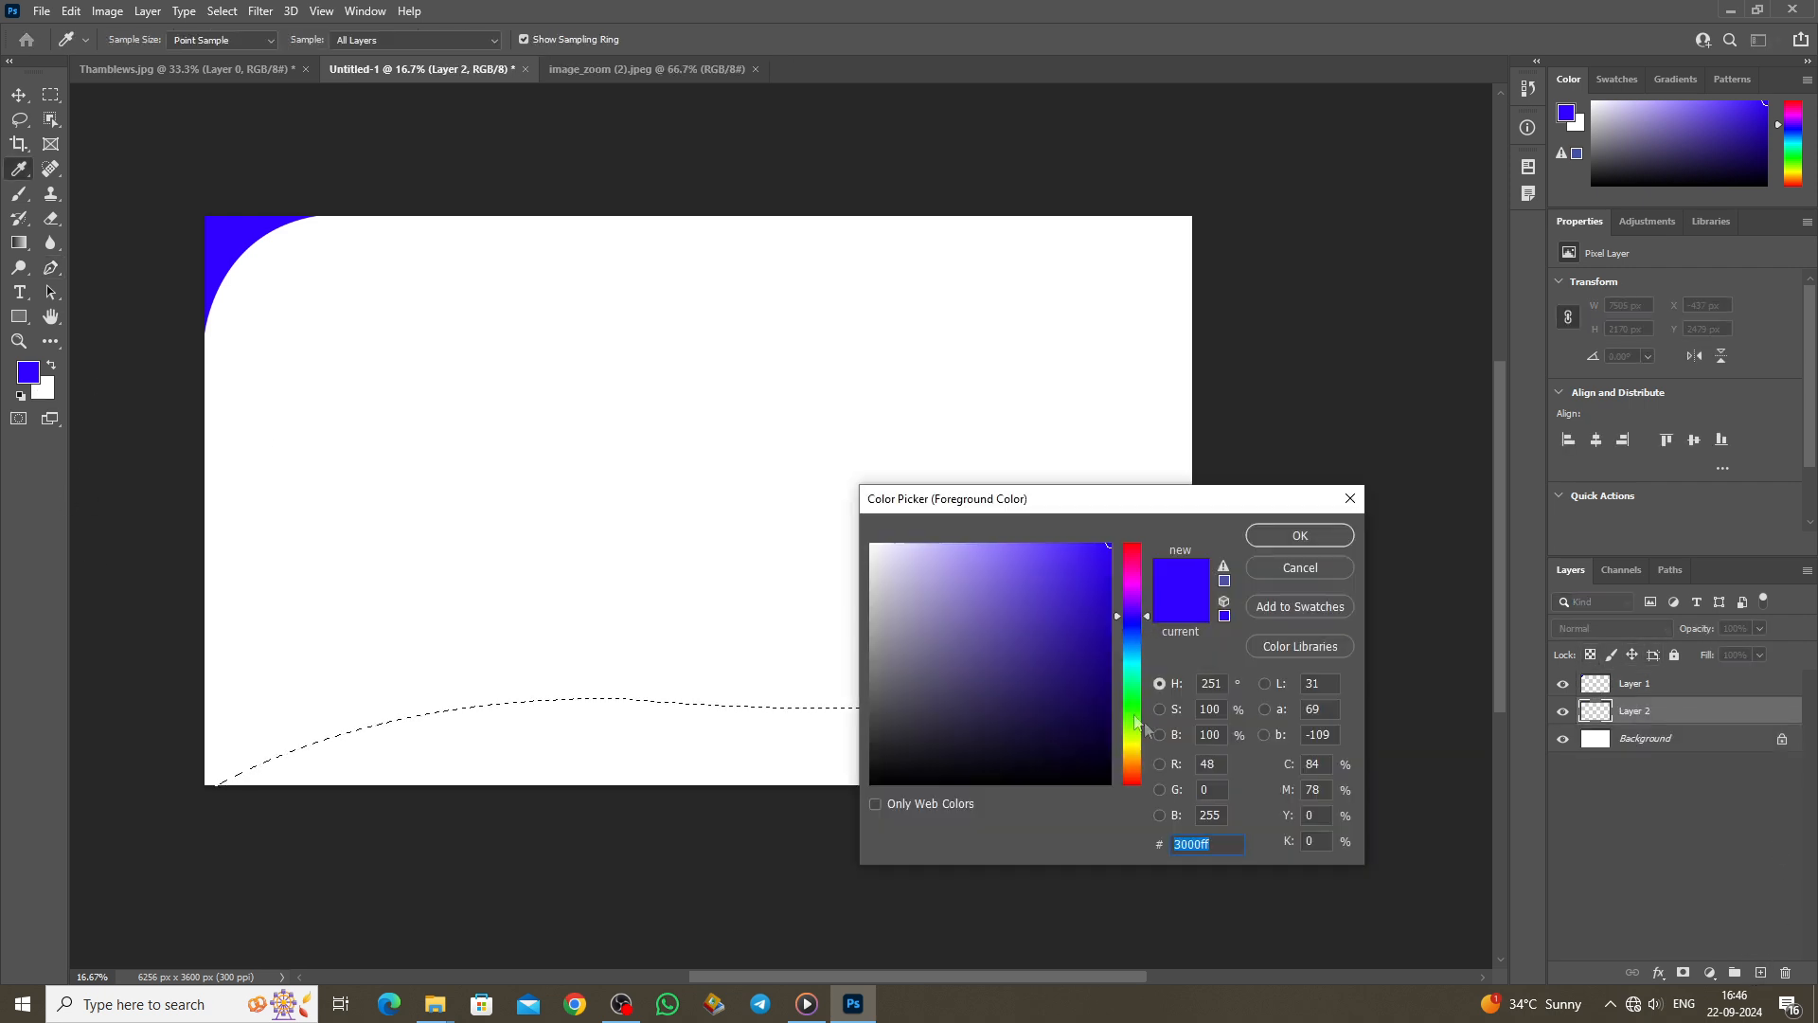
pyautogui.click(1139, 748)
pyautogui.click(1265, 542)
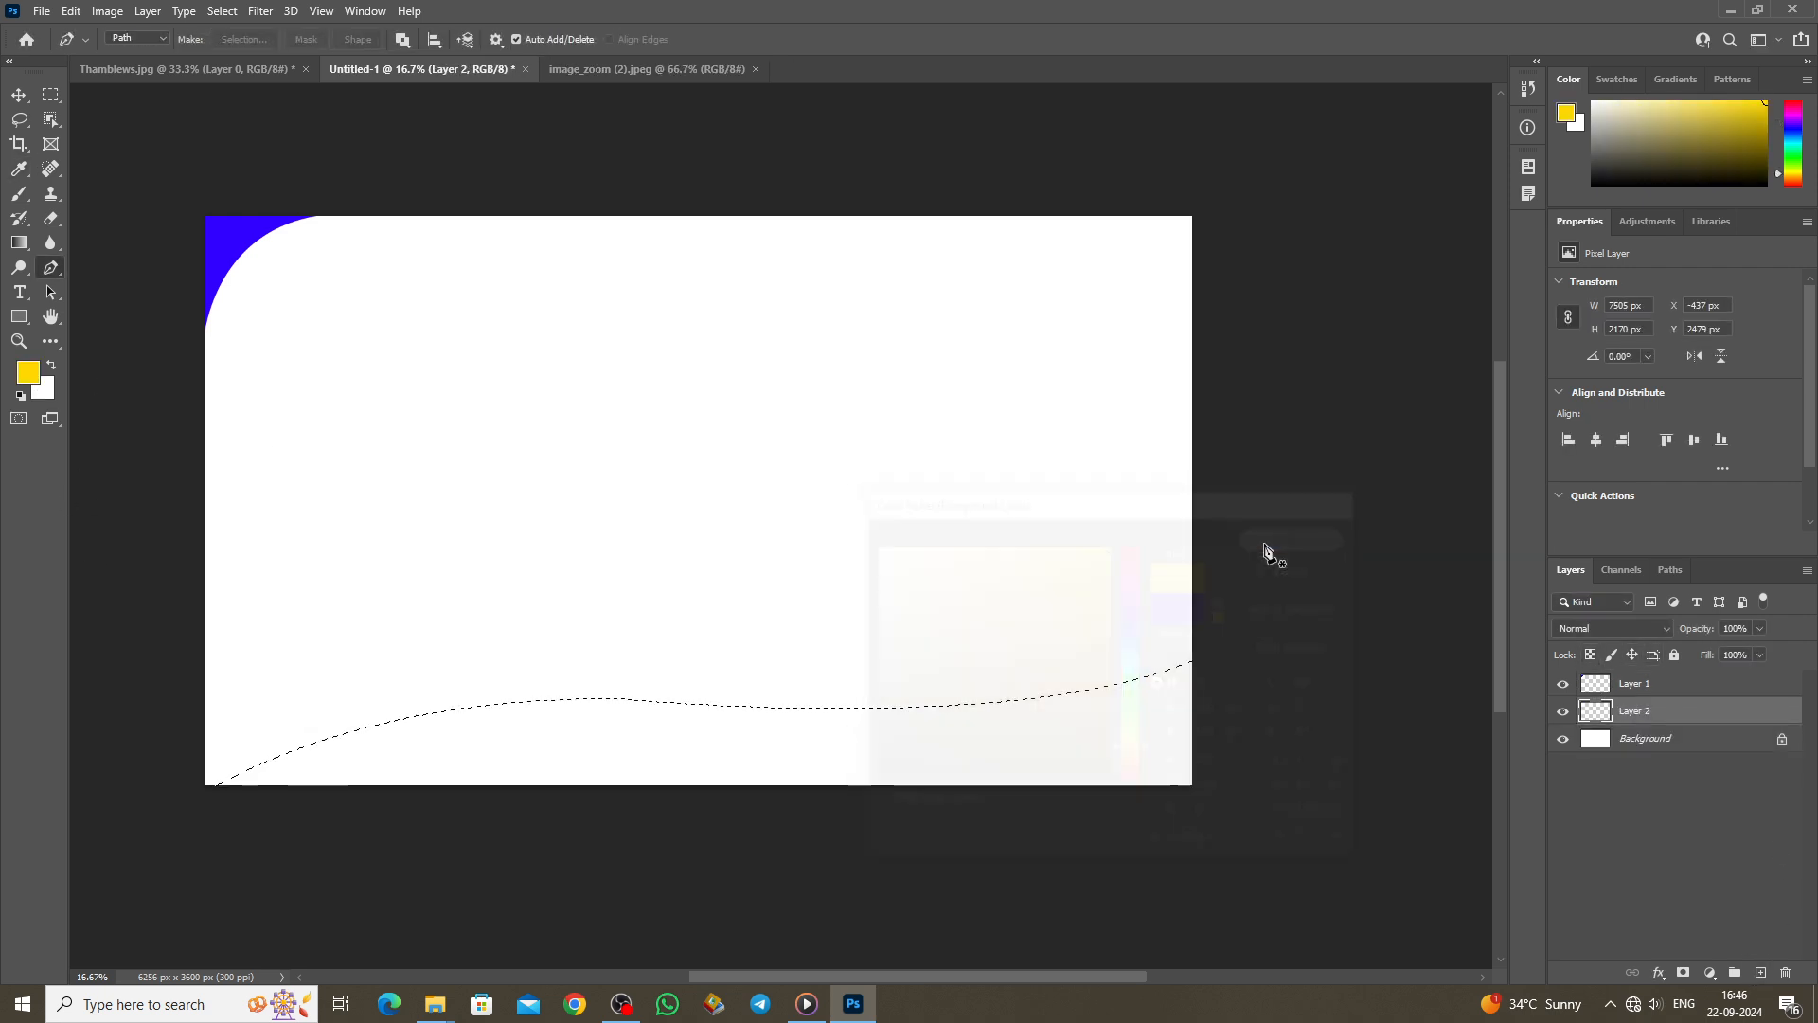
pyautogui.hotkey('alt', 'BackSpace')
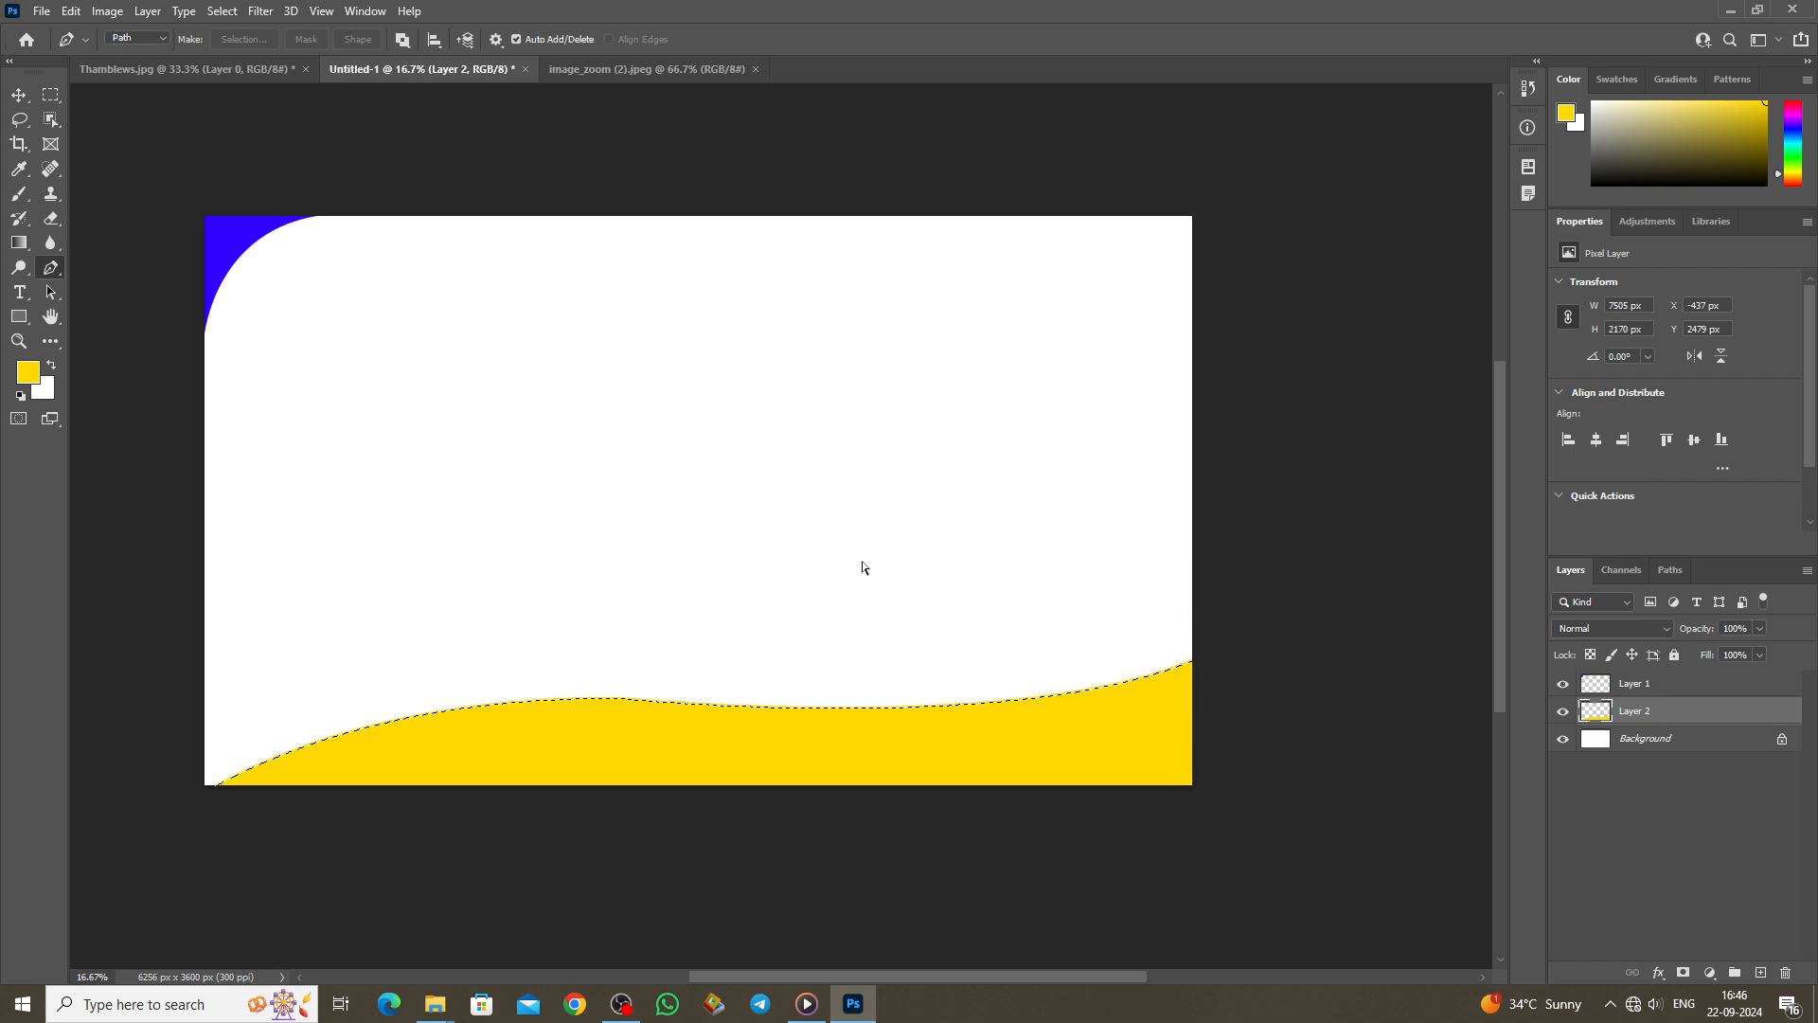
pyautogui.hotkey('ctrl', 'd')
pyautogui.scroll(1, 862, 566)
pyautogui.scroll(1, 862, 567)
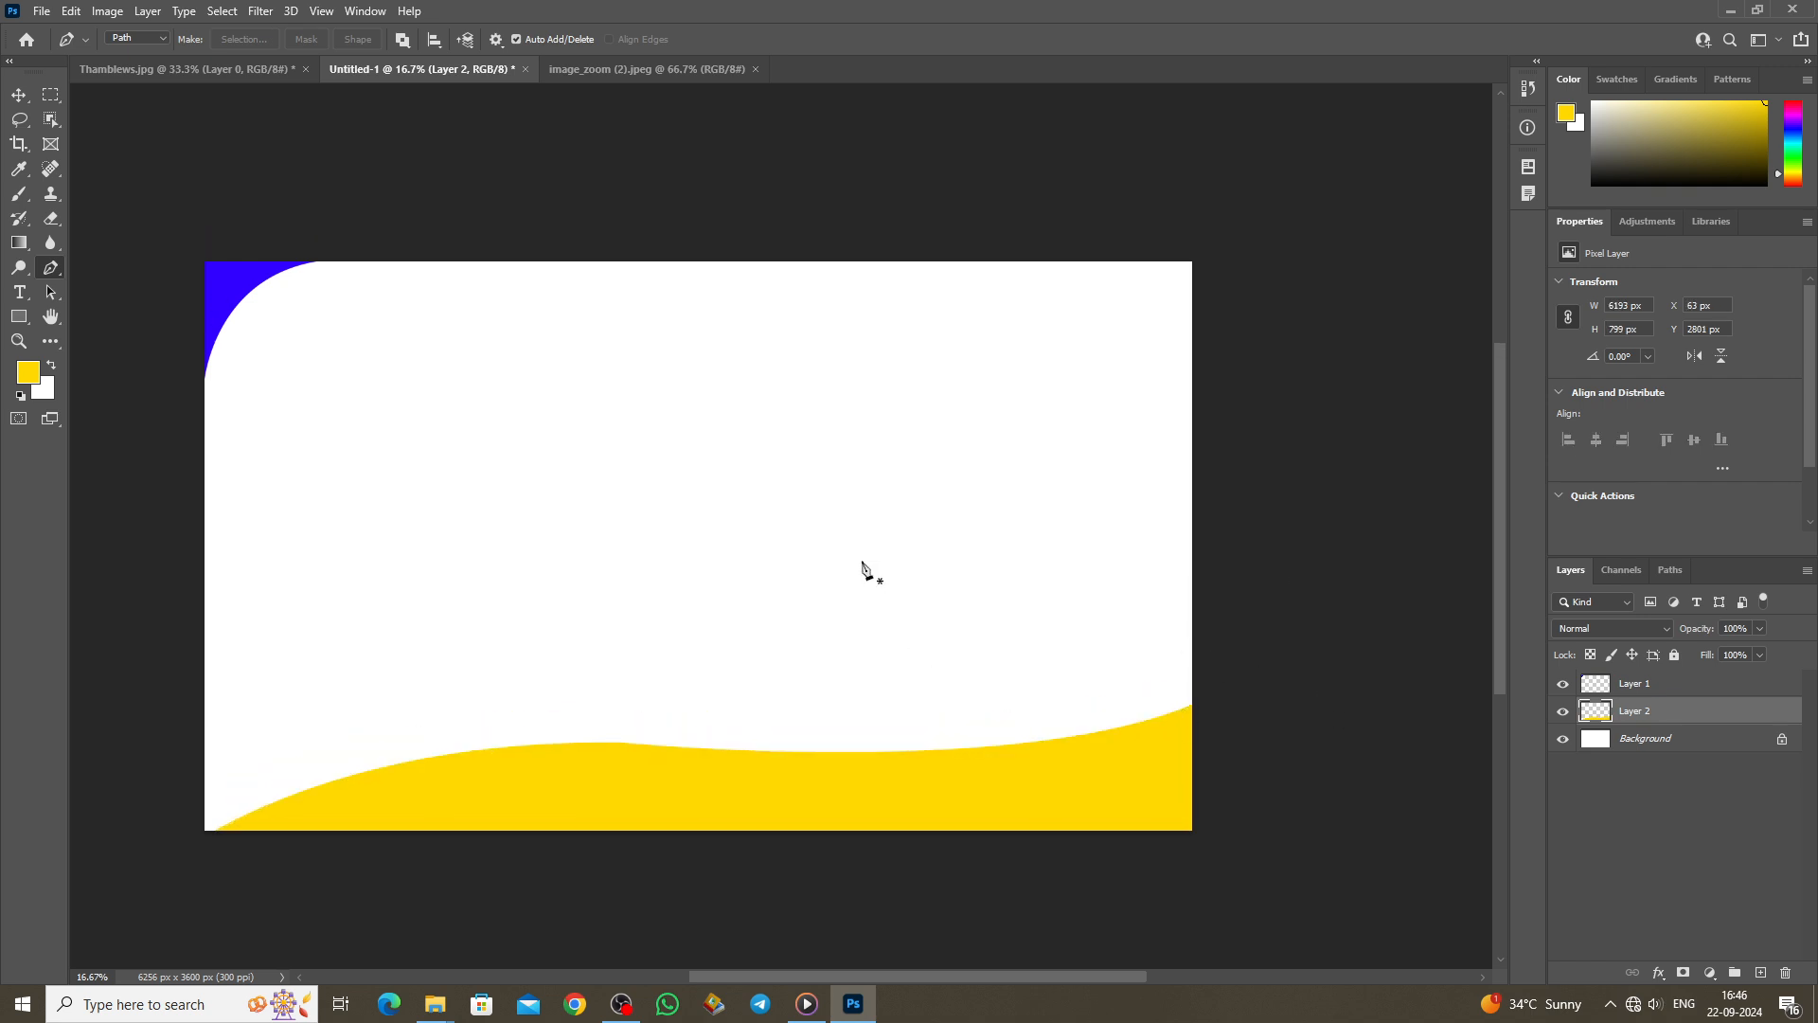
# Step: Bring up the image_zoom (2).jpeg photo and zoom it to 200%
pyautogui.click(629, 72)
pyautogui.scroll(1, 907, 599)
pyautogui.hotkey('ctrl', '+')
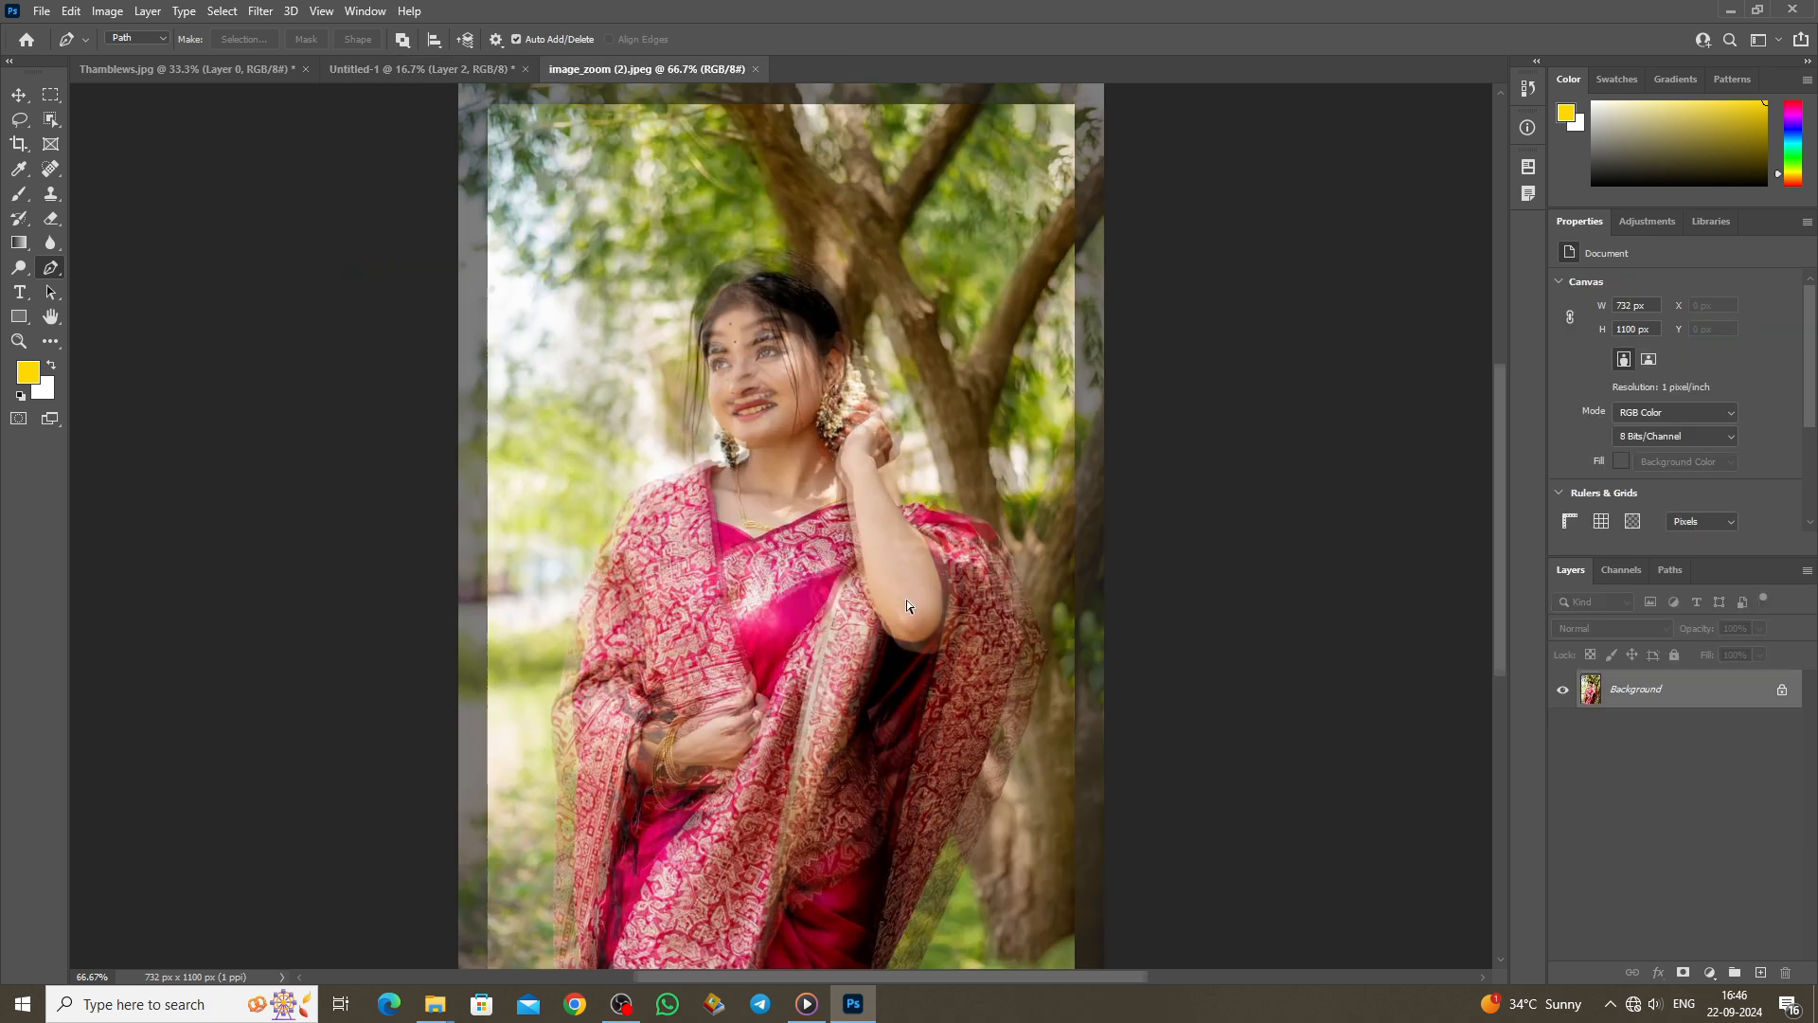
pyautogui.hotkey('ctrl', '+')
pyautogui.scroll(-5, 304, 496)
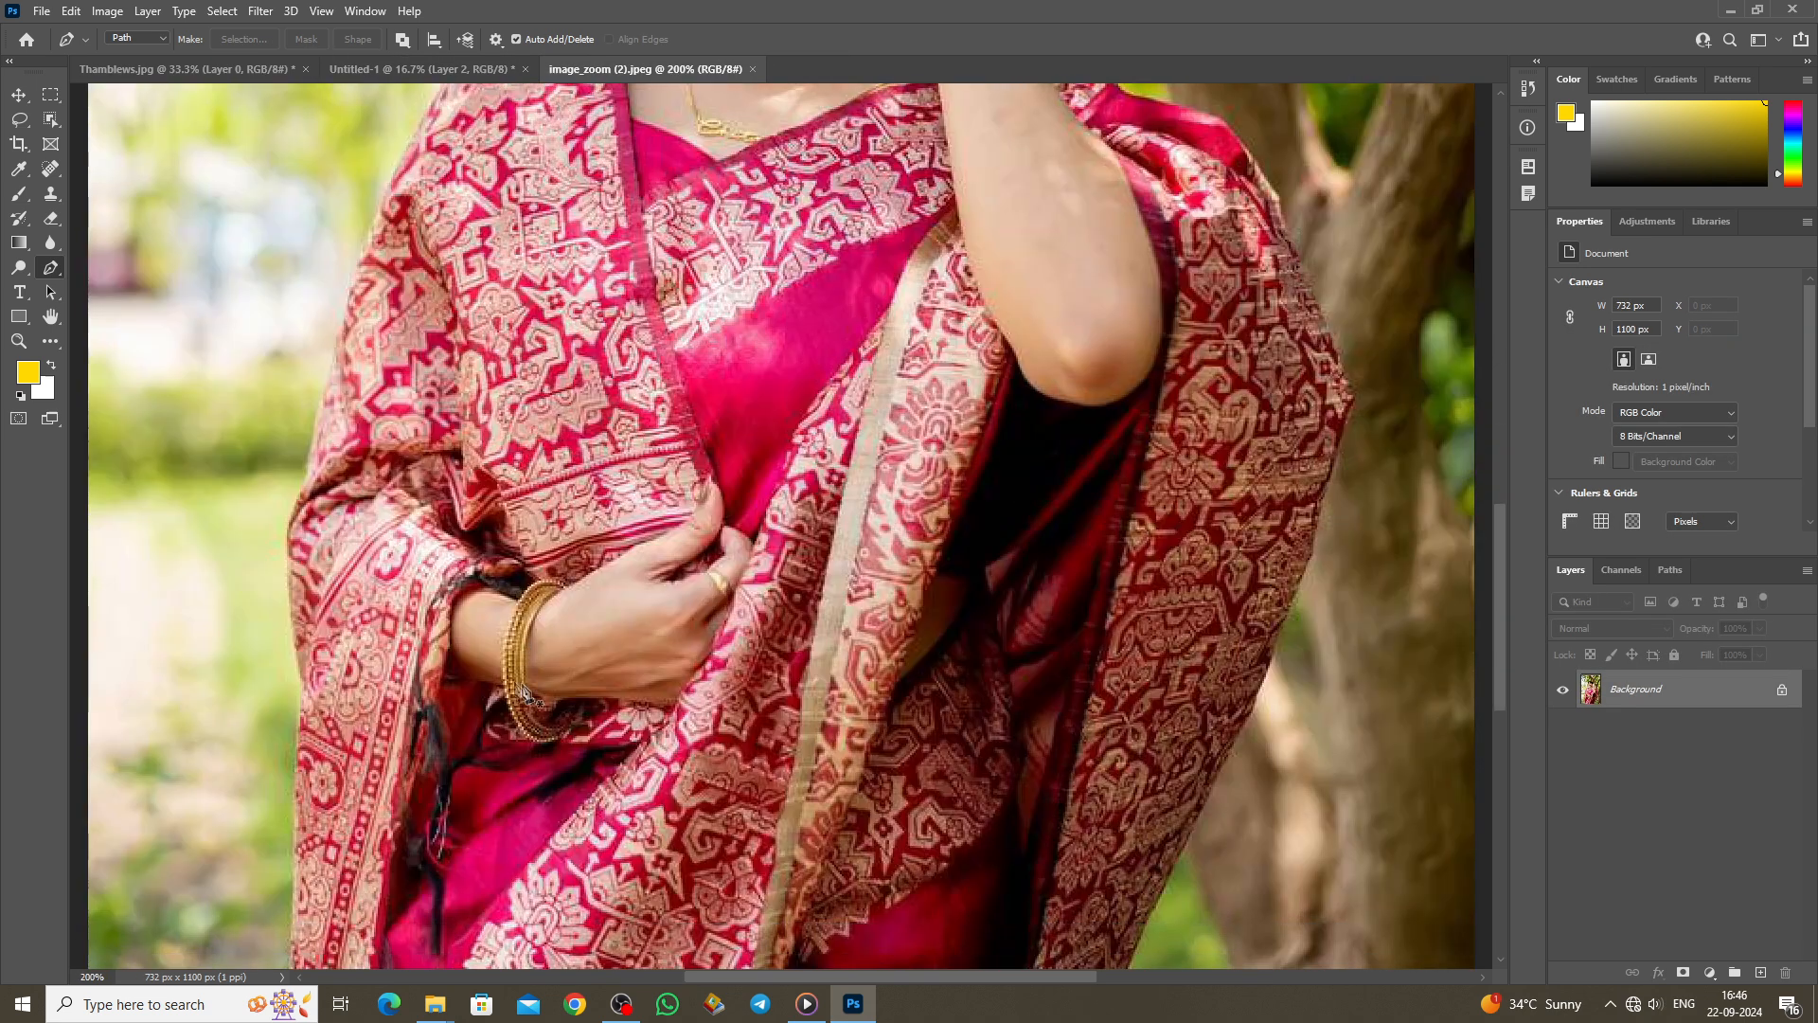
pyautogui.scroll(-3, 352, 625)
# Step: Start a Pen path at the saree's bottom and trace up its left edge to the neckline
pyautogui.click(318, 846)
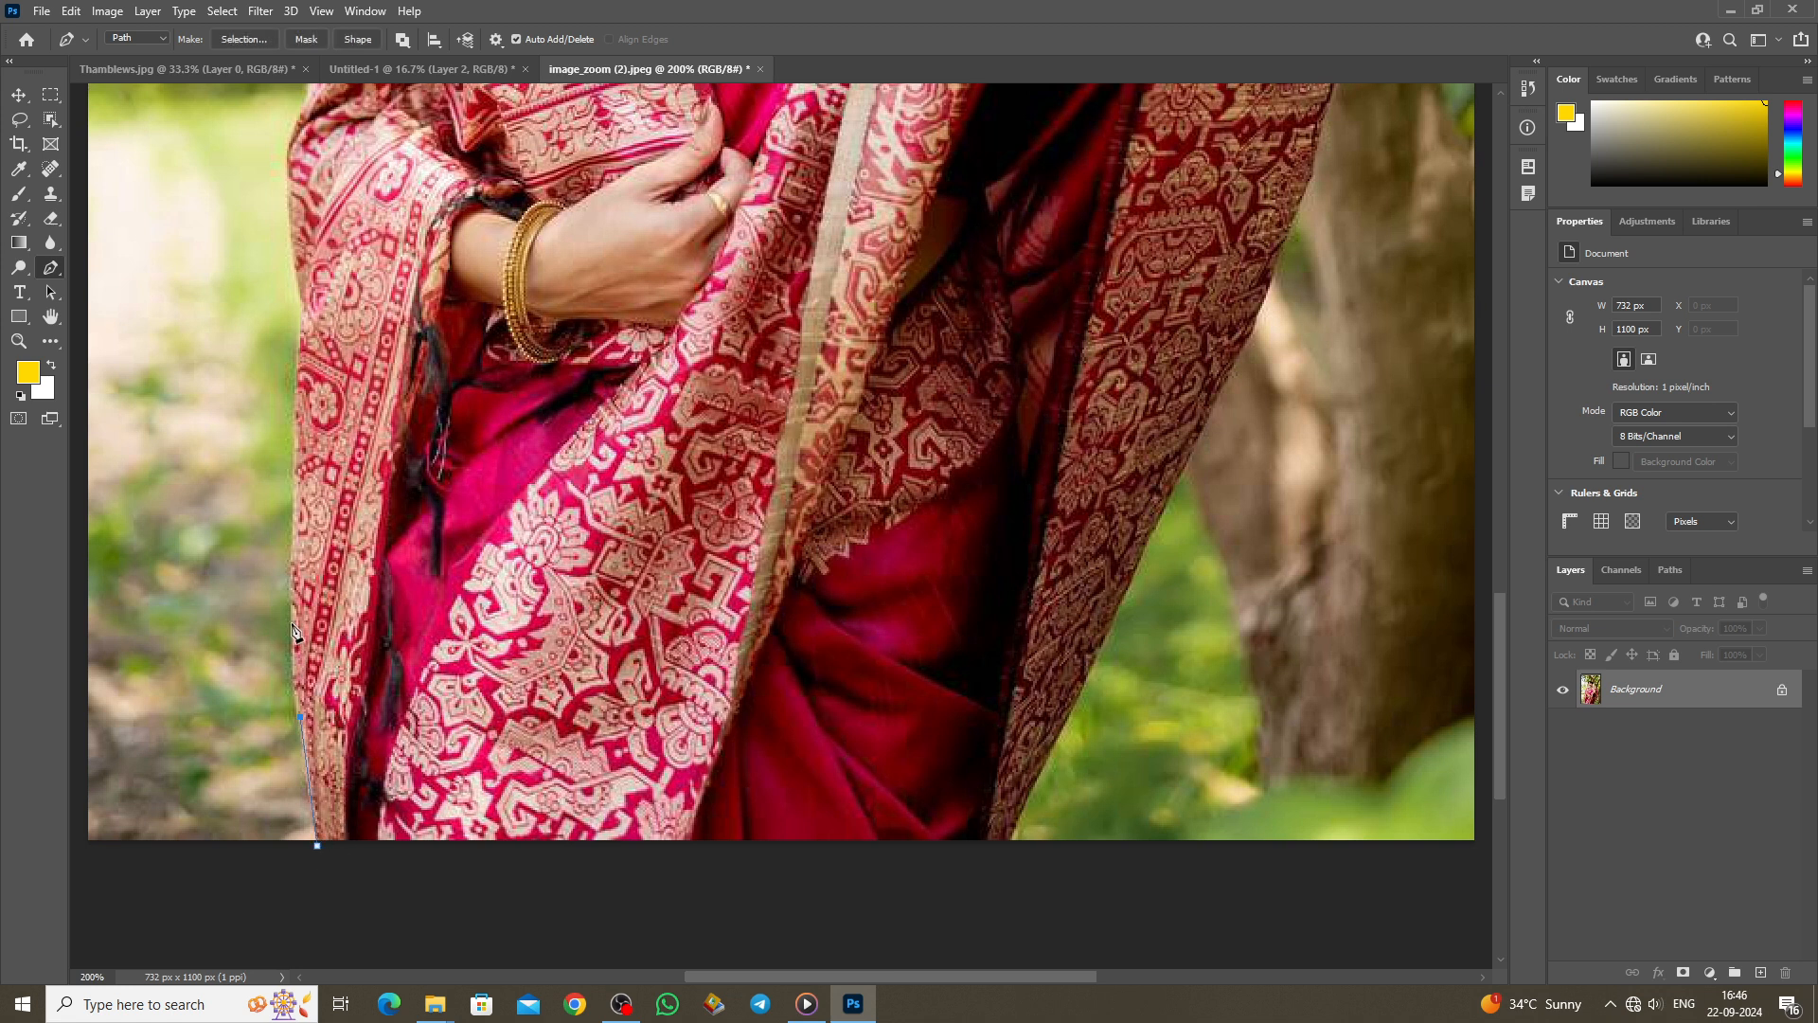
pyautogui.click(295, 479)
pyautogui.scroll(5, 309, 111)
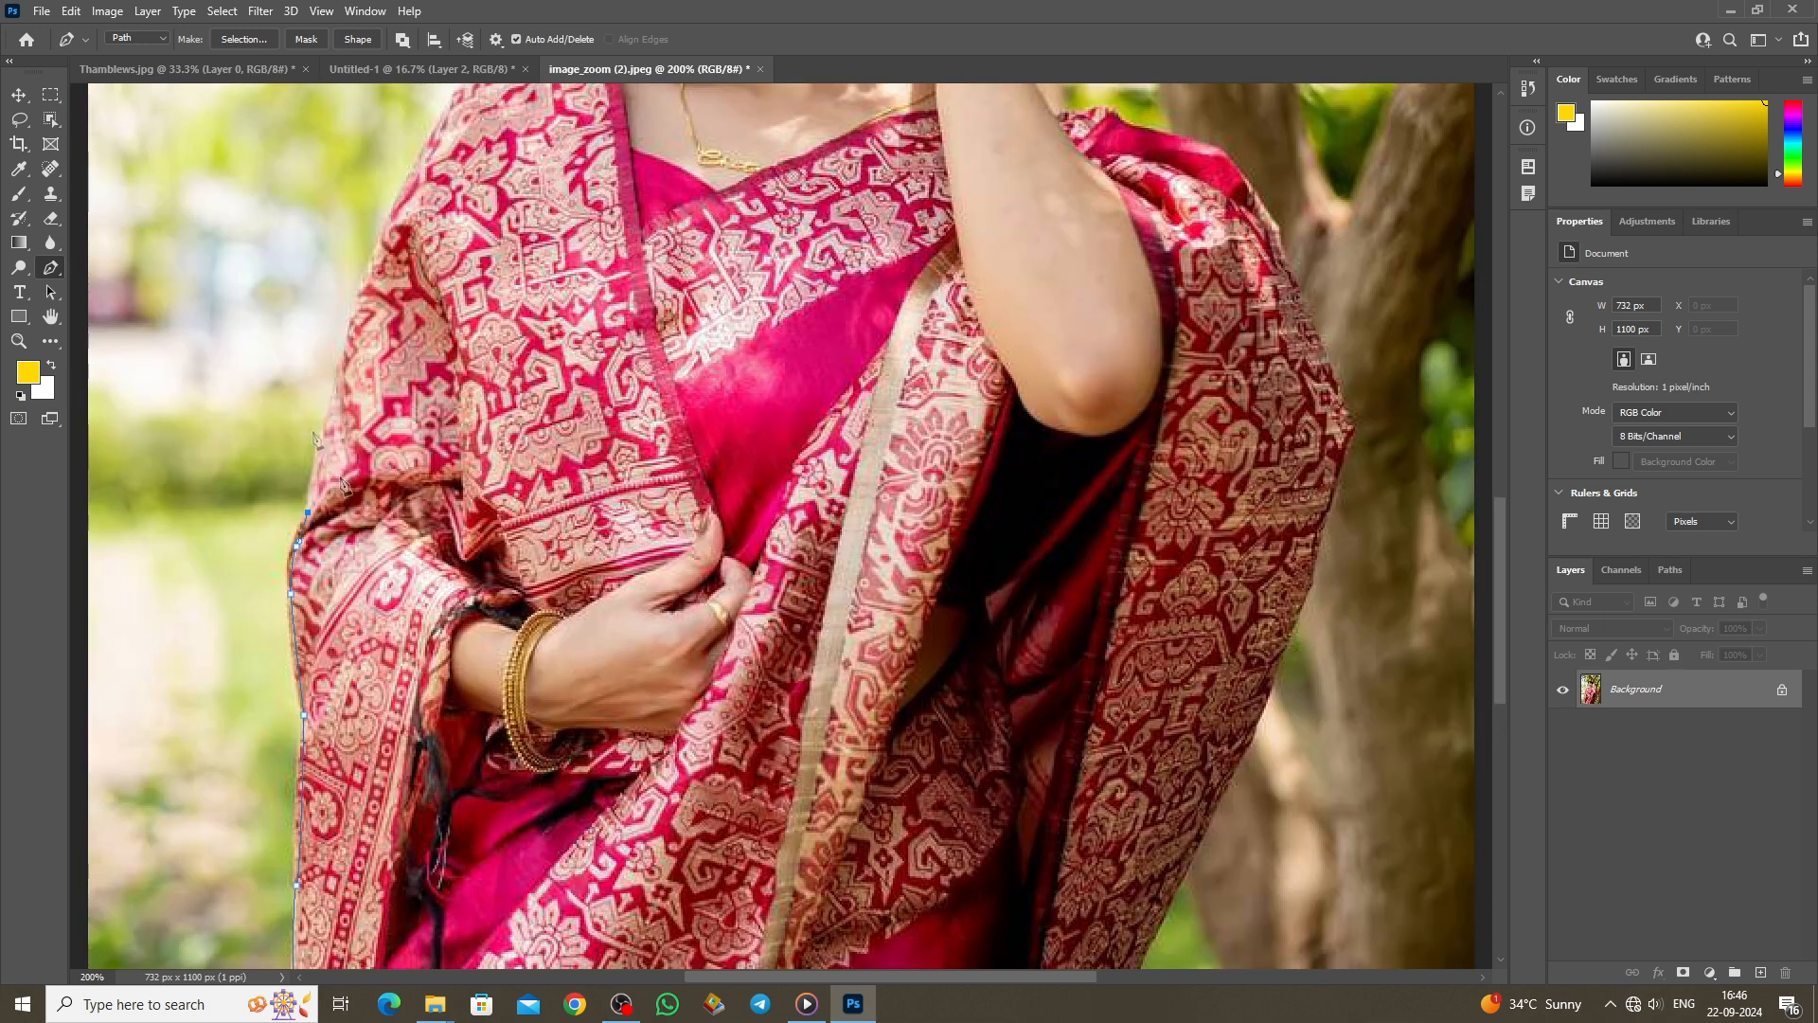
pyautogui.click(332, 409)
pyautogui.click(351, 317)
pyautogui.click(358, 301)
pyautogui.click(398, 195)
pyautogui.click(447, 107)
pyautogui.scroll(1, 454, 123)
pyautogui.click(476, 138)
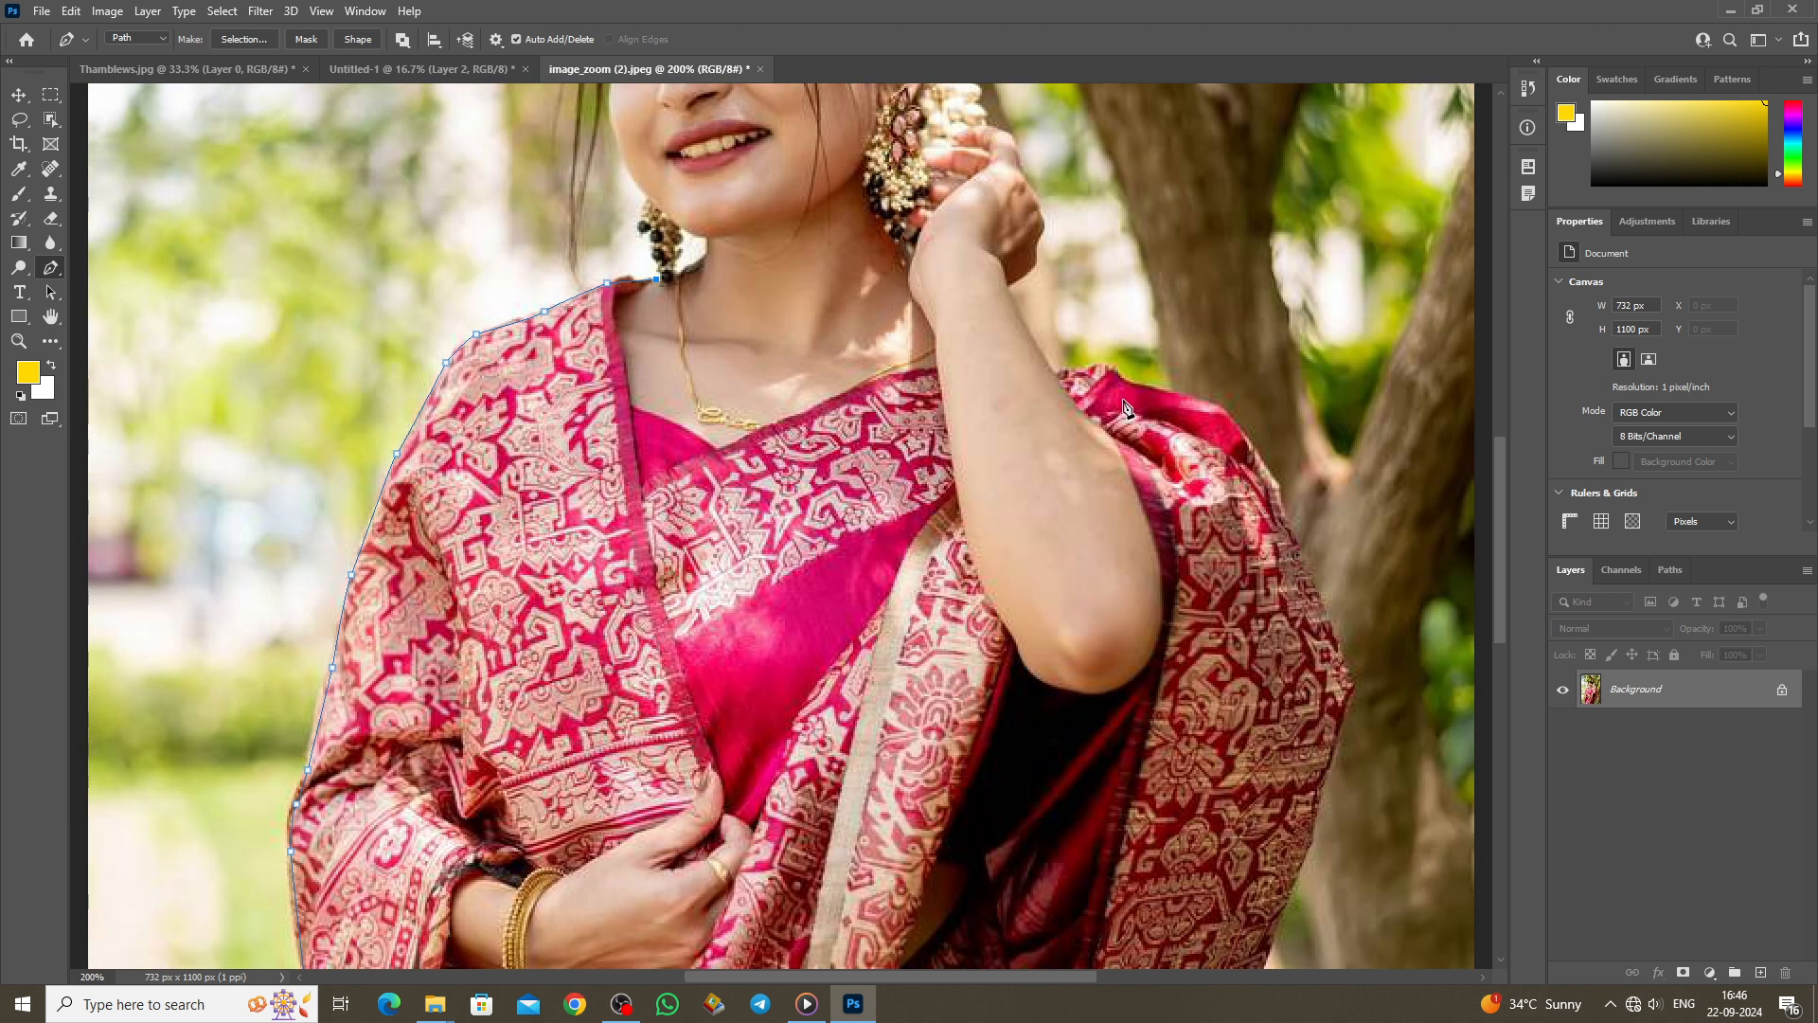
# Step: Trace across the shoulder and down the saree's right side, closing the path at its start
pyautogui.click(1127, 386)
pyautogui.click(1292, 540)
pyautogui.click(1335, 764)
pyautogui.click(1300, 855)
pyautogui.scroll(-3, 1269, 824)
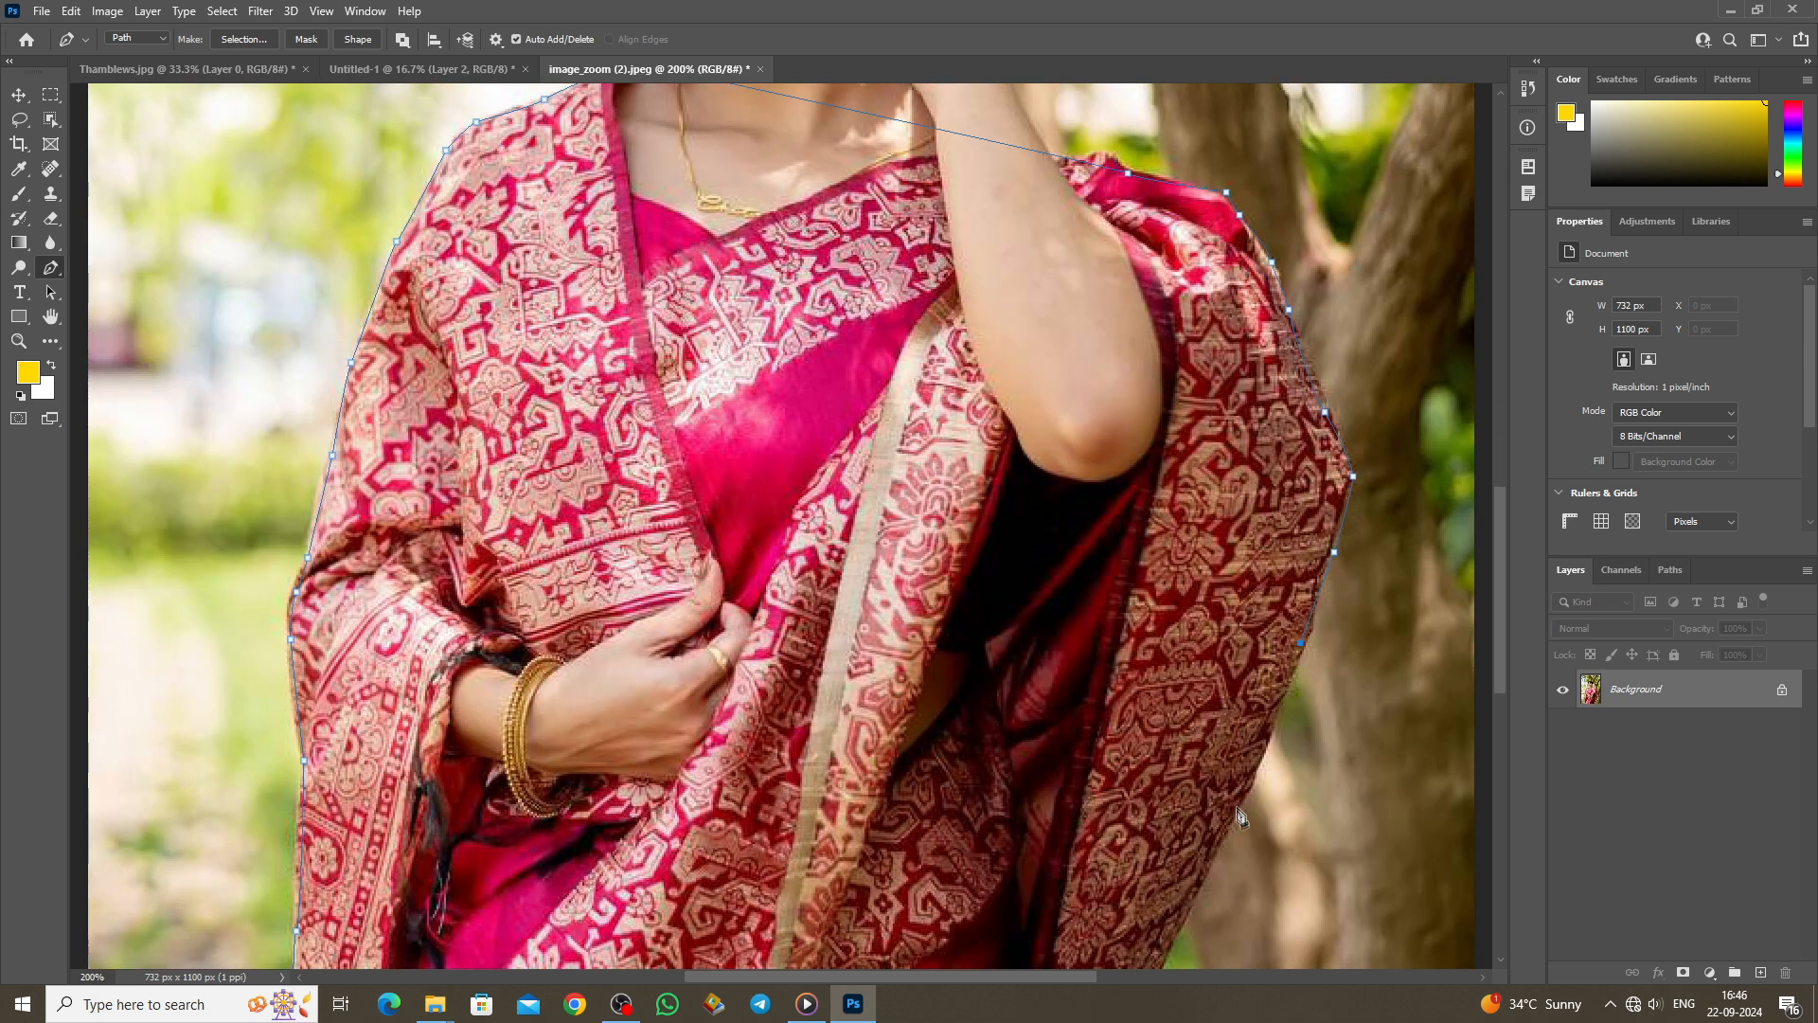
pyautogui.click(1238, 810)
pyautogui.scroll(-3, 1239, 815)
pyautogui.click(1152, 788)
pyautogui.scroll(-3, 1153, 791)
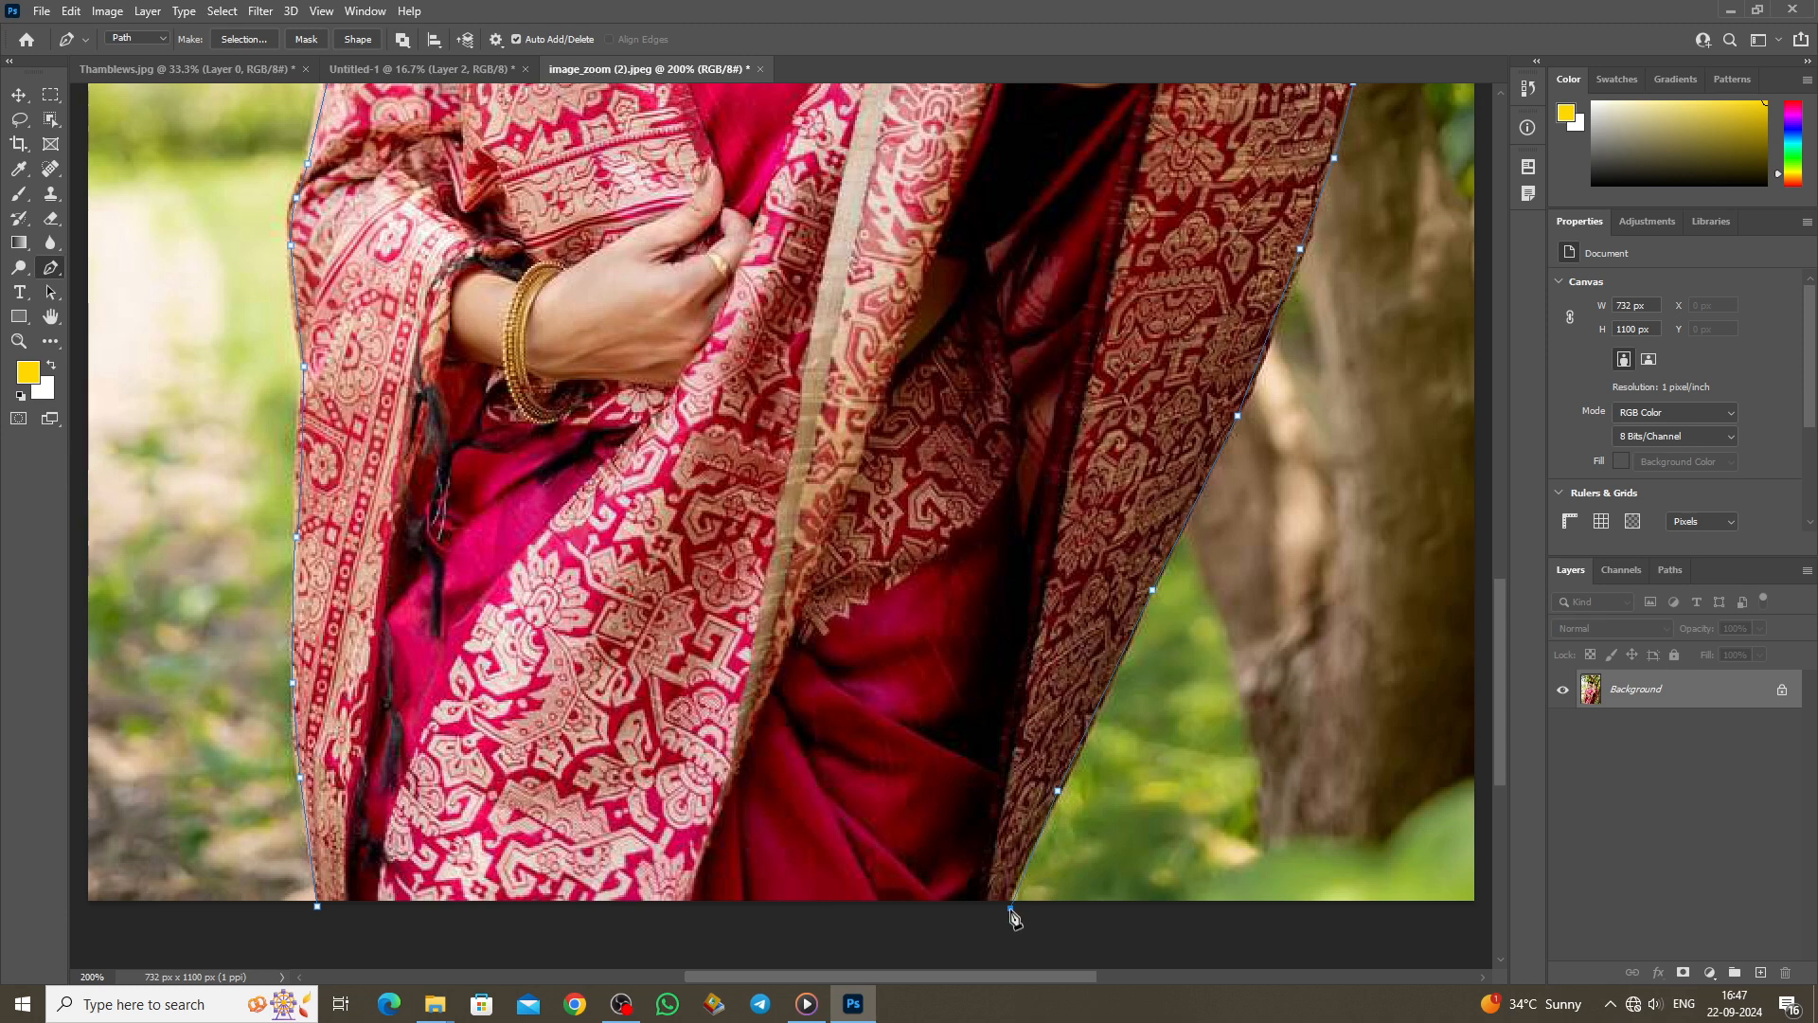
pyautogui.click(425, 945)
pyautogui.click(318, 906)
# Step: Turn the closed saree path into a selection with 0-pixel feather
pyautogui.rightClick(631, 650)
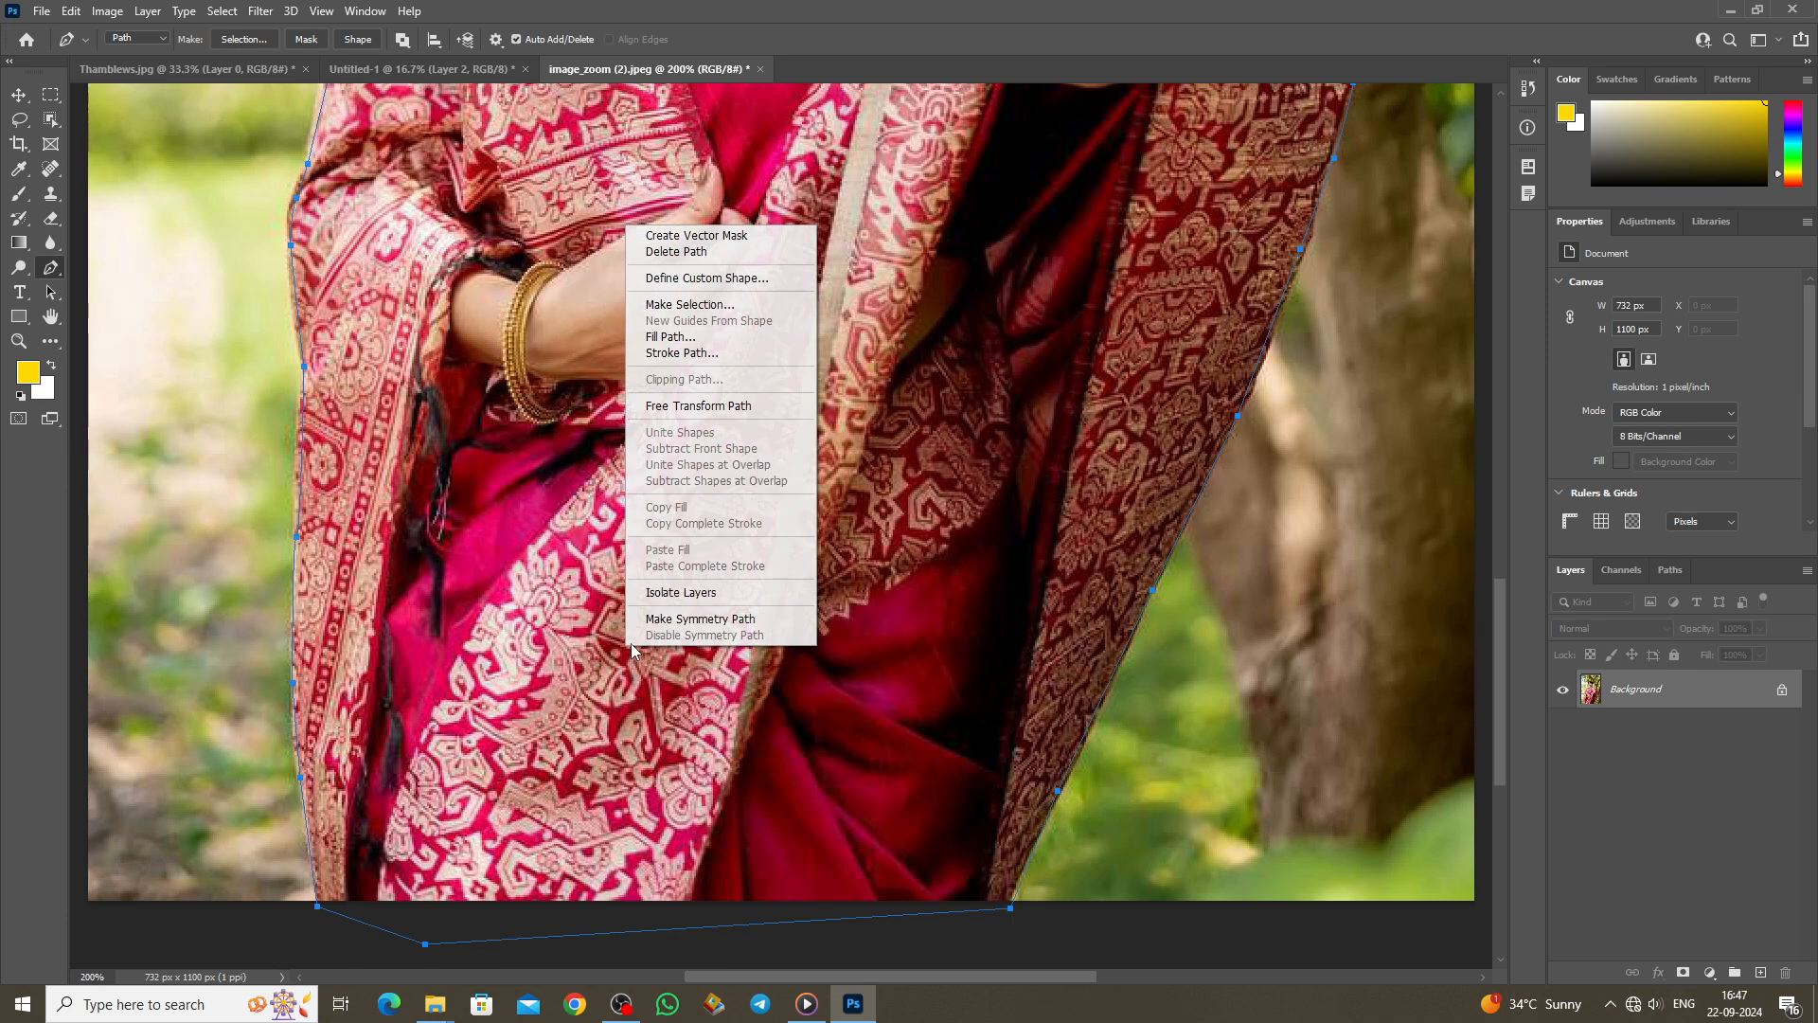
pyautogui.click(692, 304)
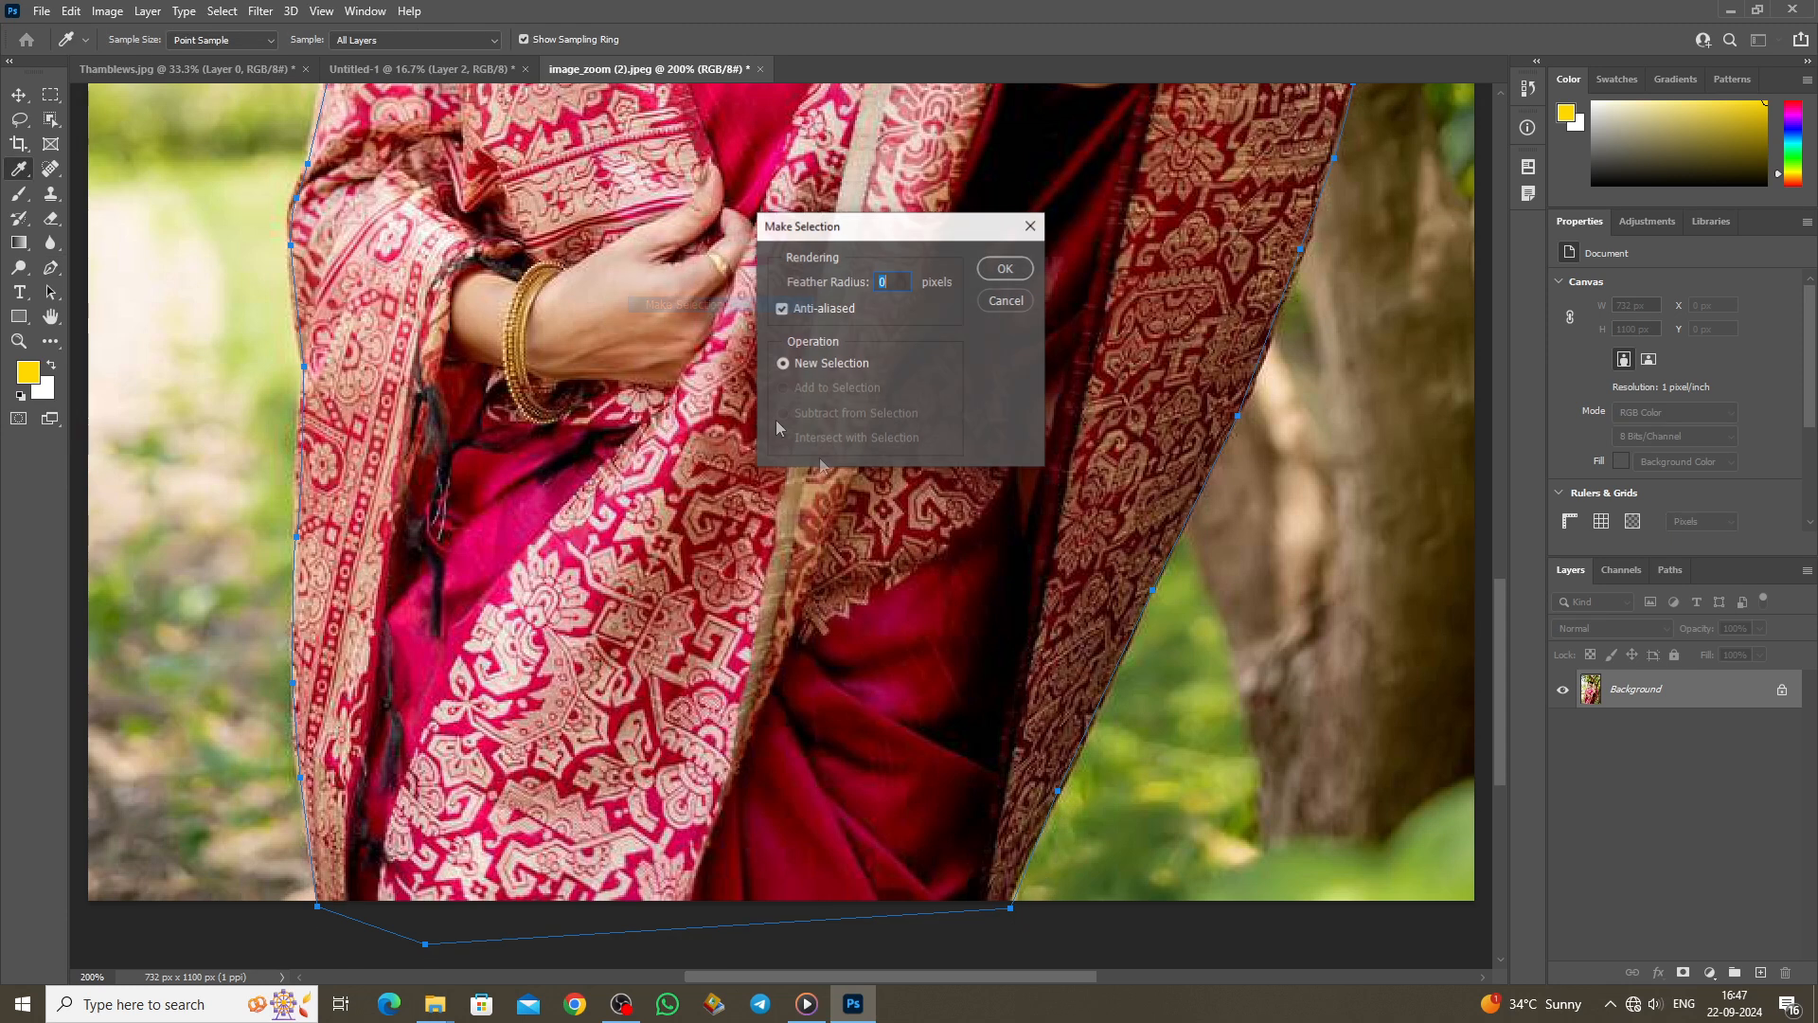
pyautogui.click(1006, 301)
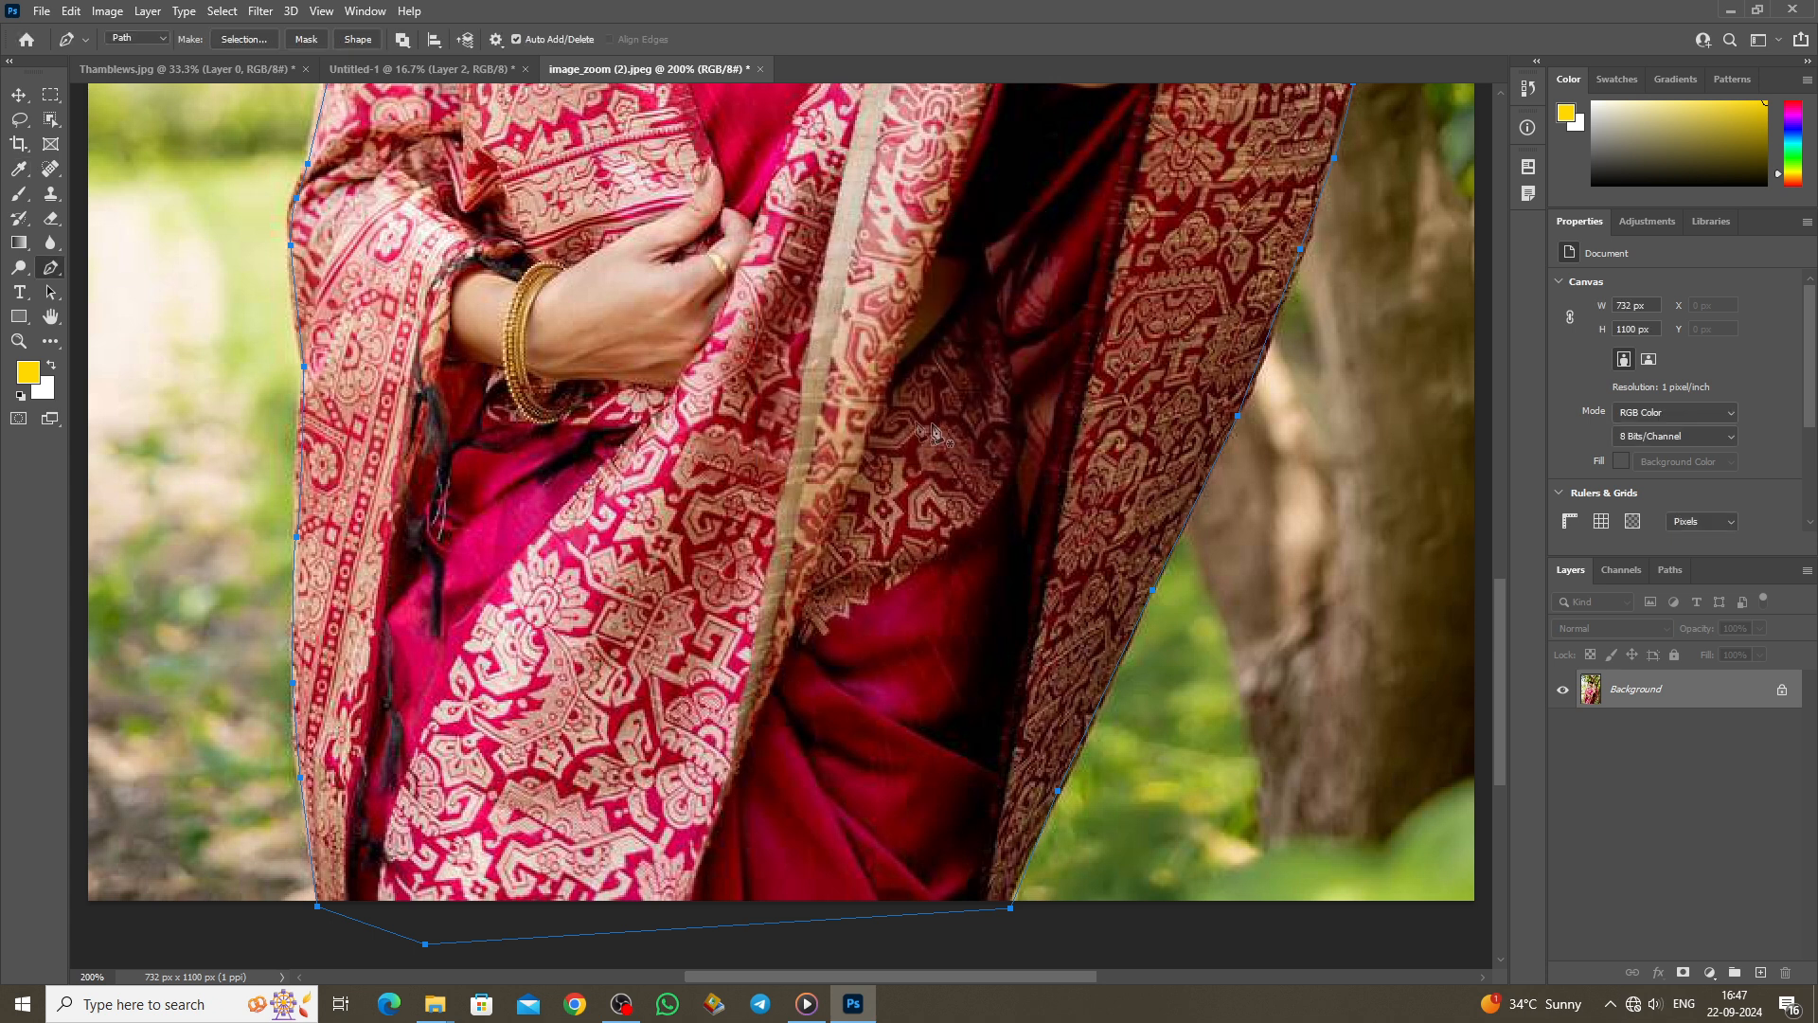
pyautogui.rightClick(881, 401)
pyautogui.click(933, 481)
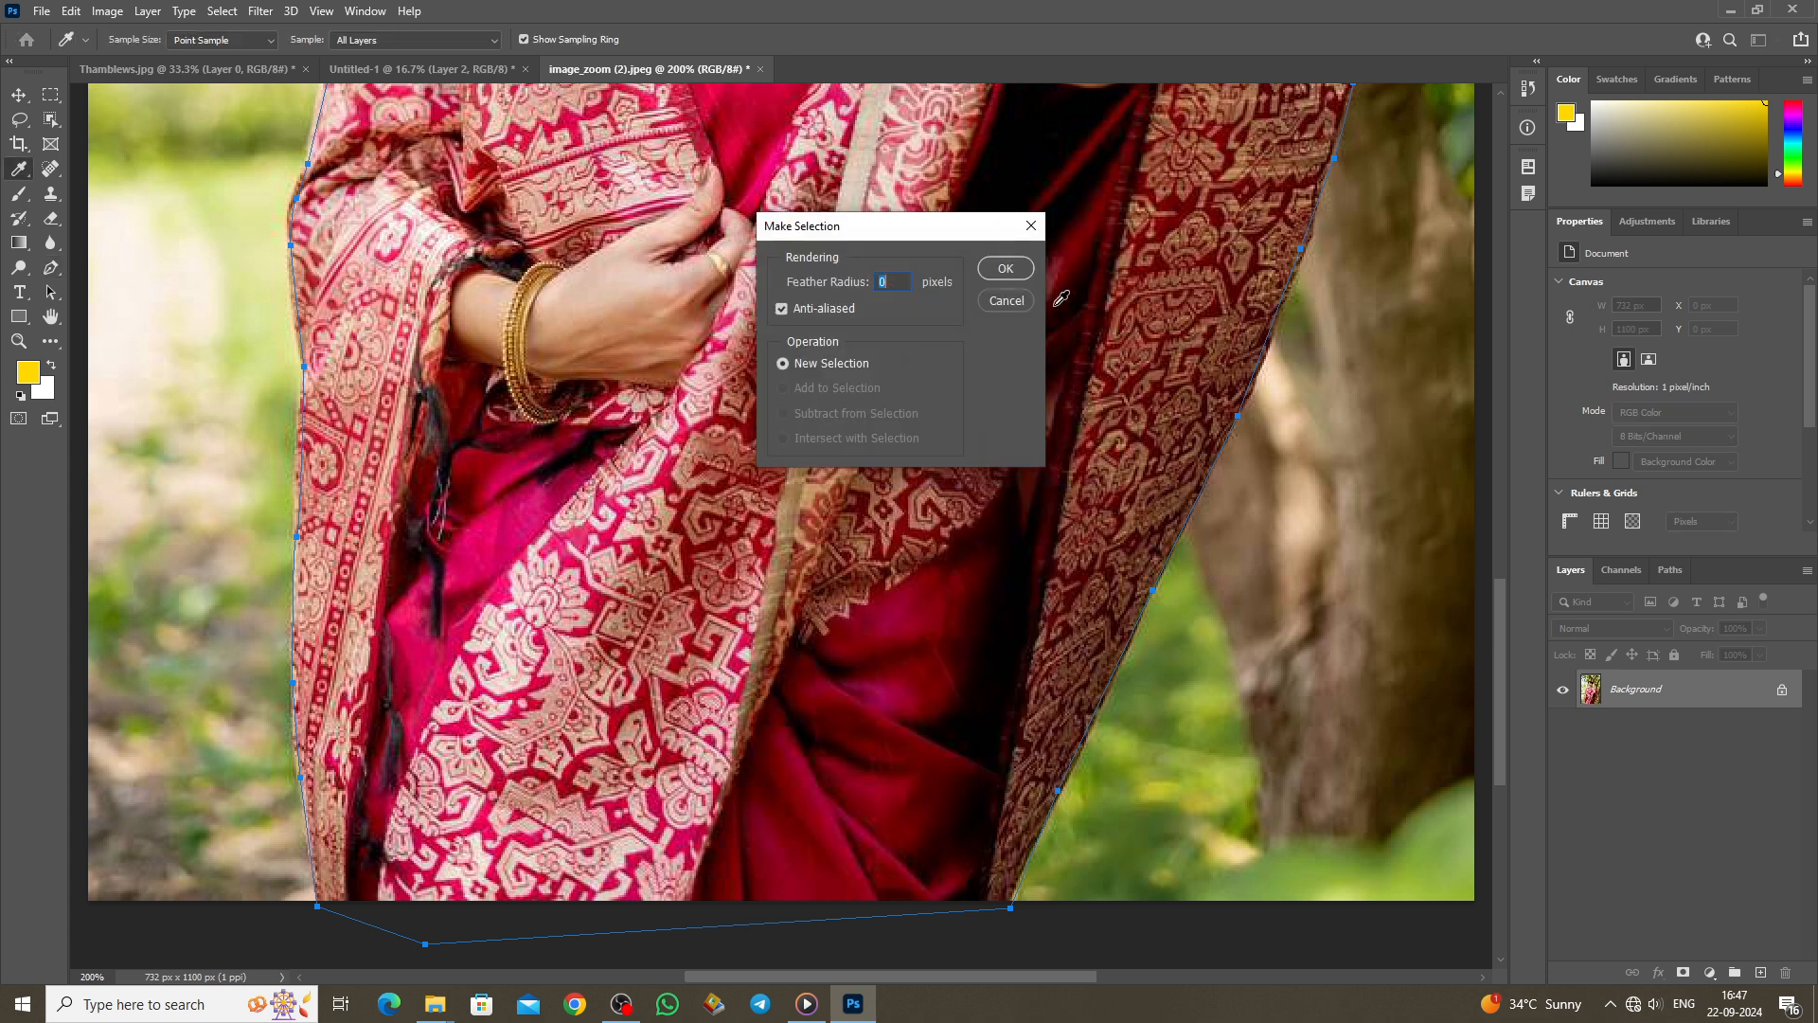
pyautogui.click(1007, 275)
# Step: Copy the saree onto Layer 1, hide the Background layer, and close the photo
pyautogui.hotkey('ctrl', 'j')
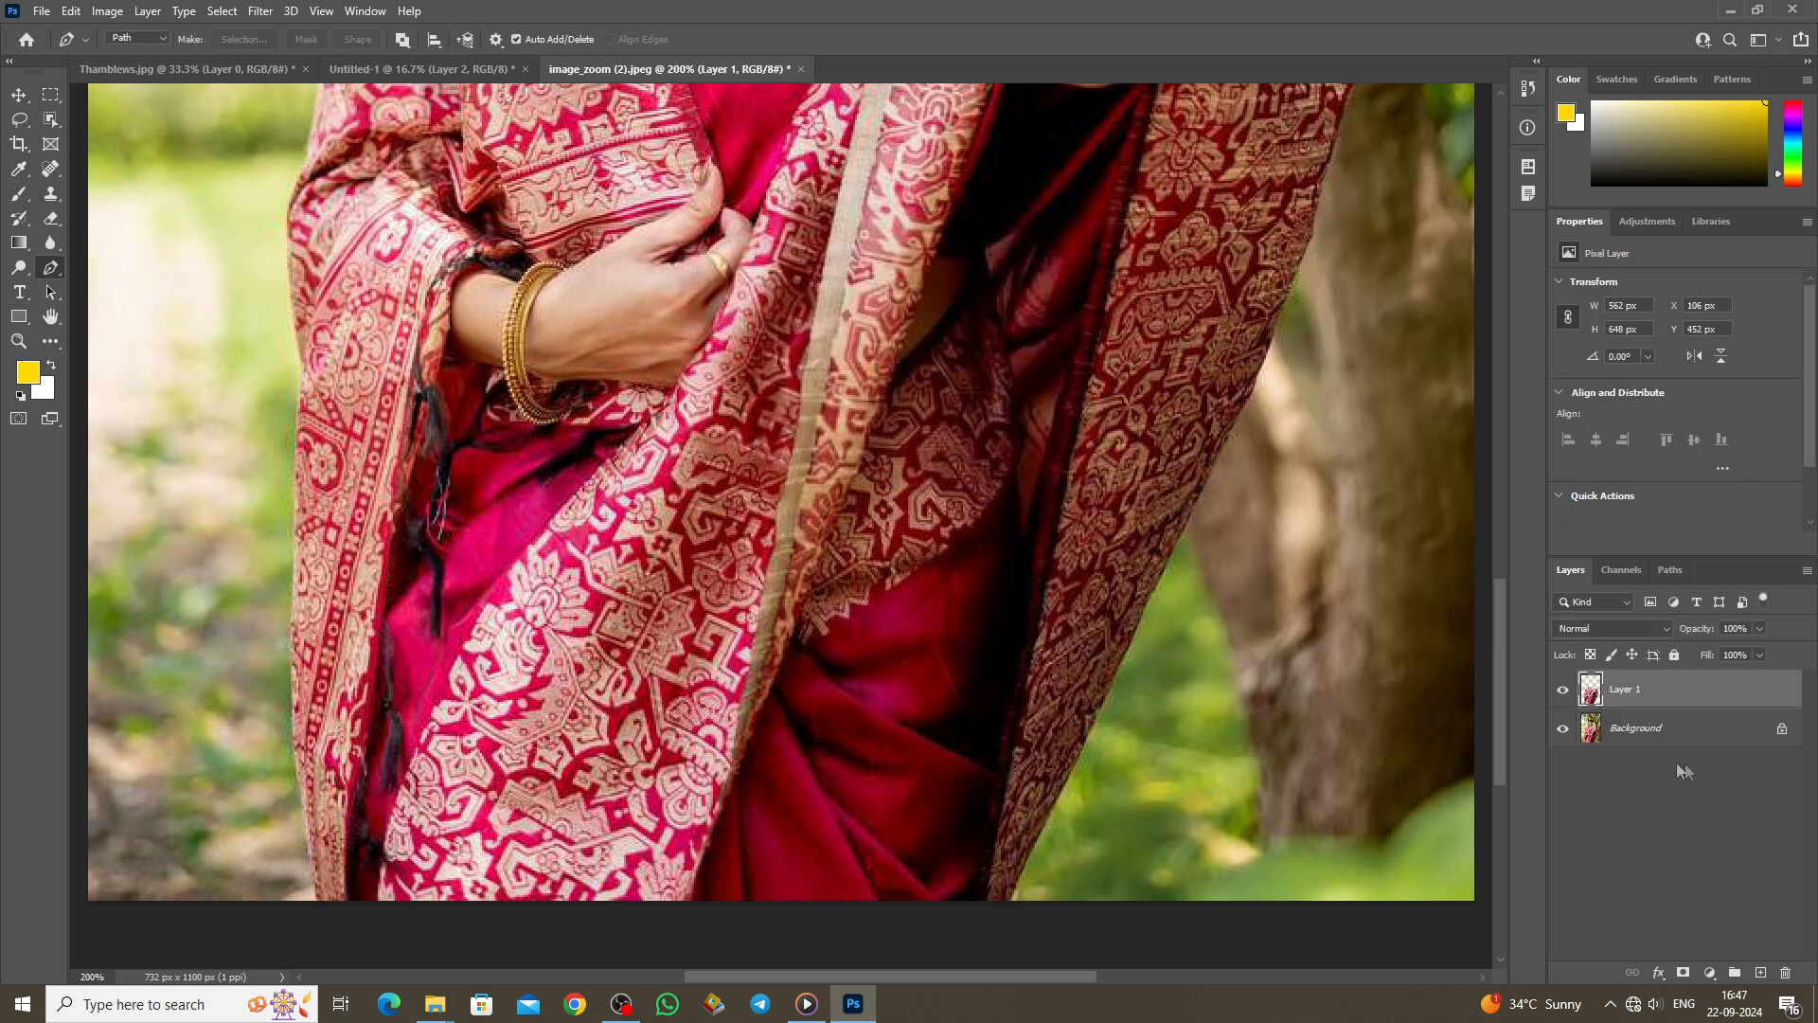
pyautogui.click(1562, 729)
pyautogui.scroll(4, 1087, 641)
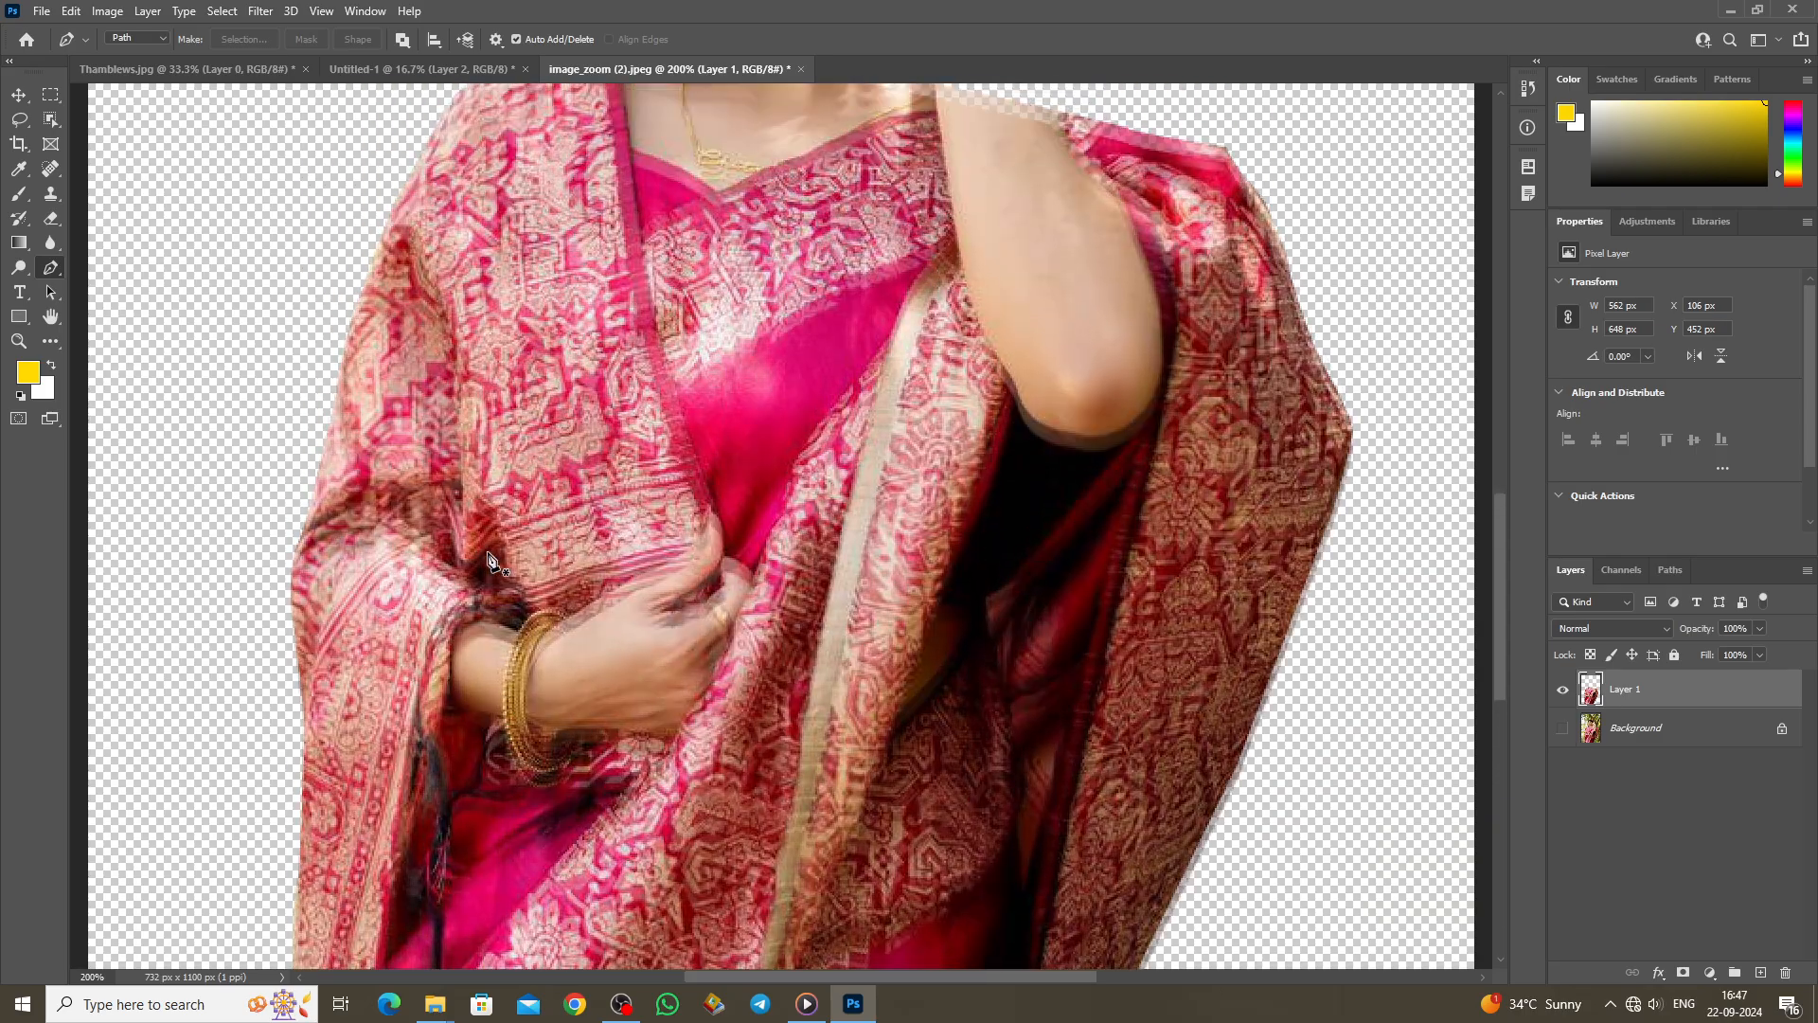
pyautogui.scroll(-8, 483, 600)
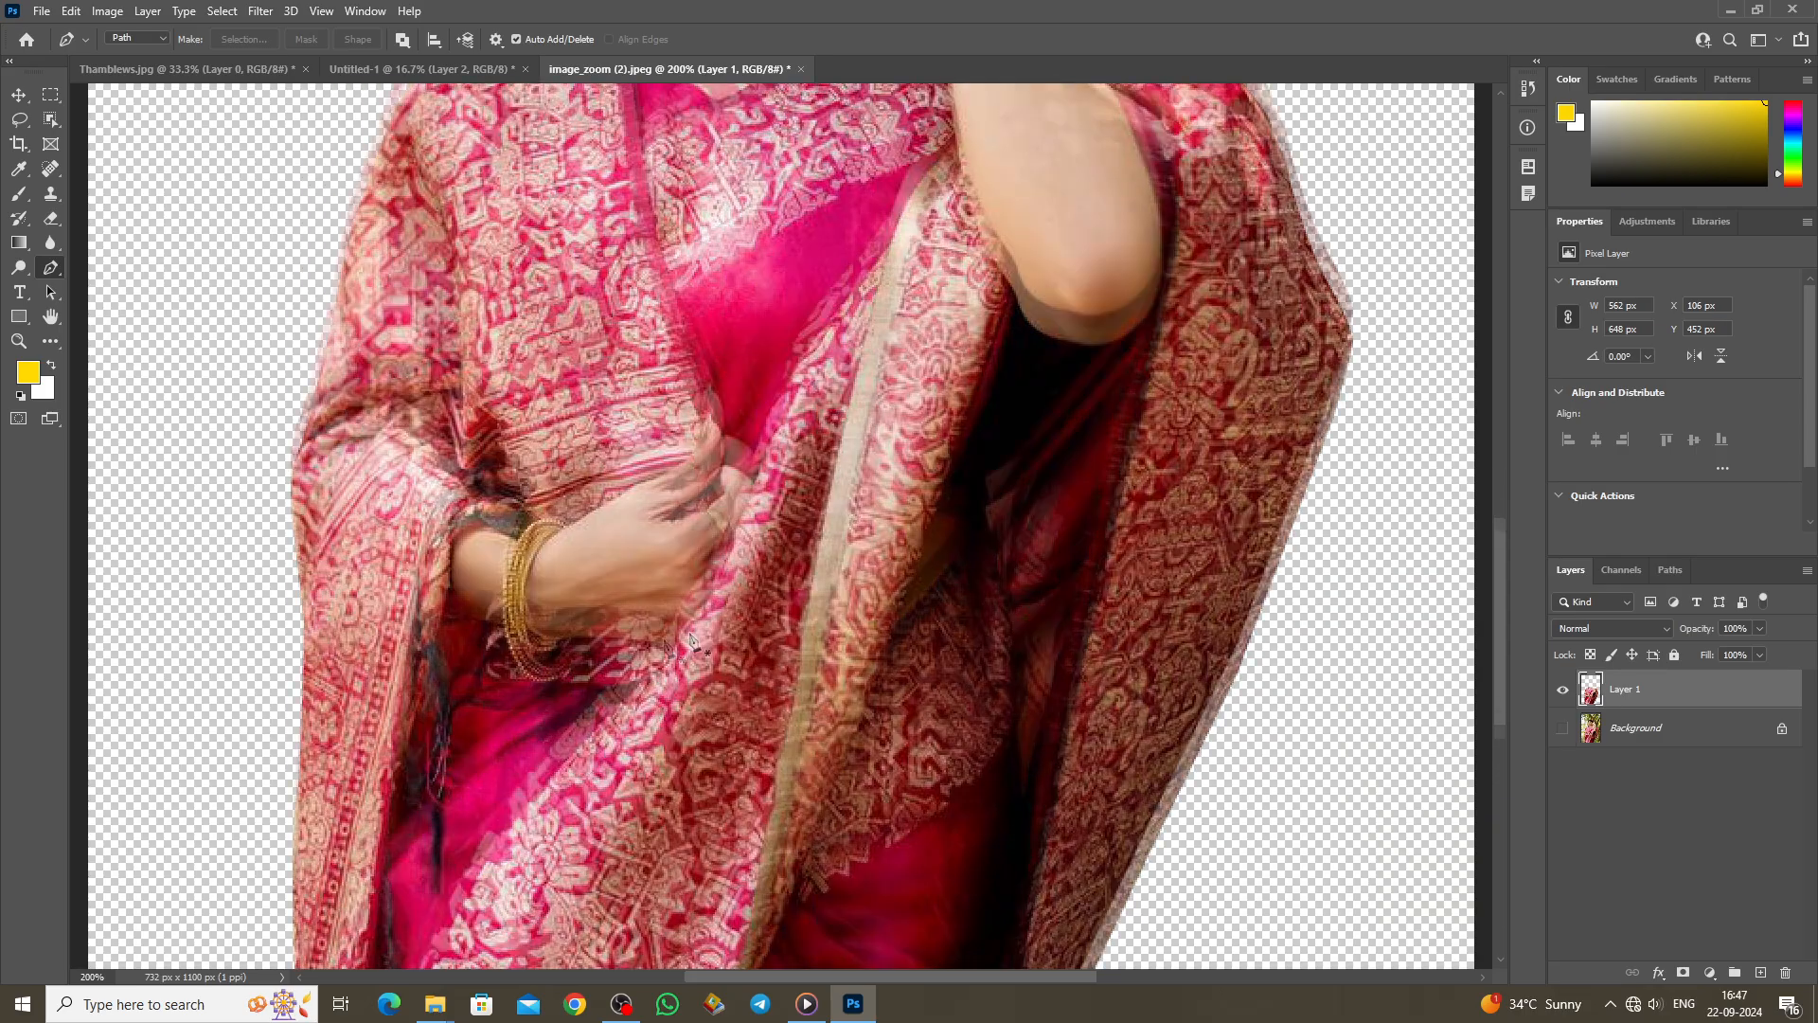
pyautogui.scroll(-2, 481, 599)
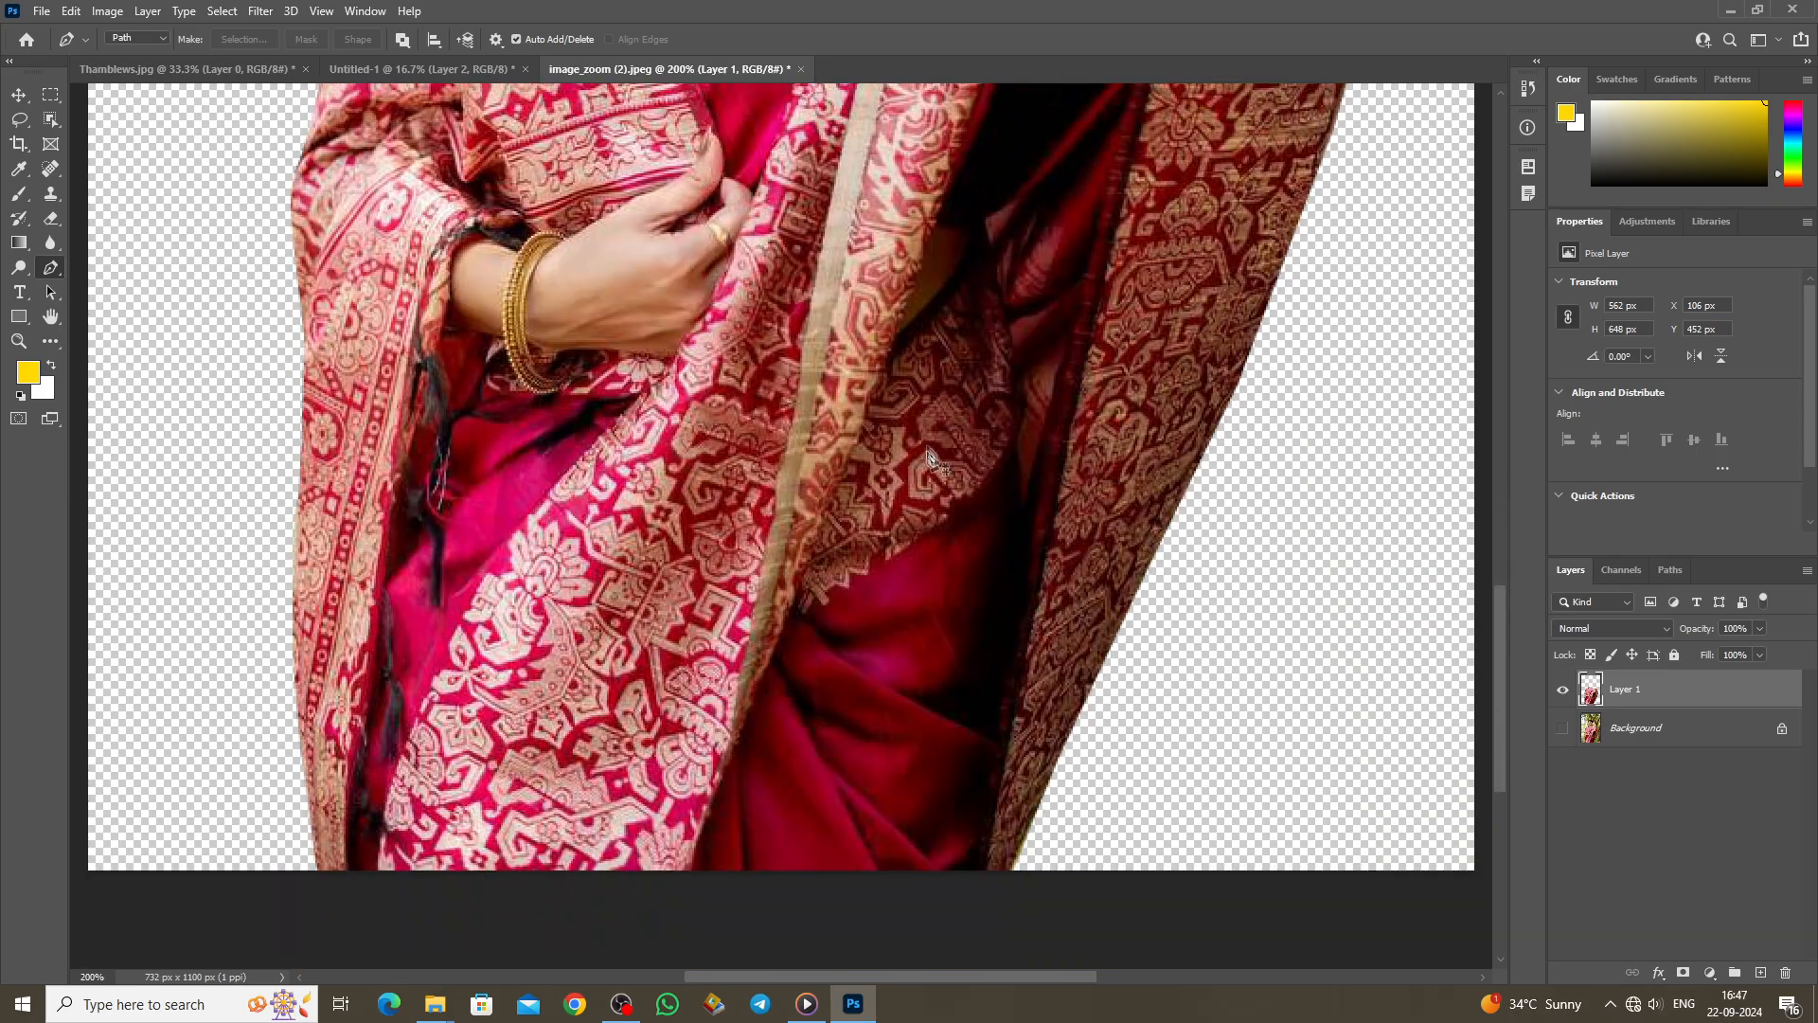
pyautogui.scroll(3, 928, 453)
pyautogui.scroll(7, 928, 453)
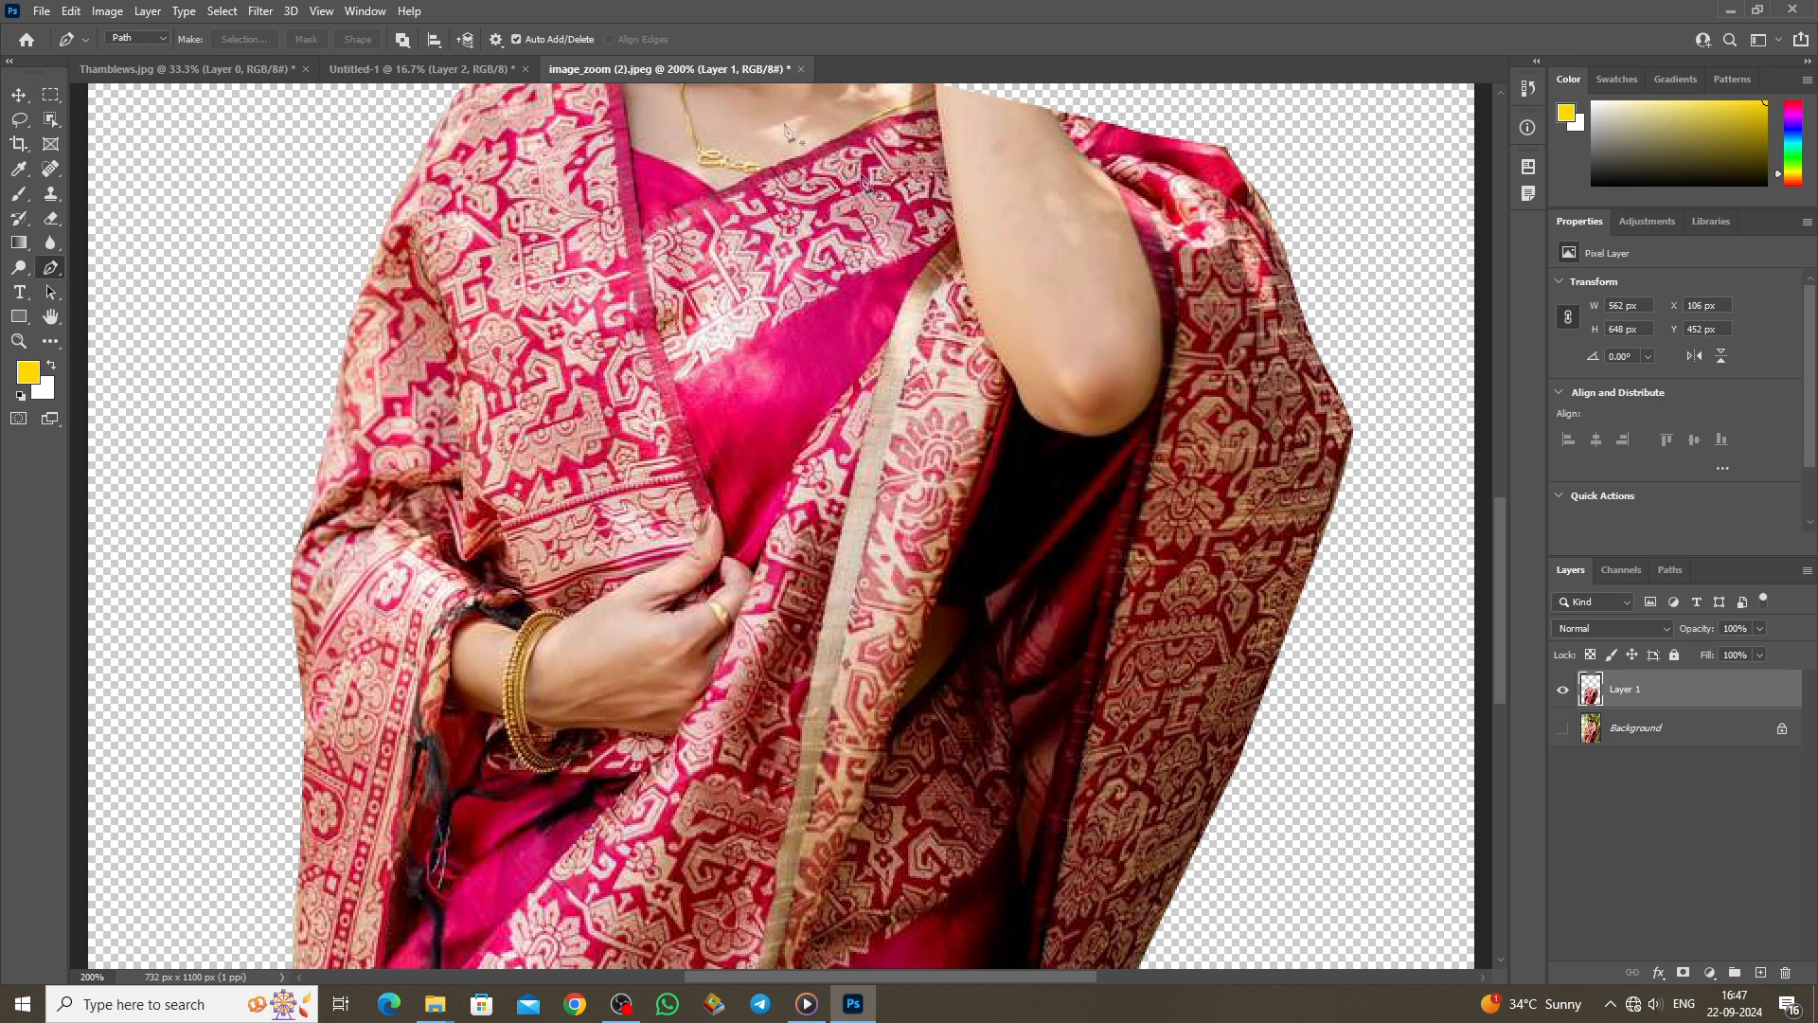
pyautogui.click(801, 70)
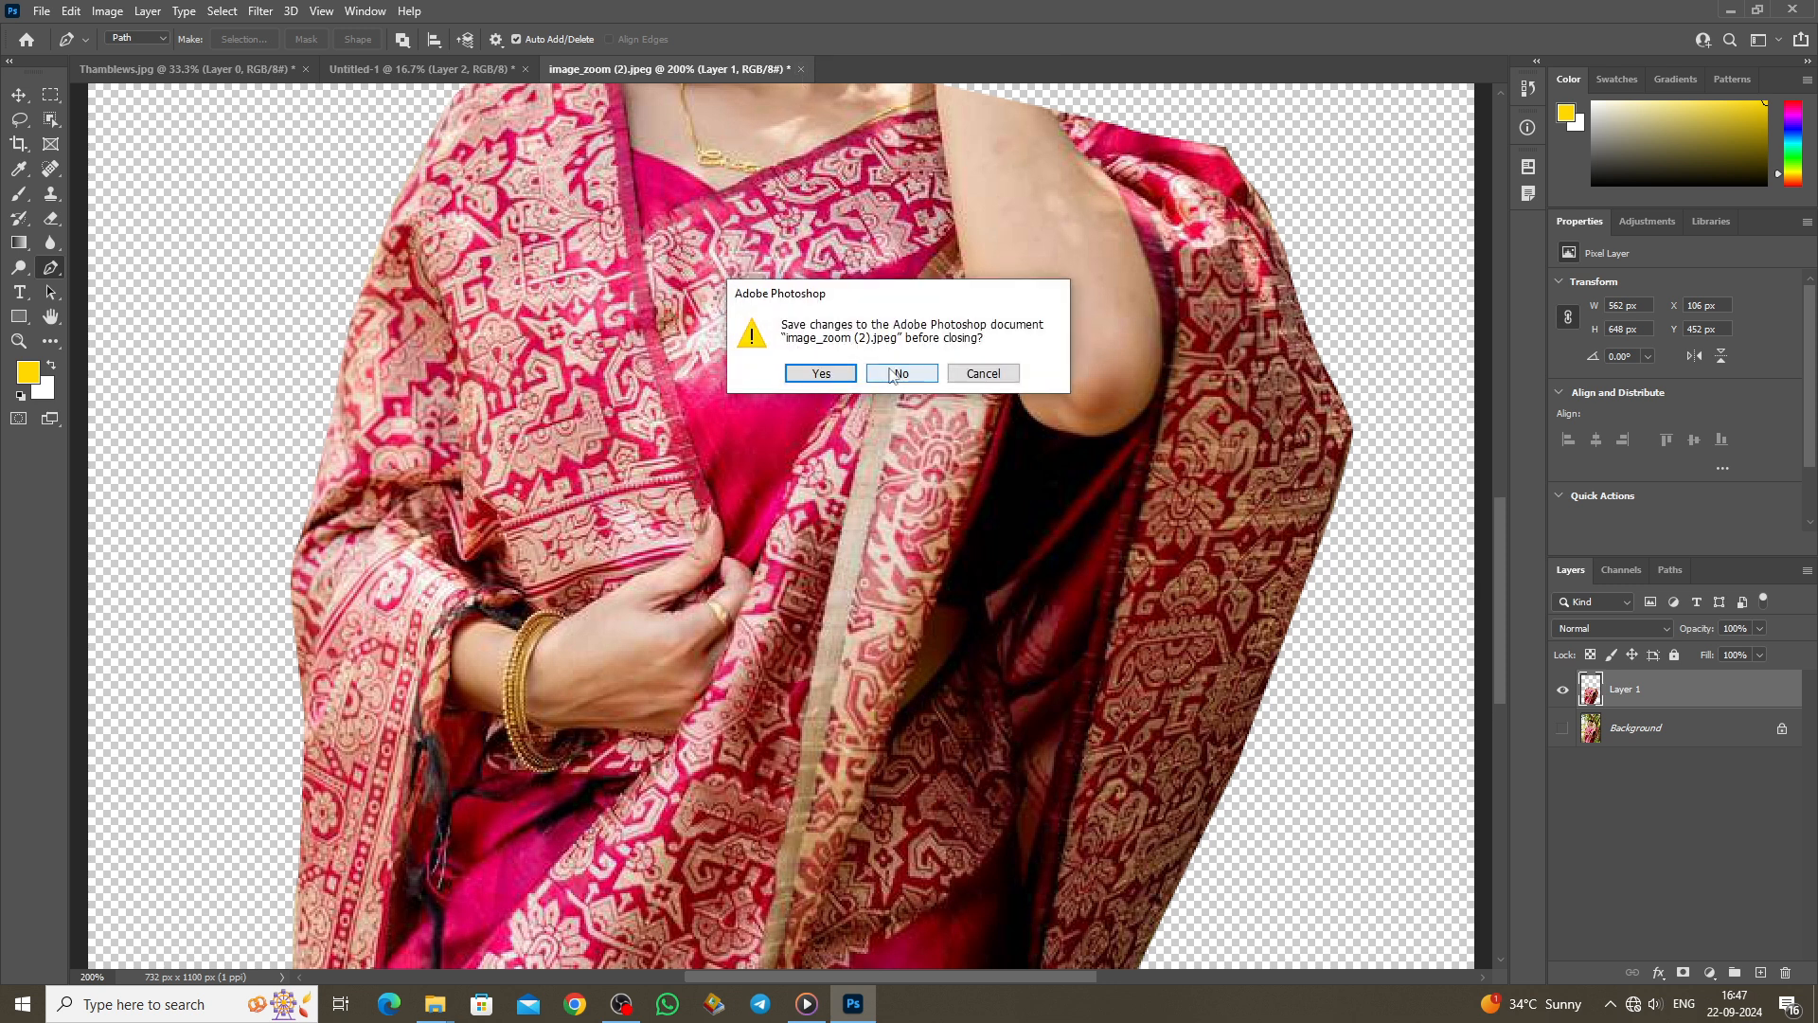
# Step: Discard the photo's changes, then draw freehand curves on Untitled-1 with the Freeform Pen Tool
pyautogui.click(893, 375)
pyautogui.rightClick(59, 267)
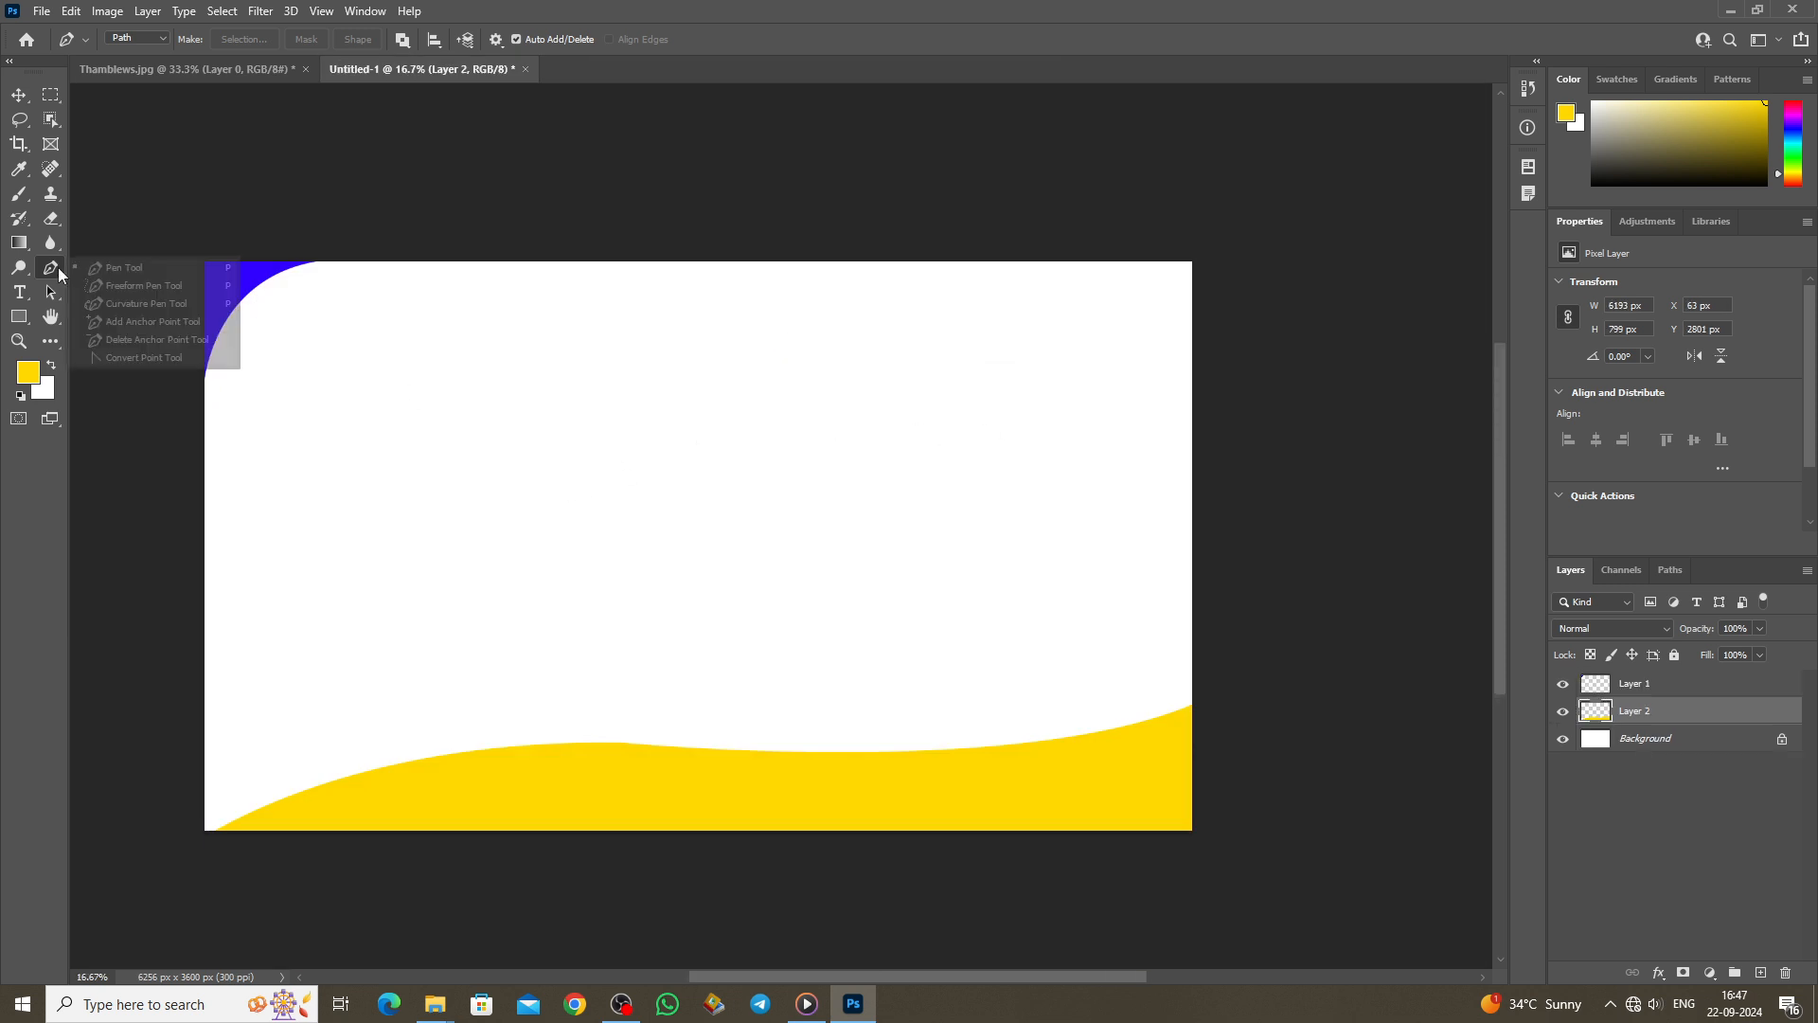
pyautogui.click(139, 288)
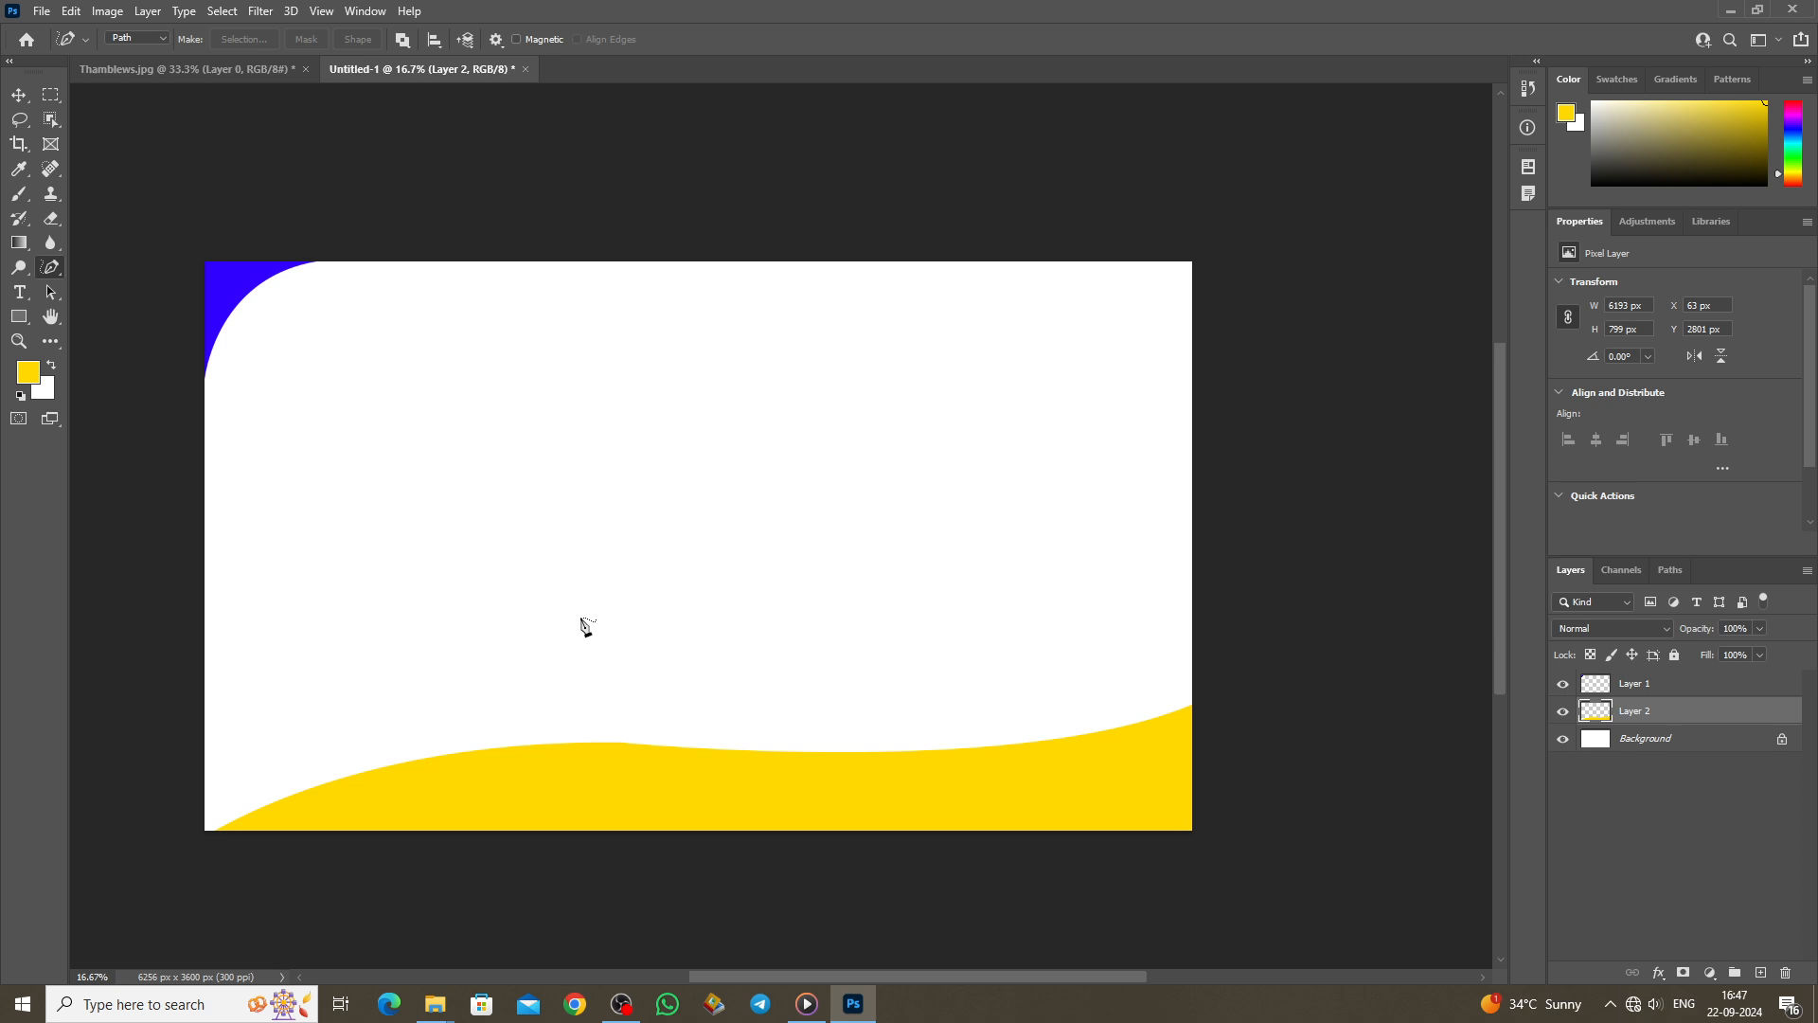
pyautogui.moveTo(436, 557)
pyautogui.mouseDown()
pyautogui.moveTo(375, 507)
pyautogui.moveTo(375, 433)
pyautogui.moveTo(444, 420)
pyautogui.moveTo(595, 519)
pyautogui.moveTo(621, 509)
pyautogui.moveTo(574, 518)
pyautogui.moveTo(525, 444)
pyautogui.moveTo(521, 487)
pyautogui.moveTo(582, 516)
pyautogui.mouseUp()
pyautogui.moveTo(772, 428)
pyautogui.mouseDown()
pyautogui.moveTo(738, 464)
pyautogui.moveTo(755, 554)
pyautogui.moveTo(827, 511)
pyautogui.moveTo(772, 432)
pyautogui.mouseUp()
pyautogui.moveTo(946, 414)
pyautogui.mouseDown()
pyautogui.moveTo(981, 564)
pyautogui.moveTo(995, 394)
pyautogui.moveTo(947, 407)
pyautogui.mouseUp()
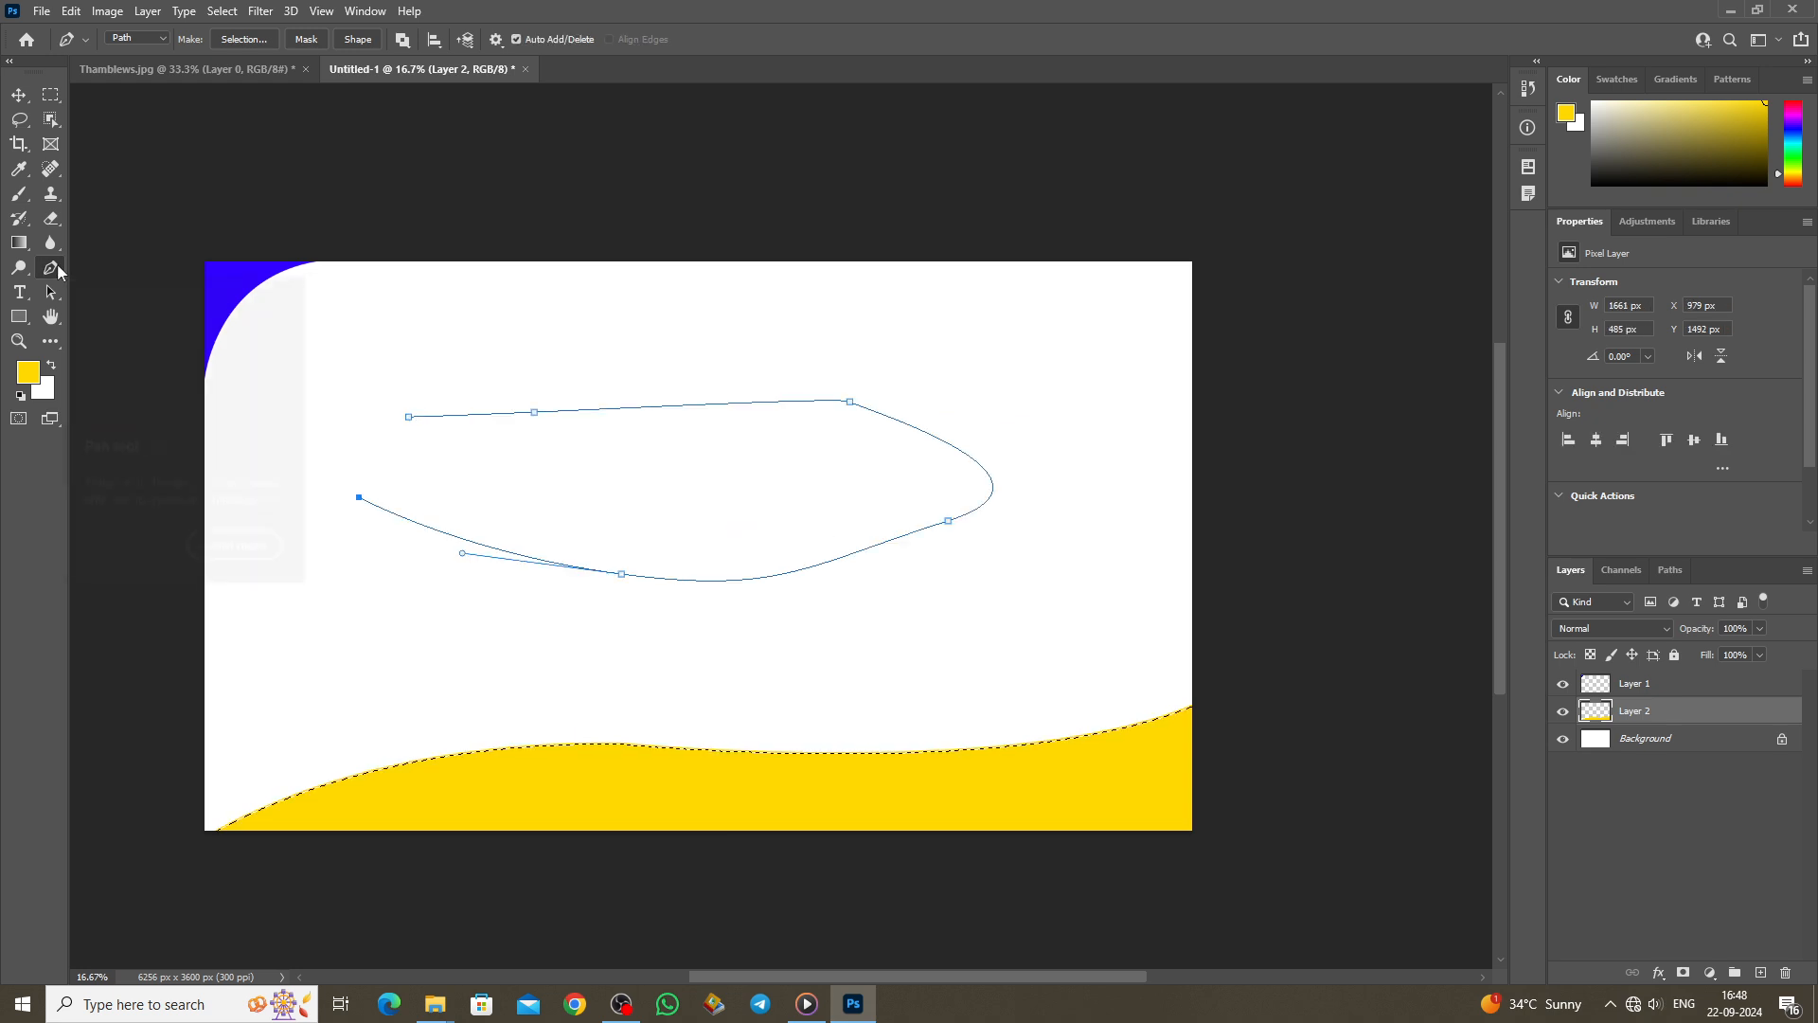
# Step: Add an anchor to the path's top edge and drag it into a peak, then a gentle bump
pyautogui.rightClick(51, 267)
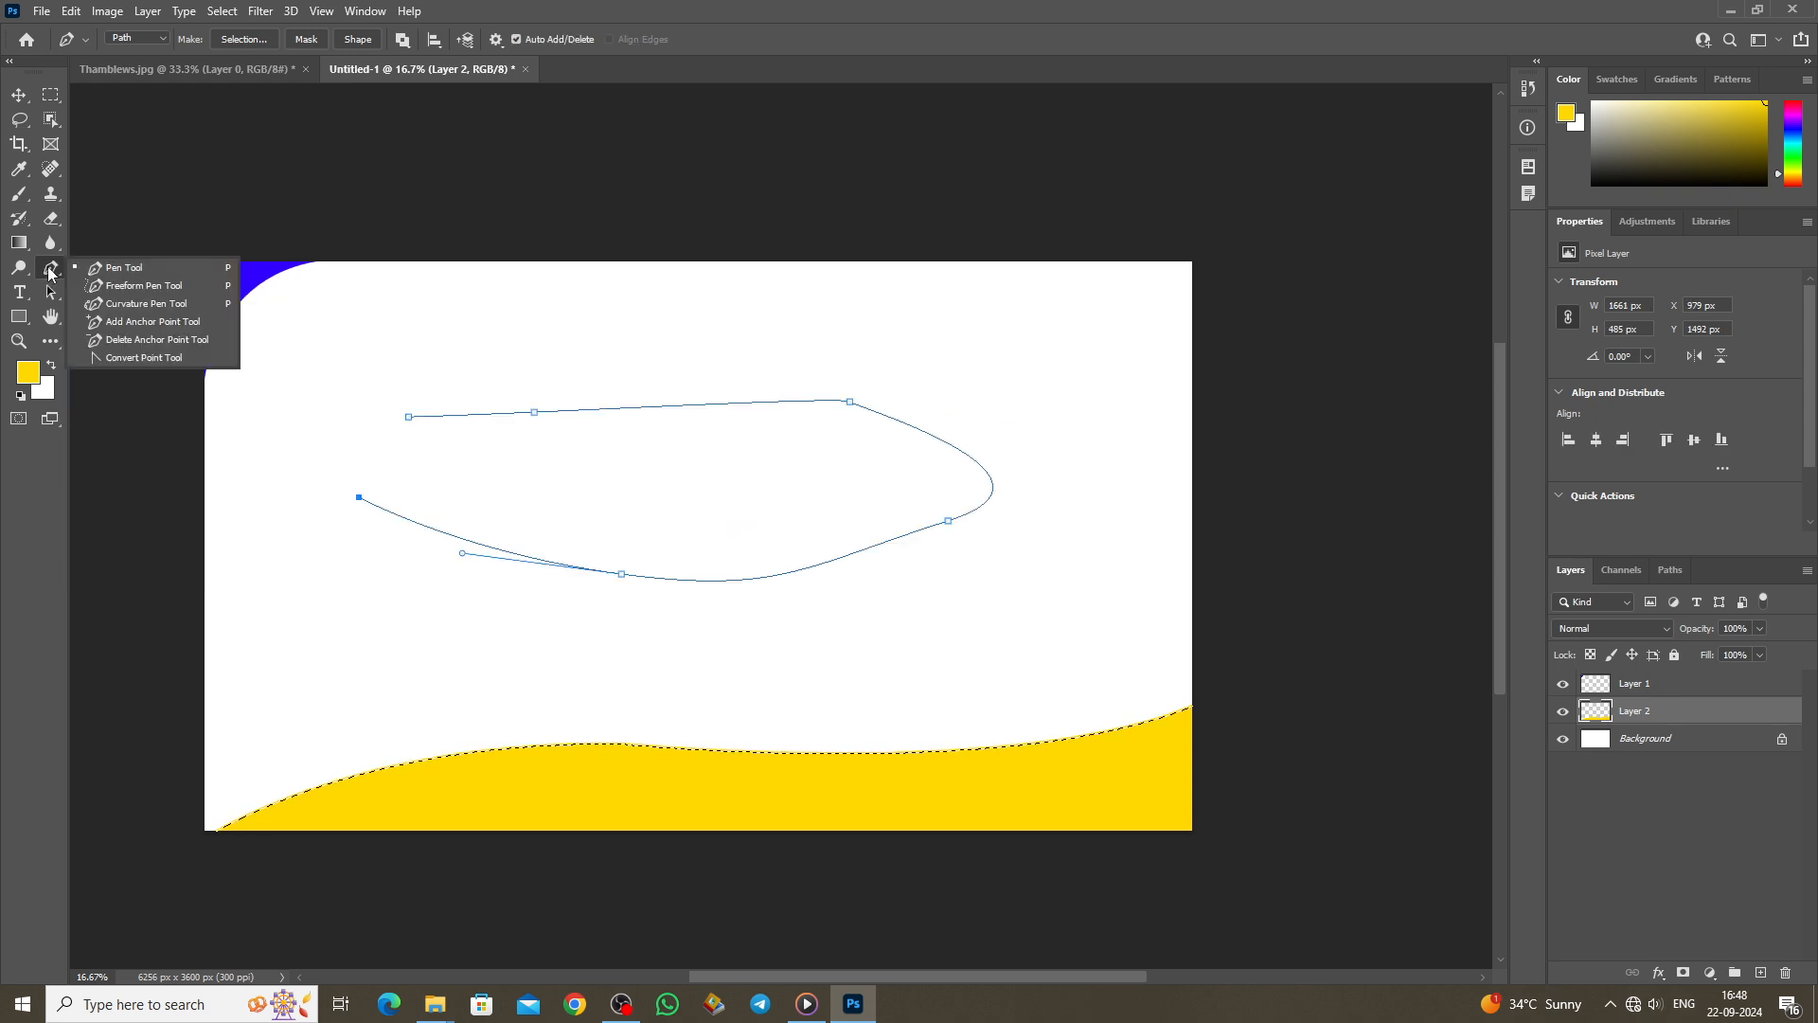
pyautogui.click(132, 322)
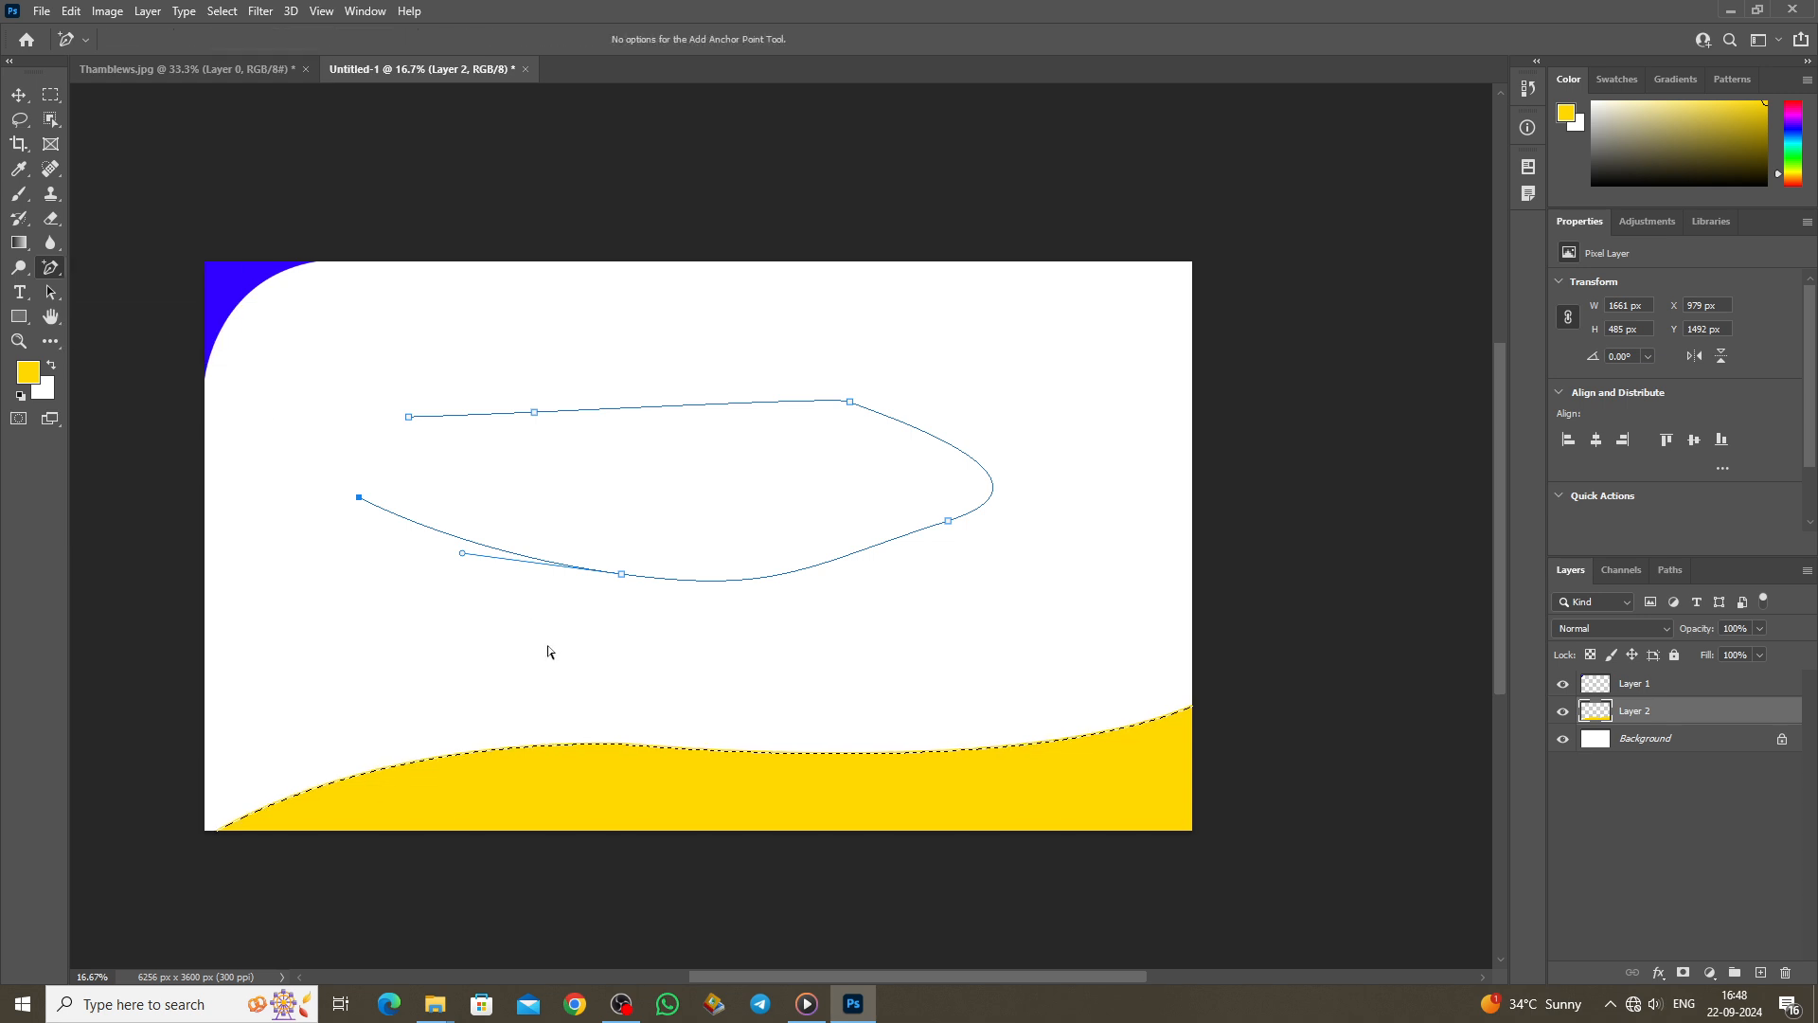
pyautogui.click(473, 415)
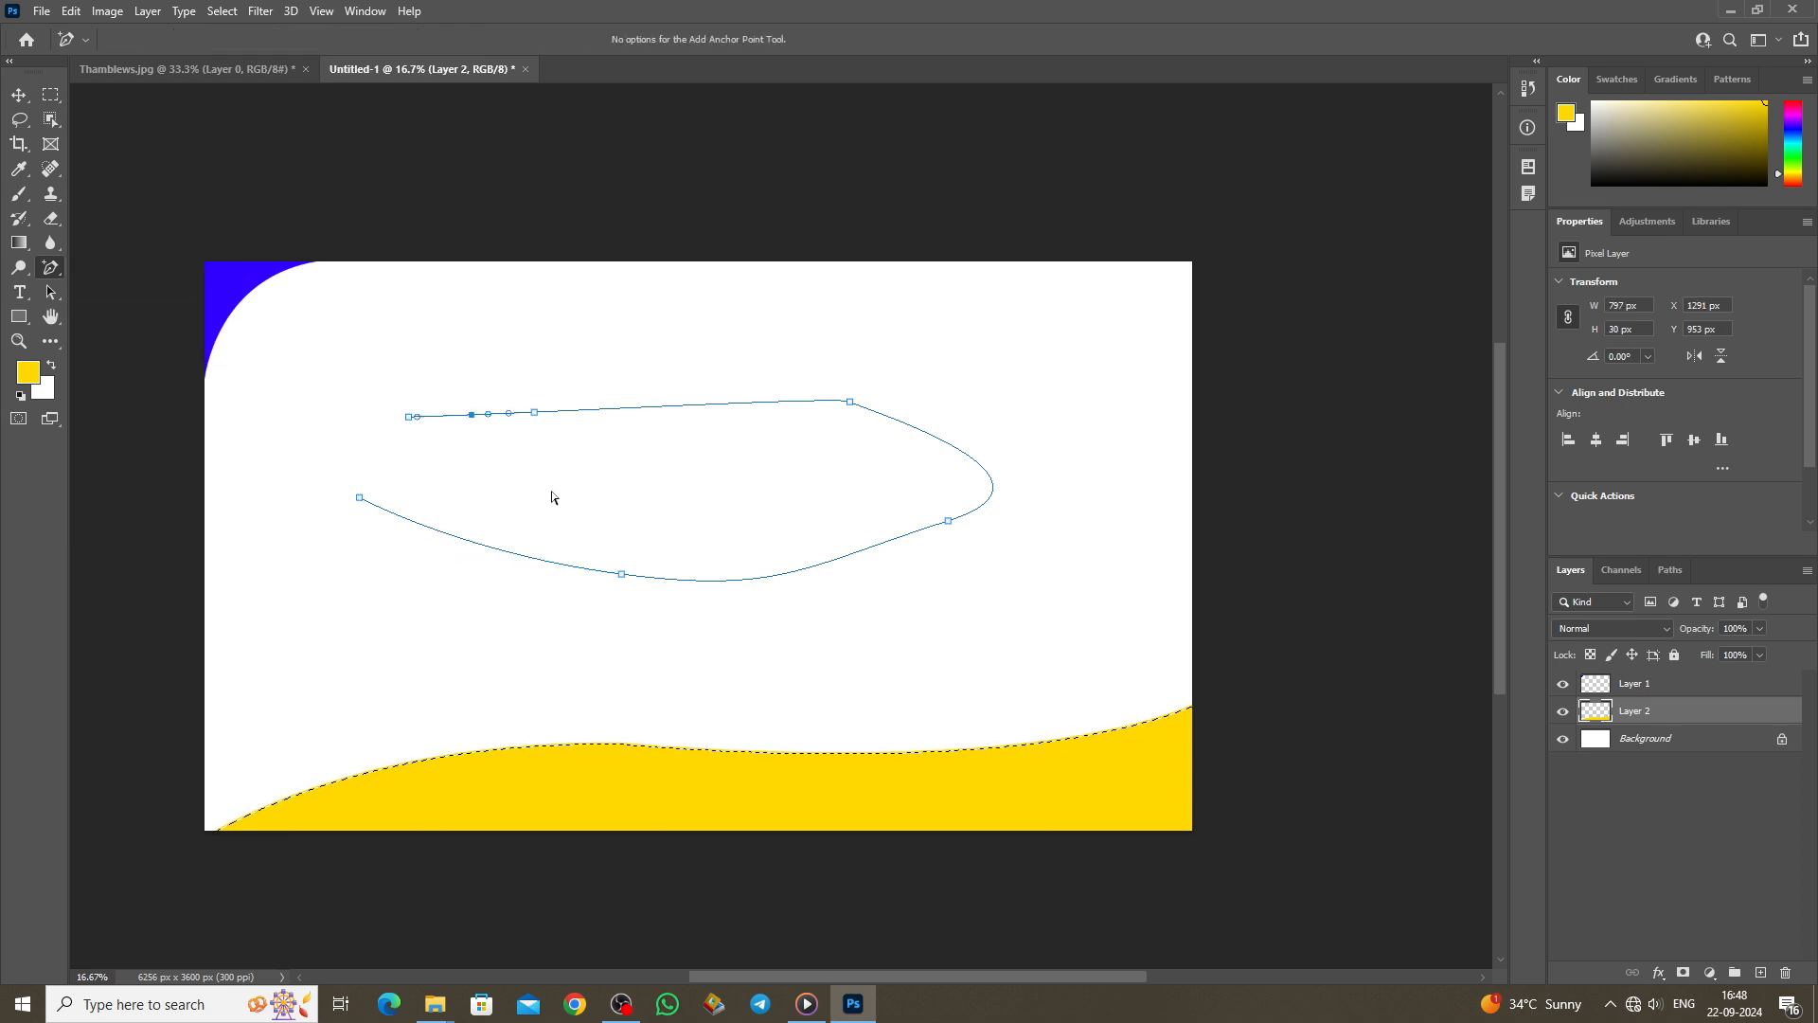
pyautogui.hotkey('ctrl', 'd')
pyautogui.moveTo(473, 417)
pyautogui.mouseDown()
pyautogui.moveTo(474, 386)
pyautogui.moveTo(478, 418)
pyautogui.mouseUp()
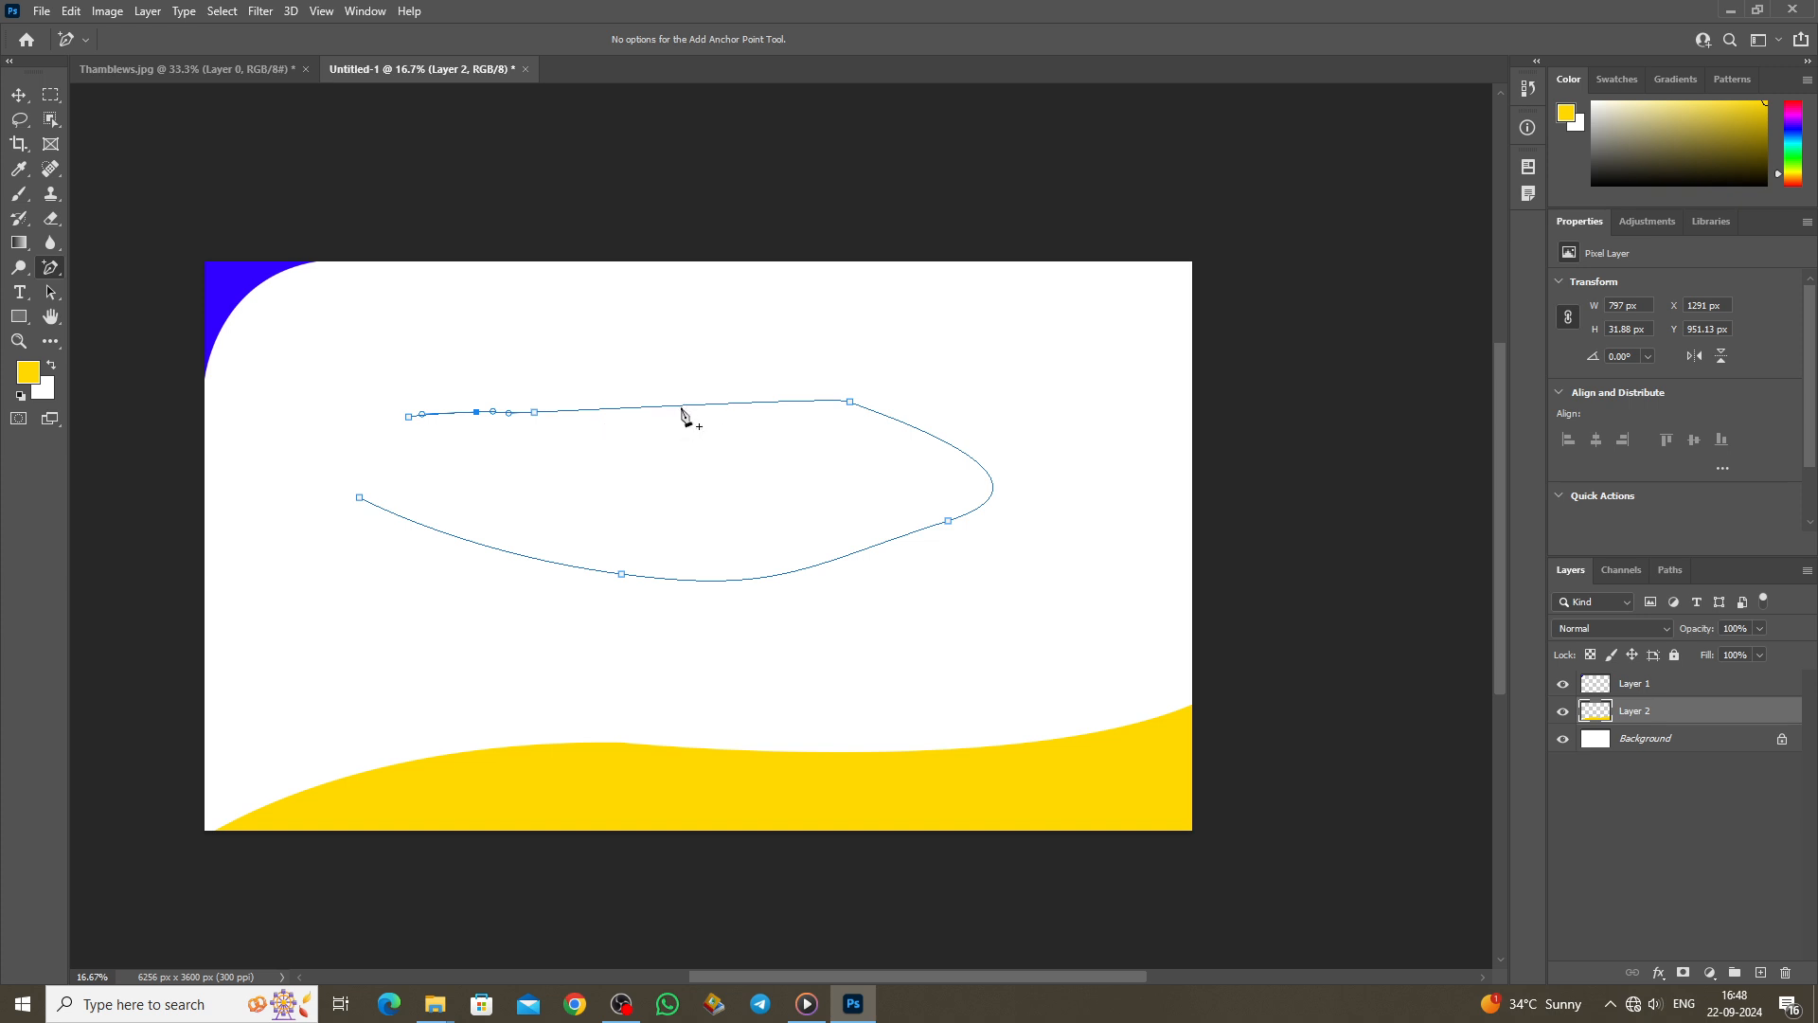
pyautogui.moveTo(684, 408); pyautogui.dragTo(645, 349)
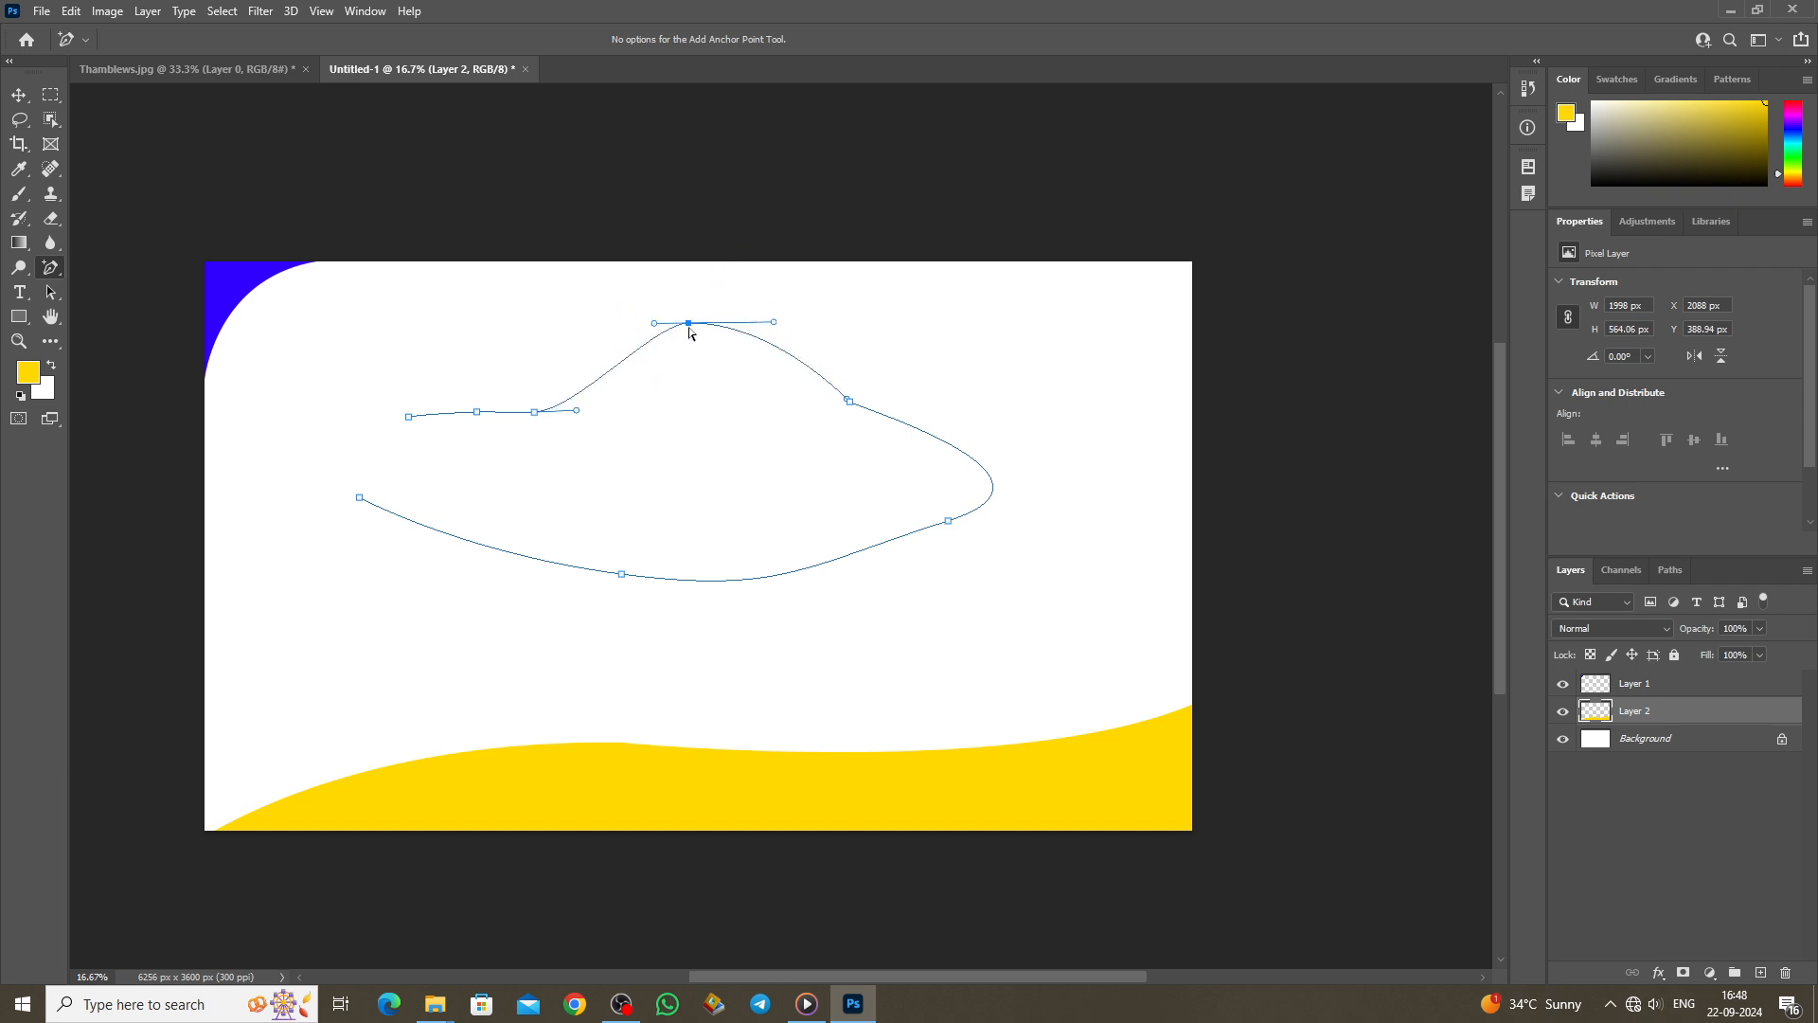
pyautogui.moveTo(690, 324); pyautogui.dragTo(691, 390)
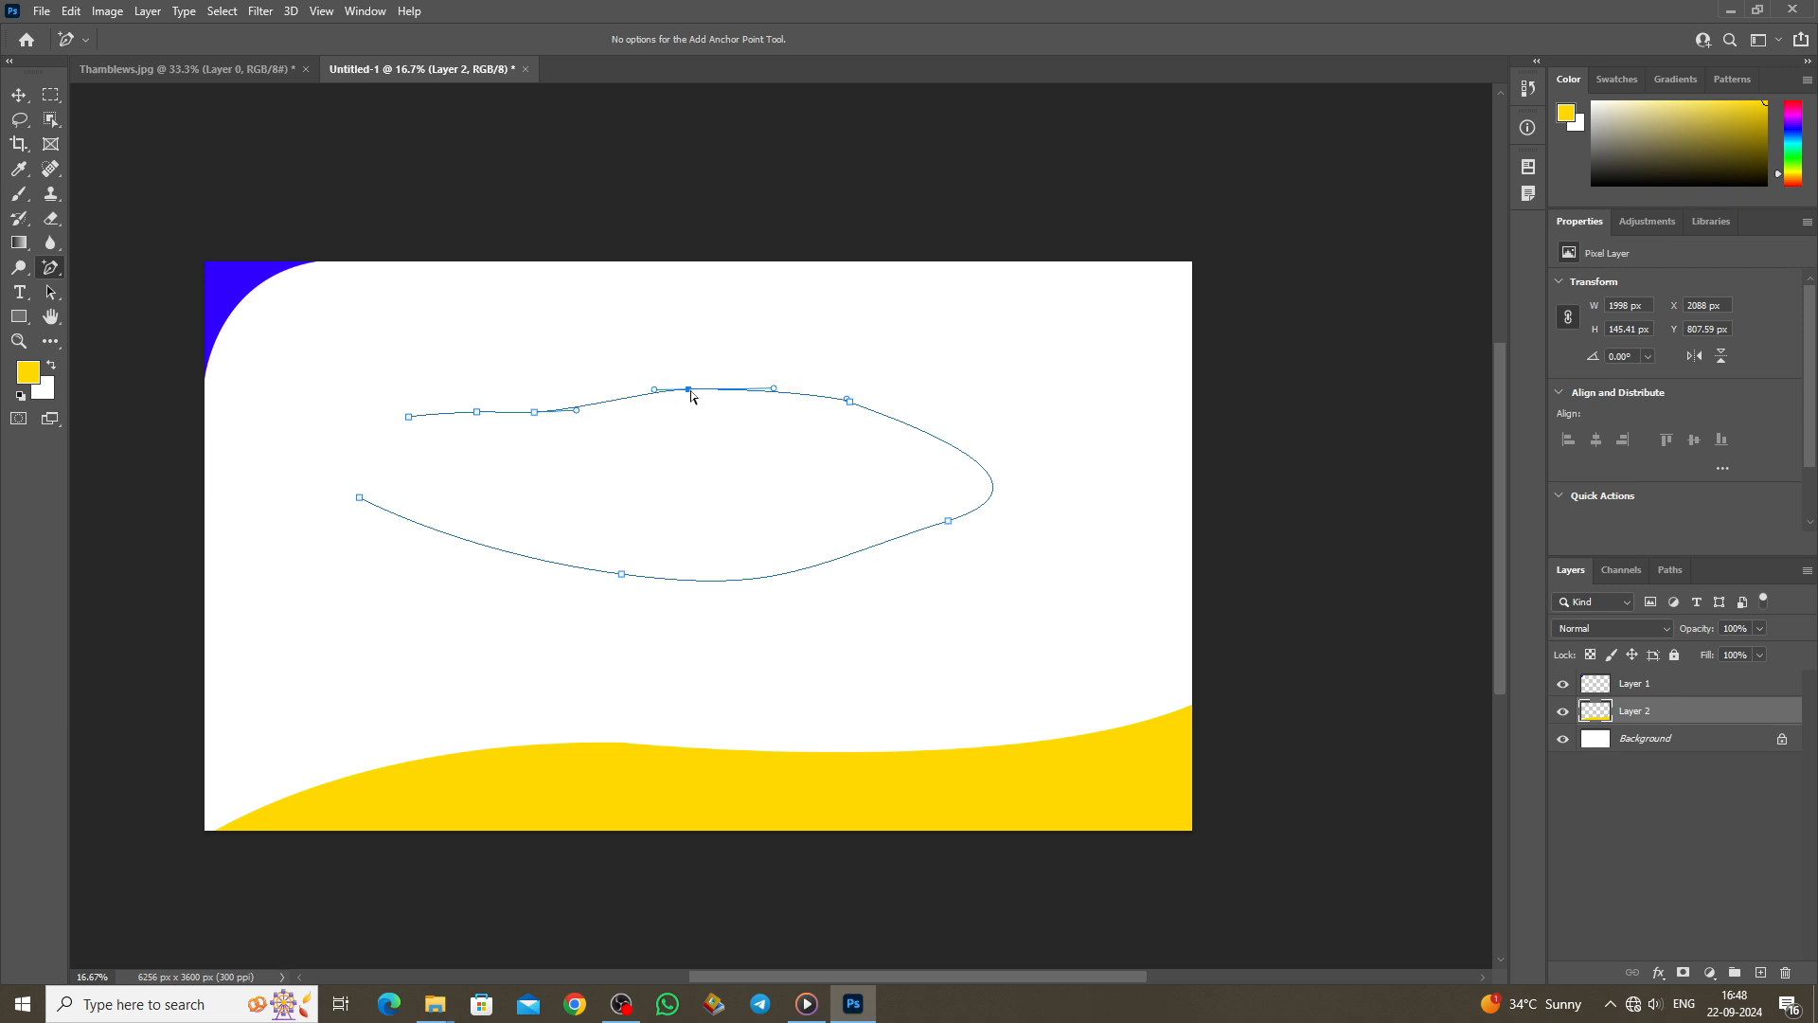
# Step: With the Pen Tool, run the path to the bottom-left corner and along the yellow wave to the right edge
pyautogui.rightClick(50, 267)
pyautogui.click(104, 272)
pyautogui.click(216, 831)
pyautogui.moveTo(403, 766); pyautogui.dragTo(469, 752)
pyautogui.click(581, 742)
pyautogui.click(724, 750)
pyautogui.click(866, 750)
pyautogui.click(1073, 737)
pyautogui.click(1196, 705)
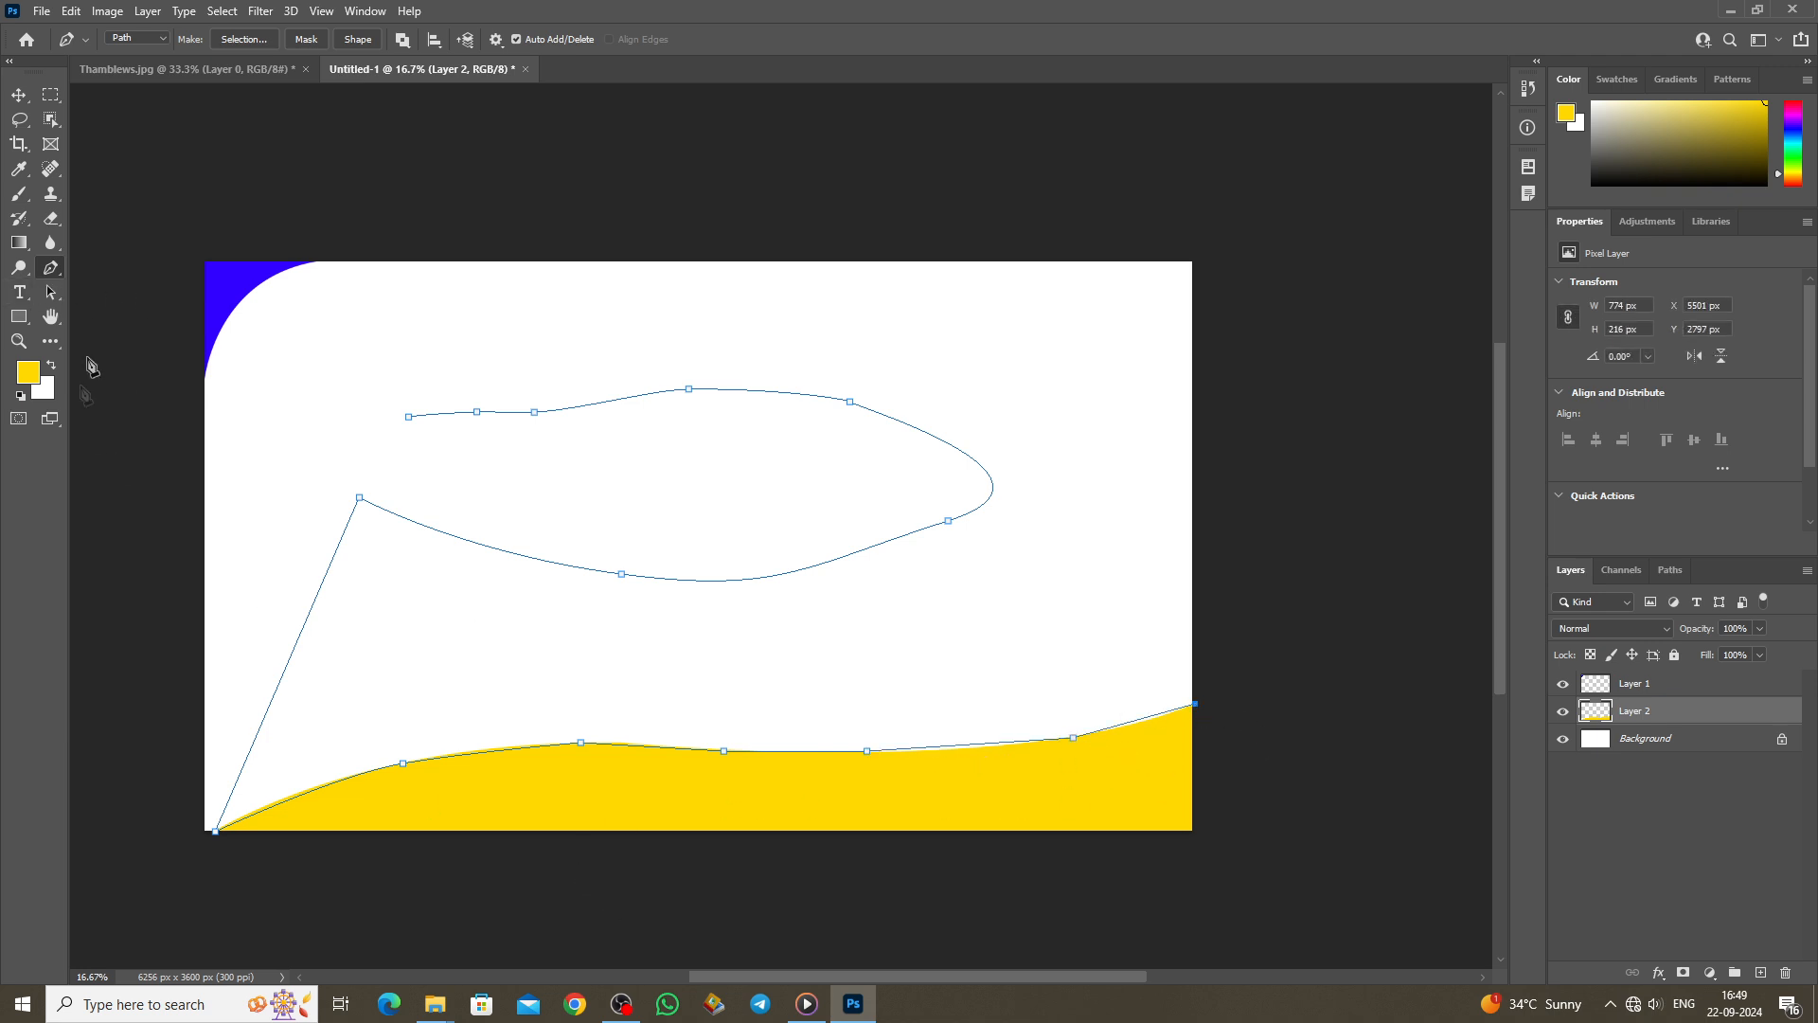
# Step: Add four anchors along the lower path over the yellow wave, nudging each slightly
pyautogui.rightClick(52, 271)
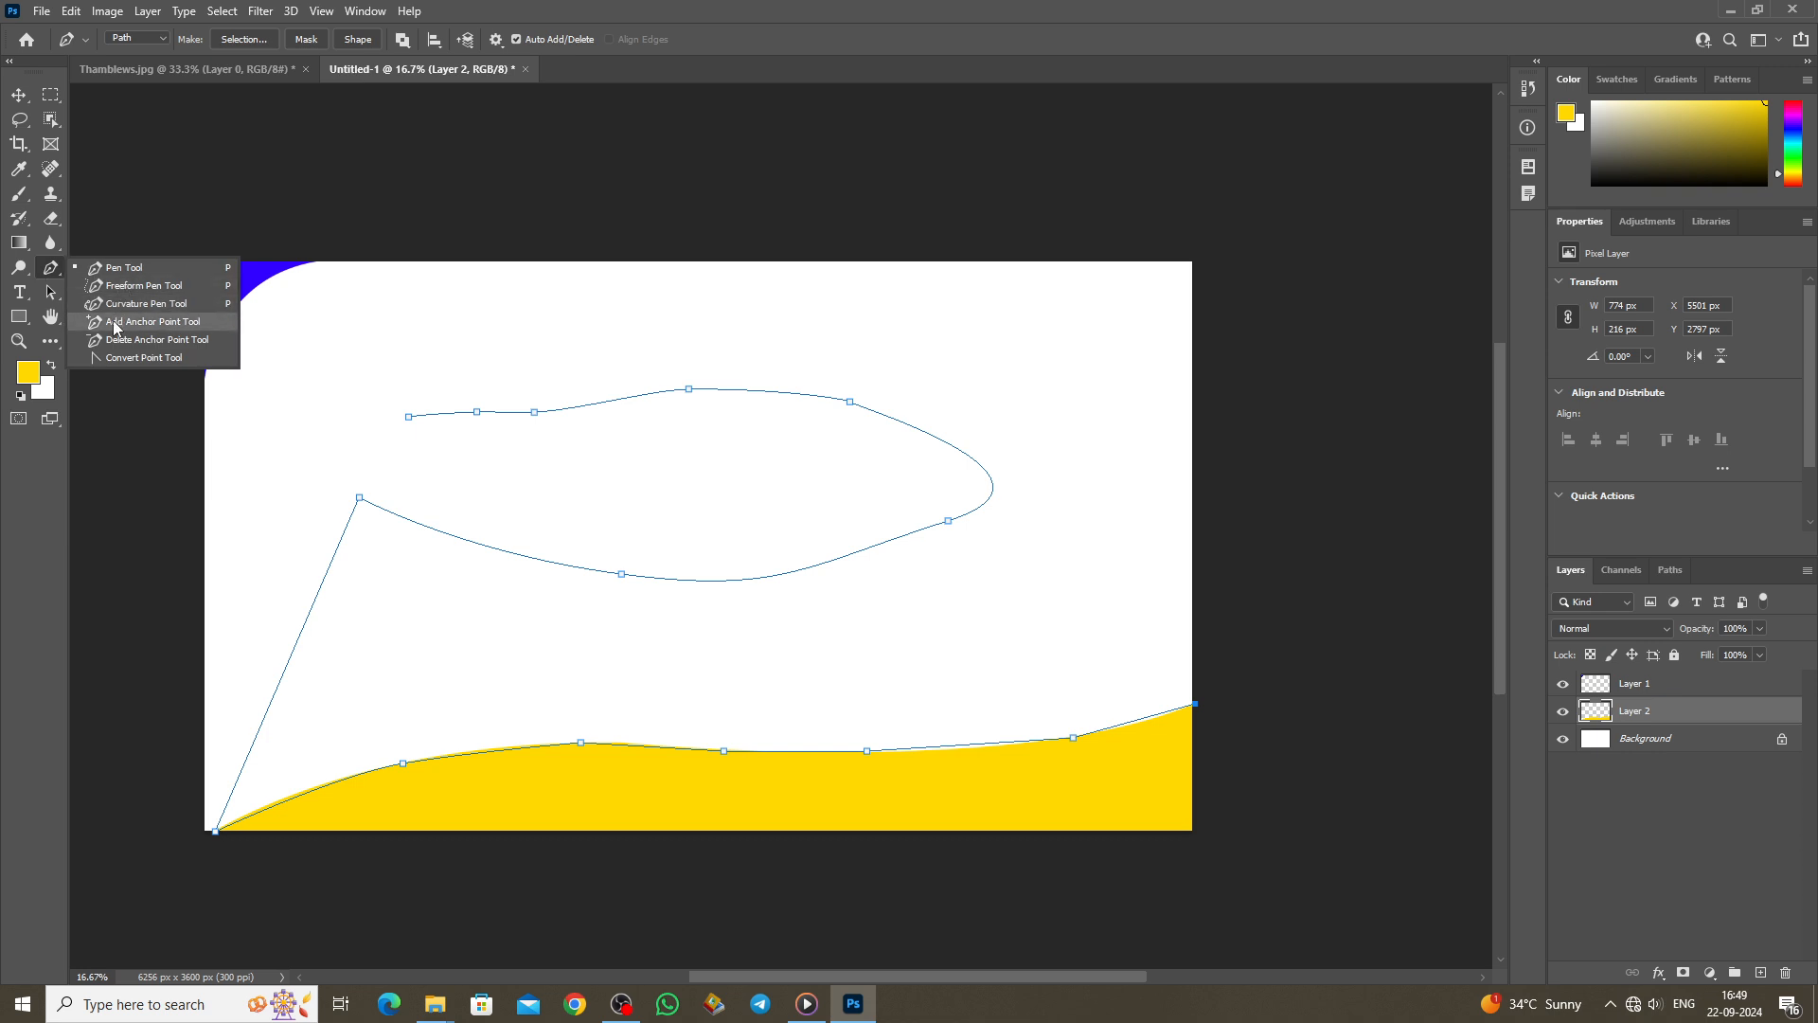
pyautogui.click(114, 323)
pyautogui.click(970, 747)
pyautogui.moveTo(965, 748); pyautogui.dragTo(966, 752)
pyautogui.click(1141, 722)
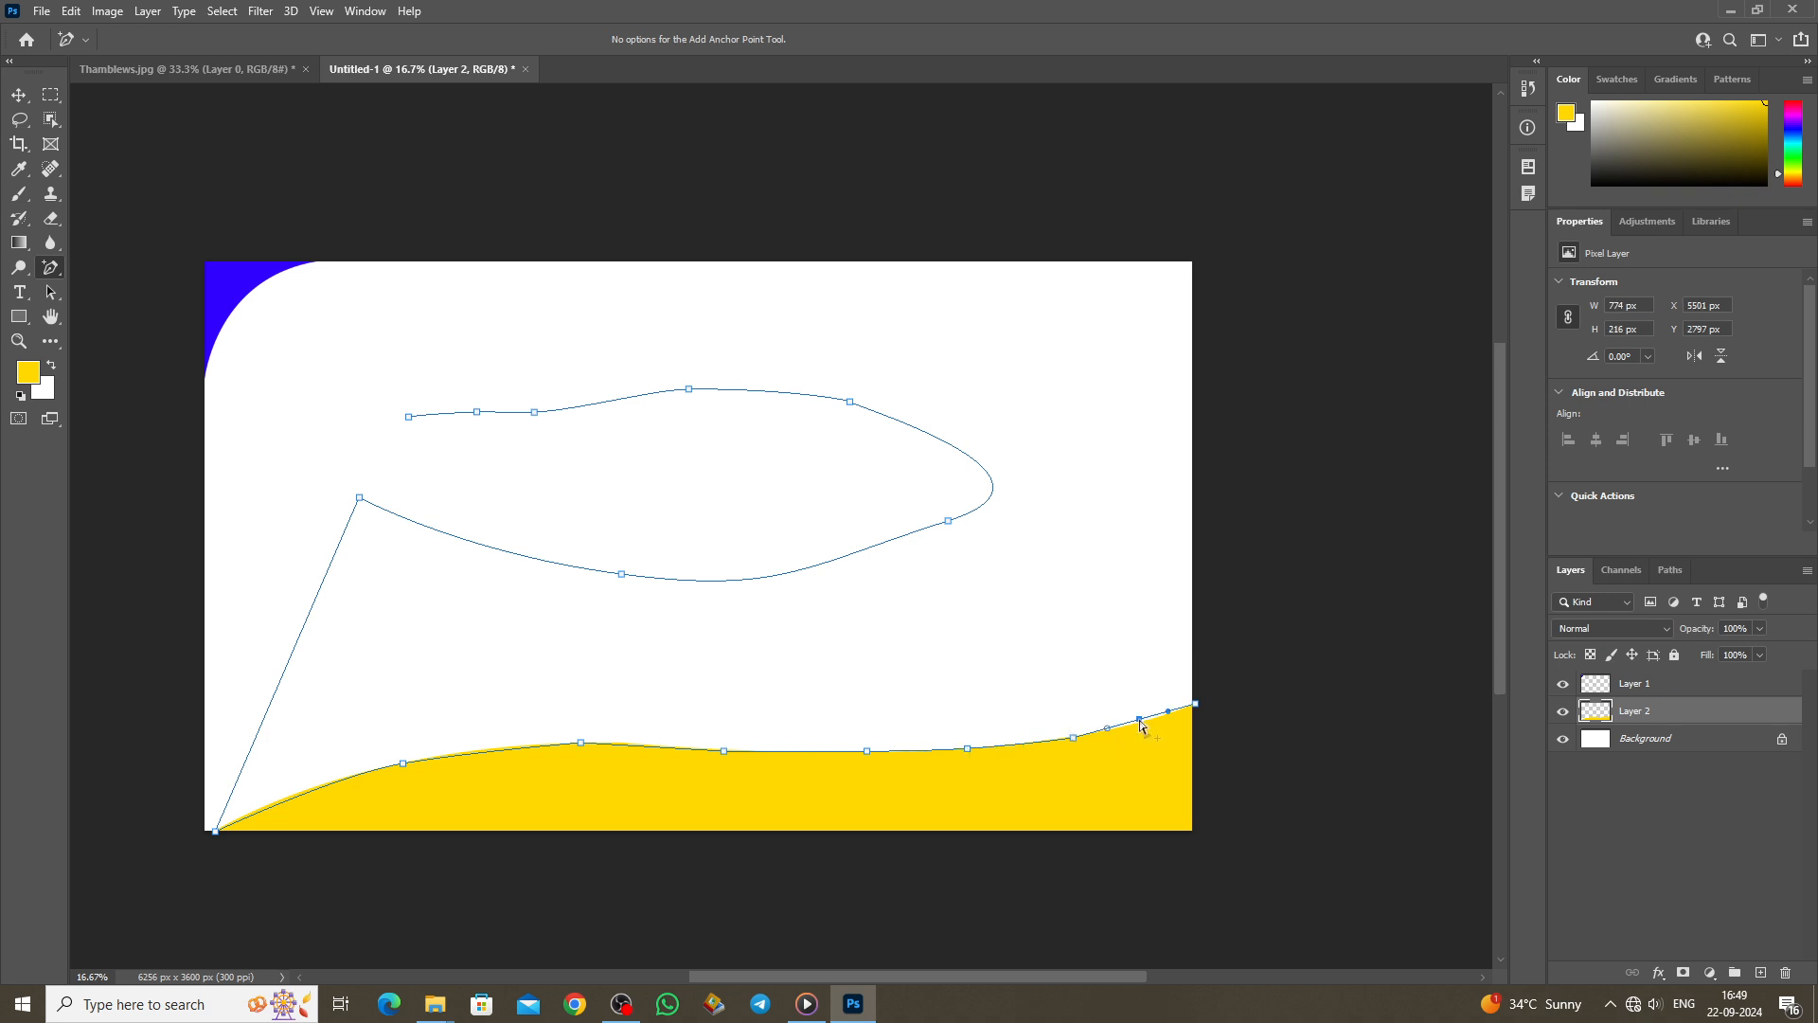
pyautogui.moveTo(1141, 726); pyautogui.dragTo(1138, 722)
pyautogui.click(651, 747)
pyautogui.moveTo(650, 747); pyautogui.dragTo(647, 745)
pyautogui.click(481, 754)
pyautogui.moveTo(481, 754); pyautogui.dragTo(485, 751)
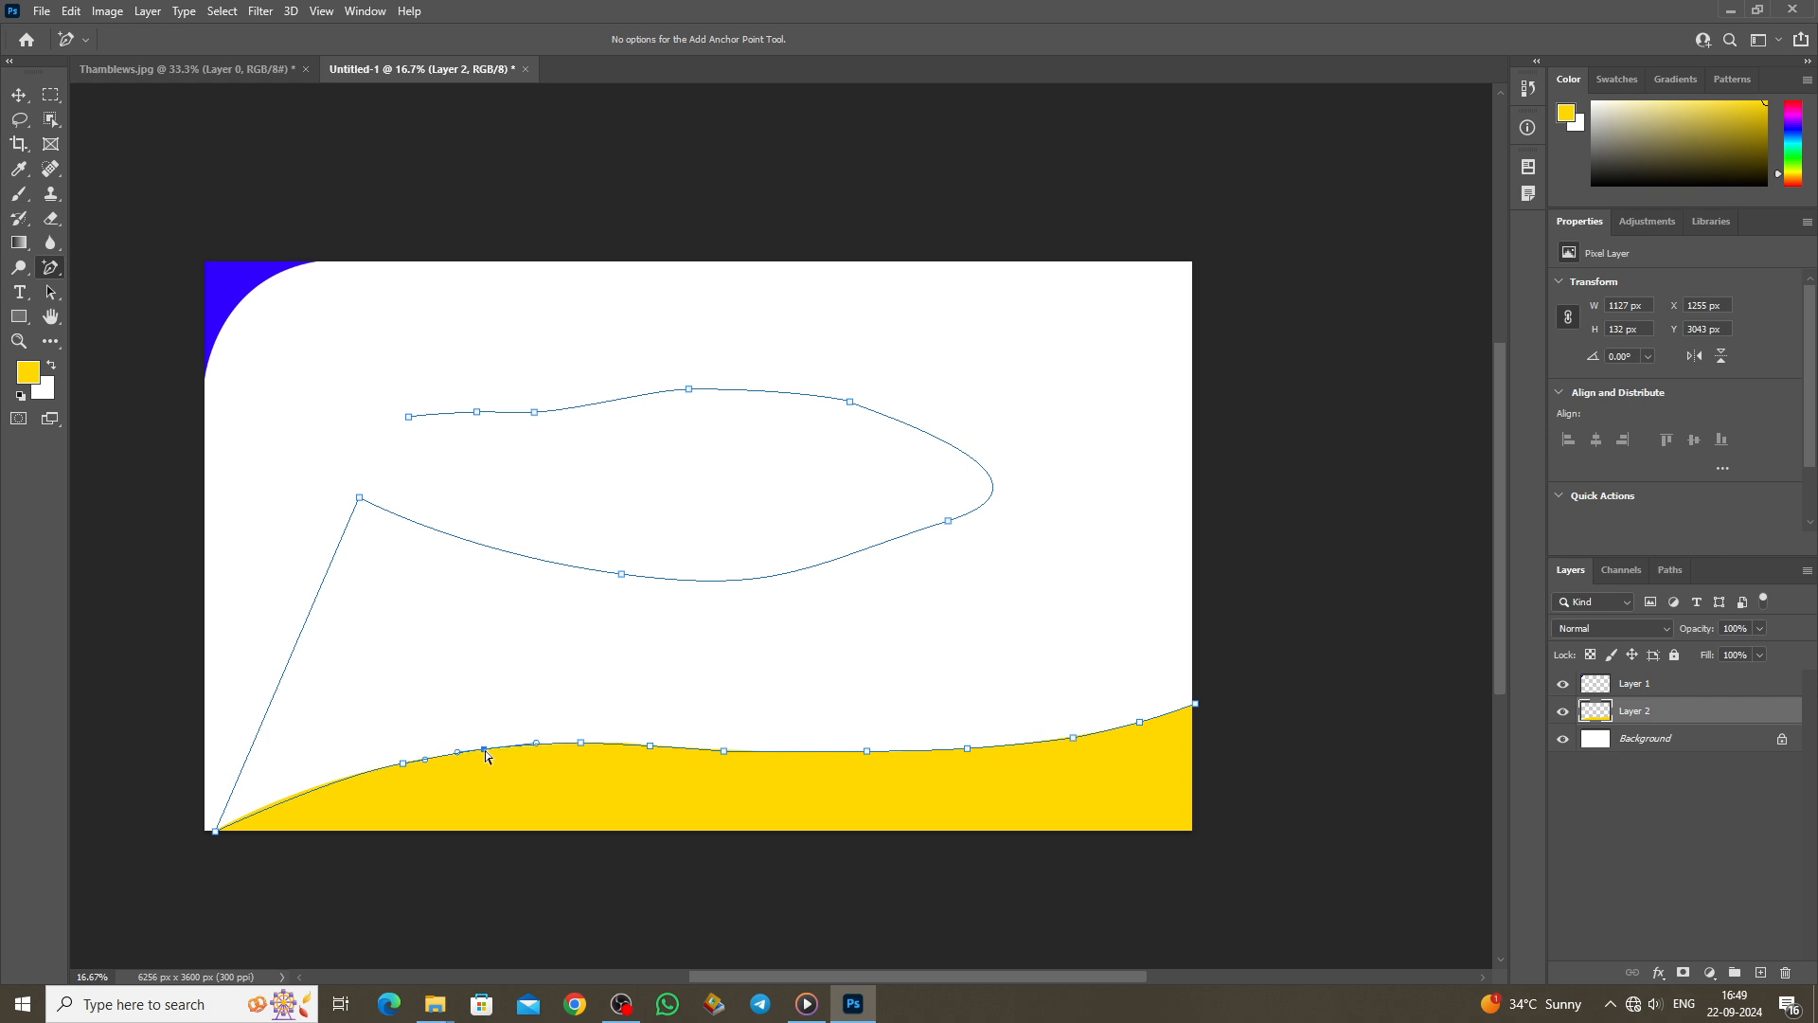
pyautogui.rightClick(51, 268)
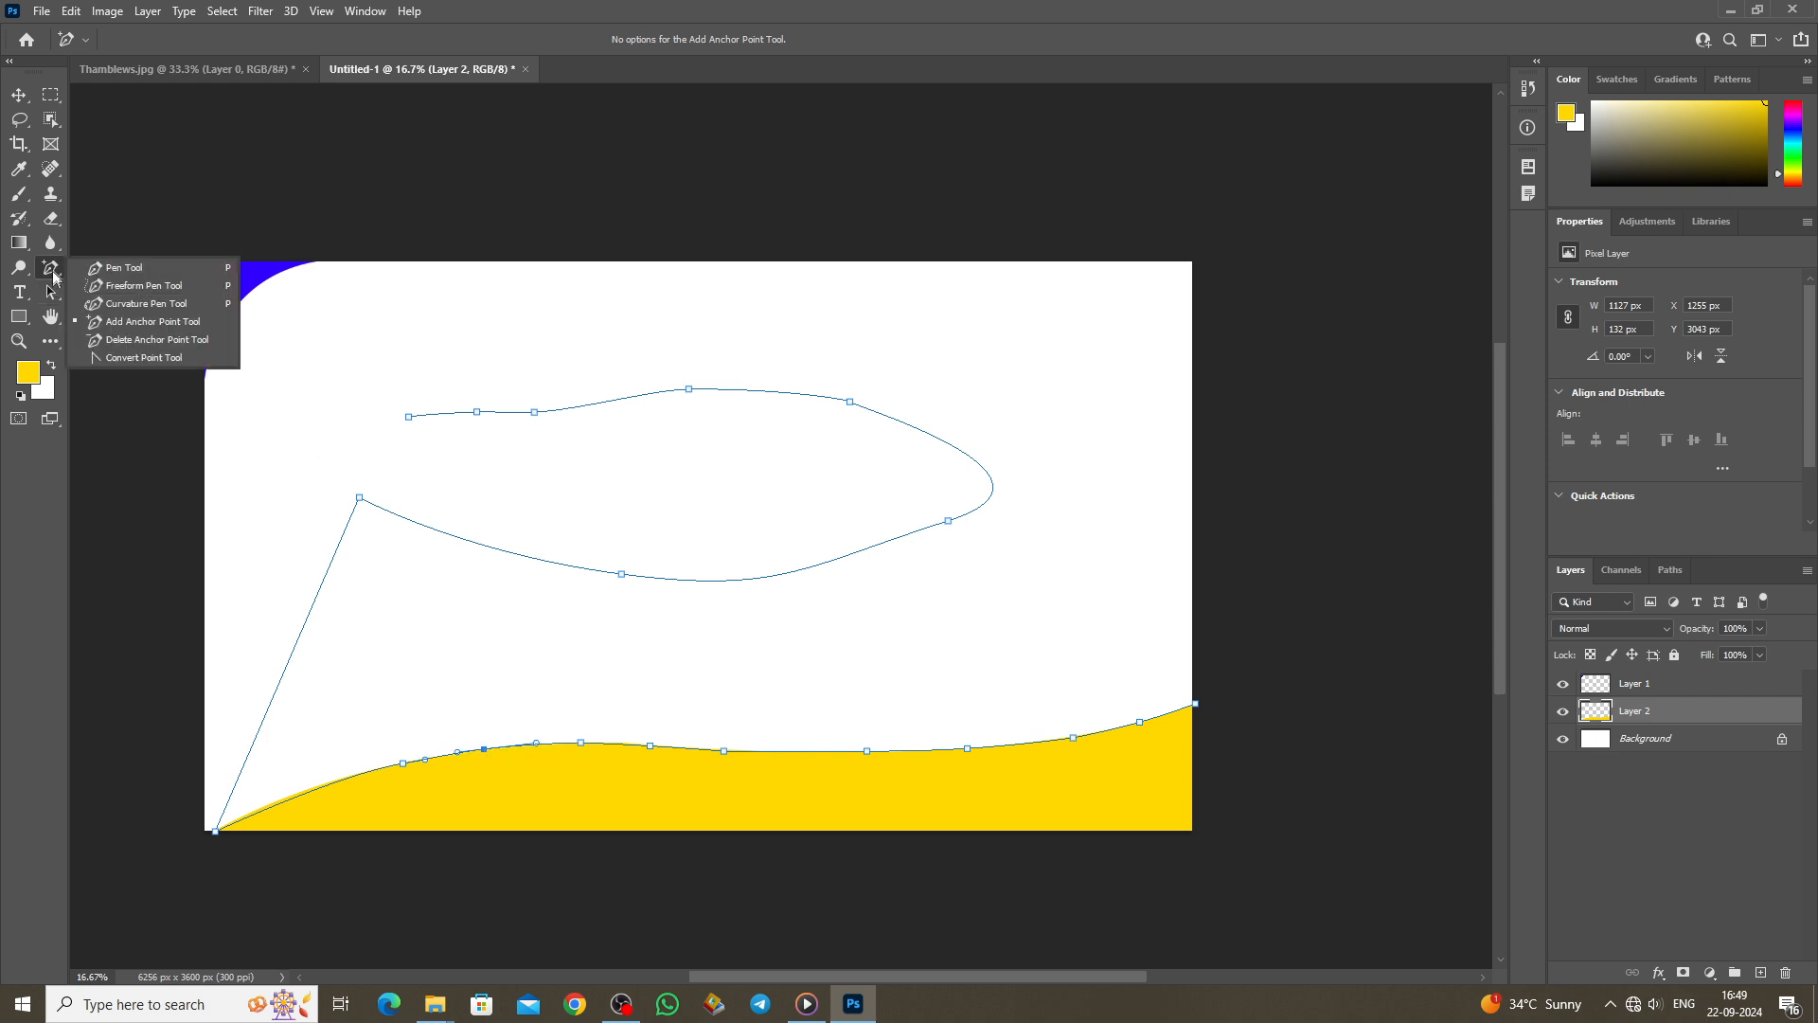
# Step: Delete six anchors from the lower path with the Delete Anchor Point Tool and reposition the remaining one
pyautogui.click(117, 339)
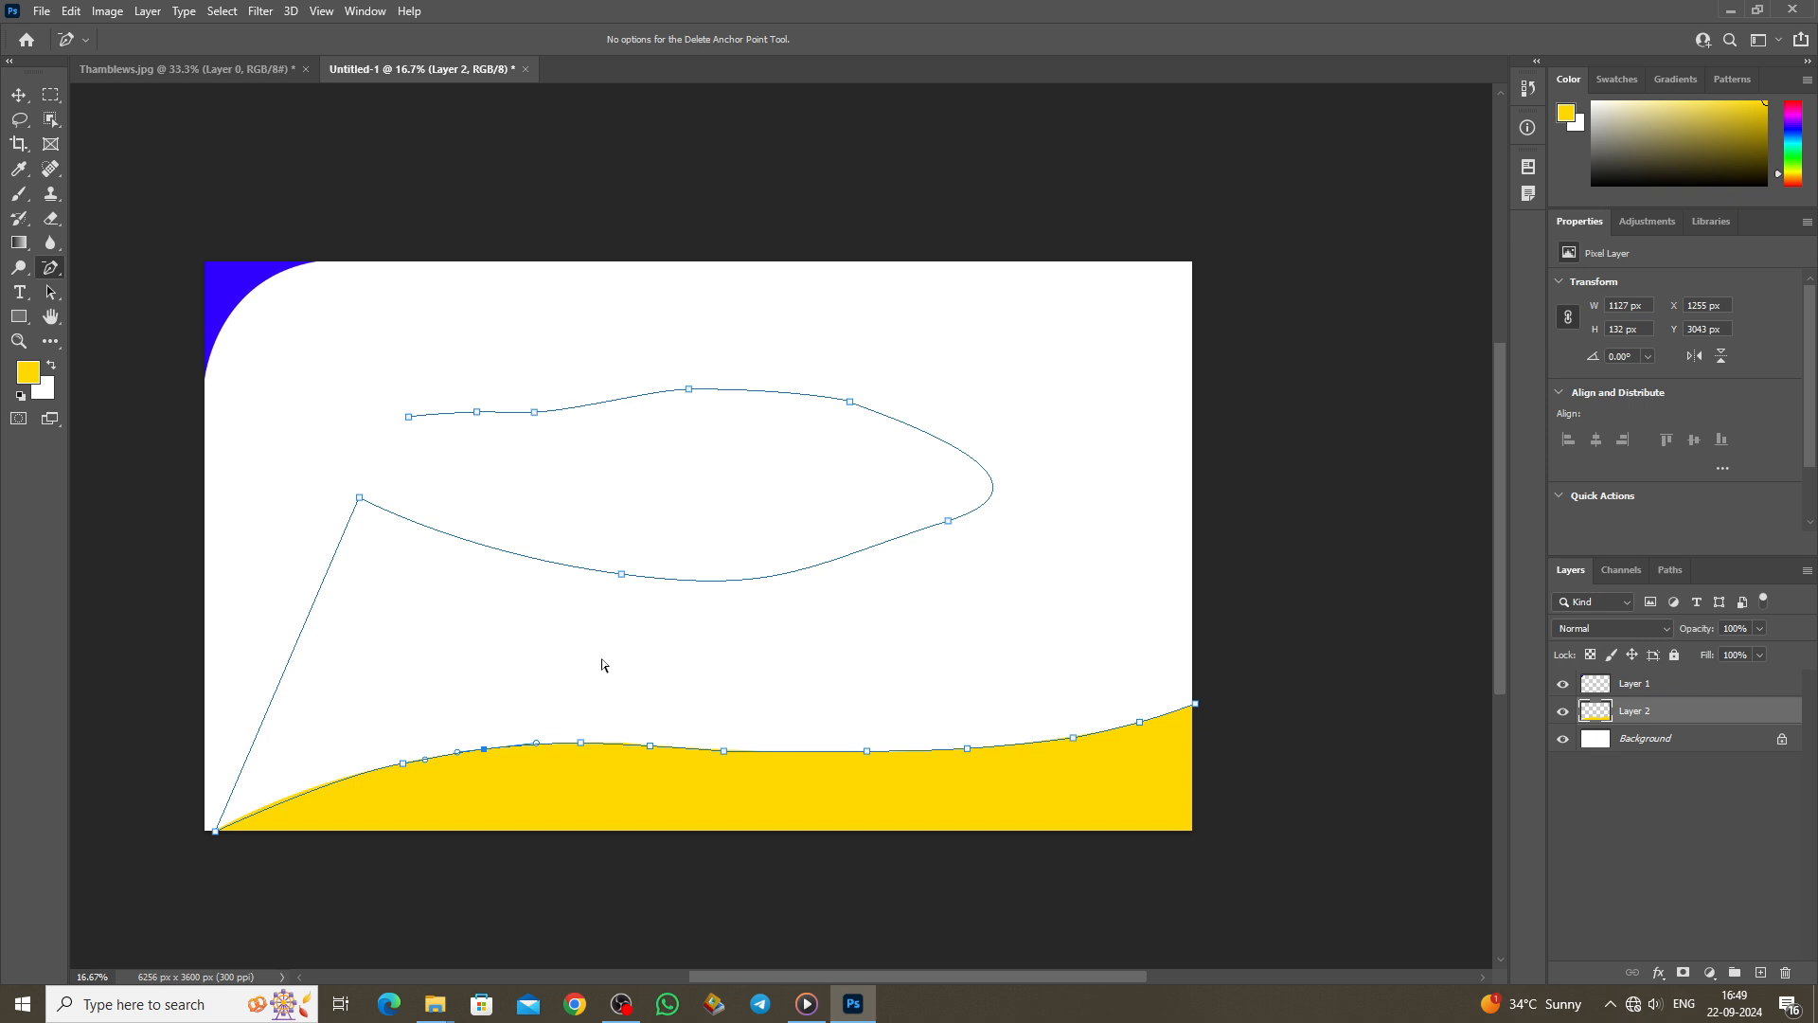
pyautogui.click(404, 763)
pyautogui.click(485, 750)
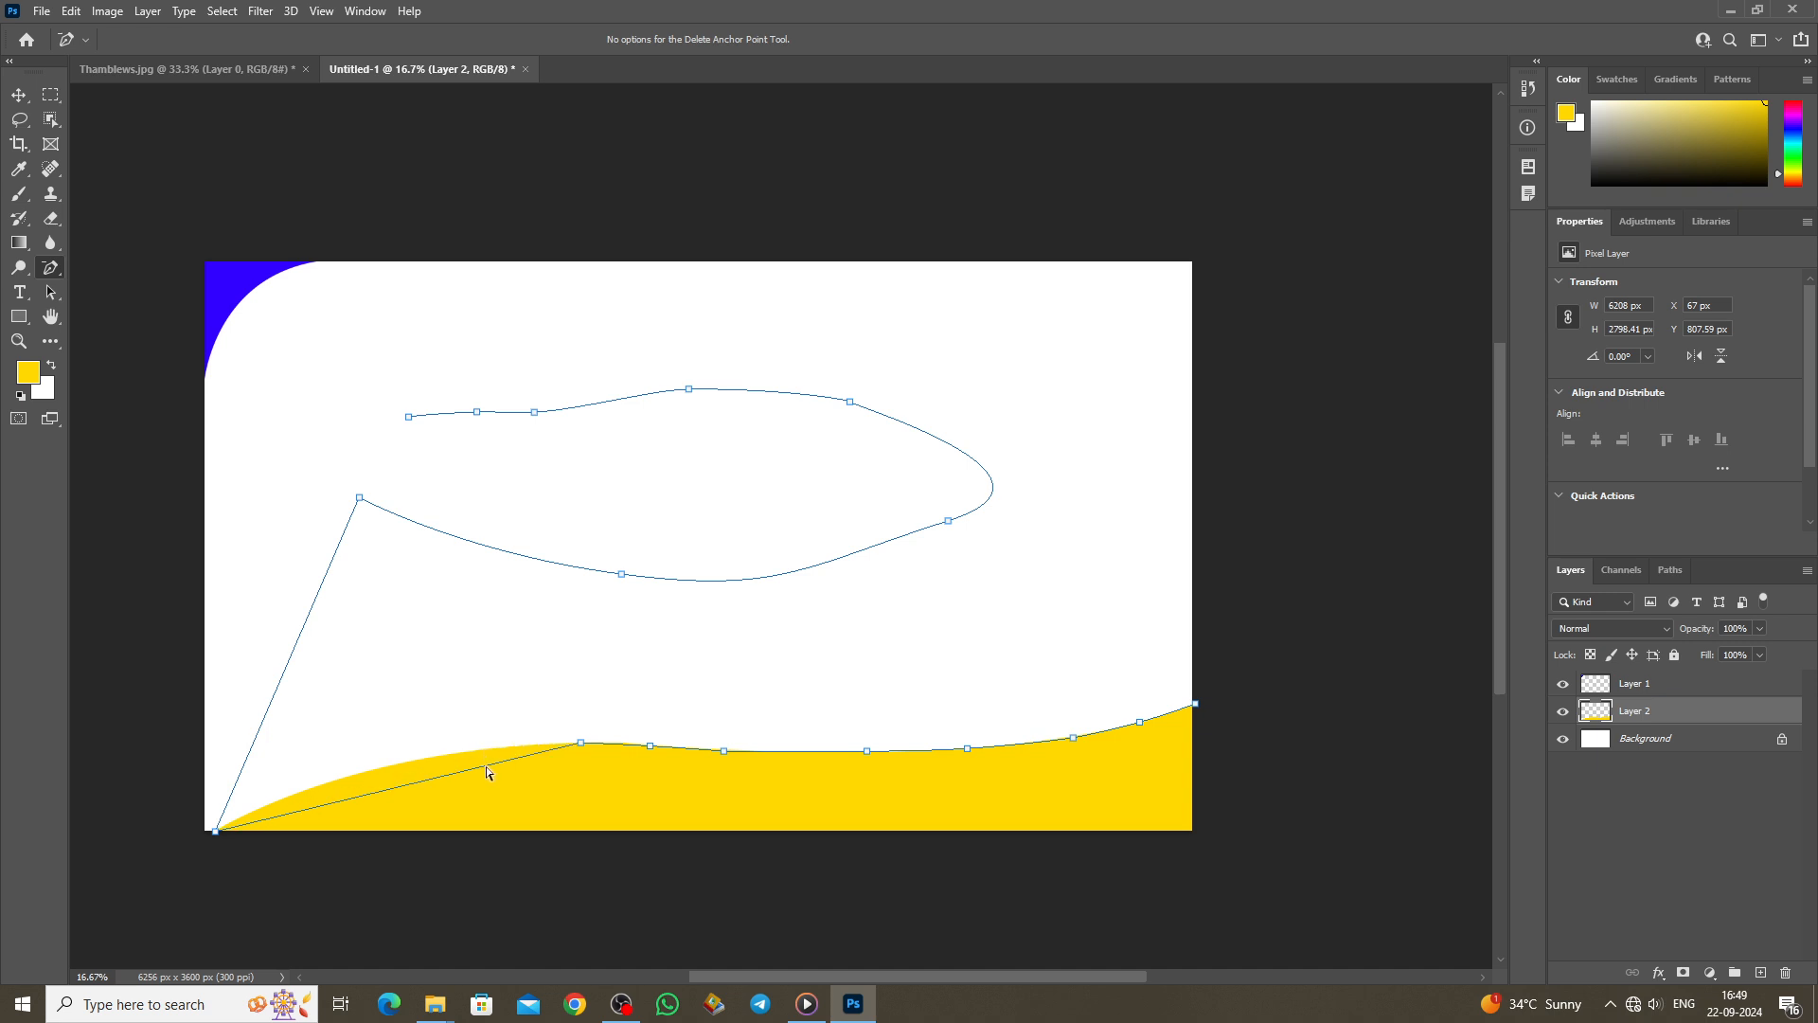
pyautogui.click(581, 743)
pyautogui.click(652, 748)
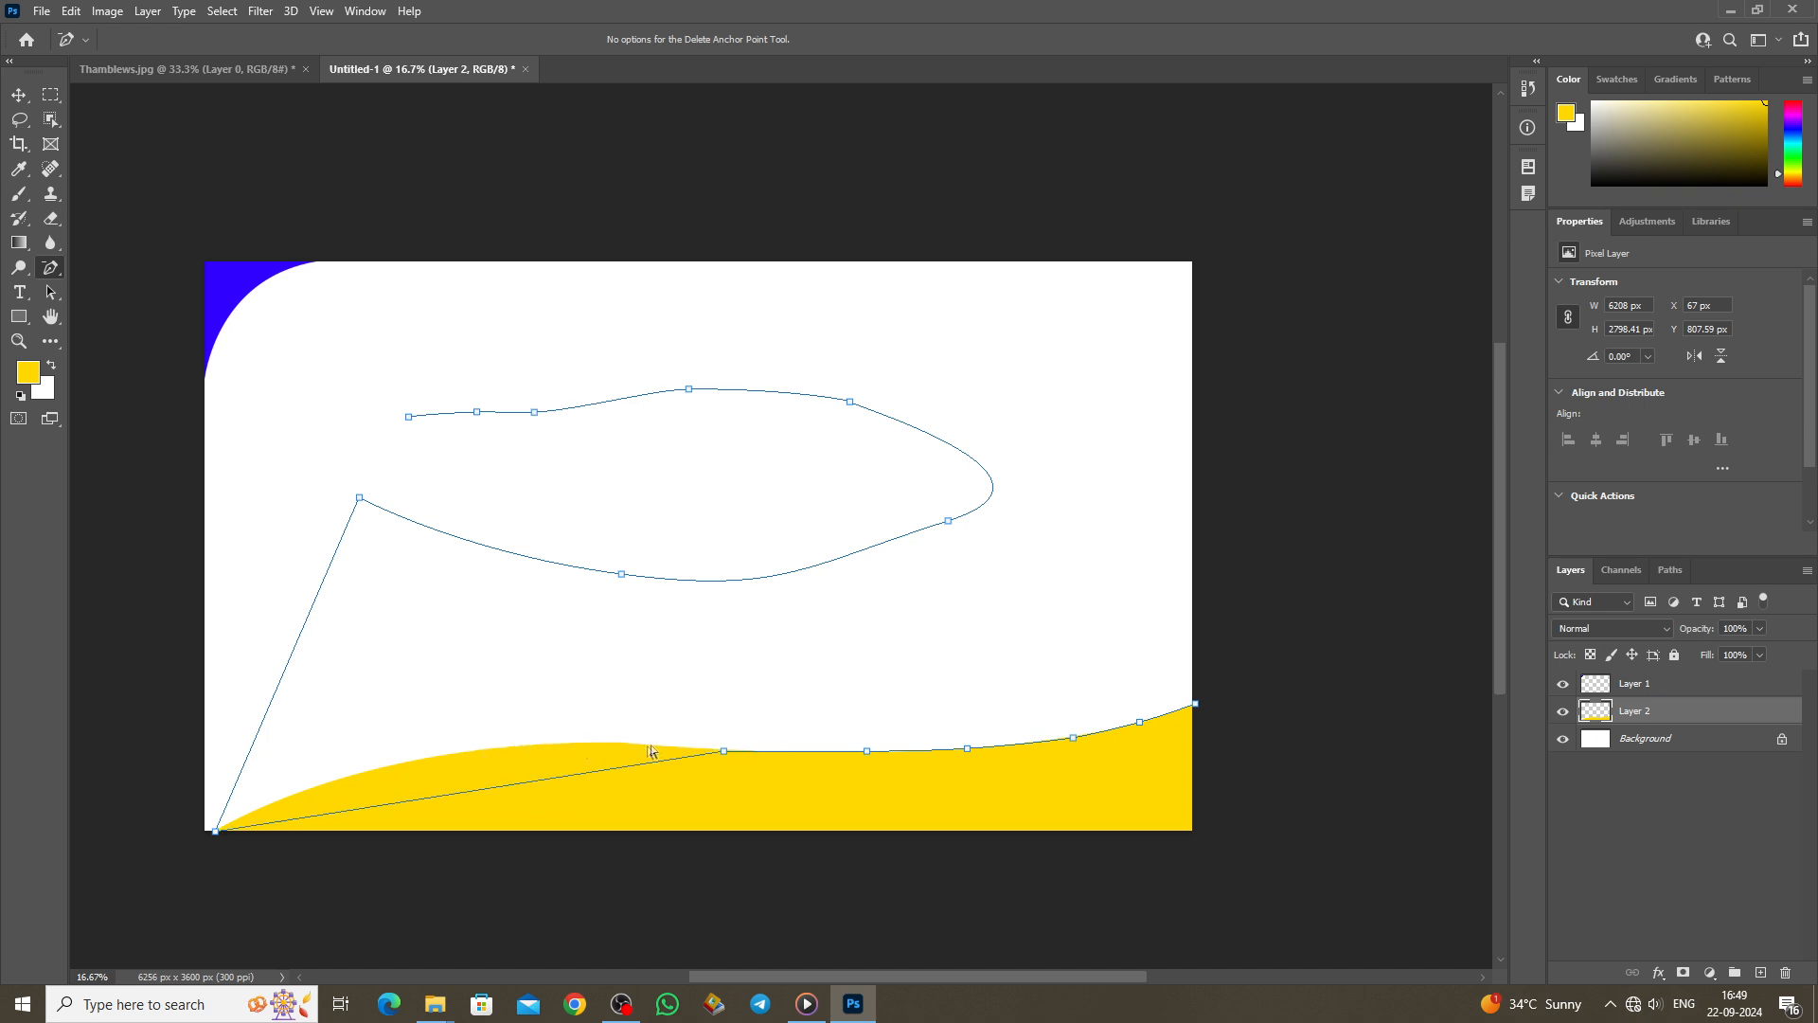
pyautogui.click(728, 755)
pyautogui.click(869, 754)
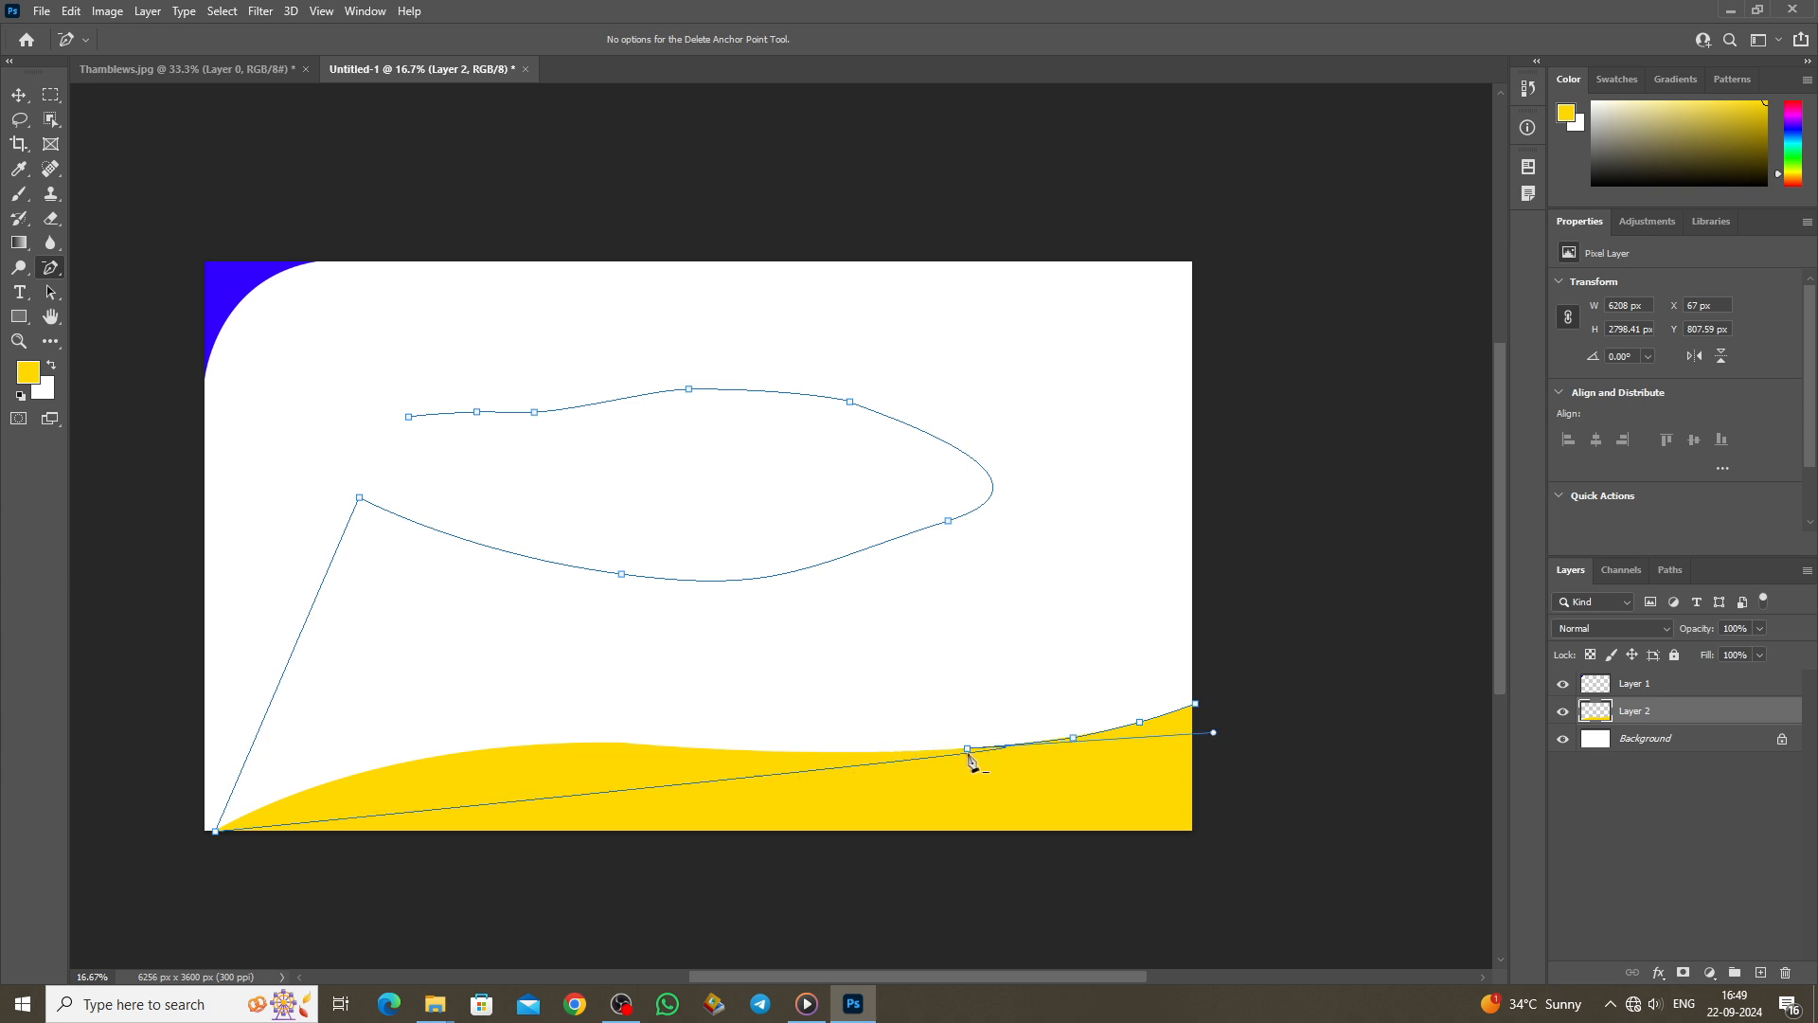
pyautogui.moveTo(968, 748); pyautogui.dragTo(762, 751)
pyautogui.keyDown('alt'); pyautogui.click(58, 272); pyautogui.keyUp('alt')
# Step: Use the Convert Point Tool to pull direction handles and deepen the upper shape's curves
pyautogui.rightClick(59, 270)
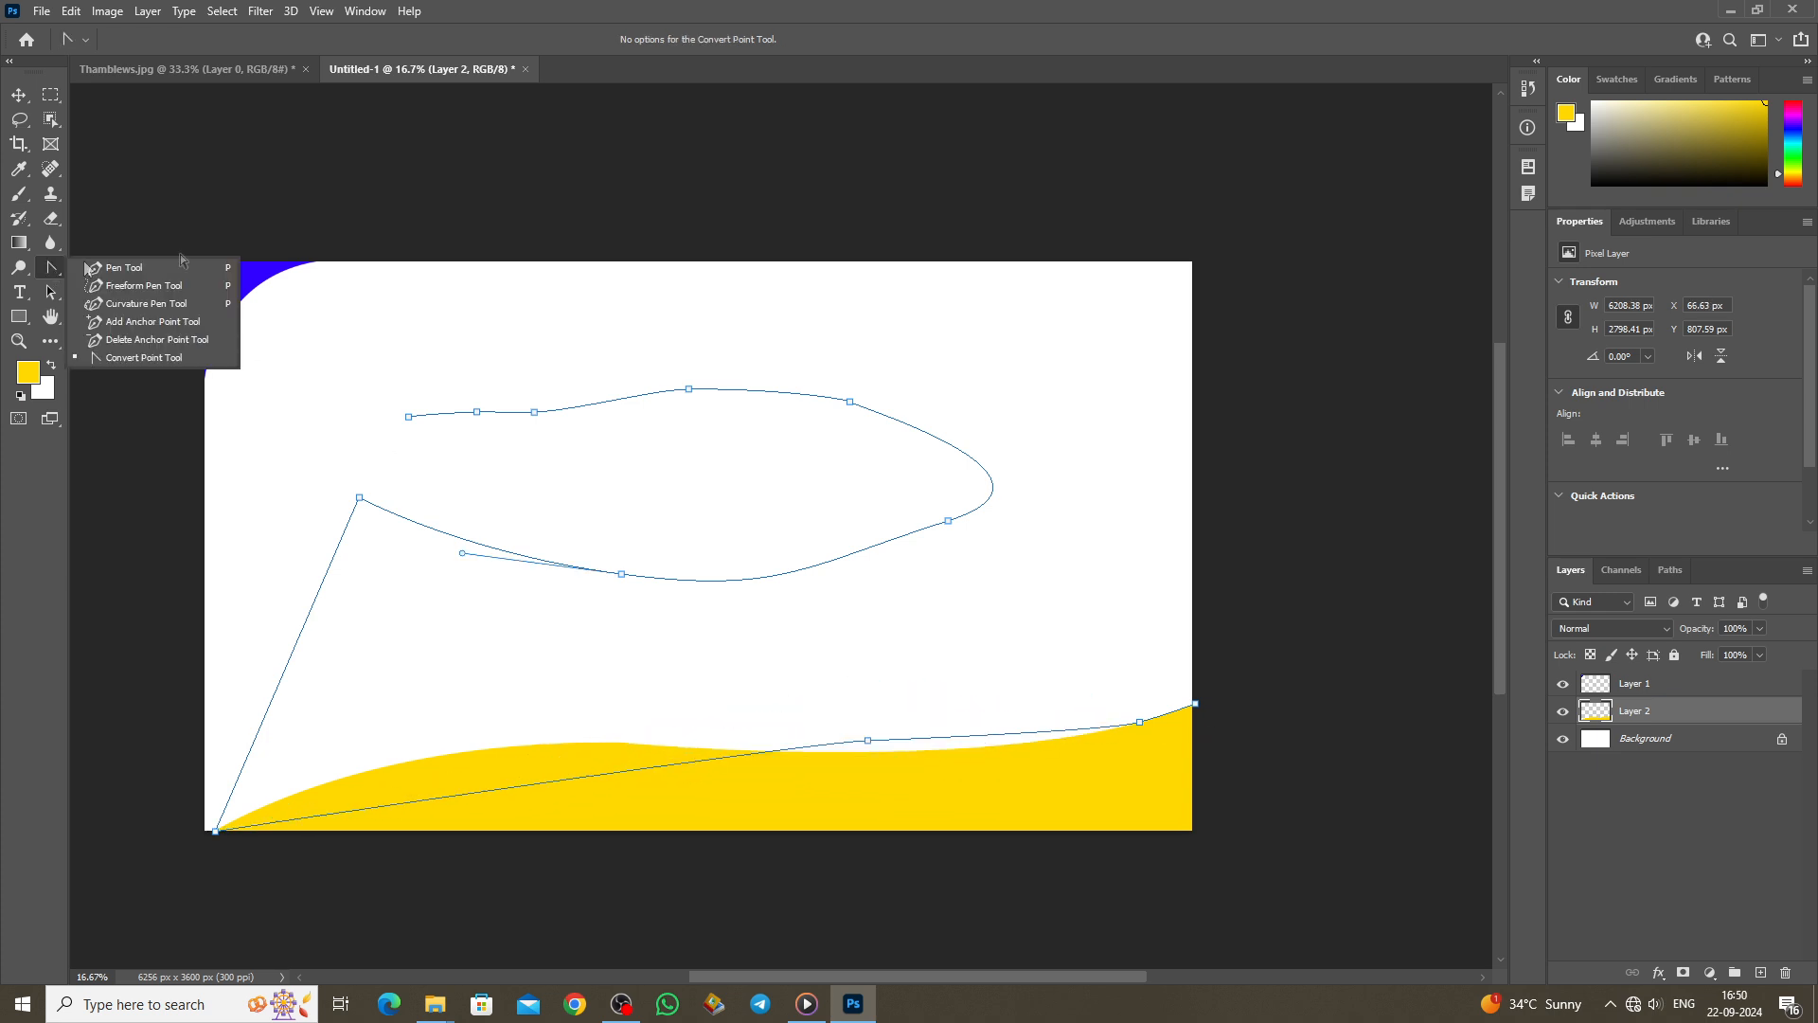
pyautogui.click(146, 362)
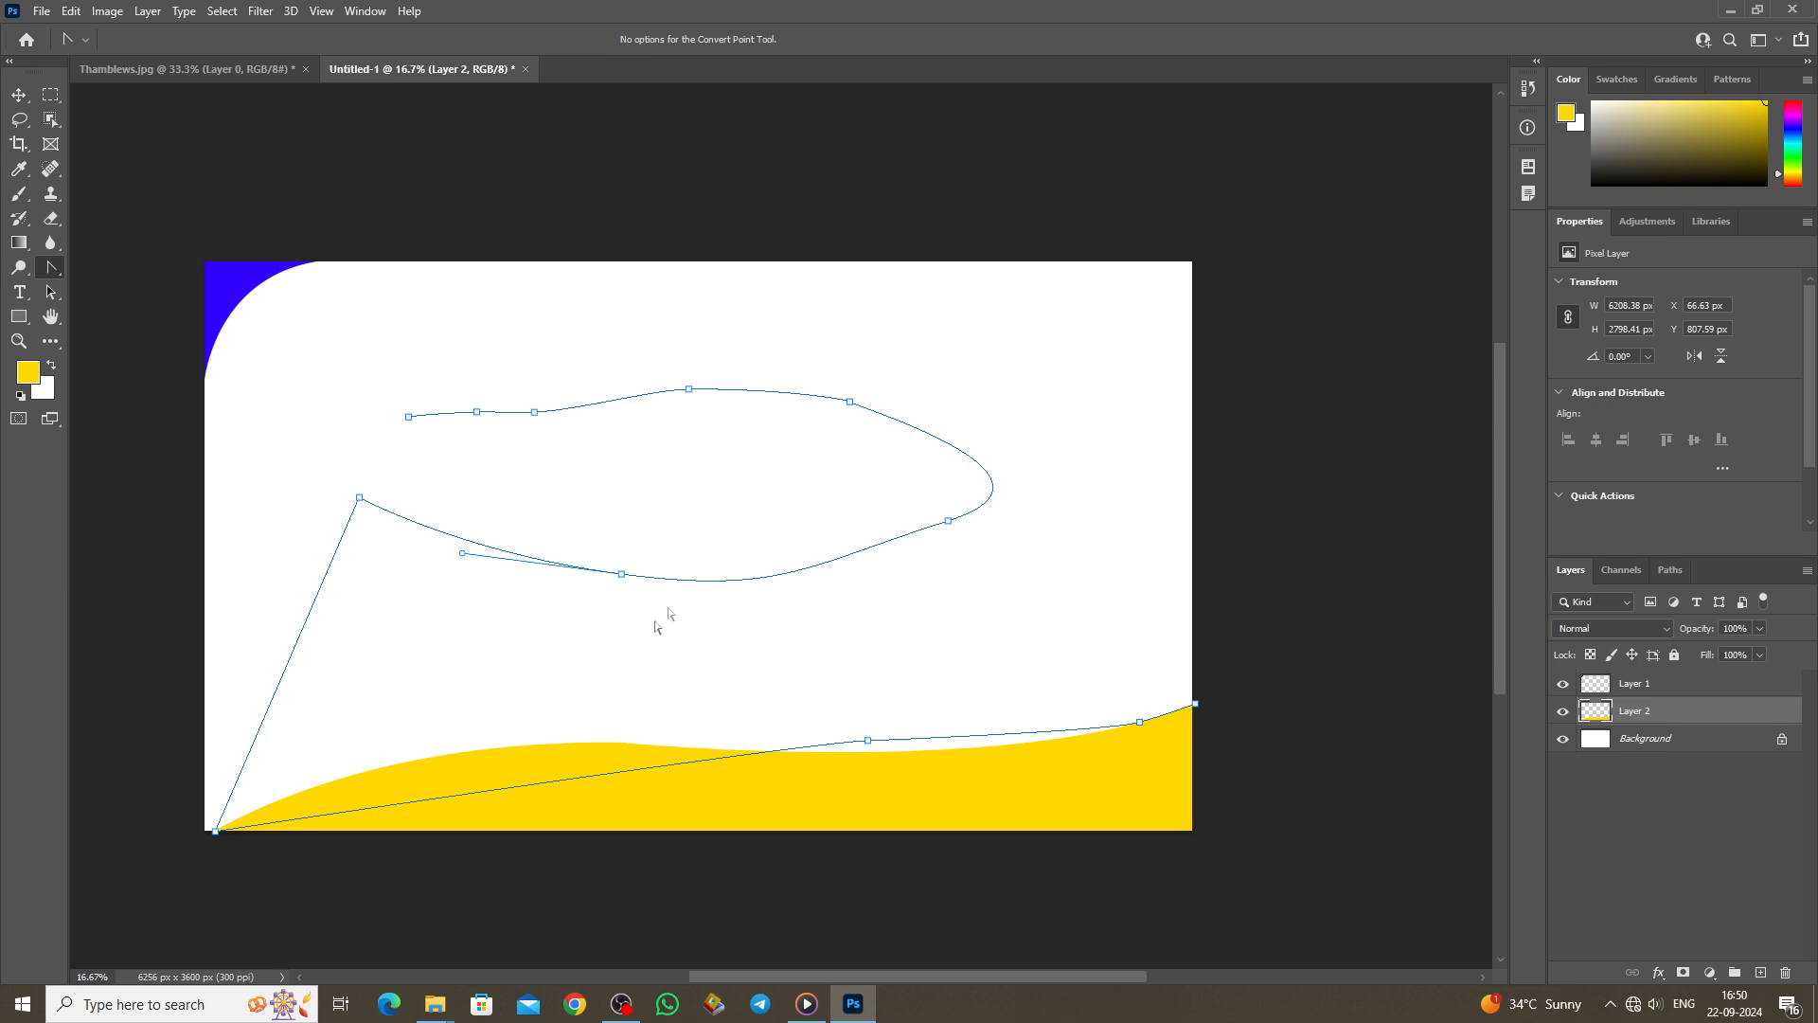
pyautogui.moveTo(622, 574); pyautogui.dragTo(465, 554)
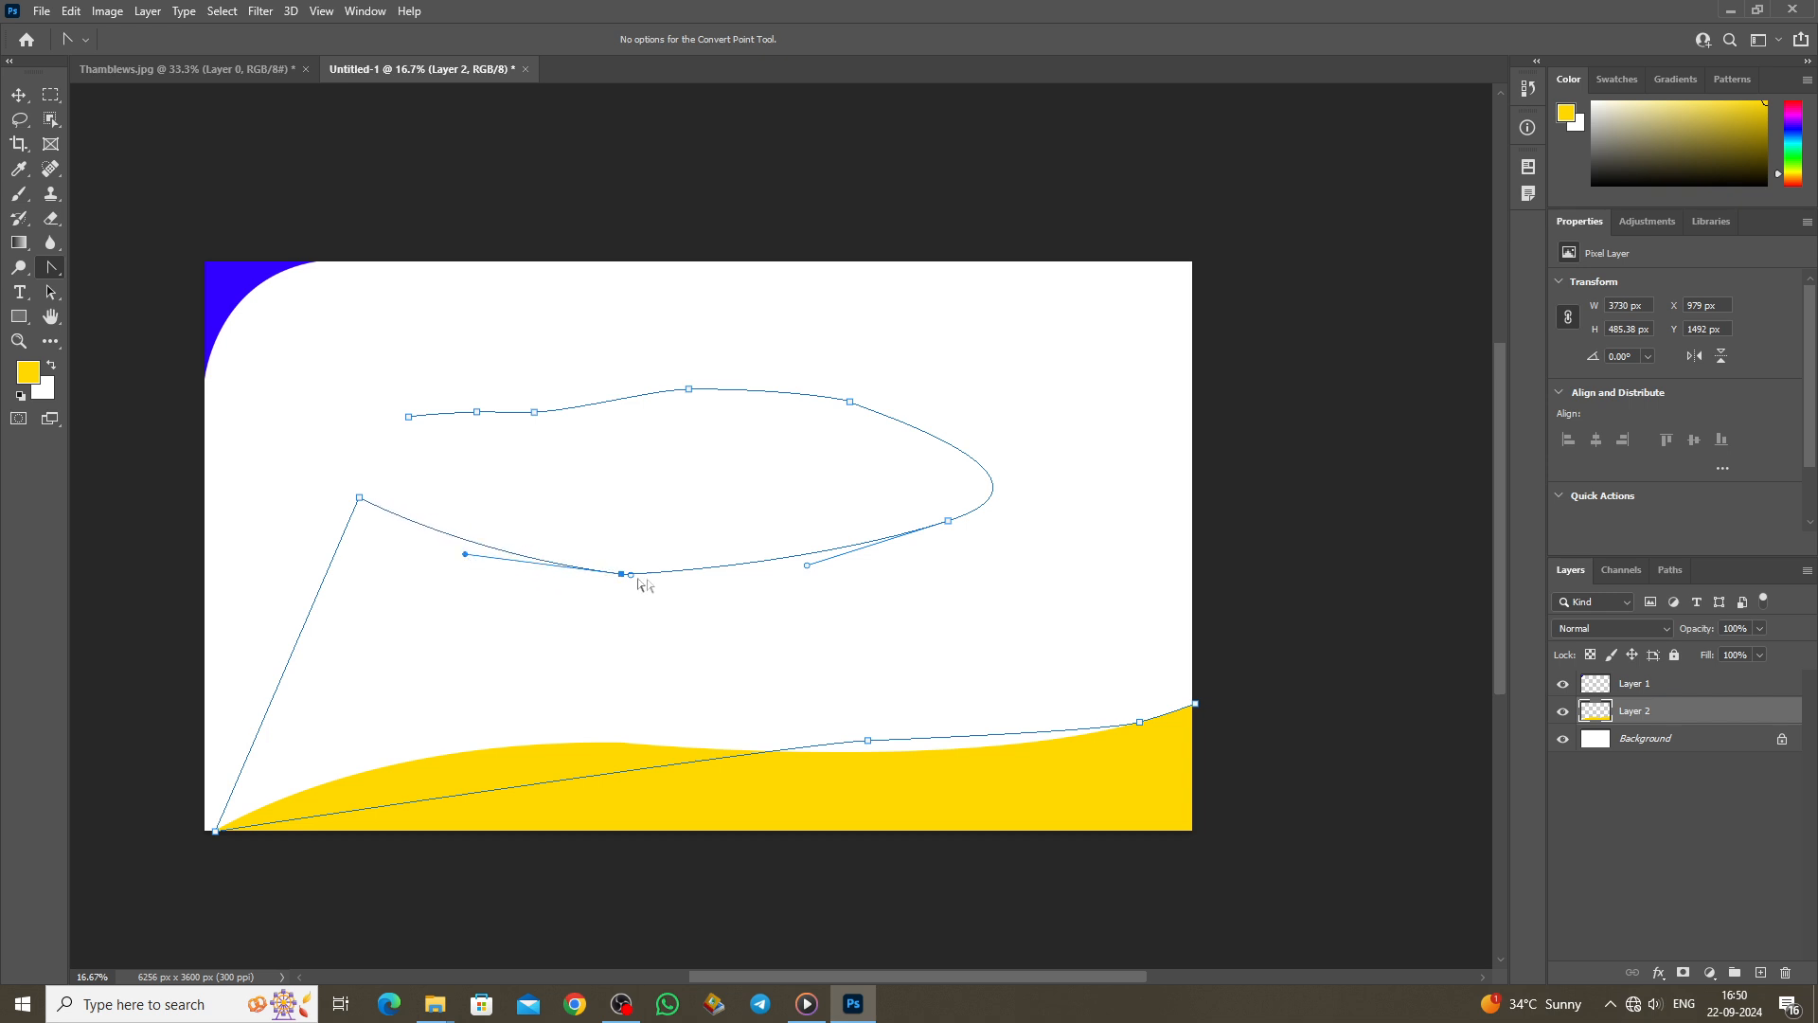
pyautogui.moveTo(631, 576); pyautogui.dragTo(827, 629)
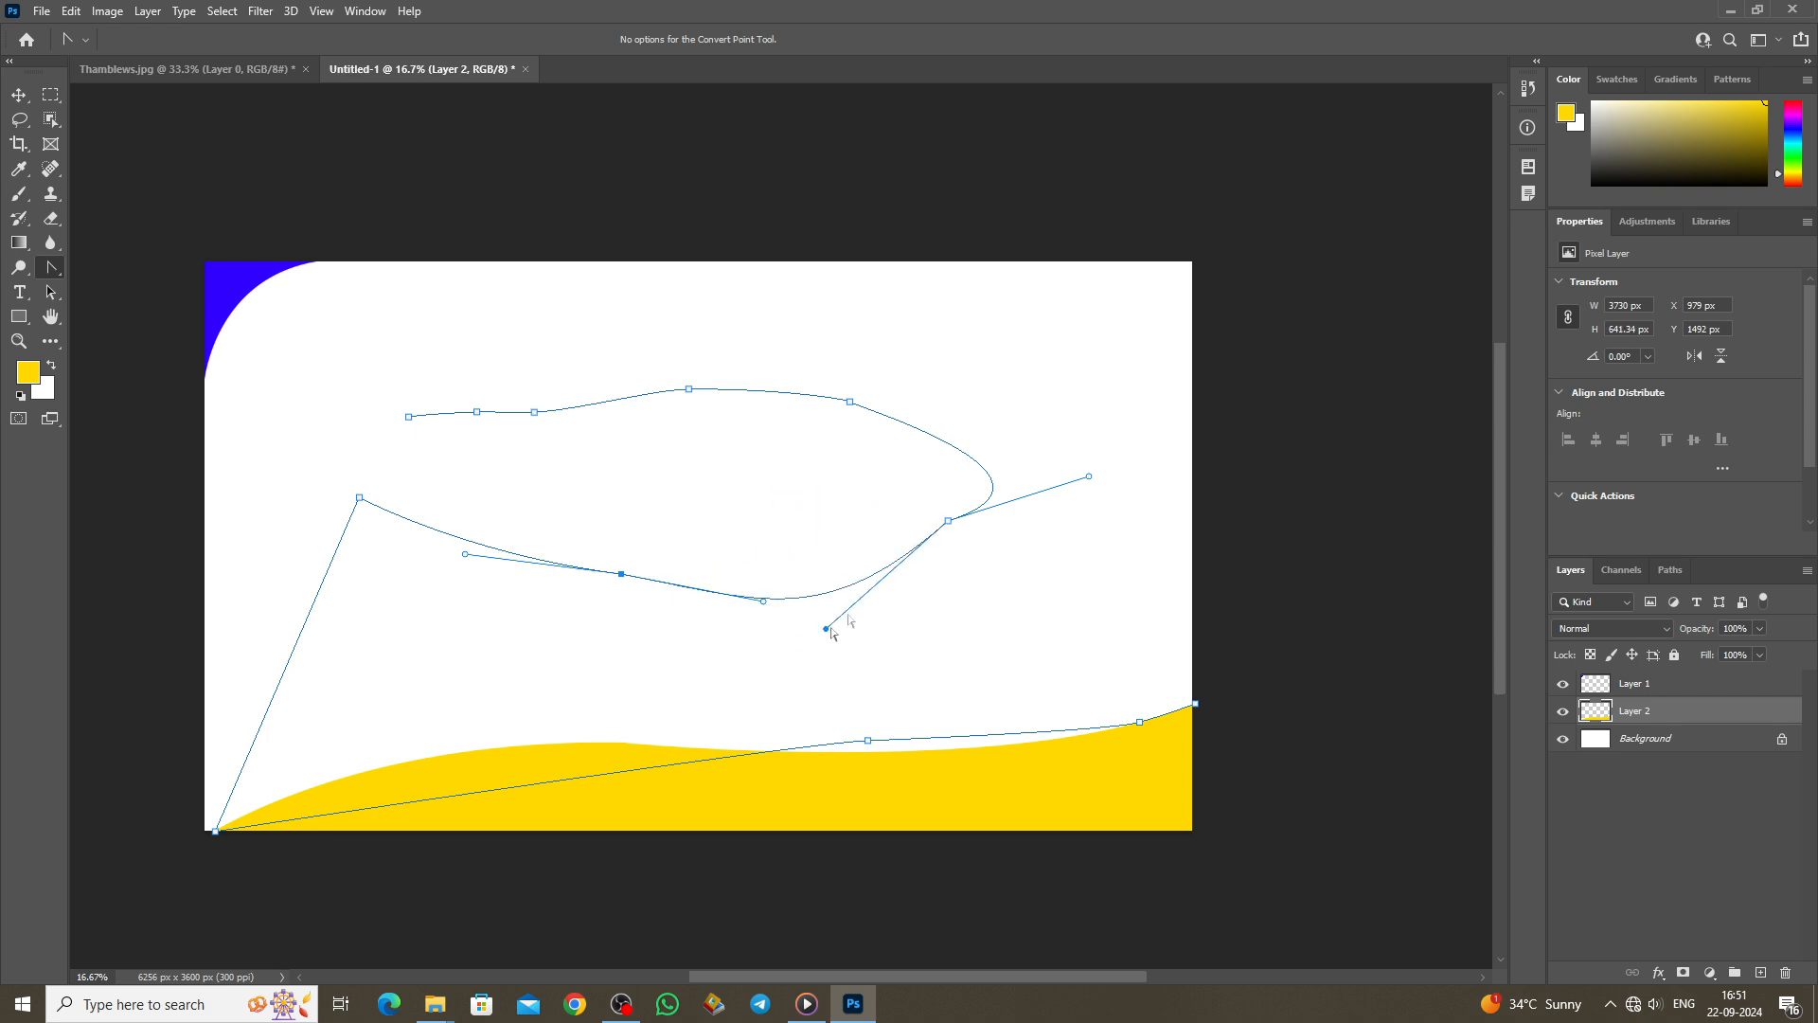
pyautogui.moveTo(1091, 481); pyautogui.dragTo(996, 448)
pyautogui.moveTo(851, 407); pyautogui.dragTo(789, 393)
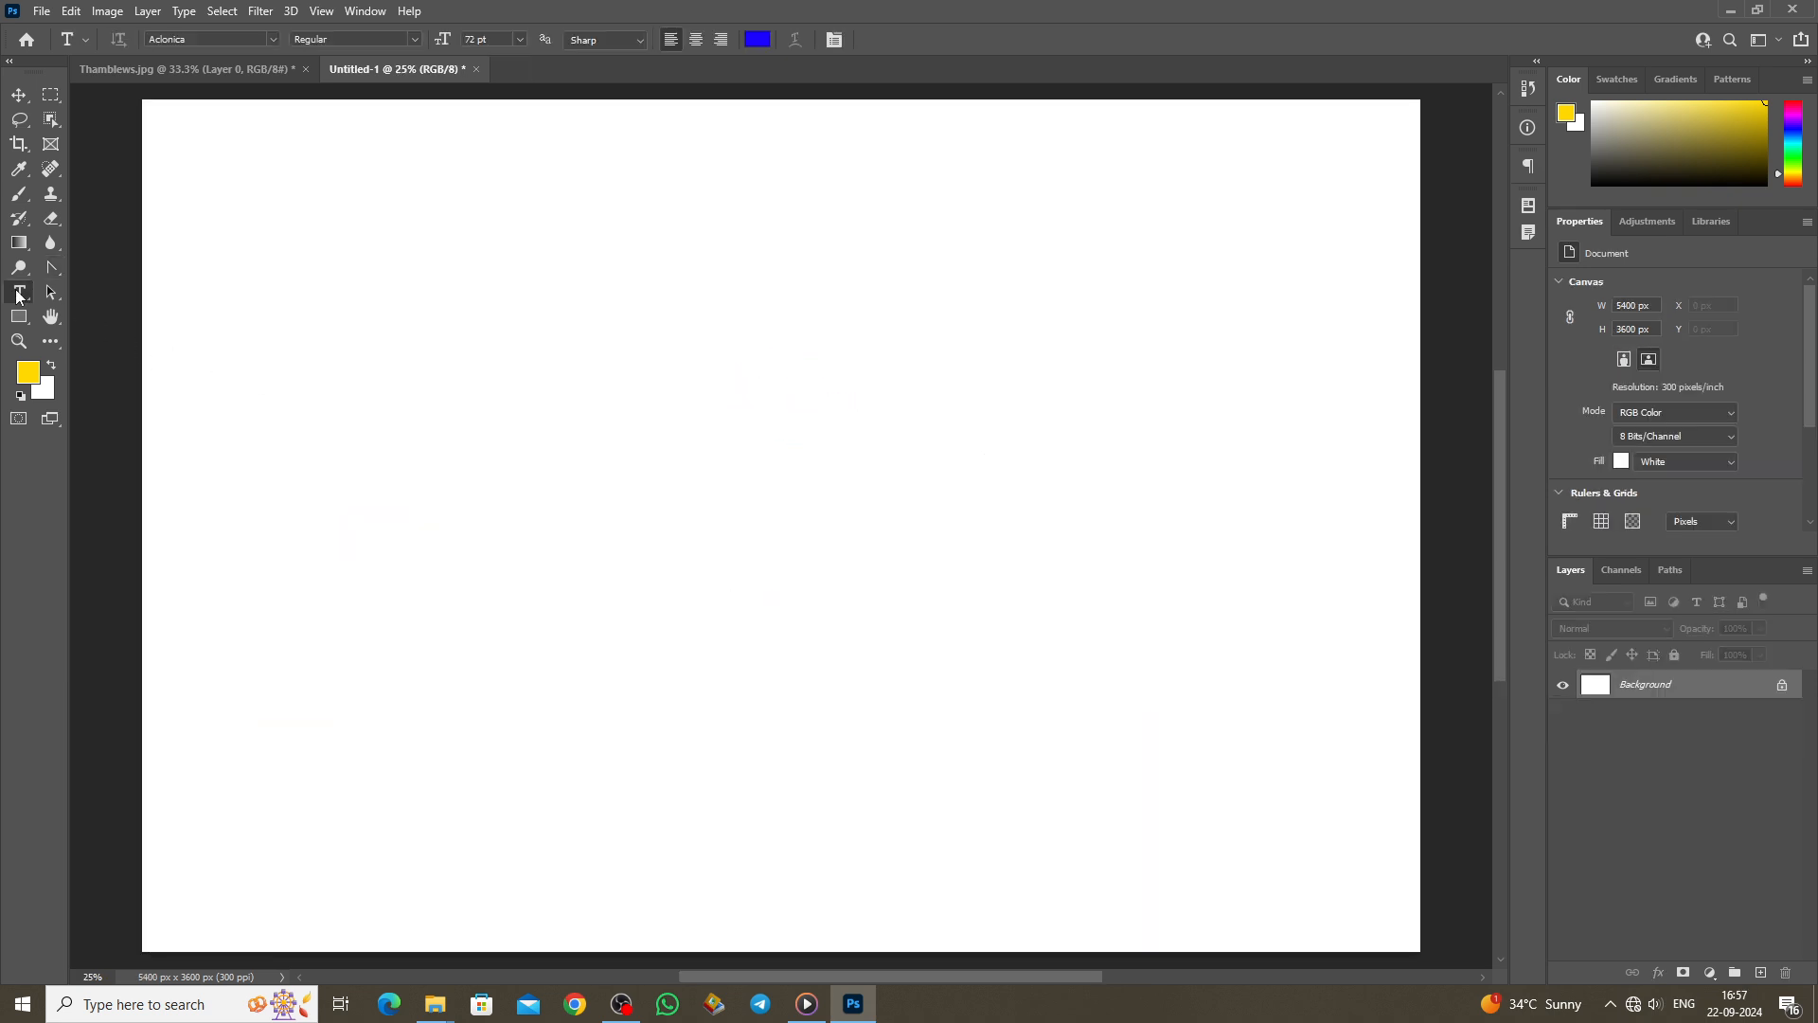
# Step: Choose the Horizontal Type Tool and show the Character panel with the Aclonica font
pyautogui.rightClick(19, 294)
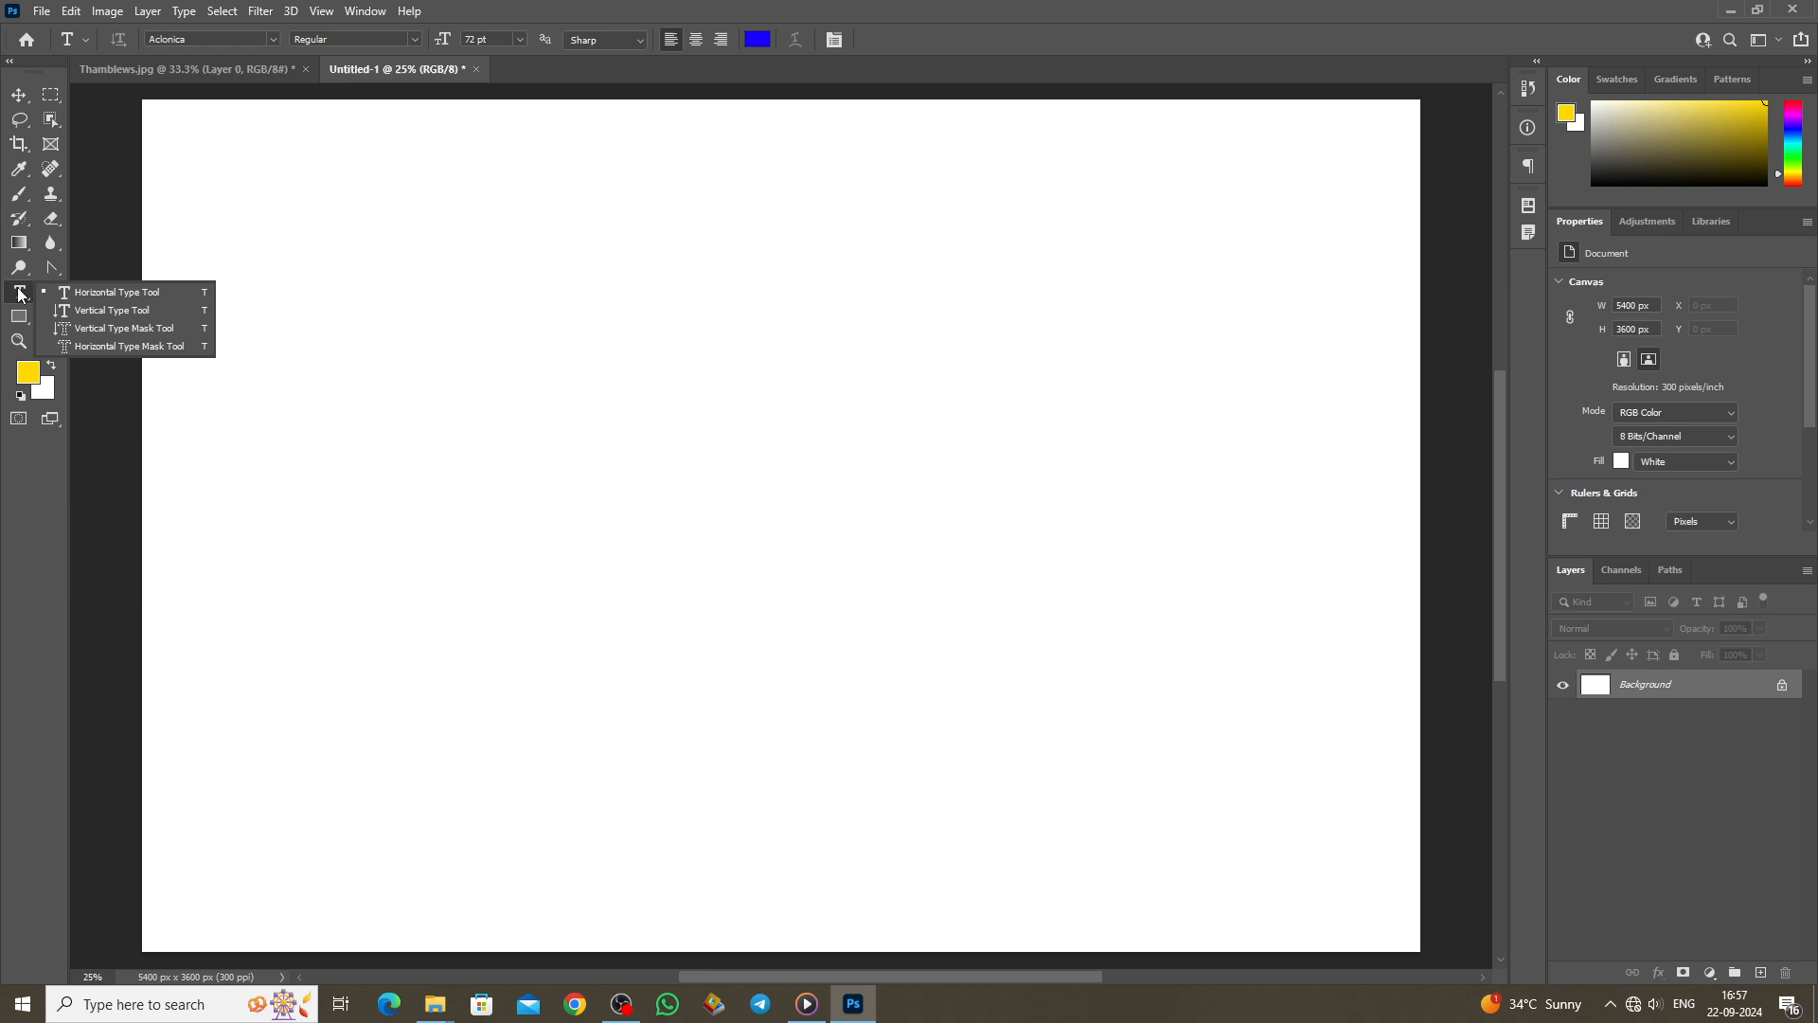
pyautogui.click(149, 296)
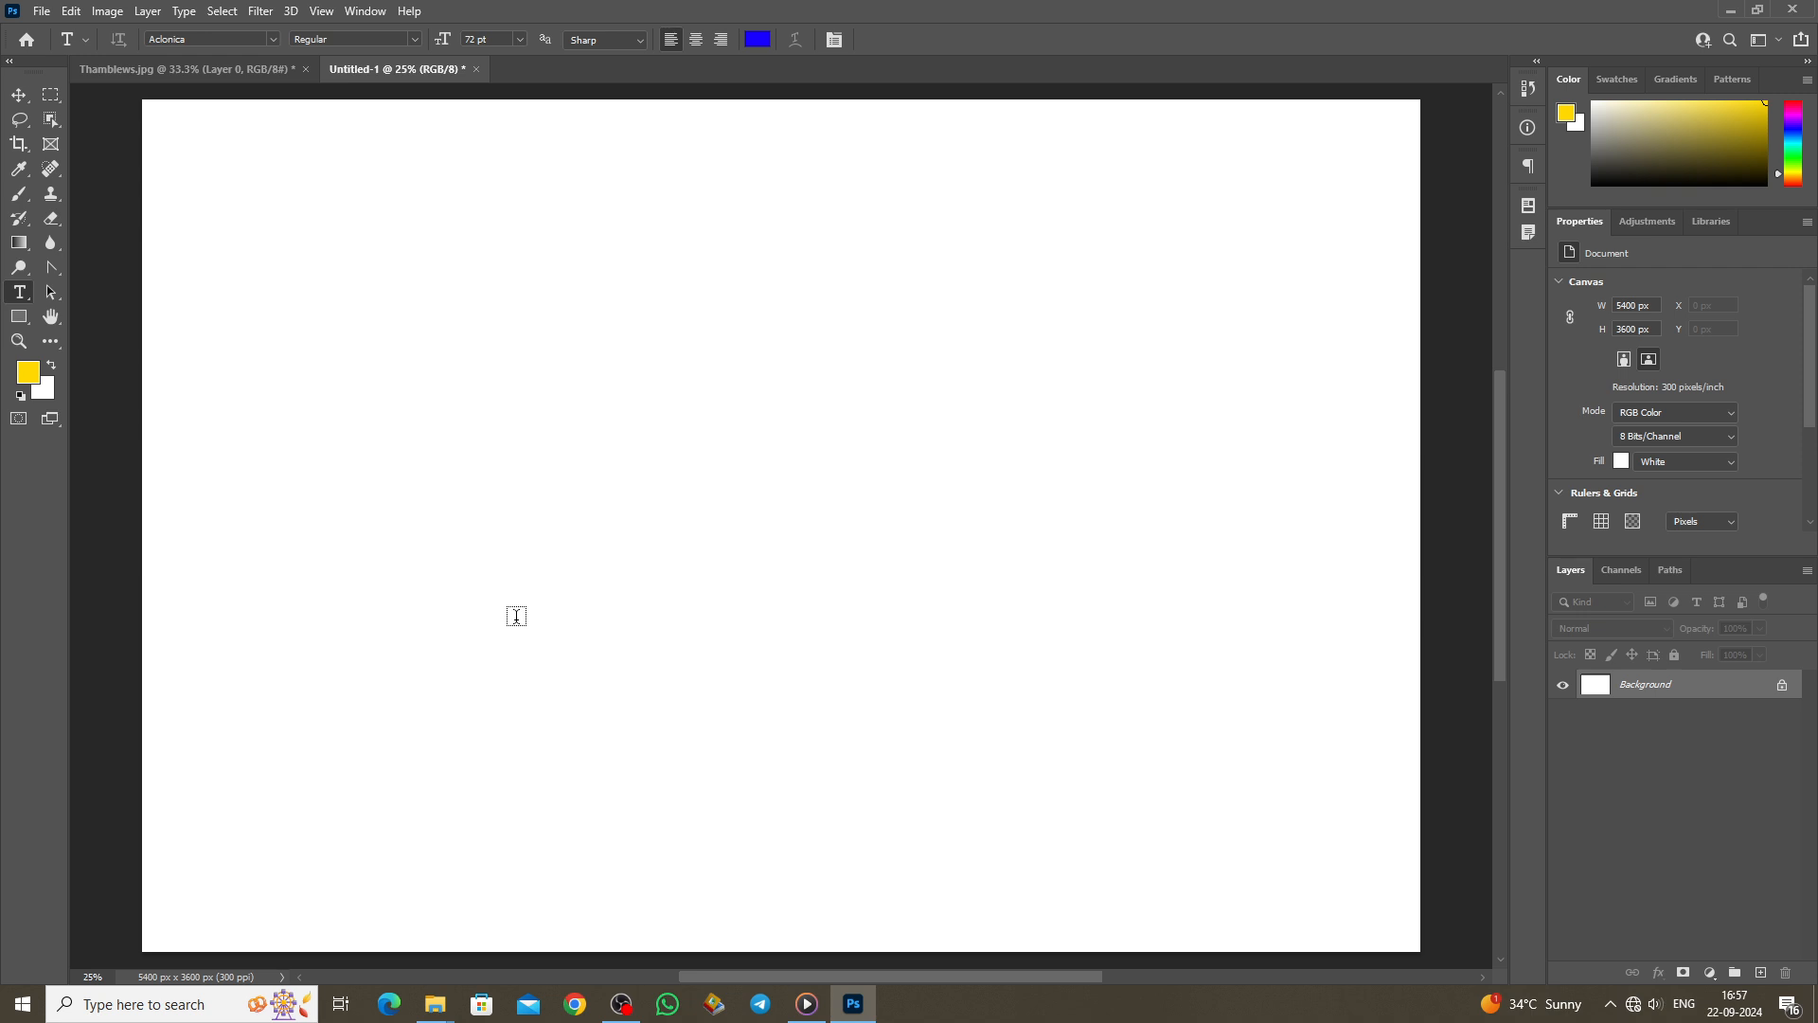
pyautogui.click(364, 13)
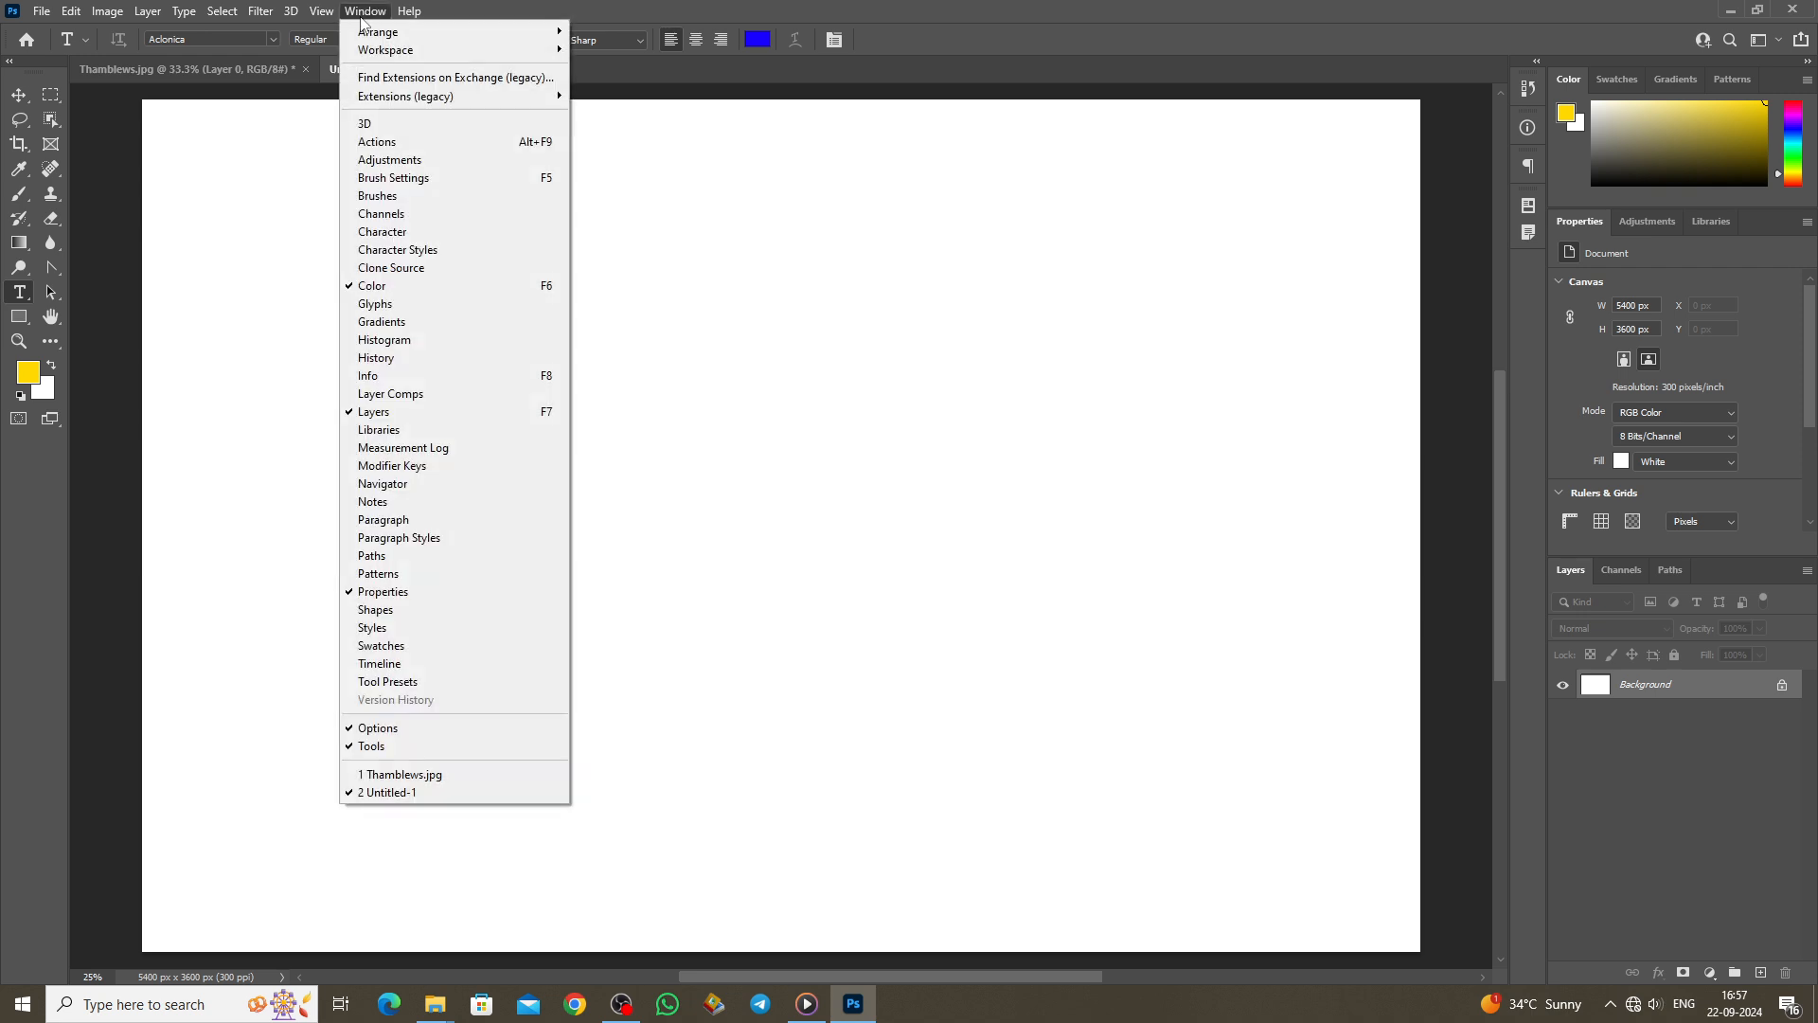
pyautogui.click(384, 235)
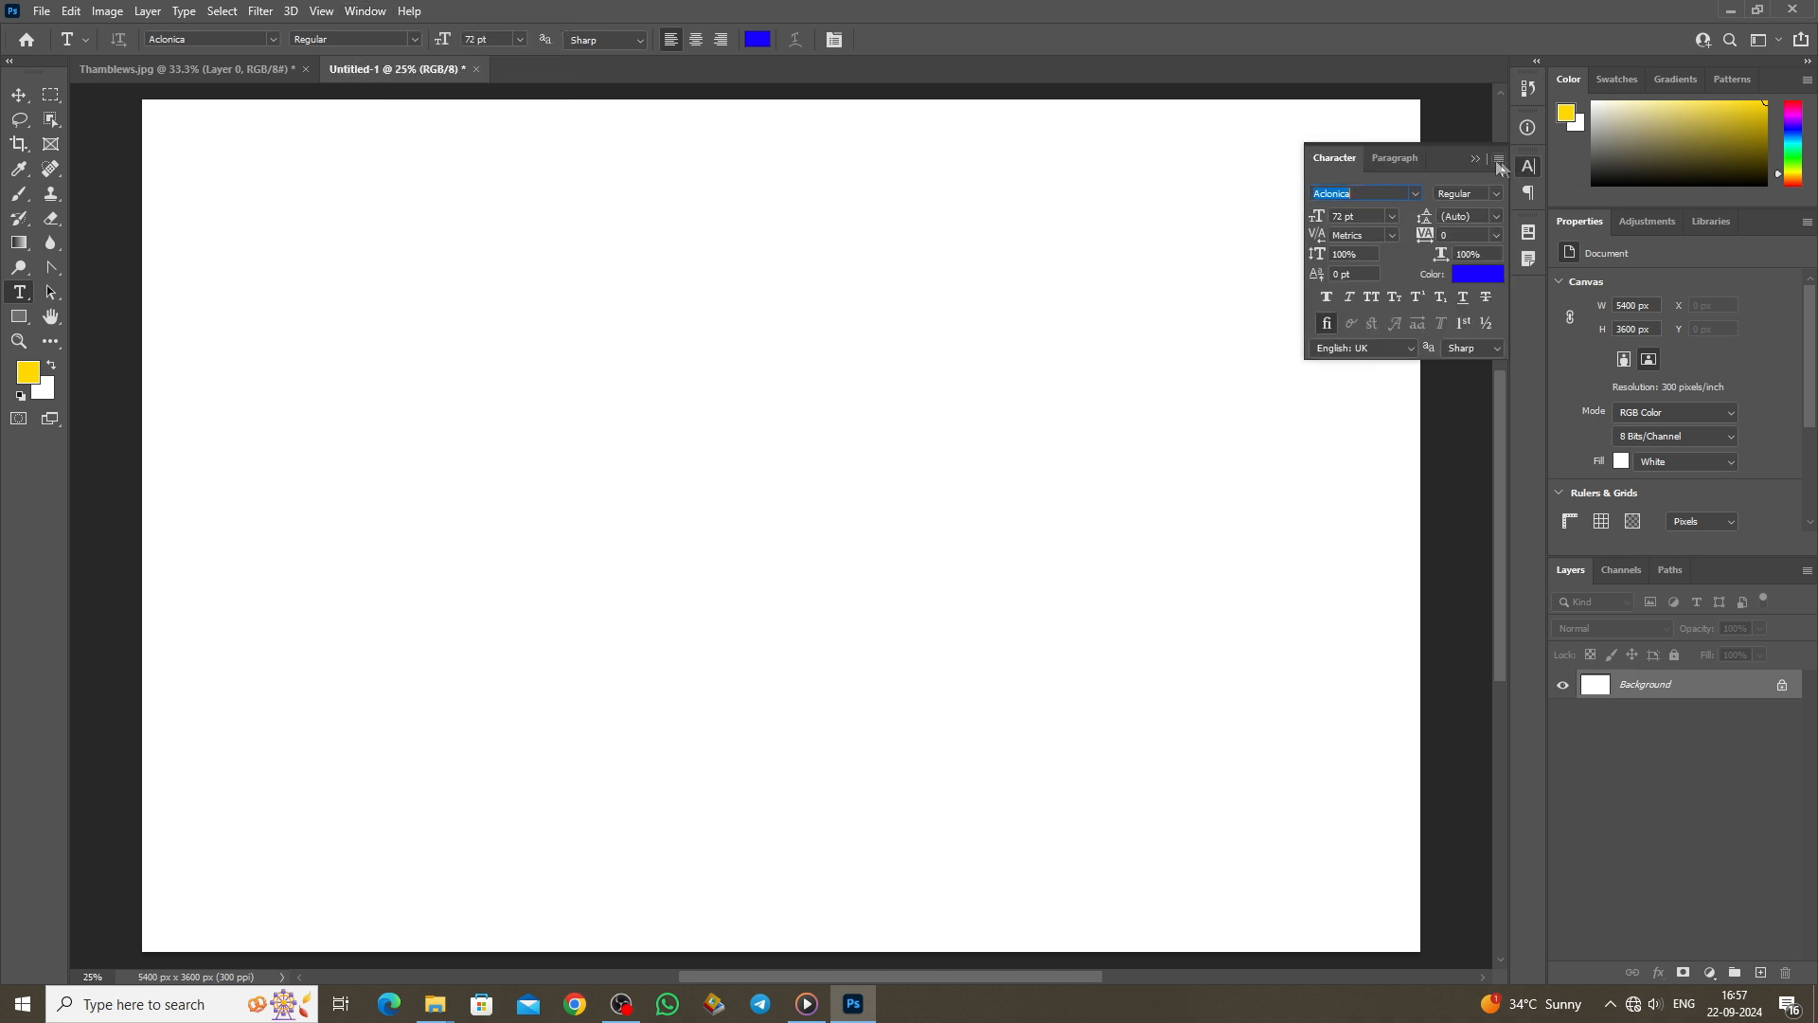
pyautogui.click(1415, 194)
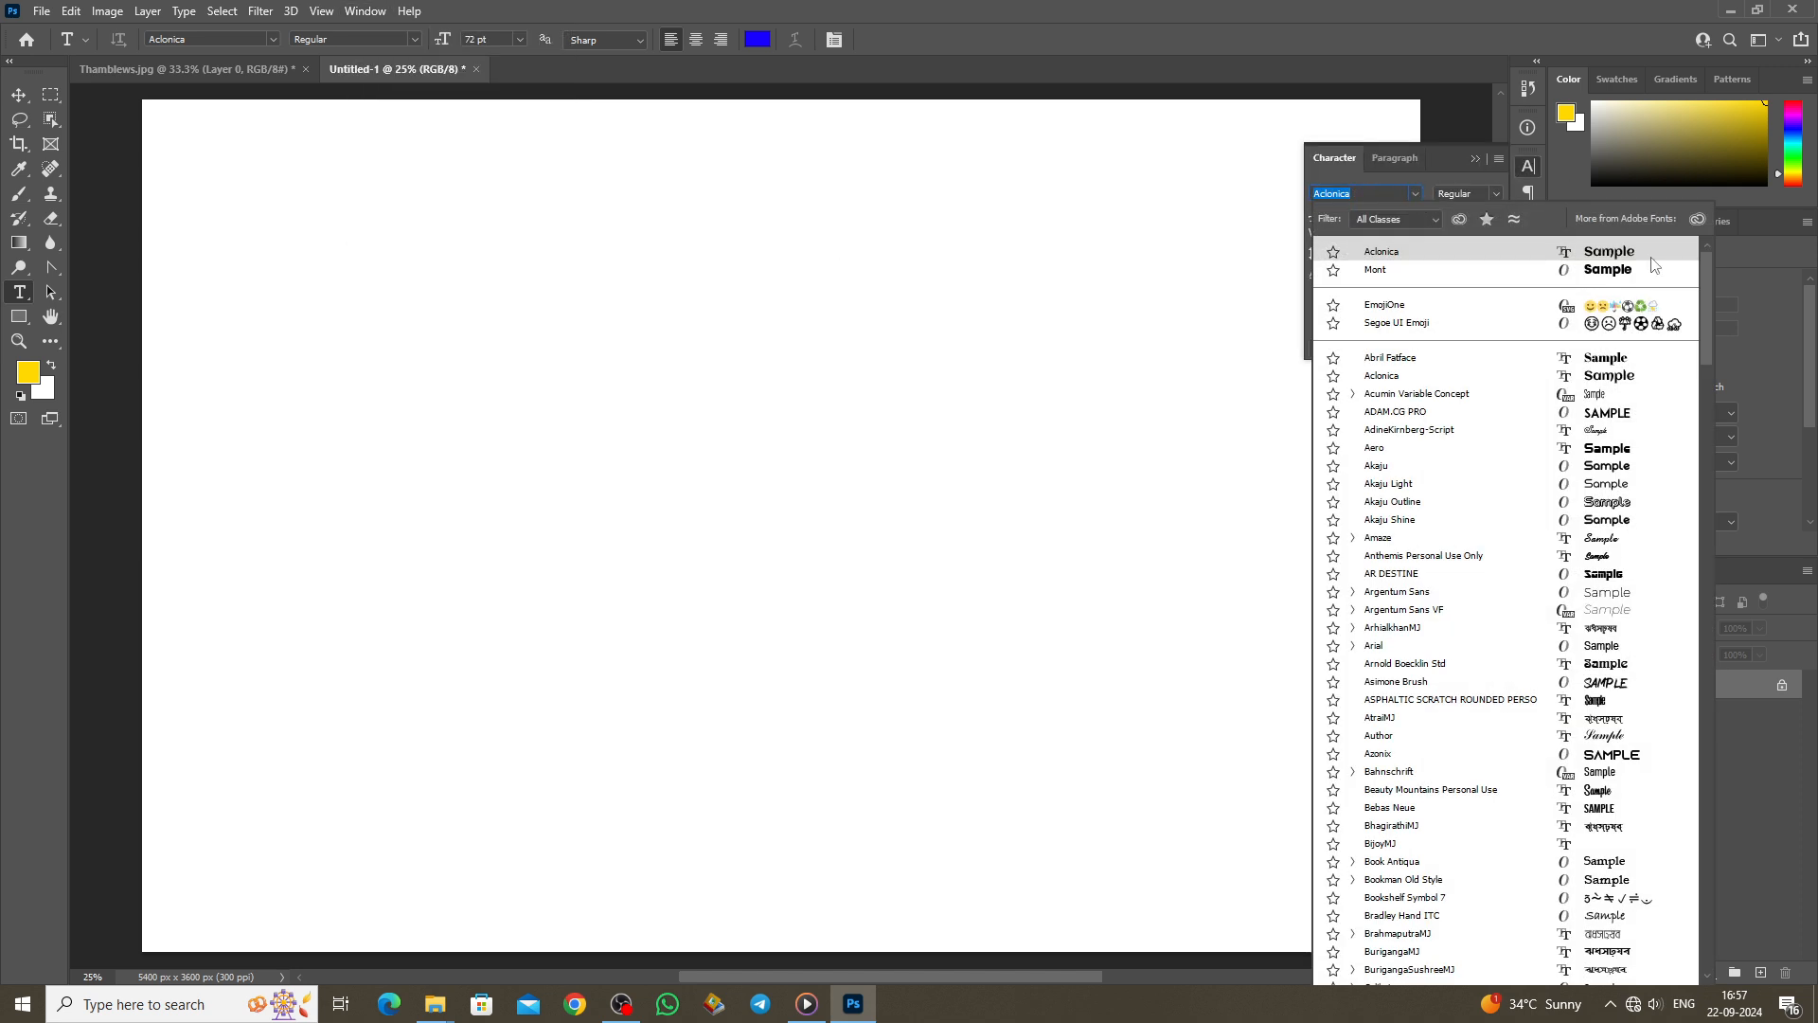
pyautogui.click(1616, 254)
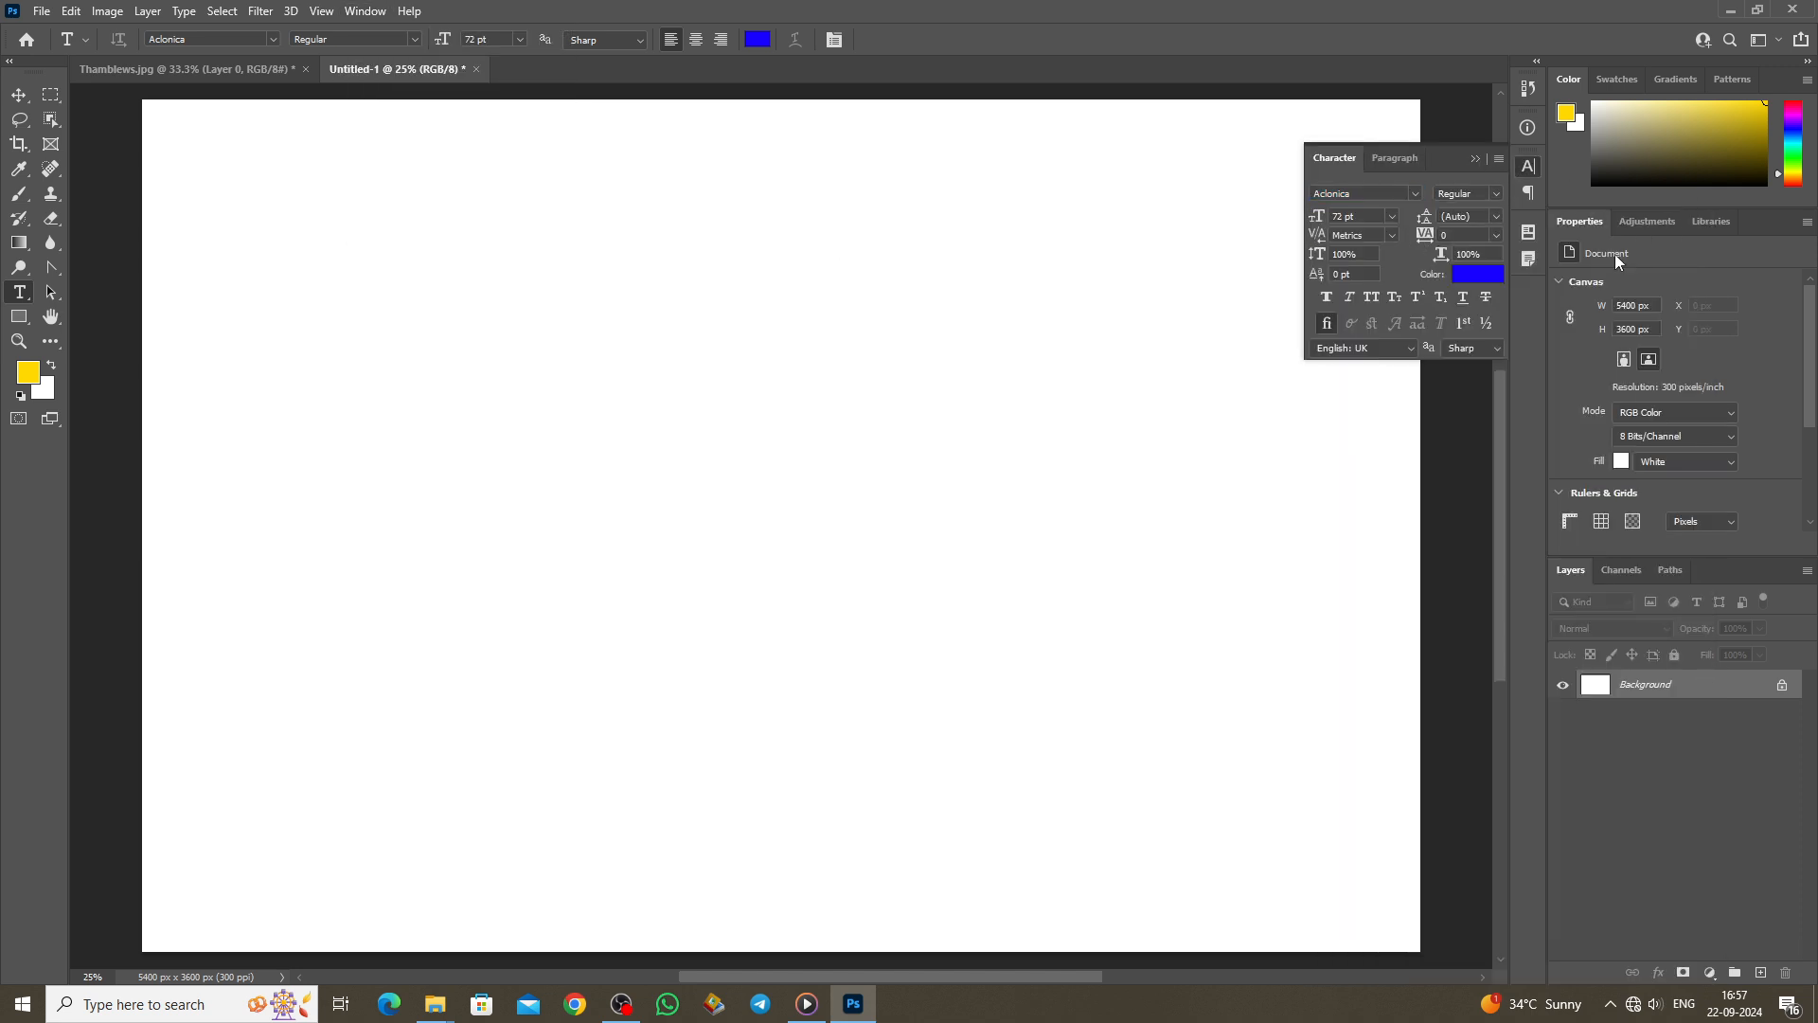
# Step: Type the person's full name near the canvas's top middle and commit it
pyautogui.click(512, 414)
pyautogui.press('BackSpace')
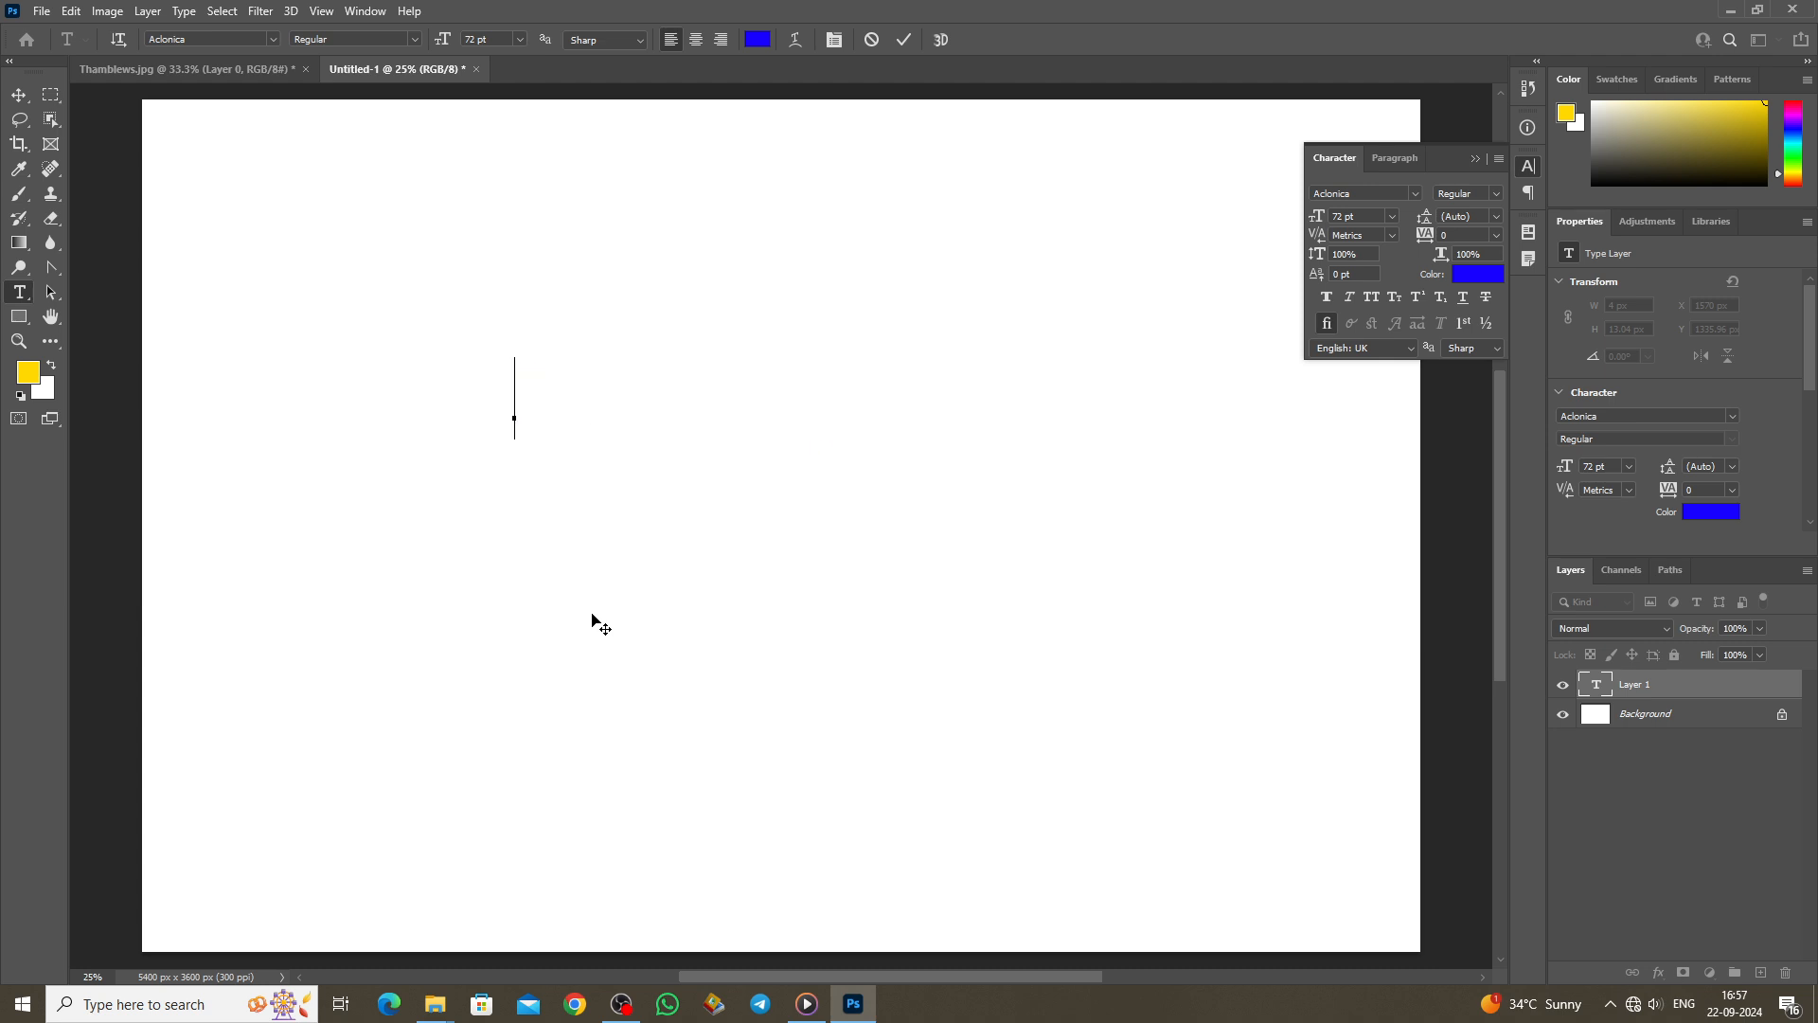
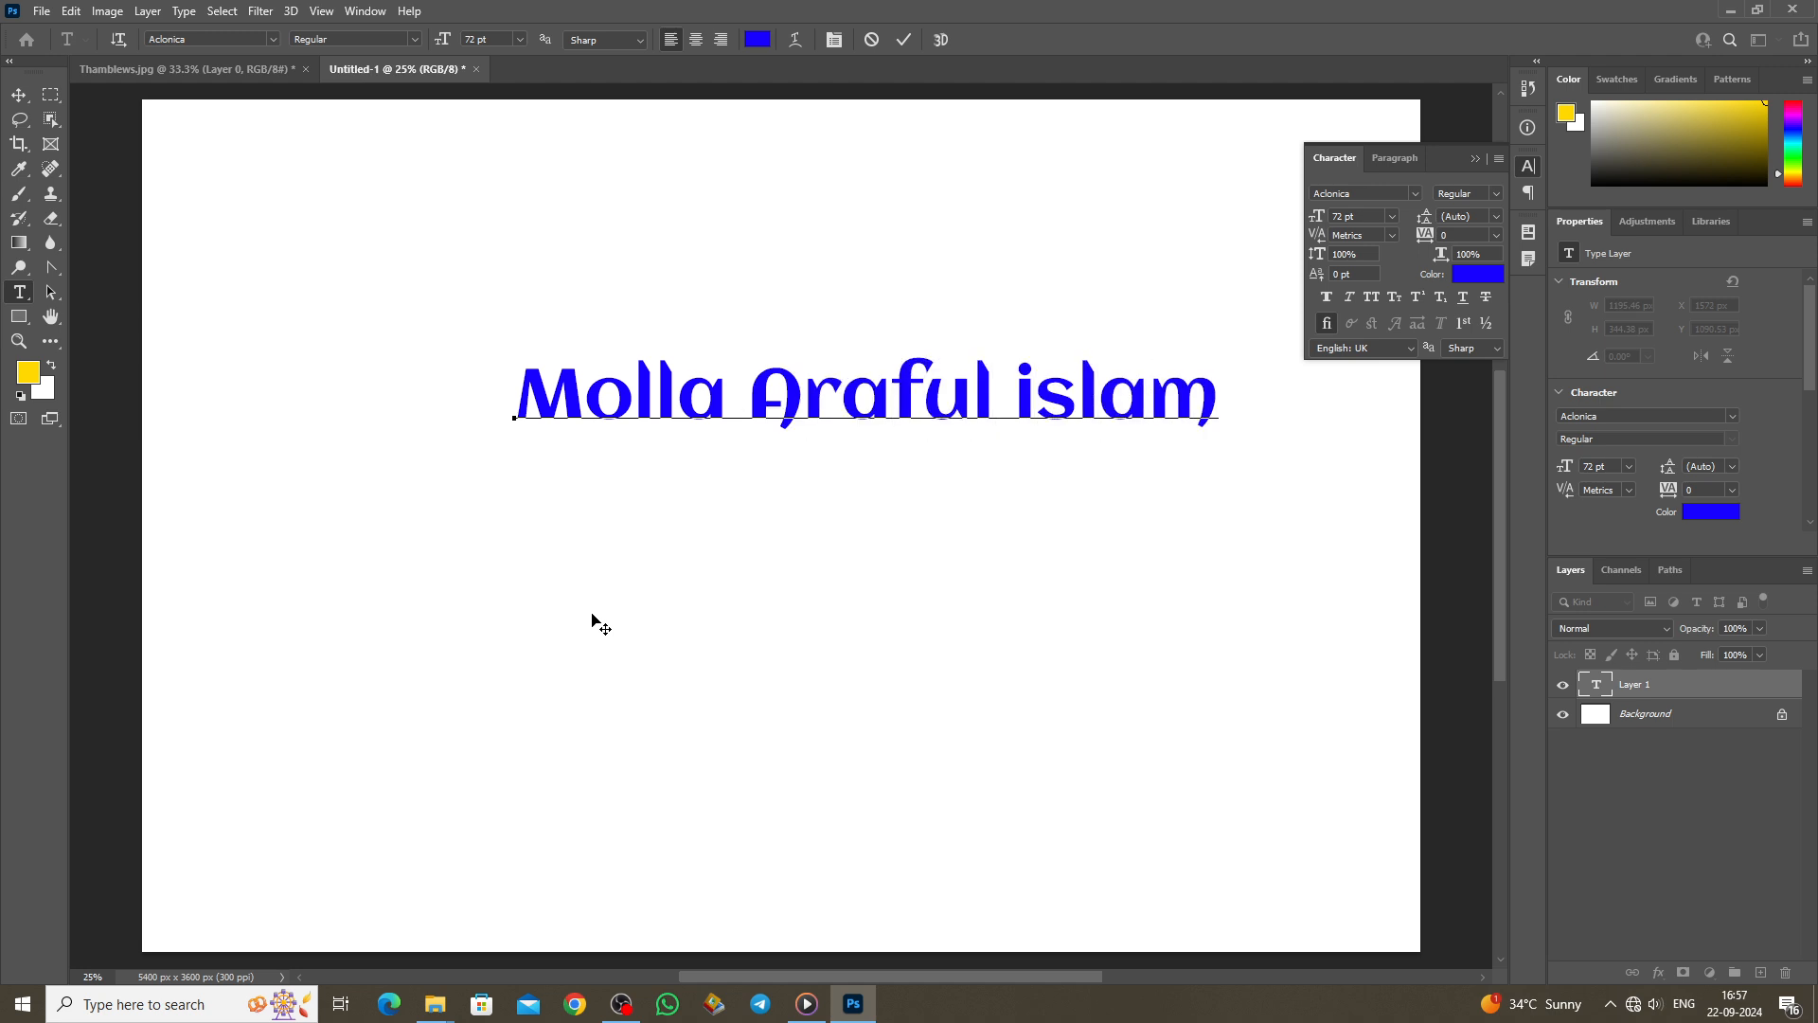
pyautogui.click(903, 39)
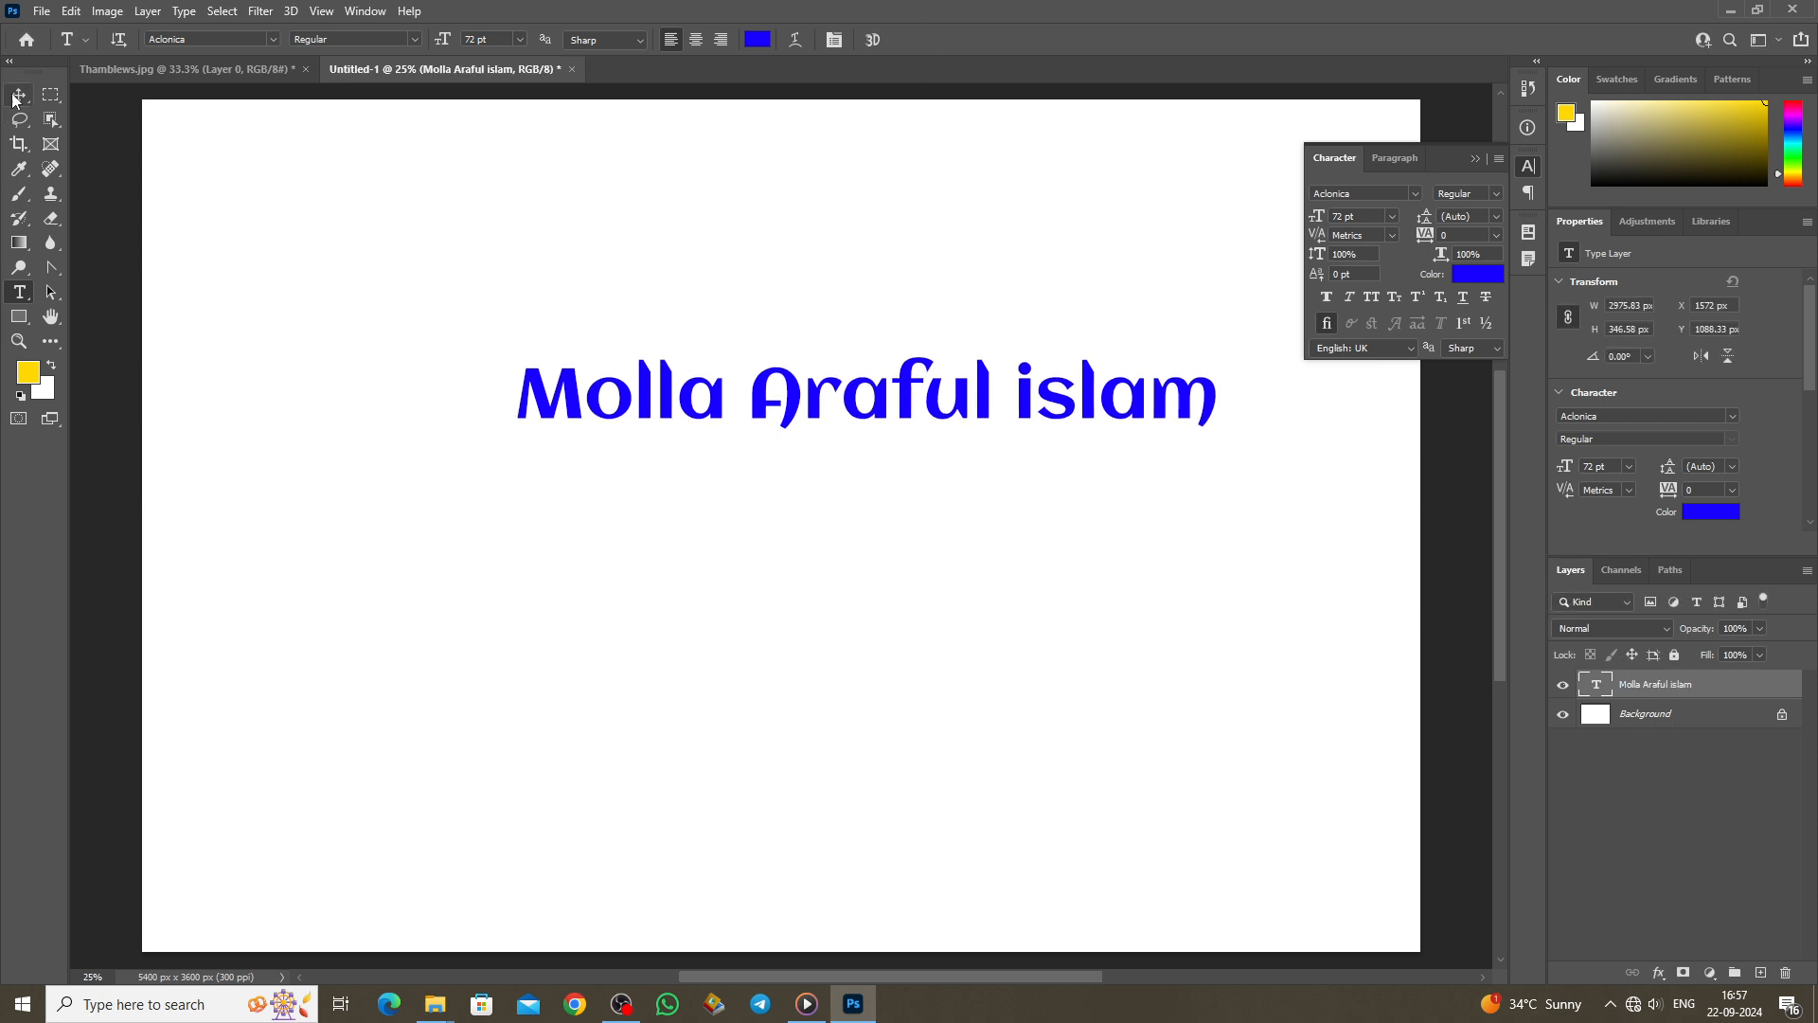
pyautogui.click(14, 99)
# Step: Move the horizontal name text lower and to the left
pyautogui.moveTo(718, 411); pyautogui.dragTo(649, 548)
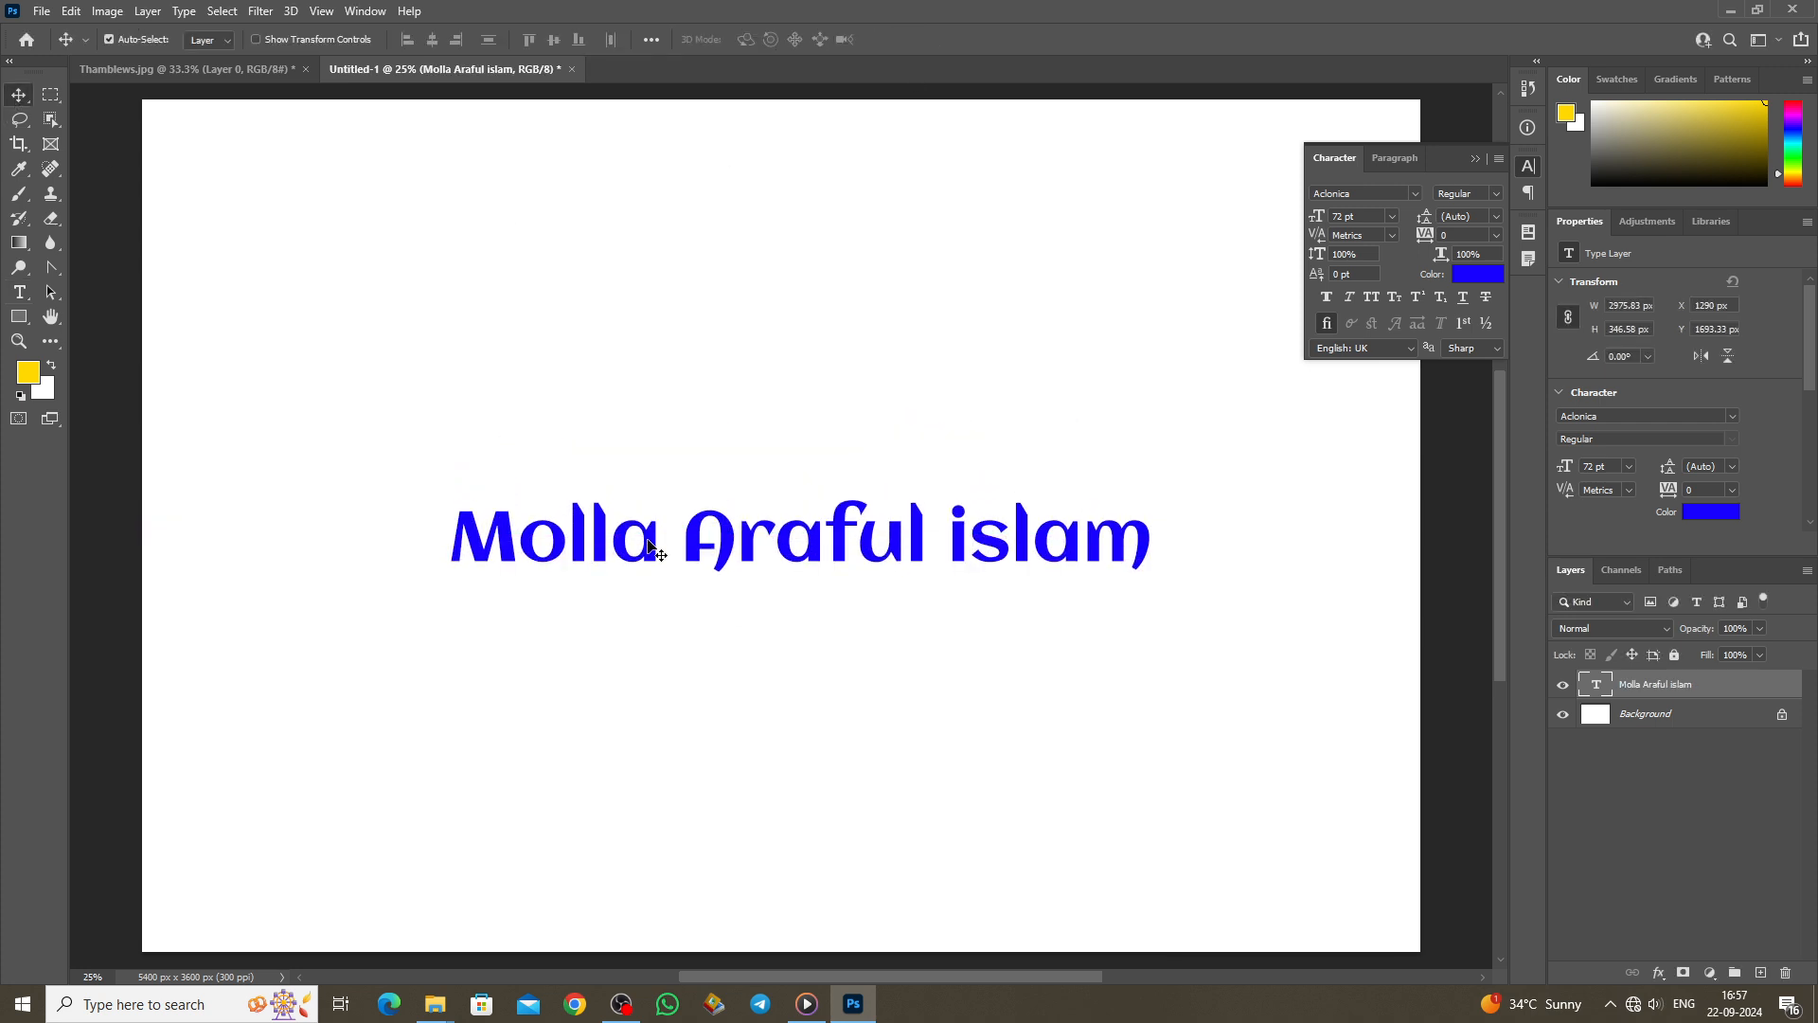
pyautogui.click(19, 291)
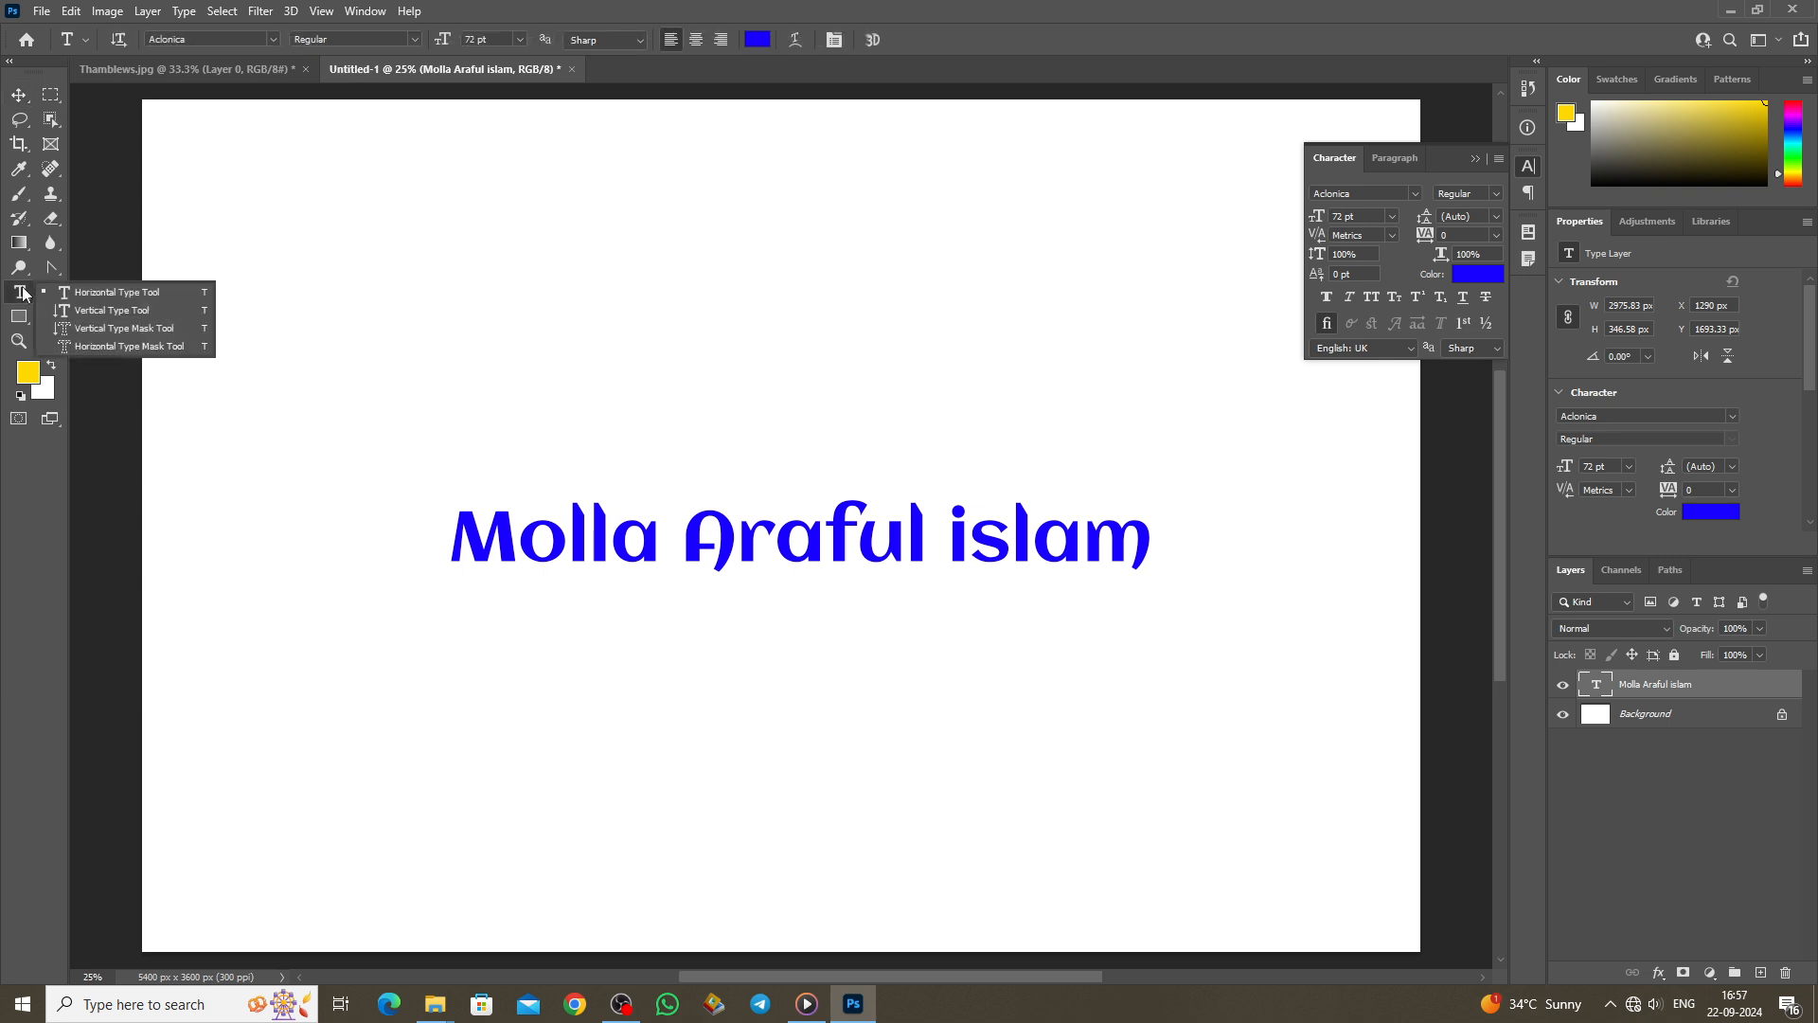
pyautogui.click(93, 310)
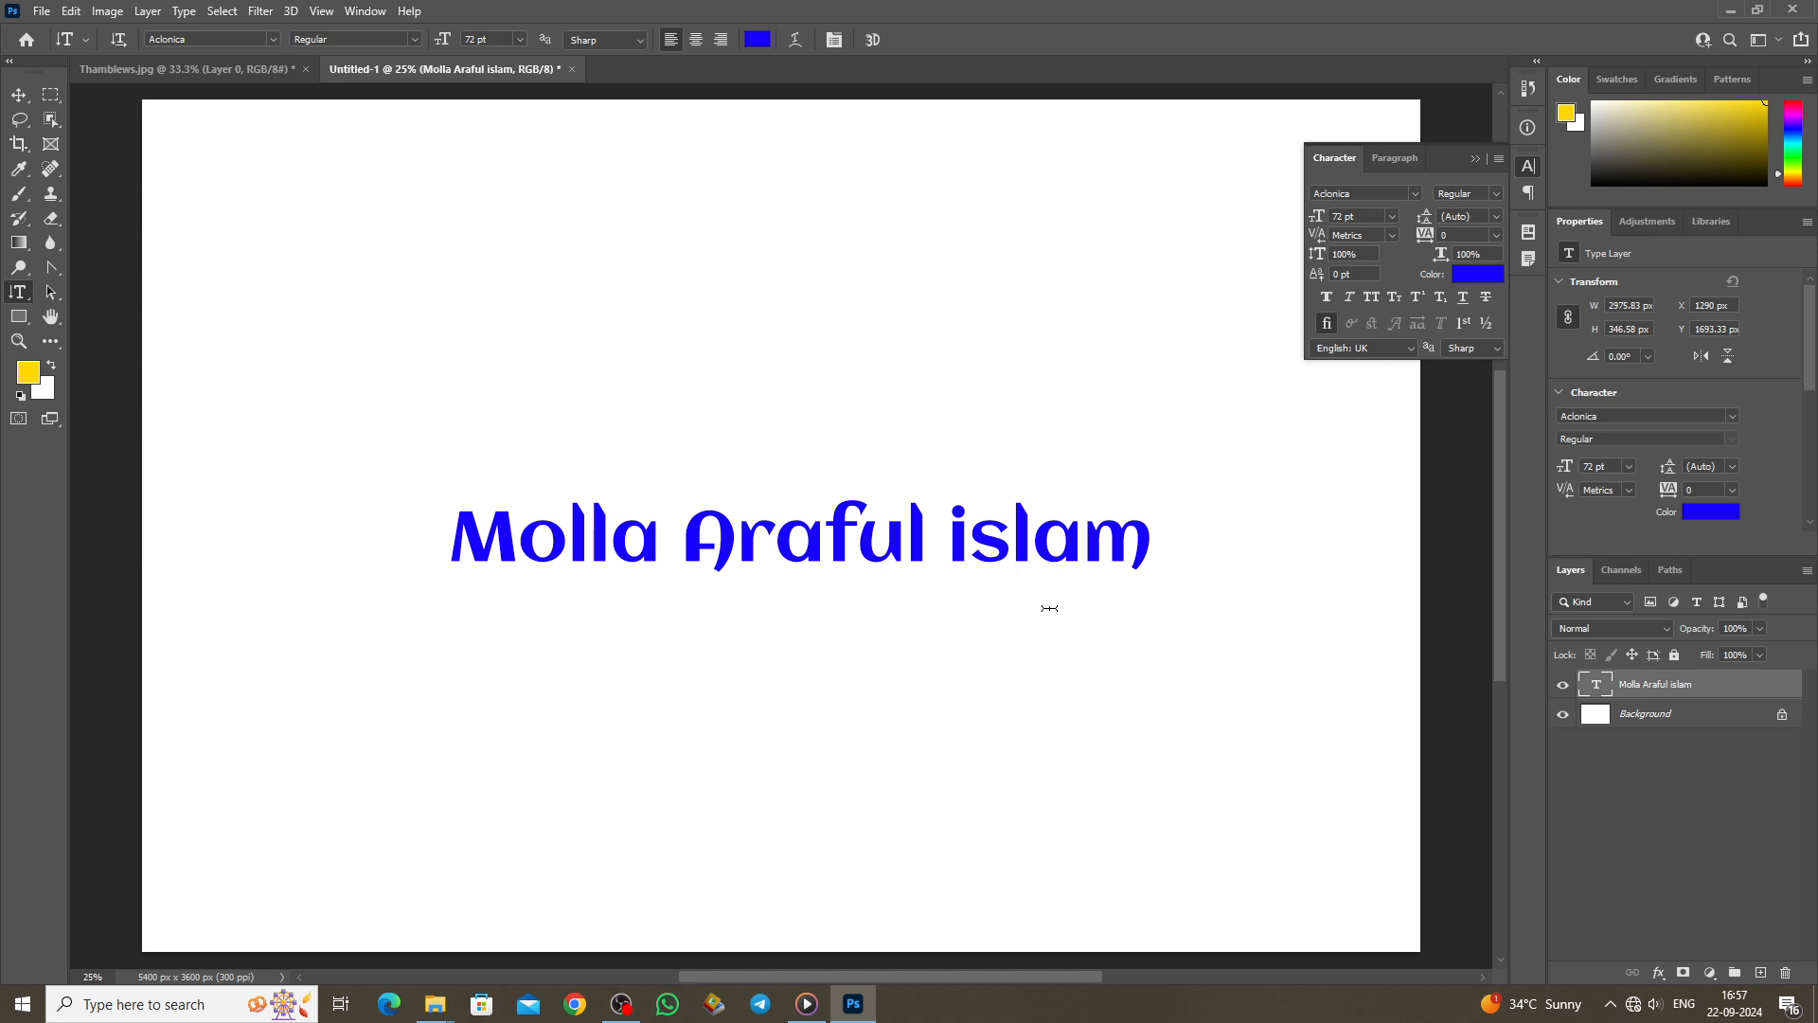
# Step: Type the person's name as vertical text near the top left, commit it, and move it up
pyautogui.click(292, 282)
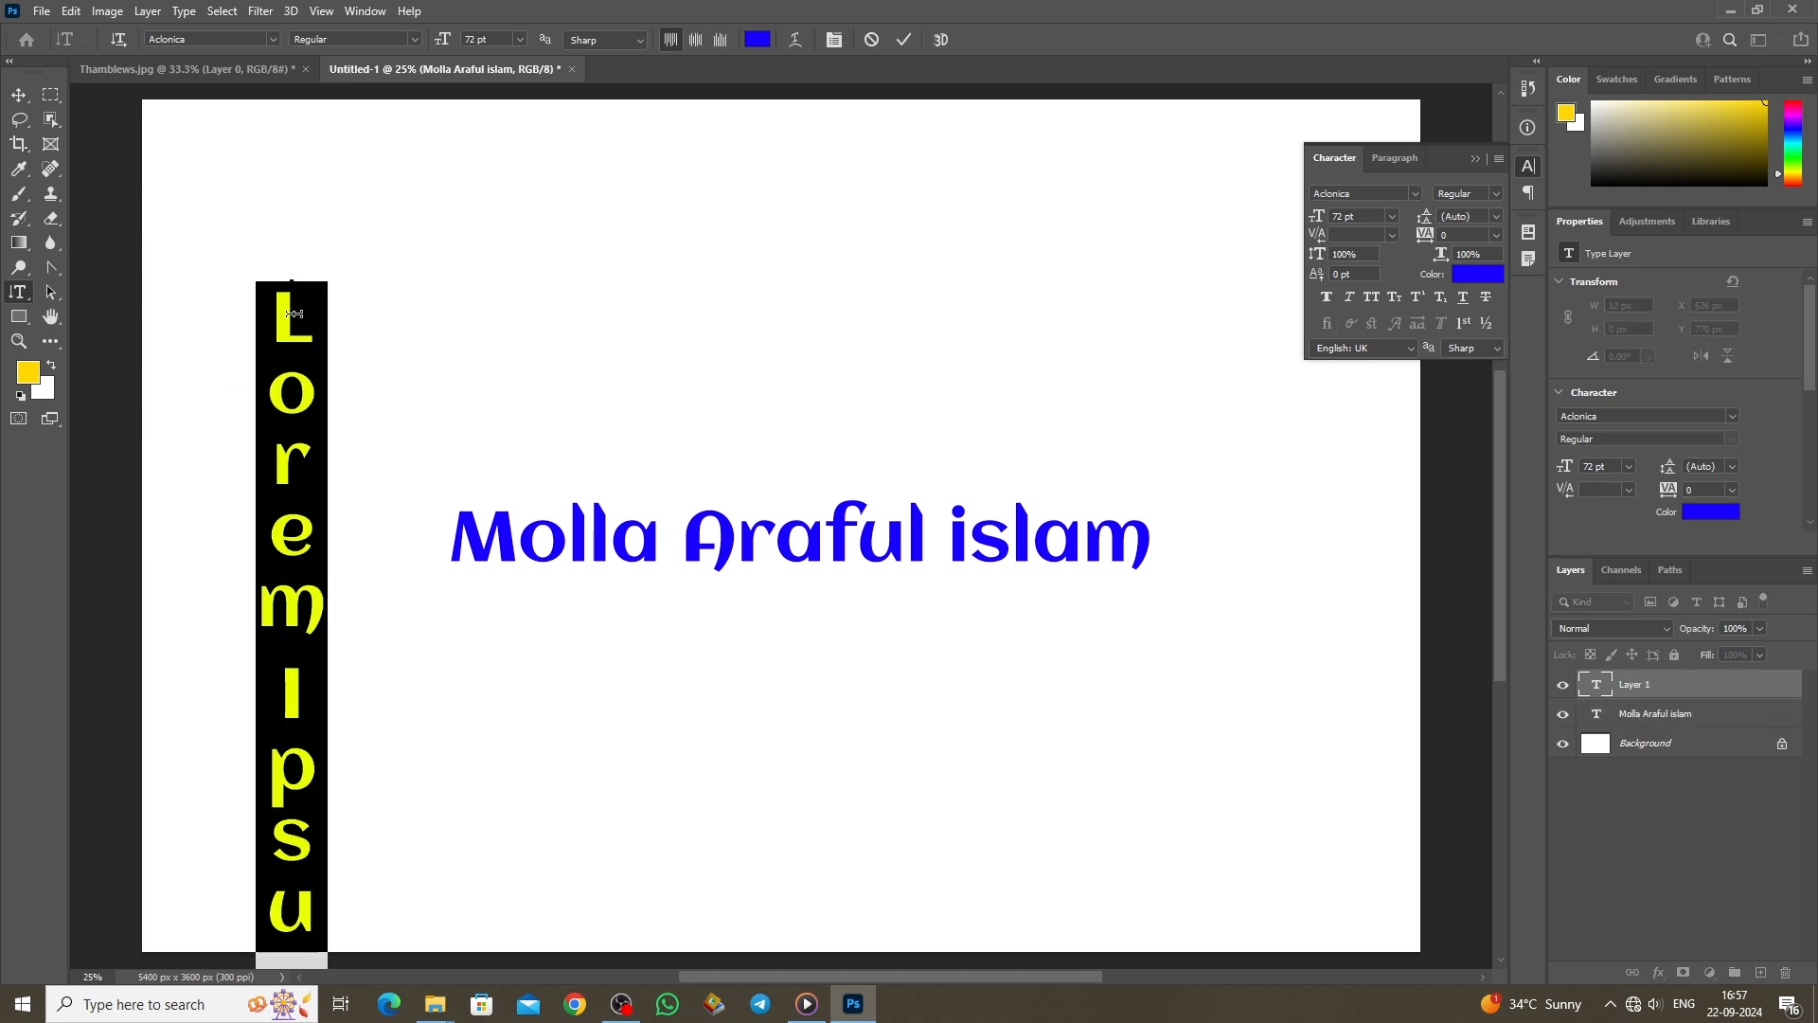
pyautogui.press('BackSpace')
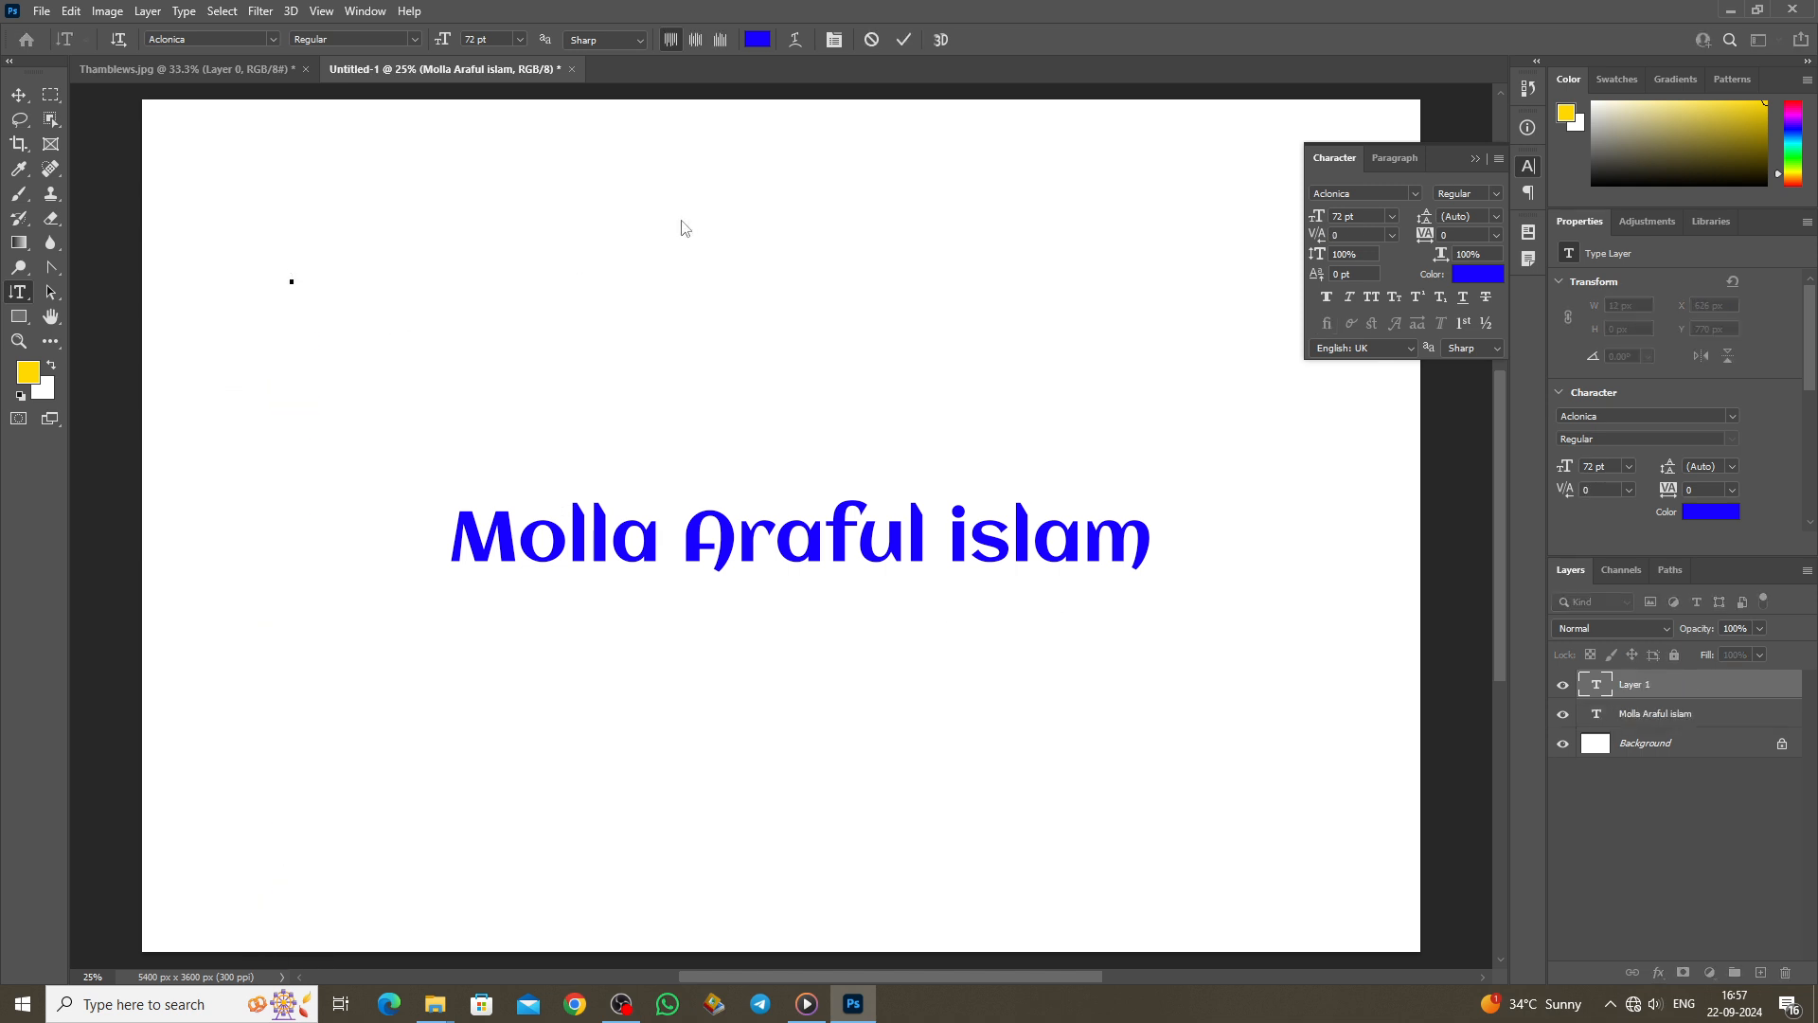
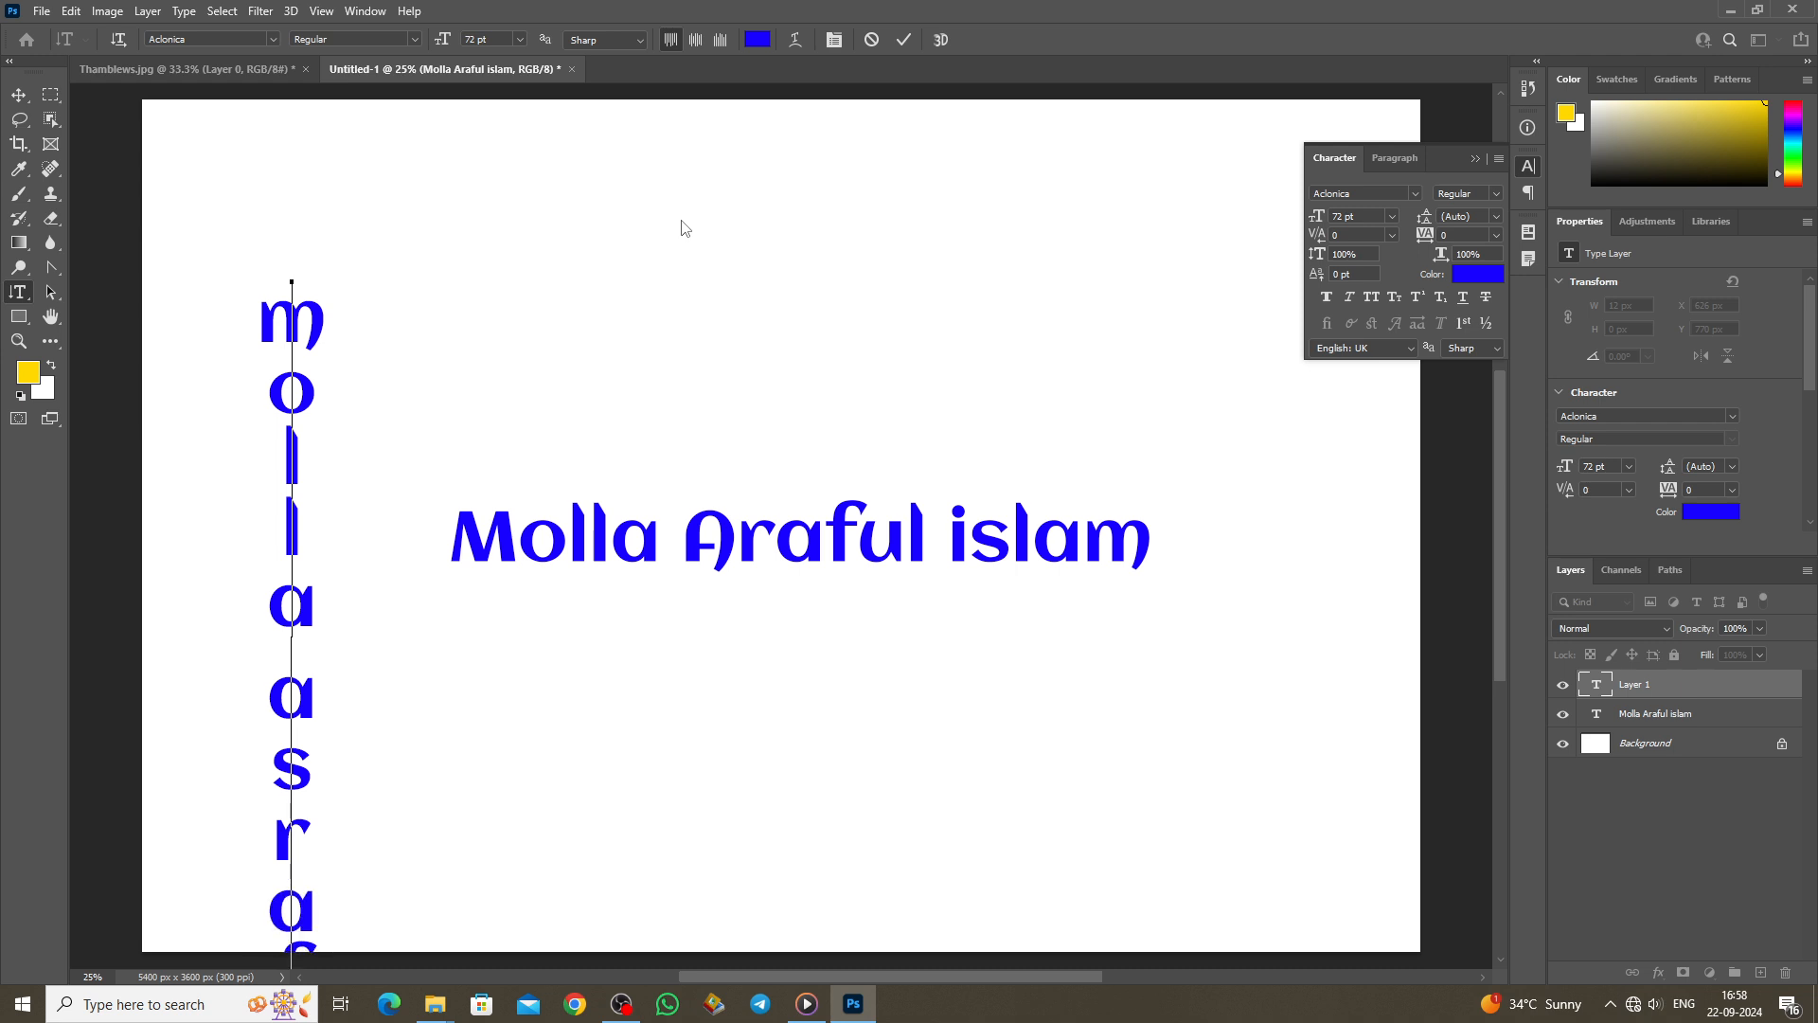
pyautogui.click(905, 40)
pyautogui.click(19, 95)
pyautogui.moveTo(271, 322); pyautogui.dragTo(288, 163)
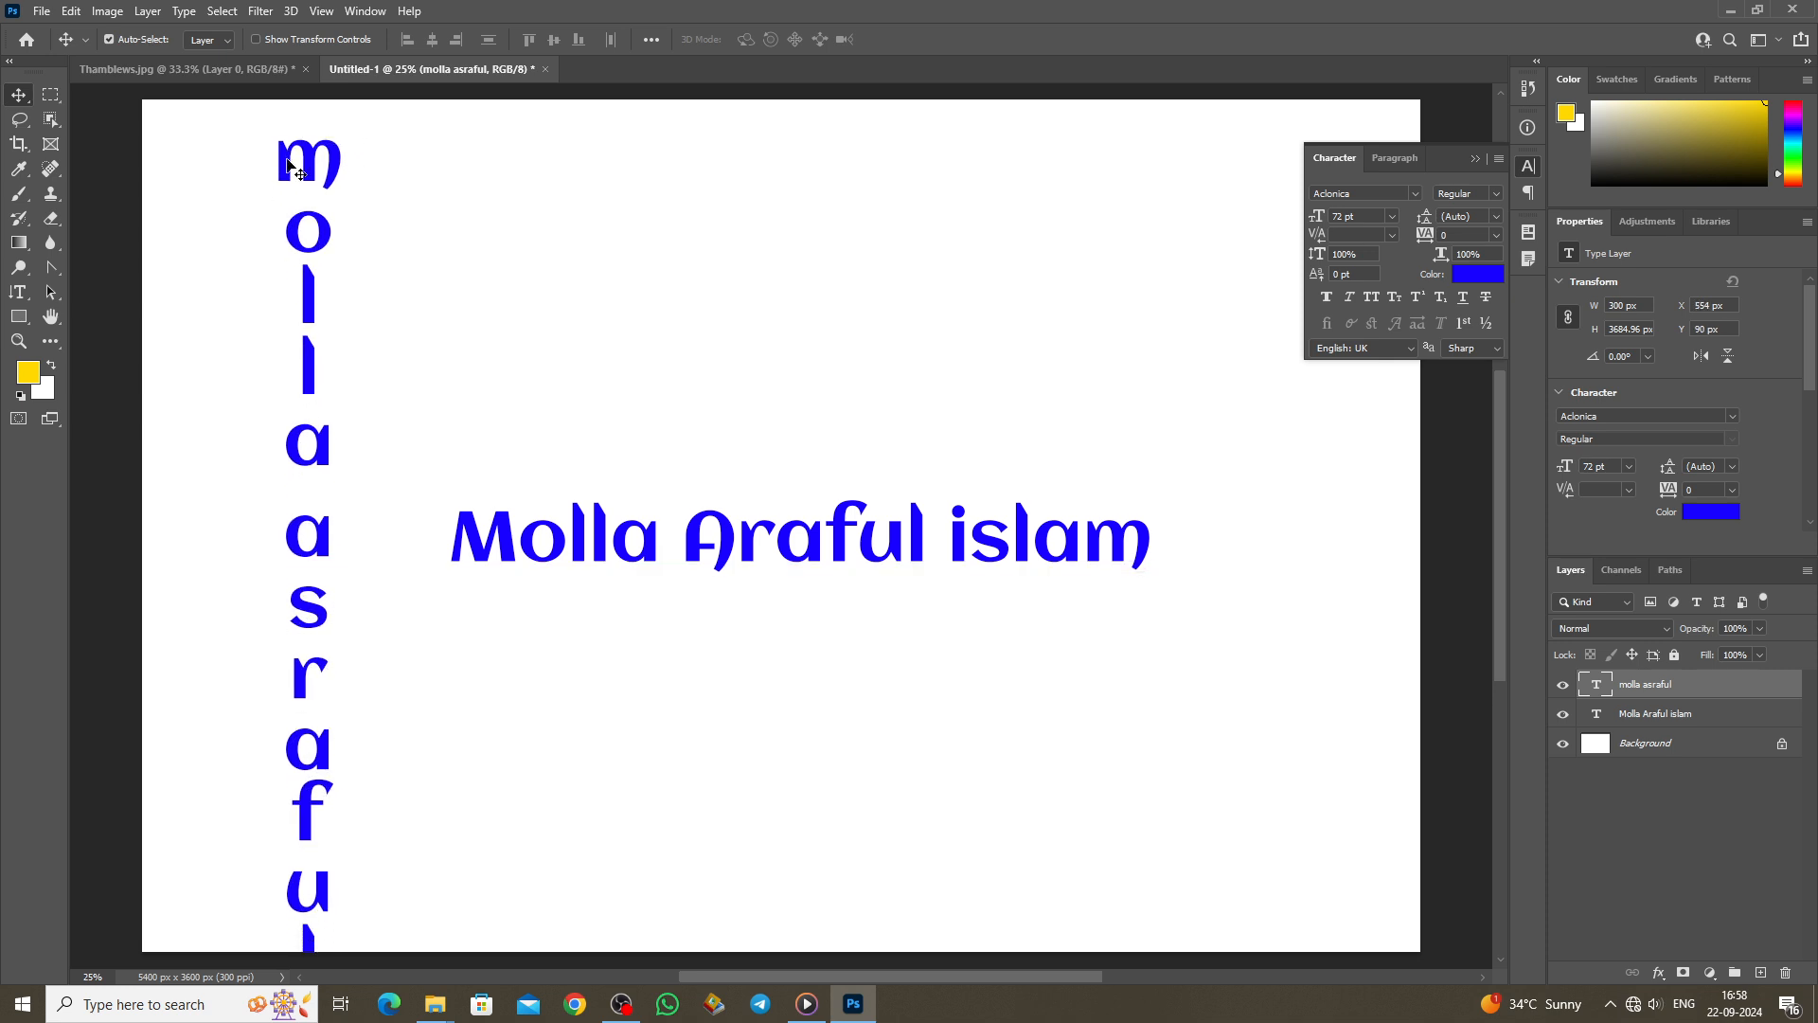
pyautogui.rightClick(19, 291)
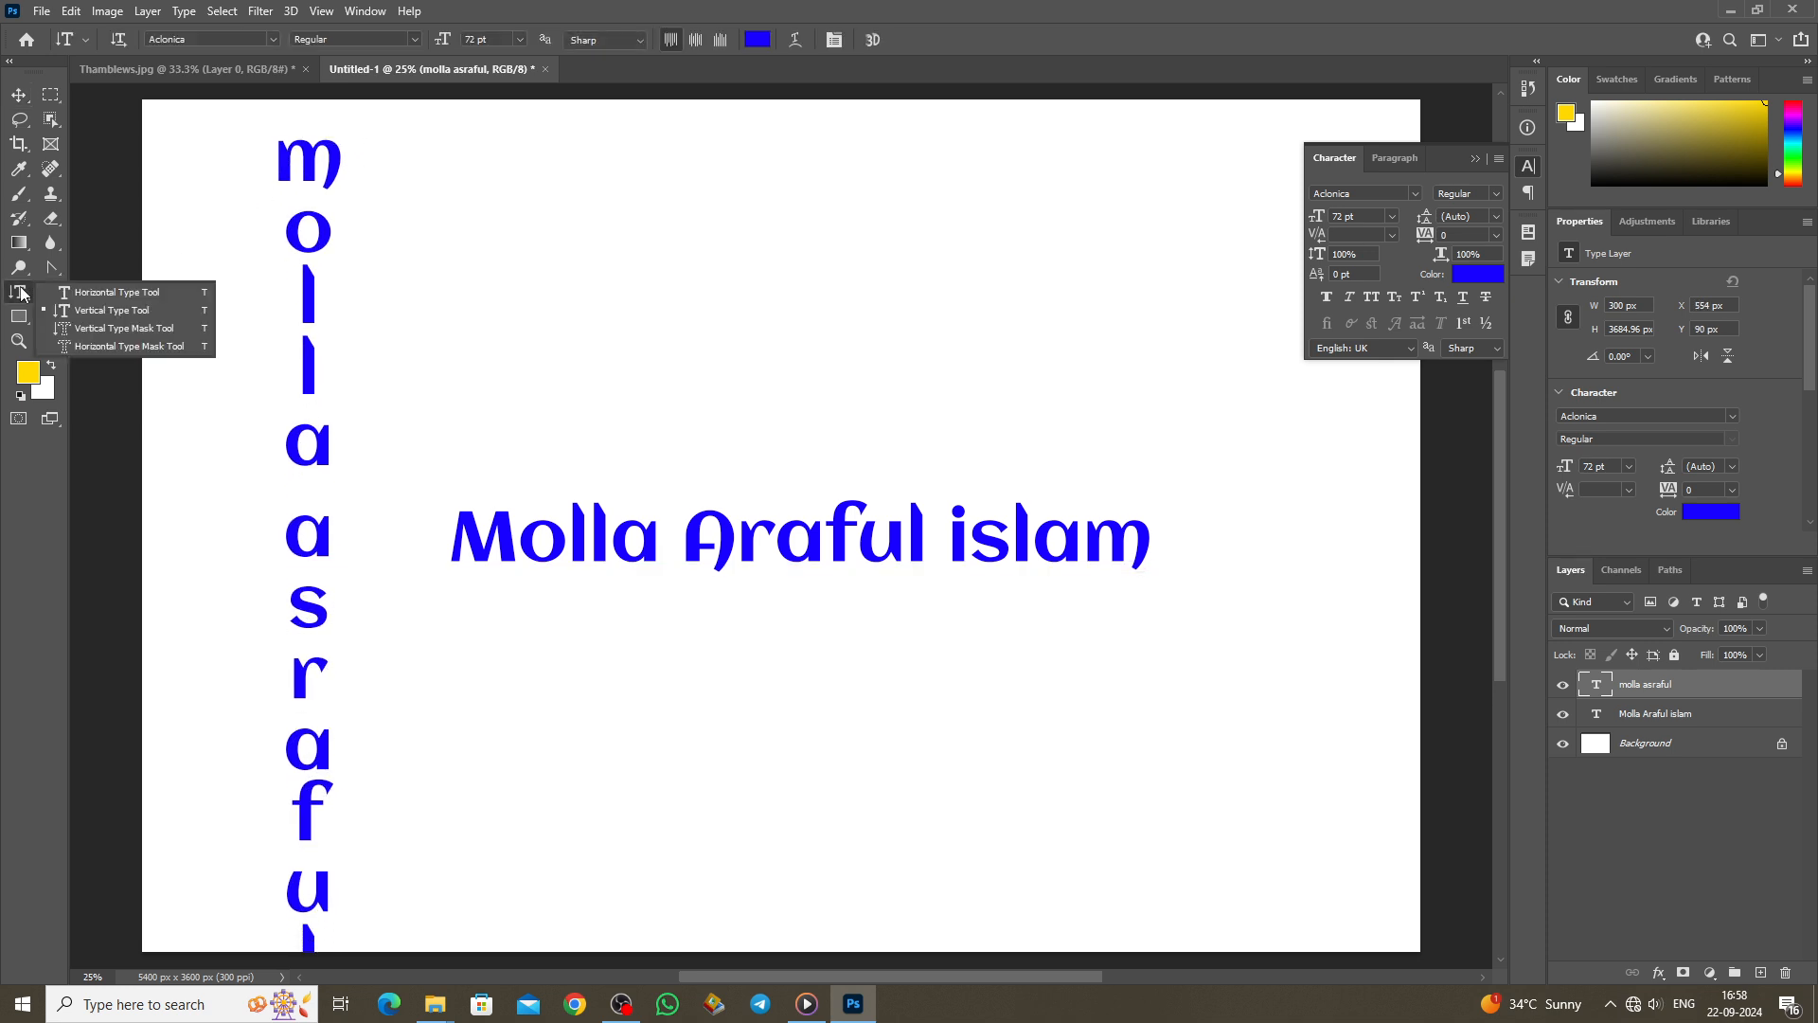
pyautogui.click(119, 330)
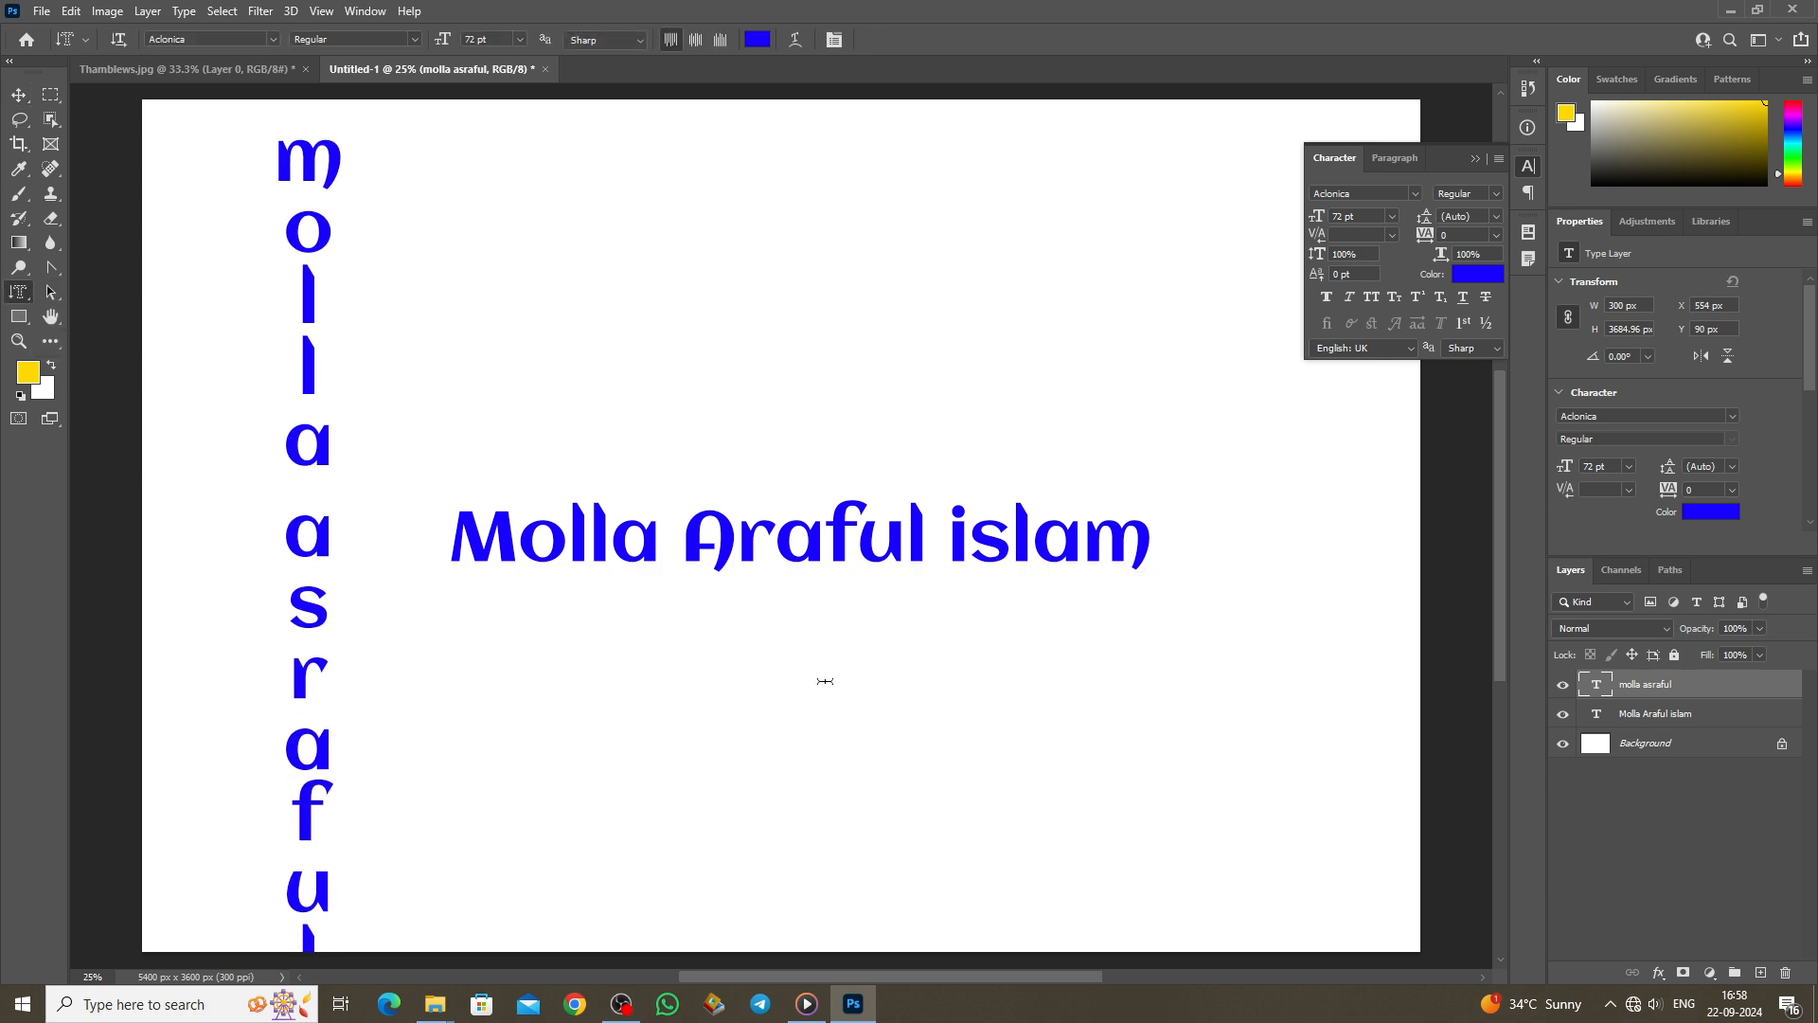
pyautogui.click(1240, 186)
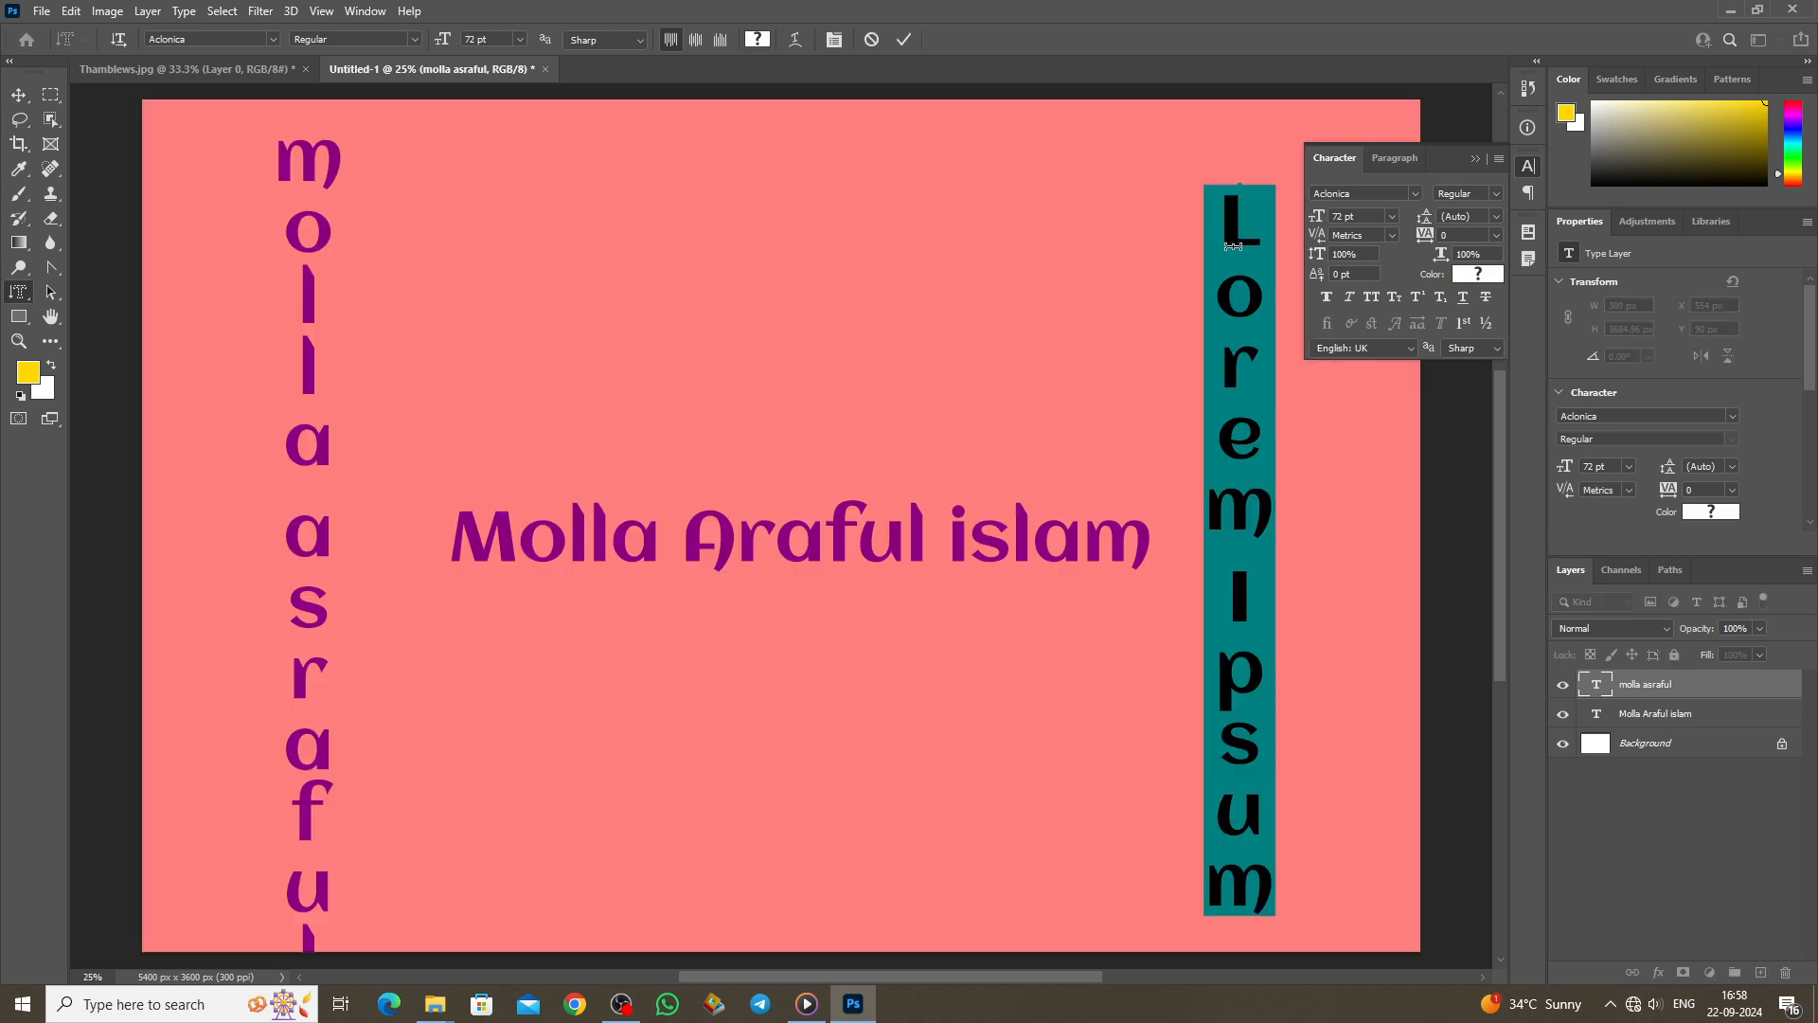
pyautogui.press('BackSpace')
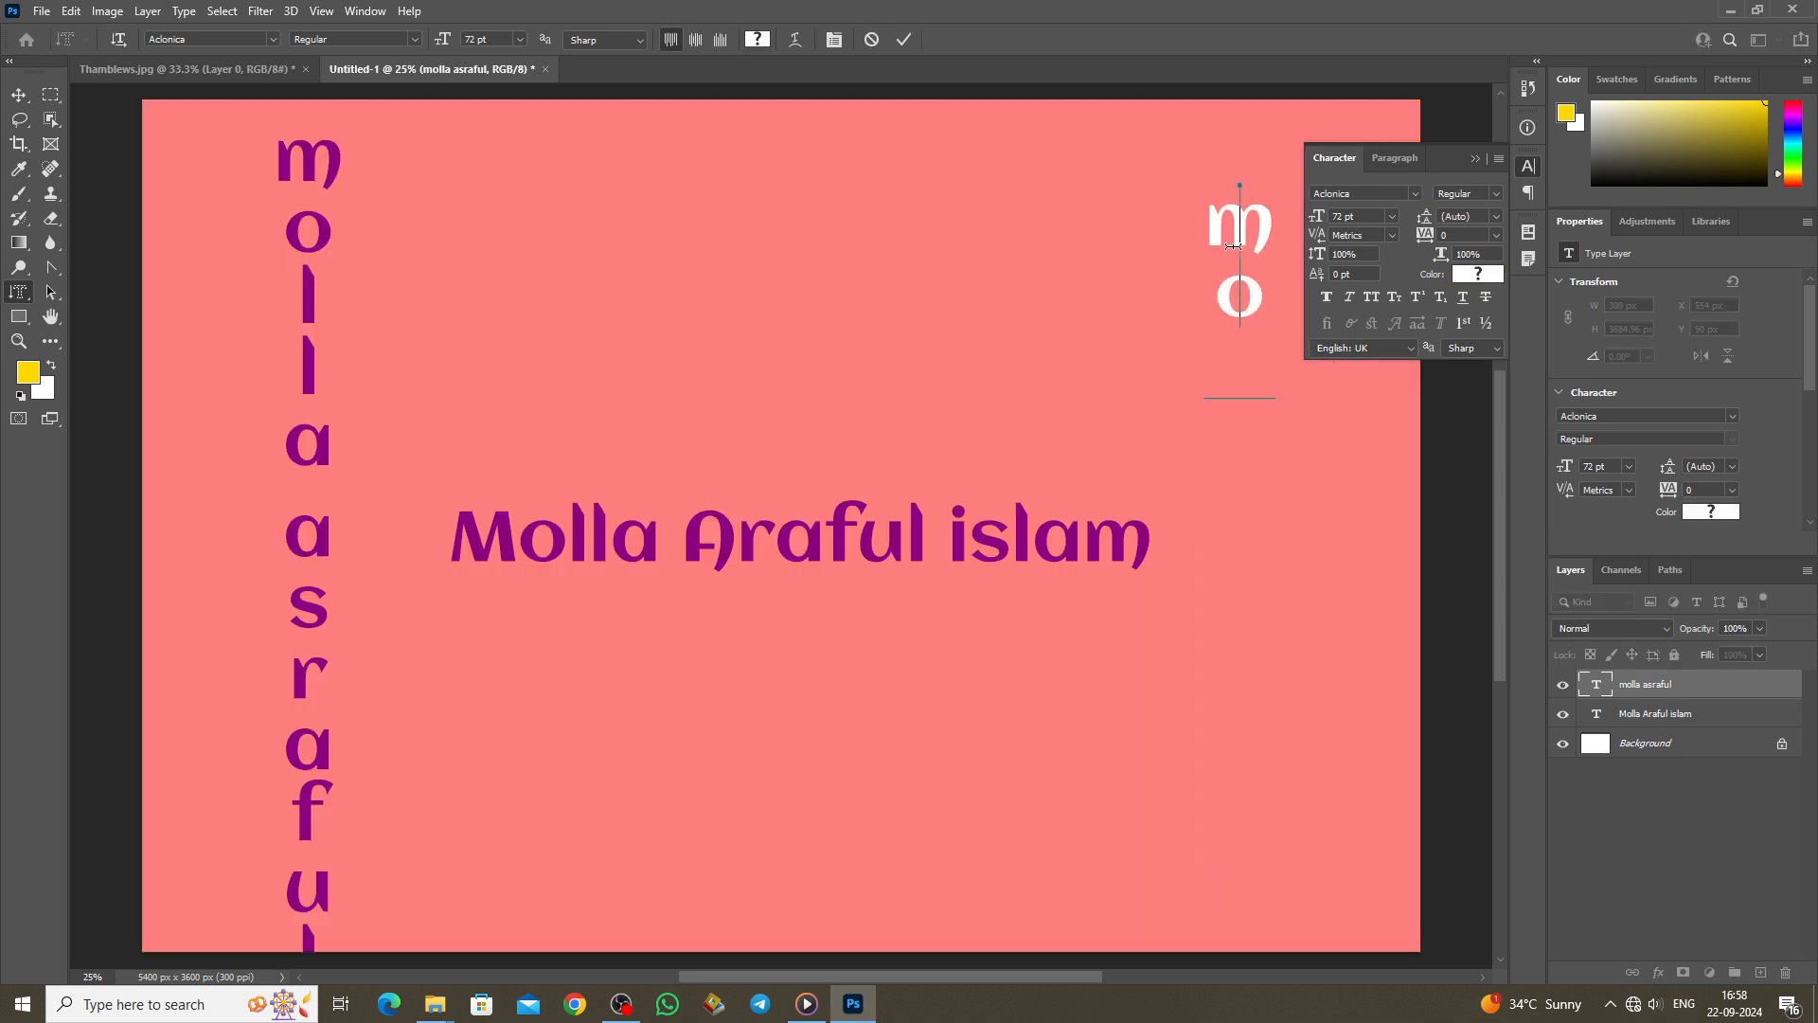
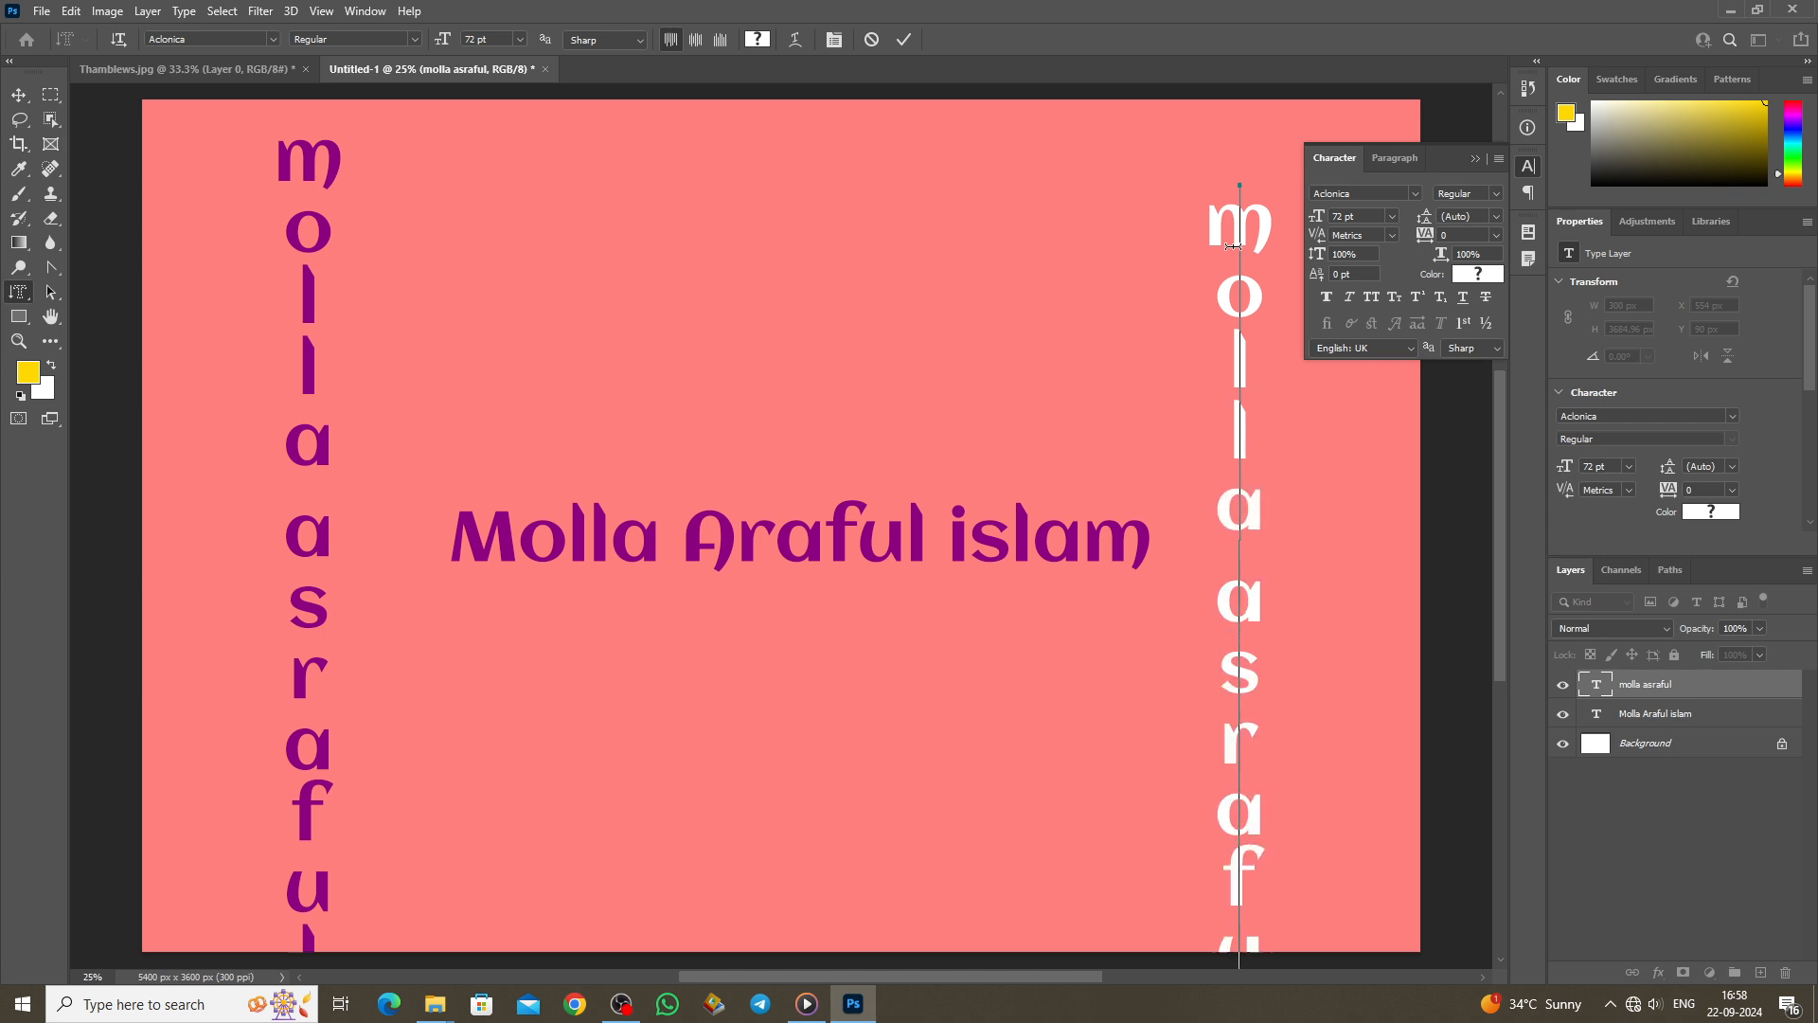
pyautogui.click(905, 39)
pyautogui.press('v')
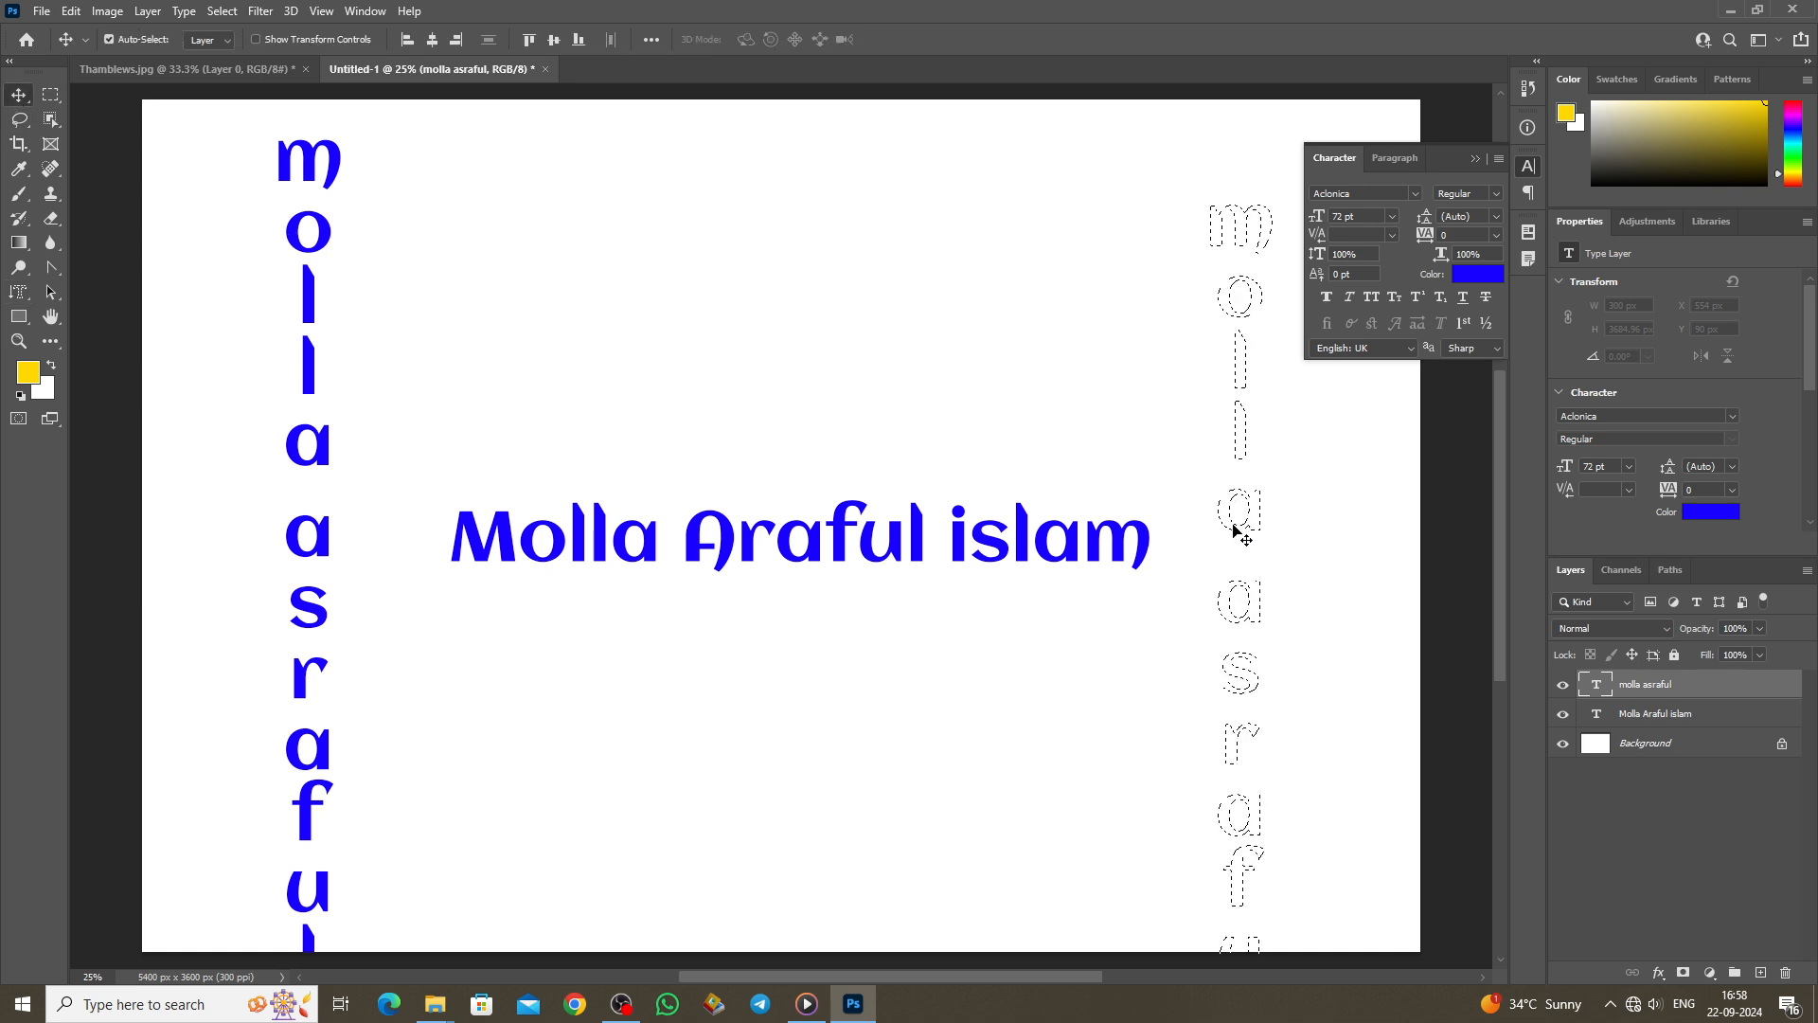
pyautogui.click(1474, 159)
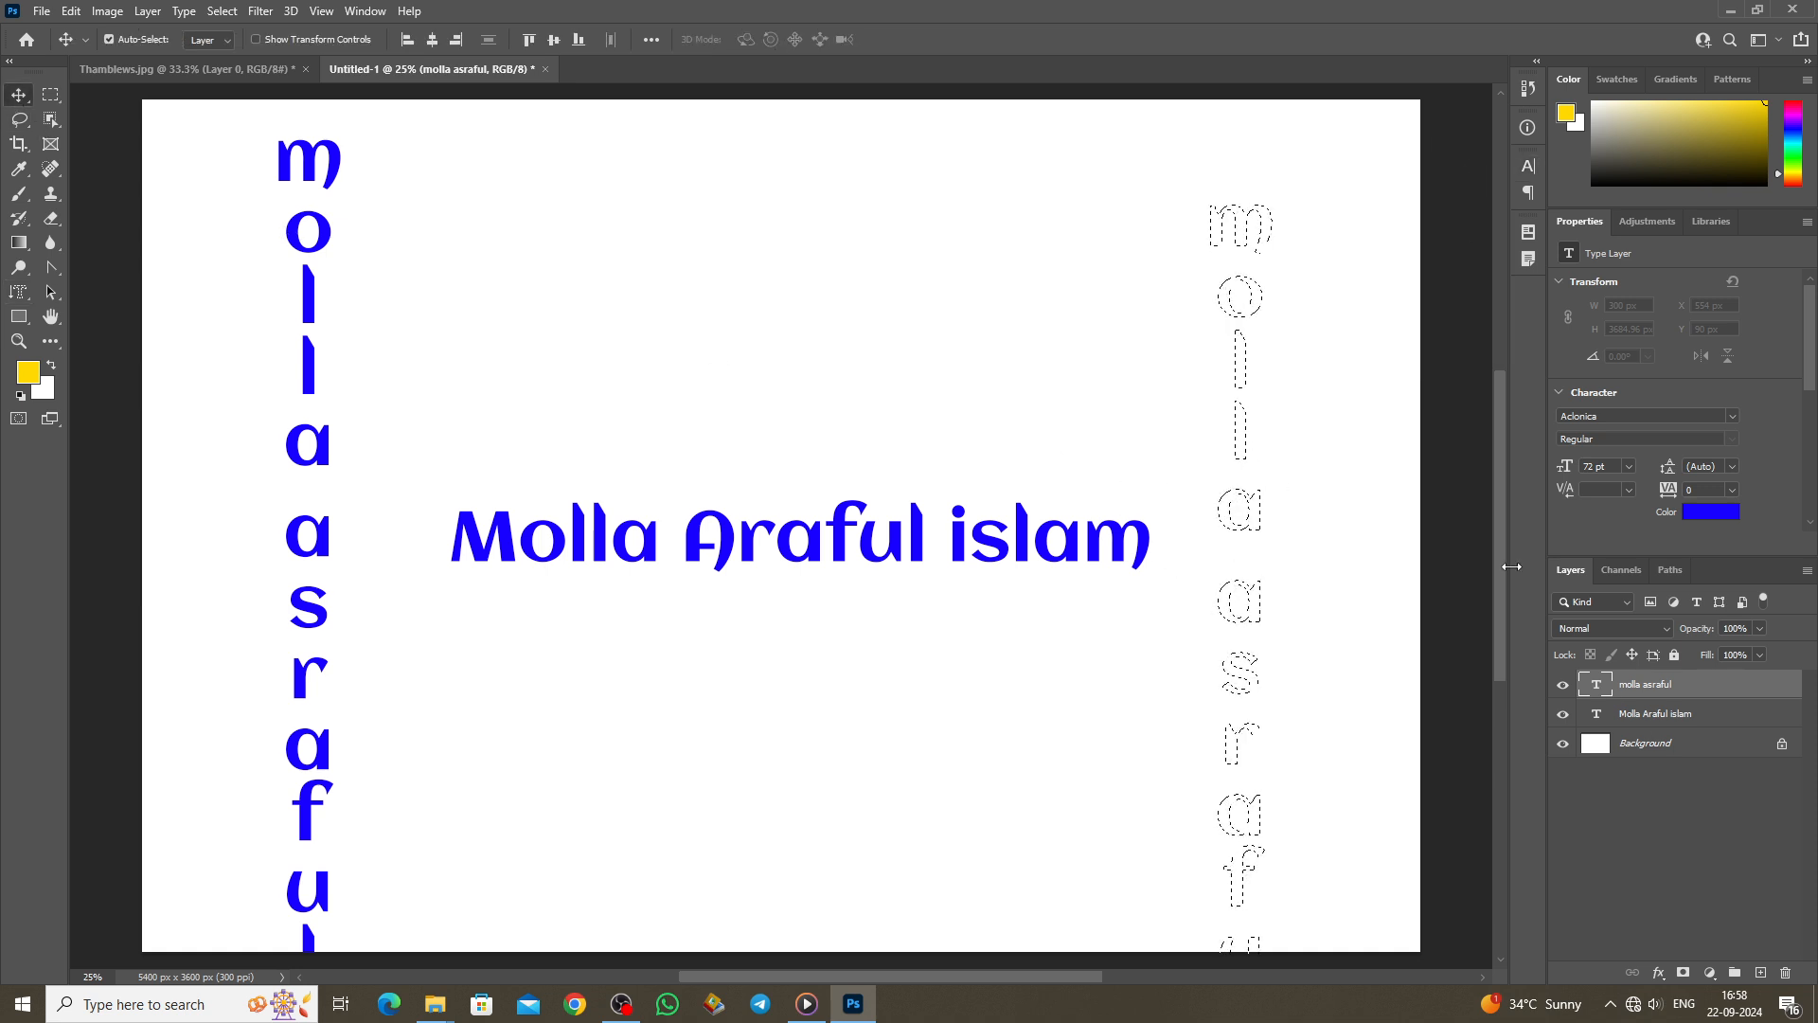
# Step: On a new layer, fill the letters with blue 1800ff instead of yellow, then deselect
pyautogui.click(1761, 973)
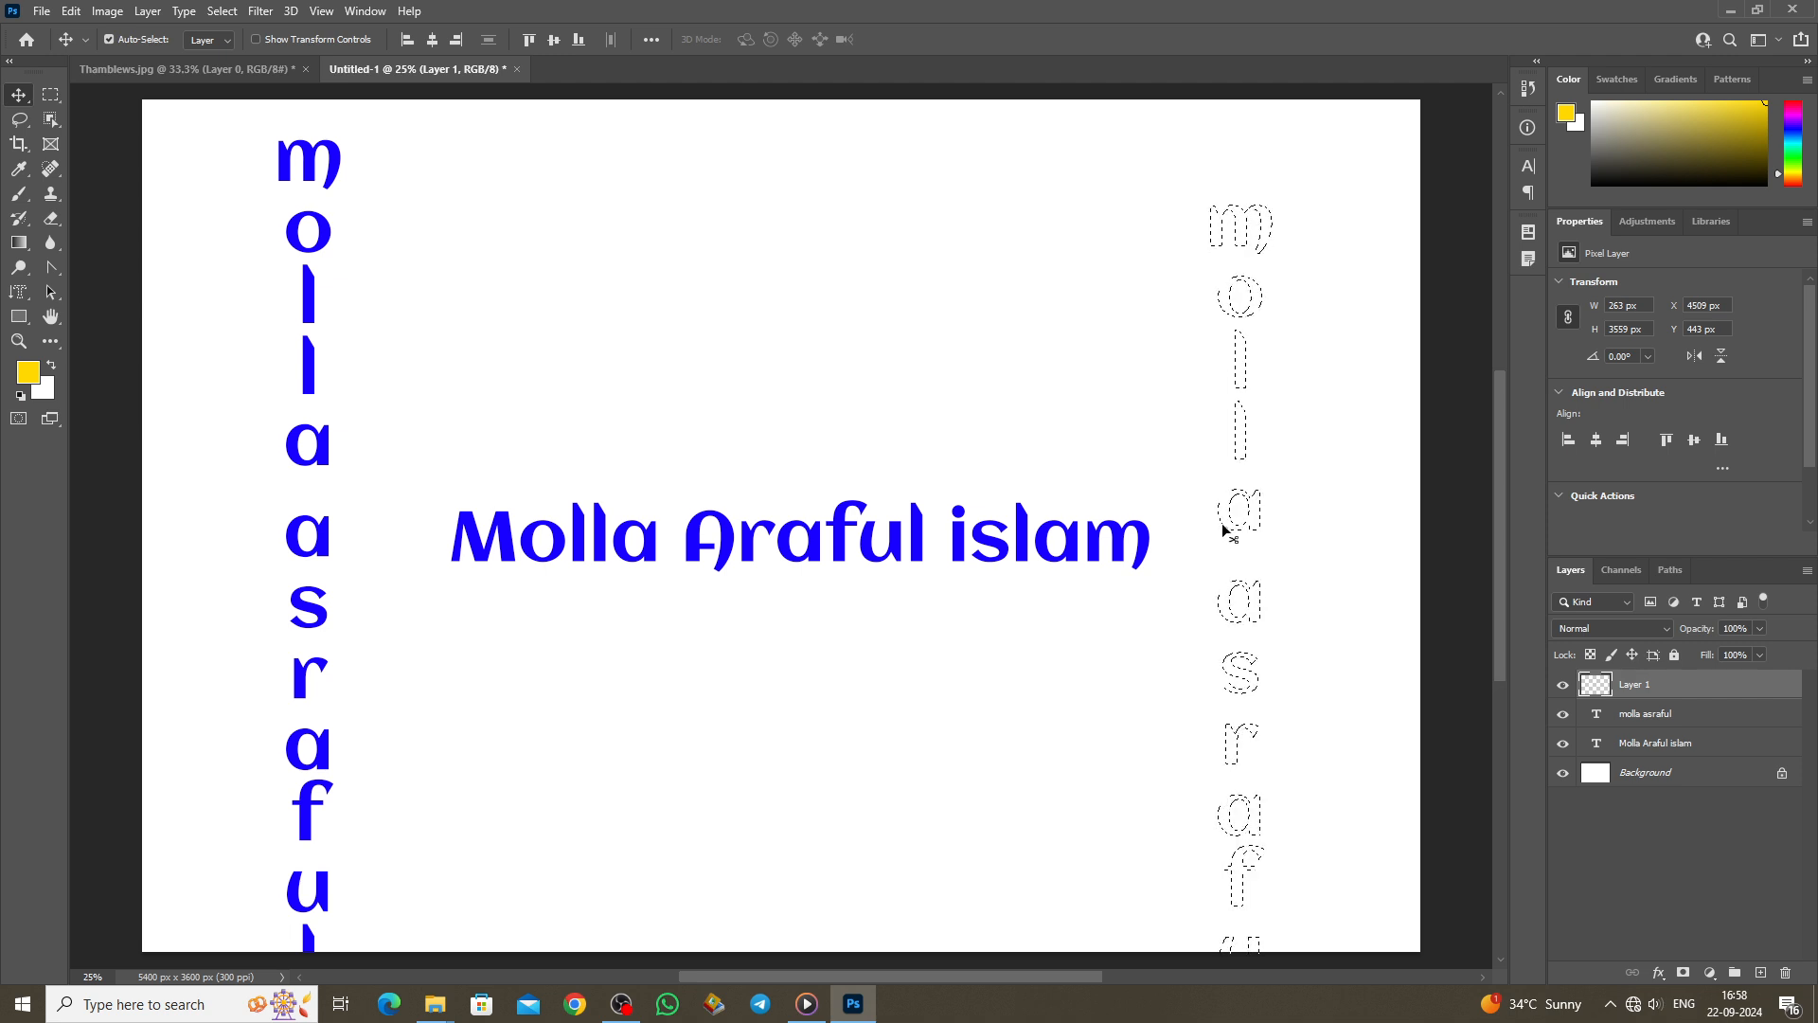
pyautogui.hotkey('alt', 'BackSpace')
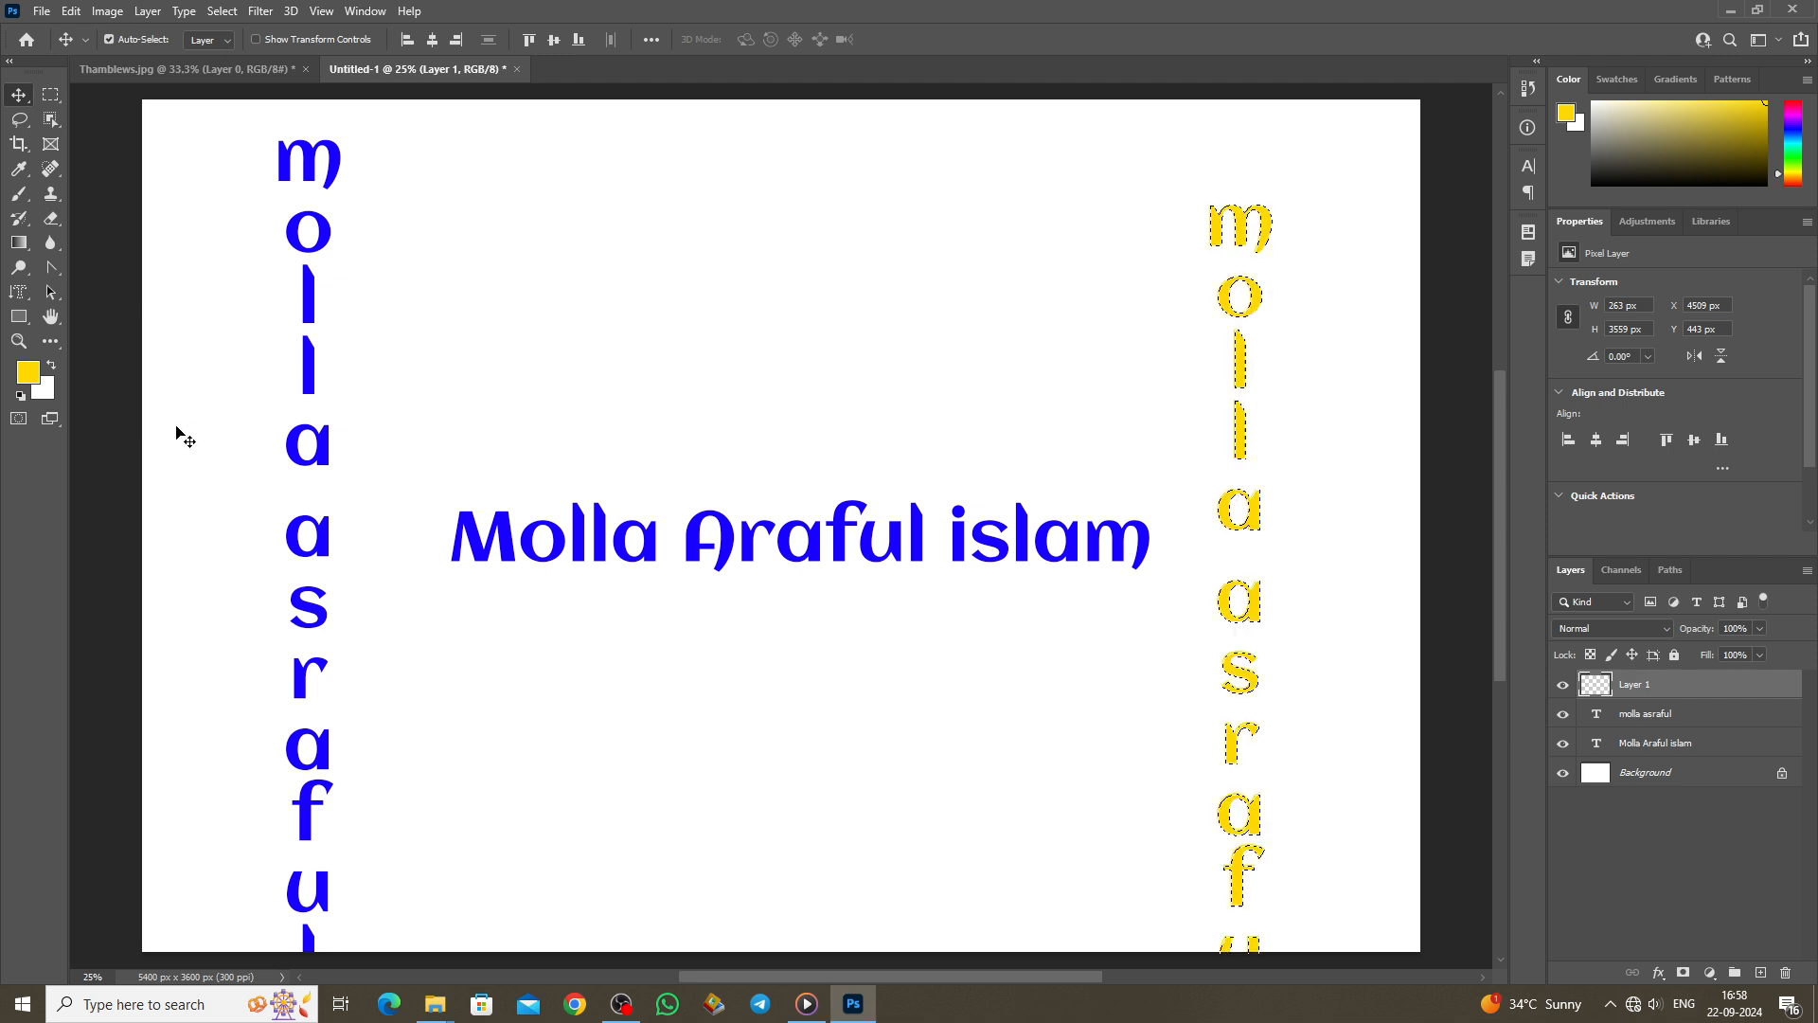
pyautogui.press('ctrl')
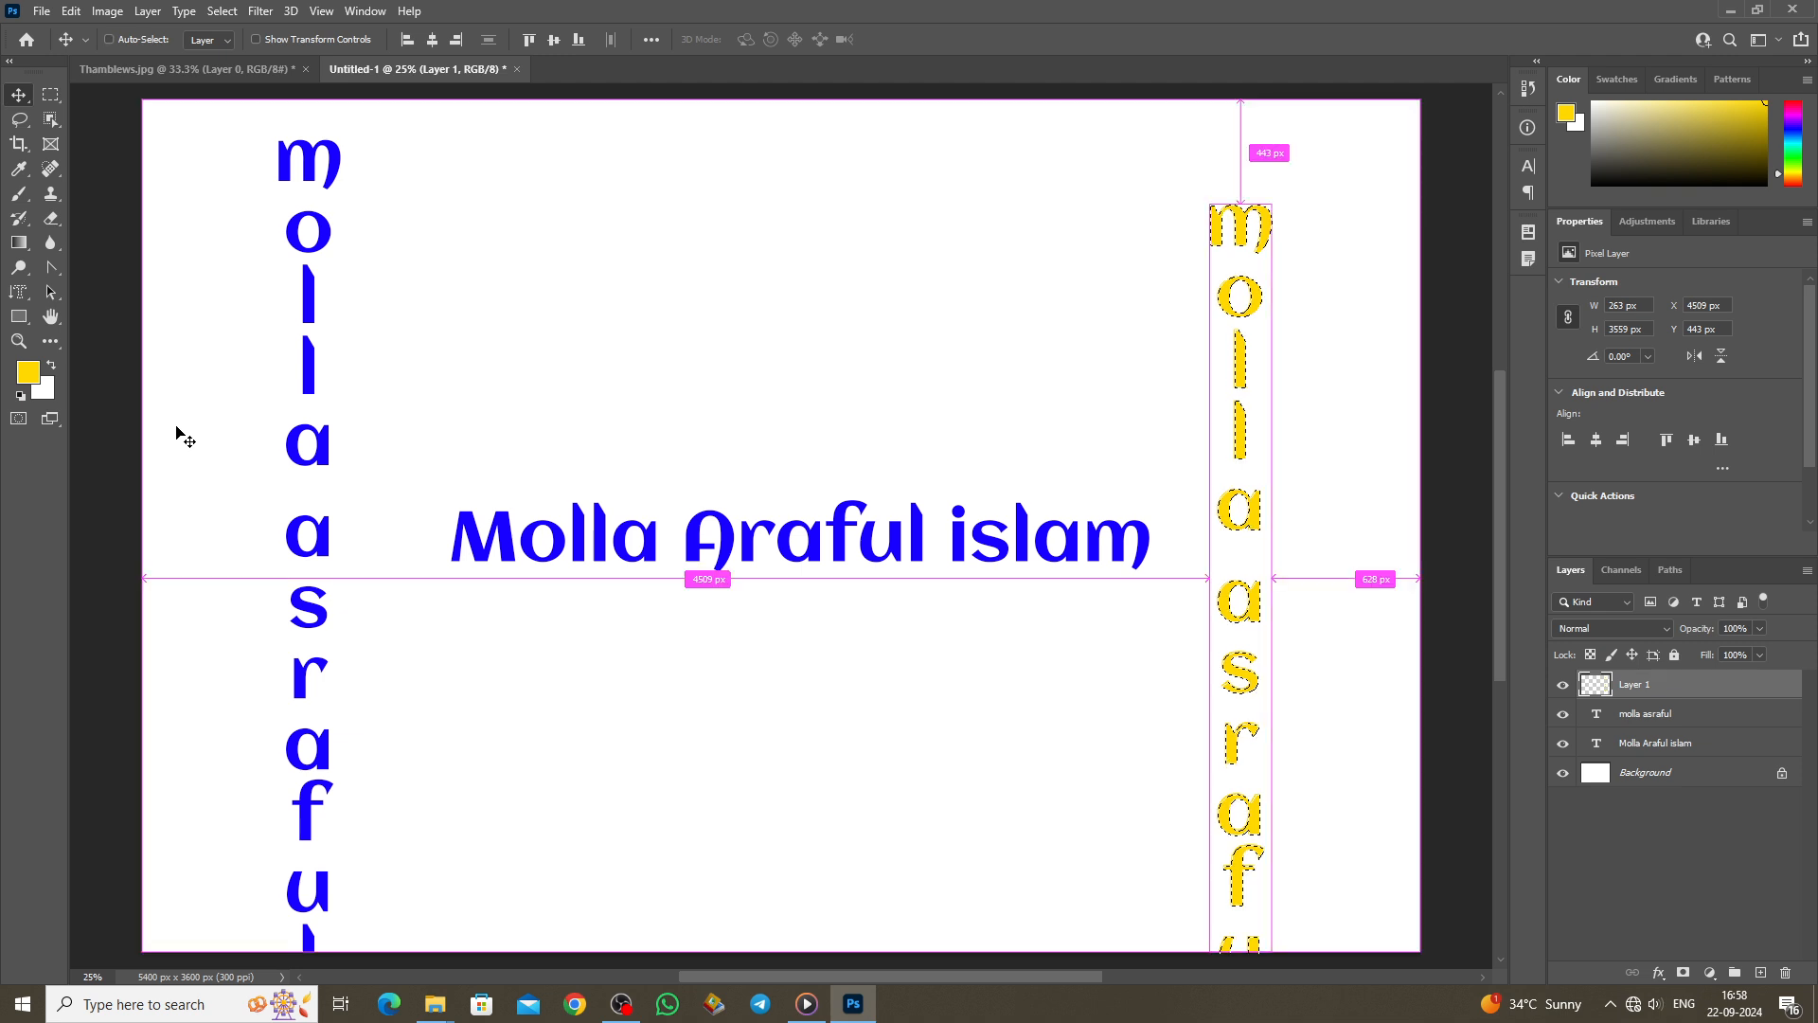
pyautogui.hotkey('ctrl', 'z')
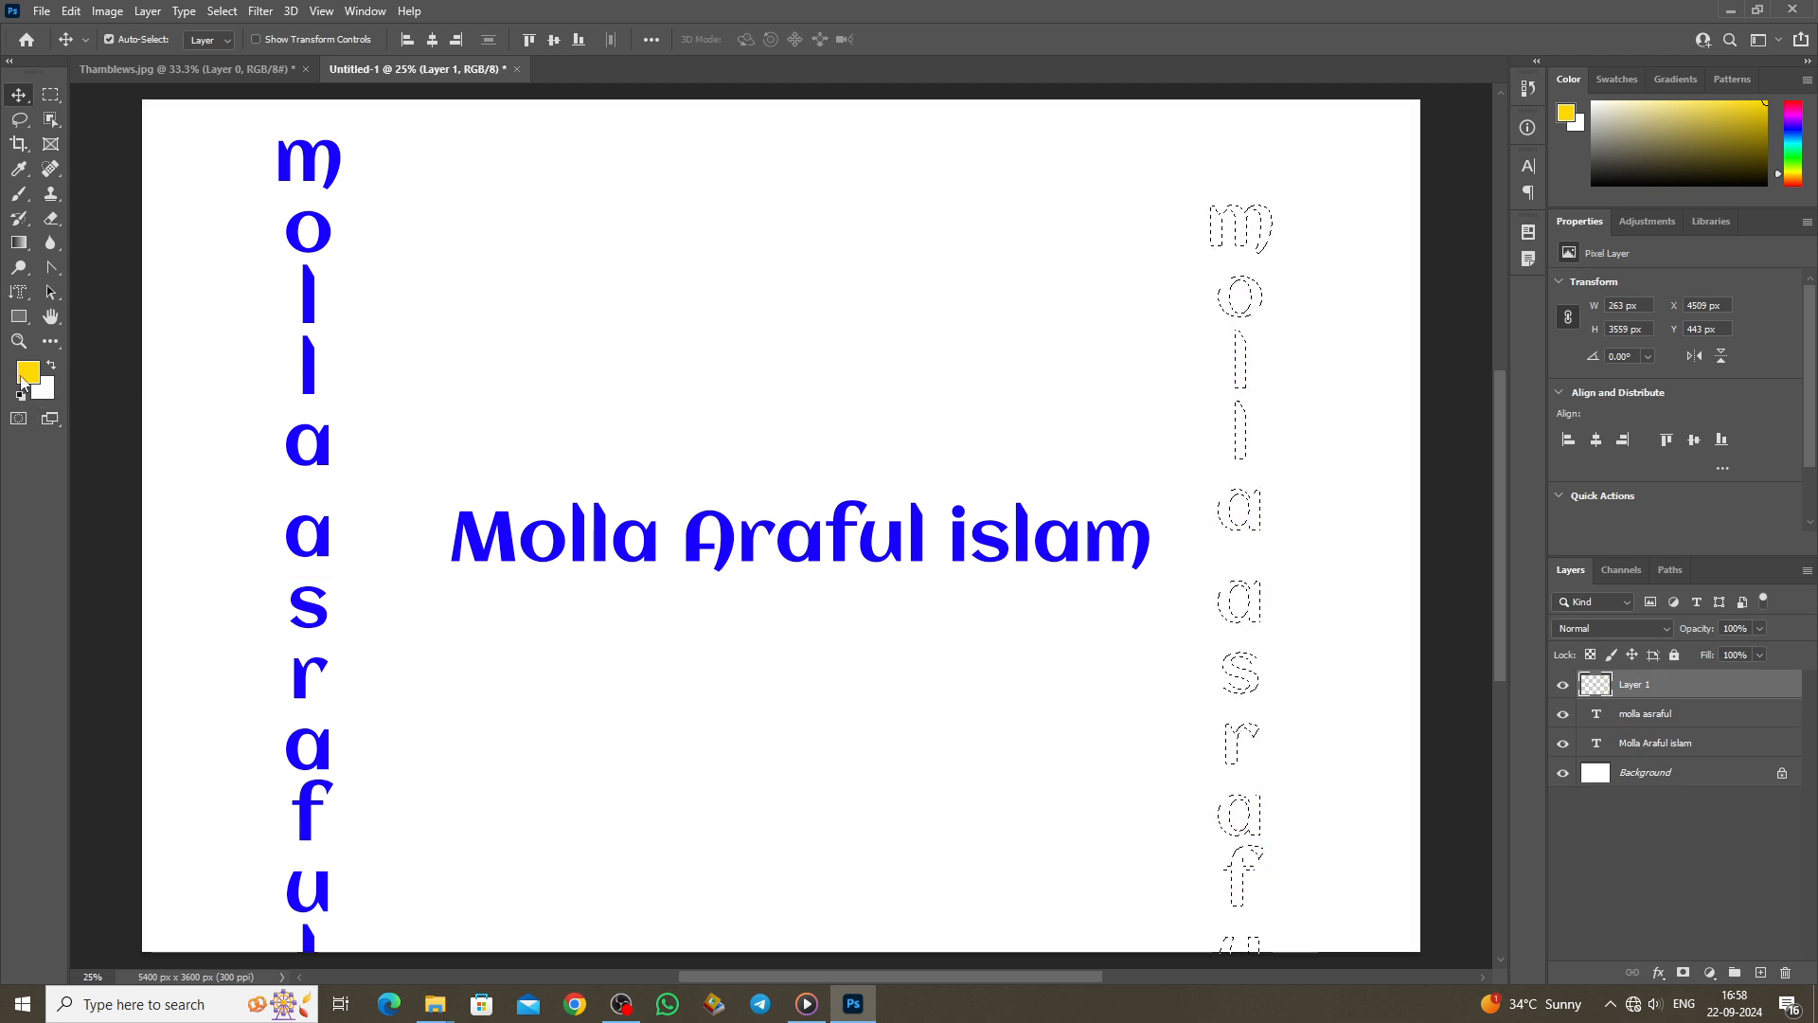
pyautogui.click(25, 374)
pyautogui.click(308, 364)
pyautogui.click(1324, 538)
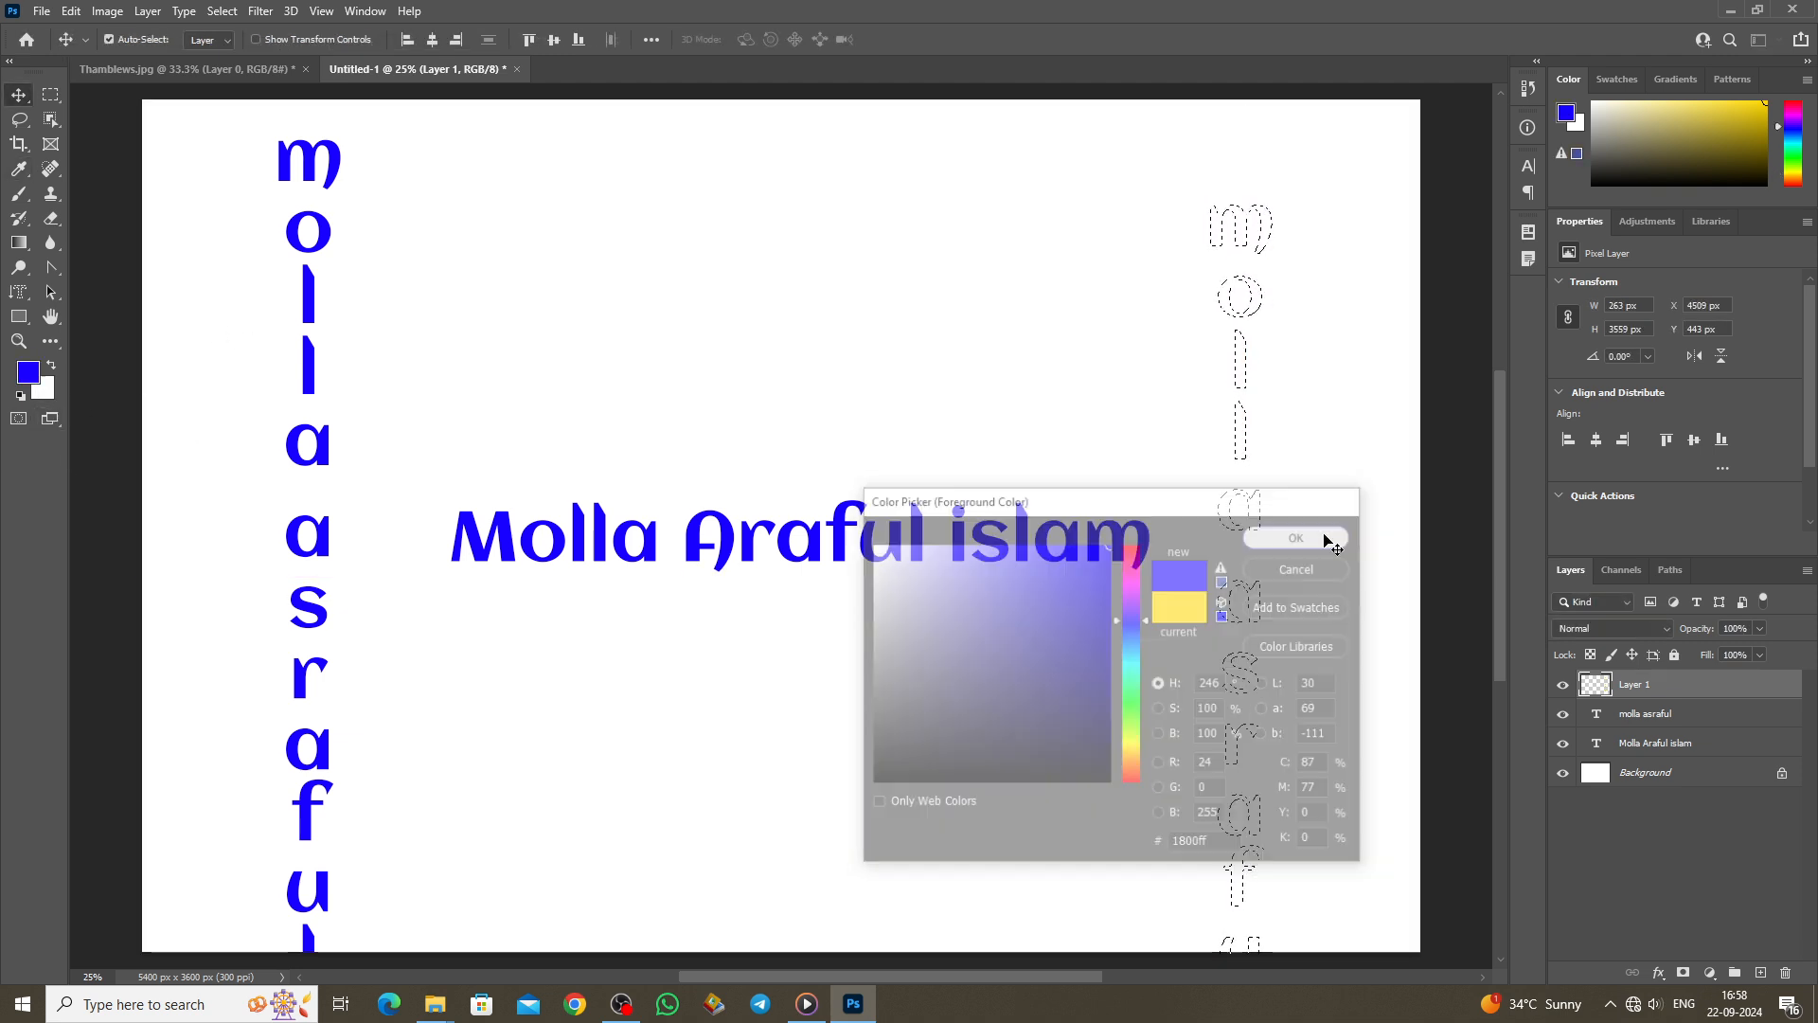
pyautogui.hotkey('alt', 'BackSpace')
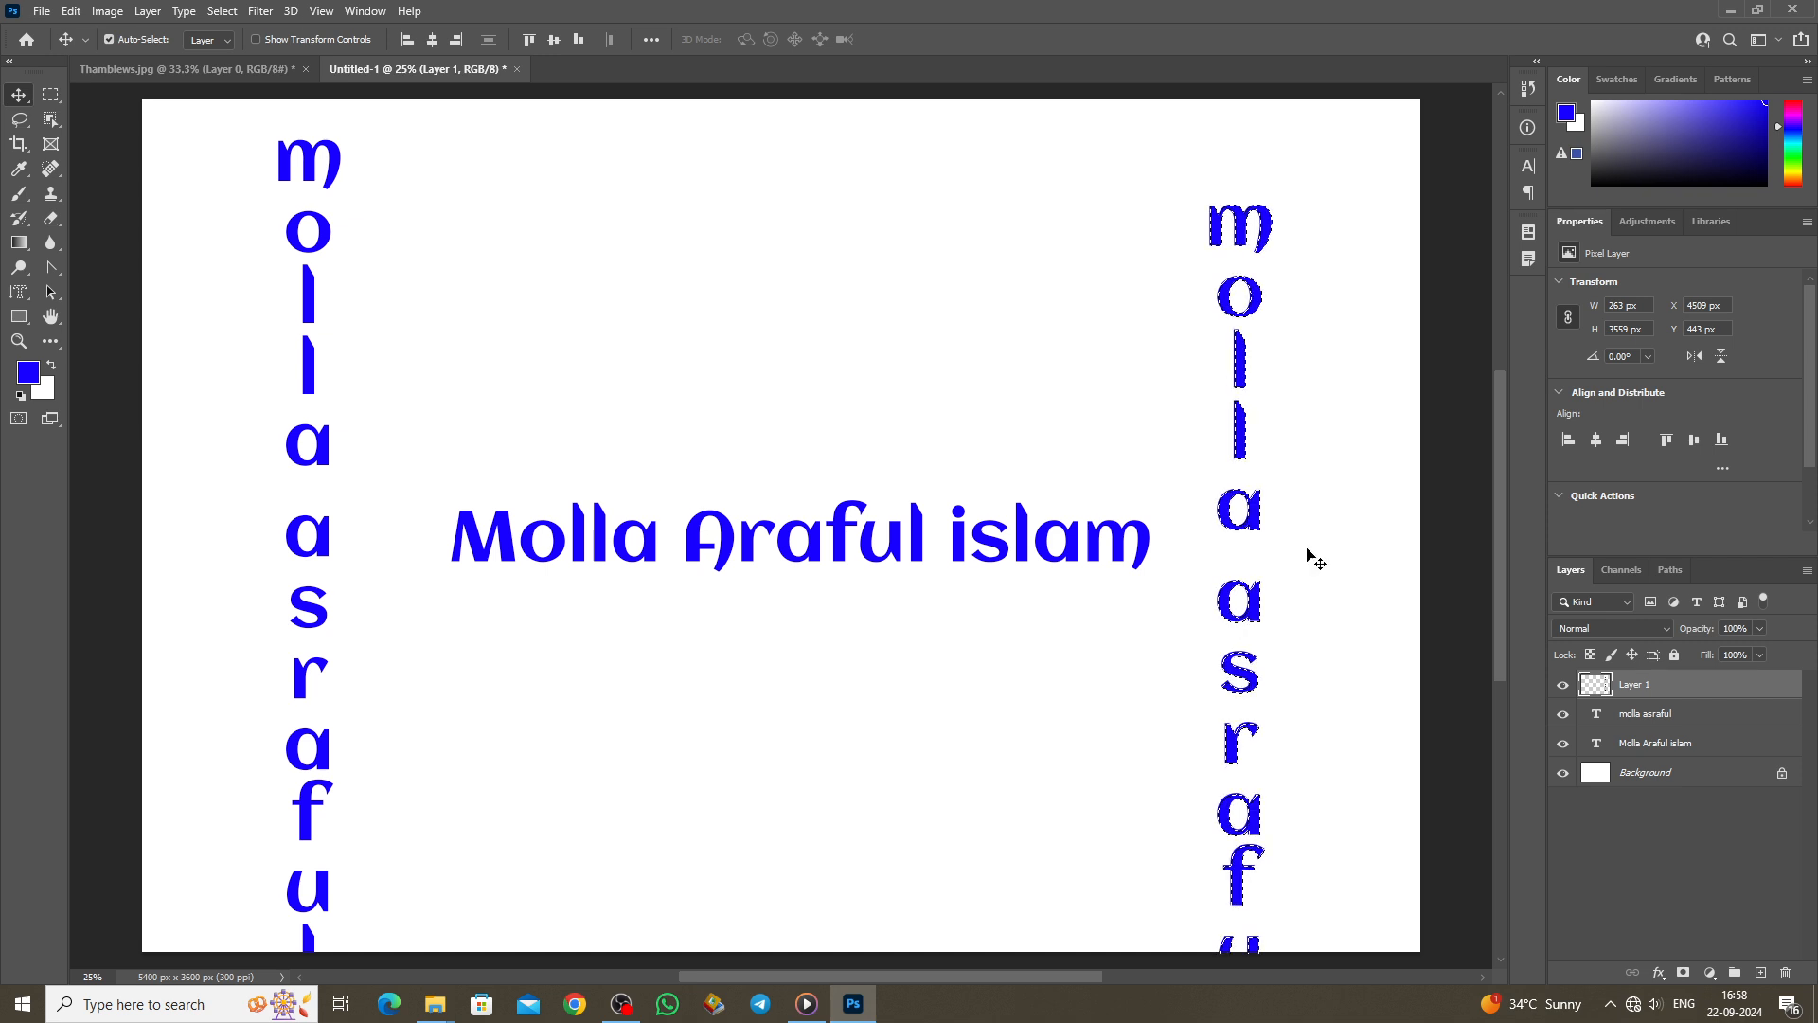
pyautogui.press('ctrl')
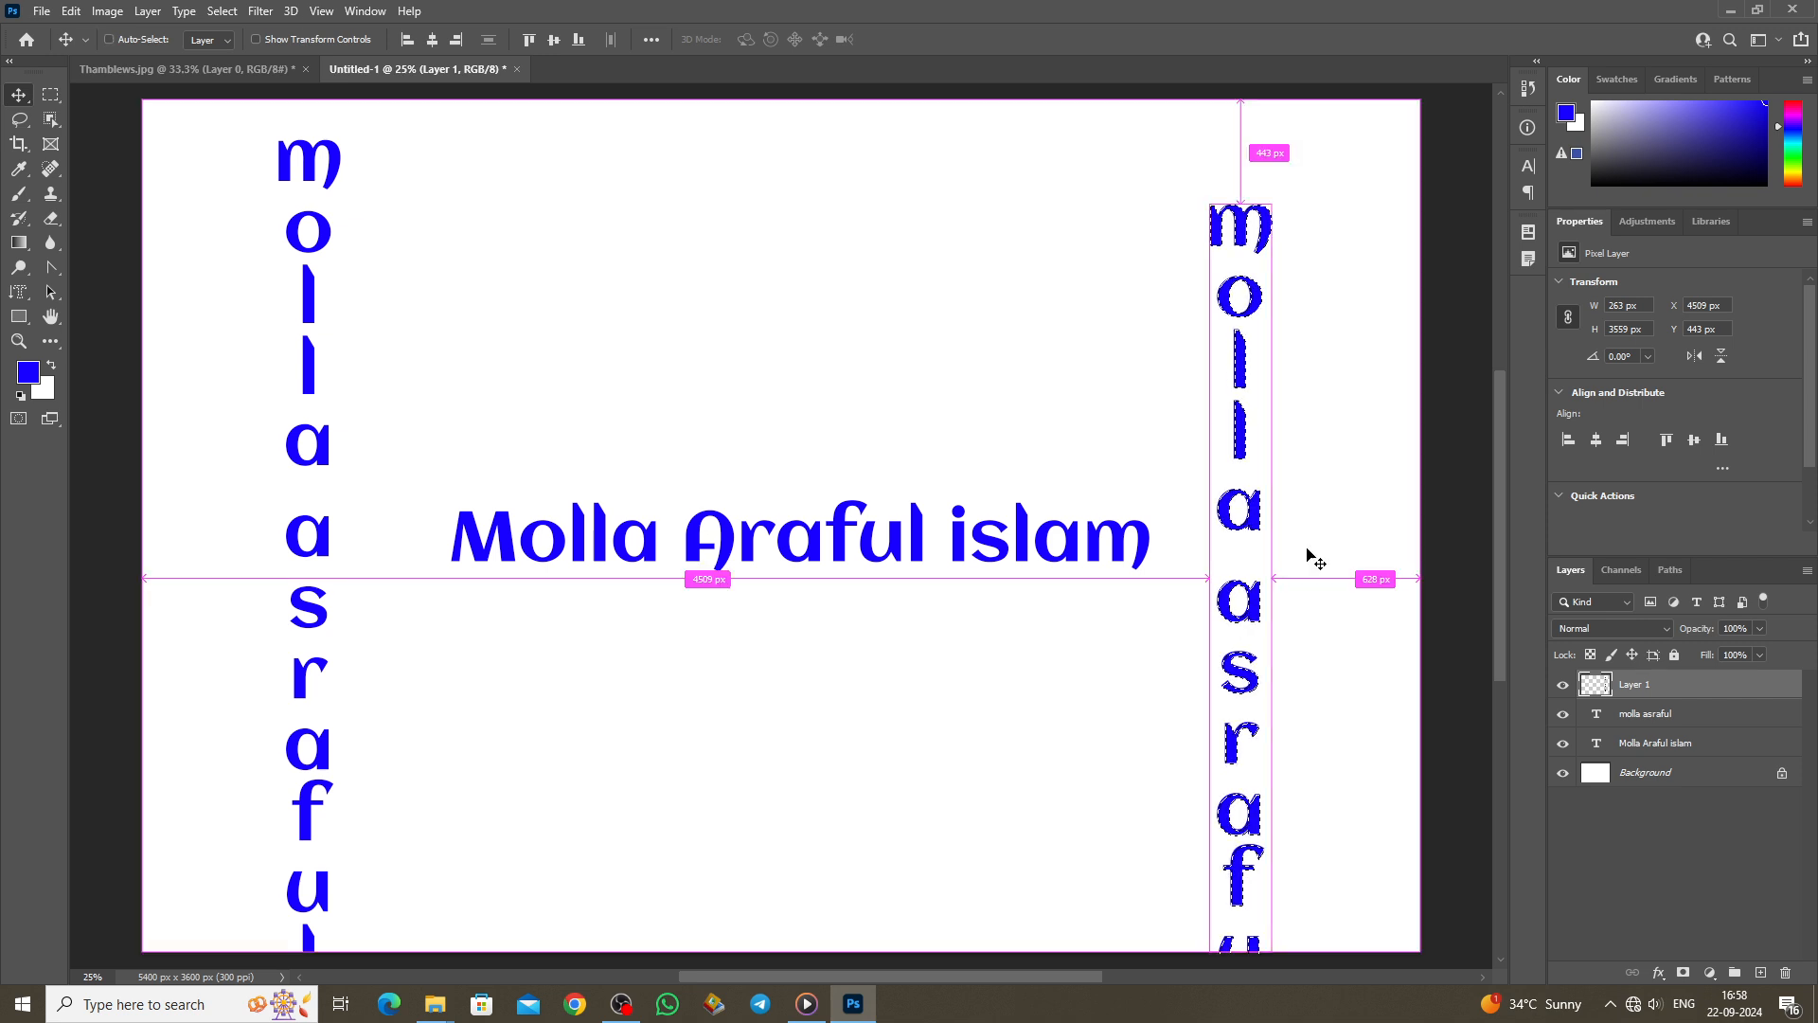
pyautogui.hotkey('ctrl', 'd')
# Step: Create a horizontal type-mask selection of 'Asraful' above the title
pyautogui.rightClick(17, 294)
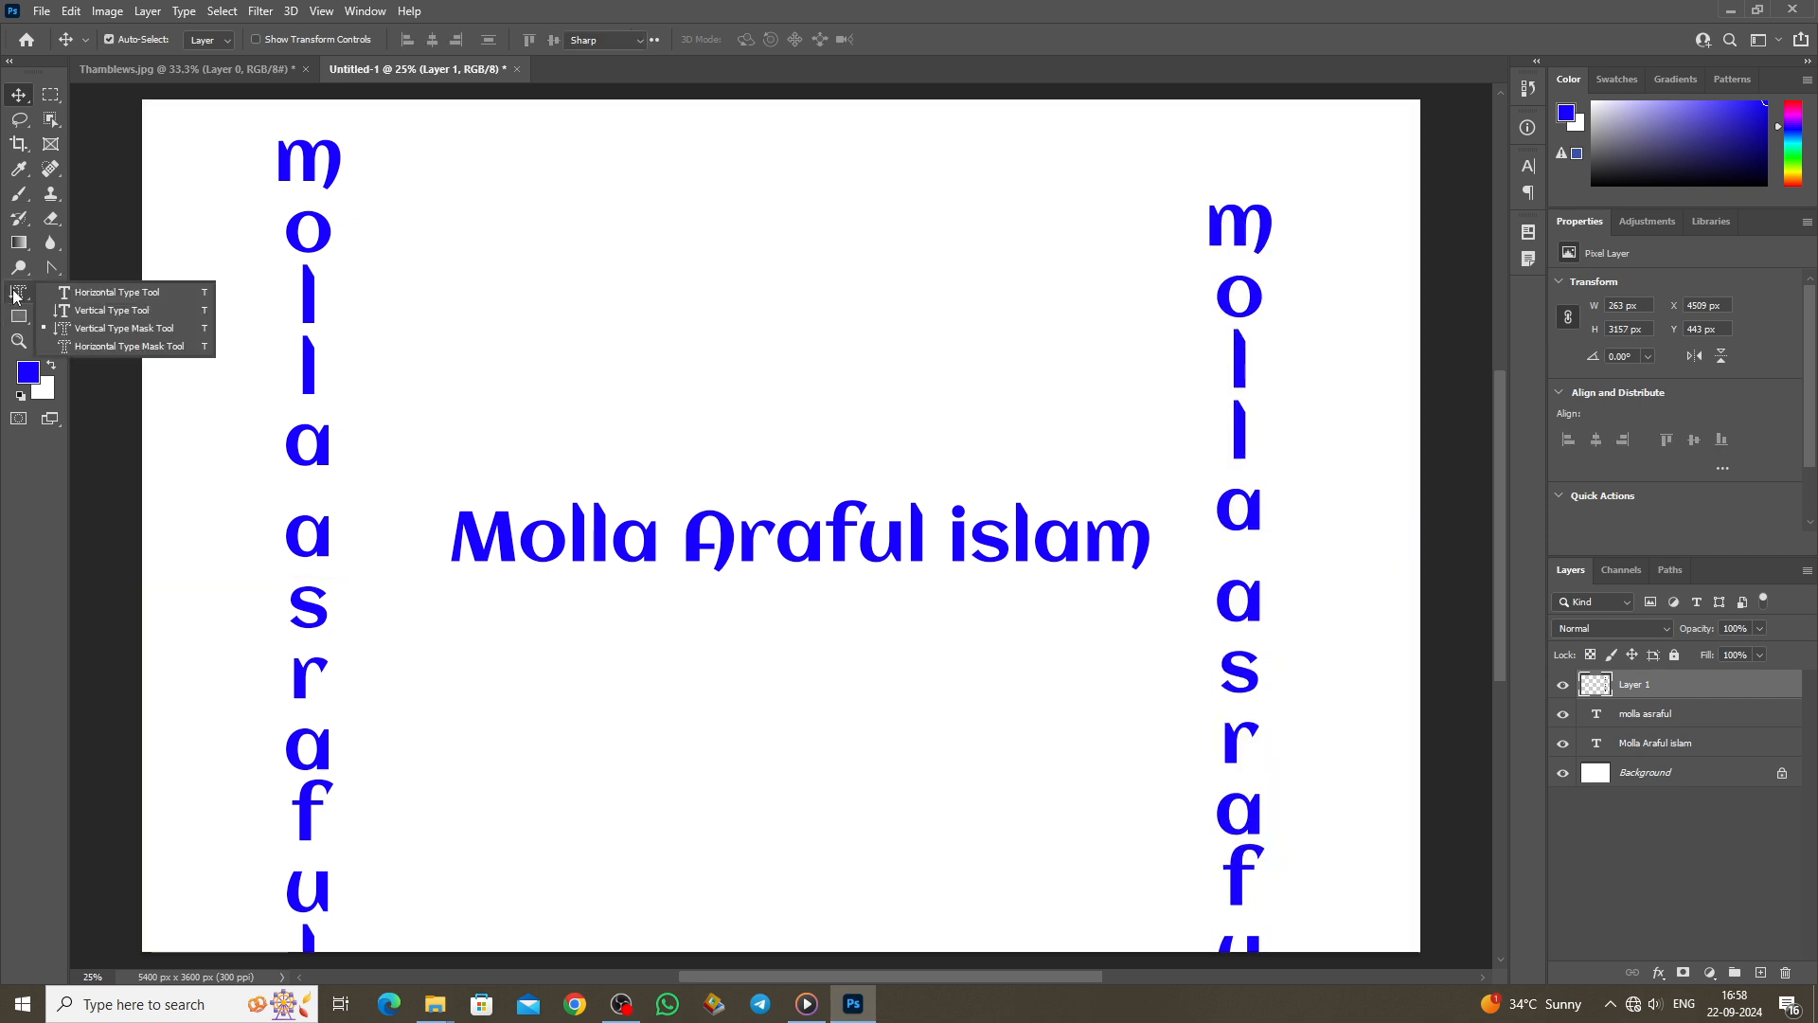
pyautogui.click(121, 347)
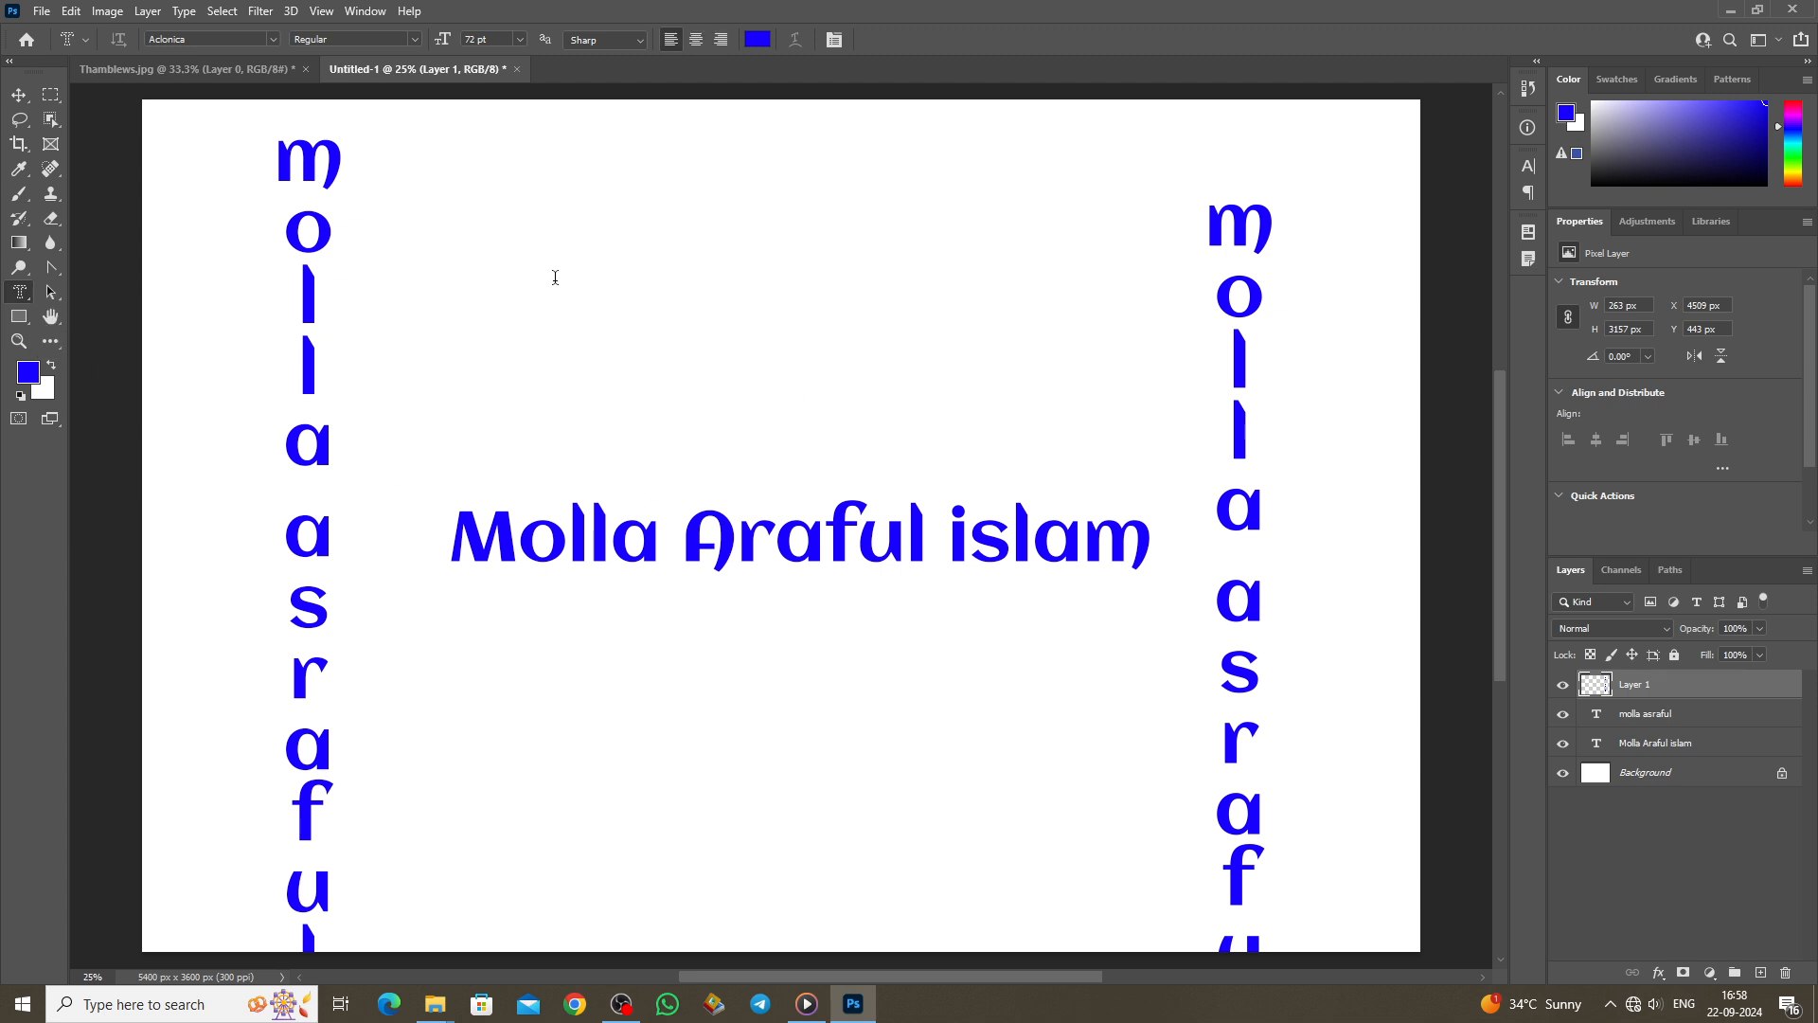
pyautogui.click(534, 262)
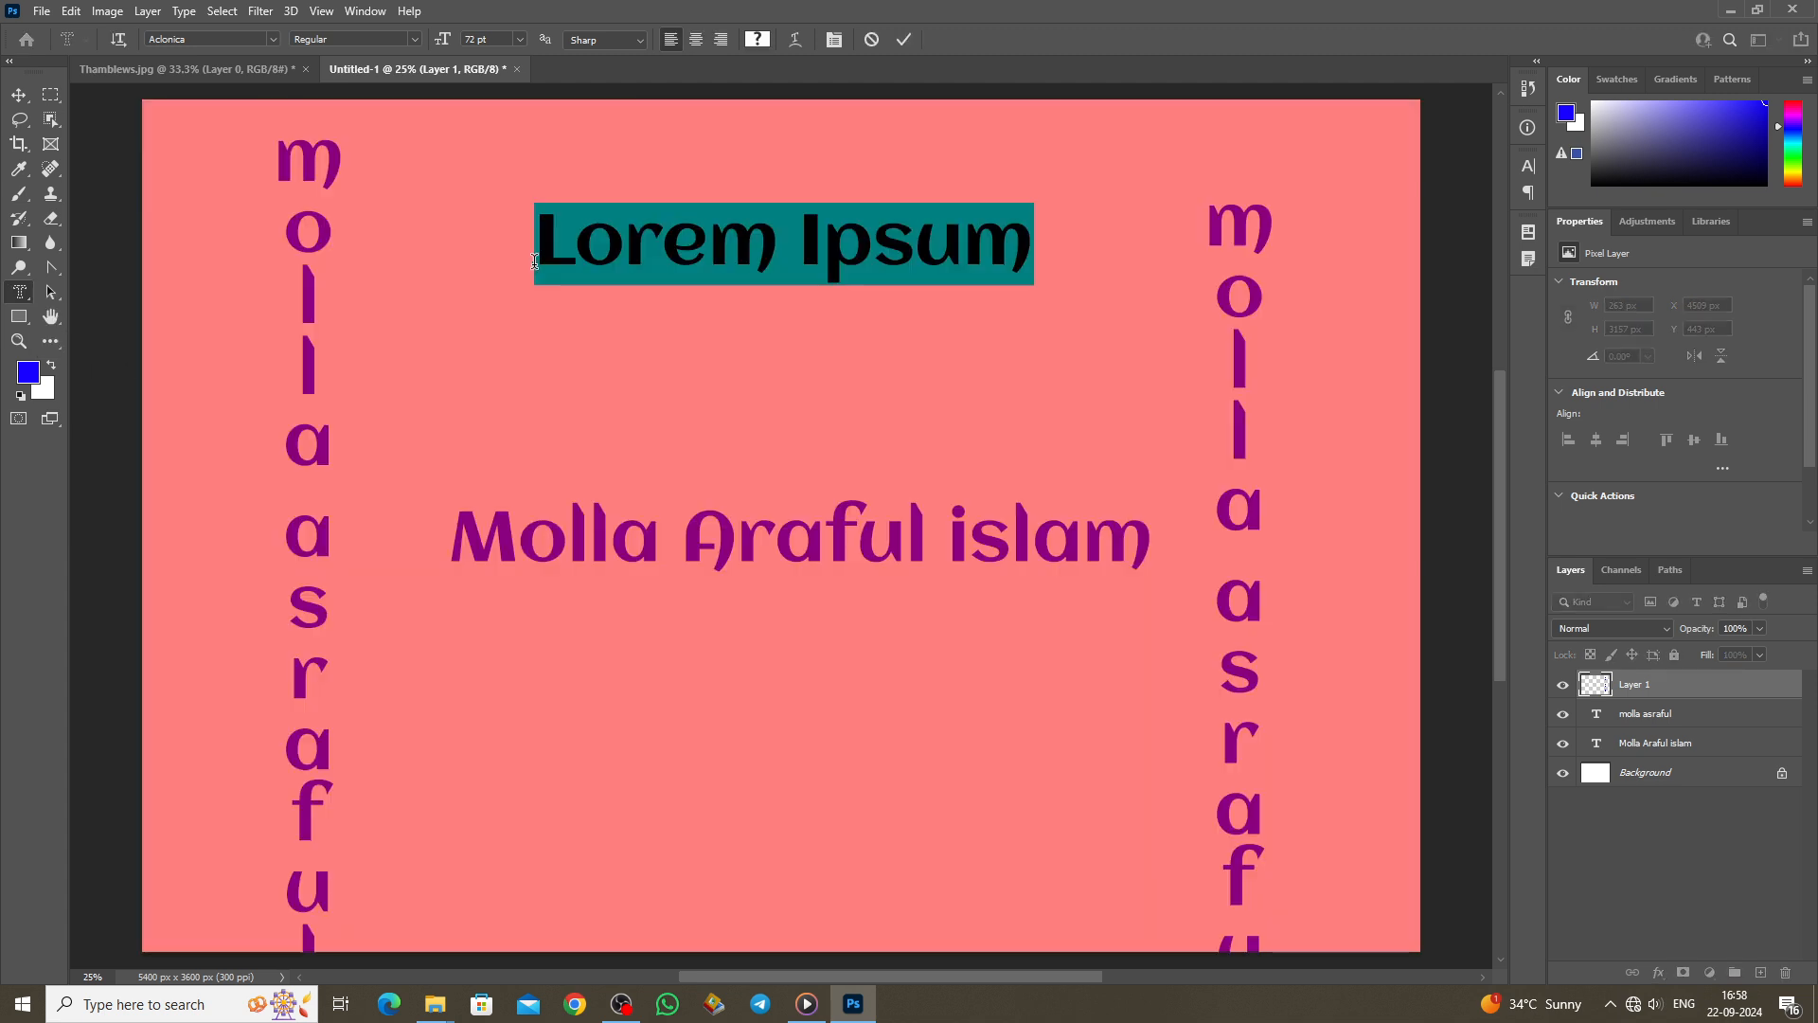
pyautogui.press('BackSpace')
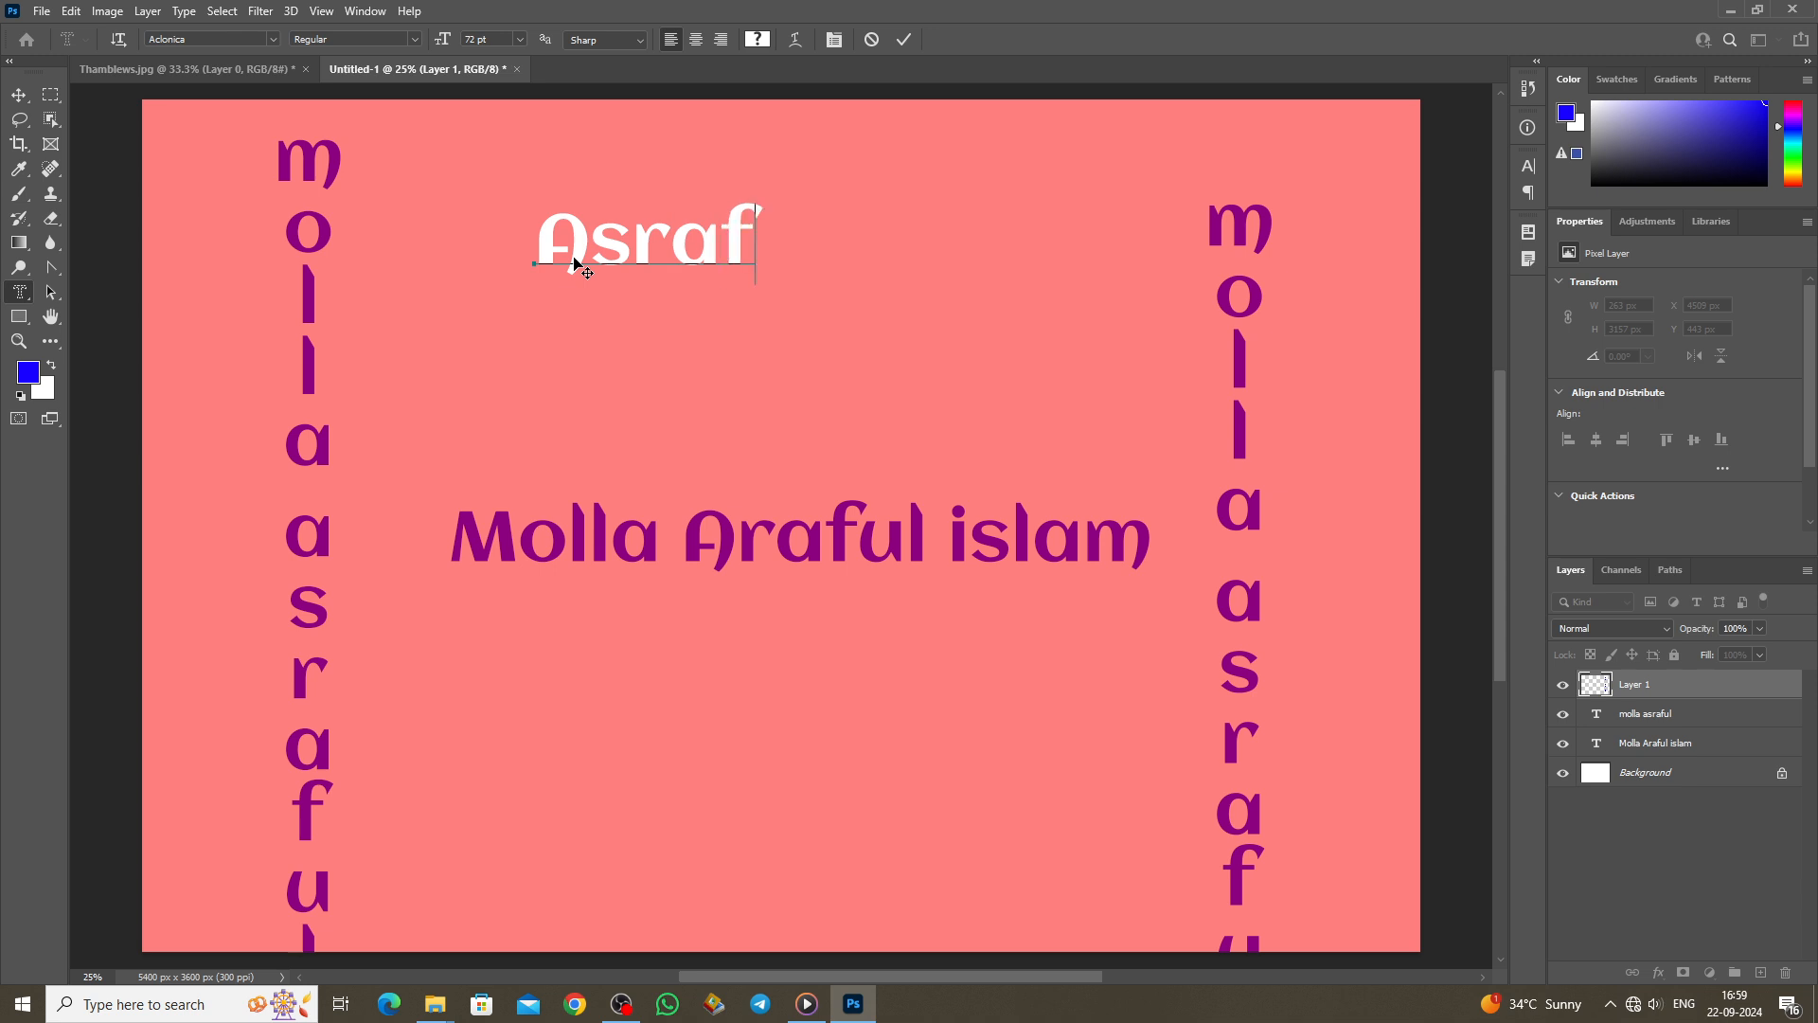
pyautogui.click(904, 39)
pyautogui.click(18, 95)
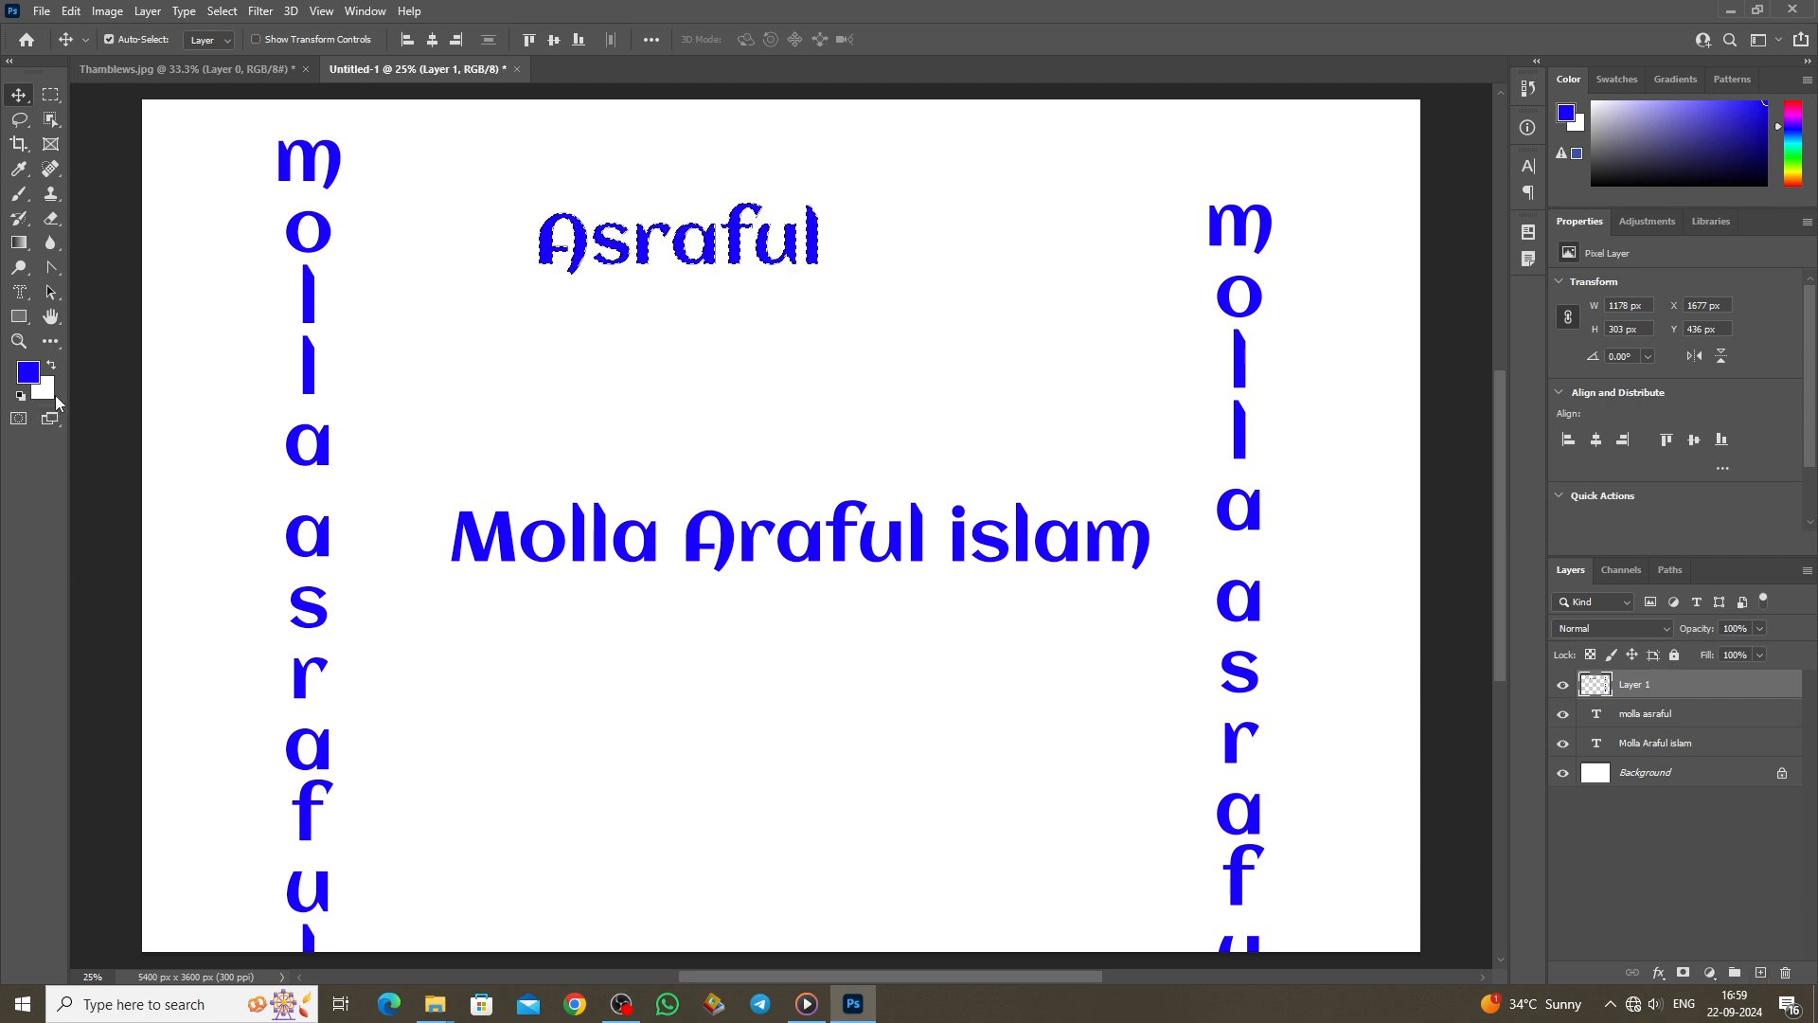
# Step: Set the foreground to black, pick a fill tool, and restore the Asraful letter selection
pyautogui.click(26, 372)
pyautogui.moveTo(918, 657); pyautogui.dragTo(819, 807)
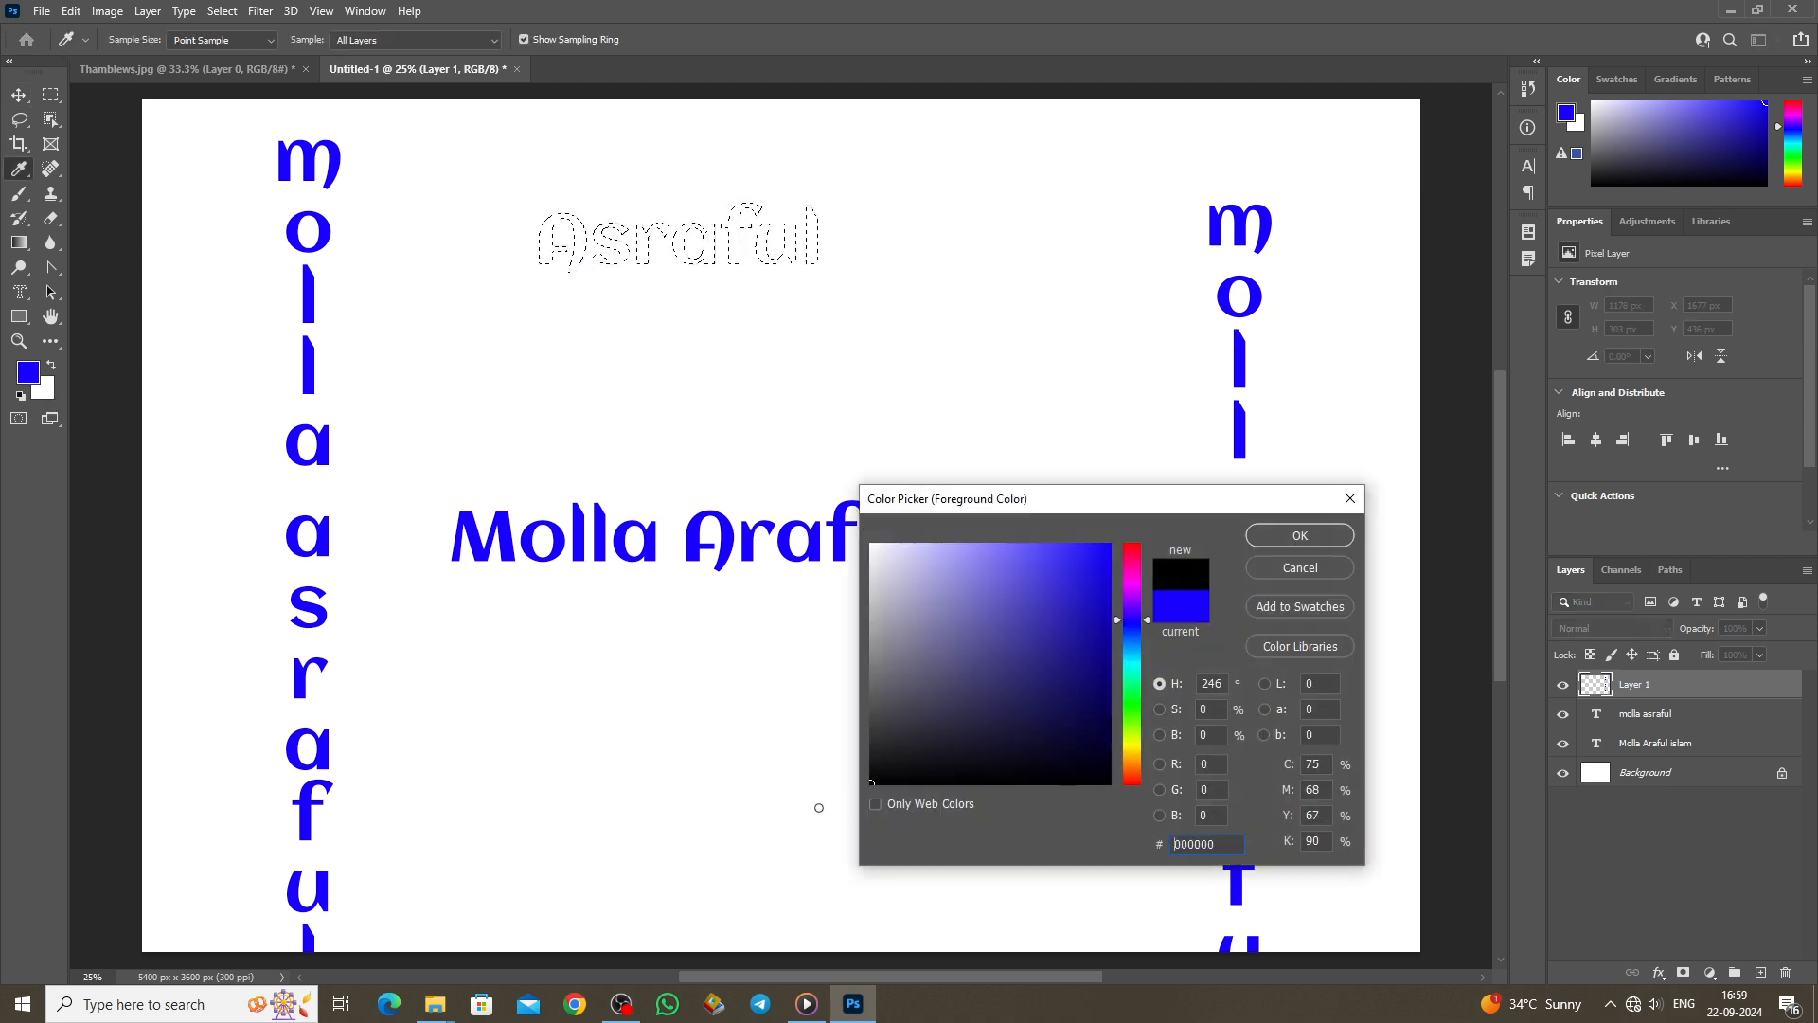
pyautogui.click(1288, 536)
pyautogui.hotkey('ctrl', 'd')
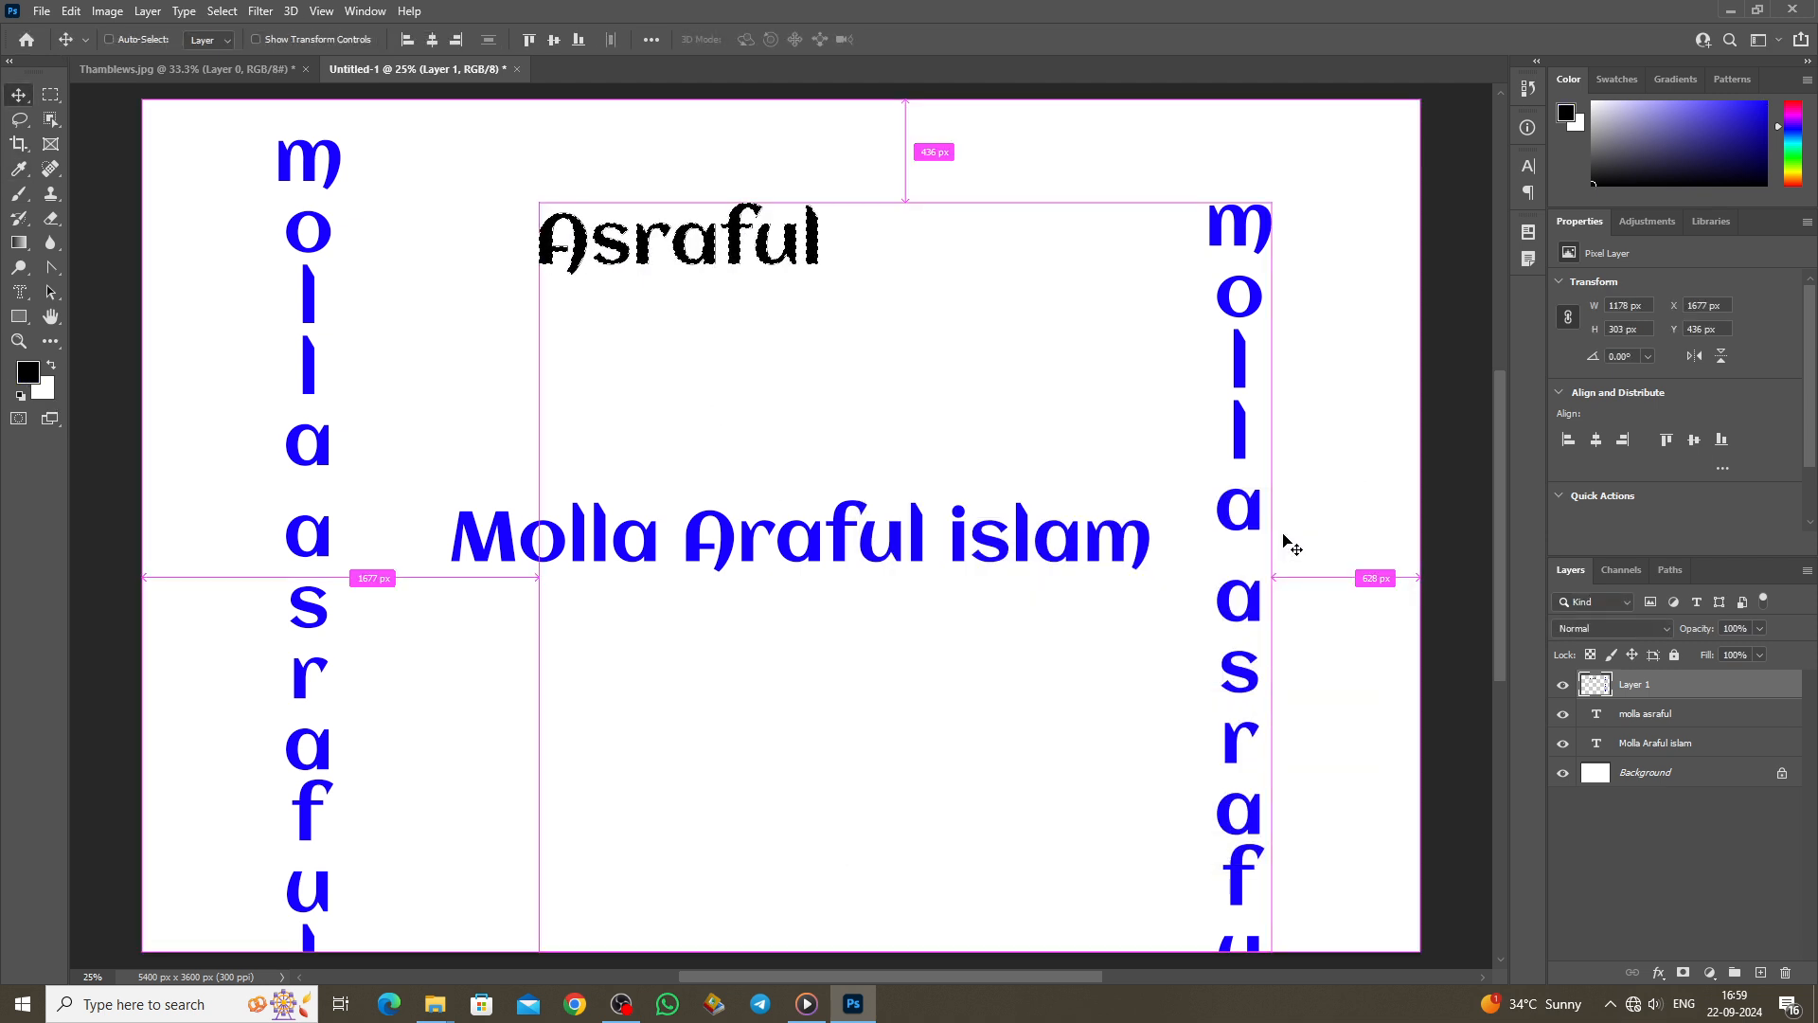
pyautogui.click(19, 243)
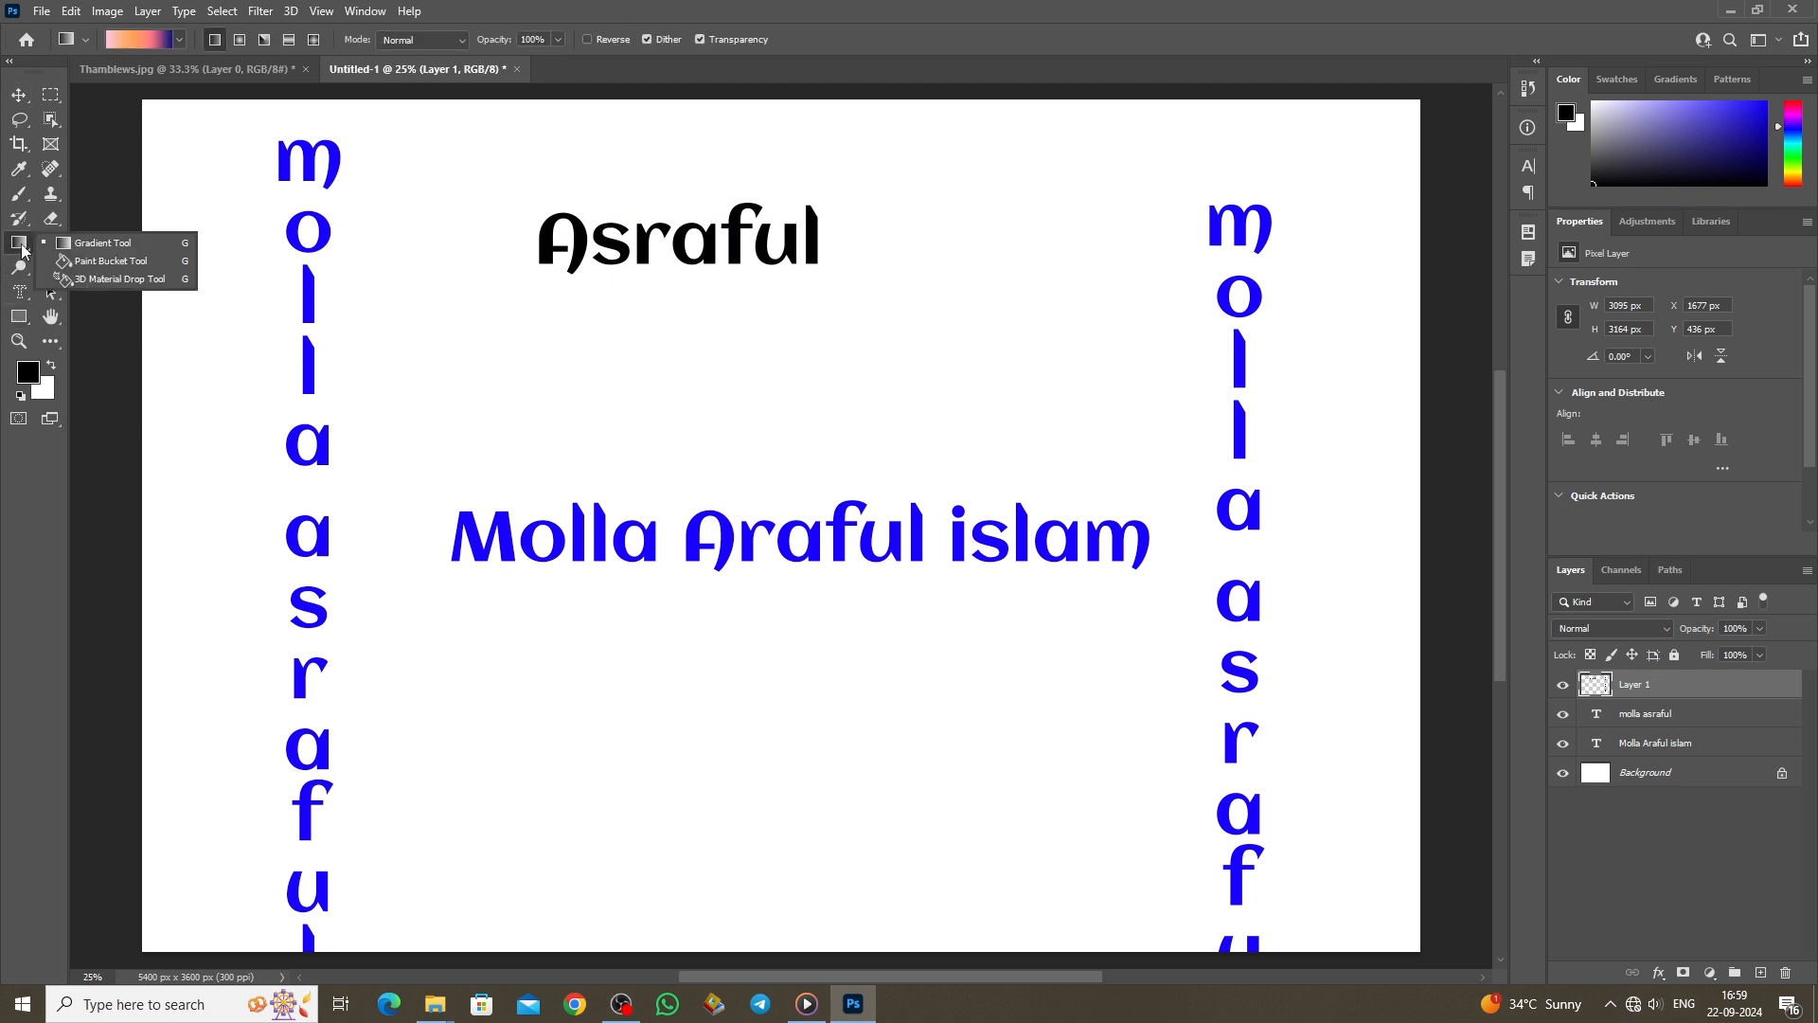
pyautogui.click(102, 244)
pyautogui.hotkey('ctrl', 'z')
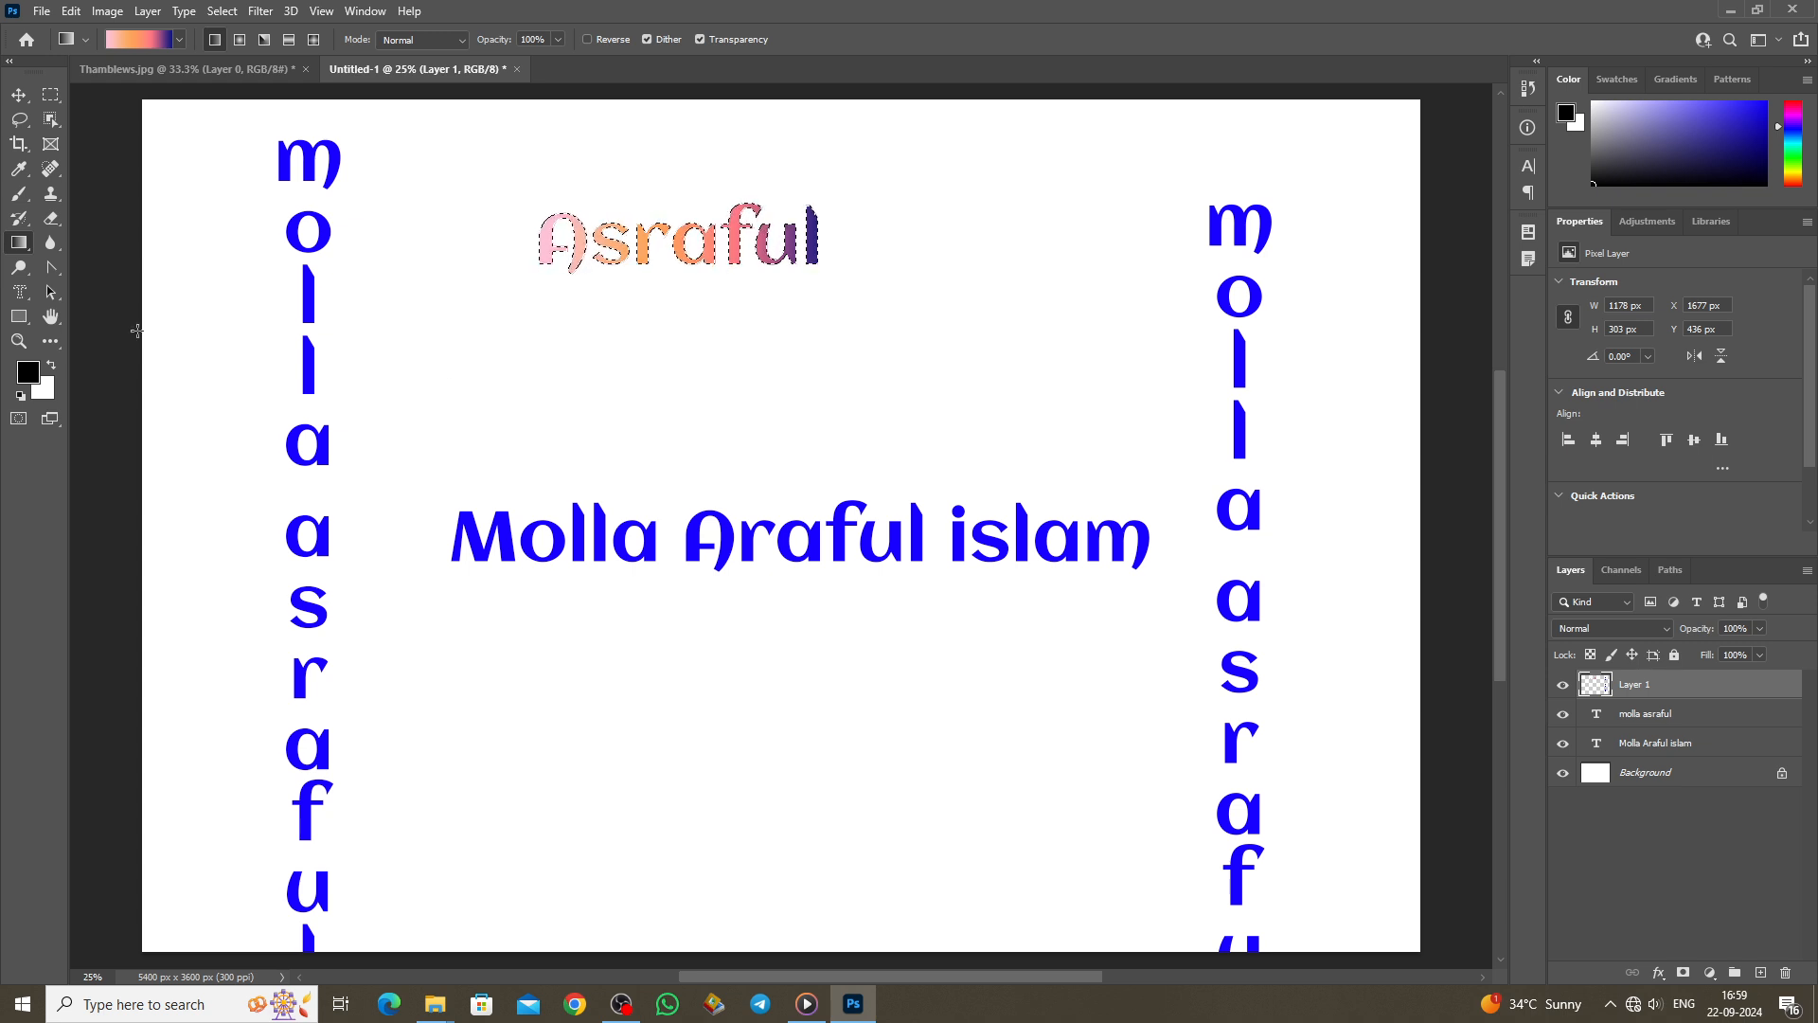
pyautogui.rightClick(20, 294)
pyautogui.click(75, 282)
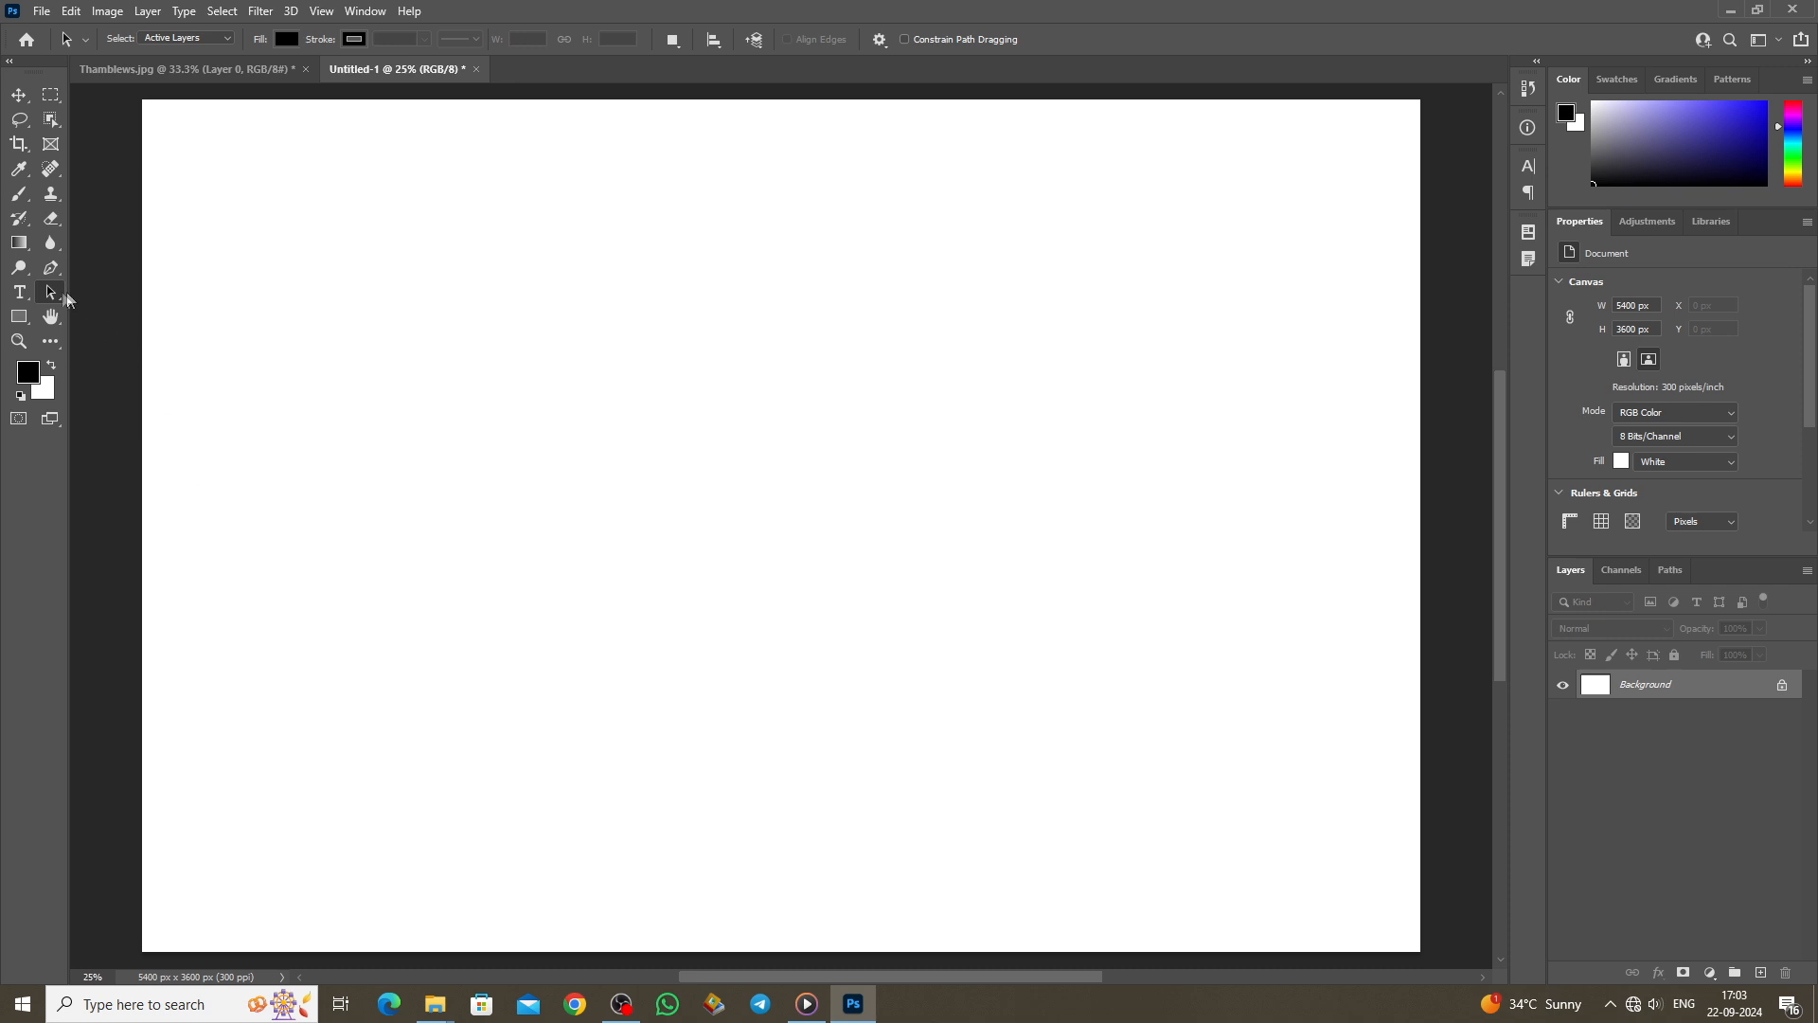
# Step: Draw a curved open path with the Pen tool across the canvas
pyautogui.rightClick(53, 293)
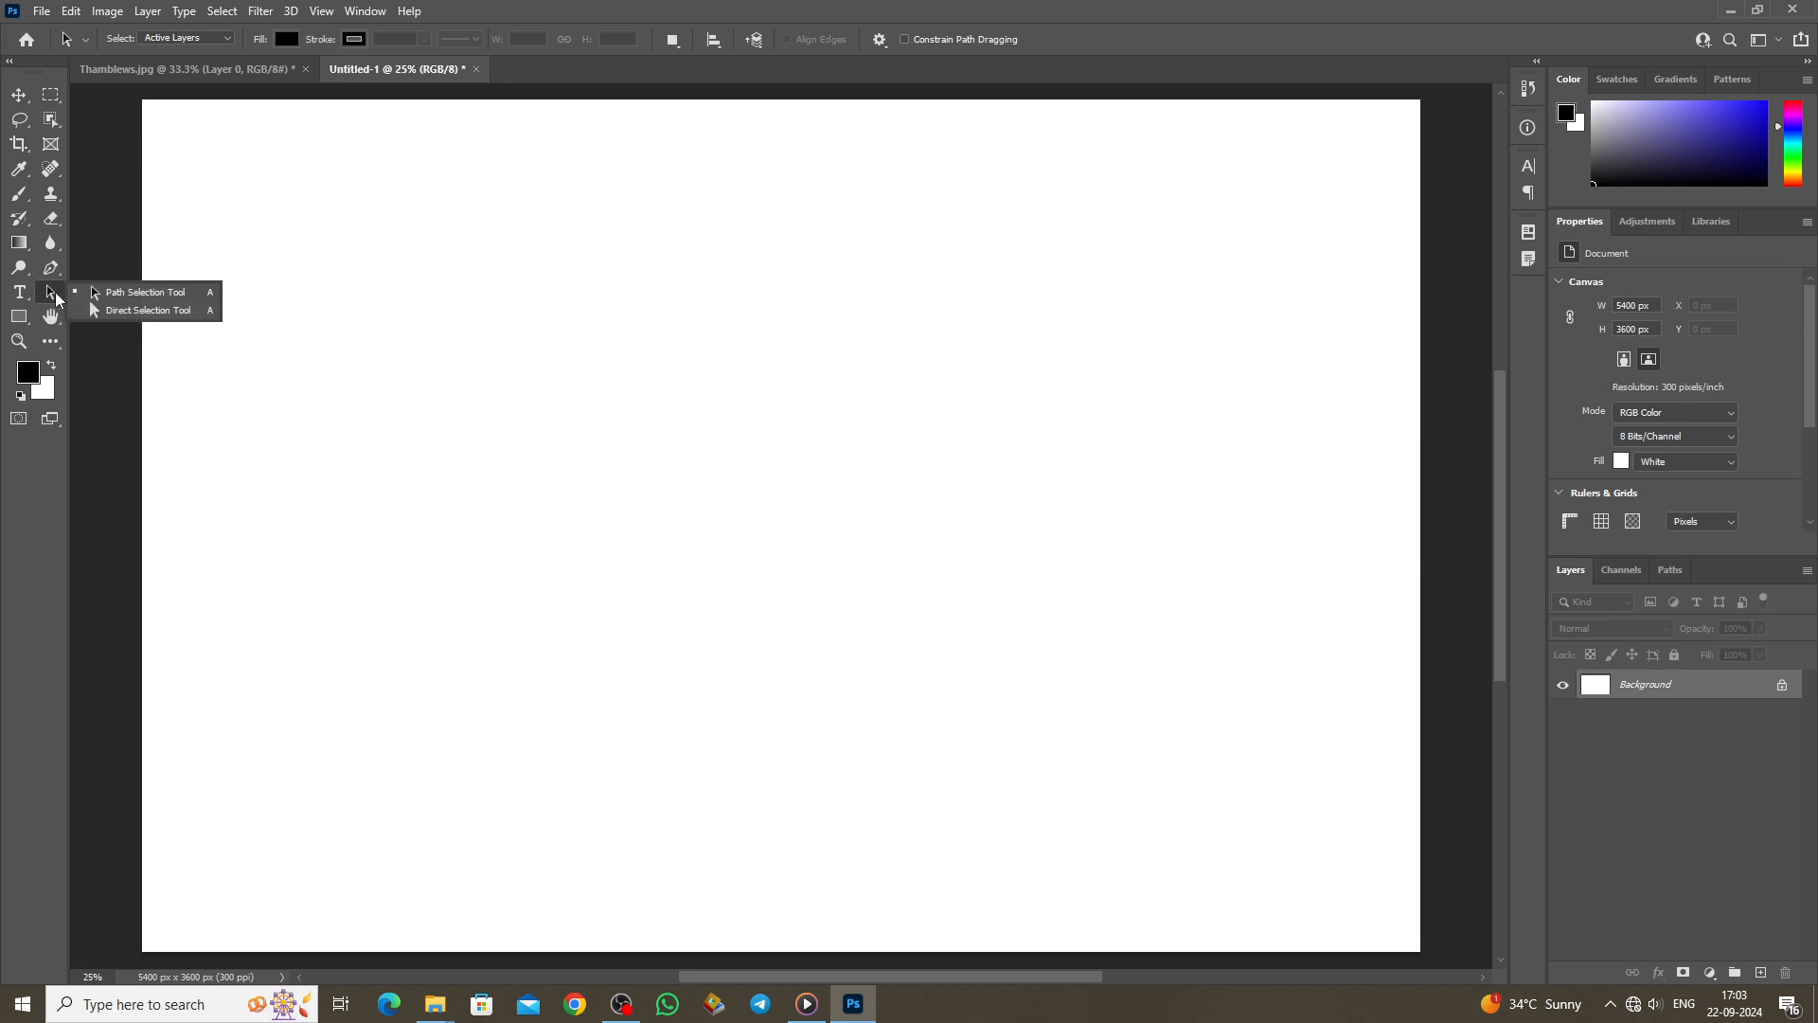
pyautogui.click(134, 297)
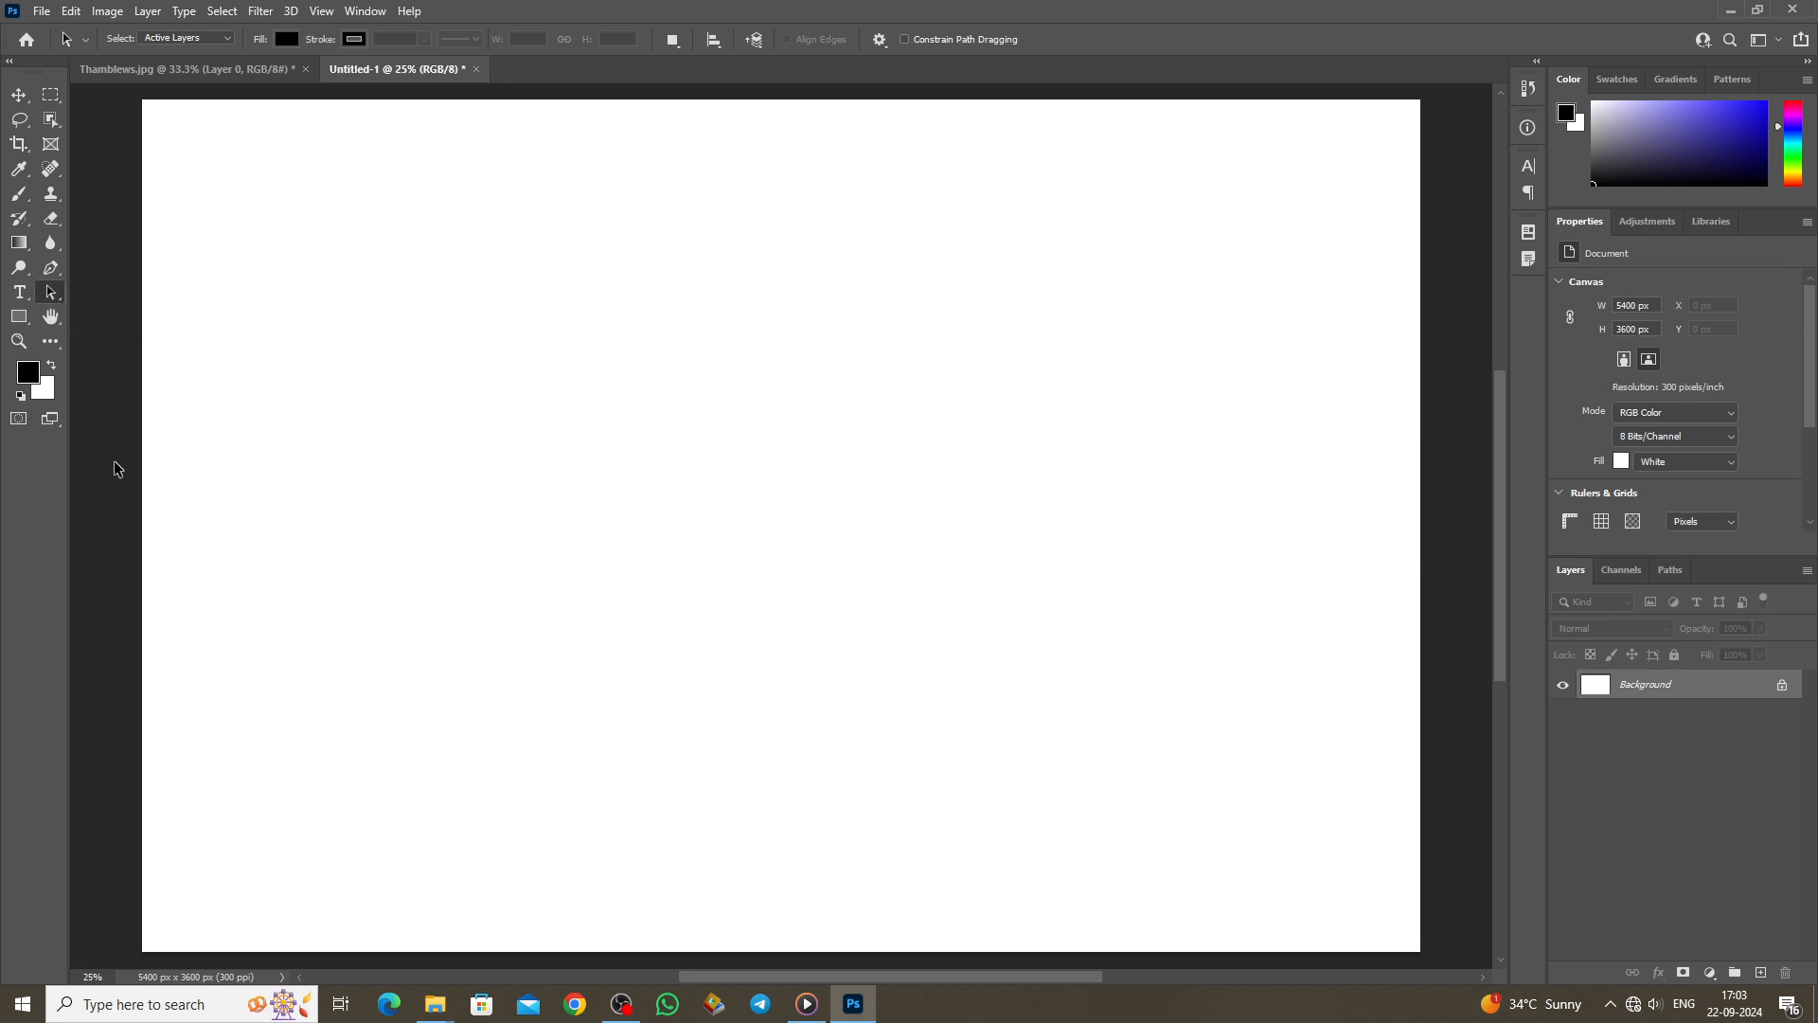
pyautogui.click(54, 272)
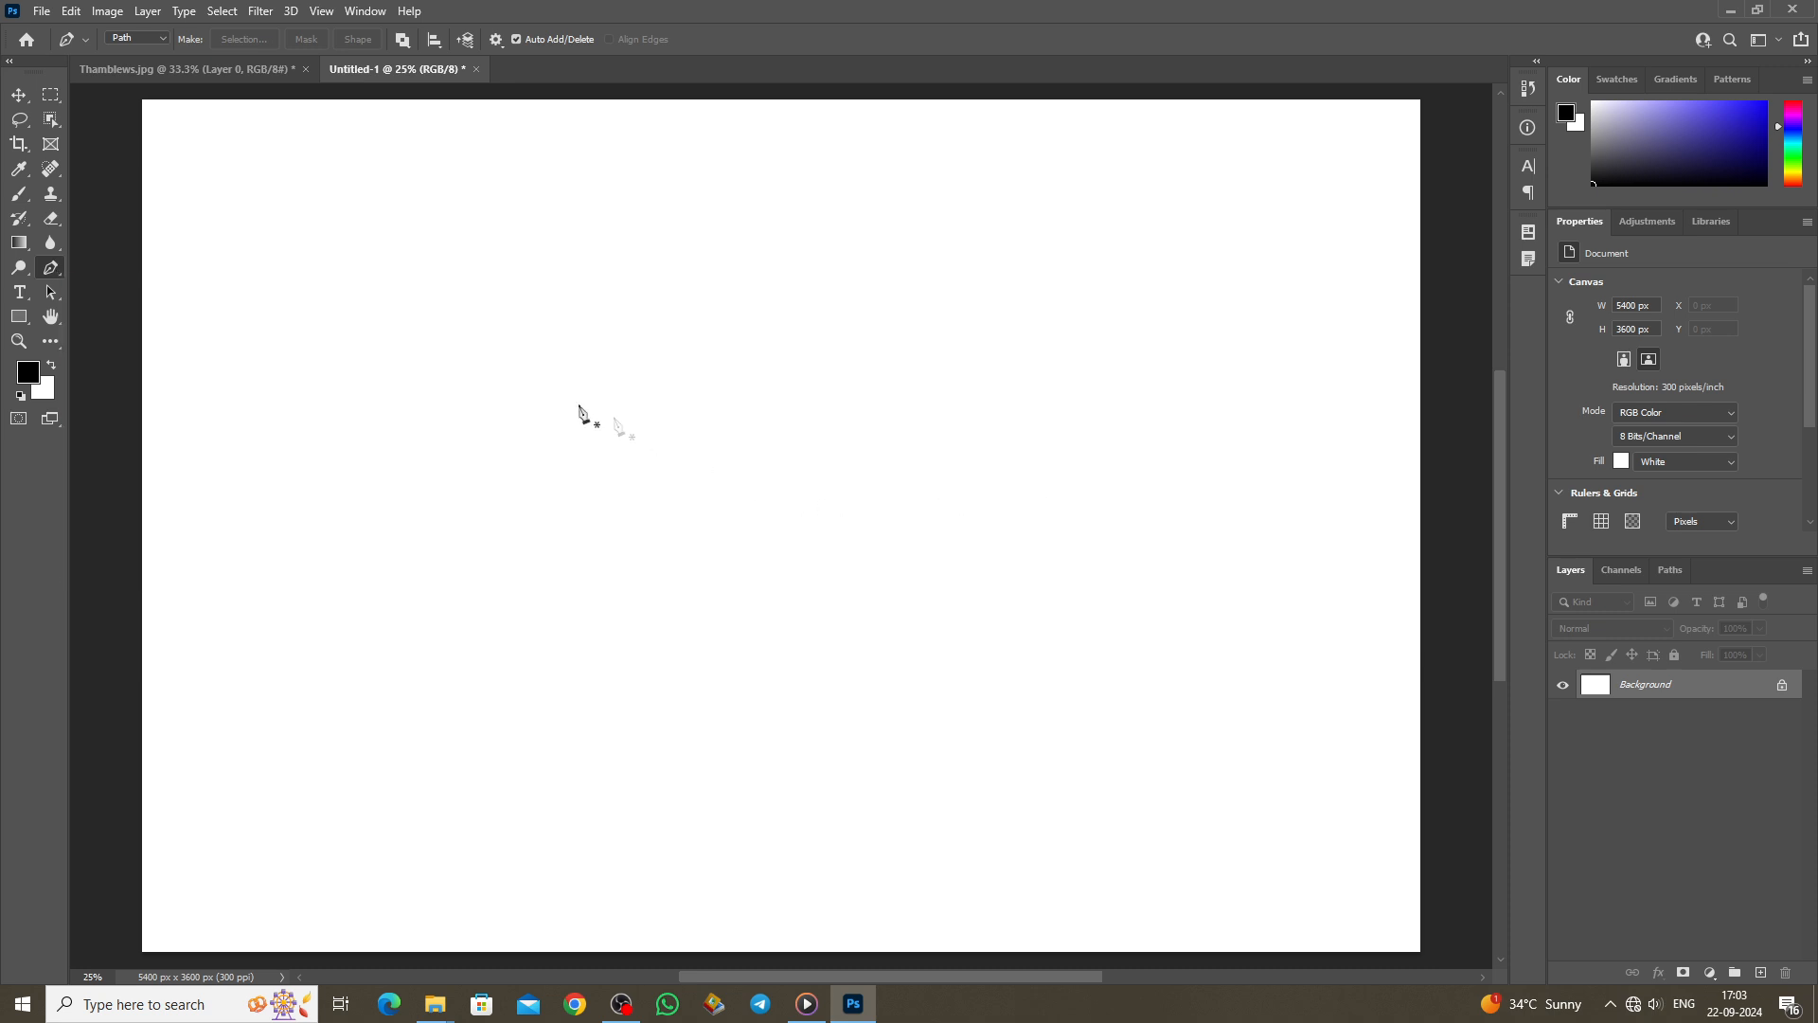
pyautogui.click(492, 425)
pyautogui.moveTo(609, 380); pyautogui.dragTo(702, 376)
pyautogui.moveTo(880, 365); pyautogui.dragTo(1001, 382)
pyautogui.moveTo(1088, 426); pyautogui.dragTo(1120, 441)
pyautogui.click(1185, 609)
pyautogui.moveTo(807, 691); pyautogui.dragTo(748, 690)
pyautogui.click(558, 640)
pyautogui.moveTo(475, 585); pyautogui.dragTo(456, 583)
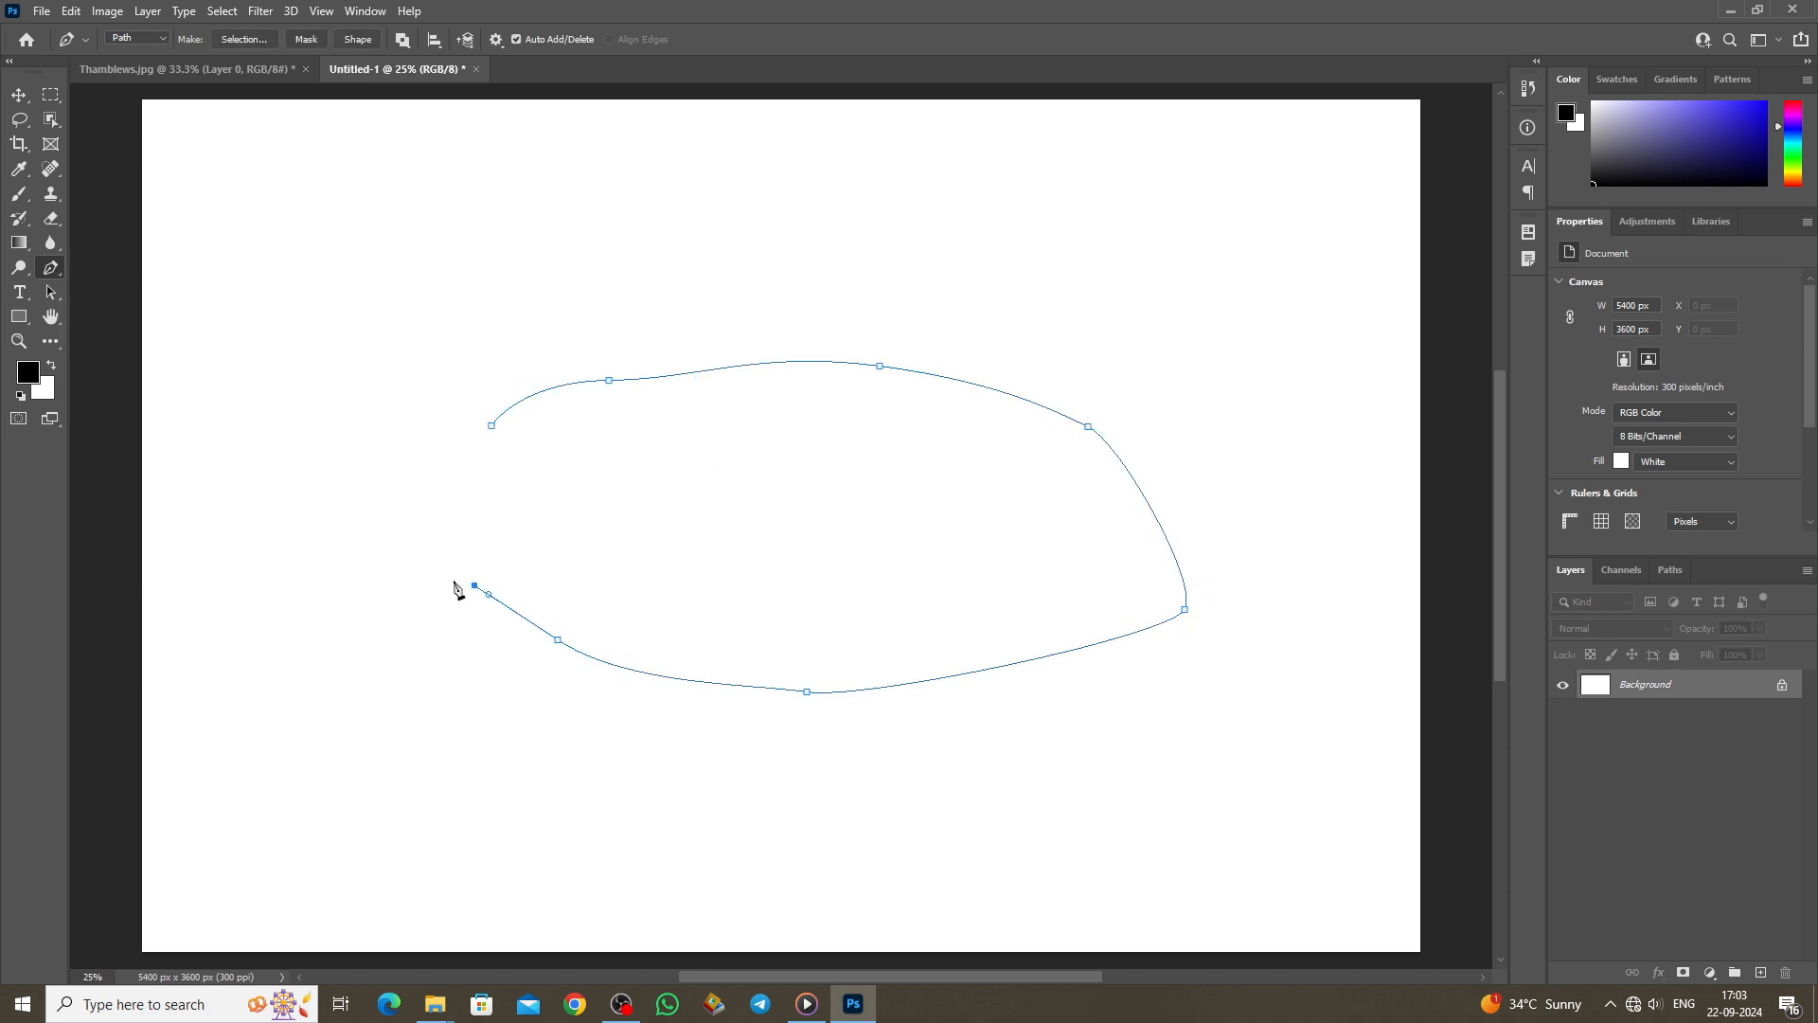
# Step: Move the whole path with Path Selection and swap an anchor on its top segment
pyautogui.click(51, 292)
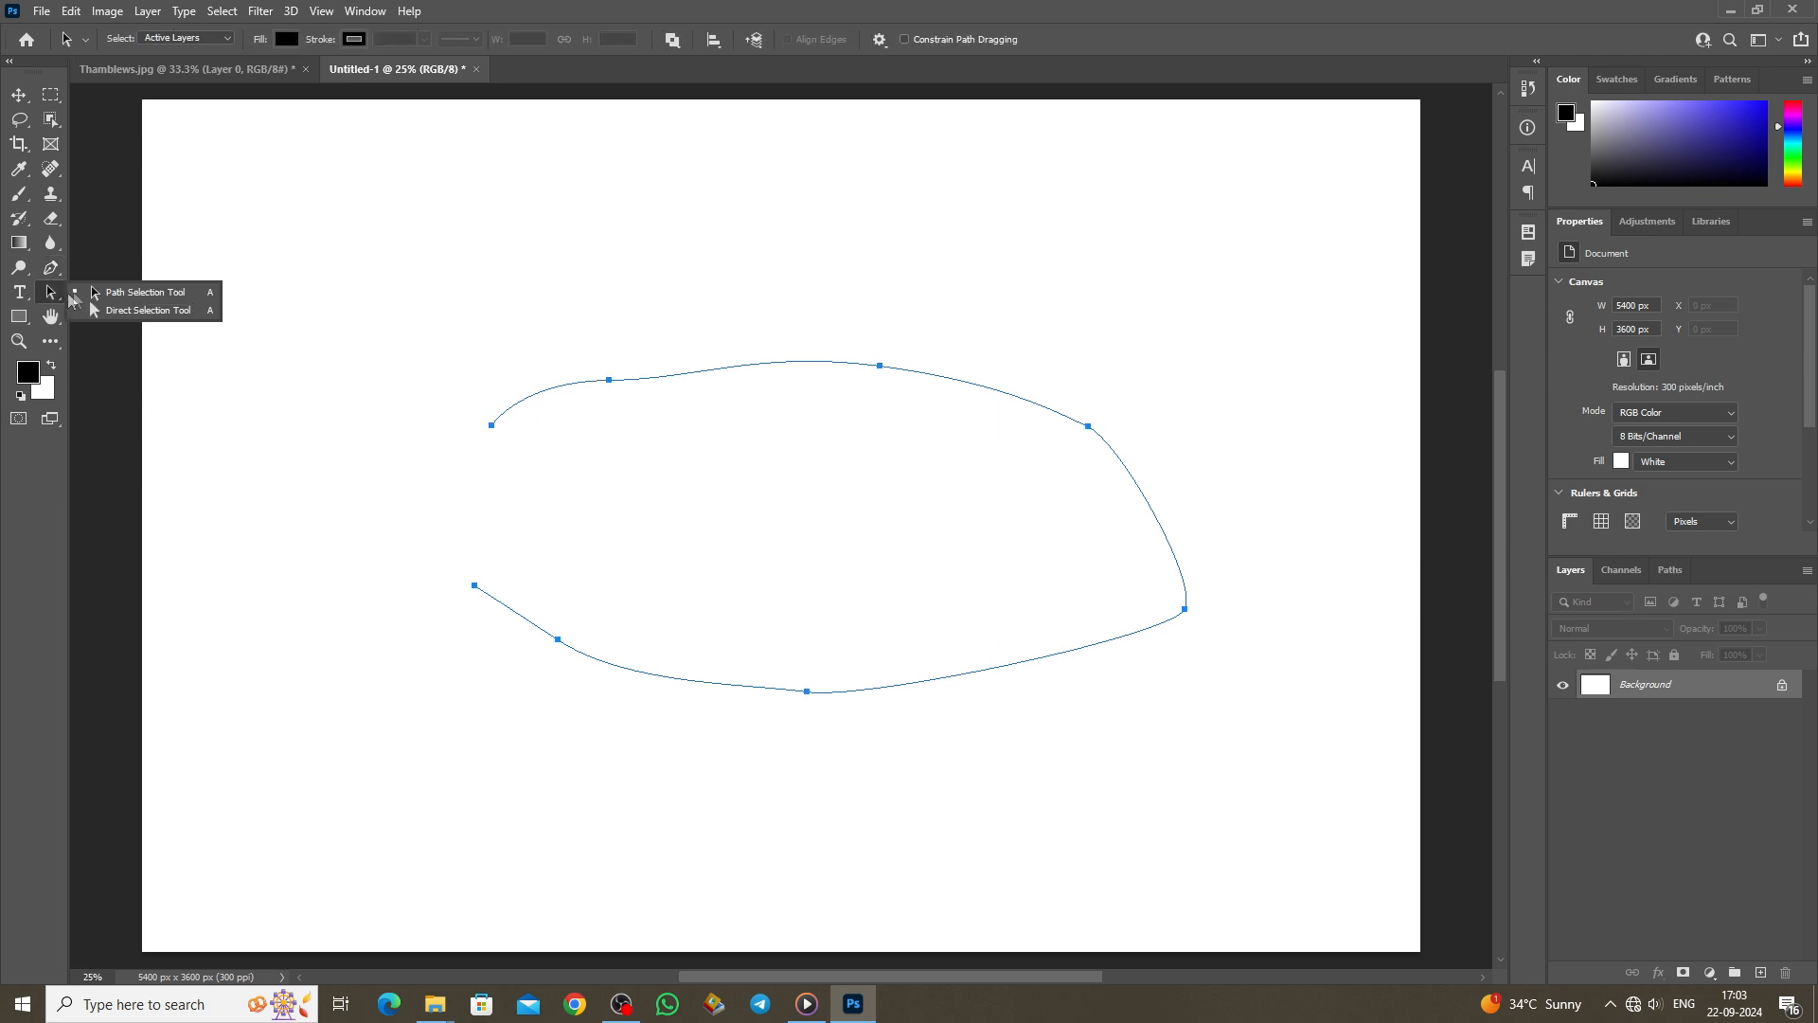
pyautogui.click(139, 292)
pyautogui.moveTo(833, 577); pyautogui.dragTo(818, 519)
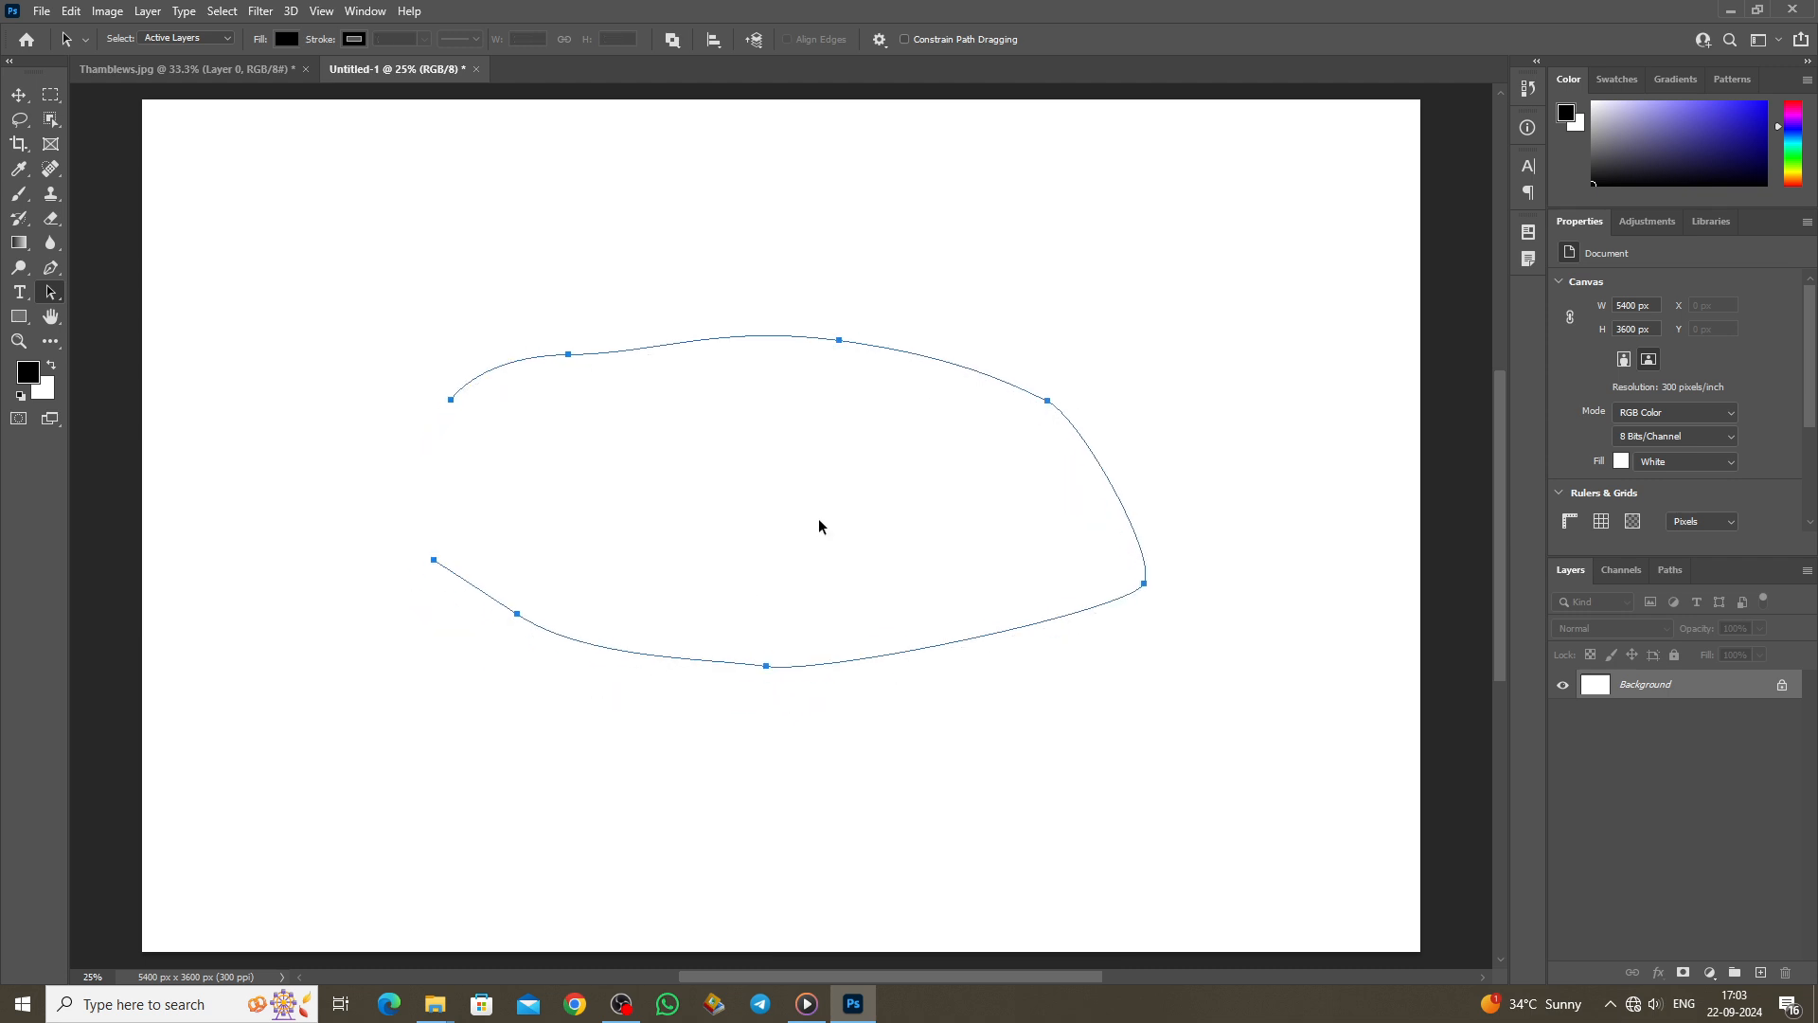
pyautogui.click(52, 270)
pyautogui.click(568, 354)
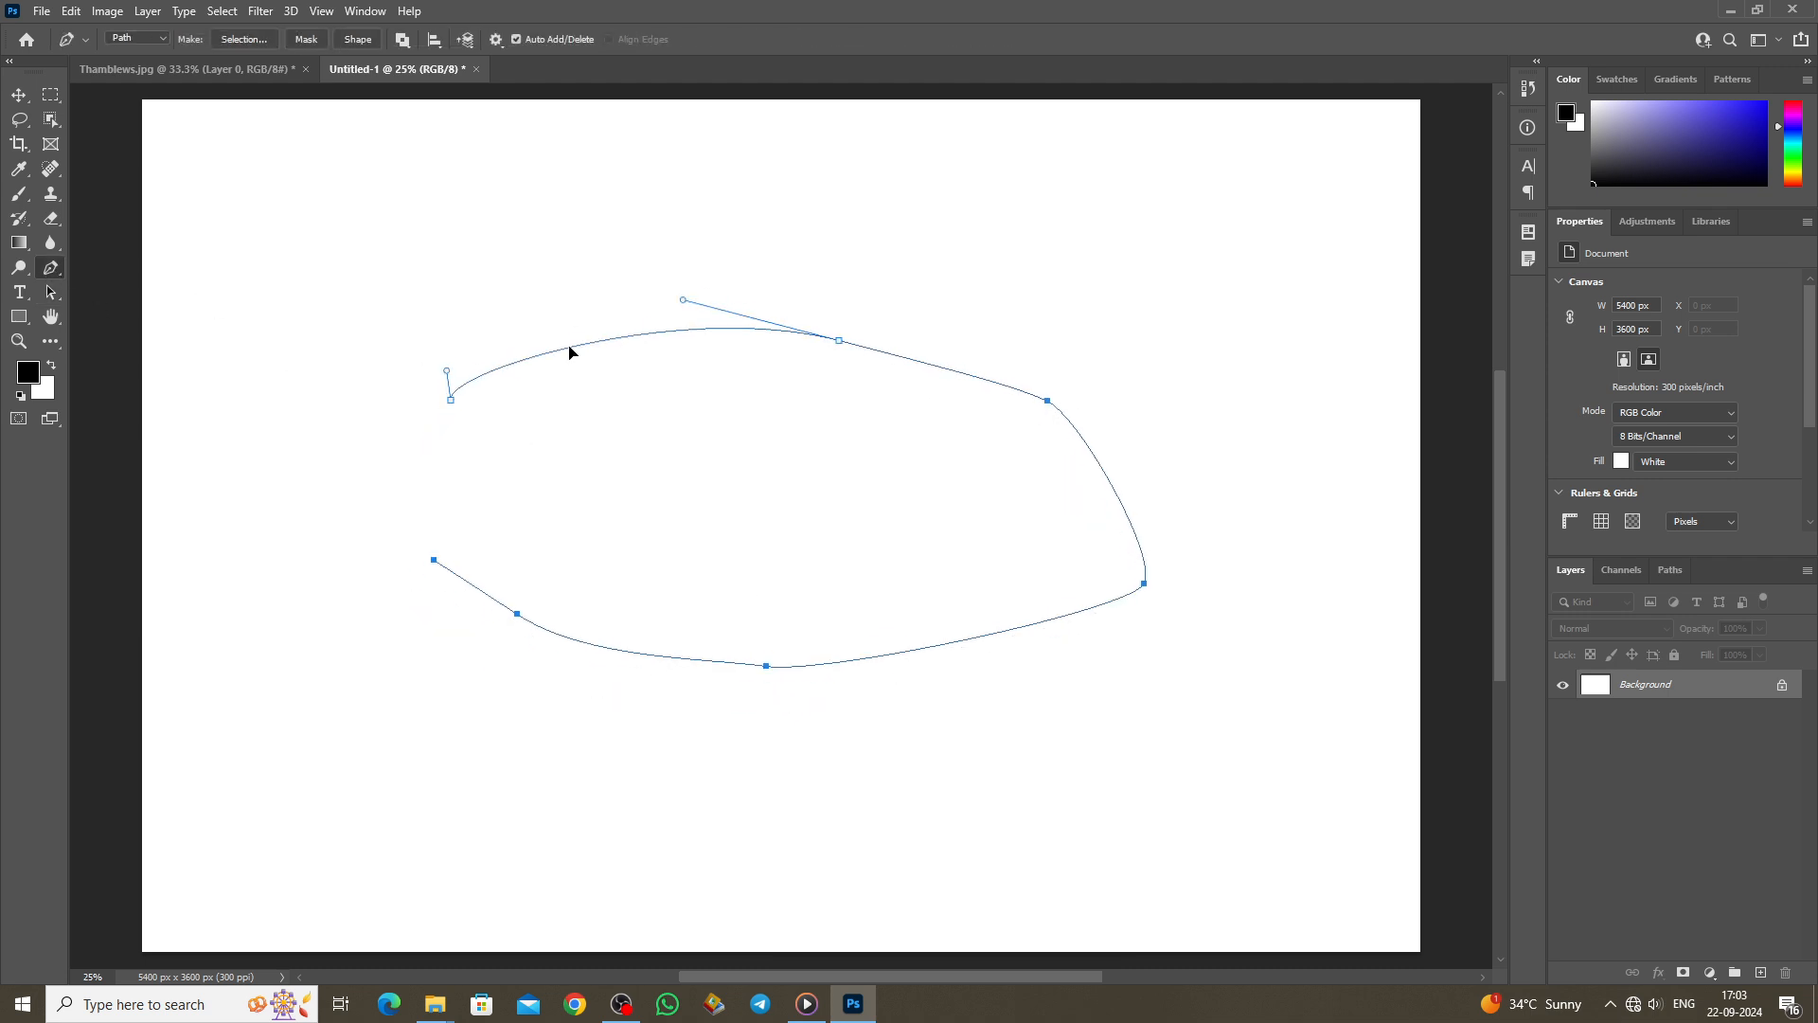
pyautogui.click(583, 345)
pyautogui.moveTo(54, 292); pyautogui.dragTo(126, 303)
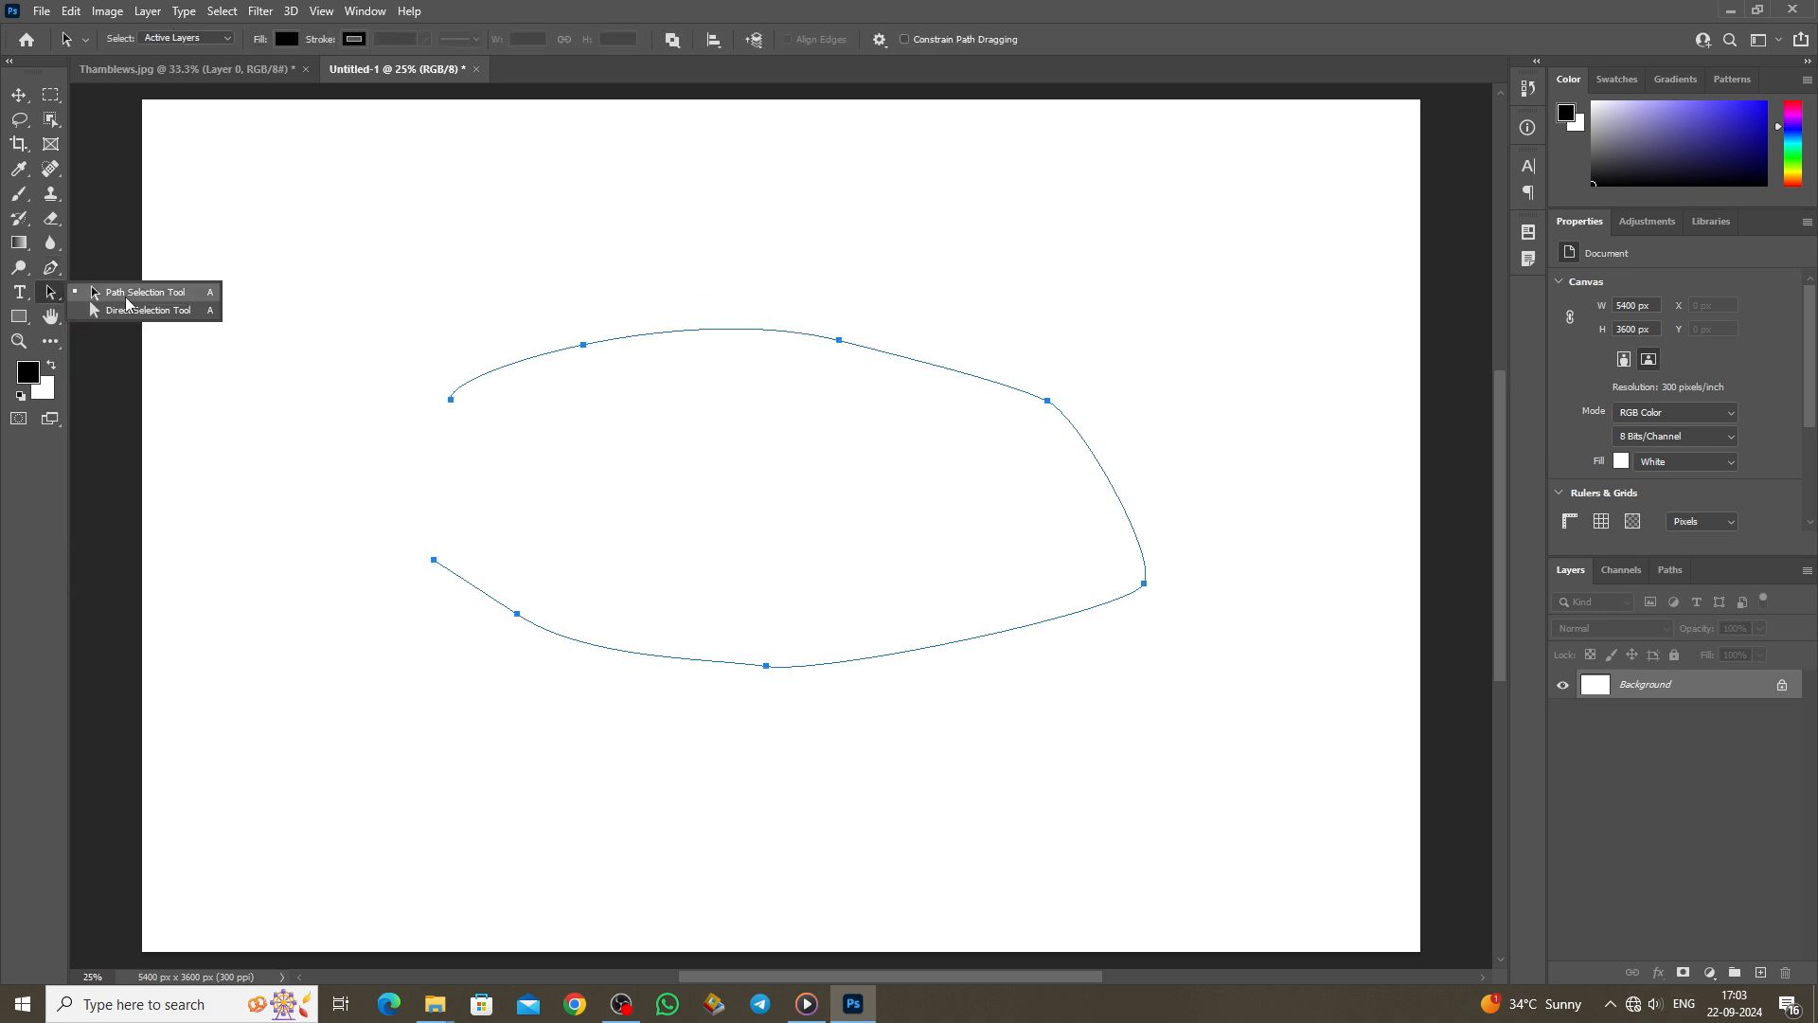
pyautogui.moveTo(781, 464); pyautogui.dragTo(792, 503)
pyautogui.moveTo(52, 293); pyautogui.dragTo(54, 294)
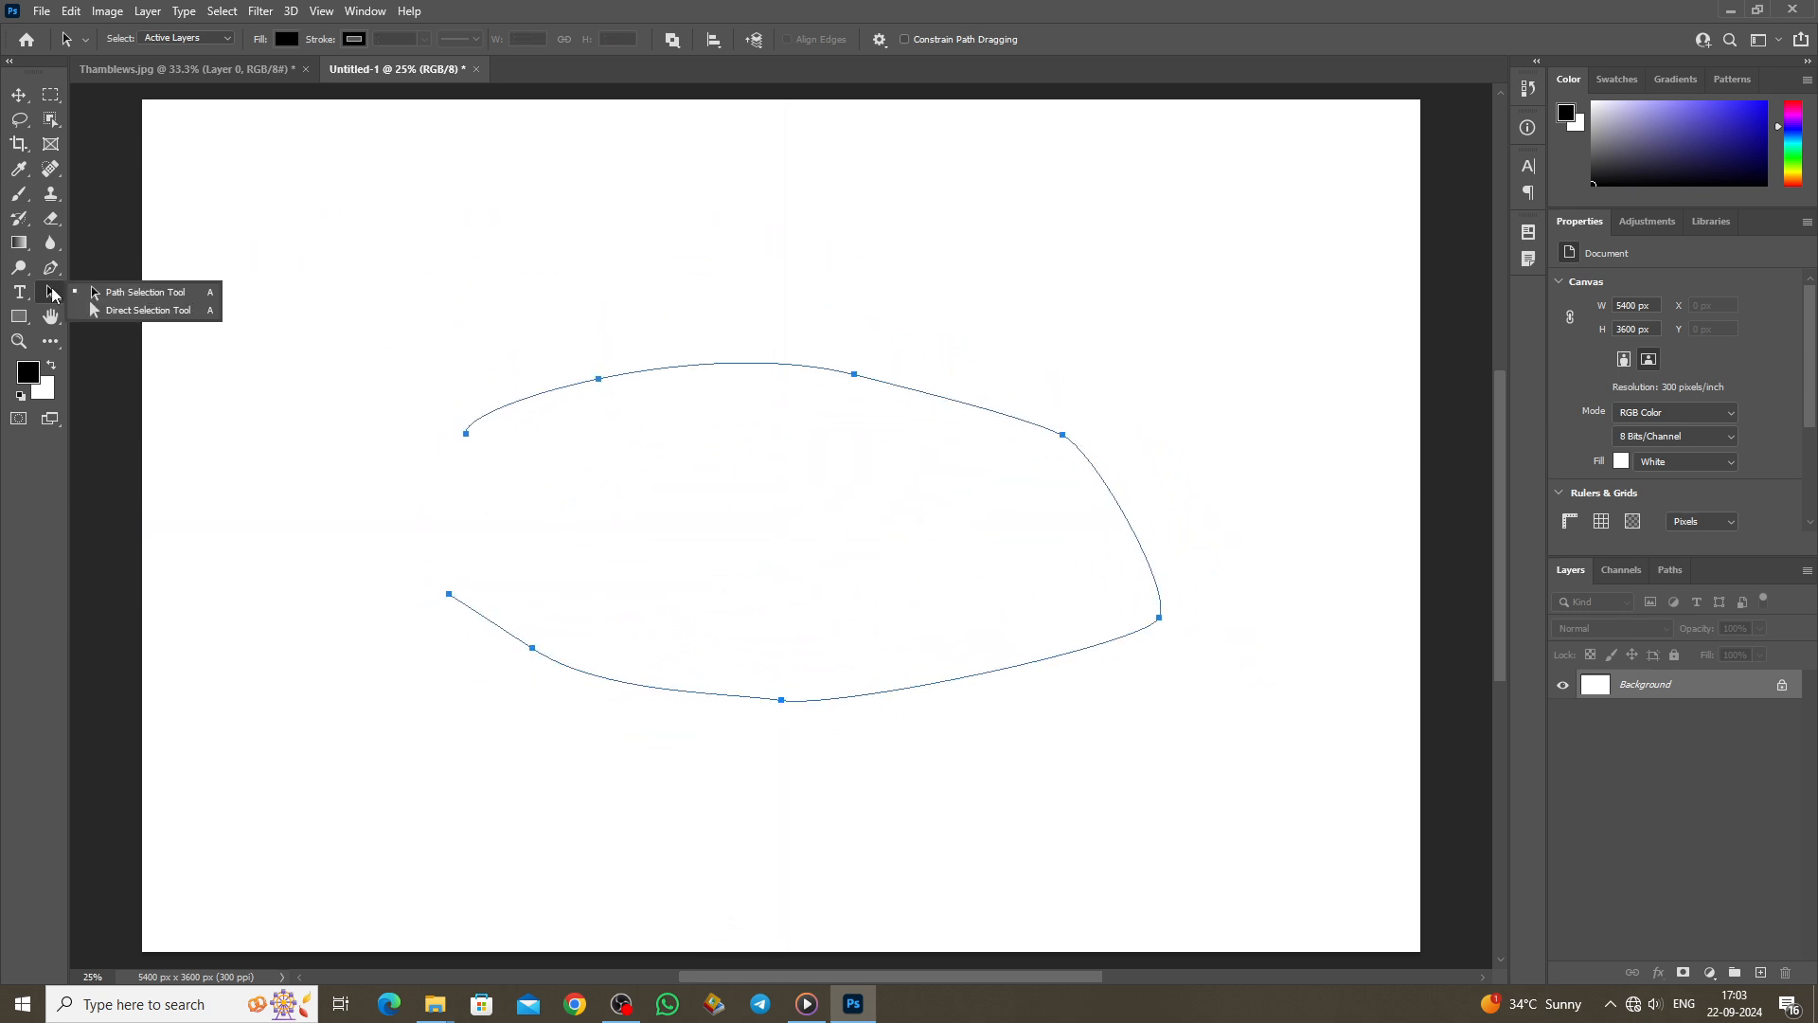
# Step: Reshape the path with Direct Selection, adjusting the lower-left handle and bottom anchor
pyautogui.click(130, 311)
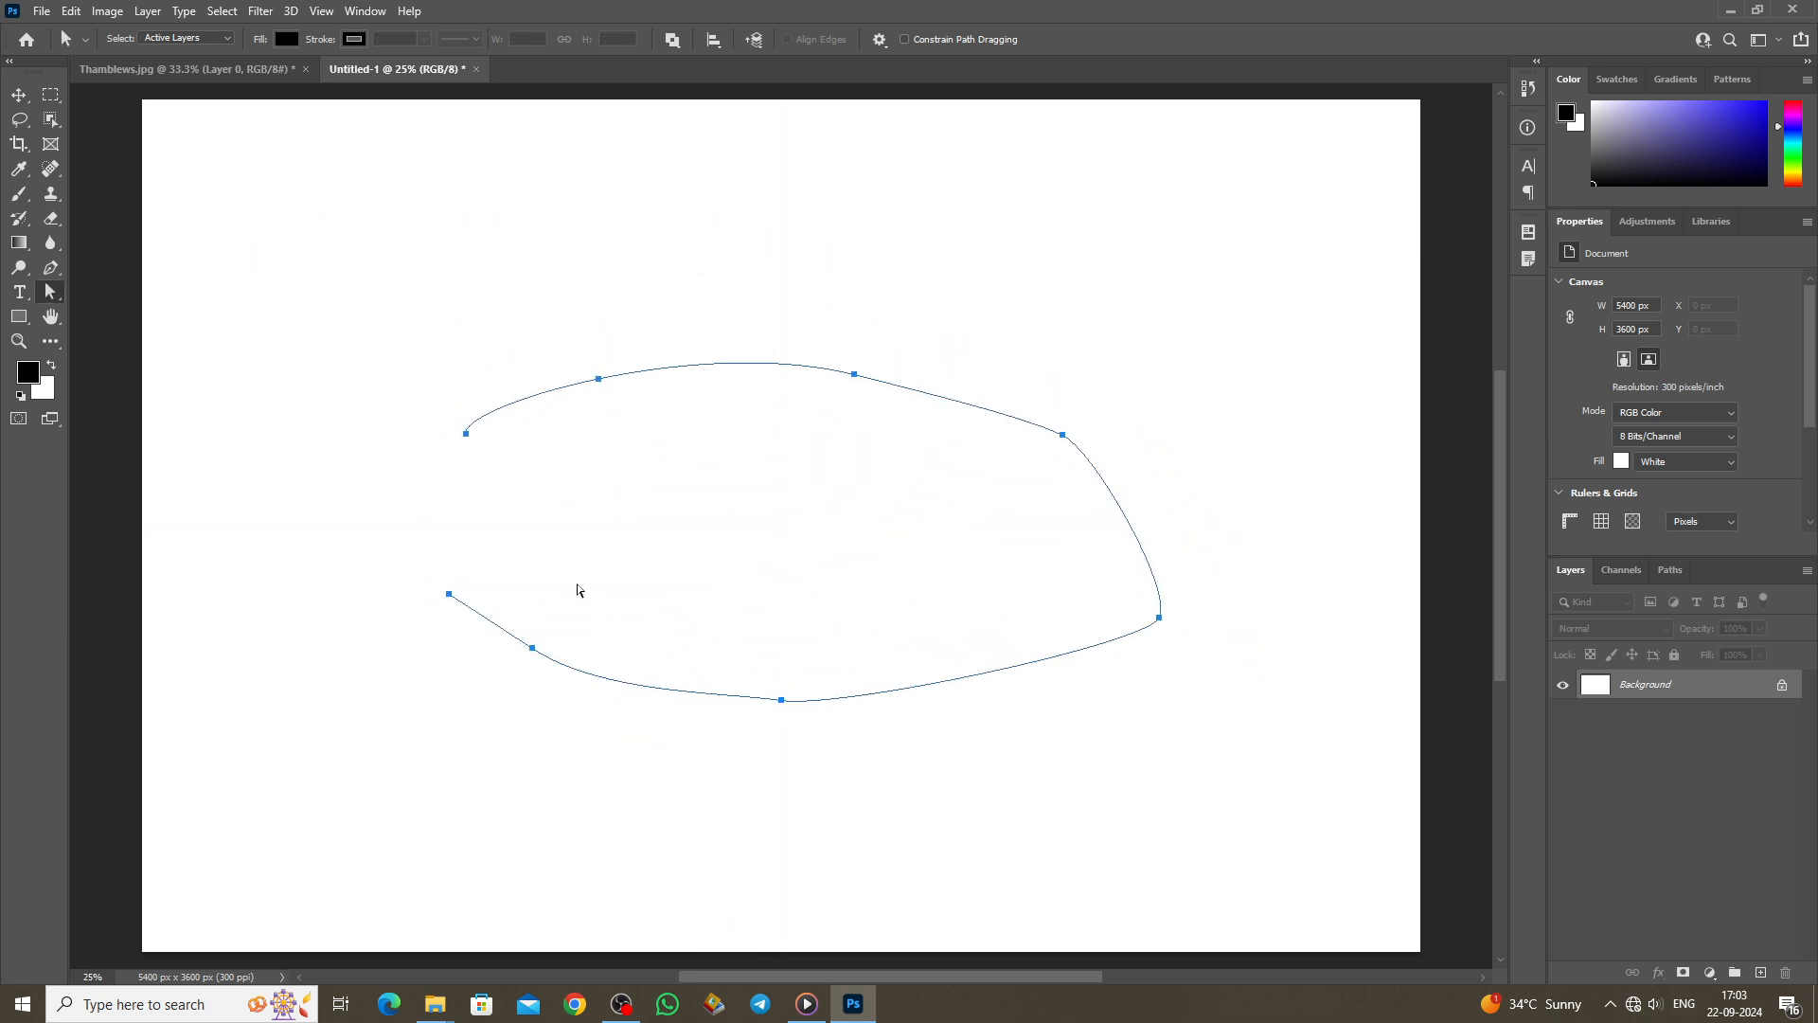
pyautogui.moveTo(532, 655)
pyautogui.mouseDown()
pyautogui.moveTo(531, 678)
pyautogui.moveTo(549, 663)
pyautogui.mouseUp()
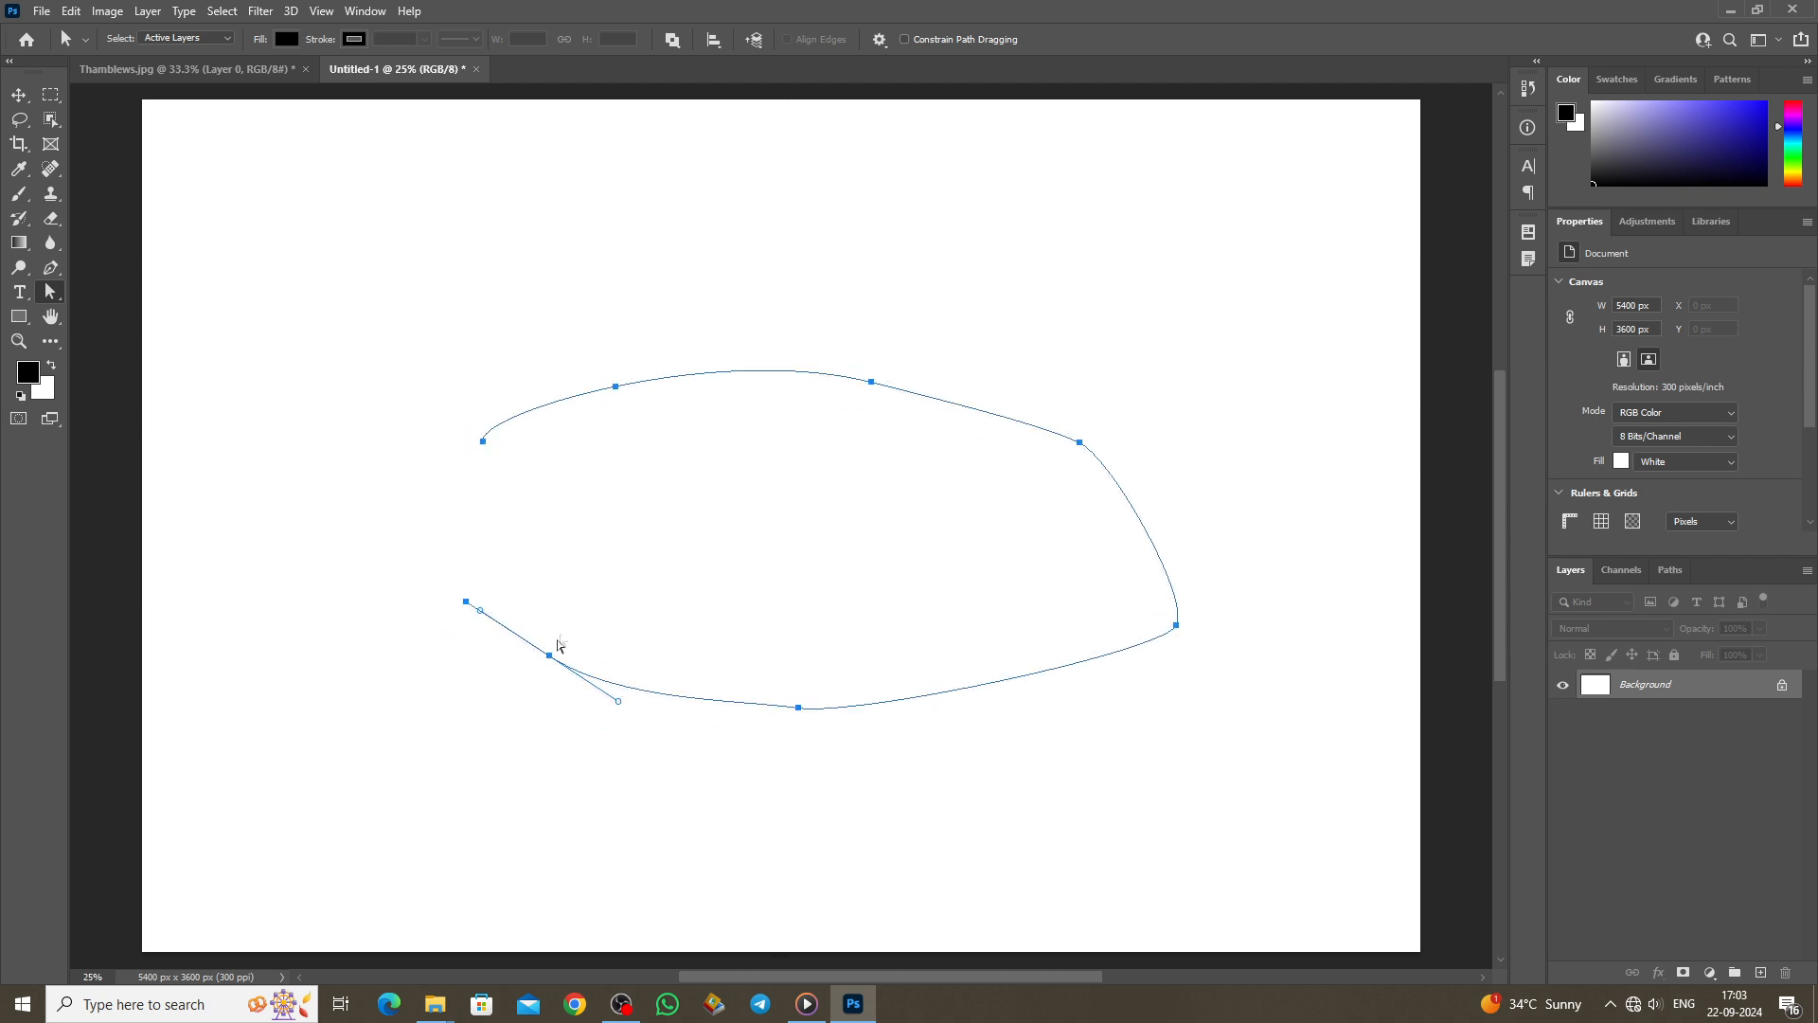
pyautogui.moveTo(482, 613); pyautogui.dragTo(588, 728)
pyautogui.click(801, 710)
pyautogui.click(744, 662)
pyautogui.click(794, 711)
pyautogui.moveTo(800, 712); pyautogui.dragTo(915, 743)
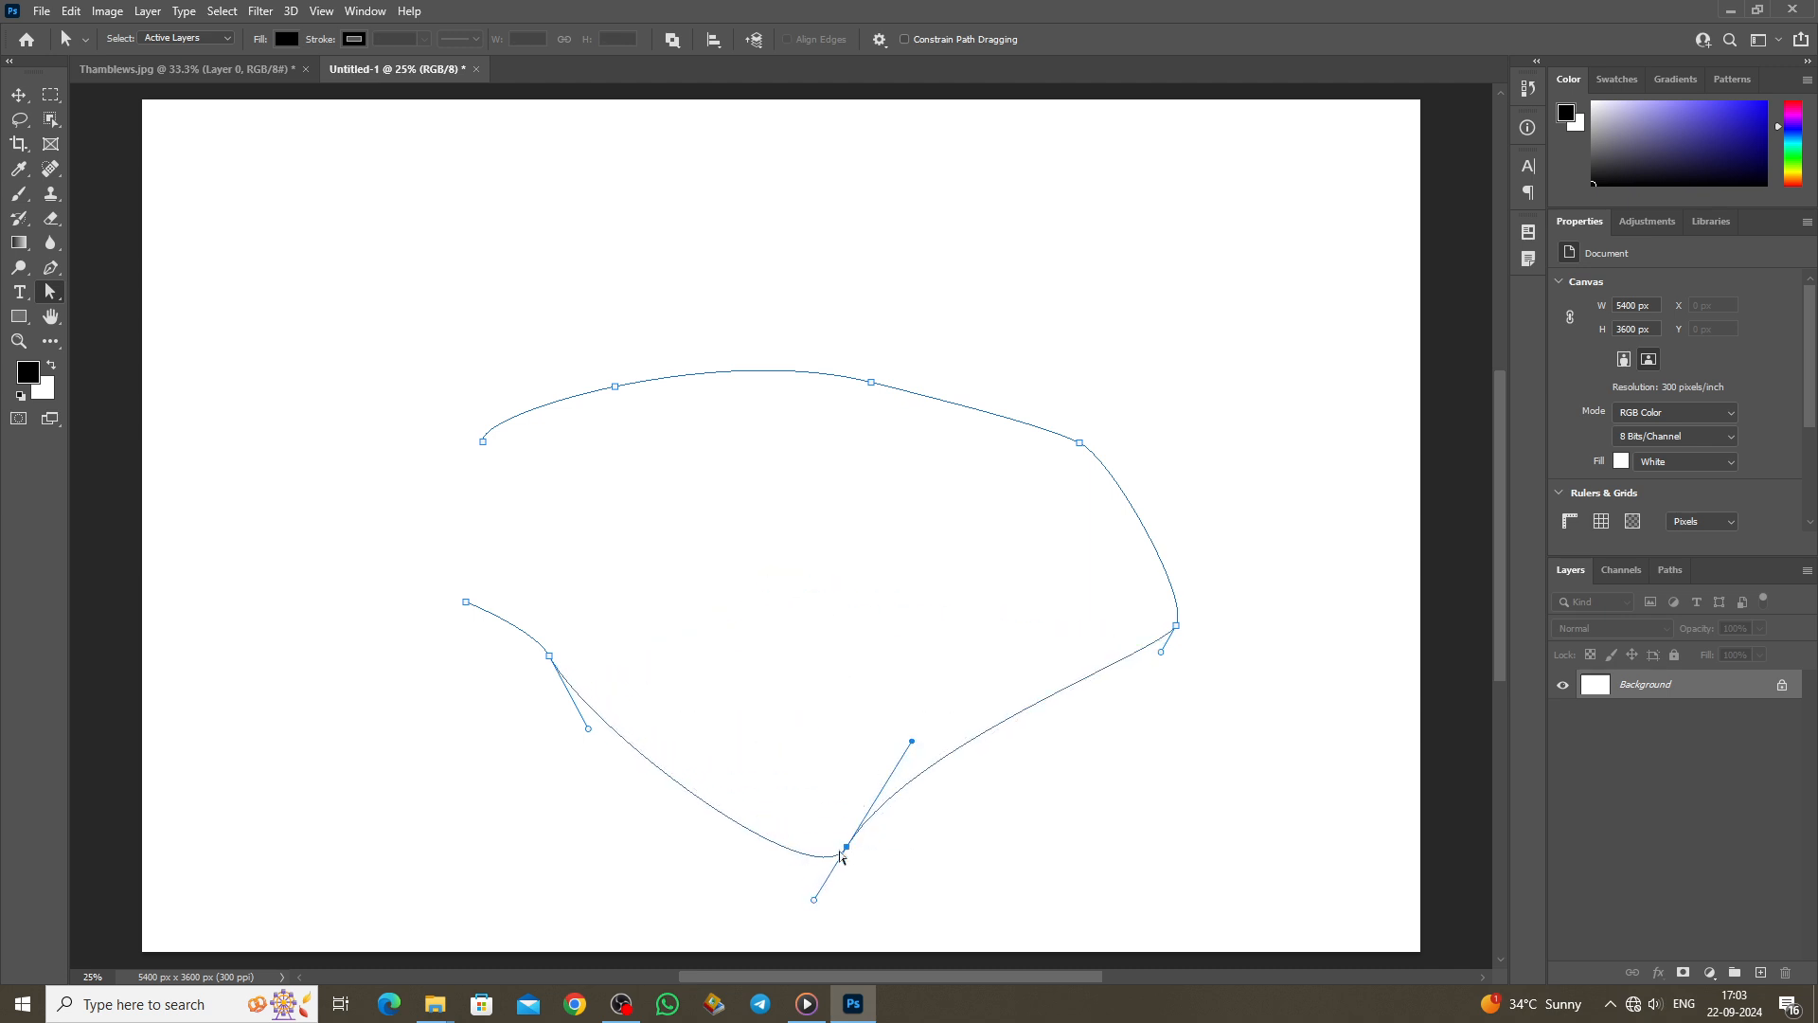
pyautogui.moveTo(847, 853); pyautogui.dragTo(688, 693)
pyautogui.moveTo(838, 693); pyautogui.dragTo(854, 763)
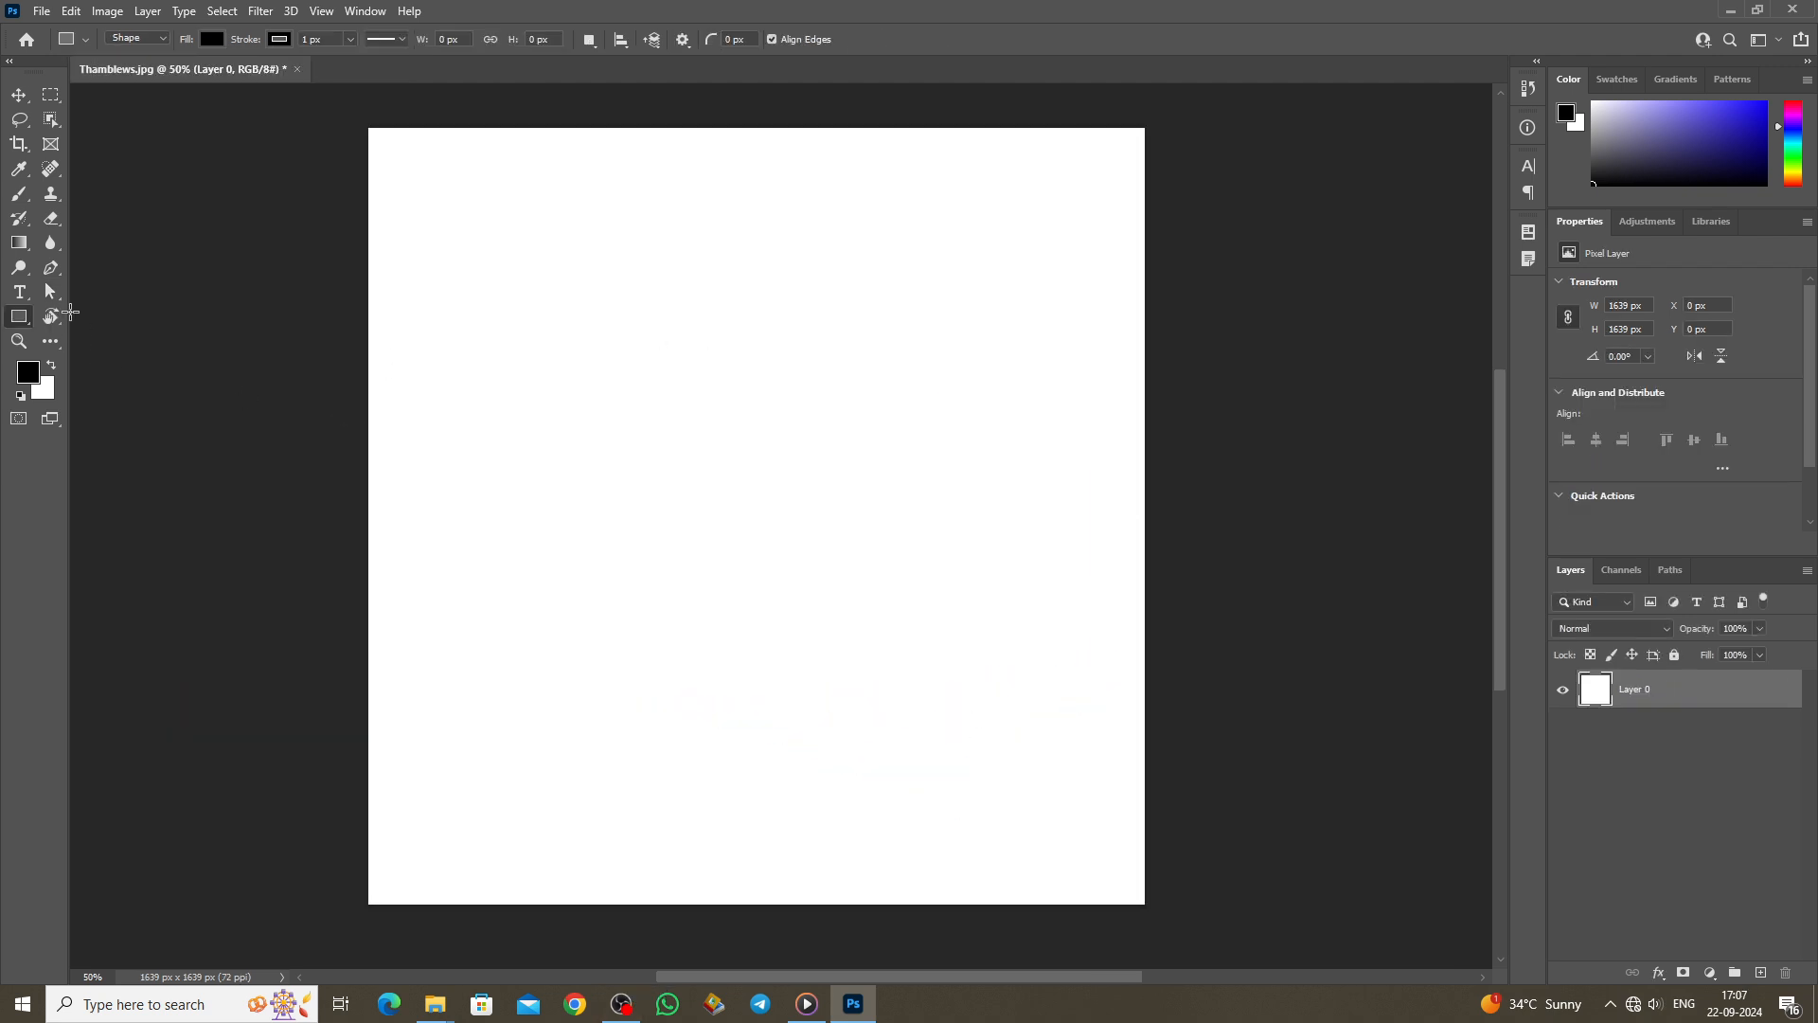
# Step: Draw a black rectangle near the top-left and round it into a pill shape
pyautogui.rightClick(21, 317)
pyautogui.click(106, 315)
pyautogui.moveTo(419, 177); pyautogui.dragTo(679, 308)
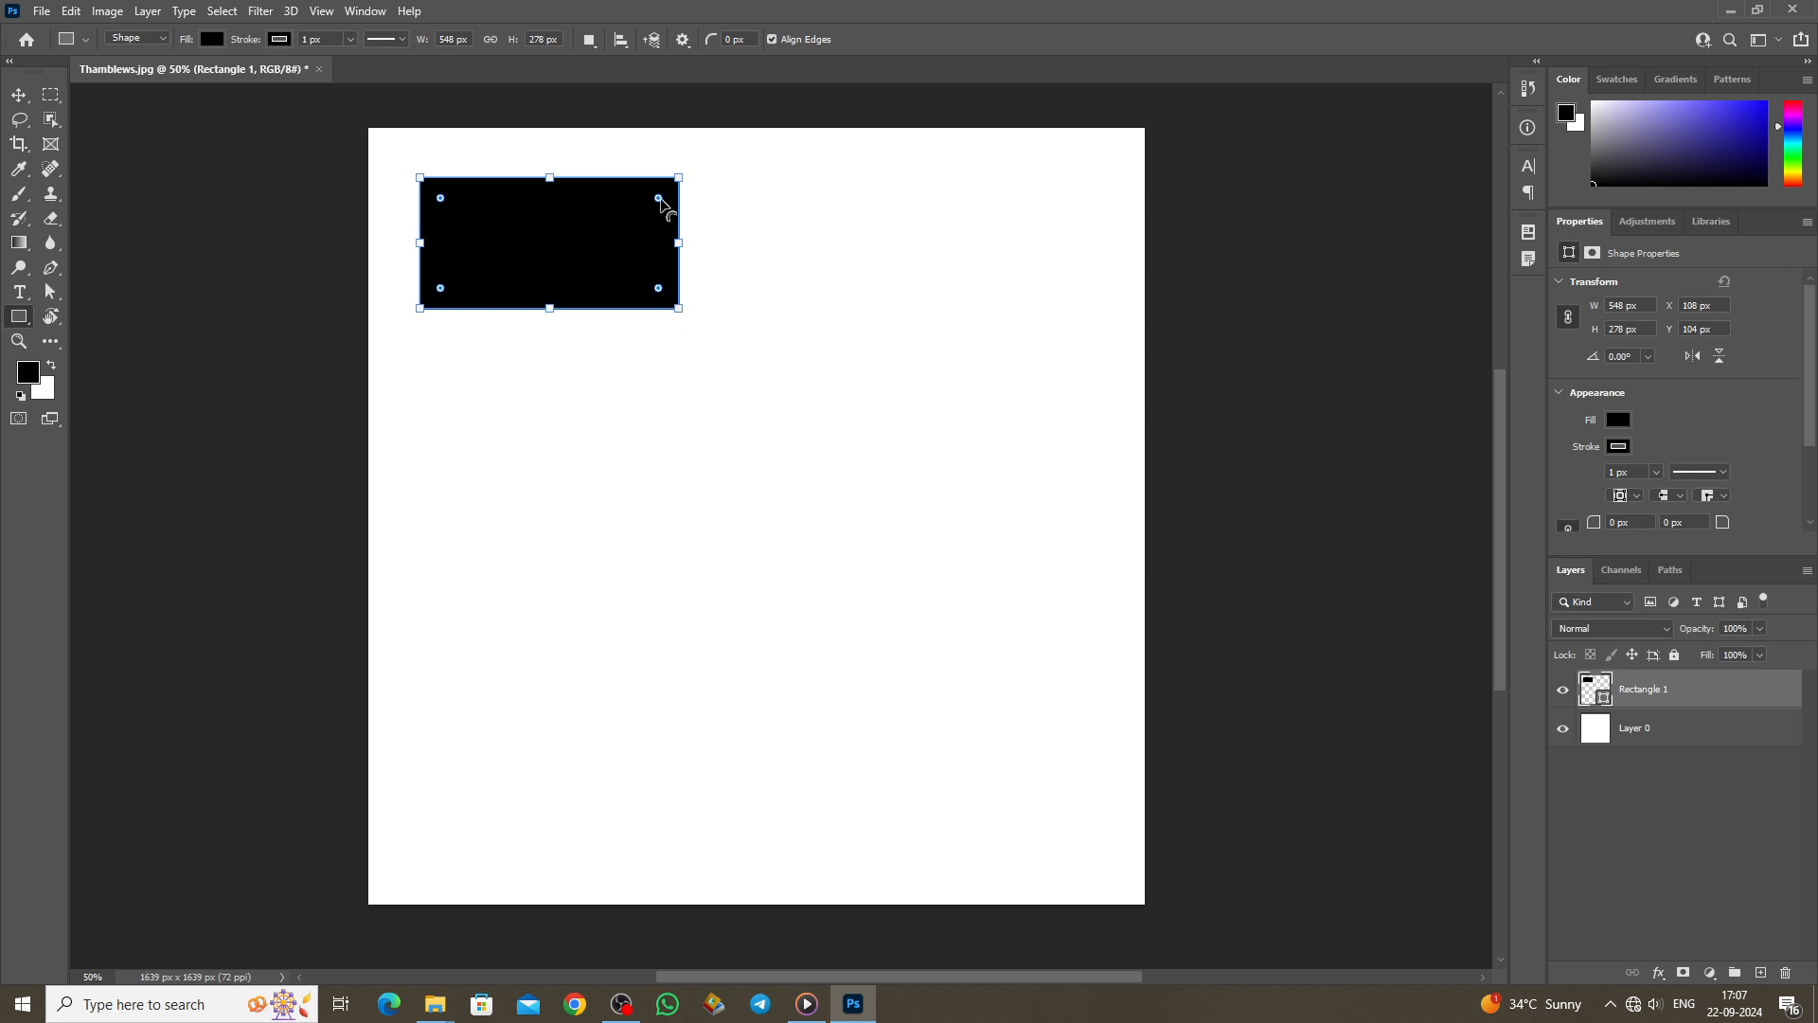
pyautogui.moveTo(659, 198); pyautogui.dragTo(604, 295)
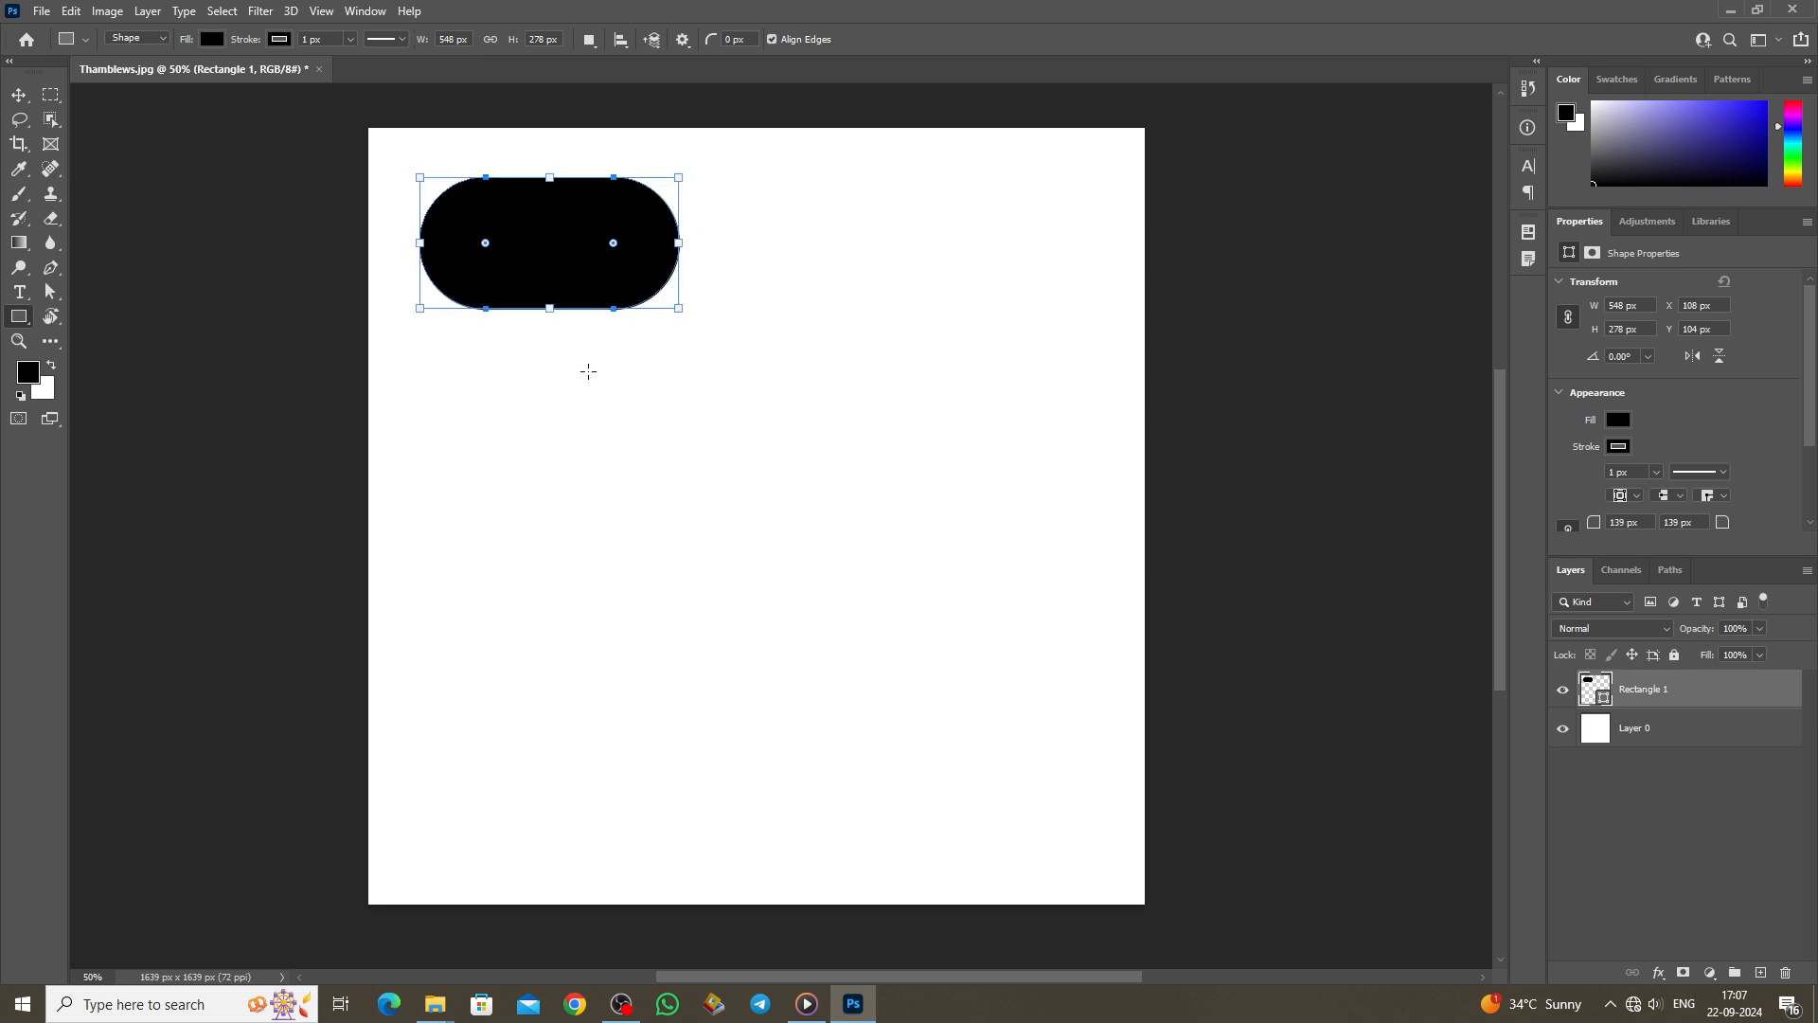
# Step: Add a second 548 × 278 px rectangle with rounded corners
pyautogui.click(568, 341)
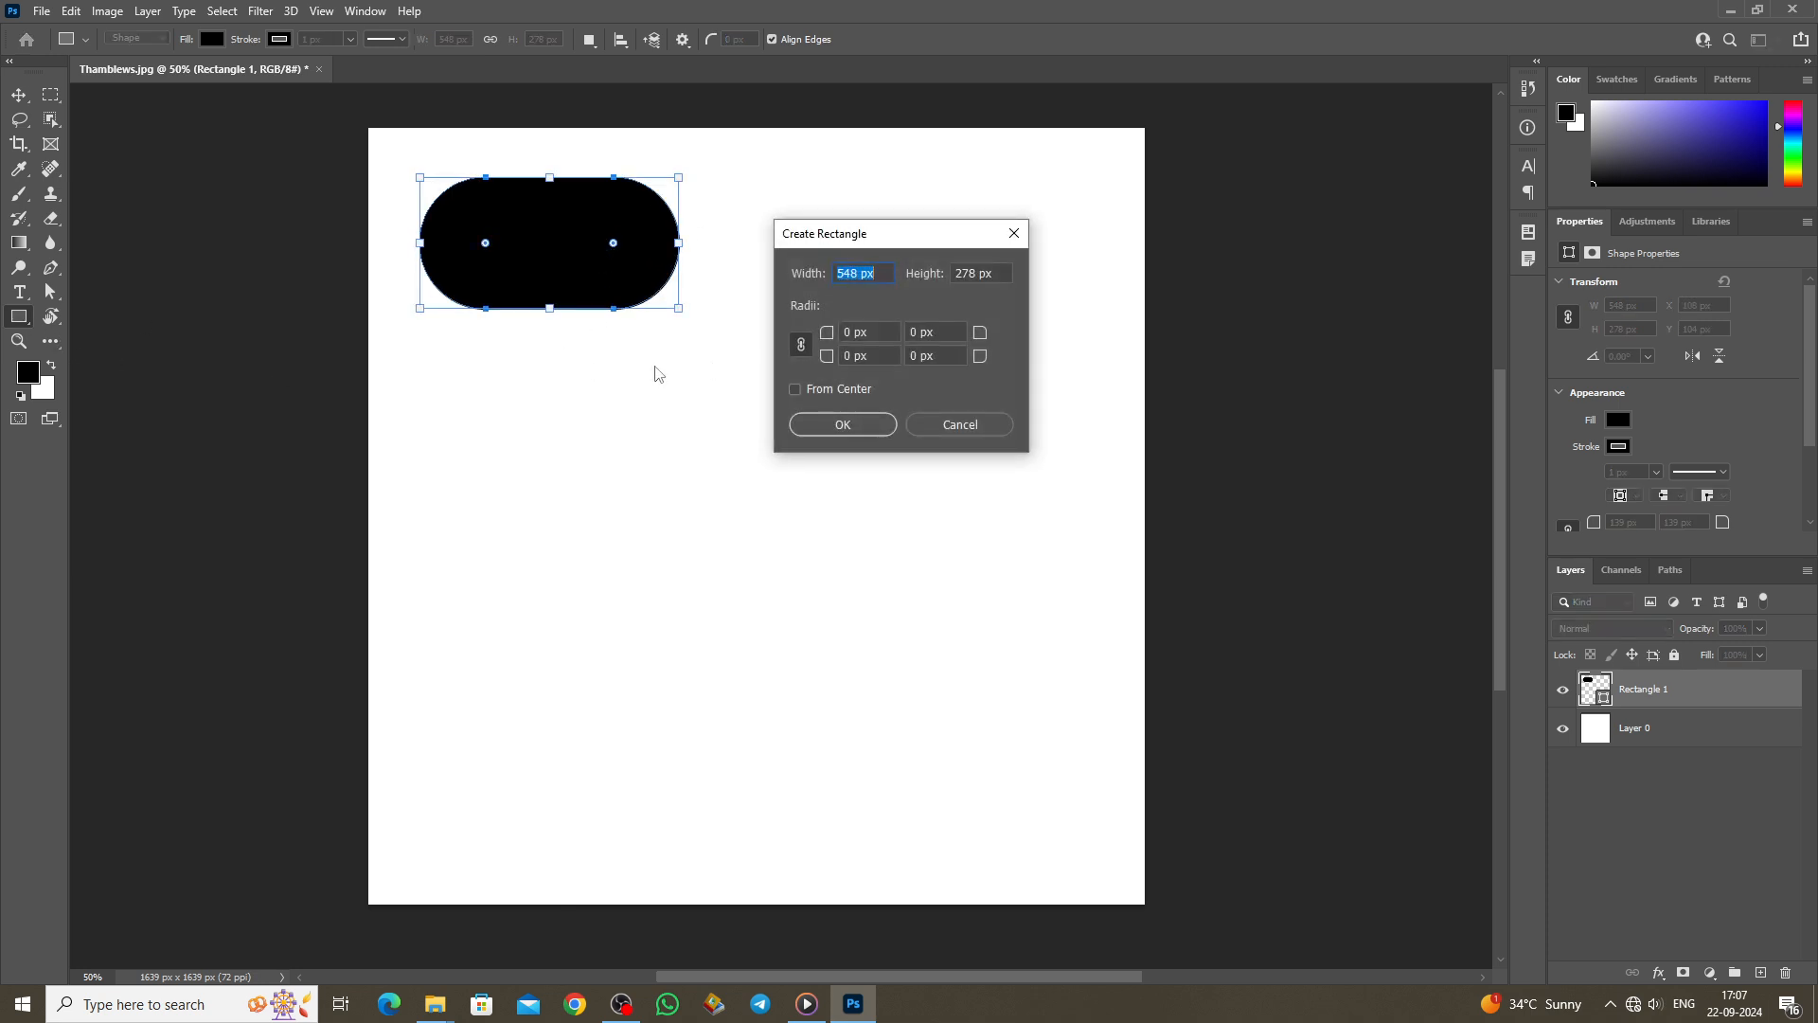
pyautogui.click(842, 424)
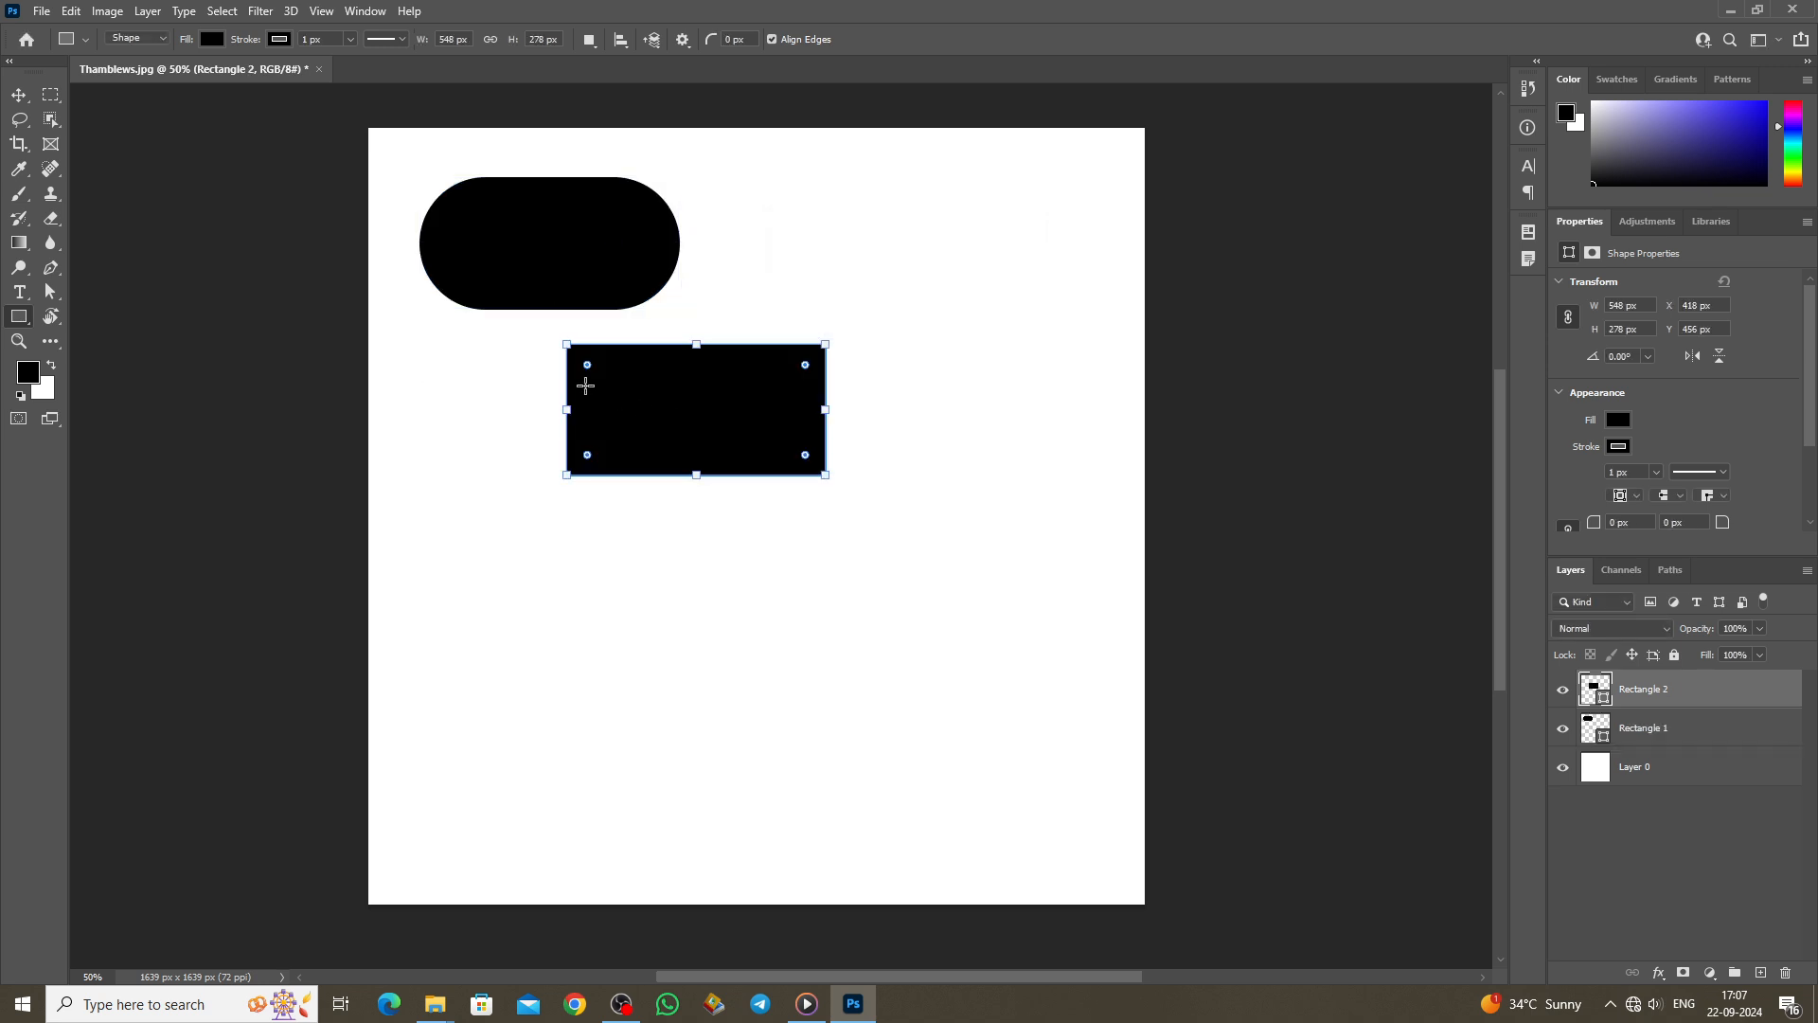
pyautogui.moveTo(587, 367); pyautogui.dragTo(595, 373)
# Step: Add a third 548 × 278 px rectangle, round its corners, and move it to the top right
pyautogui.click(816, 262)
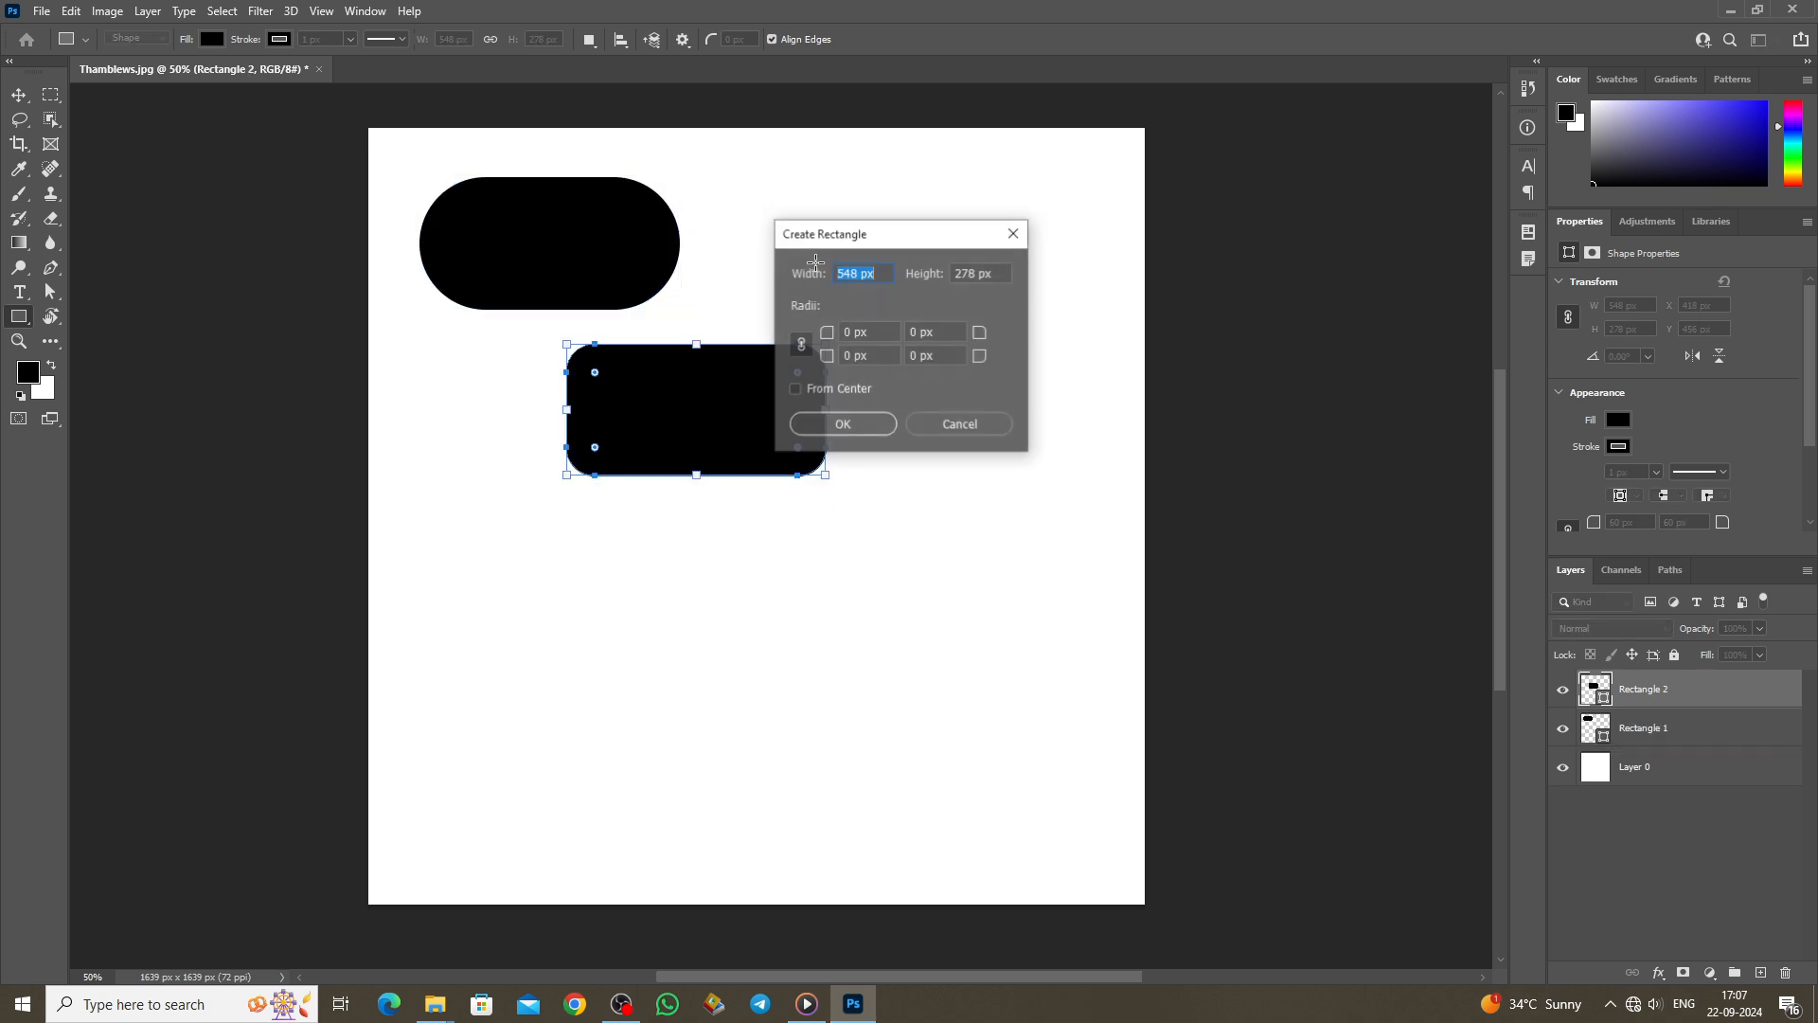
pyautogui.click(841, 422)
pyautogui.moveTo(935, 340); pyautogui.dragTo(918, 289)
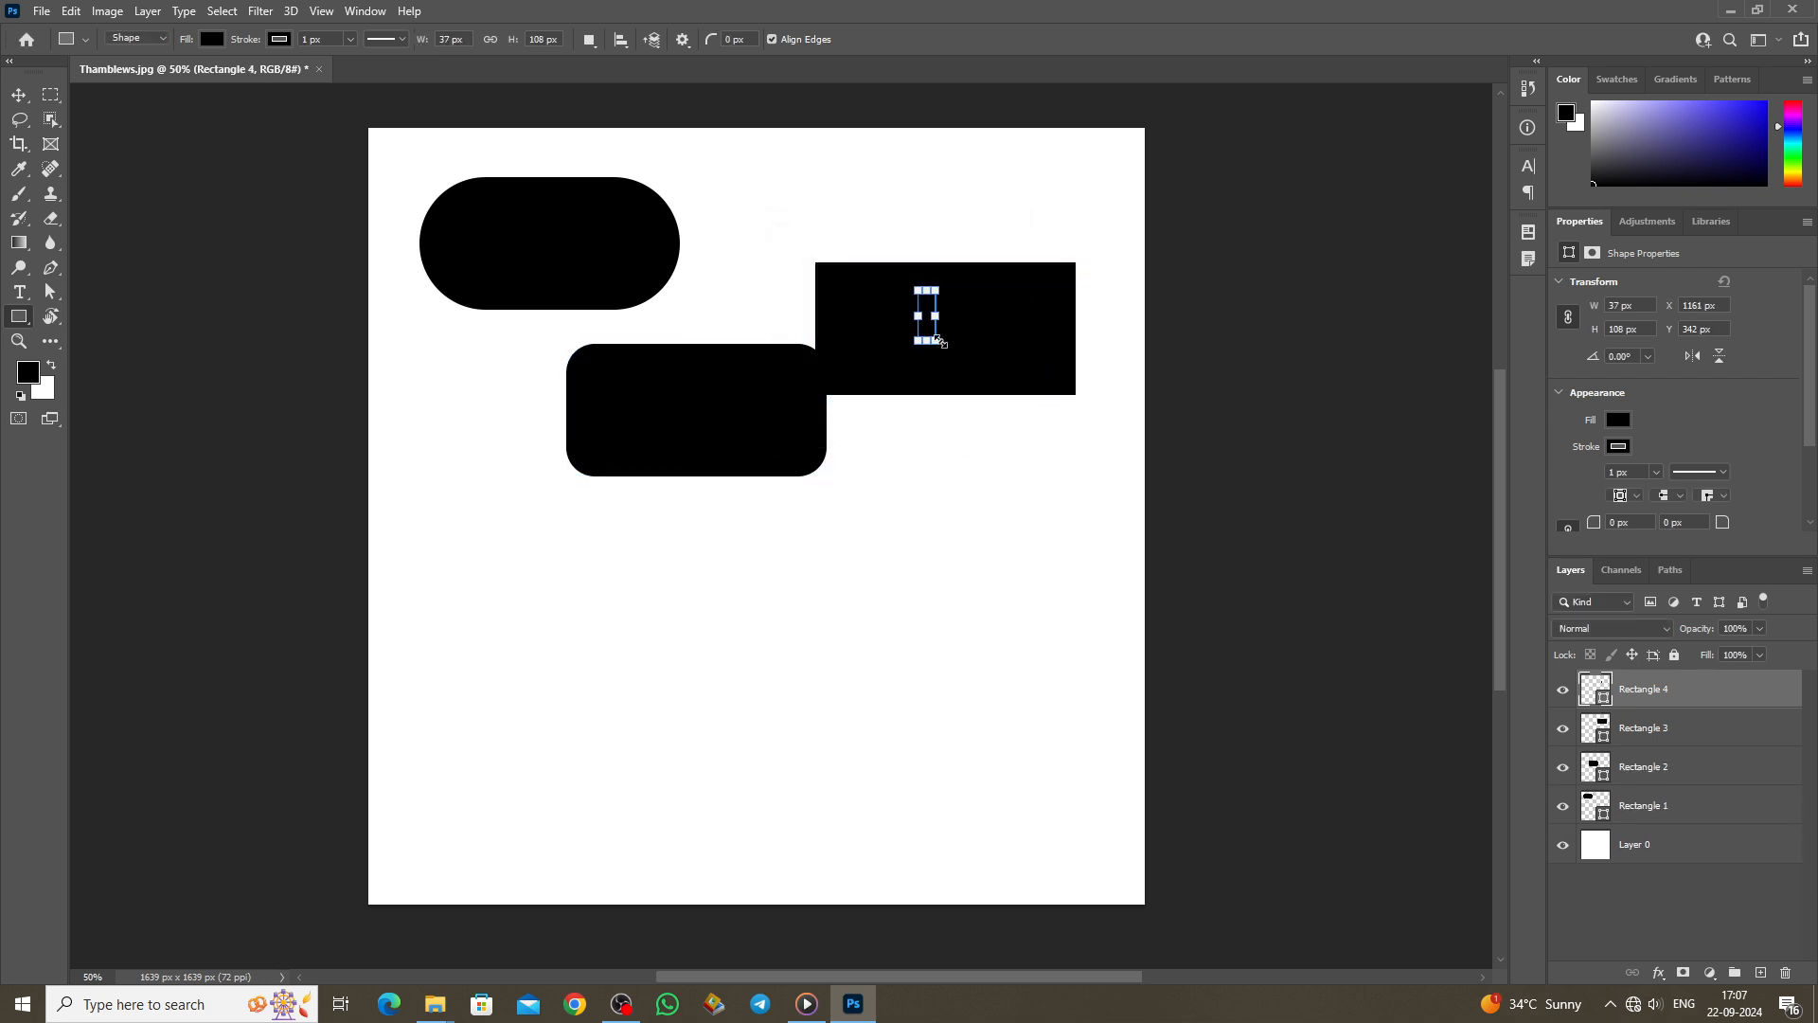
pyautogui.hotkey('ctrl', 'z')
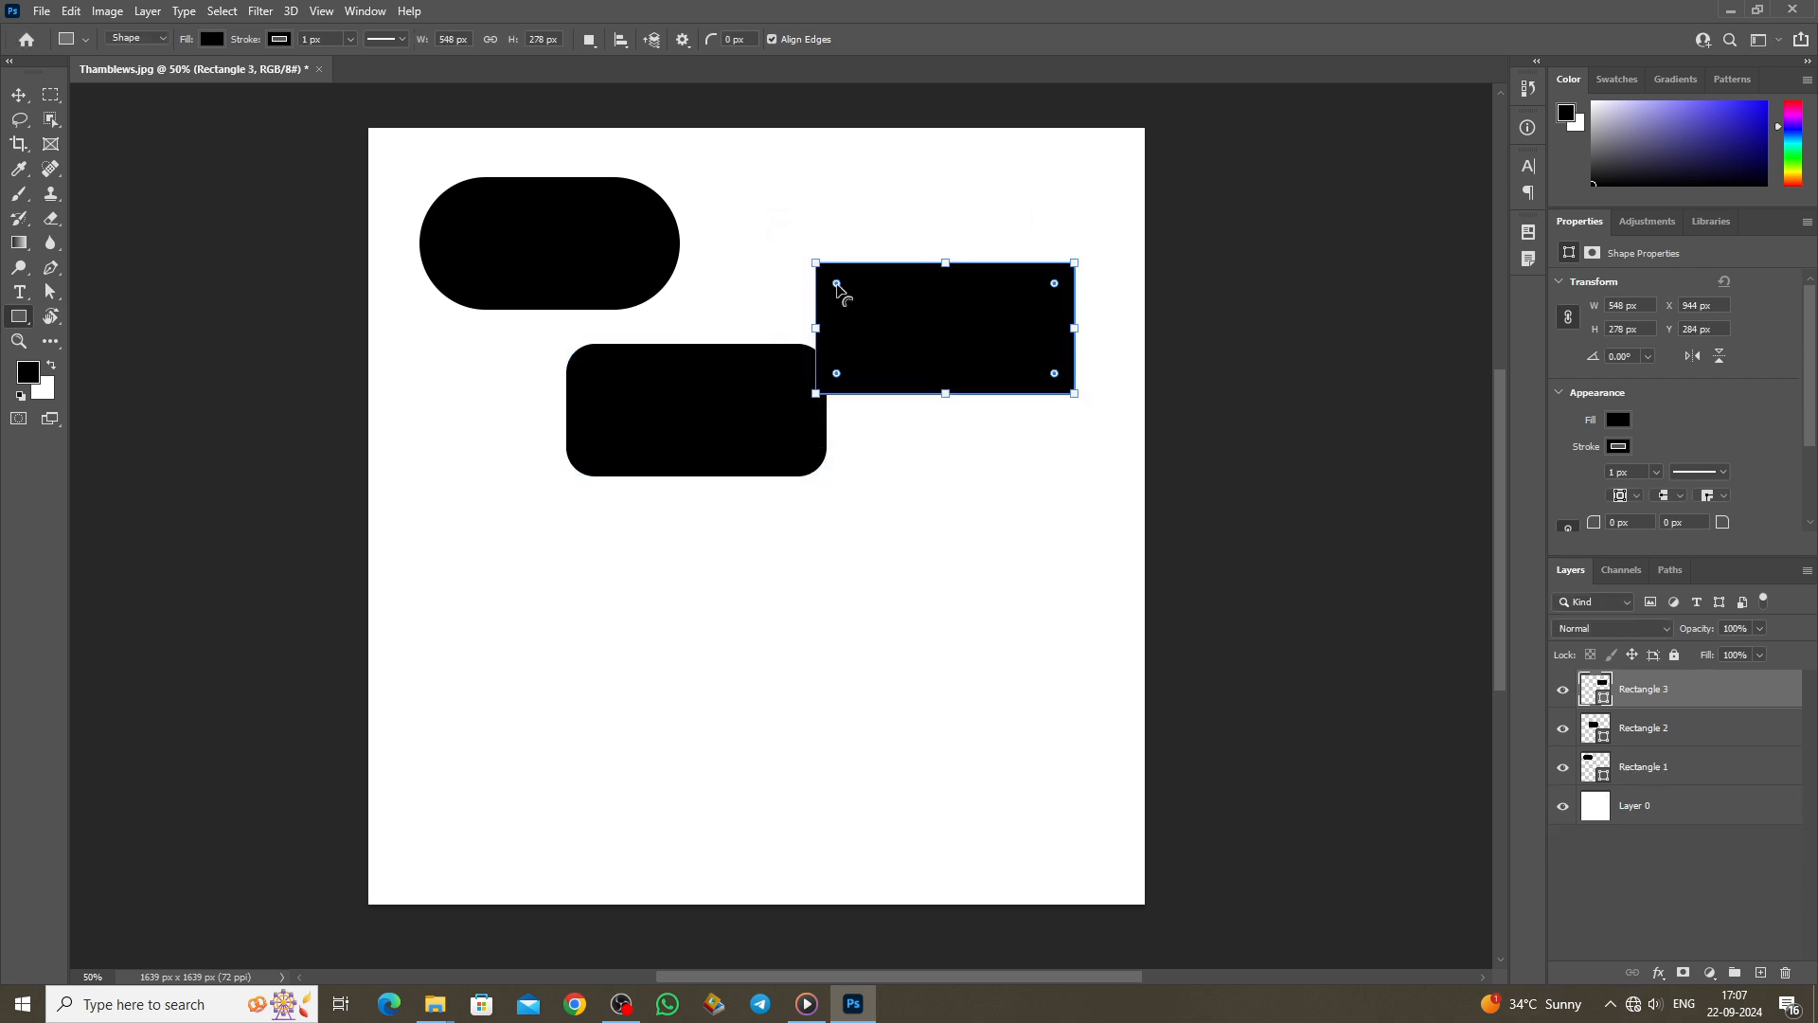
pyautogui.moveTo(836, 283)
pyautogui.mouseDown()
pyautogui.moveTo(832, 304)
pyautogui.moveTo(845, 290)
pyautogui.moveTo(853, 316)
pyautogui.moveTo(854, 301)
pyautogui.mouseUp()
pyautogui.click(19, 95)
pyautogui.moveTo(833, 373); pyautogui.dragTo(811, 300)
pyautogui.click(19, 317)
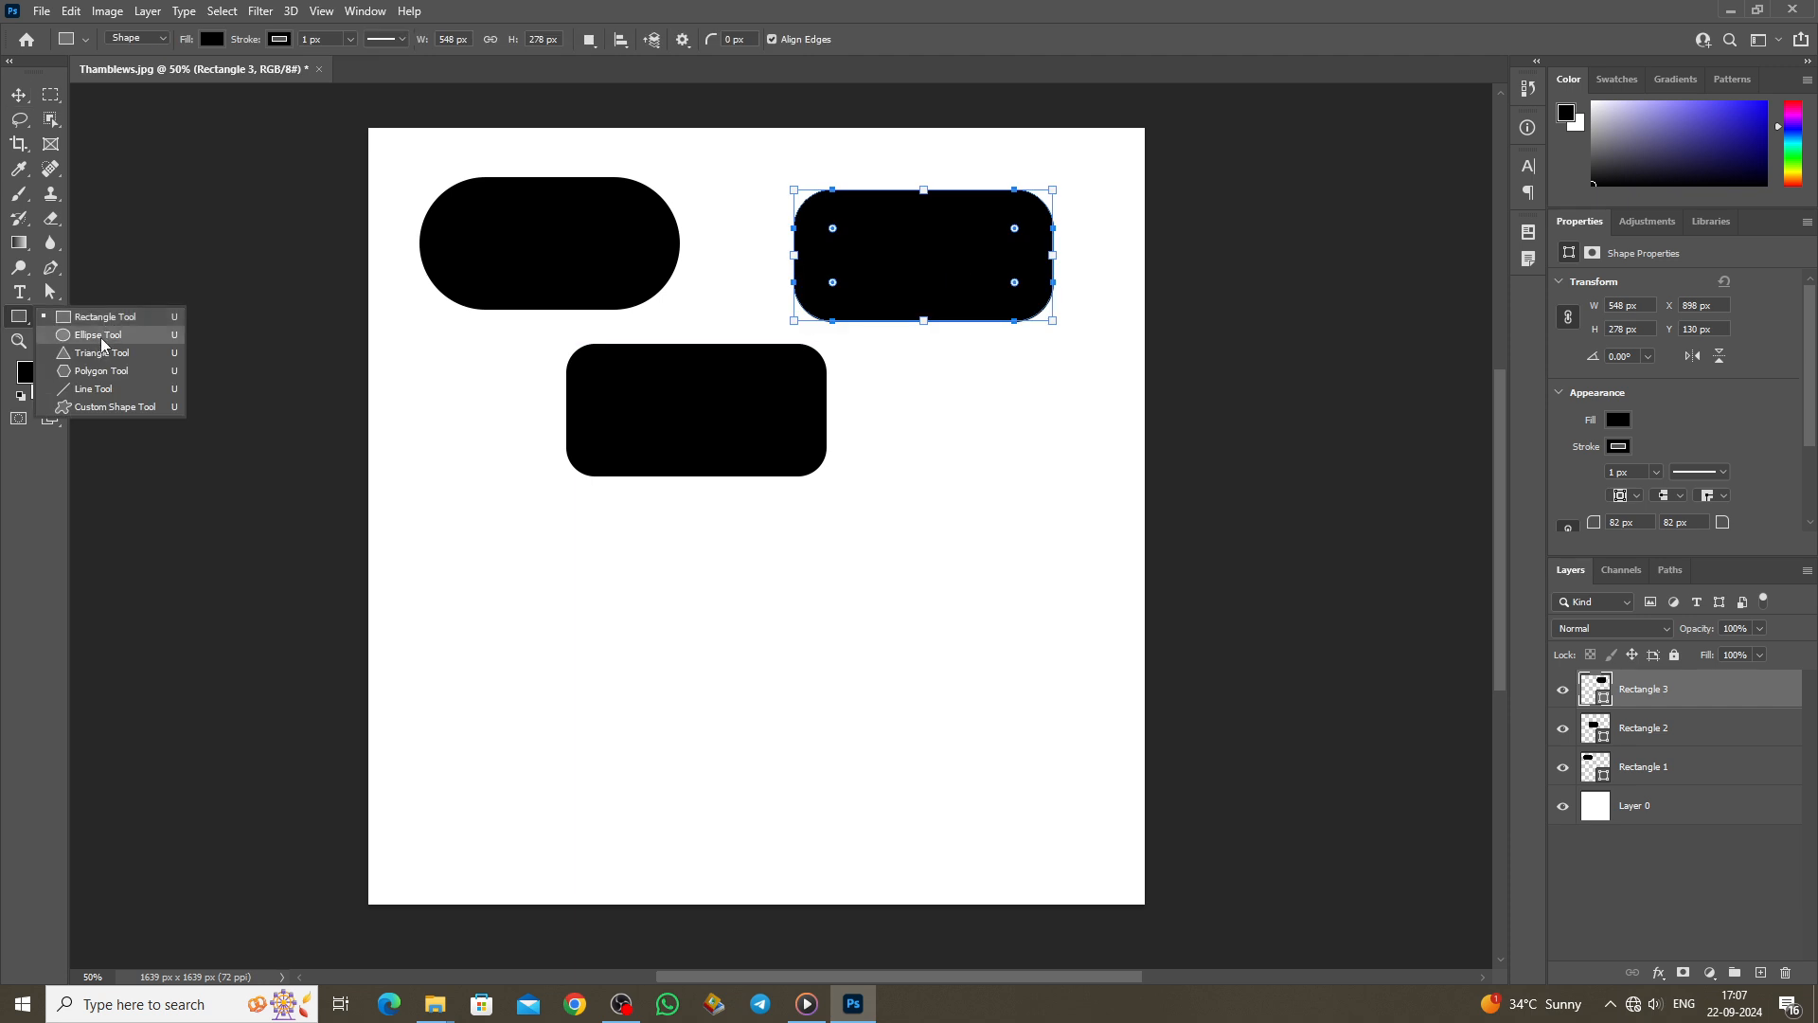
pyautogui.click(100, 337)
# Step: Draw a black 604 × 320 px ellipse and a triangle with 60 px rounded corners beside it
pyautogui.moveTo(457, 548); pyautogui.dragTo(742, 688)
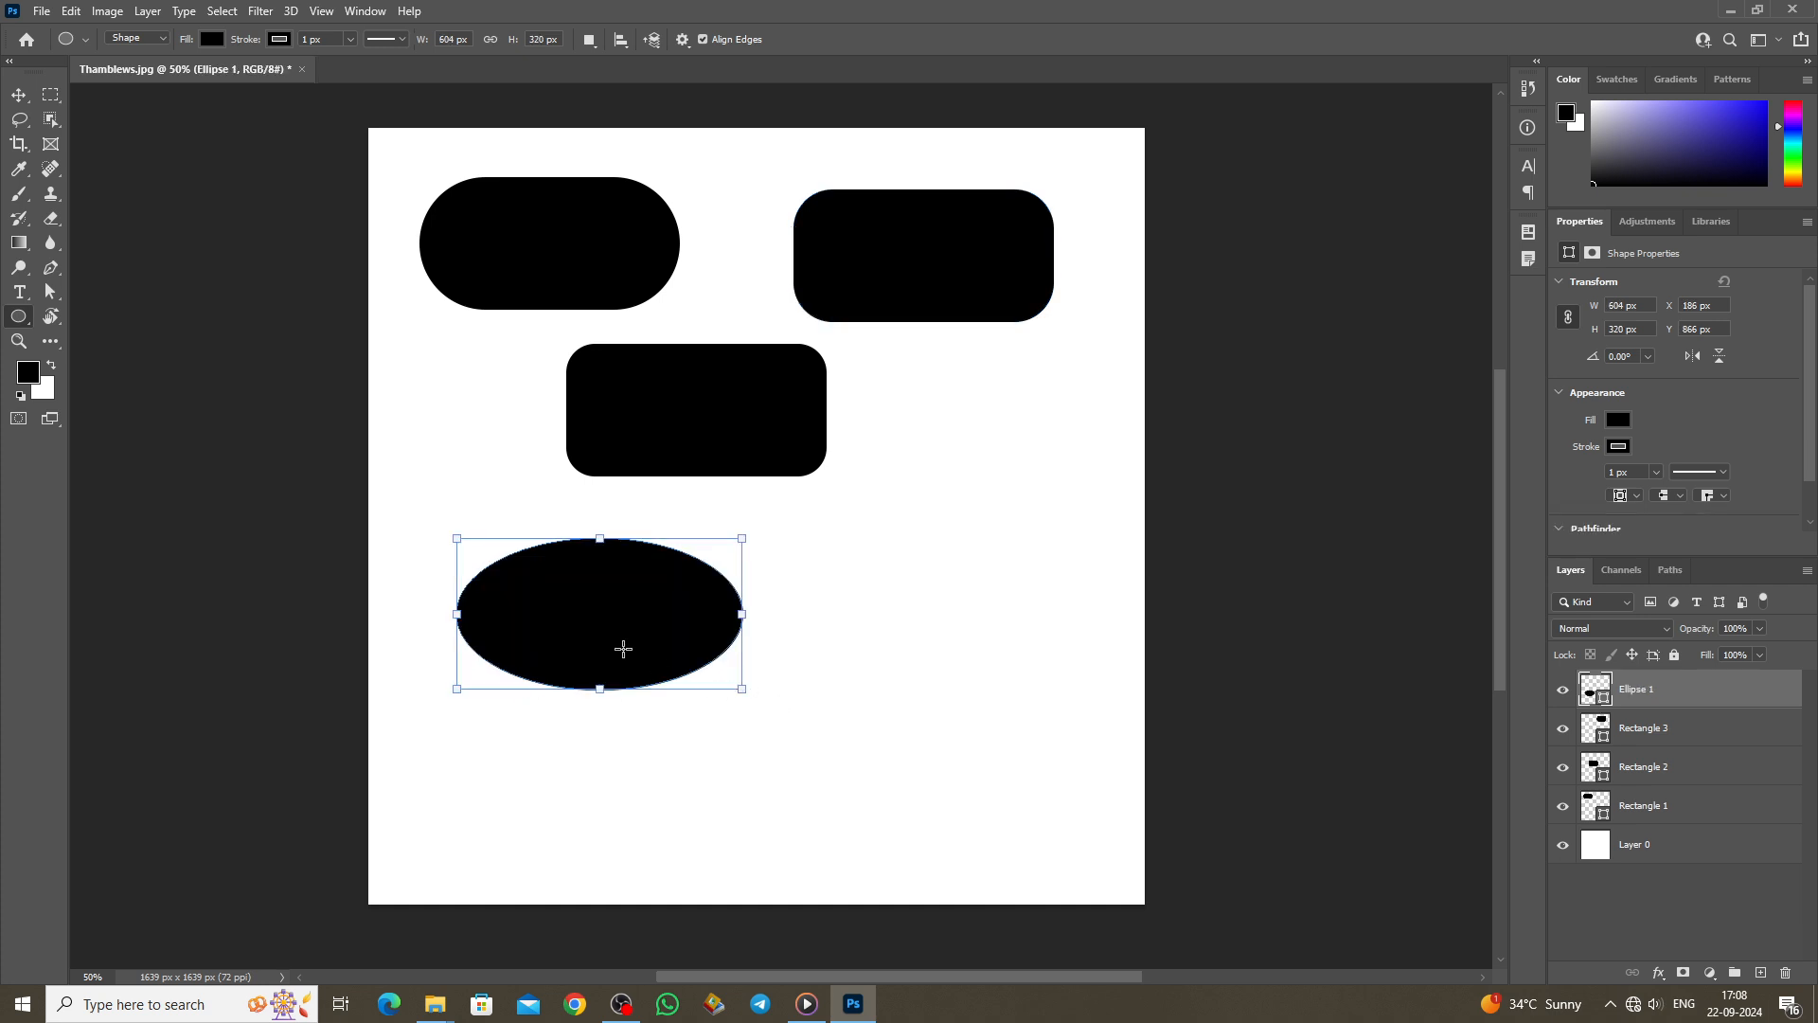
pyautogui.rightClick(19, 316)
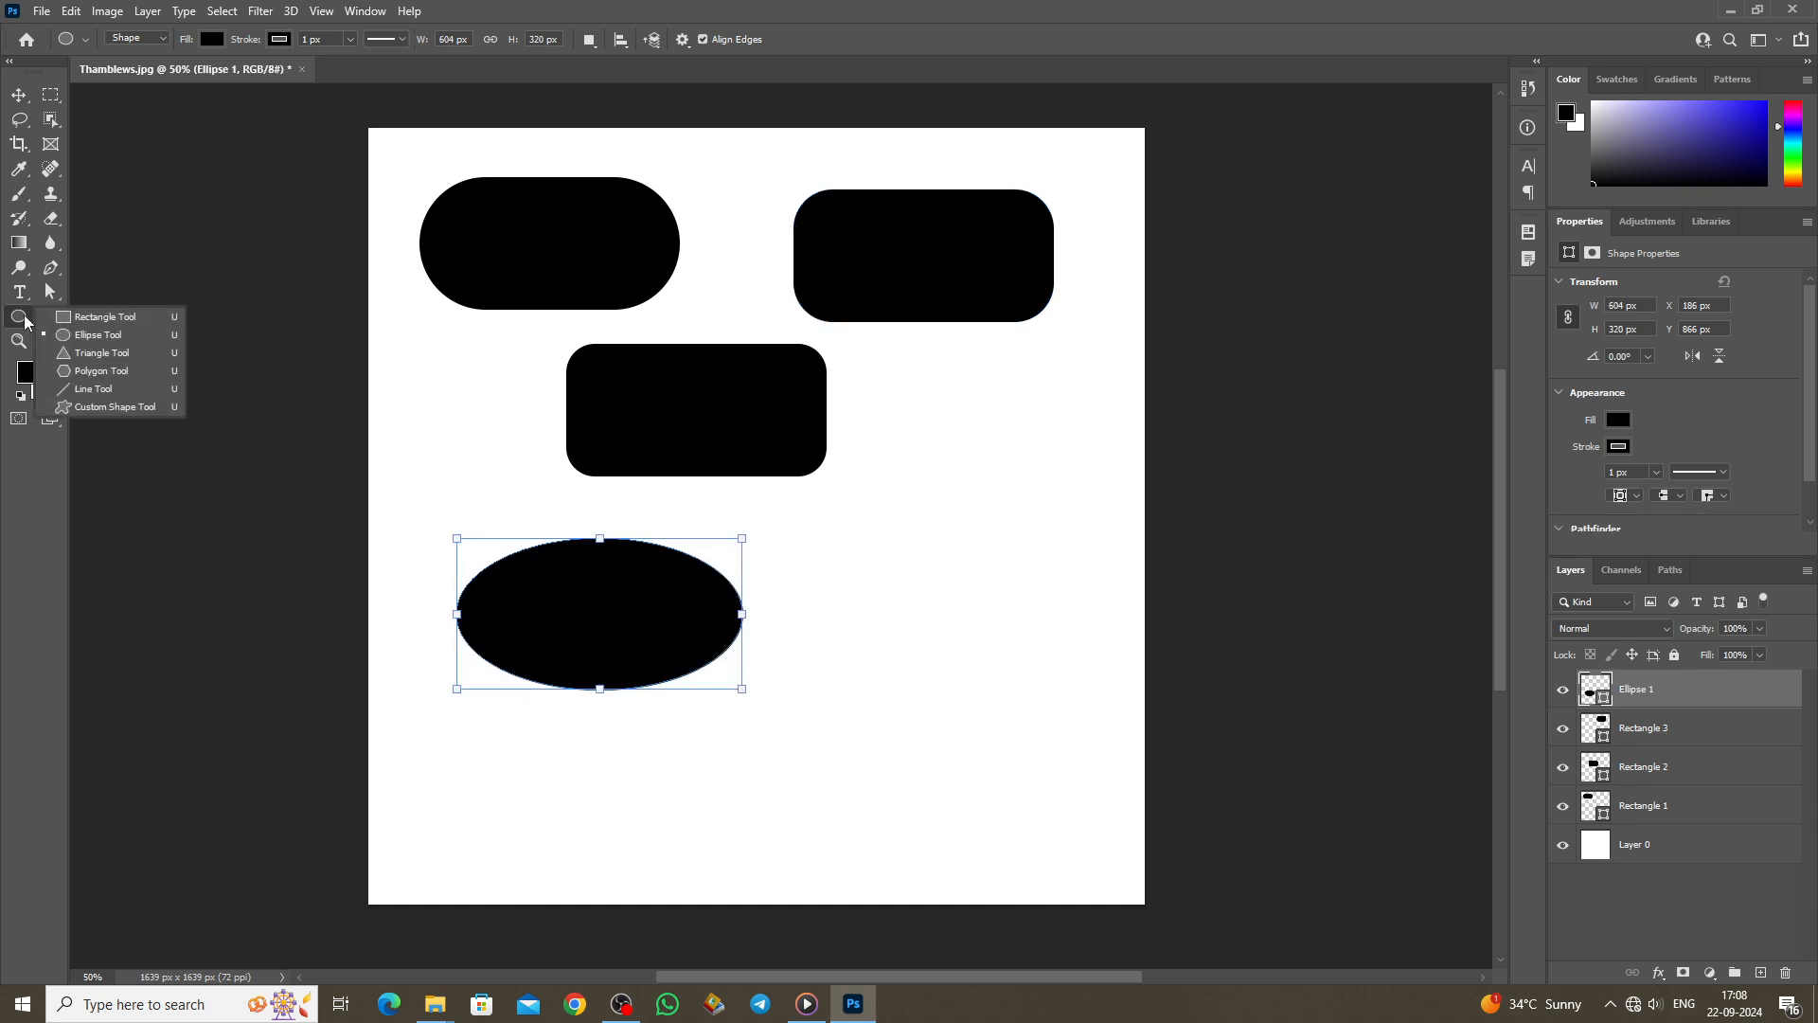
pyautogui.click(102, 353)
pyautogui.moveTo(955, 470); pyautogui.dragTo(777, 673)
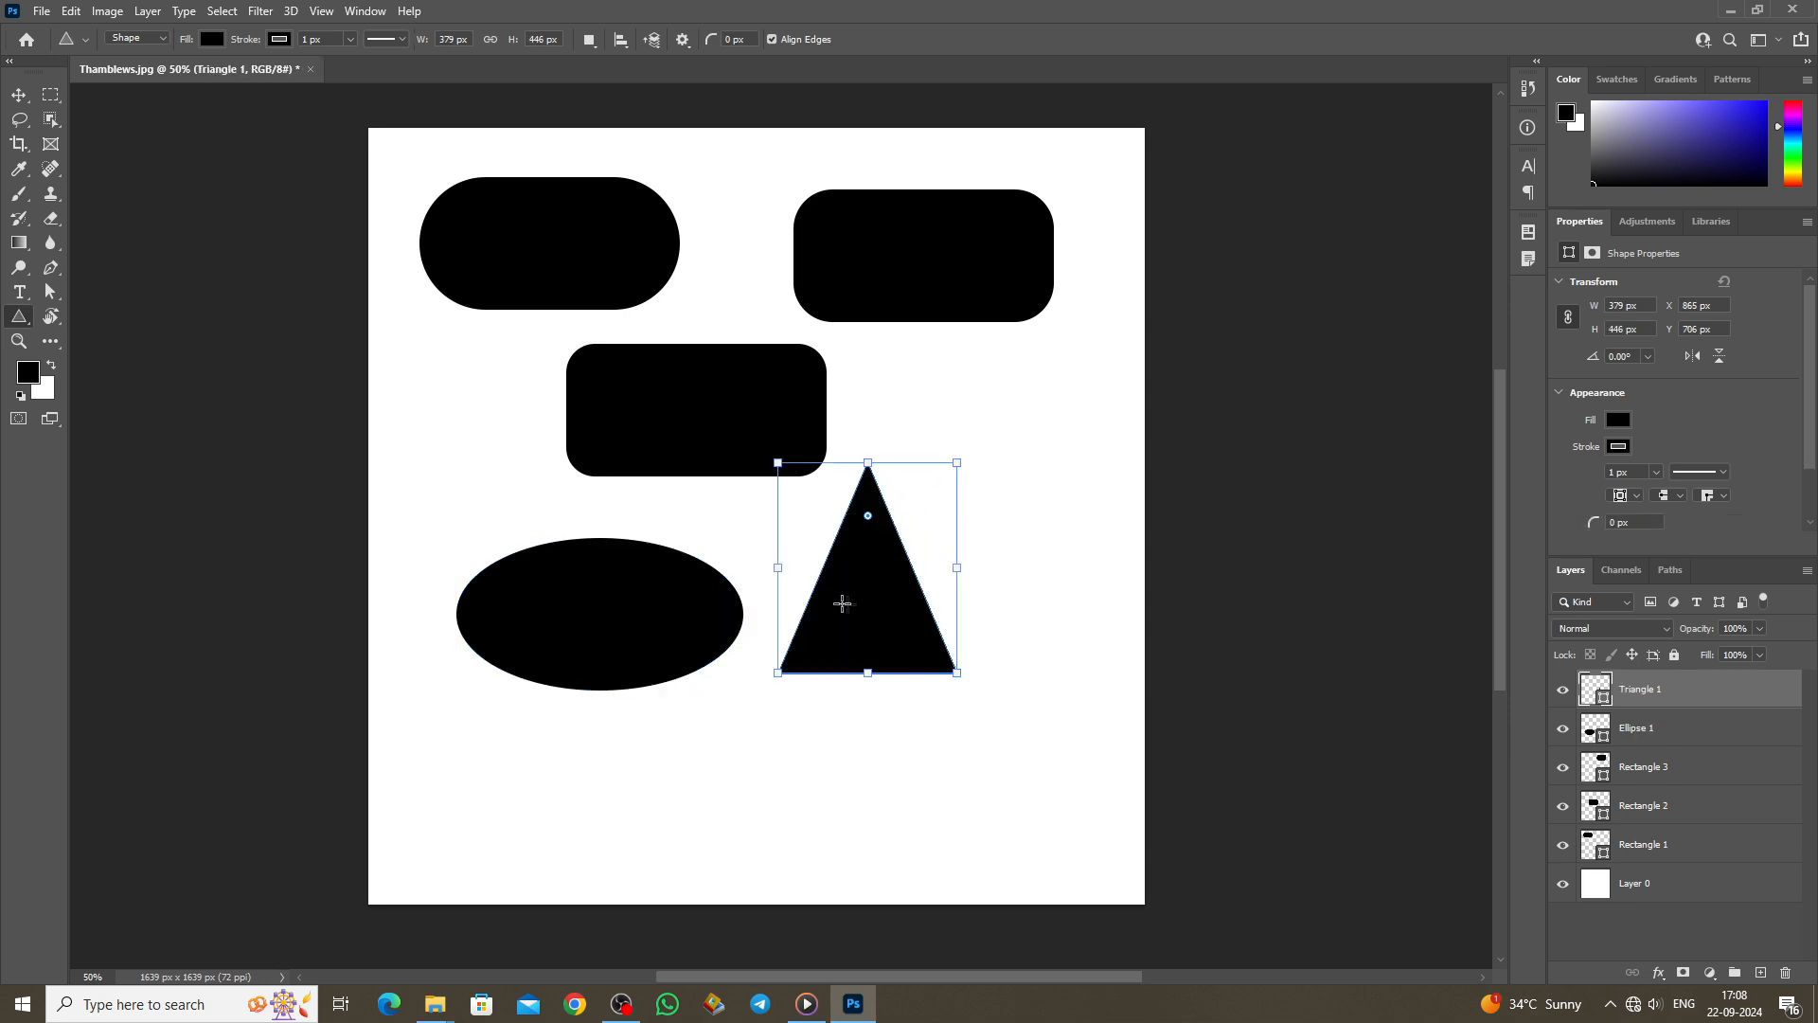
pyautogui.moveTo(868, 517)
pyautogui.mouseDown()
pyautogui.moveTo(869, 550)
pyautogui.moveTo(886, 502)
pyautogui.moveTo(887, 540)
pyautogui.mouseUp()
pyautogui.rightClick(24, 316)
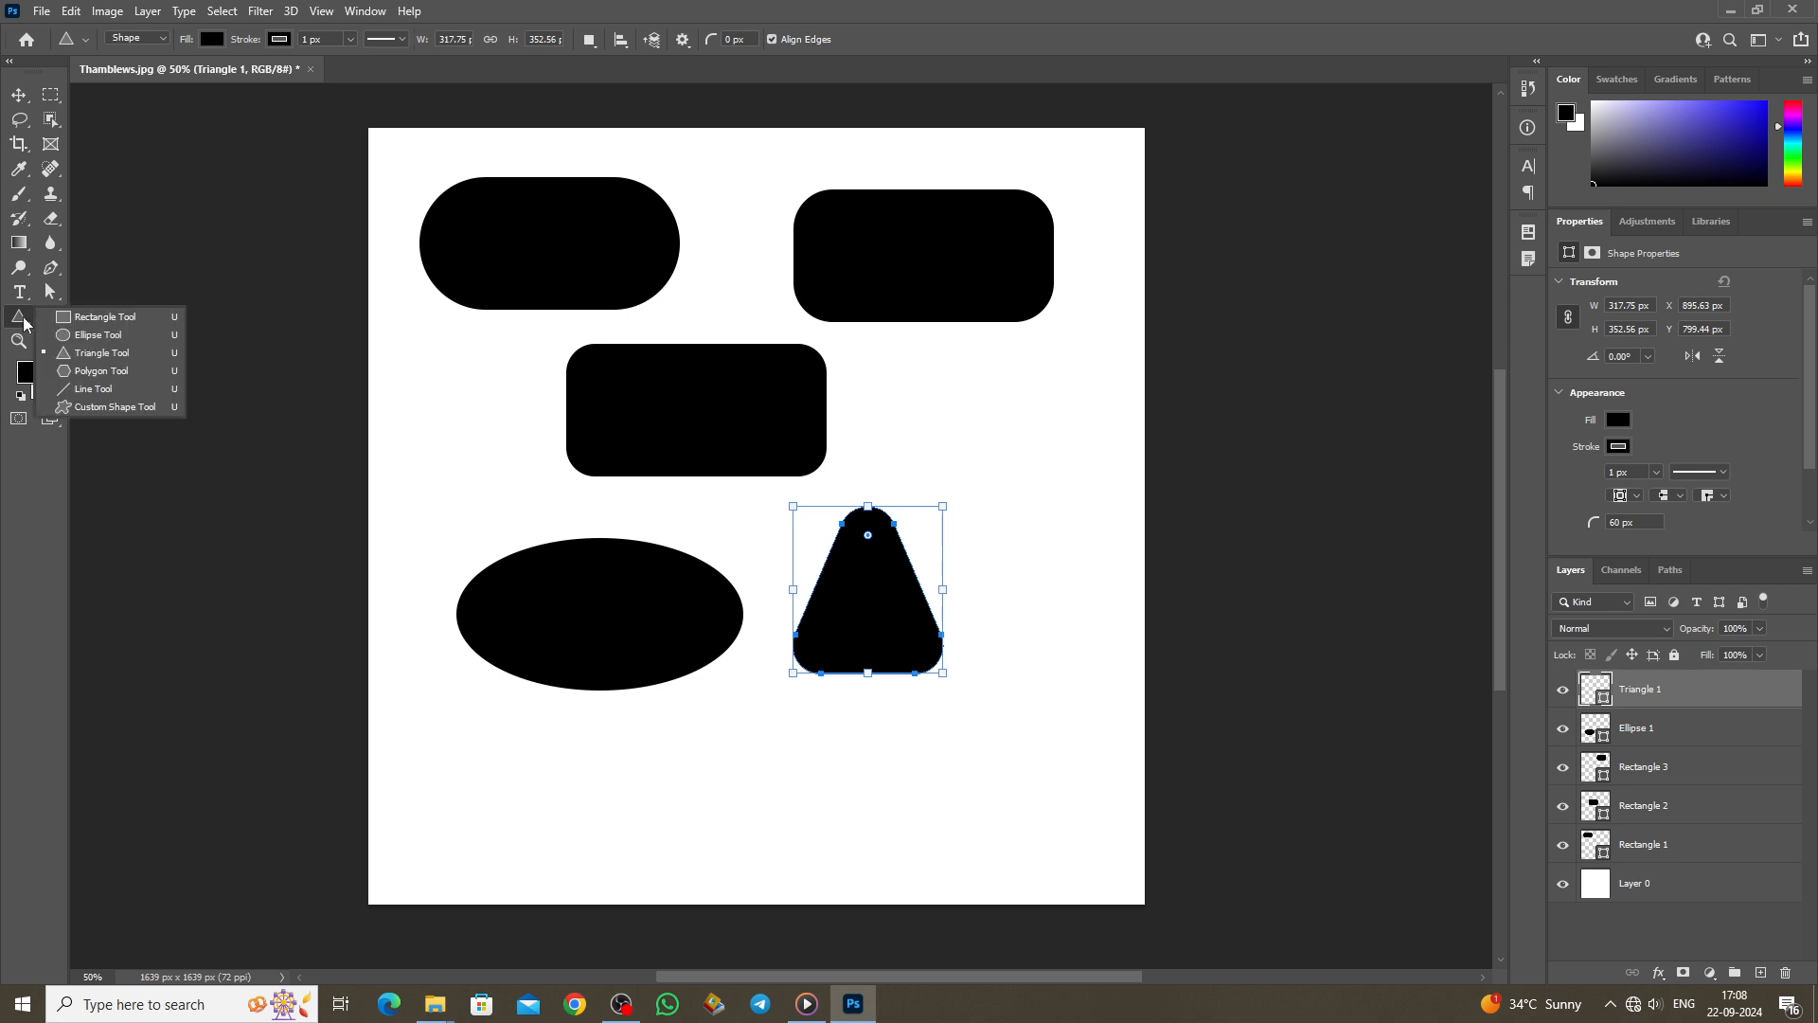
# Step: Draw a pentagon at the bottom left and round its corners
pyautogui.click(102, 373)
pyautogui.moveTo(448, 722); pyautogui.dragTo(641, 876)
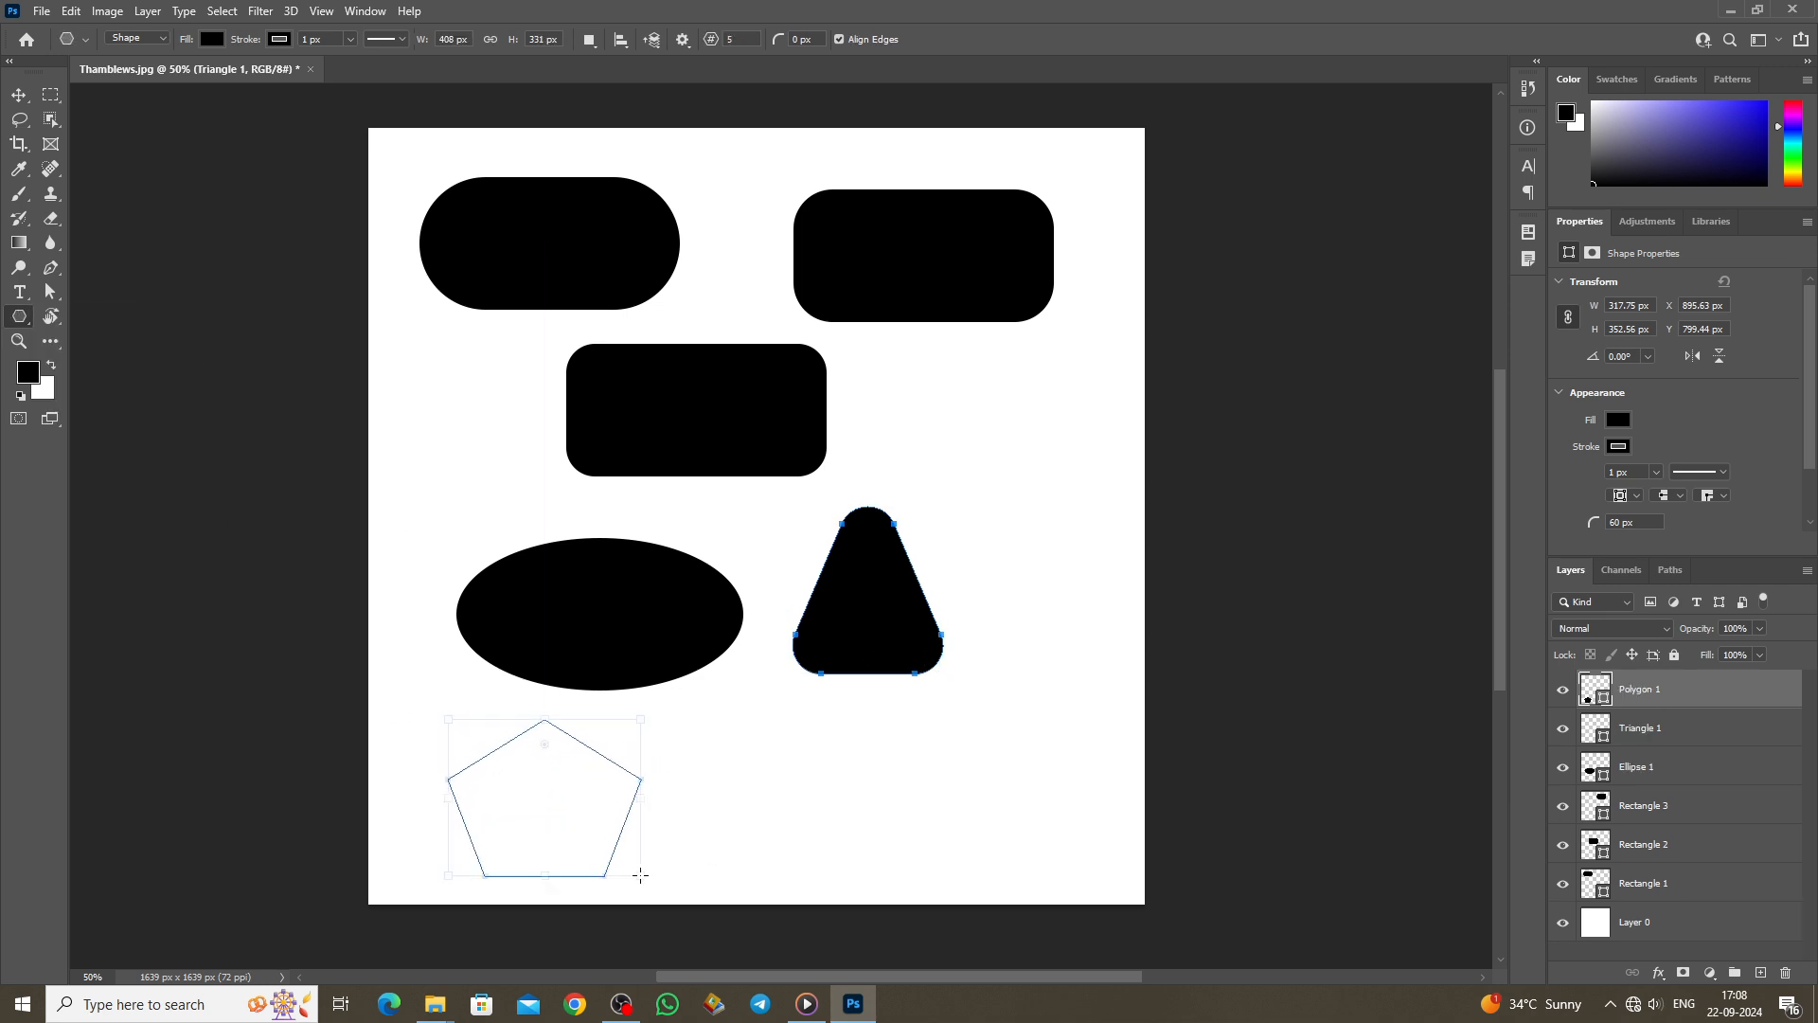
pyautogui.moveTo(544, 747)
pyautogui.mouseDown()
pyautogui.moveTo(540, 844)
pyautogui.moveTo(540, 758)
pyautogui.mouseUp()
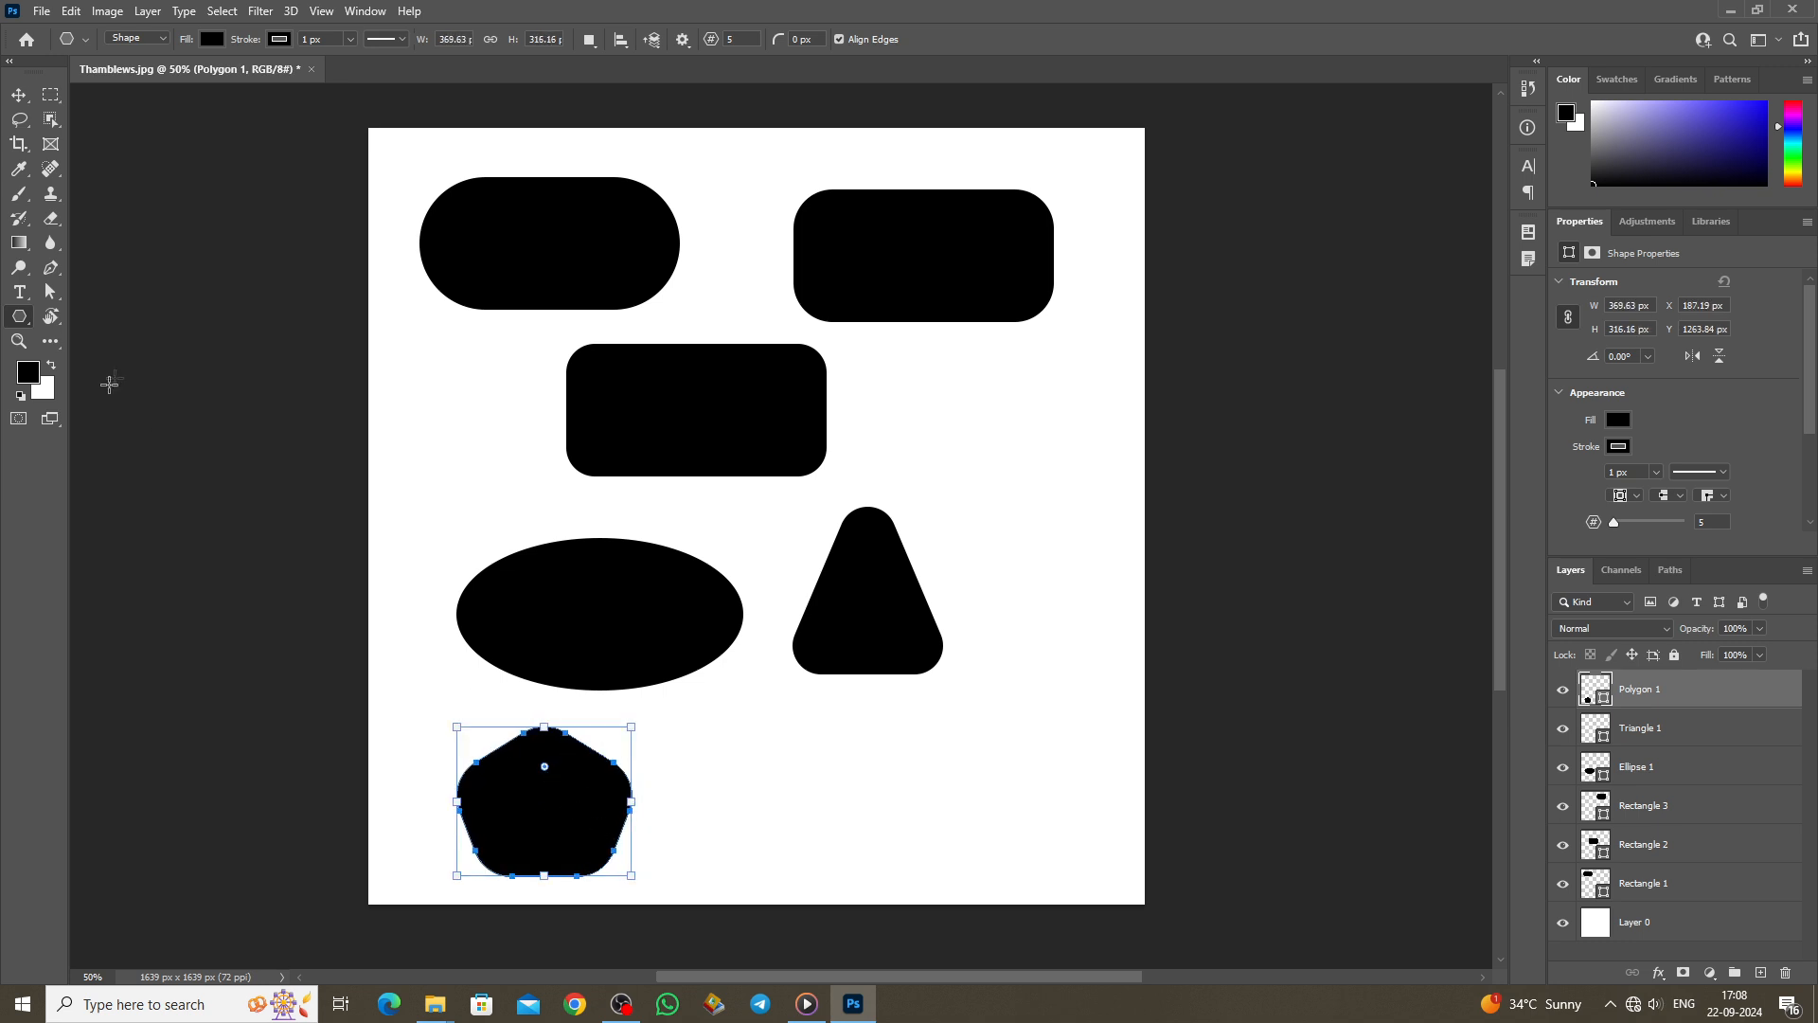
# Step: Draw a slanted line right of the triangle and a vertical line beside the pentagon
pyautogui.rightClick(20, 325)
pyautogui.click(93, 389)
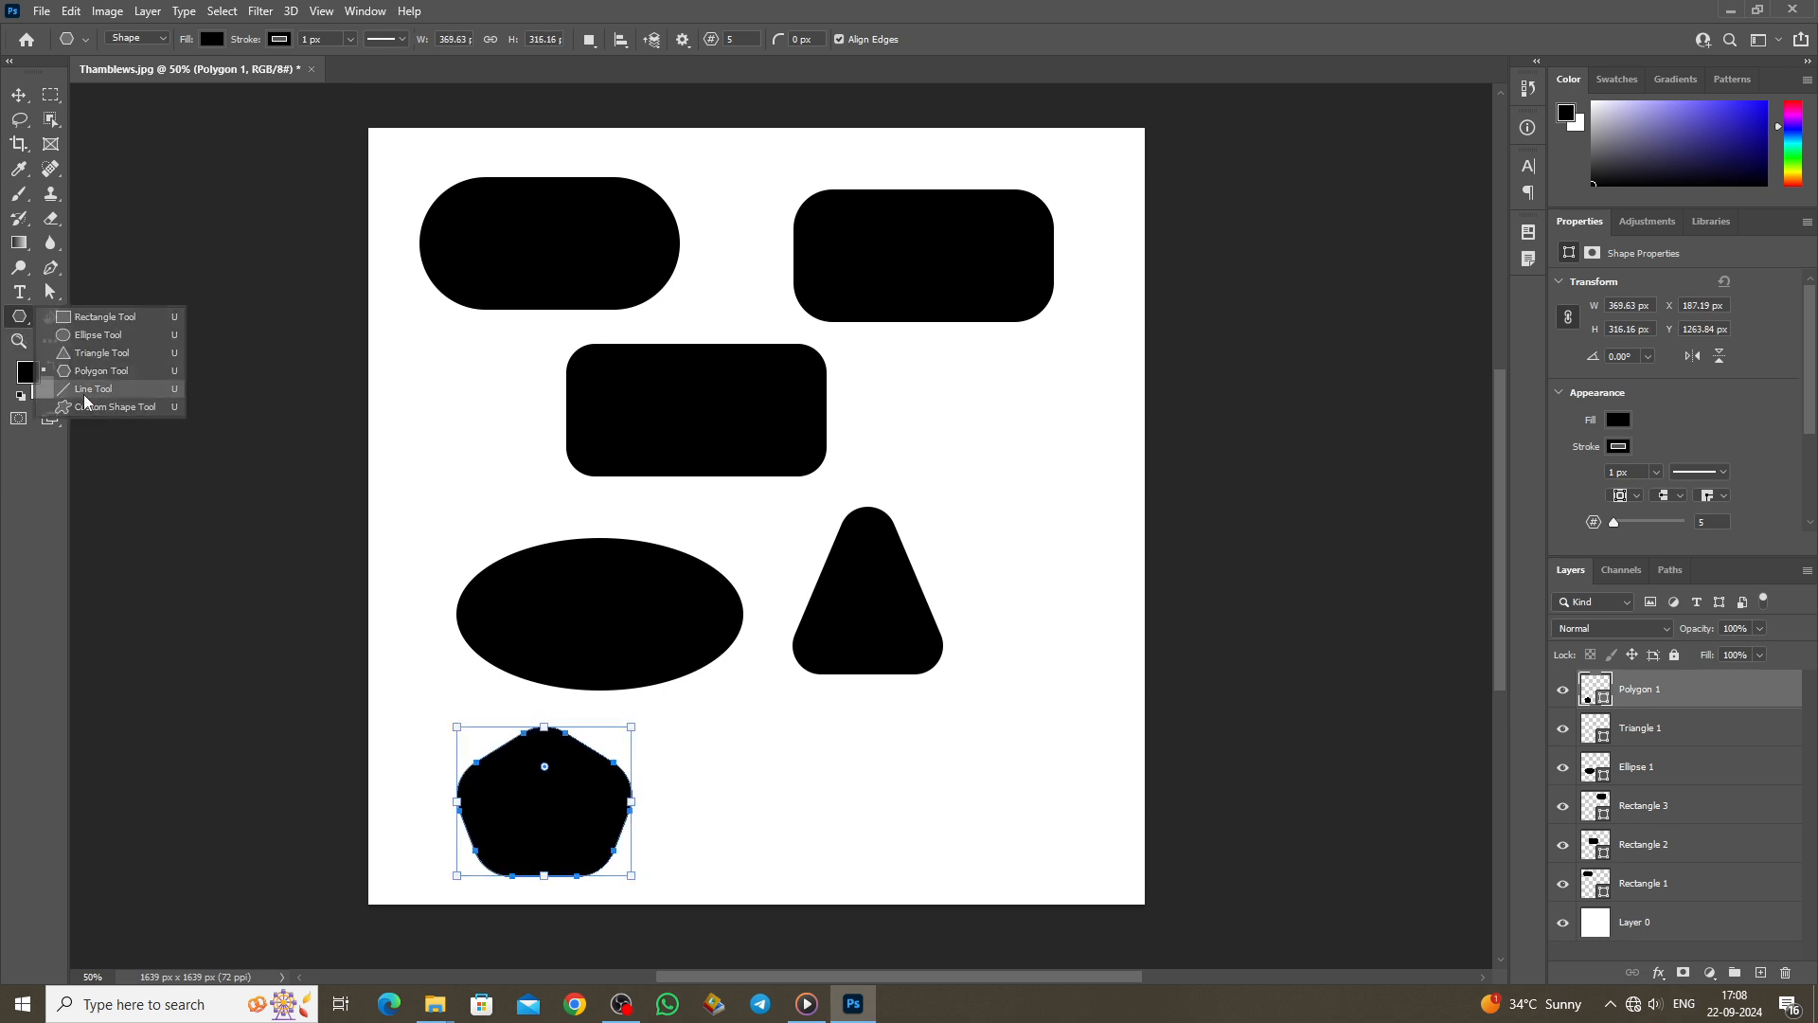
pyautogui.moveTo(1030, 455); pyautogui.dragTo(965, 823)
pyautogui.moveTo(775, 686); pyautogui.dragTo(775, 847)
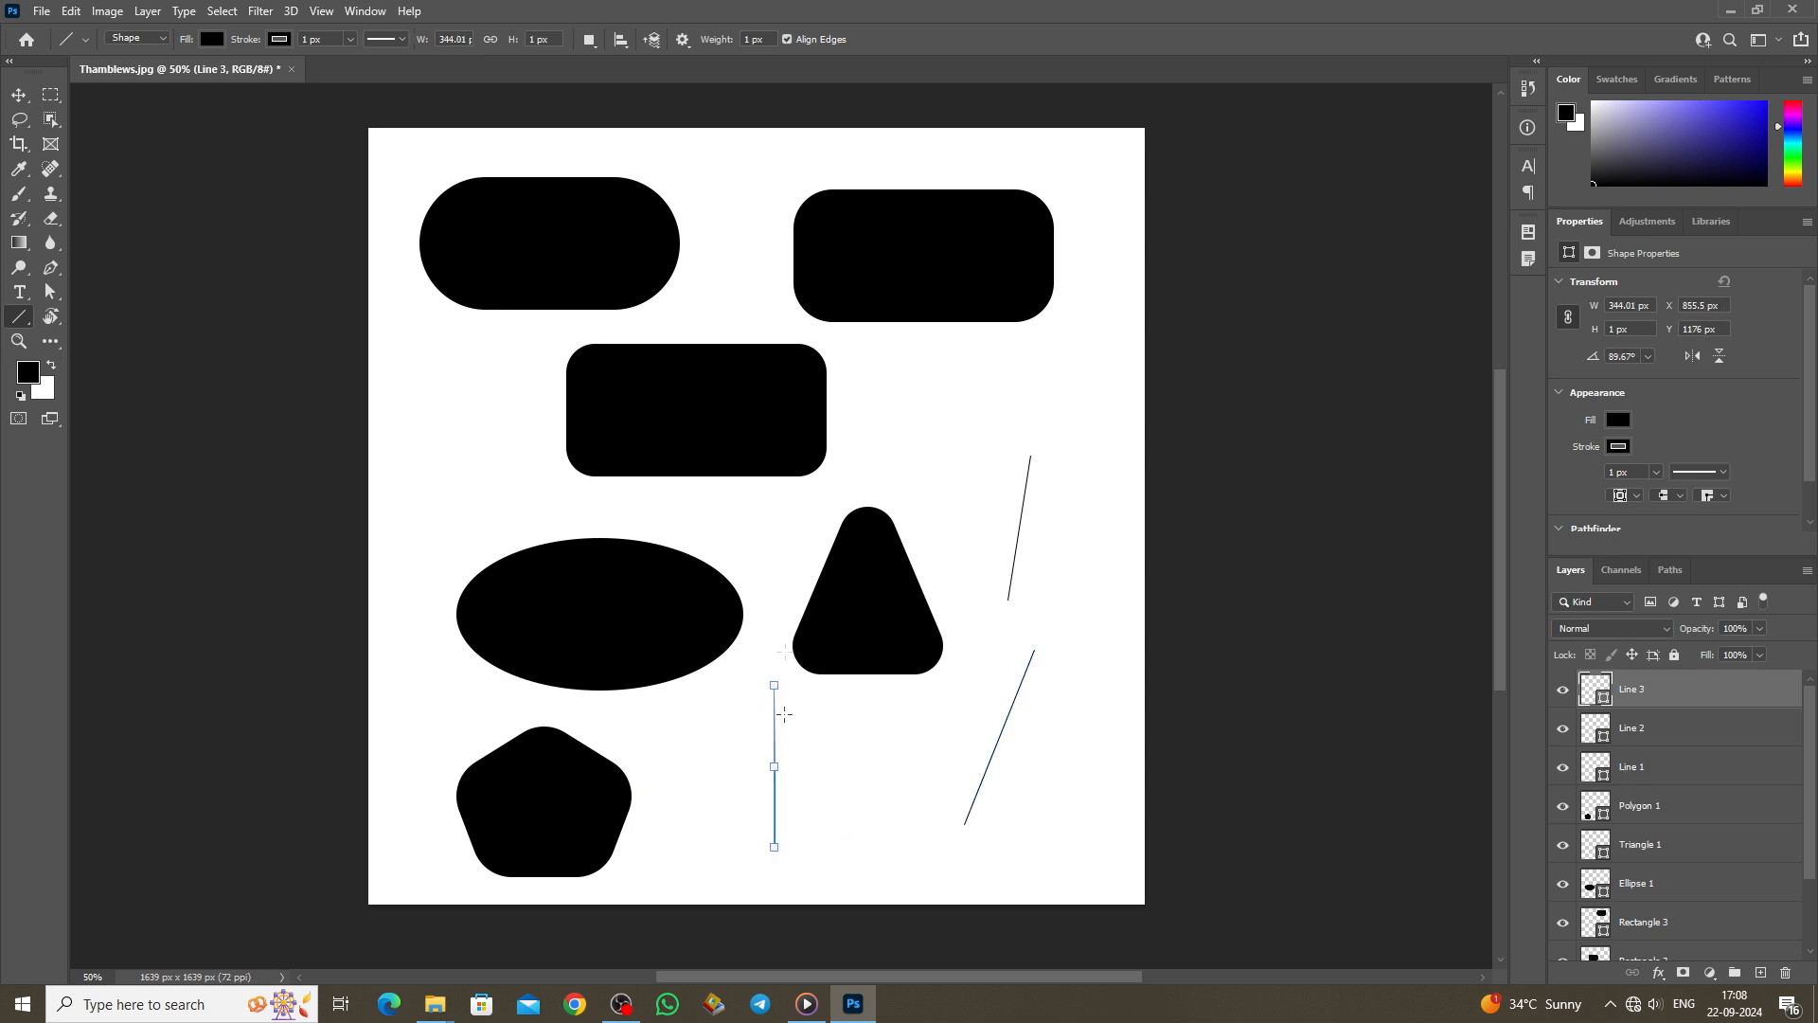
# Step: Select the Custom Shape tool and undo all the drawn shapes
pyautogui.rightClick(17, 317)
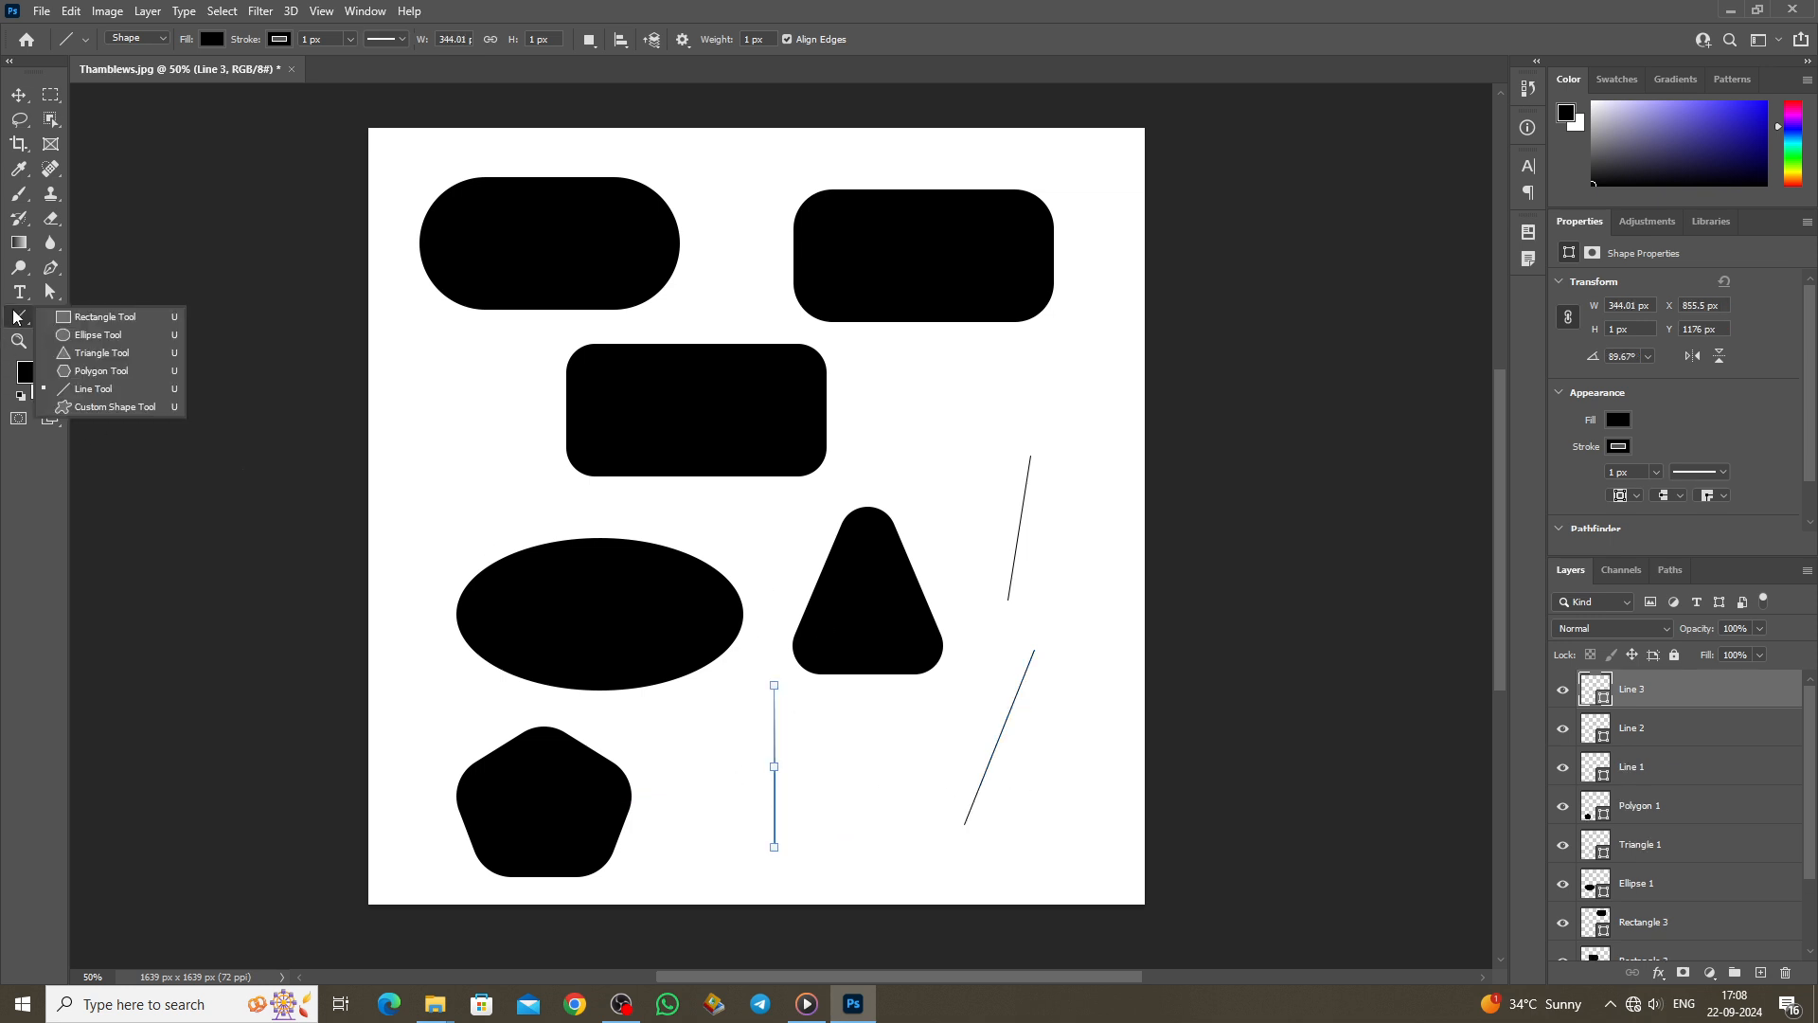
pyautogui.click(103, 407)
pyautogui.hotkey('ctrl', 'z')
pyautogui.hotkey('ctrl', 'z')
pyautogui.hotkey('ctrl', 'z')
pyautogui.hotkey('ctrl', 'z')
pyautogui.hotkey('ctrl', 'z')
pyautogui.hotkey('ctrl', 'z')
pyautogui.hotkey('ctrl', 'z')
pyautogui.hotkey('ctrl', 'z')
pyautogui.hotkey('ctrl', 'z')
pyautogui.hotkey('ctrl', 'z')
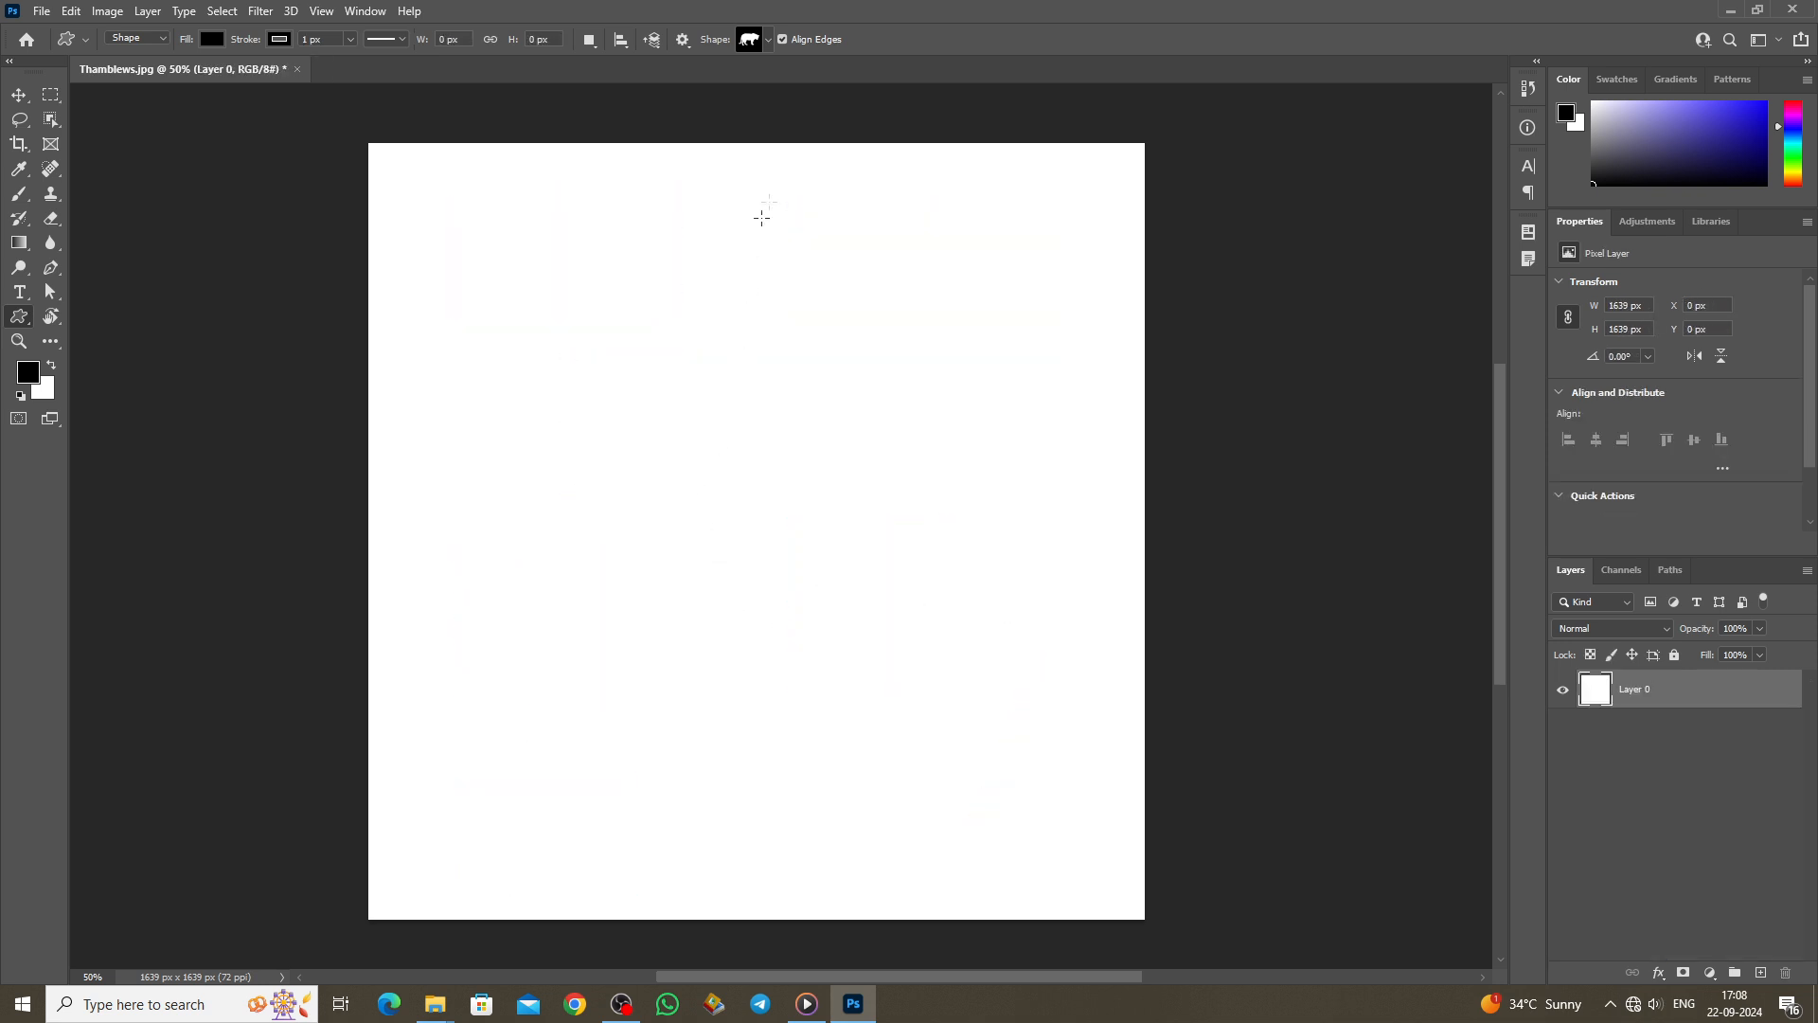
# Step: Choose the Tiger custom shape from the Wild Animals set
pyautogui.click(767, 40)
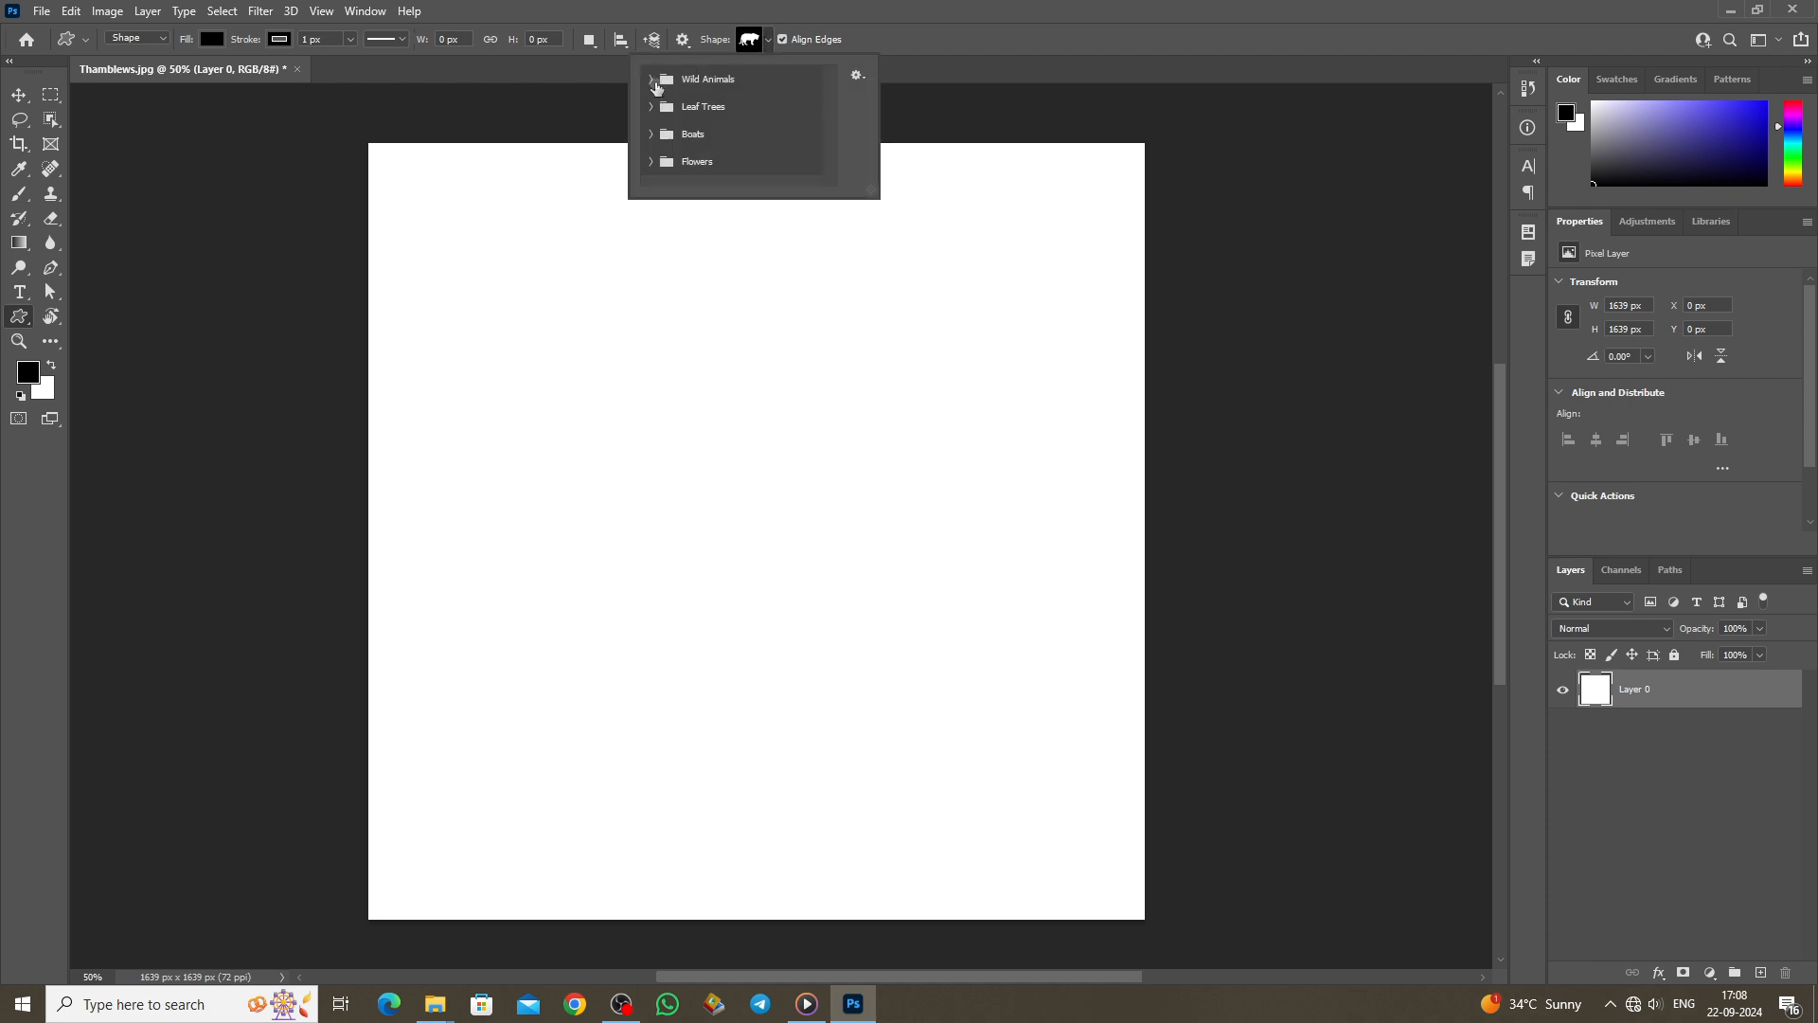
pyautogui.click(653, 80)
pyautogui.scroll(-2, 729, 140)
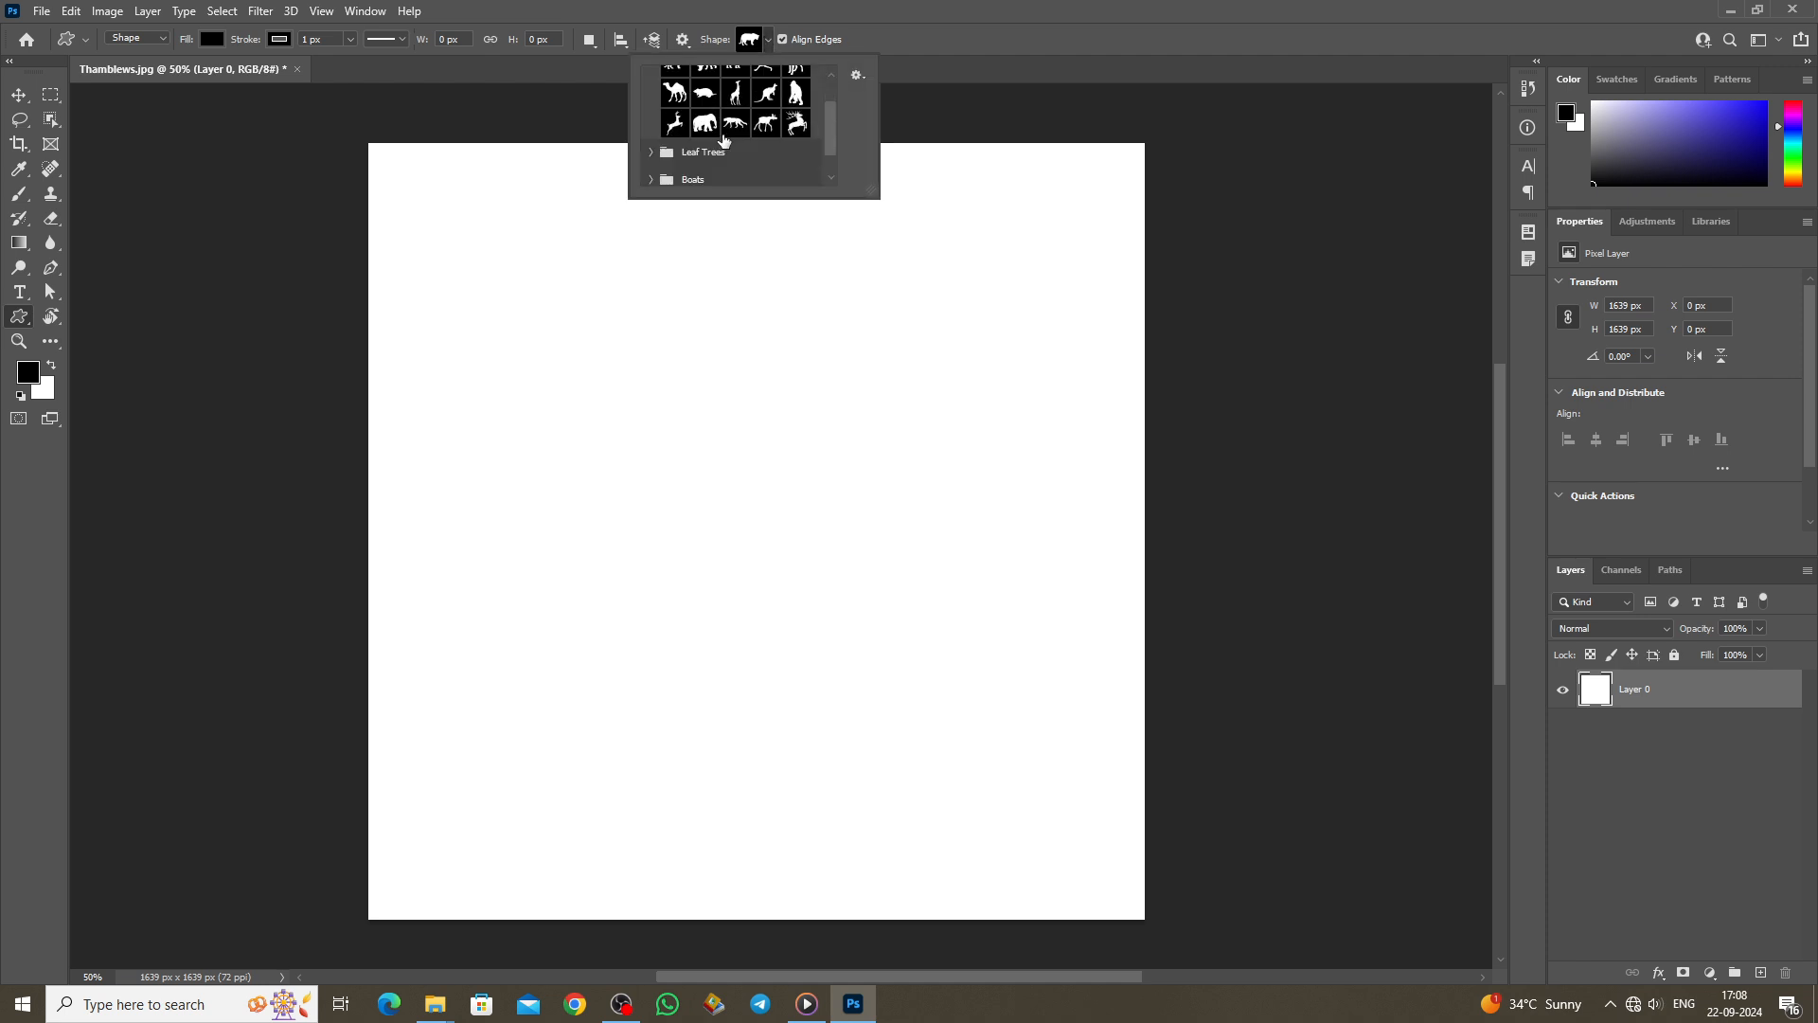
pyautogui.click(652, 154)
pyautogui.scroll(-3, 737, 147)
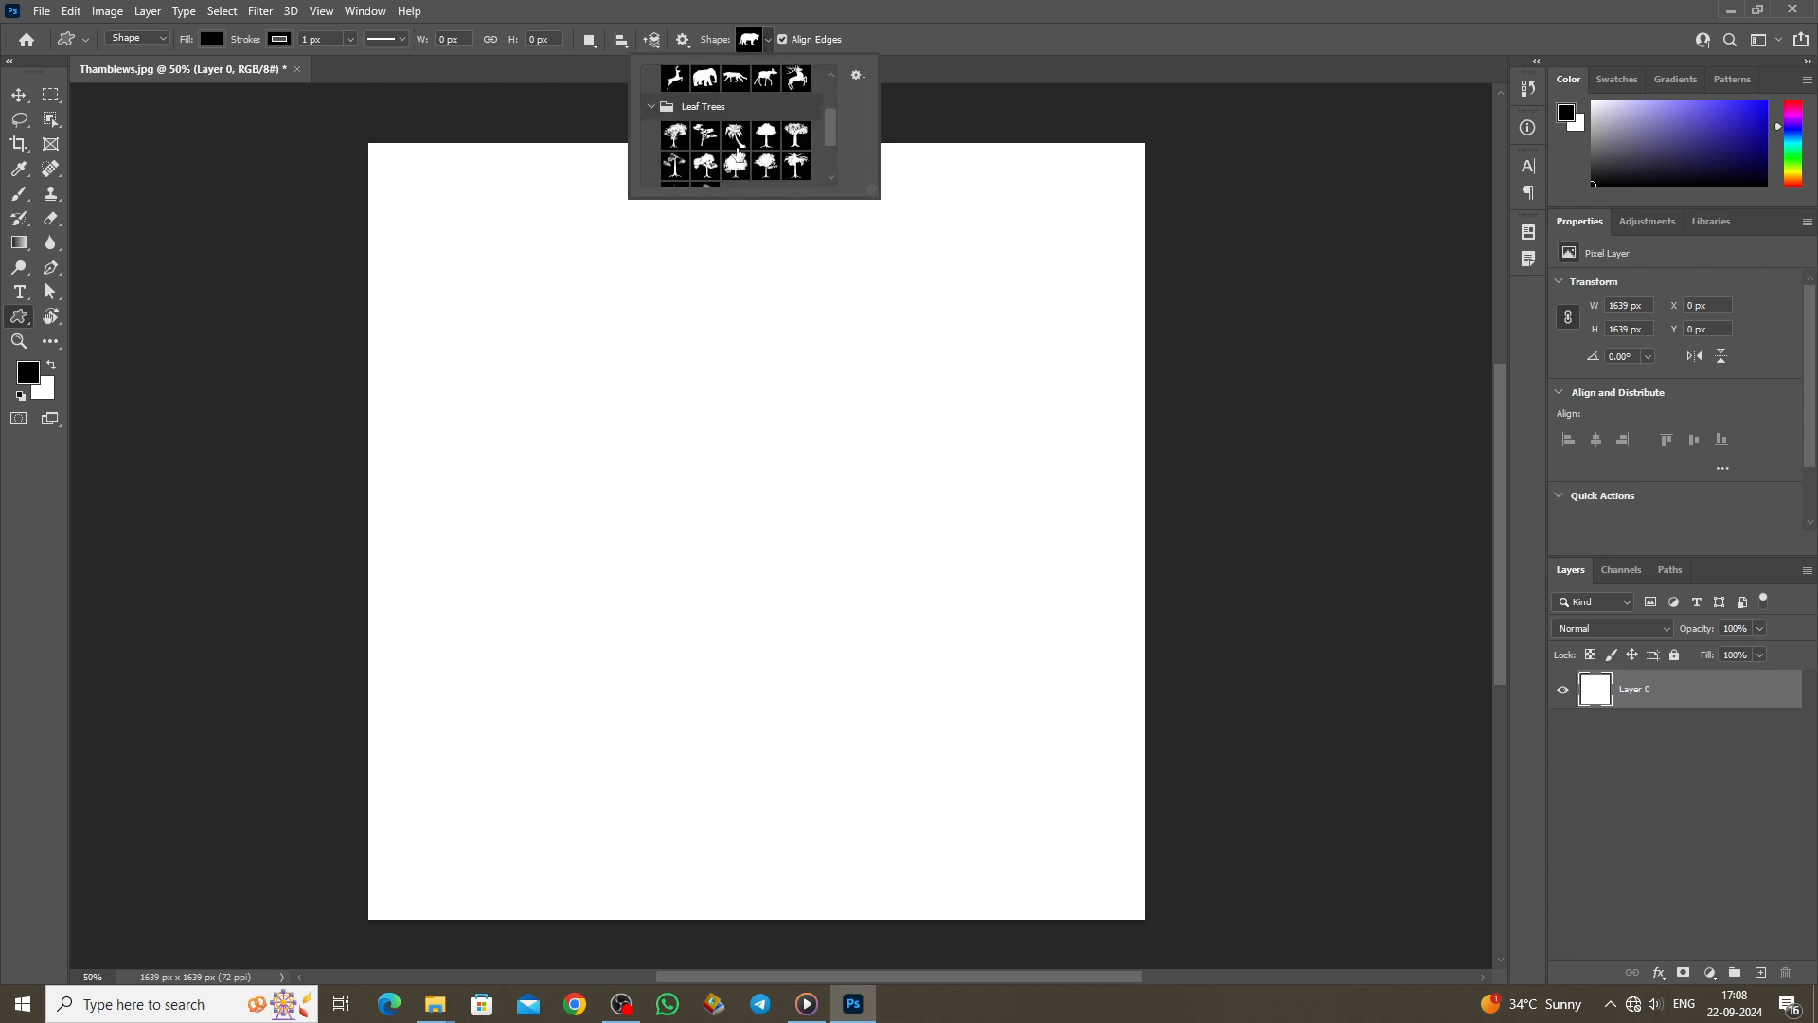
pyautogui.scroll(2, 736, 148)
pyautogui.scroll(2, 739, 157)
pyautogui.click(674, 110)
pyautogui.click(677, 527)
# Step: Place the tiger, enlarge it to about 606 × 514 px, and move it up-left
pyautogui.click(680, 469)
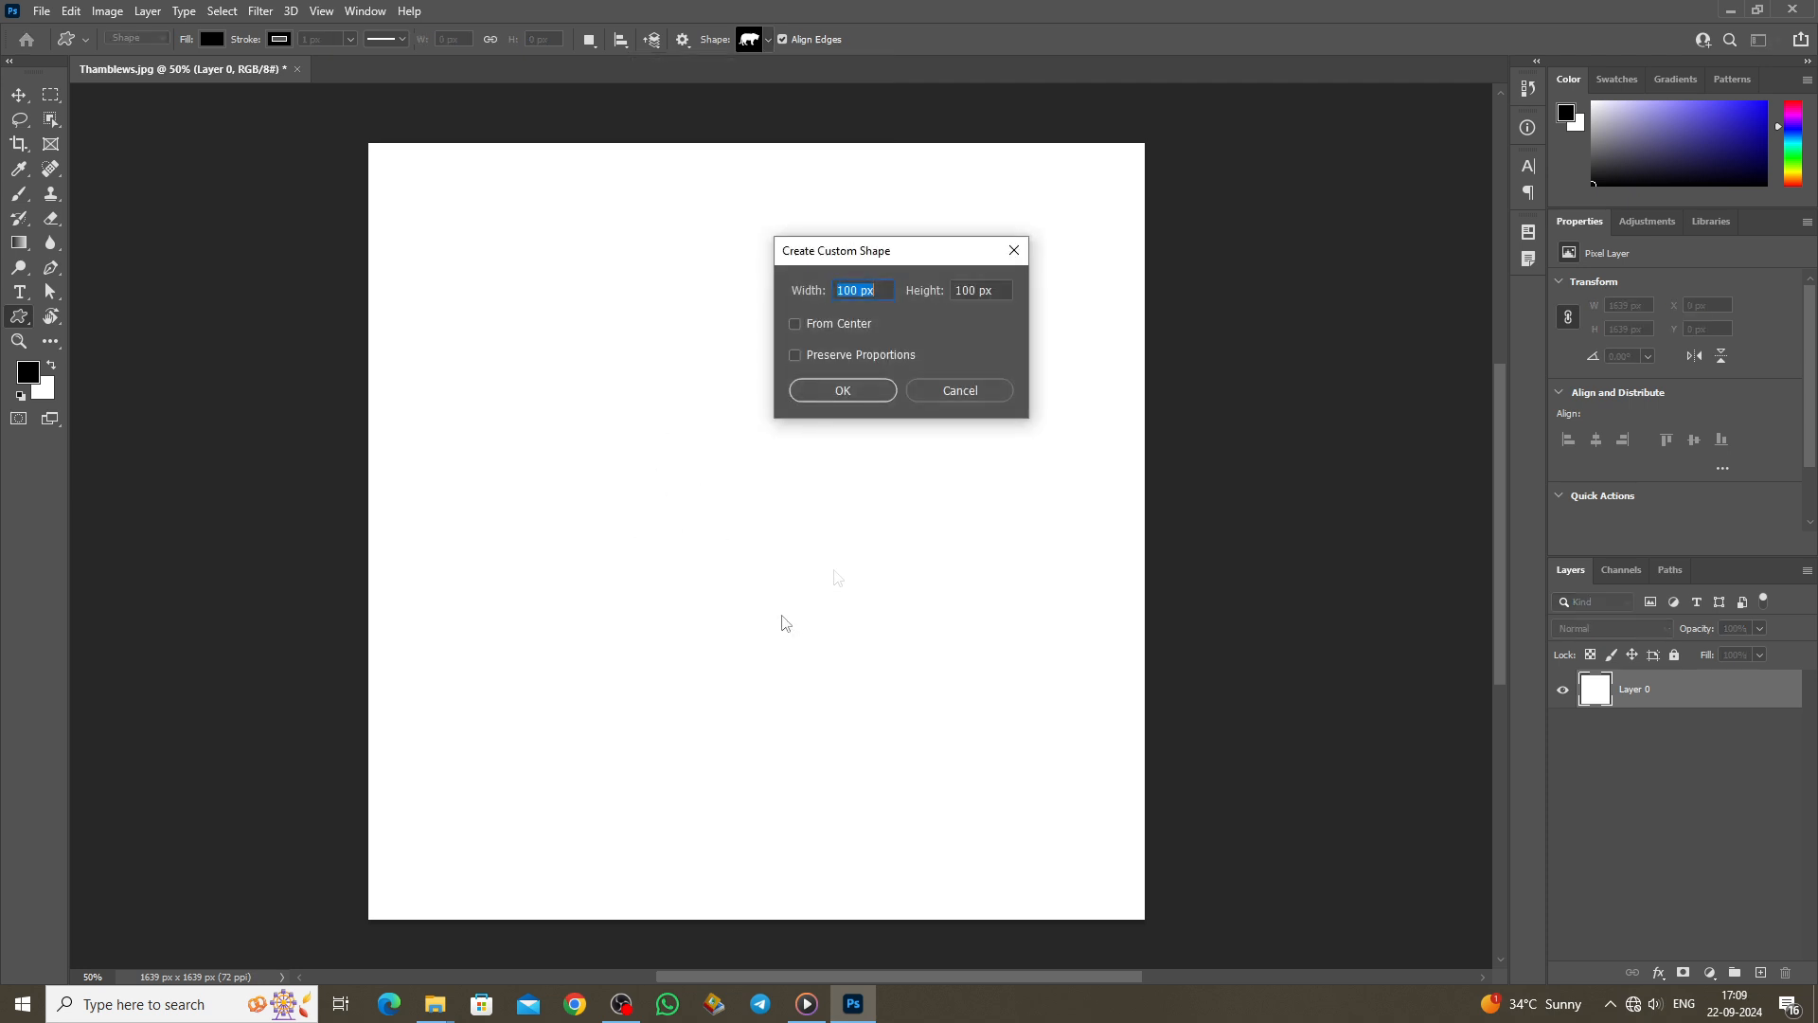
pyautogui.click(840, 390)
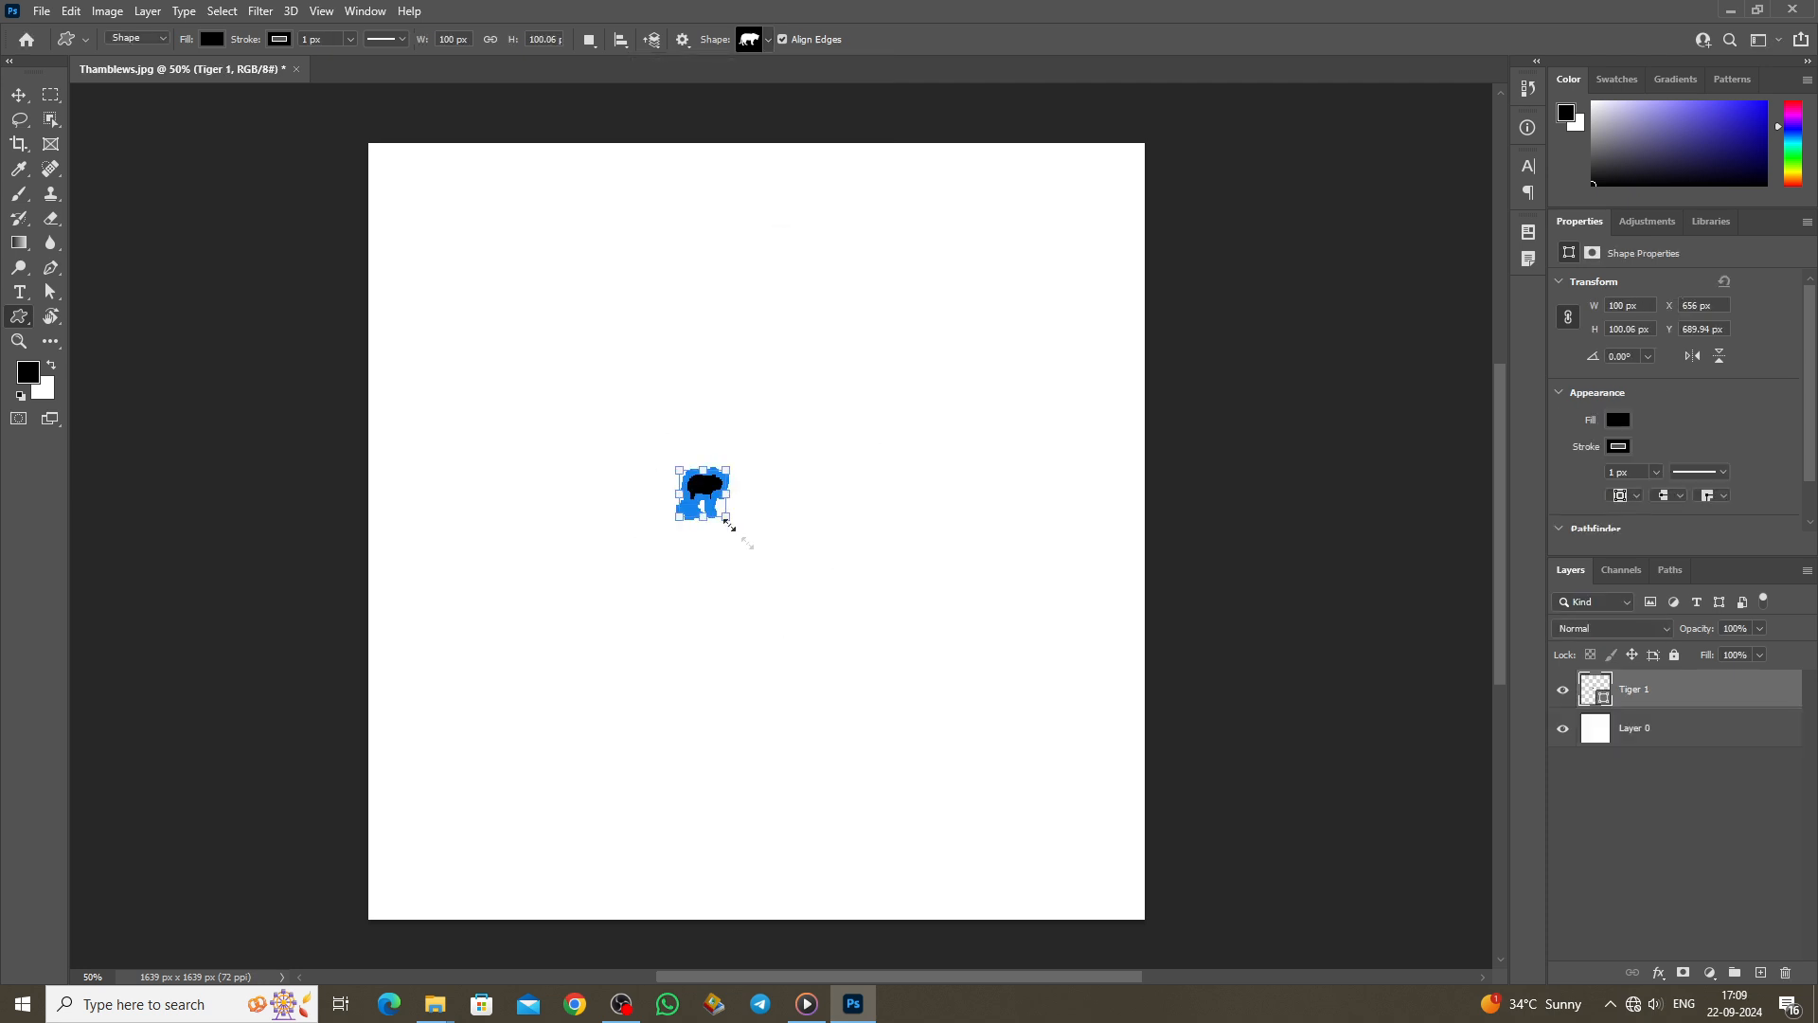
pyautogui.moveTo(730, 525); pyautogui.dragTo(966, 712)
pyautogui.click(19, 95)
pyautogui.moveTo(816, 544); pyautogui.dragTo(686, 478)
pyautogui.click(19, 340)
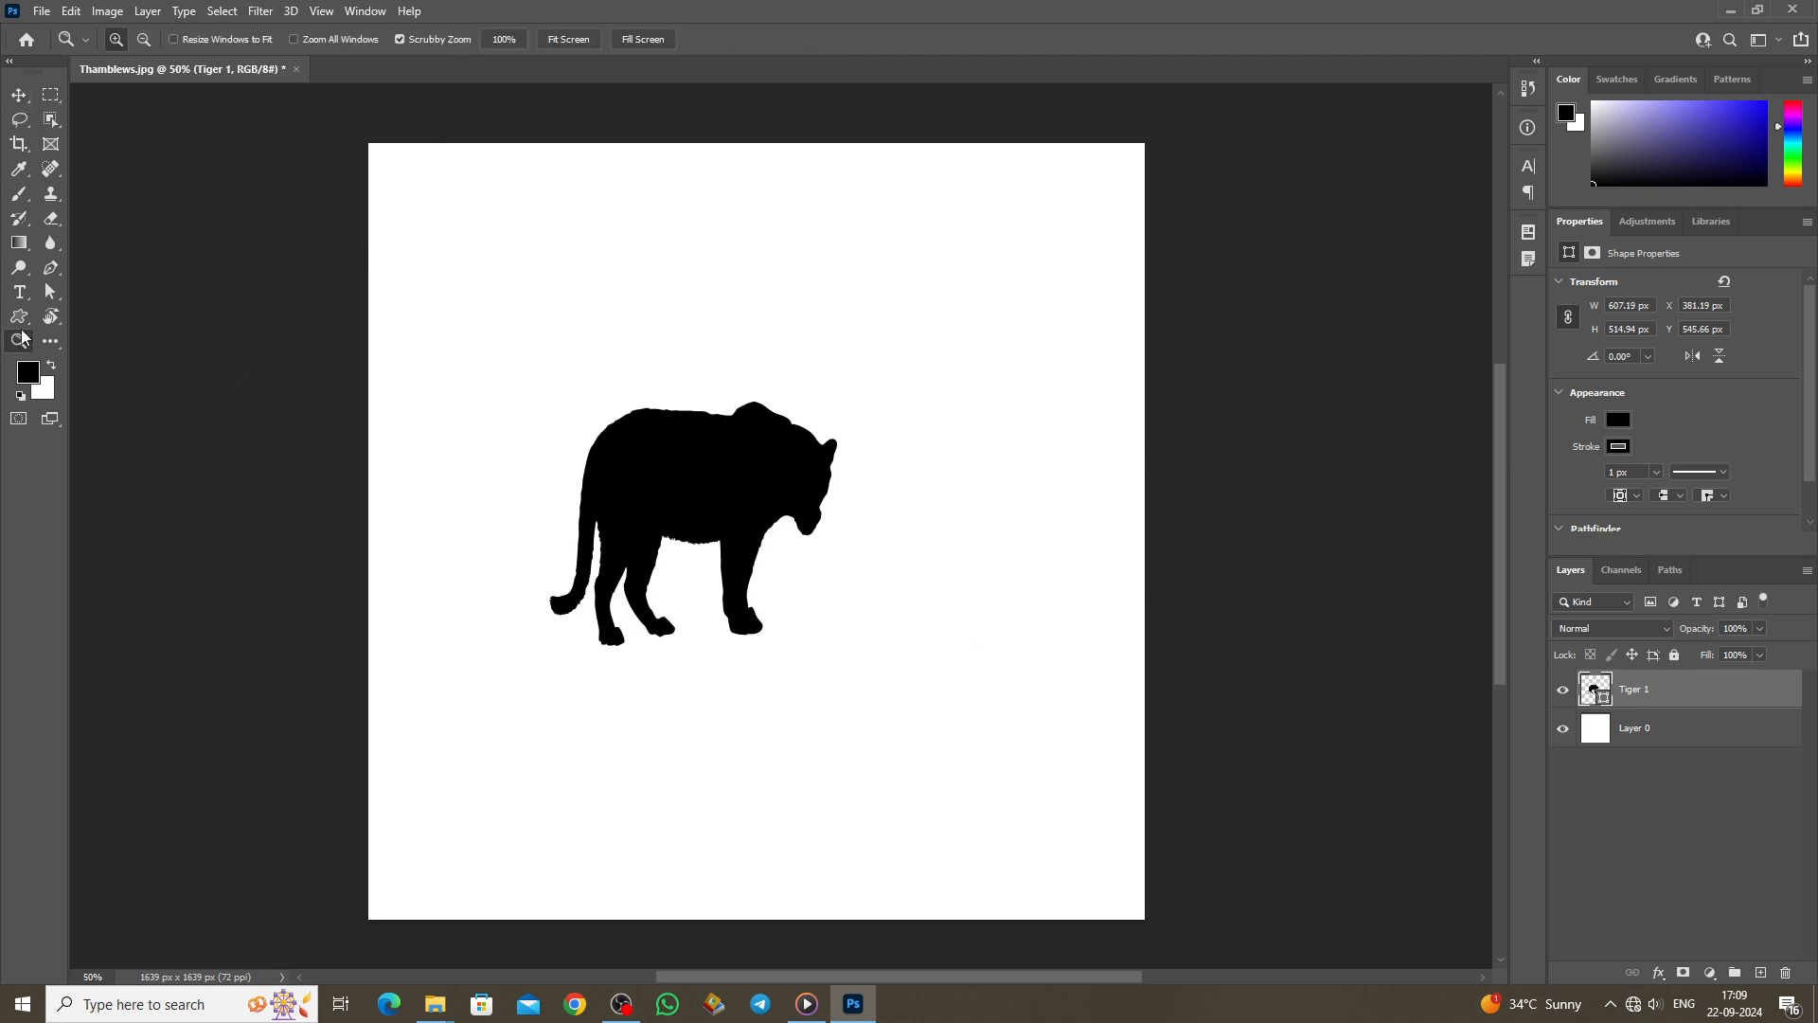
# Step: Draw a giraffe shape to the right of the tiger
pyautogui.click(19, 316)
pyautogui.click(768, 39)
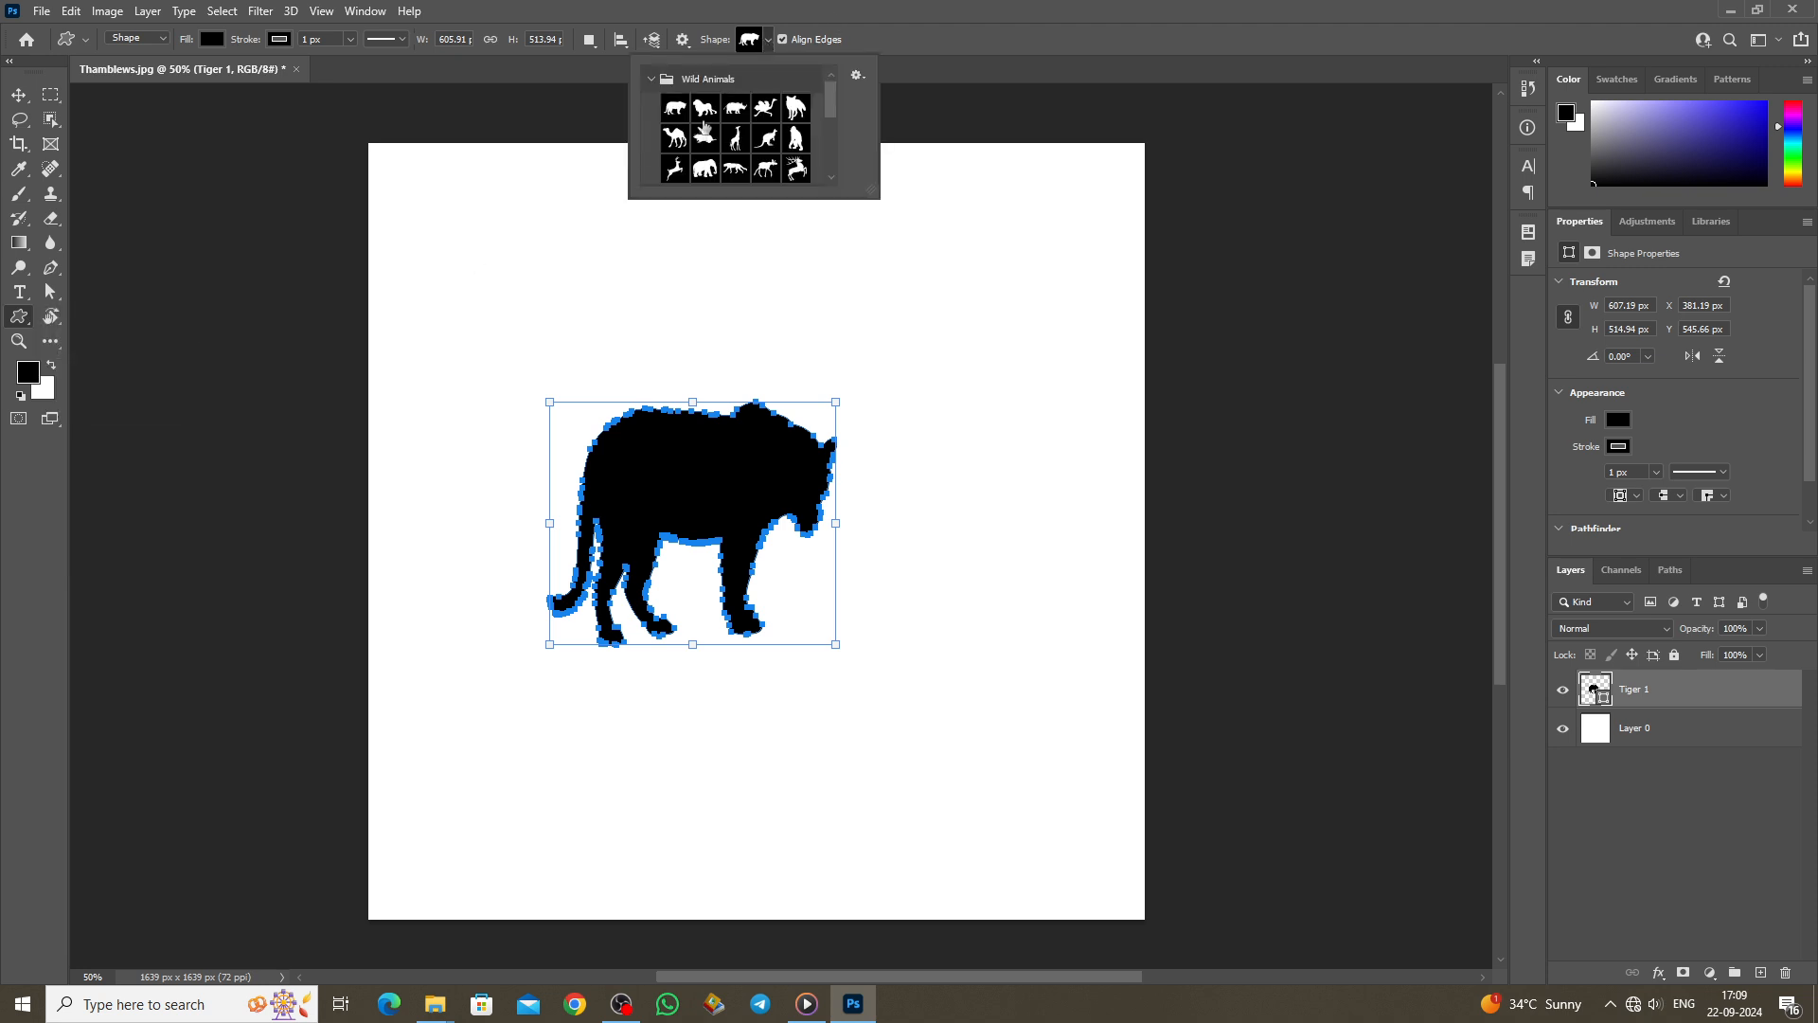
pyautogui.click(738, 142)
pyautogui.click(906, 296)
pyautogui.moveTo(901, 279); pyautogui.dragTo(1073, 611)
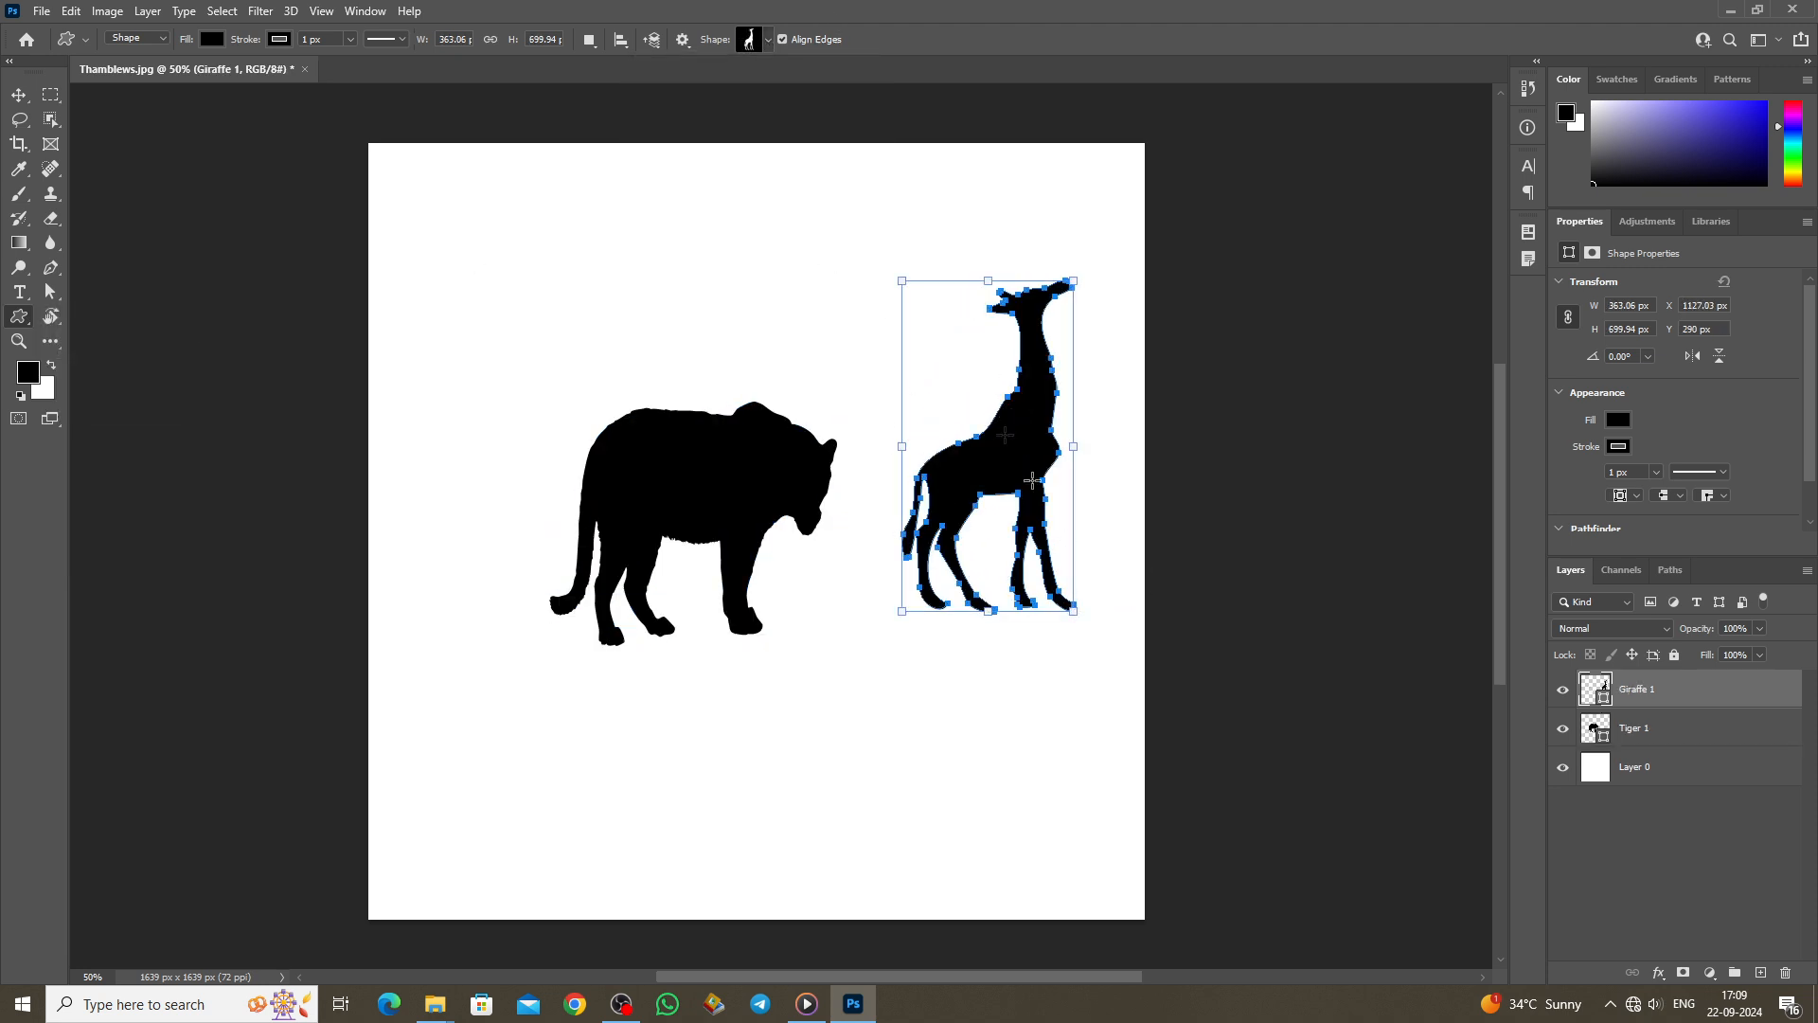
# Step: Draw a sycamore tree shape at the upper left of the canvas
pyautogui.click(764, 42)
pyautogui.scroll(-5, 746, 158)
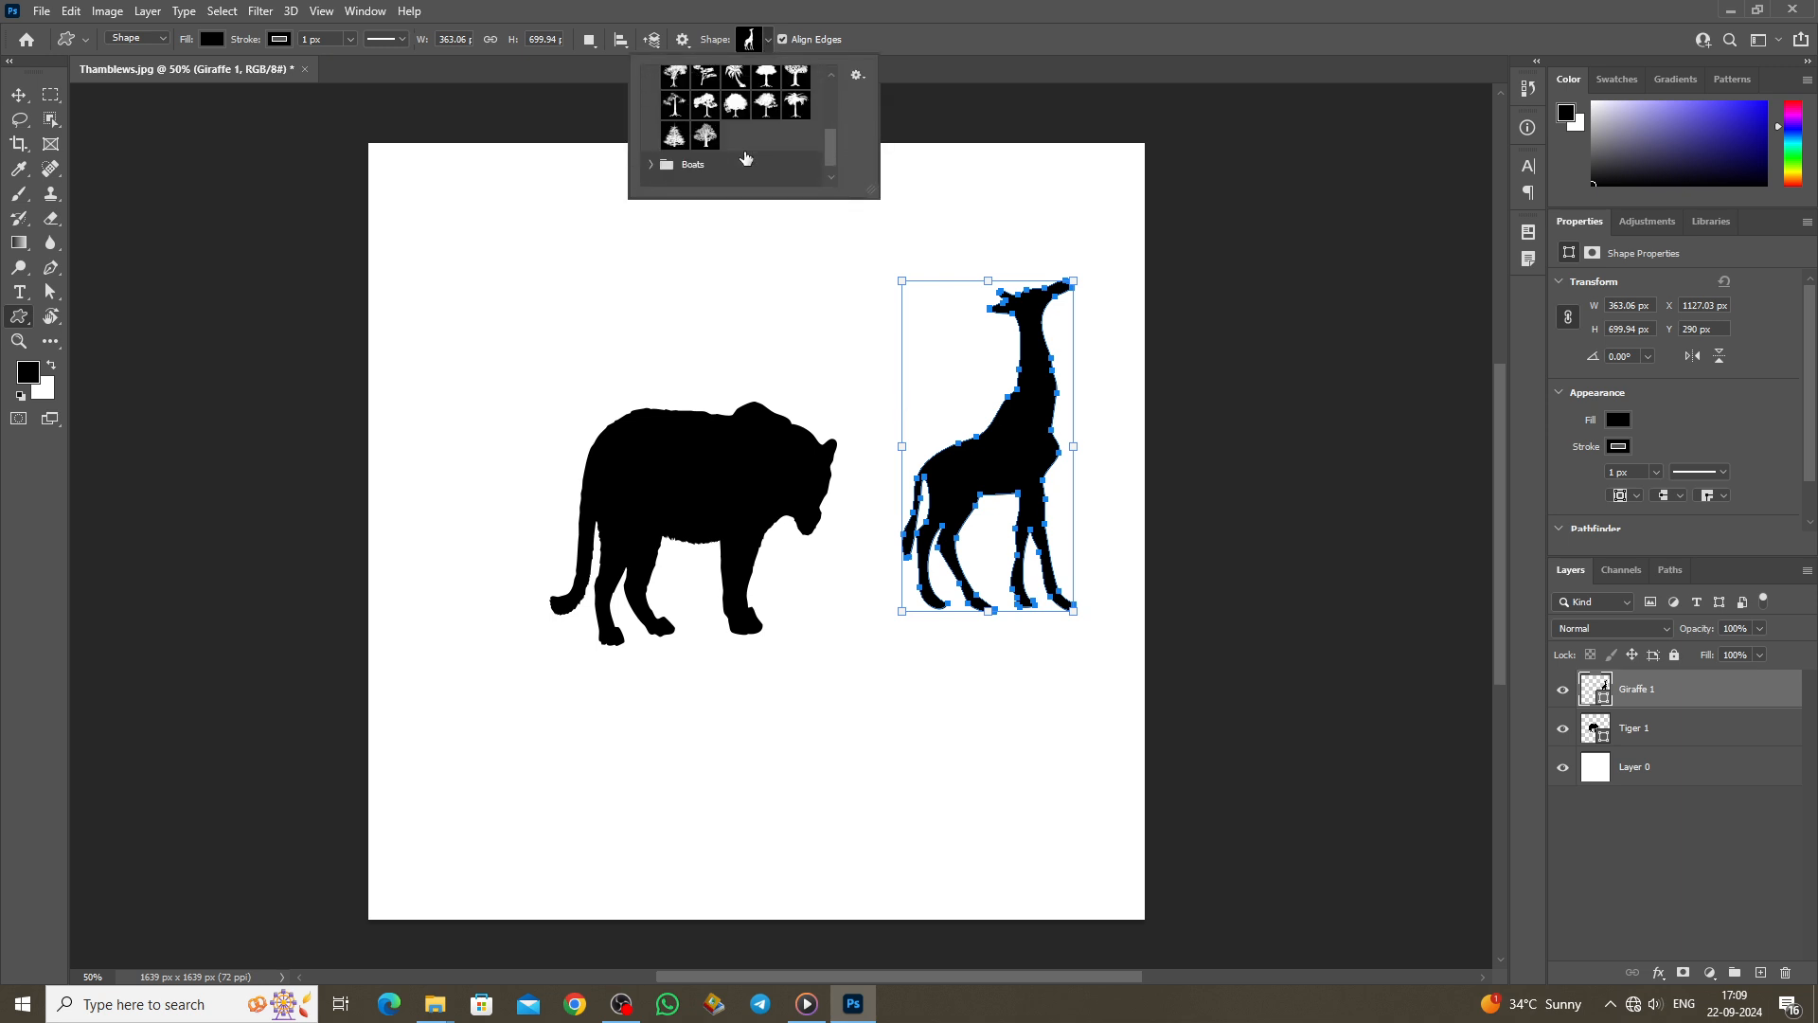
pyautogui.click(708, 136)
pyautogui.moveTo(453, 225); pyautogui.dragTo(565, 530)
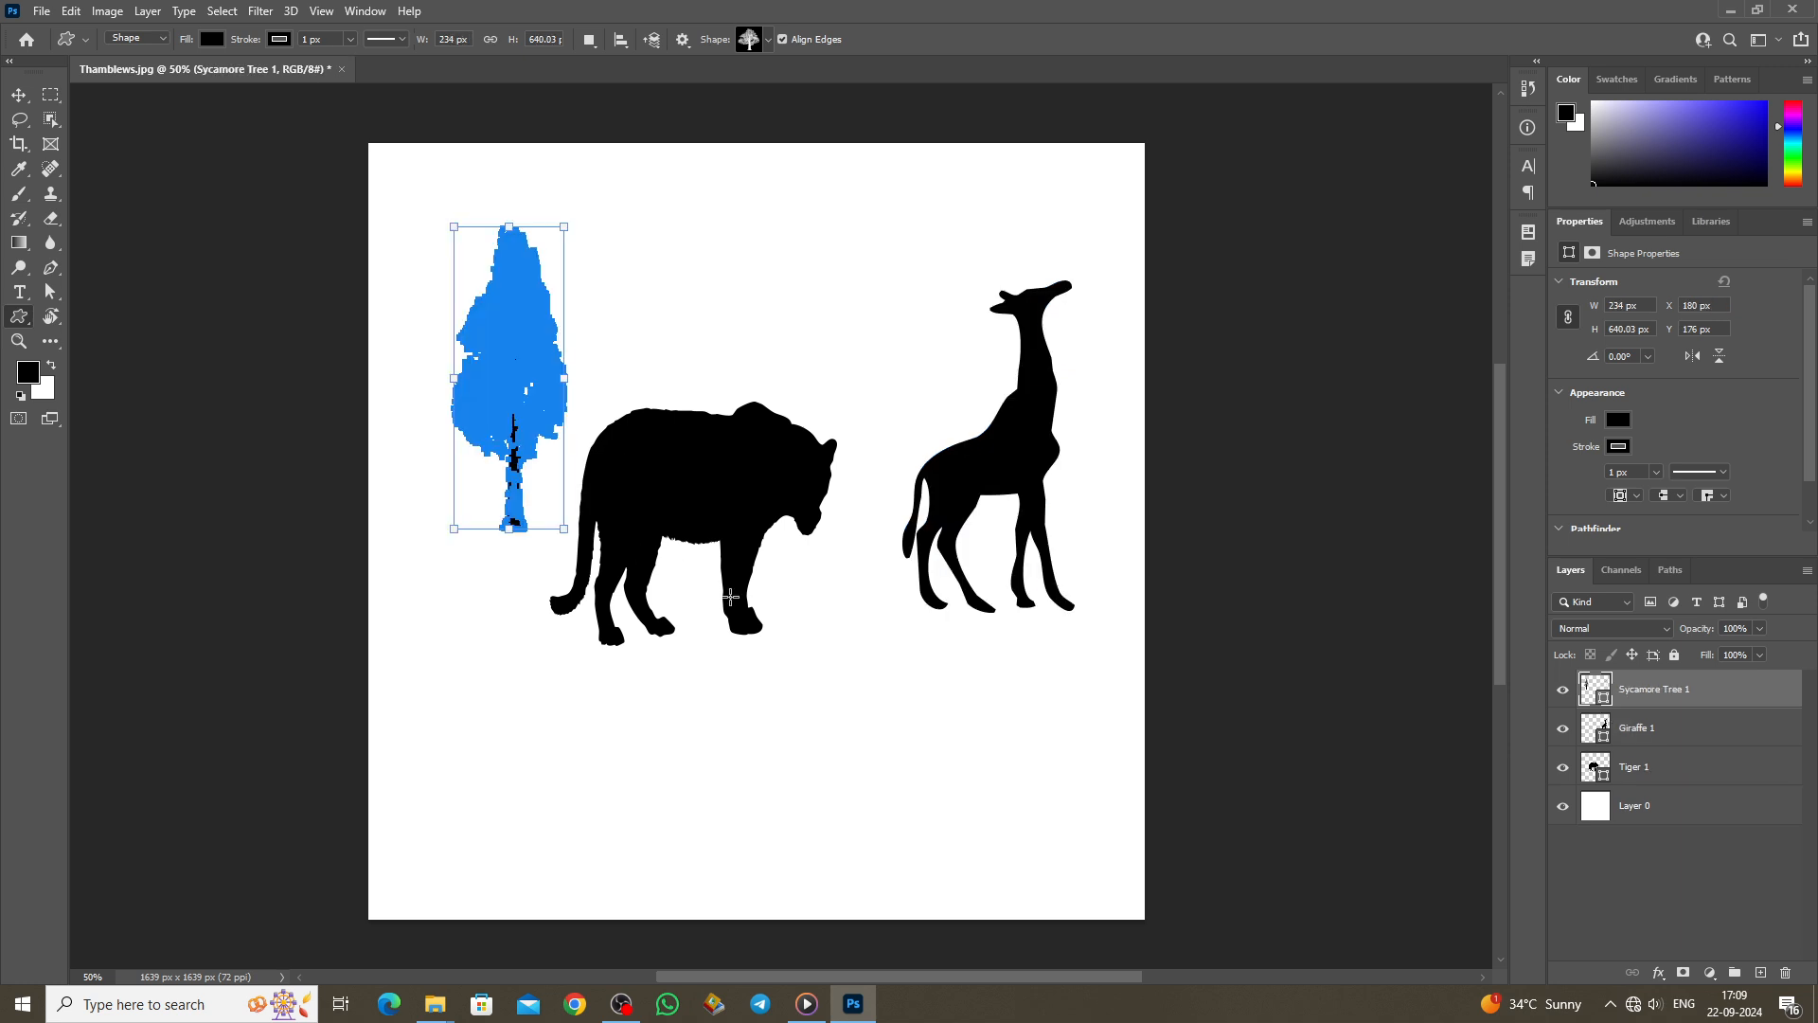
# Step: Add a second sycamore tree and move it behind the tiger's head
pyautogui.click(718, 226)
pyautogui.click(871, 395)
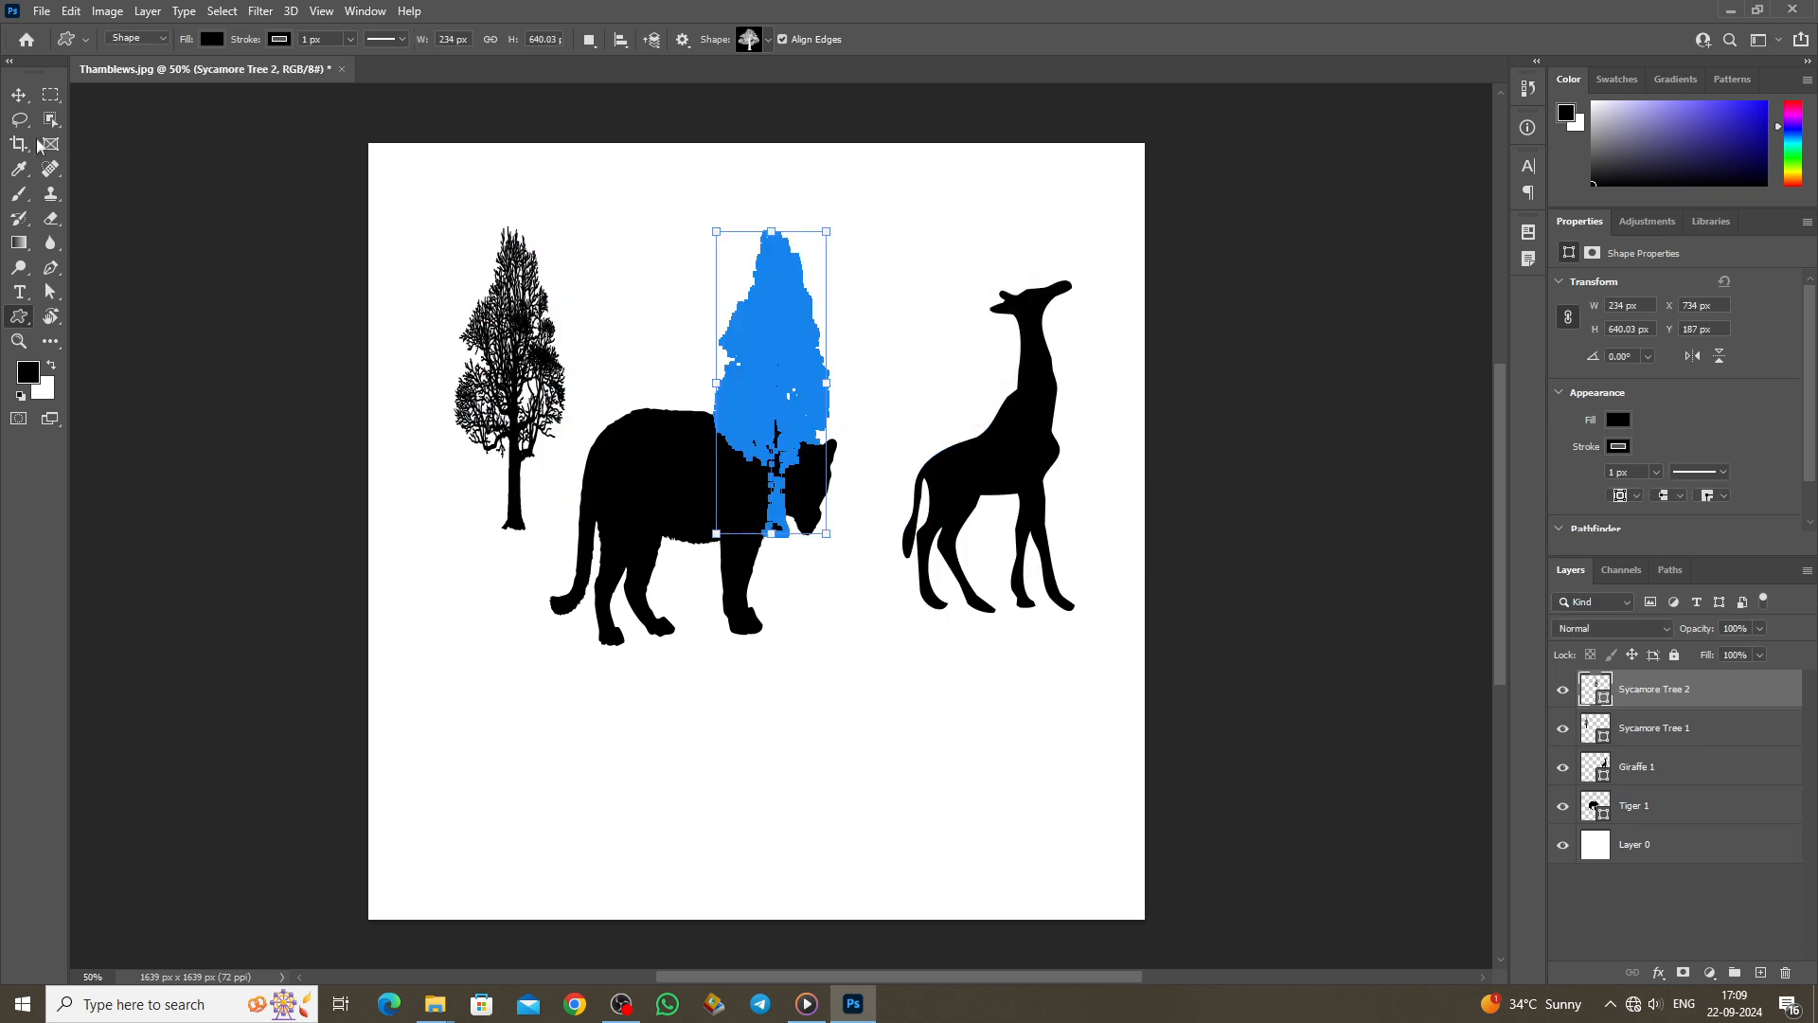
pyautogui.click(19, 95)
pyautogui.moveTo(813, 317); pyautogui.dragTo(901, 279)
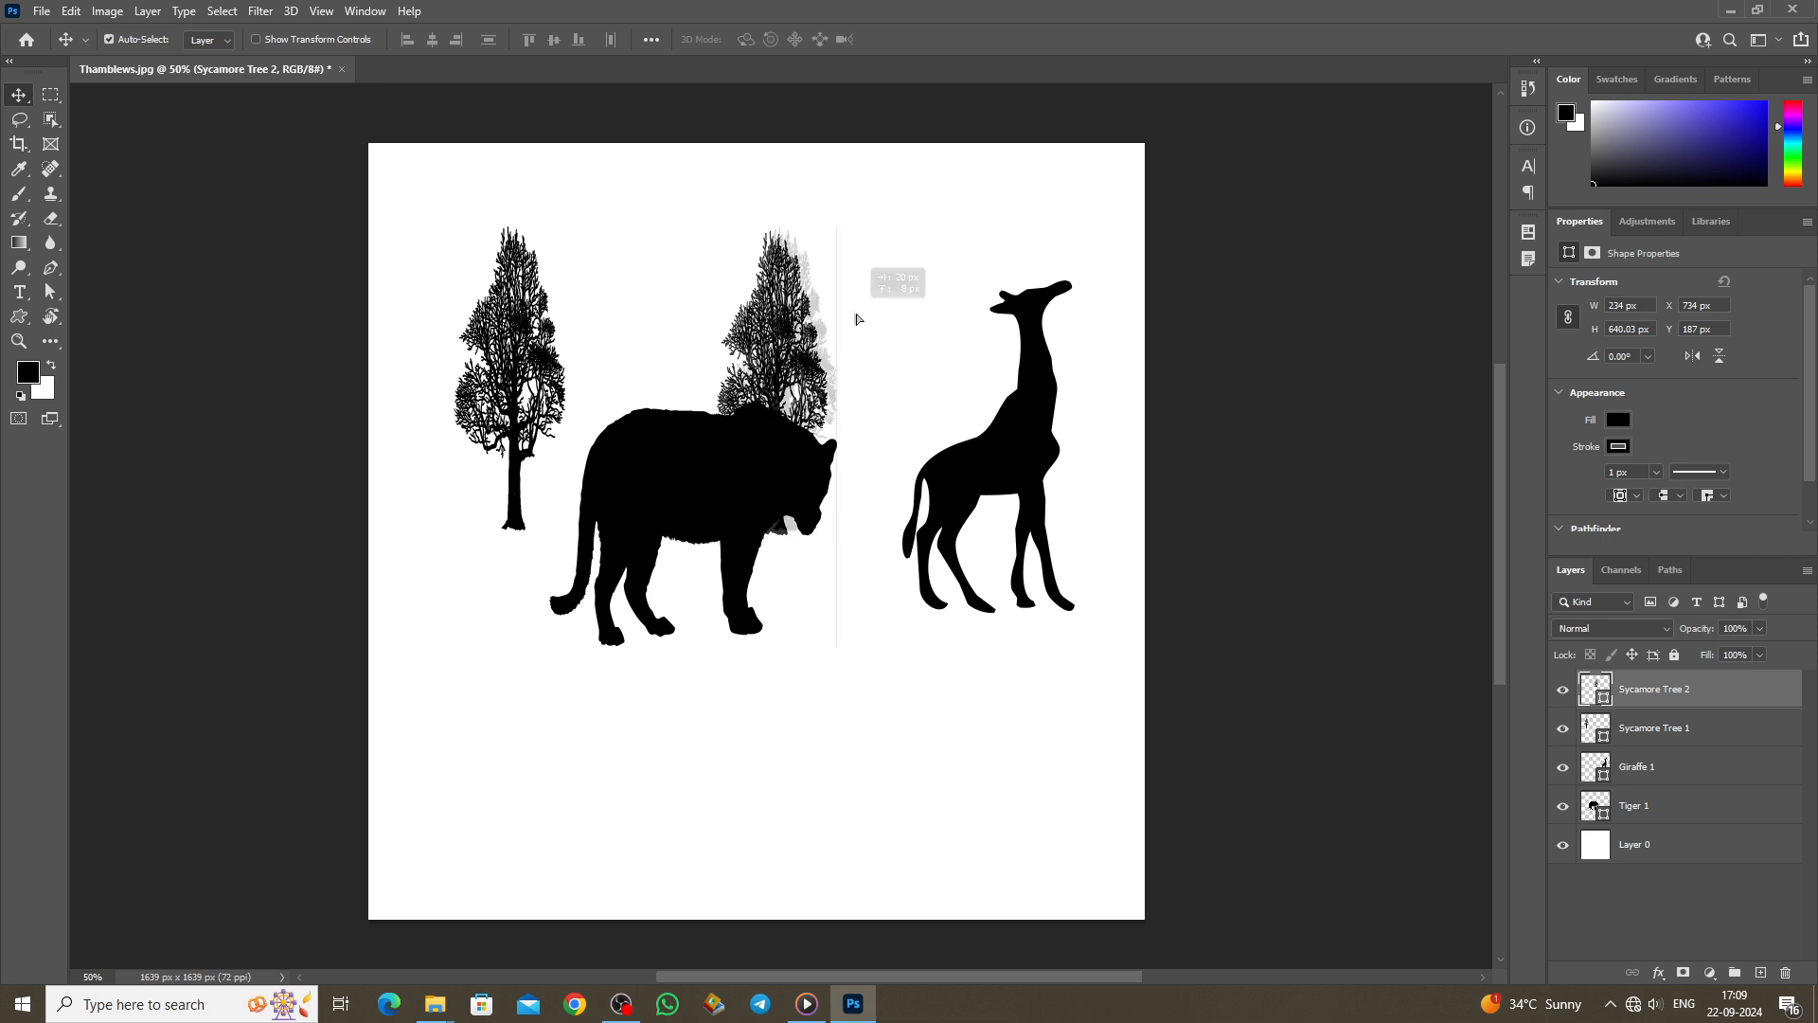
pyautogui.click(19, 322)
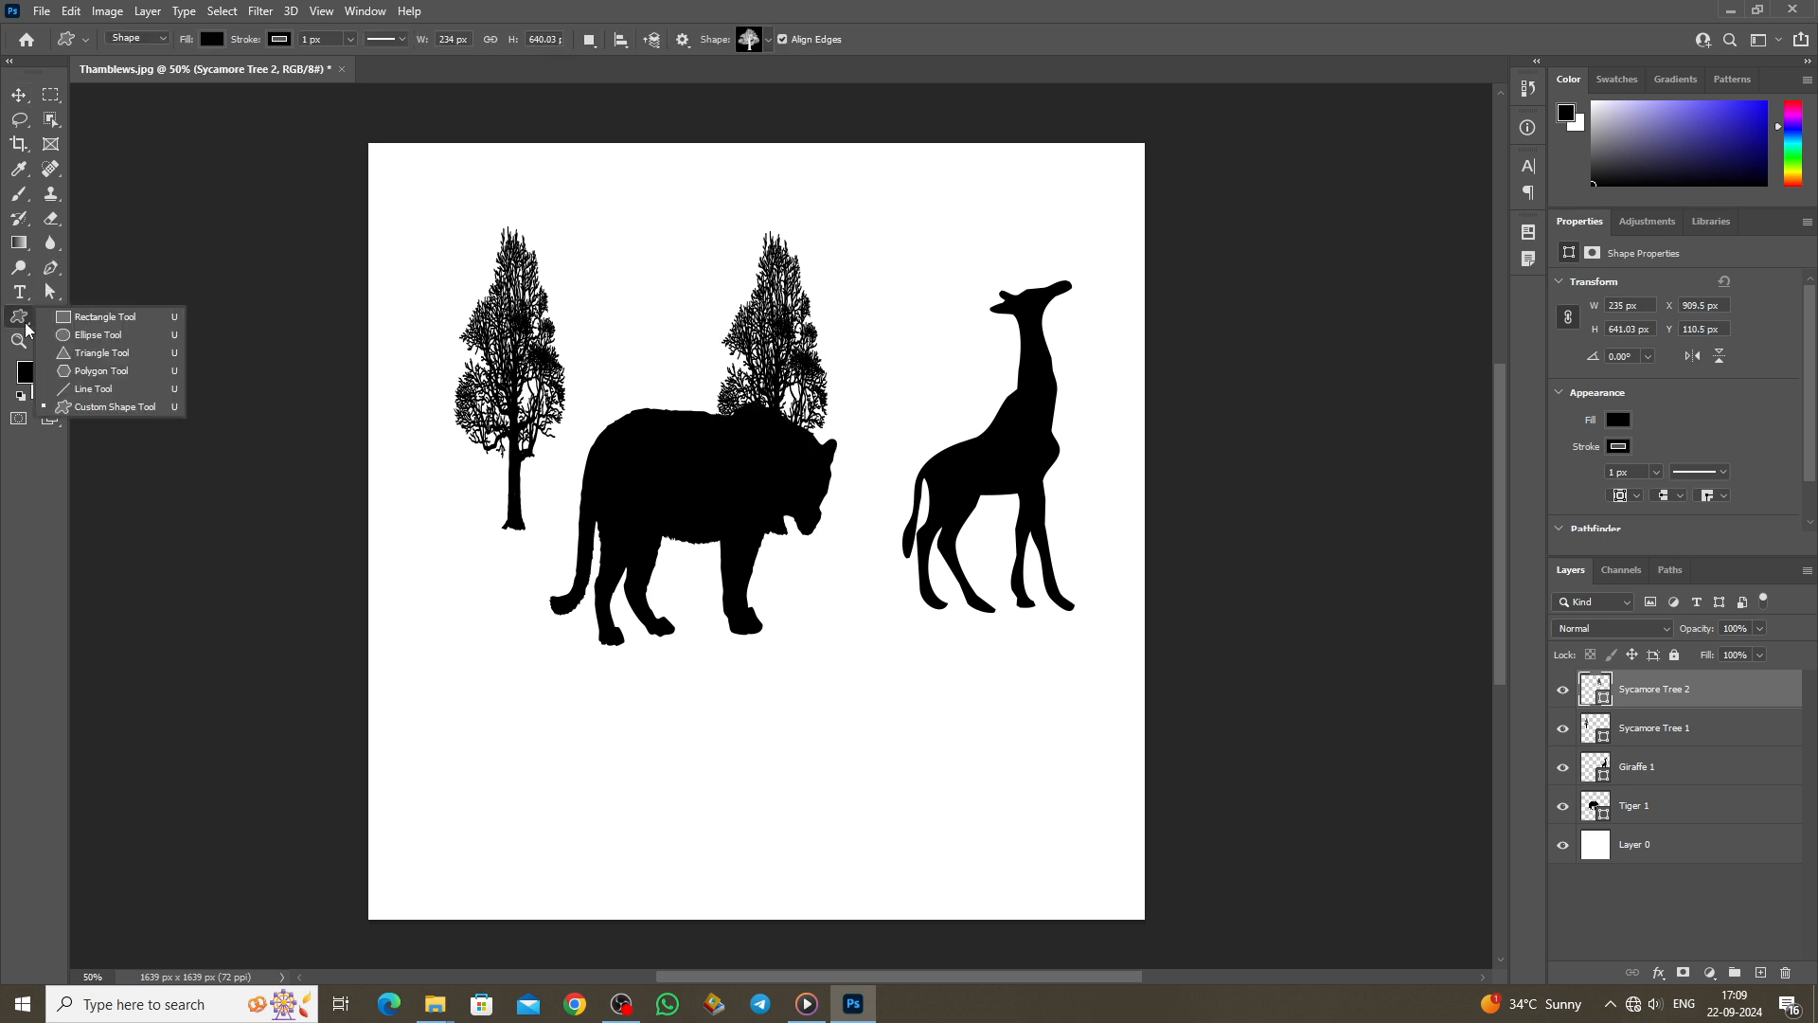
# Step: Select the Hand tool and pan the golf-course photo slightly left and up
pyautogui.click(87, 316)
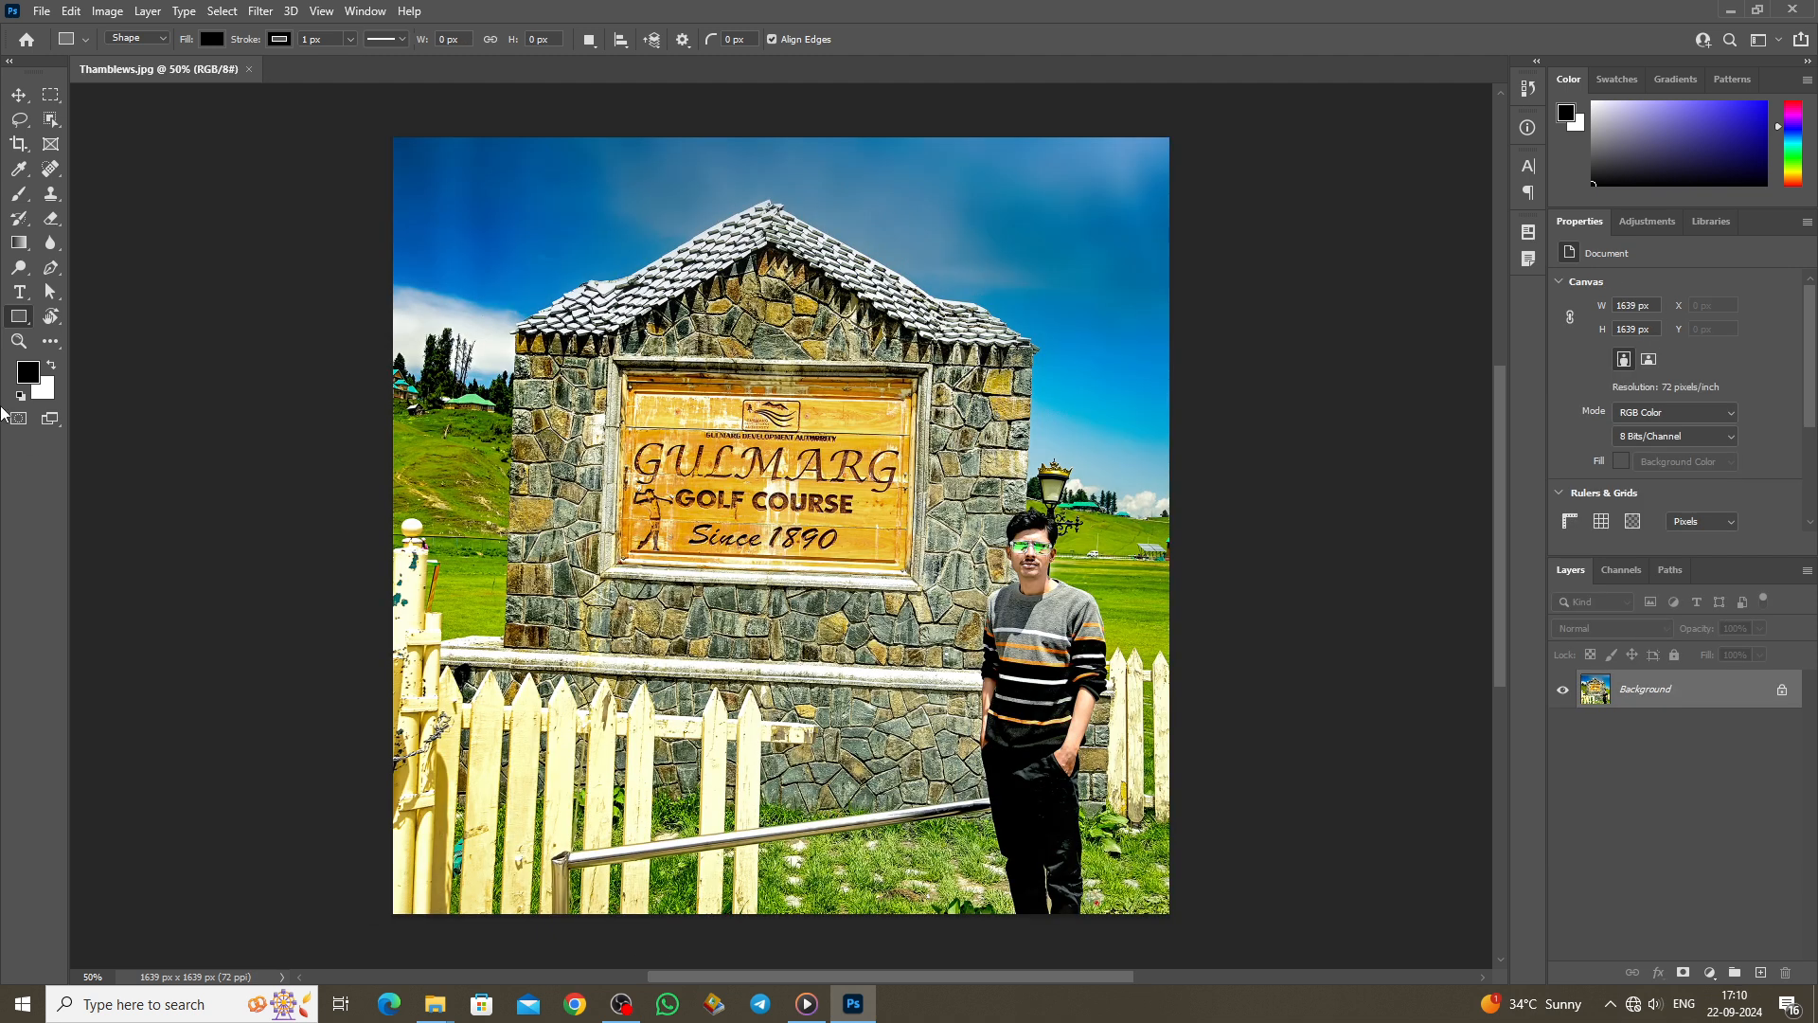
pyautogui.click(51, 316)
pyautogui.click(114, 318)
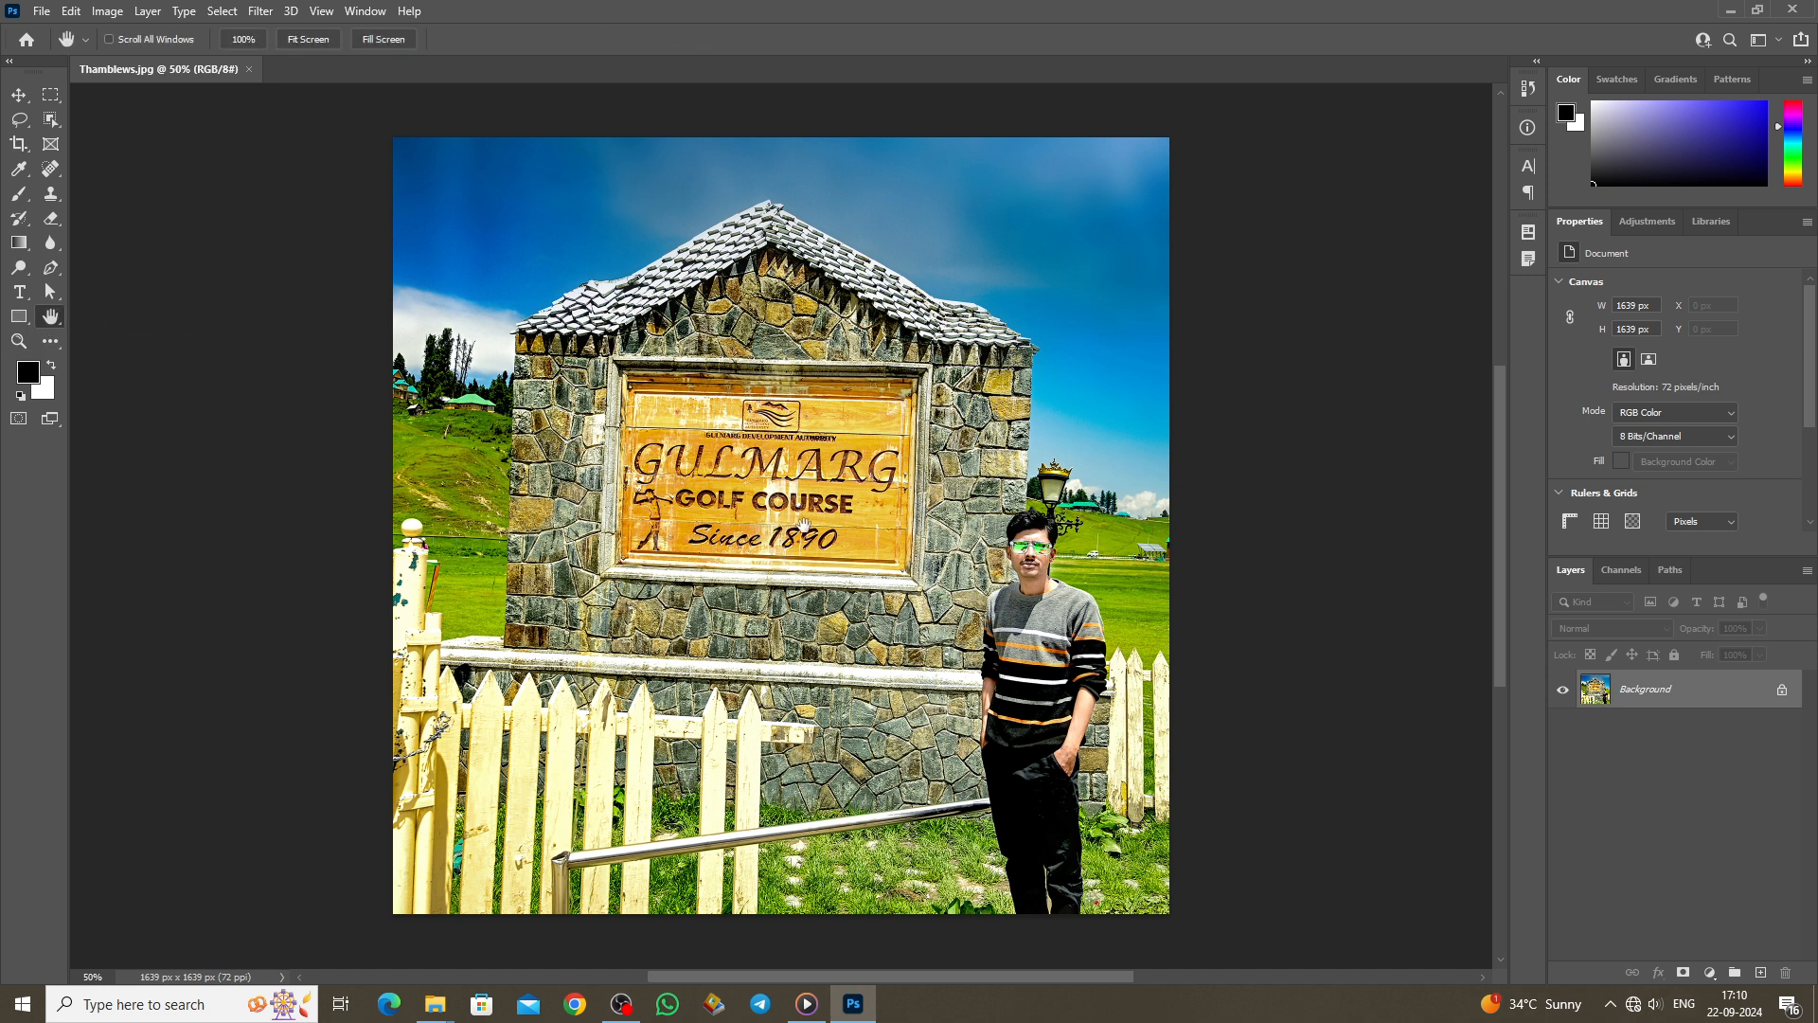
pyautogui.click(18, 94)
pyautogui.press('h')
pyautogui.click(50, 318)
pyautogui.click(126, 318)
pyautogui.moveTo(699, 548)
pyautogui.mouseDown()
pyautogui.moveTo(448, 550)
pyautogui.moveTo(1117, 578)
pyautogui.moveTo(398, 545)
pyautogui.moveTo(816, 538)
pyautogui.moveTo(687, 544)
pyautogui.mouseUp()
# Step: Tilt the photo on screen with the Rotate View tool
pyautogui.rightClick(46, 320)
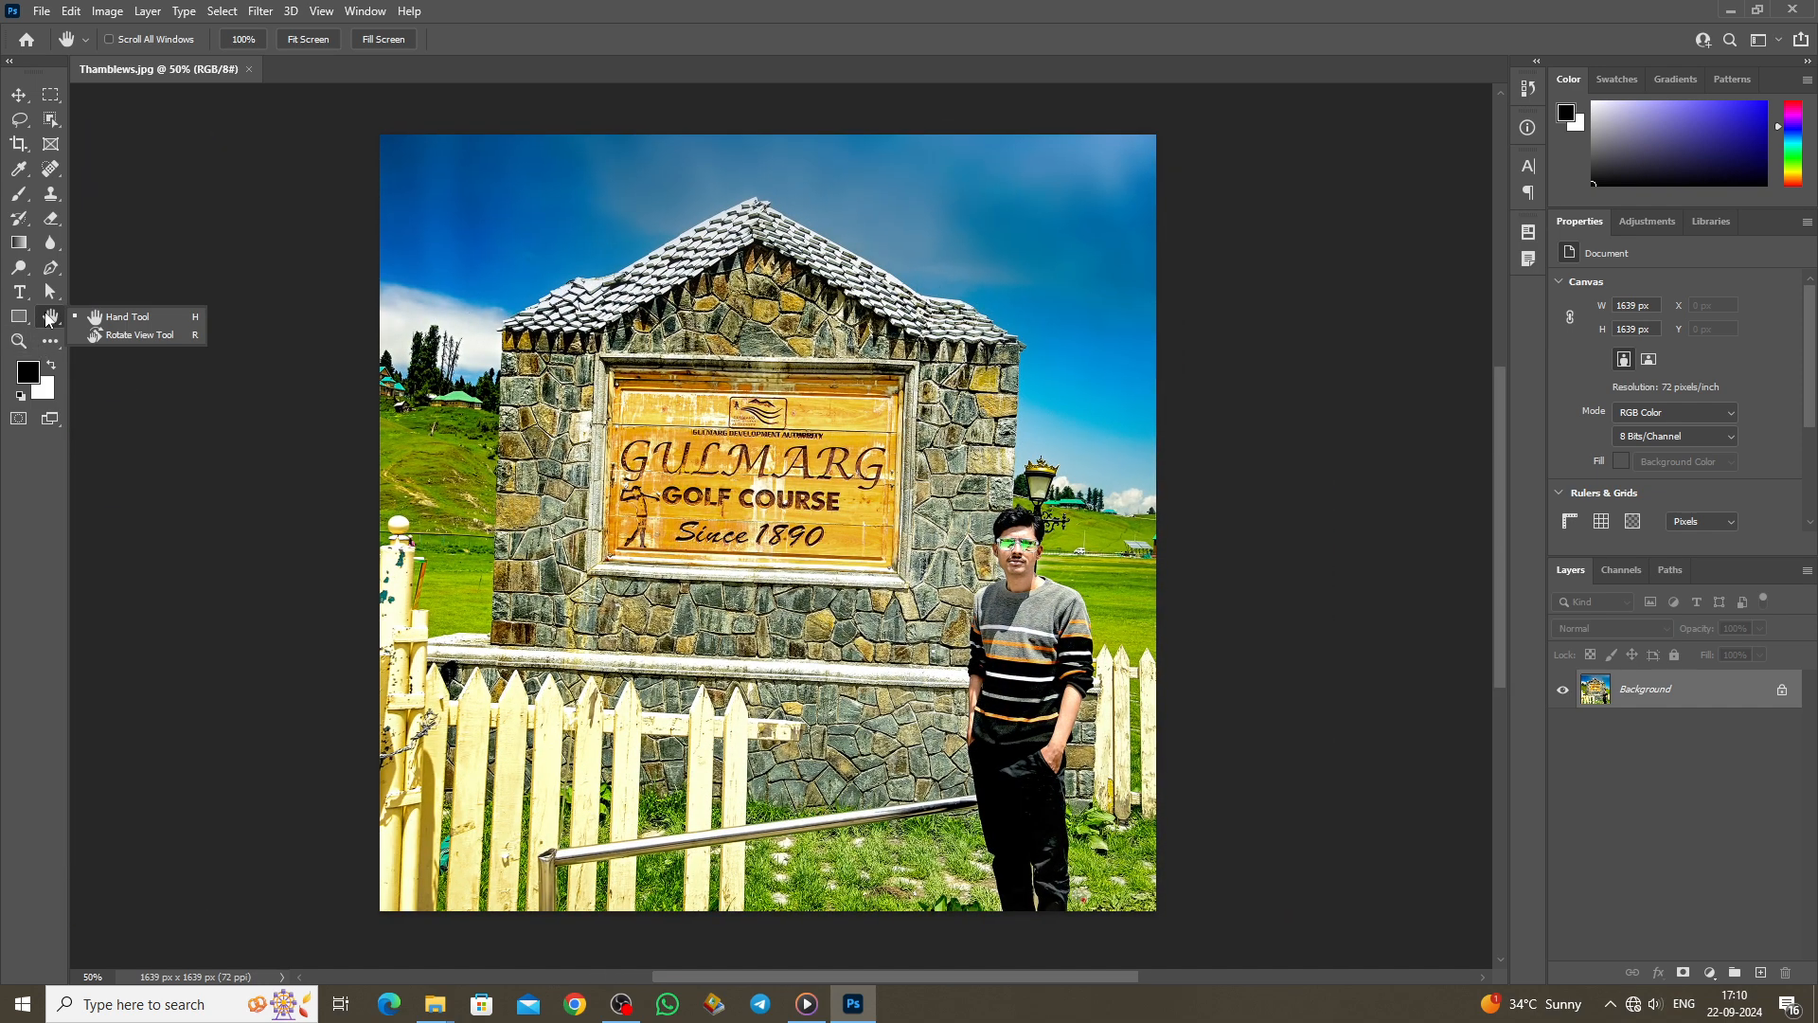
pyautogui.click(140, 335)
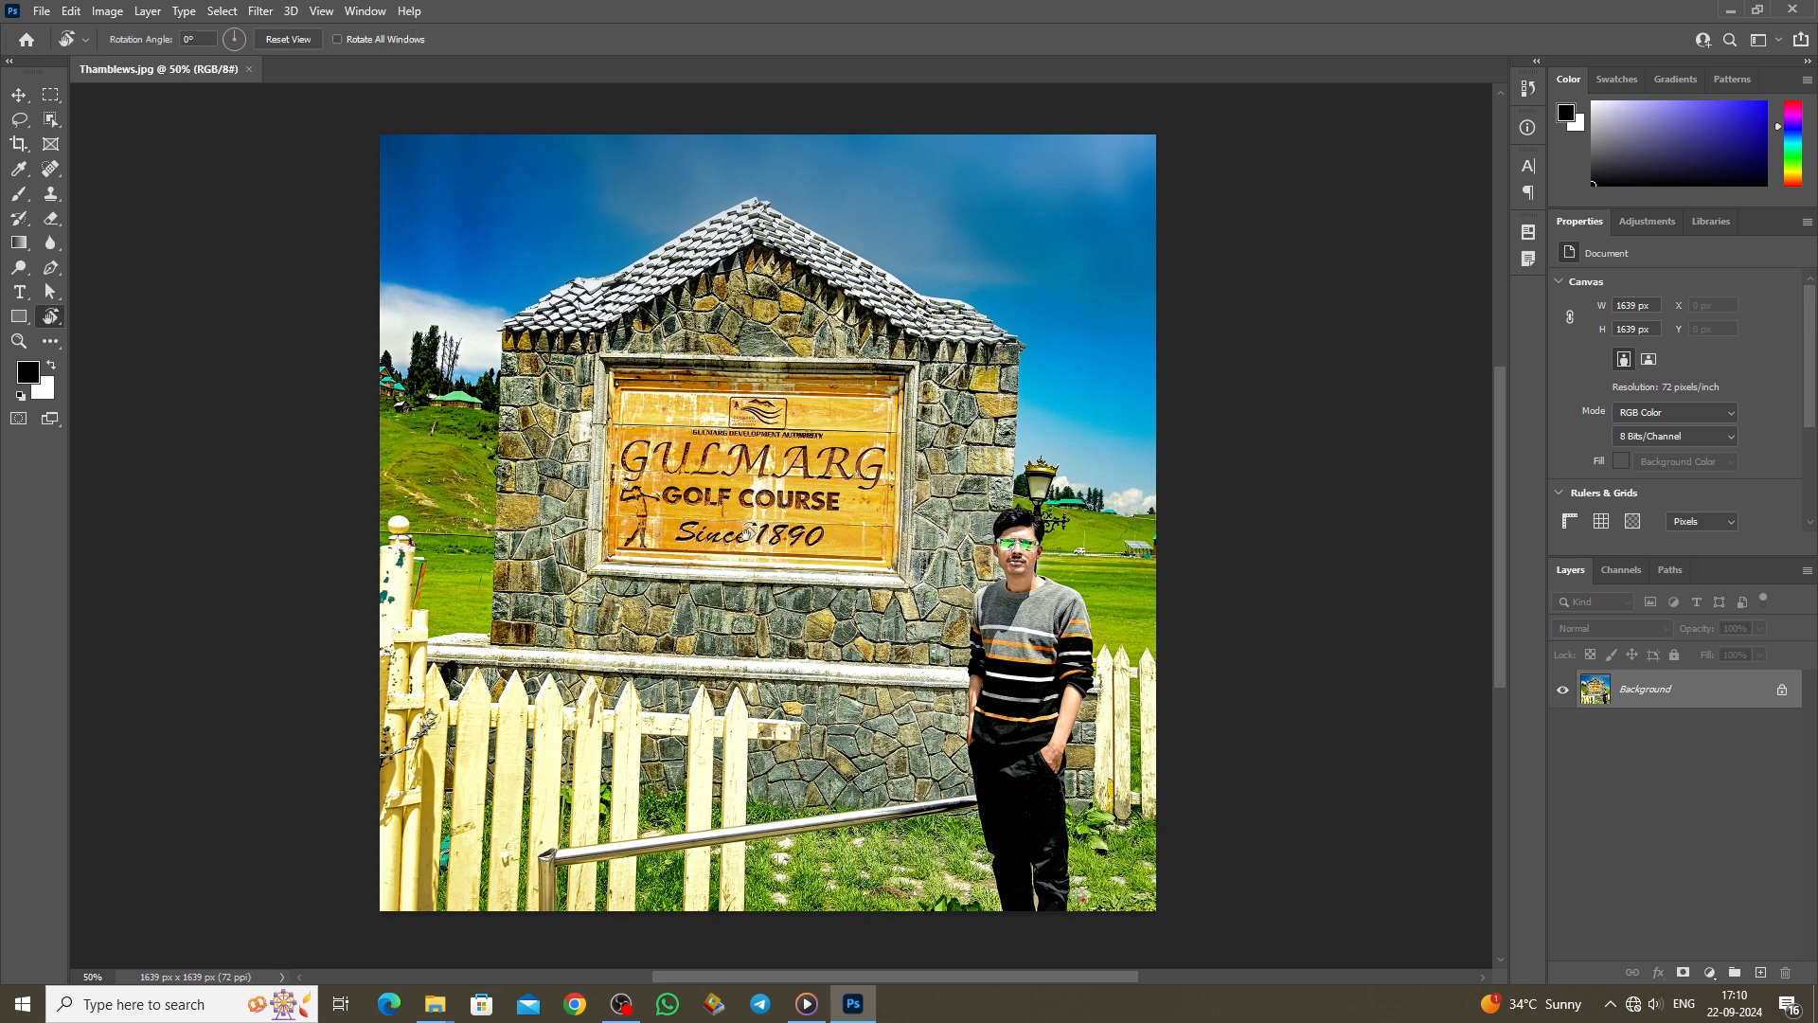
pyautogui.moveTo(772, 506)
pyautogui.mouseDown()
pyautogui.moveTo(779, 534)
pyautogui.moveTo(774, 506)
pyautogui.mouseUp()
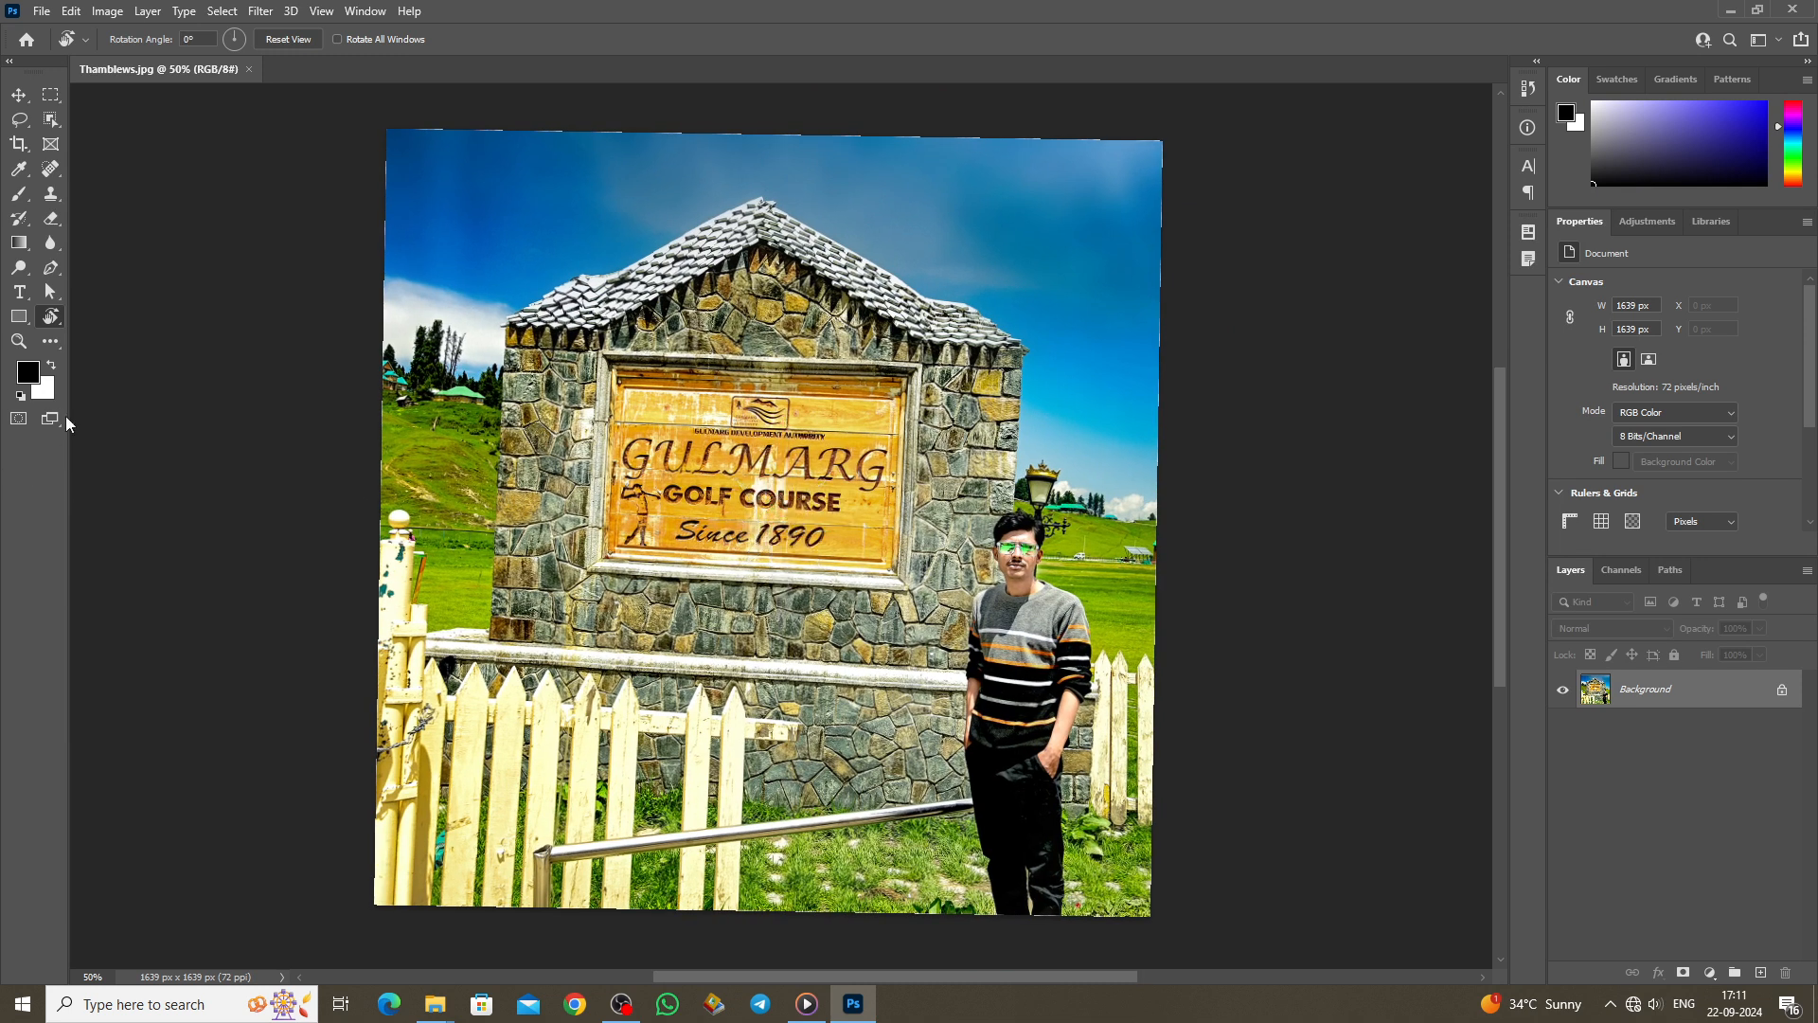
pyautogui.click(19, 341)
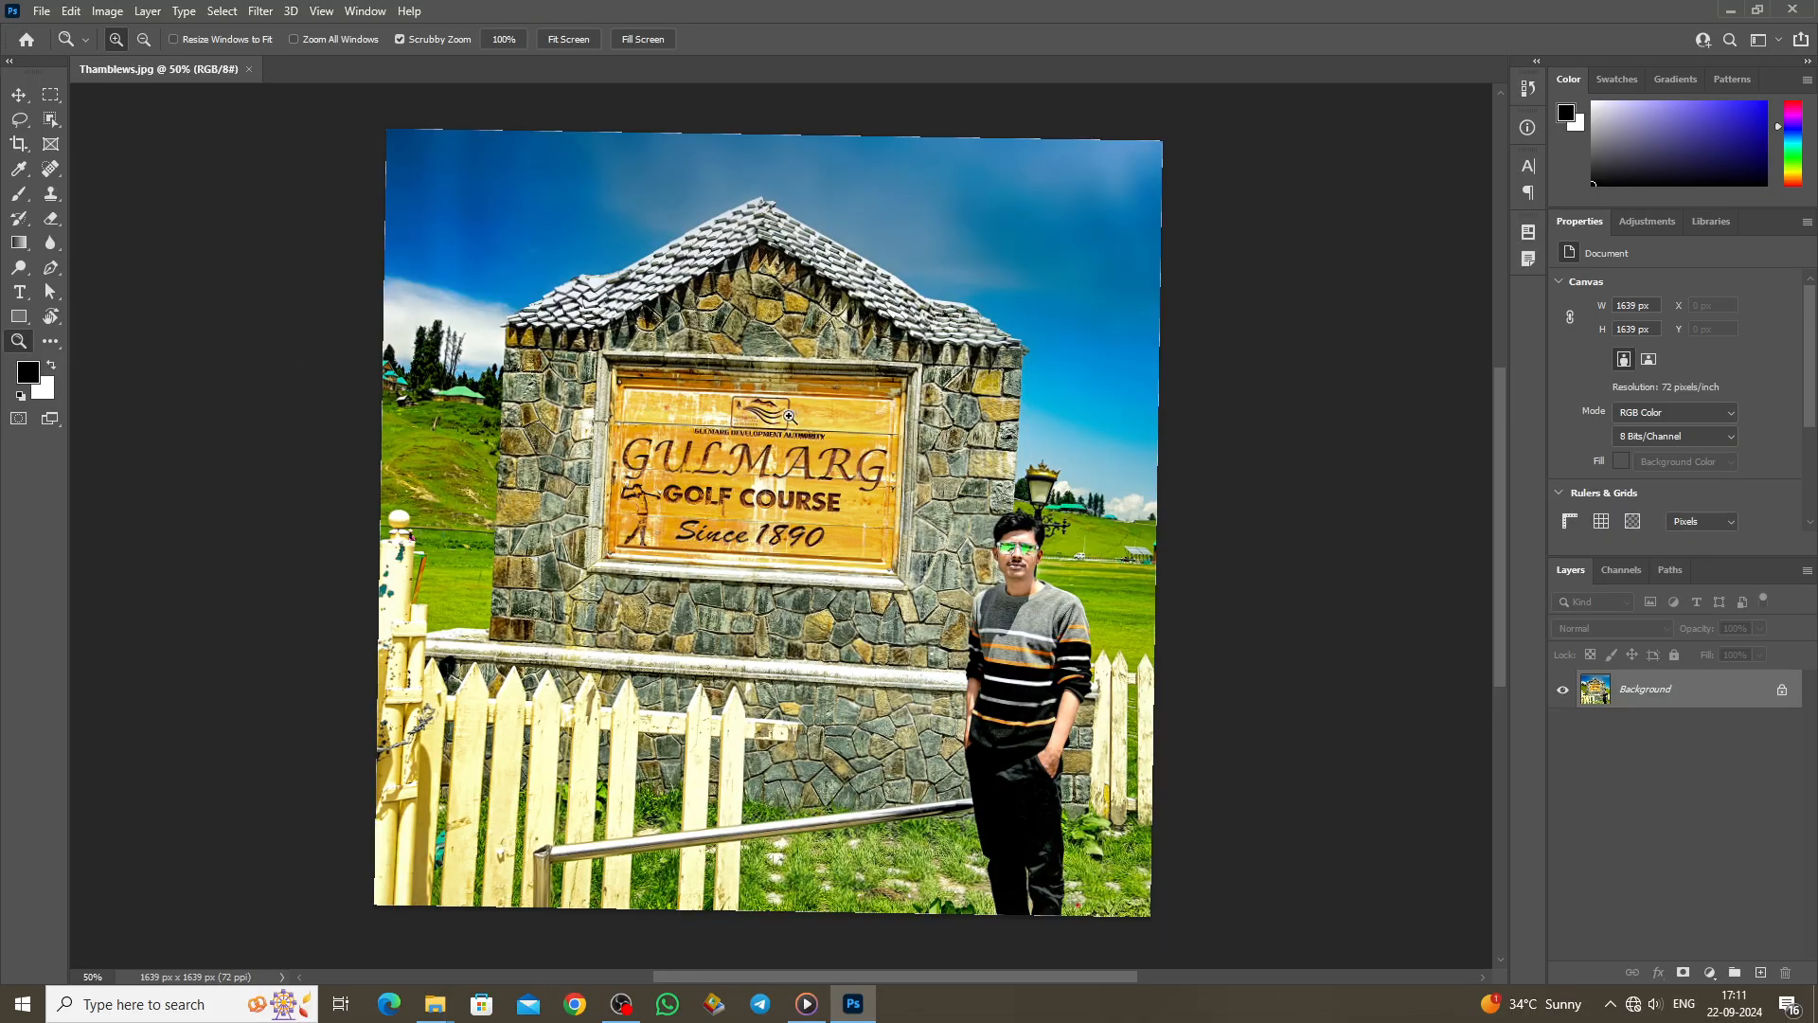
# Step: Zoom out, zoom in on the golf-course sign, and pan around the enlarged photo
pyautogui.moveTo(748, 406); pyautogui.dragTo(726, 317)
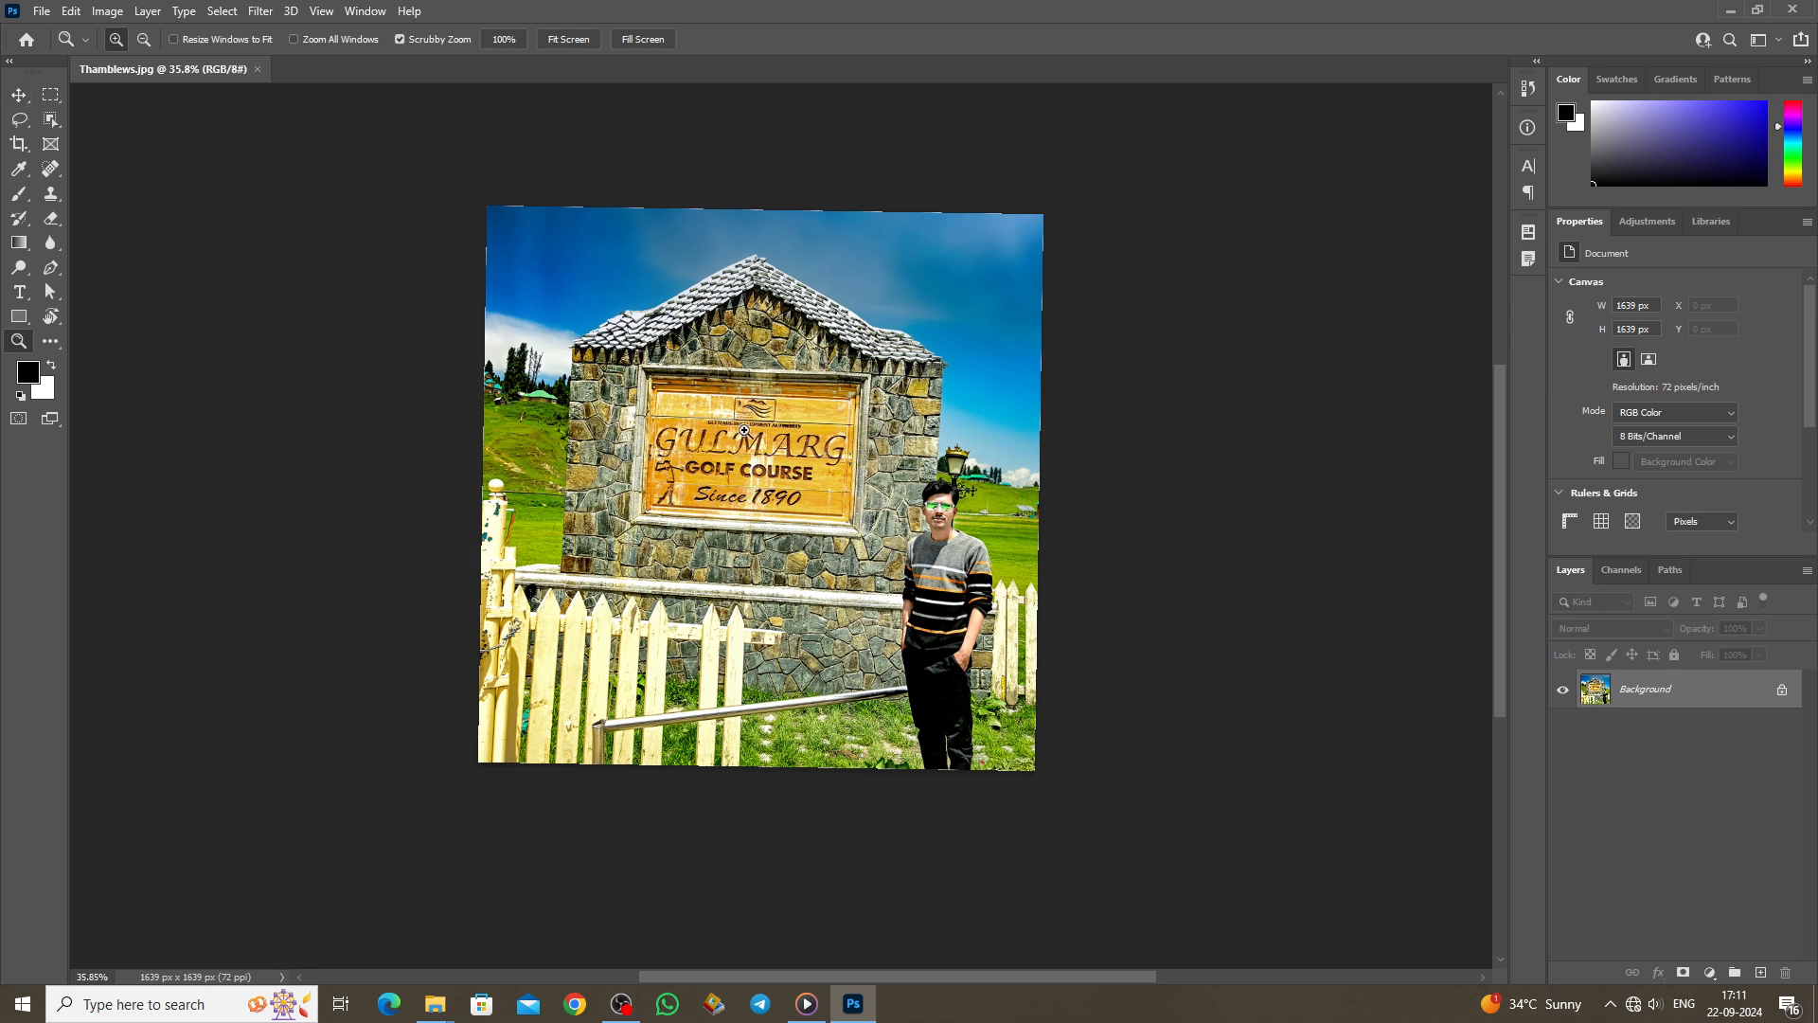
pyautogui.moveTo(741, 441); pyautogui.dragTo(801, 417)
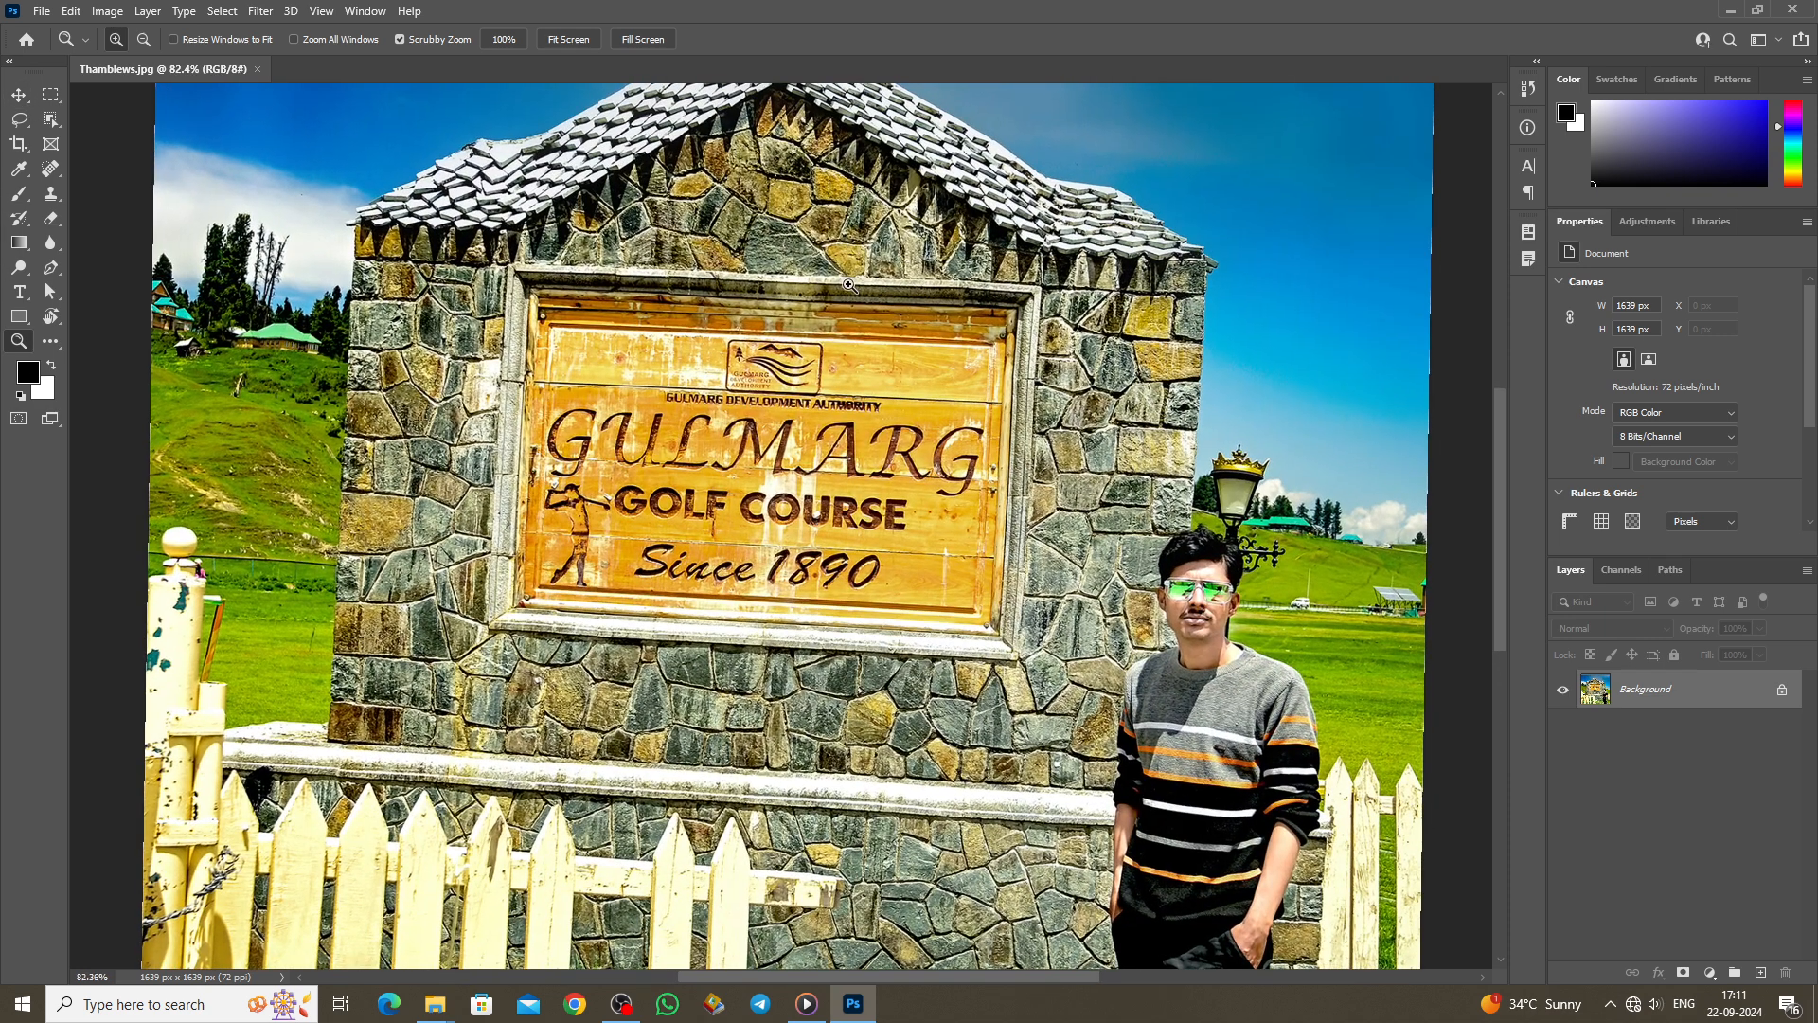
pyautogui.moveTo(51, 316); pyautogui.dragTo(152, 329)
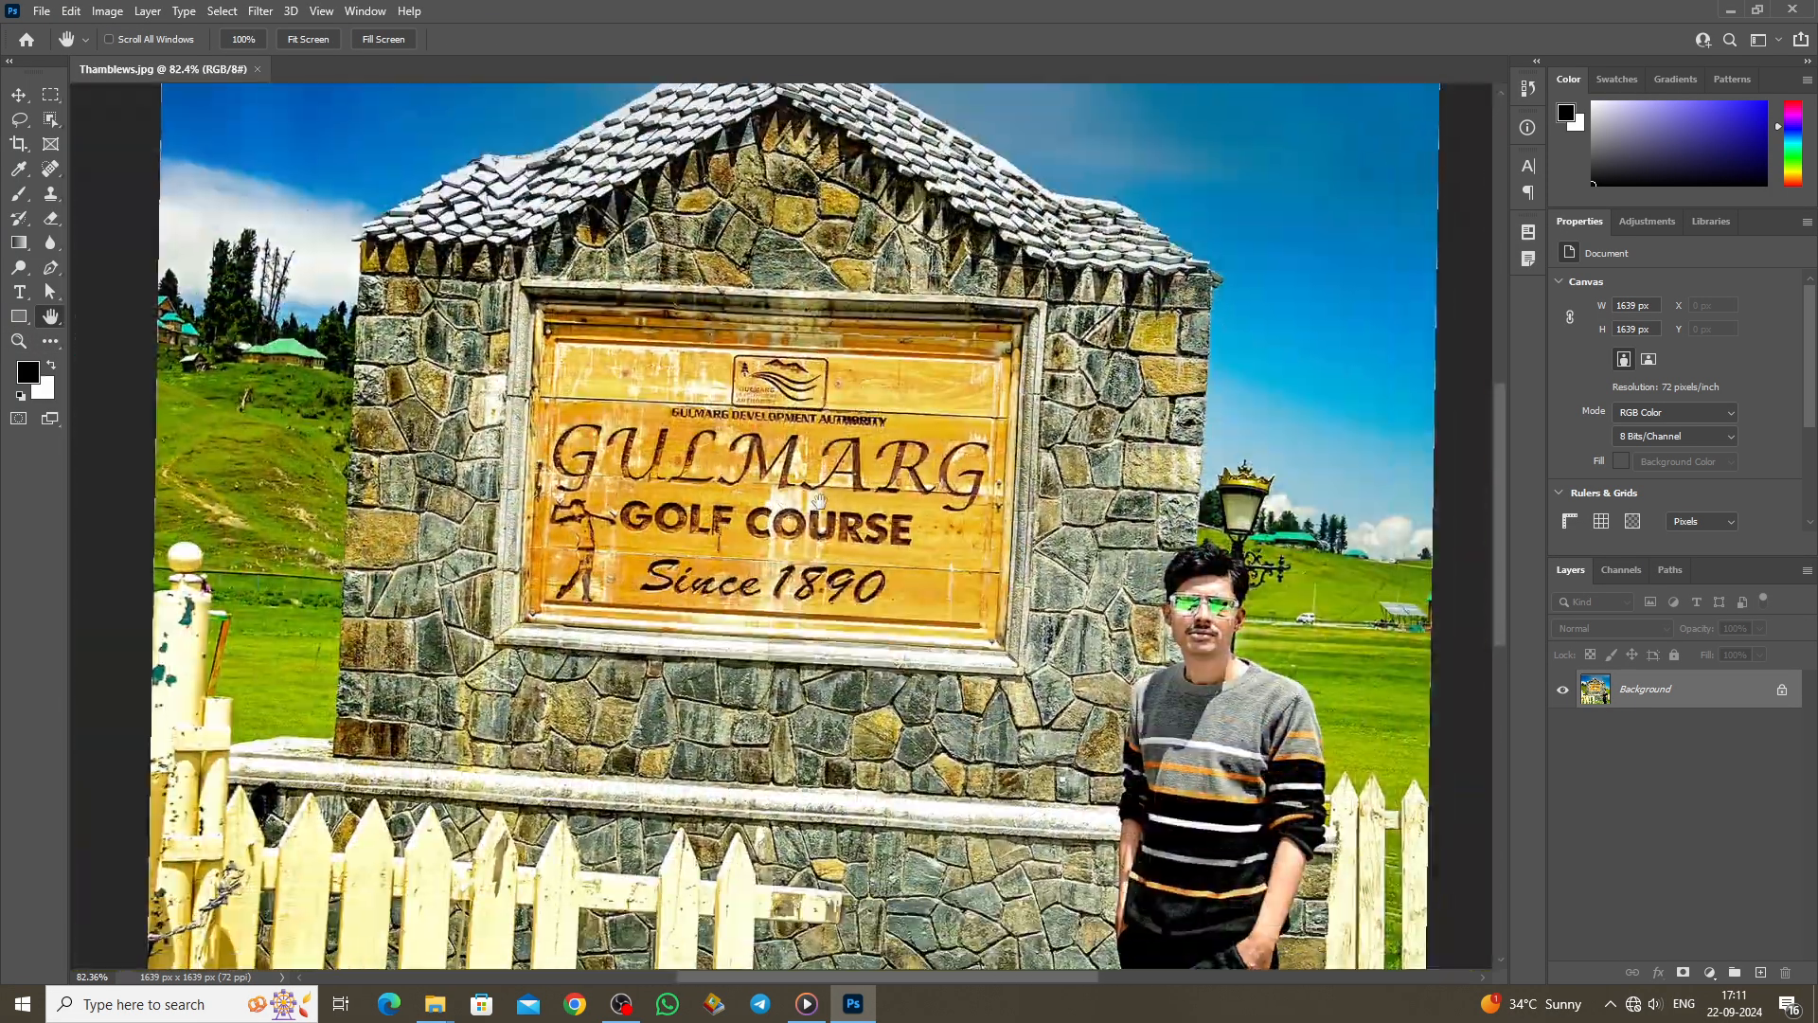
pyautogui.moveTo(819, 501)
pyautogui.mouseDown()
pyautogui.moveTo(816, 447)
pyautogui.moveTo(835, 485)
pyautogui.moveTo(821, 519)
pyautogui.mouseUp()
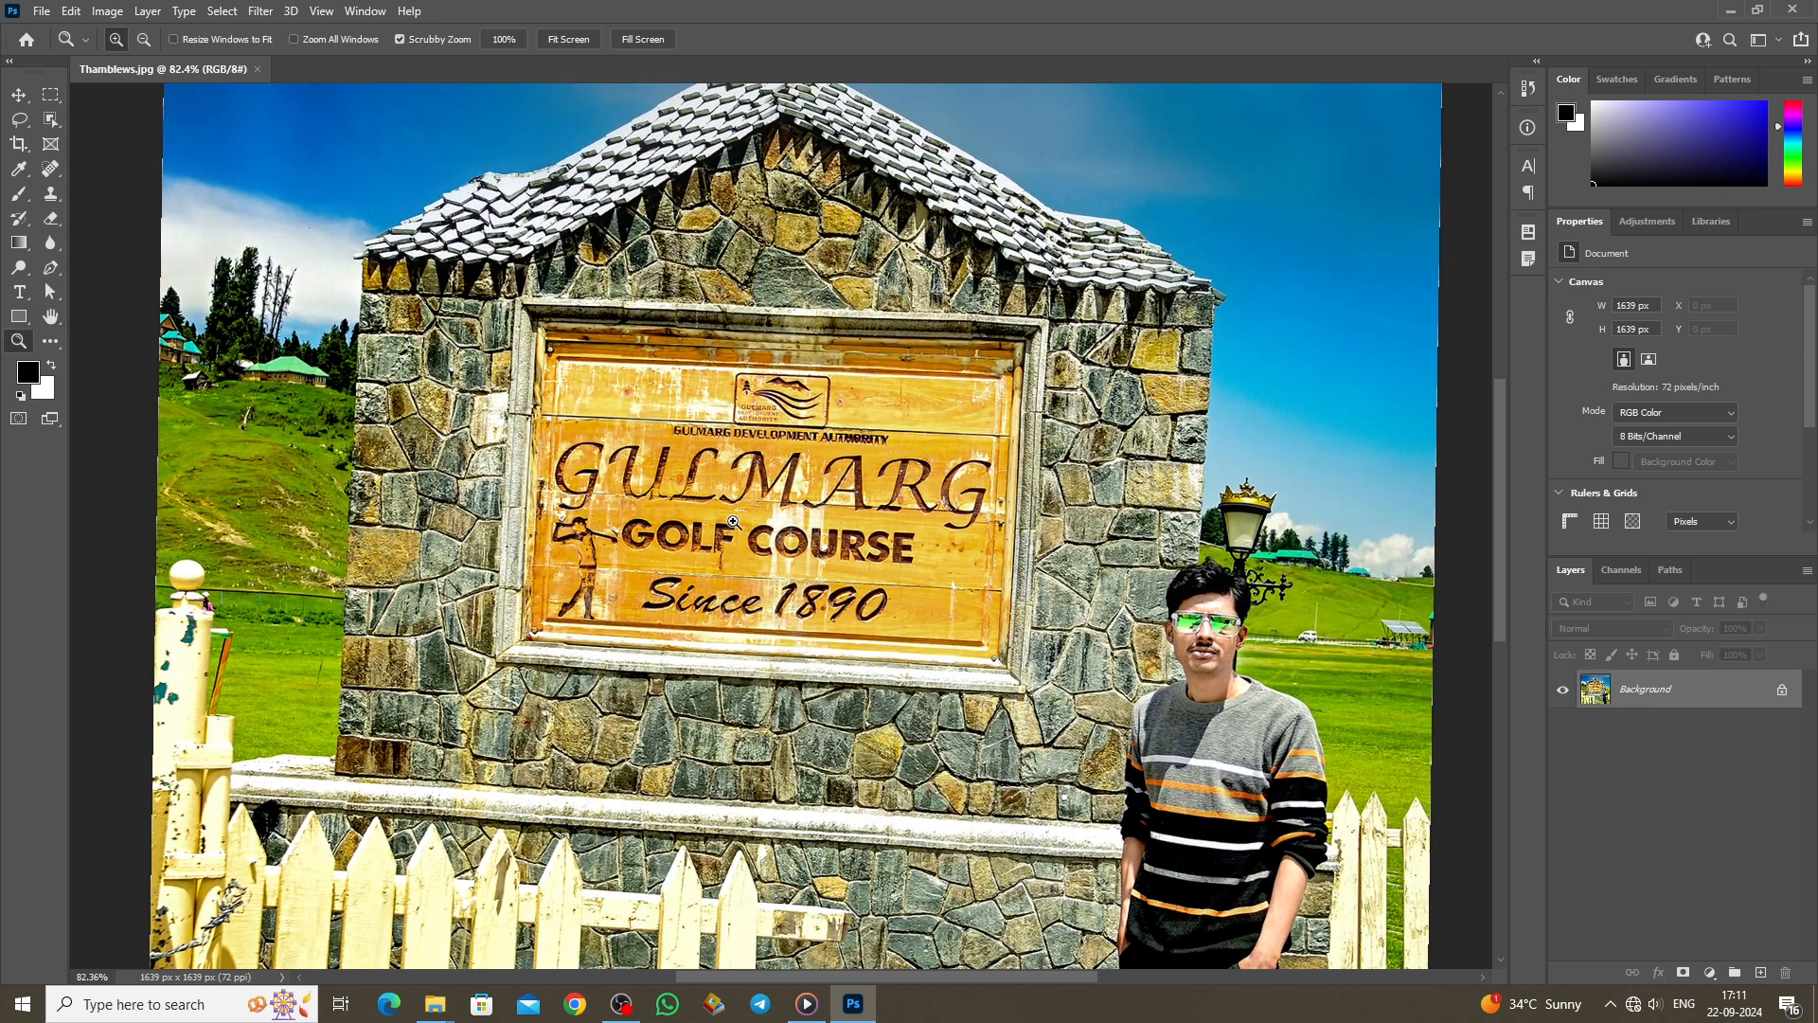